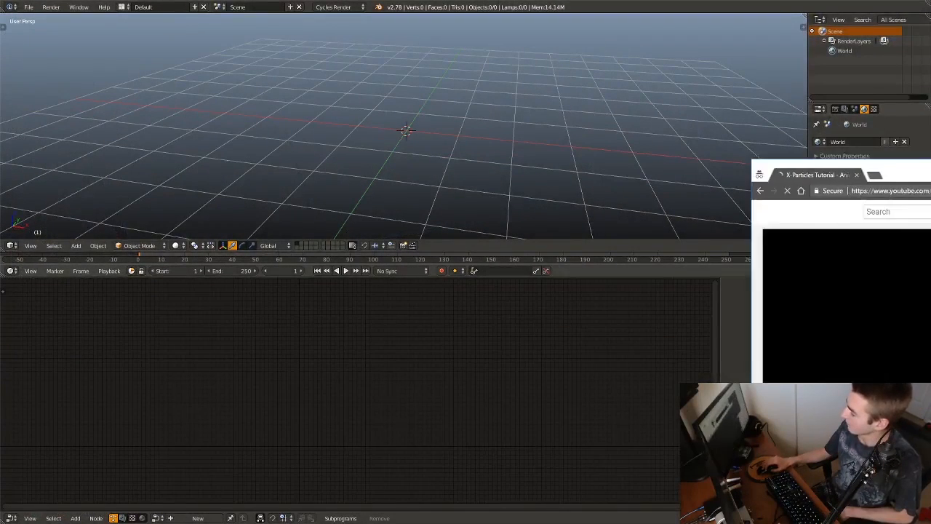
# Step: Enlarge the X-Particles Sound Modifier reference video in the browser and view its pink particle effect around 2:15
pyautogui.moveTo(930, 175); pyautogui.dragTo(401, 53)
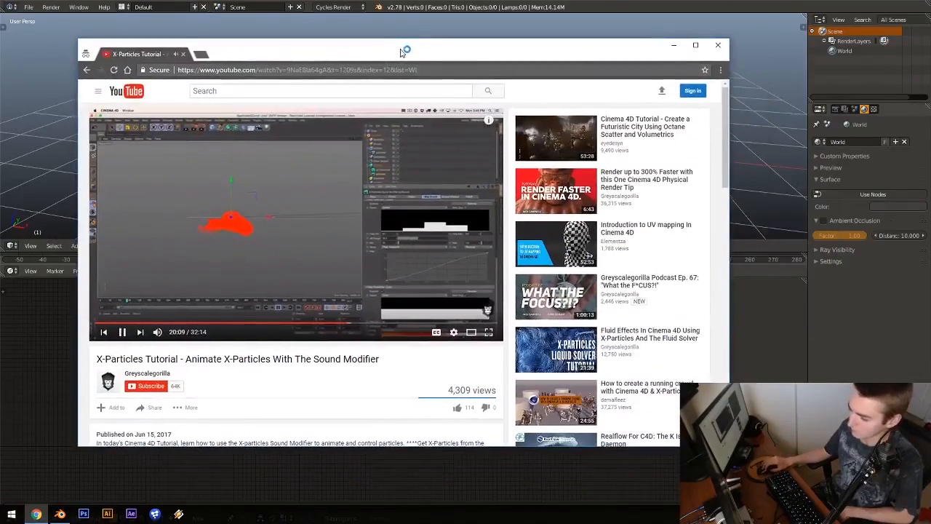
pyautogui.click(120, 323)
pyautogui.click(471, 333)
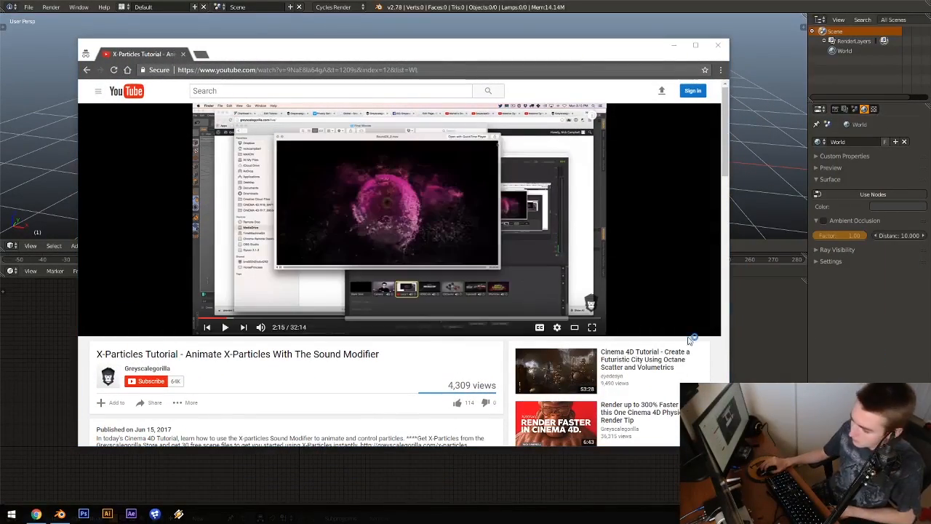
pyautogui.click(129, 242)
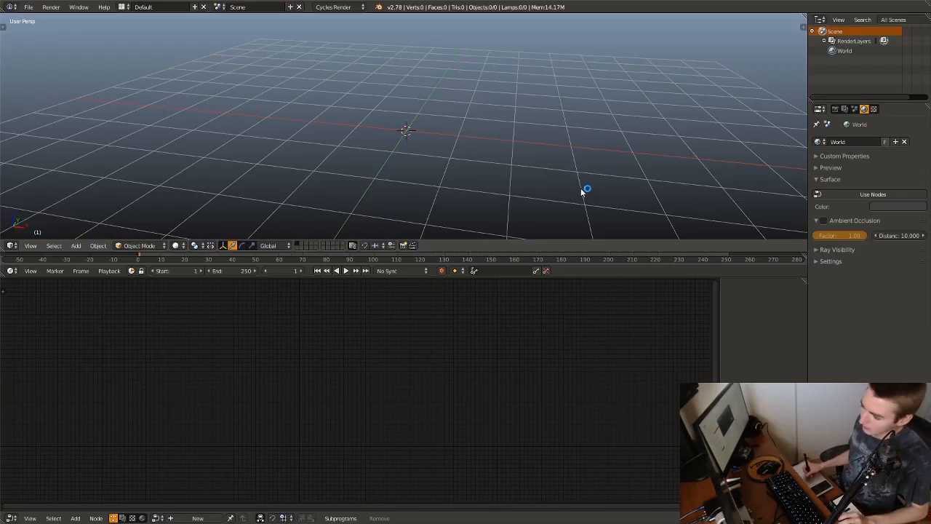
# Step: Add a cylinder mesh at the scene origin and set its vertex count to 100
pyautogui.moveTo(361, 137); pyautogui.dragTo(429, 130, button='middle')
pyautogui.hotkey('shift', 'a')
pyautogui.moveTo(429, 128)
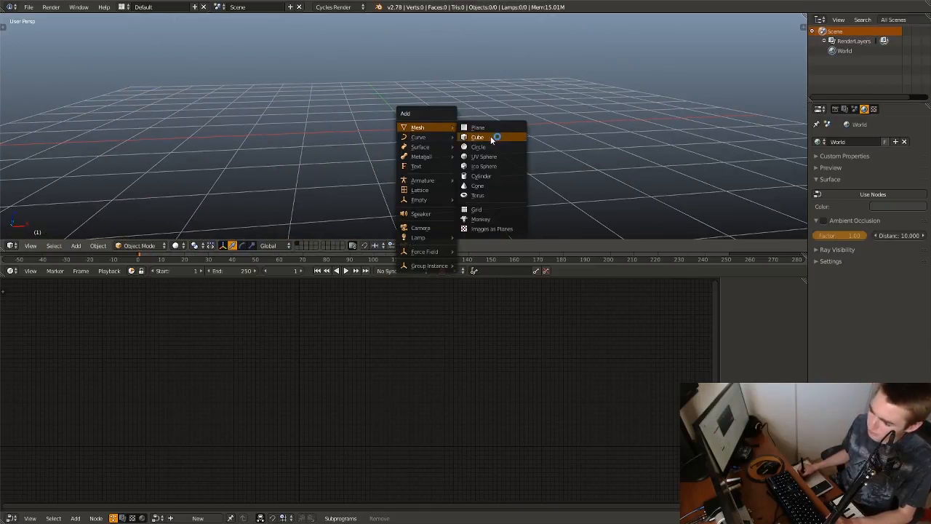
pyautogui.click(484, 176)
pyautogui.press('t')
pyautogui.moveTo(299, 125); pyautogui.dragTo(320, 141, button='middle')
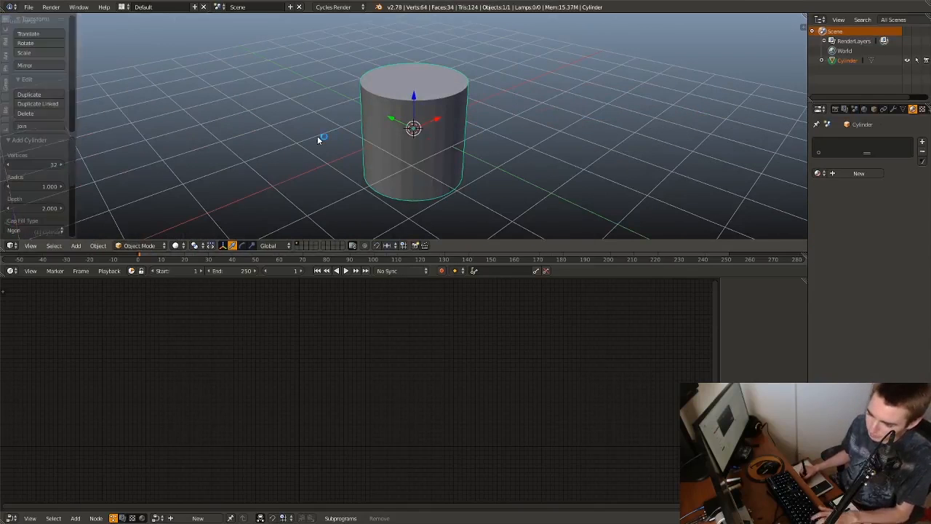
pyautogui.moveTo(76, 149); pyautogui.dragTo(70, 143, button='middle')
pyautogui.click(45, 157)
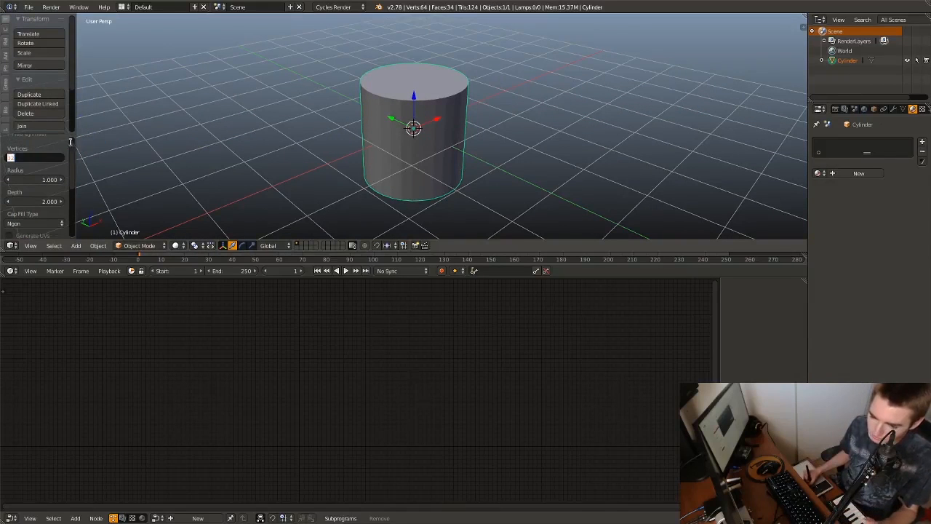
pyautogui.write('100')
pyautogui.press('Return')
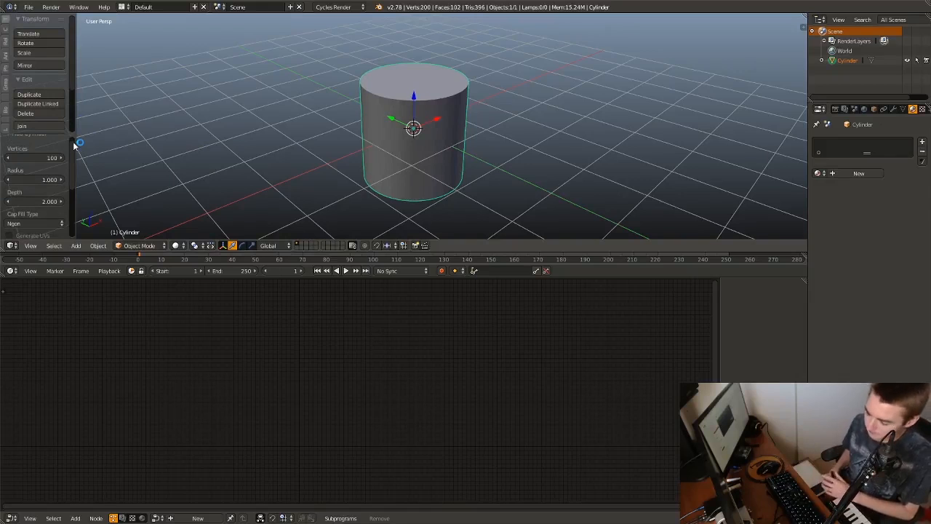
# Step: In Edit Mode, rotate the whole cylinder 90° about X and scale it along Y by about 0.129 into a thin disc
pyautogui.press('Tab')
pyautogui.moveTo(397, 132); pyautogui.dragTo(382, 160, button='middle')
pyautogui.write('r')
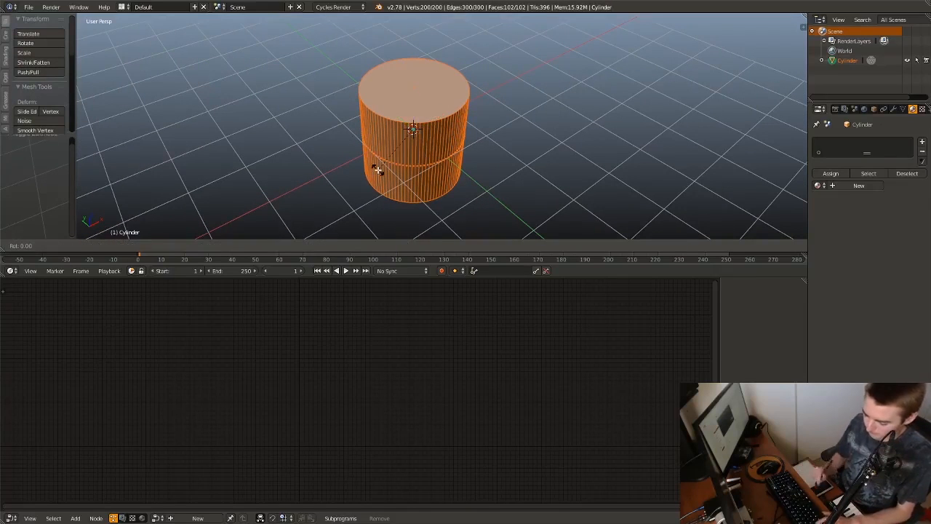
pyautogui.write('x90')
pyautogui.press('Return')
pyautogui.press('s')
pyautogui.press('y')
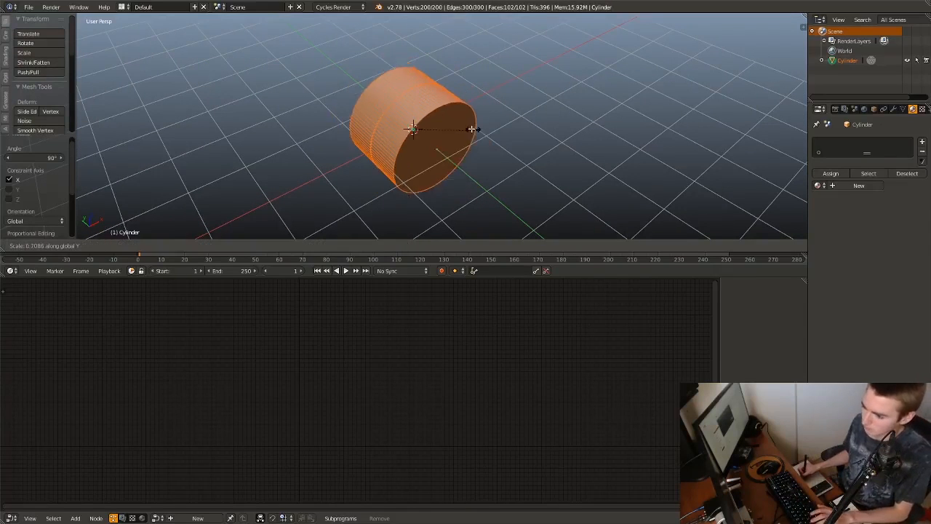
pyautogui.click(422, 128)
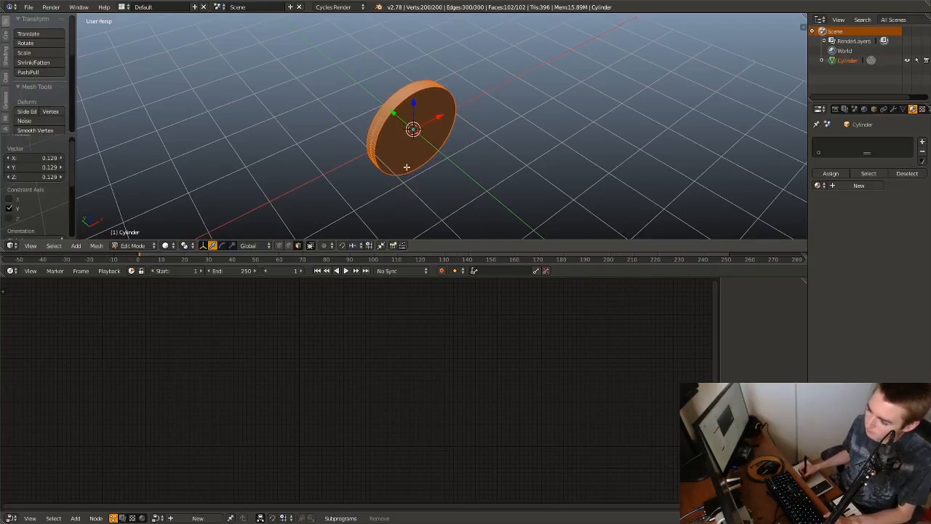
# Step: Delete both circular end faces of the disc to leave an open ring, and open the ring's particle settings in Object Mode
pyautogui.rightClick(405, 166)
pyautogui.moveTo(394, 155); pyautogui.dragTo(448, 138, button='middle')
pyautogui.keyDown('shift'); pyautogui.rightClick(416, 135); pyautogui.keyUp('shift')
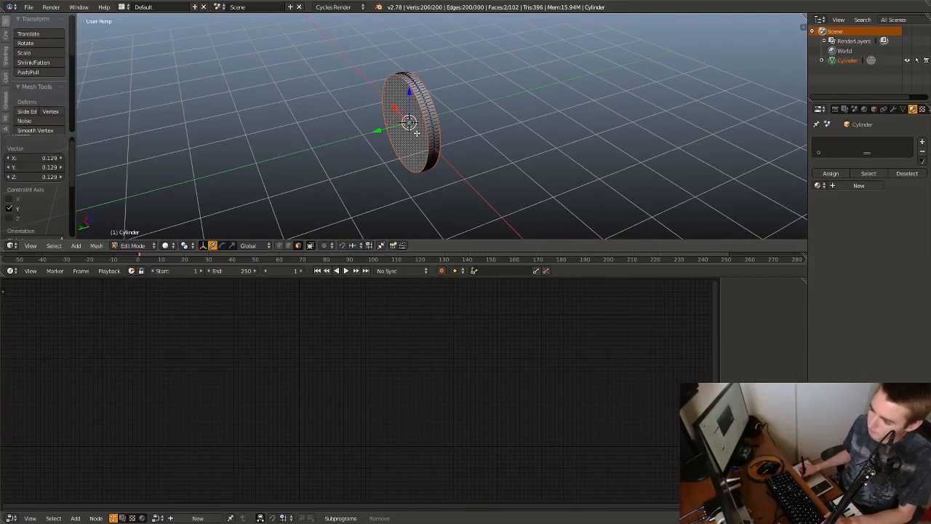
pyautogui.press('x')
pyautogui.click(444, 118)
pyautogui.press('Tab')
pyautogui.moveTo(432, 148); pyautogui.dragTo(409, 128, button='middle')
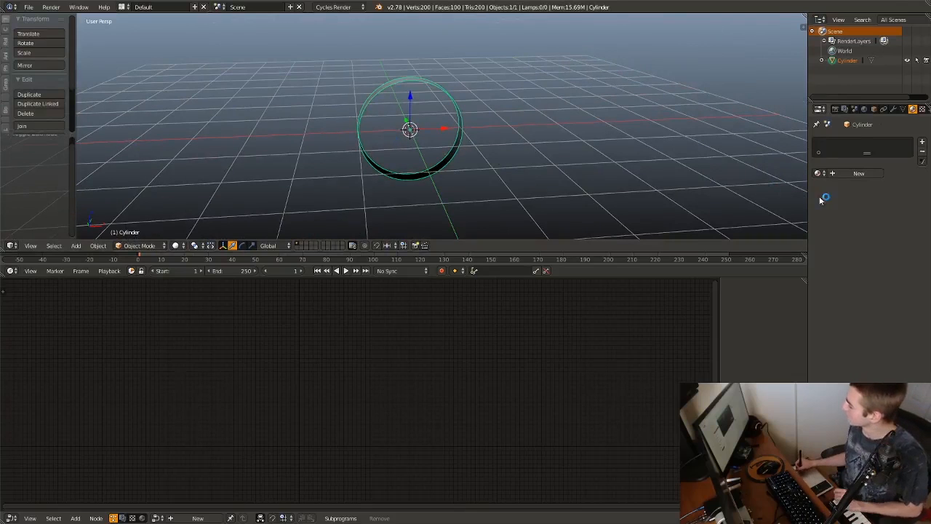
pyautogui.scroll(-4, 872, 110)
pyautogui.click(872, 109)
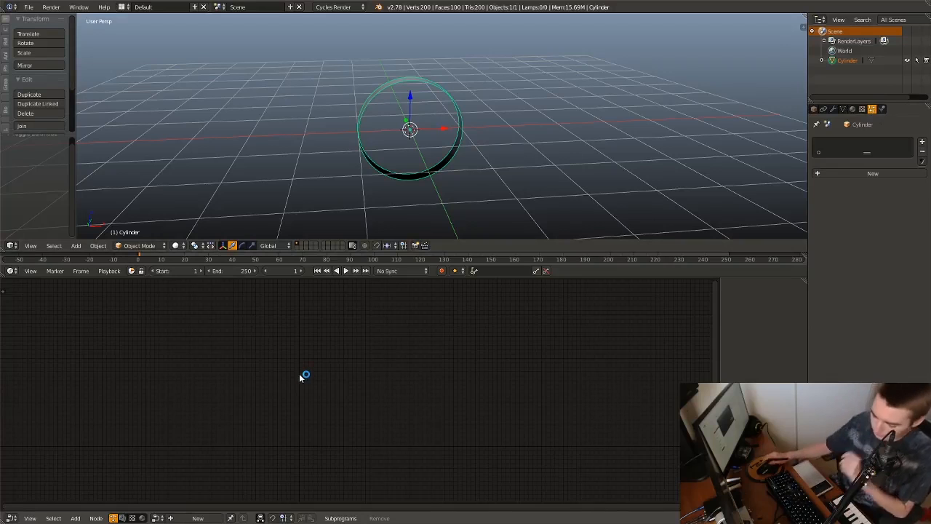
# Step: Switch to Chrome, replay the reference video's particle burst near 2:31, pause it for study, and return to Blender
pyautogui.press('super')
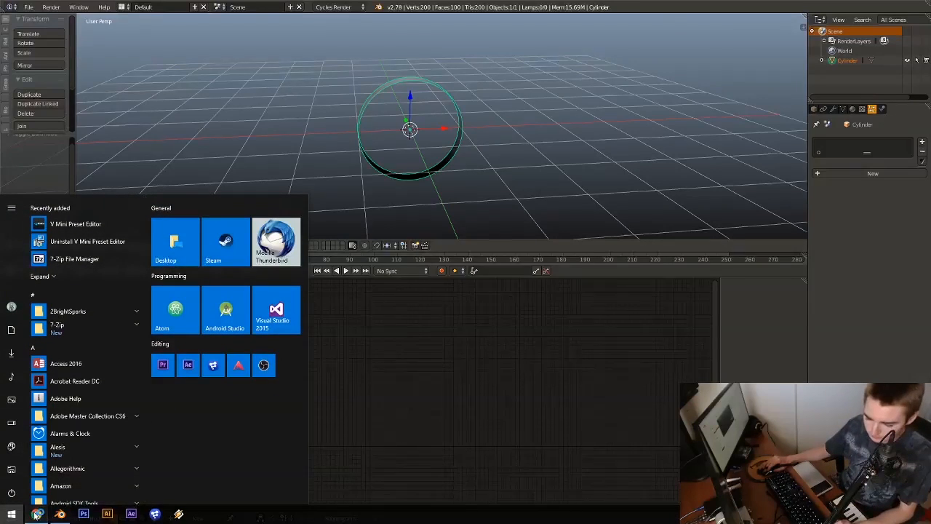
pyautogui.click(37, 513)
pyautogui.click(406, 308)
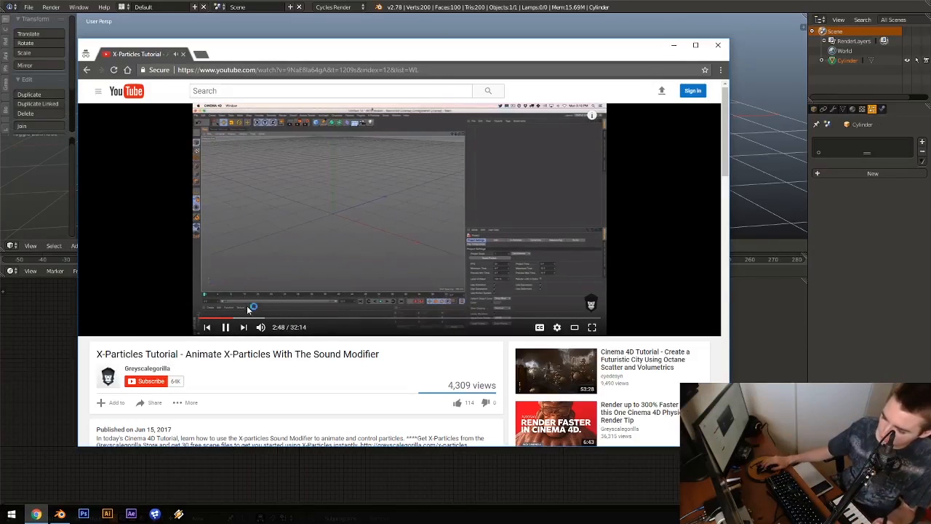
pyautogui.click(226, 319)
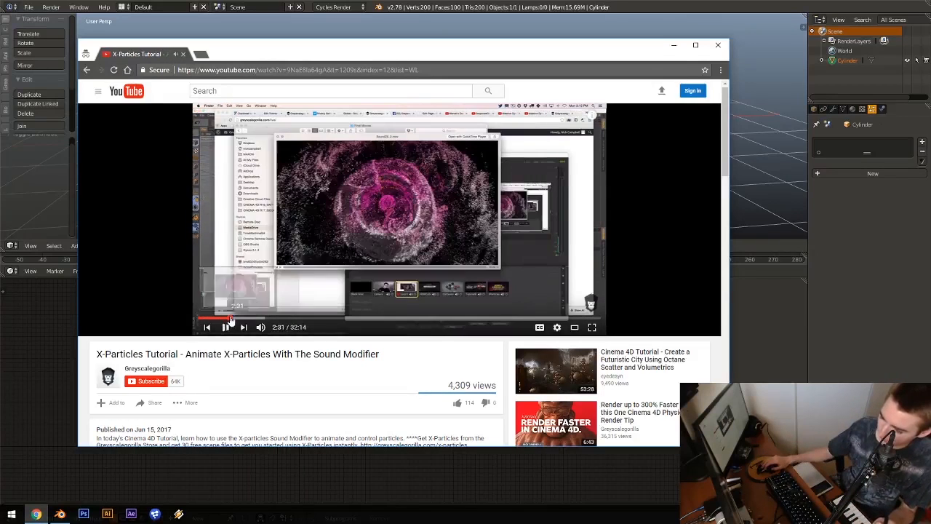
pyautogui.click(273, 268)
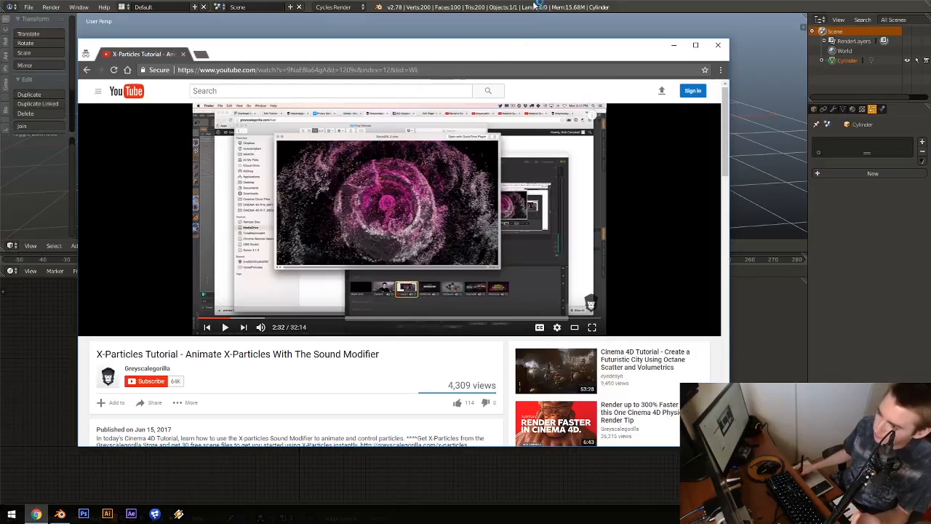
pyautogui.moveTo(457, 53); pyautogui.dragTo(471, 50)
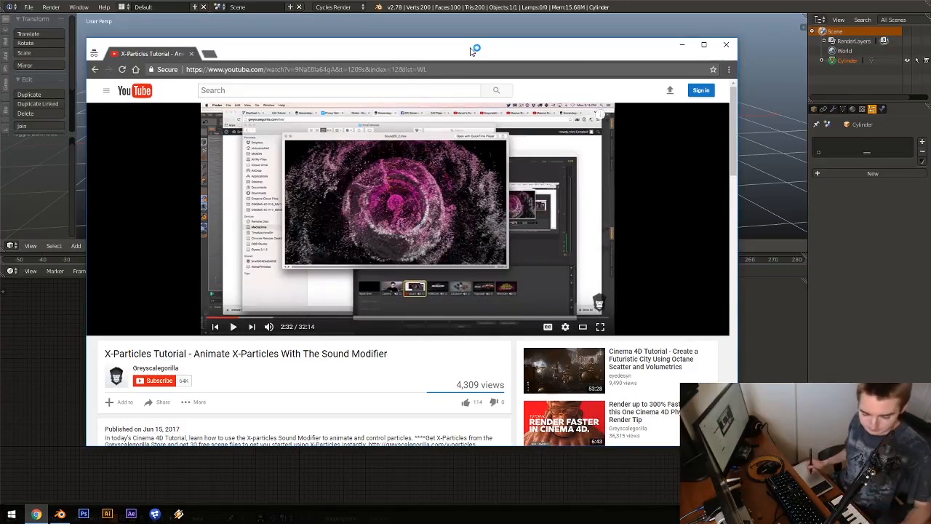
pyautogui.click(442, 26)
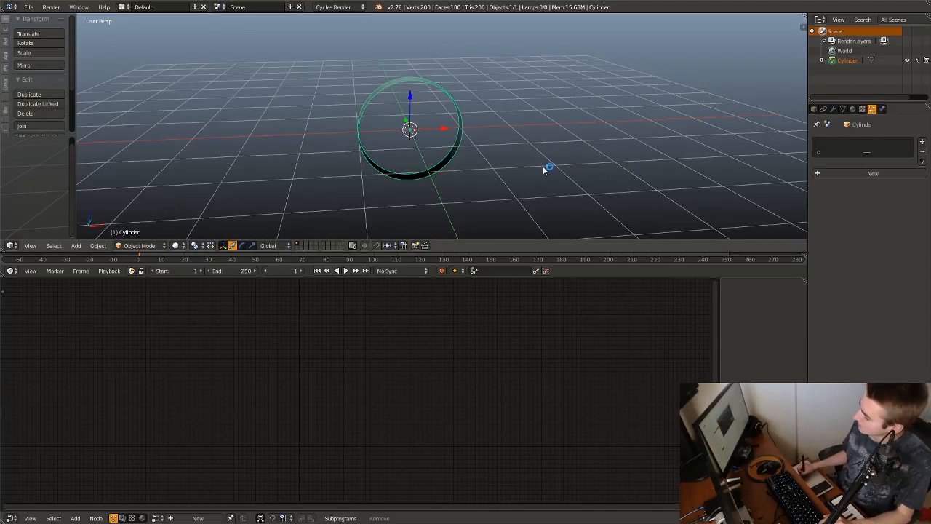
# Step: Add a new particle system to the cylinder ring and look through its emission, velocity and physics settings
pyautogui.moveTo(413, 138); pyautogui.dragTo(409, 130, button='middle')
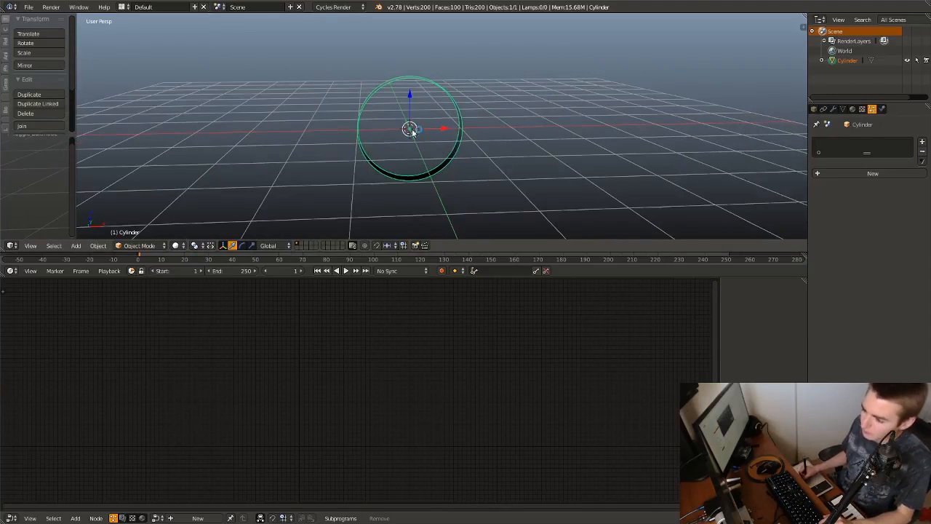
pyautogui.click(858, 172)
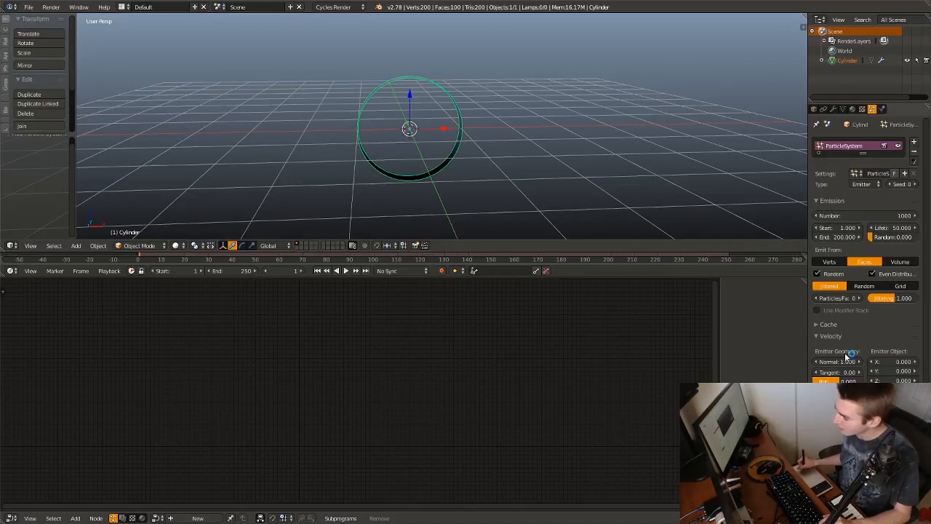
pyautogui.scroll(-3, 858, 341)
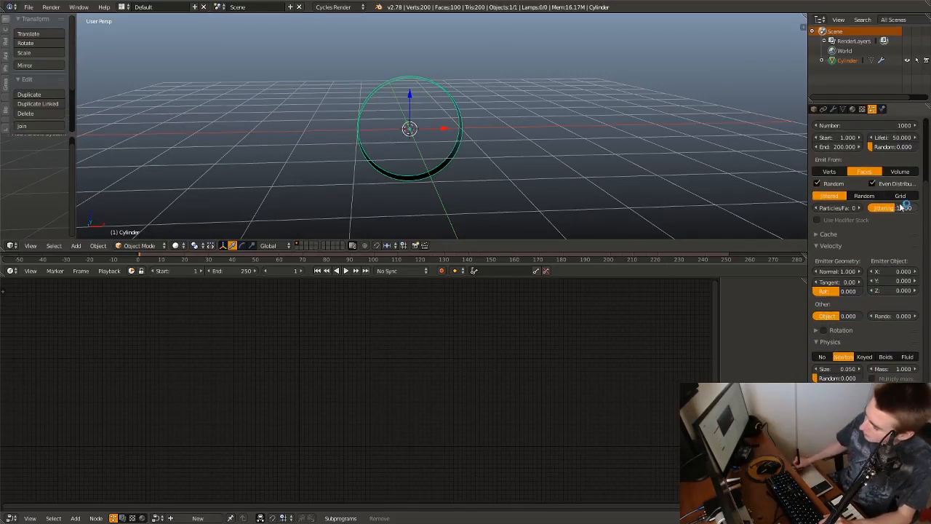
pyautogui.scroll(-2, 868, 255)
pyautogui.scroll(4, 862, 232)
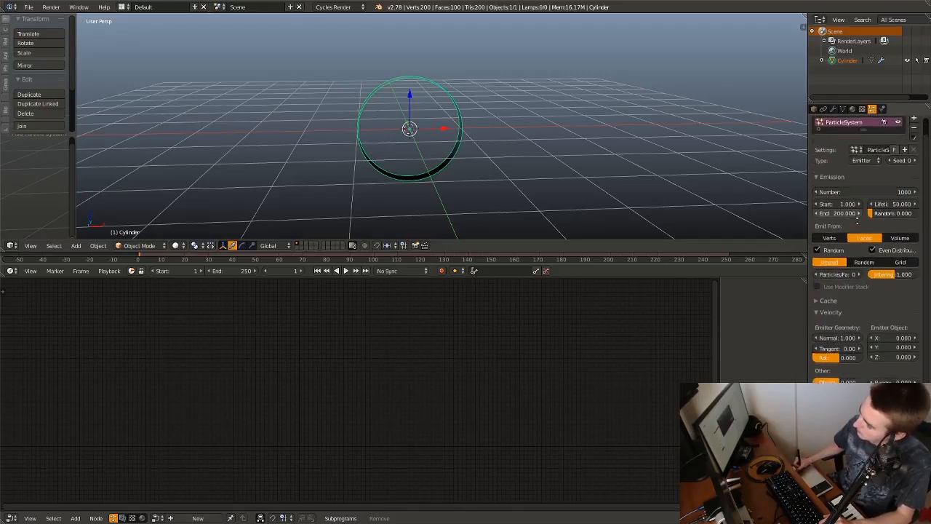
pyautogui.scroll(1, 856, 218)
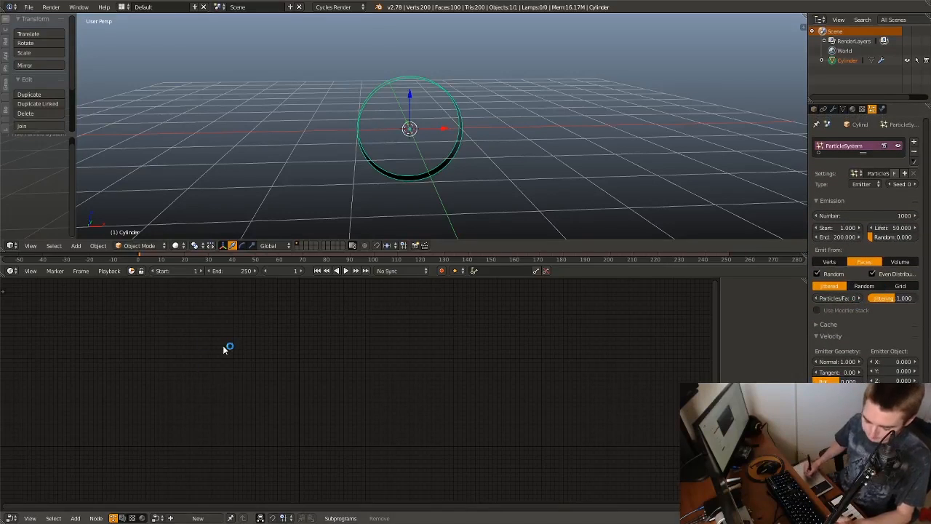
# Step: Bring up the MediaMonkey music library and move its window away from the Blender workspace
pyautogui.press('super')
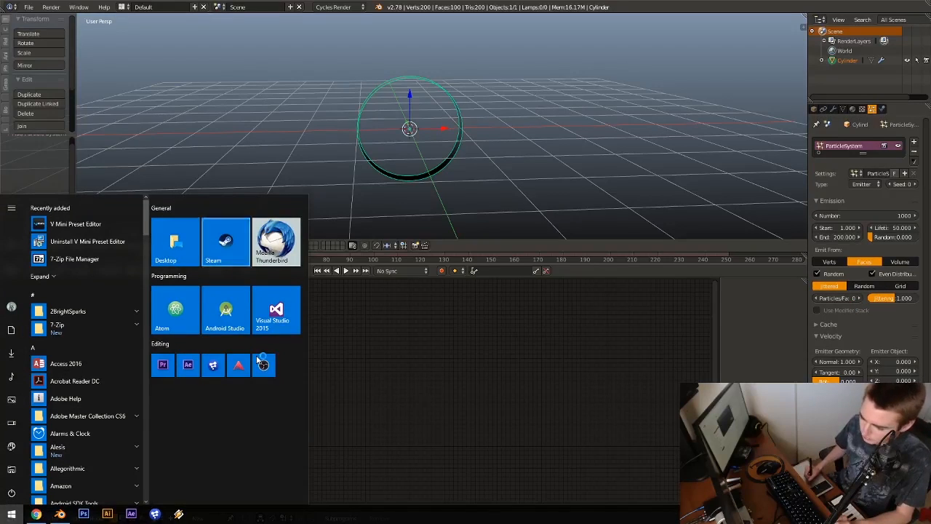
pyautogui.click(256, 355)
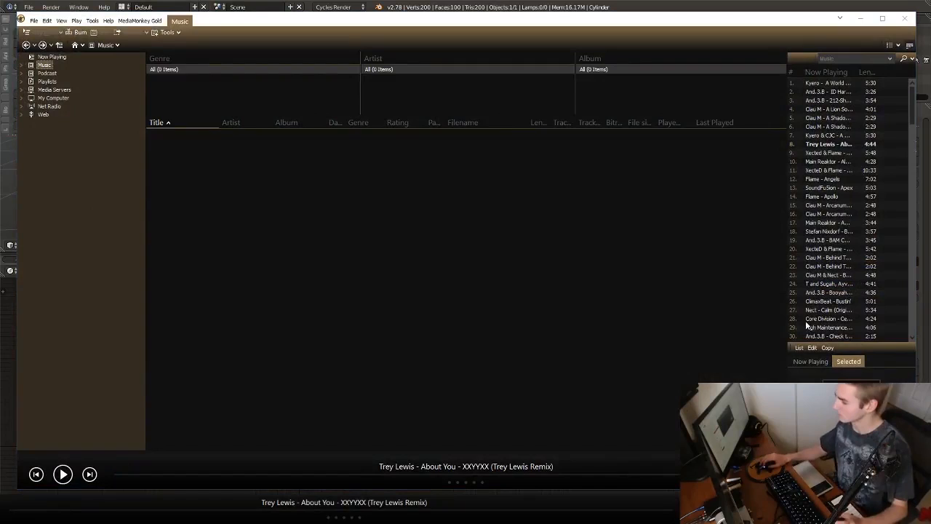
pyautogui.moveTo(478, 22); pyautogui.dragTo(930, 60)
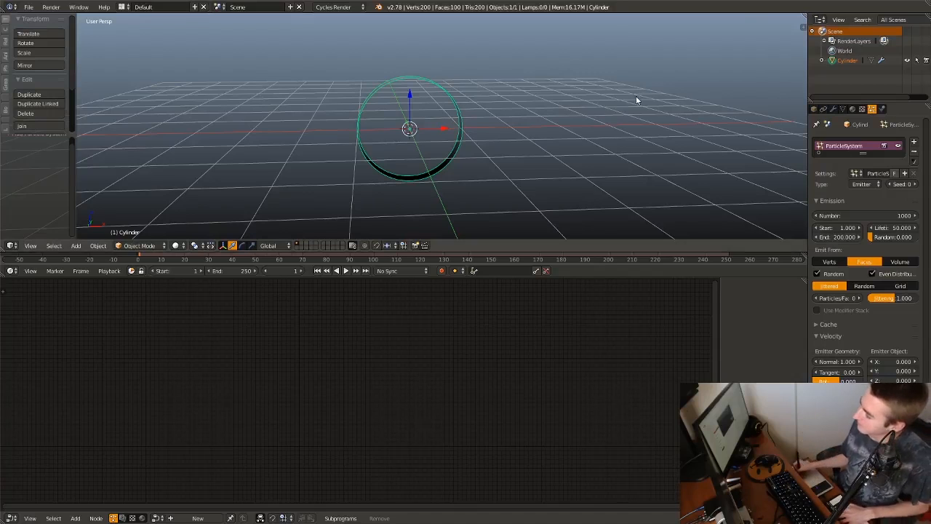
# Step: Play the animation to preview particles emitting from the ring, and review the physics and render settings before stopping playback
pyautogui.scroll(-6, 862, 271)
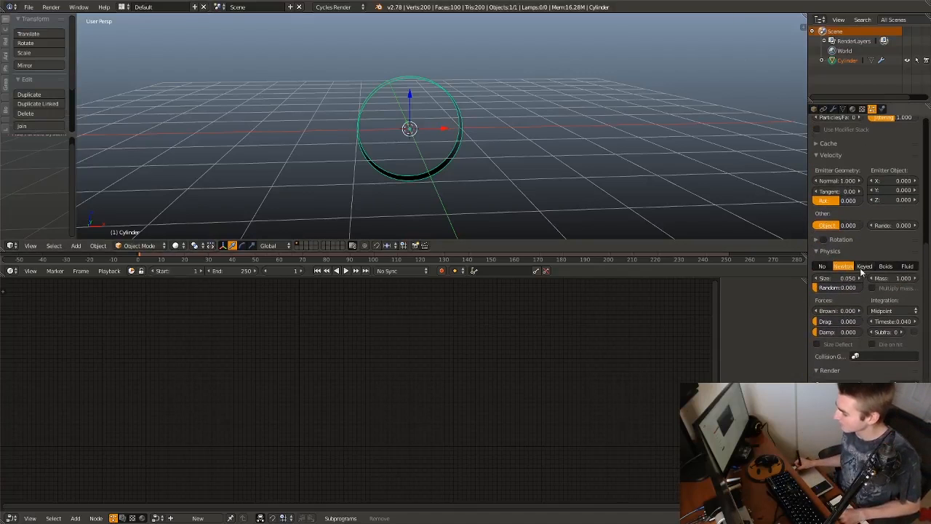
pyautogui.moveTo(864, 280)
pyautogui.mouseDown(button='middle')
pyautogui.moveTo(864, 315)
pyautogui.moveTo(864, 279)
pyautogui.mouseUp(button='middle')
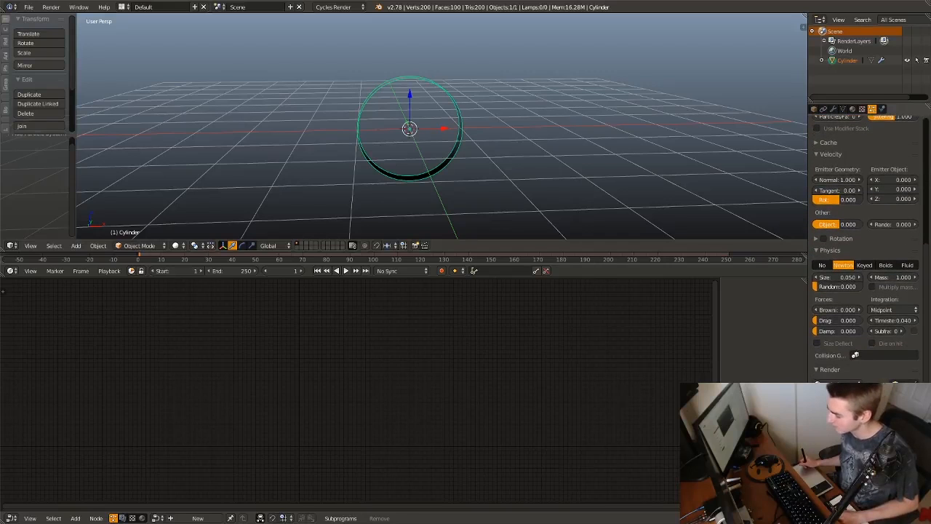
pyautogui.scroll(5, 864, 279)
pyautogui.moveTo(623, 233); pyautogui.dragTo(524, 160, button='middle')
pyautogui.hotkey('alt', 'a')
pyautogui.scroll(-5, 904, 183)
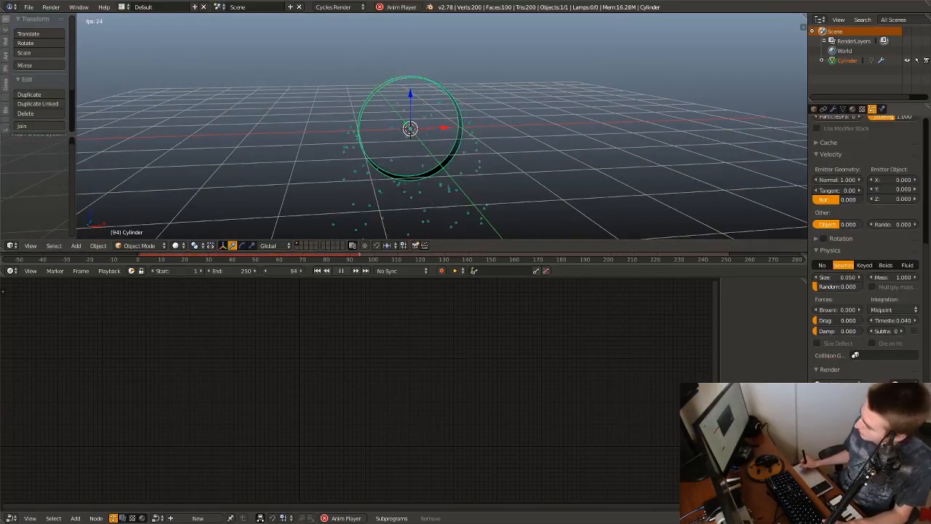
pyautogui.scroll(-4, 866, 290)
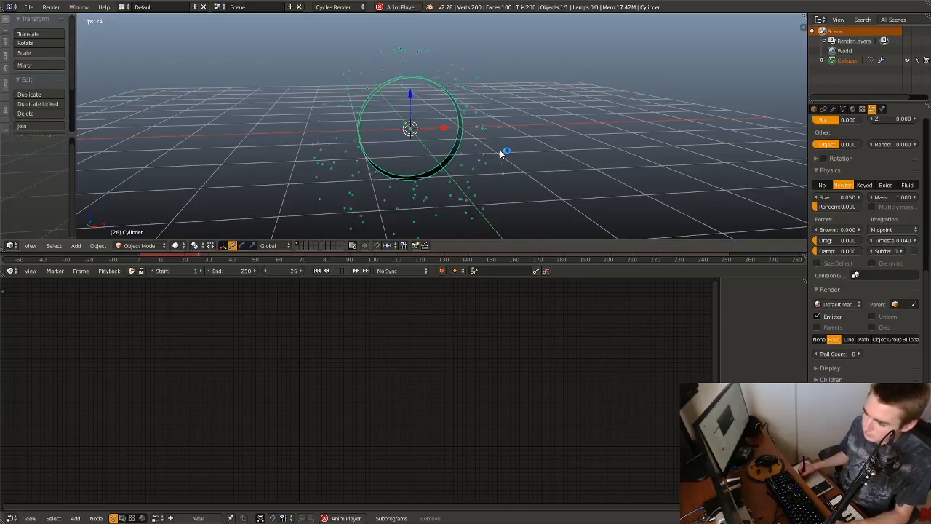
pyautogui.press('Escape')
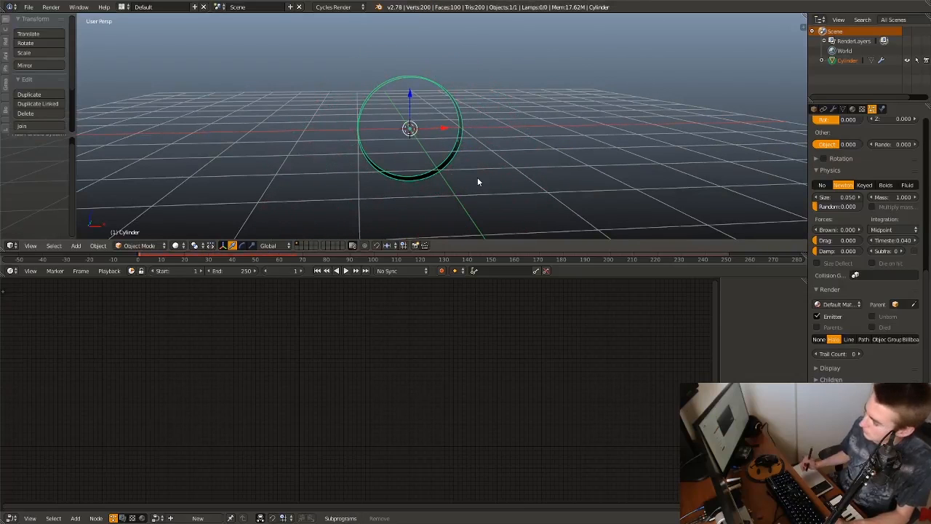
# Step: Switch to Chrome, replay the reference video's particle burst from about 2:10, pause it, and return to Blender
pyautogui.press('super')
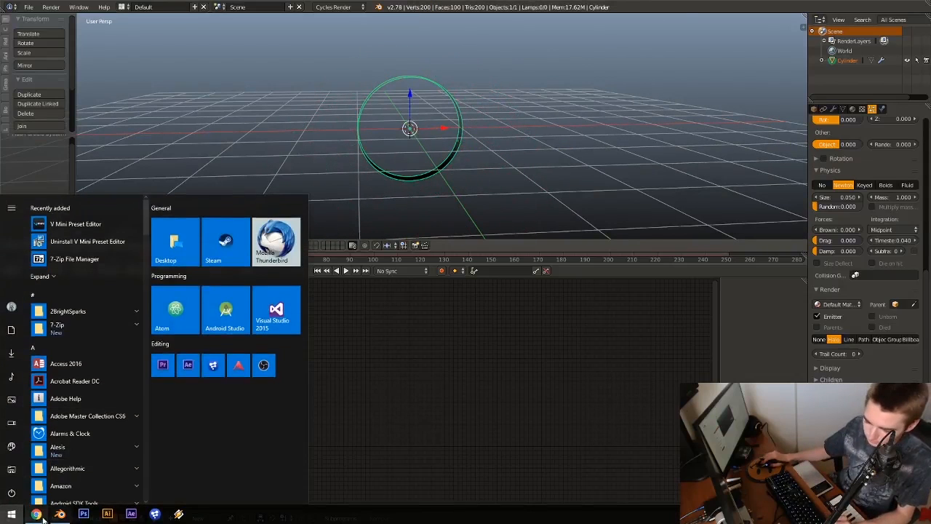
pyautogui.click(36, 514)
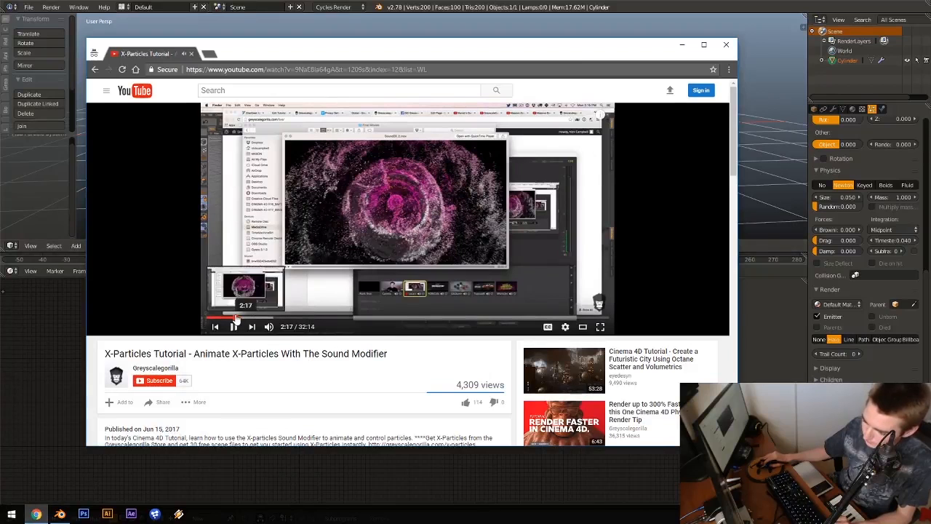
pyautogui.click(234, 318)
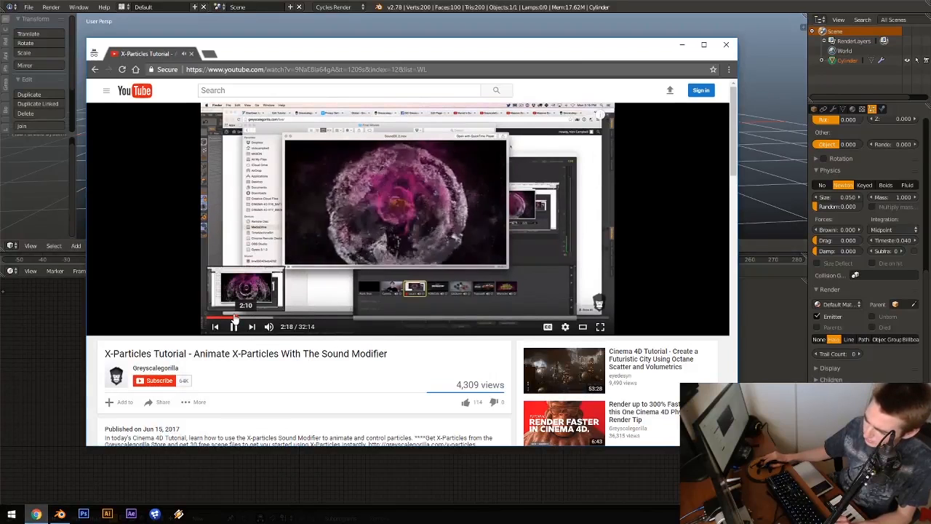
pyautogui.click(409, 218)
pyautogui.click(480, 5)
# Step: Set the ring particles' normal emission velocity to 3 and preview the emission by playing the animation
pyautogui.moveTo(441, 147); pyautogui.dragTo(439, 148, button='middle')
pyautogui.scroll(4, 858, 218)
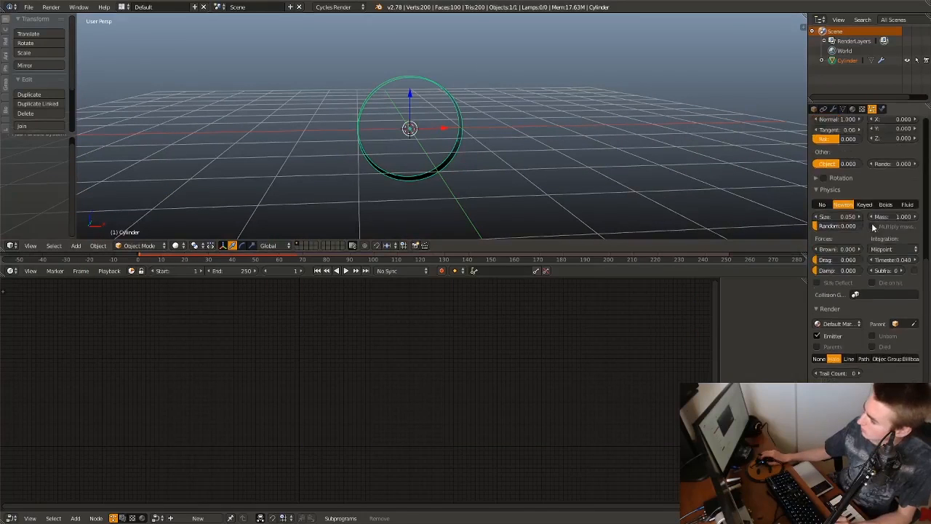
pyautogui.click(834, 217)
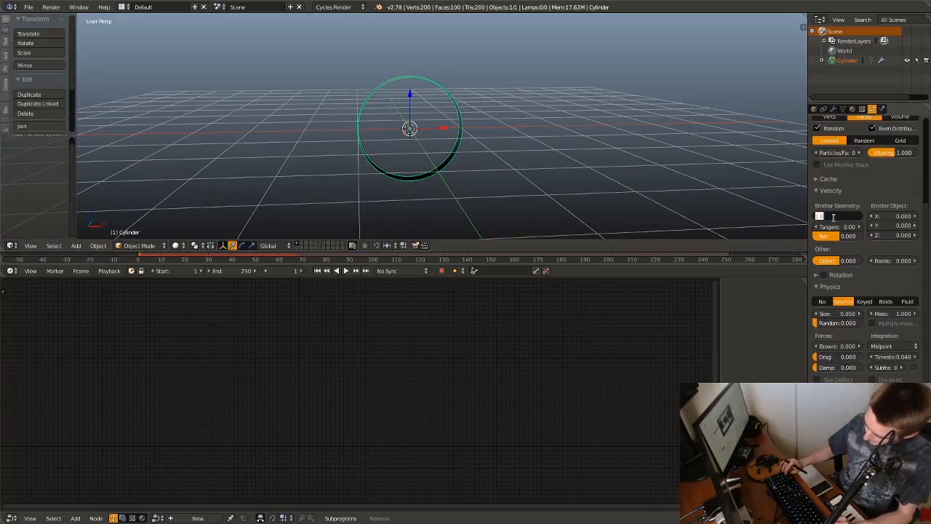
pyautogui.write('3')
pyautogui.press('Return')
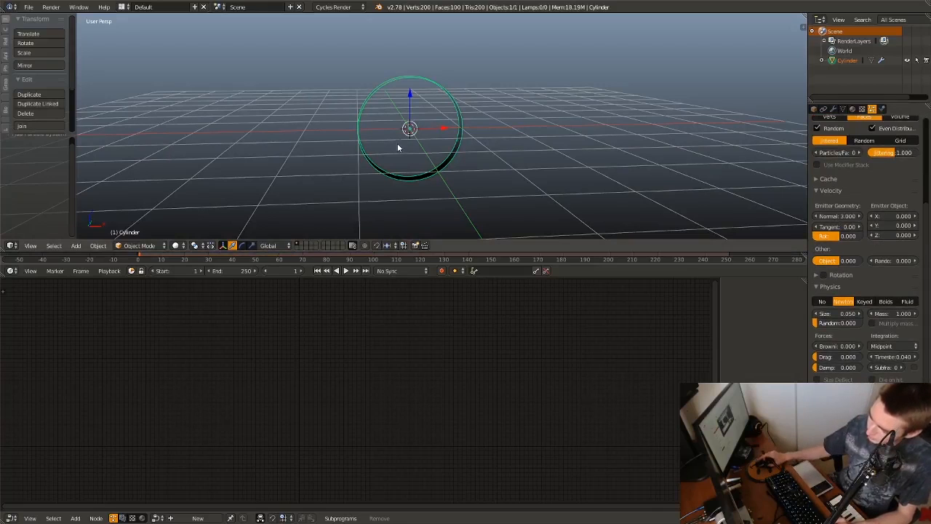
pyautogui.hotkey('alt', 'a')
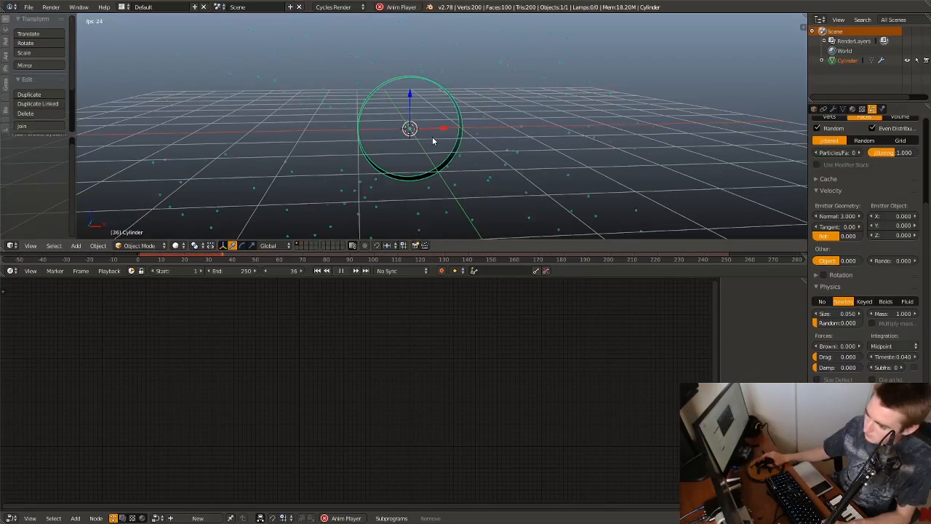
pyautogui.press('Escape')
# Step: Check the particle physics and render settings, and replay the animation to examine how far the particles spread from the ring
pyautogui.scroll(-1, 863, 269)
pyautogui.scroll(-2, 863, 269)
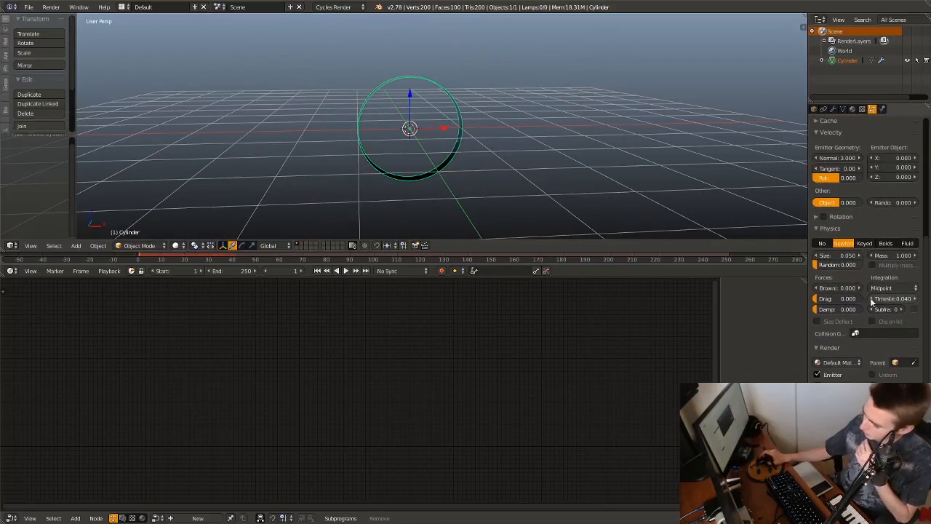
pyautogui.scroll(-2, 863, 269)
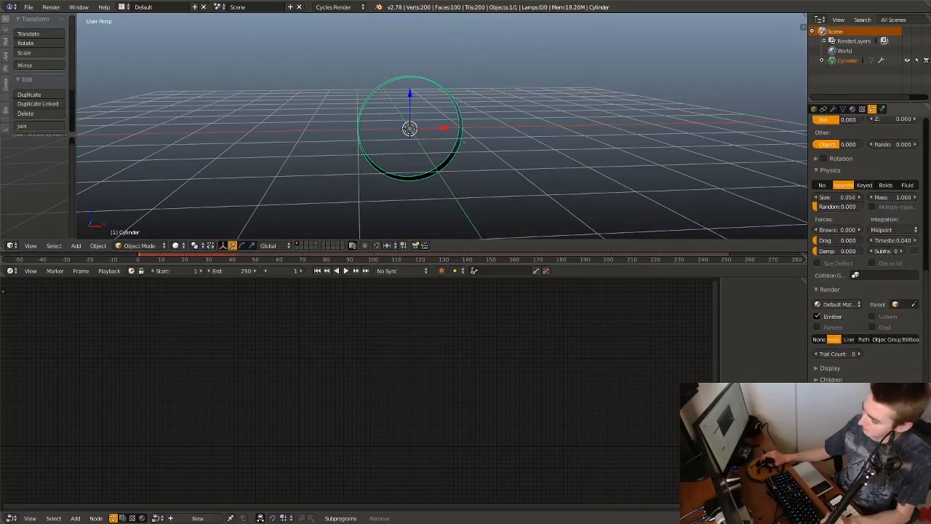
pyautogui.hotkey('alt', 'a')
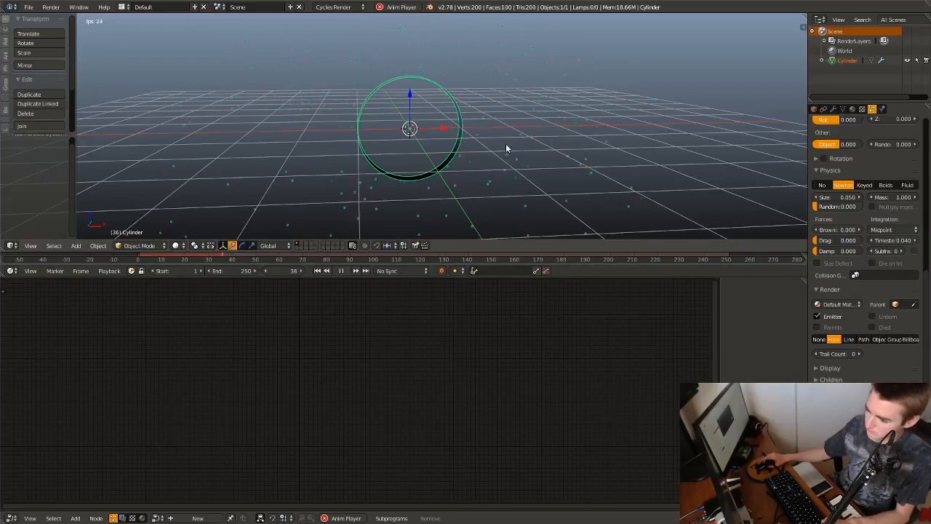
pyautogui.scroll(-2, 494, 148)
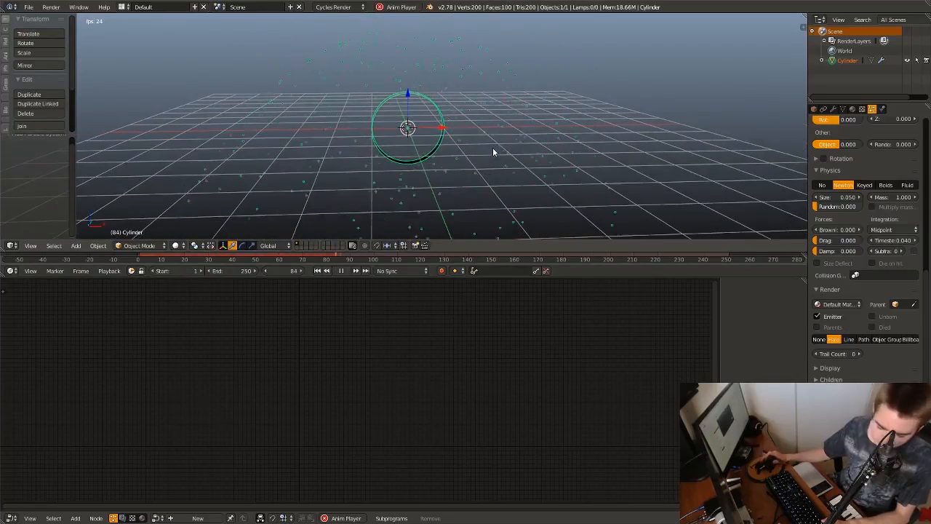
pyautogui.scroll(8, 816, 206)
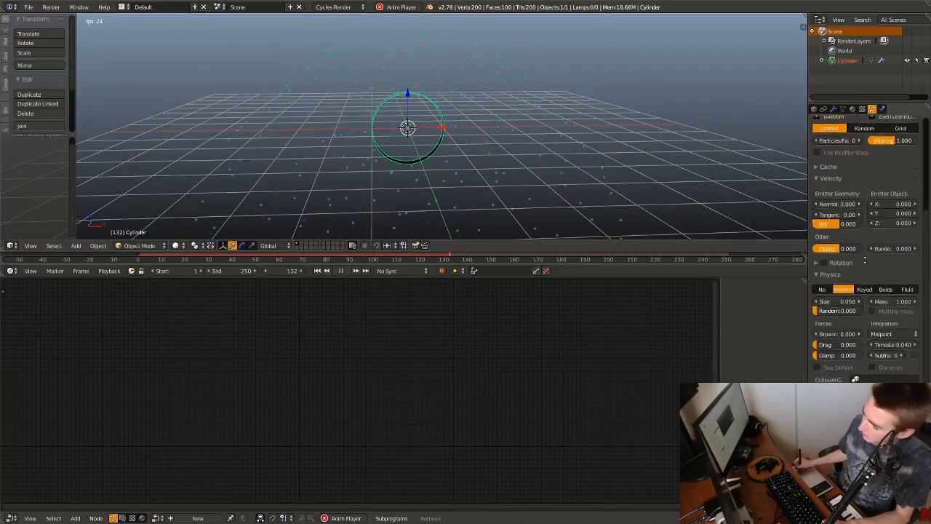
pyautogui.press('Escape')
# Step: Add an icosphere at the ring's centre and set its subdivisions to 1
pyautogui.moveTo(637, 143); pyautogui.dragTo(627, 130, button='middle')
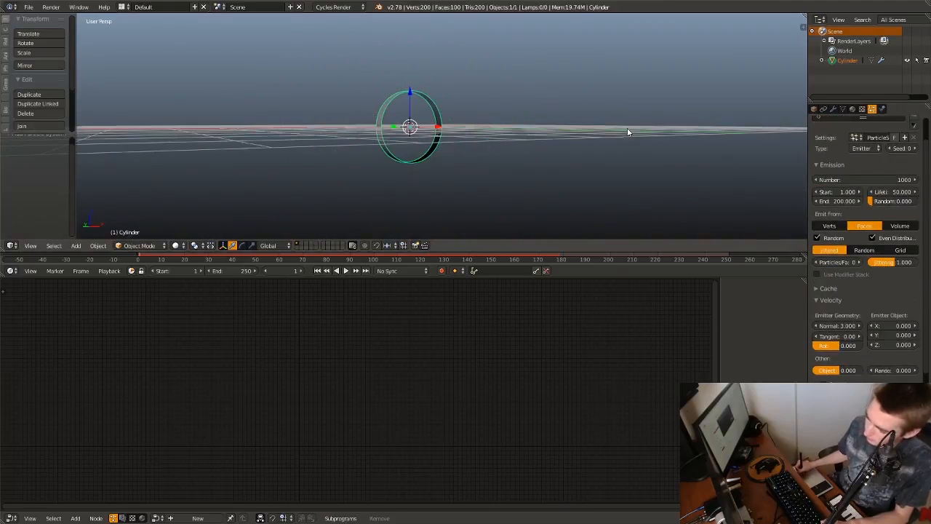
pyautogui.moveTo(517, 134); pyautogui.dragTo(523, 127, button='middle')
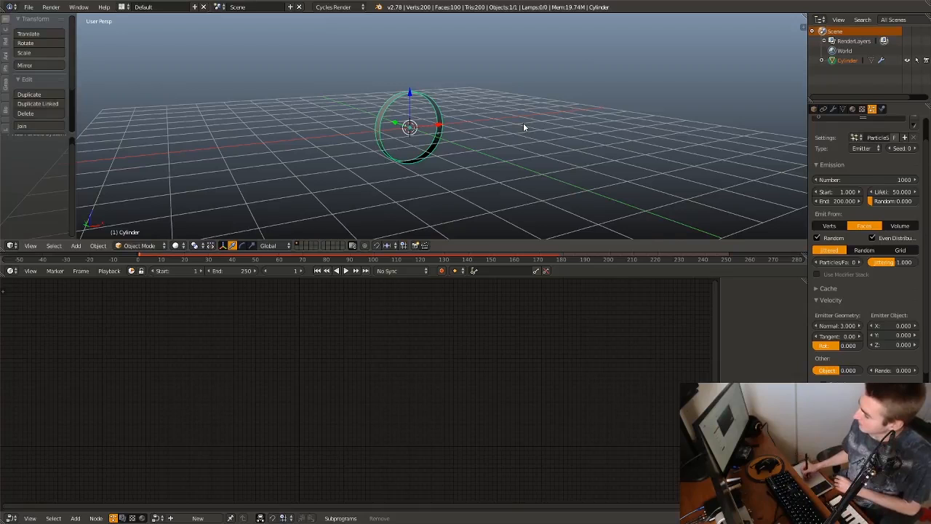
pyautogui.moveTo(442, 175); pyautogui.dragTo(443, 138, button='middle')
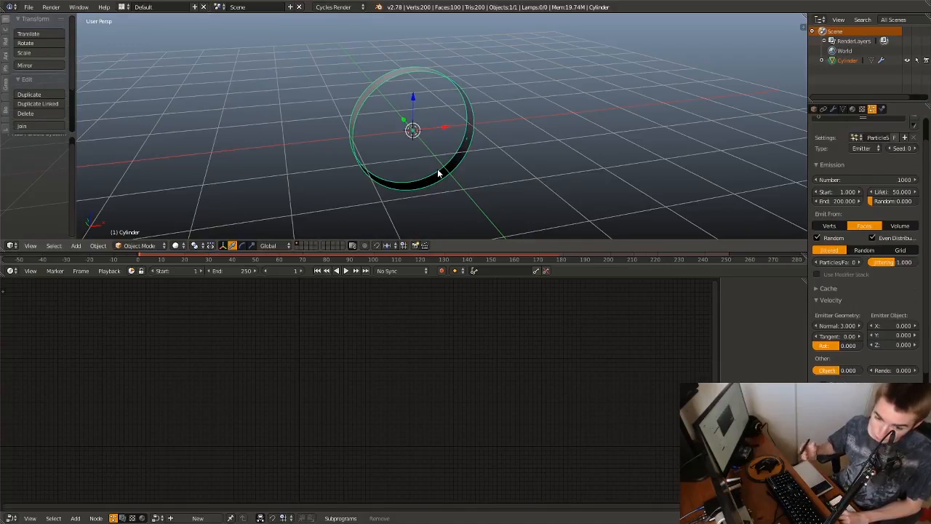
pyautogui.moveTo(438, 173); pyautogui.dragTo(437, 144, button='middle')
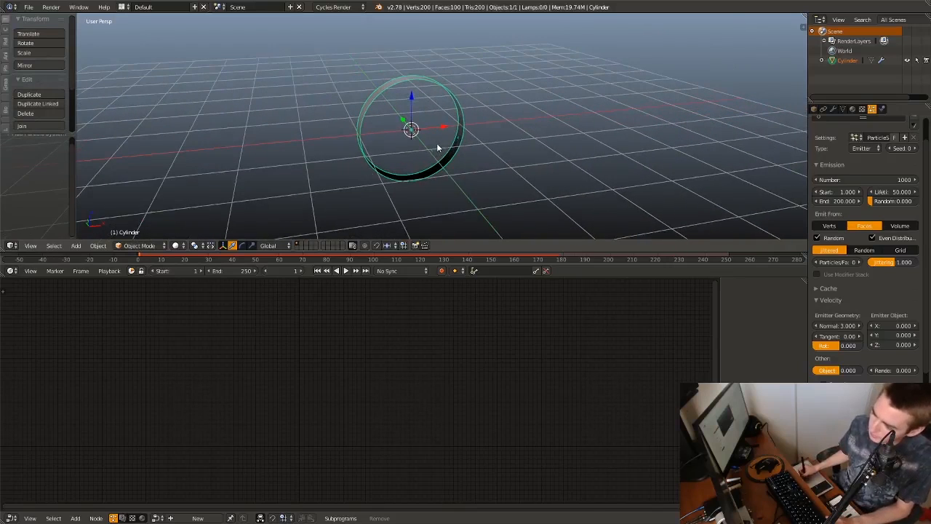
pyautogui.hotkey('shift', 'a')
pyautogui.moveTo(469, 108)
pyautogui.click(521, 146)
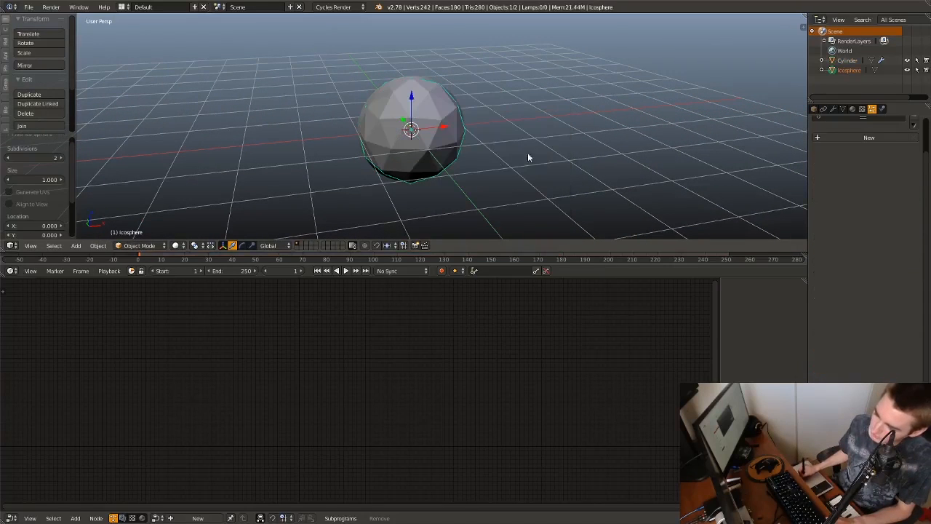
pyautogui.click(10, 158)
# Step: Move the icosphere along the X axis clear of the ring and deselect everything
pyautogui.moveTo(312, 152); pyautogui.dragTo(357, 169, button='middle')
pyautogui.press('g')
pyautogui.press('x')
pyautogui.click(682, 156)
pyautogui.press('a')
pyautogui.moveTo(590, 150); pyautogui.dragTo(526, 194, button='middle')
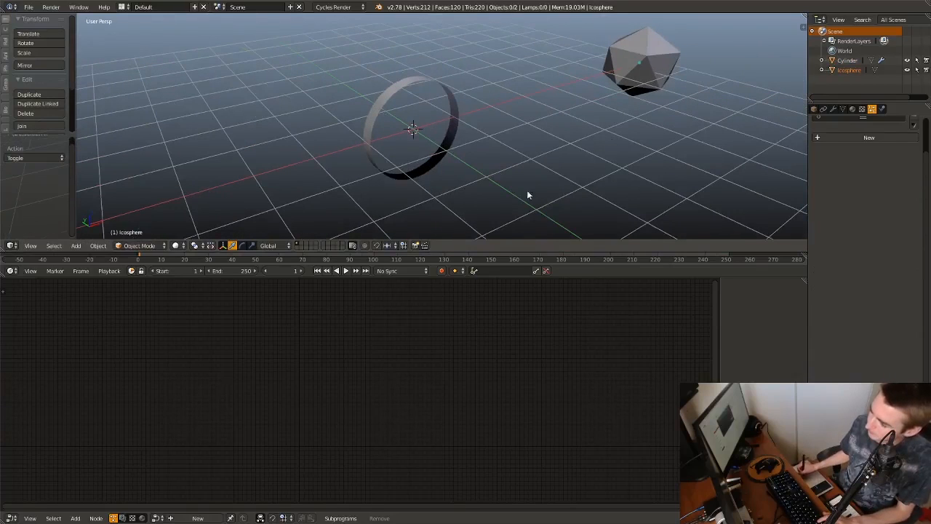
# Step: Create a new Animation Nodes tree and add an Object Input node that references the cylinder ring
pyautogui.rightClick(458, 146)
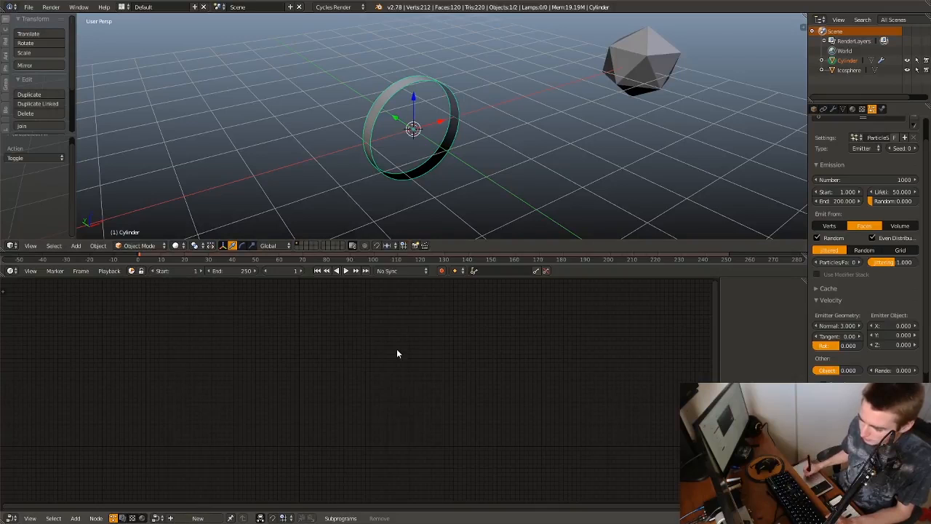
pyautogui.hotkey('shift', 'a')
pyautogui.moveTo(393, 339)
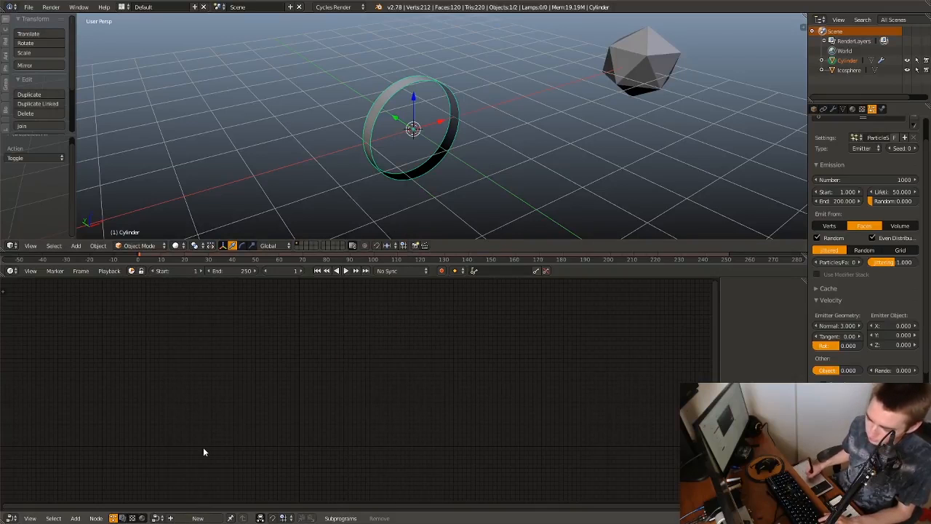
pyautogui.click(193, 518)
pyautogui.hotkey('shift', 'a')
pyautogui.moveTo(339, 348)
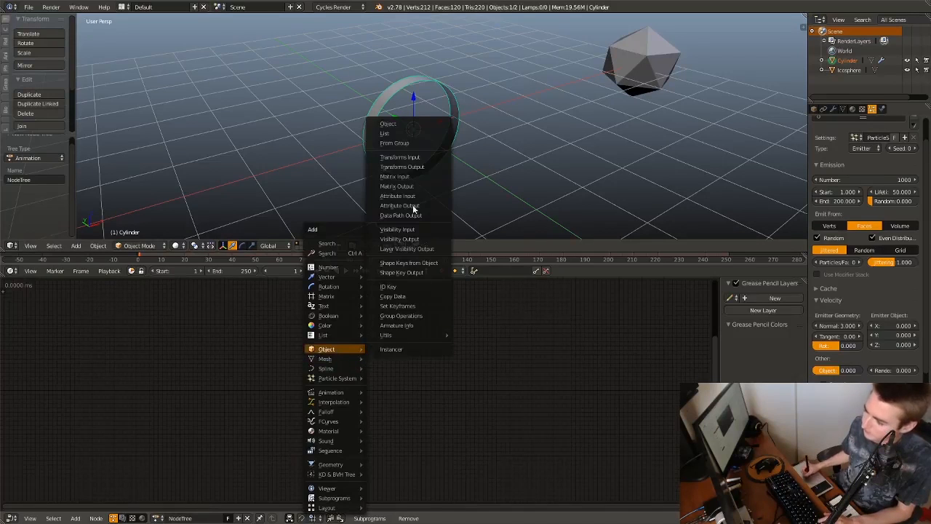
pyautogui.click(395, 124)
pyautogui.click(282, 411)
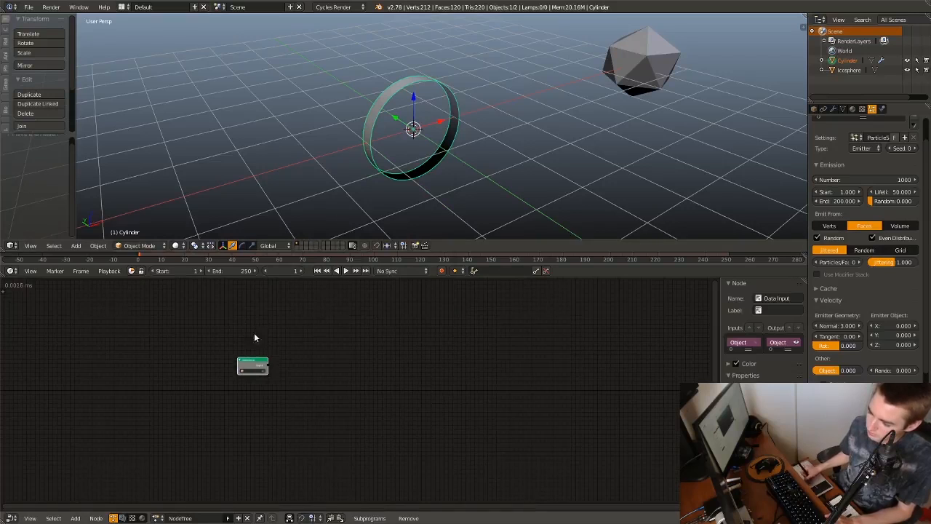
pyautogui.keyDown('ctrl'); pyautogui.moveTo(352, 389); pyautogui.dragTo(300, 377, button='middle'); pyautogui.keyUp('ctrl')
pyautogui.scroll(1, 352, 355)
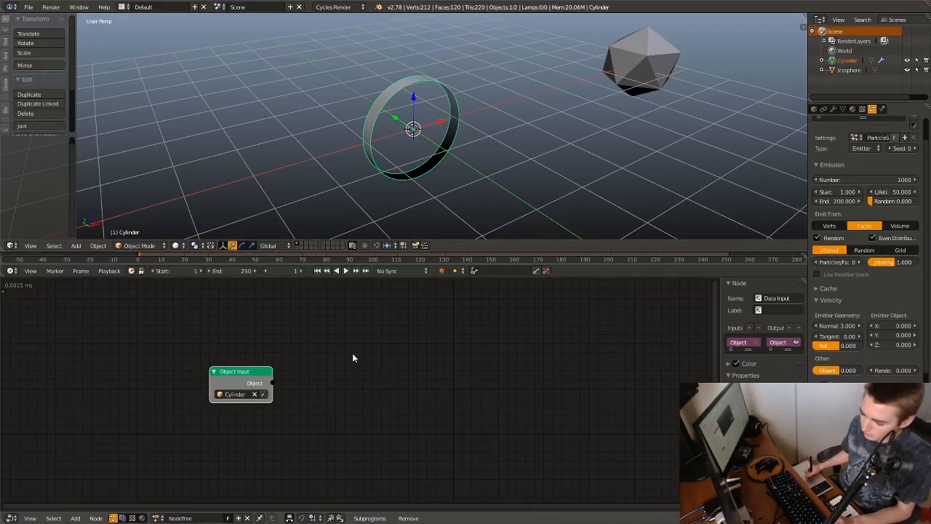
# Step: Add a Particle Systems from Object node and link the cylinder's Object output to its Object input
pyautogui.hotkey('shift', 'a')
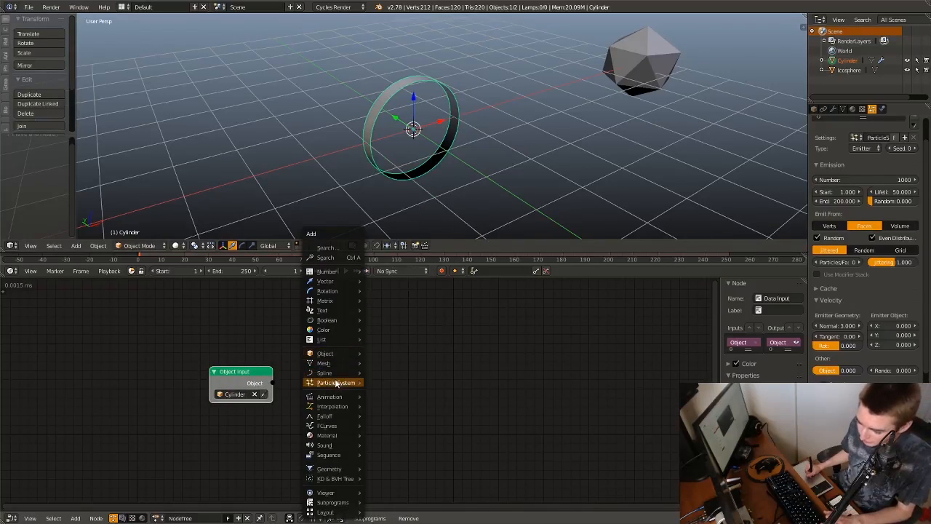
pyautogui.moveTo(336, 383)
pyautogui.click(393, 383)
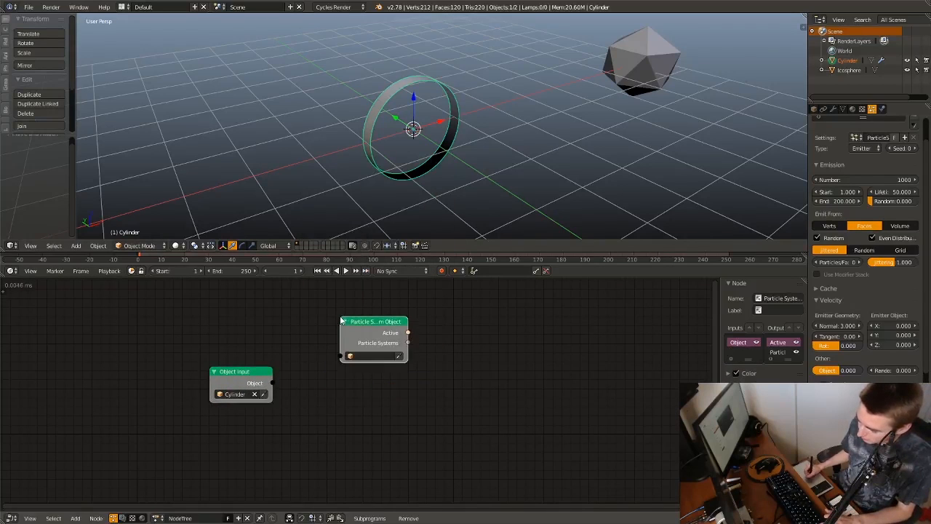
pyautogui.moveTo(272, 383); pyautogui.dragTo(340, 356)
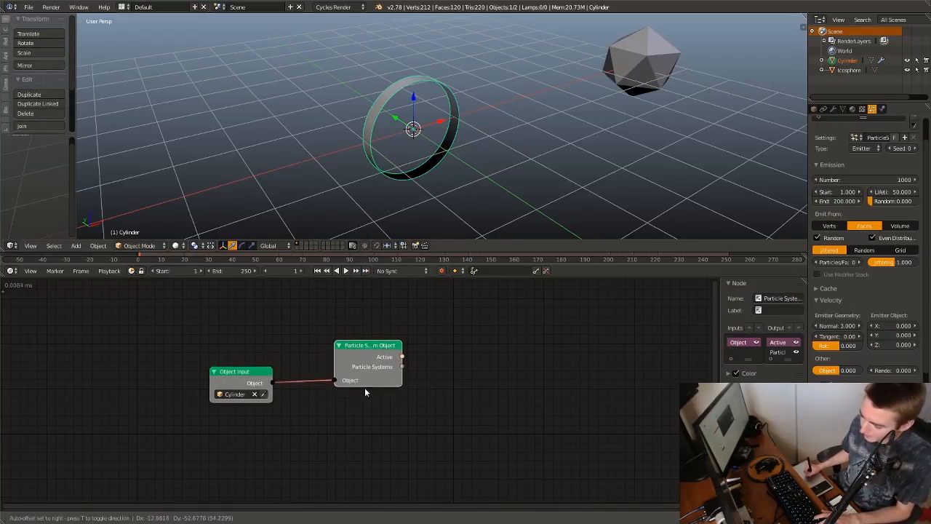
# Step: Add a Particles Data node and link the Active particle system output to its Particle System input
pyautogui.hotkey('shift', 'a')
pyautogui.moveTo(400, 369)
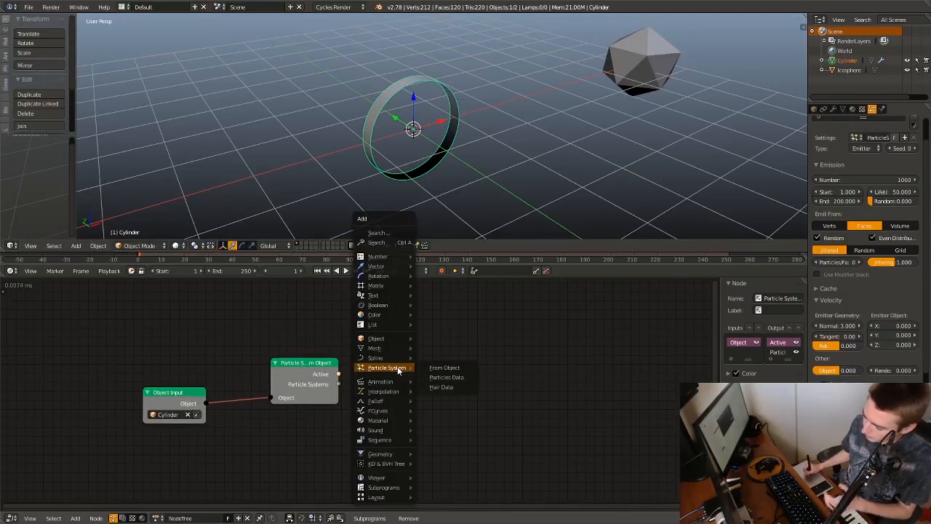
pyautogui.click(446, 376)
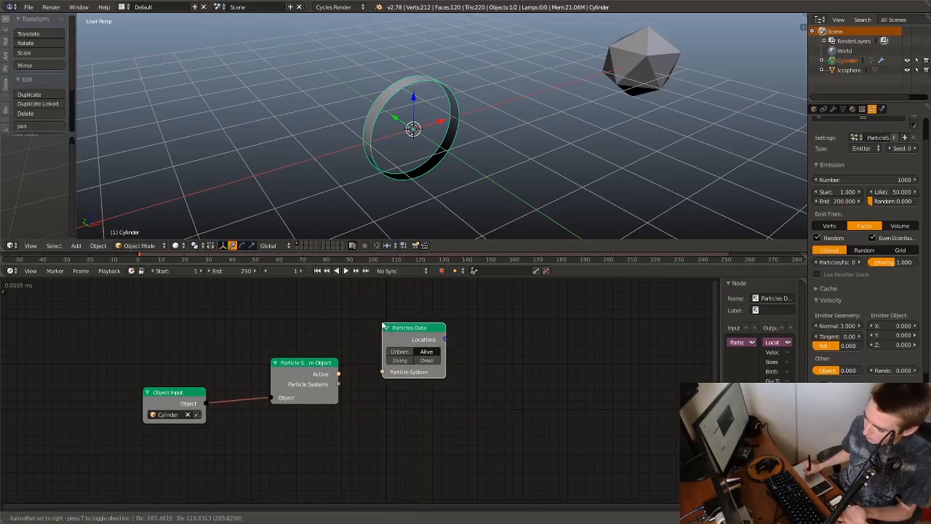
pyautogui.click(416, 348)
pyautogui.moveTo(338, 373); pyautogui.dragTo(445, 368)
pyautogui.moveTo(455, 381); pyautogui.dragTo(391, 411, button='middle')
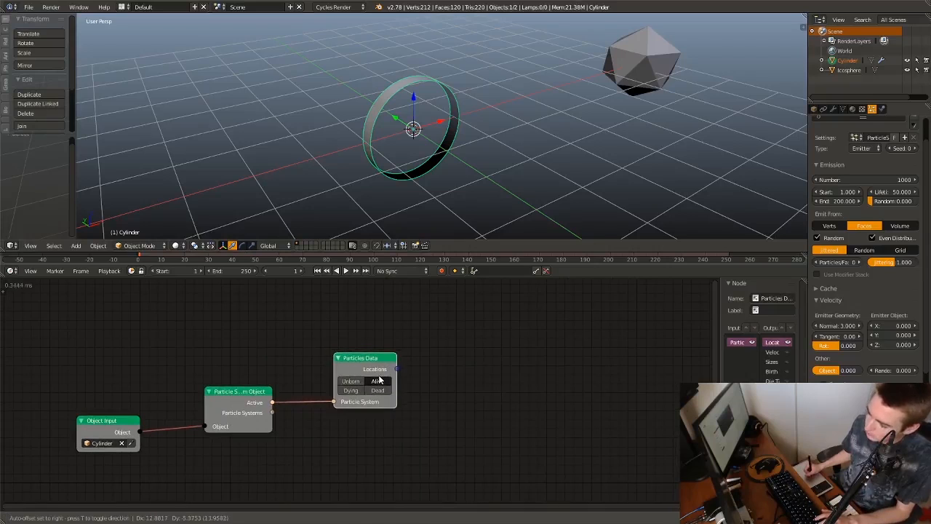
pyautogui.moveTo(393, 369); pyautogui.dragTo(522, 346)
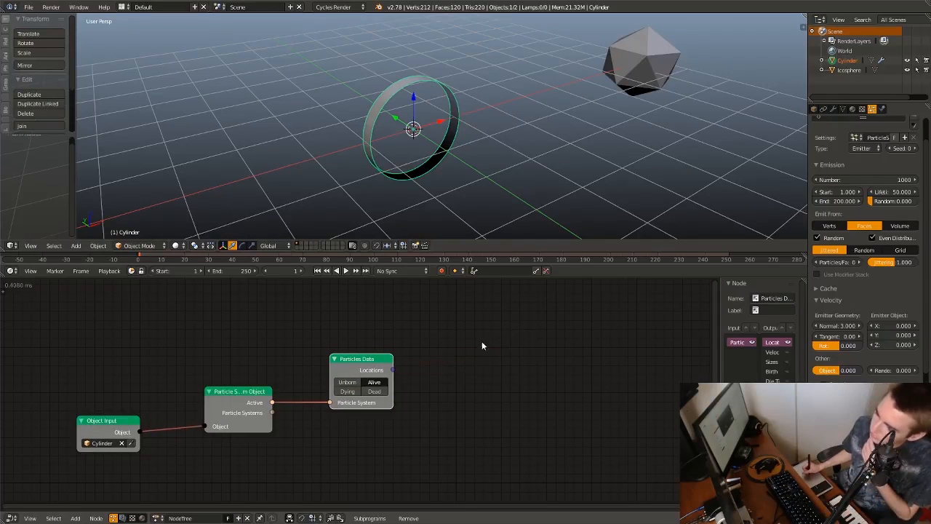
# Step: Play the animation briefly from a lower view of the ring, and add an Object Instancer node above Particles Data
pyautogui.moveTo(456, 191); pyautogui.dragTo(441, 162, button='middle')
pyautogui.hotkey('alt', 'a')
pyautogui.press('Escape')
pyautogui.moveTo(379, 333); pyautogui.dragTo(353, 328, button='middle')
pyautogui.hotkey('shift', 'a')
pyautogui.moveTo(429, 300)
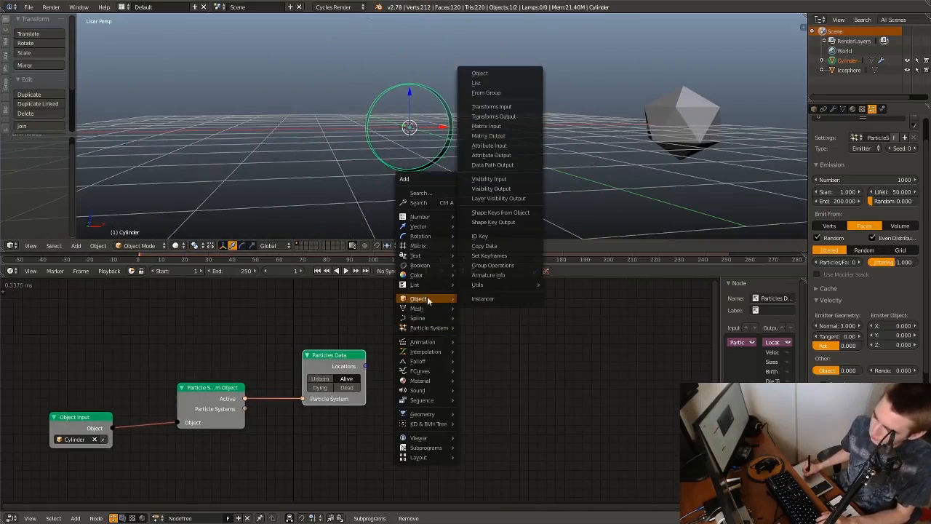
pyautogui.click(483, 298)
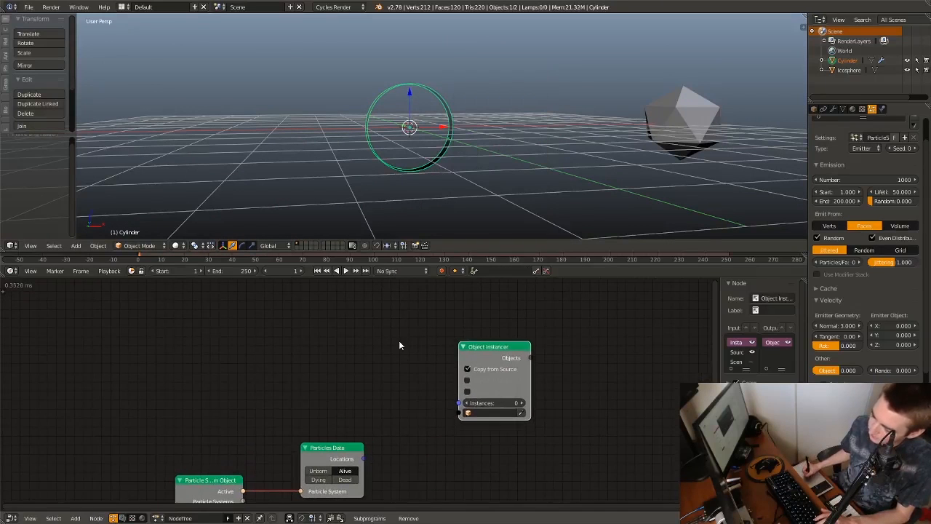
# Step: Add a second Object Input node beside the Object Instancer and assign the icosphere to it
pyautogui.hotkey('shift', 'a')
pyautogui.moveTo(429, 282)
pyautogui.click(459, 123)
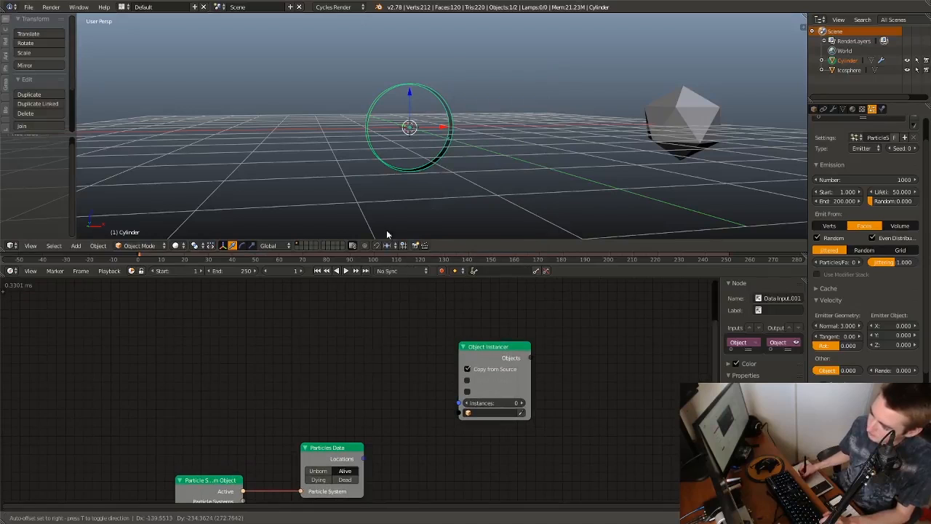
pyautogui.click(401, 328)
pyautogui.rightClick(646, 145)
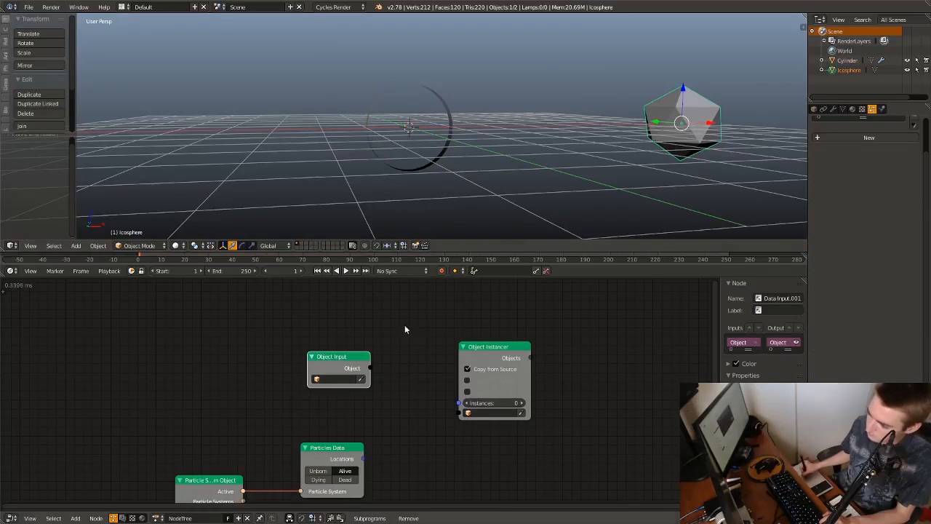
pyautogui.click(360, 379)
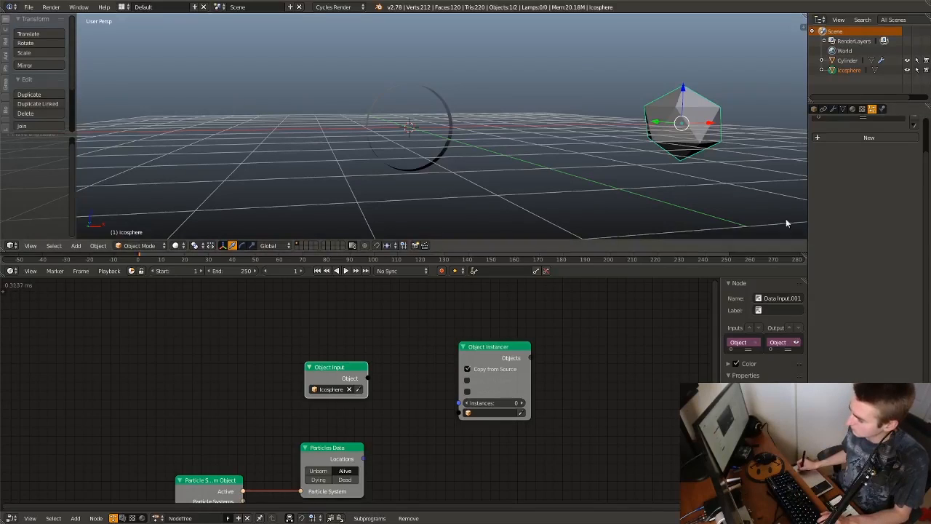
# Step: Link the icosphere's Object output to the Object Instancer's Source and the particle Locations, through Get Length, to its Instances input
pyautogui.moveTo(356, 372); pyautogui.dragTo(419, 351, button='middle')
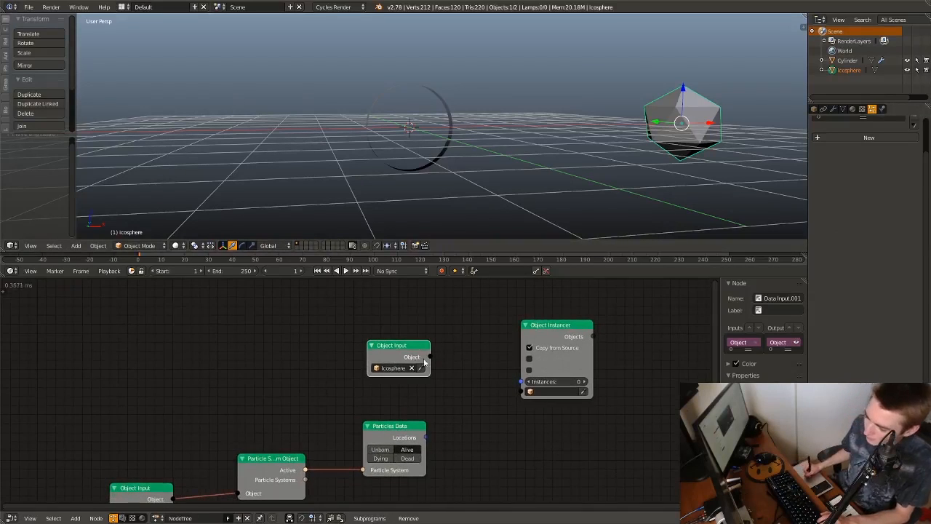
pyautogui.moveTo(430, 356); pyautogui.dragTo(528, 392)
pyautogui.moveTo(425, 437); pyautogui.dragTo(522, 381)
pyautogui.moveTo(528, 311); pyautogui.dragTo(415, 276, button='middle')
pyautogui.moveTo(444, 306); pyautogui.dragTo(480, 302)
pyautogui.moveTo(361, 345); pyautogui.dragTo(387, 383)
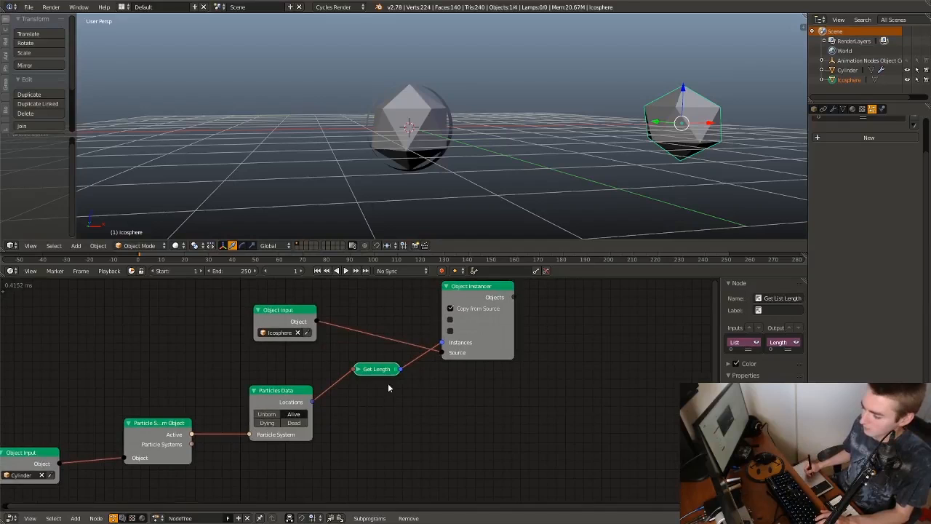
pyautogui.moveTo(378, 368); pyautogui.dragTo(372, 364, button='middle')
pyautogui.moveTo(408, 164); pyautogui.dragTo(426, 204, button='middle')
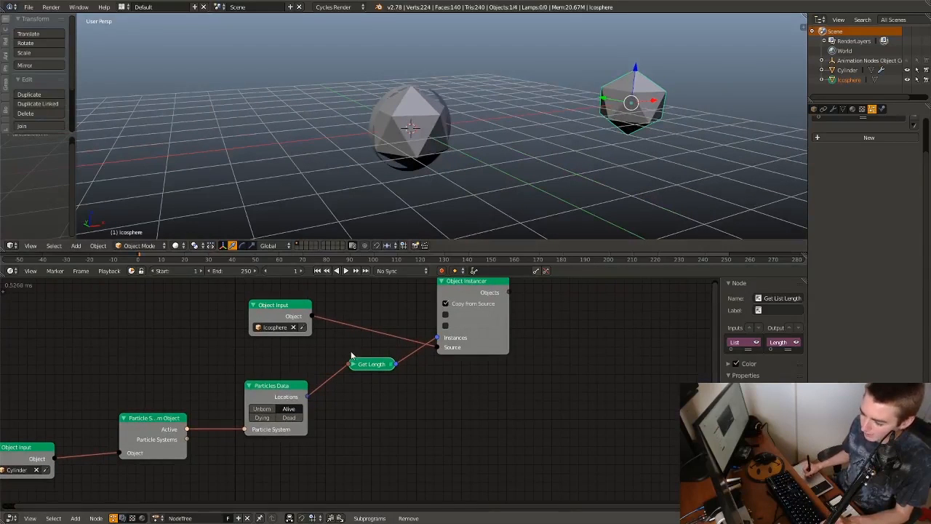
# Step: Create a loop through the Object Instancer's Objects output and place its Invoke Subprogram node beside the instancer
pyautogui.moveTo(449, 320); pyautogui.dragTo(333, 355, button='middle')
pyautogui.click(371, 331)
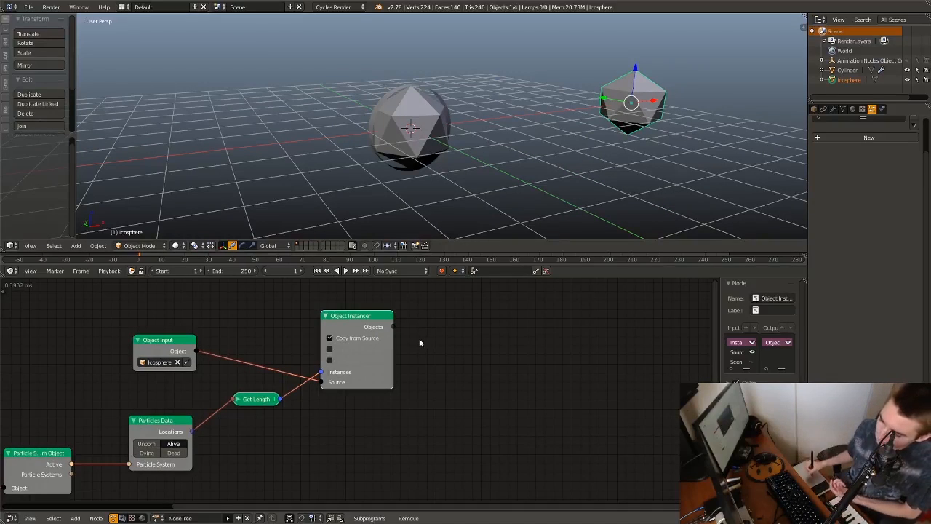
pyautogui.moveTo(392, 326); pyautogui.dragTo(506, 315)
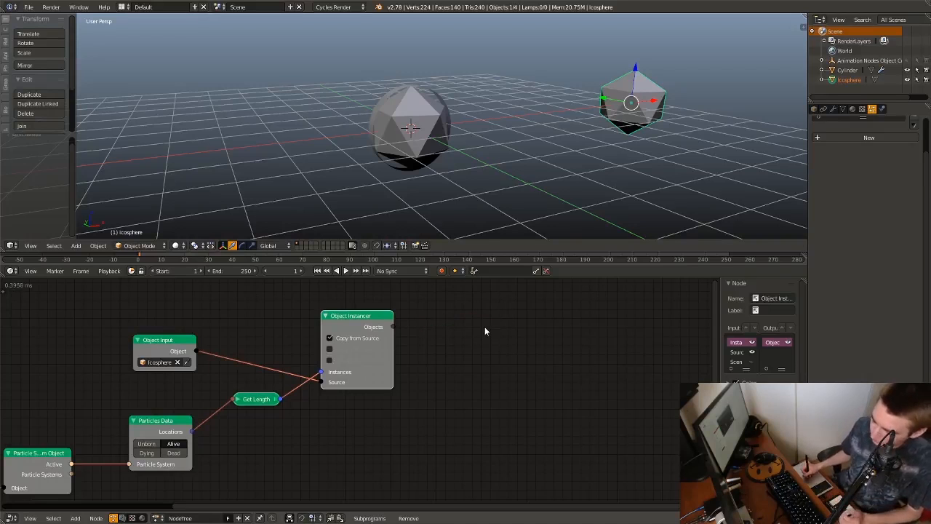
pyautogui.moveTo(392, 318)
pyautogui.mouseDown(button='middle')
pyautogui.moveTo(356, 295)
pyautogui.moveTo(402, 311)
pyautogui.mouseUp(button='middle')
pyautogui.press('w')
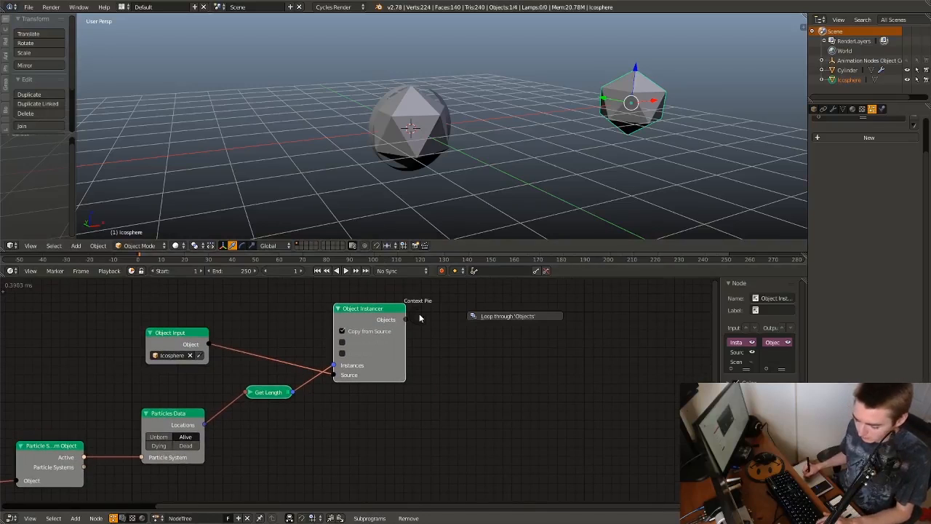
pyautogui.click(489, 321)
pyautogui.click(352, 440)
pyautogui.moveTo(351, 440); pyautogui.dragTo(350, 503, button='middle')
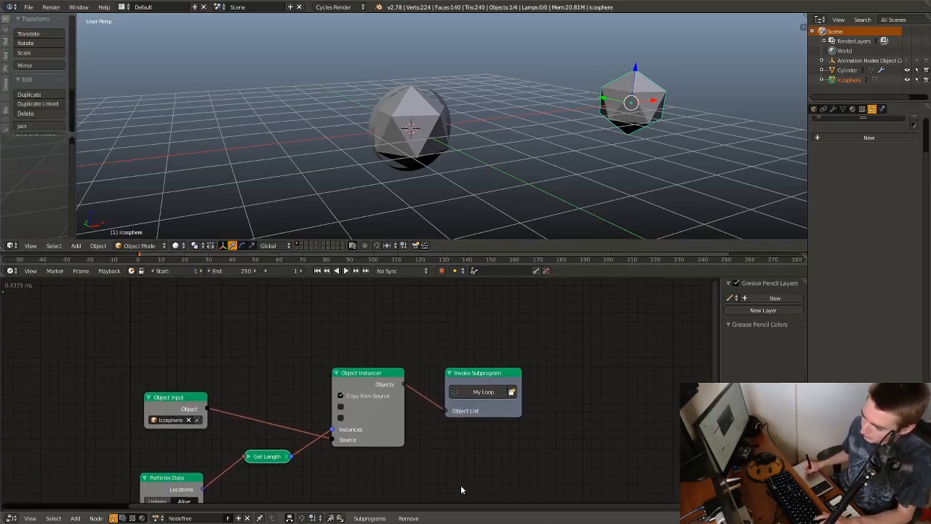
# Step: Position the Loop Input node in the free space below the Object Instancer
pyautogui.press('g')
pyautogui.click(424, 436)
pyautogui.moveTo(424, 433); pyautogui.dragTo(463, 301, button='middle')
pyautogui.press('g')
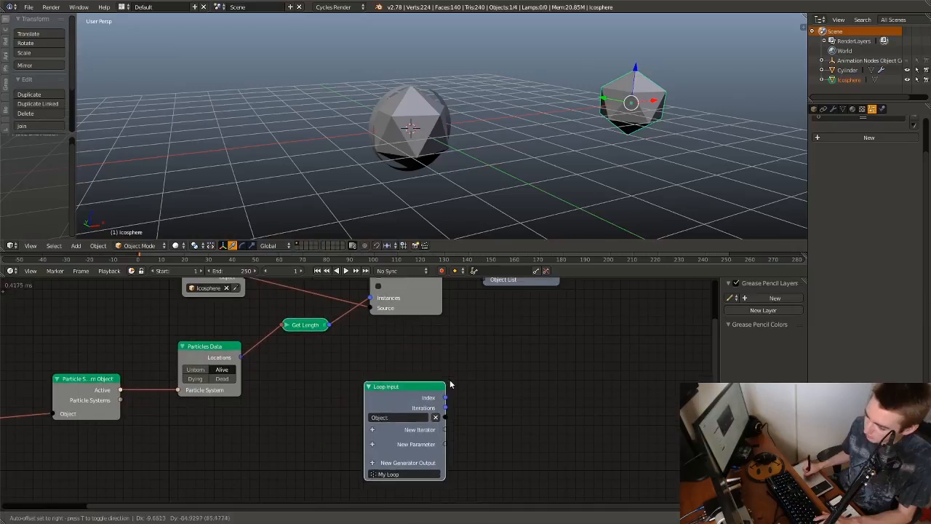
pyautogui.click(439, 390)
pyautogui.moveTo(469, 359); pyautogui.dragTo(432, 308, button='middle')
pyautogui.press('g')
pyautogui.click(381, 418)
# Step: Add a Vector List iterator to the Loop Input node and name it Particles
pyautogui.click(365, 412)
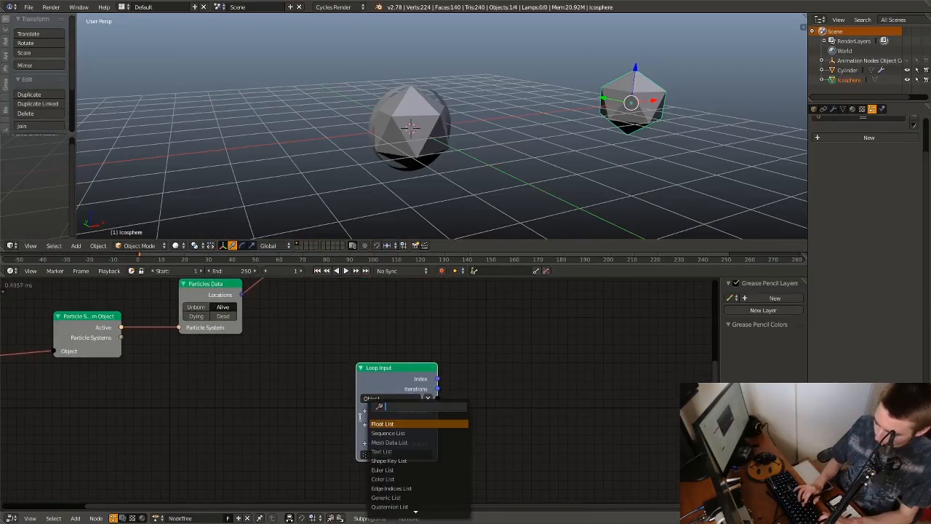
pyautogui.write('vect')
pyautogui.press('Return')
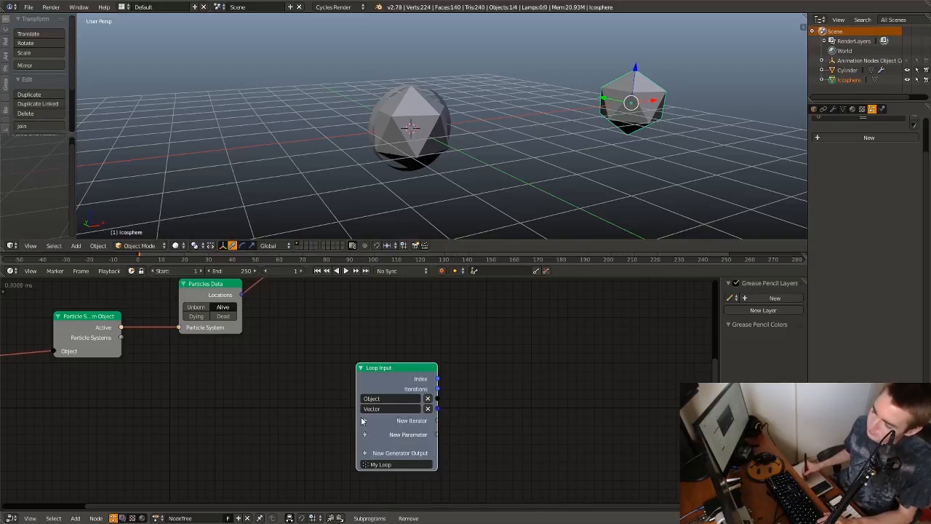
pyautogui.doubleClick(366, 408)
pyautogui.write('Par')
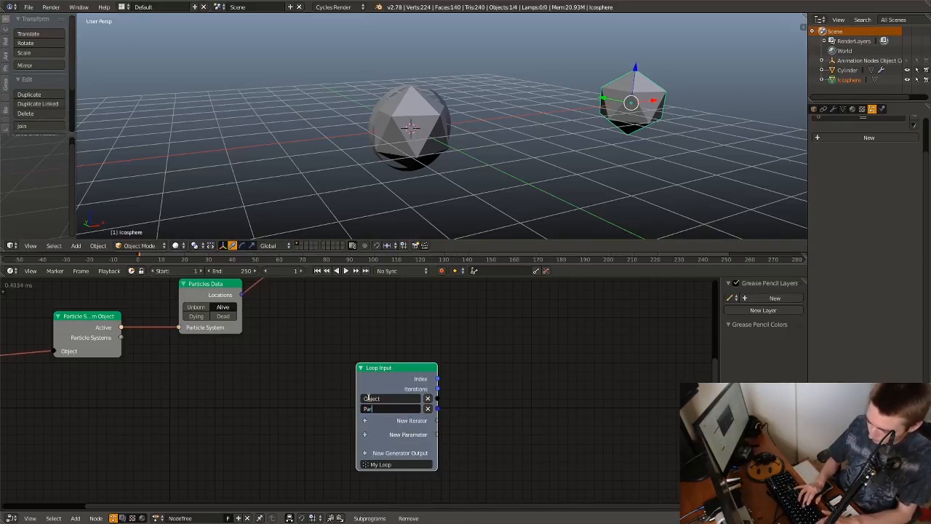
pyautogui.write('ticles')
pyautogui.press('Return')
pyautogui.rightClick(368, 397)
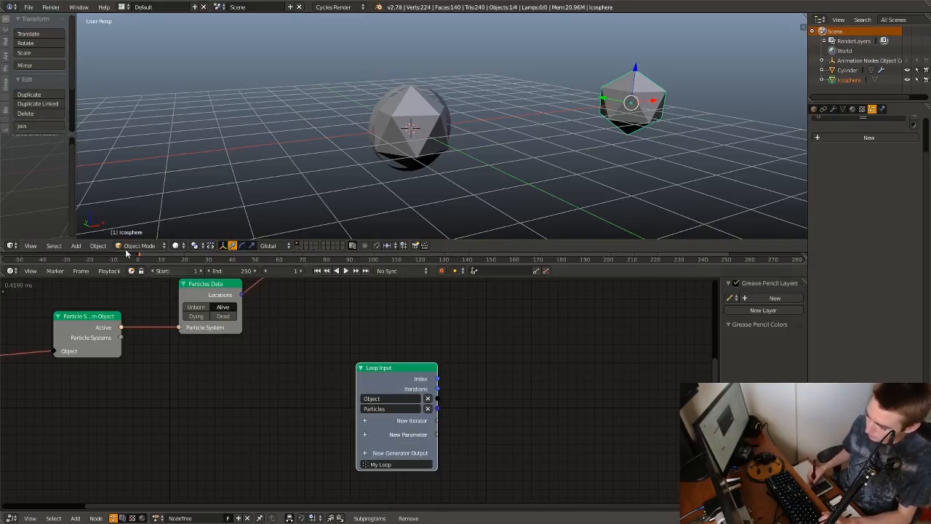
# Step: Link the Particles Data Locations output to the Invoke Subprogram's Particles List input and move the Invoke Subprogram node lower
pyautogui.keyDown('shift'); pyautogui.scroll(4, 368, 372); pyautogui.keyUp('shift')
pyautogui.moveTo(215, 438); pyautogui.dragTo(460, 371)
pyautogui.moveTo(486, 330); pyautogui.dragTo(494, 391)
# Step: Add an Object Transforms Output node with X, Y and Z location enabled, and link the loop's Object and Particles to its Object and Location
pyautogui.moveTo(423, 443); pyautogui.dragTo(374, 280, button='middle')
pyautogui.hotkey('shift', 'a')
pyautogui.moveTo(412, 356)
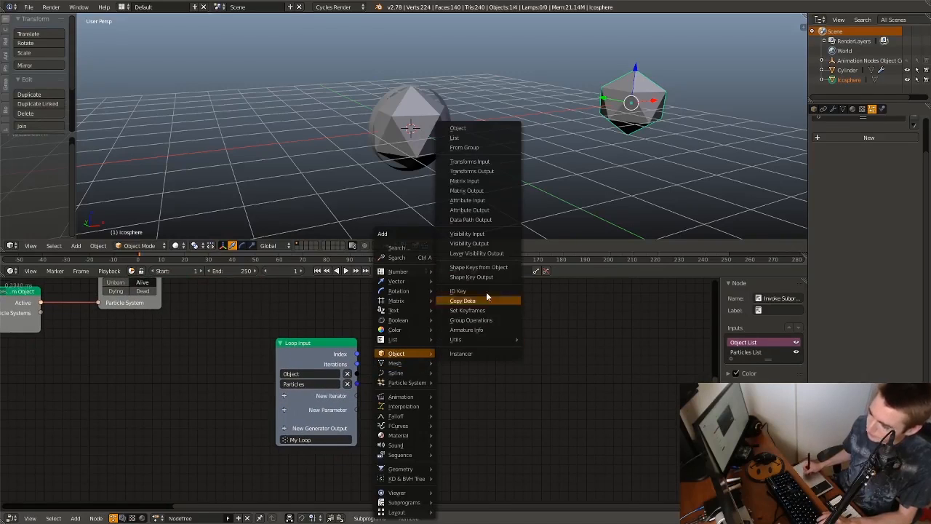
pyautogui.click(485, 172)
pyautogui.click(503, 331)
pyautogui.moveTo(356, 374); pyautogui.dragTo(561, 352)
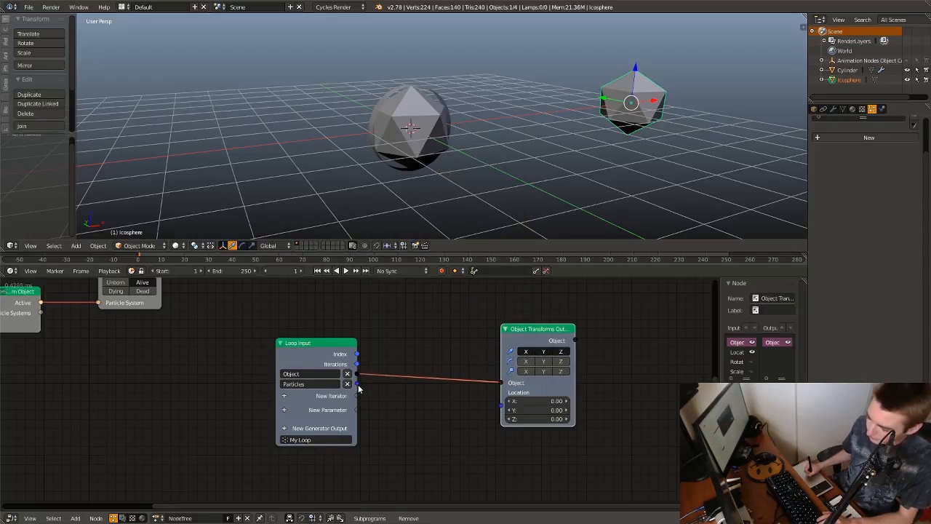
pyautogui.moveTo(358, 384); pyautogui.dragTo(502, 406)
pyautogui.moveTo(535, 340); pyautogui.dragTo(567, 328)
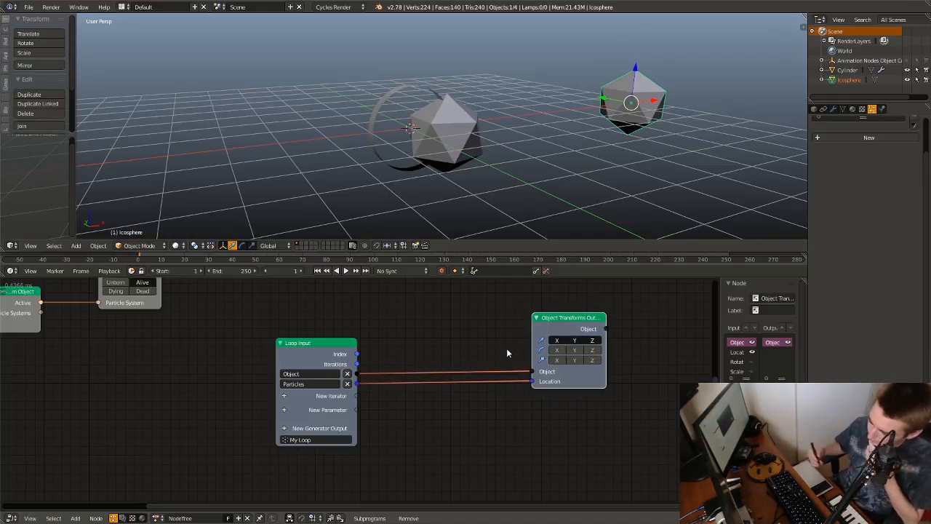
# Step: Play the animation briefly, and enable X, Y and Z scale on the Object Transforms Output node with all three values set to 0.2
pyautogui.hotkey('alt', 'a')
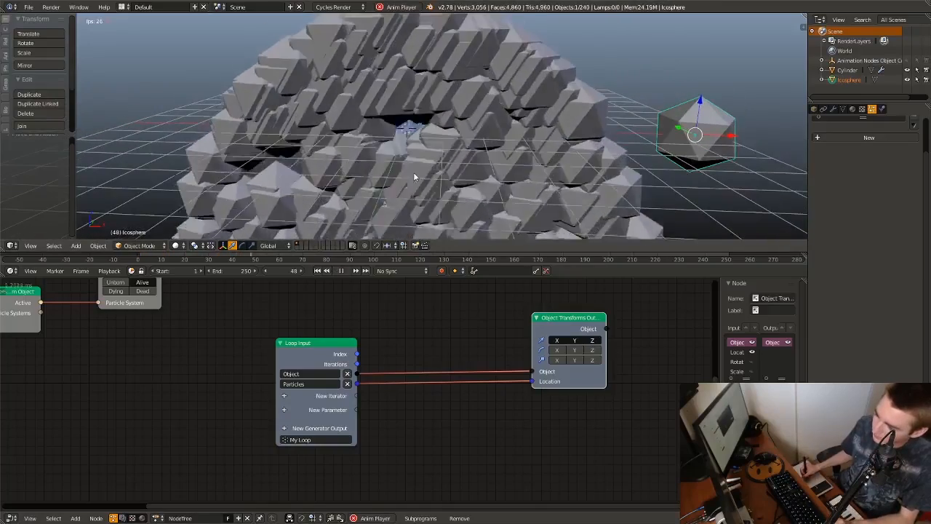
pyautogui.press('Escape')
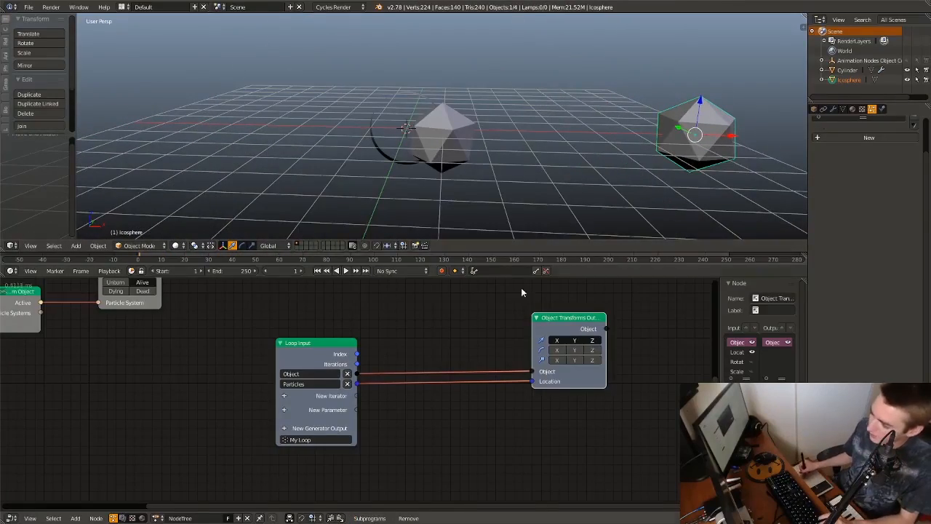
pyautogui.click(558, 360)
pyautogui.moveTo(576, 361); pyautogui.dragTo(593, 362)
pyautogui.moveTo(574, 399); pyautogui.dragTo(572, 419)
pyautogui.press('BackSpace')
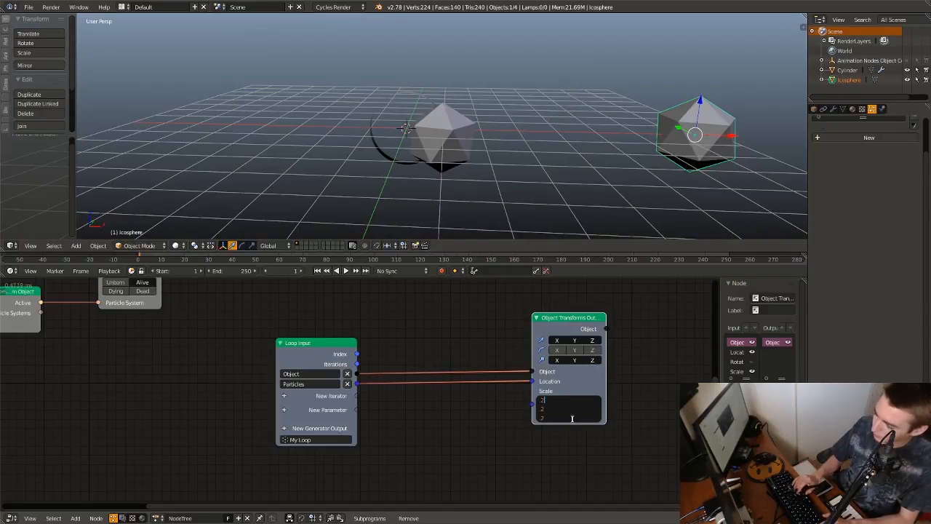
pyautogui.write('.2')
pyautogui.press('Return')
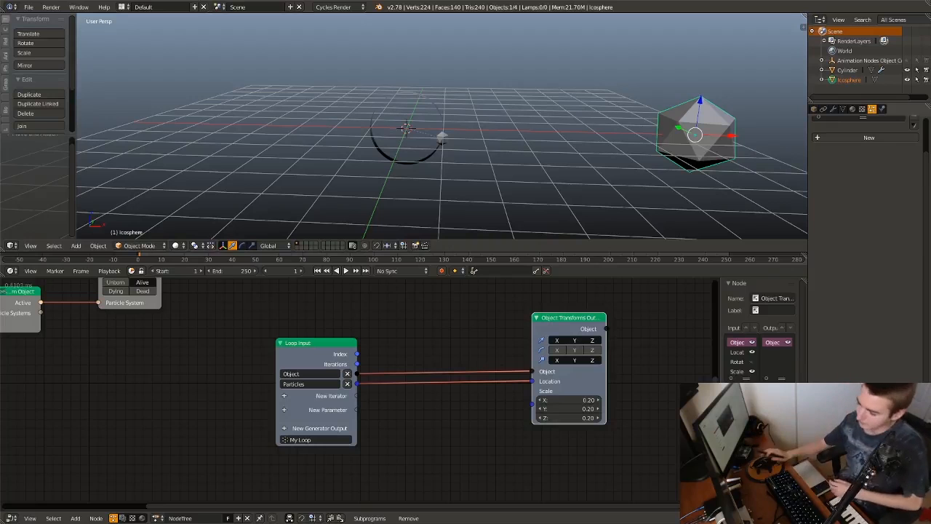
# Step: Set the X, Y and Z scale on the Object Transforms Output node to 0.03
pyautogui.moveTo(454, 400); pyautogui.dragTo(406, 402, button='middle')
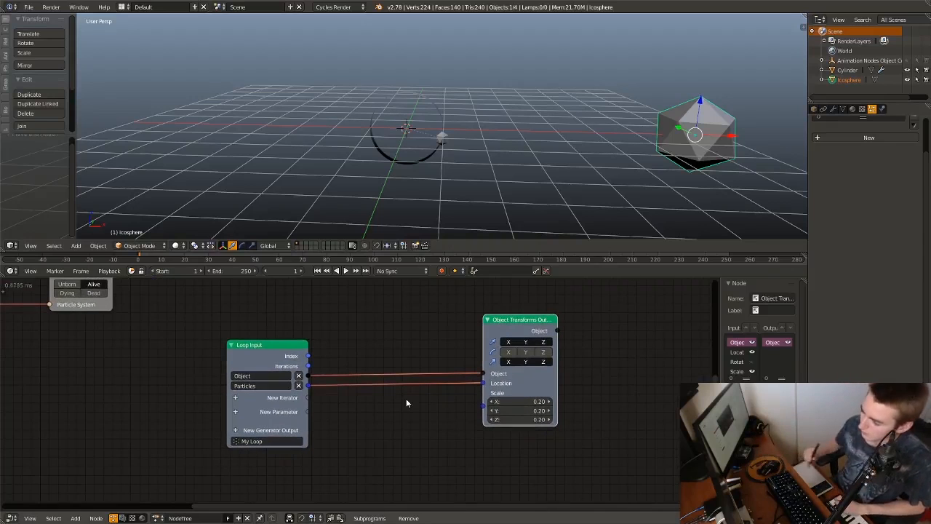
pyautogui.moveTo(525, 402); pyautogui.dragTo(524, 419)
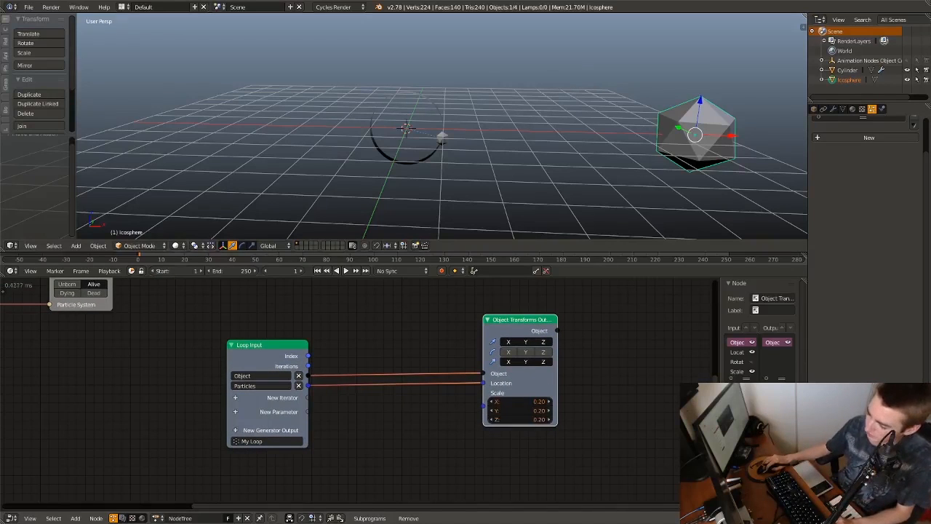
pyautogui.write('.03')
pyautogui.press('Return')
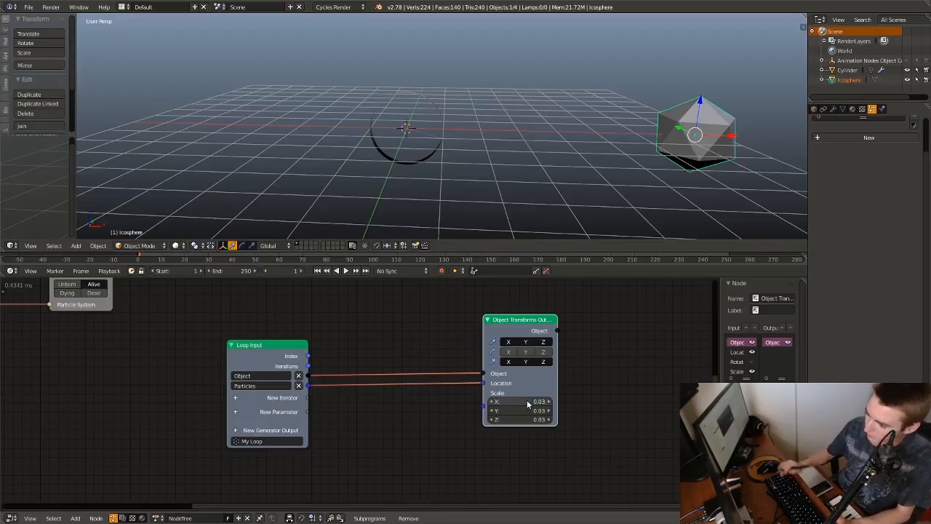
# Step: Play the animation and examine the small icospheres emitted from the ring
pyautogui.hotkey('alt', 'a')
pyautogui.moveTo(473, 152); pyautogui.dragTo(480, 150, button='middle')
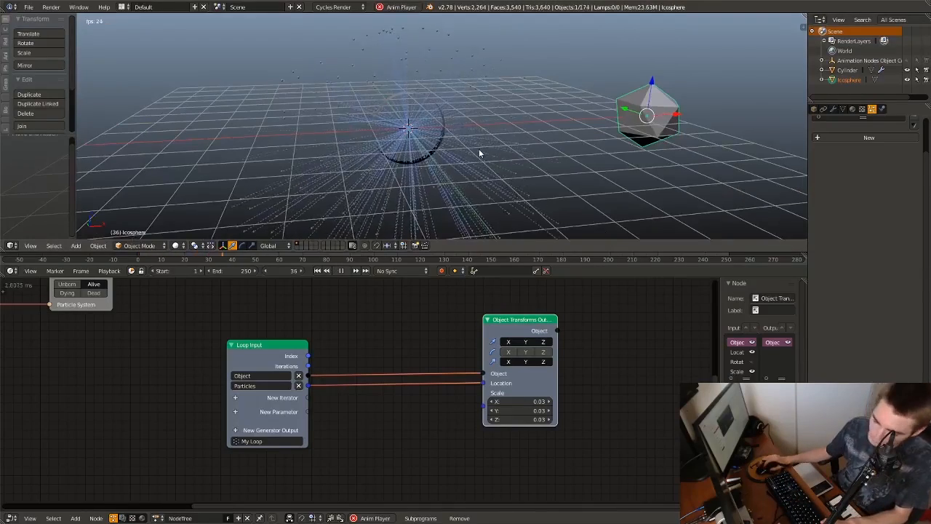
pyautogui.moveTo(296, 107); pyautogui.dragTo(448, 141, button='middle')
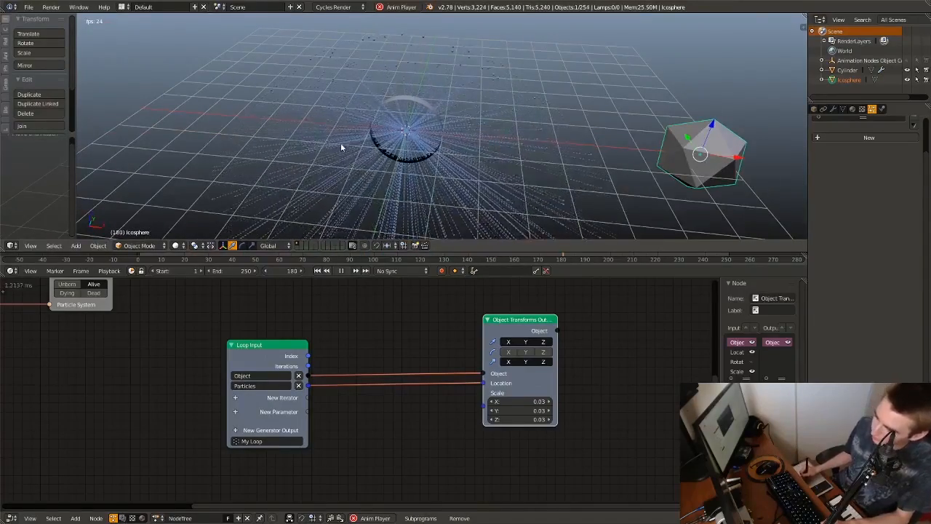
pyautogui.press('Escape')
# Step: Select the cylinder ring and set its particle emission number to 5000
pyautogui.moveTo(336, 157); pyautogui.dragTo(366, 152, button='middle')
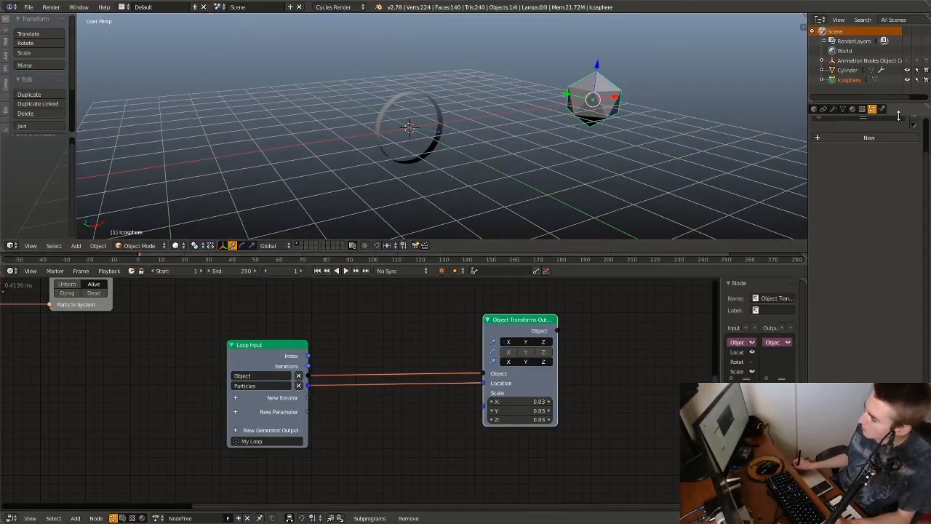
pyautogui.rightClick(431, 136)
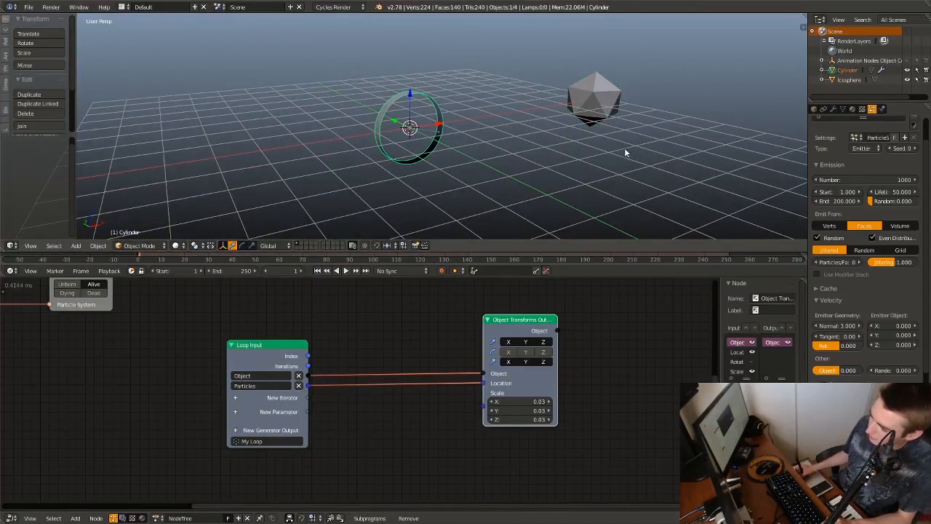
pyautogui.click(874, 180)
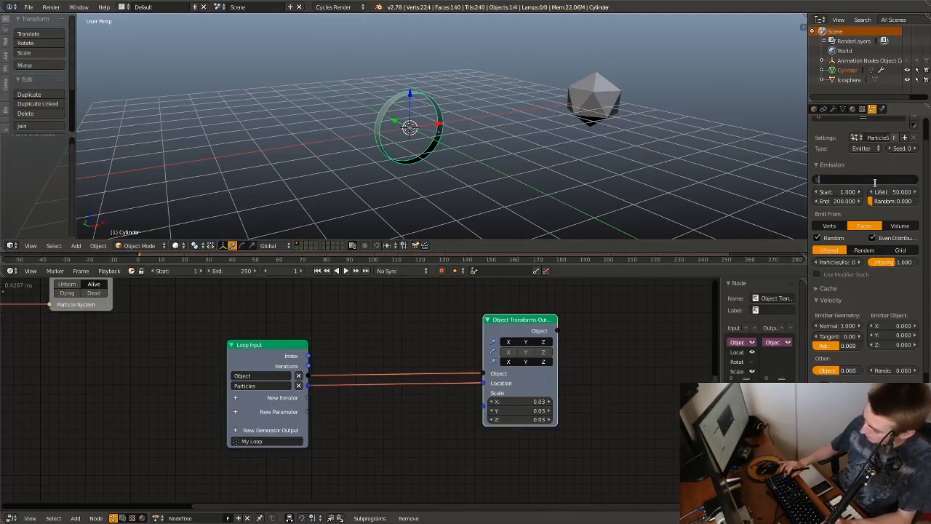
pyautogui.write('5000')
pyautogui.press('Return')
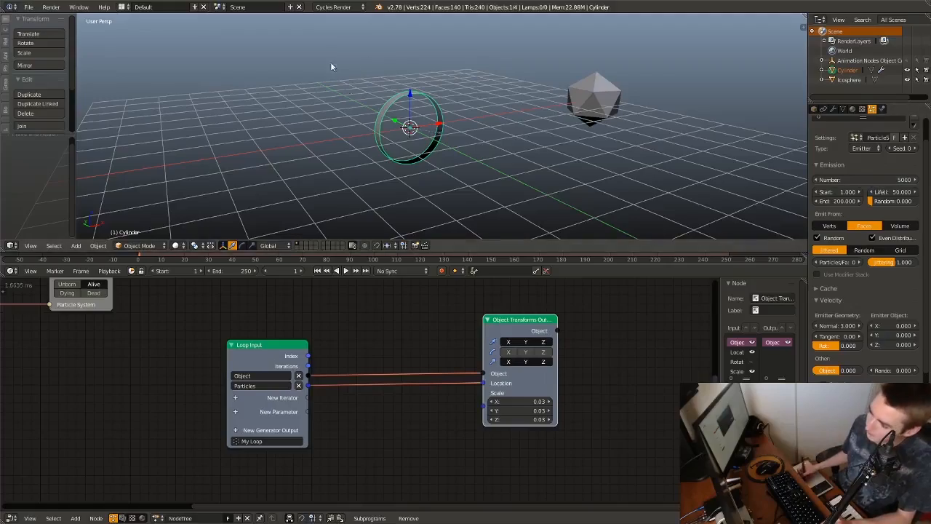
# Step: Play the animation with the denser emission, and move the Object Transforms Output node farther from the Loop Input node
pyautogui.hotkey('alt', 'a')
pyautogui.moveTo(389, 160); pyautogui.dragTo(376, 155, button='middle')
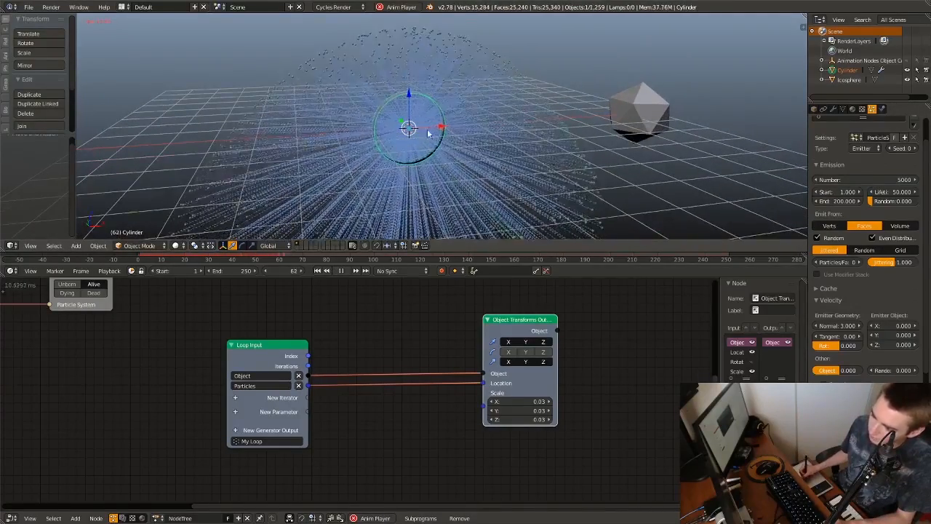
pyautogui.press('Escape')
pyautogui.moveTo(455, 351); pyautogui.dragTo(347, 343, button='middle')
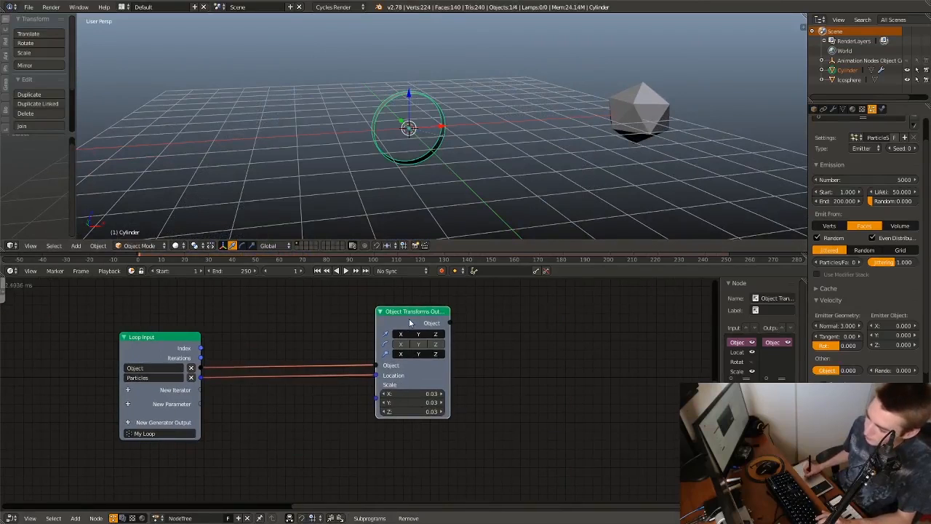
pyautogui.moveTo(409, 323); pyautogui.dragTo(489, 325)
# Step: Try playing the animation with the Object Instancer's Copy from Source off, and restore the option and its icosphere Source link
pyautogui.moveTo(281, 286); pyautogui.dragTo(403, 397, button='middle')
pyautogui.moveTo(218, 338); pyautogui.dragTo(345, 367, button='middle')
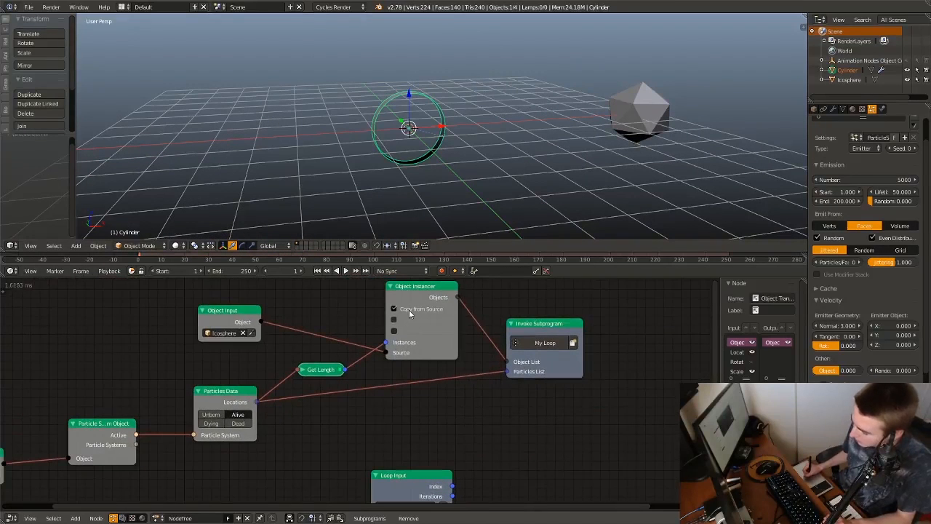
pyautogui.click(409, 311)
pyautogui.hotkey('alt', 'a')
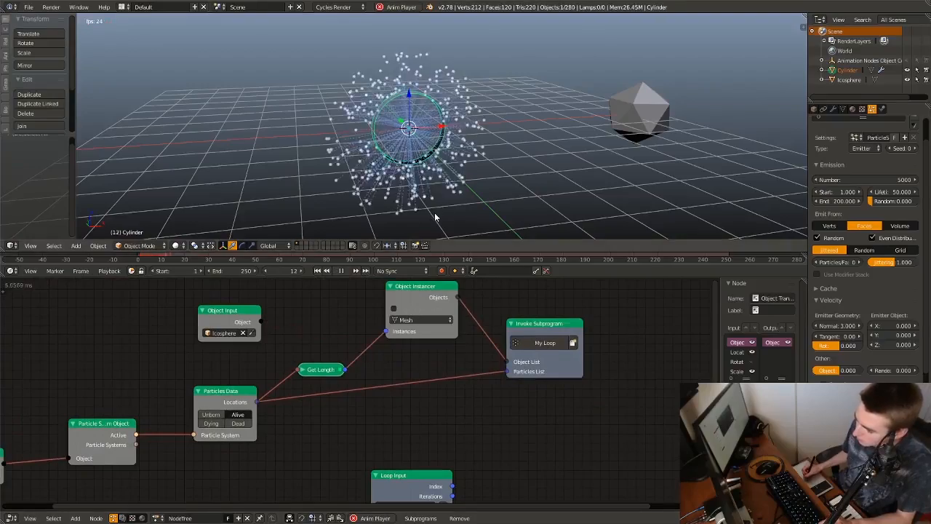
pyautogui.moveTo(410, 171); pyautogui.dragTo(435, 161, button='middle')
pyautogui.press('Escape')
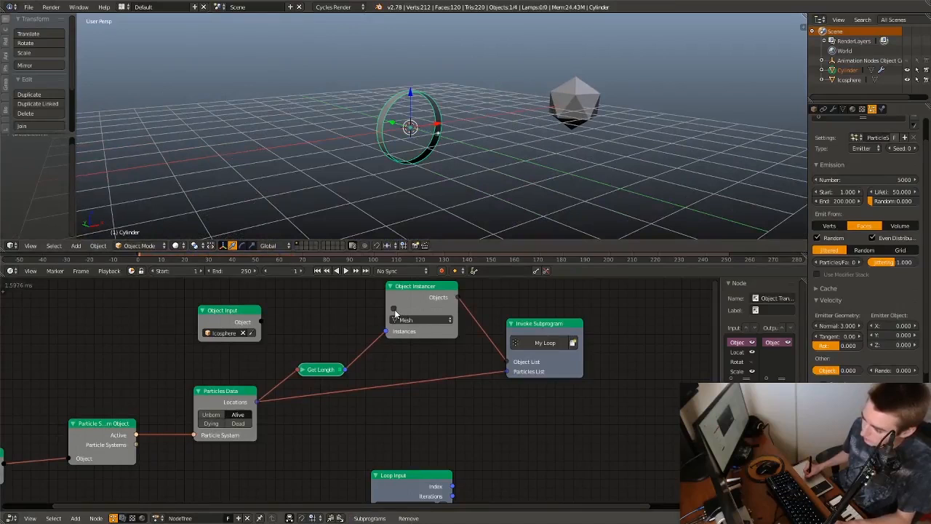
pyautogui.click(395, 309)
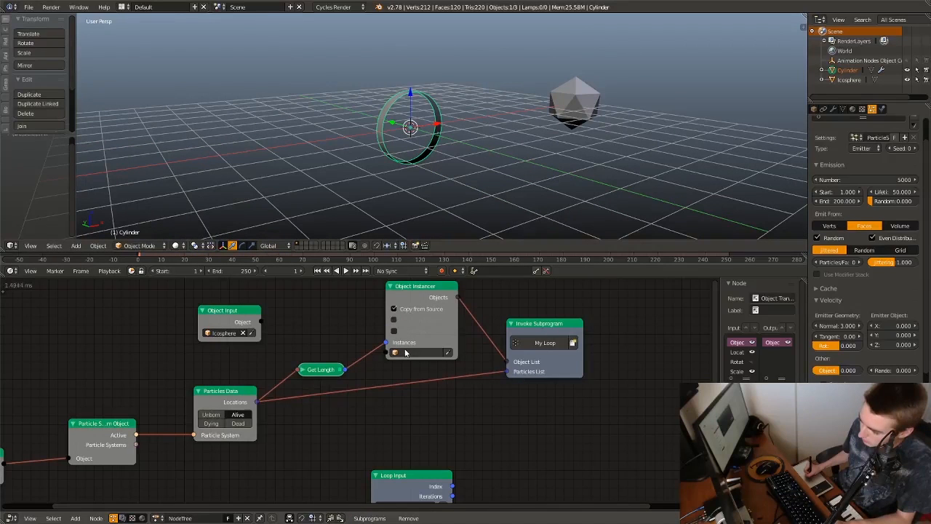
pyautogui.moveTo(260, 321); pyautogui.dragTo(387, 352)
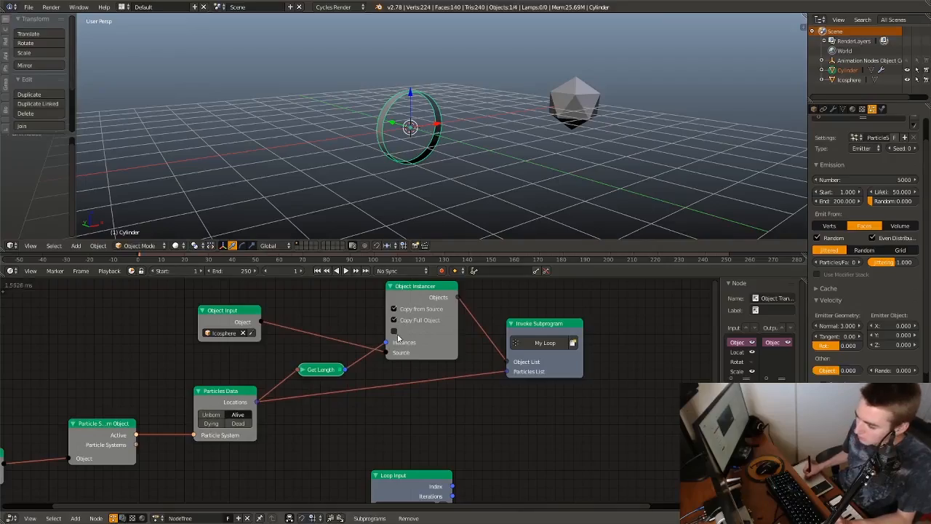
# Step: Compare playback with the Object Instancer's Deep Copy on and off, and leave the option off
pyautogui.click(394, 331)
pyautogui.hotkey('alt', 'a')
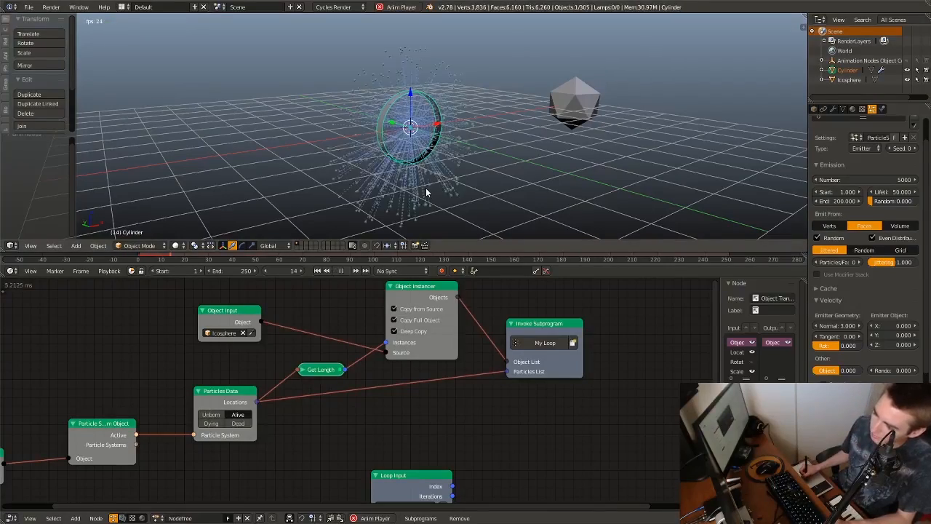
pyautogui.moveTo(426, 191); pyautogui.dragTo(421, 169, button='middle')
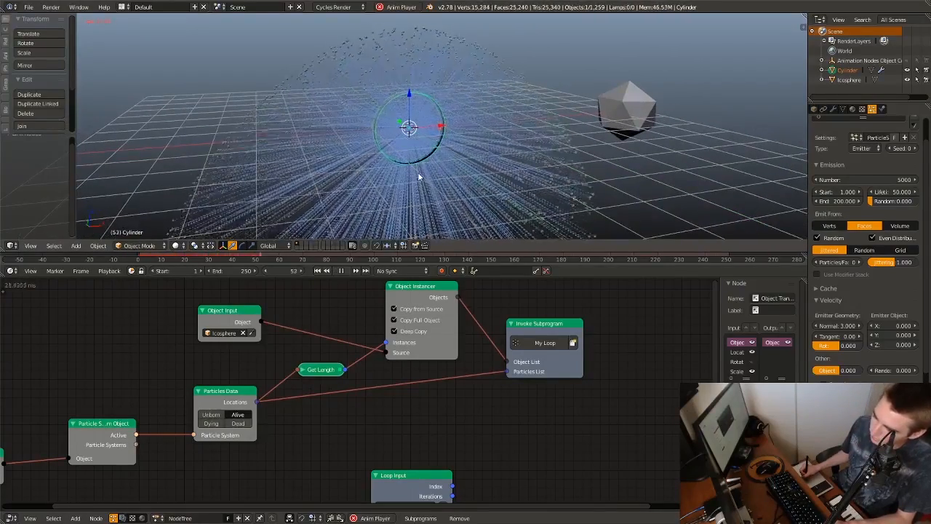
pyautogui.press('Escape')
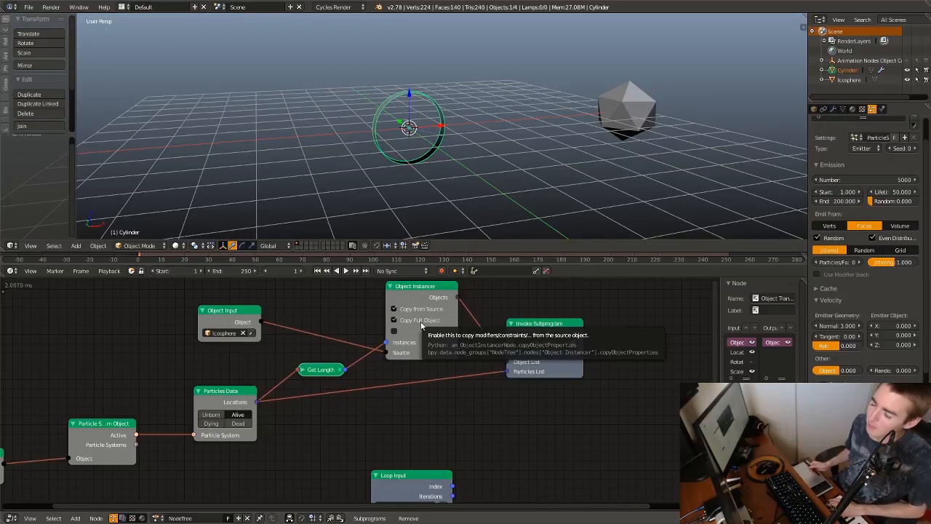
pyautogui.hotkey('alt', 'a')
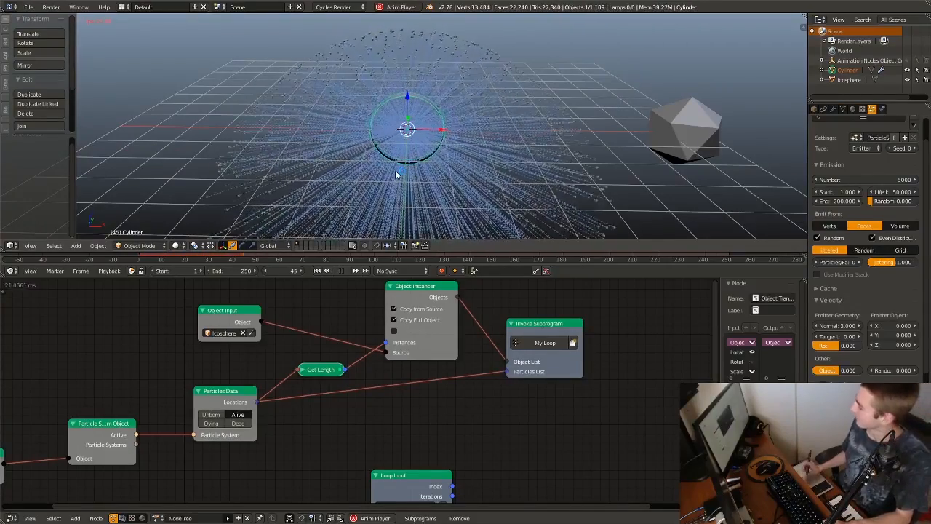
pyautogui.press('Escape')
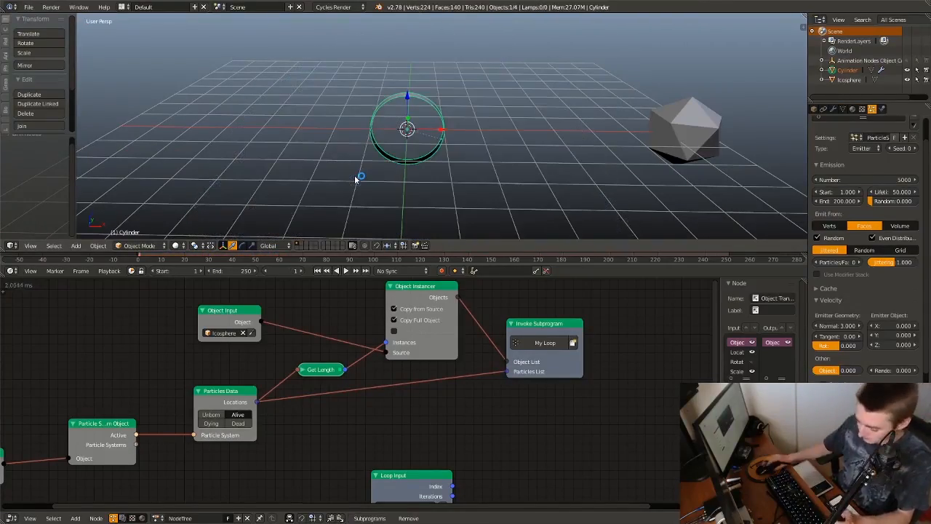
# Step: Switch to Chrome, play the X-Particles tutorial video to study the reference effect, pause it and return to Blender
pyautogui.press('super')
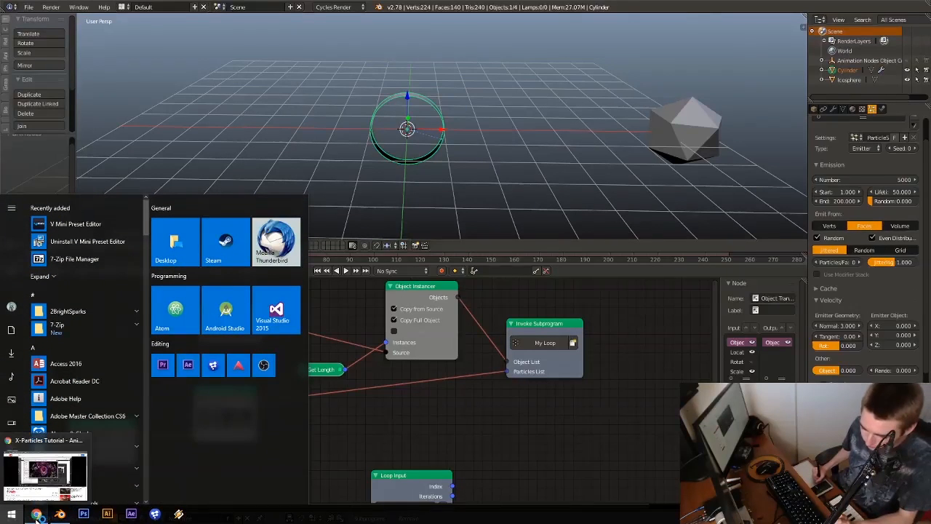
pyautogui.click(36, 515)
pyautogui.click(306, 227)
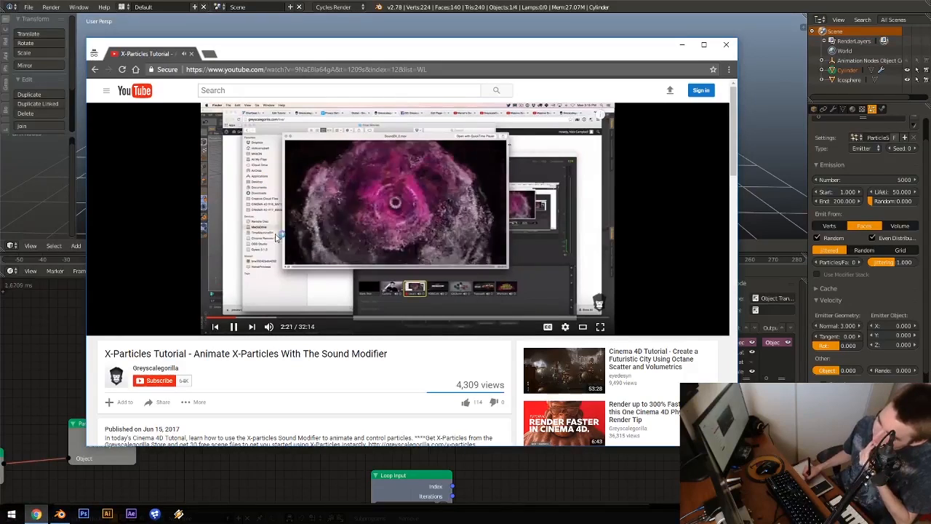
pyautogui.click(233, 318)
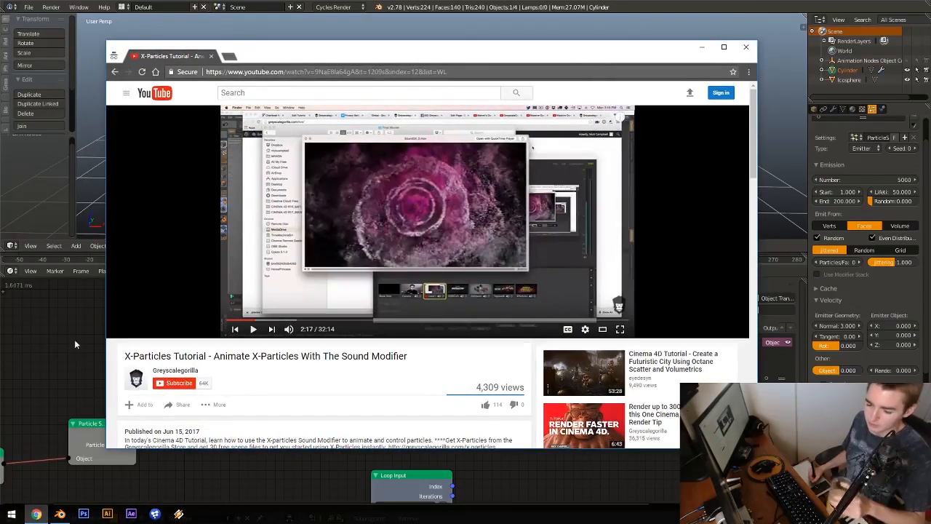
pyautogui.click(75, 339)
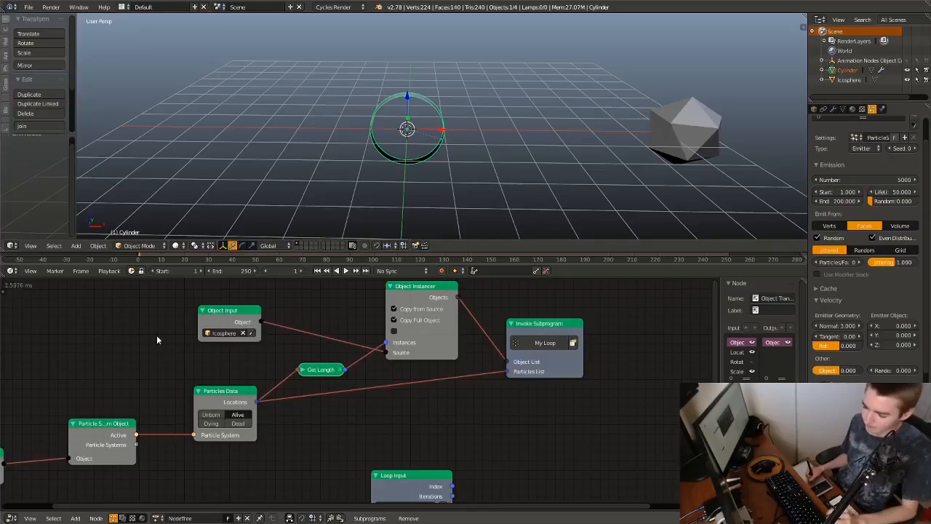
# Step: Play the animation briefly and examine the ring's emission from another angle
pyautogui.moveTo(232, 368)
pyautogui.mouseDown(button='middle')
pyautogui.moveTo(241, 374)
pyautogui.moveTo(232, 363)
pyautogui.mouseUp(button='middle')
pyautogui.click(347, 272)
pyautogui.moveTo(377, 153); pyautogui.dragTo(434, 156, button='middle')
pyautogui.press('Escape')
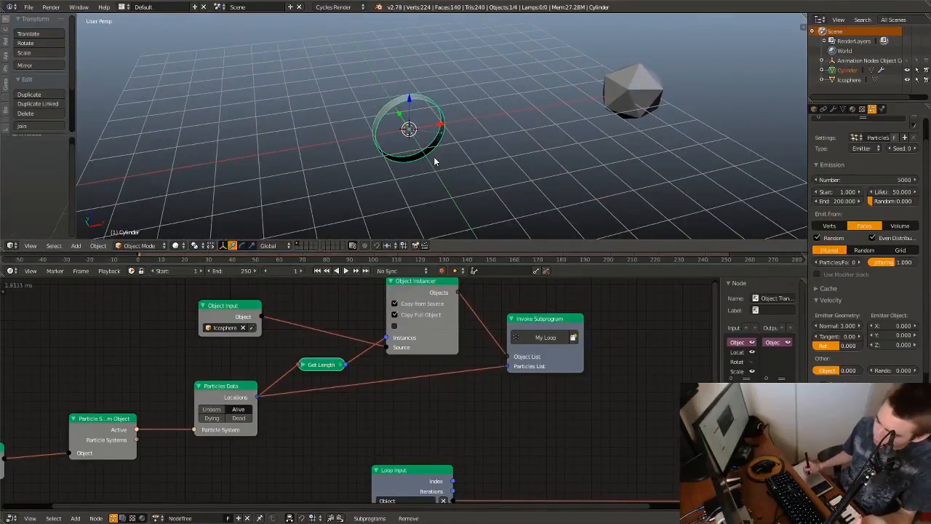
# Step: Disconnect the icosphere from the Object Instancer's Source and play the animation to examine the plain particles without instances
pyautogui.moveTo(265, 418); pyautogui.dragTo(382, 445, button='middle')
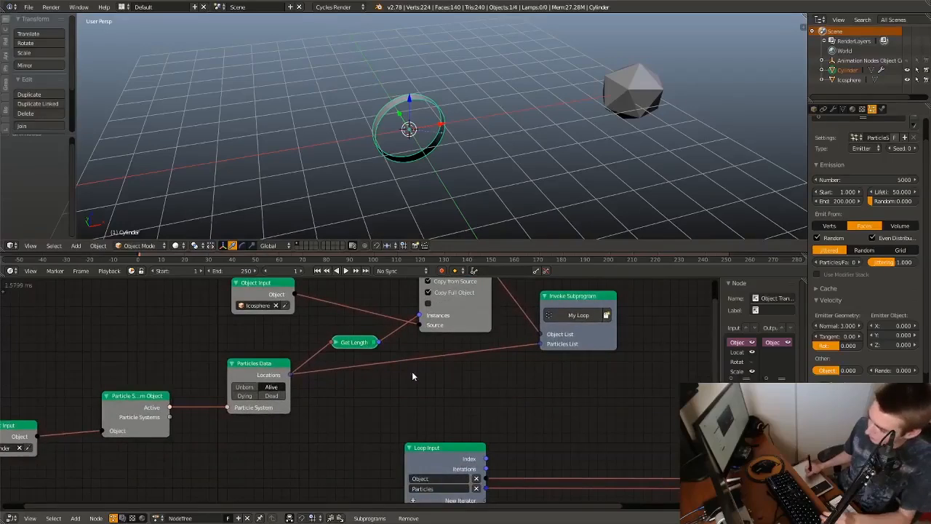
pyautogui.moveTo(411, 371); pyautogui.dragTo(407, 388, button='middle')
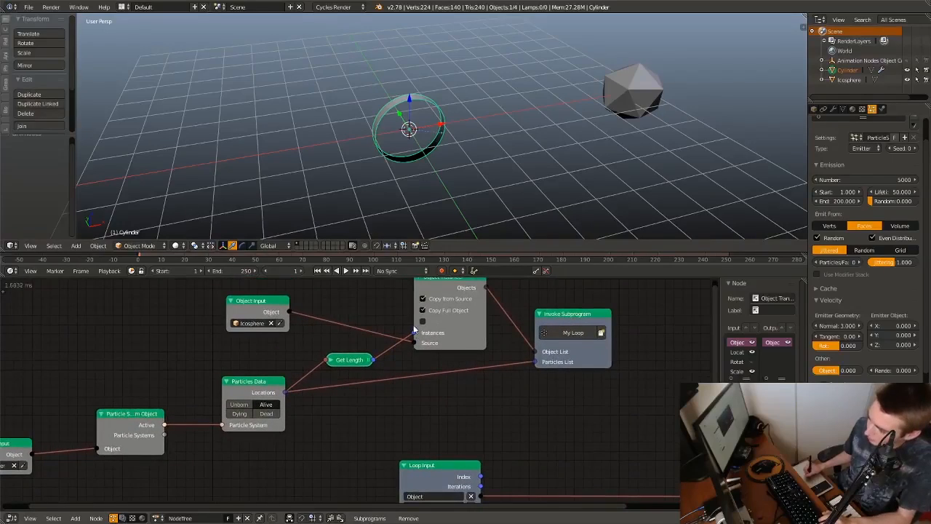
pyautogui.scroll(-5, 866, 247)
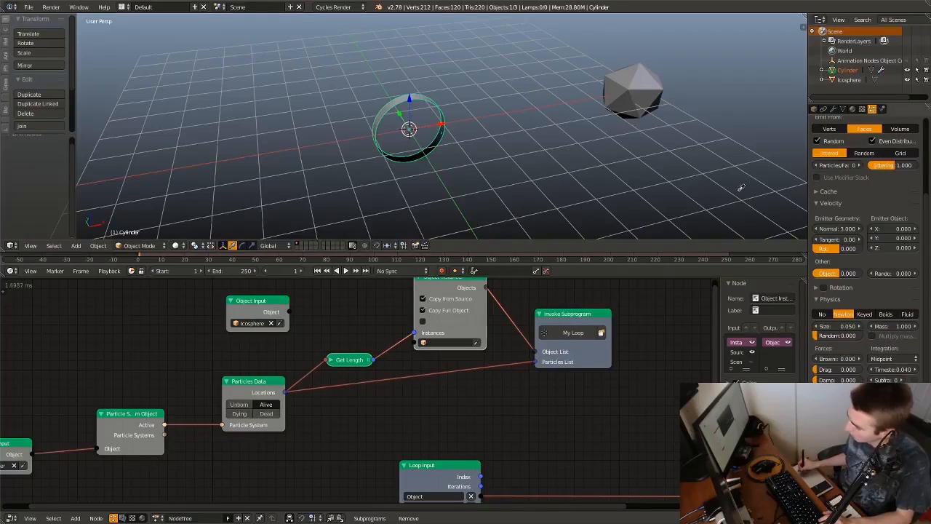
pyautogui.hotkey('alt', 'a')
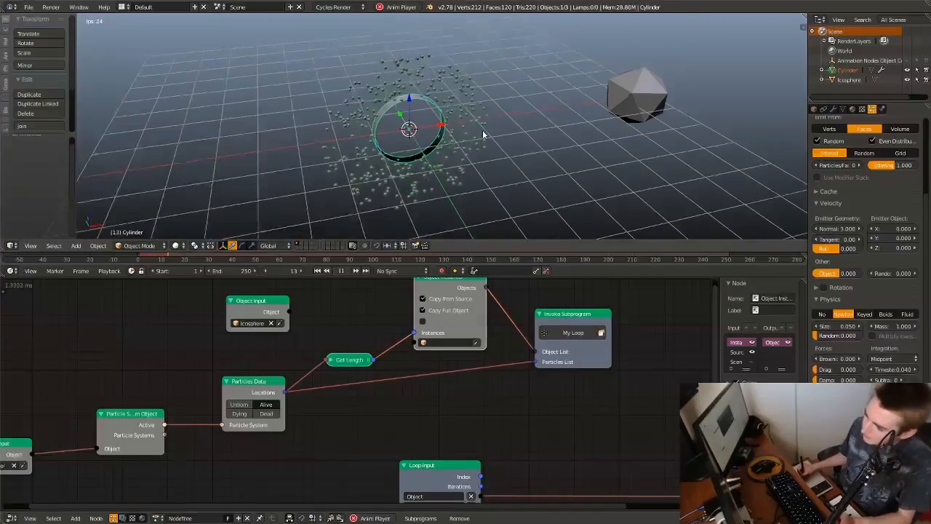
pyautogui.moveTo(483, 135); pyautogui.dragTo(469, 129, button='middle')
pyautogui.moveTo(579, 133); pyautogui.dragTo(512, 158, button='middle')
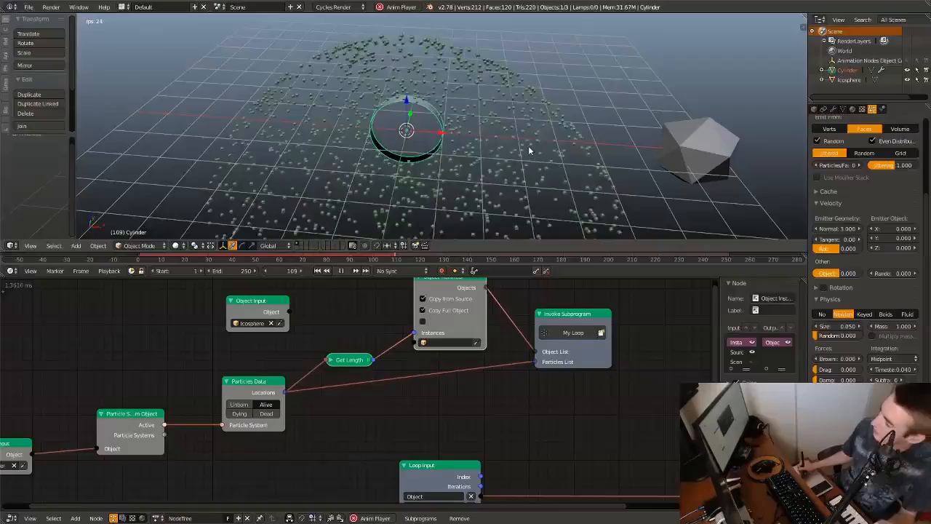
pyautogui.moveTo(529, 150); pyautogui.dragTo(499, 154, button='middle')
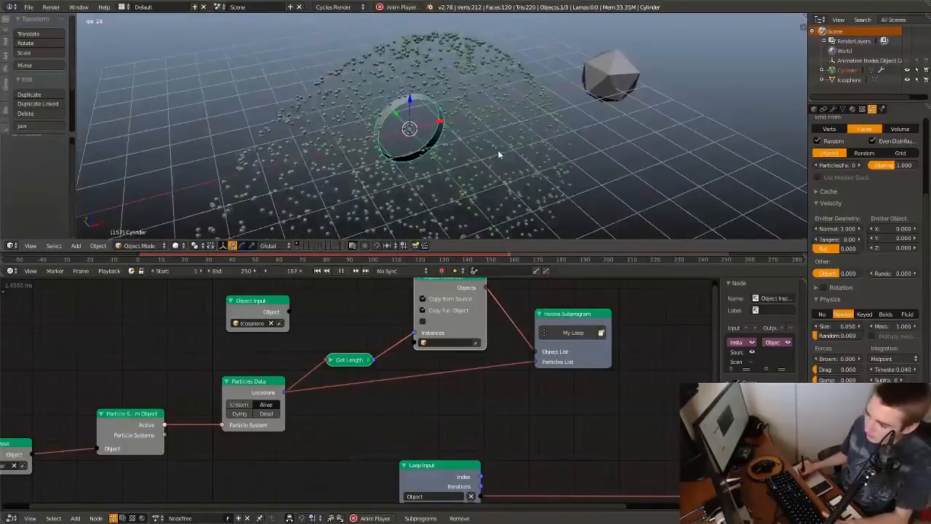
pyautogui.press('Escape')
pyautogui.scroll(-2, 866, 247)
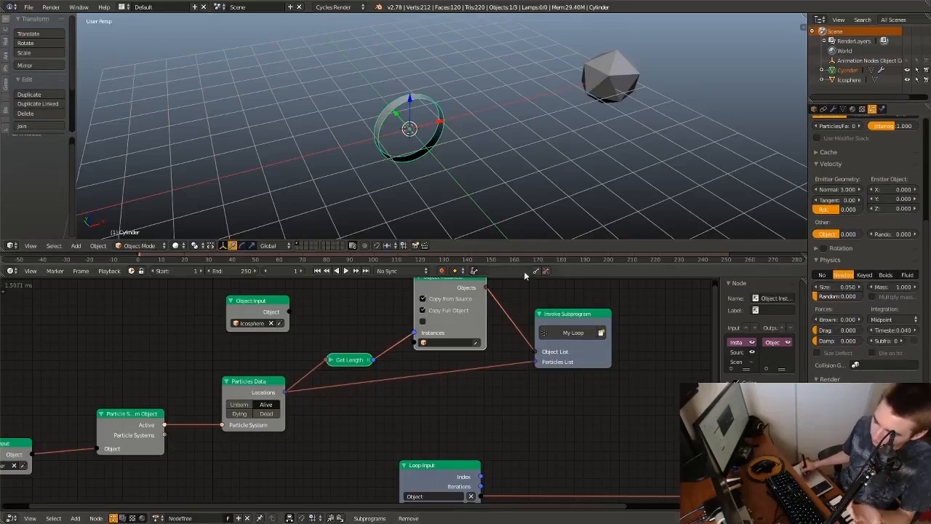
# Step: Turn off Copy Full Object on the Object Instancer and reconnect the icosphere's Object Input to its Source
pyautogui.moveTo(375, 311); pyautogui.dragTo(387, 333, button='middle')
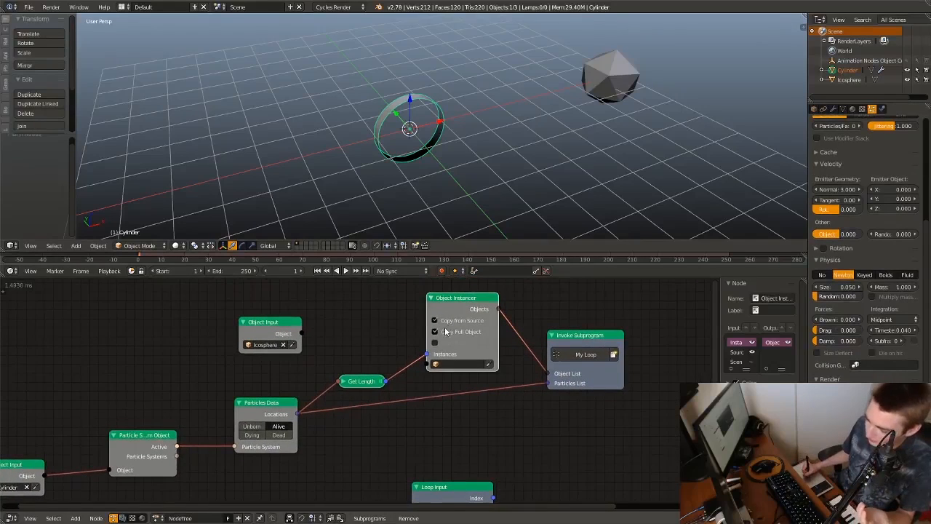
pyautogui.moveTo(470, 378); pyautogui.dragTo(467, 384, button='middle')
pyautogui.moveTo(298, 338); pyautogui.dragTo(306, 336)
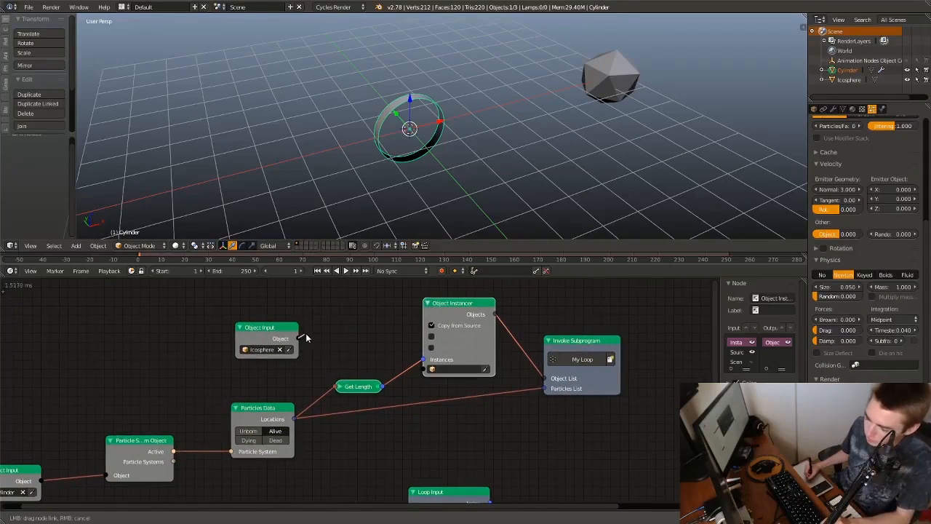
pyautogui.moveTo(425, 369); pyautogui.dragTo(425, 368)
# Step: Replace the loop's Object Transforms Output node with an Object Matrix Output node
pyautogui.moveTo(565, 402); pyautogui.dragTo(285, 268, button='middle')
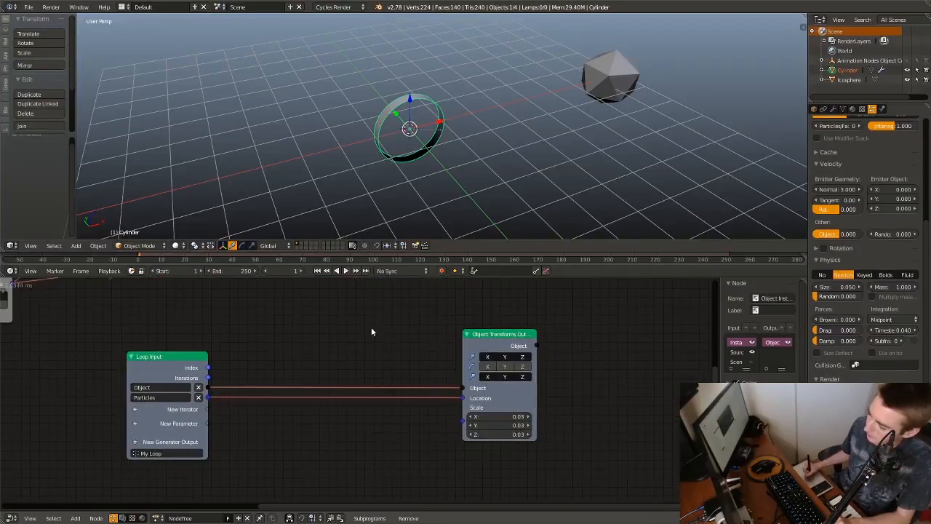
pyautogui.click(483, 349)
pyautogui.press('x')
pyautogui.hotkey('shift', 'a')
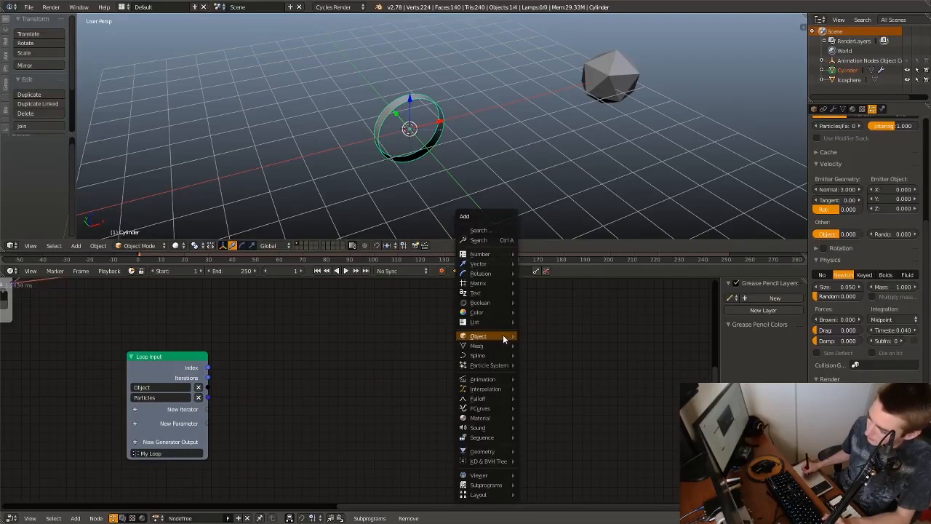
pyautogui.moveTo(486, 349)
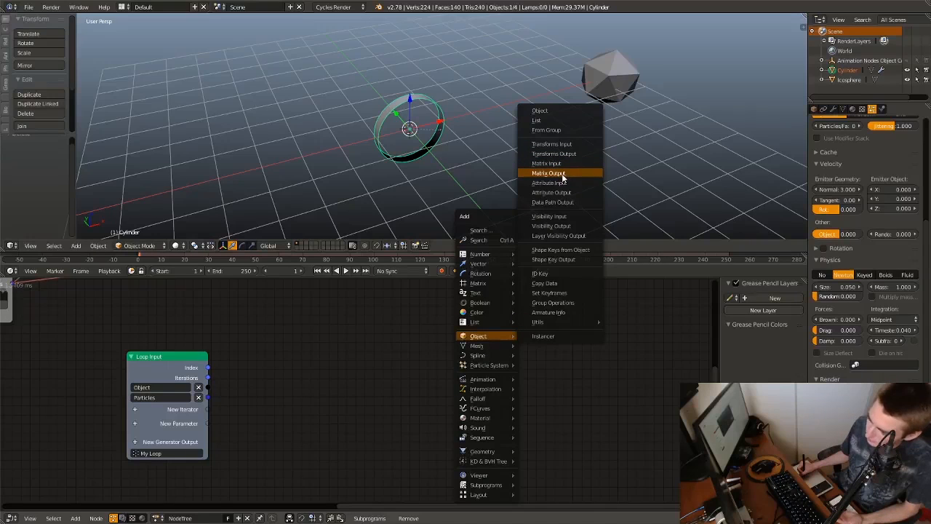
pyautogui.click(562, 174)
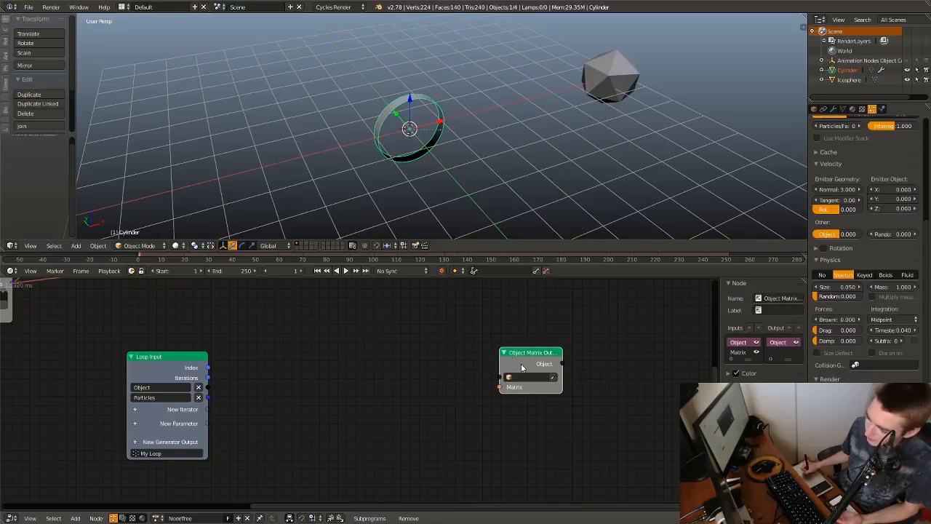
# Step: Link Loop Input's Particles through a new Translation Matrix node to the Object Matrix Output's Matrix, and connect its Object to Object
pyautogui.hotkey('shift', 'a')
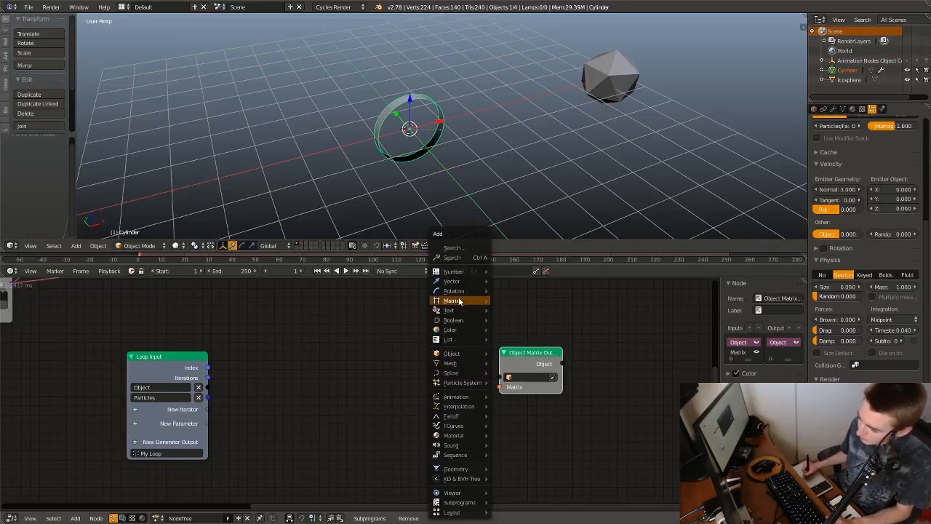
pyautogui.moveTo(465, 300)
pyautogui.click(524, 334)
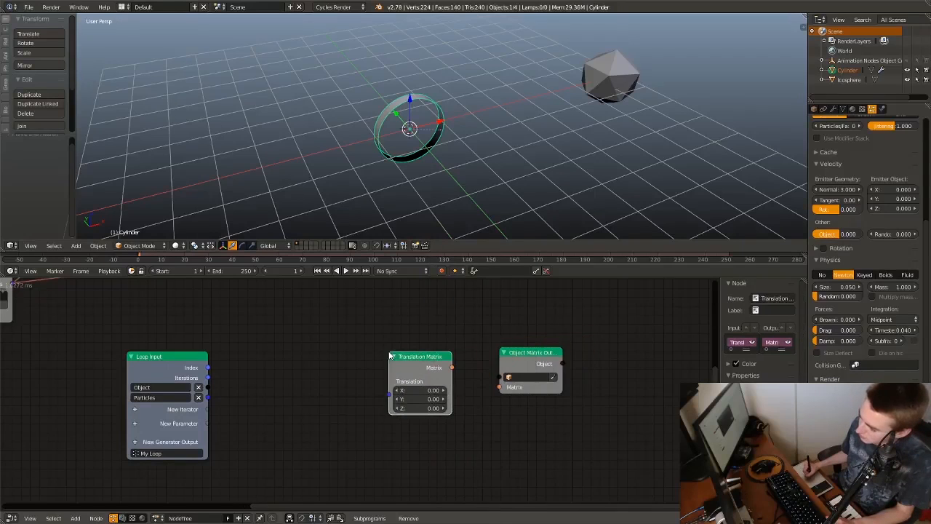
pyautogui.moveTo(208, 397); pyautogui.dragTo(499, 386)
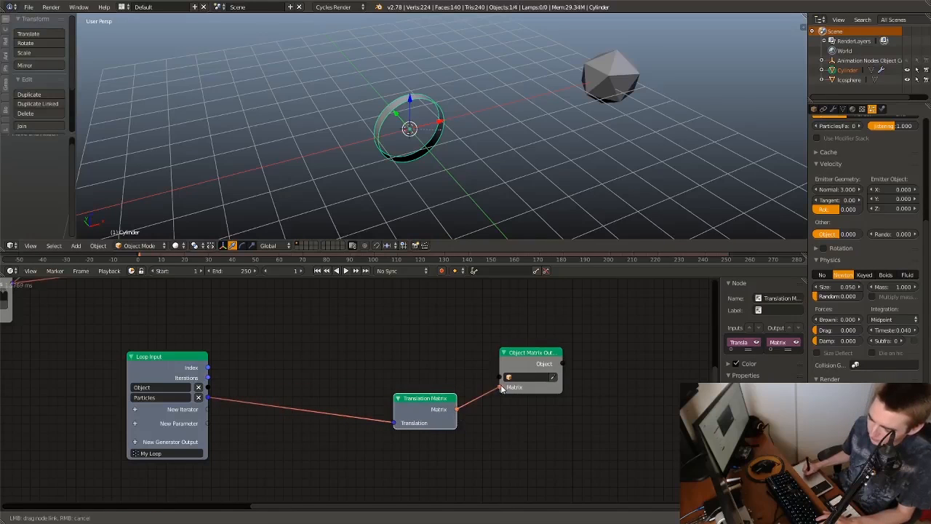
pyautogui.moveTo(209, 388); pyautogui.dragTo(499, 378)
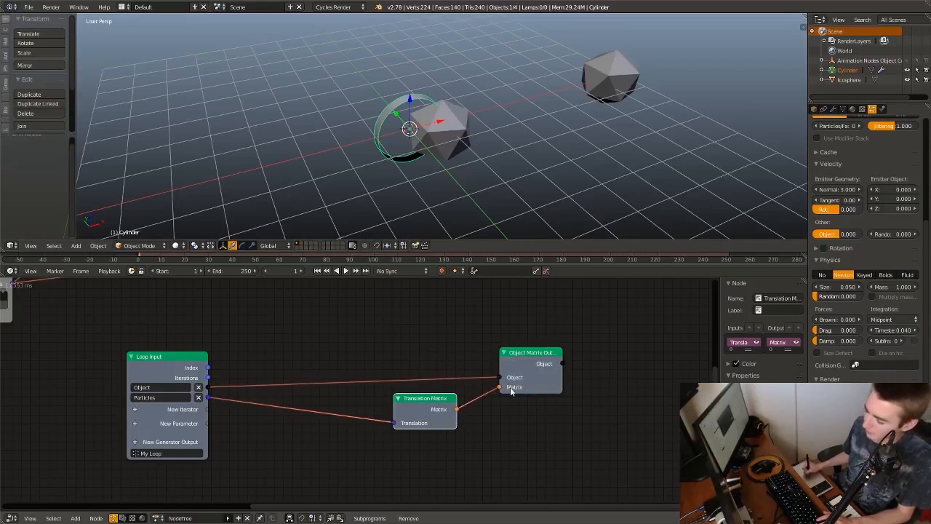
pyautogui.moveTo(479, 169); pyautogui.dragTo(452, 158, button='middle')
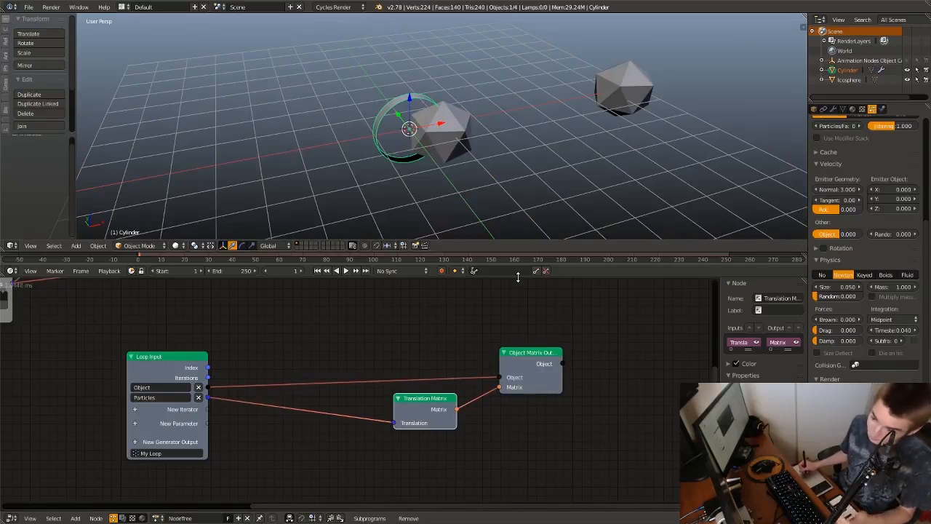
# Step: Replace the Translation Matrix node with a Compose Matrix node and link the Loop Input's Particles to its Translation
pyautogui.press('x')
pyautogui.hotkey('shift', 'a')
pyautogui.moveTo(444, 354)
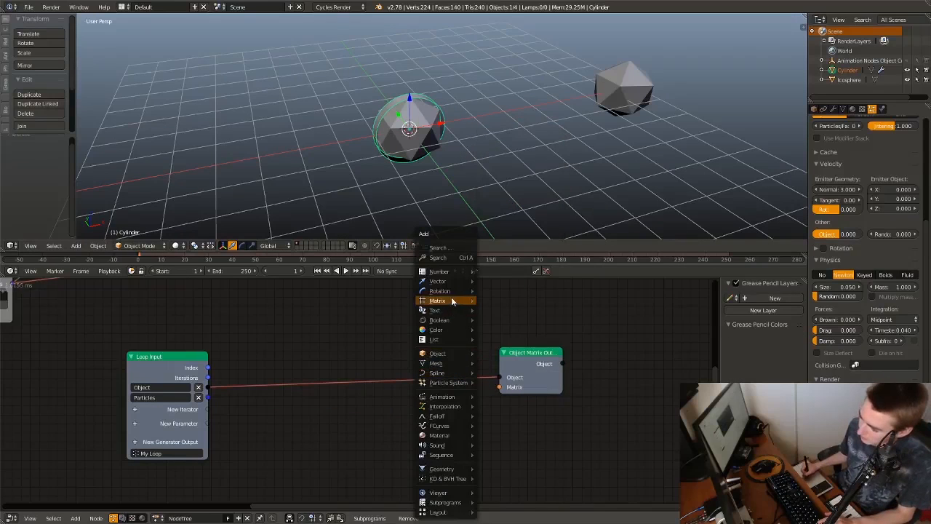
pyautogui.moveTo(439, 300)
pyautogui.click(502, 310)
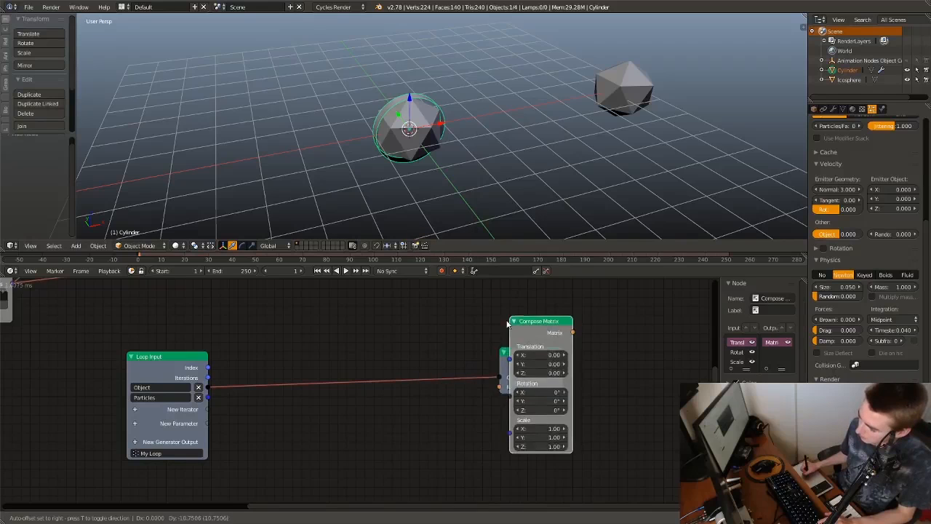
pyautogui.click(396, 387)
pyautogui.moveTo(218, 380); pyautogui.dragTo(254, 302, button='middle')
pyautogui.moveTo(244, 321); pyautogui.dragTo(441, 362)
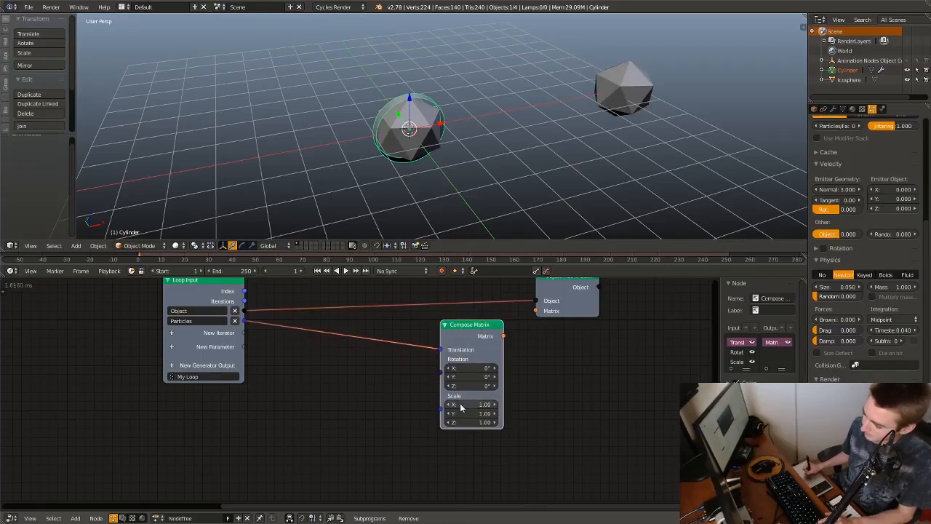
# Step: Set the Compose Matrix scale to 0.03 on X, Y and Z and link its Matrix to the Object Matrix Output
pyautogui.moveTo(479, 407); pyautogui.dragTo(485, 458)
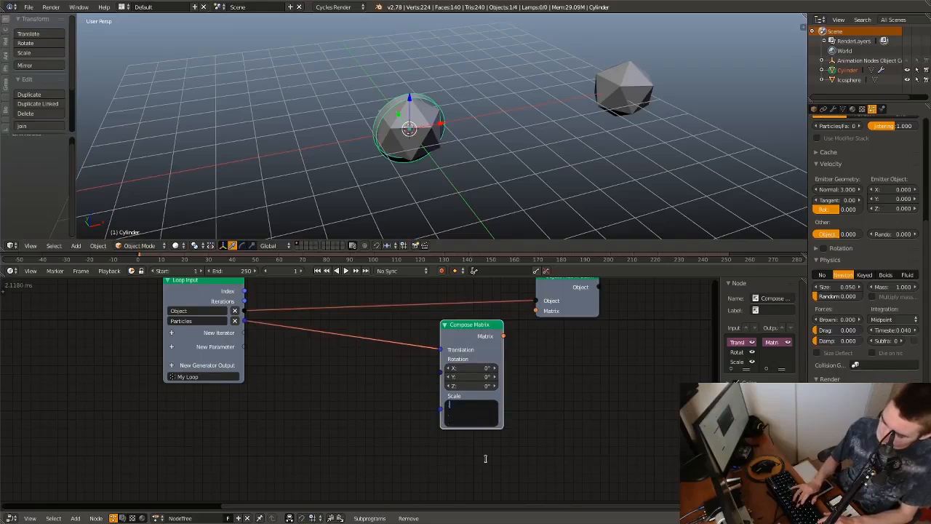
pyautogui.write('0.03')
pyautogui.press('Return')
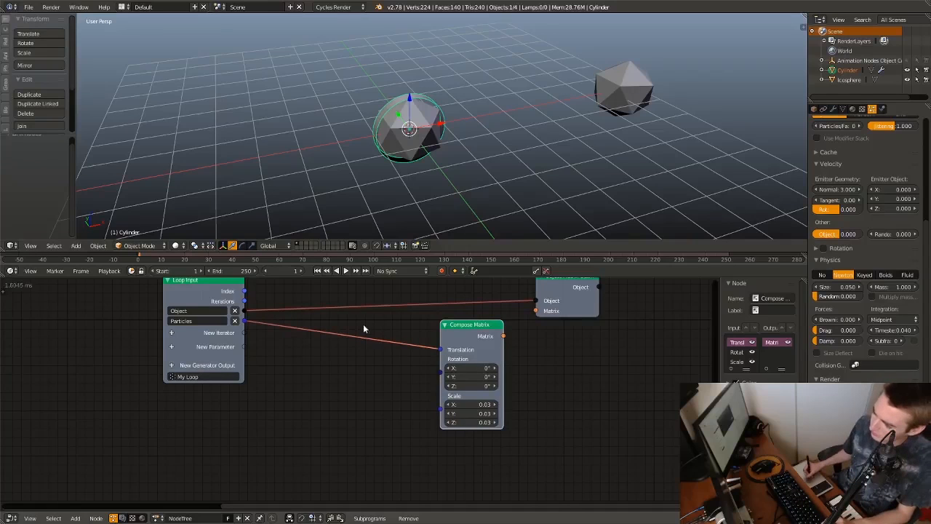
pyautogui.press('Home')
pyautogui.moveTo(446, 379); pyautogui.dragTo(469, 354)
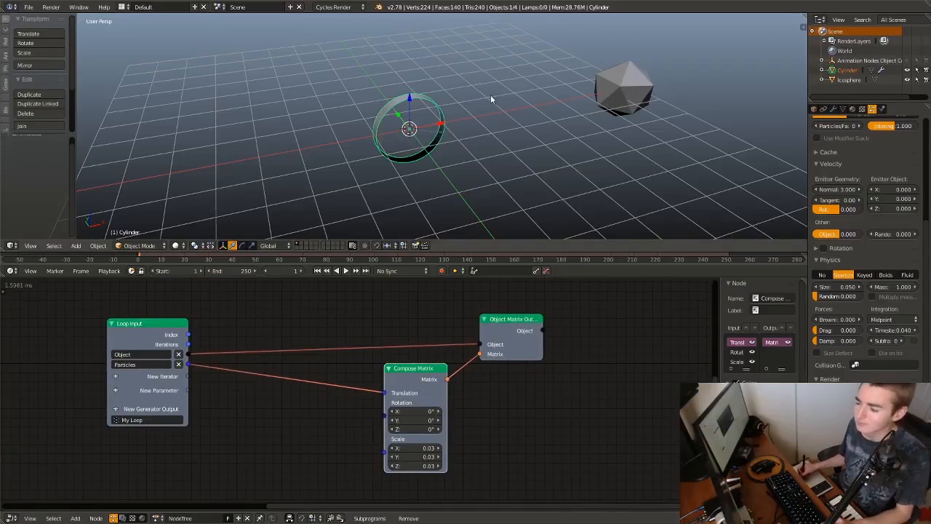
# Step: Play the animation and inspect the instanced icospheres on the ring's particles from a lower angle before stopping playback
pyautogui.hotkey('alt', 'a')
pyautogui.moveTo(473, 149); pyautogui.dragTo(440, 172, button='middle')
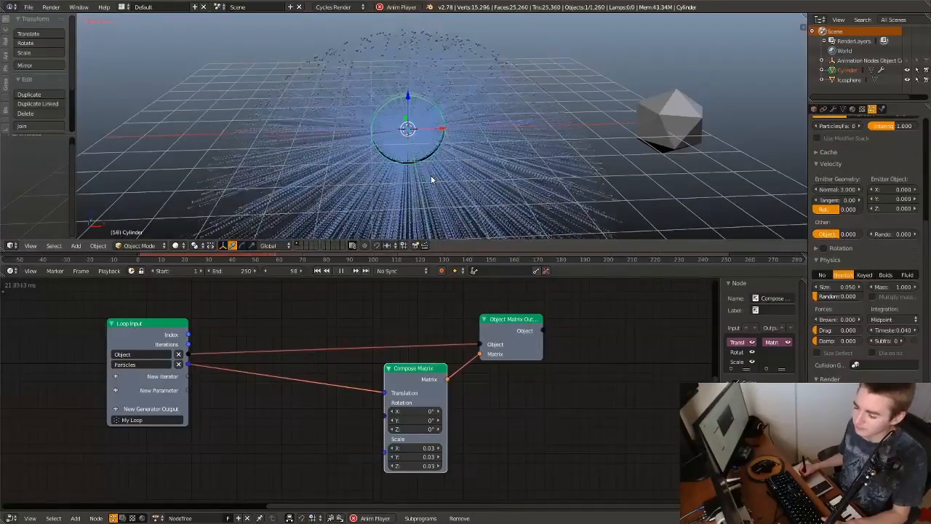
pyautogui.moveTo(497, 191); pyautogui.dragTo(499, 192, button='middle')
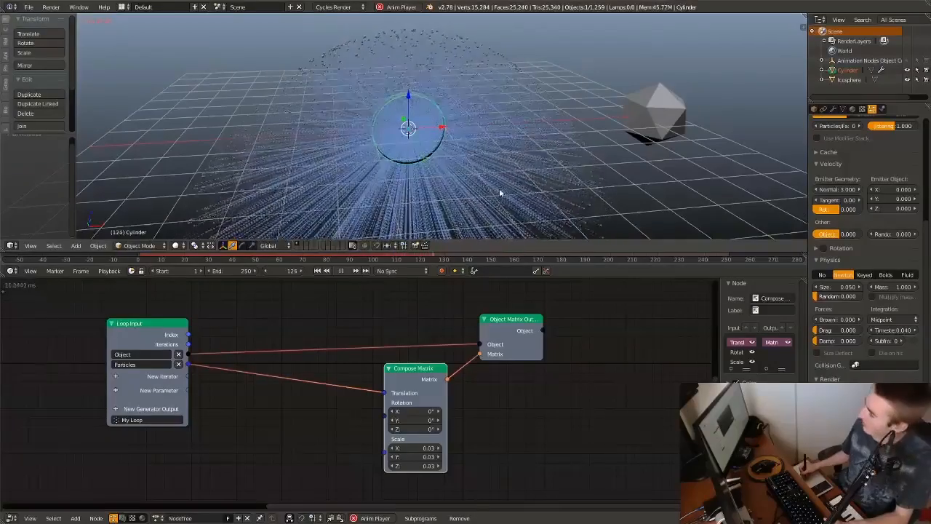
pyautogui.press('Escape')
pyautogui.moveTo(447, 130); pyautogui.dragTo(438, 155, button='middle')
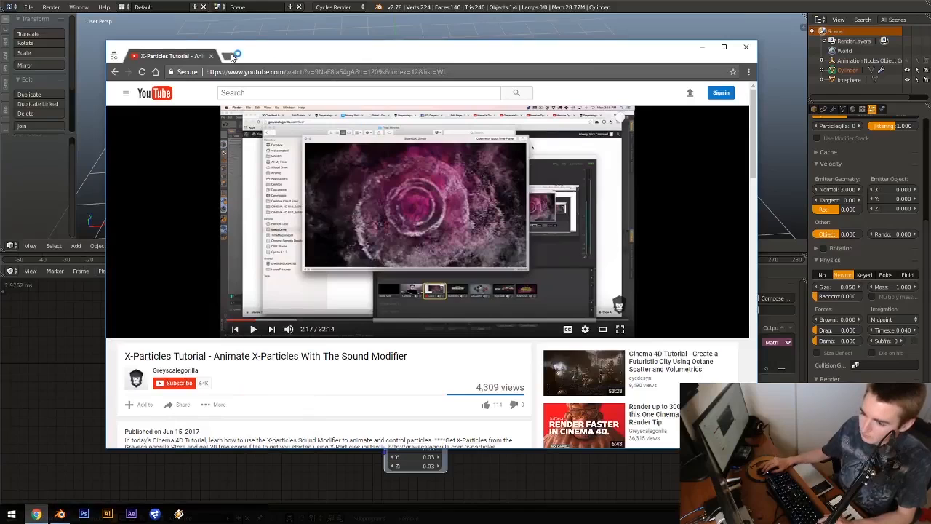
# Step: Search Google Images for "sword of artorias" in a new Chrome tab, view the greatsword comparison picture and return to Blender
pyautogui.click(229, 56)
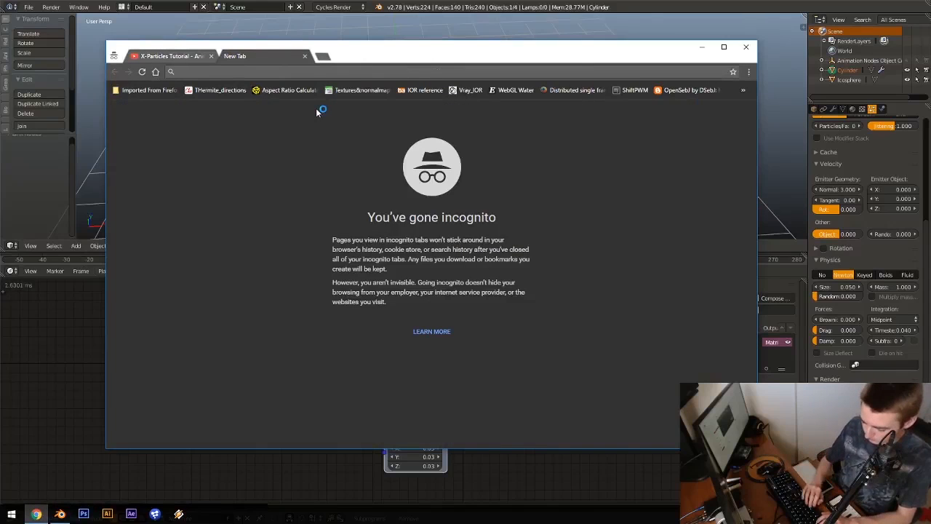
pyautogui.write('sword of')
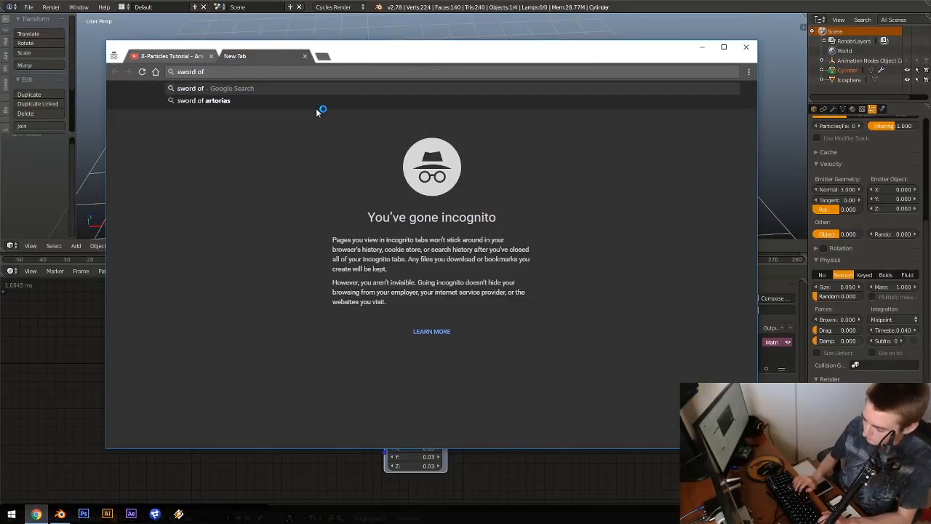
pyautogui.write(' artorias')
pyautogui.press('Return')
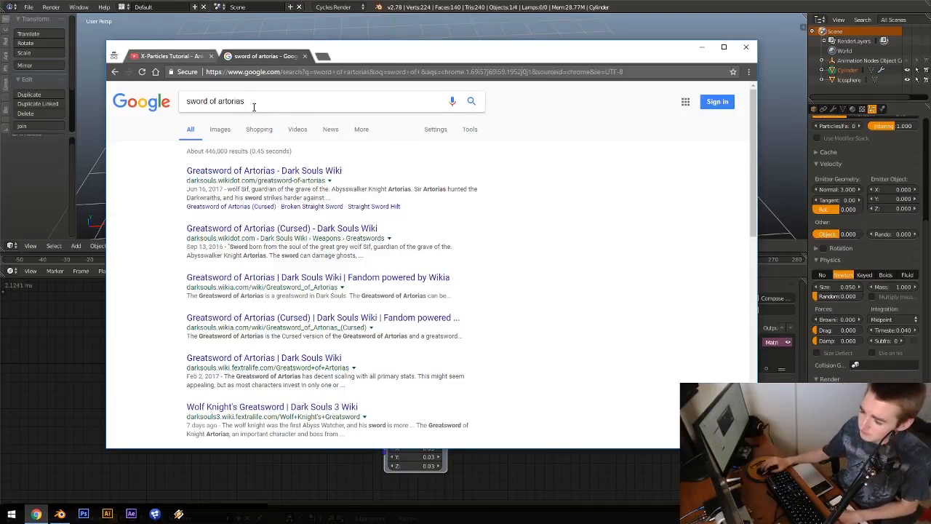
pyautogui.click(220, 130)
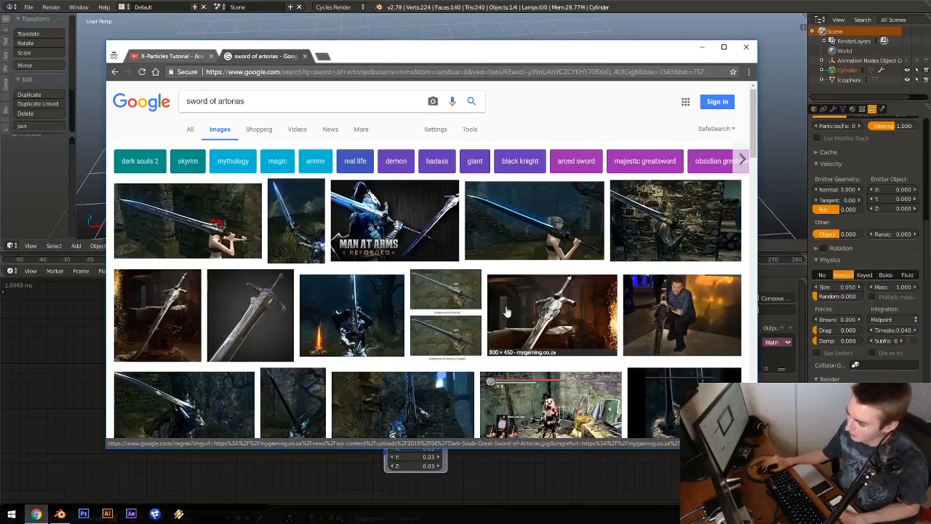
pyautogui.click(445, 313)
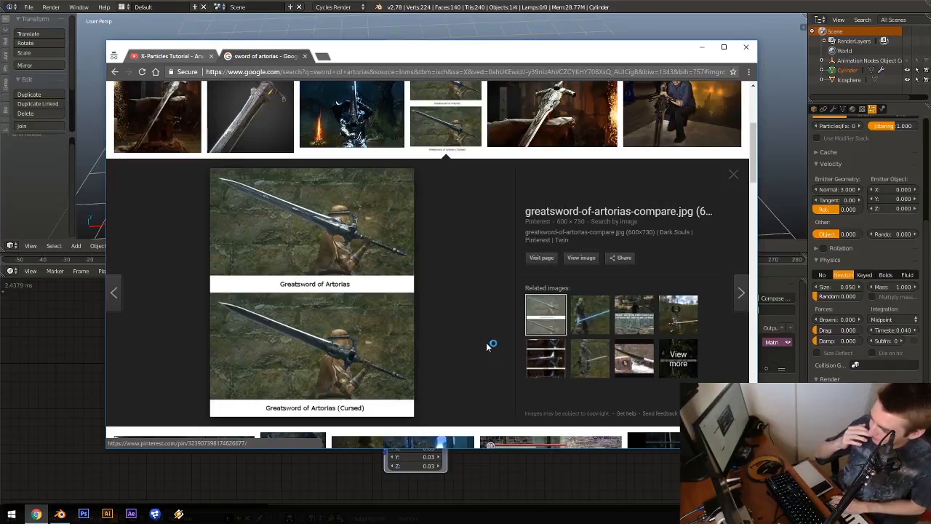
pyautogui.click(545, 478)
# Step: Play back the particle animation briefly from an angled view of the ring and stop it
pyautogui.moveTo(486, 437); pyautogui.dragTo(517, 445, button='middle')
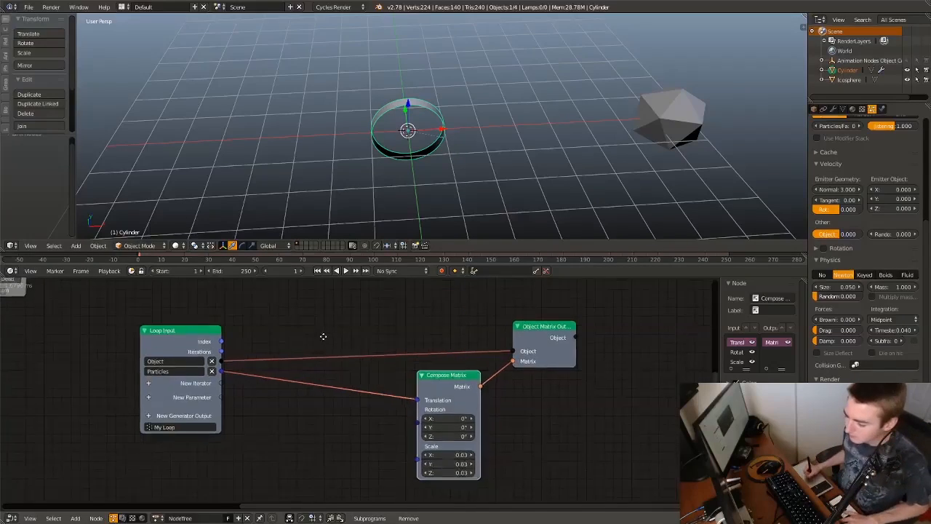
pyautogui.moveTo(322, 335)
pyautogui.mouseDown(button='middle')
pyautogui.moveTo(337, 322)
pyautogui.moveTo(323, 329)
pyautogui.moveTo(343, 338)
pyautogui.mouseUp(button='middle')
pyautogui.moveTo(296, 363); pyautogui.dragTo(293, 383, button='middle')
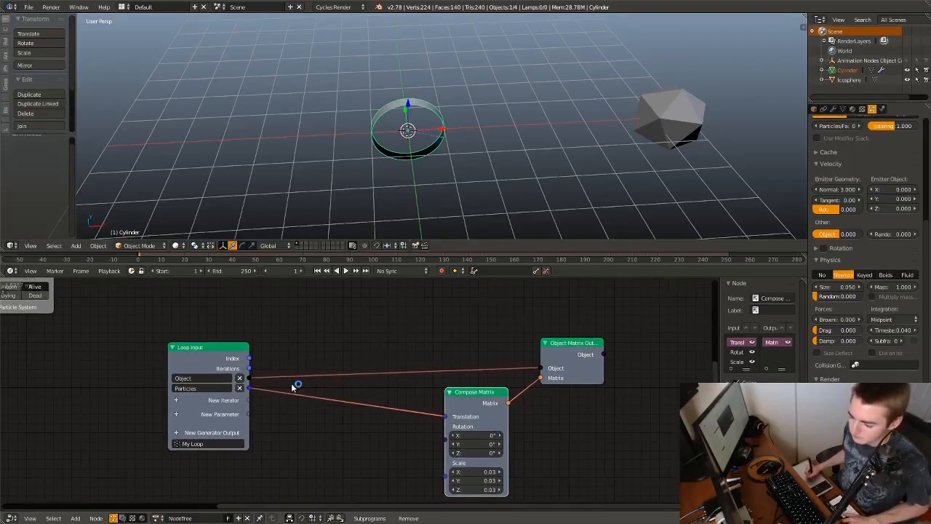
pyautogui.moveTo(382, 151)
pyautogui.mouseDown(button='middle')
pyautogui.moveTo(417, 137)
pyautogui.moveTo(393, 146)
pyautogui.mouseUp(button='middle')
pyautogui.hotkey('alt', 'a')
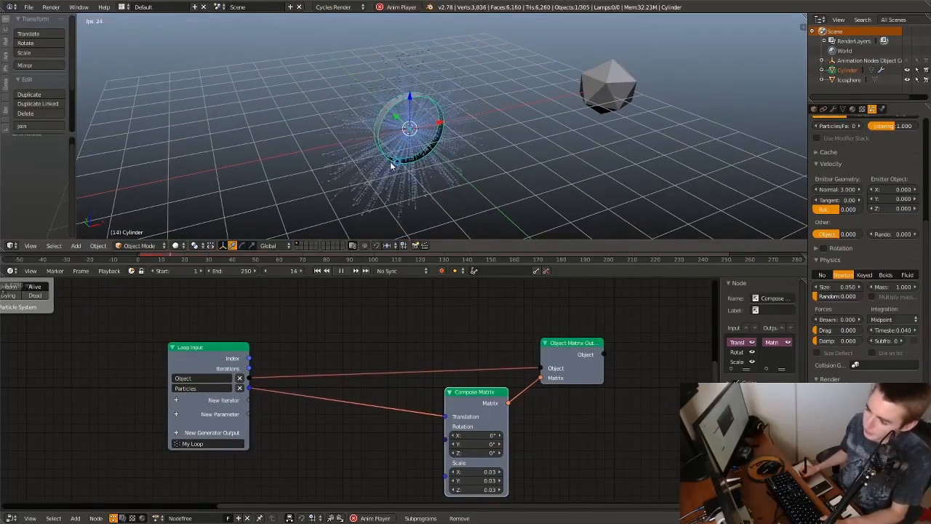
pyautogui.press('Escape')
# Step: Move the Cylinder's Object Input node slightly aside and add a Bake Sound node in the empty space before it
pyautogui.moveTo(154, 348); pyautogui.dragTo(313, 378, button='middle')
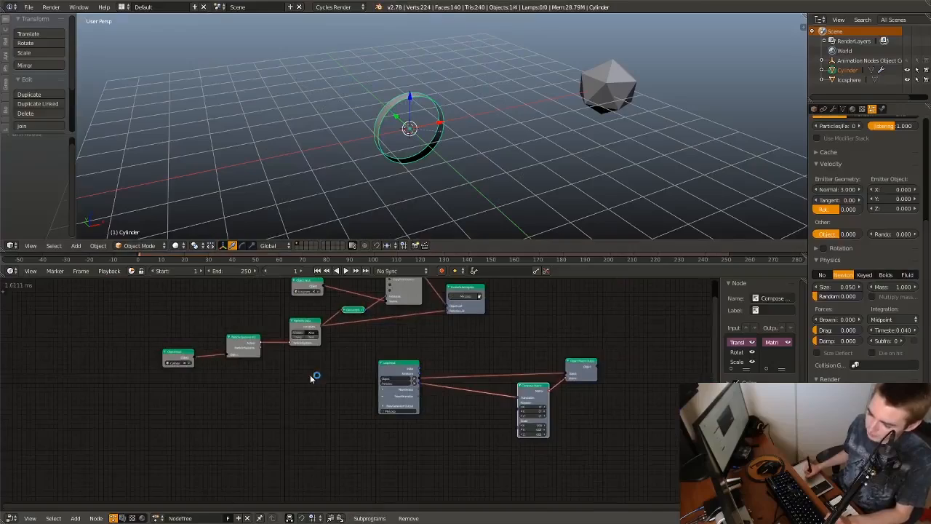
pyautogui.moveTo(339, 336); pyautogui.dragTo(346, 387, button='middle')
pyautogui.moveTo(346, 386)
pyautogui.keyDown('ctrl'); pyautogui.mouseDown(button='middle')
pyautogui.moveTo(355, 336)
pyautogui.moveTo(391, 383)
pyautogui.moveTo(389, 373)
pyautogui.mouseUp(button='middle'); pyautogui.keyUp('ctrl')
pyautogui.moveTo(320, 392)
pyautogui.mouseDown(button='middle')
pyautogui.moveTo(399, 384)
pyautogui.moveTo(283, 446)
pyautogui.moveTo(275, 438)
pyautogui.moveTo(337, 376)
pyautogui.moveTo(325, 387)
pyautogui.mouseUp(button='middle')
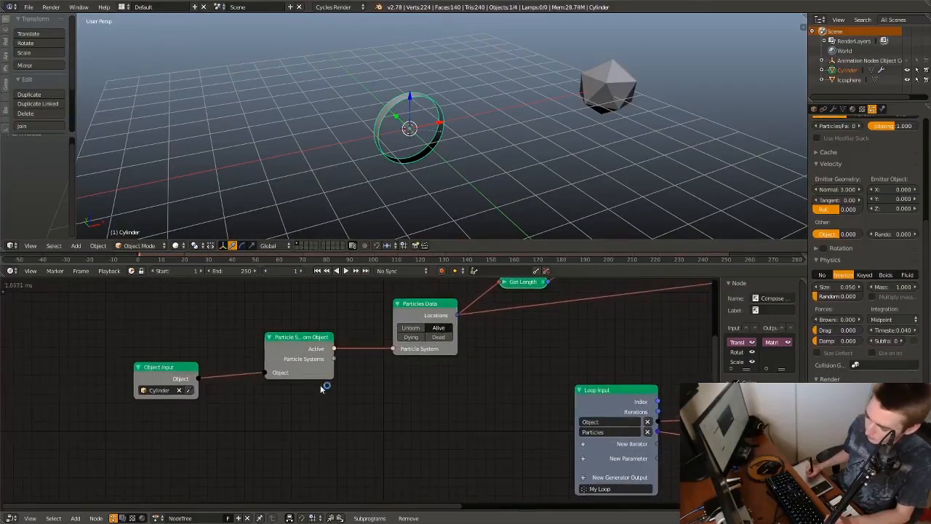
pyautogui.moveTo(271, 409); pyautogui.dragTo(355, 348, button='middle')
pyautogui.moveTo(297, 319); pyautogui.dragTo(271, 309)
pyautogui.moveTo(248, 339); pyautogui.dragTo(394, 353, button='middle')
pyautogui.hotkey('shift', 'a')
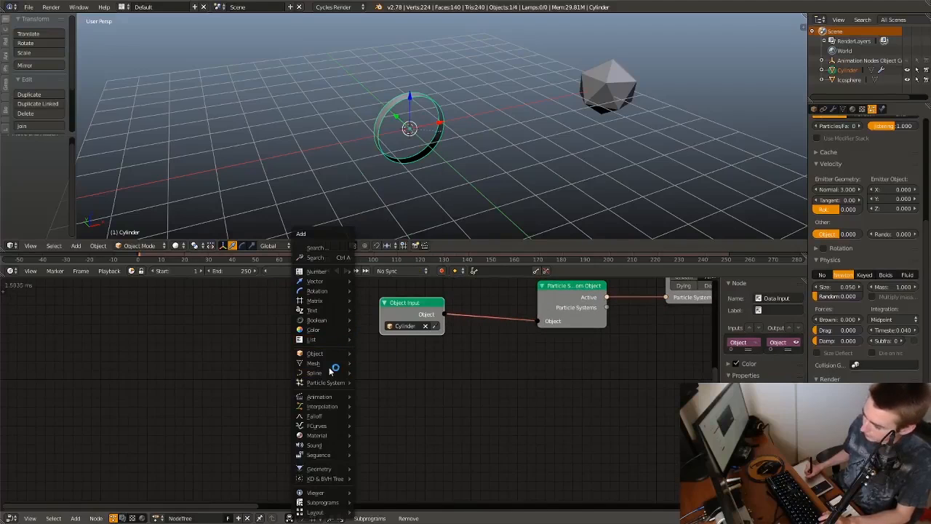
pyautogui.moveTo(329, 427)
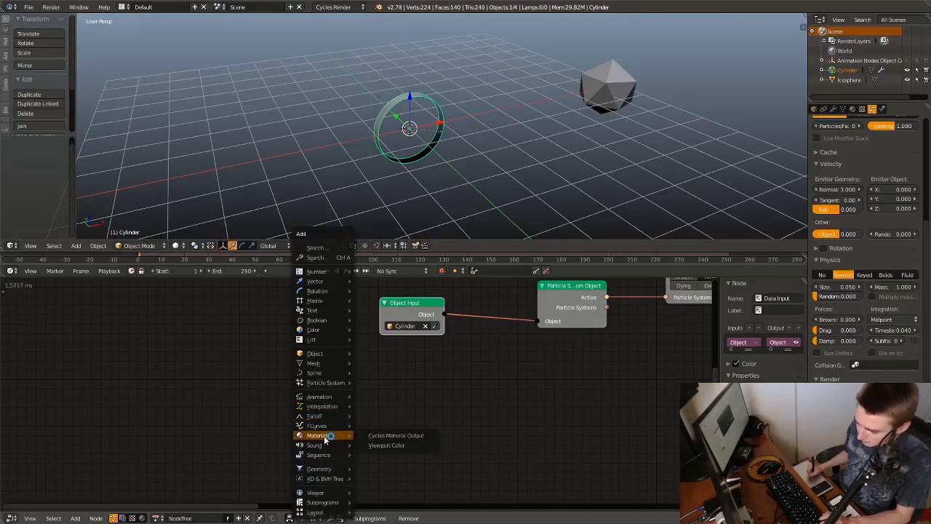
pyautogui.moveTo(328, 444)
pyautogui.click(378, 447)
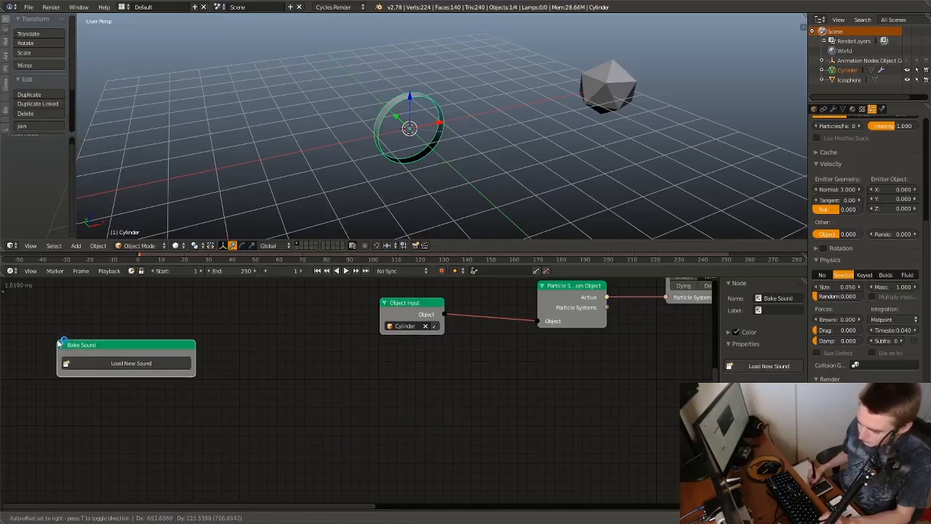
pyautogui.click(61, 338)
pyautogui.click(109, 362)
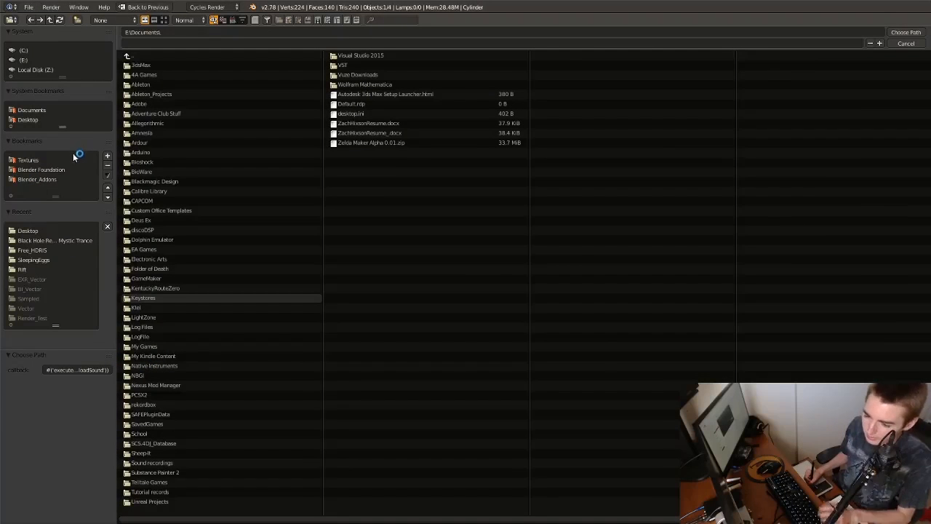
pyautogui.click(906, 43)
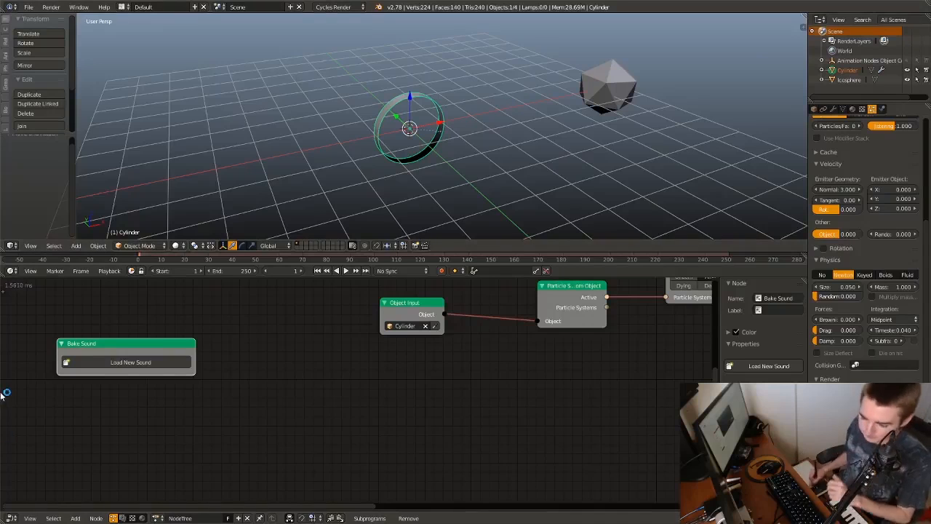
pyautogui.press('super')
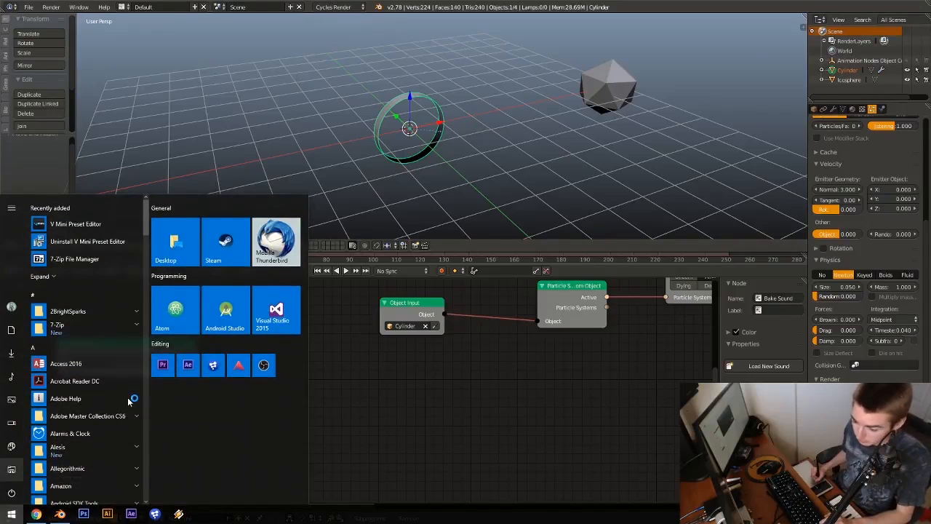
pyautogui.press('super')
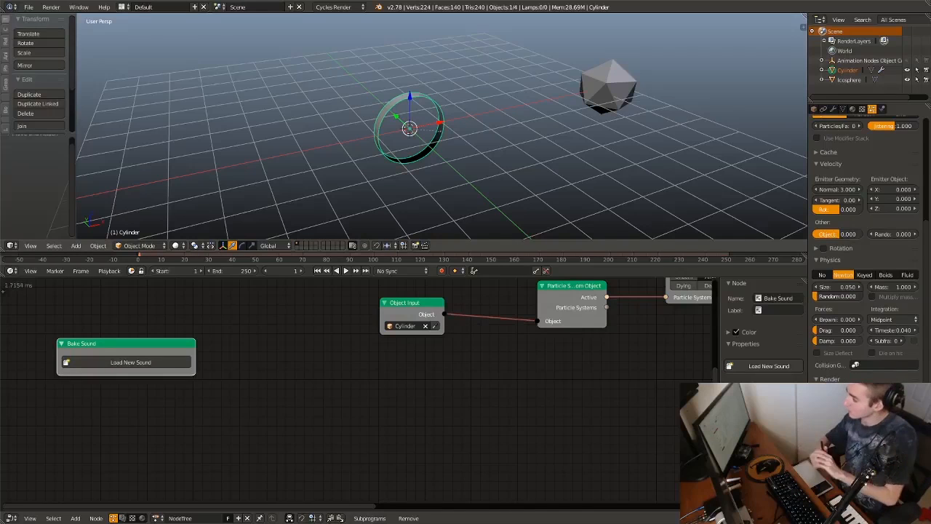
# Step: Switch to the media player, preview the tracks Lonely and Ethereal, and bring the Rift music folder onto the screen
pyautogui.hotkey('alt', 'Tab')
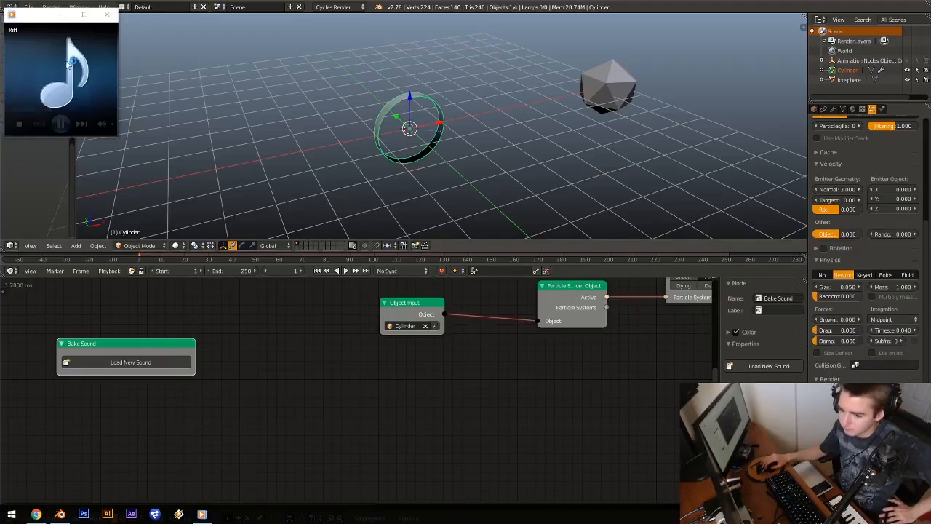
pyautogui.click(51, 17)
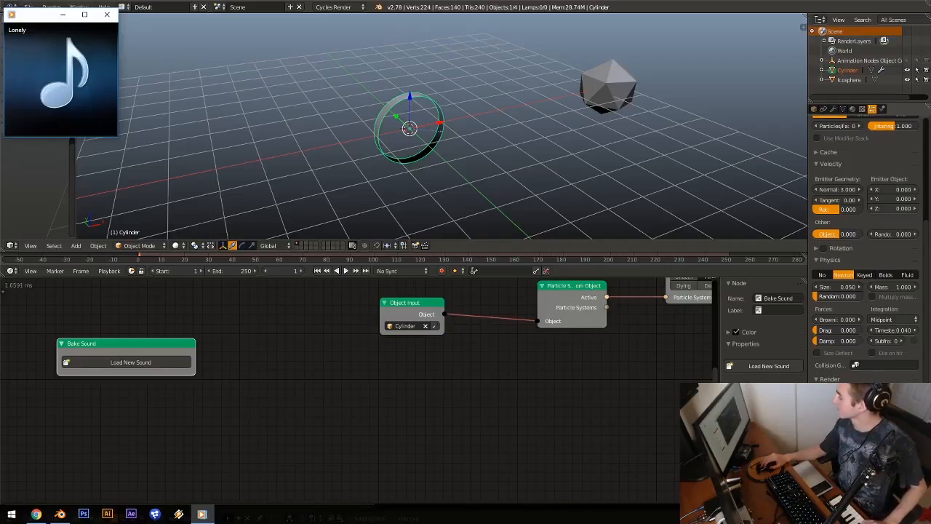
pyautogui.click(108, 14)
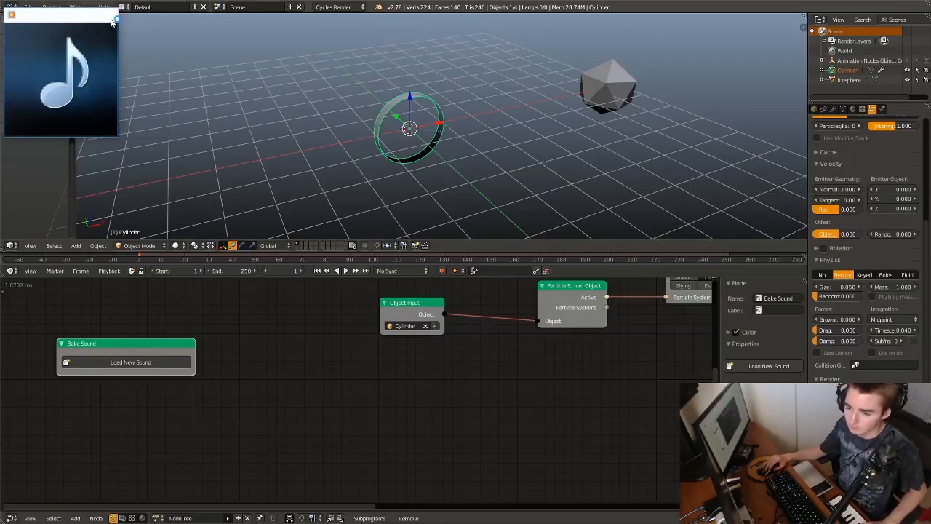
pyautogui.hotkey('alt', 'Tab')
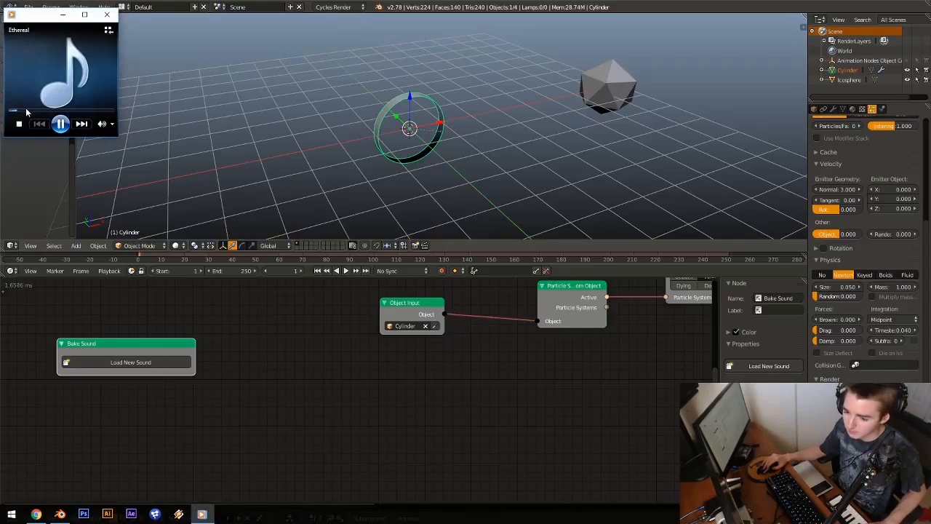
pyautogui.moveTo(930, 109); pyautogui.dragTo(350, 145)
pyautogui.click(48, 111)
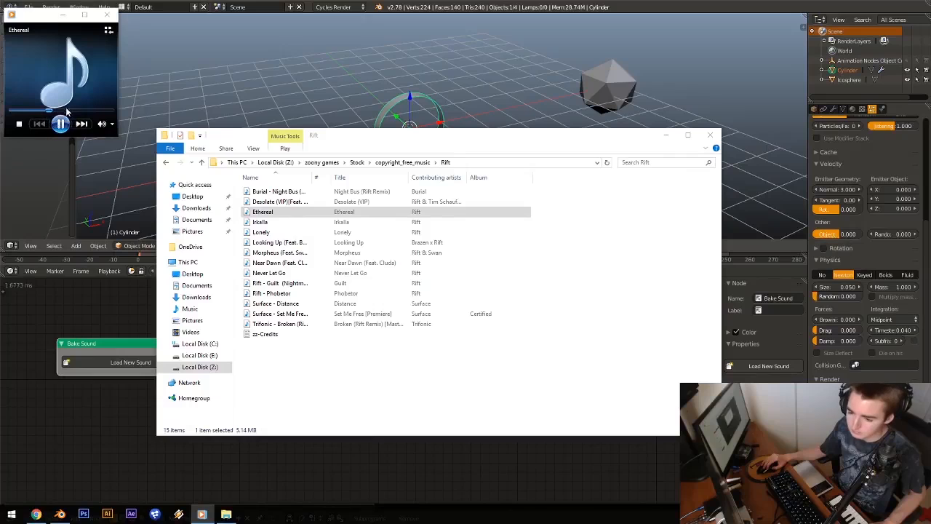
pyautogui.click(107, 15)
# Step: Play the Burial - Night Bus (Rift Remix) track from the Rift folder and sample several points in it
pyautogui.click(310, 192)
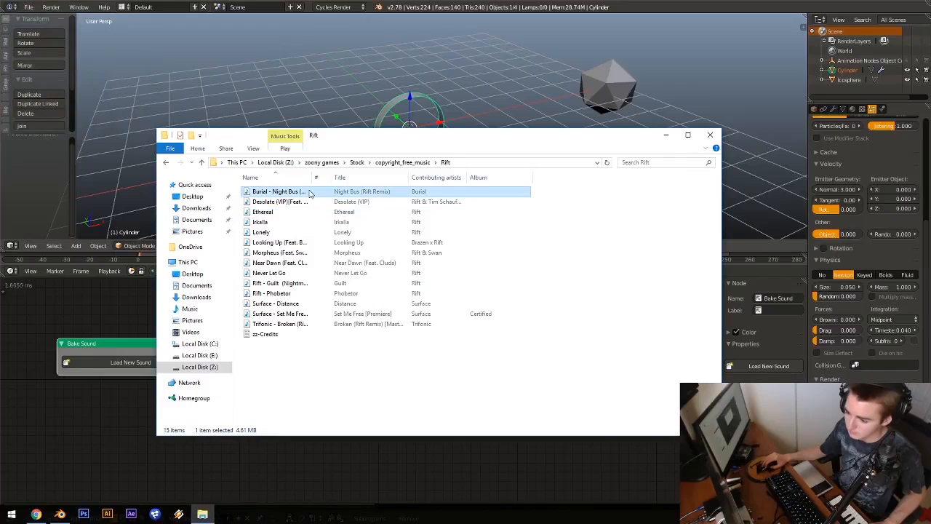
pyautogui.doubleClick(310, 192)
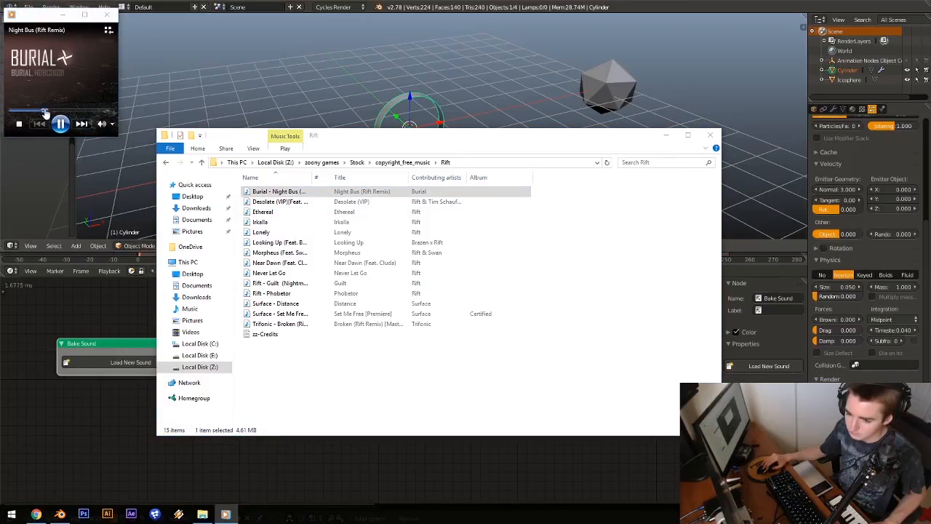
pyautogui.click(12, 113)
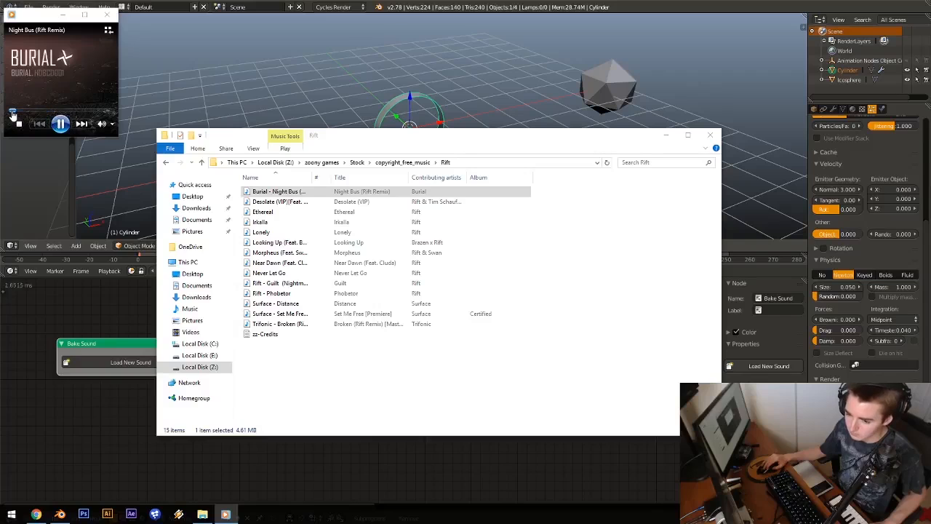
pyautogui.click(18, 113)
pyautogui.click(27, 113)
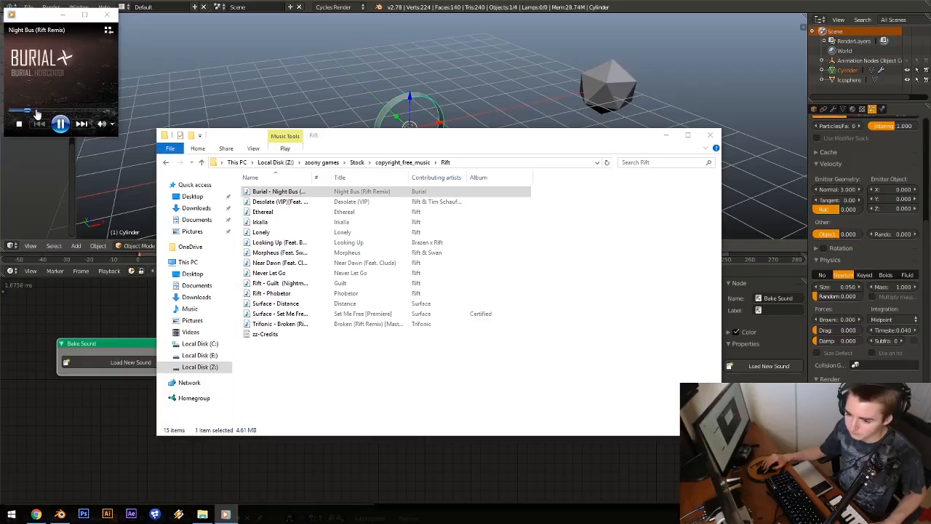
# Step: Play the Desolate (VIP) track from the Rift folder and close the media player after listening
pyautogui.doubleClick(312, 205)
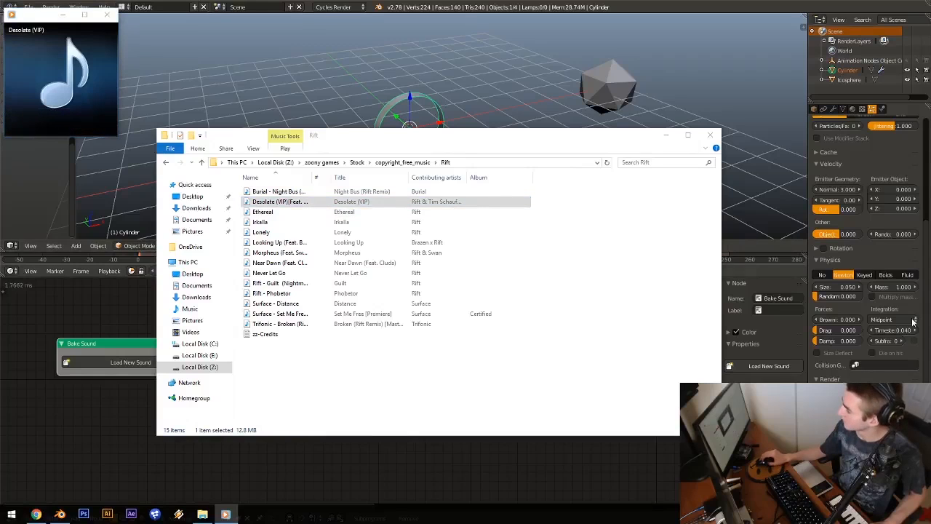
pyautogui.moveTo(61, 17)
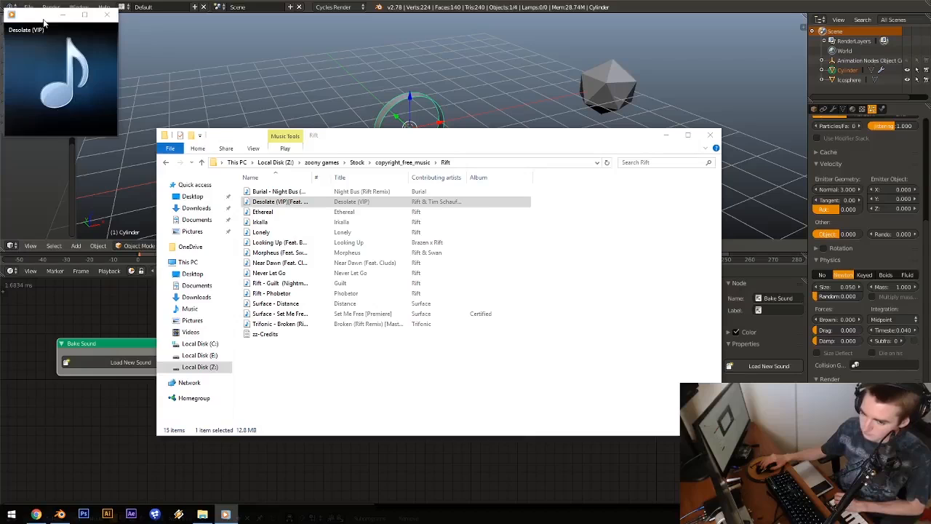
pyautogui.moveTo(49, 114)
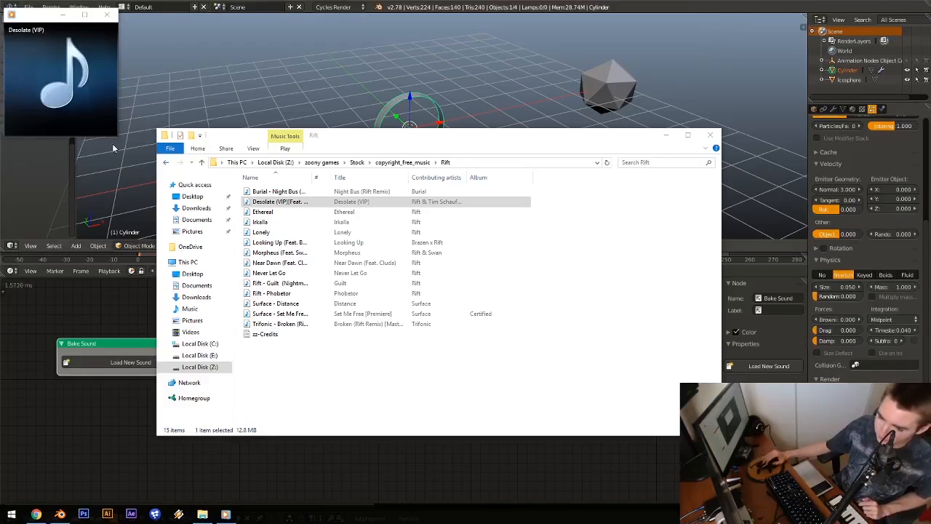
pyautogui.click(109, 15)
# Step: Go back to the copyright_free_music folder and open the AlphaVibesMedia folder
pyautogui.click(335, 352)
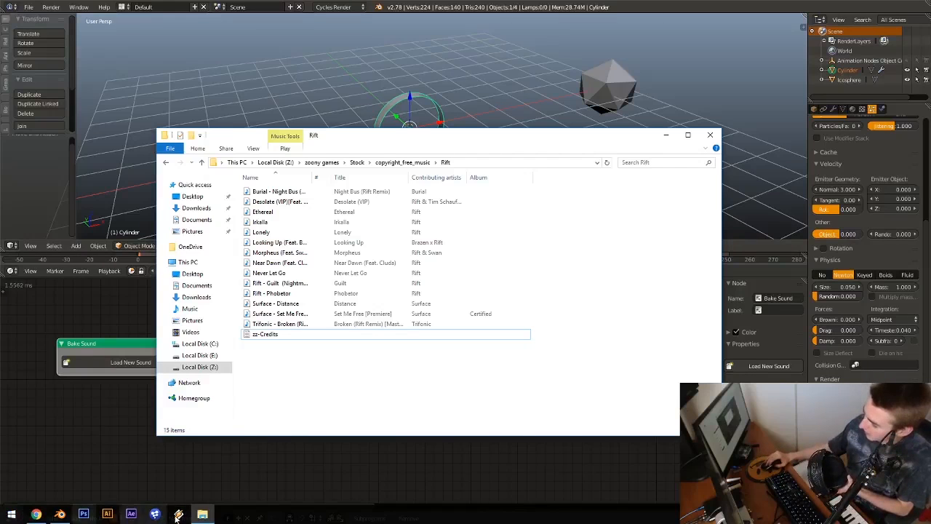
pyautogui.click(166, 162)
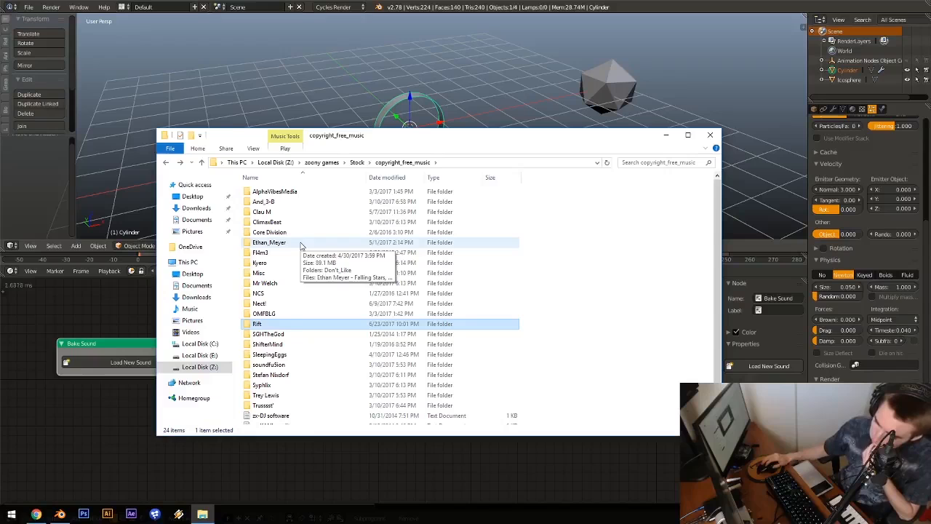
pyautogui.doubleClick(300, 191)
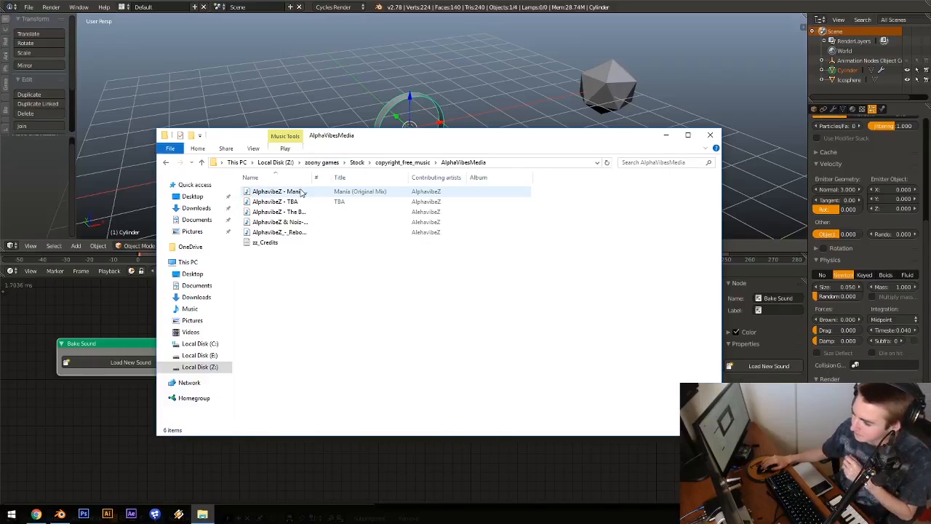
# Step: Go back to the copyright_free_music folder, open the Nect! folder and play the Vision & Nect - ID track
pyautogui.hotkey('alt', 'Left')
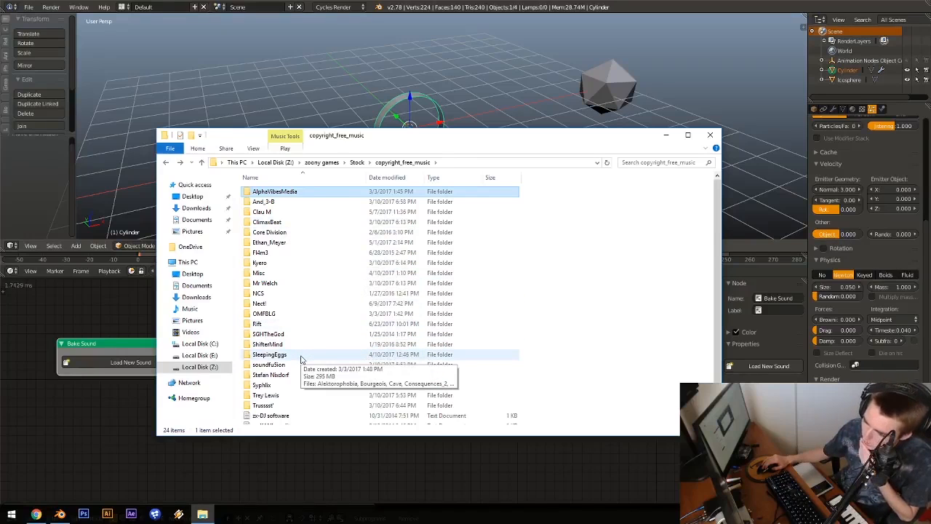
pyautogui.doubleClick(283, 305)
pyautogui.click(286, 315)
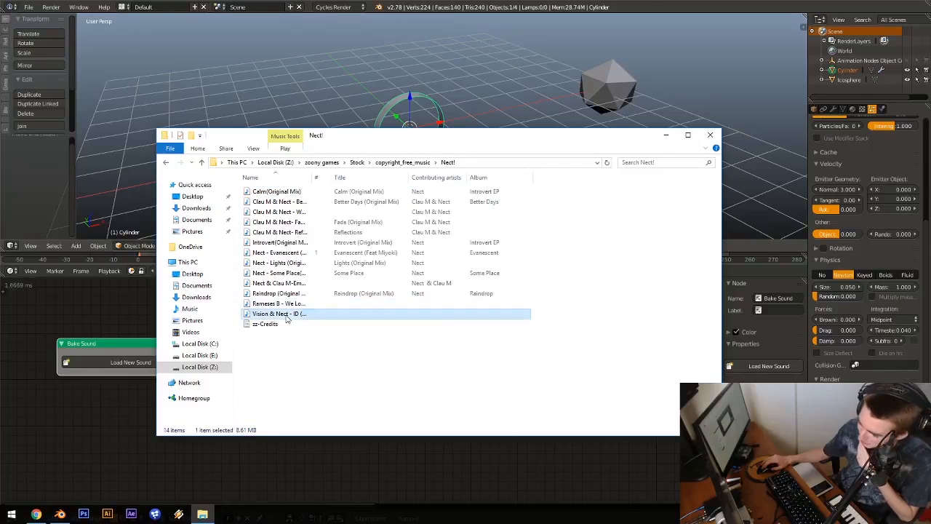
pyautogui.doubleClick(287, 315)
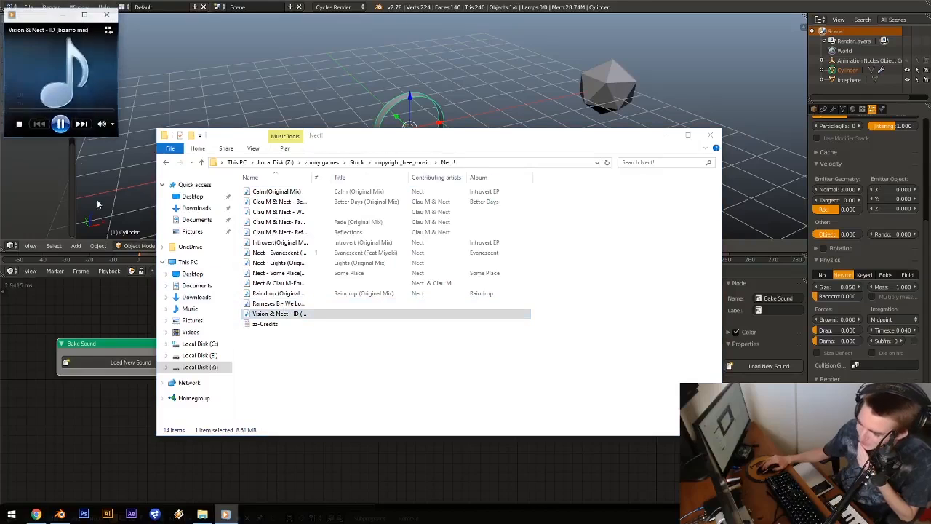
# Step: Preview the Rameses B, Raindrop, Nect & Clau M-Empty Field and Evanescent (Feat Miyoki) tracks, and close the media player
pyautogui.doubleClick(280, 303)
pyautogui.doubleClick(282, 295)
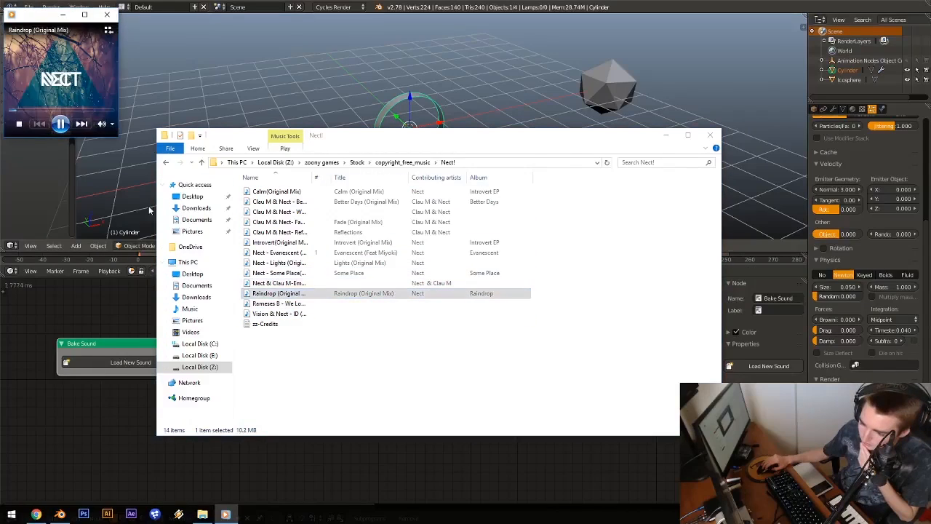
pyautogui.doubleClick(280, 283)
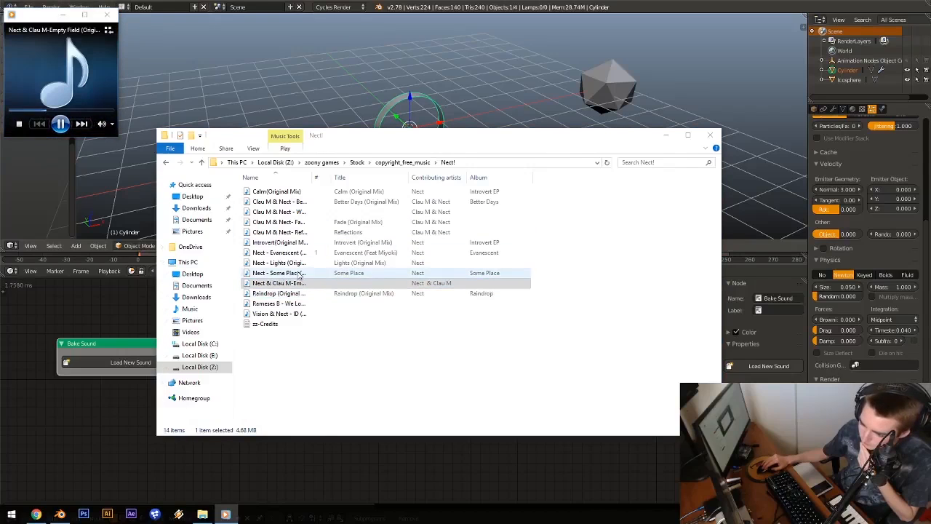
pyautogui.doubleClick(280, 252)
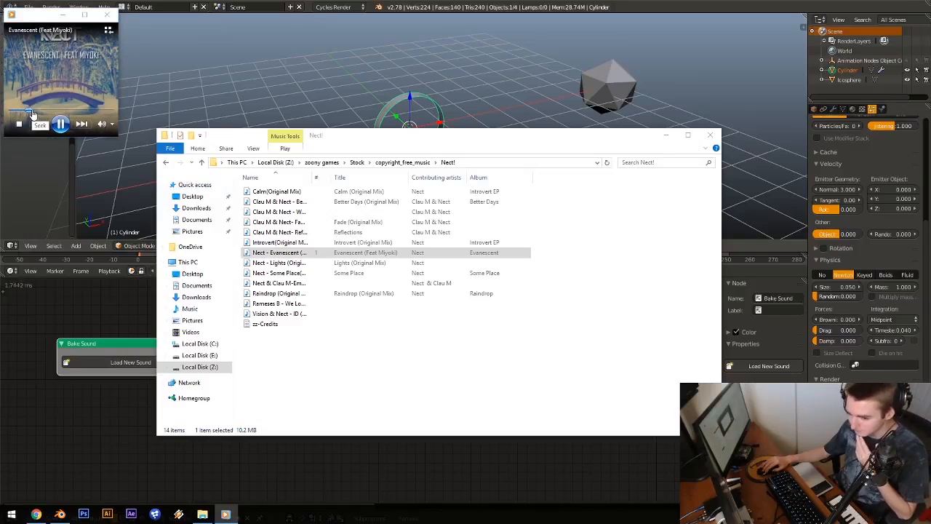
pyautogui.click(100, 19)
# Step: Return to Blender and load Nect - Evanescent (Ft. Miyoki).mp3 into the Bake Sound node
pyautogui.click(462, 408)
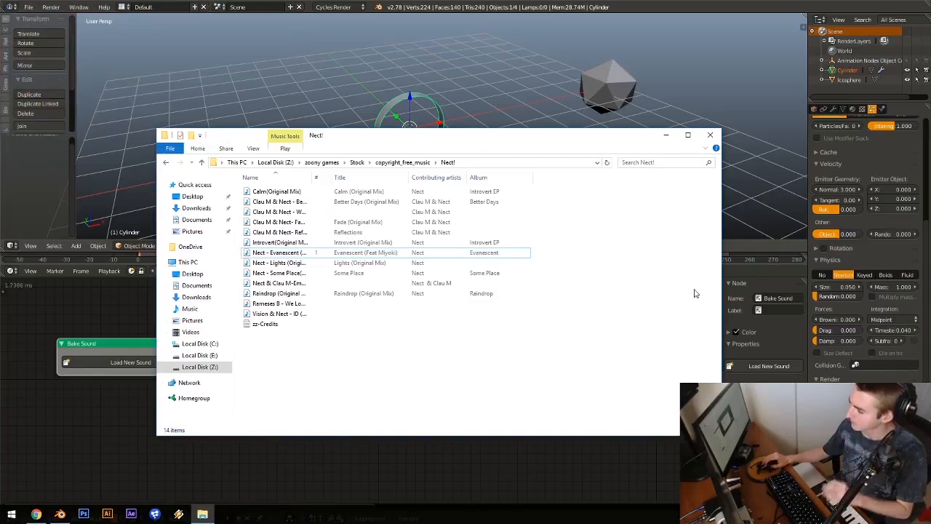
pyautogui.click(783, 5)
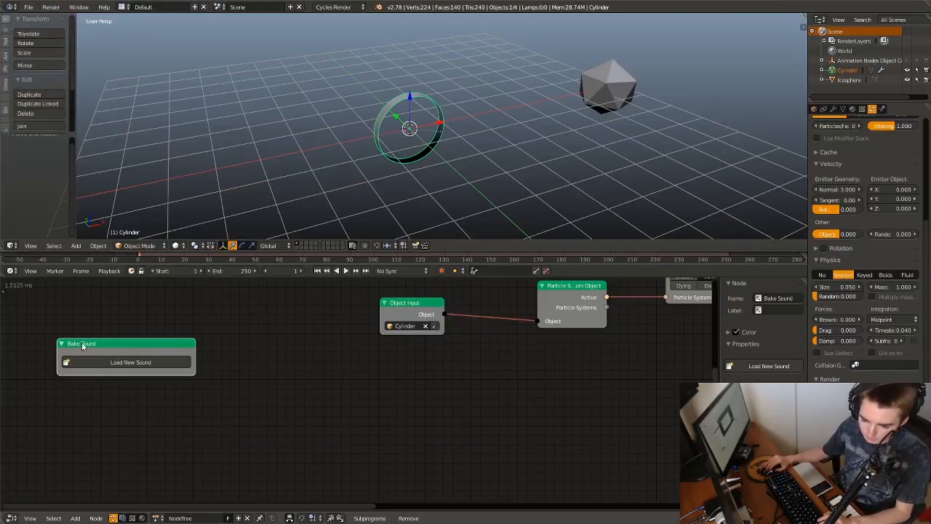
pyautogui.click(129, 361)
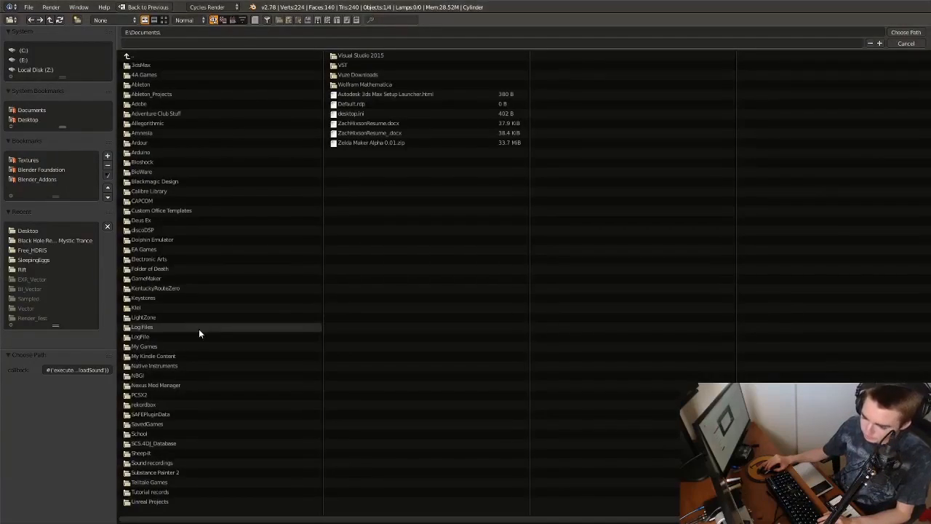
pyautogui.click(138, 268)
pyautogui.doubleClick(180, 184)
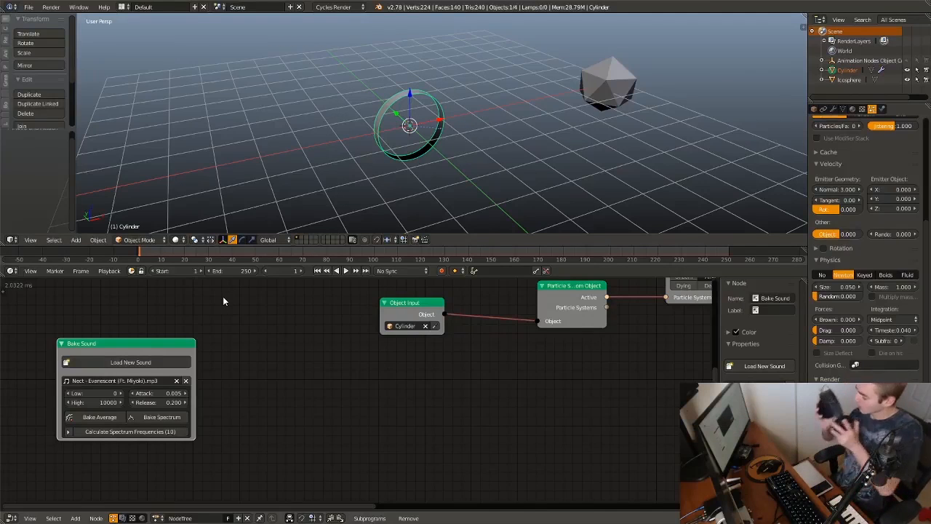
# Step: Play the particle animation briefly, stop it, and bake the average of the loaded Evanescent track
pyautogui.hotkey('alt', 'a')
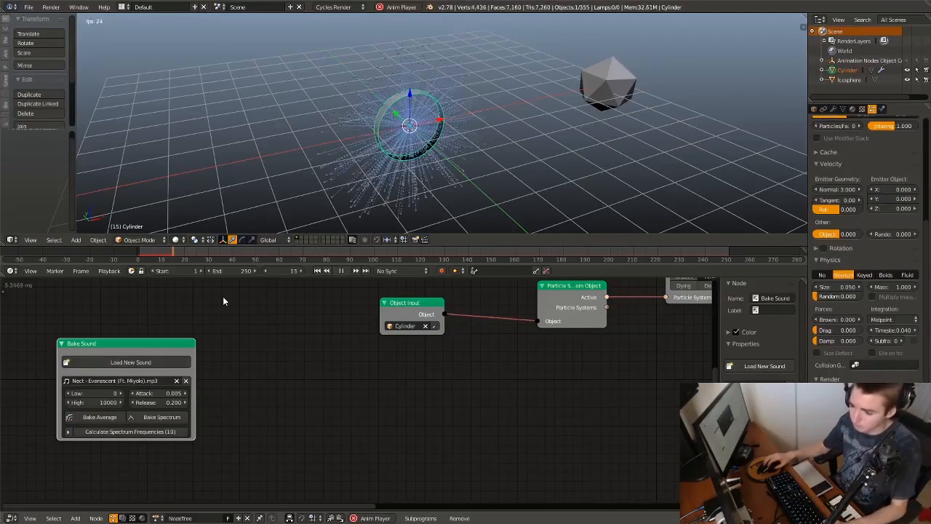
pyautogui.press('Escape')
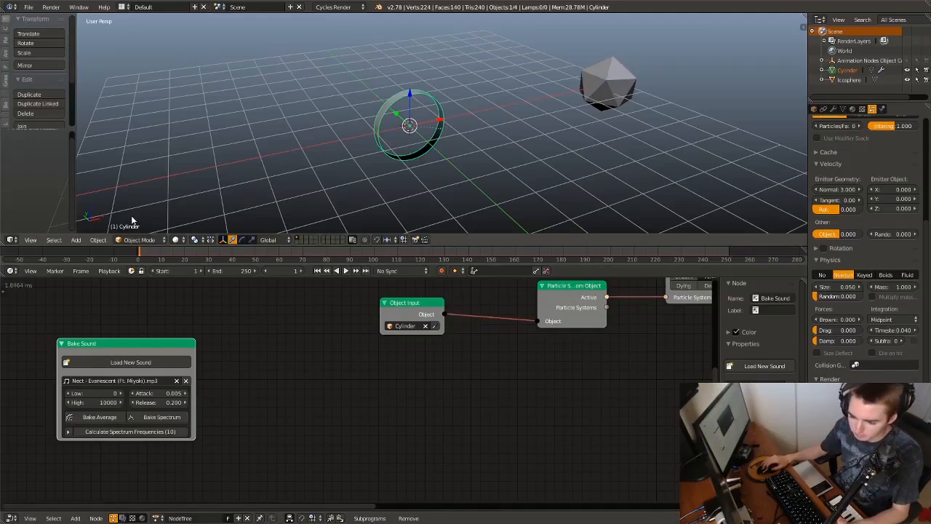
pyautogui.click(88, 420)
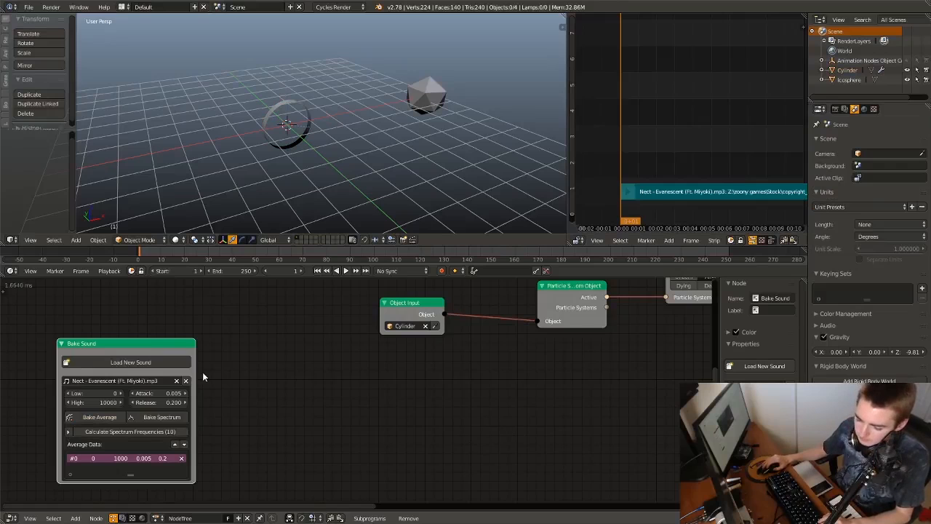
# Step: Move the Bake Sound node aside and add a Sound Input node set to the #0 Nect - Evanescent average data
pyautogui.press('g')
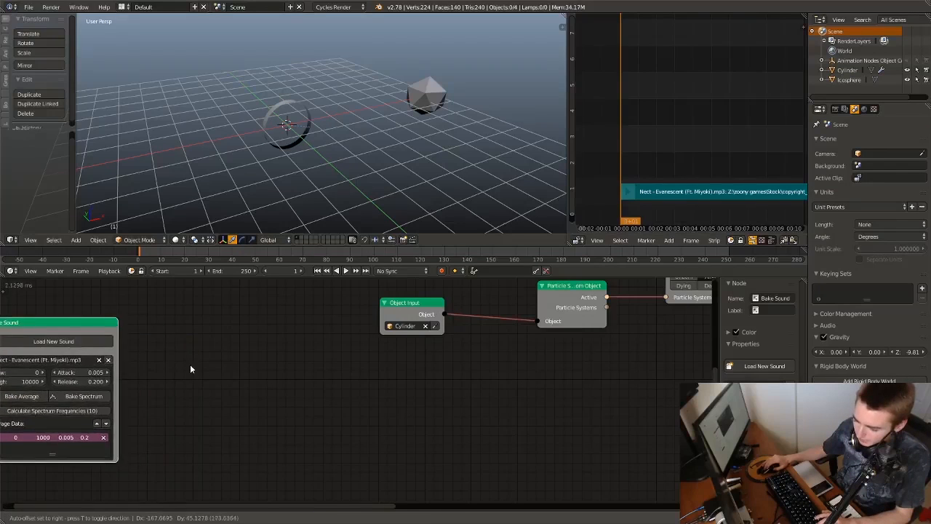
pyautogui.click(136, 344)
pyautogui.moveTo(172, 345); pyautogui.dragTo(306, 365, button='middle')
pyautogui.hotkey('shift', 'a')
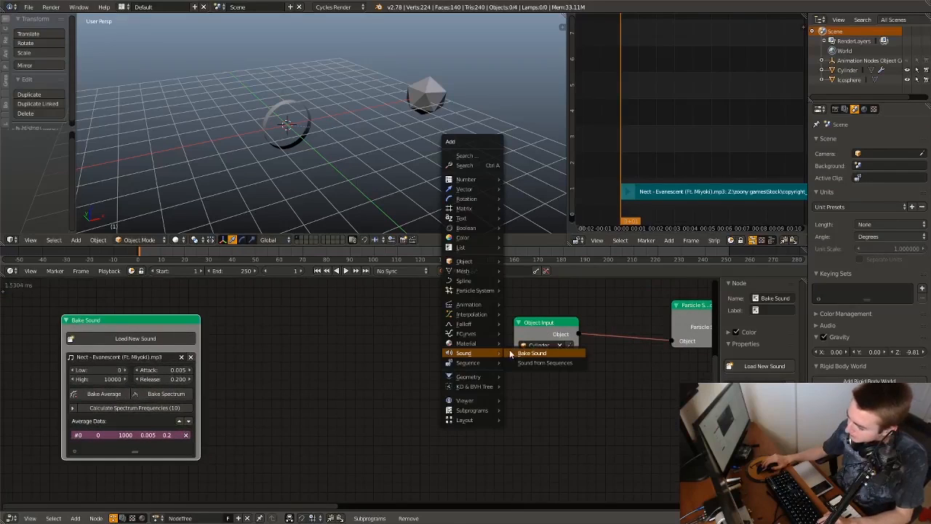
pyautogui.moveTo(462, 342)
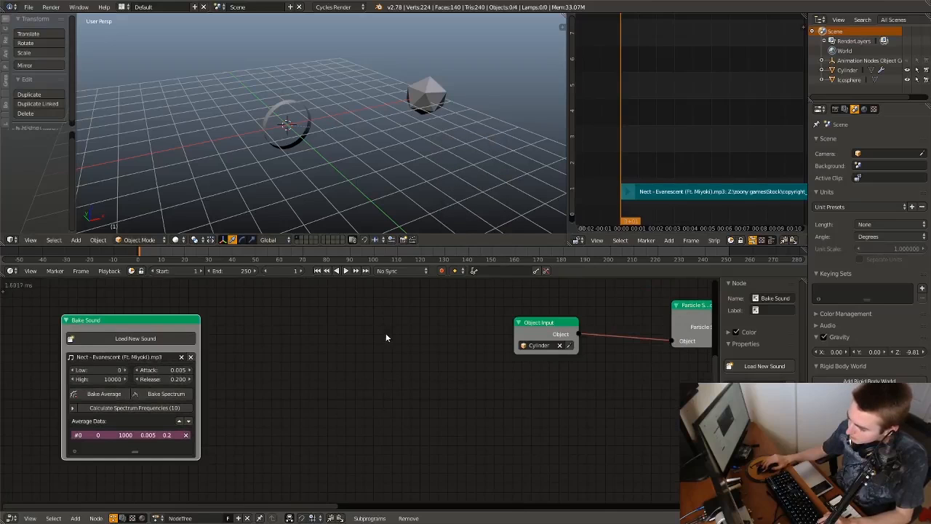
pyautogui.hotkey('ctrl', 'a')
pyautogui.write('soun')
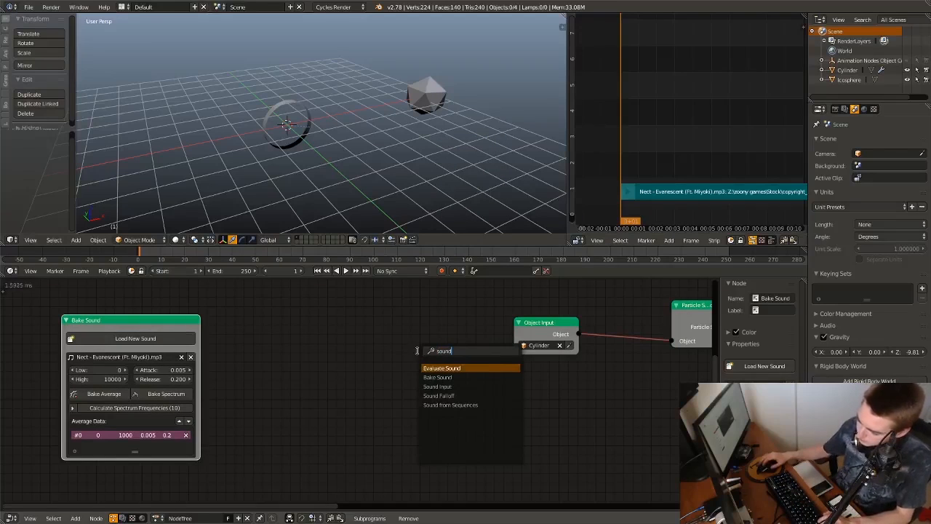
pyautogui.click(440, 385)
pyautogui.click(379, 393)
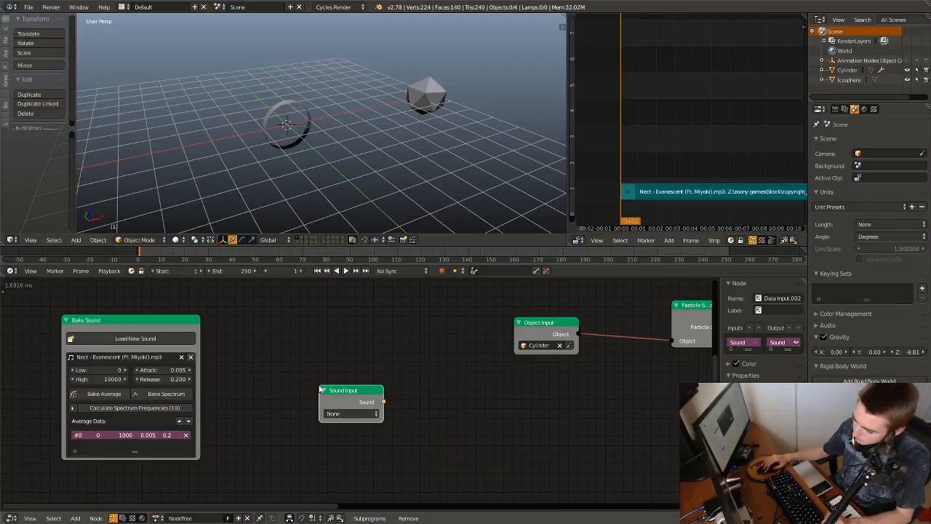
pyautogui.click(342, 414)
pyautogui.click(345, 403)
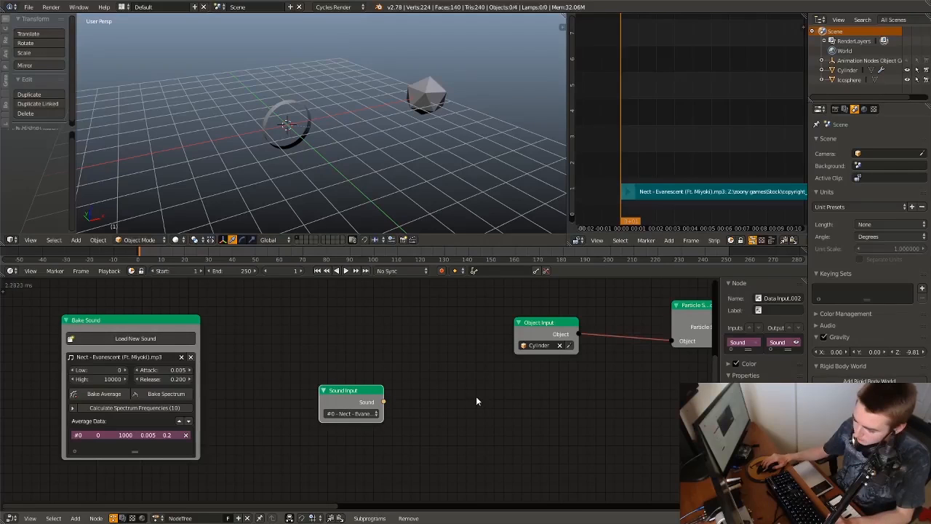
# Step: Add an Evaluate Sound node in Average mode and connect the Sound Input node's output to its Sound input
pyautogui.hotkey('ctrl', 'a')
pyautogui.write('so')
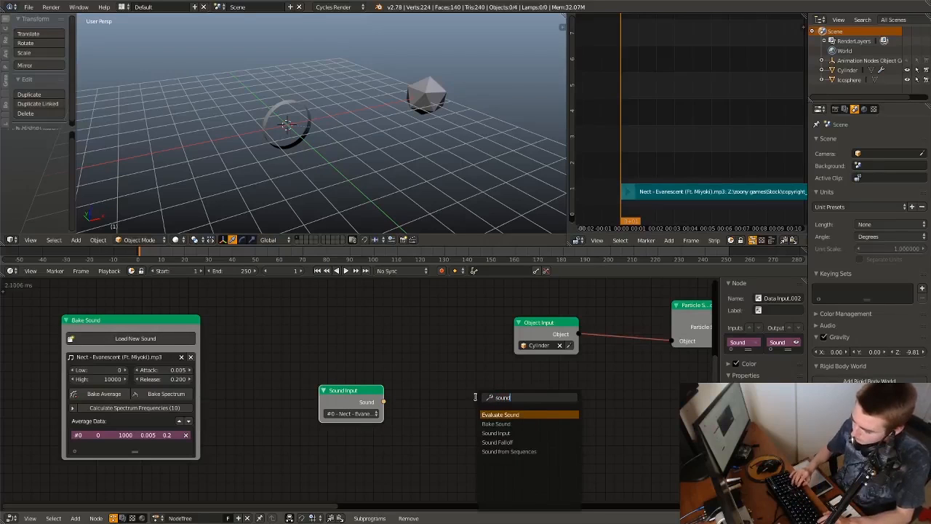
pyautogui.press('Return')
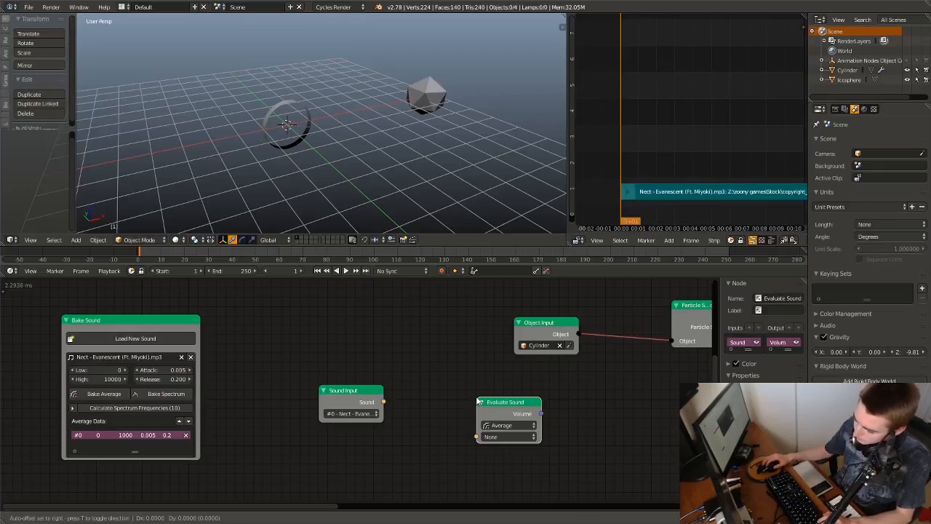
pyautogui.click(442, 384)
pyautogui.moveTo(383, 402); pyautogui.dragTo(388, 408)
pyautogui.moveTo(442, 422); pyautogui.dragTo(442, 420)
# Step: Attach a Viewer node to the Evaluate Sound node's Volume output and play the animation to watch the value
pyautogui.press('w')
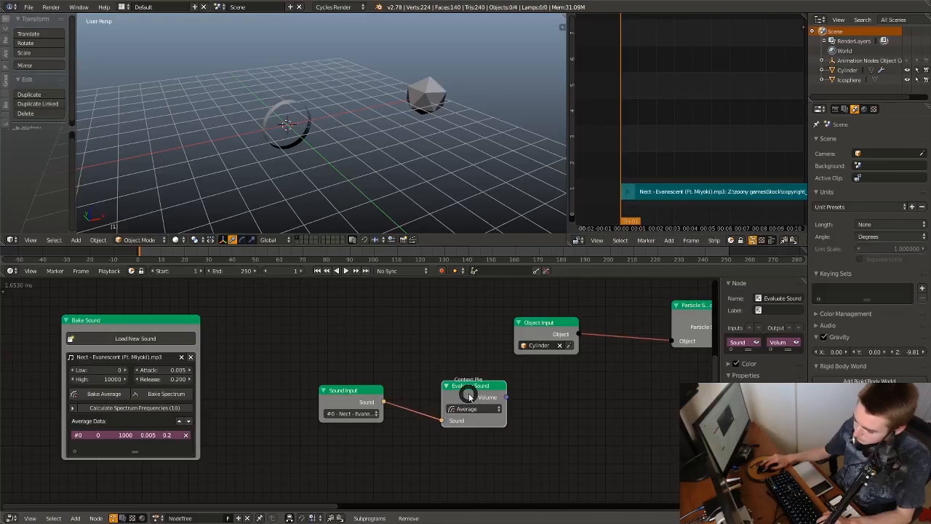
pyautogui.click(459, 448)
pyautogui.hotkey('alt', 'a')
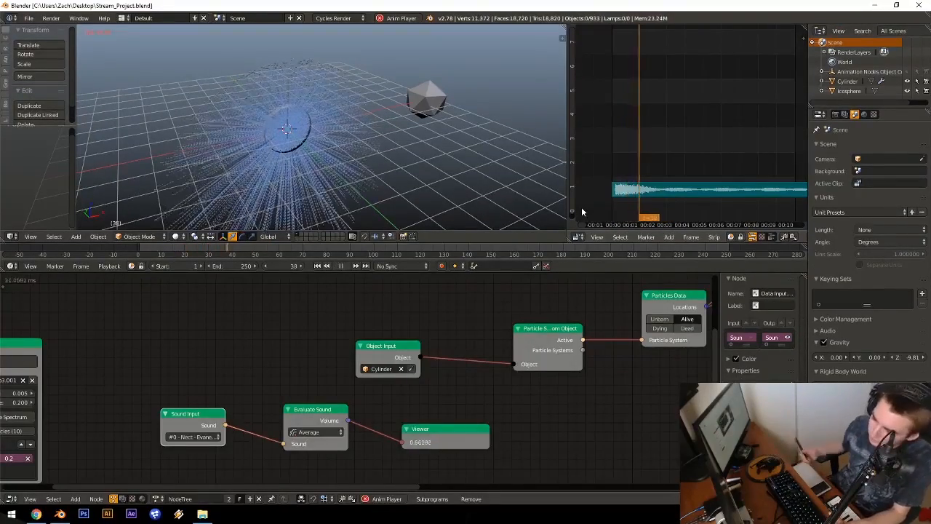
pyautogui.press('Escape')
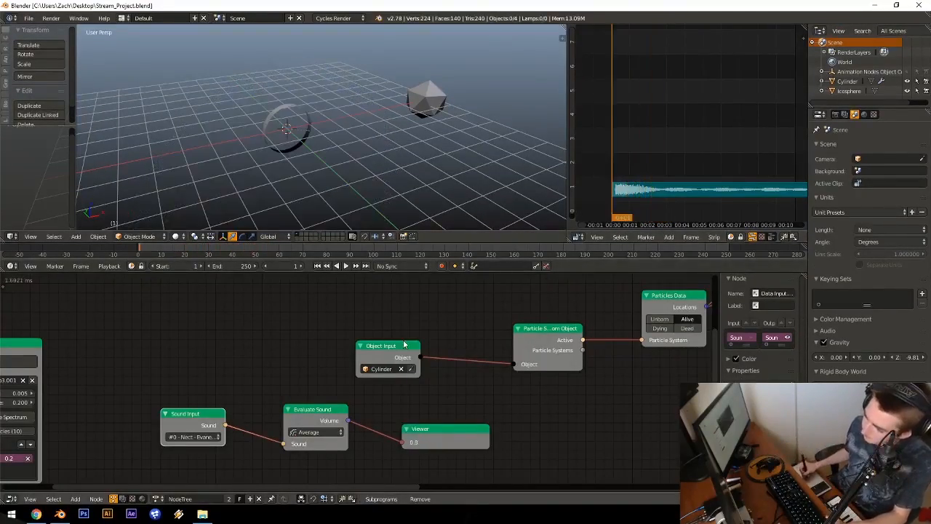
# Step: Slide the Evanescent sound strip earlier along the time axis in the sequencer so playback starts at a louder part
pyautogui.moveTo(405, 347); pyautogui.dragTo(369, 303, button='middle')
pyautogui.keyDown('ctrl'); pyautogui.moveTo(643, 171); pyautogui.dragTo(686, 134, button='middle'); pyautogui.keyUp('ctrl')
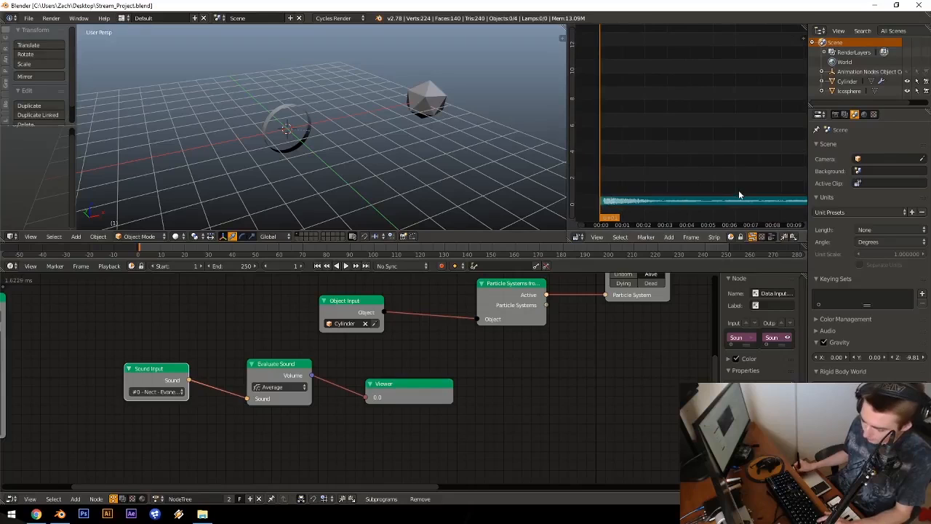
pyautogui.click(640, 189)
pyautogui.press('g')
pyautogui.press('x')
pyautogui.click(623, 190)
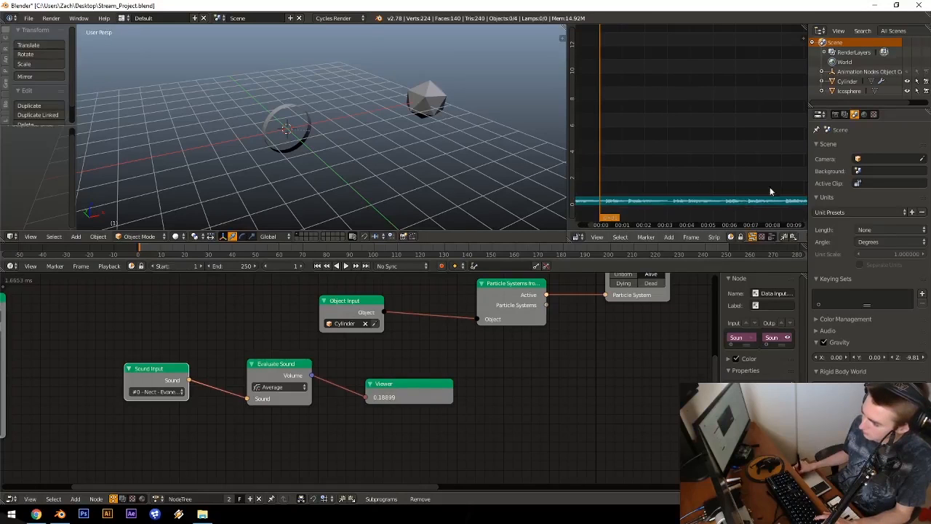
pyautogui.press('g')
pyautogui.press('x')
pyautogui.click(619, 186)
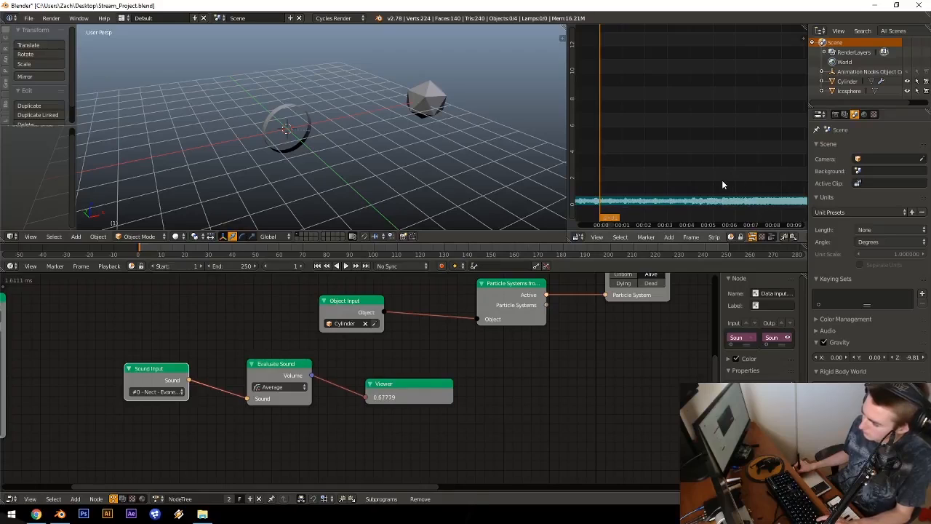
# Step: Play the animation twice from the start to check the shifted music against the Viewer's volume value
pyautogui.hotkey('alt', 'a')
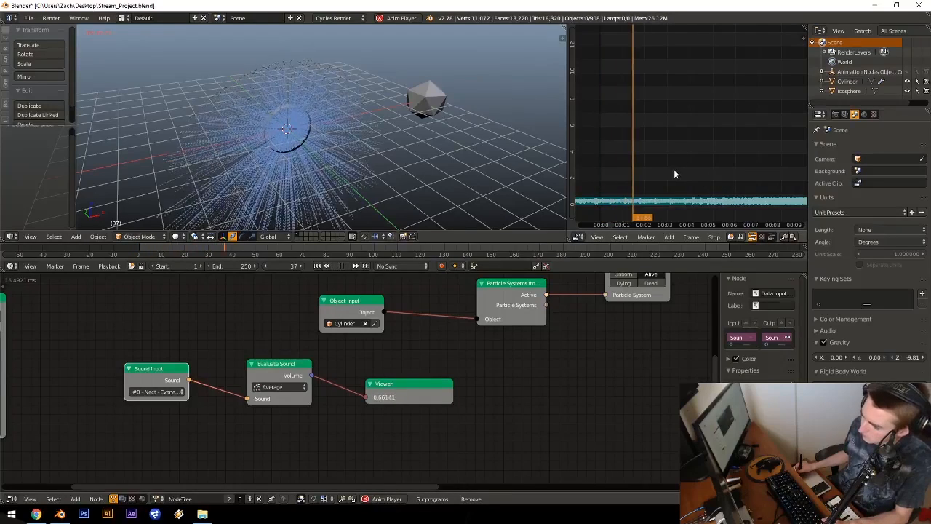
pyautogui.press('Escape')
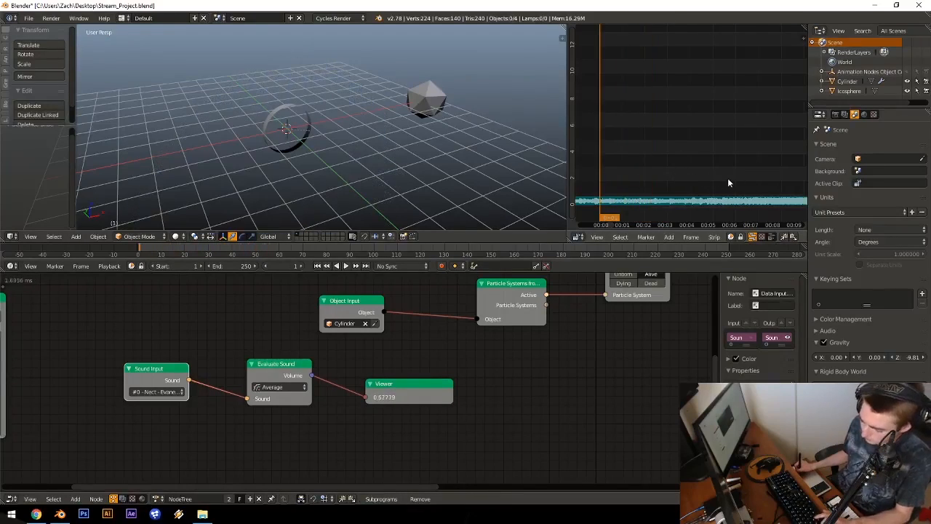
pyautogui.hotkey('alt', 'a')
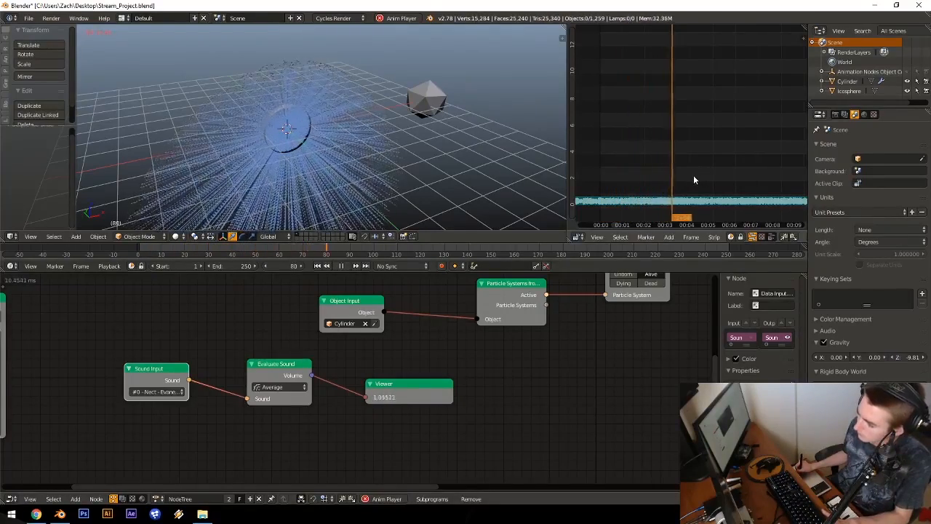
pyautogui.press('Escape')
# Step: Slide the sound strip further back in the sequencer, checking playback once, and fine-tune its starting point
pyautogui.moveTo(687, 205); pyautogui.dragTo(677, 204, button='right')
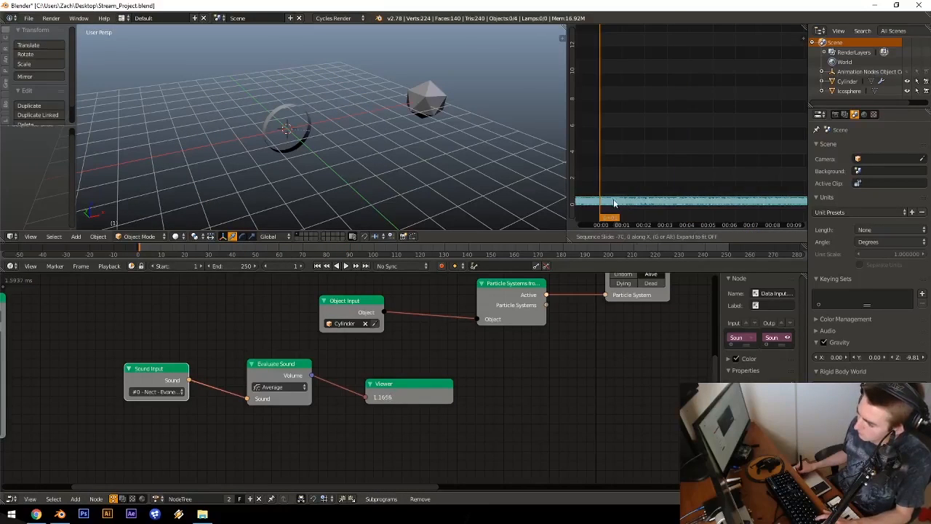
pyautogui.moveTo(604, 203); pyautogui.dragTo(605, 204, button='right')
pyautogui.hotkey('alt', 'a')
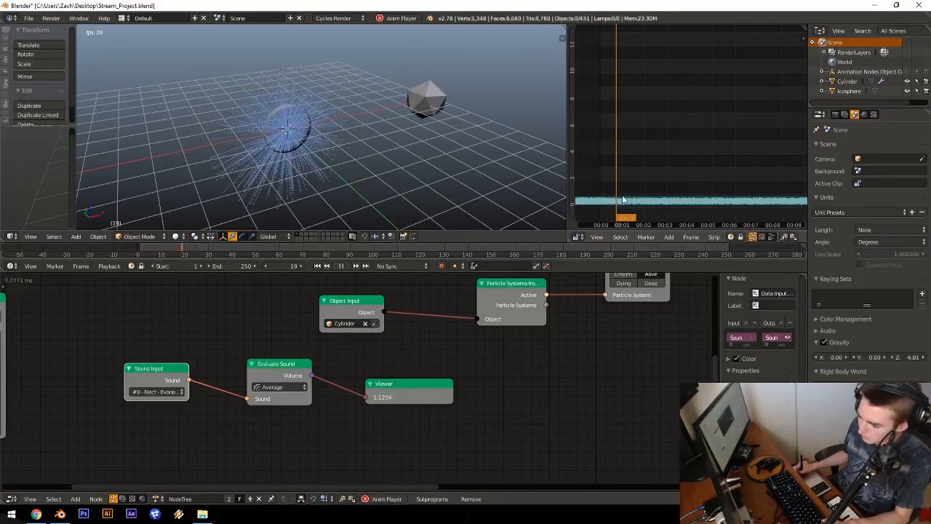
pyautogui.press('Escape')
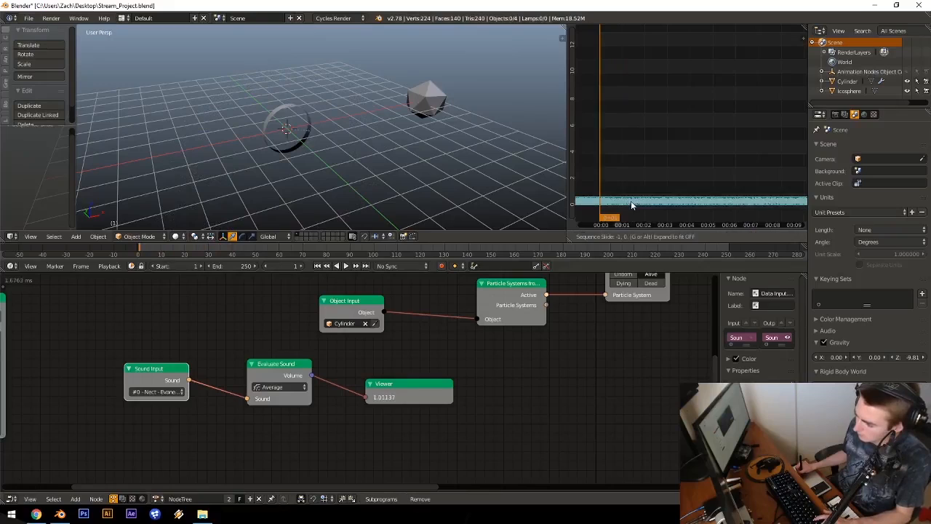
pyautogui.click(608, 206)
# Step: Play the animation once more to check the timing, and delete the Viewer node
pyautogui.hotkey('alt', 'a')
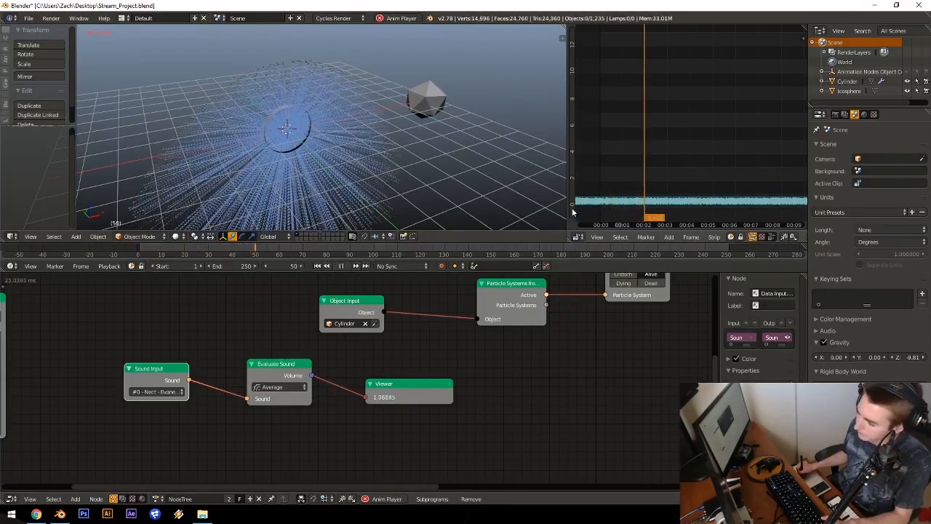
pyautogui.press('Escape')
pyautogui.click(383, 385)
pyautogui.press('x')
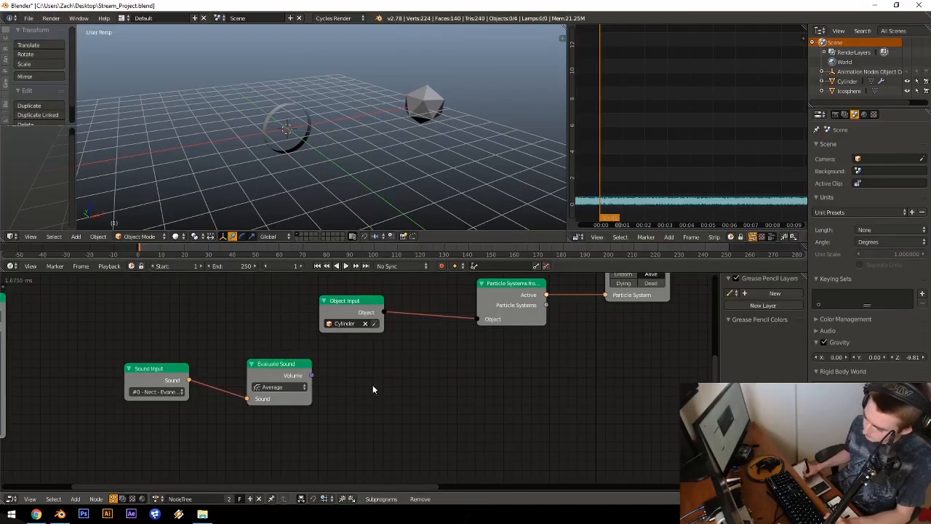
# Step: Add an Object Transforms Output node with X, Y and Z scale enabled, and link the Cylinder Object Input to its object socket
pyautogui.moveTo(488, 346); pyautogui.dragTo(409, 333, button='middle')
pyautogui.hotkey('shift', 'a')
pyautogui.moveTo(409, 337)
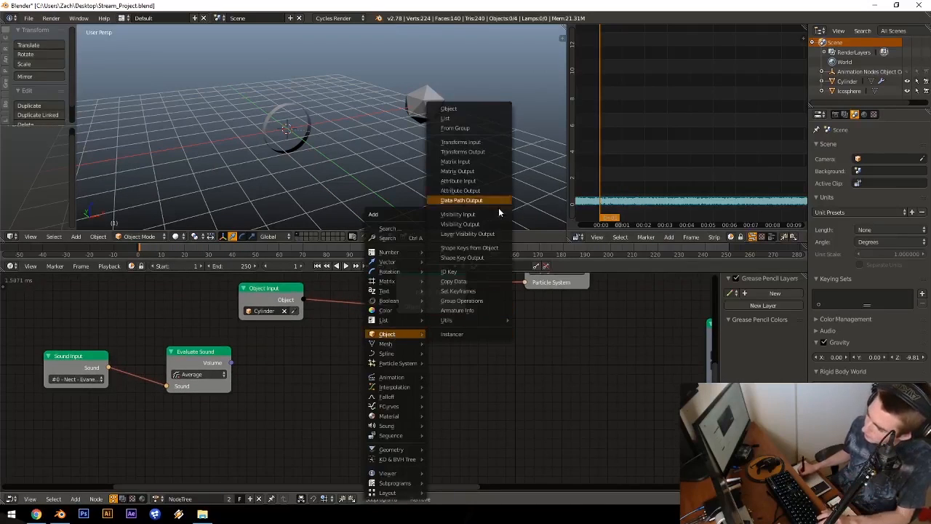
pyautogui.click(464, 151)
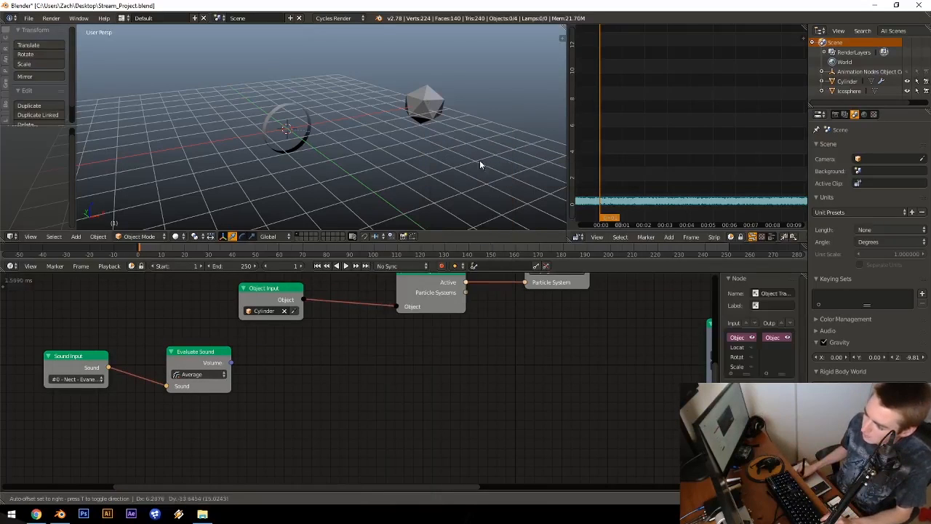
pyautogui.moveTo(293, 349); pyautogui.dragTo(394, 327, button='middle')
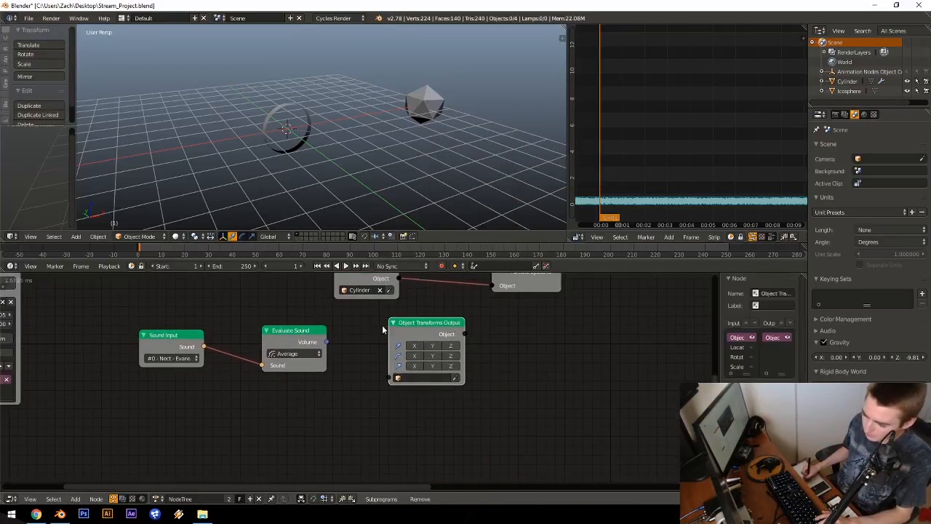
pyautogui.moveTo(394, 327); pyautogui.dragTo(455, 324)
pyautogui.moveTo(399, 279); pyautogui.dragTo(445, 343)
pyautogui.moveTo(450, 378); pyautogui.dragTo(451, 375)
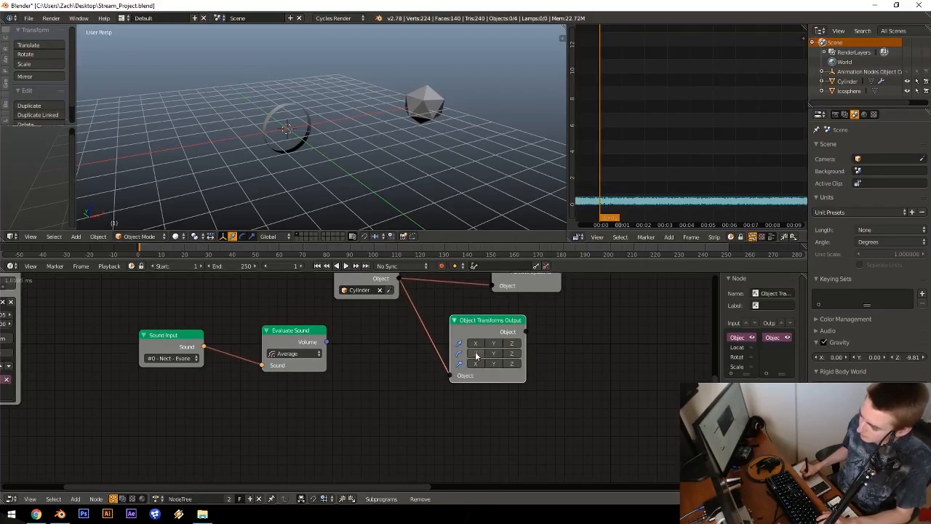
pyautogui.click(495, 365)
pyautogui.moveTo(489, 329); pyautogui.dragTo(564, 327)
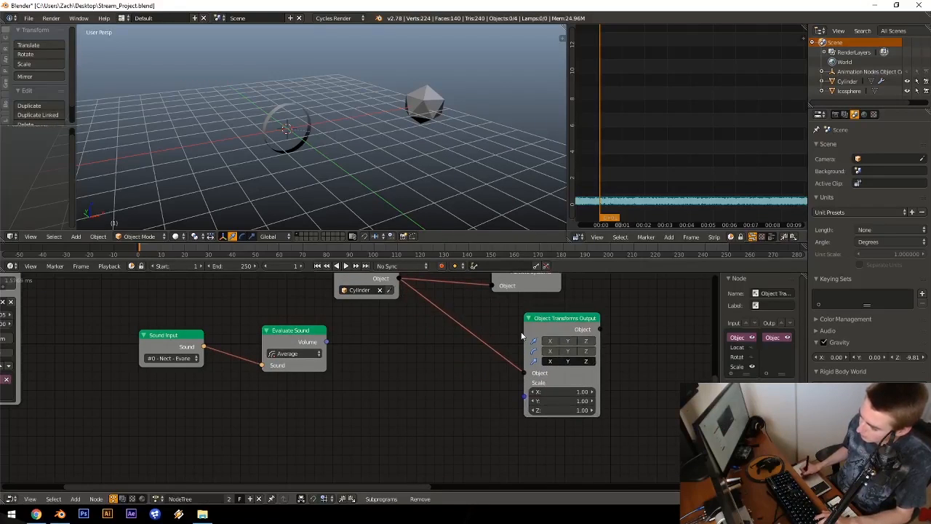
# Step: Add a Combine Vector node, link its vector to the Scale input of Object Transforms Output, and make room for more nodes
pyautogui.hotkey('ctrl', 'a')
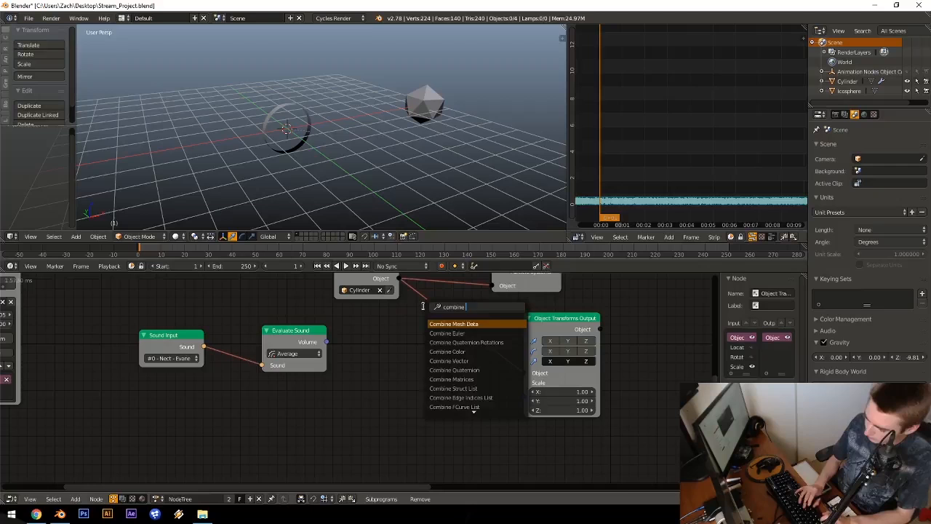
pyautogui.press('Return')
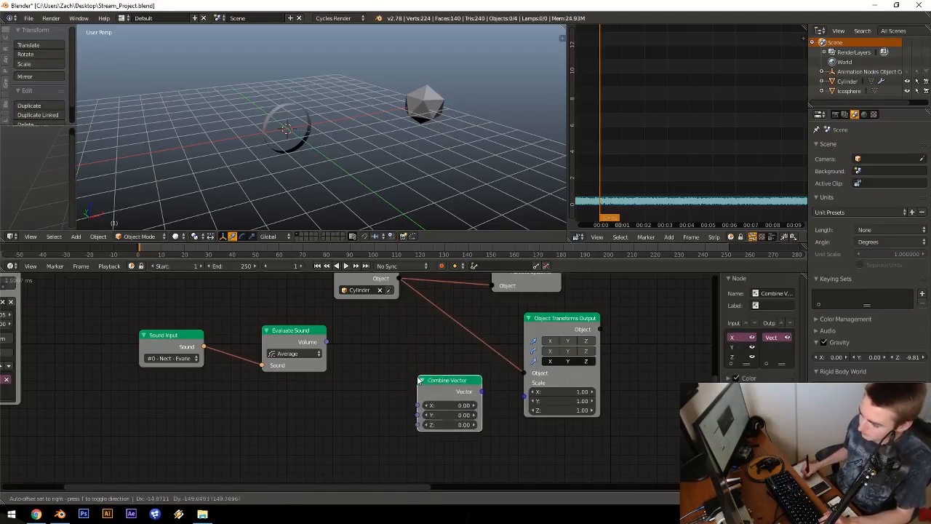
pyautogui.click(418, 381)
pyautogui.moveTo(483, 393); pyautogui.dragTo(525, 396)
pyautogui.moveTo(434, 343); pyautogui.dragTo(414, 354, button='middle')
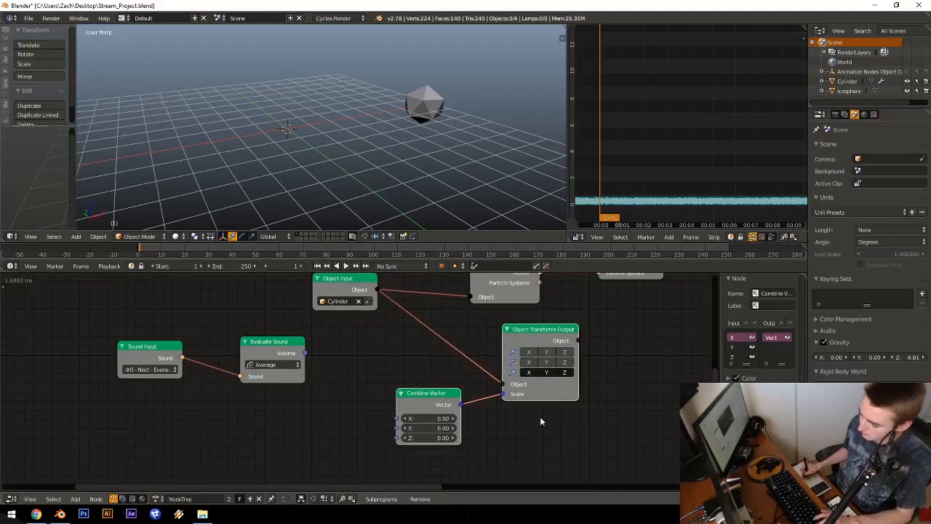
pyautogui.press('g')
pyautogui.click(581, 413)
# Step: Route the Evaluate Sound volume through a new Map Range node into the X, Y and Z inputs of Combine Vector
pyautogui.moveTo(342, 353); pyautogui.dragTo(376, 361, button='middle')
pyautogui.moveTo(340, 361); pyautogui.dragTo(353, 364)
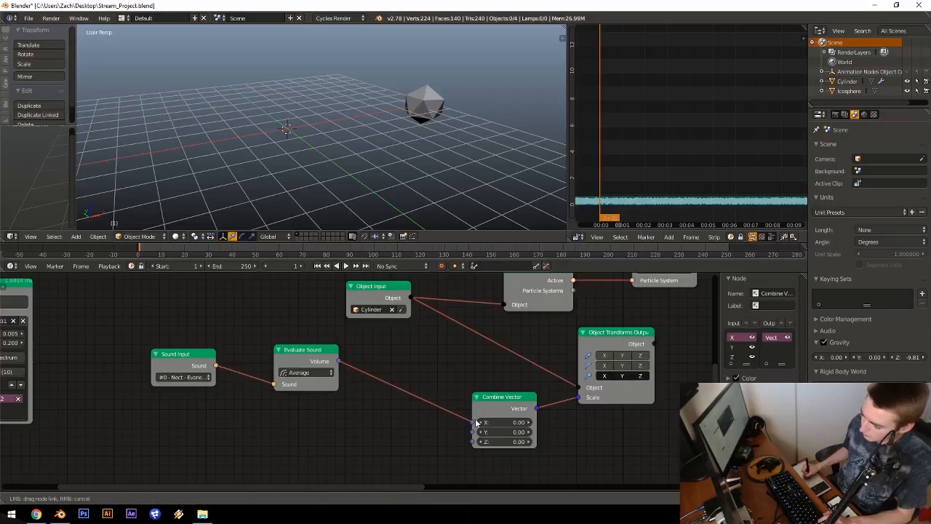
pyautogui.moveTo(476, 421); pyautogui.dragTo(475, 422)
pyautogui.hotkey('ctrl', 'a')
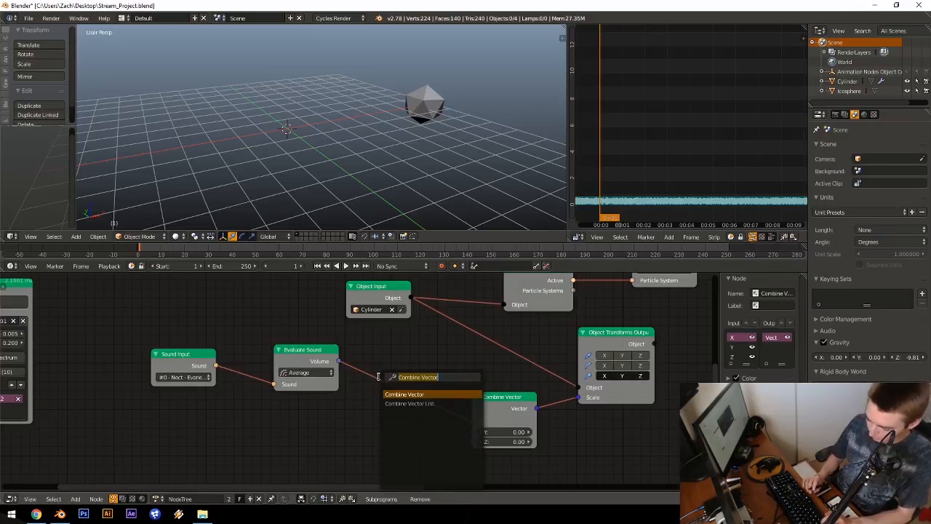
pyautogui.write('map rang')
pyautogui.press('Return')
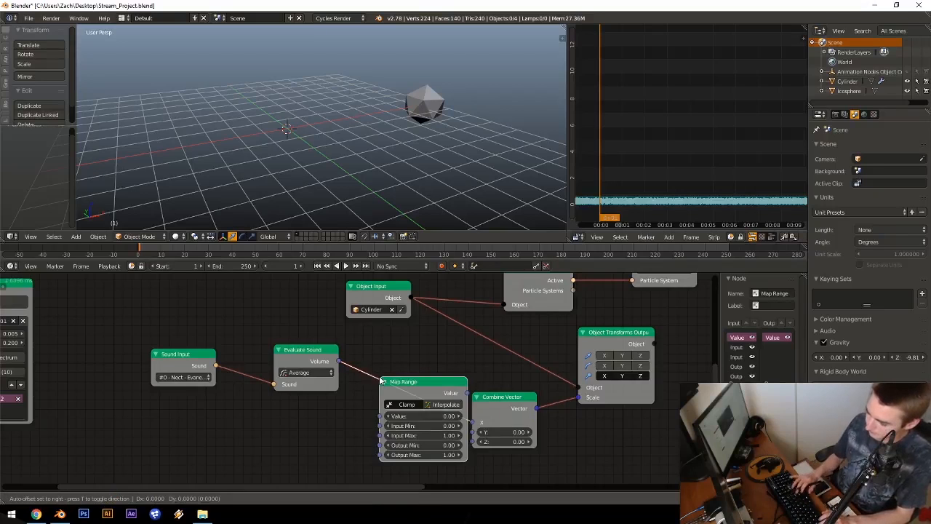
pyautogui.click(375, 377)
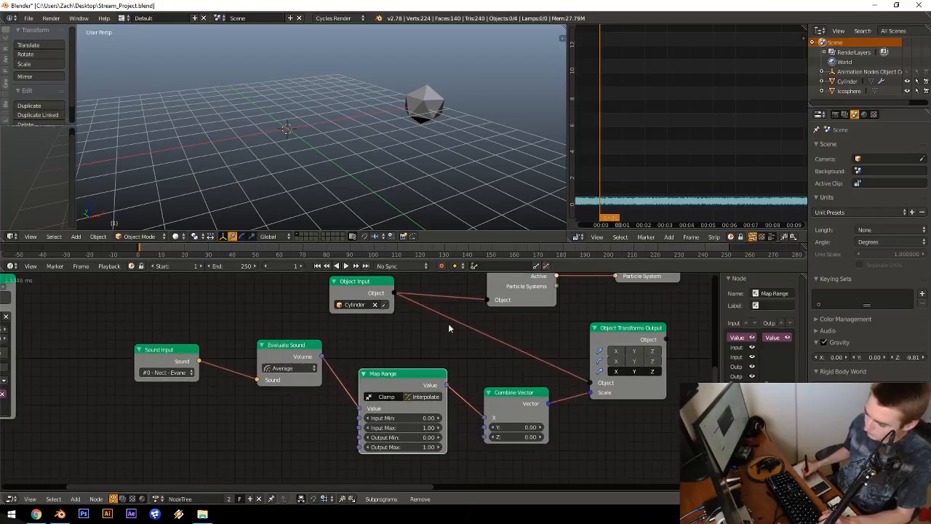
pyautogui.moveTo(446, 385); pyautogui.dragTo(485, 437)
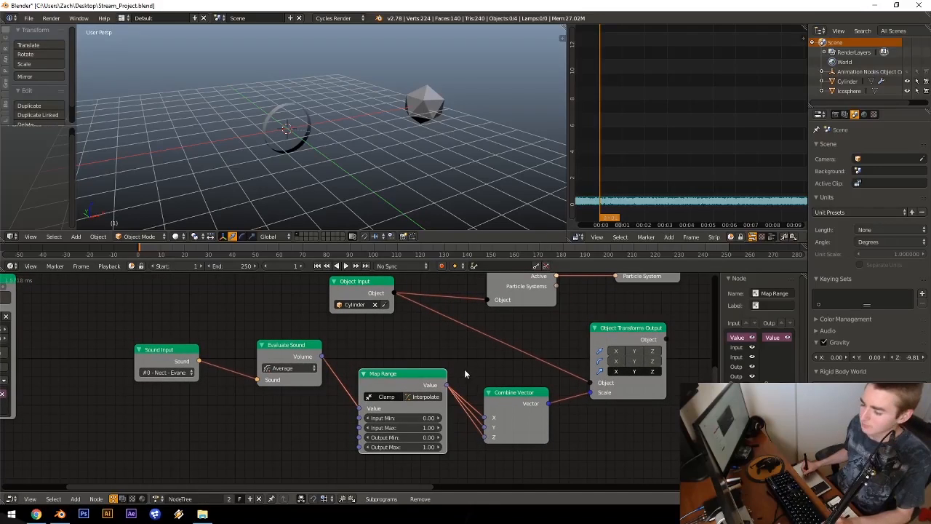
# Step: Play the animation twice in the perspective view to check how the ring's scale reacts to the sound
pyautogui.hotkey('alt', 'a')
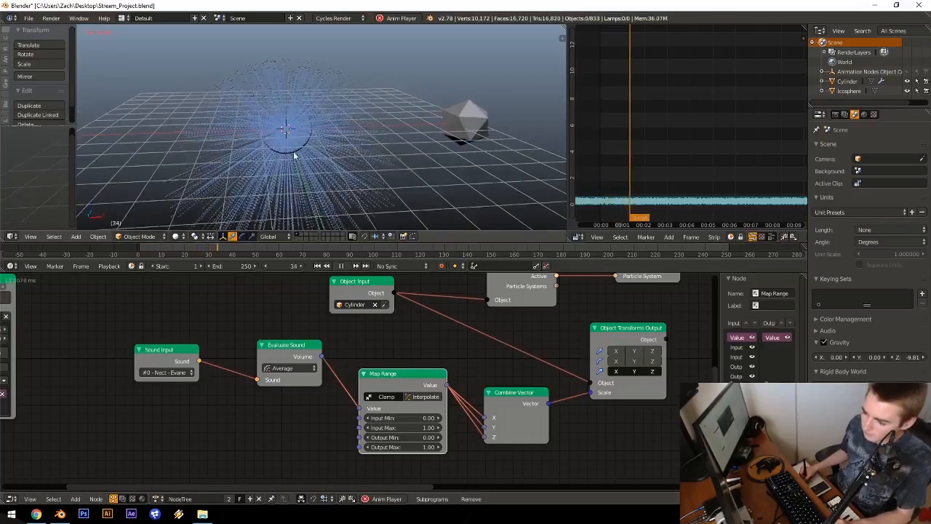
pyautogui.keyDown('ctrl'); pyautogui.moveTo(293, 152); pyautogui.dragTo(371, 145, button='middle'); pyautogui.keyUp('ctrl')
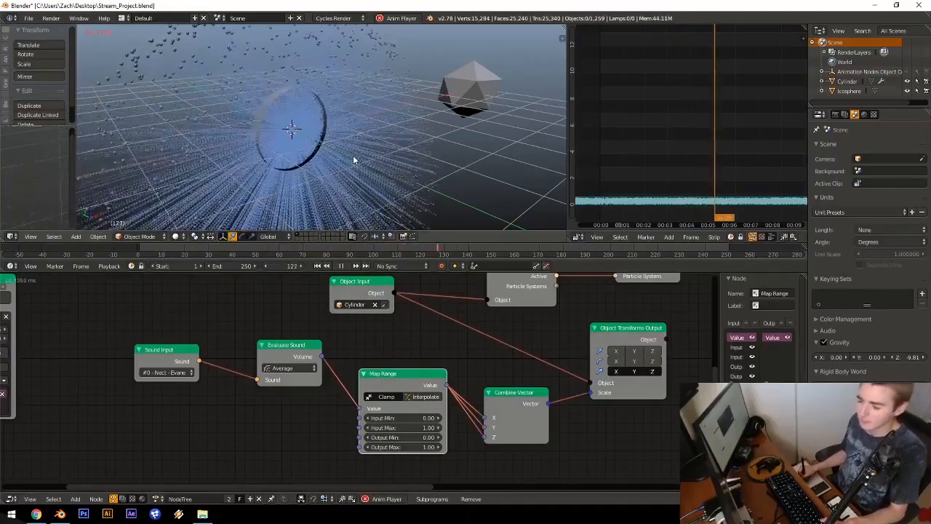
pyautogui.press('Escape')
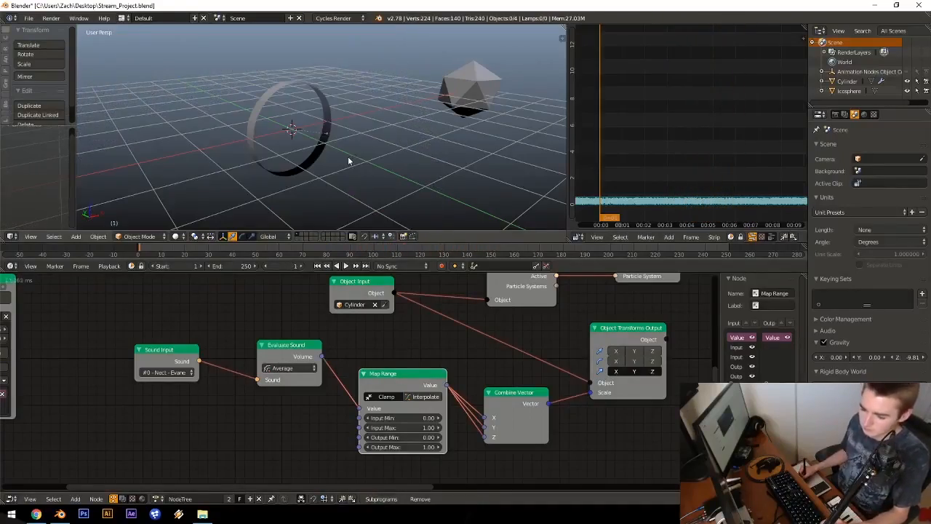
pyautogui.hotkey('alt', 'a')
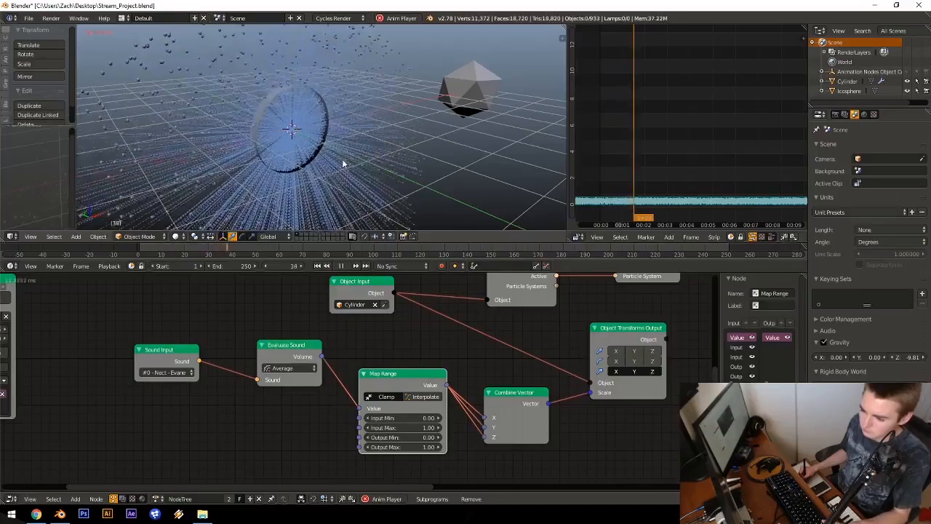
pyautogui.press('Escape')
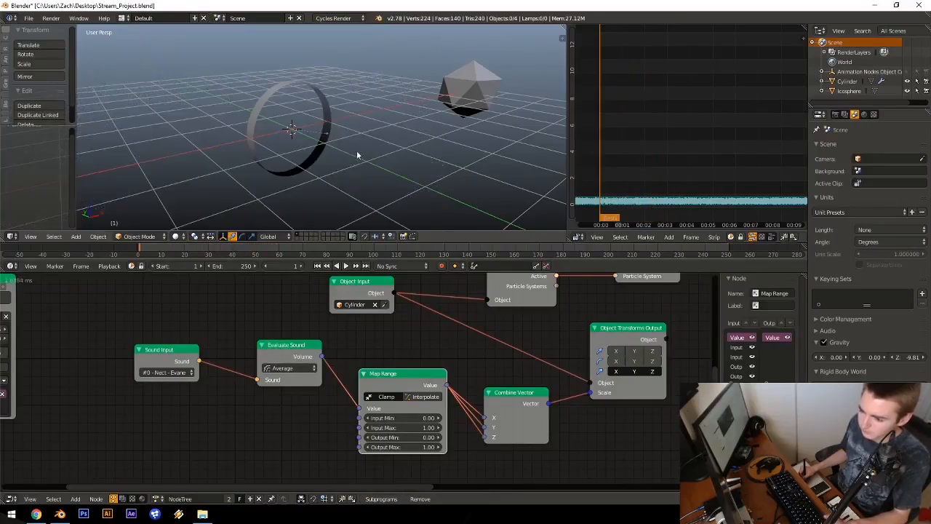
# Step: Play the animation from the front view to check the ring's scaling and particle emission
pyautogui.moveTo(357, 155); pyautogui.dragTo(339, 146, button='middle')
pyautogui.press('KP_1')
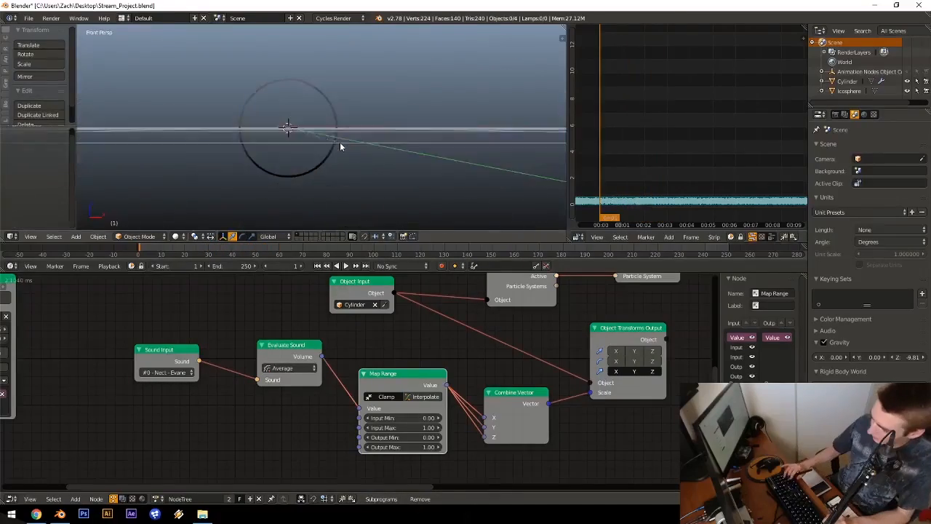
pyautogui.hotkey('alt', 'a')
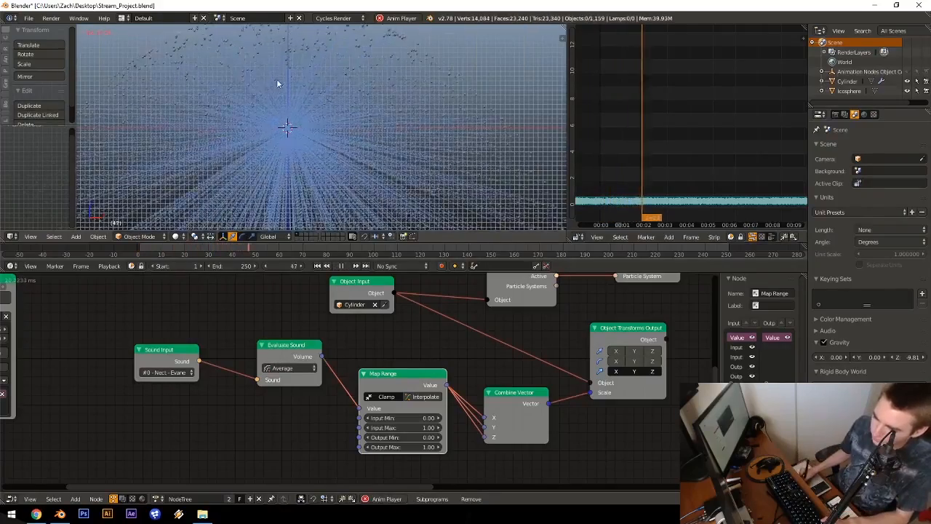
pyautogui.press('Escape')
pyautogui.moveTo(248, 122); pyautogui.dragTo(319, 133, button='middle')
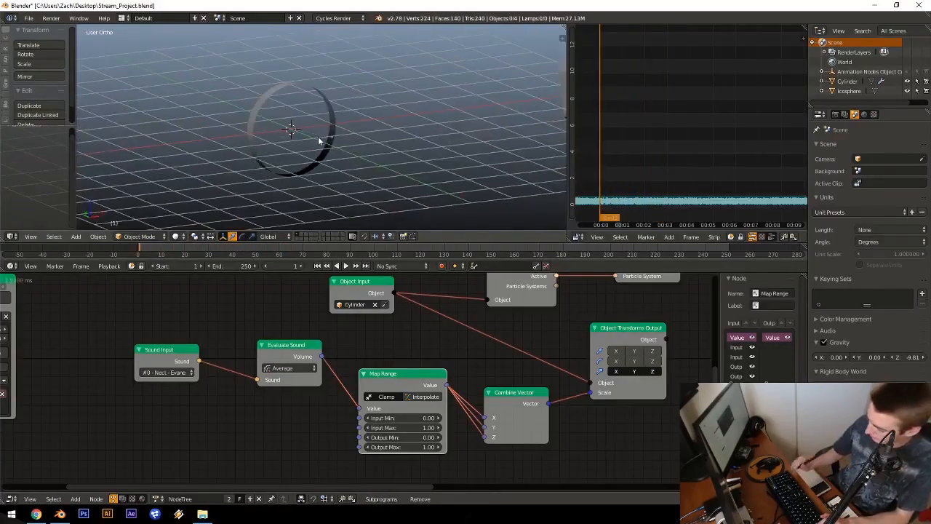
# Step: Disconnect the Icosphere Object Input from the Object Instancer node so the particles are no longer instanced
pyautogui.scroll(-2, 318, 136)
pyautogui.moveTo(528, 395); pyautogui.dragTo(359, 480, button='middle')
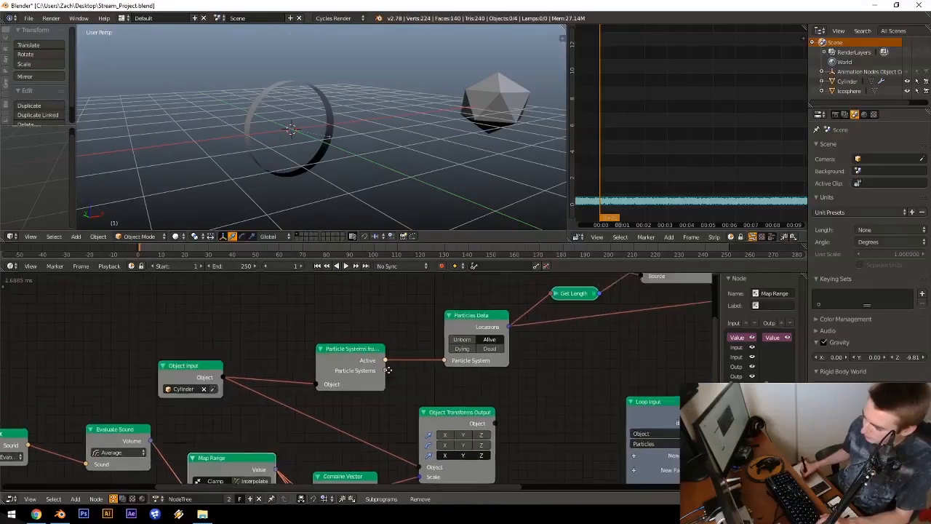
pyautogui.moveTo(617, 276); pyautogui.dragTo(477, 376, button='middle')
pyautogui.moveTo(499, 379); pyautogui.dragTo(450, 405)
pyautogui.moveTo(456, 364); pyautogui.dragTo(450, 334, button='middle')
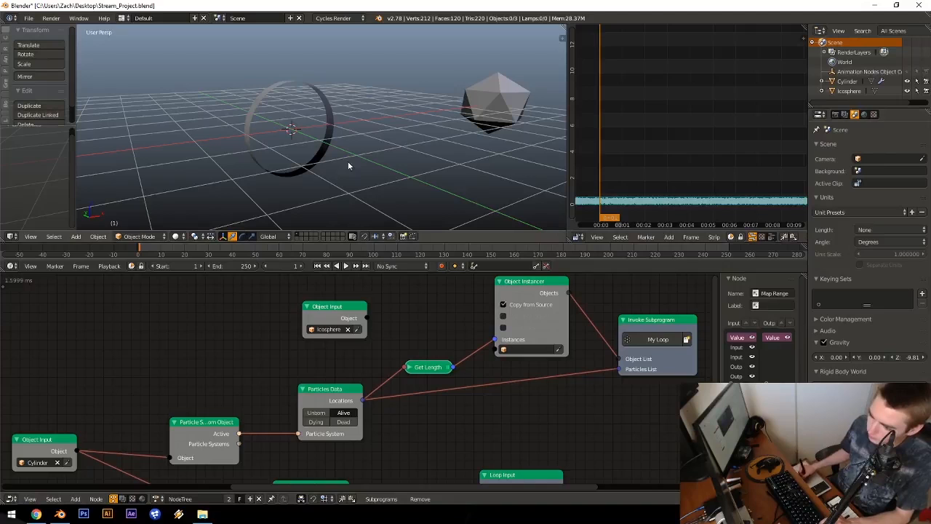
# Step: Select the Cylinder ring and play the animation briefly to check it without the icosphere instances
pyautogui.rightClick(326, 95)
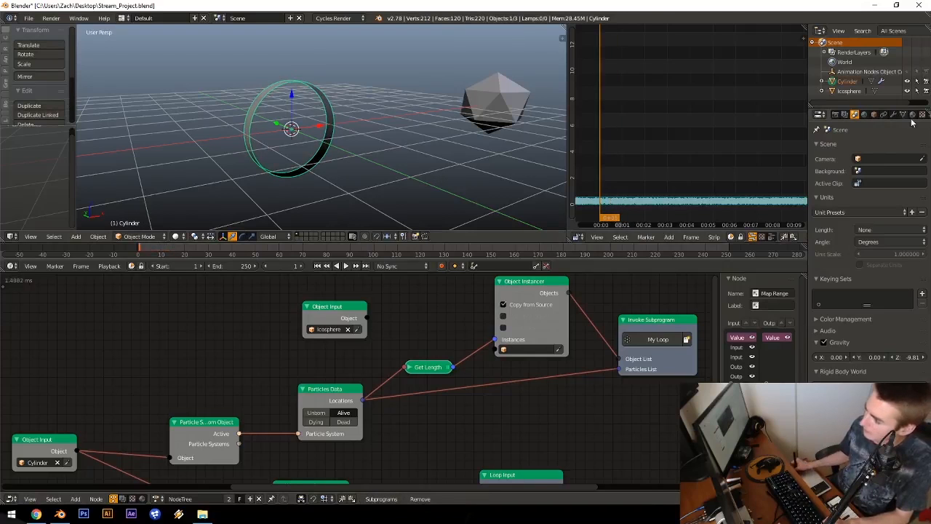
pyautogui.moveTo(586, 358); pyautogui.dragTo(477, 341, button='middle')
pyautogui.moveTo(532, 389)
pyautogui.mouseDown(button='middle')
pyautogui.moveTo(507, 337)
pyautogui.moveTo(493, 342)
pyautogui.mouseUp(button='middle')
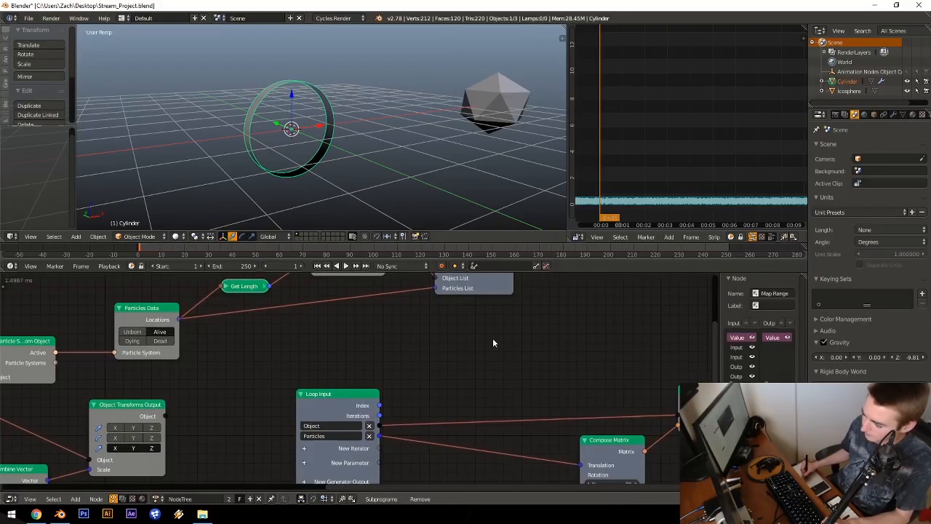
pyautogui.moveTo(486, 405); pyautogui.dragTo(483, 351, button='middle')
pyautogui.moveTo(336, 150); pyautogui.dragTo(332, 177, button='middle')
pyautogui.hotkey('alt', 'a')
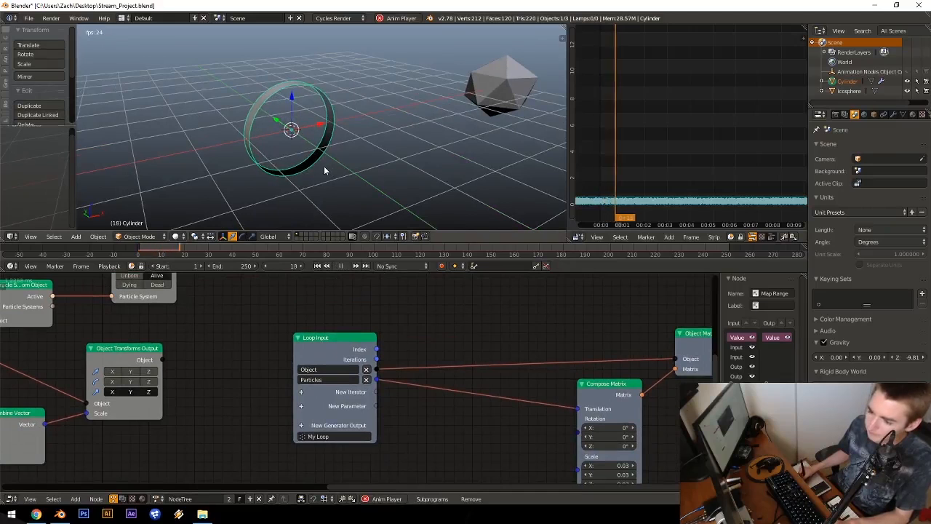
pyautogui.press('Escape')
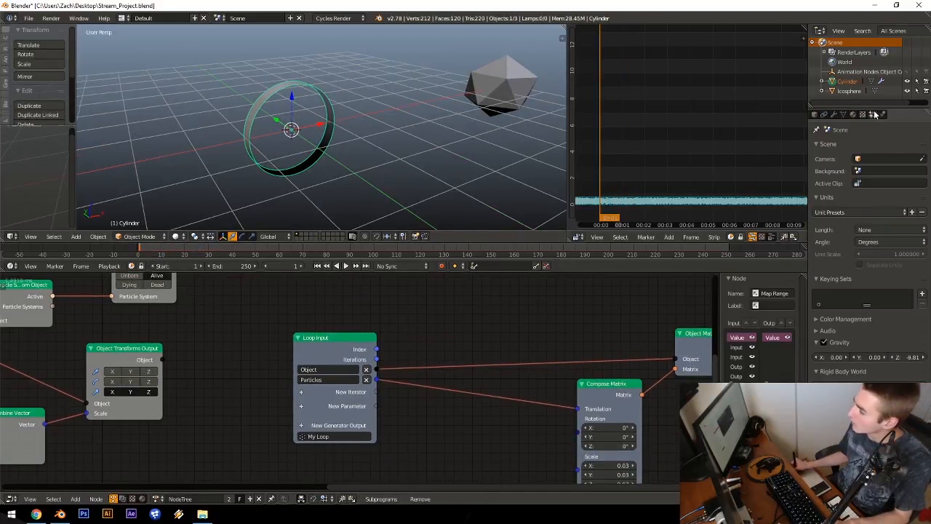
# Step: Set the render type of the Cylinder's particle system to Halo
pyautogui.click(873, 115)
pyautogui.scroll(-3, 760, 352)
pyautogui.scroll(-6, 857, 363)
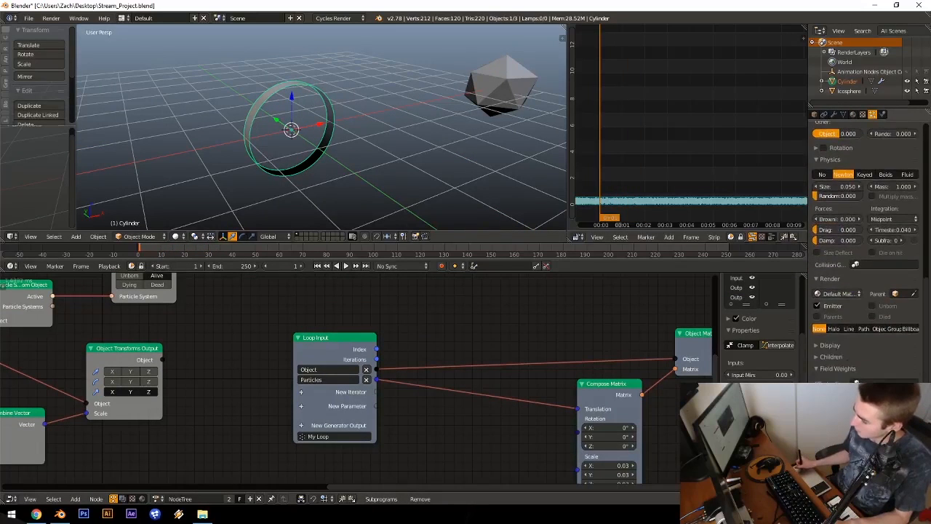
pyautogui.scroll(-2, 844, 307)
pyautogui.click(835, 301)
# Step: Play the animation twice from different angles to check the halo particles emitted by the pulsing ring
pyautogui.hotkey('alt', 'a')
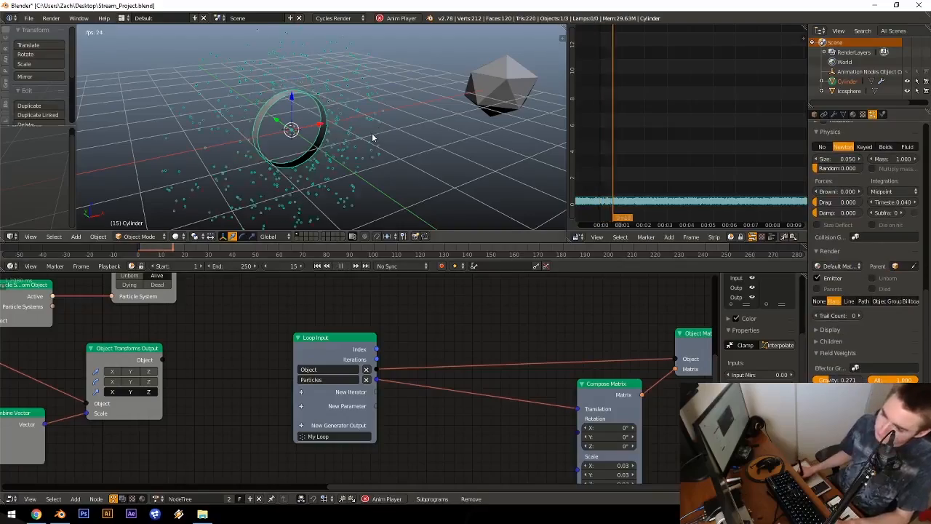
pyautogui.moveTo(370, 131); pyautogui.dragTo(342, 118, button='middle')
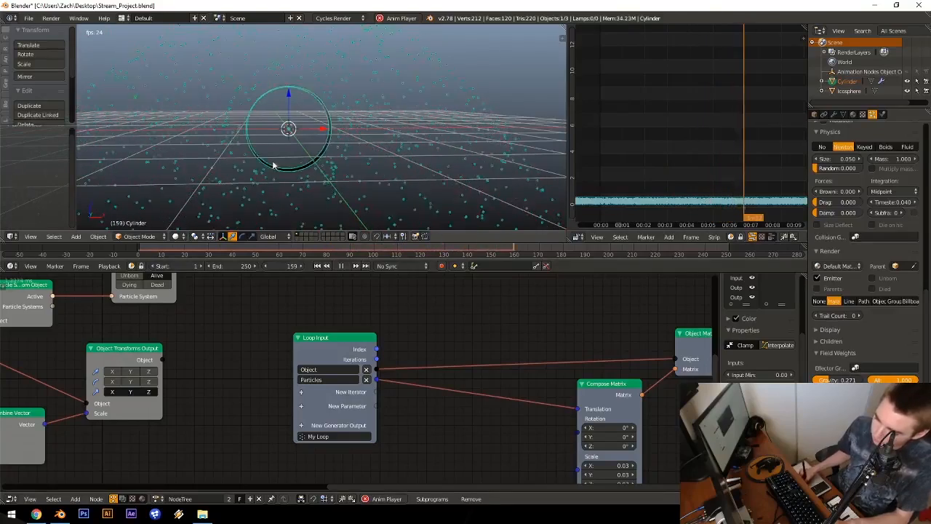
pyautogui.press('Escape')
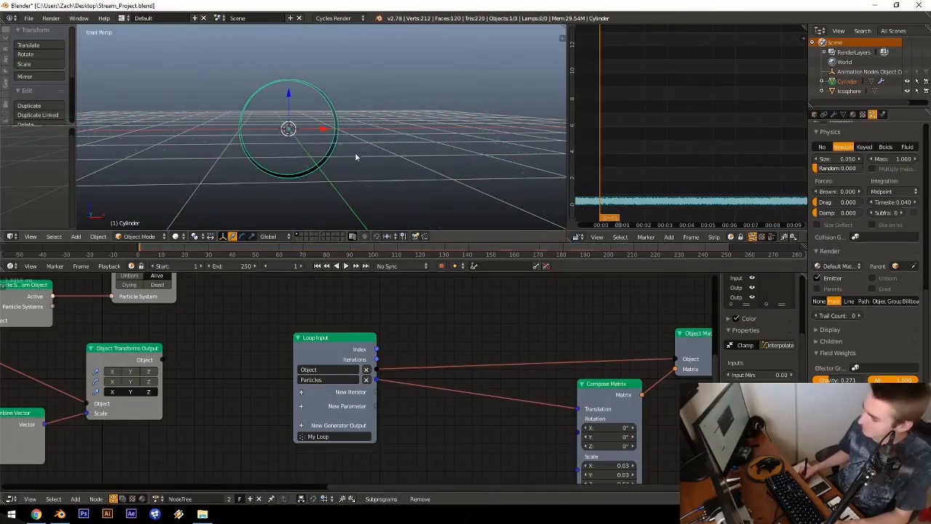
pyautogui.moveTo(355, 157); pyautogui.dragTo(290, 177, button='middle')
pyautogui.hotkey('alt', 'a')
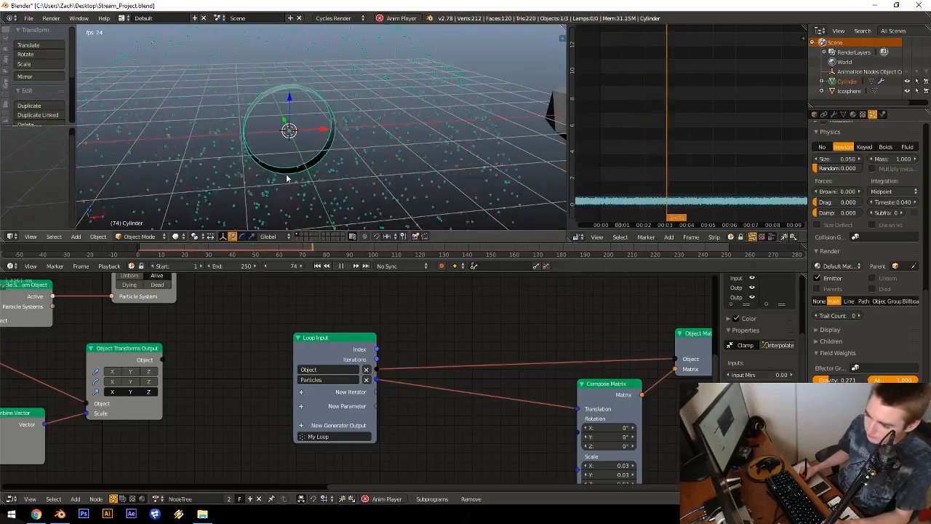
pyautogui.press('Escape')
# Step: Check the X-Particles Sound Modifier reference video in the browser, and replay the ring animation in Blender for comparison
pyautogui.hotkey('alt', 'Tab')
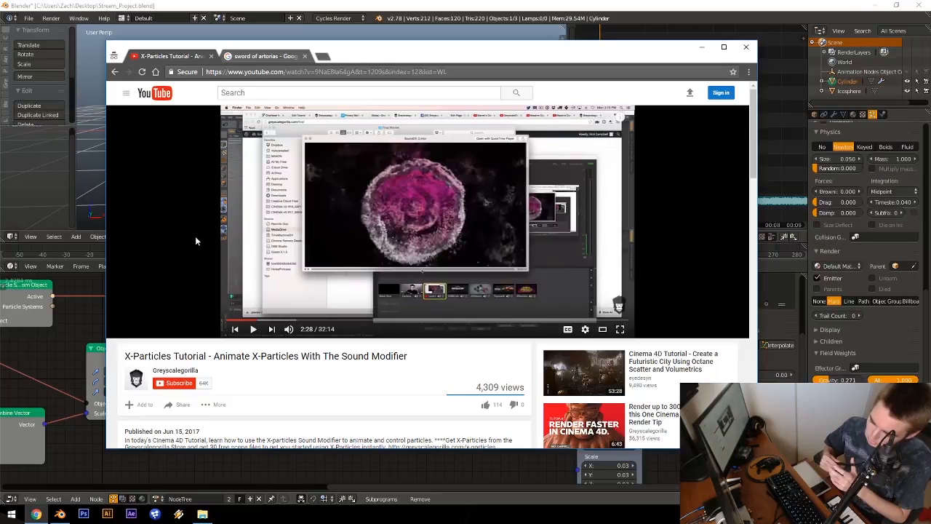
pyautogui.click(304, 4)
pyautogui.hotkey('alt', 'a')
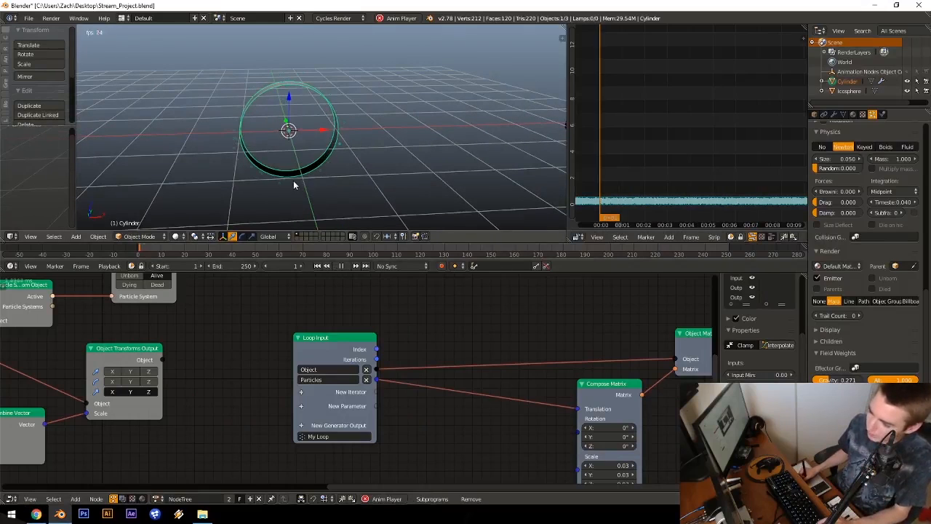
pyautogui.hotkey('alt', 'a')
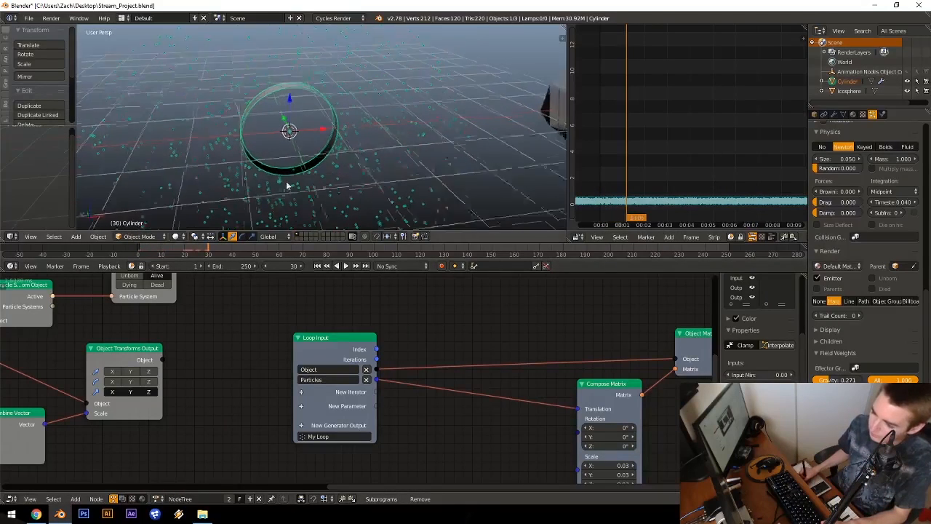
# Step: Review the Cylinder's particle emission settings and replay the animation briefly to check the emitting ring
pyautogui.scroll(8, 818, 218)
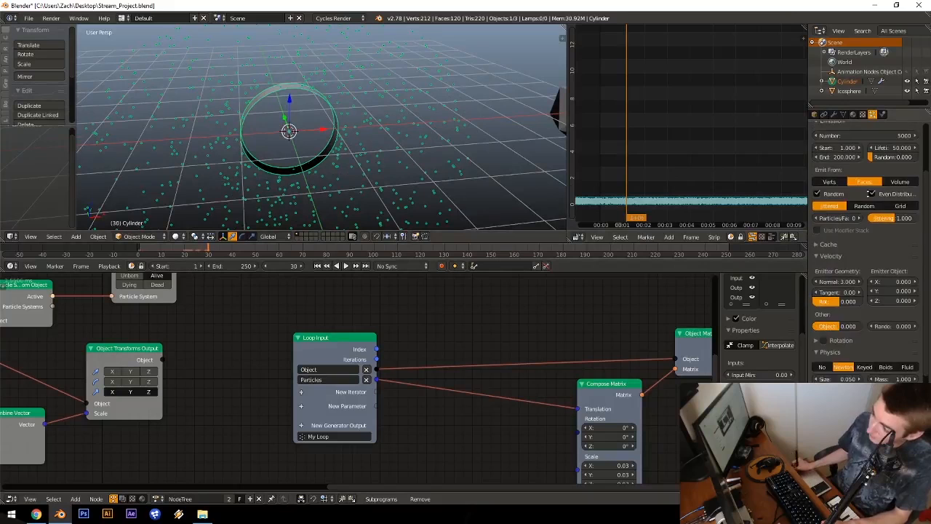
pyautogui.scroll(4, 856, 231)
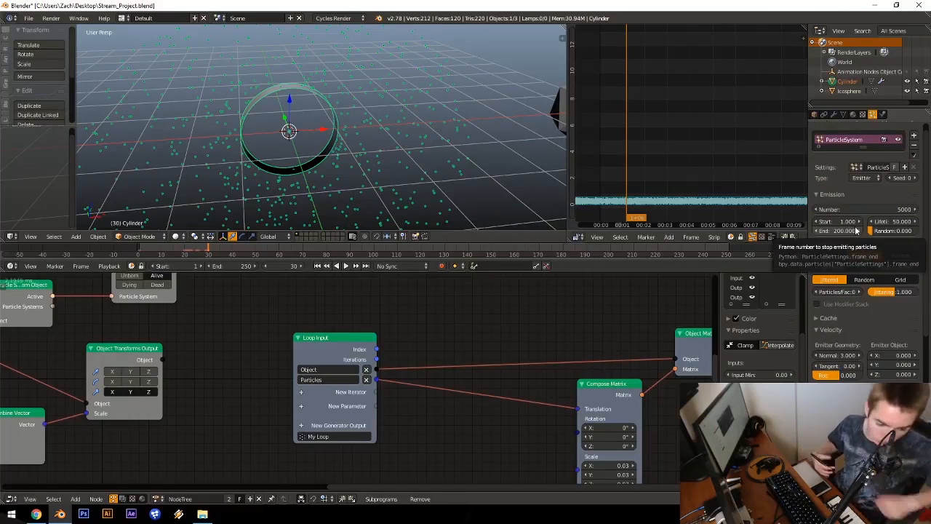
pyautogui.moveTo(533, 356); pyautogui.dragTo(390, 330, button='middle')
pyautogui.hotkey('alt', 'a')
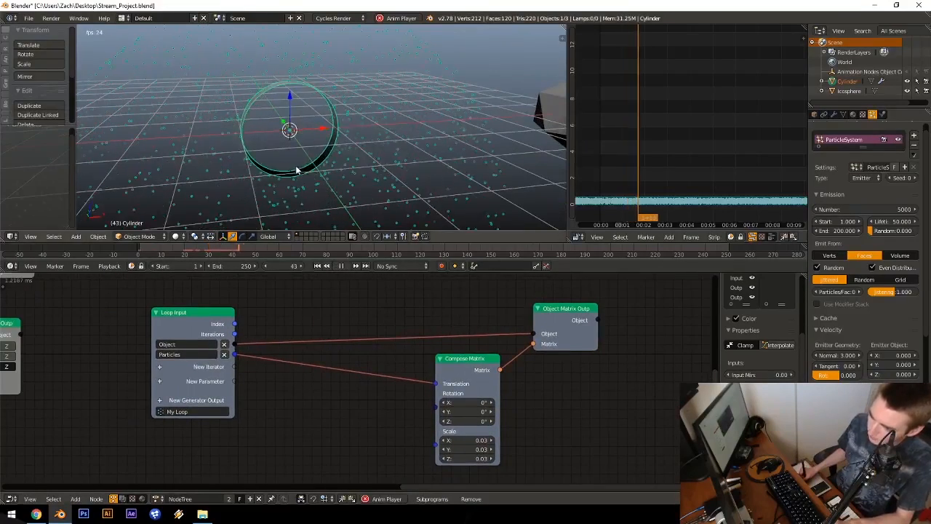
pyautogui.press('Escape')
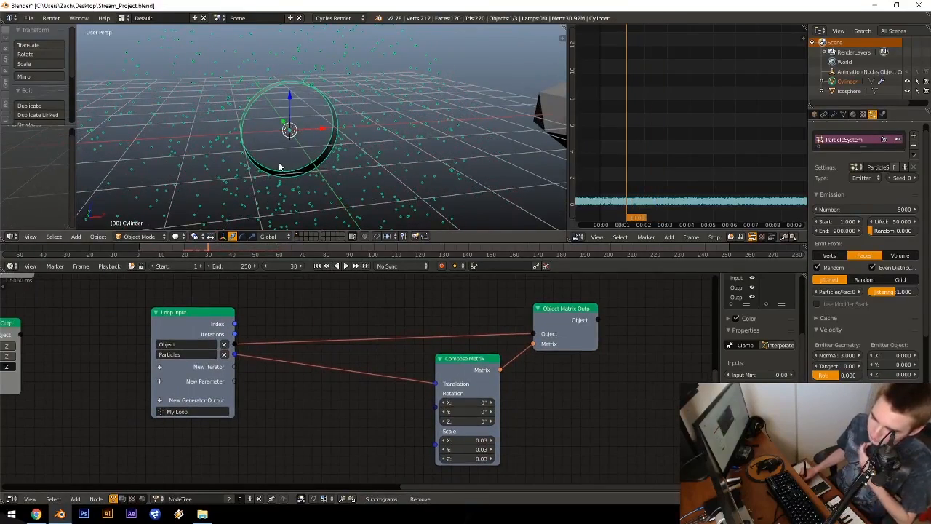
pyautogui.moveTo(279, 166); pyautogui.dragTo(278, 175, button='middle')
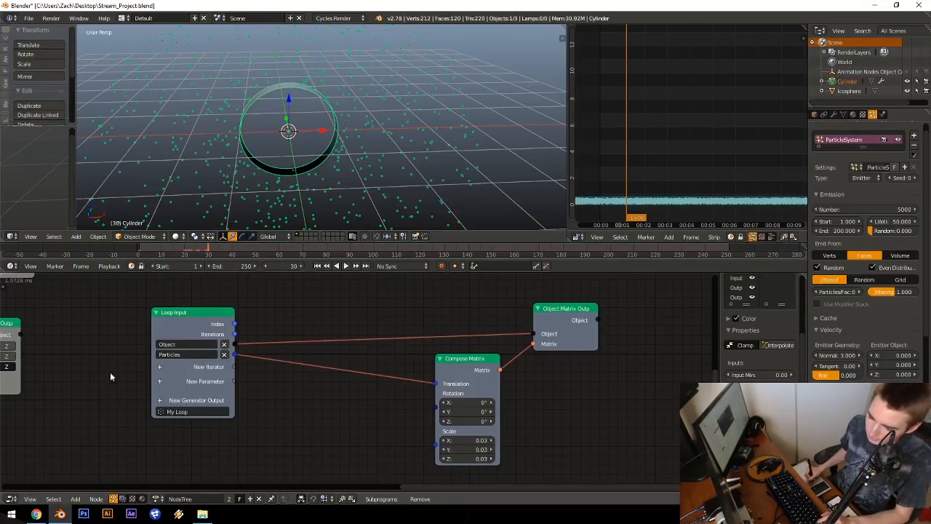
# Step: Split the node editor horizontally and turn the new lower area into a Python Console
pyautogui.moveTo(11, 500); pyautogui.dragTo(28, 444)
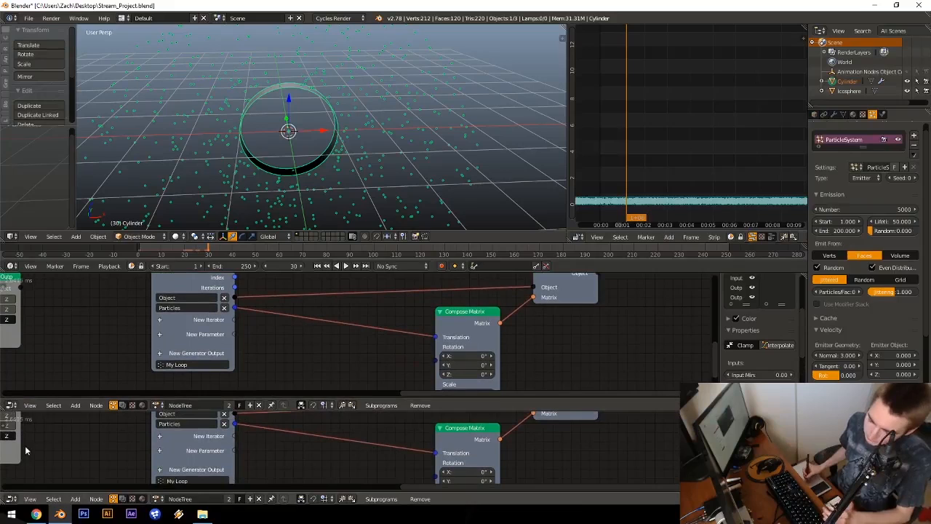
pyautogui.click(12, 499)
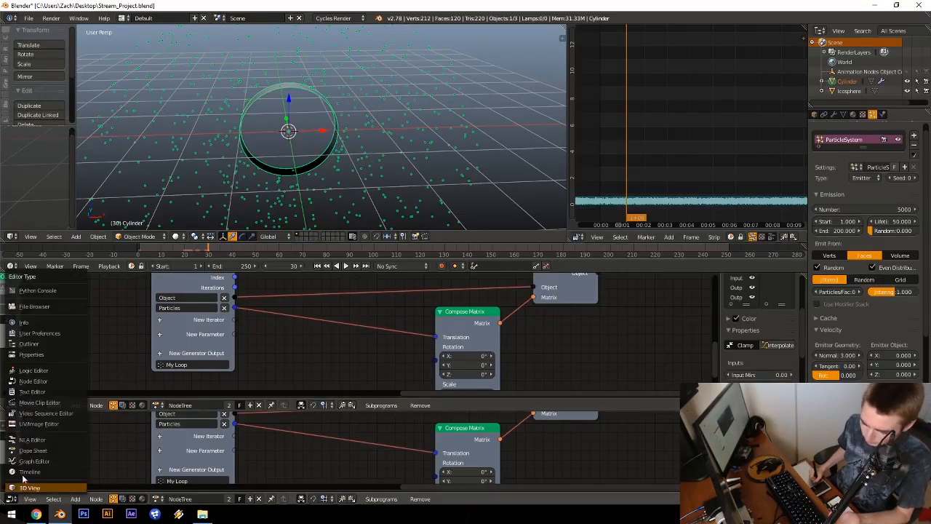
pyautogui.click(58, 291)
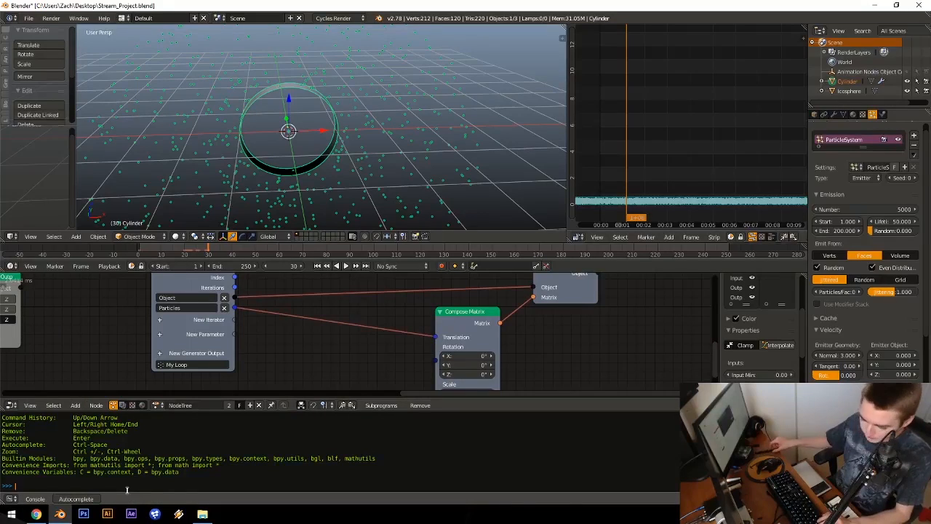
# Step: List the autocomplete options for bpy.context in the Python Console and look through the available members
pyautogui.write('bpy.co')
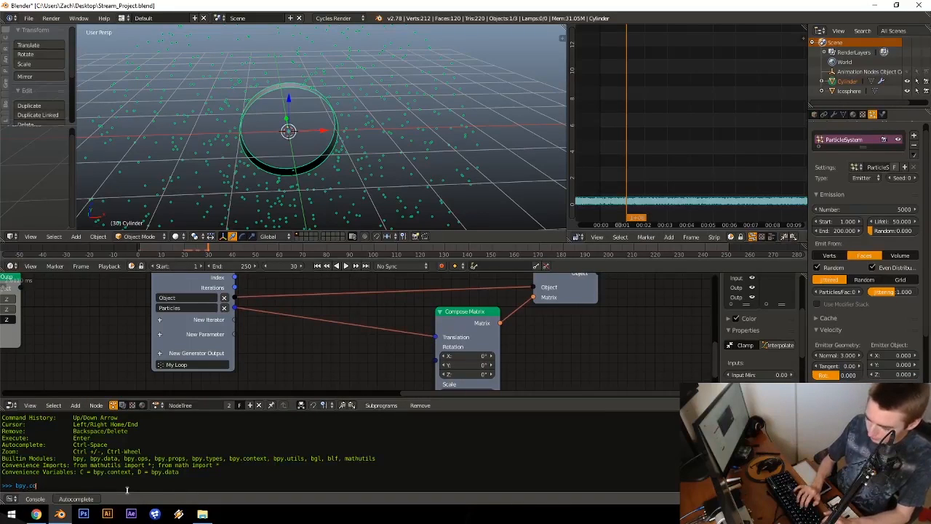
pyautogui.write('ntext.')
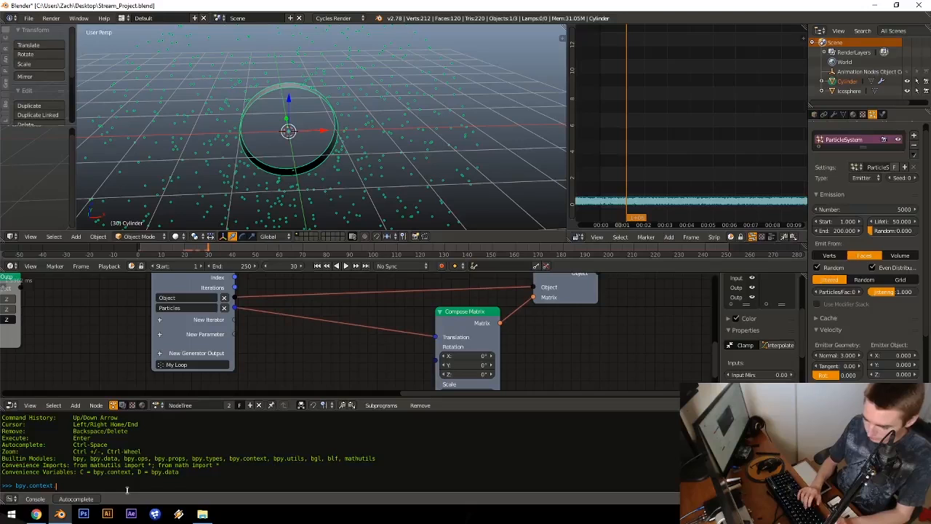
pyautogui.hotkey('ctrl', 'space')
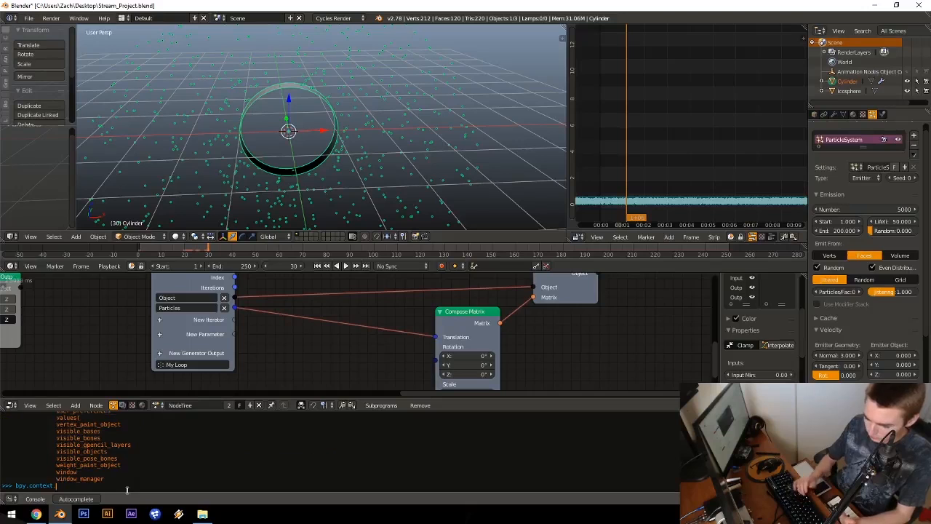
pyautogui.scroll(10, 130, 471)
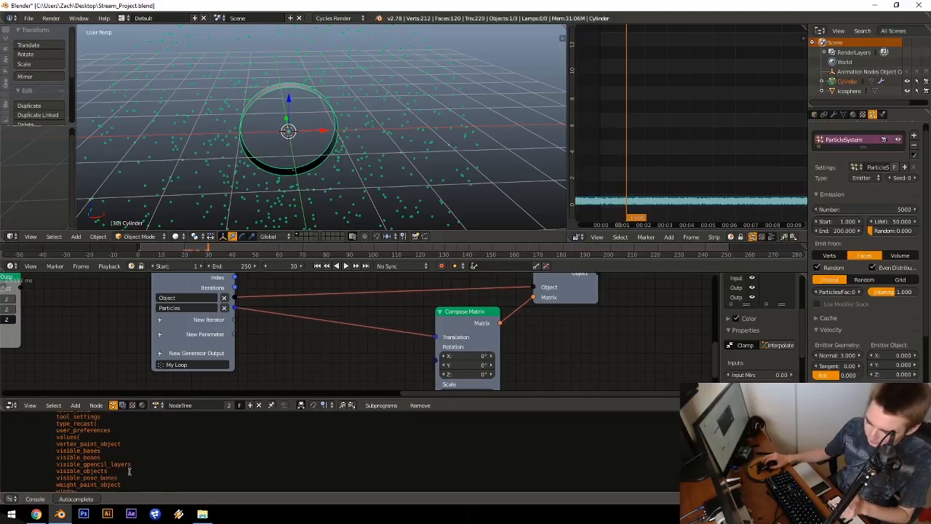
pyautogui.scroll(3, 129, 471)
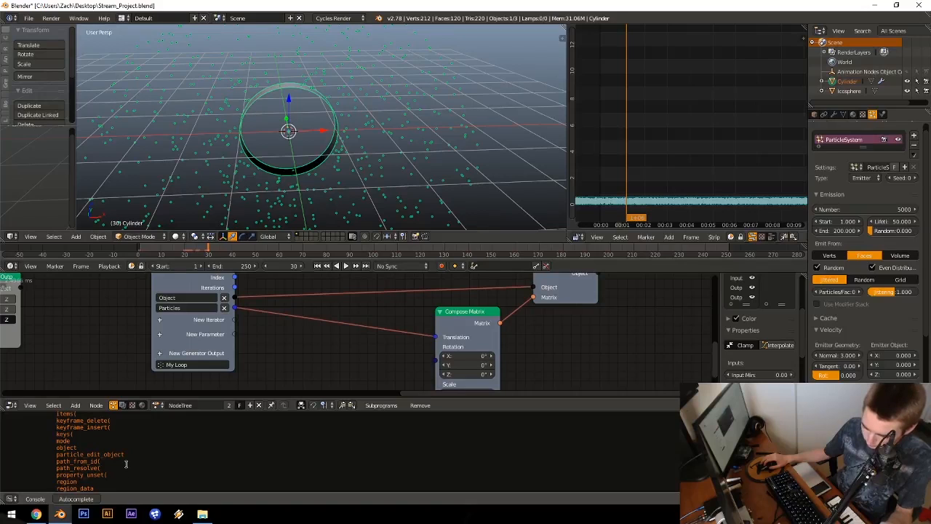
pyautogui.scroll(-3, 126, 464)
pyautogui.scroll(-20, 125, 464)
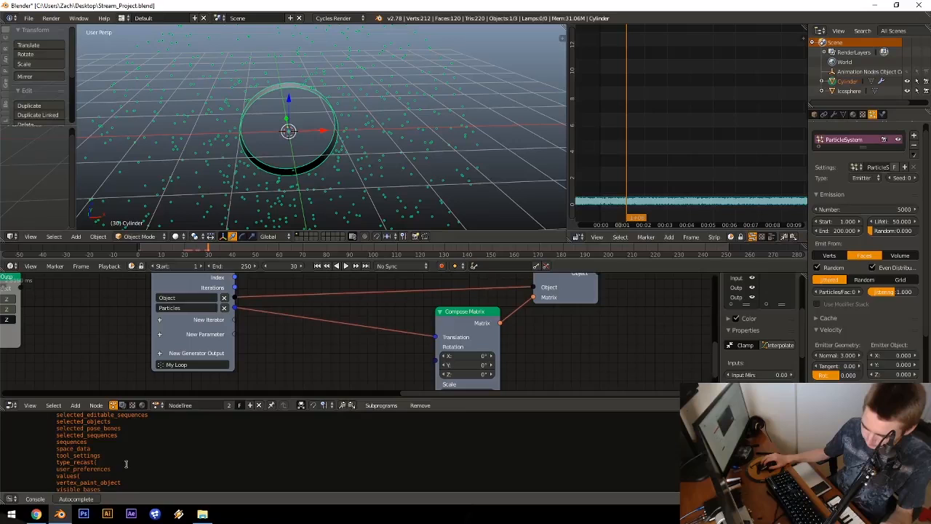
pyautogui.scroll(11, 125, 464)
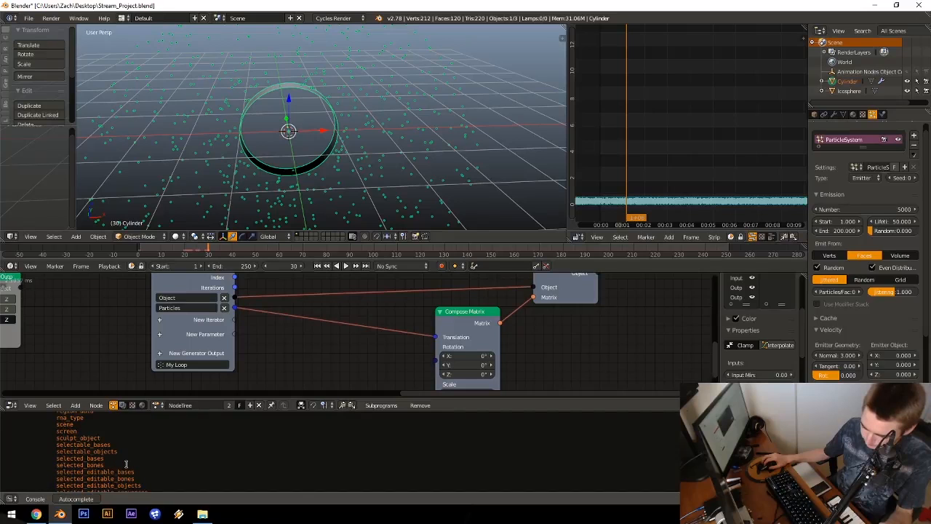
pyautogui.scroll(18, 126, 463)
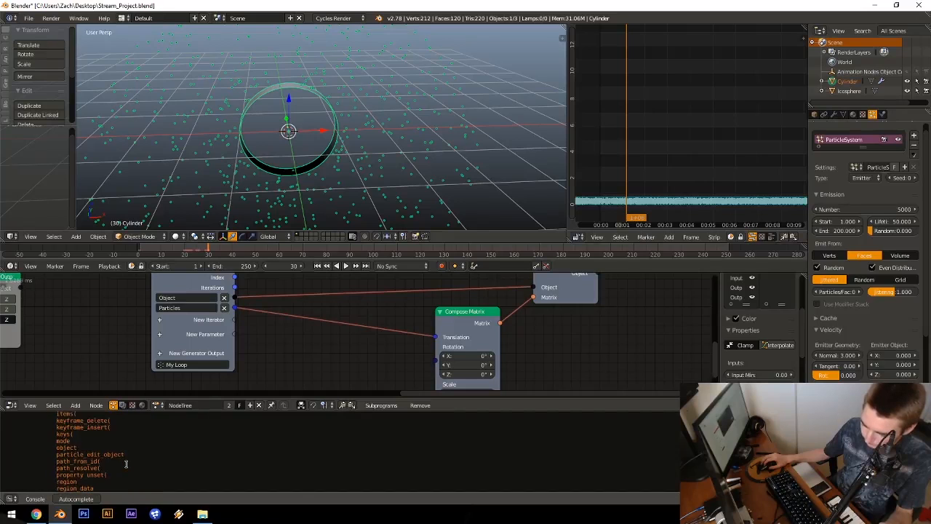
pyautogui.scroll(20, 125, 464)
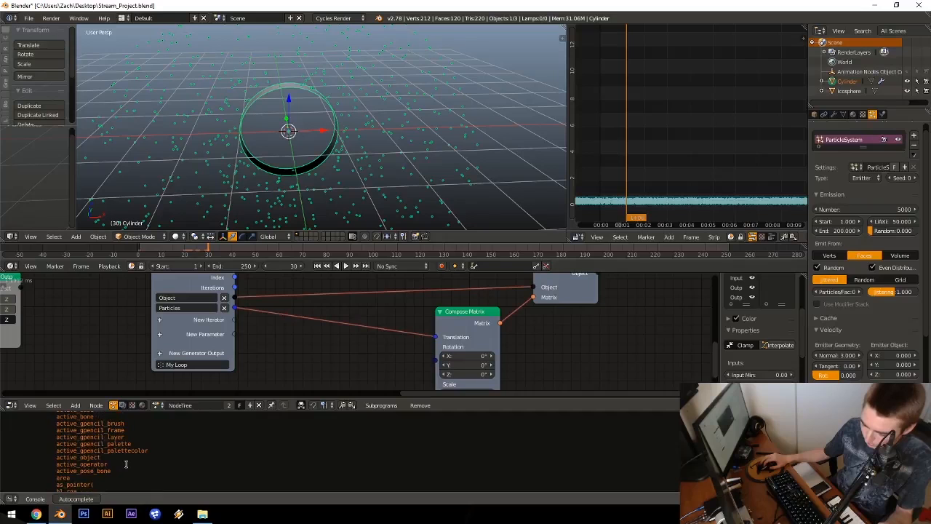
# Step: Switch to File Explorer and open the Particle_Fuckabout Blender file from the Desktop folder
pyautogui.click(202, 513)
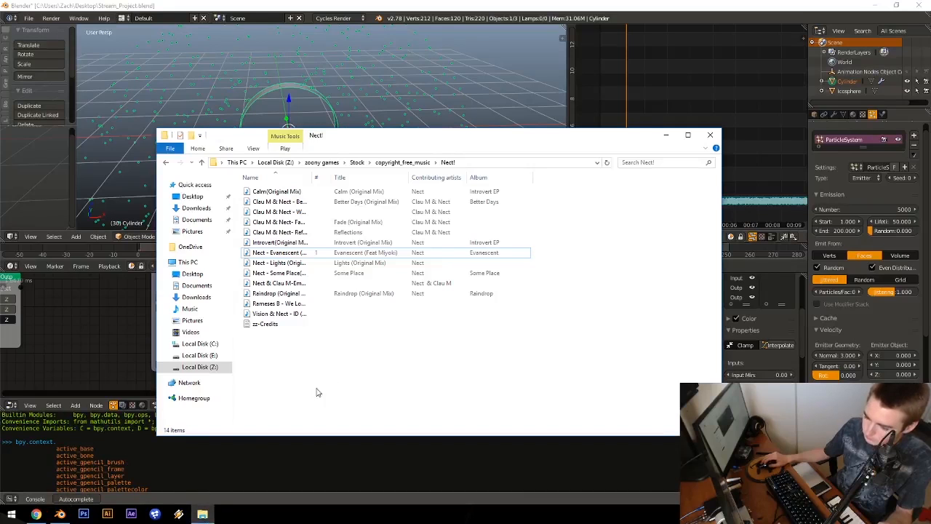
pyautogui.click(192, 196)
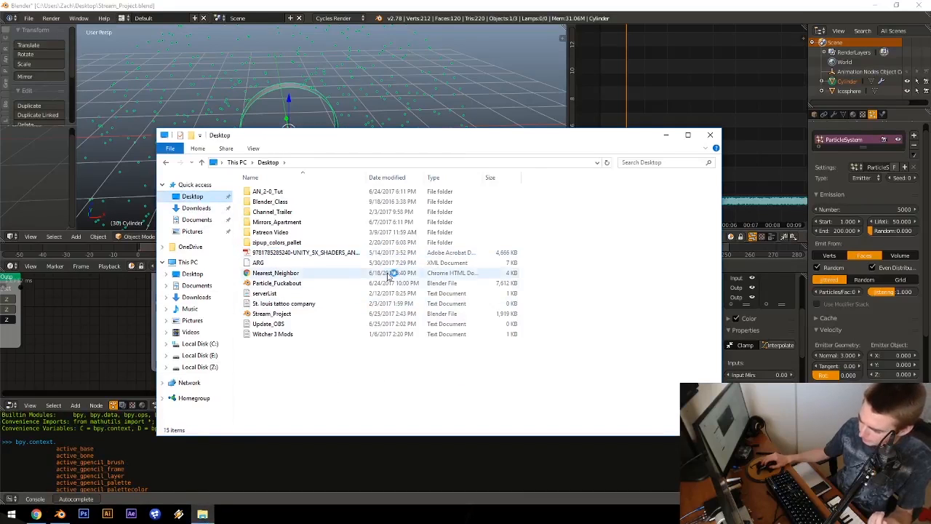
pyautogui.doubleClick(342, 288)
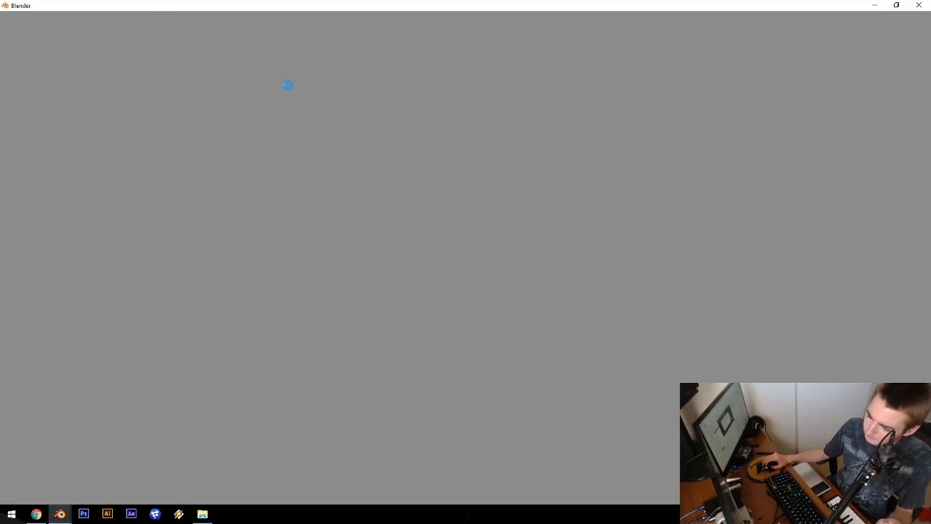
# Step: Add an Object Transforms Output node with X, Y and Z scale enabled, and connect the Cylinder's Object Input to it
pyautogui.hotkey('shift', 'a')
pyautogui.moveTo(411, 333)
pyautogui.click(487, 151)
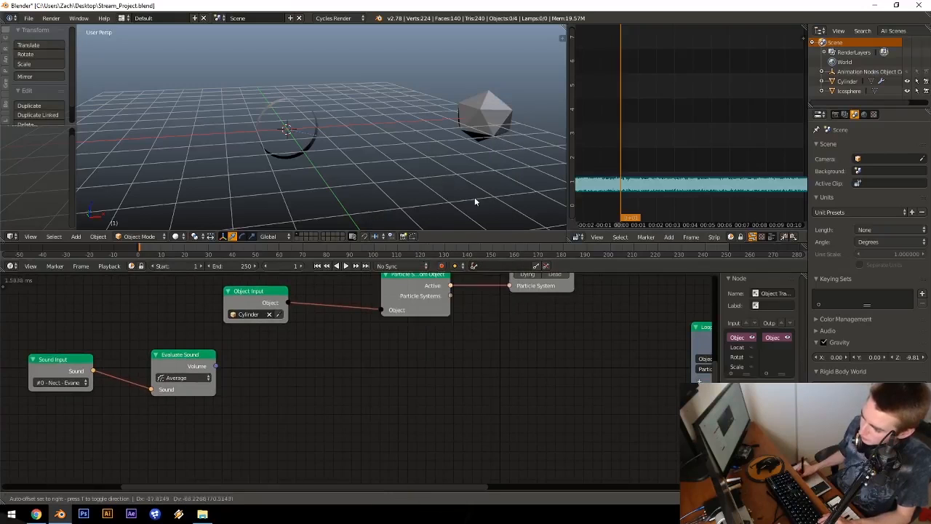
pyautogui.moveTo(216, 366); pyautogui.dragTo(339, 372)
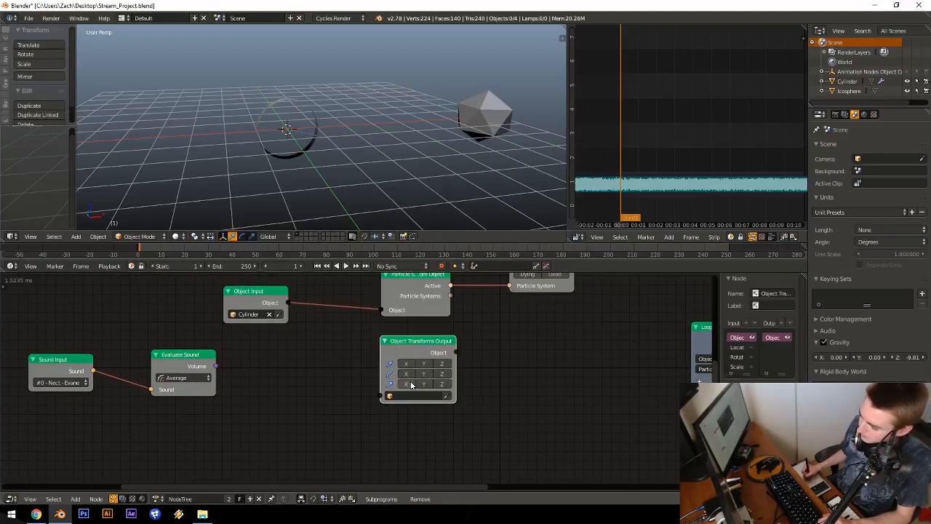
pyautogui.click(409, 384)
pyautogui.click(425, 384)
pyautogui.click(441, 384)
pyautogui.moveTo(288, 302); pyautogui.dragTo(365, 375)
# Step: Add a Map Range node and feed the Evaluate Sound volume into its Value input
pyautogui.write('map')
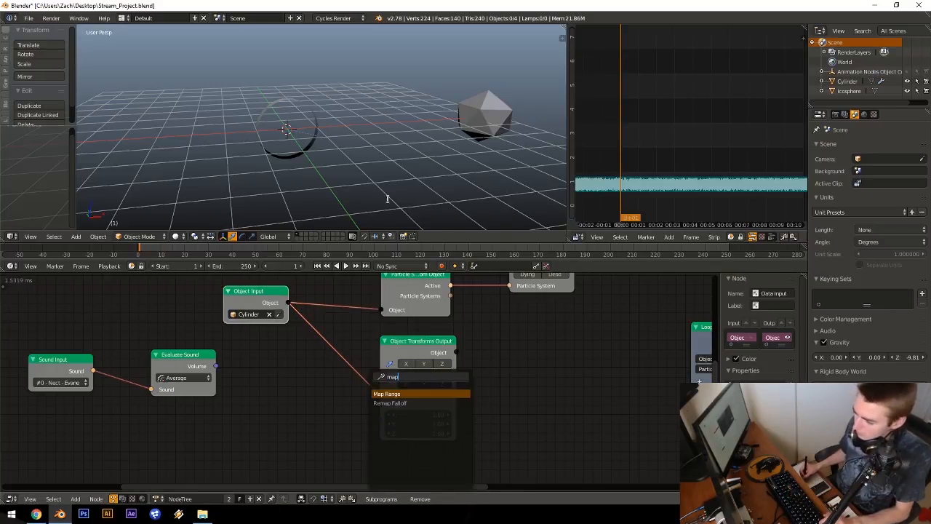
pyautogui.click(386, 391)
pyautogui.click(255, 386)
pyautogui.moveTo(271, 382); pyautogui.dragTo(295, 339, button='middle')
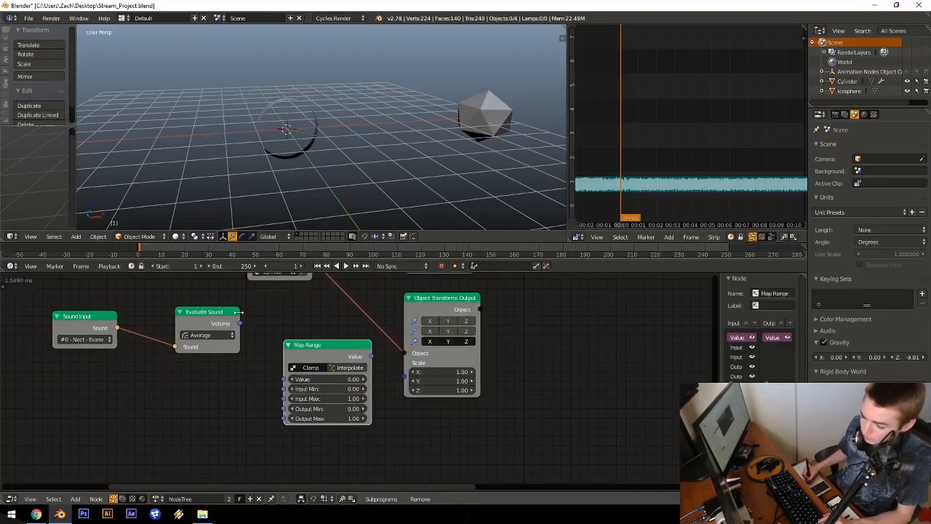
pyautogui.moveTo(240, 323); pyautogui.dragTo(283, 380)
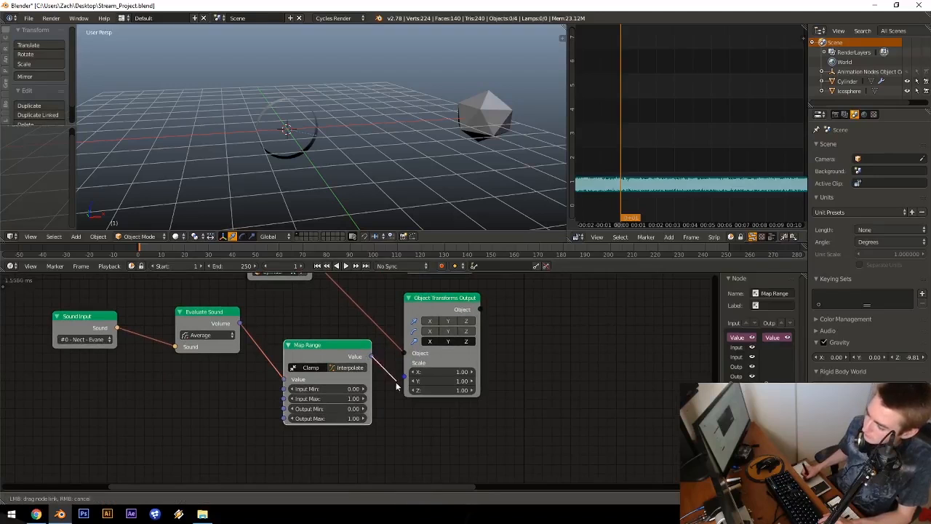
# Step: Add a Combine Vector node and connect its Vector output to the Scale input of Object Transforms Output
pyautogui.moveTo(322, 354); pyautogui.dragTo(339, 352, button='middle')
pyautogui.moveTo(473, 308); pyautogui.dragTo(543, 325)
pyautogui.hotkey('ctrl', 'a')
pyautogui.write('combine ')
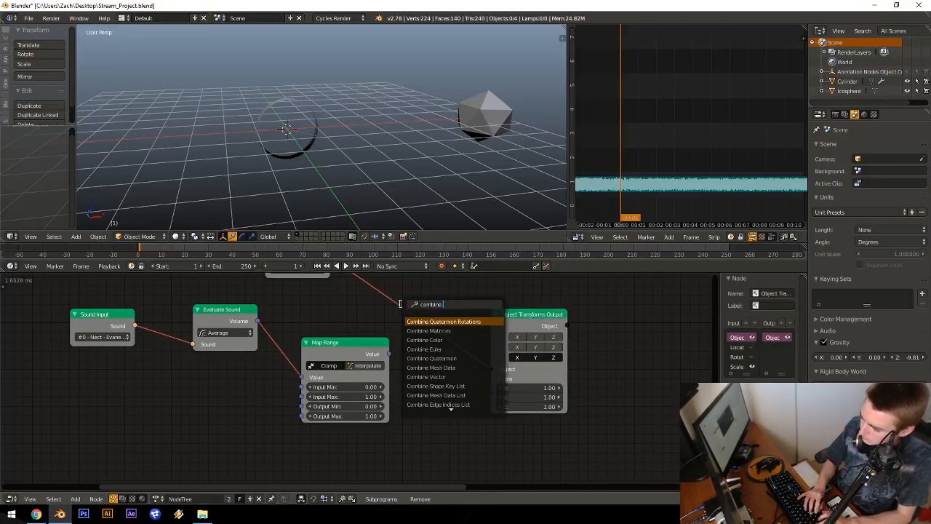
pyautogui.write('vec')
pyautogui.press('Return')
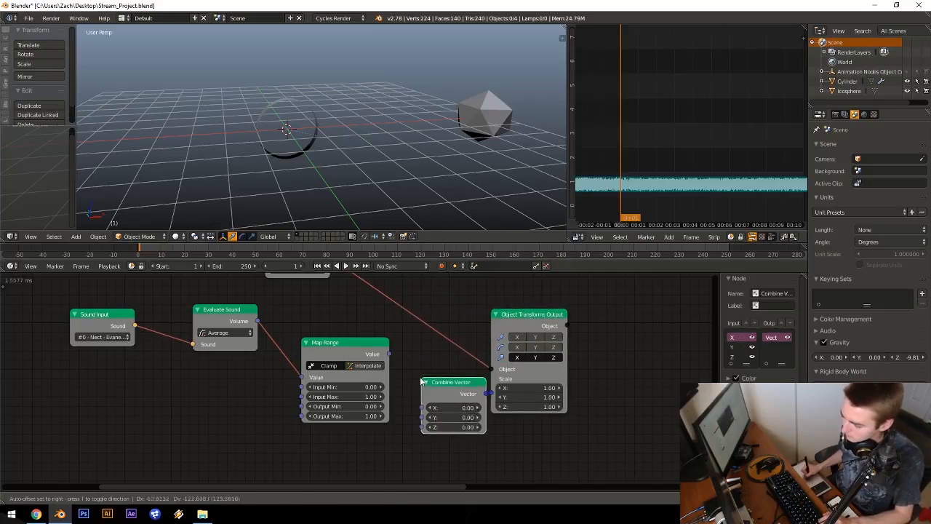
pyautogui.click(474, 391)
pyautogui.moveTo(468, 388); pyautogui.dragTo(497, 396)
# Step: Move Combine Vector and Object Transforms Output away from Map Range, and link the Map Range value to the vector's X, Y and Z
pyautogui.press('b')
pyautogui.moveTo(427, 319); pyautogui.dragTo(513, 393)
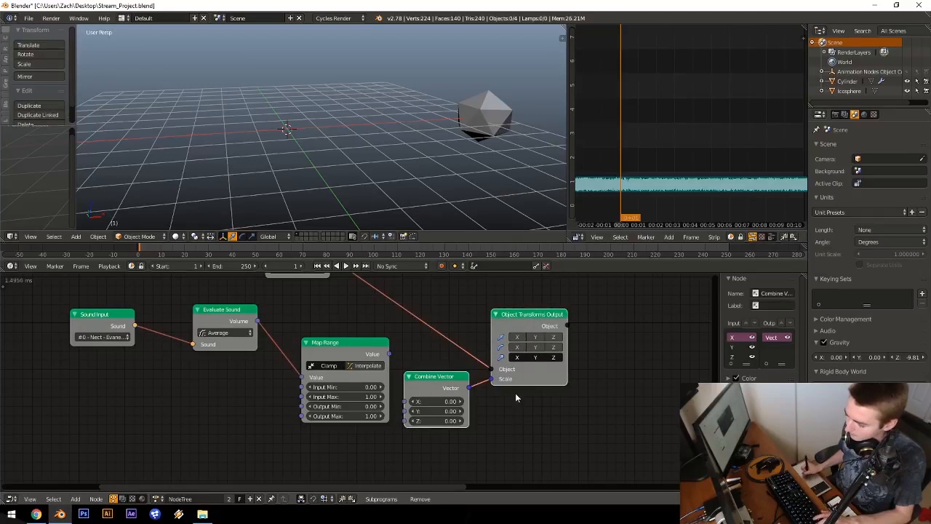
pyautogui.press('g')
pyautogui.click(563, 386)
pyautogui.press('a')
pyautogui.moveTo(390, 353); pyautogui.dragTo(454, 414)
pyautogui.moveTo(431, 329); pyautogui.dragTo(412, 383, button='middle')
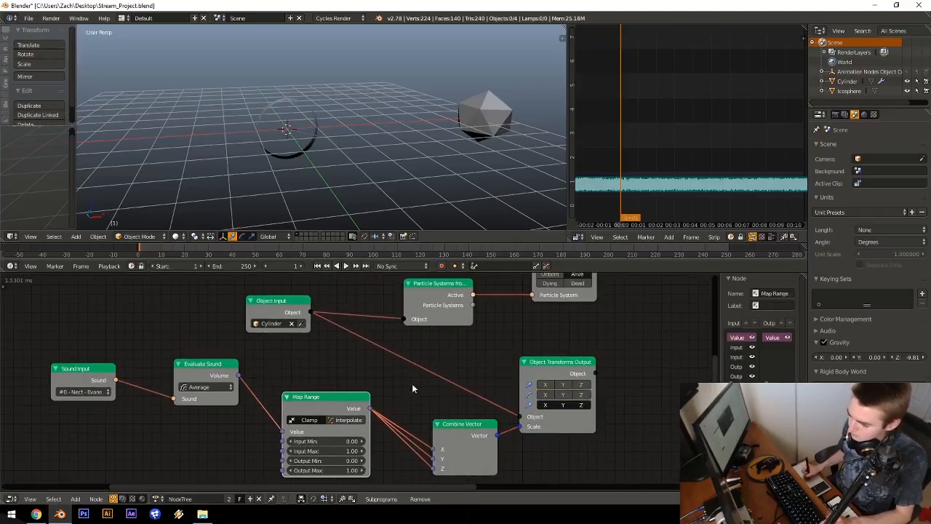
# Step: Play the animation to check the sound-driven ring and its particles, and save the project over the existing file
pyautogui.hotkey('alt', 'a')
pyautogui.moveTo(284, 180); pyautogui.dragTo(301, 166, button='middle')
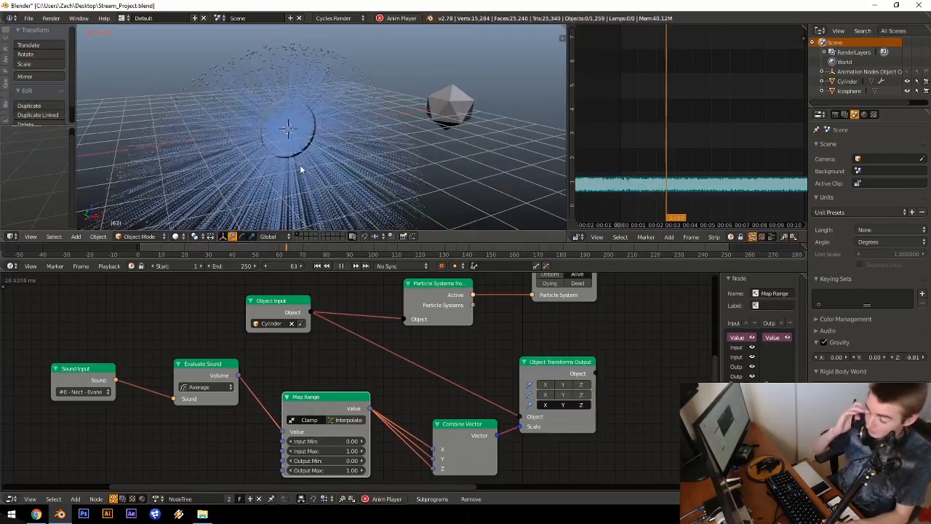
pyautogui.press('Escape')
pyautogui.hotkey('ctrl', 's')
pyautogui.click(322, 148)
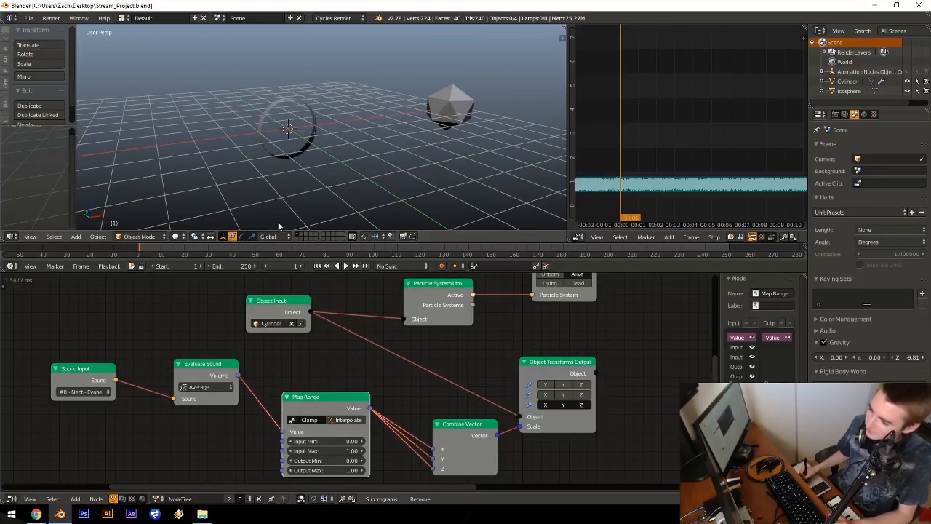
# Step: View the ring from a level front angle and replay the animation briefly to check its scaling
pyautogui.moveTo(278, 221); pyautogui.dragTo(324, 180, button='middle')
pyautogui.moveTo(625, 140); pyautogui.dragTo(616, 117, button='middle')
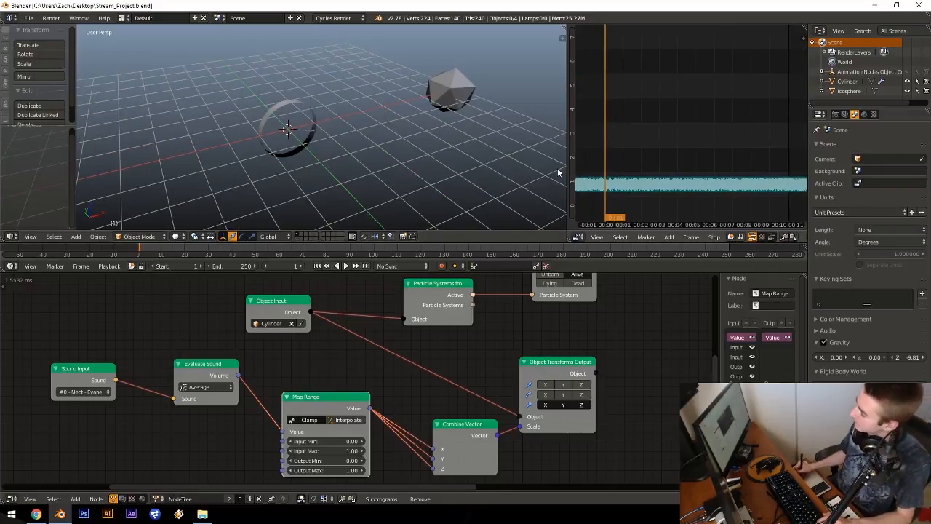
pyautogui.moveTo(160, 130); pyautogui.dragTo(303, 110, button='middle')
pyautogui.hotkey('alt', 'a')
pyautogui.press('Escape')
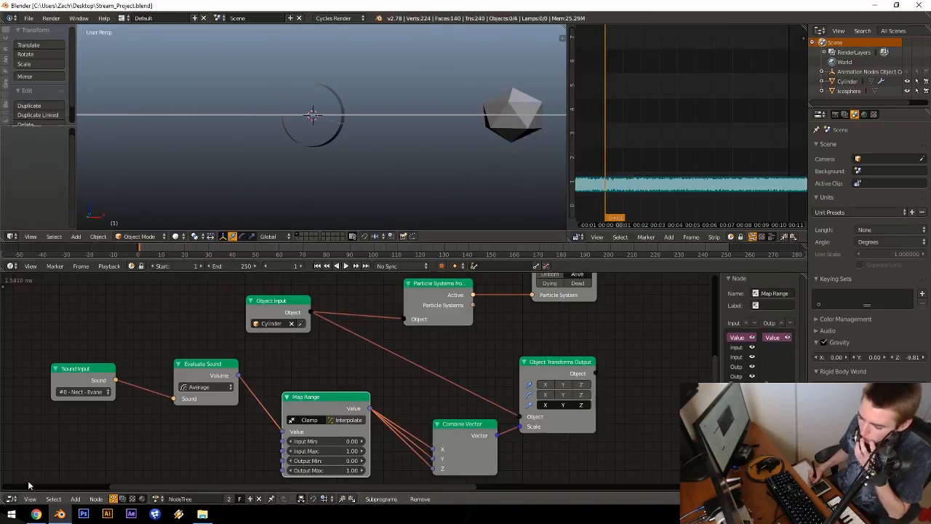
# Step: Split the node editor horizontally and turn the new lower area into a Python Console
pyautogui.moveTo(10, 501); pyautogui.dragTo(15, 383)
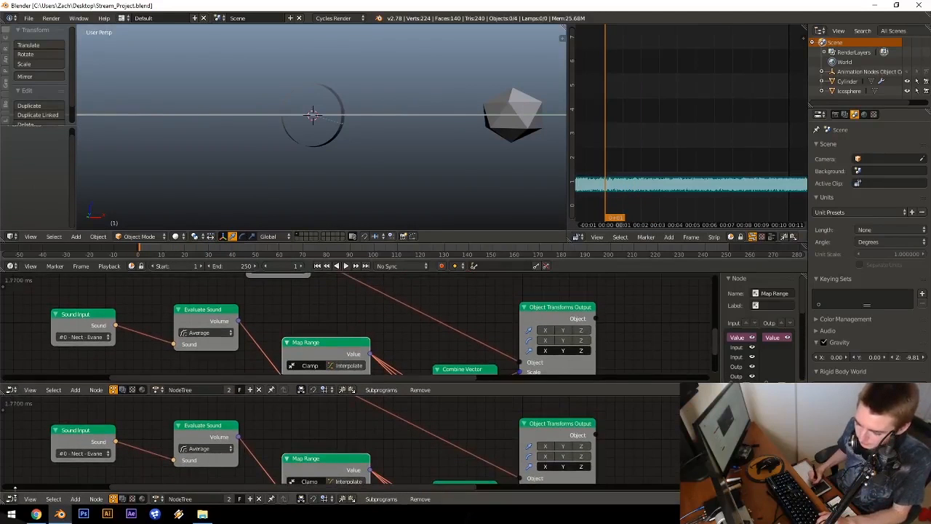
pyautogui.click(11, 498)
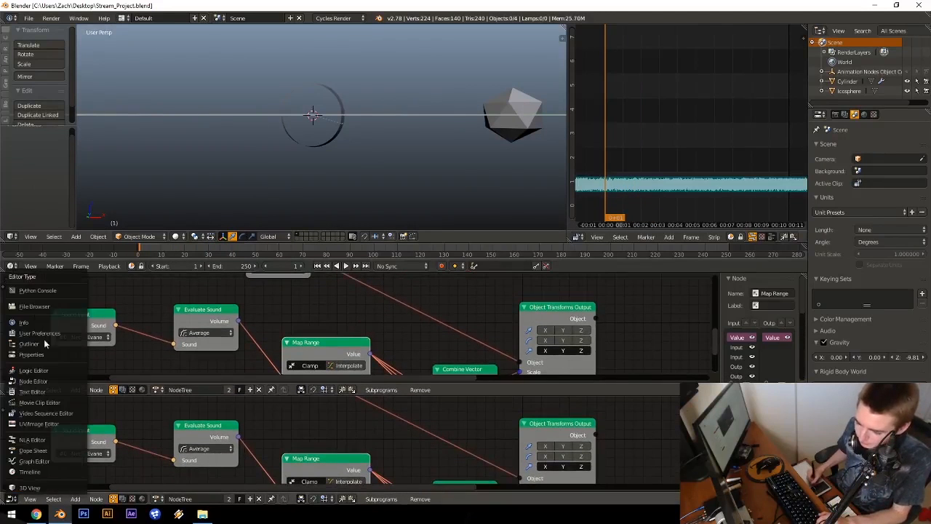
pyautogui.click(66, 294)
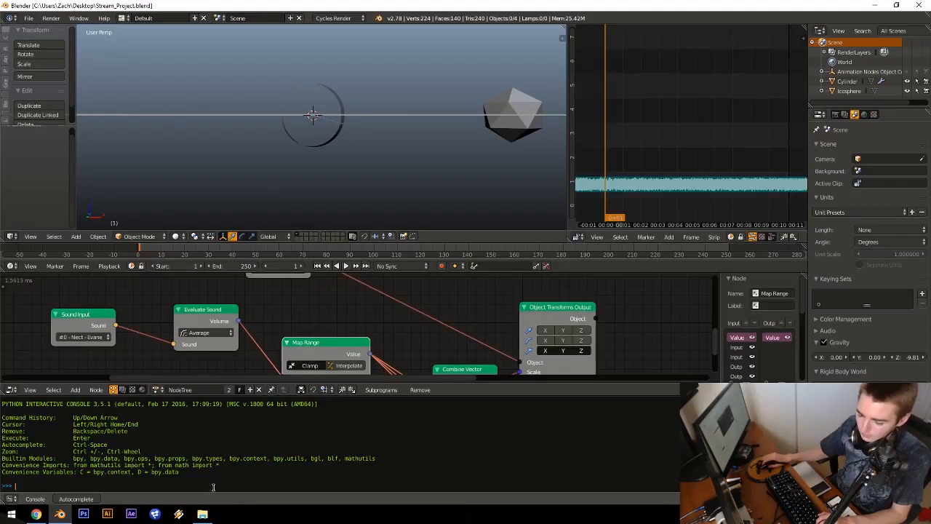
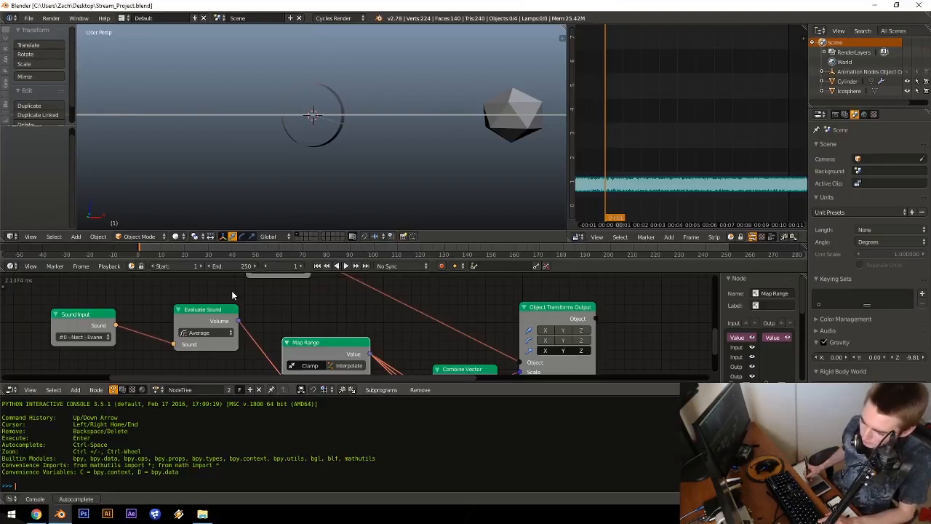
pyautogui.moveTo(239, 179); pyautogui.dragTo(272, 170, button='middle')
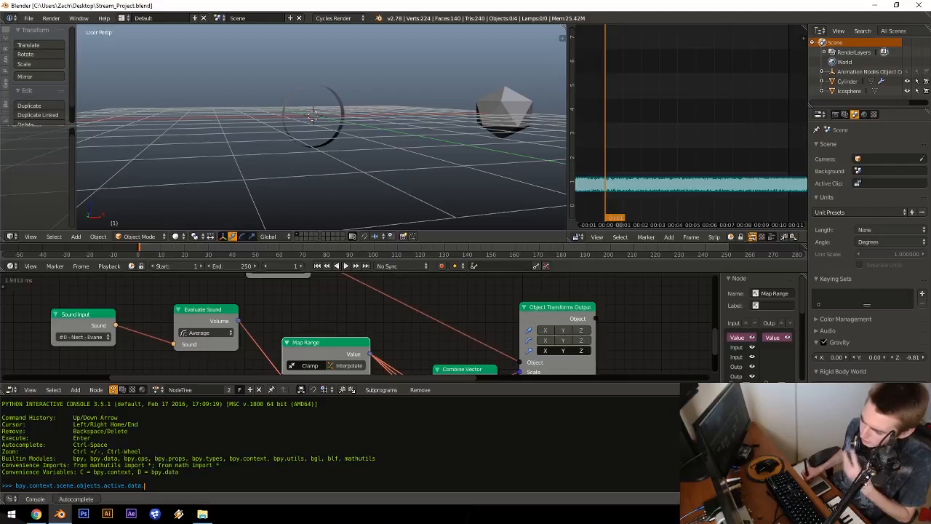
# Step: Shrink the Python Console to enlarge the node editor, and play the animation briefly with the ring seen from above
pyautogui.moveTo(384, 397); pyautogui.dragTo(381, 448)
pyautogui.moveTo(380, 395); pyautogui.dragTo(381, 350, button='middle')
pyautogui.moveTo(321, 126); pyautogui.dragTo(296, 145, button='middle')
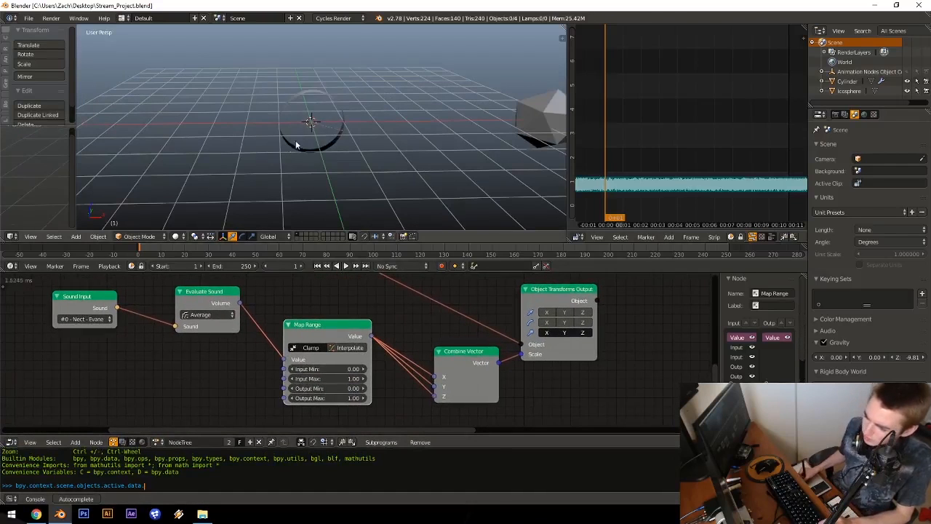
pyautogui.hotkey('alt', 'a')
pyautogui.press('Escape')
pyautogui.press('super')
# Step: Look over the sound and particle nodes, and shrink the Python Console to a single line
pyautogui.moveTo(429, 320); pyautogui.dragTo(324, 312, button='middle')
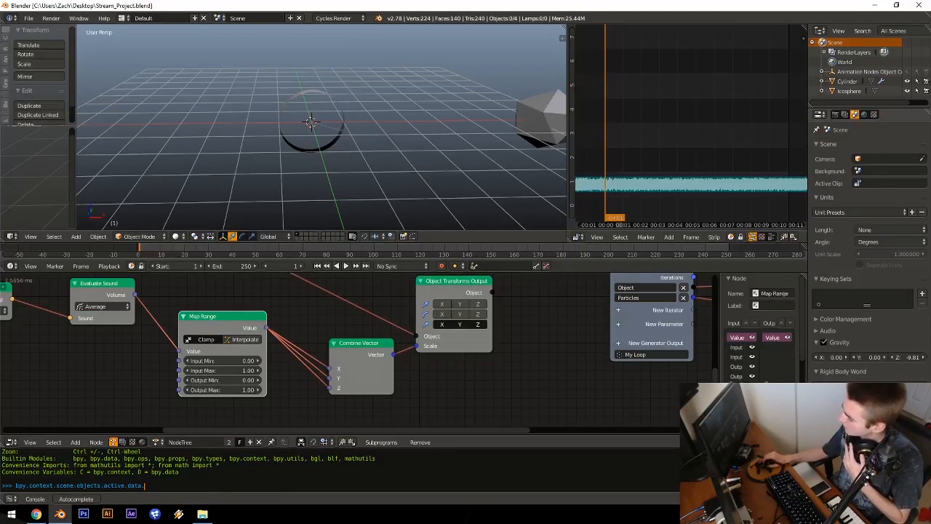
pyautogui.moveTo(360, 341); pyautogui.dragTo(380, 347, button='middle')
pyautogui.scroll(-1, 384, 346)
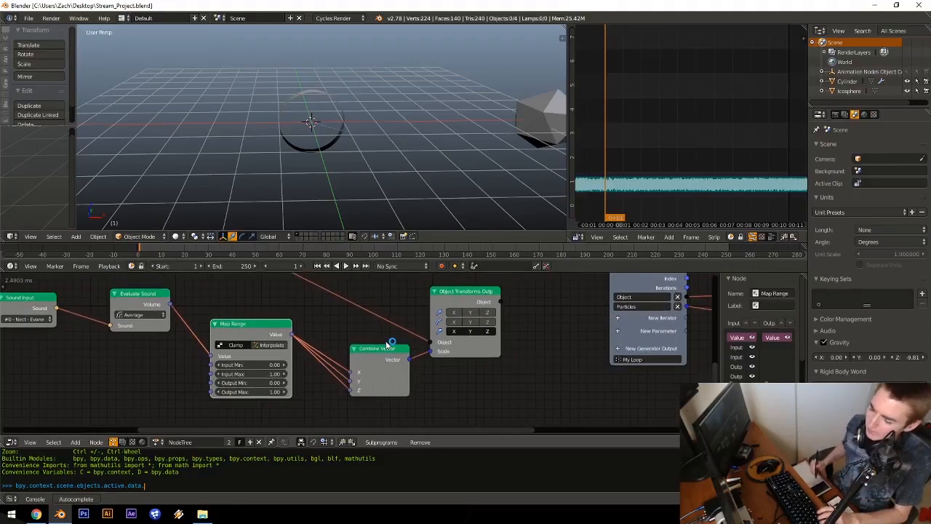
pyautogui.moveTo(420, 276)
pyautogui.mouseDown(button='middle')
pyautogui.moveTo(300, 325)
pyautogui.moveTo(271, 375)
pyautogui.mouseUp(button='middle')
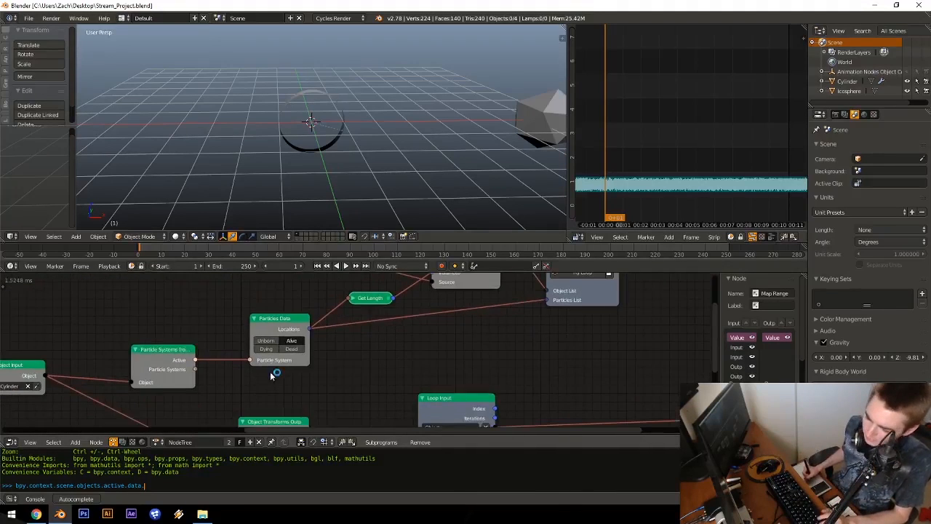
pyautogui.moveTo(336, 333); pyautogui.dragTo(265, 384, button='middle')
pyautogui.moveTo(288, 350); pyautogui.dragTo(345, 357, button='middle')
pyautogui.moveTo(359, 442); pyautogui.dragTo(362, 469)
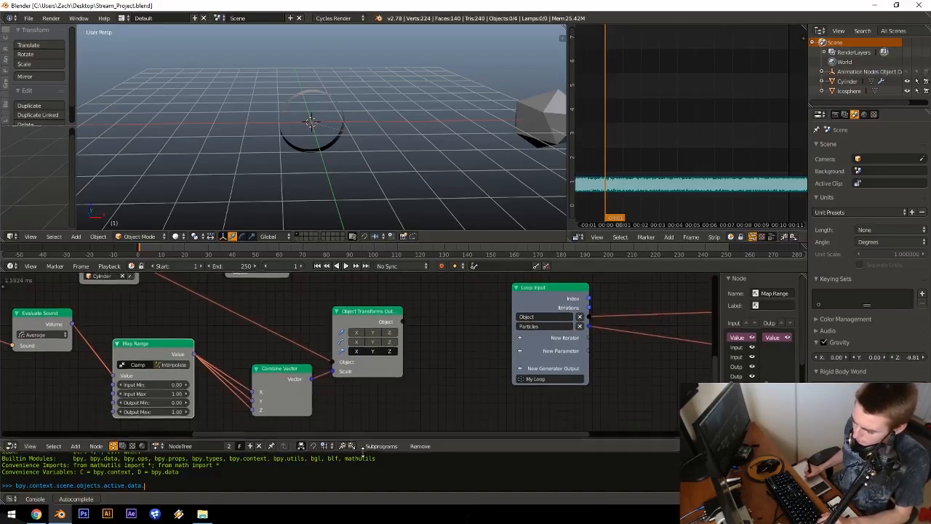
pyautogui.moveTo(288, 301); pyautogui.dragTo(322, 350, button='middle')
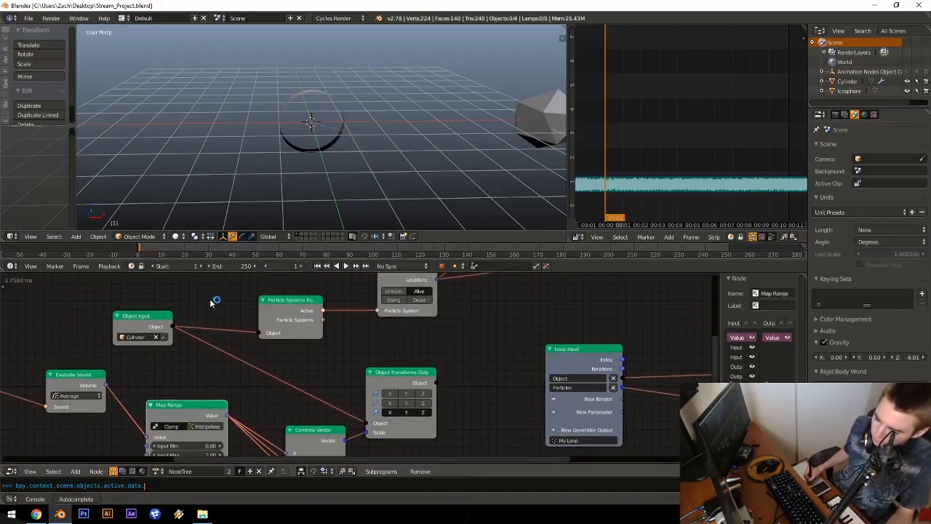
pyautogui.moveTo(175, 329); pyautogui.dragTo(249, 294)
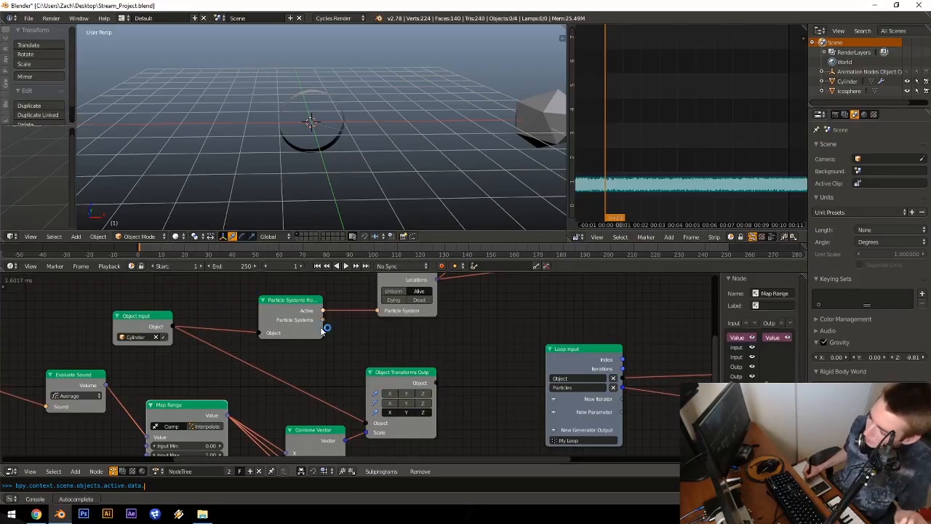
pyautogui.moveTo(323, 310); pyautogui.dragTo(399, 345)
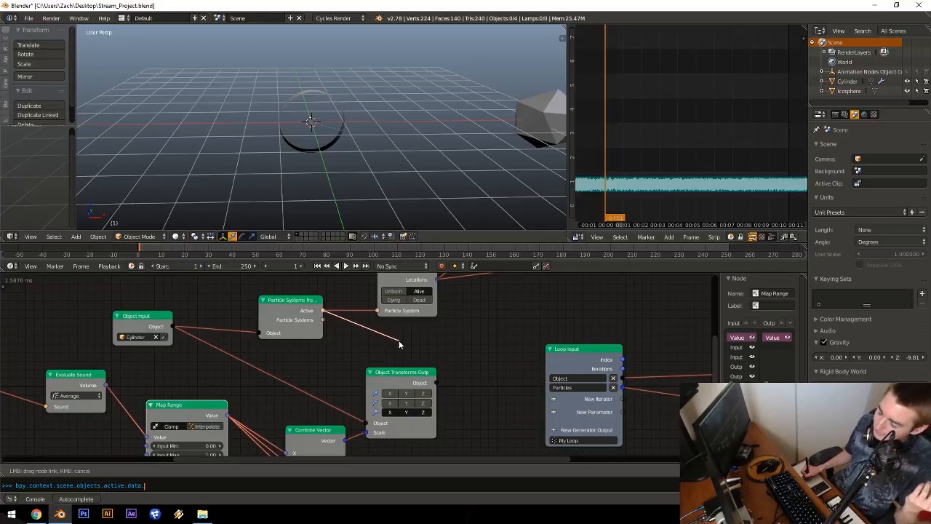
pyautogui.moveTo(399, 345); pyautogui.dragTo(346, 317)
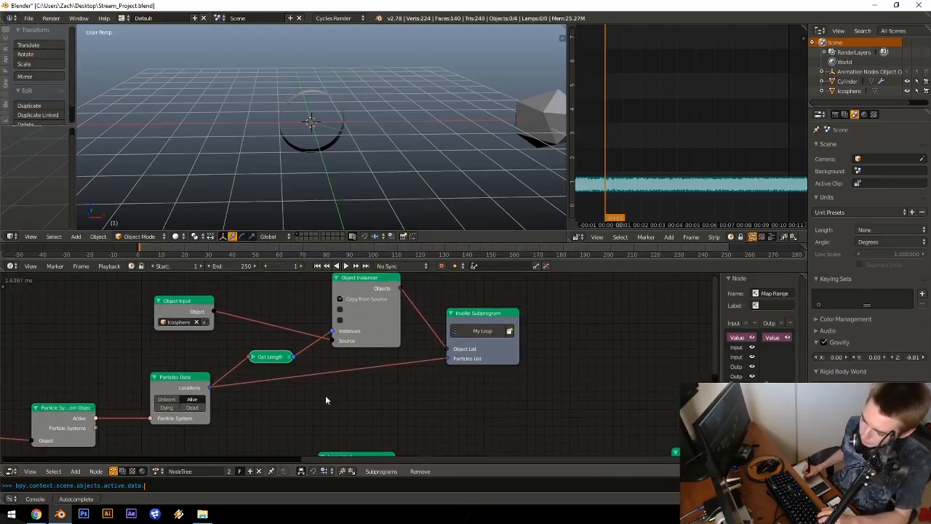
# Step: Add a Particle System parameter to My Loop's Loop Input node
pyautogui.moveTo(435, 424); pyautogui.dragTo(287, 313, button='middle')
pyautogui.moveTo(313, 376); pyautogui.dragTo(337, 410, button='middle')
pyautogui.moveTo(344, 324); pyautogui.dragTo(359, 361, button='middle')
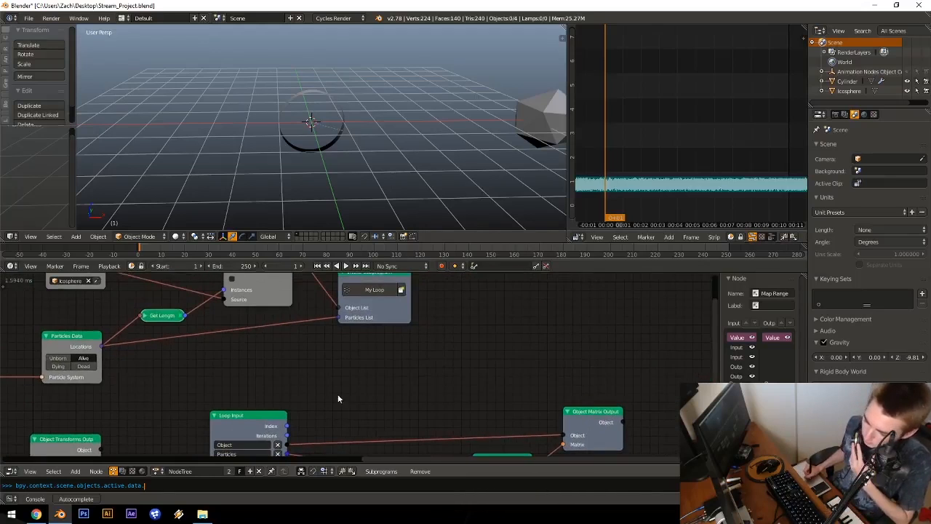
pyautogui.moveTo(338, 399); pyautogui.dragTo(392, 391, button='middle')
pyautogui.moveTo(386, 409); pyautogui.dragTo(423, 318, button='middle')
pyautogui.moveTo(397, 362); pyautogui.dragTo(398, 344, button='middle')
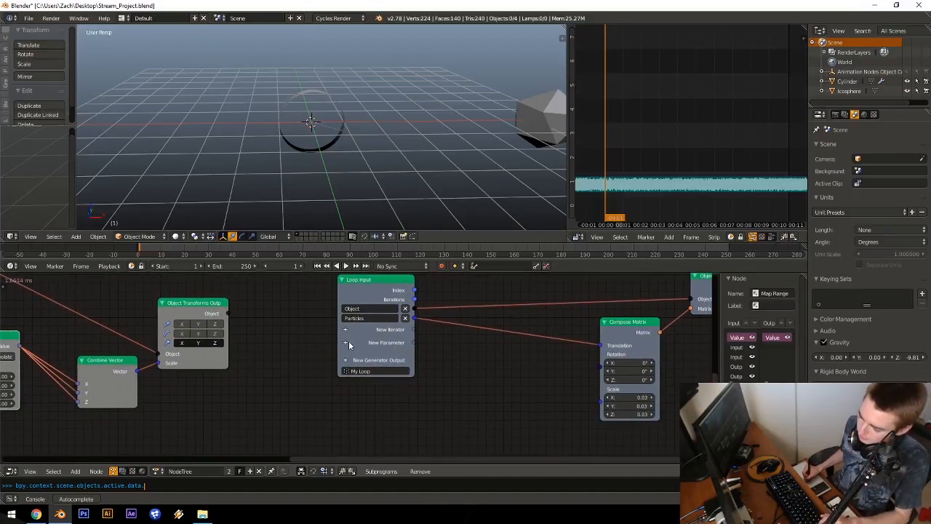
pyautogui.click(348, 341)
pyautogui.write('par')
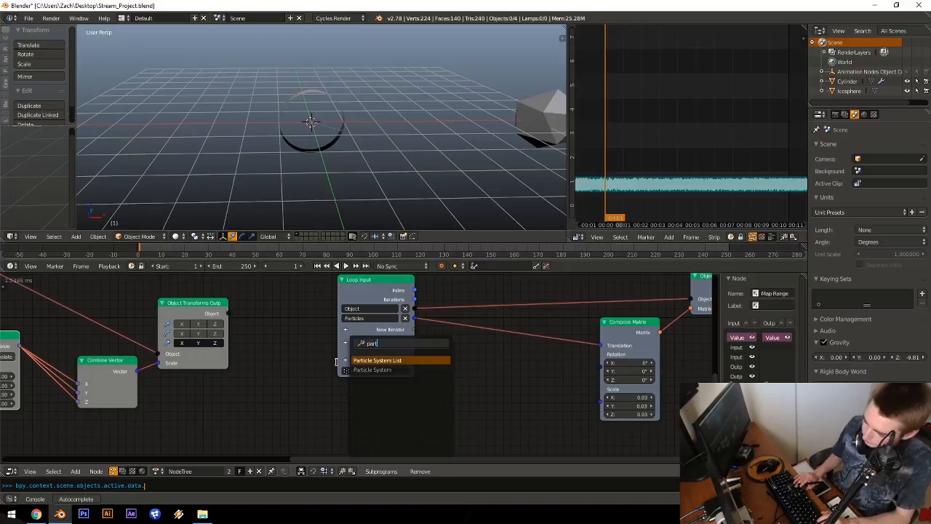
pyautogui.write('t')
pyautogui.press('Down')
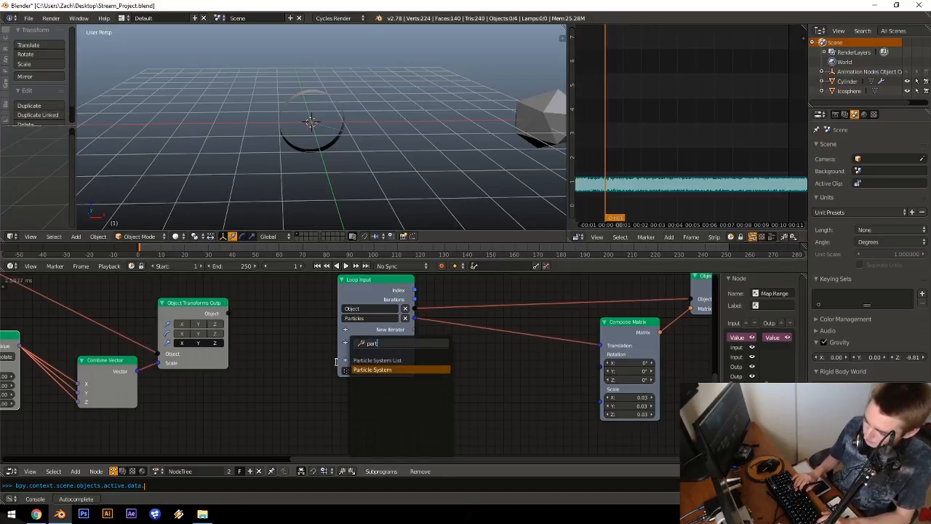
pyautogui.press('Return')
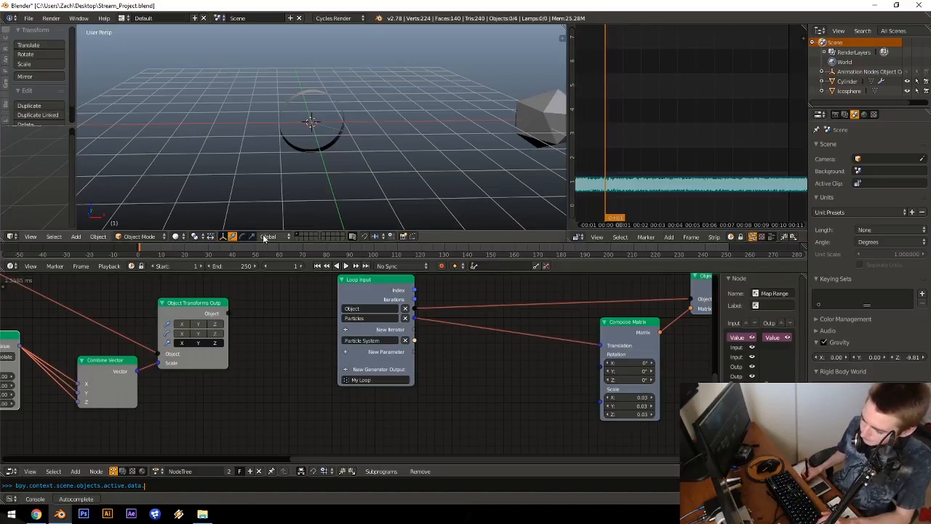
# Step: Connect the cylinder's active particle system to the Particle System input of My Loop's Invoke Subprogram node, and nudge that node
pyautogui.moveTo(326, 340)
pyautogui.mouseDown(button='middle')
pyautogui.moveTo(357, 407)
pyautogui.moveTo(367, 408)
pyautogui.mouseUp(button='middle')
pyautogui.moveTo(335, 277); pyautogui.dragTo(317, 376, button='middle')
pyautogui.moveTo(128, 381); pyautogui.dragTo(227, 360, button='middle')
pyautogui.moveTo(290, 389); pyautogui.dragTo(588, 338)
pyautogui.moveTo(618, 299)
pyautogui.mouseDown()
pyautogui.moveTo(547, 293)
pyautogui.moveTo(568, 372)
pyautogui.moveTo(622, 357)
pyautogui.moveTo(621, 315)
pyautogui.mouseUp()
# Step: Examine the Loop Input, Compose Matrix and Object Matrix Output nodes of My Loop
pyautogui.moveTo(536, 429); pyautogui.dragTo(375, 316, button='middle')
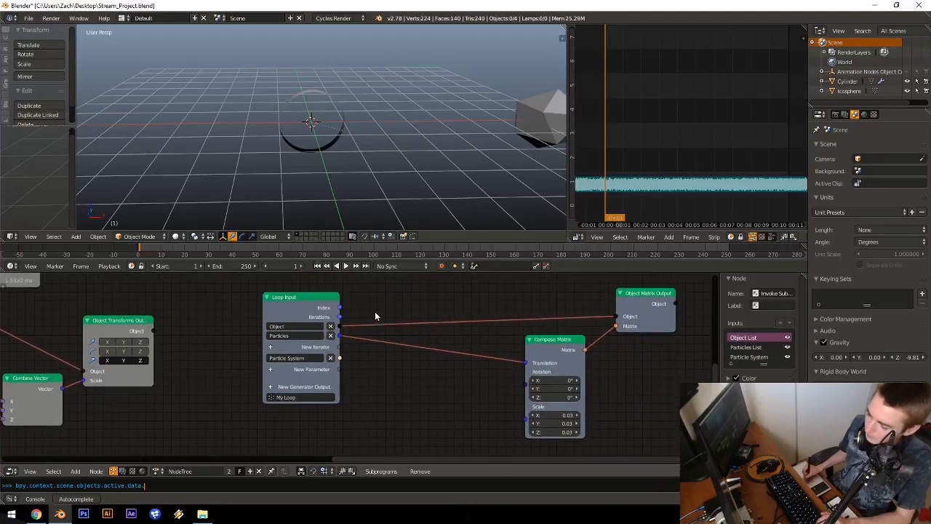
pyautogui.click(547, 358)
pyautogui.moveTo(547, 357); pyautogui.dragTo(519, 307, button='middle')
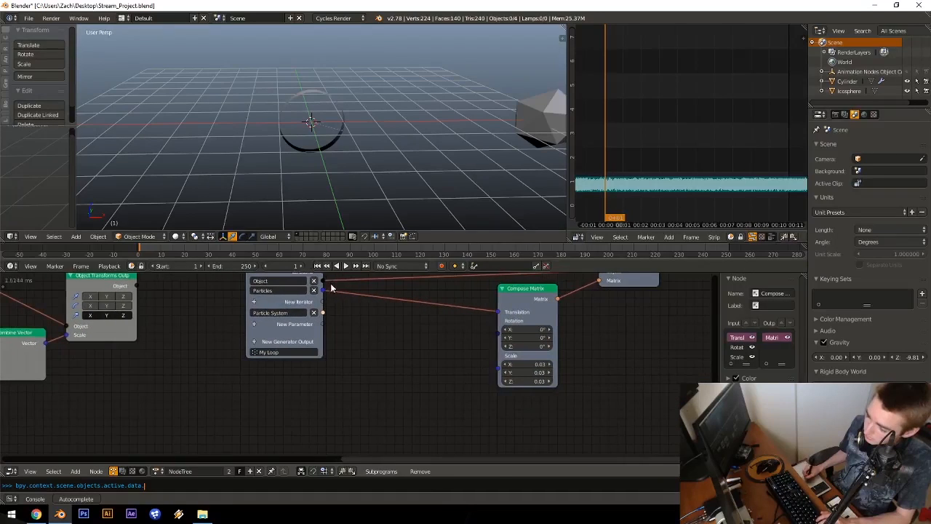
pyautogui.moveTo(419, 308); pyautogui.dragTo(385, 351, button='middle')
pyautogui.hotkey('shift', 'a')
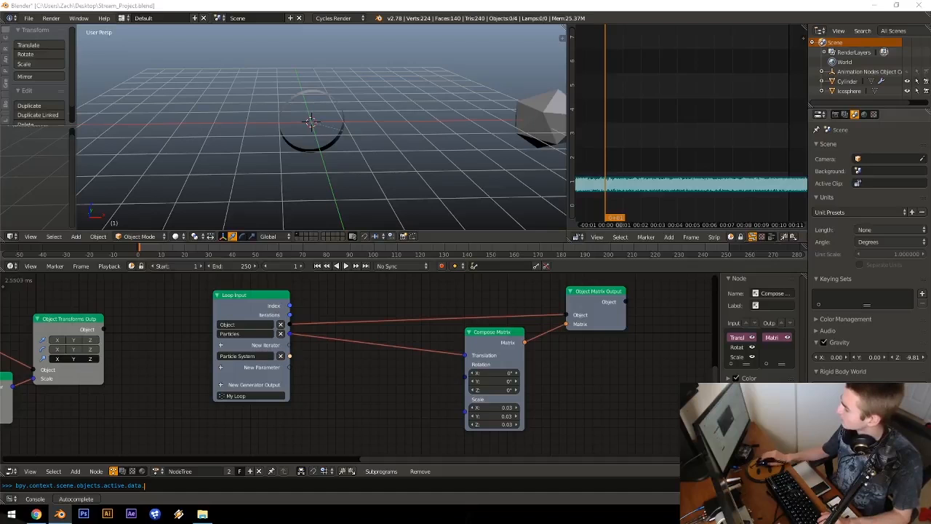
pyautogui.moveTo(537, 356); pyautogui.dragTo(470, 335, button='middle')
pyautogui.scroll(-1, 470, 334)
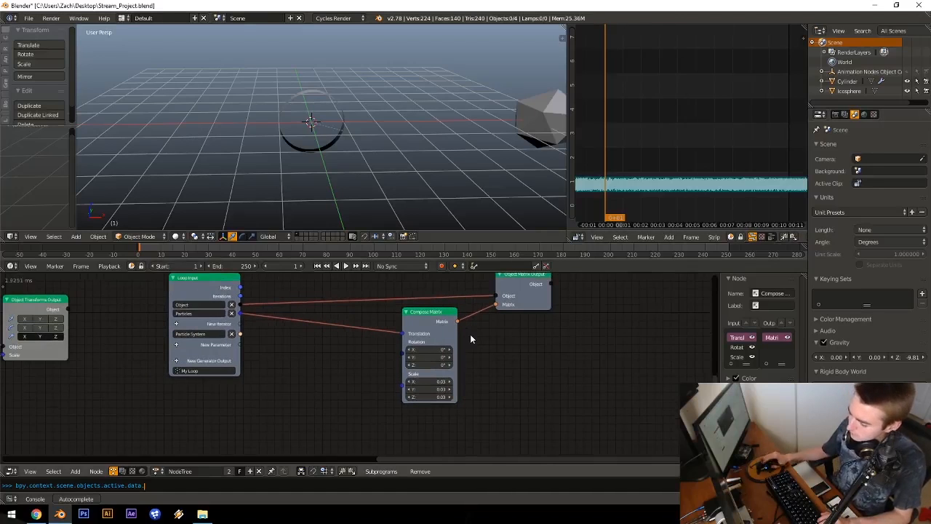
pyautogui.keyDown('ctrl'); pyautogui.hscroll(-5, 296, 385); pyautogui.keyUp('ctrl')
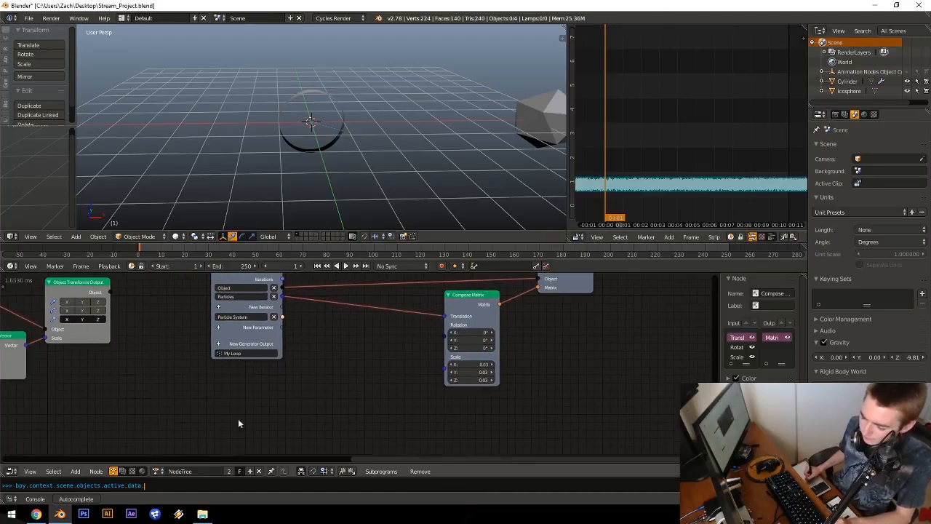
pyautogui.keyDown('ctrl'); pyautogui.hscroll(-1, 311, 392); pyautogui.keyUp('ctrl')
# Step: Add a Script subprogram node and place it in the empty space below the Loop Input node
pyautogui.hotkey('shift', 'a')
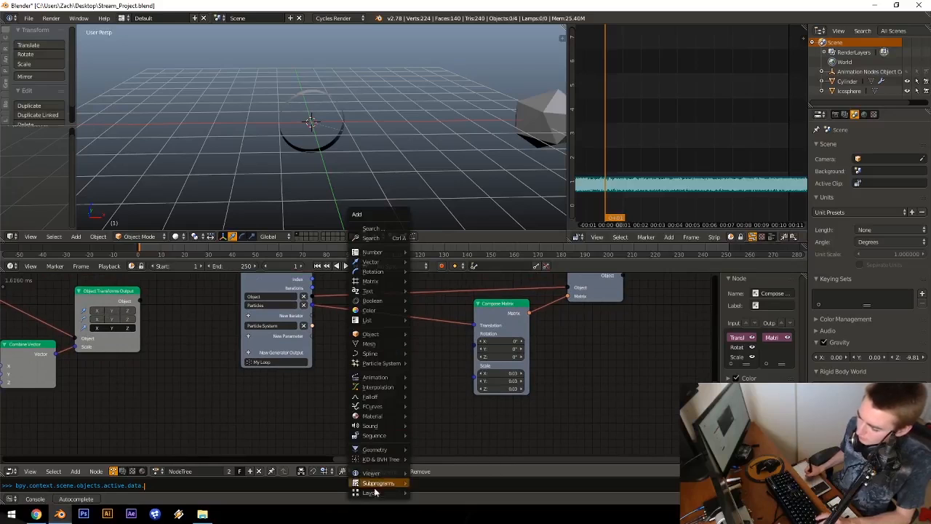
pyautogui.moveTo(383, 491)
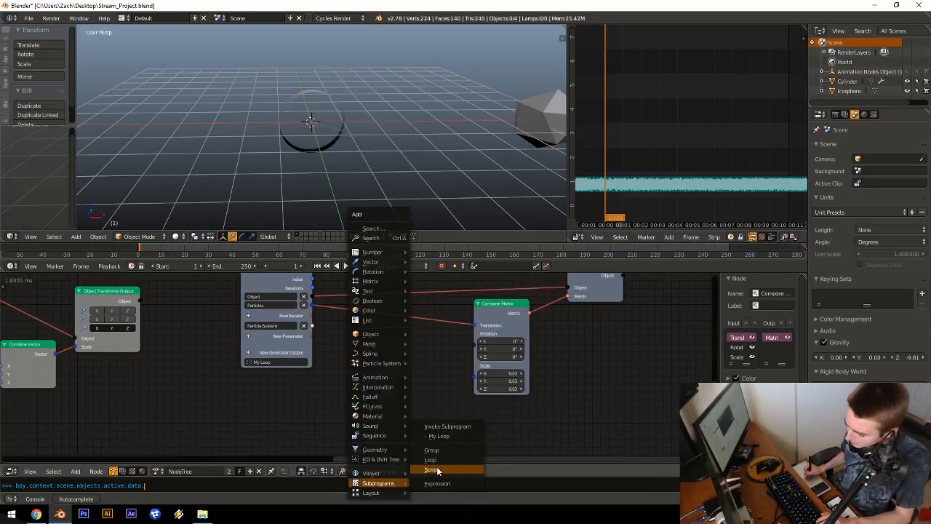
pyautogui.click(434, 470)
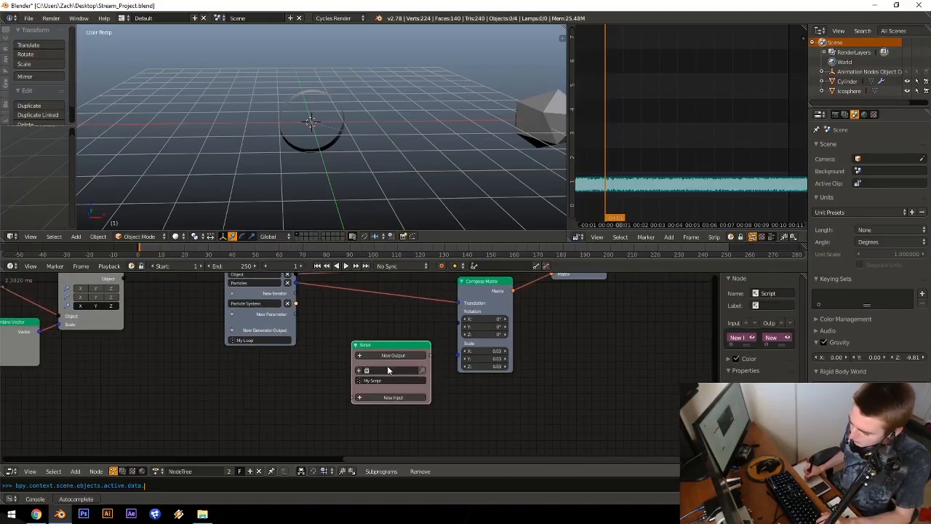
pyautogui.click(208, 371)
pyautogui.moveTo(243, 375); pyautogui.dragTo(403, 336, button='middle')
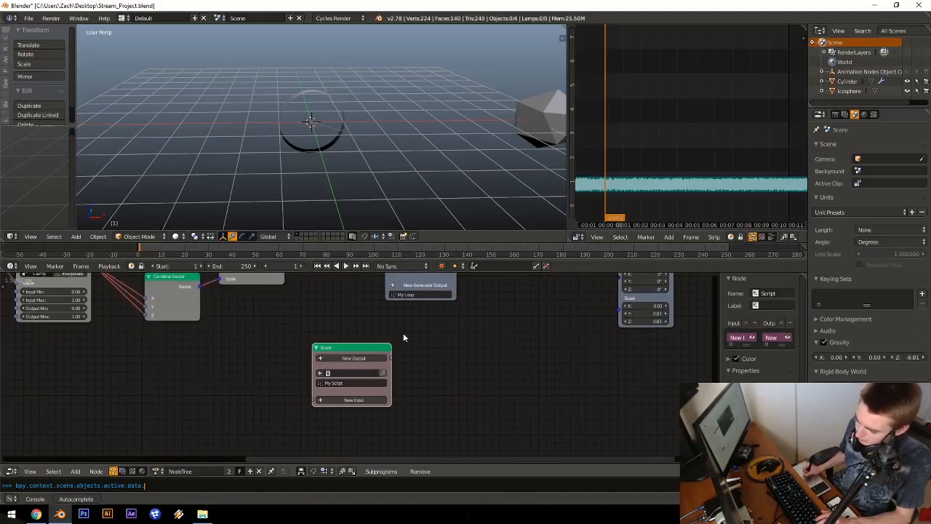
pyautogui.moveTo(336, 365); pyautogui.dragTo(314, 360, button='middle')
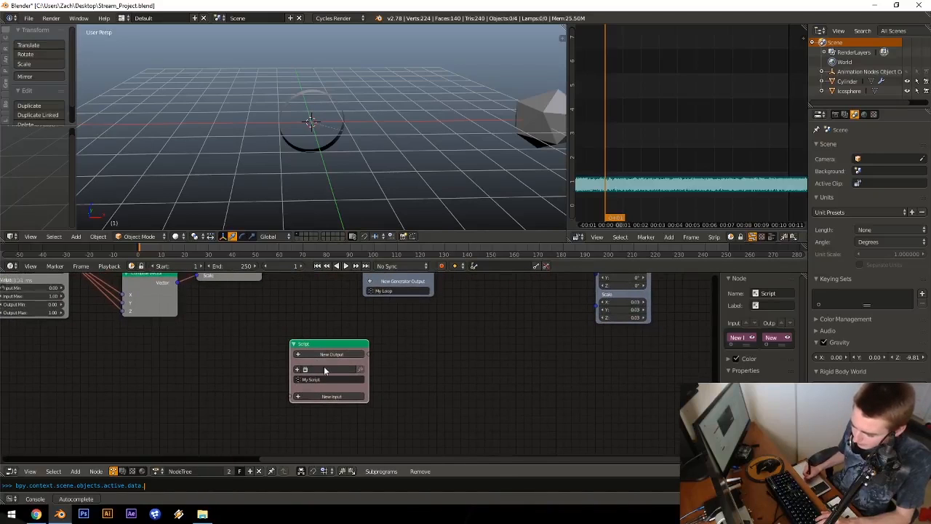
# Step: Switch the Video Sequence Editor area to a Text Editor and create a text block named Particle_Script
pyautogui.click(576, 237)
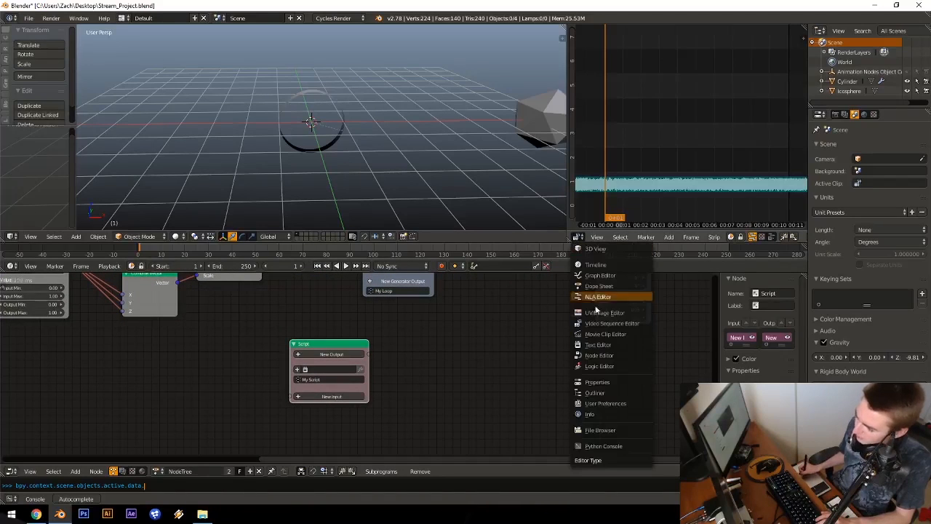
pyautogui.click(615, 345)
pyautogui.click(697, 237)
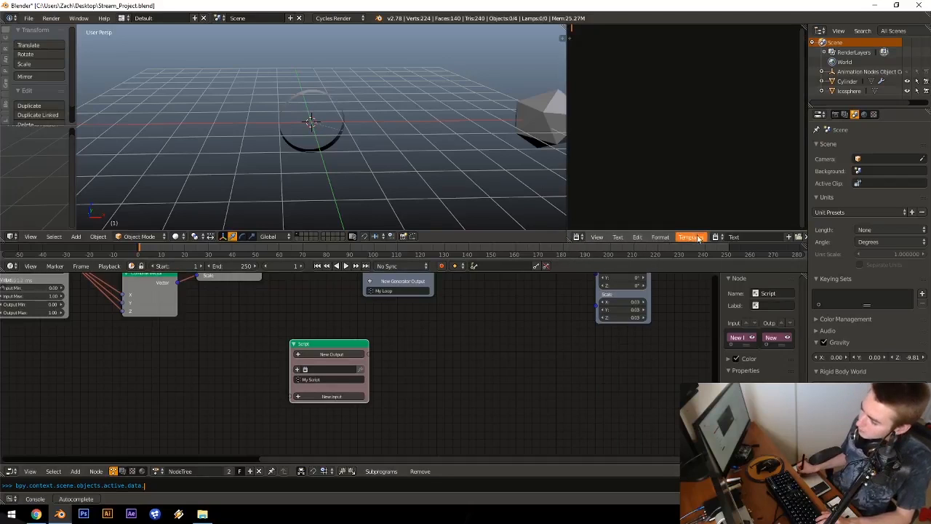
pyautogui.click(740, 251)
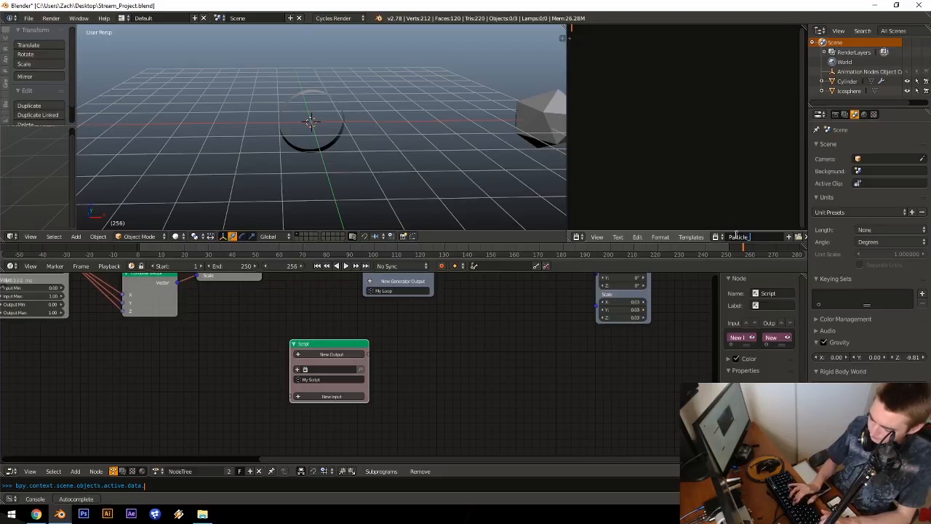
pyautogui.click(736, 235)
pyautogui.write('Particle_Script')
pyautogui.press('Return')
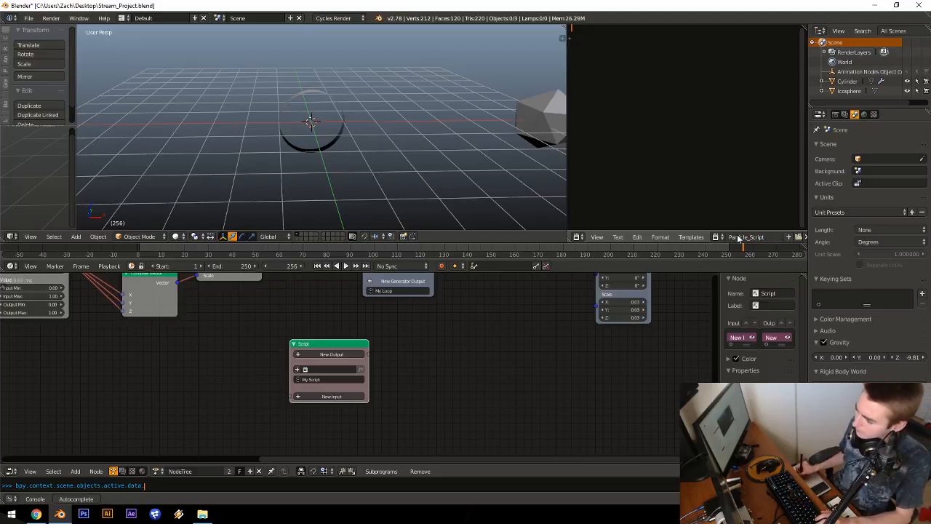
# Step: Assign Particle_Script to the Script node and shift the node further from the loop nodes
pyautogui.moveTo(345, 344); pyautogui.dragTo(311, 352)
pyautogui.click(279, 356)
pyautogui.click(320, 367)
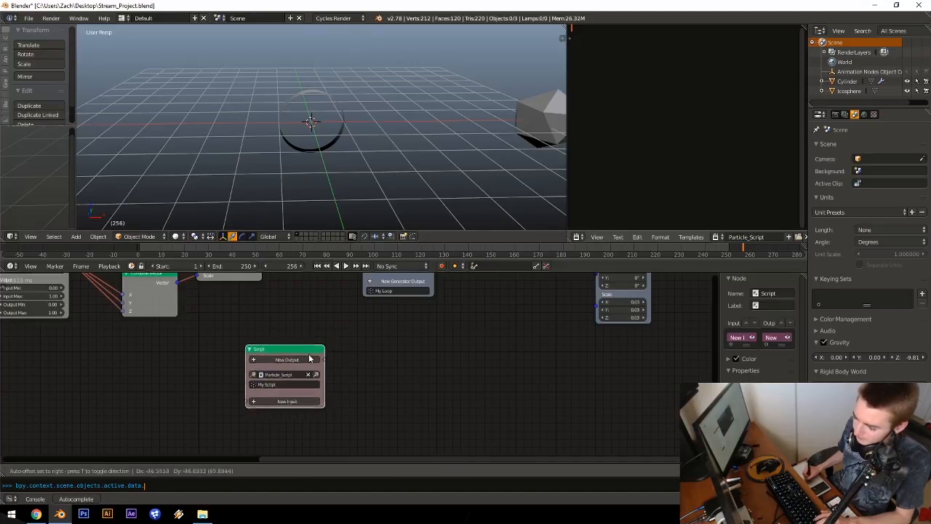
# Step: Add a Particle System input socket to the Script node
pyautogui.click(271, 400)
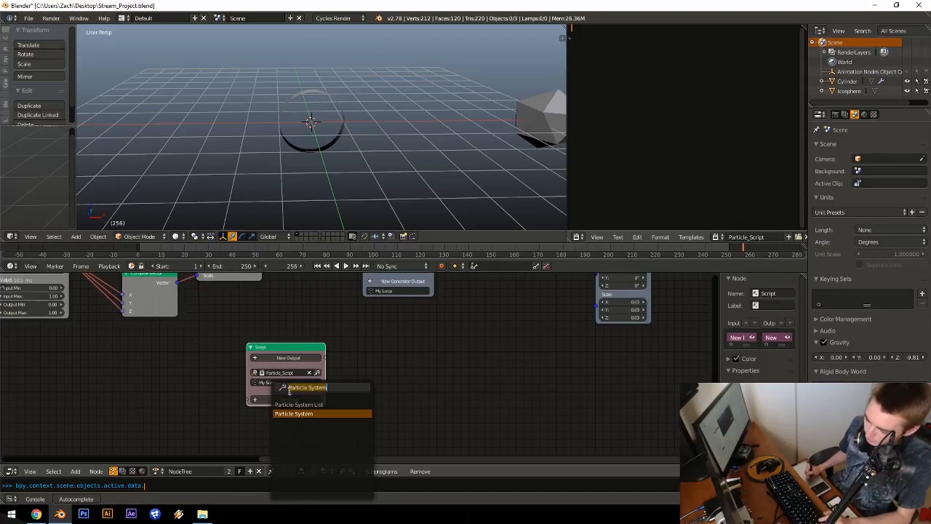
pyautogui.write('part')
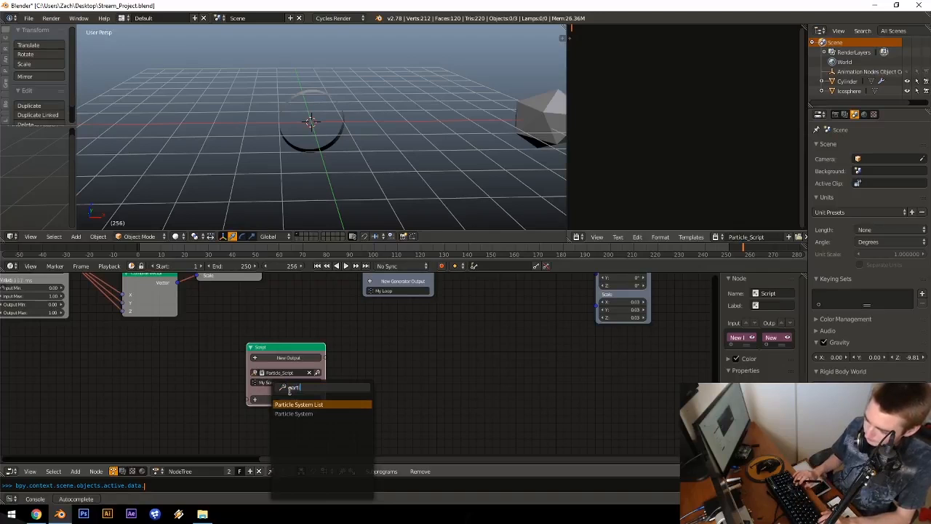
pyautogui.click(337, 339)
pyautogui.moveTo(297, 338); pyautogui.dragTo(285, 361, button='middle')
pyautogui.click(273, 424)
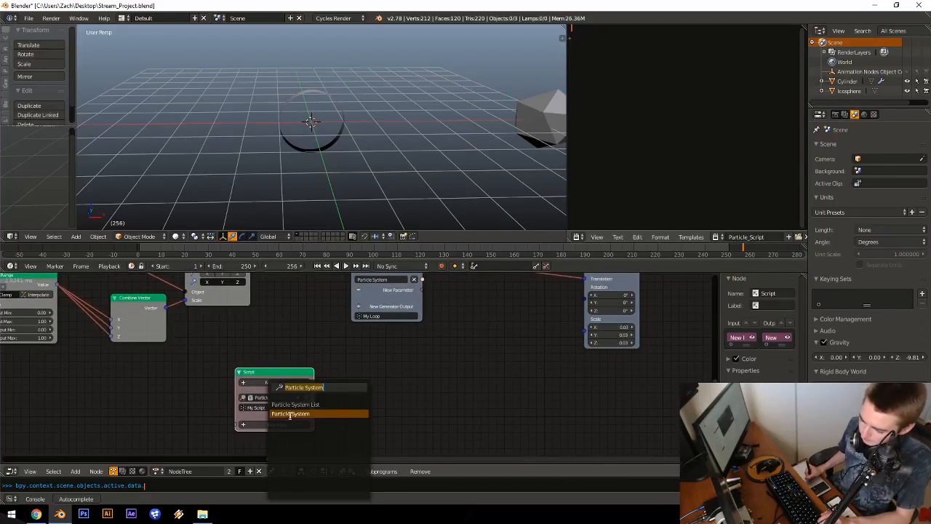
pyautogui.click(290, 414)
pyautogui.moveTo(278, 397); pyautogui.dragTo(321, 360, button='middle')
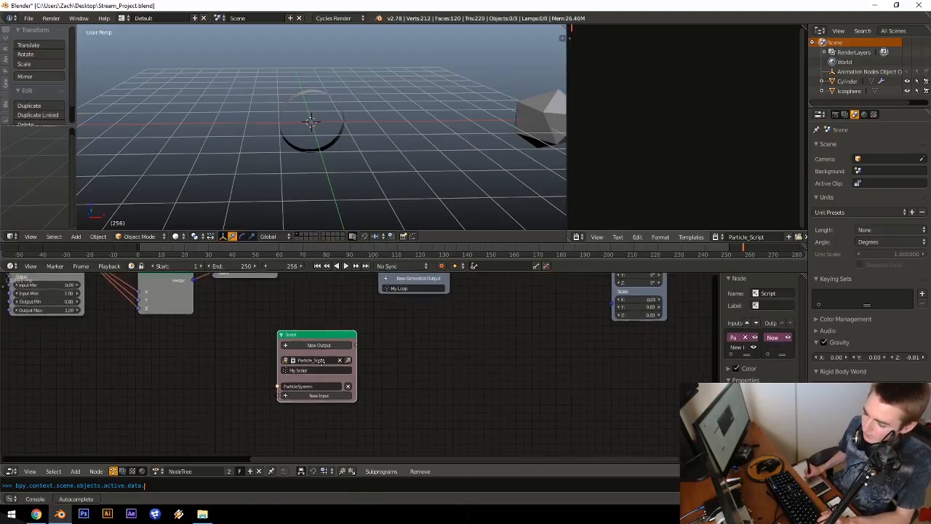
# Step: Rename the Script node's new input to pSys
pyautogui.click(313, 384)
pyautogui.write('P')
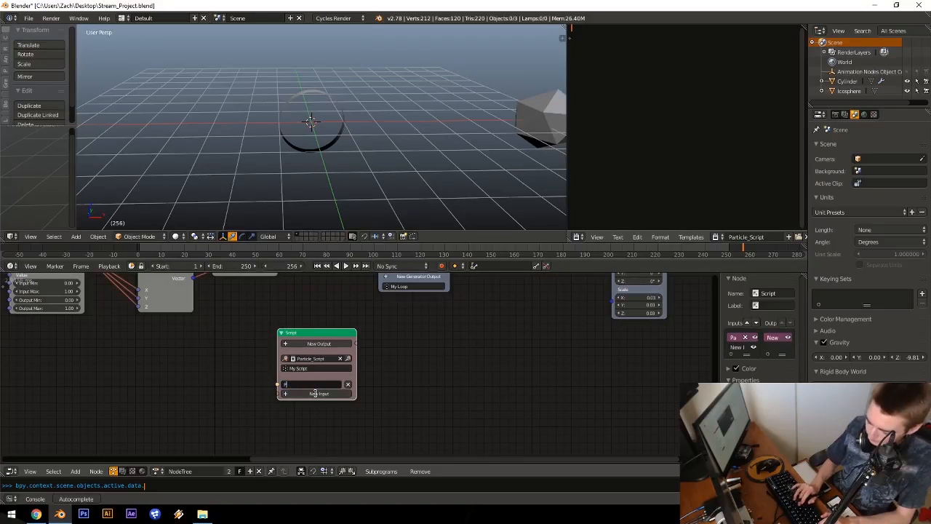
pyautogui.write('Sy')
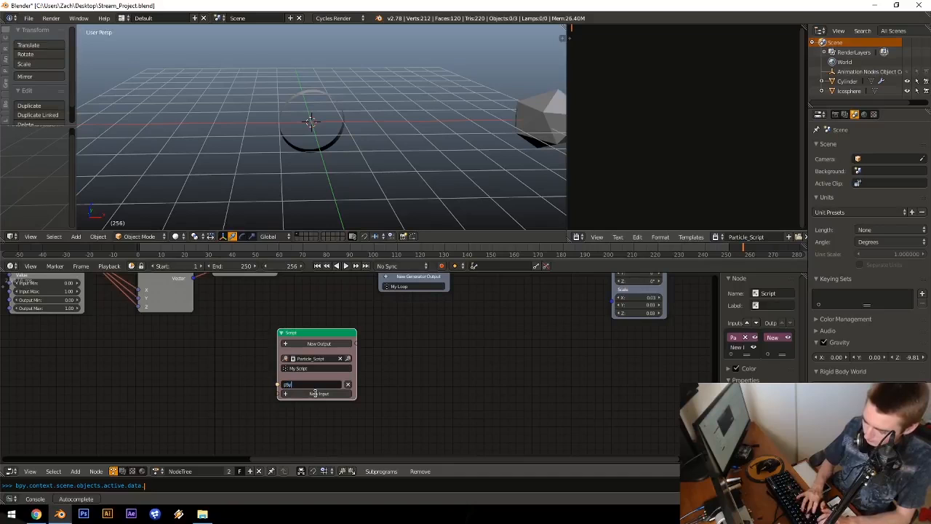
pyautogui.write('s')
pyautogui.press('Return')
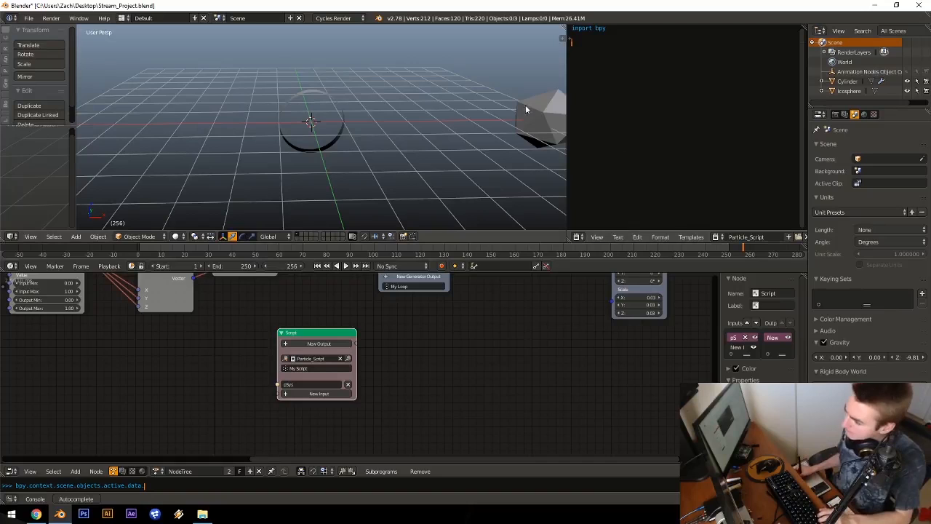
# Step: Play the animation from its first frame to check the particle emission, and stop it
pyautogui.click(142, 249)
pyautogui.hotkey('alt', 'a')
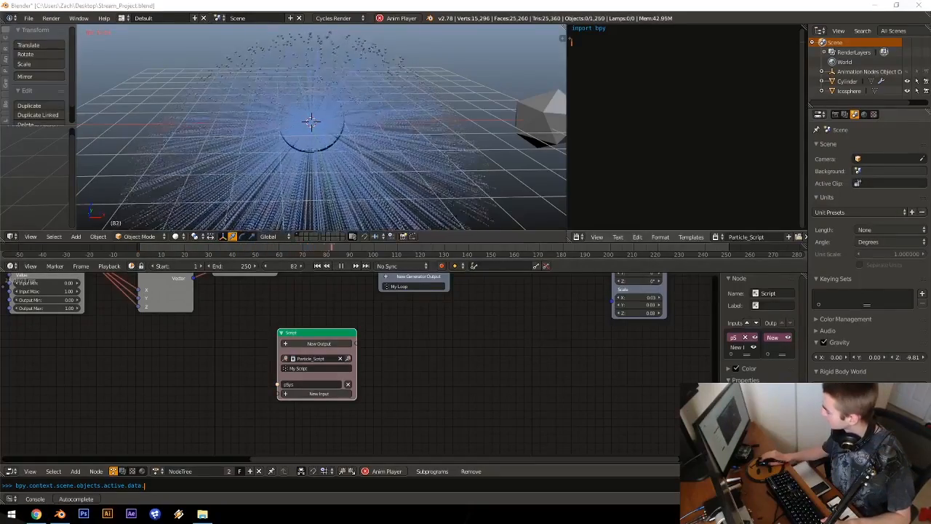
pyautogui.press('Escape')
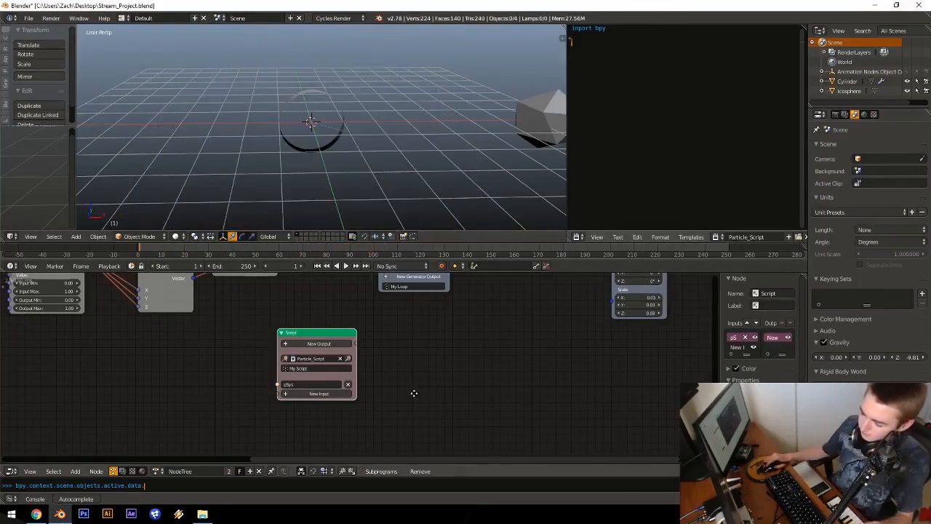
pyautogui.moveTo(413, 393); pyautogui.dragTo(329, 425, button='middle')
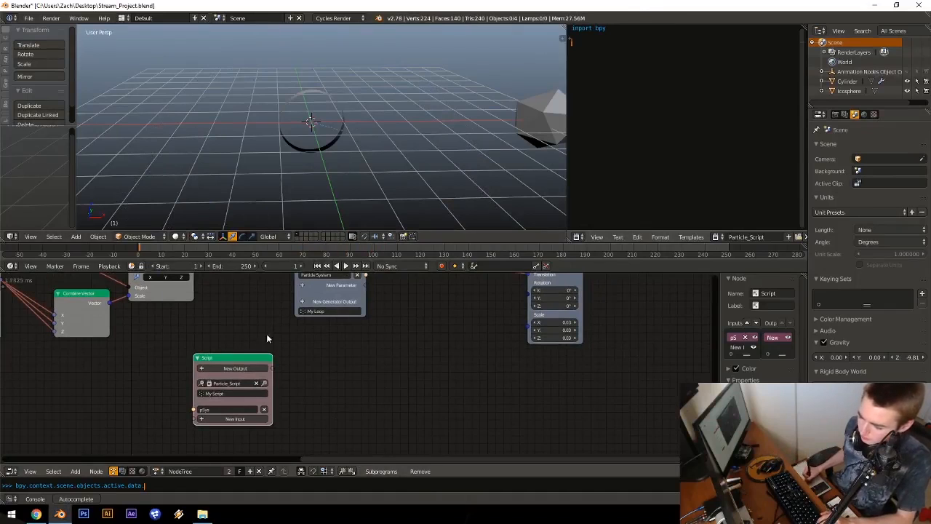
pyautogui.moveTo(266, 337); pyautogui.dragTo(202, 374, button='middle')
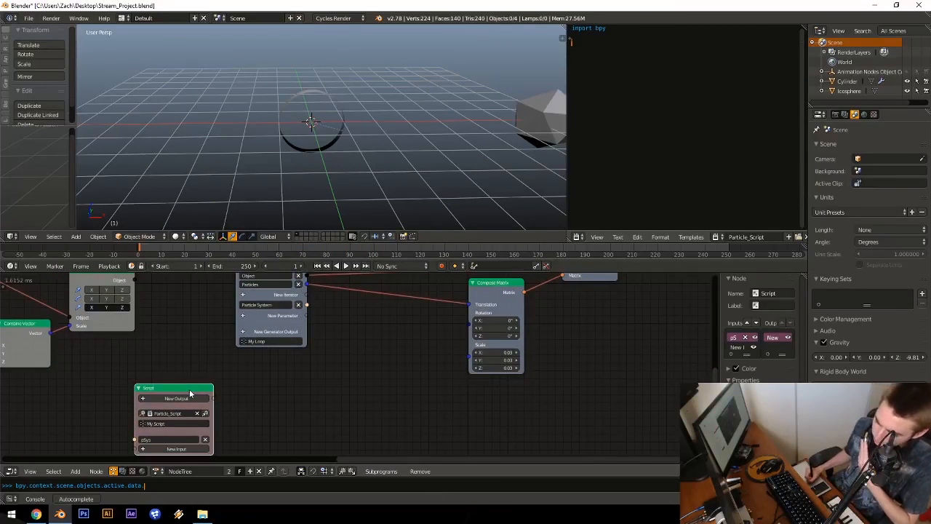
pyautogui.moveTo(189, 390); pyautogui.dragTo(379, 347)
pyautogui.moveTo(355, 385); pyautogui.dragTo(174, 376)
pyautogui.moveTo(335, 344); pyautogui.dragTo(288, 346, button='middle')
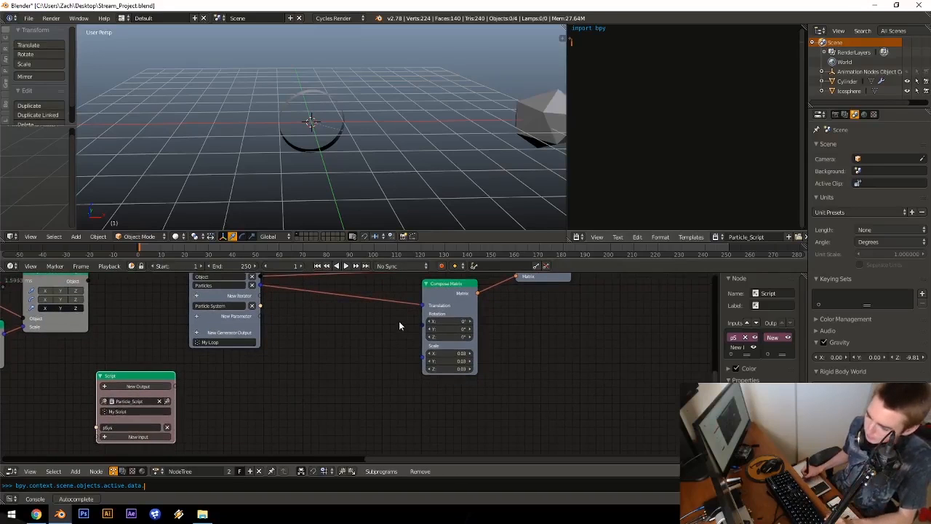
pyautogui.hotkey('shift', 'a')
pyautogui.moveTo(396, 321)
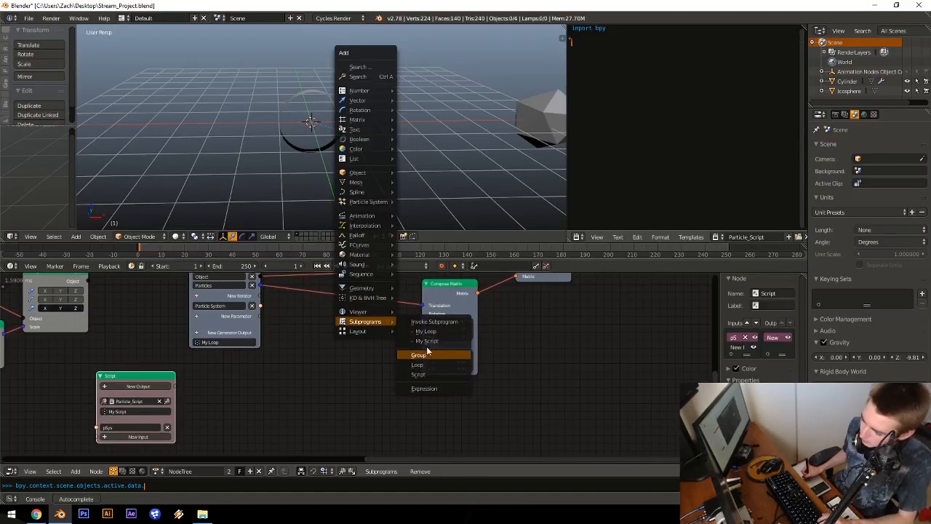
# Step: Rename the Script node's subprogram to ParticleScript_Node
pyautogui.moveTo(141, 408); pyautogui.dragTo(250, 386, button='middle')
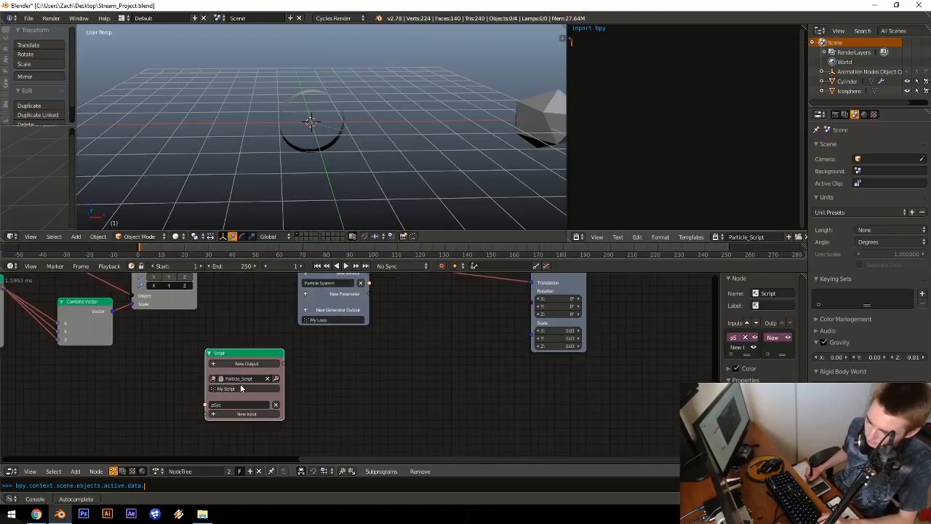
pyautogui.doubleClick(241, 389)
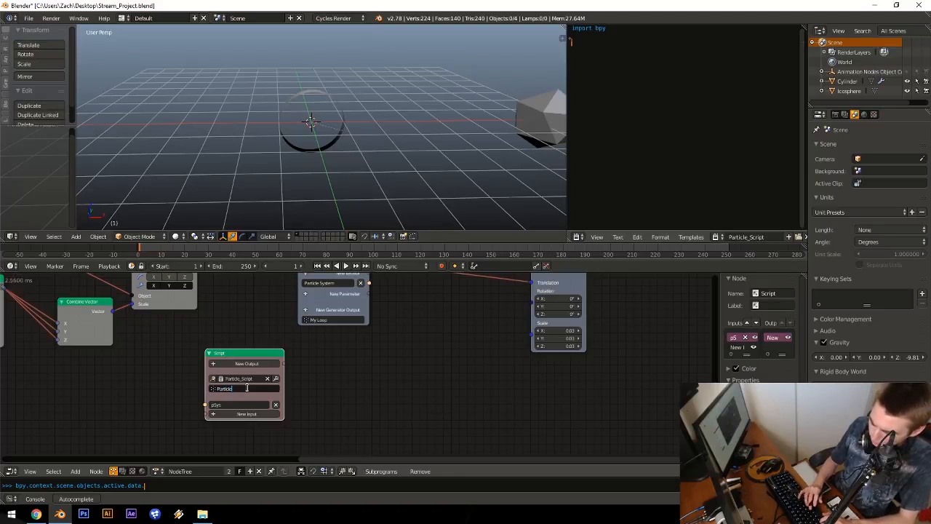
pyautogui.write('ParticleScript_Node')
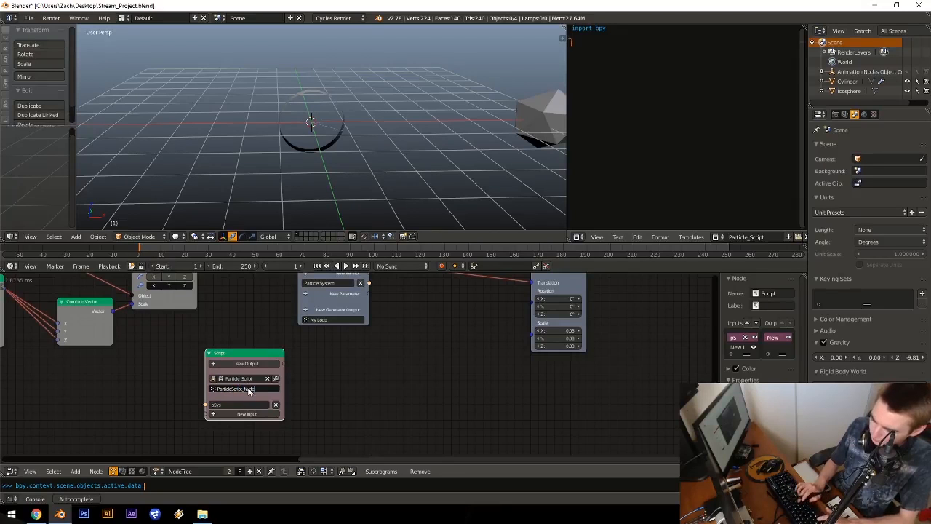
pyautogui.press('Return')
# Step: Add an Invoke Subprogram node for ParticleScript_Node and place it between the Loop Input and Compose Matrix nodes
pyautogui.hotkey('shift', 'a')
pyautogui.moveTo(395, 315)
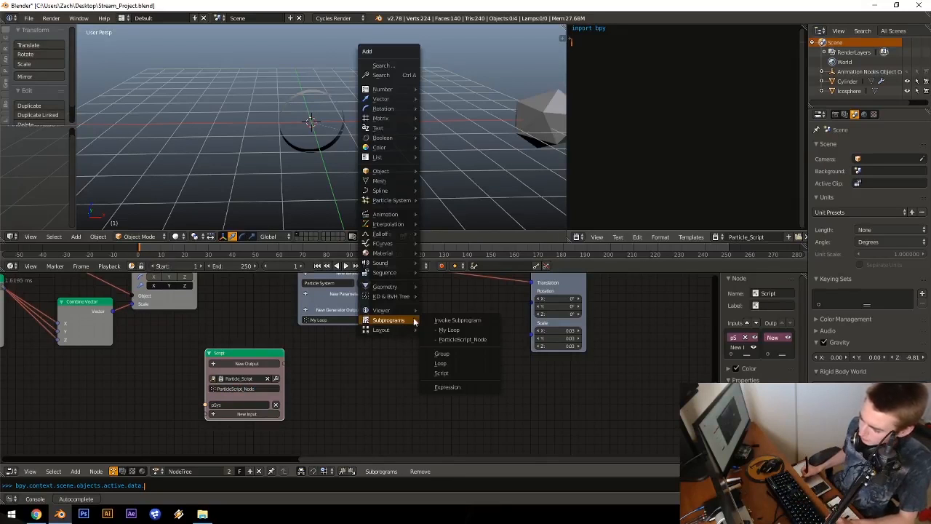
pyautogui.click(445, 336)
pyautogui.moveTo(436, 314); pyautogui.dragTo(445, 331, button='middle')
# Step: Link the Loop Input's Particle System output to the PSys input of the ParticleScript_Node invoke node
pyautogui.moveTo(378, 300); pyautogui.dragTo(445, 361)
pyautogui.moveTo(378, 300); pyautogui.dragTo(437, 327)
pyautogui.moveTo(441, 314); pyautogui.dragTo(346, 376, button='middle')
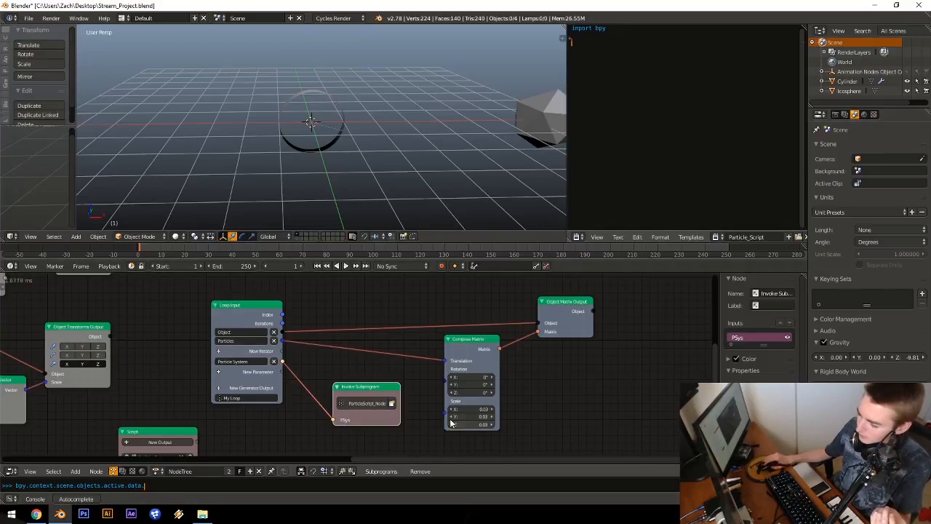
pyautogui.moveTo(452, 425); pyautogui.dragTo(452, 416, button='middle')
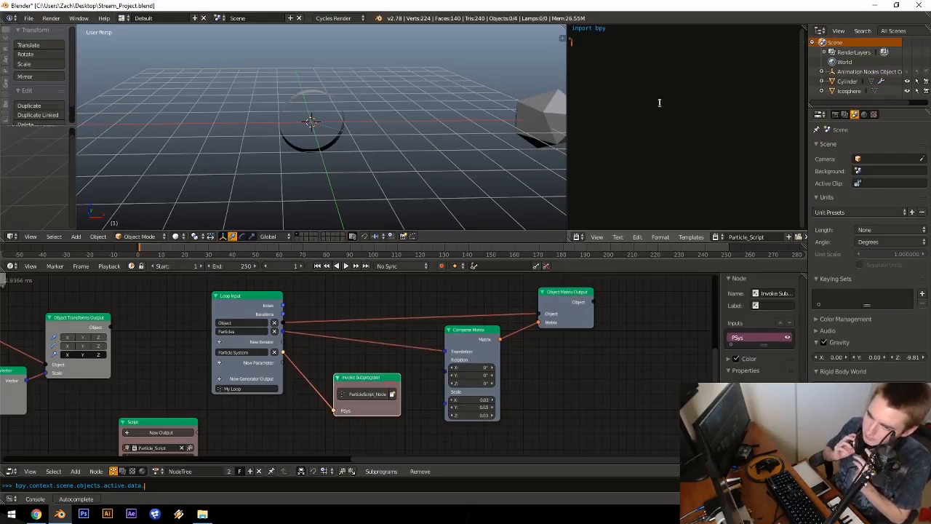
# Step: Examine the main node network from the sound nodes to the Particles Data node and its optional outputs
pyautogui.moveTo(27, 416); pyautogui.dragTo(411, 412, button='middle')
pyautogui.scroll(1, 318, 376)
pyautogui.scroll(1, 412, 412)
pyautogui.moveTo(158, 358); pyautogui.dragTo(311, 388, button='middle')
pyautogui.moveTo(356, 349); pyautogui.dragTo(309, 429, button='middle')
pyautogui.scroll(-3, 309, 429)
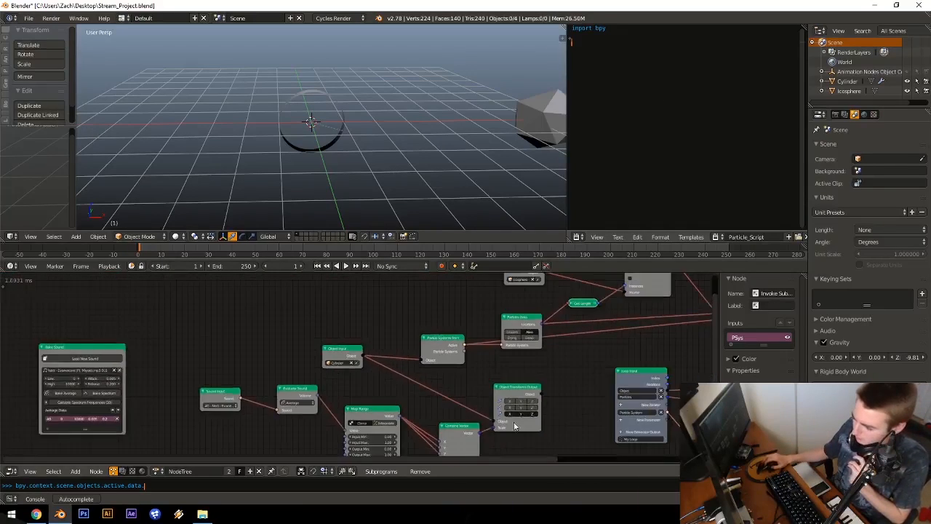
pyautogui.scroll(2, 509, 424)
pyautogui.moveTo(509, 424); pyautogui.dragTo(317, 407, button='middle')
pyautogui.moveTo(414, 304); pyautogui.dragTo(310, 361, button='middle')
pyautogui.click(313, 349)
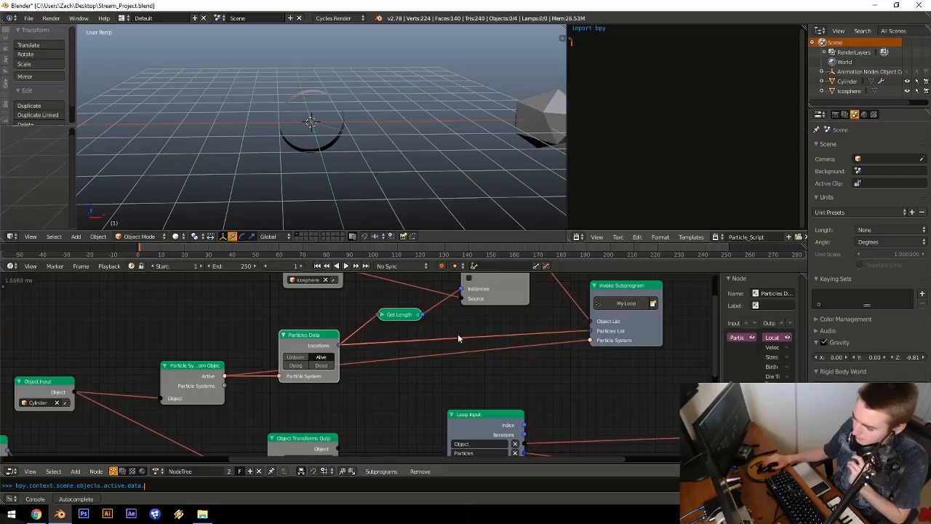
pyautogui.click(785, 357)
pyautogui.click(785, 358)
# Step: Detach the ParticleScript_Node invoke node from the Loop Input and move it out of the loop to just below Particles Data
pyautogui.moveTo(541, 387); pyautogui.dragTo(373, 320, button='middle')
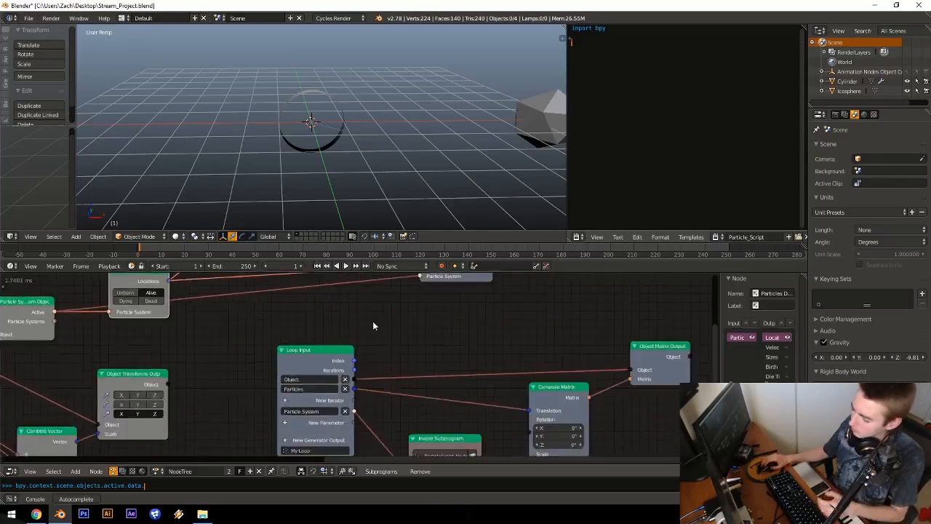
pyautogui.scroll(-2, 372, 320)
pyautogui.moveTo(463, 368); pyautogui.dragTo(422, 308, button='middle')
pyautogui.scroll(2, 358, 370)
pyautogui.moveTo(362, 379); pyautogui.dragTo(336, 394)
pyautogui.moveTo(407, 351); pyautogui.dragTo(304, 403)
pyautogui.moveTo(218, 383); pyautogui.dragTo(448, 408, button='middle')
pyautogui.moveTo(533, 429); pyautogui.dragTo(351, 298)
pyautogui.moveTo(394, 299); pyautogui.dragTo(388, 415, button='middle')
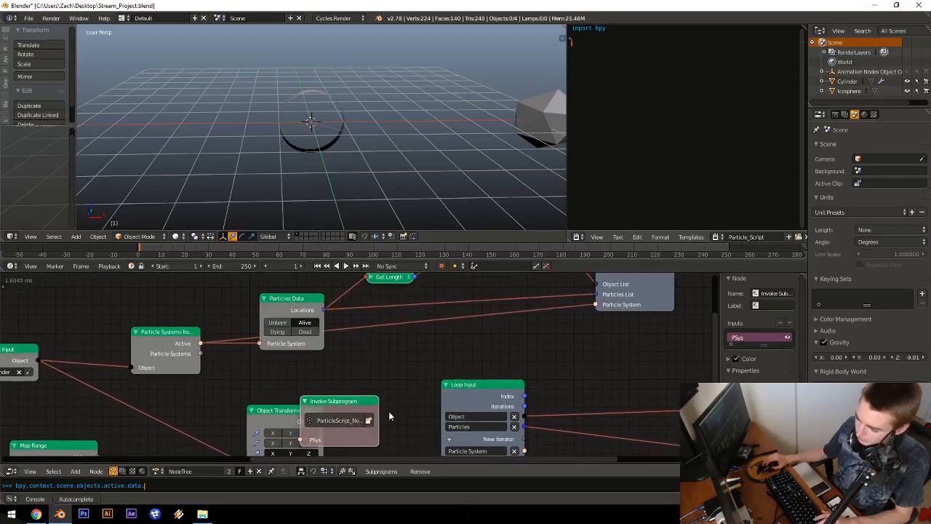
pyautogui.moveTo(374, 419); pyautogui.dragTo(355, 382)
# Step: Lower the Object Transforms Output and Combine Vector nodes to make room, and link the particle system's Active output to the invoke node's PSys input
pyautogui.moveTo(354, 443); pyautogui.dragTo(394, 340, button='middle')
pyautogui.moveTo(339, 315); pyautogui.dragTo(354, 346)
pyautogui.click(255, 373)
pyautogui.moveTo(256, 374); pyautogui.dragTo(257, 416)
pyautogui.moveTo(287, 327); pyautogui.dragTo(308, 417, button='middle')
pyautogui.scroll(-1, 295, 356)
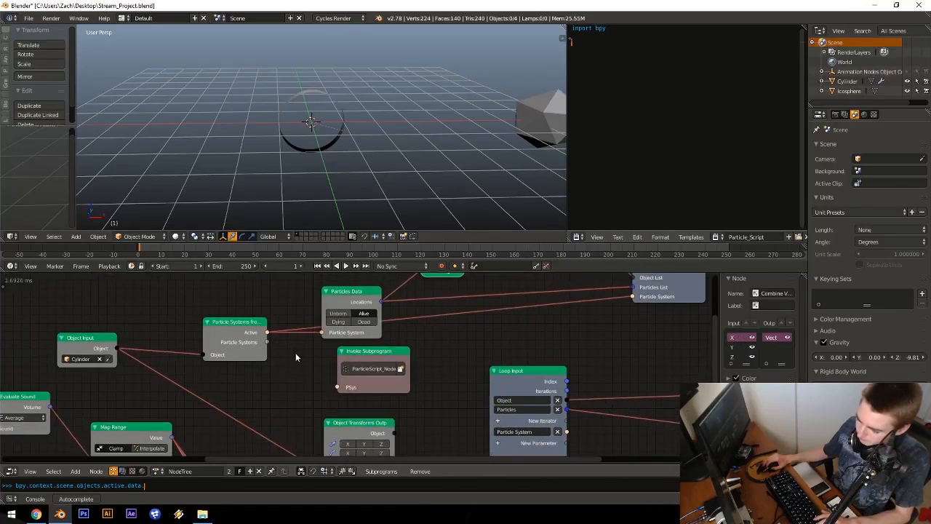
pyautogui.moveTo(269, 333)
pyautogui.mouseDown()
pyautogui.moveTo(343, 388)
pyautogui.moveTo(351, 361)
pyautogui.moveTo(323, 360)
pyautogui.mouseUp()
# Step: Shift Particles Data, Get Length, the Icosphere input, the object instancer and the My Loop invoke node away from the script's invoke node
pyautogui.moveTo(475, 364); pyautogui.dragTo(354, 403, button='middle')
pyautogui.scroll(-5, 352, 404)
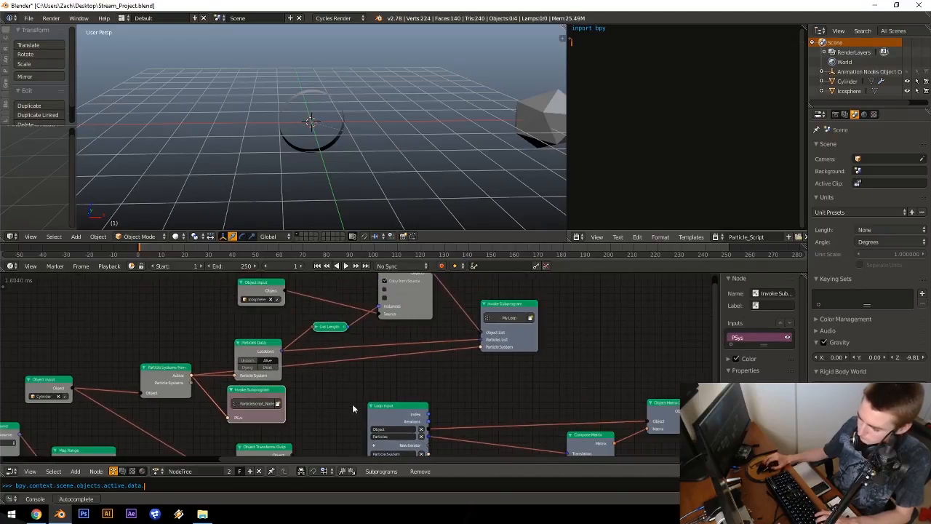
pyautogui.moveTo(260, 308); pyautogui.dragTo(497, 377)
pyautogui.press('g')
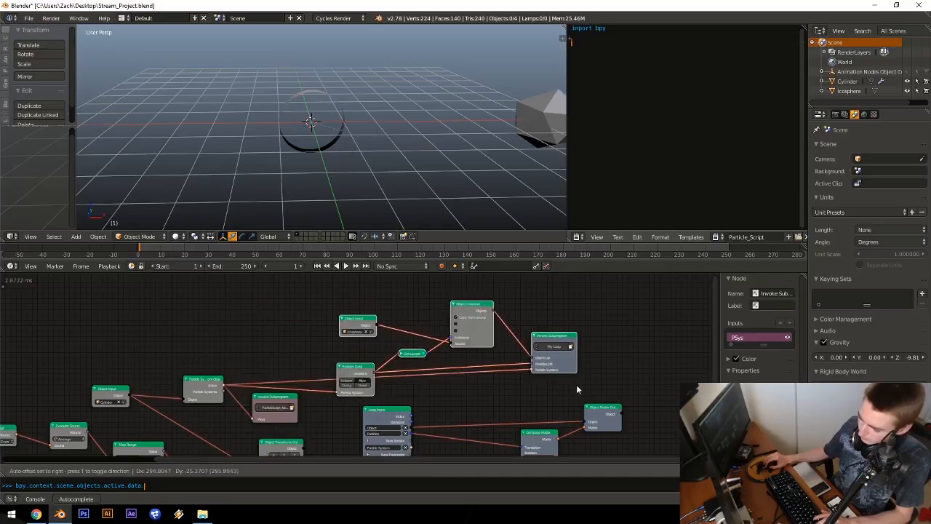
pyautogui.click(604, 374)
# Step: Add a Particle System output to the Script node and name it pOut
pyautogui.scroll(4, 357, 357)
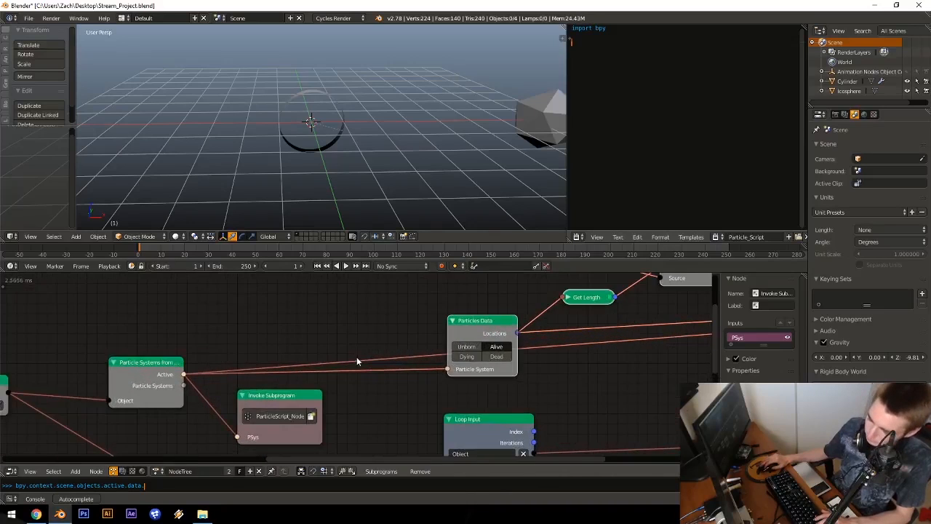
pyautogui.scroll(-1, 336, 386)
pyautogui.moveTo(402, 450); pyautogui.dragTo(351, 301, button='middle')
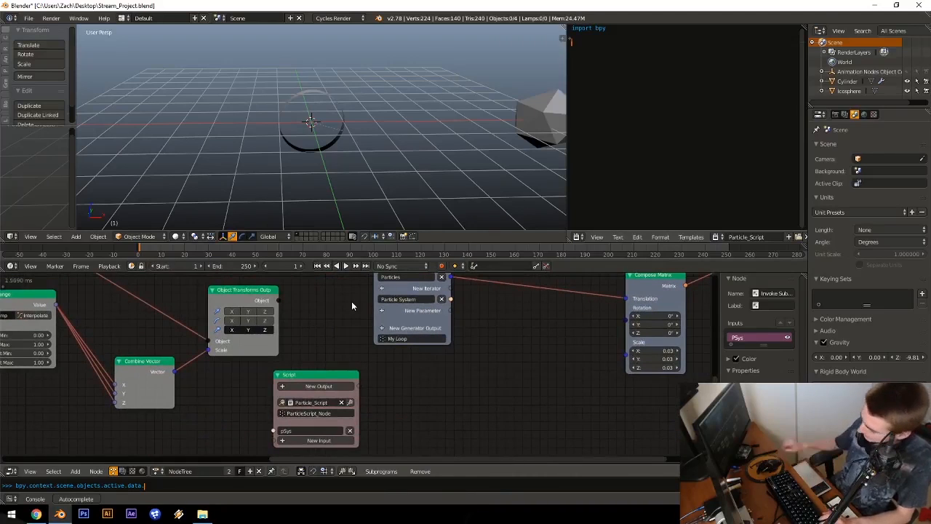
pyautogui.moveTo(402, 394); pyautogui.dragTo(397, 331, button='middle')
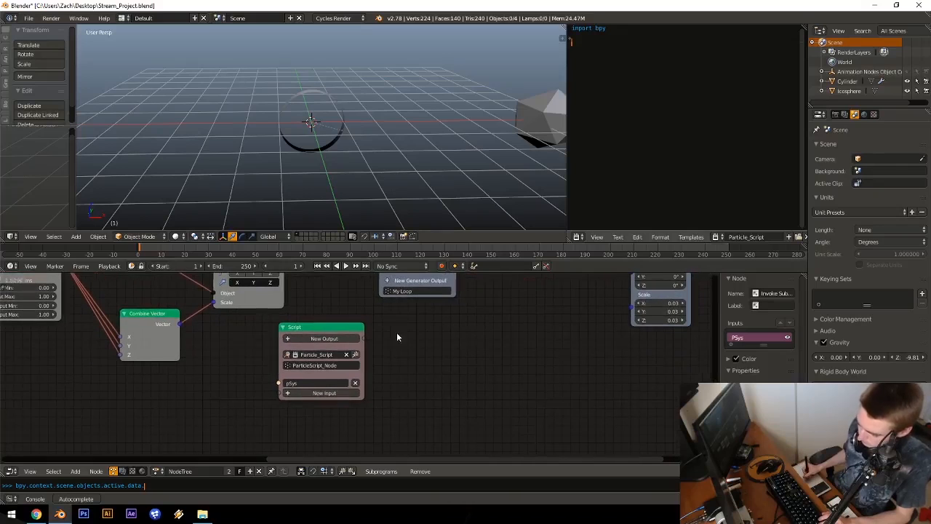
pyautogui.click(332, 338)
pyautogui.click(369, 362)
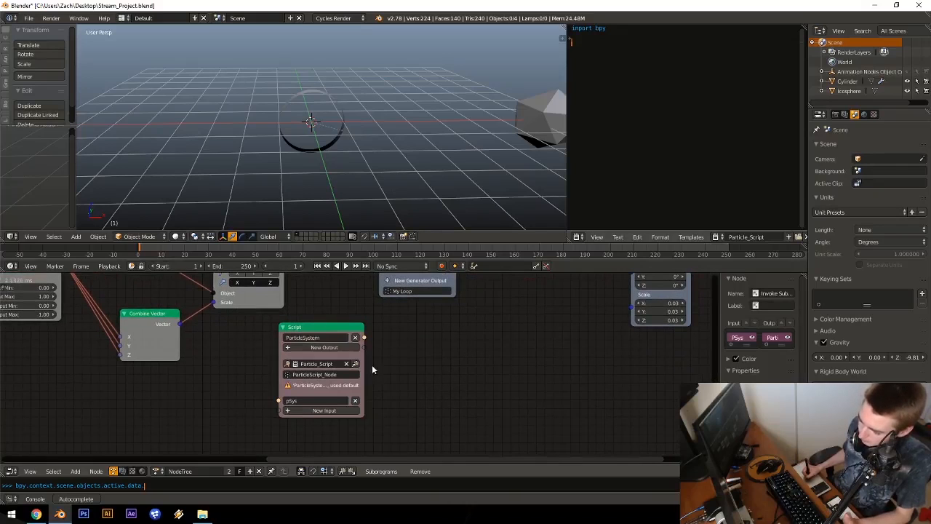
pyautogui.doubleClick(320, 339)
pyautogui.write('pOut')
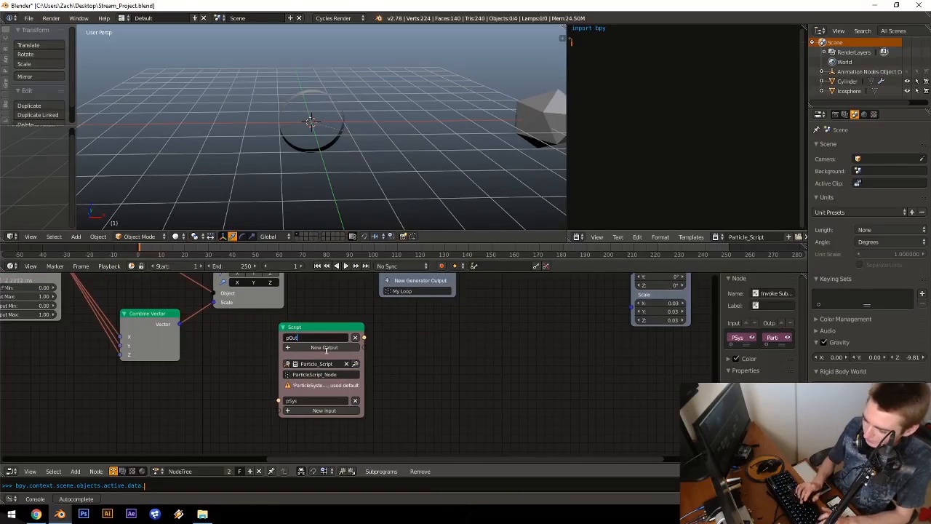
pyautogui.press('Return')
# Step: Link the script invoke node's POut output to the Particle System input of Particles Data and move the invoke node closer to it
pyautogui.moveTo(320, 336); pyautogui.dragTo(306, 414, button='middle')
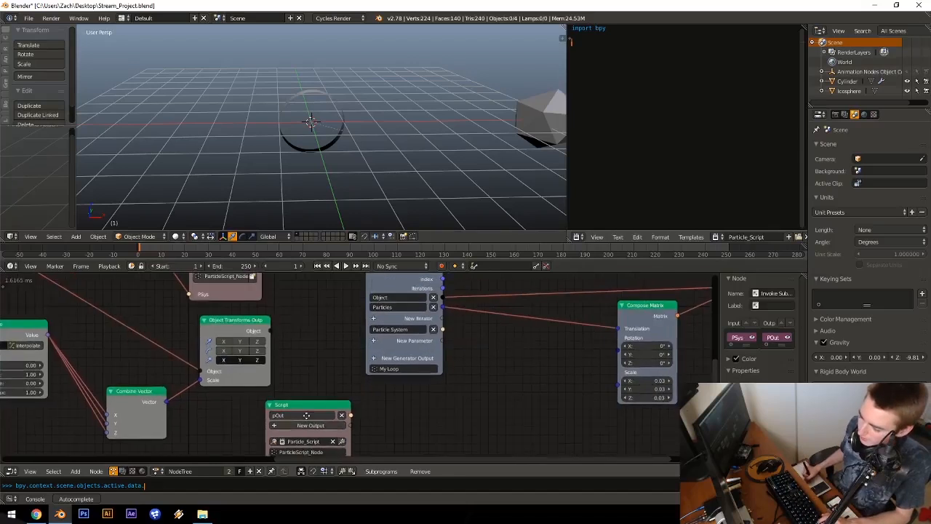
pyautogui.moveTo(351, 279); pyautogui.dragTo(362, 402, button='middle')
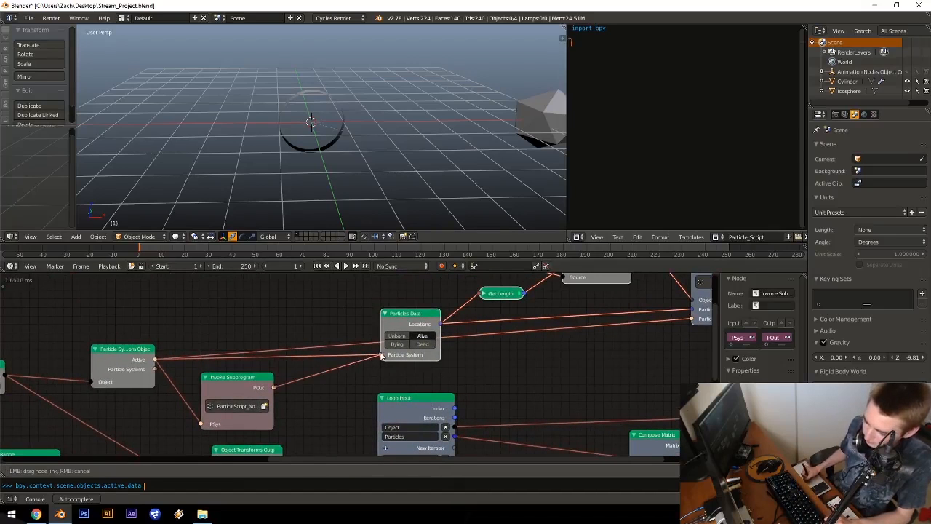
pyautogui.moveTo(272, 388); pyautogui.dragTo(379, 354)
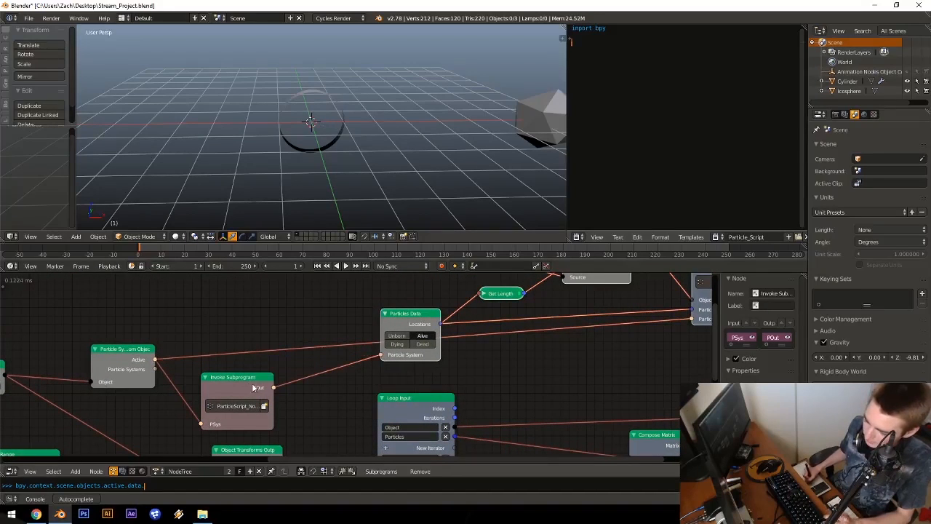
pyautogui.press('g')
pyautogui.click(325, 362)
pyautogui.moveTo(487, 304); pyautogui.dragTo(365, 325, button='middle')
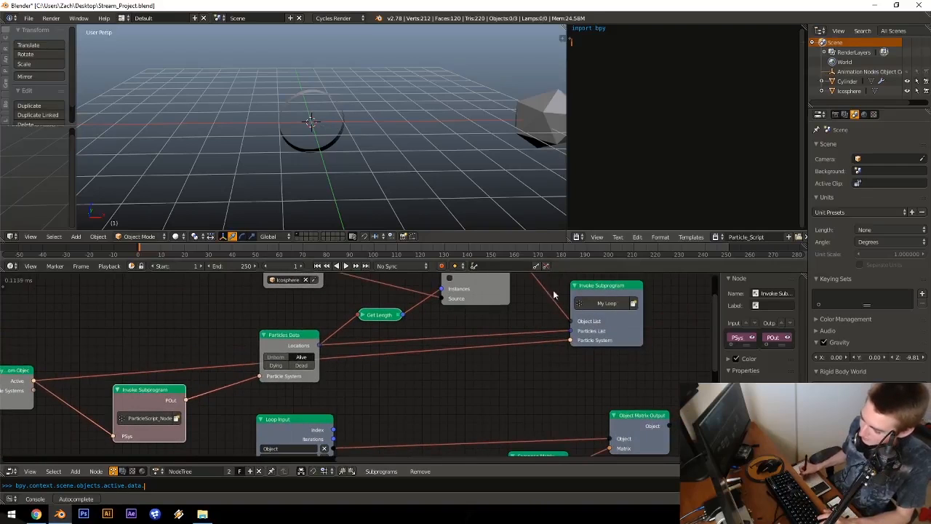
# Step: Remove the Particle System parameter from the Loop Input node of My Loop
pyautogui.moveTo(553, 294); pyautogui.dragTo(383, 343, button='middle')
pyautogui.click(200, 395)
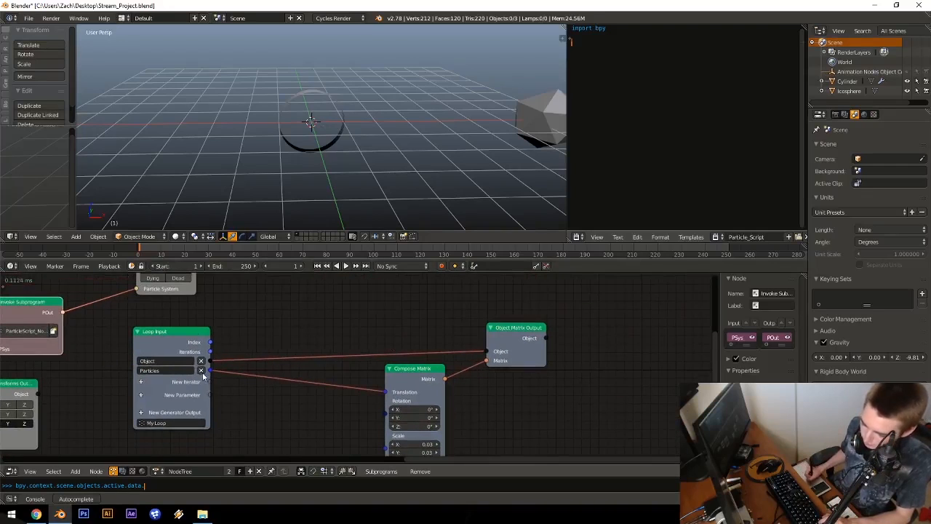
pyautogui.moveTo(155, 303); pyautogui.dragTo(325, 385, button='middle')
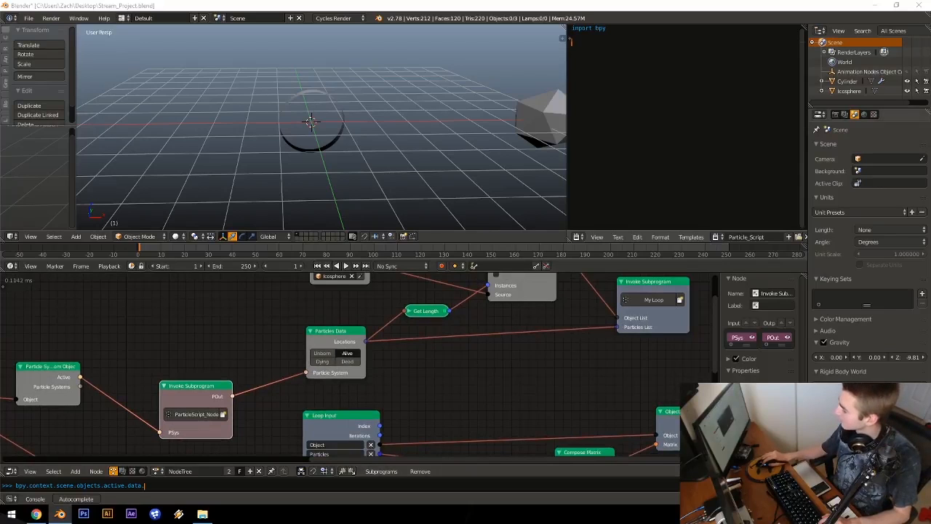
pyautogui.click(594, 4)
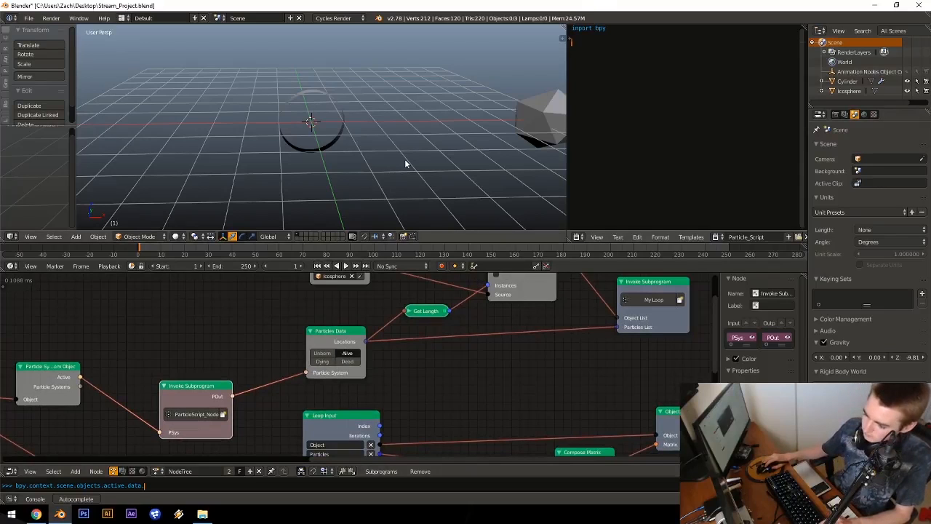
# Step: Play the animation and set the Cylinder's particle system to render its particles as Halo
pyautogui.moveTo(453, 338); pyautogui.dragTo(495, 339, button='middle')
pyautogui.hotkey('alt', 'a')
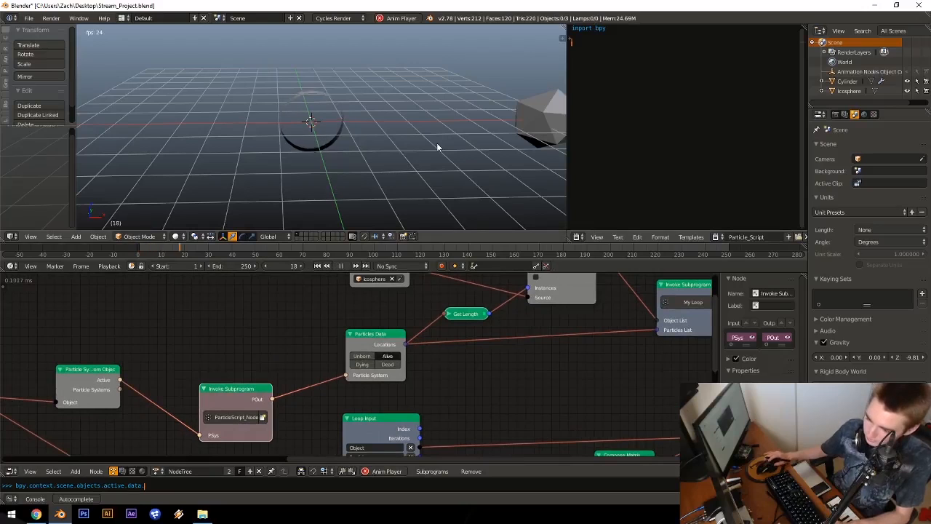
pyautogui.click(847, 81)
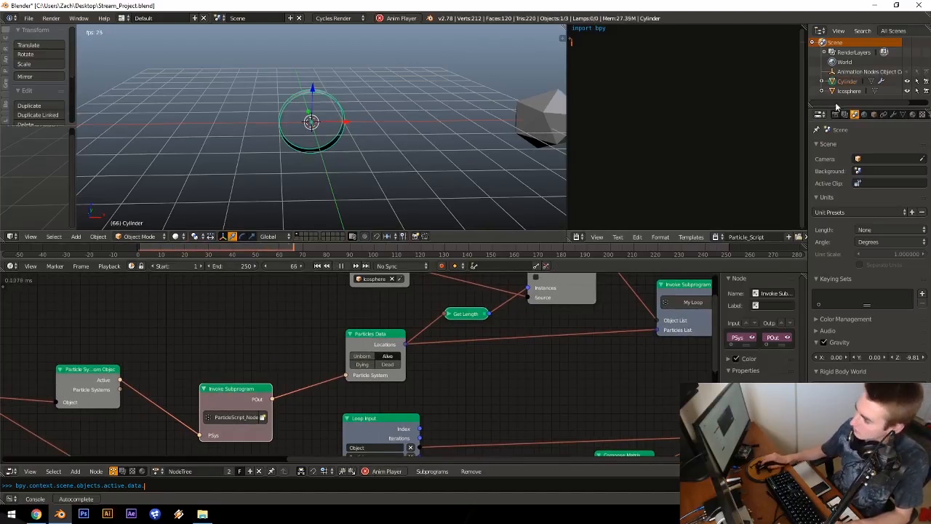
pyautogui.click(884, 114)
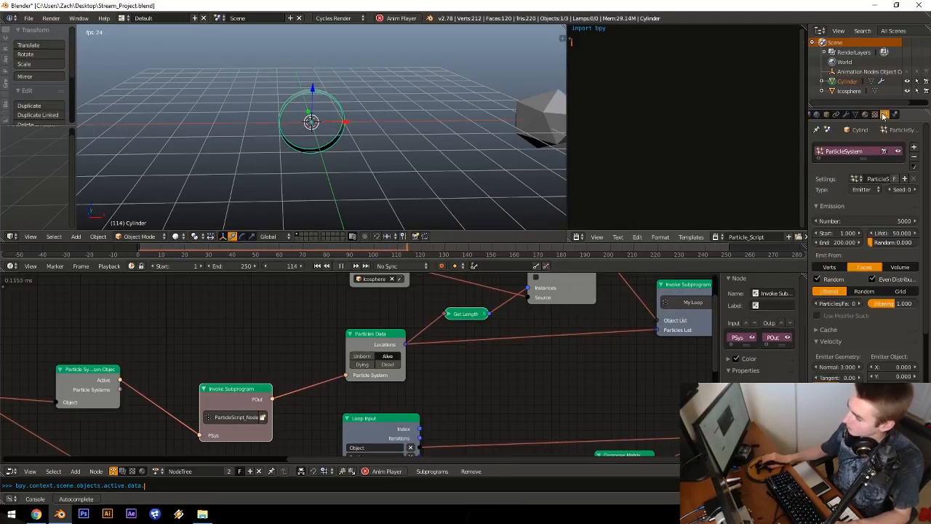
pyautogui.scroll(-4, 922, 195)
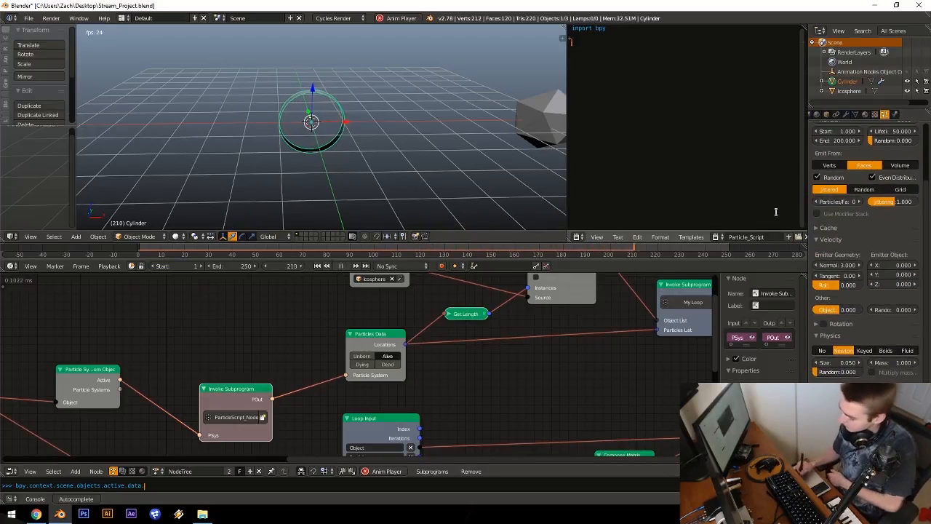
pyautogui.scroll(-8, 853, 210)
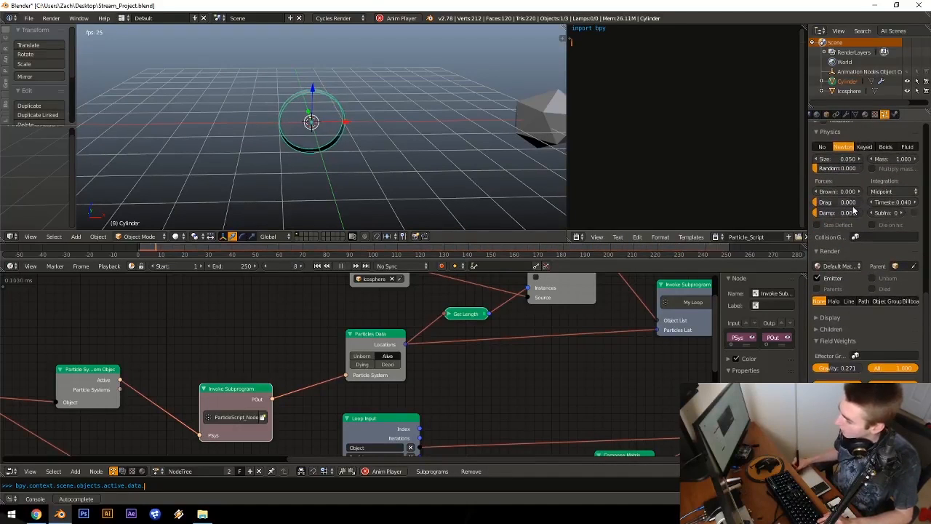
pyautogui.scroll(3, 854, 210)
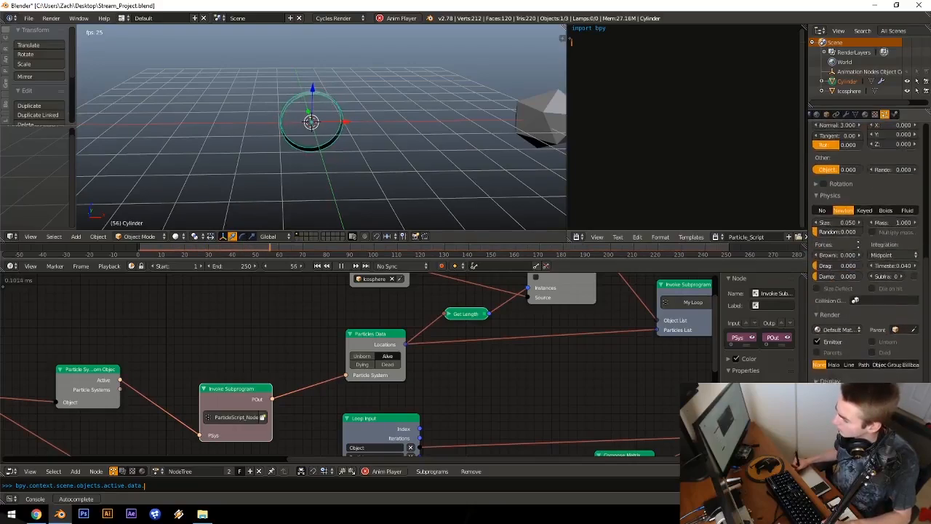
pyautogui.moveTo(858, 244); pyautogui.dragTo(858, 233, button='middle')
pyautogui.click(836, 354)
# Step: View the emitted particles around the ring, stop playback and save over Stream_Project.blend
pyautogui.moveTo(361, 104); pyautogui.dragTo(394, 77, button='middle')
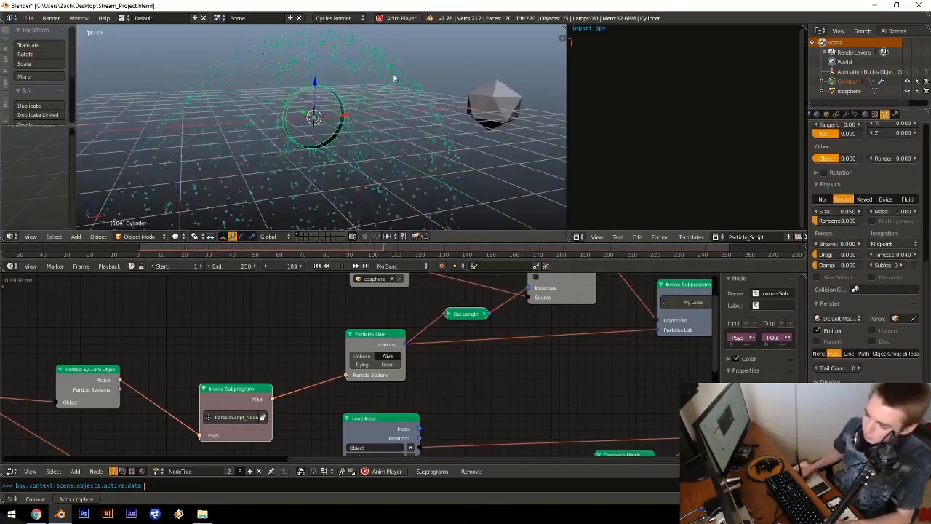
pyautogui.press('Escape')
pyautogui.hotkey('ctrl', 's')
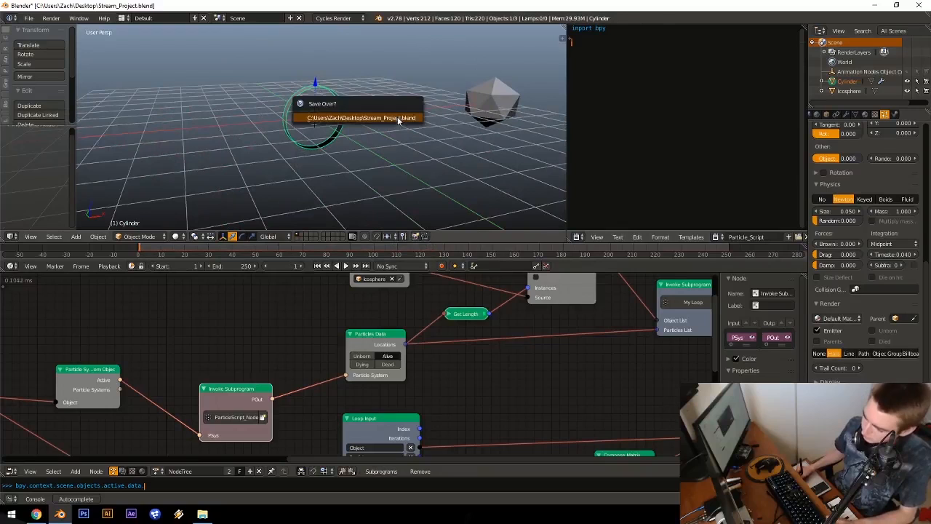
pyautogui.click(399, 121)
# Step: Play the animation, link the particle system's Active output directly to the Particle System input of Particles Data, and stop playback
pyautogui.moveTo(524, 360); pyautogui.dragTo(522, 435, button='middle')
pyautogui.moveTo(490, 398); pyautogui.dragTo(419, 373, button='middle')
pyautogui.moveTo(416, 130); pyautogui.dragTo(336, 165, button='middle')
pyautogui.hotkey('alt', 'a')
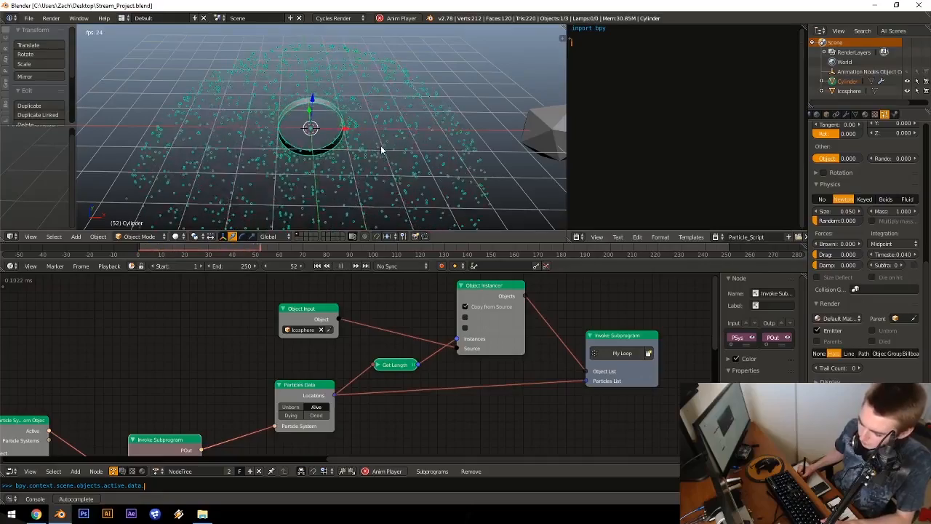
pyautogui.moveTo(299, 377); pyautogui.dragTo(388, 291, button='middle')
pyautogui.moveTo(138, 346); pyautogui.dragTo(362, 341)
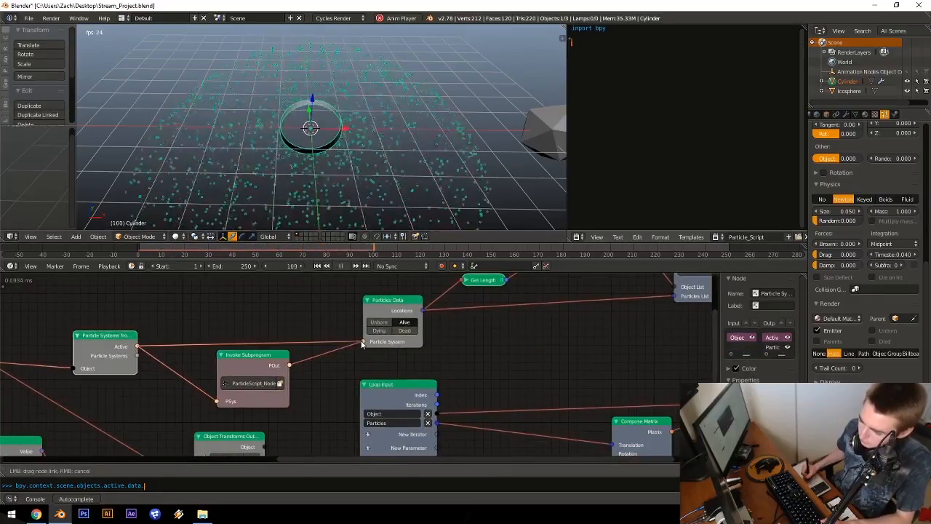
pyautogui.press('Escape')
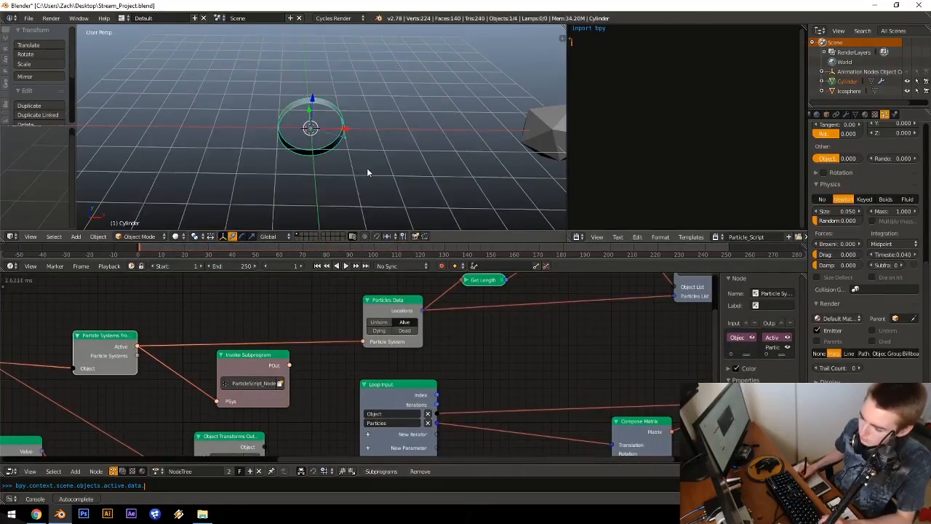
pyautogui.moveTo(366, 173); pyautogui.dragTo(390, 140, button='middle')
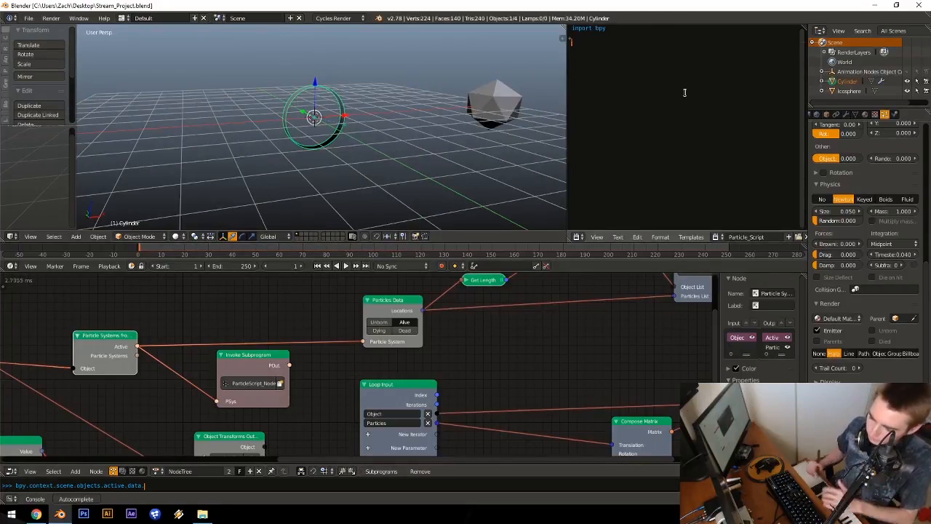
# Step: Write the line "pOut = pSys" below the import in Particle_Script
pyautogui.moveTo(522, 408); pyautogui.dragTo(399, 290, button='middle')
pyautogui.moveTo(270, 374); pyautogui.dragTo(446, 298, button='middle')
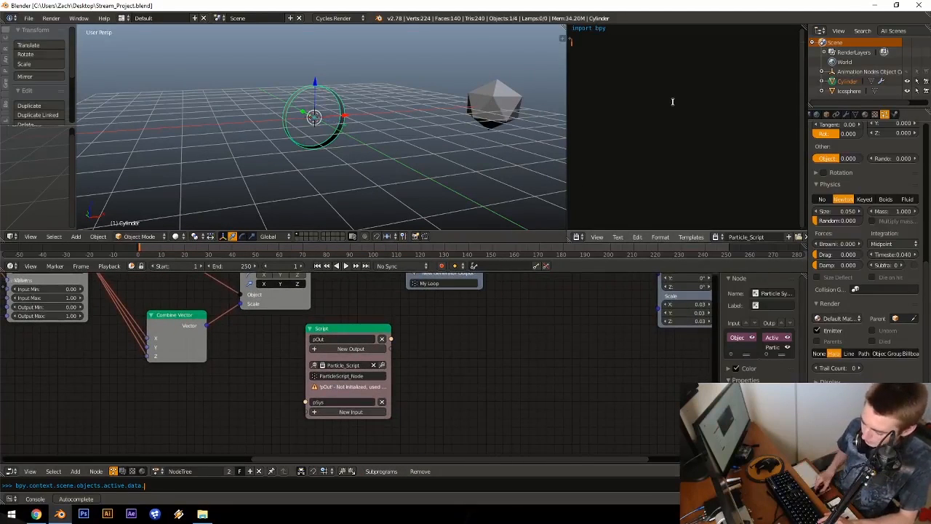
pyautogui.write('pOut = pSy')
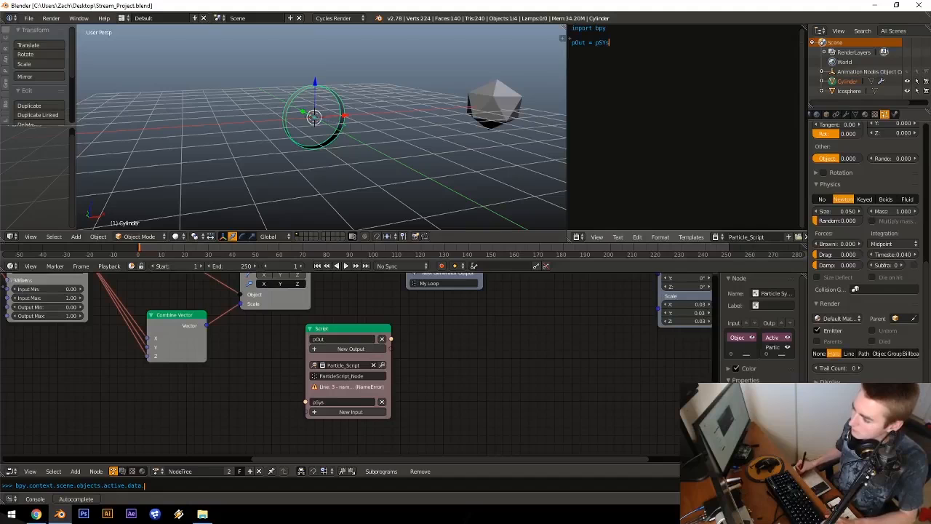
pyautogui.write('s')
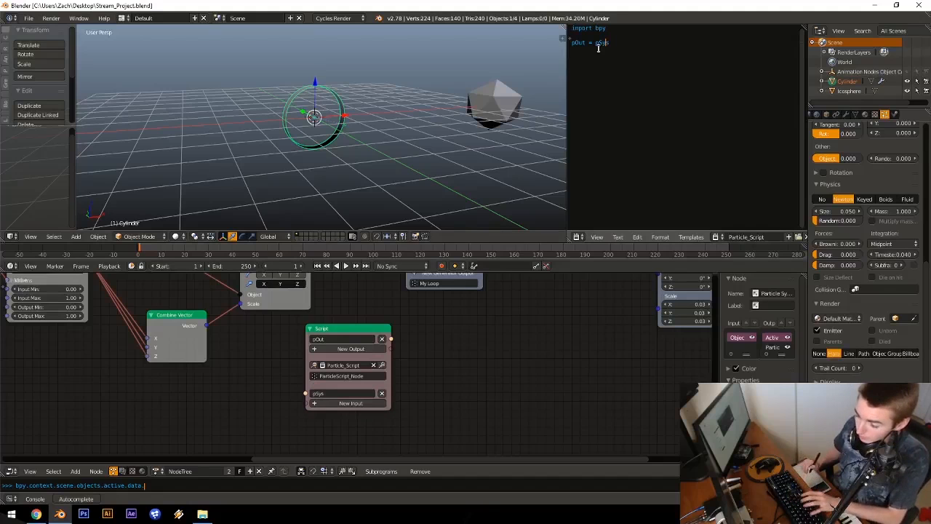
# Step: Play the animation to check the particles with the new script, stop it and save over the project file
pyautogui.moveTo(519, 371); pyautogui.dragTo(357, 341, button='middle')
pyautogui.hotkey('alt', 'a')
pyautogui.moveTo(389, 109)
pyautogui.mouseDown(button='middle')
pyautogui.moveTo(355, 140)
pyautogui.moveTo(397, 115)
pyautogui.mouseUp(button='middle')
pyautogui.press('Escape')
pyautogui.hotkey('ctrl', 's')
pyautogui.click(397, 115)
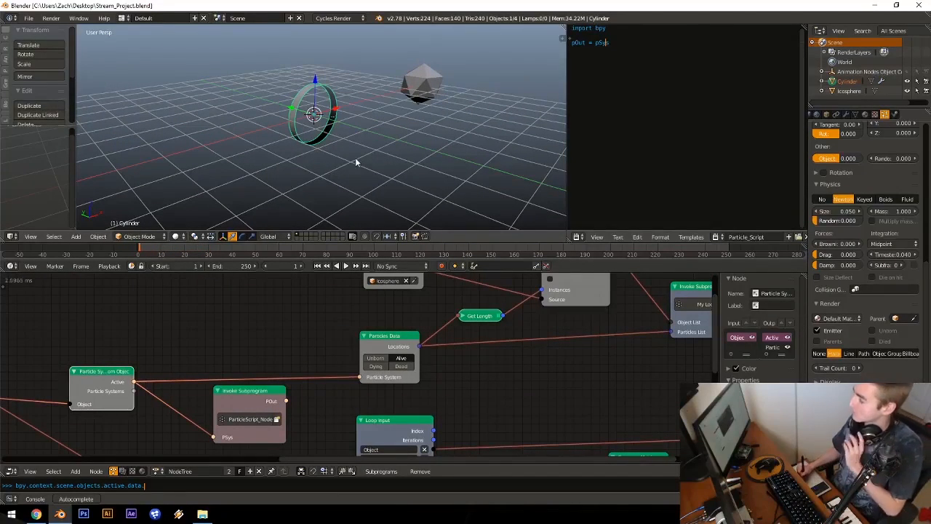
pyautogui.moveTo(355, 157); pyautogui.dragTo(367, 109, button='middle')
# Step: Move the Script node further away from Combine Vector and slightly down, and begin a "for p in pSys:" loop in Particle_Script
pyautogui.moveTo(511, 343); pyautogui.dragTo(322, 386, button='middle')
pyautogui.moveTo(321, 387); pyautogui.dragTo(412, 376)
pyautogui.moveTo(413, 377); pyautogui.dragTo(323, 332, button='middle')
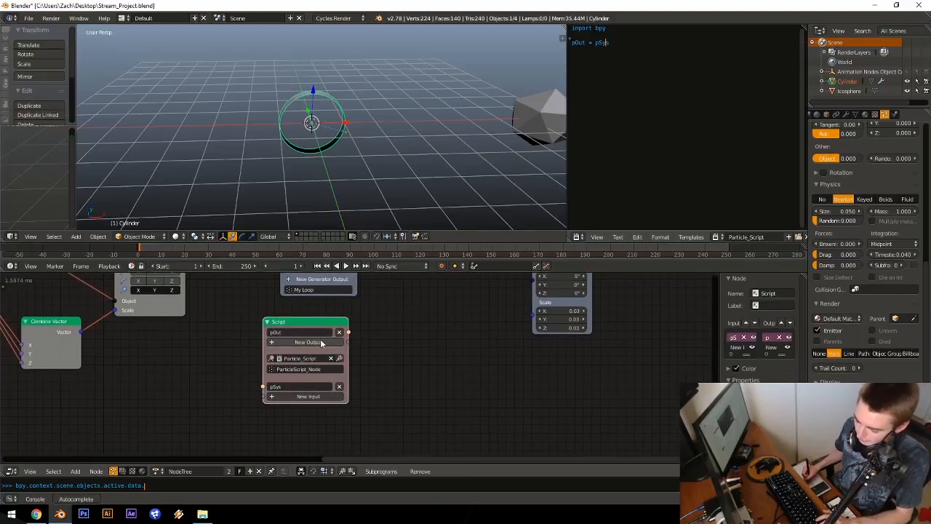
pyautogui.moveTo(324, 337); pyautogui.dragTo(326, 346)
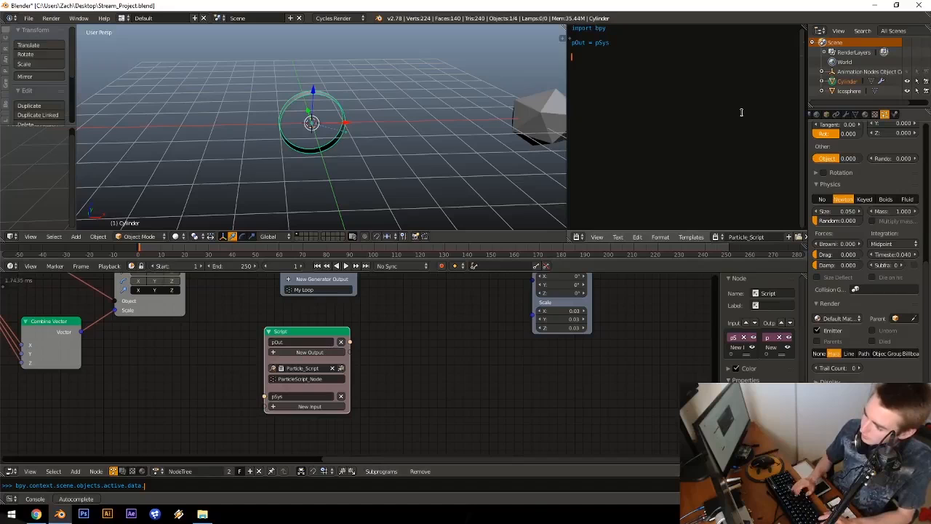
pyautogui.moveTo(404, 334); pyautogui.dragTo(512, 464, button='middle')
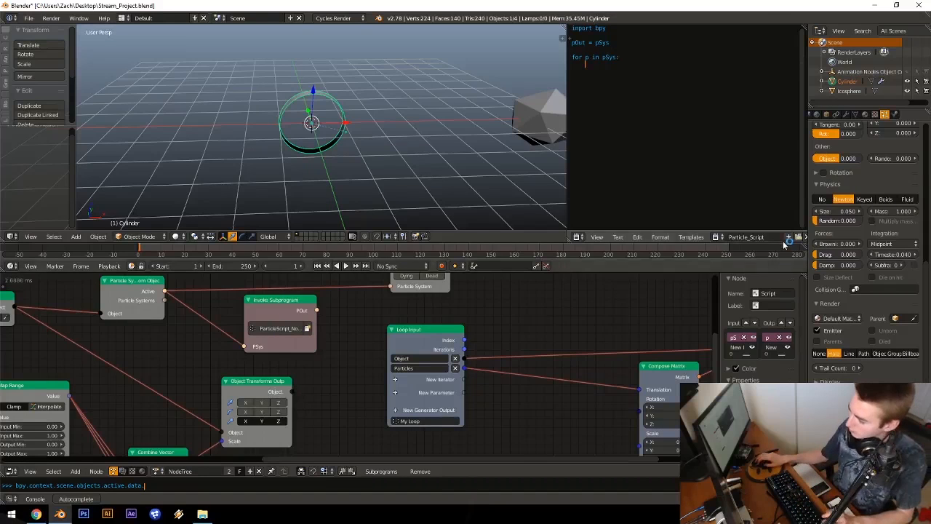
# Step: Turn on line numbers for Particle_Script and toggle its word wrap and syntax highlighting
pyautogui.moveTo(785, 239); pyautogui.dragTo(712, 239, button='middle')
pyautogui.click(747, 238)
pyautogui.click(760, 238)
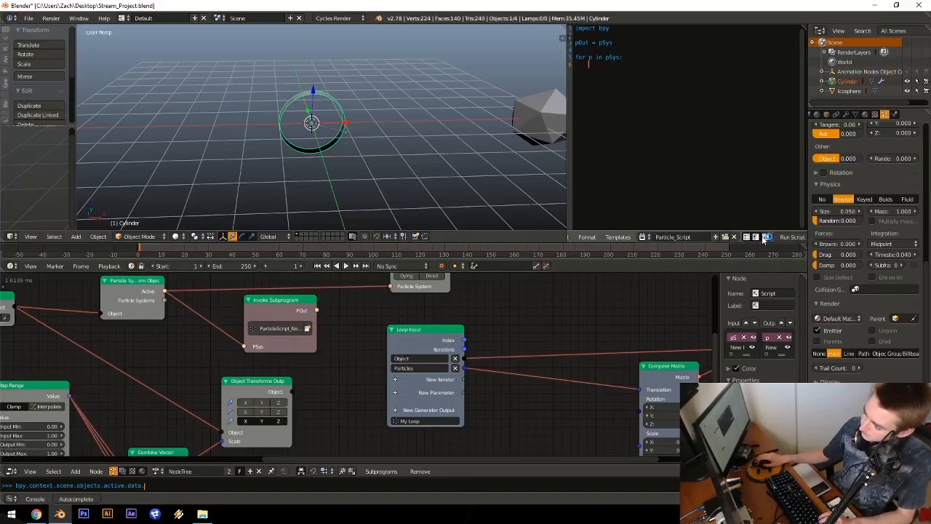
pyautogui.click(764, 237)
pyautogui.click(765, 238)
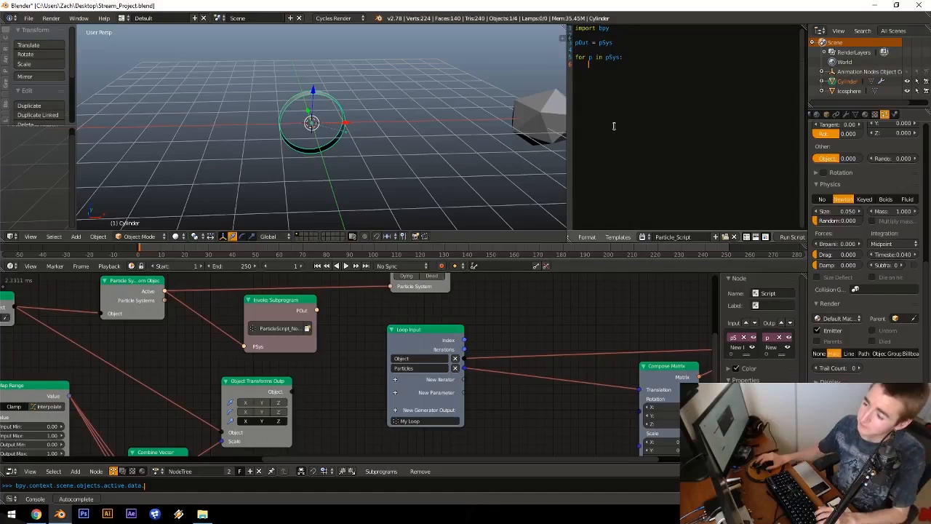
# Step: Play the particle animation, stop it and view the cylinder emitter from another angle
pyautogui.hotkey('alt', 'a')
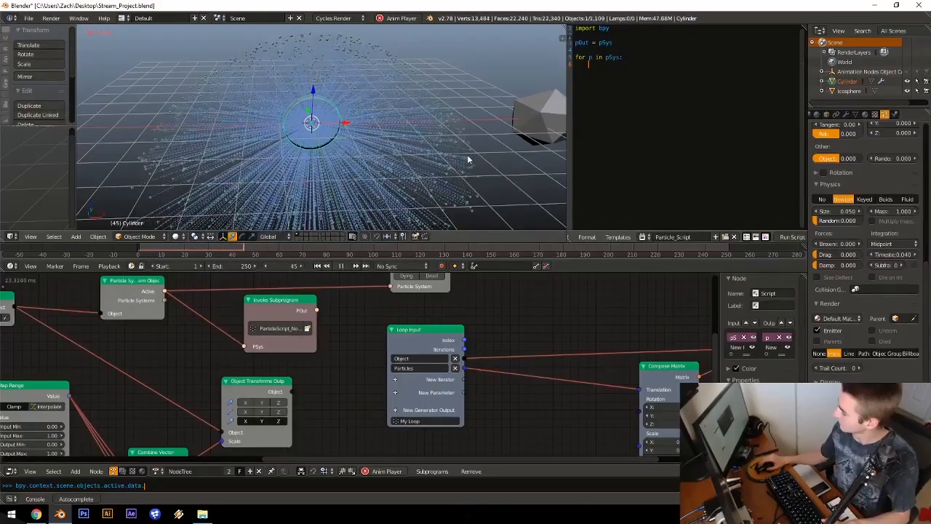
pyautogui.press('Escape')
pyautogui.moveTo(281, 152); pyautogui.dragTo(308, 141, button='middle')
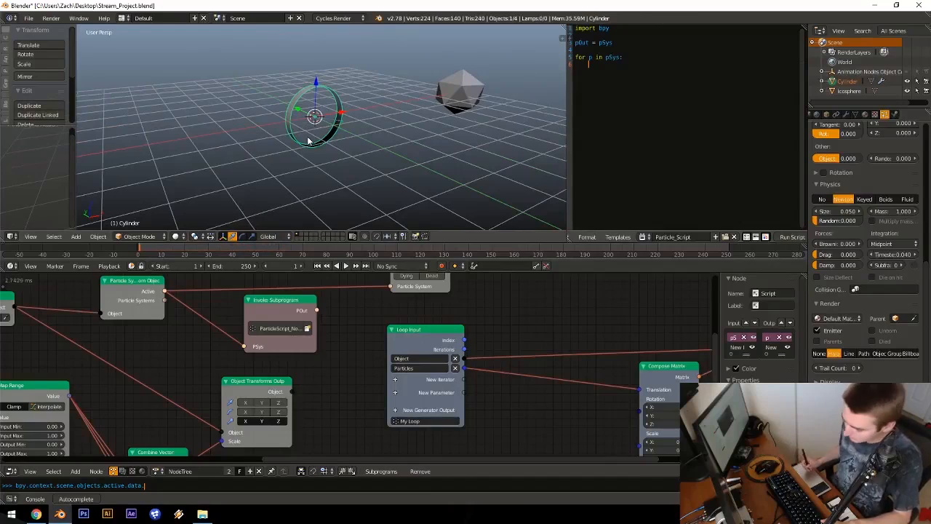
pyautogui.moveTo(346, 154)
pyautogui.mouseDown(button='middle')
pyautogui.moveTo(333, 161)
pyautogui.moveTo(390, 130)
pyautogui.moveTo(356, 142)
pyautogui.mouseUp(button='middle')
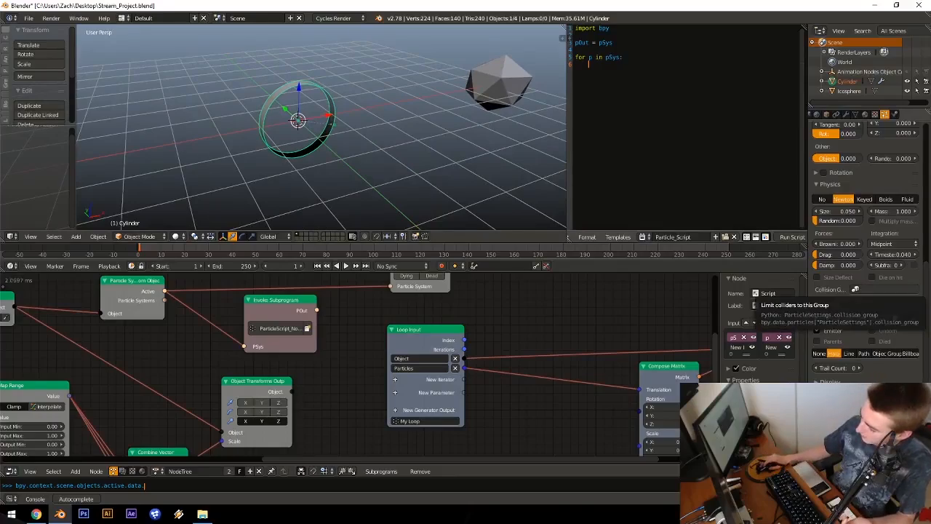
# Step: Enable the Sizes output on the Particles Data node
pyautogui.moveTo(398, 346); pyautogui.dragTo(382, 401, button='middle')
pyautogui.scroll(-4, 295, 344)
pyautogui.scroll(5, 364, 361)
pyautogui.scroll(-5, 385, 399)
pyautogui.moveTo(478, 395); pyautogui.dragTo(376, 401, button='middle')
pyautogui.scroll(4, 334, 367)
pyautogui.moveTo(311, 306); pyautogui.dragTo(376, 368, button='middle')
pyautogui.scroll(1, 366, 382)
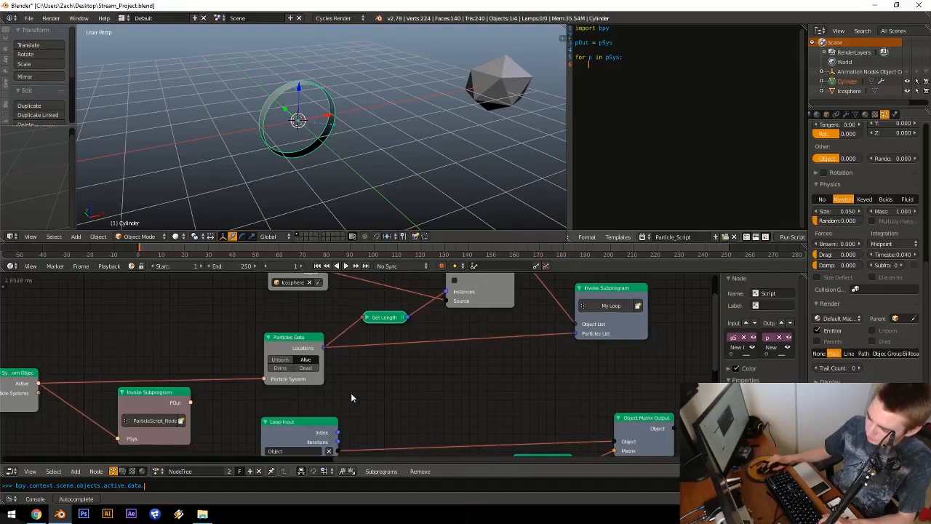
pyautogui.scroll(1, 382, 385)
pyautogui.scroll(-2, 394, 387)
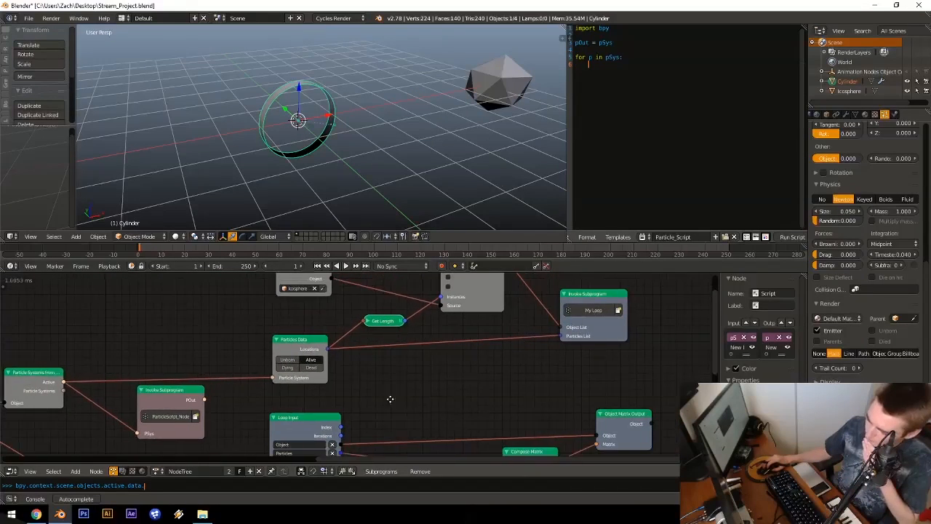
pyautogui.moveTo(390, 394); pyautogui.dragTo(408, 384, button='middle')
pyautogui.scroll(3, 354, 361)
pyautogui.click(331, 322)
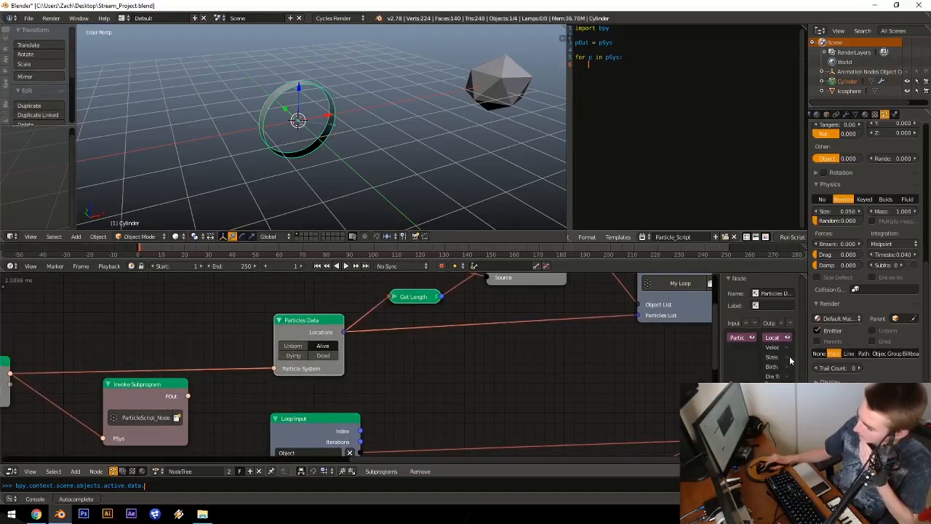
# Step: Add a Vector List iterator named pSize to the Loop Input node
pyautogui.moveTo(507, 418); pyautogui.dragTo(511, 311, button='middle')
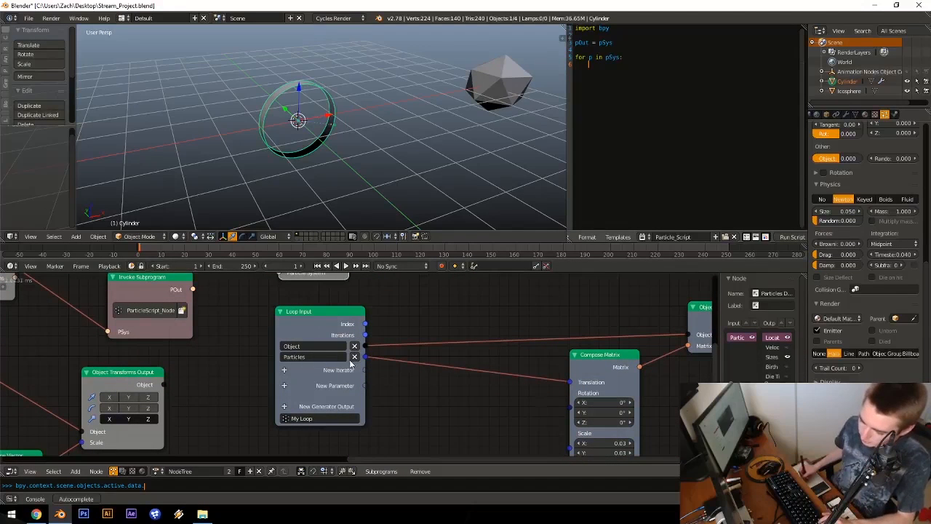
pyautogui.click(283, 379)
pyautogui.click(284, 373)
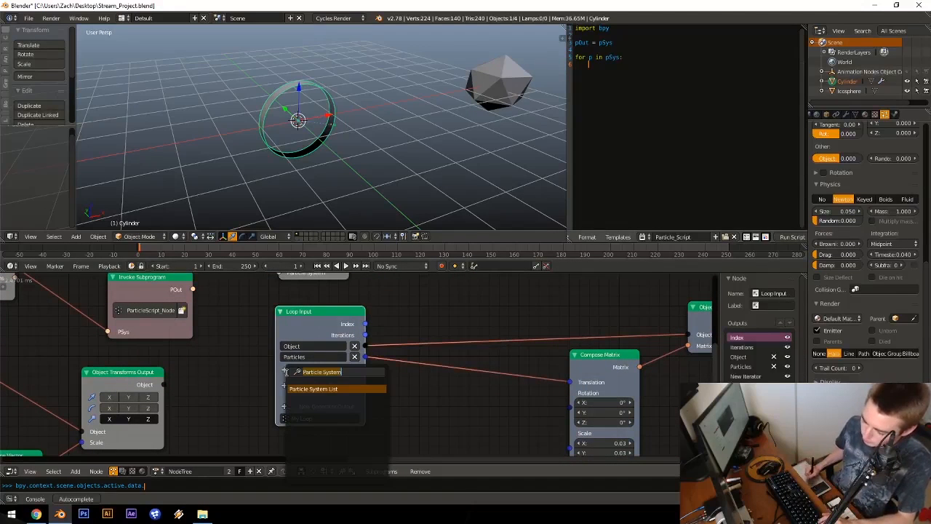
pyautogui.write('ps')
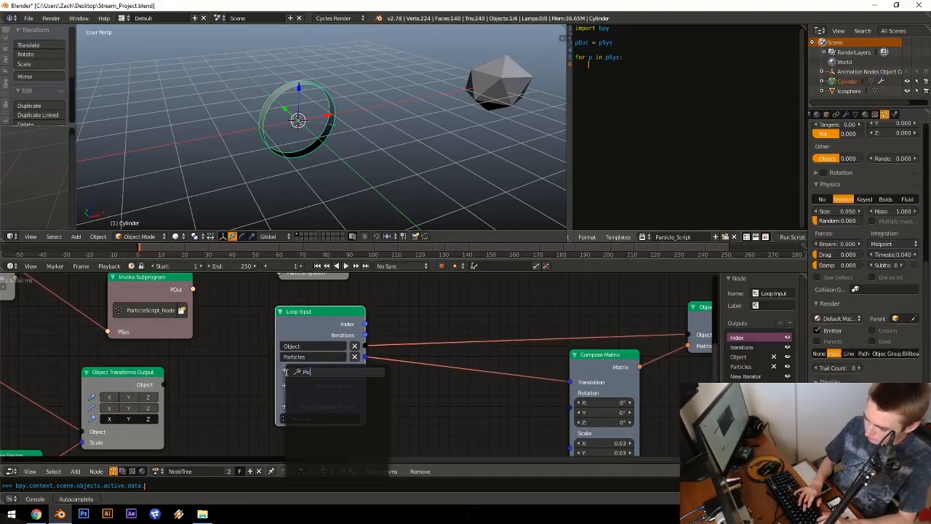
pyautogui.press('BackSpace')
pyautogui.press('BackSpace')
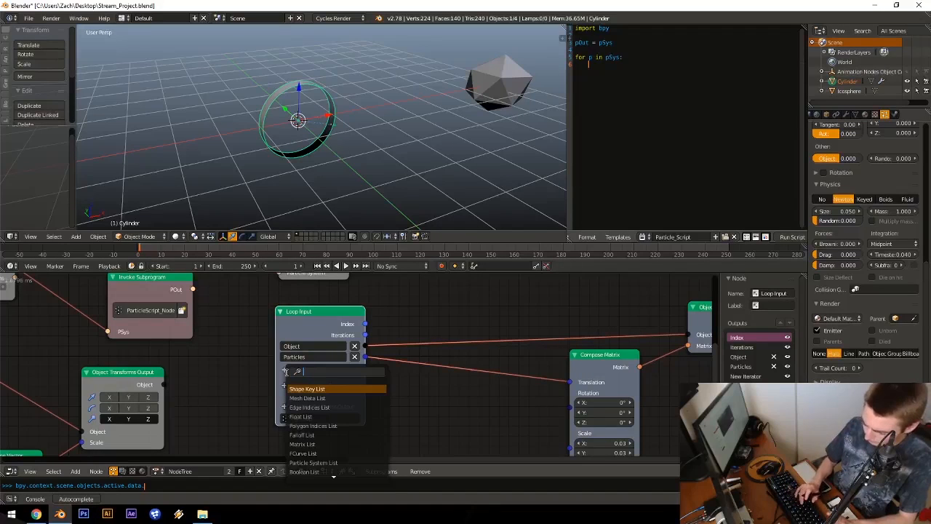
pyautogui.write('vec')
pyautogui.press('Return')
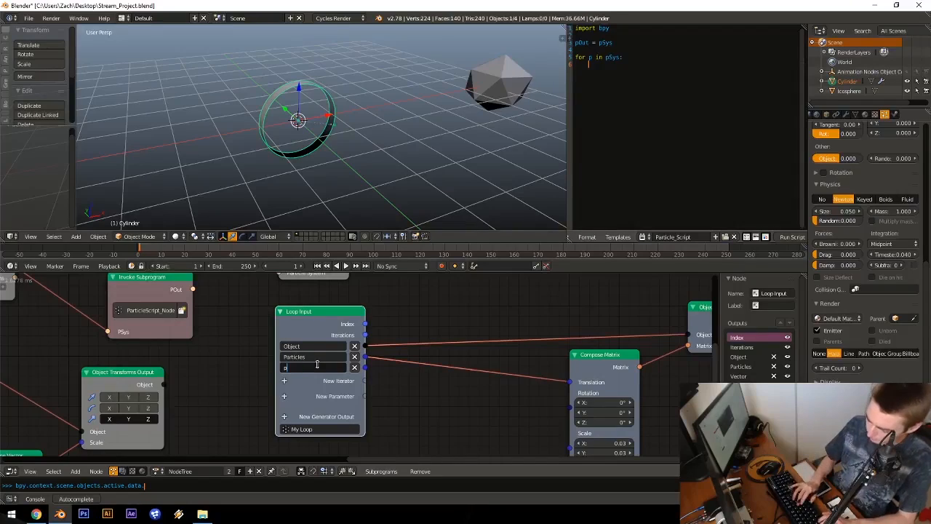
# Step: Rename the Particles iterator of the Loop Input node to pLoc
pyautogui.click(318, 356)
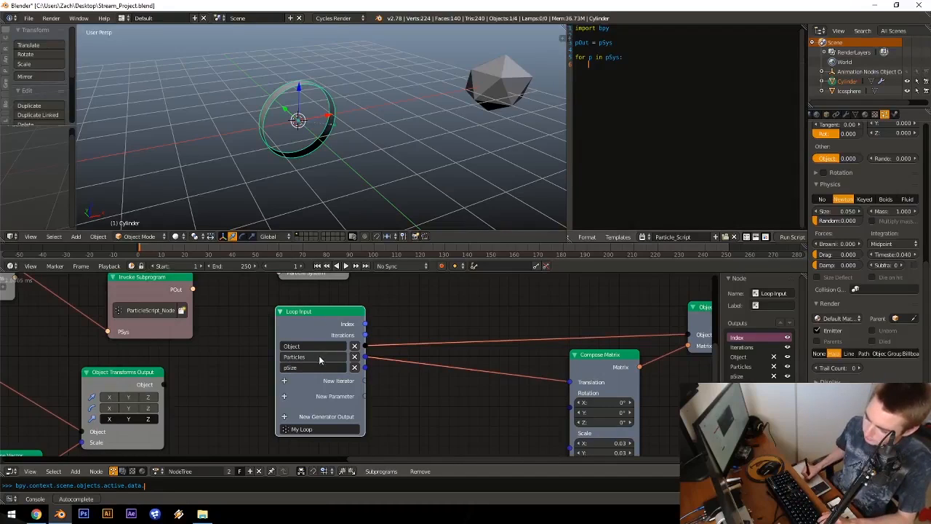
pyautogui.write('pLoc')
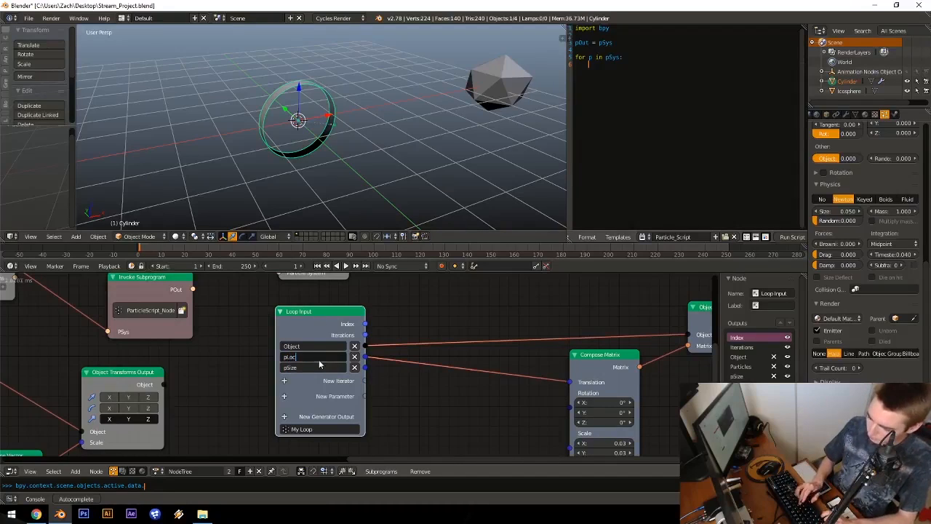
# Step: Connect pSize to the Scale input of Compose Matrix and try to link the Particles Data Sizes output to the pSize List of My Loop
pyautogui.moveTo(377, 367); pyautogui.dragTo(251, 305, button='middle')
pyautogui.moveTo(239, 303); pyautogui.dragTo(444, 384)
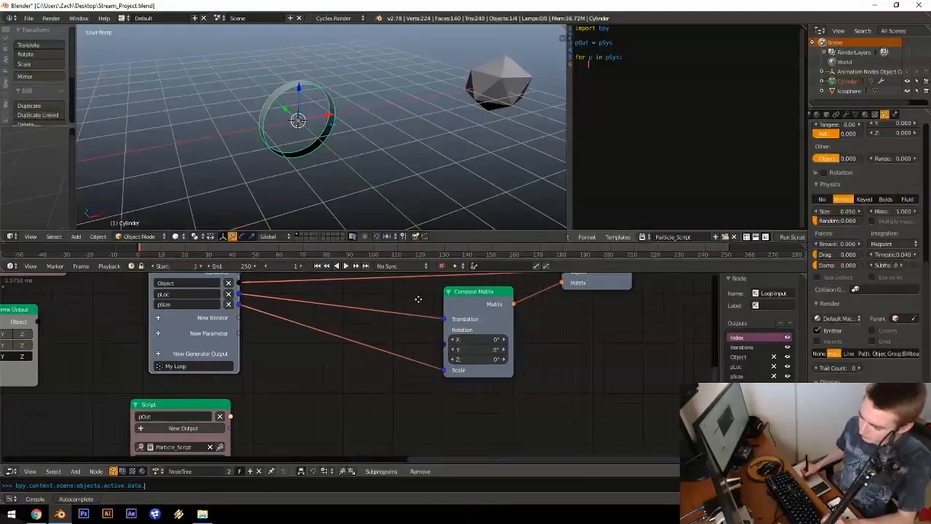
pyautogui.moveTo(417, 299); pyautogui.dragTo(408, 413, button='middle')
pyautogui.moveTo(250, 360); pyautogui.dragTo(532, 352)
pyautogui.moveTo(249, 361); pyautogui.dragTo(549, 345)
pyautogui.moveTo(349, 445); pyautogui.dragTo(469, 329, button='middle')
pyautogui.moveTo(414, 370); pyautogui.dragTo(440, 337, button='middle')
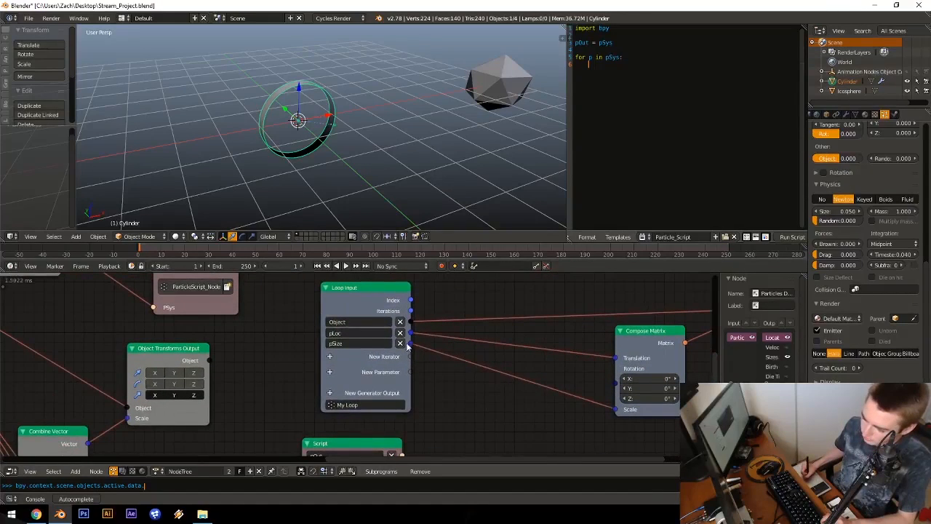
# Step: Replace the loop's pSize vector iterator with a Float List iterator named pSize
pyautogui.click(399, 344)
pyautogui.click(329, 348)
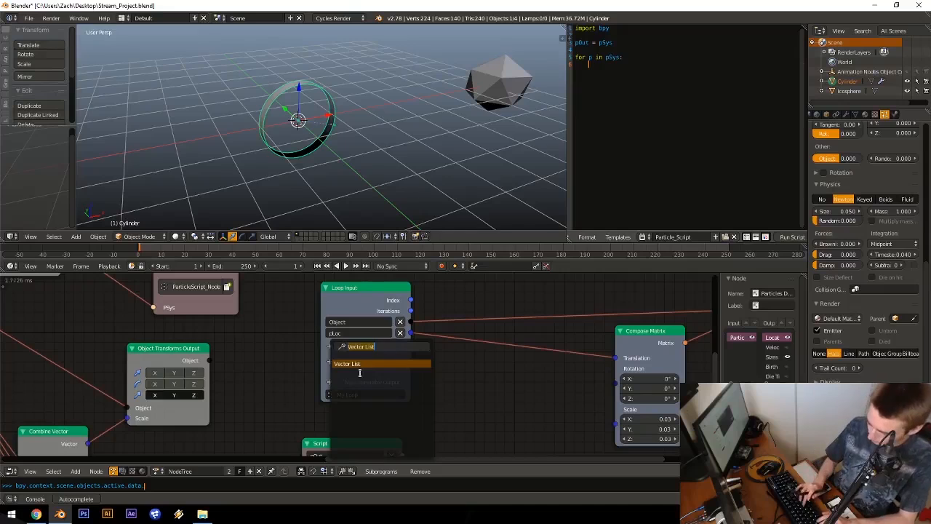
pyautogui.write('floa')
pyautogui.press('Return')
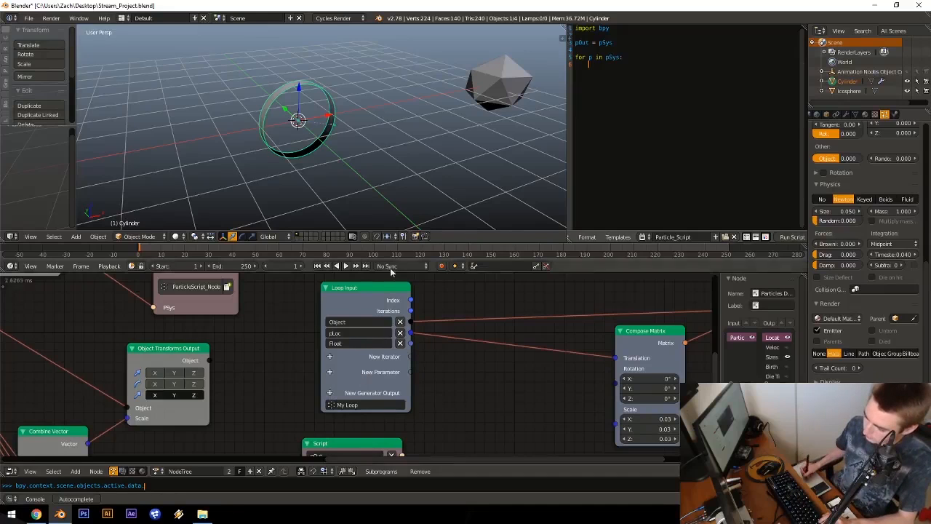
pyautogui.write('ps')
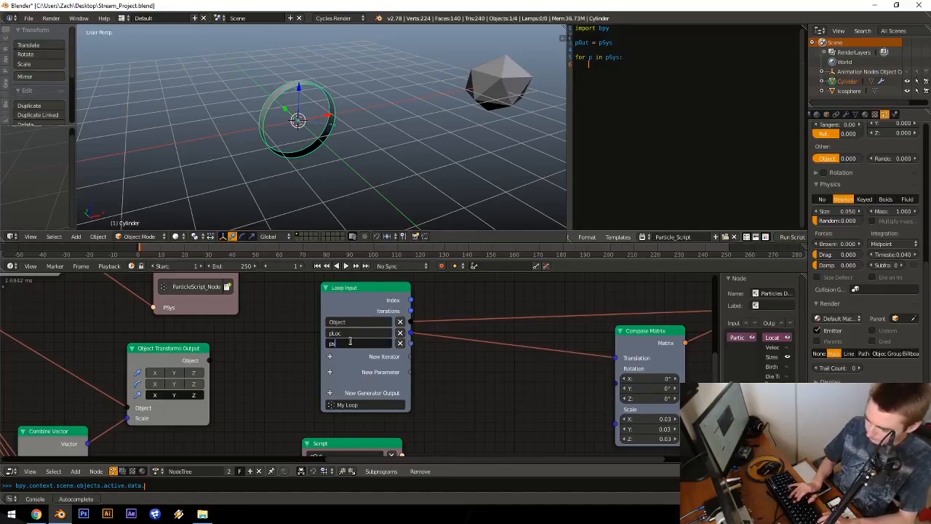
pyautogui.press('Return')
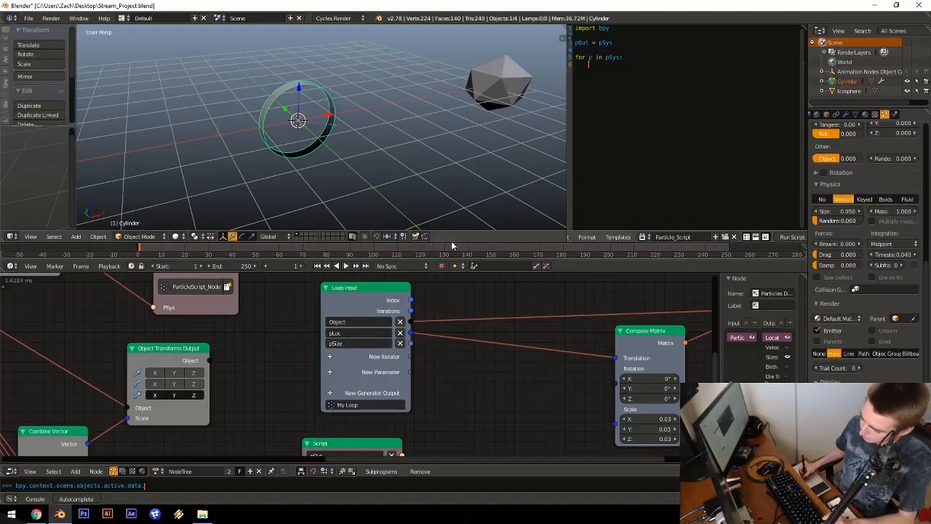
# Step: Add a Combine Vector node, feed pSize into its X, Y and Z, and connect its Vector output to Compose Matrix's Scale
pyautogui.moveTo(411, 343); pyautogui.dragTo(533, 402)
pyautogui.moveTo(591, 368); pyautogui.dragTo(493, 344, button='middle')
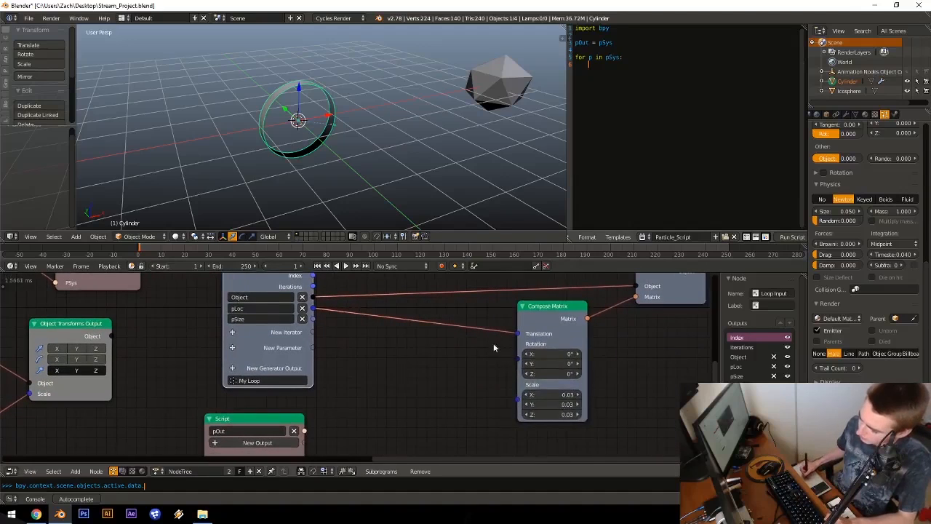
pyautogui.hotkey('ctrl', 'a')
pyautogui.write('combi')
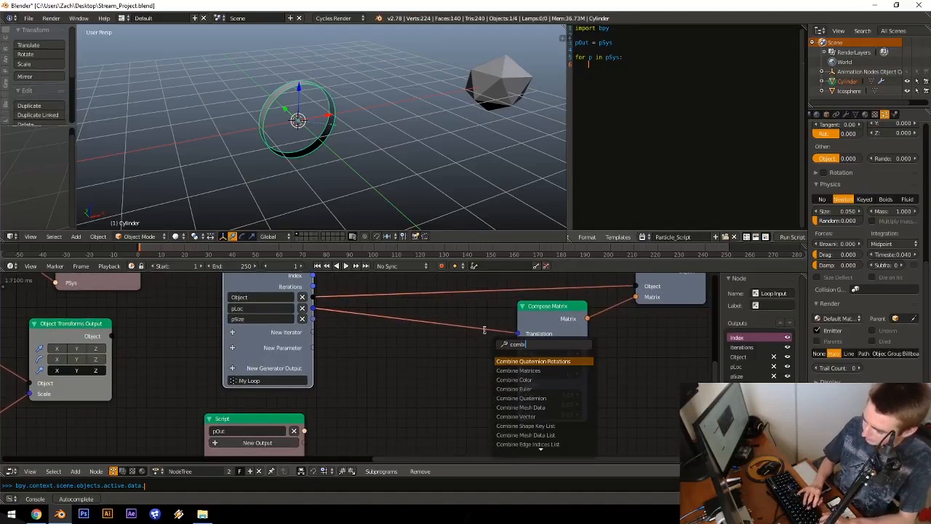
pyautogui.press('Down')
pyautogui.press('Down')
pyautogui.press('Down')
pyautogui.press('Down')
pyautogui.press('Down')
pyautogui.press('Down')
pyautogui.press('Return')
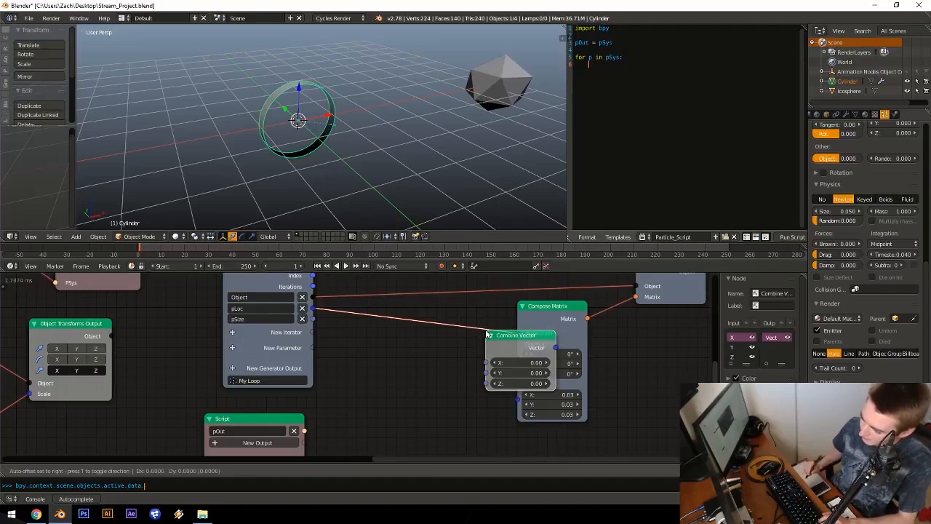
pyautogui.click(400, 369)
pyautogui.moveTo(468, 381); pyautogui.dragTo(517, 384)
pyautogui.moveTo(313, 309); pyautogui.dragTo(395, 429)
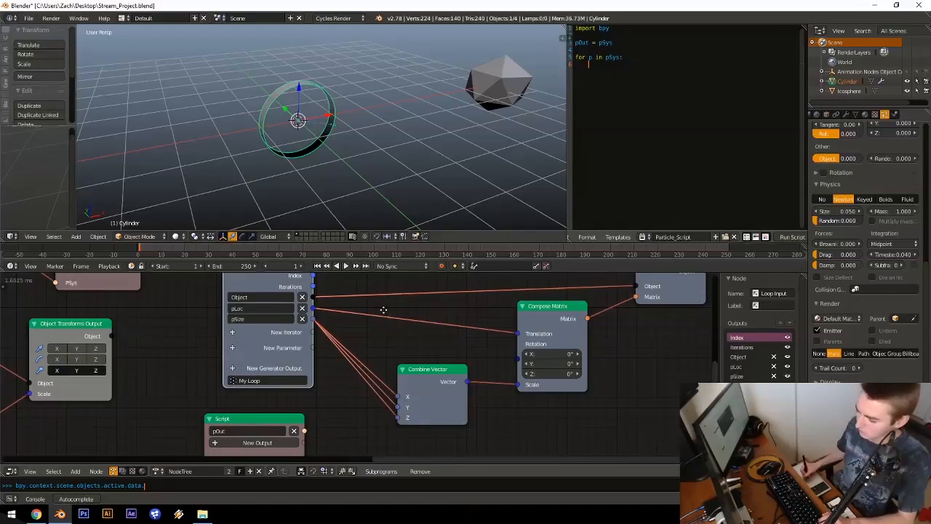
# Step: Connect the Sizes output of Particles Data to the pSize List input of My Loop and preview the animation
pyautogui.moveTo(383, 312); pyautogui.dragTo(345, 403, button='middle')
pyautogui.moveTo(309, 276); pyautogui.dragTo(343, 346, button='middle')
pyautogui.moveTo(292, 355); pyautogui.dragTo(591, 341)
pyautogui.hotkey('alt', 'a')
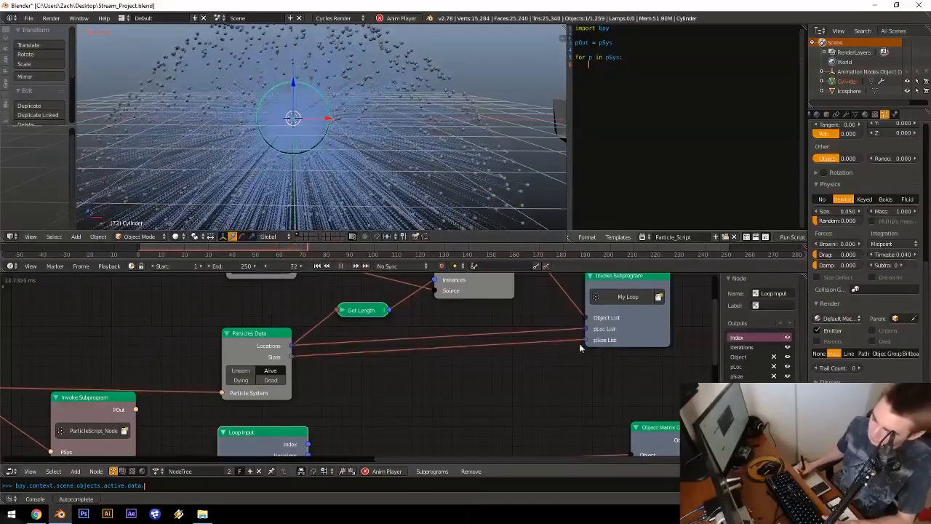
pyautogui.press('Escape')
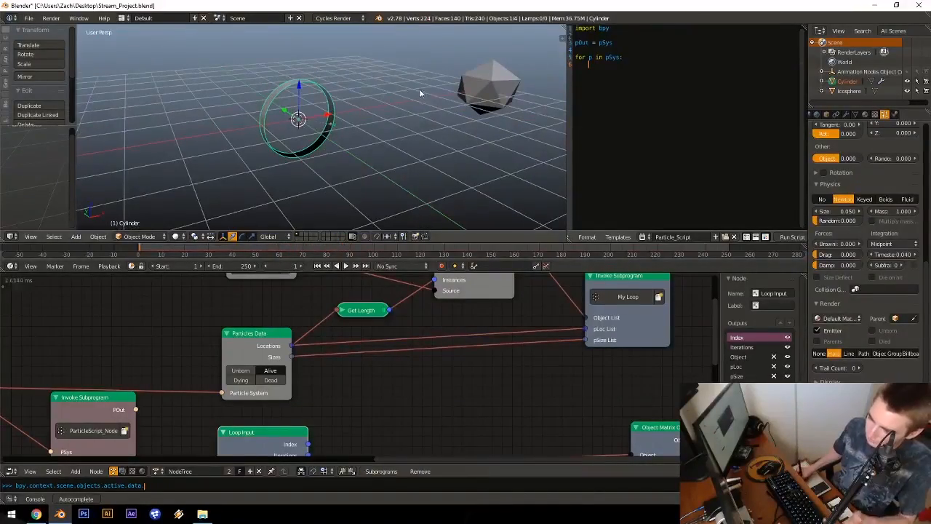
# Step: Set the particle physics Size to 1 and play the animation
pyautogui.scroll(-4, 873, 240)
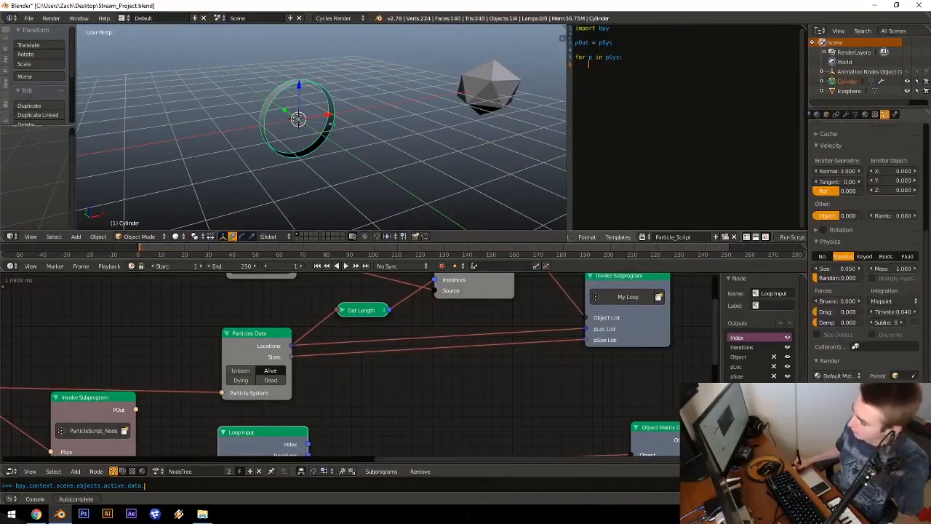
pyautogui.scroll(9, 855, 342)
pyautogui.click(836, 290)
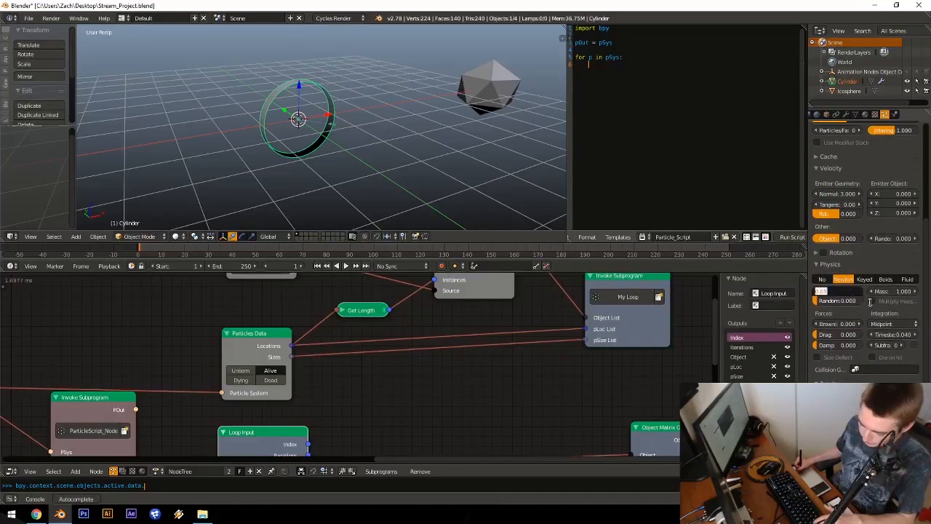
pyautogui.press('Return')
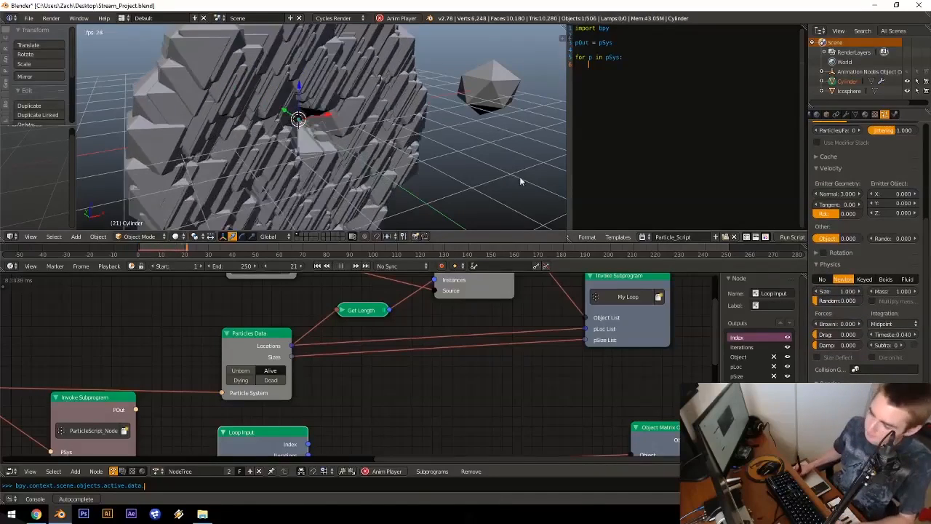
# Step: Set the particle physics Size to 0.05 and preview the animation again
pyautogui.click(836, 291)
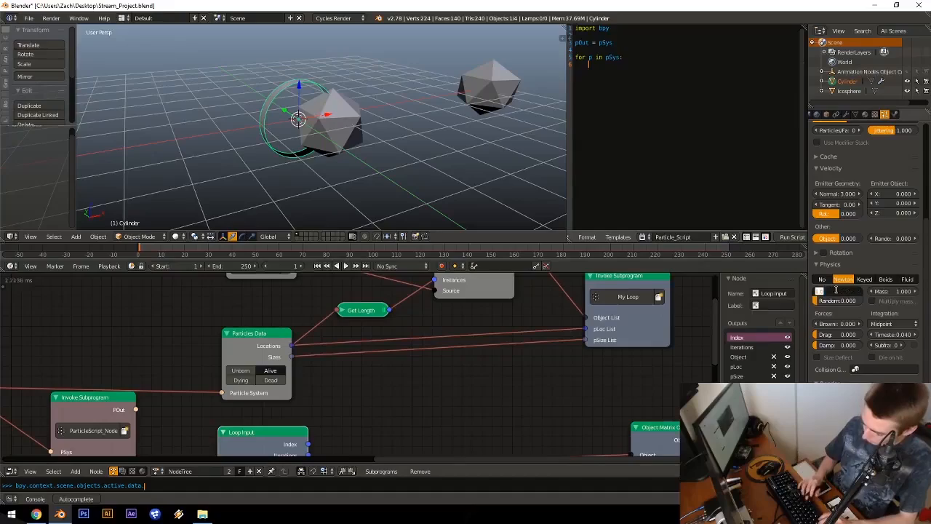
pyautogui.write('0.05')
pyautogui.press('Return')
pyautogui.hotkey('alt', 'a')
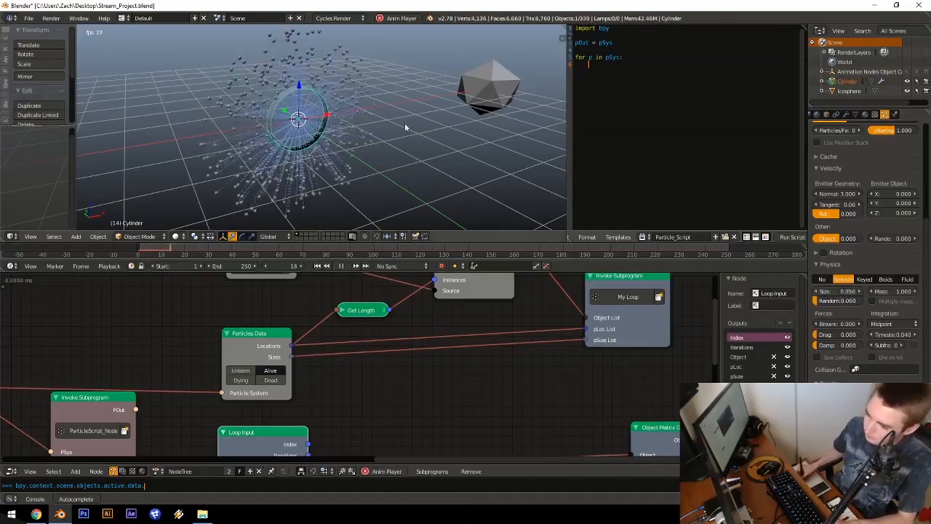
pyautogui.press('Escape')
# Step: Save the project over the existing Stream_Project.blend file
pyautogui.moveTo(399, 145); pyautogui.dragTo(312, 182, button='middle')
pyautogui.hotkey('ctrl', 's')
pyautogui.click(376, 139)
# Step: Move the My Loop Invoke Subprogram node slightly lower in line with the Particles Data outputs
pyautogui.moveTo(383, 399); pyautogui.dragTo(287, 415, button='middle')
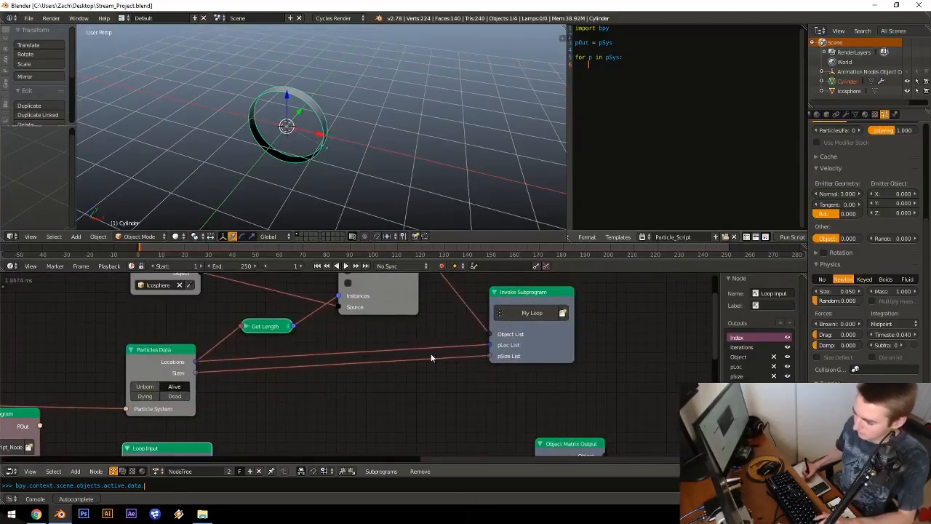
pyautogui.moveTo(511, 301); pyautogui.dragTo(518, 321)
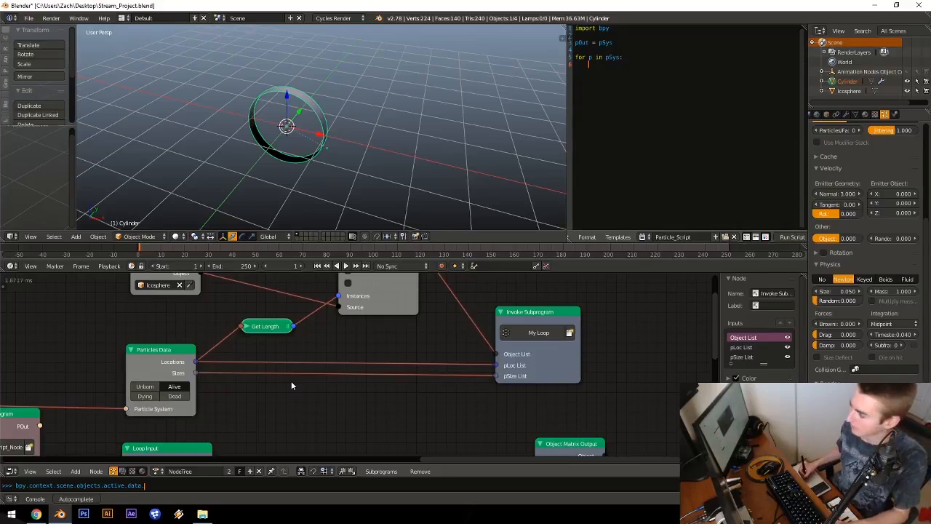
pyautogui.moveTo(222, 315); pyautogui.dragTo(385, 337, button='middle')
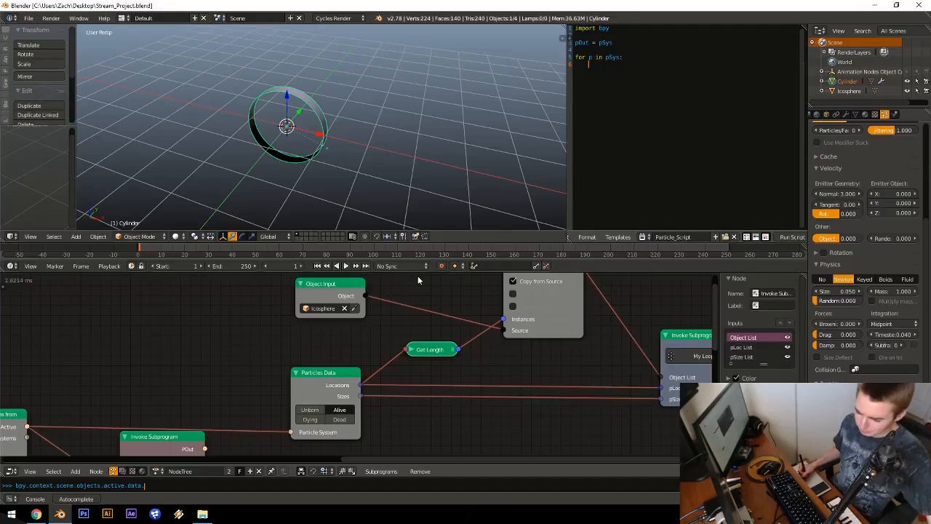
# Step: Begin the body of the for loop in Particle_Script with the particle reference "p."
pyautogui.moveTo(418, 276); pyautogui.dragTo(391, 317, button='middle')
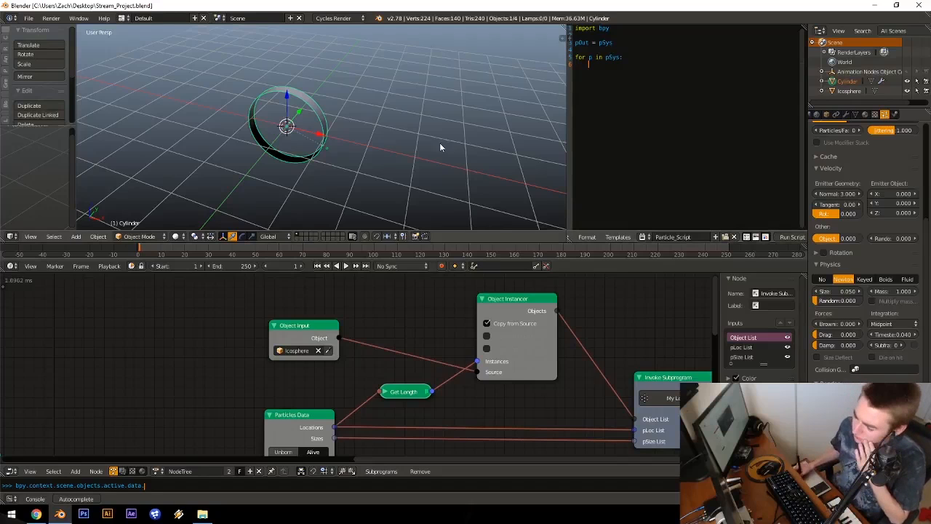
pyautogui.moveTo(440, 145); pyautogui.dragTo(398, 134, button='middle')
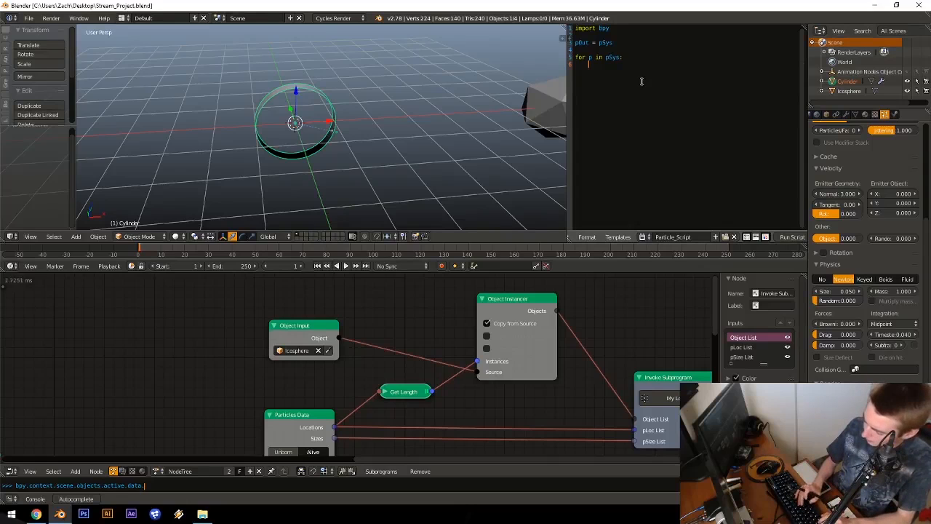
pyautogui.write('p.')
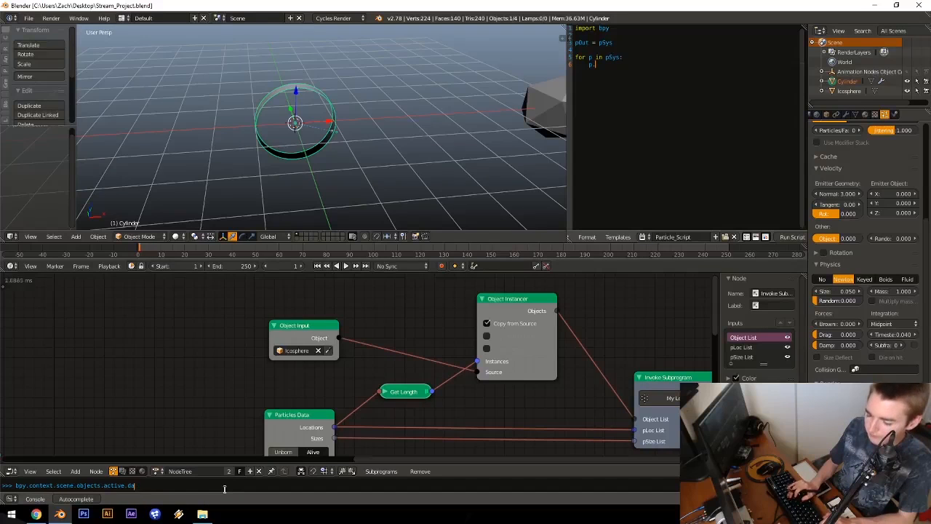
# Step: Shorten the Python console expression to bpy.context.scene.objects.active., list its attributes in an enlarged console and look through them for particle entries
pyautogui.press('BackSpace')
pyautogui.press('BackSpace')
pyautogui.press('BackSpace')
pyautogui.press('BackSpace')
pyautogui.press('BackSpace')
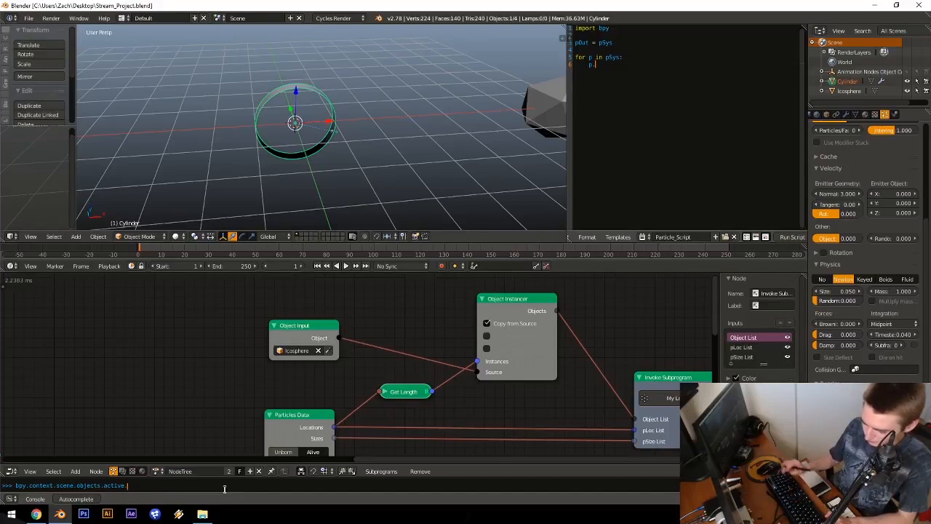
pyautogui.hotkey('ctrl', 'space')
pyautogui.moveTo(229, 478); pyautogui.dragTo(229, 332)
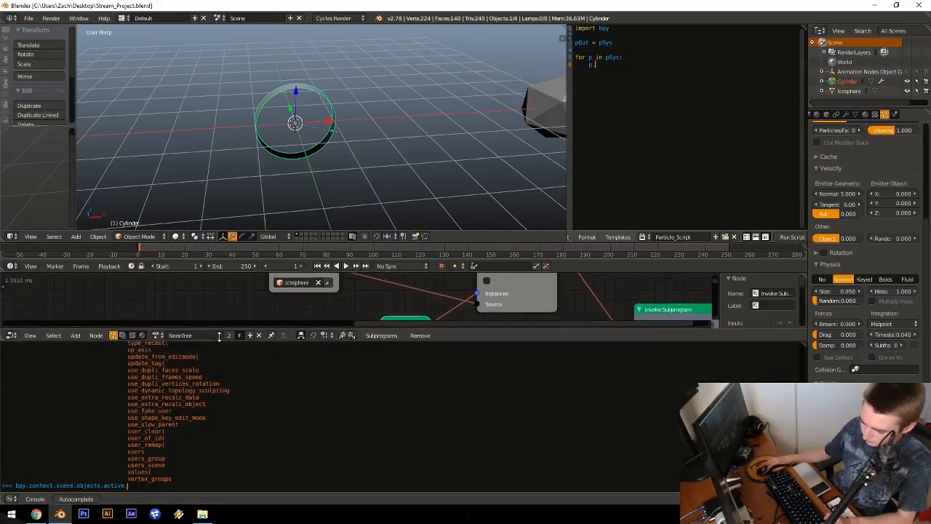
pyautogui.scroll(3, 230, 438)
pyautogui.scroll(12, 231, 438)
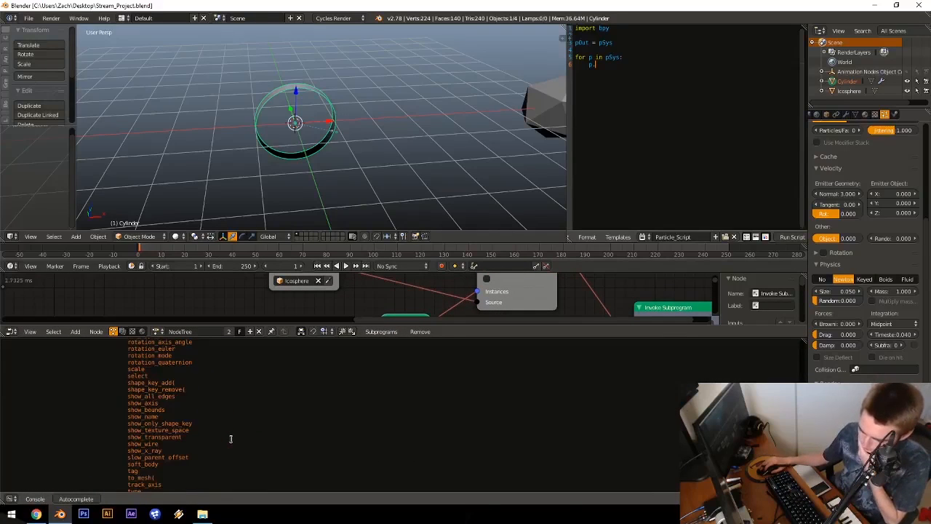
pyautogui.scroll(2, 231, 439)
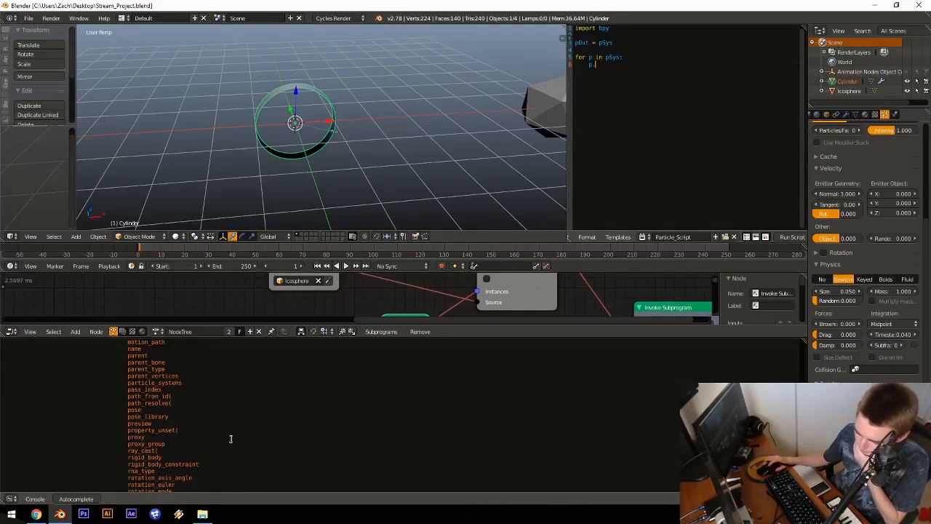
pyautogui.scroll(3, 231, 439)
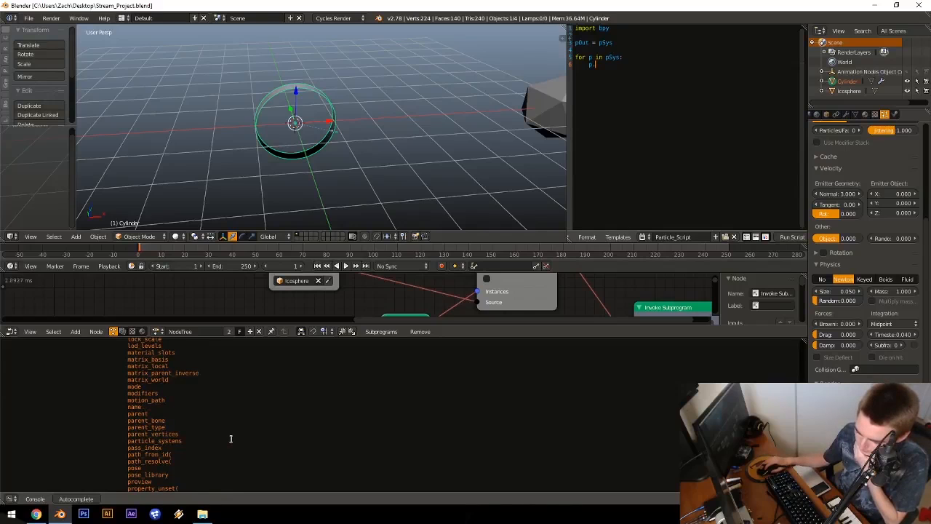
pyautogui.scroll(-2, 231, 439)
pyautogui.scroll(-15, 230, 438)
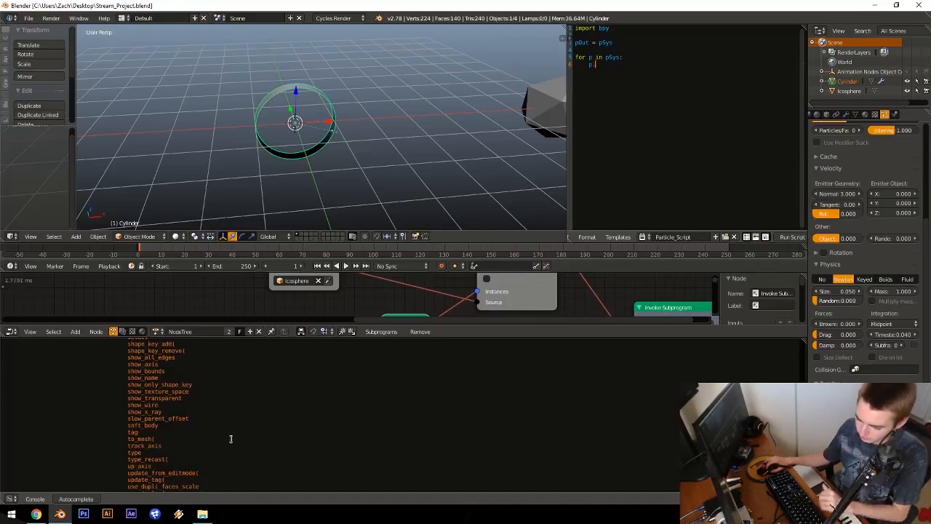
# Step: Extend the console expression to bpy.context.scene.objects.active.particle_systems and remove the stray indentation at its start
pyautogui.write('partic')
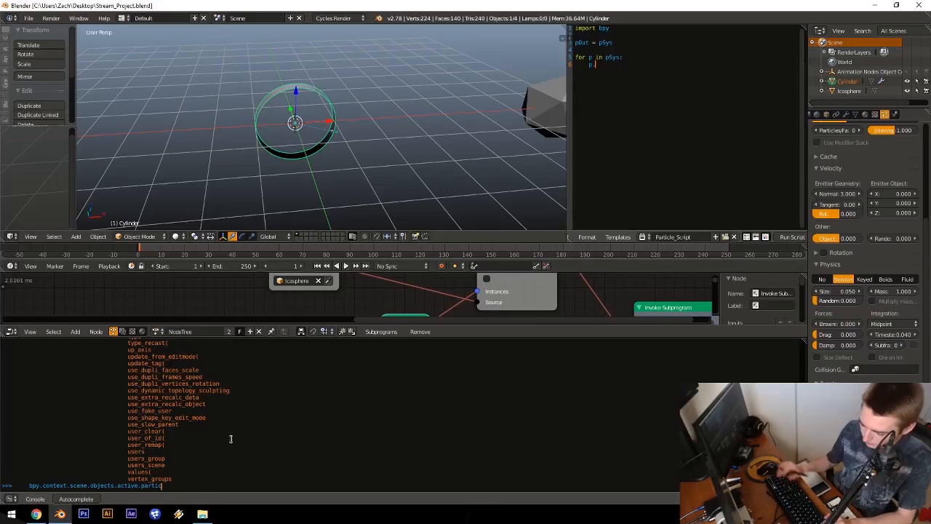
pyautogui.press('Left')
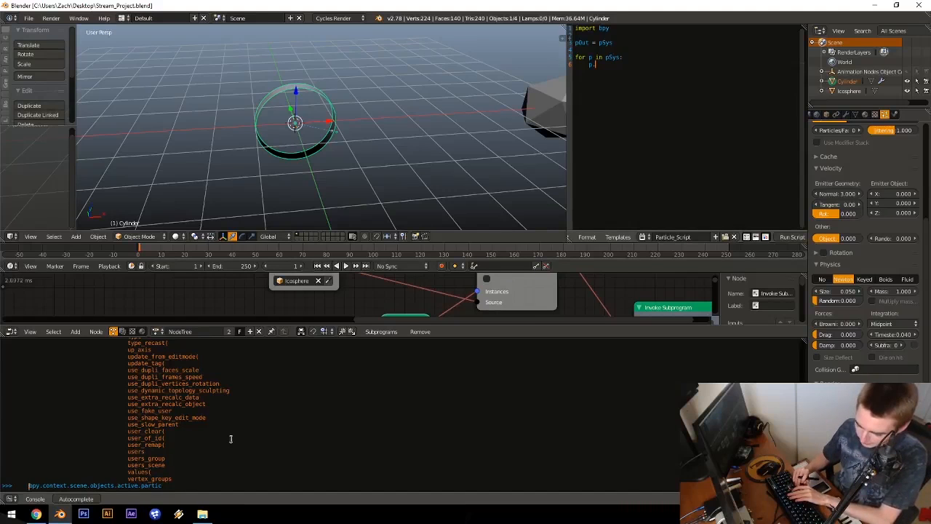
pyautogui.press('BackSpace')
pyautogui.press('BackSpace')
pyautogui.press('BackSpace')
pyautogui.press('BackSpace')
pyautogui.press('Right')
pyautogui.press('Right')
pyautogui.press('Right')
pyautogui.press('Right')
pyautogui.press('Right')
pyautogui.press('Right')
pyautogui.press('Right')
pyautogui.press('Right')
pyautogui.press('Right')
pyautogui.press('Right')
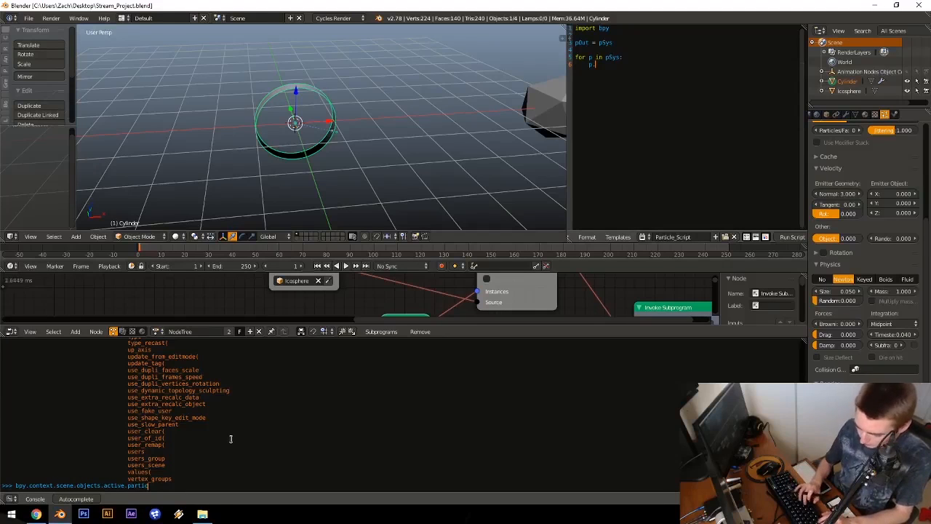
pyautogui.write('le')
pyautogui.hotkey('ctrl', 'space')
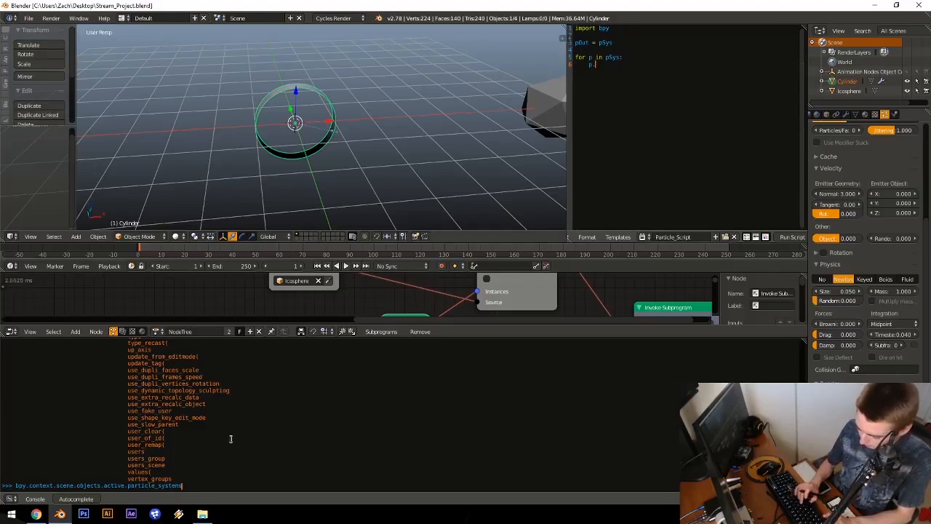
# Step: Add .active. to the particle_systems expression in the console and examine the attributes of the active particle system
pyautogui.write('.')
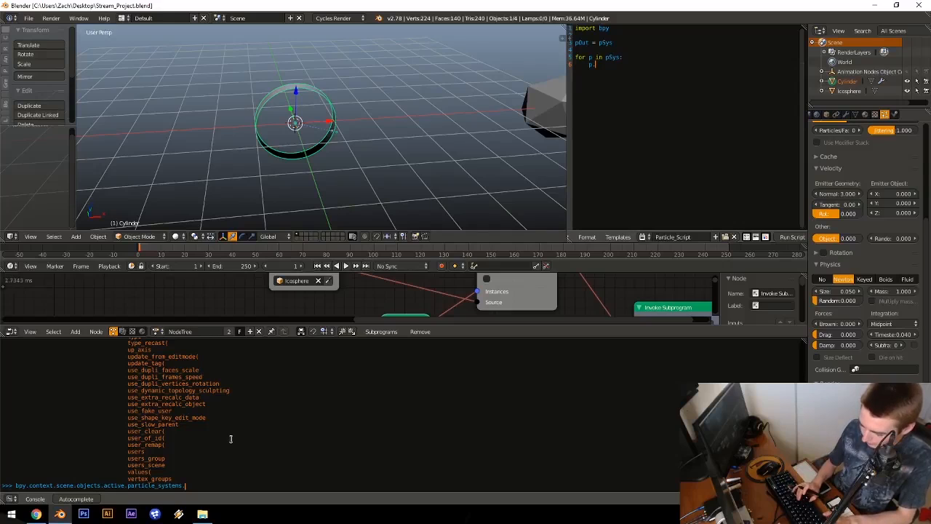
pyautogui.write('ac')
pyautogui.hotkey('ctrl', 'space')
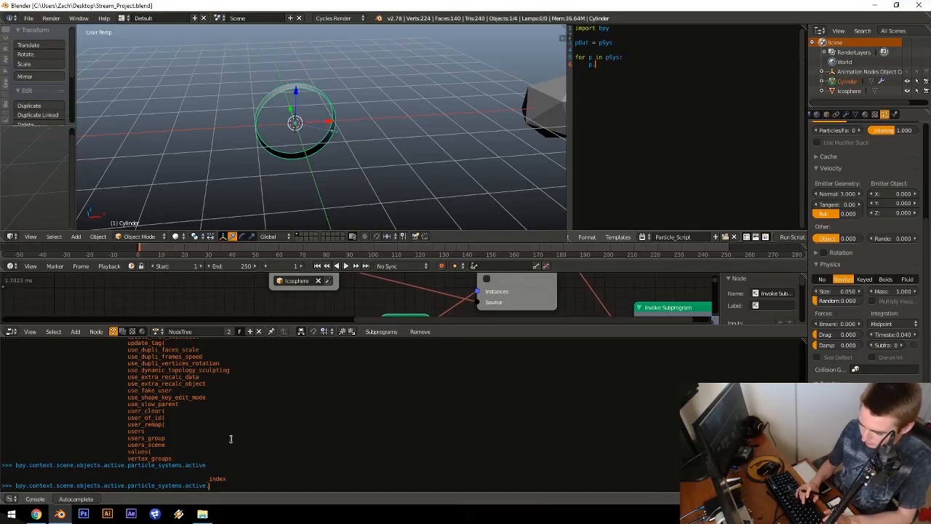
pyautogui.write('.')
pyautogui.hotkey('ctrl', 'space')
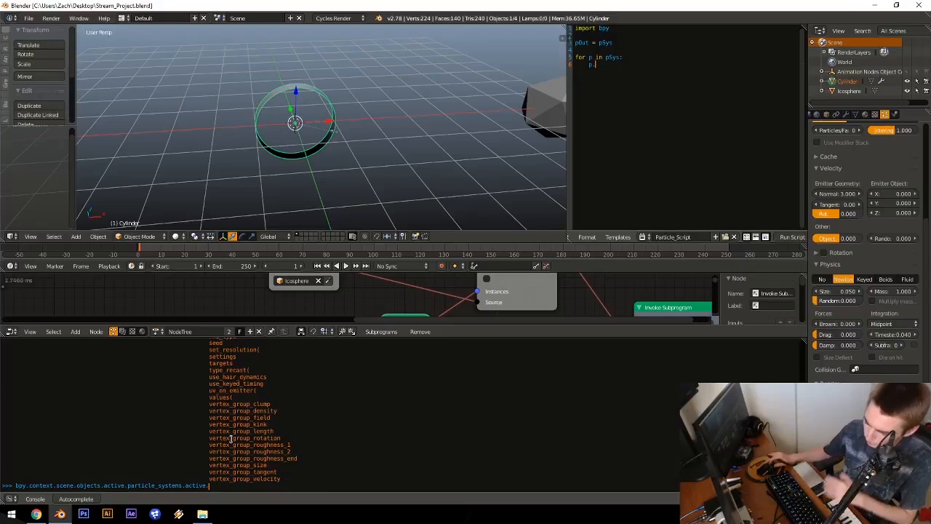
pyautogui.scroll(8, 341, 411)
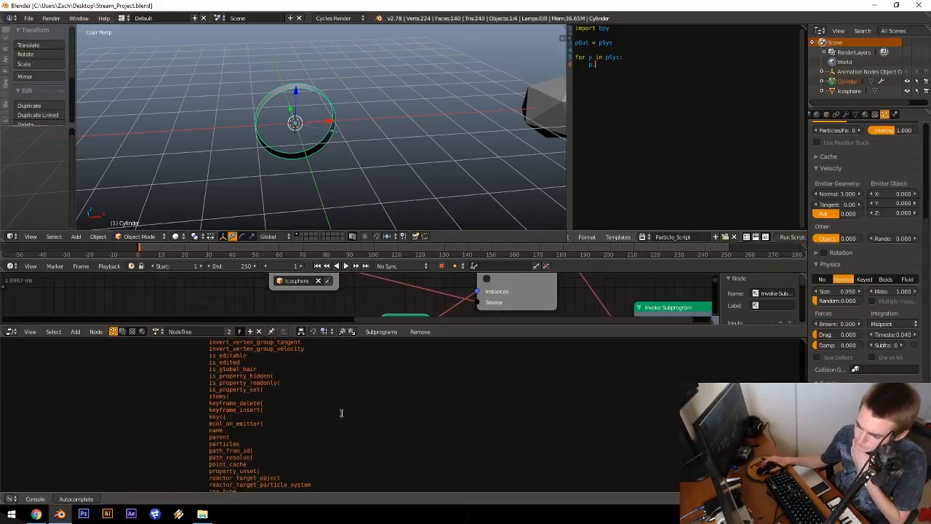
pyautogui.scroll(8, 341, 412)
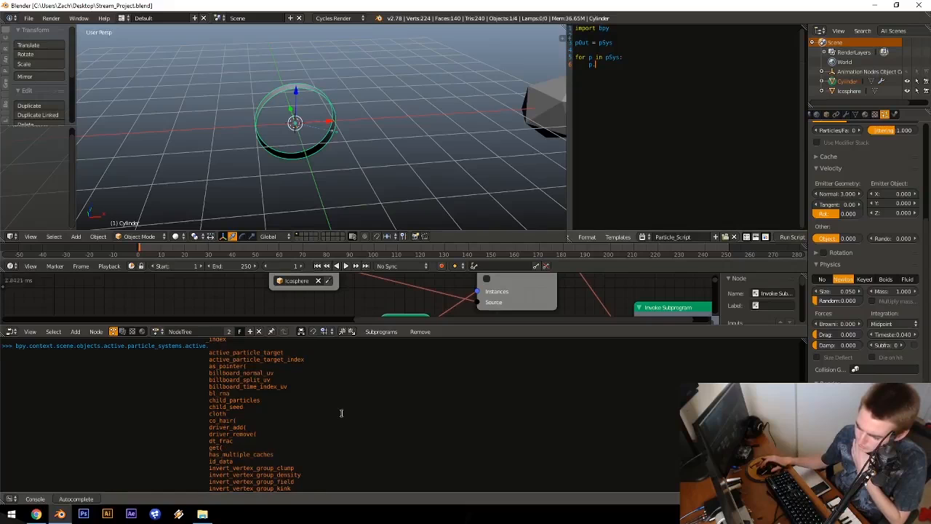
pyautogui.scroll(-4, 341, 412)
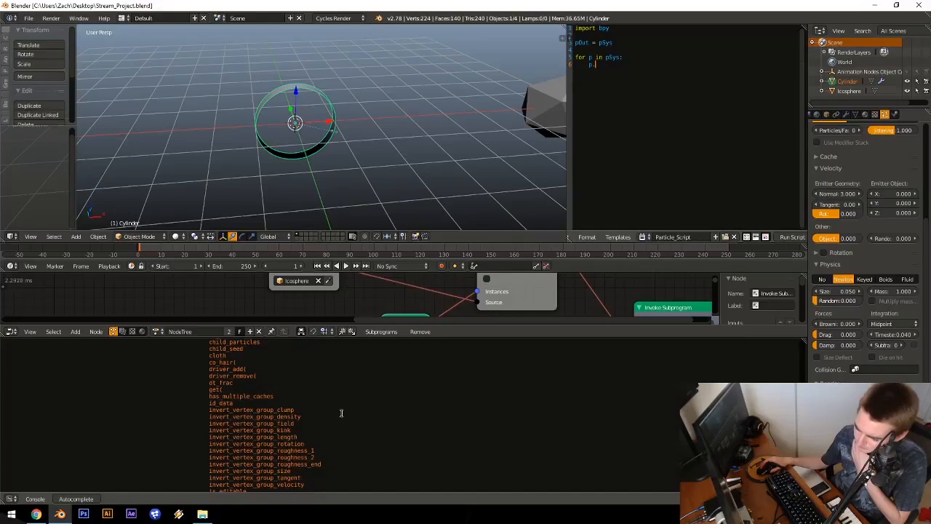
pyautogui.scroll(-8, 341, 413)
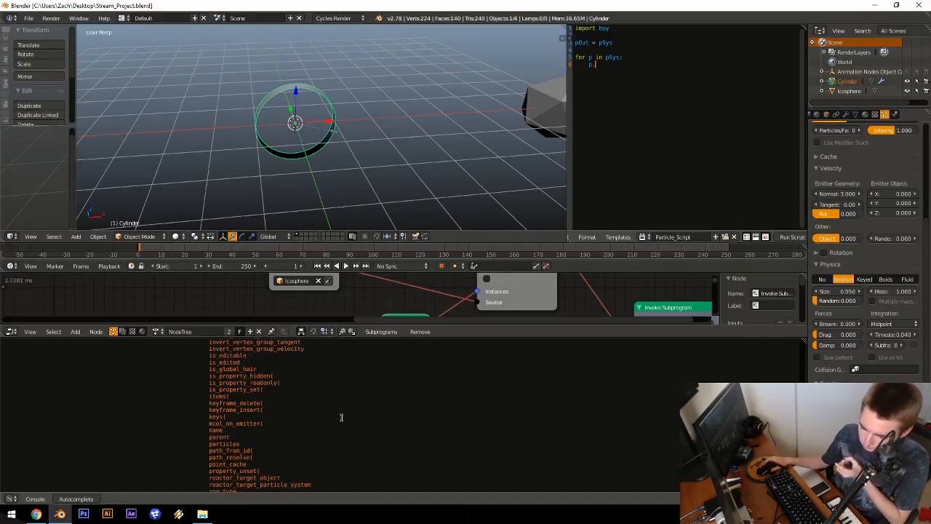
pyautogui.scroll(-10, 341, 417)
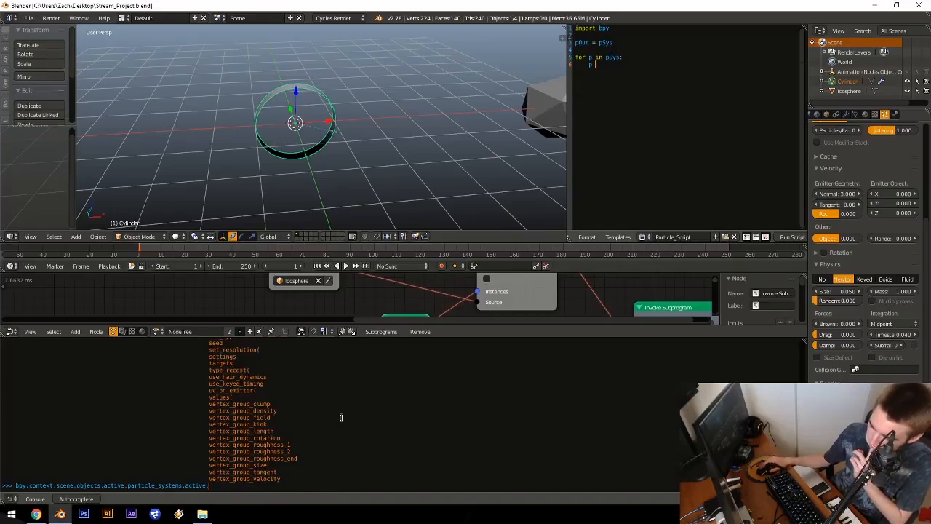
# Step: Extend the console expression with particles. and list the members of the particle collection
pyautogui.write('part')
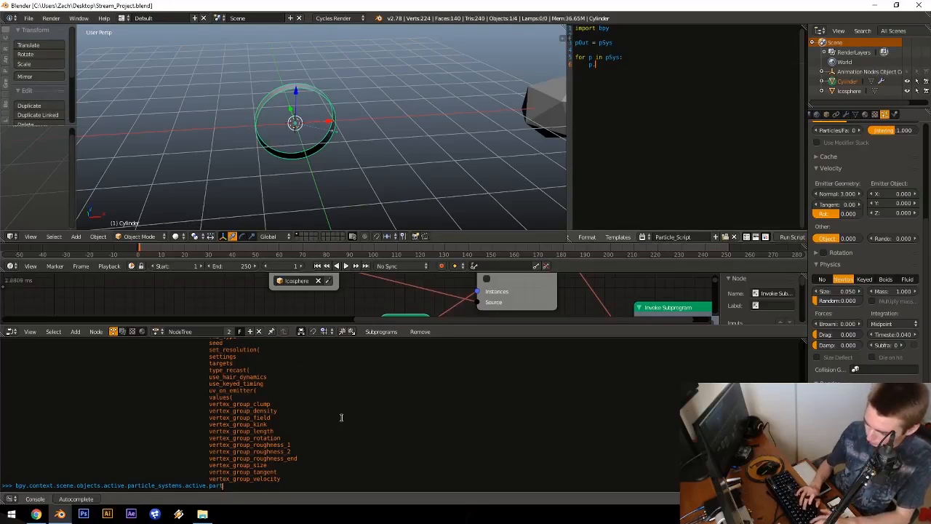
pyautogui.write('icle.')
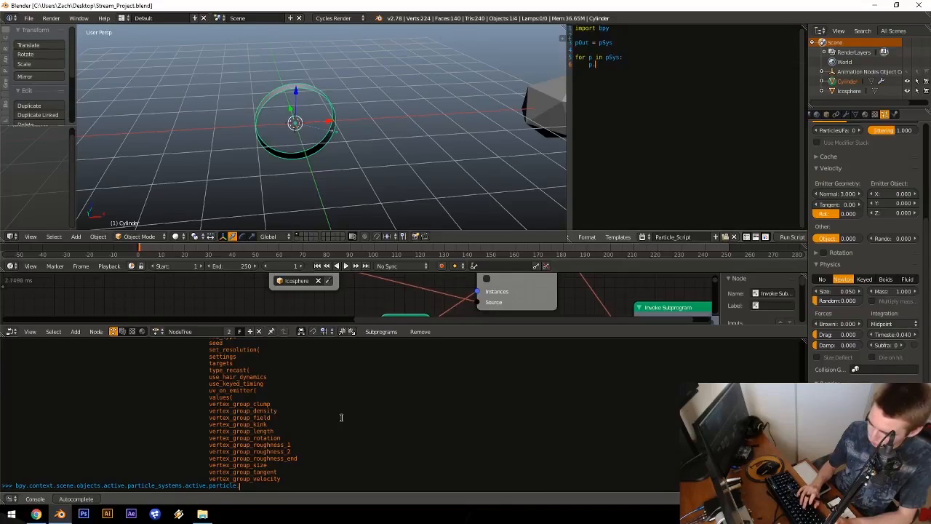
pyautogui.scroll(2, 341, 417)
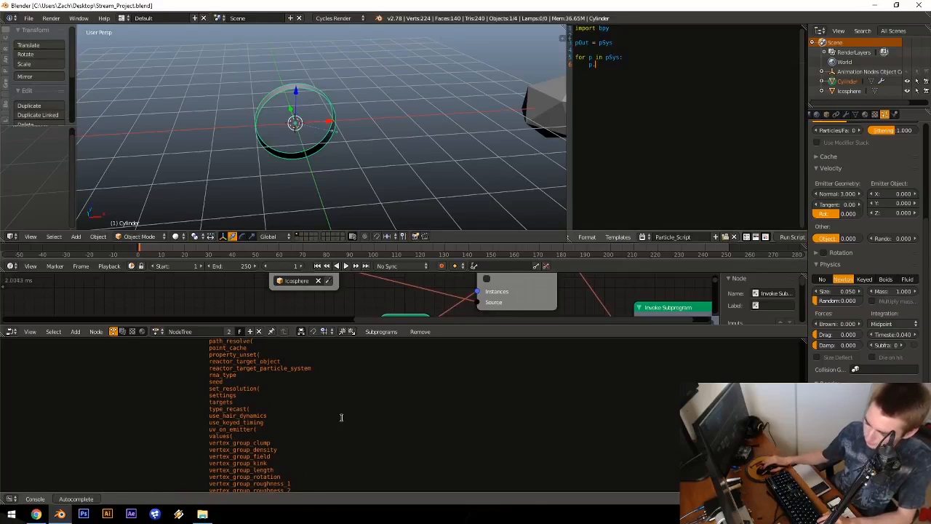
pyautogui.scroll(-3, 336, 429)
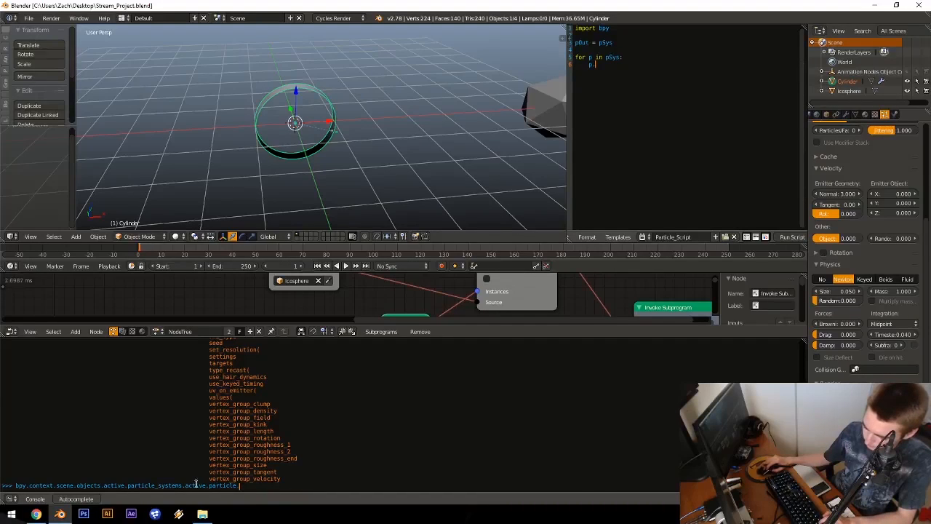
pyautogui.click(93, 500)
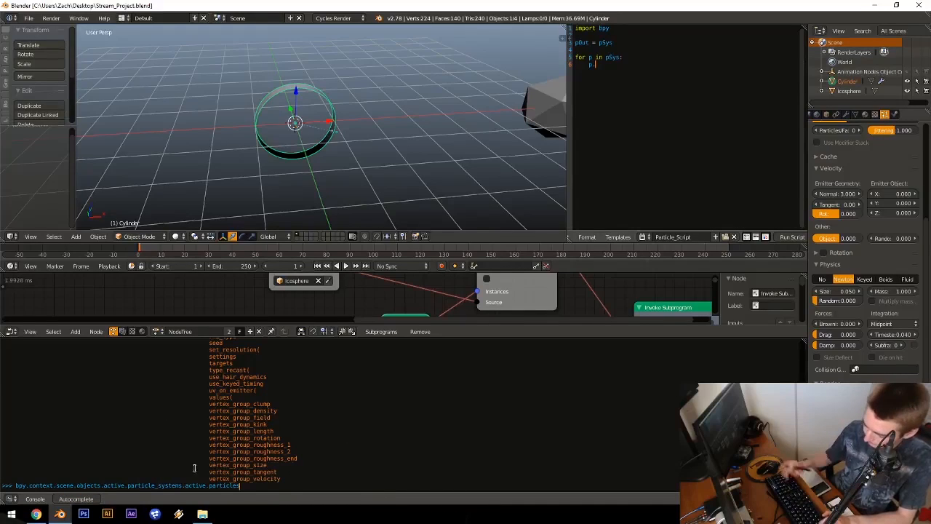
pyautogui.write('.')
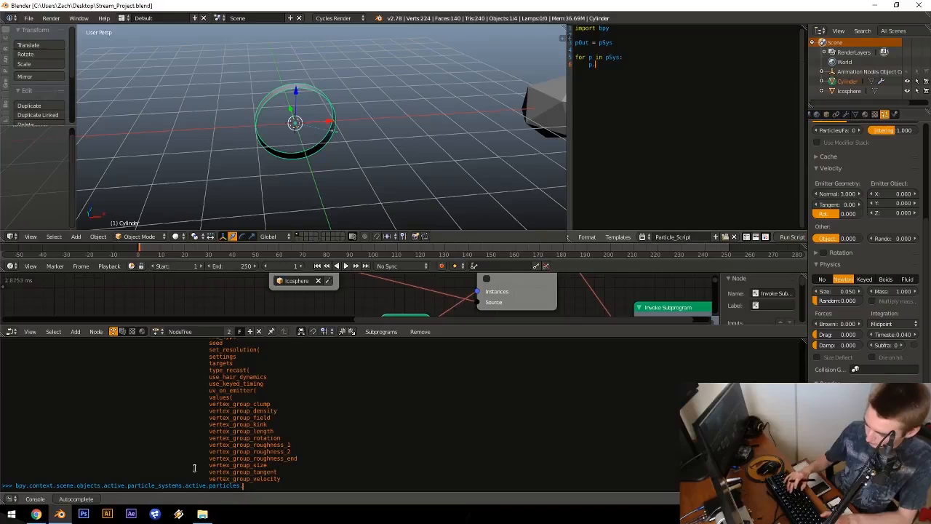
pyautogui.hotkey('ctrl', 'space')
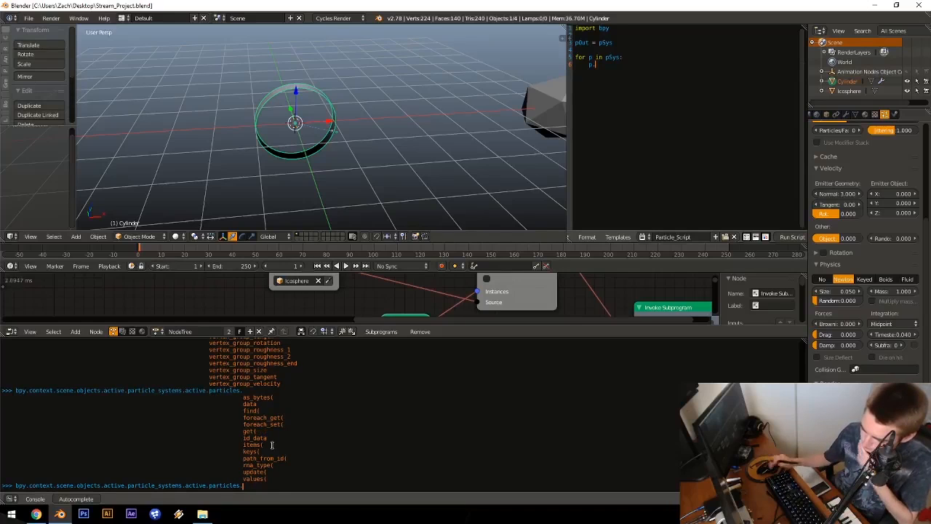
# Step: Index the console expression to the first particle with particles[0]. and list that particle's attributes
pyautogui.press('BackSpace')
pyautogui.write('[0')
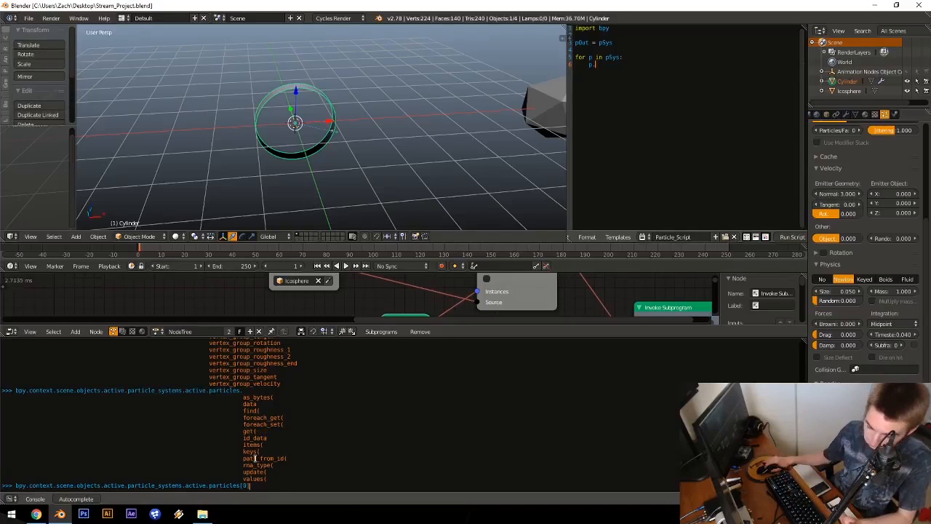
pyautogui.write(']')
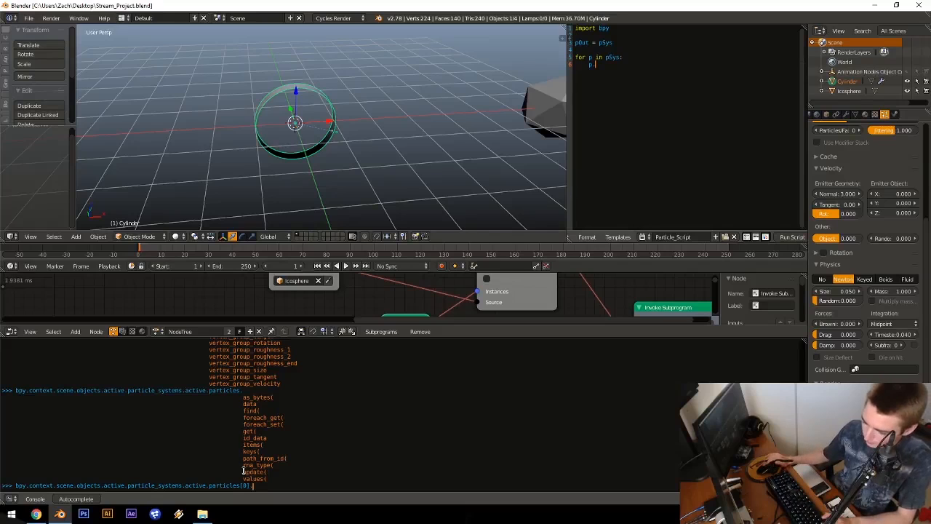
pyautogui.write('.')
pyautogui.hotkey('ctrl', 'space')
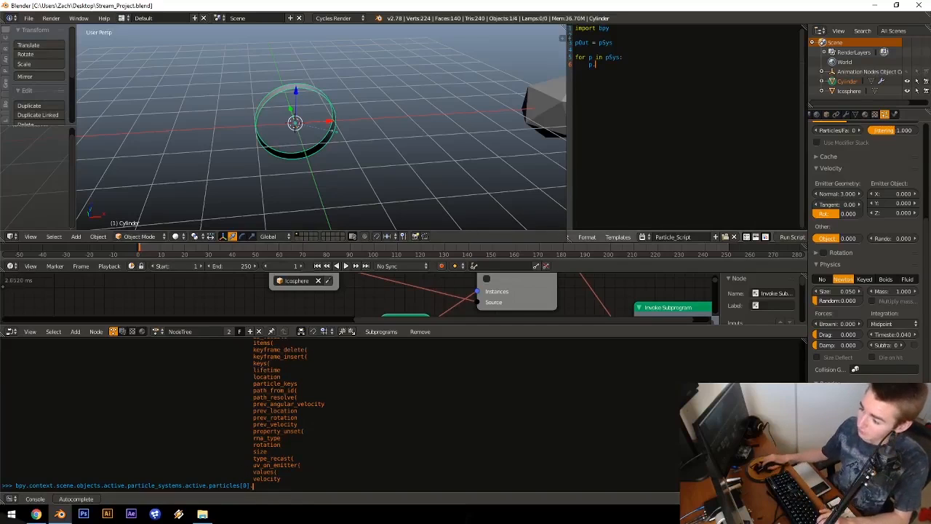
# Step: Complete the loop line in Particle_Script as p.size = 13 and play the animation
pyautogui.write('size')
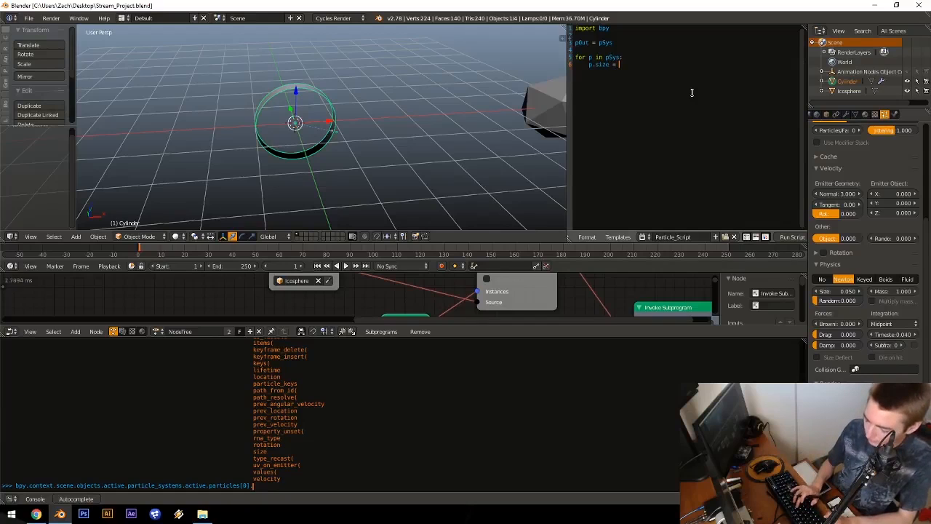
pyautogui.write(' = 0.3')
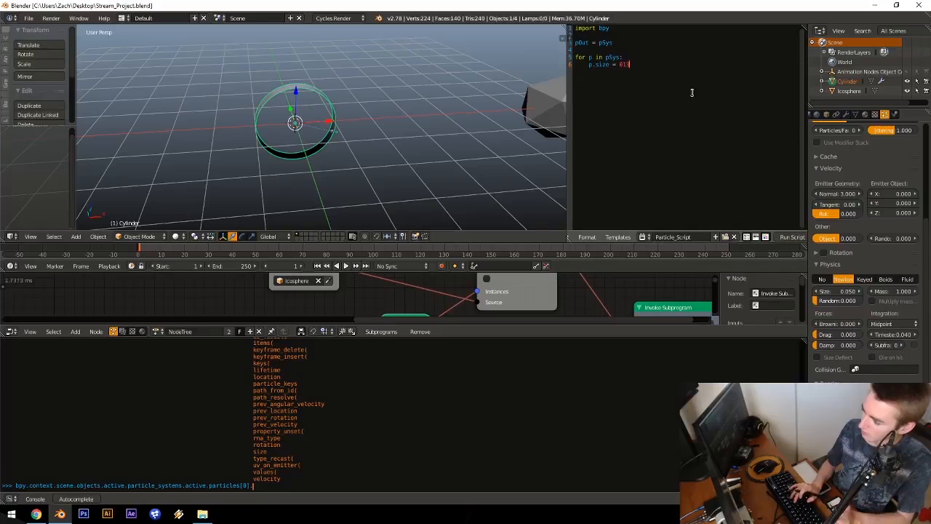
pyautogui.press('BackSpace')
pyautogui.press('BackSpace')
pyautogui.press('BackSpace')
pyautogui.write('13')
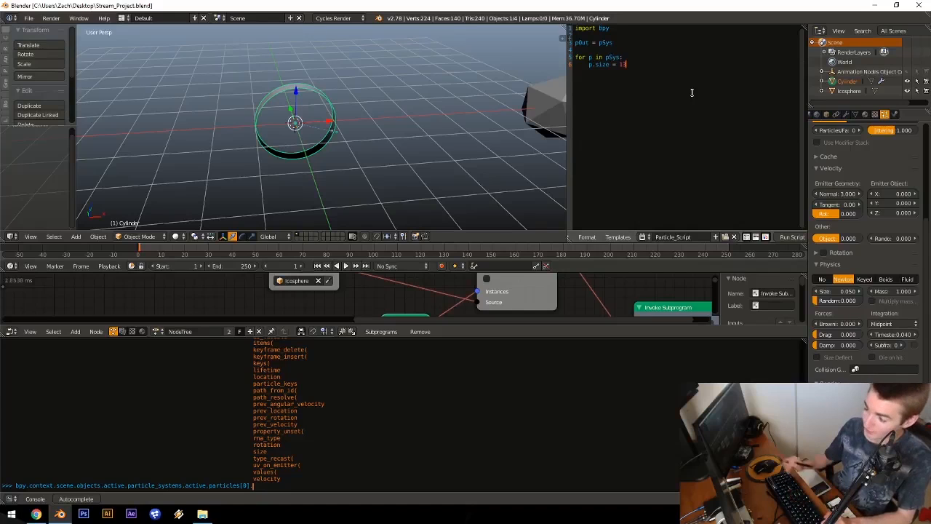
pyautogui.hotkey('alt', 'a')
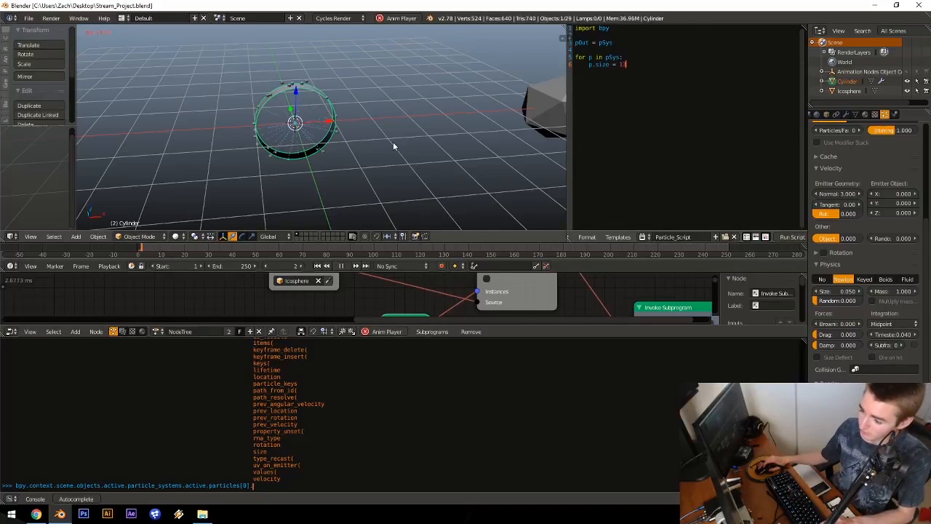
# Step: Stop the playback and remove the pOut = pSys line and its blank line from above the loop in Particle_Script
pyautogui.press('Escape')
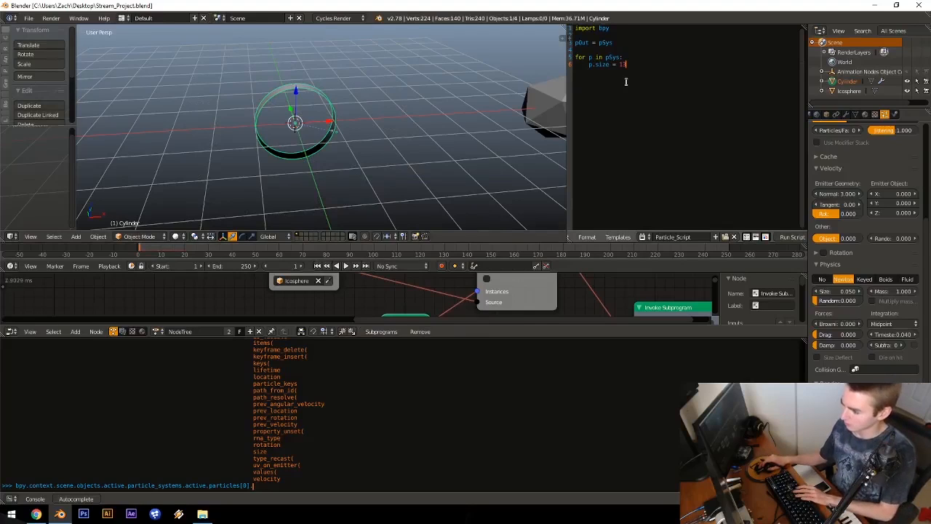
pyautogui.click(619, 42)
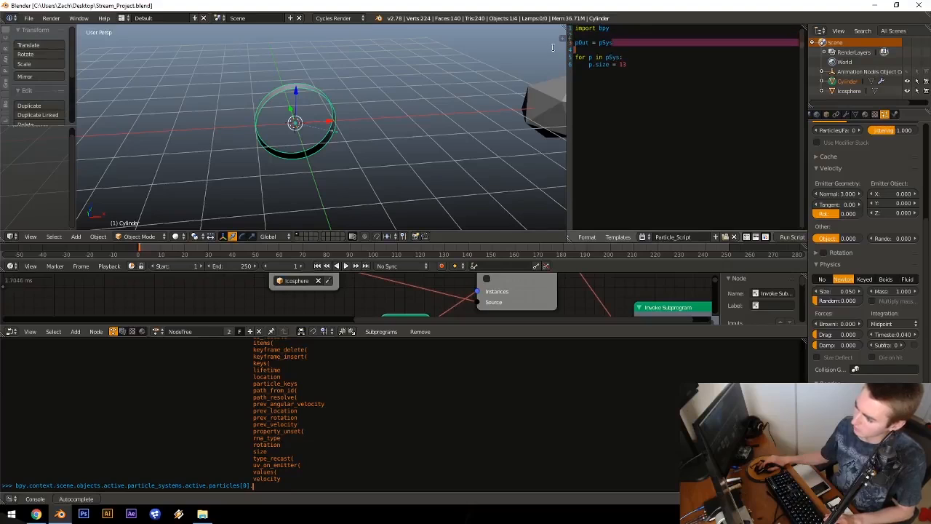
pyautogui.moveTo(619, 42); pyautogui.dragTo(555, 41)
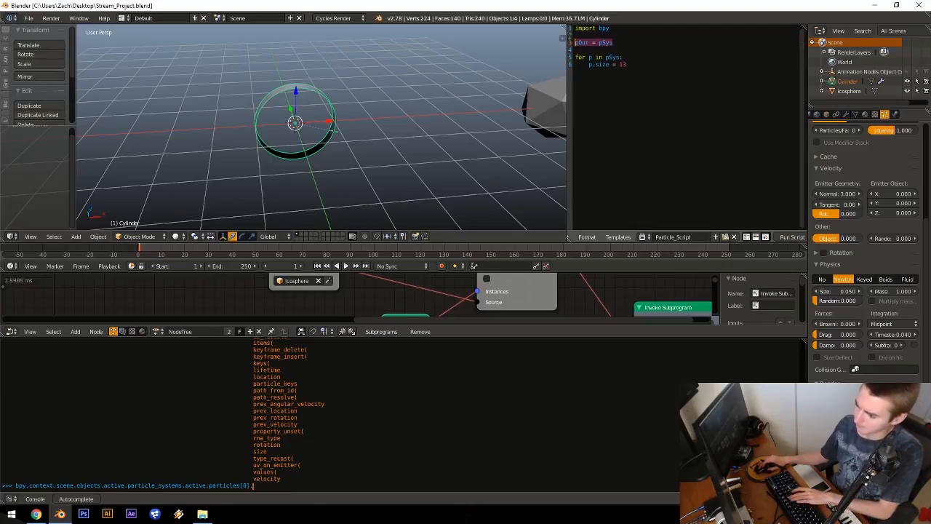
pyautogui.press('BackSpace')
pyautogui.press('BackSpace')
pyautogui.press('BackSpace')
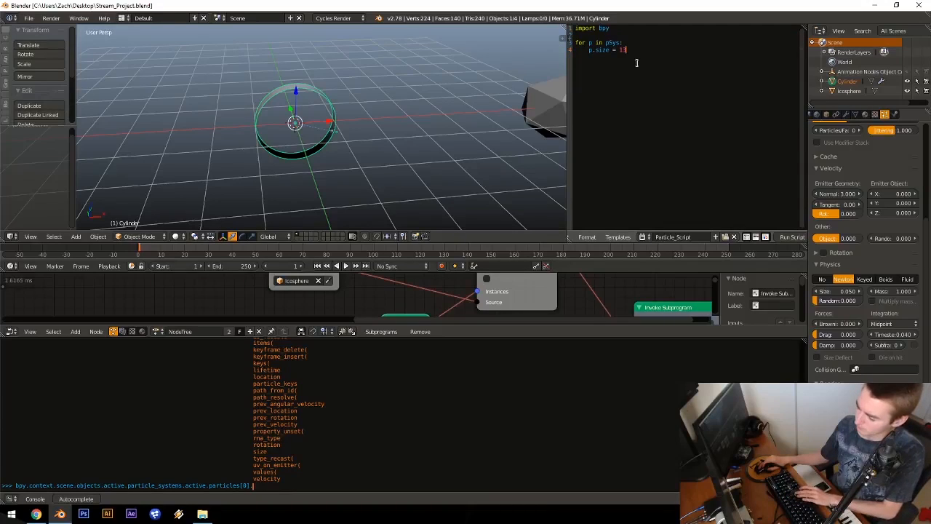
# Step: Add the line pOut = pSys below the loop in Particle_Script
pyautogui.hotkey('ctrl', 'v')
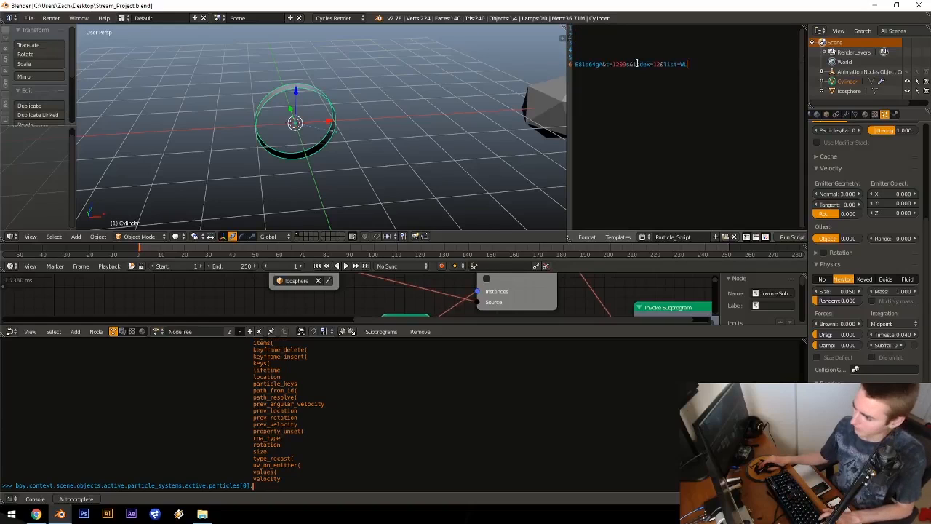
pyautogui.hotkey('ctrl', 'z')
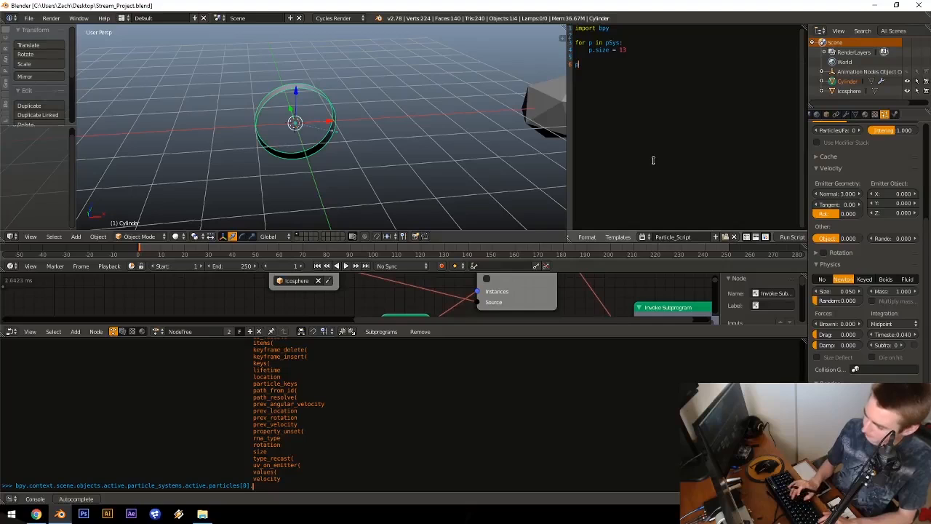
pyautogui.write('pOut = ')
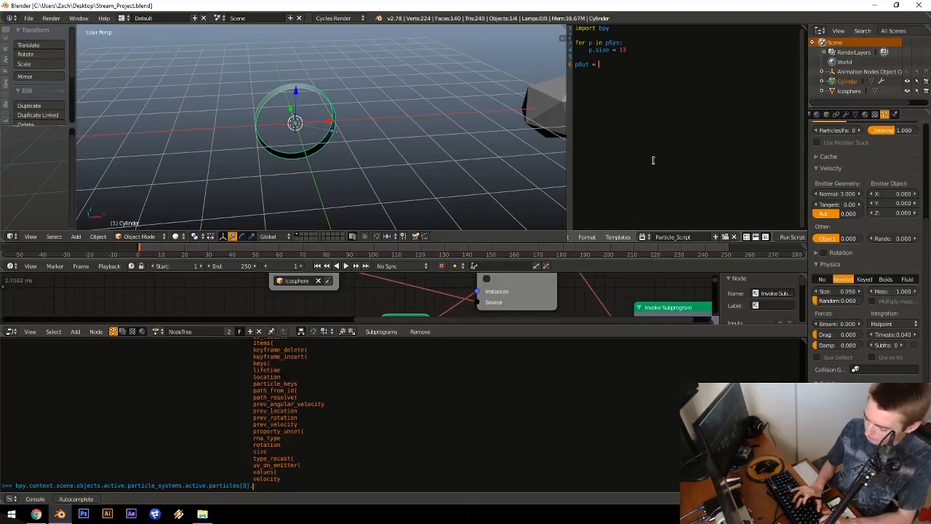
pyautogui.write('pSys')
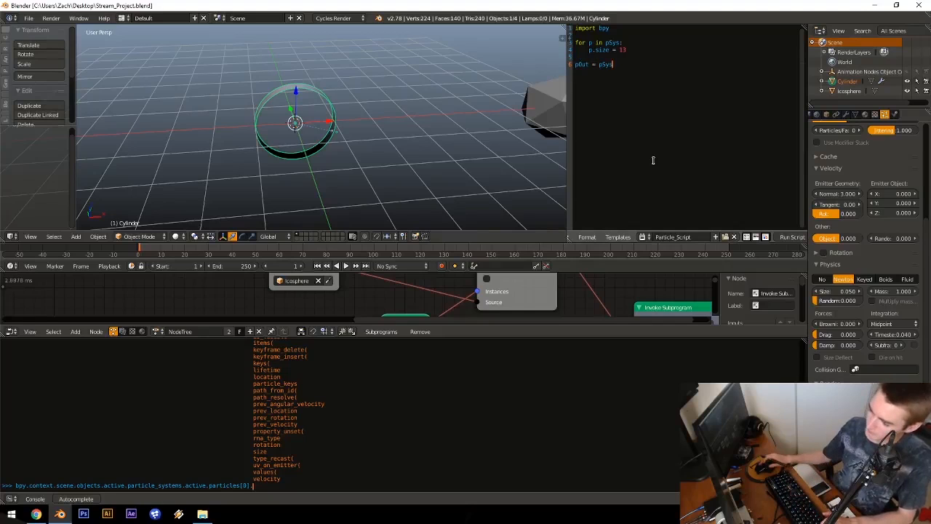
pyautogui.hotkey('ctrl', 's')
pyautogui.click(653, 161)
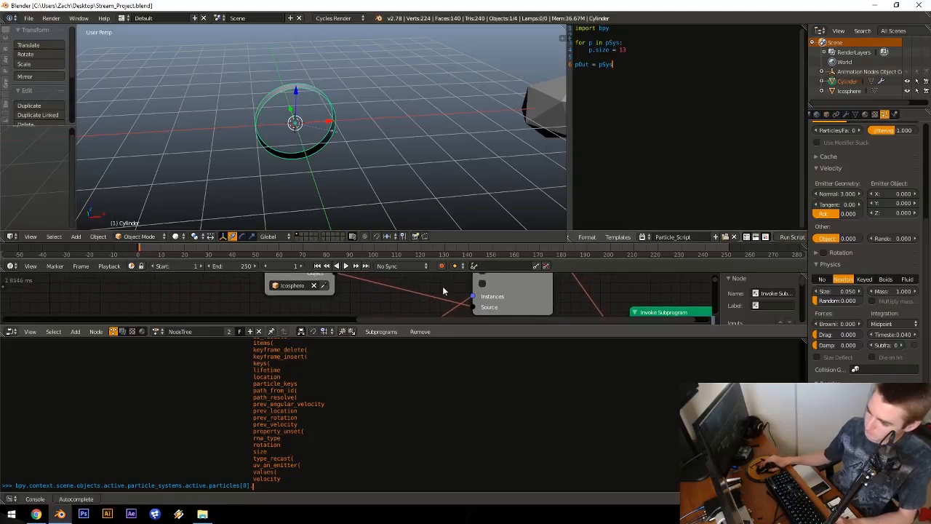
pyautogui.hotkey('alt', 'a')
pyautogui.press('Escape')
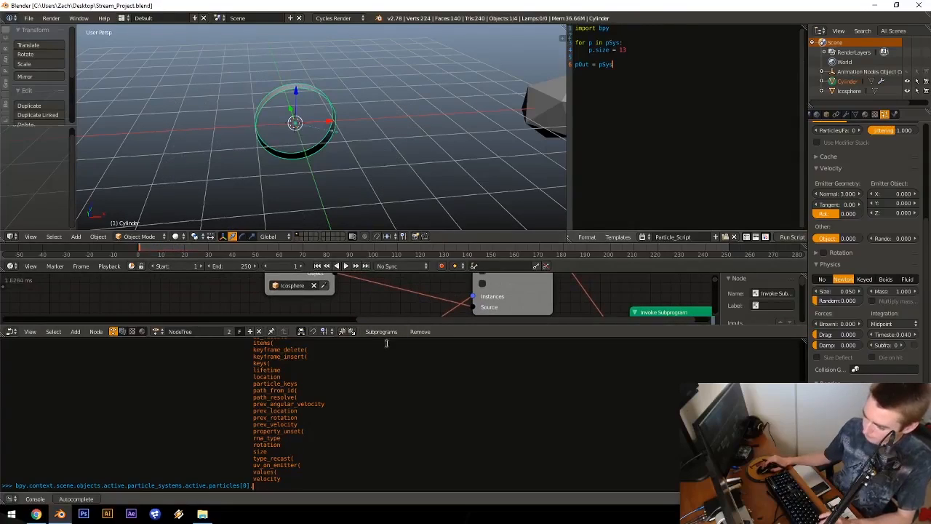
# Step: Enlarge the node editor, link the Invoke Subprogram node's POut output to the Particle System input, and play the animation
pyautogui.moveTo(388, 338); pyautogui.dragTo(376, 457)
pyautogui.moveTo(376, 422); pyautogui.dragTo(555, 437, button='middle')
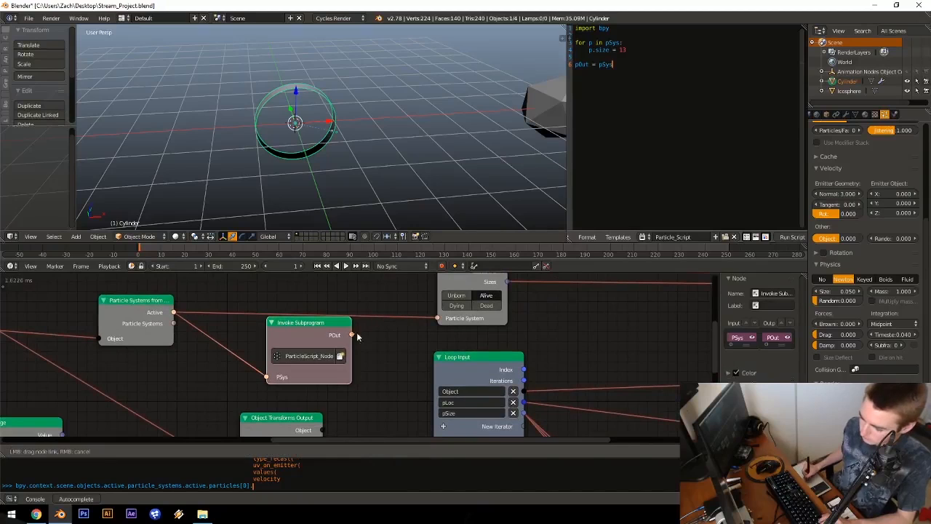
pyautogui.moveTo(352, 335); pyautogui.dragTo(437, 318)
pyautogui.hotkey('alt', 'a')
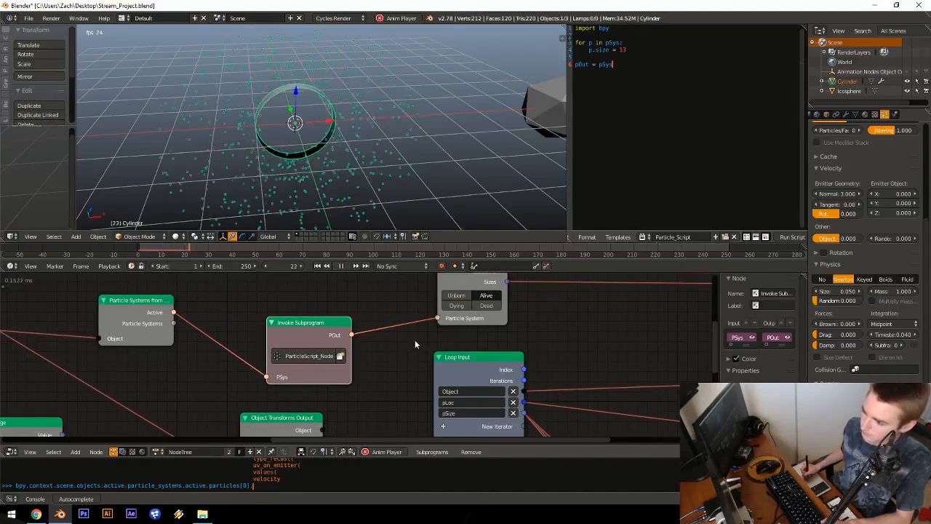
pyautogui.press('Escape')
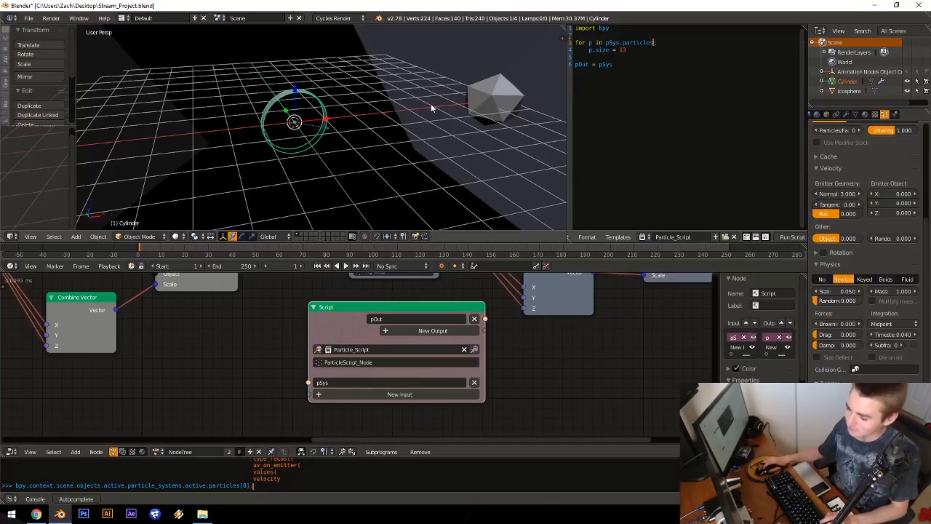
# Step: Play the animation with the loop running over pSys.particles and inspect the icosphere instances around the cylinder
pyautogui.hotkey('alt', 'a')
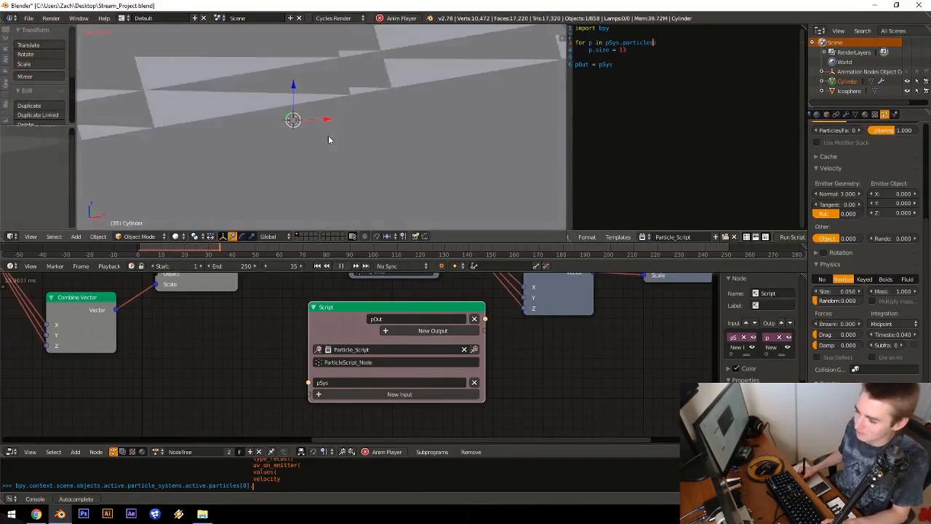
pyautogui.moveTo(328, 137)
pyautogui.mouseDown(button='middle')
pyautogui.moveTo(303, 160)
pyautogui.moveTo(294, 142)
pyautogui.moveTo(320, 136)
pyautogui.moveTo(321, 150)
pyautogui.mouseUp(button='middle')
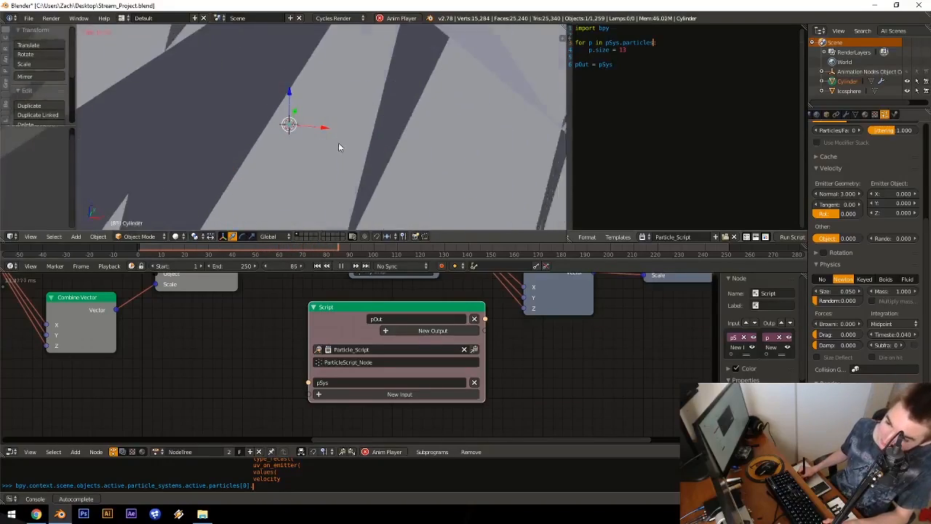
pyautogui.press('Escape')
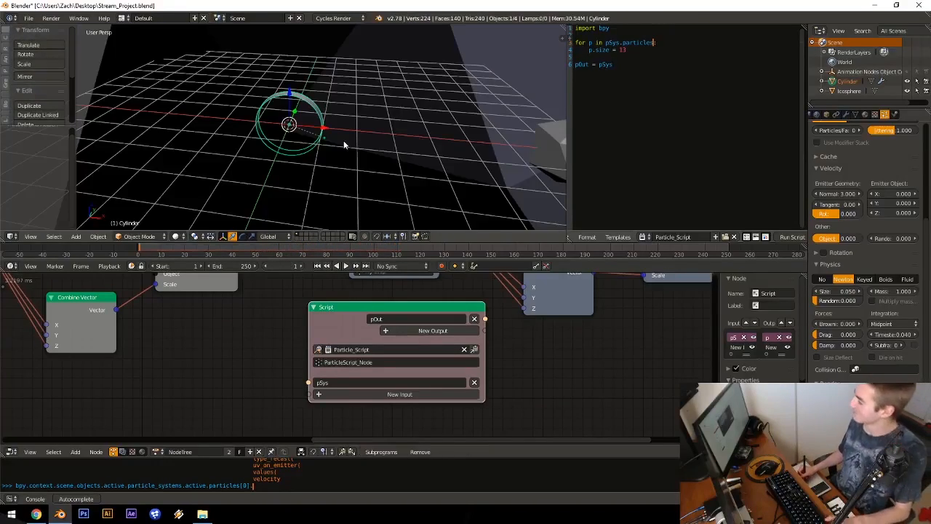
pyautogui.moveTo(303, 100); pyautogui.dragTo(357, 110, button='middle')
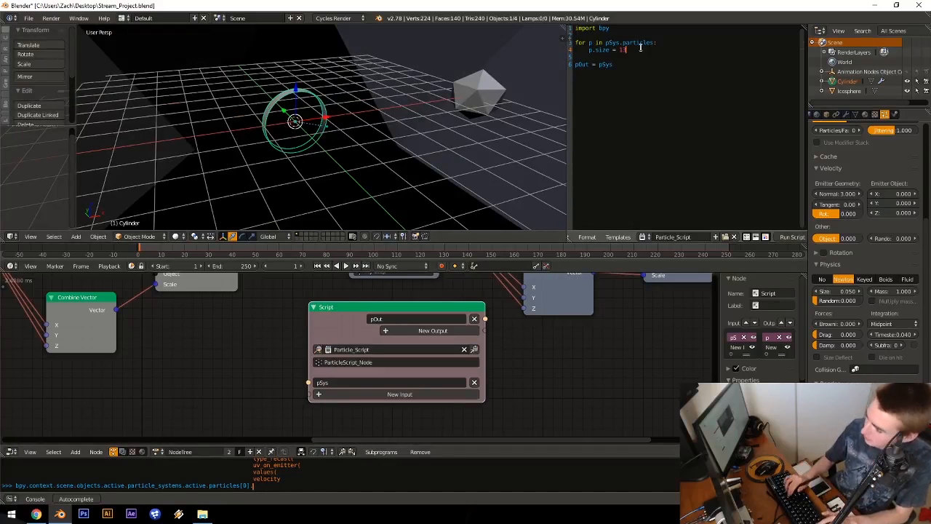
# Step: Set p.size to .05 in Particle_Script and save the project over Stream_Project.blend
pyautogui.press('BackSpace')
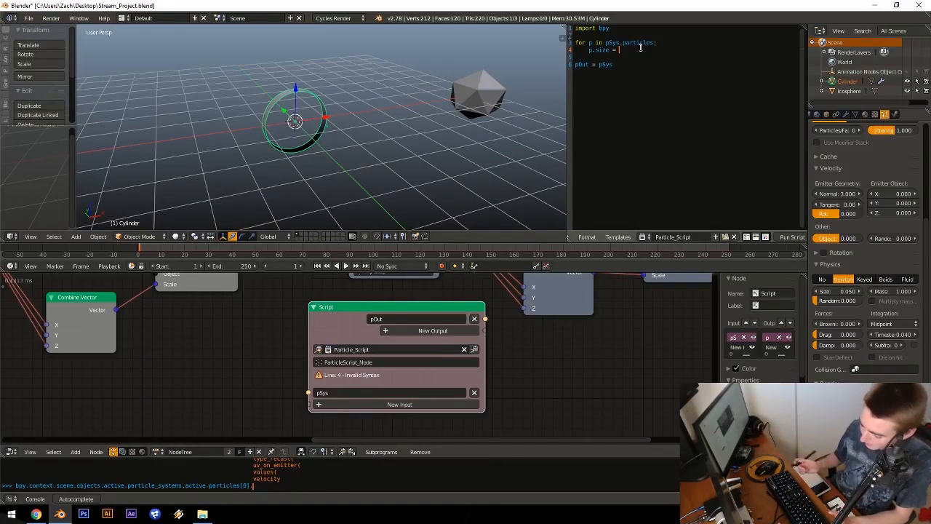
pyautogui.write('3')
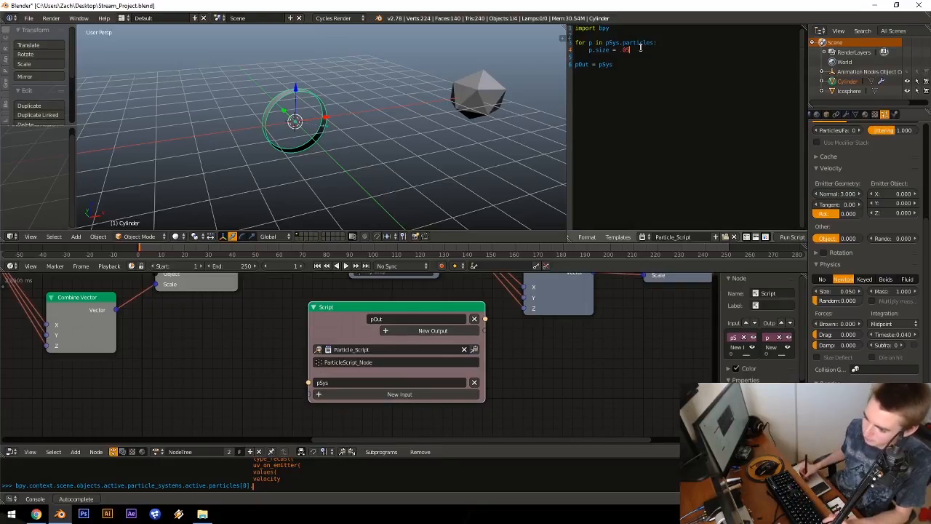
pyautogui.hotkey('ctrl', 's')
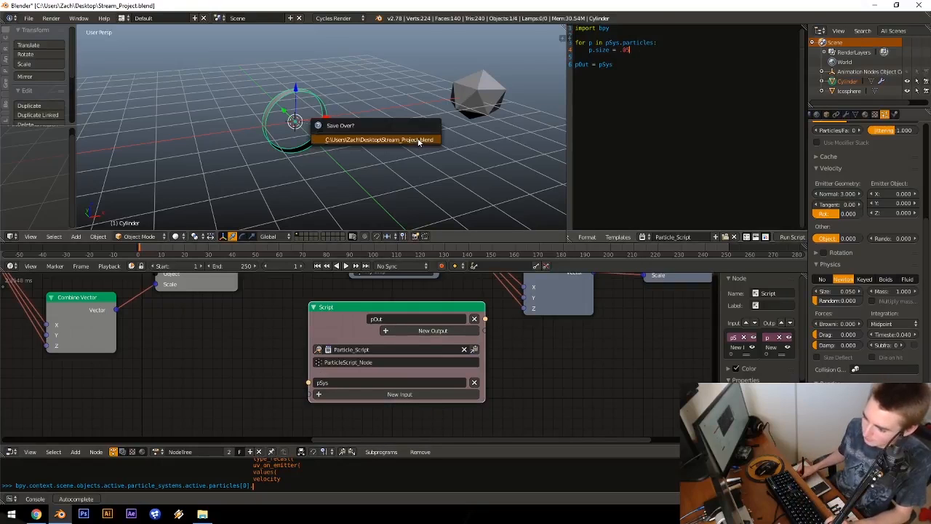
pyautogui.click(418, 140)
# Step: Play the animation to check the size of the icosphere instances from another angle
pyautogui.hotkey('alt', 'a')
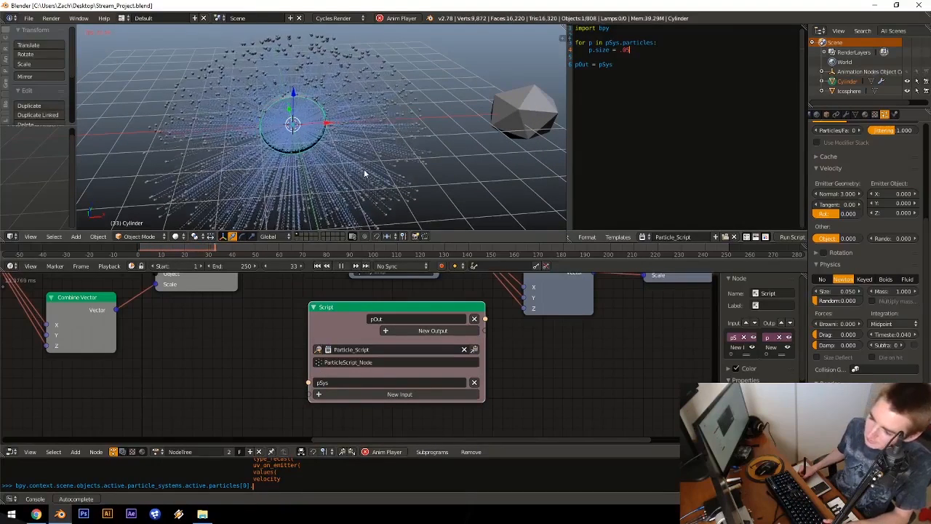
pyautogui.moveTo(388, 149); pyautogui.dragTo(408, 150, button='middle')
pyautogui.press('Escape')
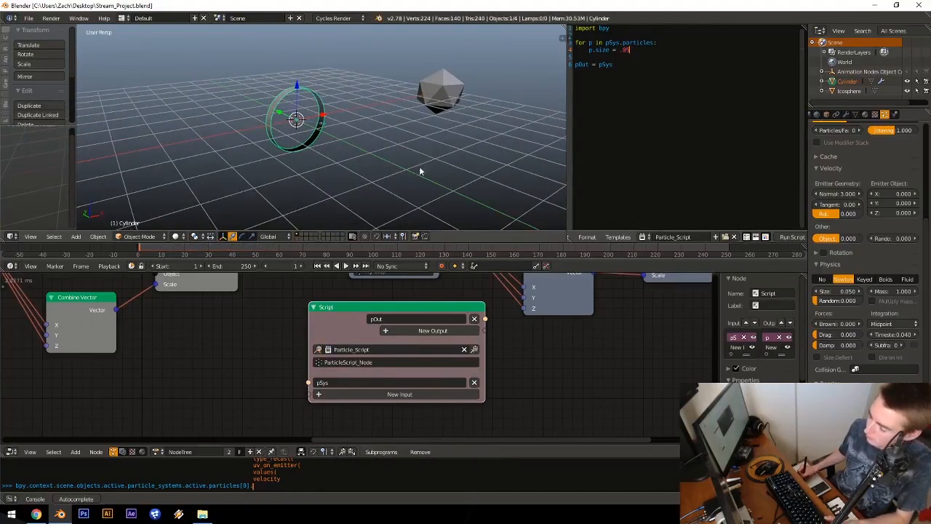
# Step: Try bypassing the script by linking the Active output straight to the Particle System input, with p.size set to 1 in Particle_Script
pyautogui.moveTo(342, 291); pyautogui.dragTo(365, 371, button='middle')
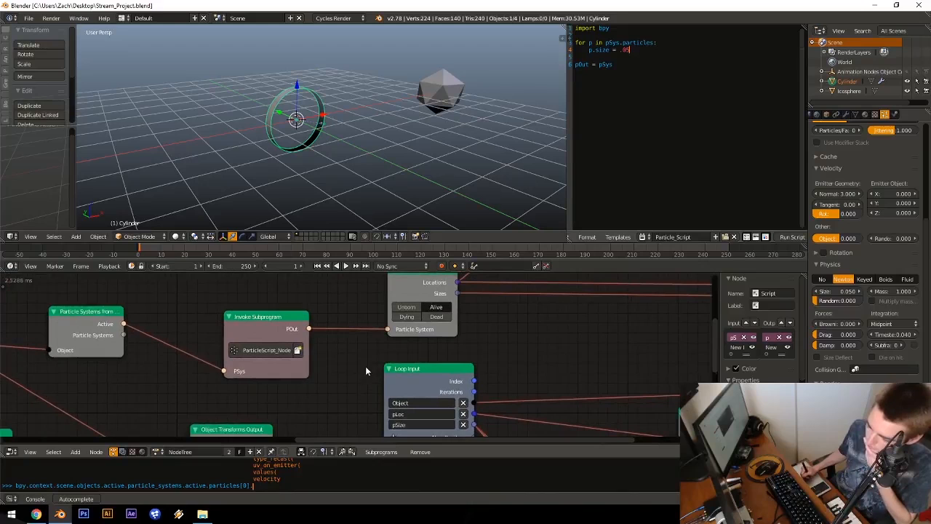
pyautogui.click(627, 67)
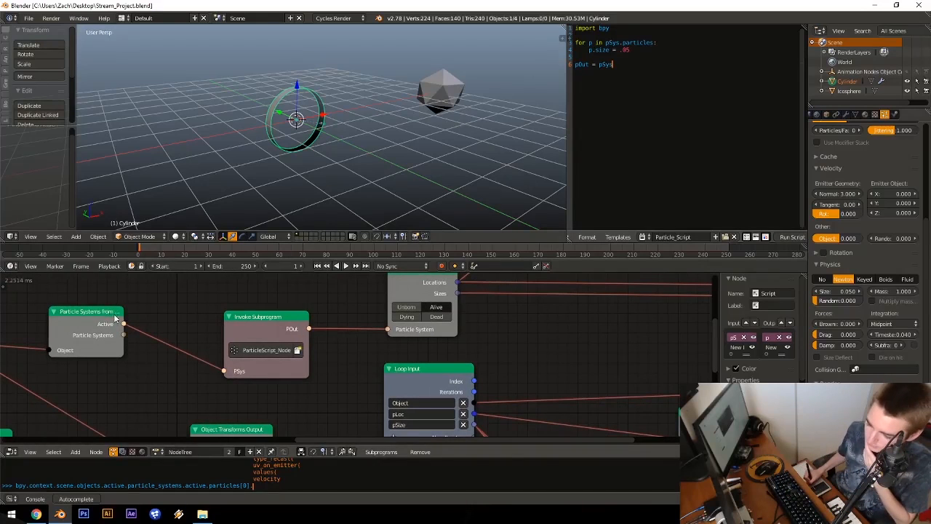
pyautogui.moveTo(123, 324); pyautogui.dragTo(386, 329)
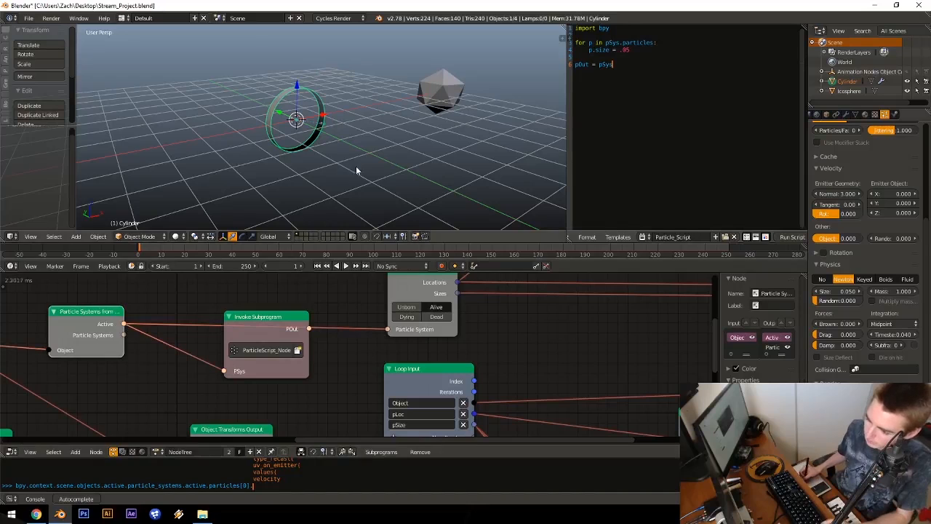
pyautogui.click(629, 50)
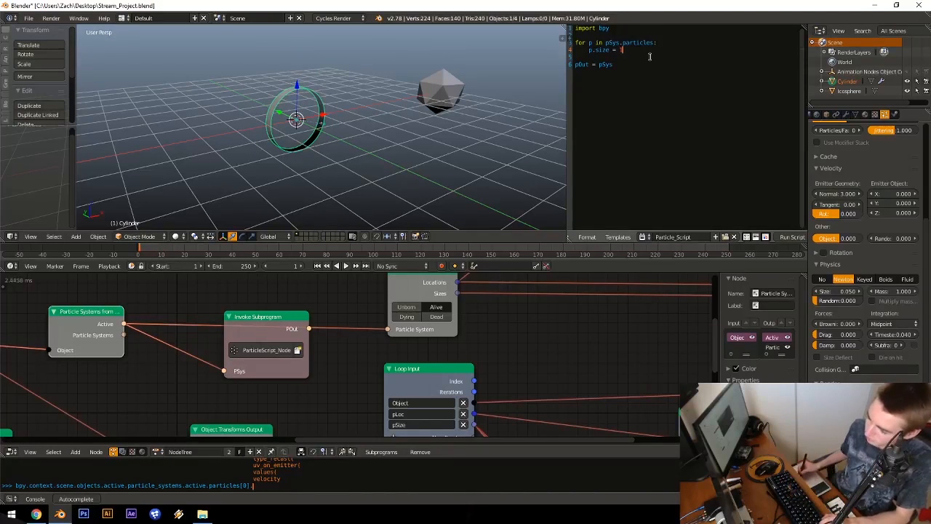
pyautogui.moveTo(374, 118); pyautogui.dragTo(422, 120, button='middle')
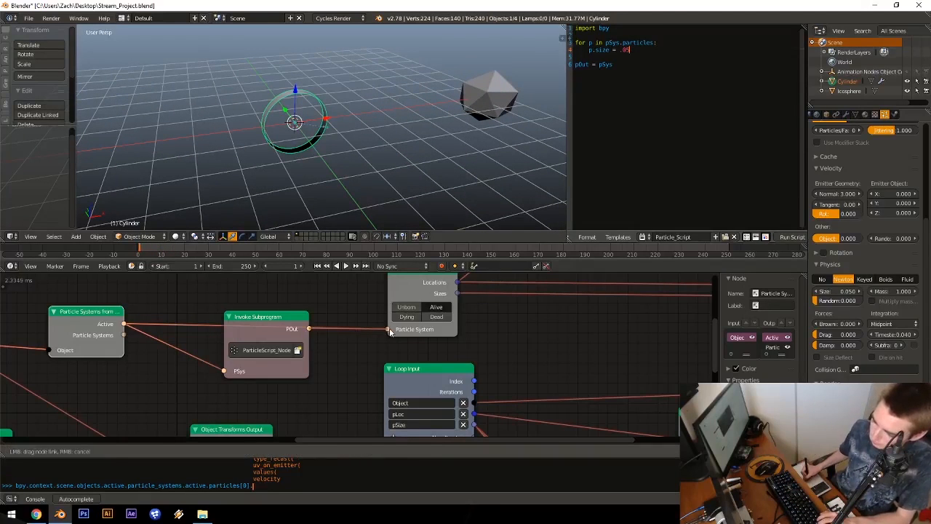
# Step: Play the animation with the script's POut feeding the Particle System input, and save the project over Stream_Project.blend
pyautogui.hotkey('alt', 'a')
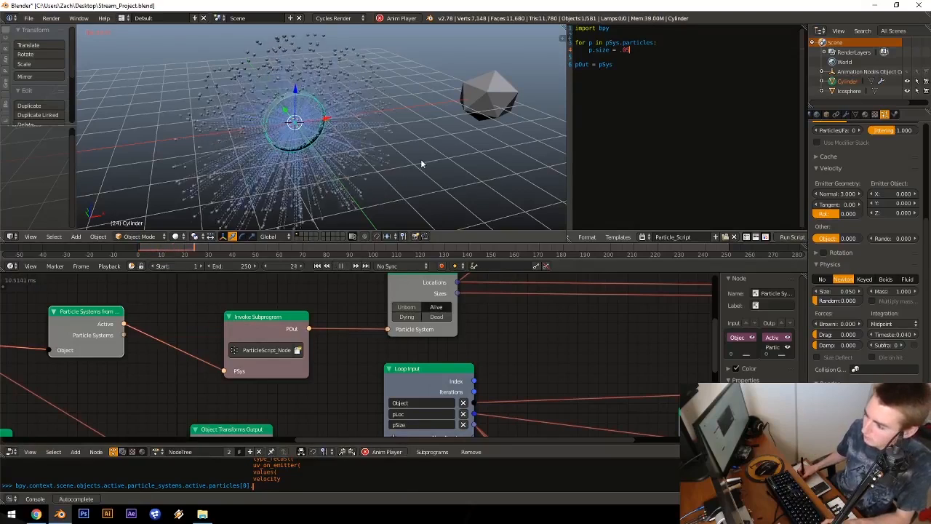
pyautogui.press('Escape')
pyautogui.hotkey('ctrl', 's')
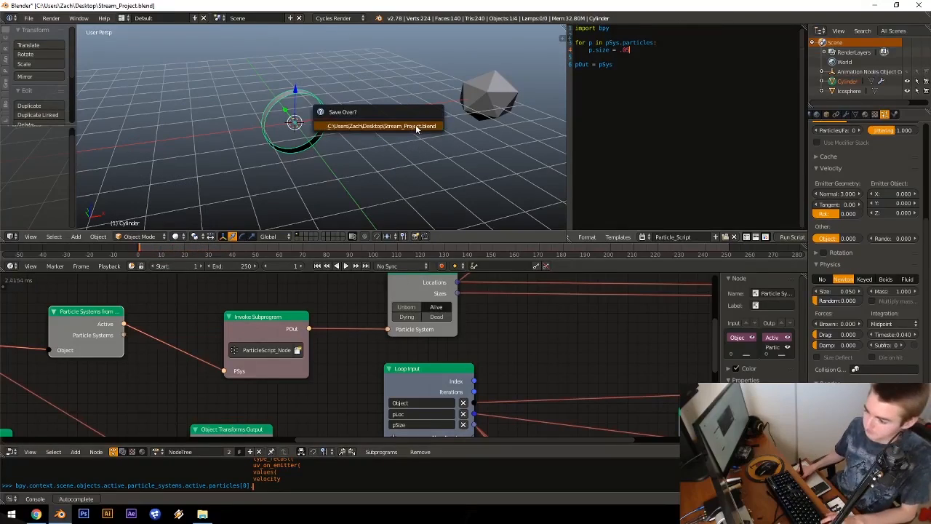
pyautogui.click(416, 128)
pyautogui.moveTo(599, 346); pyautogui.dragTo(482, 340, button='middle')
pyautogui.moveTo(470, 288); pyautogui.dragTo(394, 290, button='middle')
pyautogui.moveTo(310, 344); pyautogui.dragTo(442, 288, button='middle')
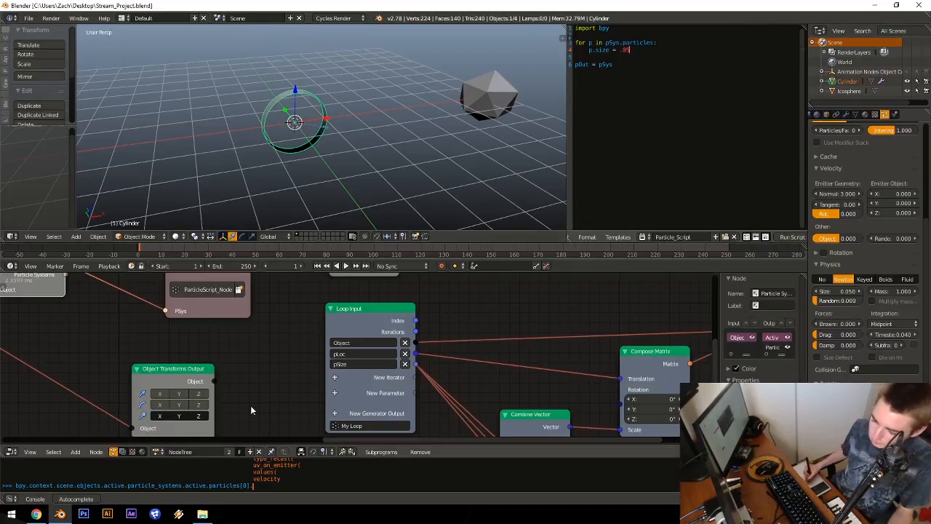
# Step: Switch to Chrome to view and pause the X-Particles sound modifier tutorial, and return to Blender
pyautogui.click(36, 514)
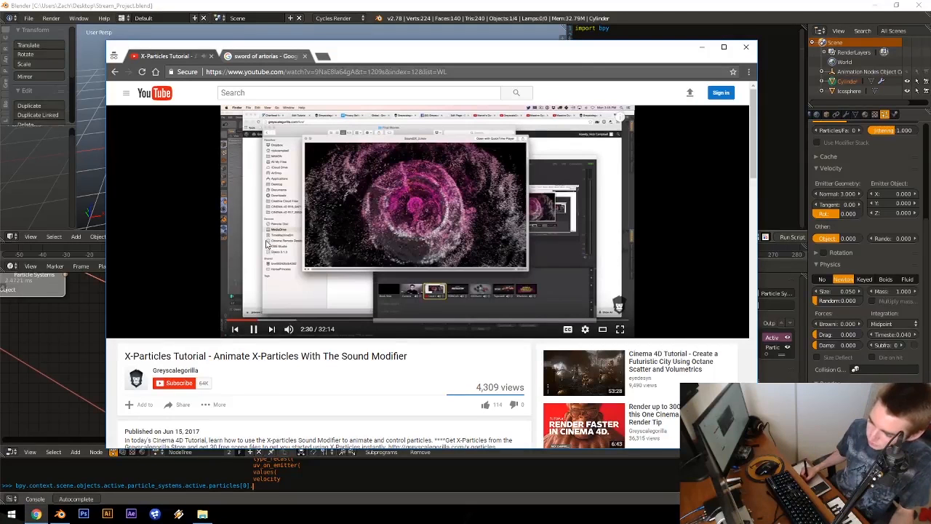
pyautogui.click(280, 273)
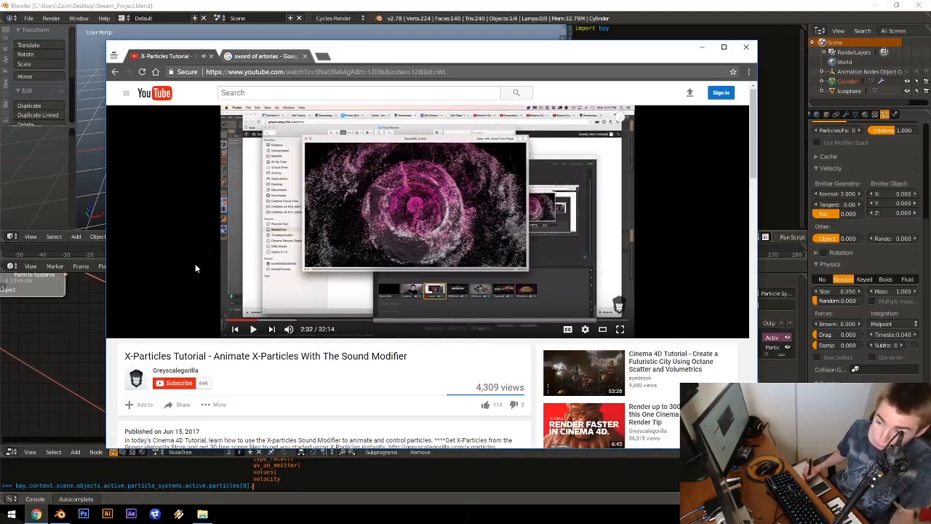
pyautogui.click(519, 7)
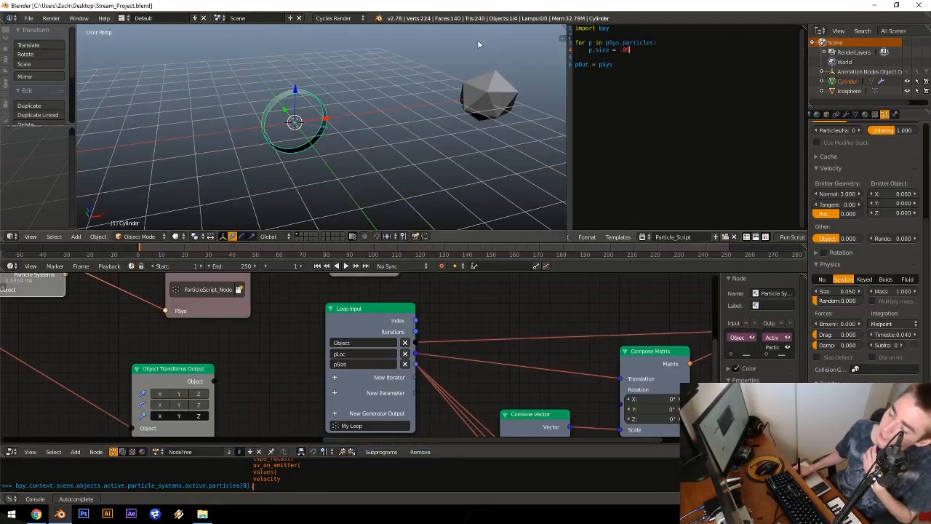
pyautogui.moveTo(558, 312); pyautogui.dragTo(408, 348, button='middle')
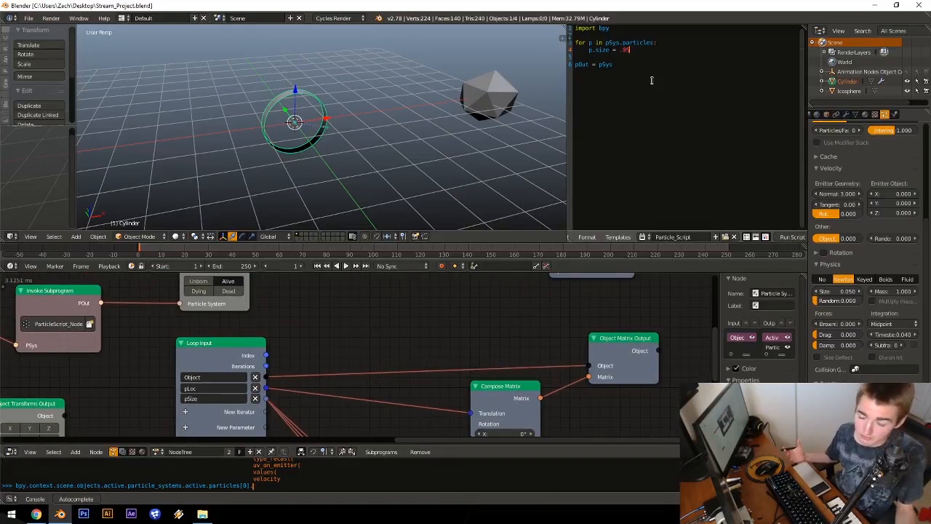
pyautogui.moveTo(650, 79); pyautogui.dragTo(536, 21)
pyautogui.click(632, 77)
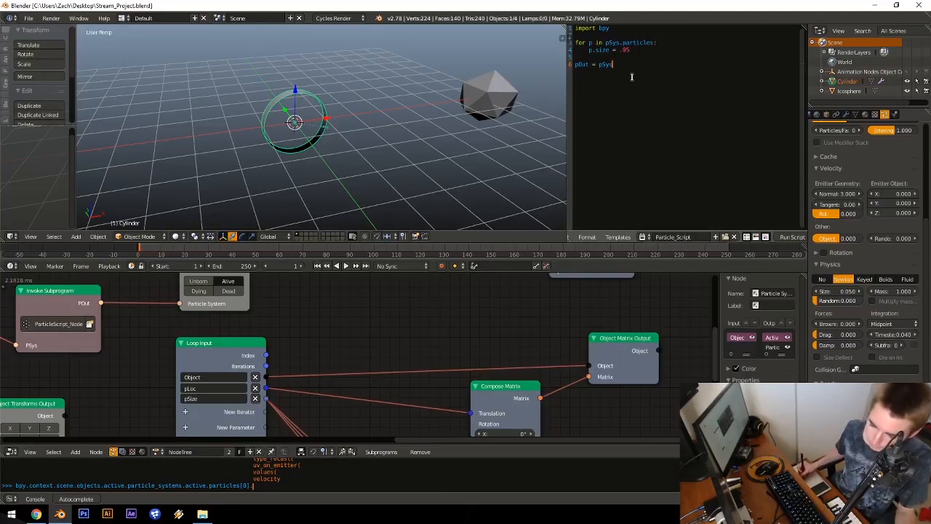
pyautogui.moveTo(414, 366); pyautogui.dragTo(395, 326, button='middle')
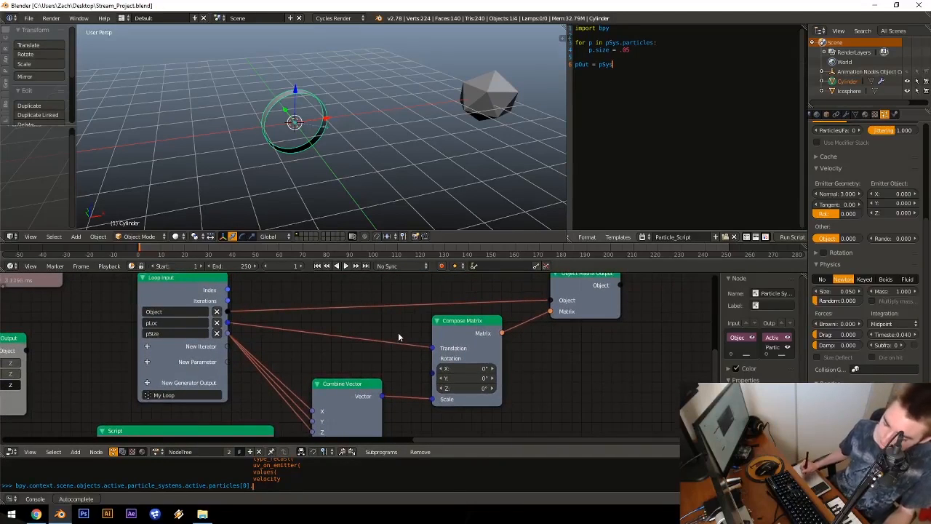
pyautogui.moveTo(398, 337); pyautogui.dragTo(357, 337, button='middle')
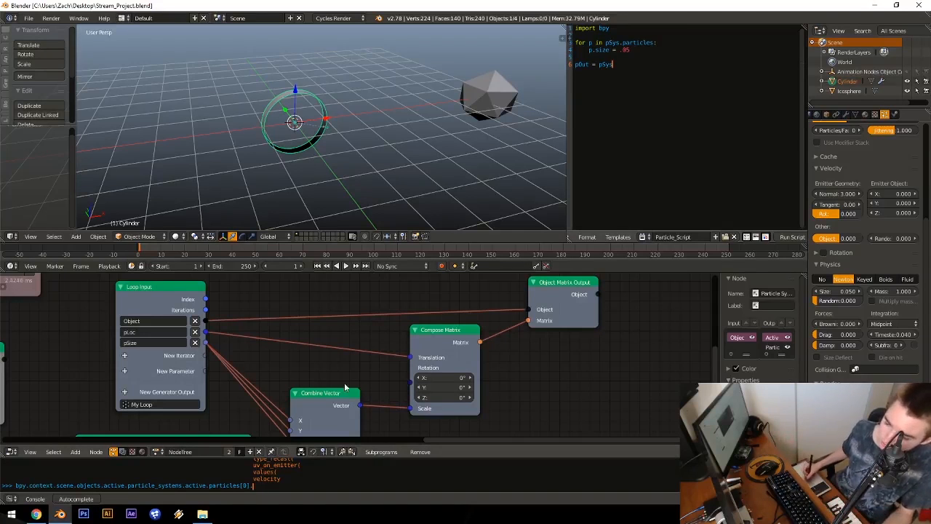
pyautogui.moveTo(373, 315); pyautogui.dragTo(354, 323, button='middle')
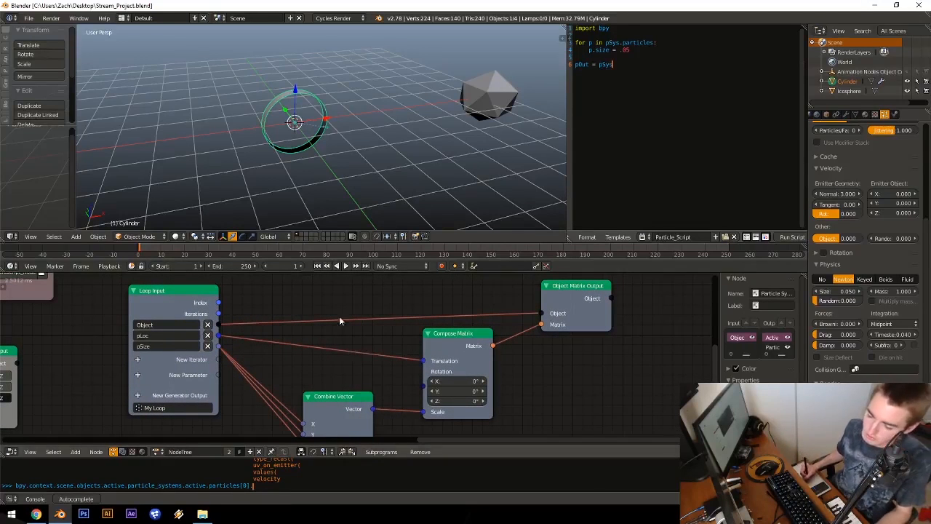
pyautogui.moveTo(334, 336); pyautogui.dragTo(383, 345, button='middle')
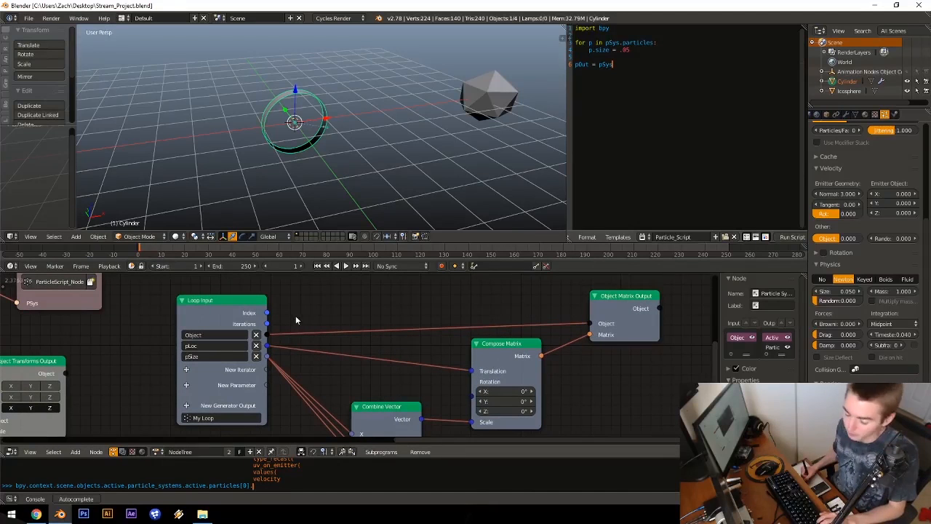
pyautogui.moveTo(289, 315); pyautogui.dragTo(258, 341, button='middle')
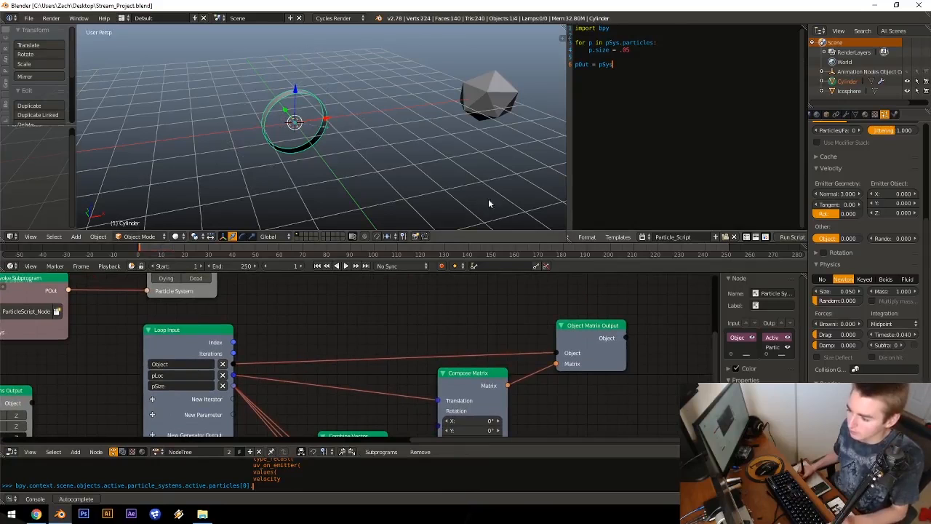
# Step: Add a Float input named Volume to the Script node
pyautogui.moveTo(448, 391); pyautogui.dragTo(468, 318, button='middle')
pyautogui.moveTo(260, 372); pyautogui.dragTo(543, 290, button='middle')
pyautogui.moveTo(443, 369); pyautogui.dragTo(430, 329, button='middle')
pyautogui.hotkey('ctrl', 'a')
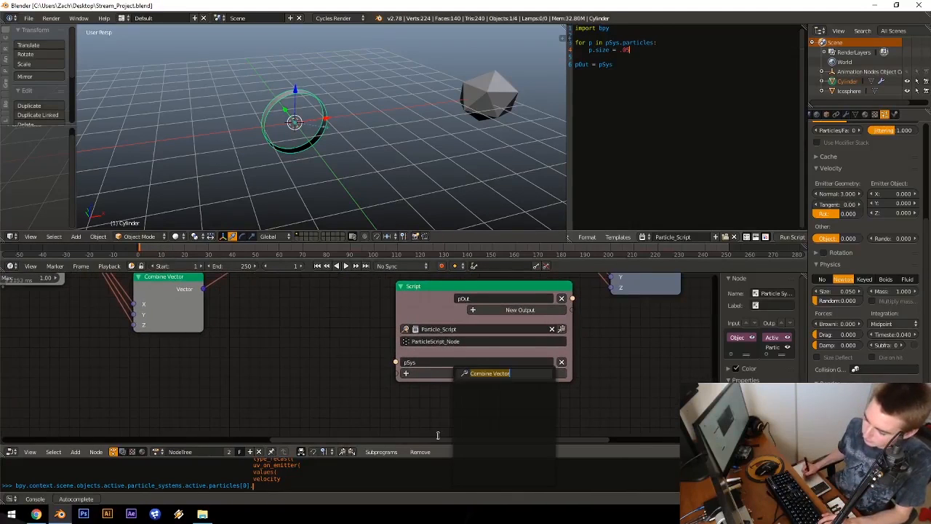
pyautogui.write('floa')
pyautogui.press('Down')
pyautogui.press('Return')
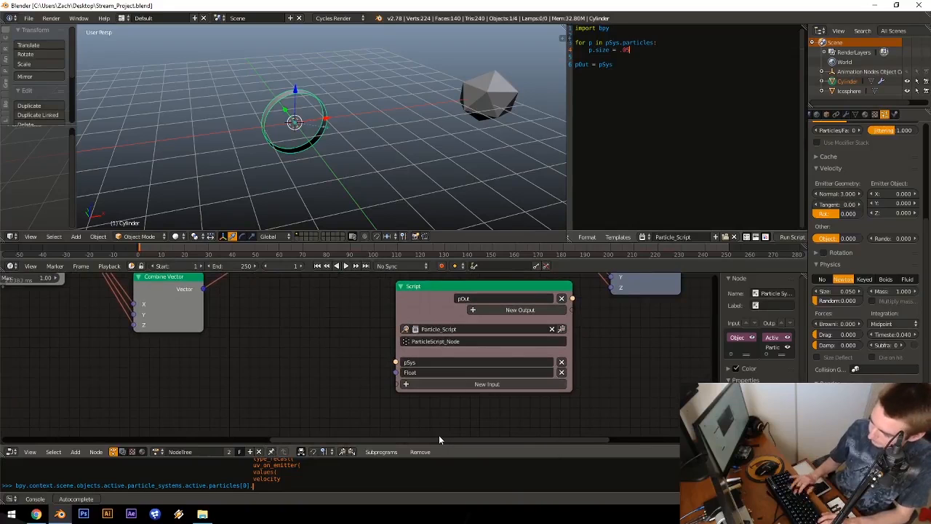
pyautogui.doubleClick(432, 371)
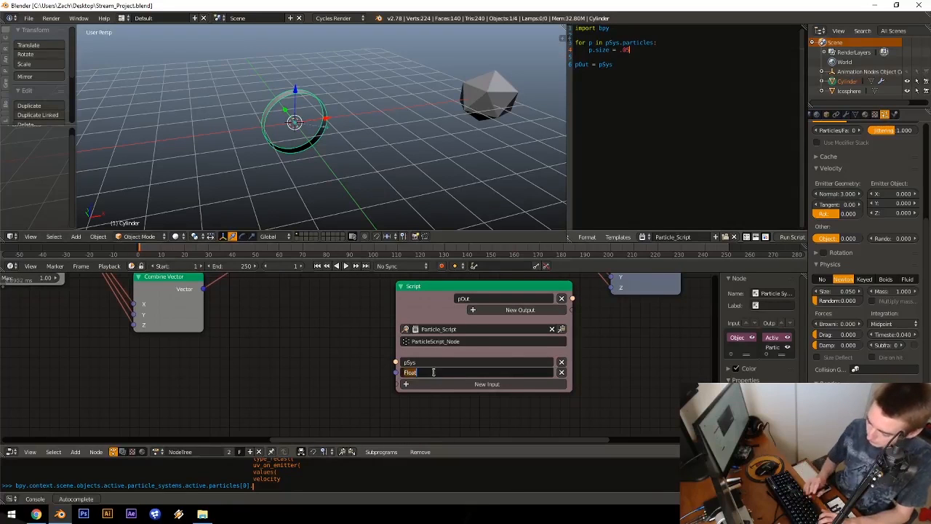
pyautogui.write('Volume')
pyautogui.press('Return')
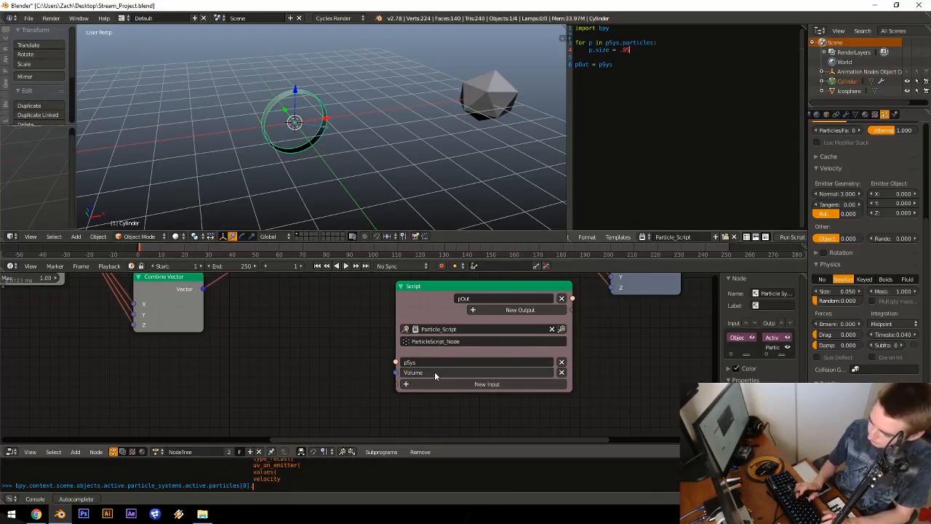
# Step: Duplicate the Map Range node below the original and feed its Value from Evaluate Sound's Volume output
pyautogui.moveTo(217, 318); pyautogui.dragTo(329, 363, button='middle')
pyautogui.scroll(-5, 328, 362)
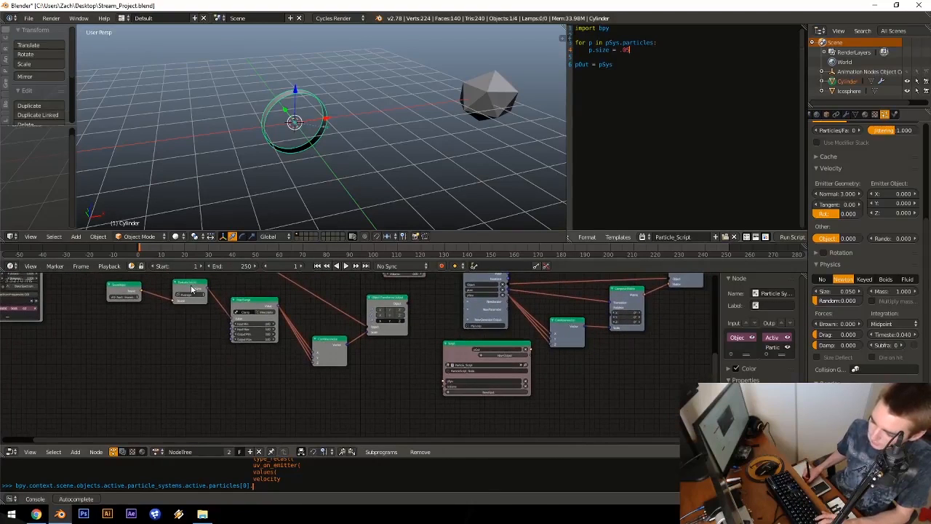
pyautogui.moveTo(191, 286); pyautogui.dragTo(184, 313)
pyautogui.click(253, 309)
pyautogui.hotkey('shift', 'd')
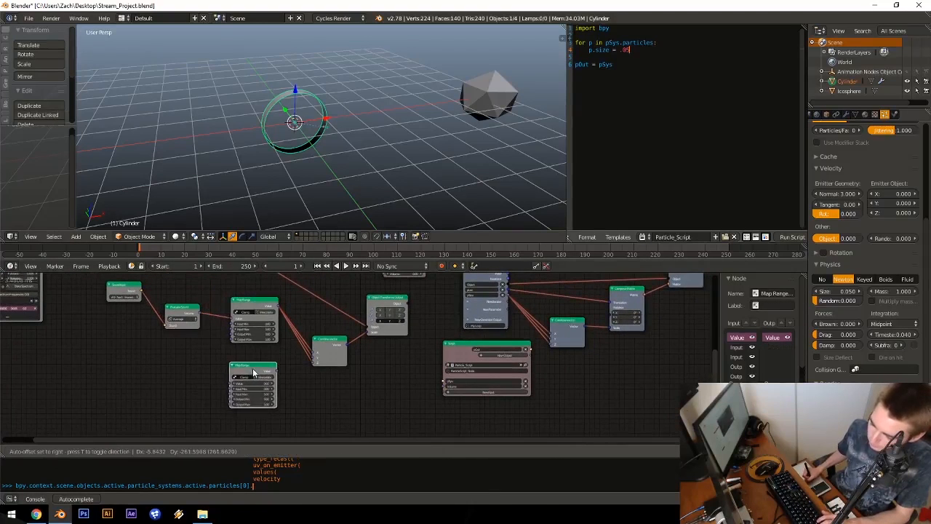
pyautogui.click(247, 356)
pyautogui.scroll(1, 189, 309)
pyautogui.moveTo(189, 309); pyautogui.dragTo(197, 369)
# Step: Feed the Combine Vector node from the duplicated Map Range and link the original Map Range to Invoke Subprogram's Volume input
pyautogui.moveTo(254, 353); pyautogui.dragTo(468, 396)
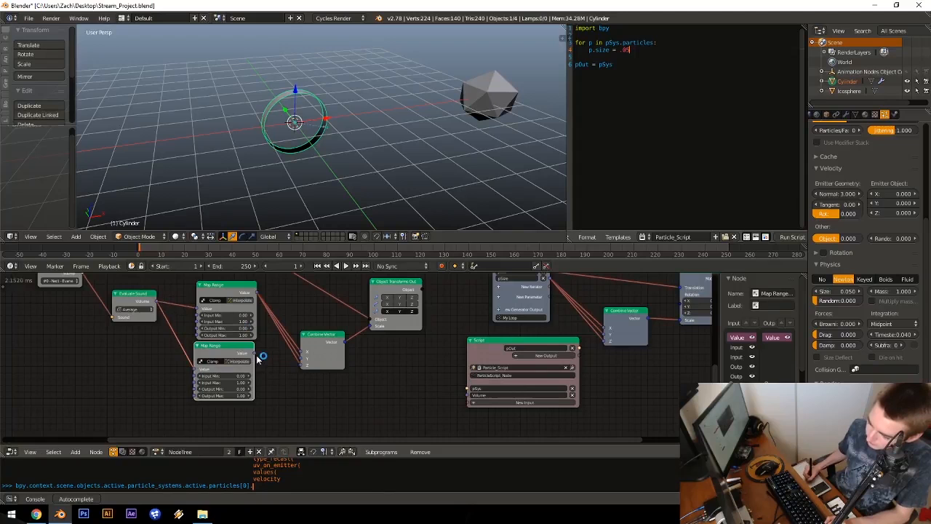
pyautogui.moveTo(255, 353); pyautogui.dragTo(380, 367)
pyautogui.moveTo(374, 328); pyautogui.dragTo(408, 357, button='middle')
pyautogui.moveTo(299, 364); pyautogui.dragTo(306, 392, button='middle')
pyautogui.click(286, 349)
pyautogui.moveTo(286, 349)
pyautogui.mouseDown()
pyautogui.moveTo(291, 415)
pyautogui.moveTo(283, 402)
pyautogui.moveTo(299, 336)
pyautogui.moveTo(290, 334)
pyautogui.moveTo(370, 327)
pyautogui.moveTo(443, 301)
pyautogui.moveTo(435, 309)
pyautogui.mouseUp()
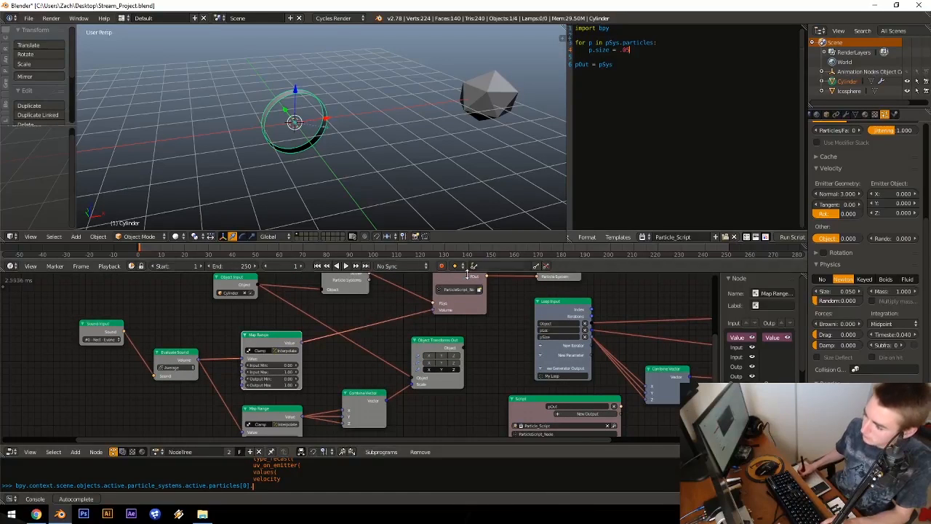
# Step: Add a Float output named vOut to the Script node
pyautogui.moveTo(404, 293); pyautogui.dragTo(297, 327, button='middle')
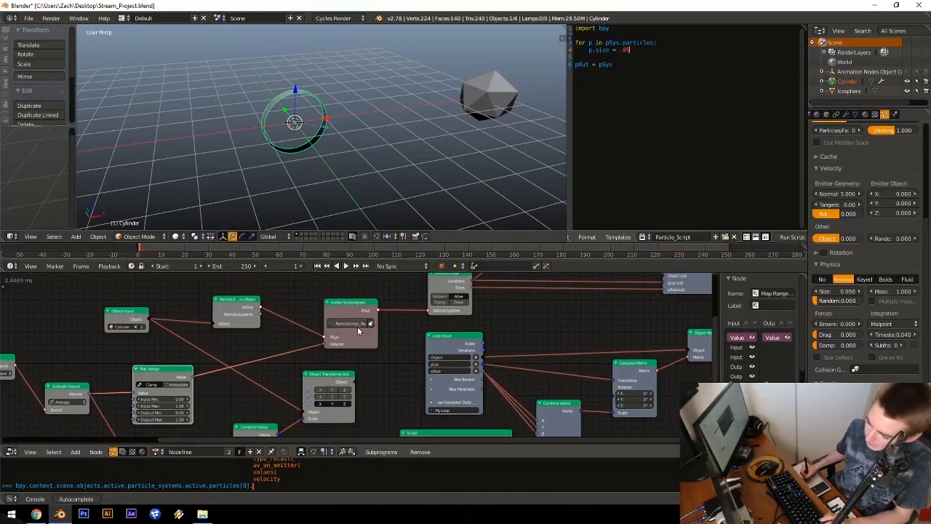
pyautogui.moveTo(427, 404); pyautogui.dragTo(333, 279, button='middle')
pyautogui.keyDown('ctrl'); pyautogui.moveTo(389, 346); pyautogui.dragTo(410, 338, button='middle'); pyautogui.keyUp('ctrl')
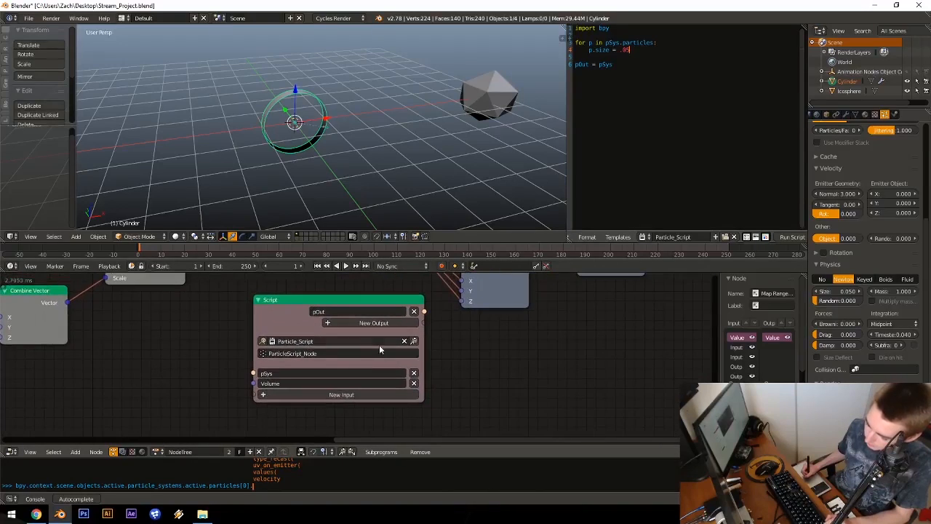
pyautogui.click(384, 324)
pyautogui.write('Float')
pyautogui.click(400, 346)
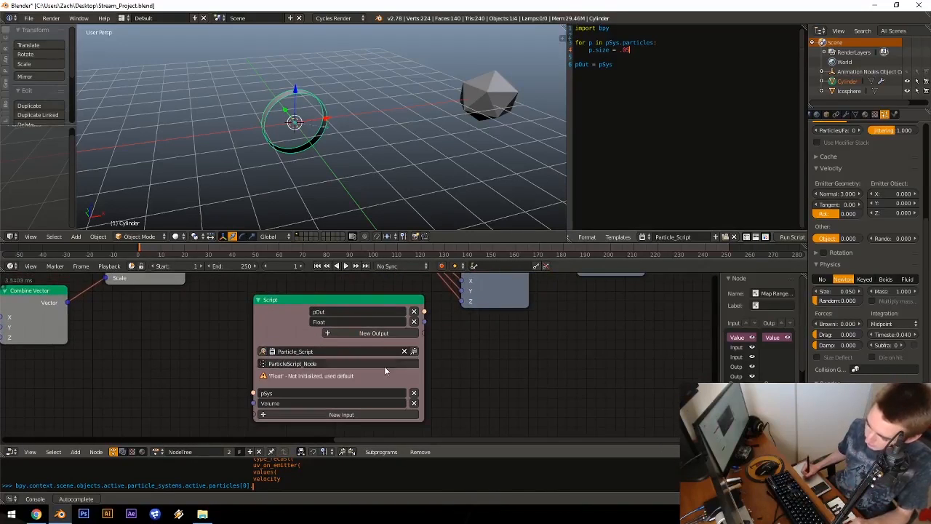
pyautogui.click(357, 333)
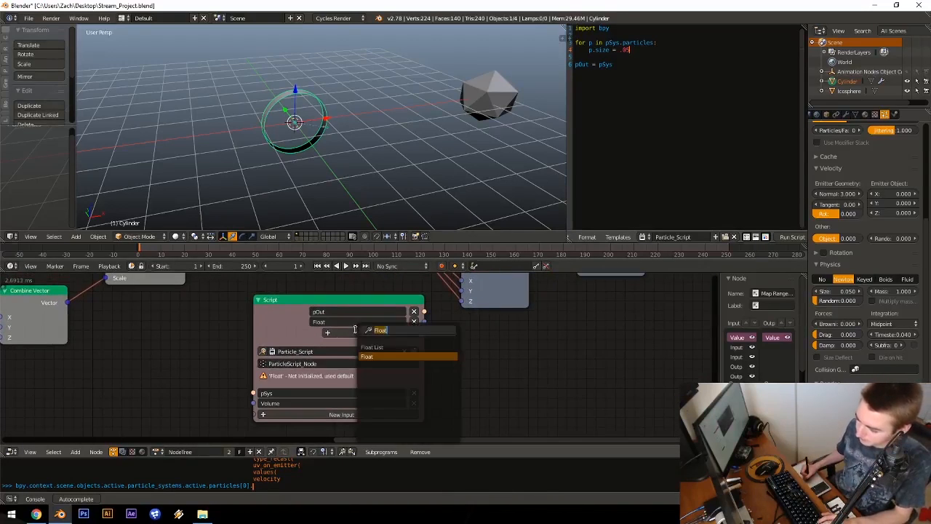
pyautogui.doubleClick(321, 322)
pyautogui.write('vOut')
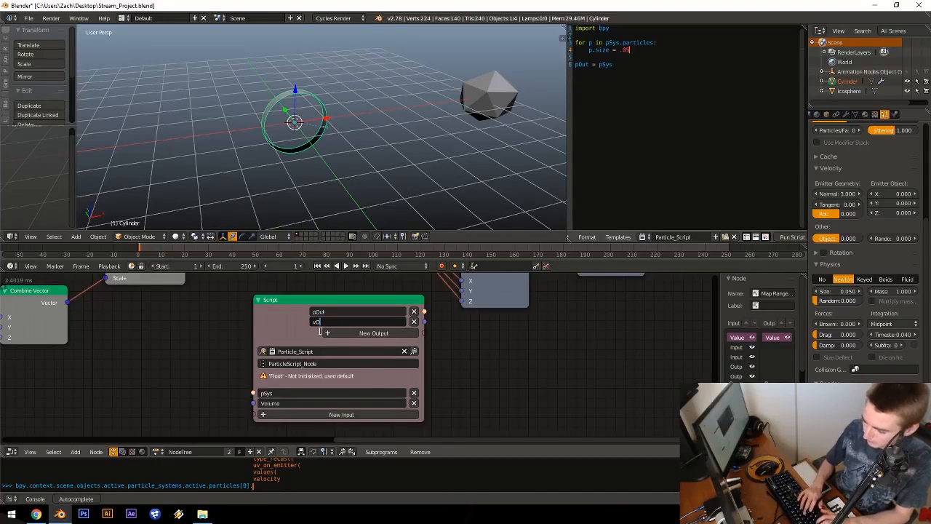
pyautogui.press('Return')
# Step: Attach a Viewer node to the VOut output of Invoke Subprogram and place it above that node
pyautogui.click(634, 103)
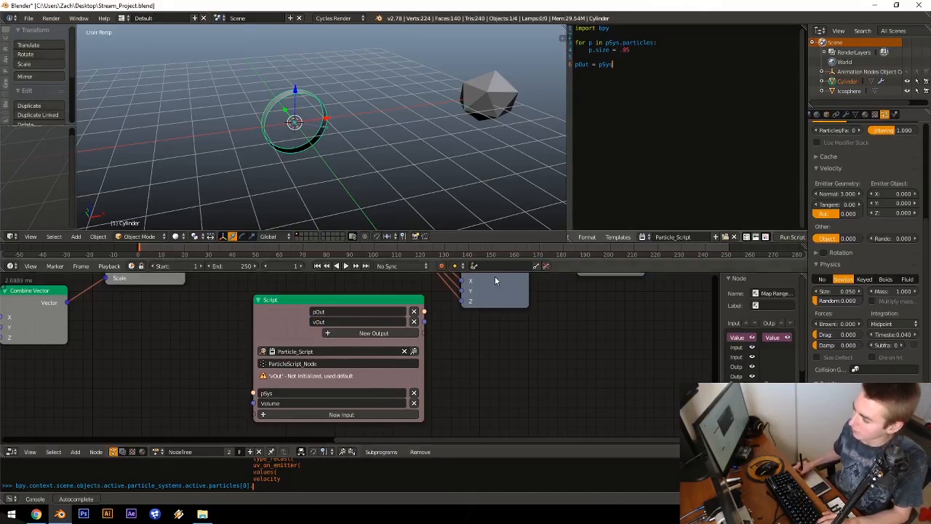
pyautogui.moveTo(437, 370); pyautogui.dragTo(325, 332, button='middle')
pyautogui.click(325, 332)
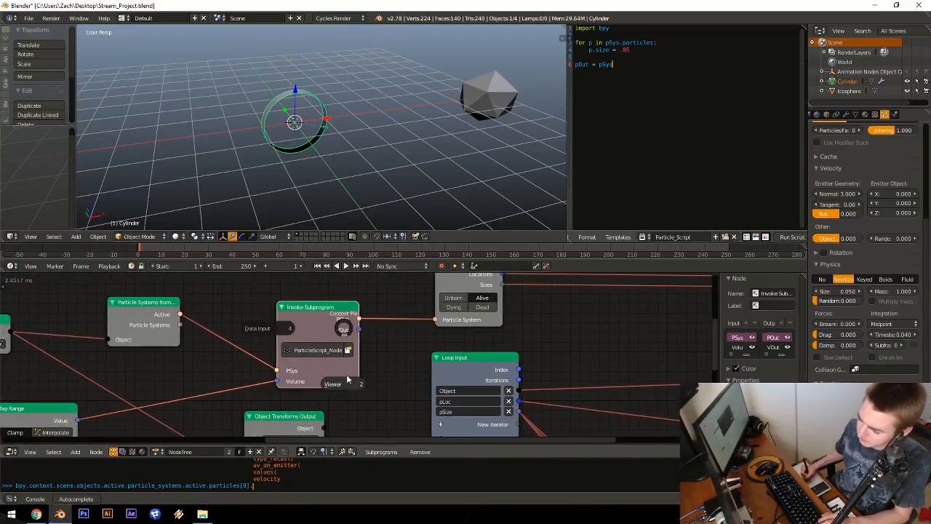
pyautogui.press('w')
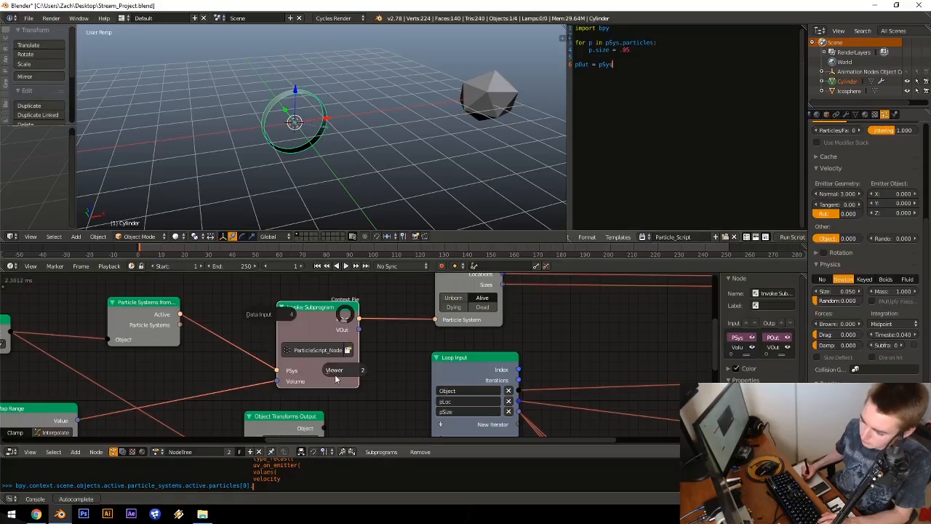
pyautogui.click(337, 373)
pyautogui.click(338, 373)
pyautogui.click(365, 296)
pyautogui.moveTo(414, 365); pyautogui.dragTo(421, 387, button='middle')
pyautogui.press('g')
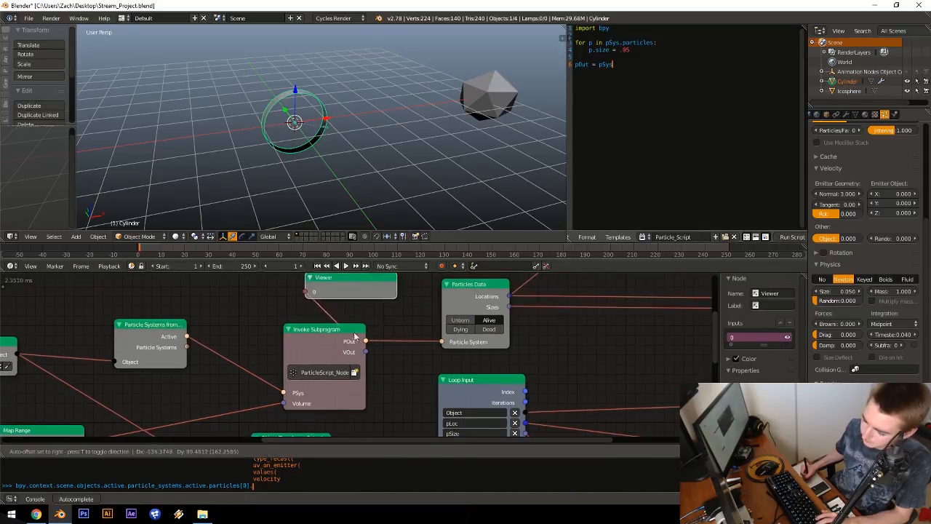
pyautogui.click(337, 342)
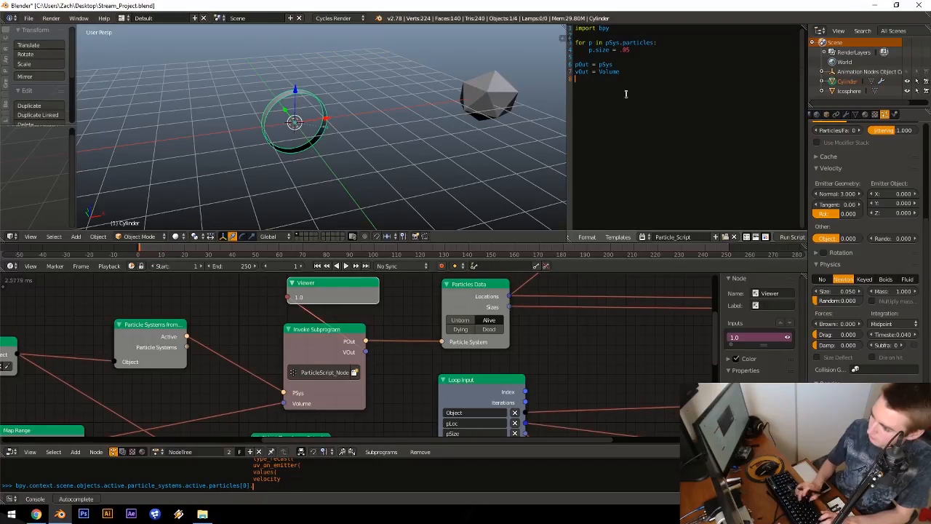
# Step: Add the line vOut = Volume at the end of Particle_Script and play the animation to check the Viewer
pyautogui.press('BackSpace')
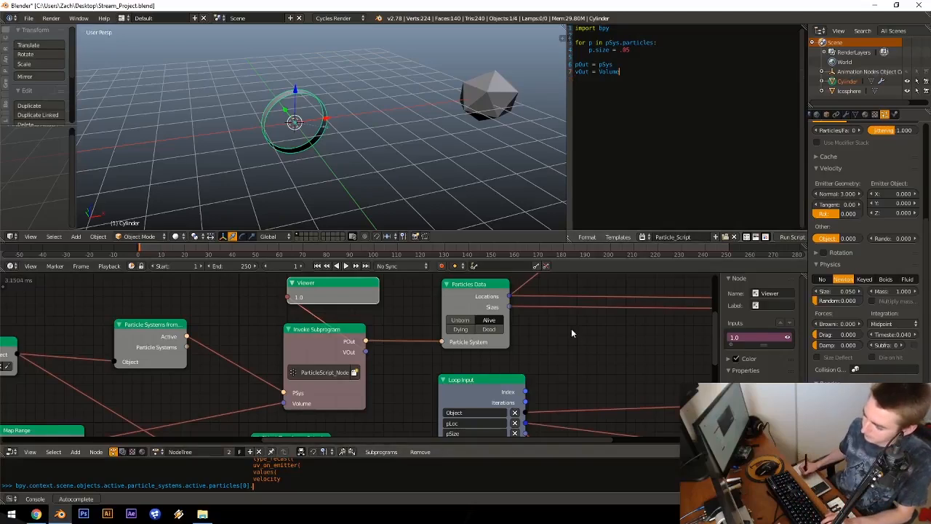
pyautogui.moveTo(401, 348); pyautogui.dragTo(351, 349, button='middle')
pyautogui.hotkey('alt', 'a')
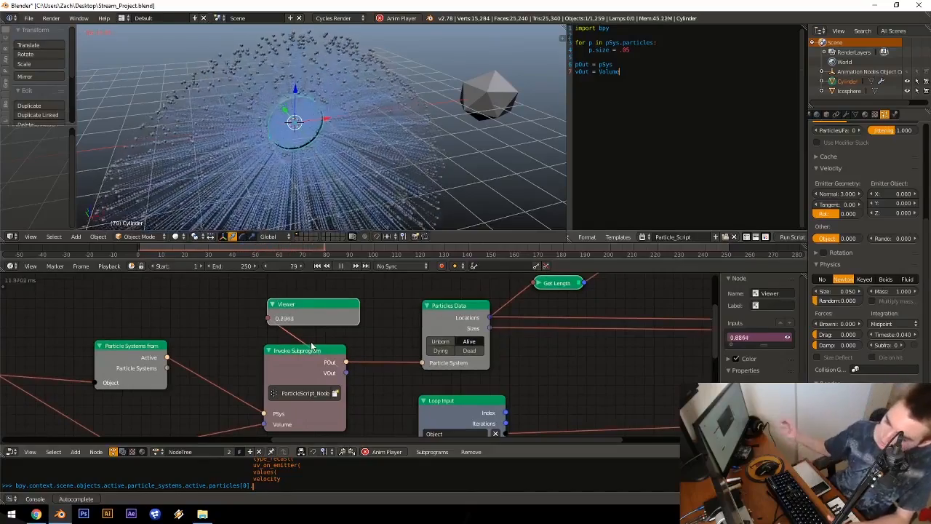
pyautogui.press('Escape')
pyautogui.scroll(1, 370, 119)
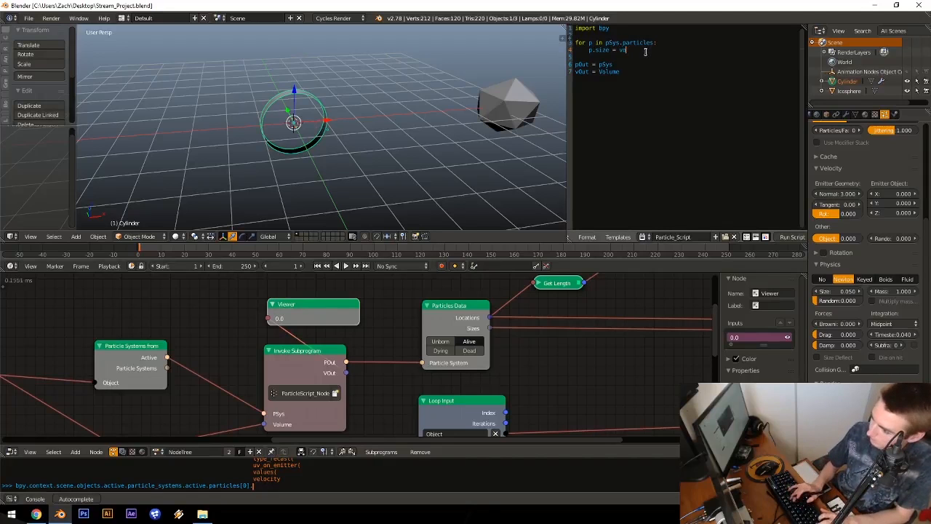
# Step: Set p.size to Volume inside the particle loop of Particle_Script
pyautogui.write('me')
pyautogui.press('Return')
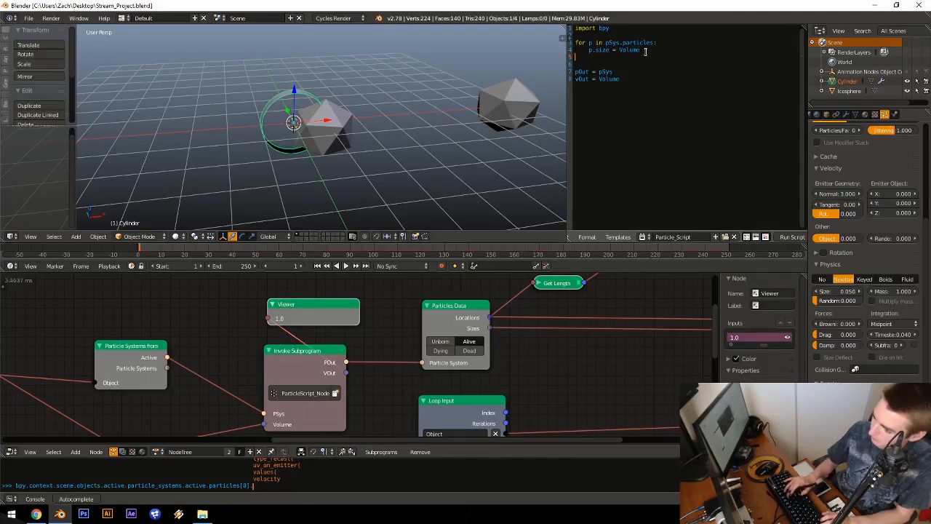
pyautogui.press('BackSpace')
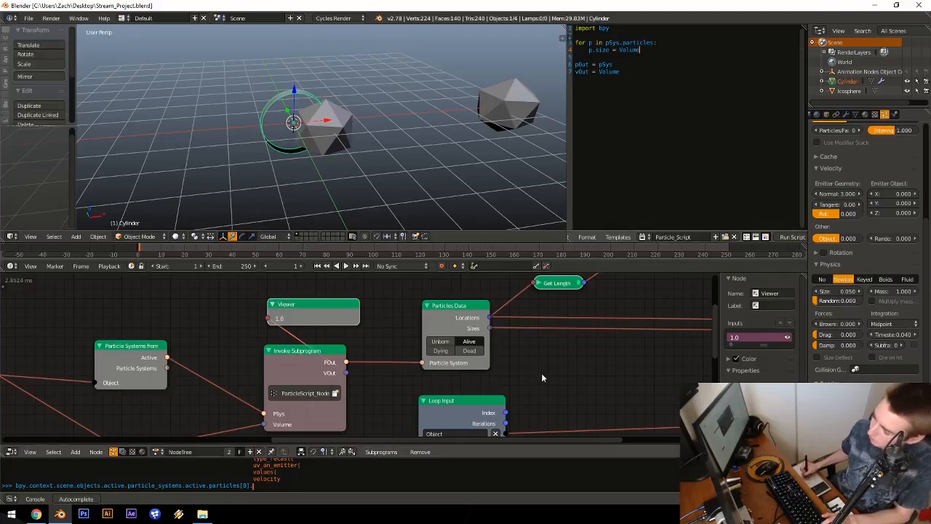
# Step: Play the animation to check how the volume-driven size affects the icosphere instances
pyautogui.hotkey('alt', 'a')
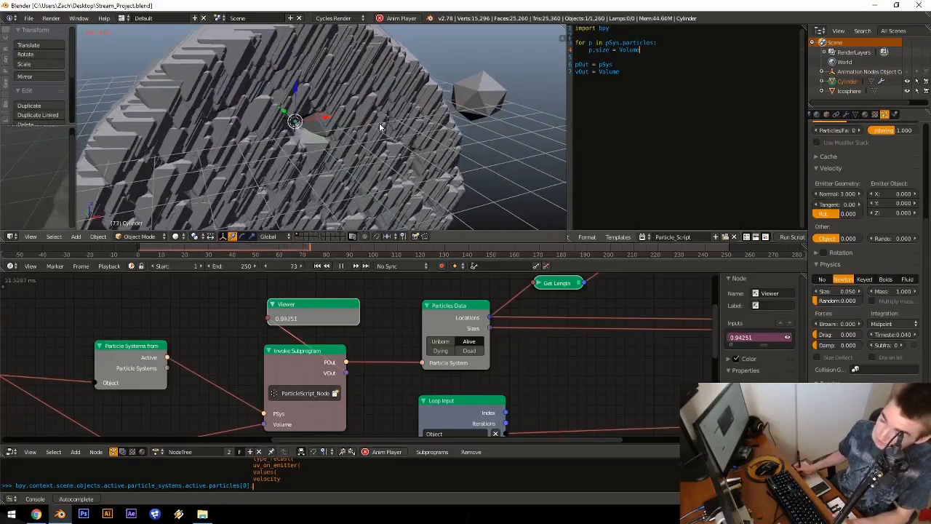
pyautogui.moveTo(379, 124); pyautogui.dragTo(443, 106, button='middle')
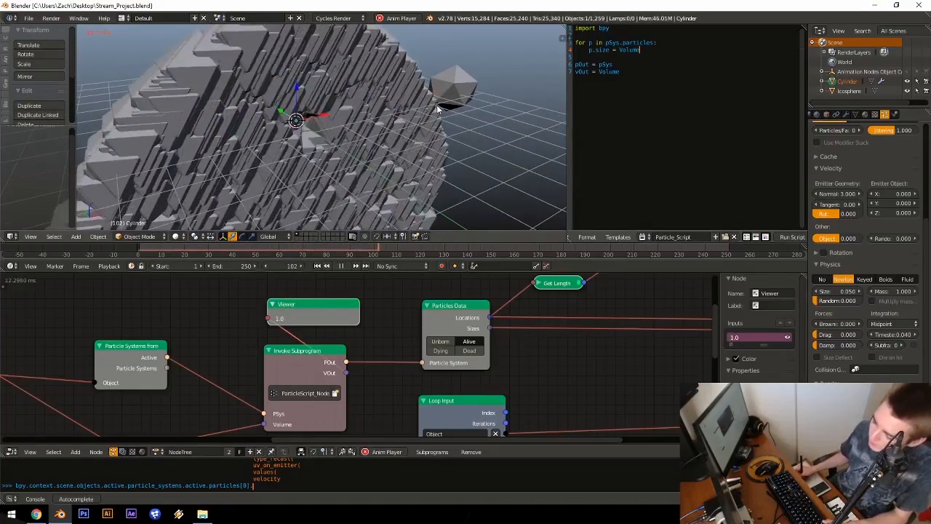
pyautogui.press('Escape')
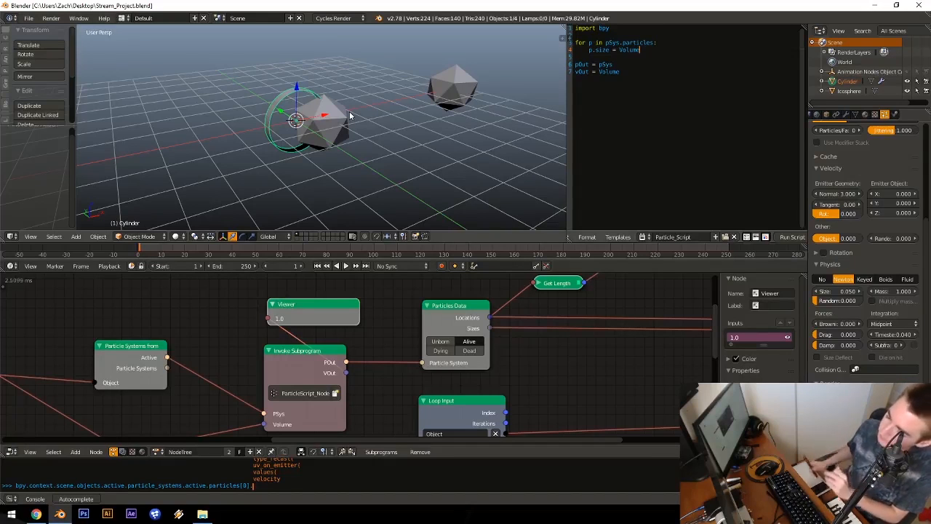
# Step: Move the lower Map Range, its Combine Vector and the Object Transforms Output nodes together further down the node tree
pyautogui.moveTo(309, 433); pyautogui.dragTo(398, 279, button='middle')
pyautogui.scroll(-4, 354, 352)
pyautogui.moveTo(337, 358); pyautogui.dragTo(337, 349, button='middle')
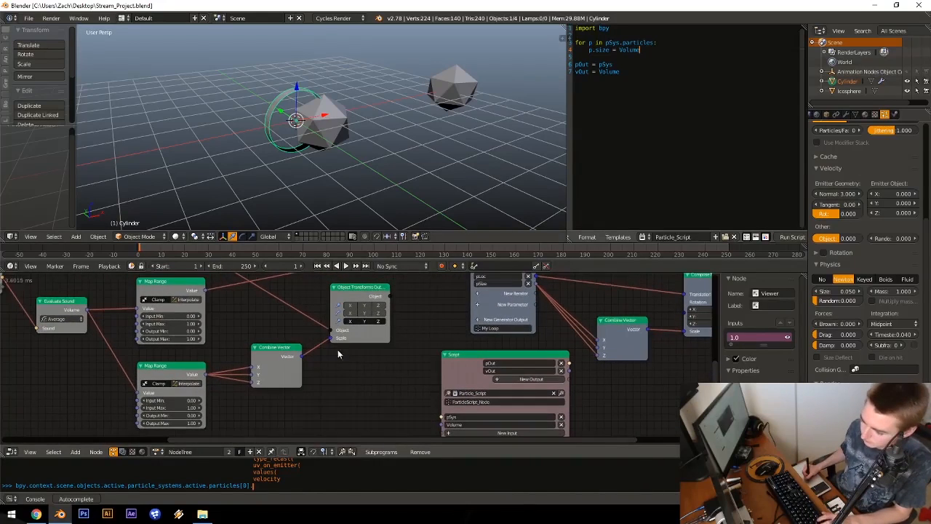
pyautogui.press('b')
pyautogui.moveTo(138, 348); pyautogui.dragTo(295, 403)
pyautogui.press('b')
pyautogui.moveTo(292, 301); pyautogui.dragTo(376, 339)
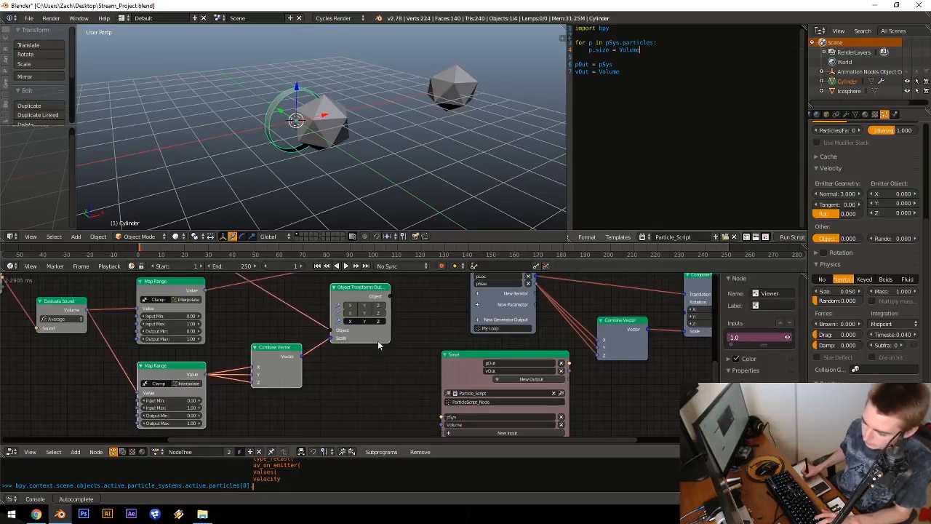
pyautogui.press('g')
pyautogui.click(383, 387)
pyautogui.press('a')
pyautogui.moveTo(392, 298); pyautogui.dragTo(338, 379, button='middle')
# Step: Add the line cFrame = bpy.context.scene.frame_number below the import line of Particle_Script
pyautogui.click(636, 29)
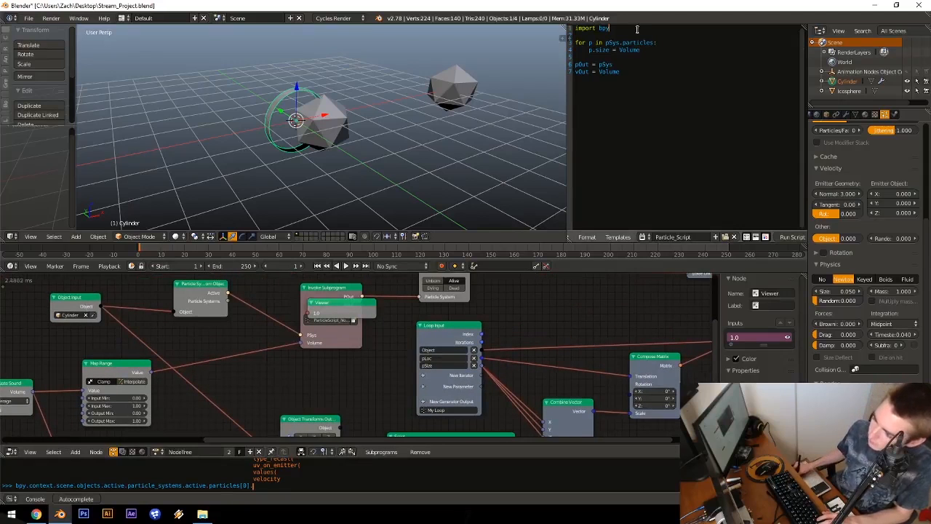
pyautogui.press('Return')
pyautogui.press('Return')
pyautogui.write('c')
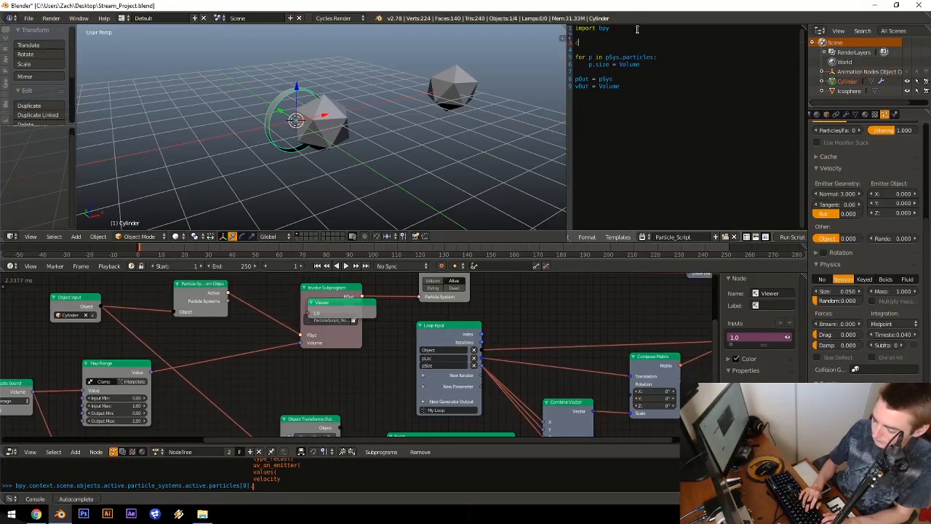
pyautogui.write('lrame =')
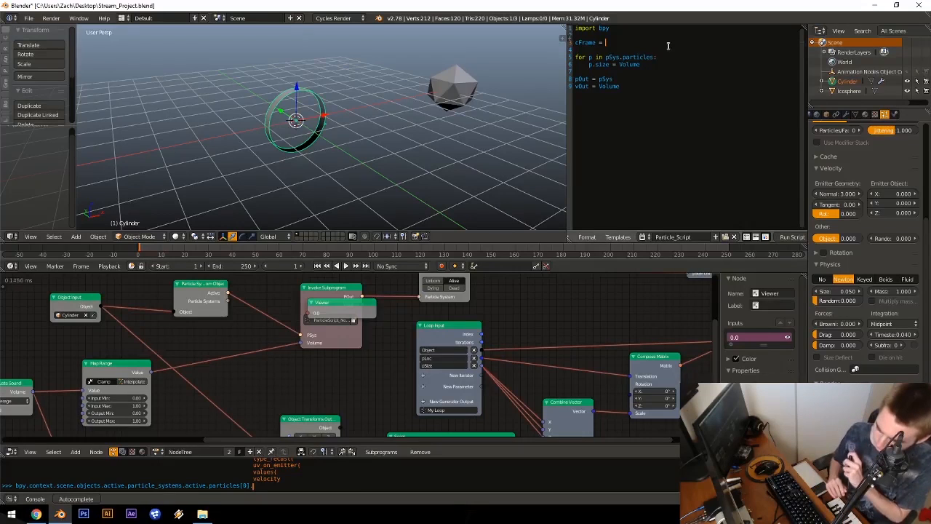
pyautogui.write('bpy')
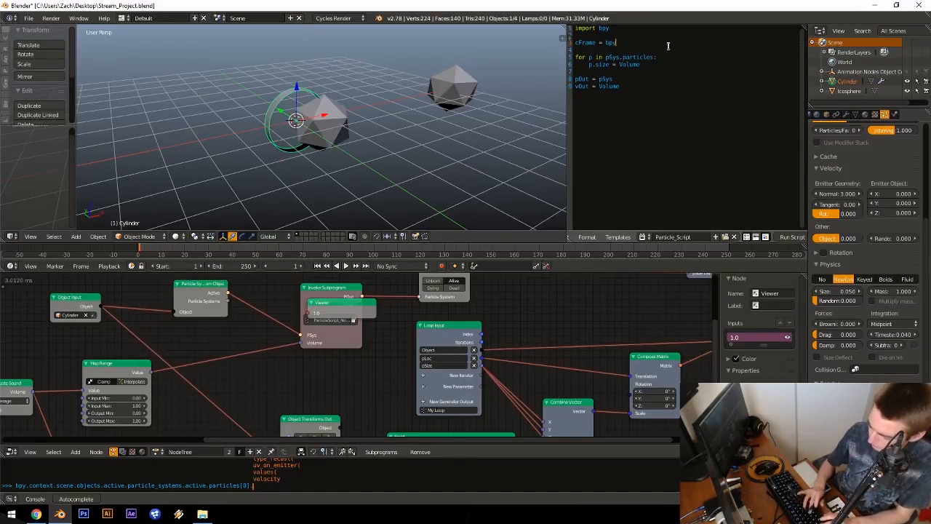
pyautogui.write('.context')
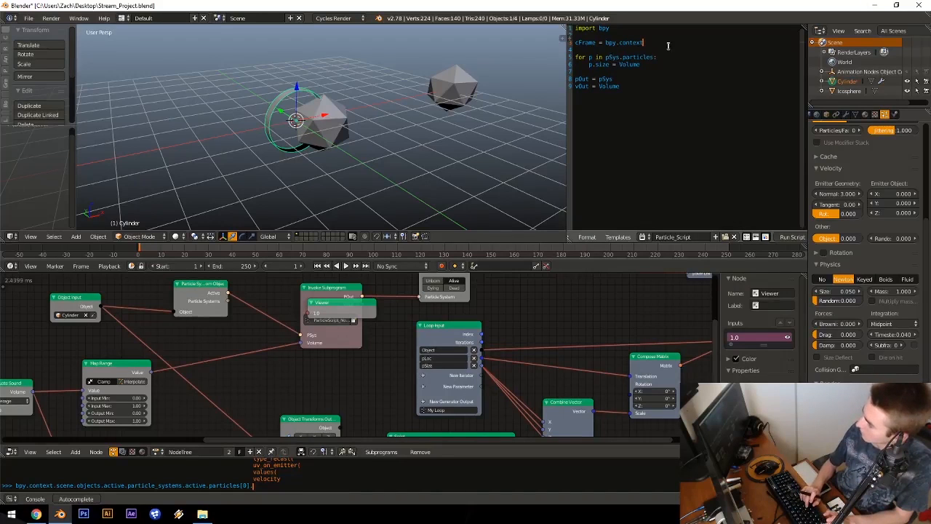
pyautogui.write('.sce')
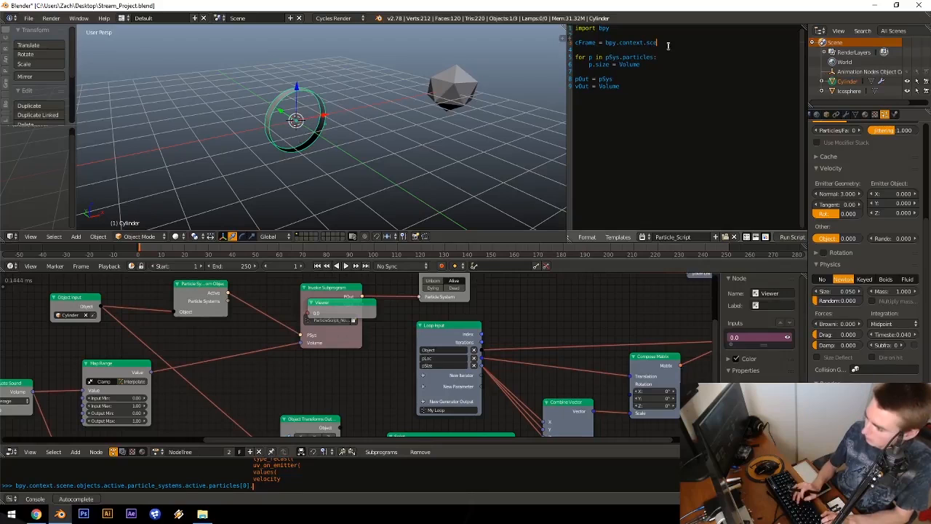
pyautogui.write('ne.frame')
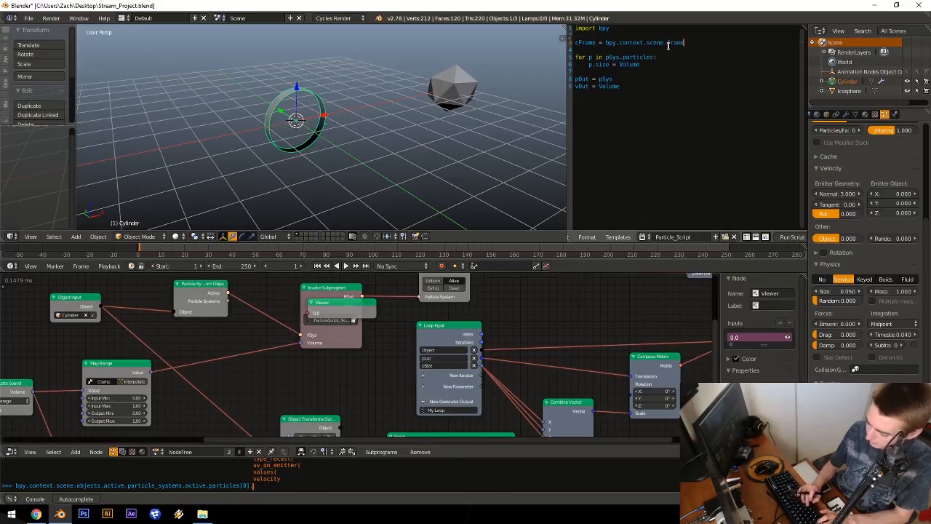
pyautogui.write('_')
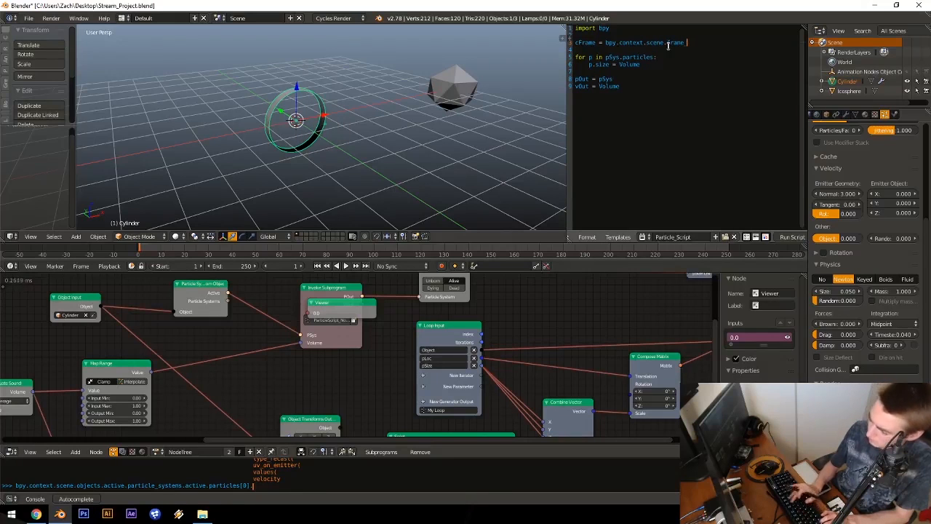
pyautogui.write('number')
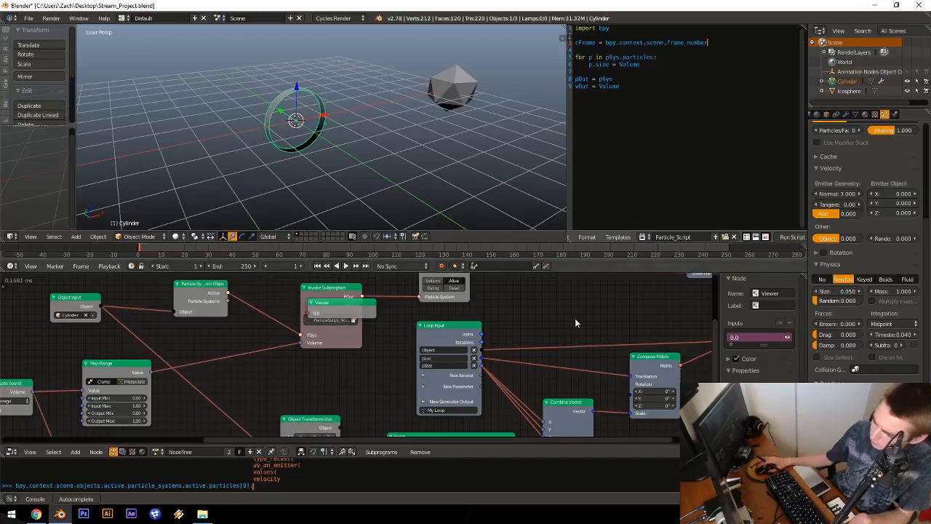
# Step: Enlarge the node editor and examine the Script node for errors in Particle_Script
pyautogui.moveTo(376, 438)
pyautogui.mouseDown(button='middle')
pyautogui.moveTo(354, 389)
pyautogui.moveTo(374, 436)
pyautogui.mouseUp(button='middle')
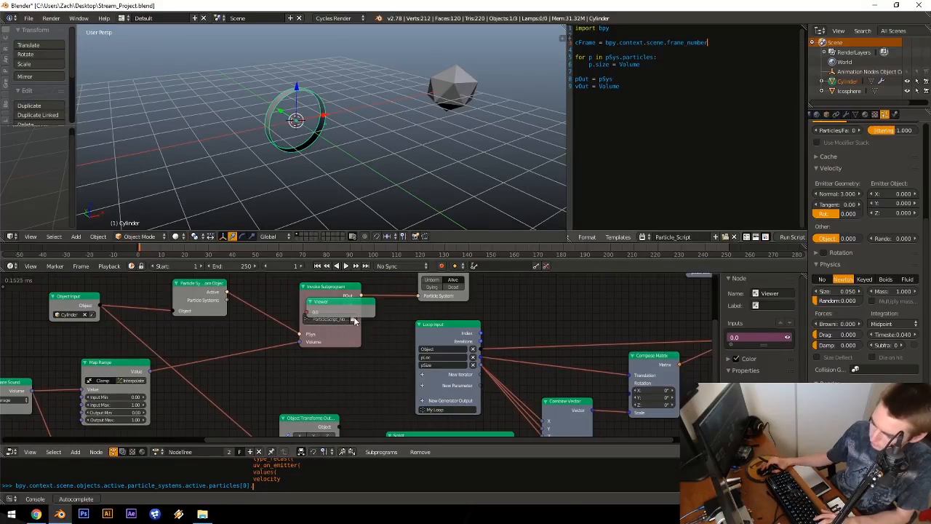
pyautogui.moveTo(383, 321); pyautogui.dragTo(396, 362, button='middle')
pyautogui.scroll(-4, 398, 367)
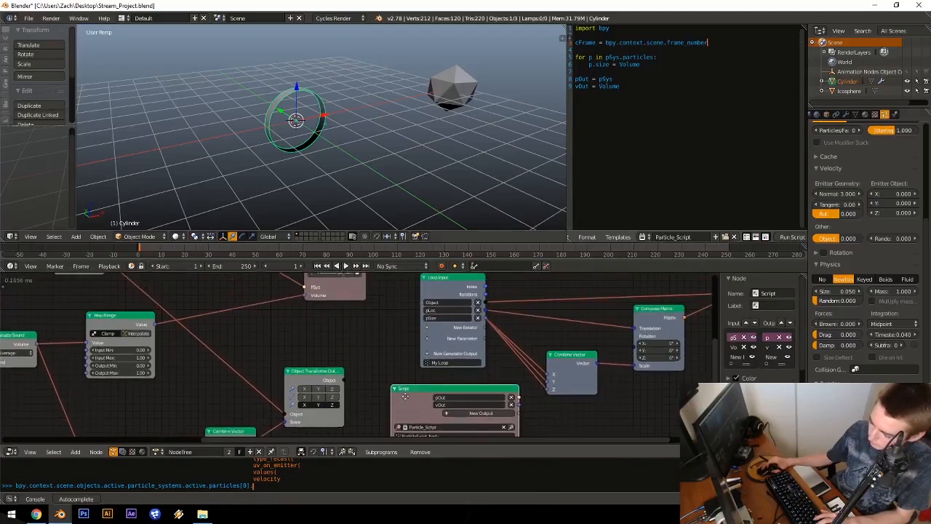
pyautogui.hotkey('ctrl', 'space')
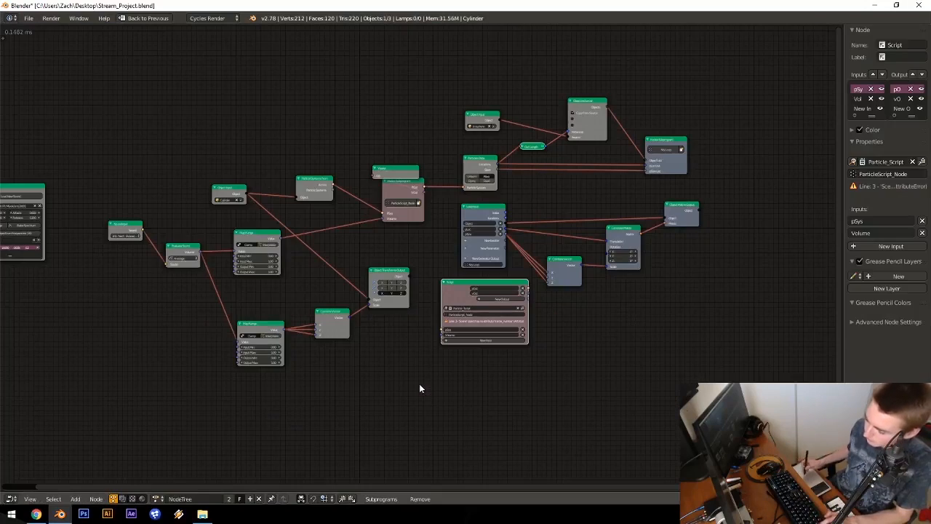
pyautogui.scroll(6, 486, 287)
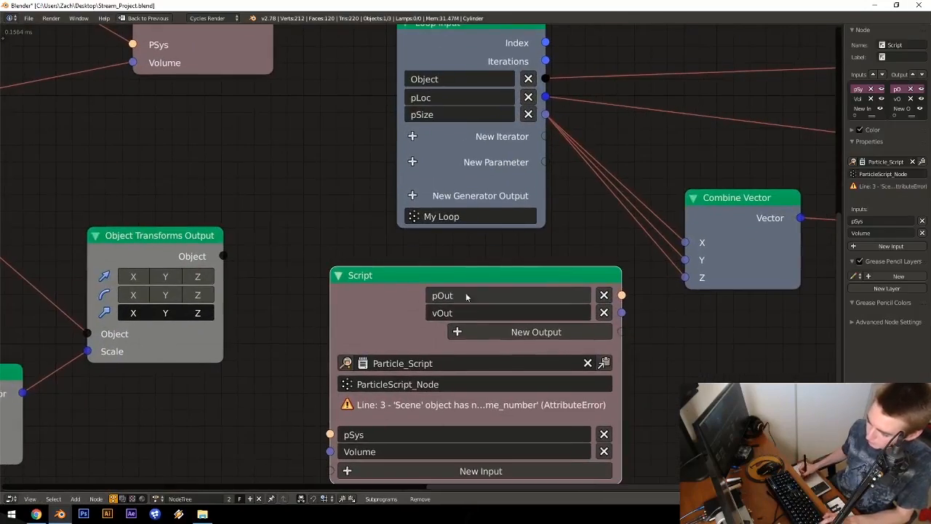
pyautogui.moveTo(525, 359); pyautogui.dragTo(560, 388, button='middle')
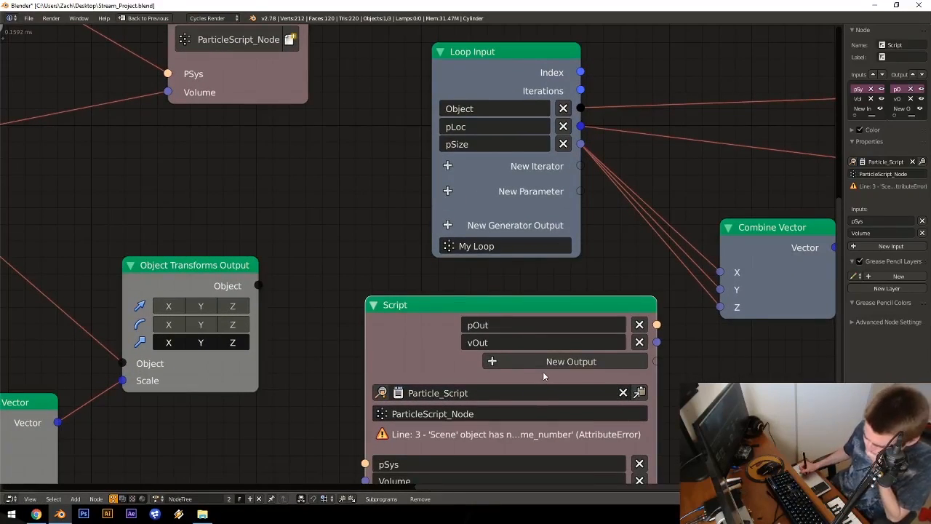
pyautogui.scroll(-5, 532, 360)
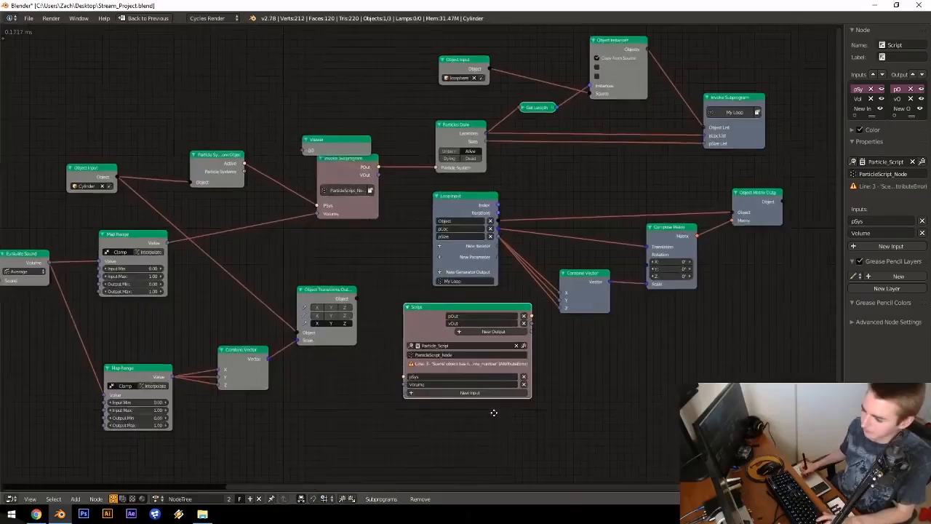
# Step: Move the Script node above the Invoke Subprogram node, place the Viewer between them, and restore the full screen layout
pyautogui.moveTo(493, 412); pyautogui.dragTo(491, 448, button='middle')
pyautogui.press('g')
pyautogui.click(373, 147)
pyautogui.press('a')
pyautogui.scroll(6, 385, 162)
pyautogui.moveTo(385, 162); pyautogui.dragTo(447, 280, button='middle')
pyautogui.moveTo(364, 246); pyautogui.dragTo(388, 235)
pyautogui.hotkey('ctrl', 'space')
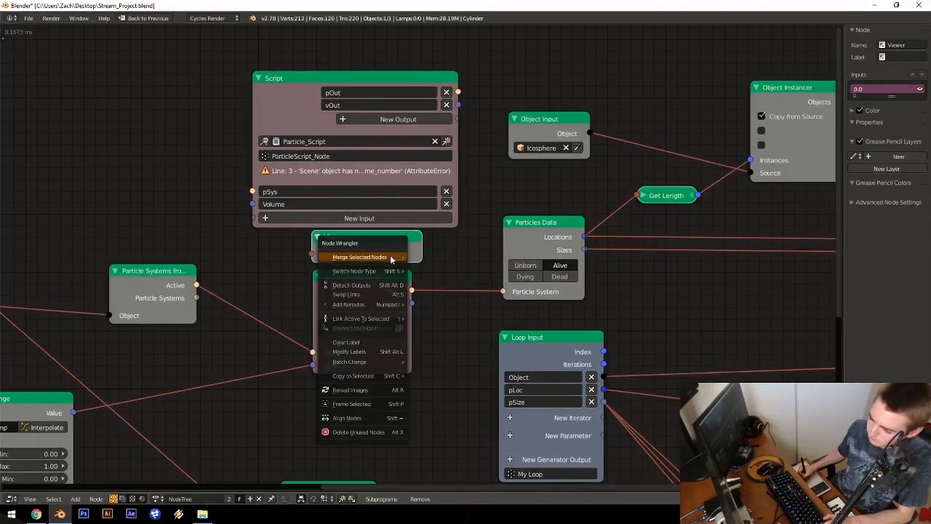
pyautogui.hotkey('ctrl', 'space')
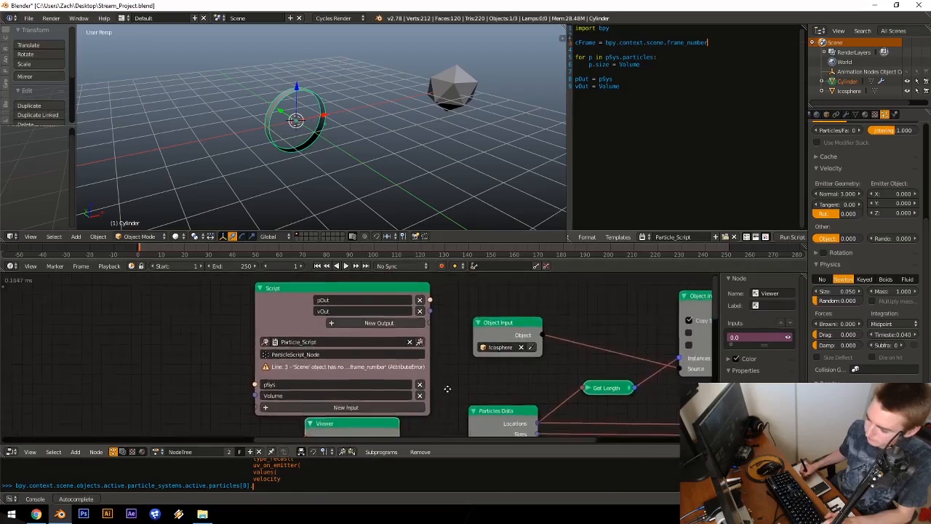
pyautogui.moveTo(447, 389); pyautogui.dragTo(449, 382, button='middle')
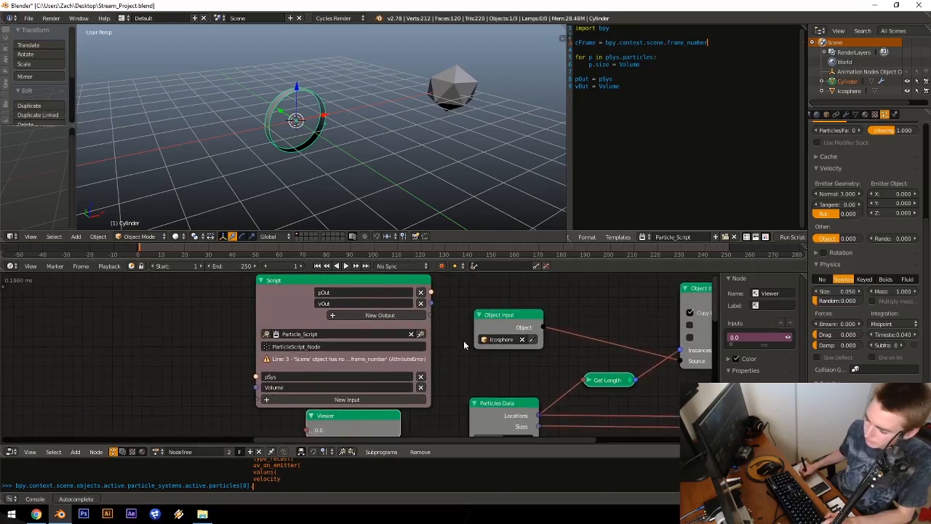
# Step: Try current_frame instead of frame_number as the scene attribute in the cFrame line
pyautogui.click(735, 42)
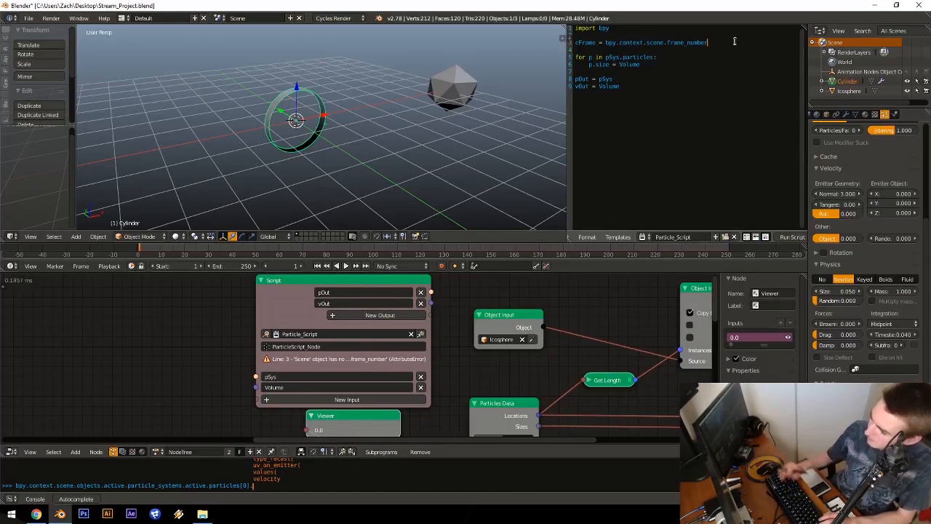
pyautogui.press('BackSpace')
pyautogui.press('BackSpace')
pyautogui.press('BackSpace')
pyautogui.press('BackSpace')
pyautogui.press('BackSpace')
pyautogui.press('BackSpace')
pyautogui.press('BackSpace')
pyautogui.press('BackSpace')
pyautogui.press('BackSpace')
pyautogui.press('BackSpace')
pyautogui.press('BackSpace')
pyautogui.press('BackSpace')
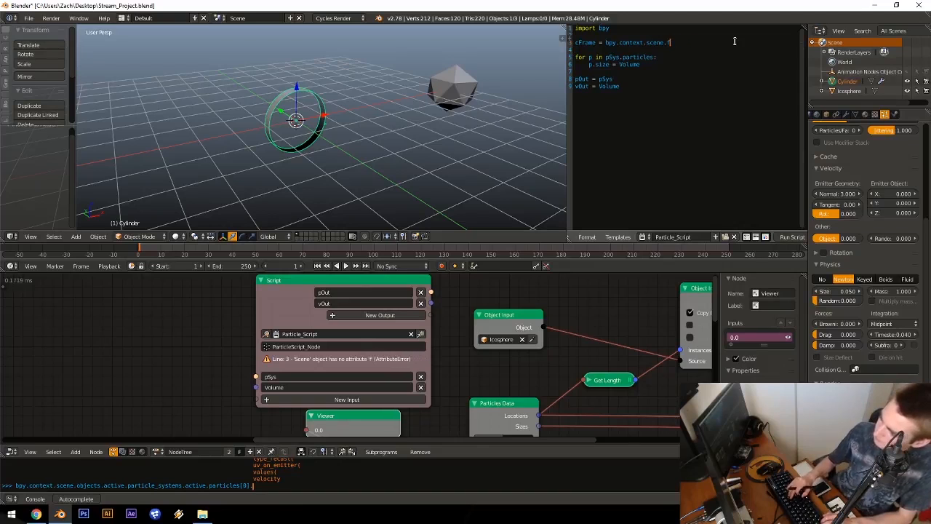
pyautogui.write('current_')
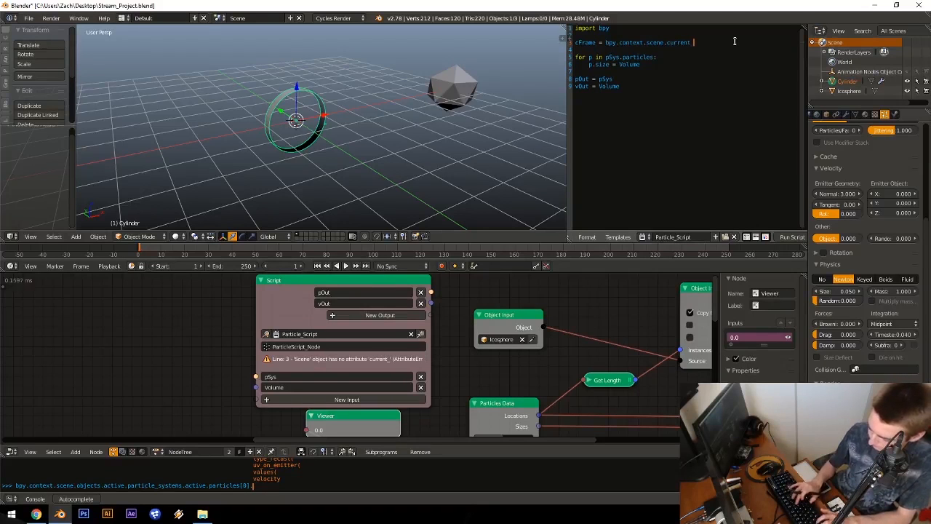
pyautogui.write('frame')
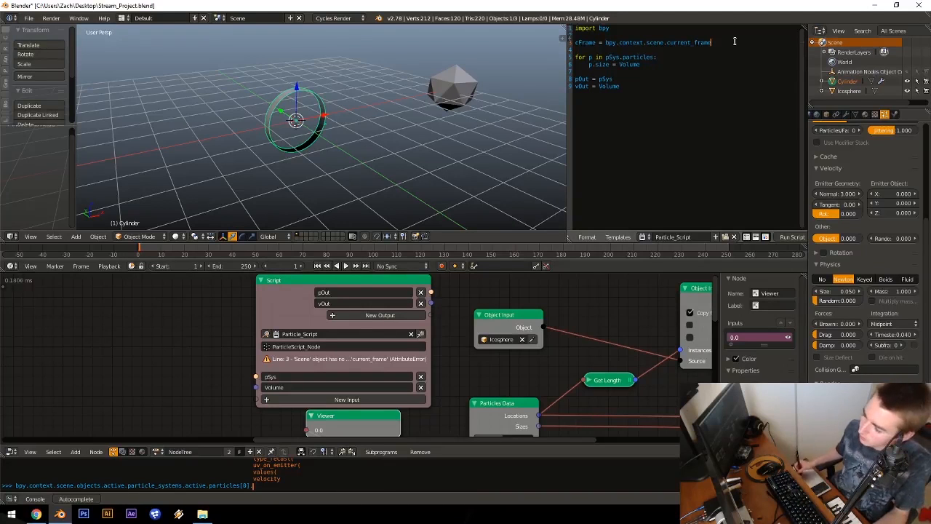
pyautogui.click(704, 66)
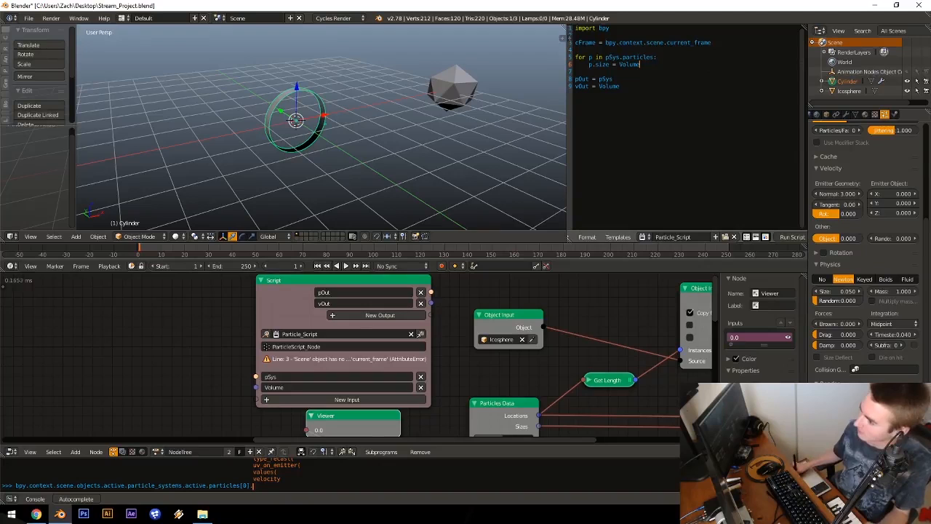
# Step: Change the cFrame line to bpy.context.scene.frame_current and briefly play the animation to check the script
pyautogui.click(720, 42)
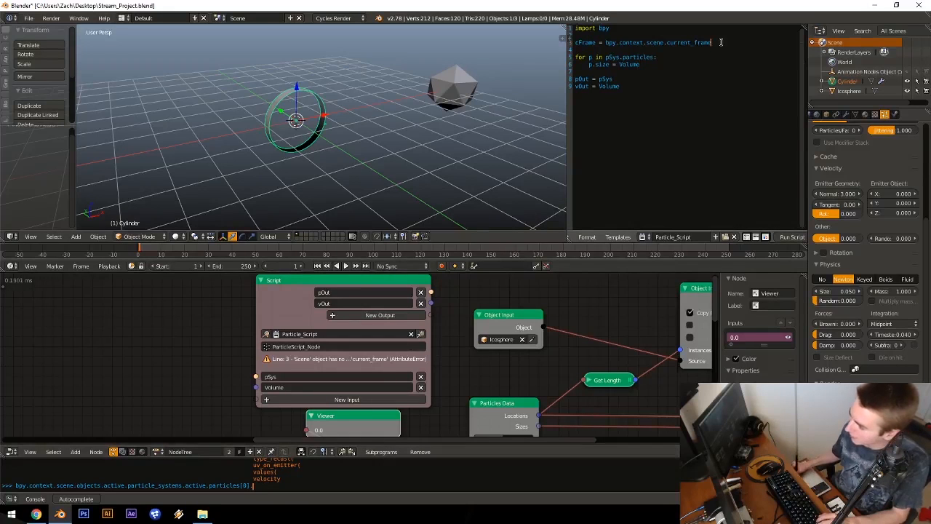
pyautogui.press('BackSpace')
pyautogui.press('BackSpace')
pyautogui.press('BackSpace')
pyautogui.press('BackSpace')
pyautogui.press('BackSpace')
pyautogui.press('BackSpace')
pyautogui.press('BackSpace')
pyautogui.press('BackSpace')
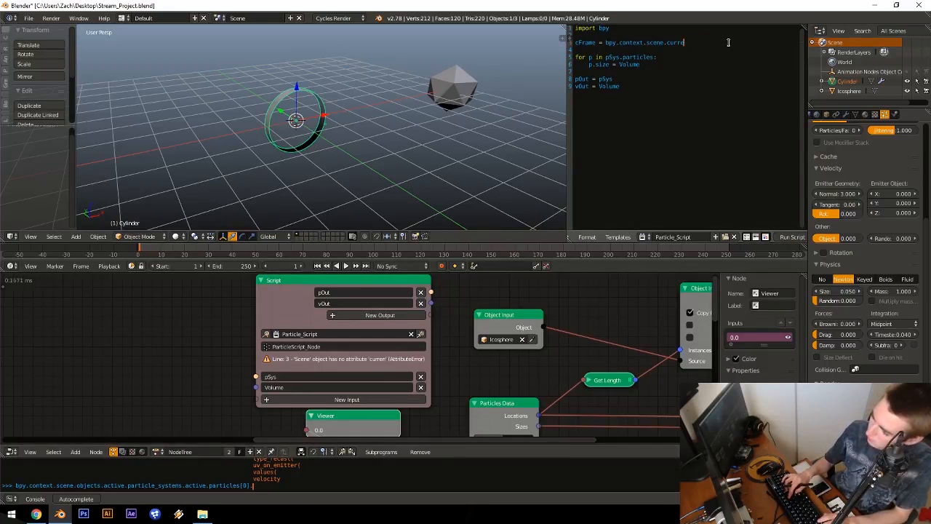
pyautogui.press('BackSpace')
pyautogui.press('BackSpace')
pyautogui.press('BackSpace')
pyautogui.press('BackSpace')
pyautogui.press('BackSpace')
pyautogui.write('fram')
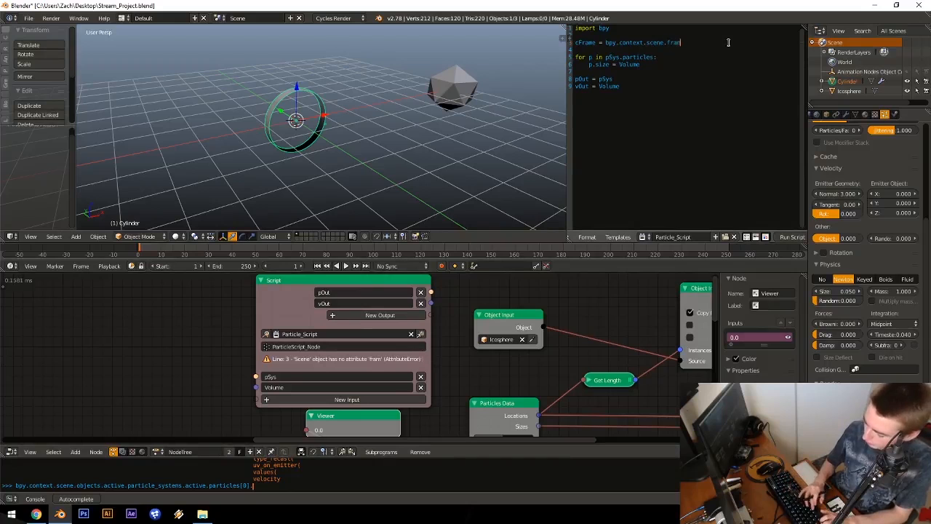
pyautogui.write('e_current')
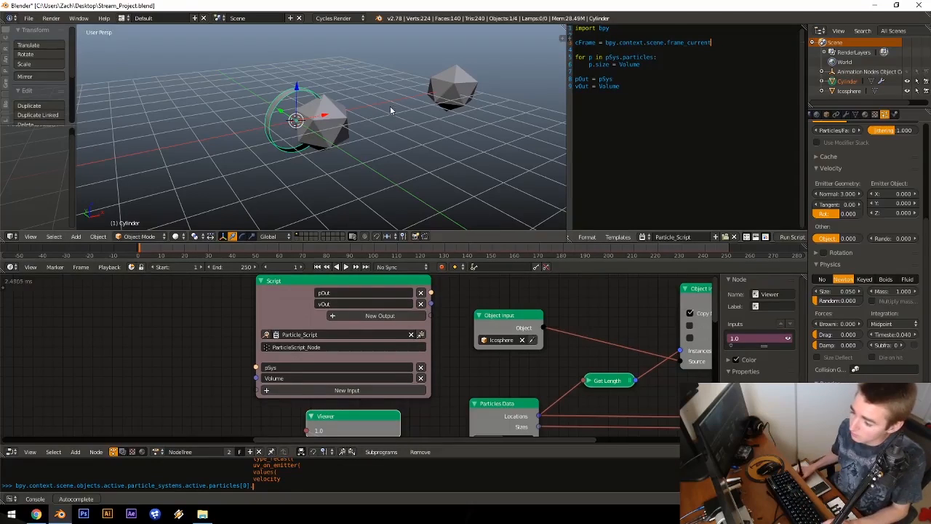
pyautogui.hotkey('alt', 'a')
pyautogui.press('Escape')
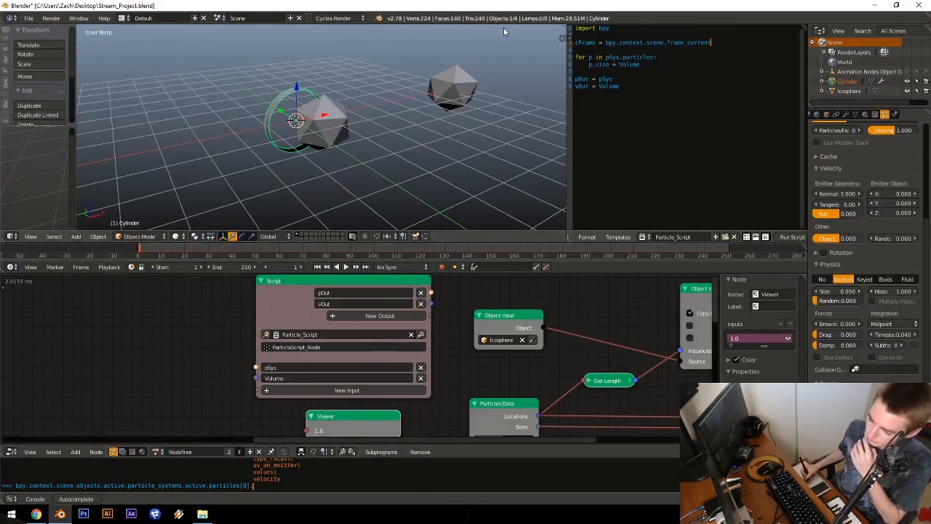
# Step: Add the line bTime = p.birth_time at the start of the particle loop, above p.size = Volume
pyautogui.moveTo(300, 425); pyautogui.dragTo(305, 346, button='middle')
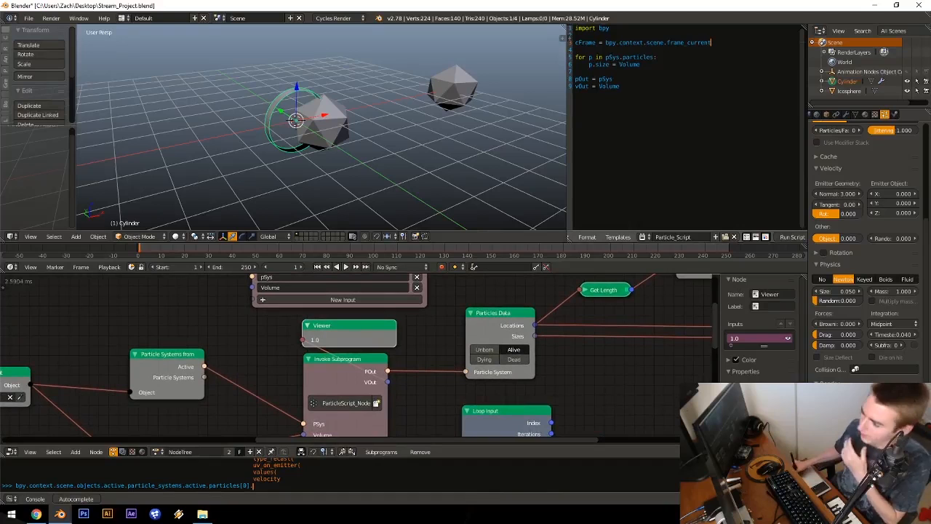
pyautogui.press('Return')
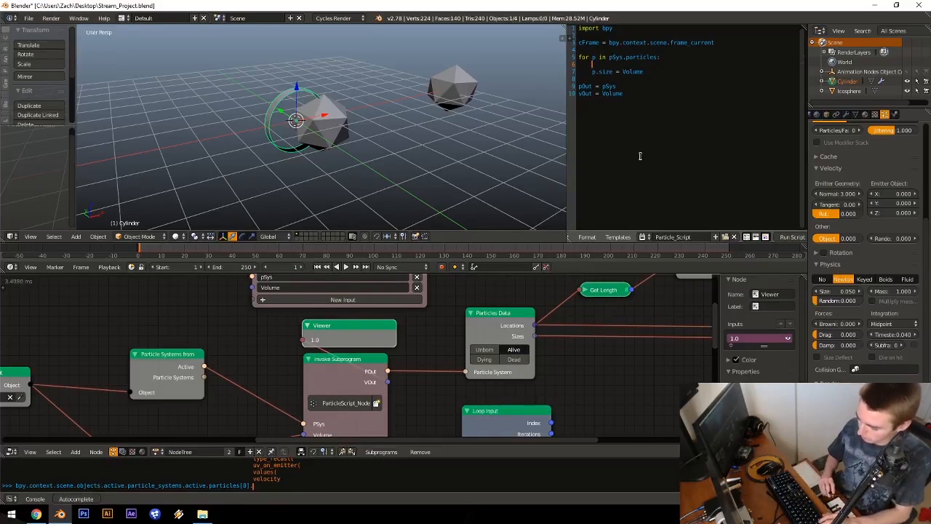
pyautogui.write('b')
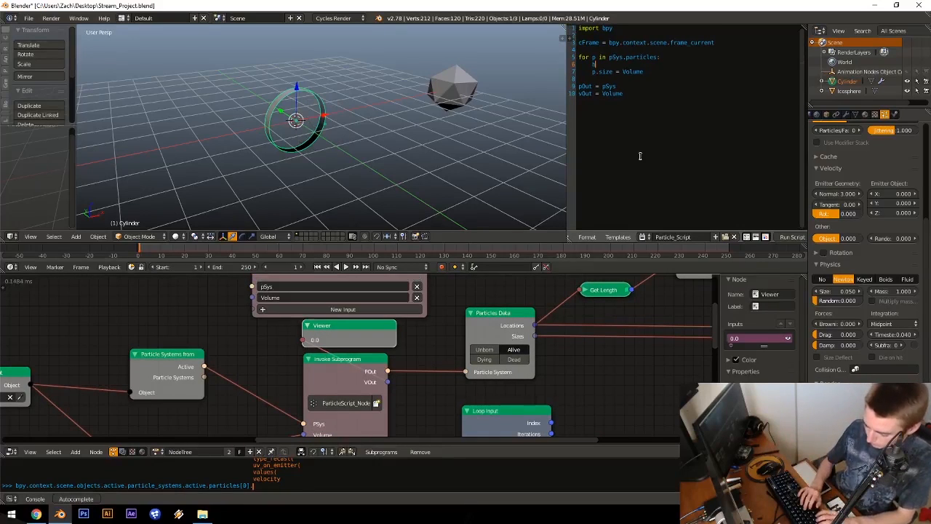
pyautogui.write('irthTime =')
pyautogui.press('BackSpace')
pyautogui.press('BackSpace')
pyautogui.press('BackSpace')
pyautogui.press('BackSpace')
pyautogui.press('BackSpace')
pyautogui.press('BackSpace')
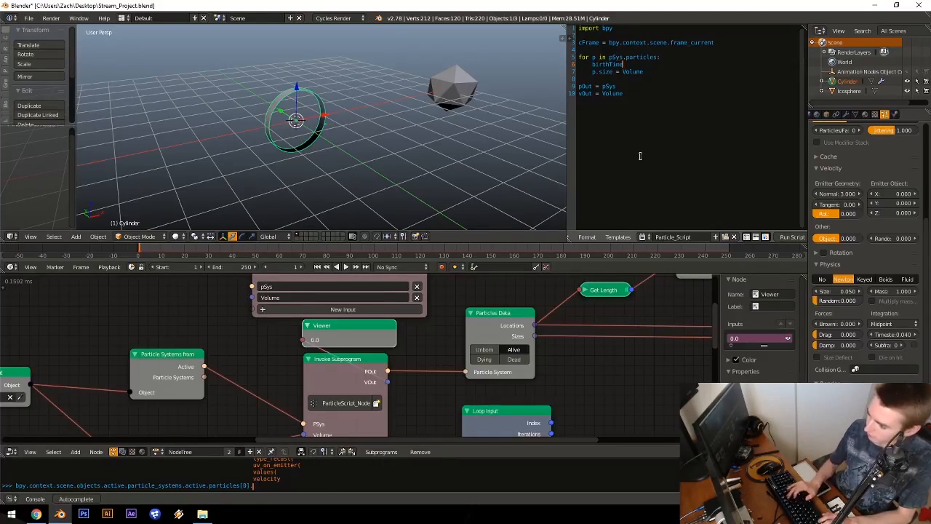
pyautogui.press('BackSpace')
pyautogui.press('BackSpace')
pyautogui.press('BackSpace')
pyautogui.press('BackSpace')
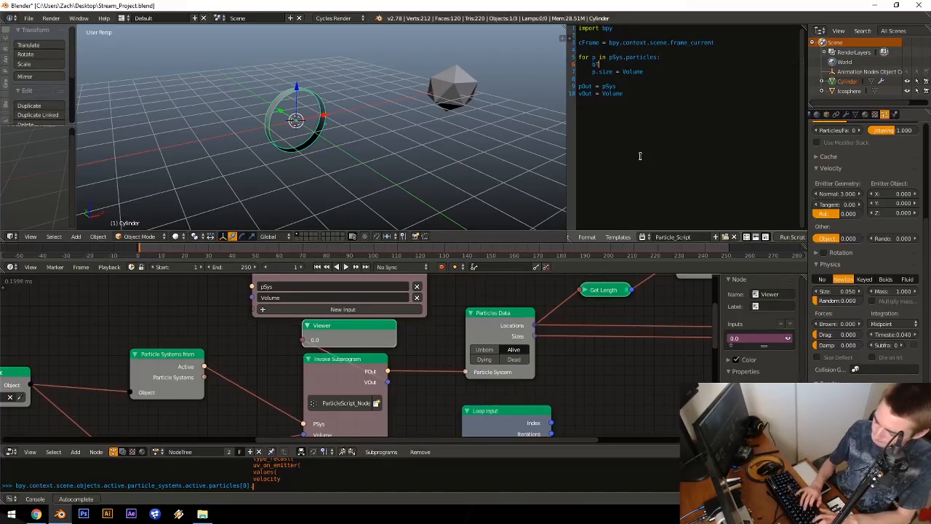
pyautogui.write('Time = ')
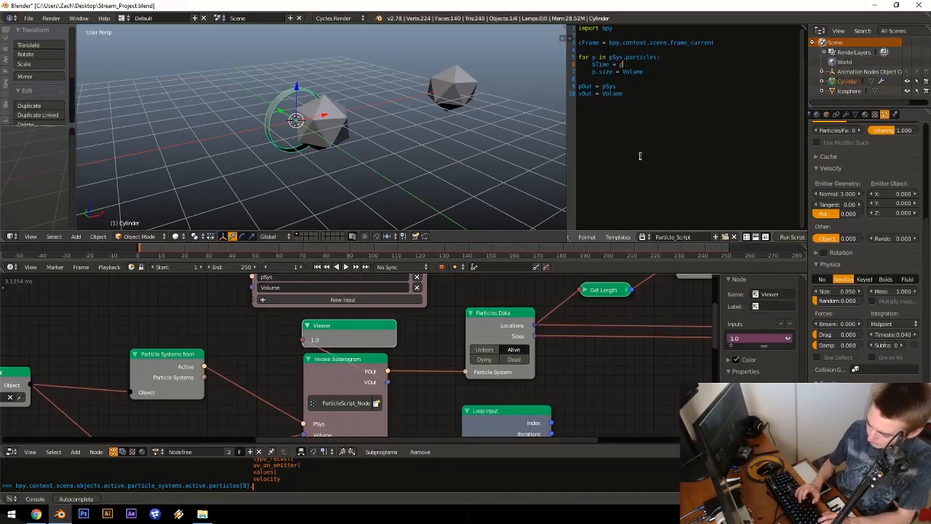
pyautogui.write('p.birth_time')
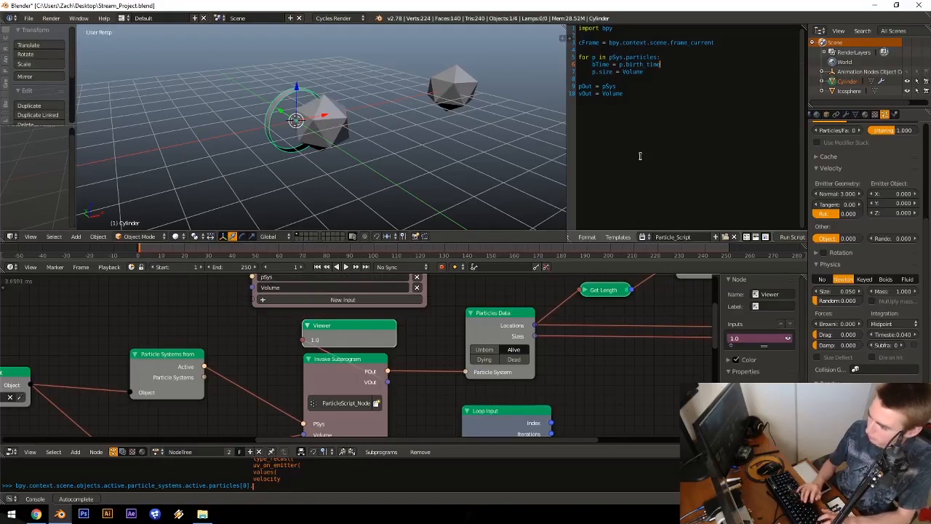
pyautogui.moveTo(504, 295); pyautogui.dragTo(494, 373, button='middle')
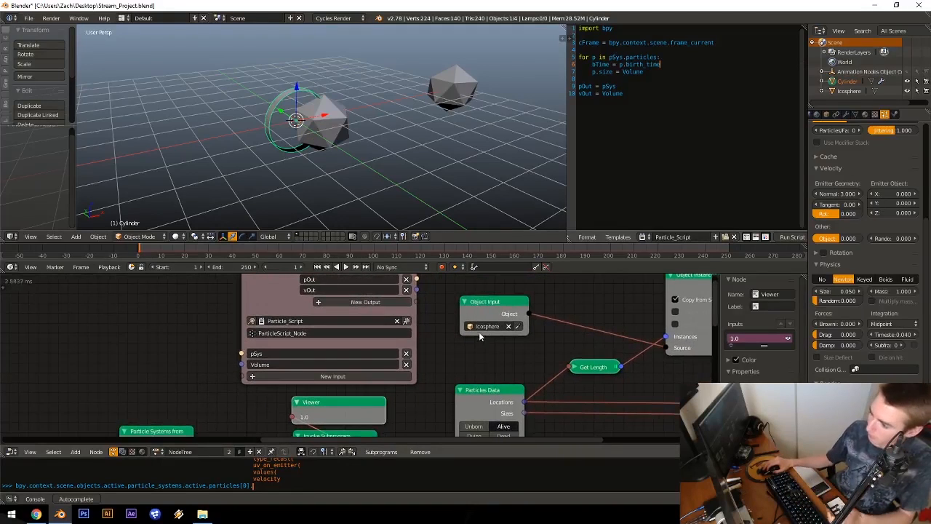
pyautogui.doubleClick(664, 107)
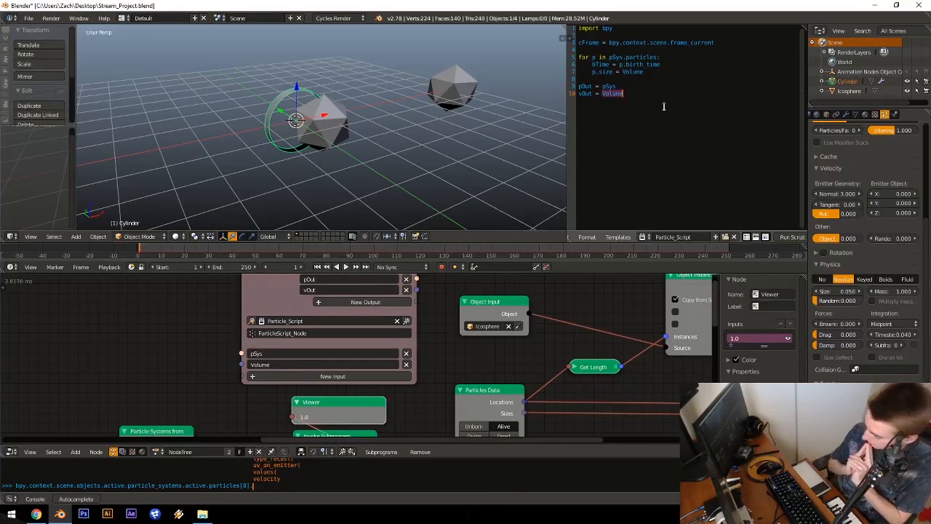
pyautogui.click(641, 76)
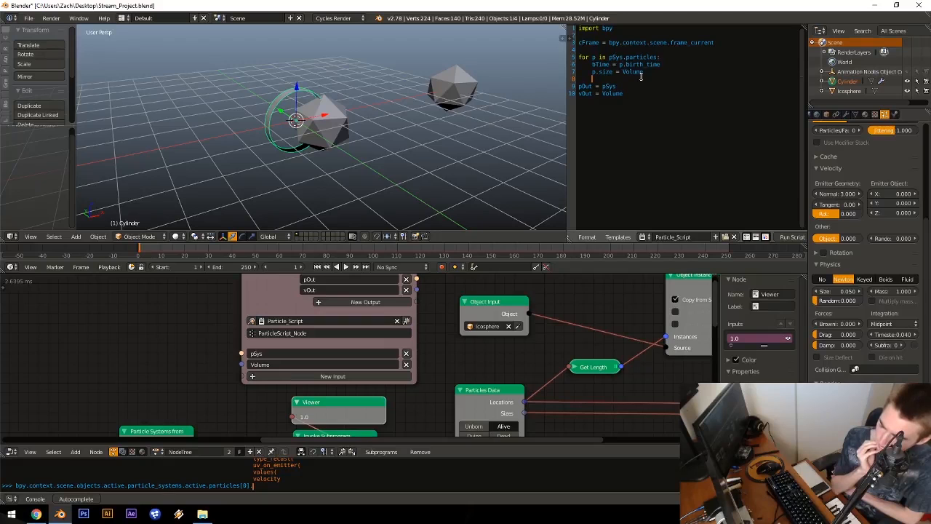
pyautogui.moveTo(473, 344); pyautogui.dragTo(530, 239, button='middle')
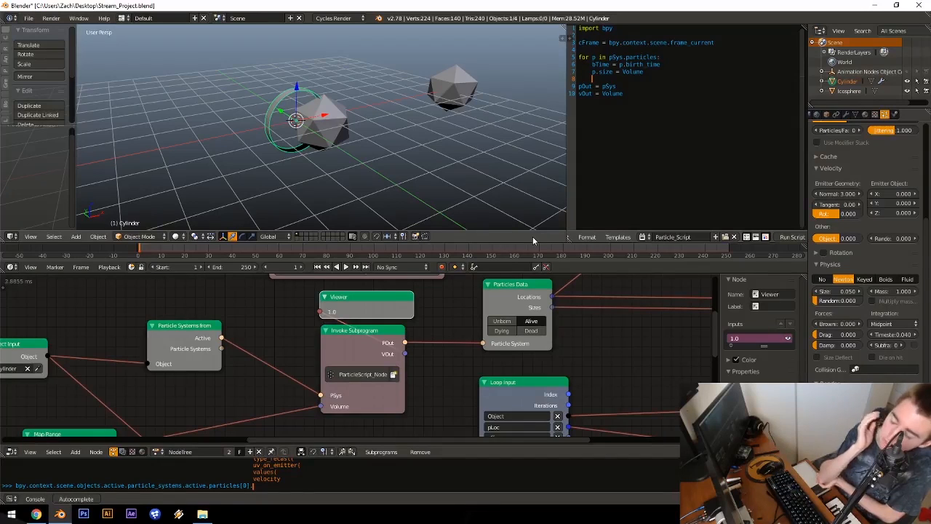
# Step: Leave a blank line below bTime = p.birth_time in the particle loop and begin an if statement
pyautogui.click(667, 65)
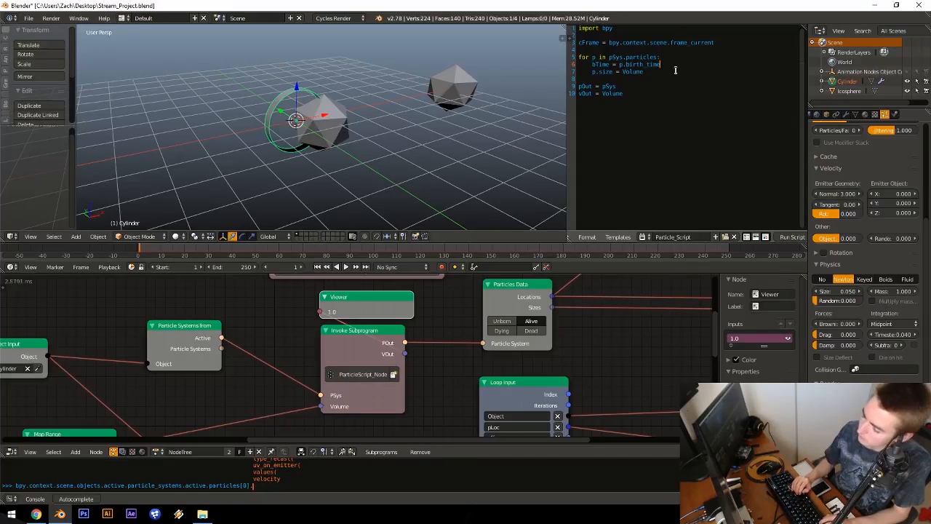
pyautogui.press('Return')
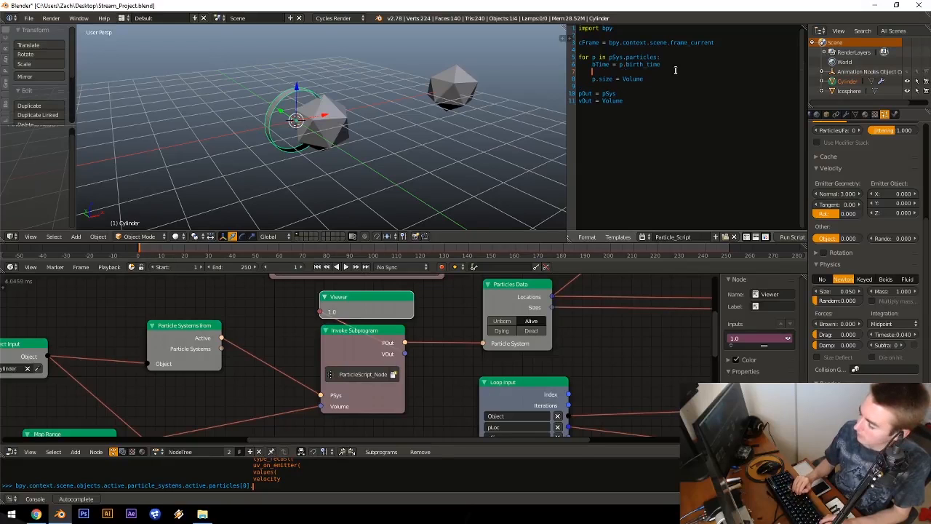
pyautogui.press('Return')
pyautogui.write('if')
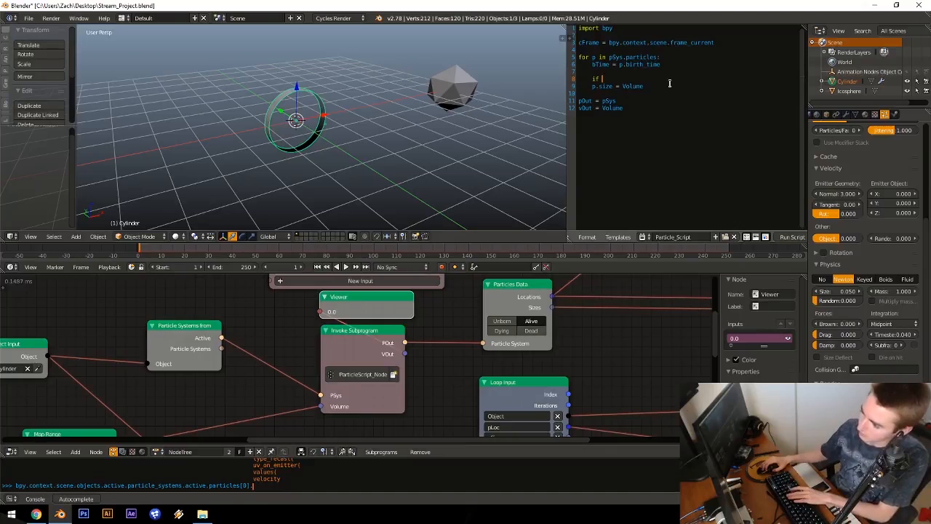
# Step: Delete the p.size = Volume line below the unfinished if statement
pyautogui.click(670, 85)
pyautogui.press('BackSpace')
pyautogui.press('BackSpace')
pyautogui.press('BackSpace')
pyautogui.press('BackSpace')
pyautogui.press('BackSpace')
pyautogui.press('BackSpace')
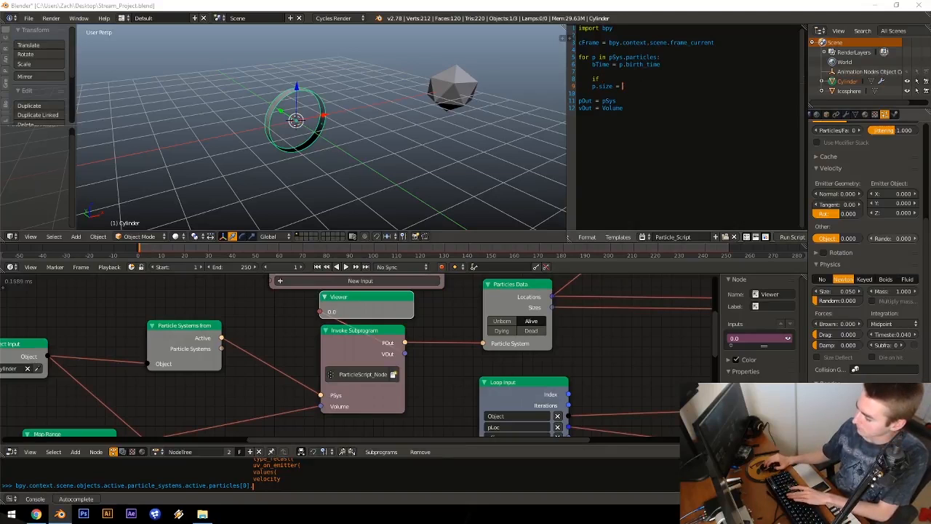
pyautogui.press('Down')
pyautogui.press('Down')
pyautogui.press('Down')
pyautogui.press('Up')
pyautogui.press('Up')
pyautogui.press('Up')
pyautogui.press('BackSpace')
pyautogui.press('BackSpace')
pyautogui.press('BackSpace')
pyautogui.press('BackSpace')
pyautogui.press('BackSpace')
pyautogui.press('BackSpace')
pyautogui.press('BackSpace')
pyautogui.press('BackSpace')
pyautogui.press('BackSpace')
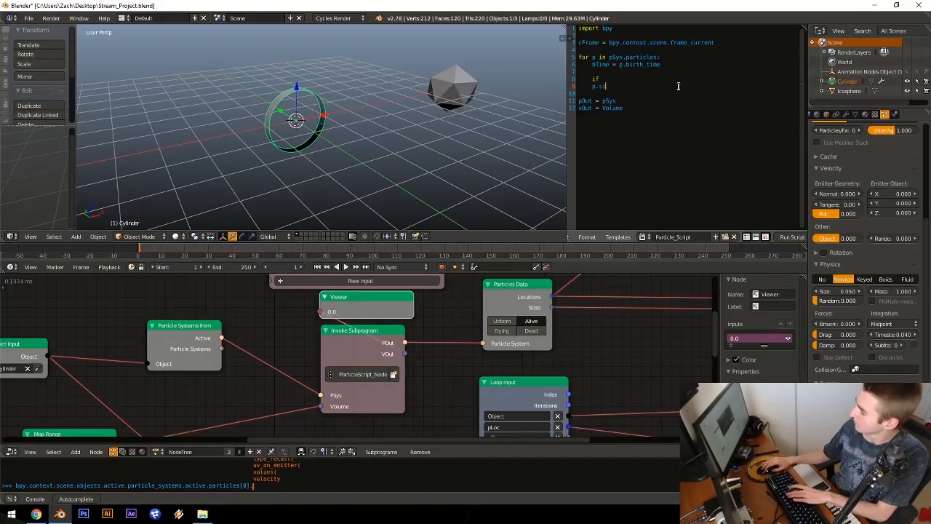
pyautogui.press('BackSpace')
pyautogui.press('BackSpace')
pyautogui.press('BackSpace')
pyautogui.press('BackSpace')
pyautogui.press('BackSpace')
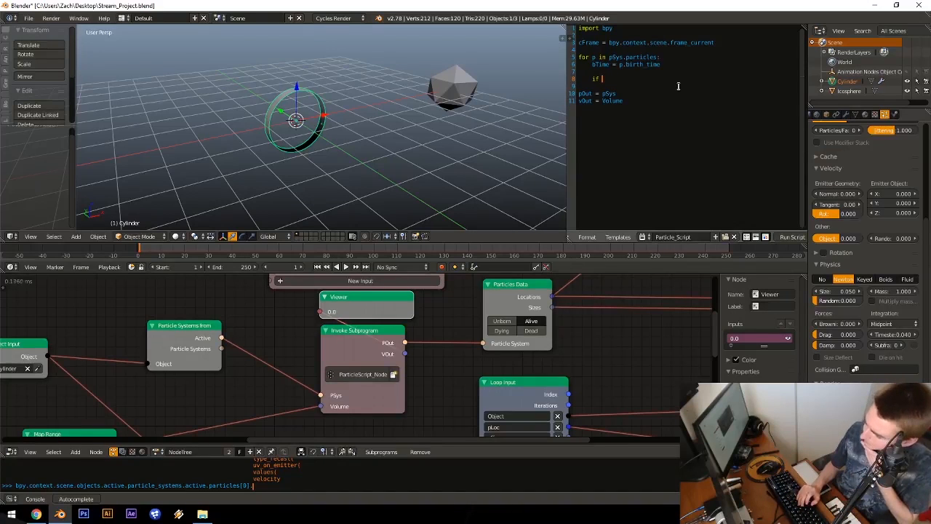
# Step: Write the first part of the if condition as cFrame >= bTime &&
pyautogui.write('c')
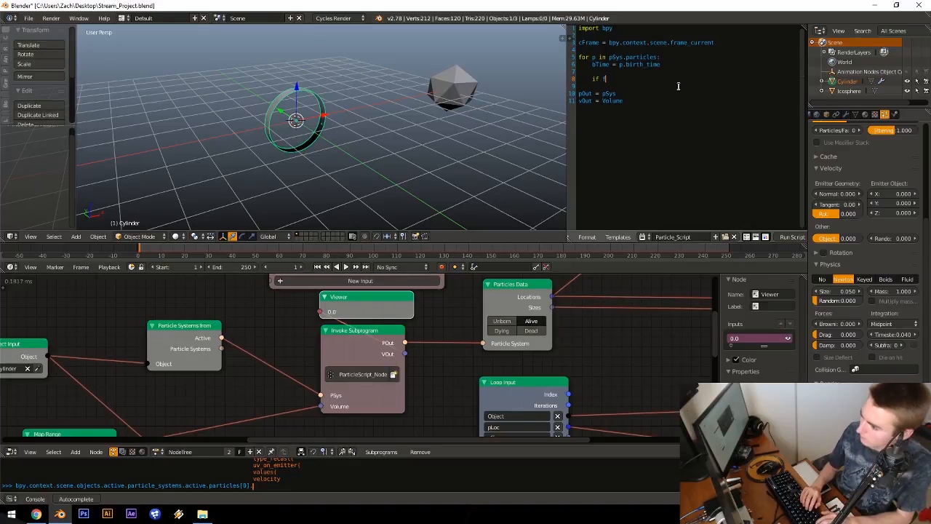
pyautogui.write('Fram')
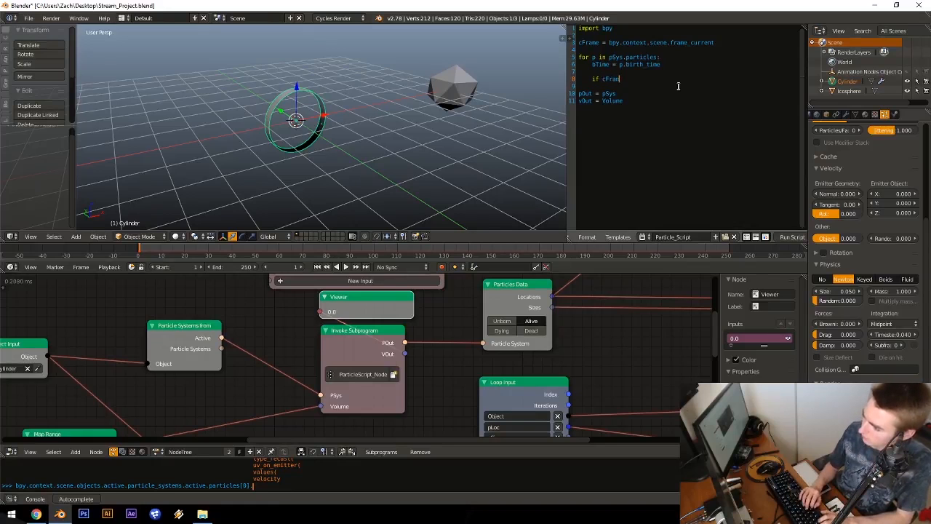
pyautogui.write('e =')
pyautogui.press('BackSpace')
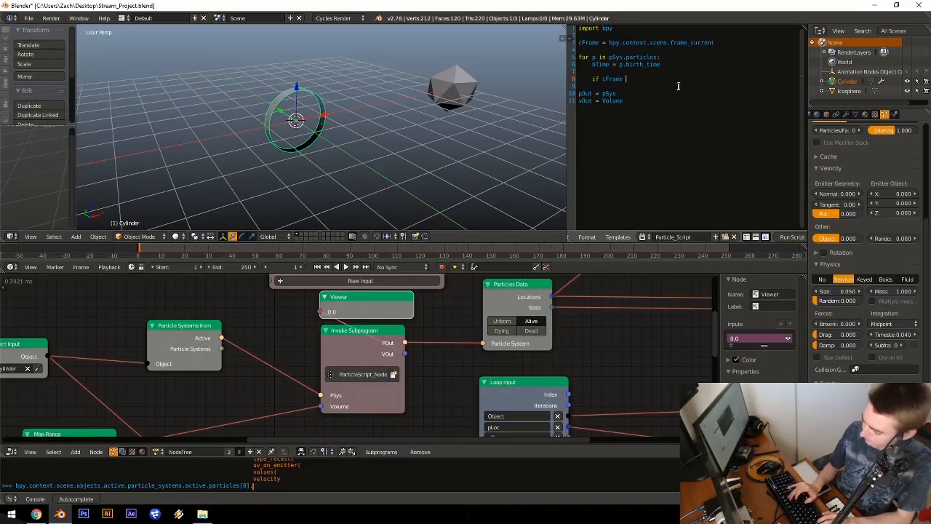
pyautogui.write('>=')
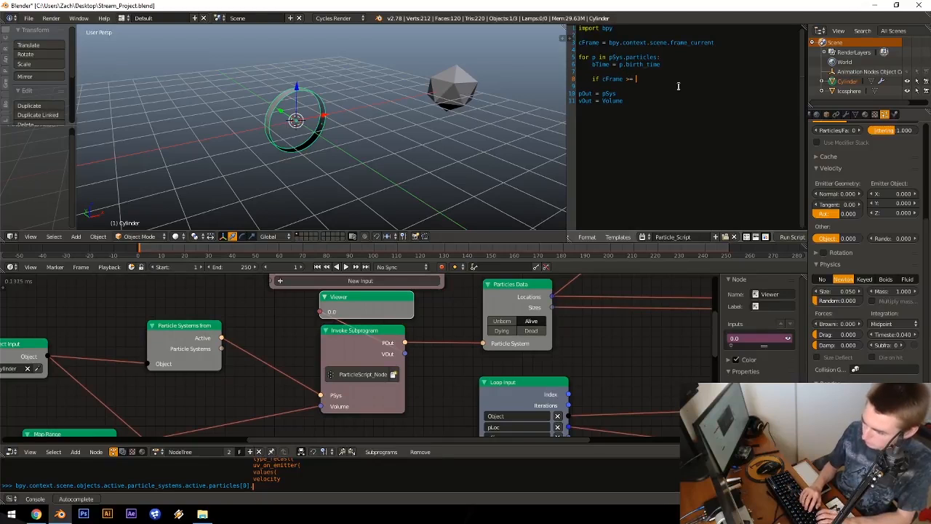
pyautogui.write(' bTime')
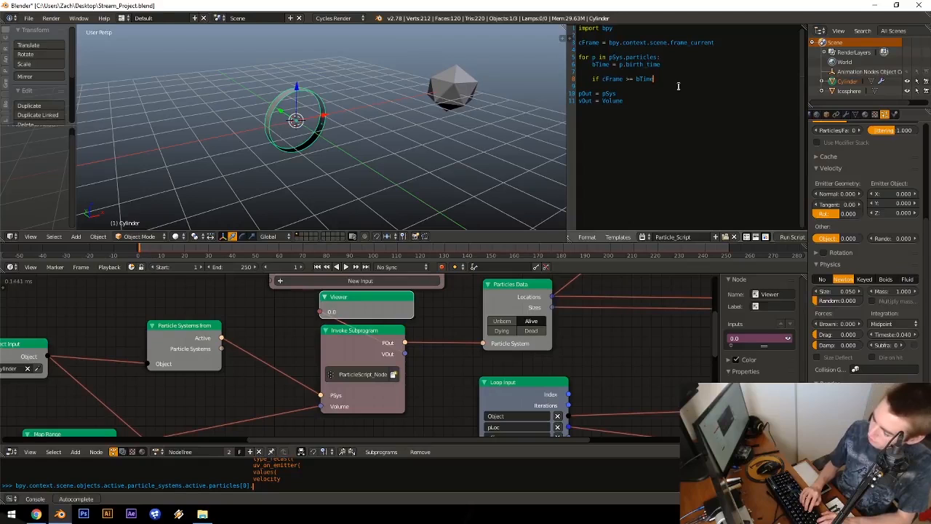
pyautogui.write(' &&')
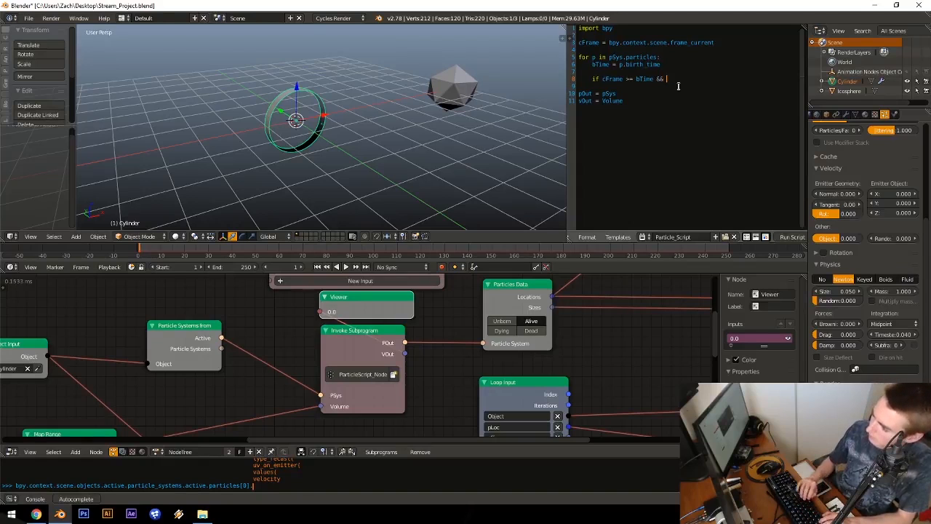
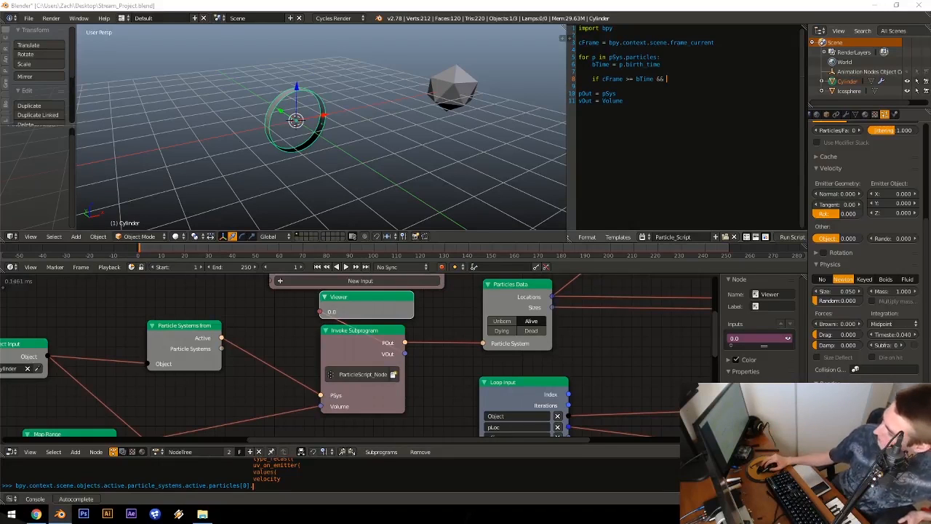
# Step: Replace the && operator in the if condition with the Python keyword and
pyautogui.click(671, 75)
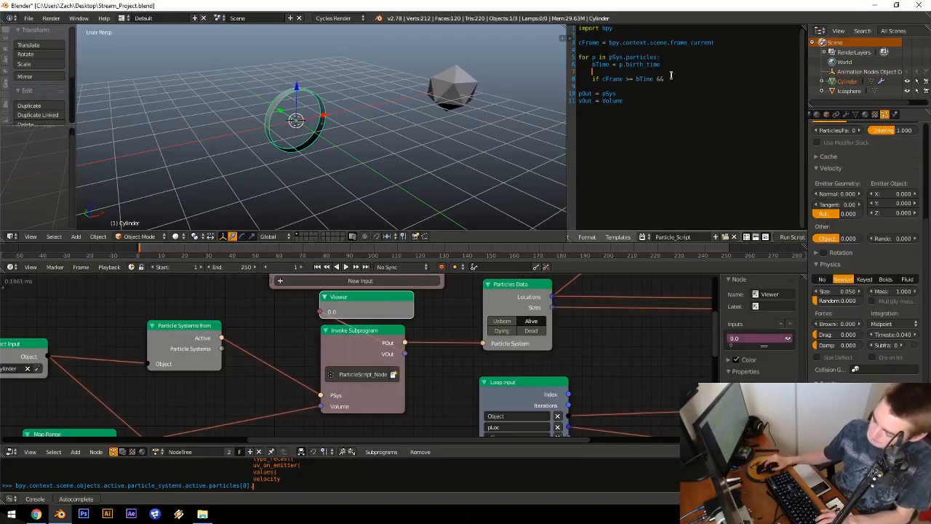
pyautogui.click(675, 80)
pyautogui.press('BackSpace')
pyautogui.press('BackSpace')
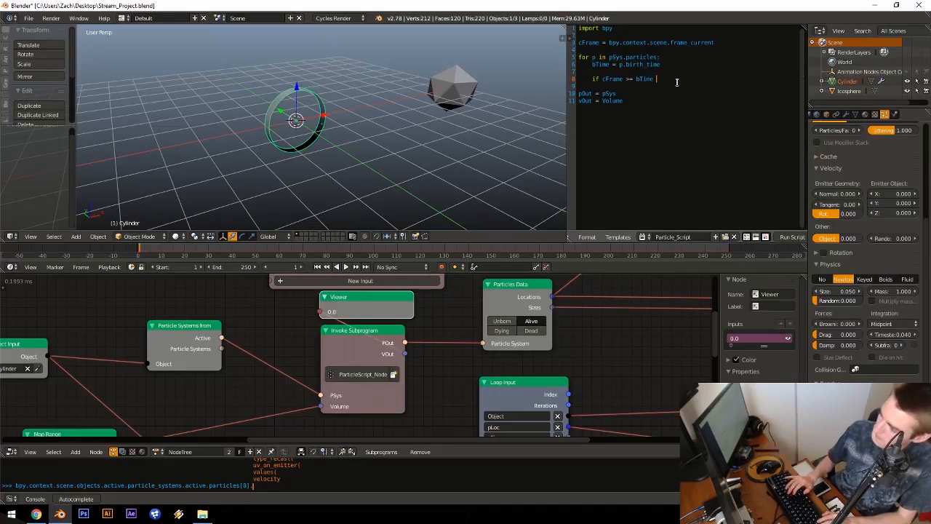
pyautogui.write('and ')
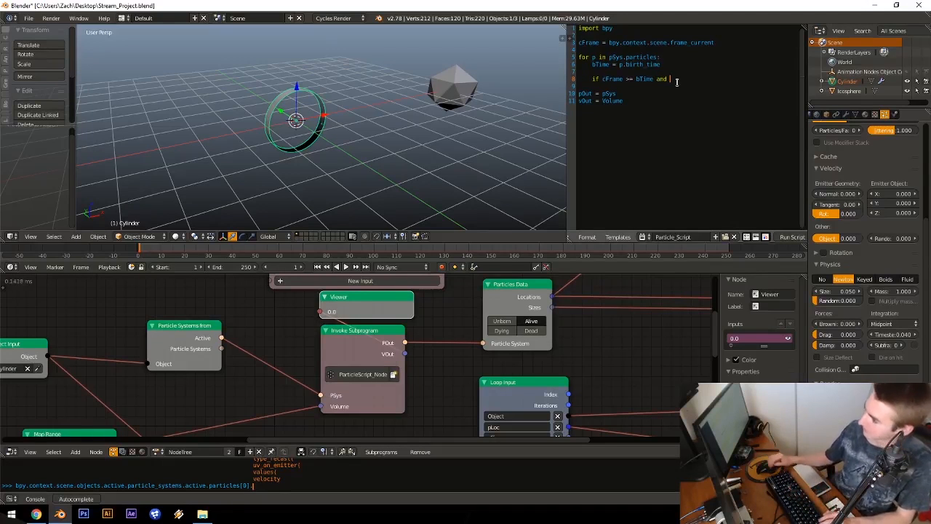
# Step: Complete the if condition with cFrame < bTime + 1 and end the line with a colon
pyautogui.write('c')
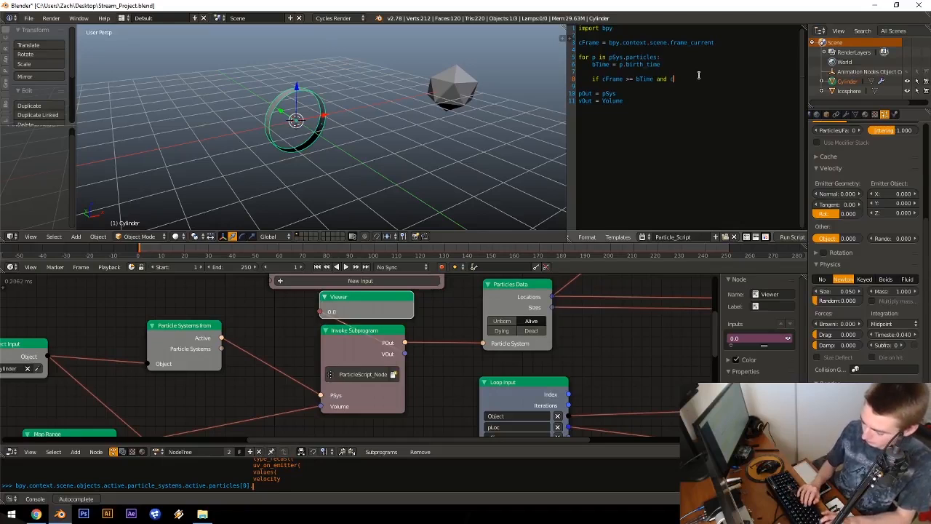
pyautogui.write('Frame ')
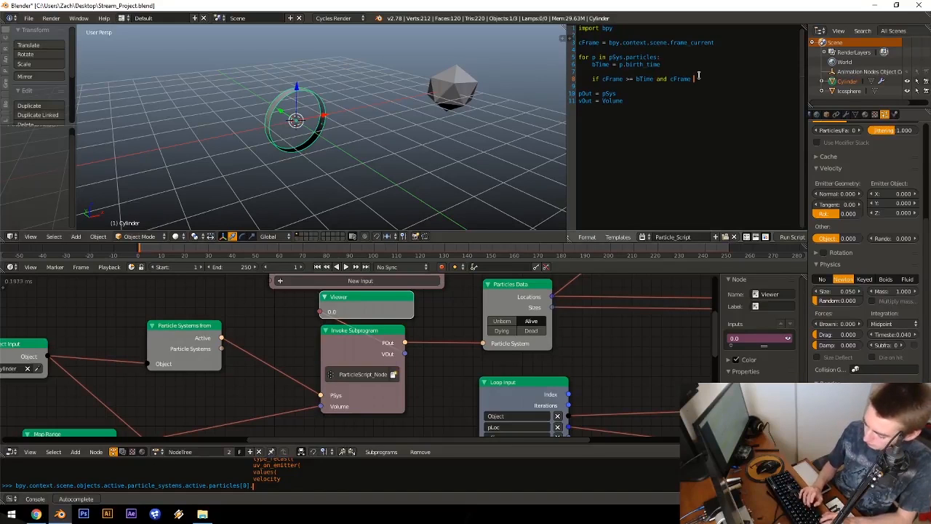
pyautogui.write('<')
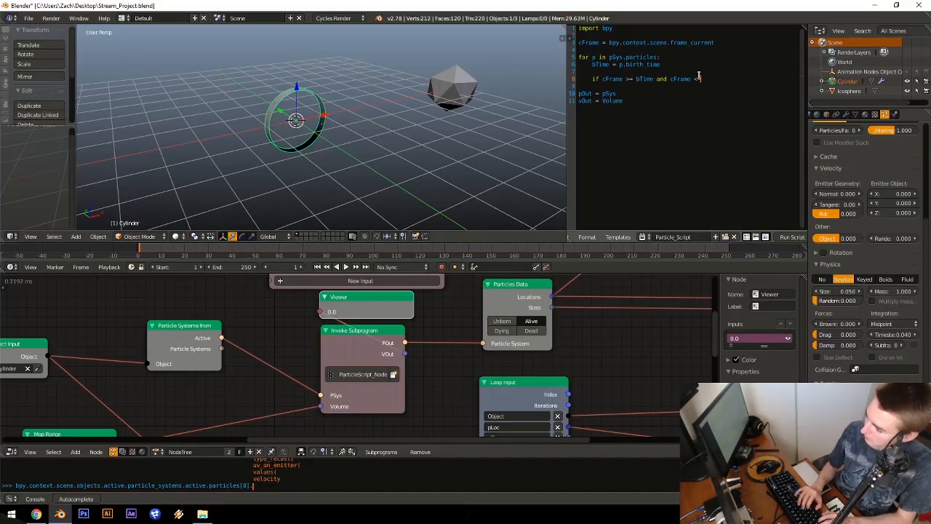
pyautogui.write('=')
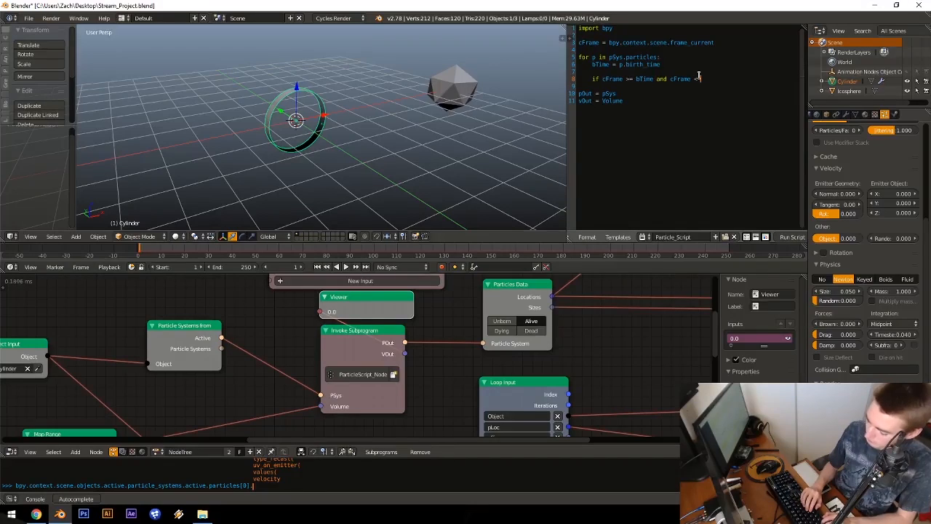
pyautogui.write('cFrame +')
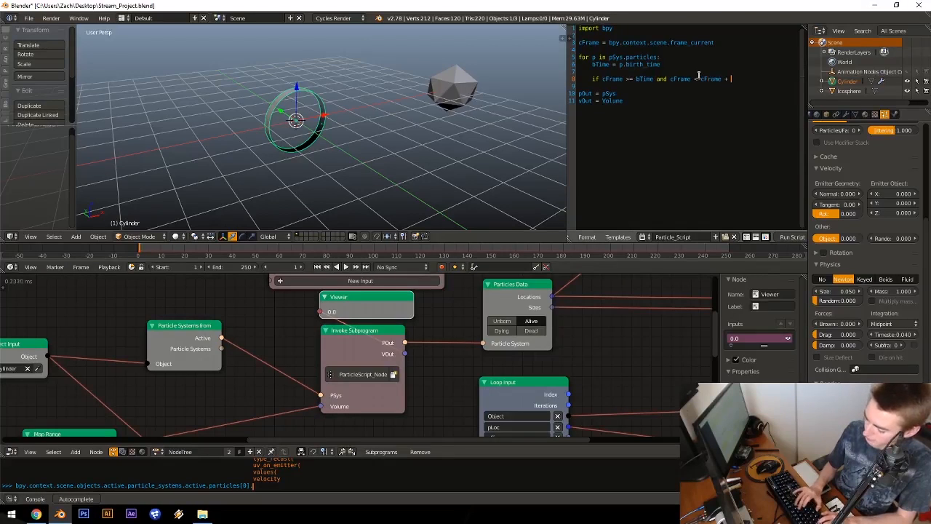
pyautogui.press('BackSpace')
pyautogui.press('BackSpace')
pyautogui.press('BackSpace')
pyautogui.press('BackSpace')
pyautogui.press('BackSpace')
pyautogui.press('BackSpace')
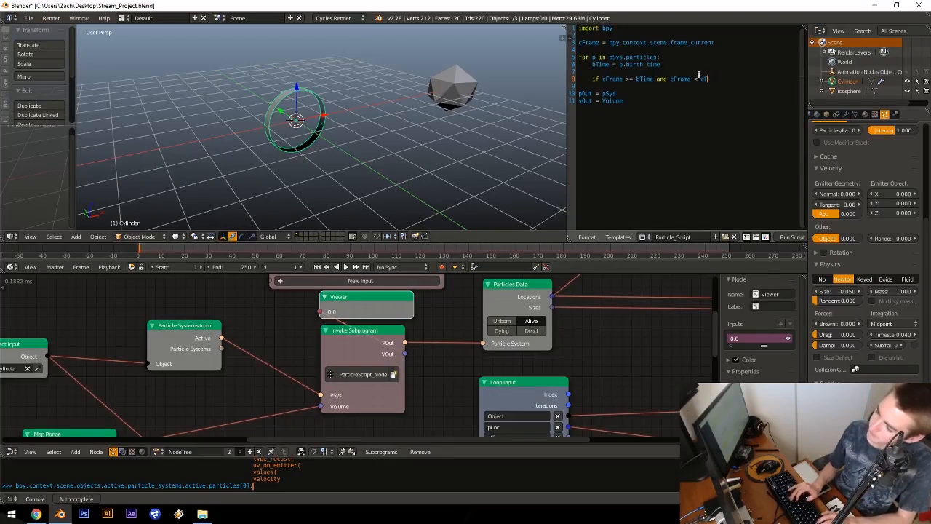
pyautogui.press('BackSpace')
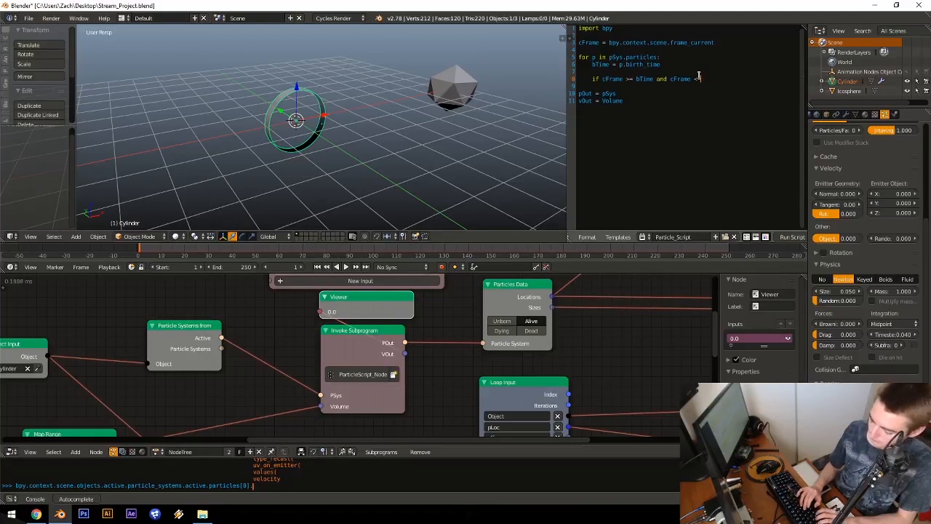
pyautogui.write('bTime + 1')
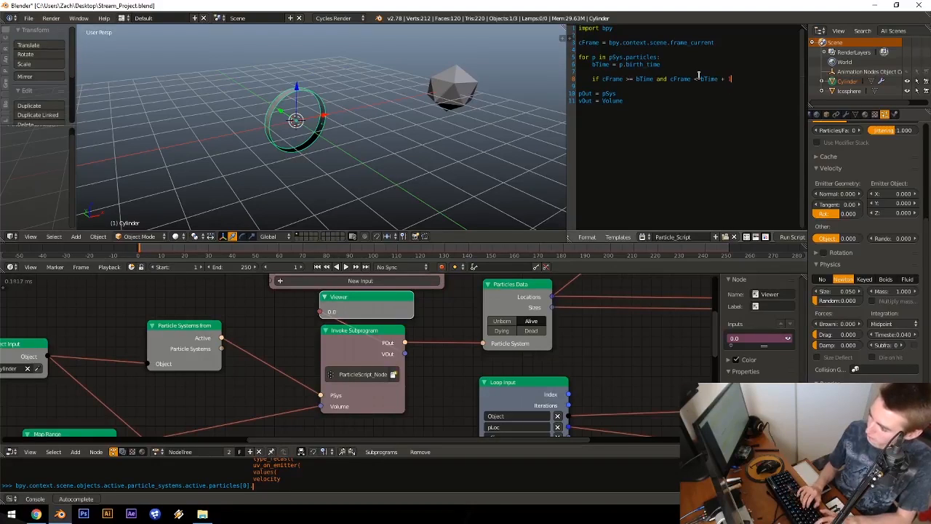
pyautogui.write(':')
# Step: Add the indented line p.size = Volume inside the if block
pyautogui.press('Return')
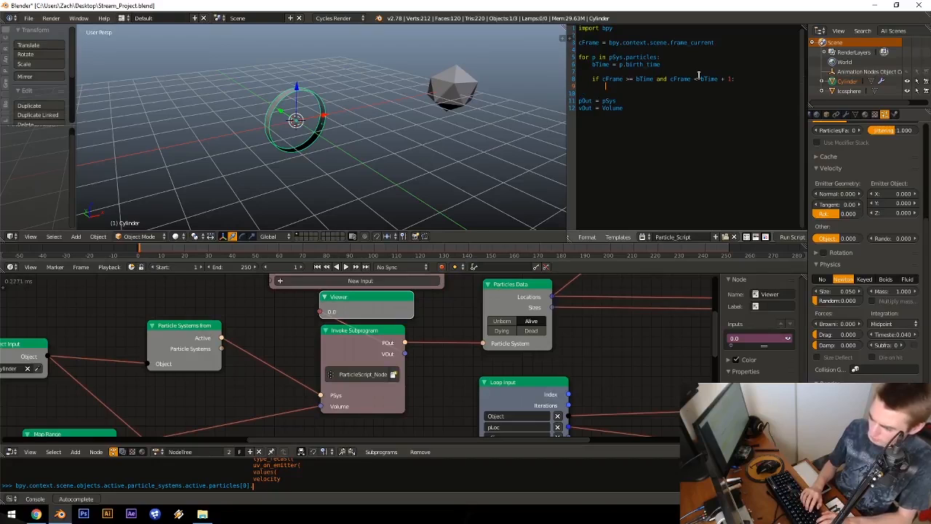
pyautogui.write('p.size = ')
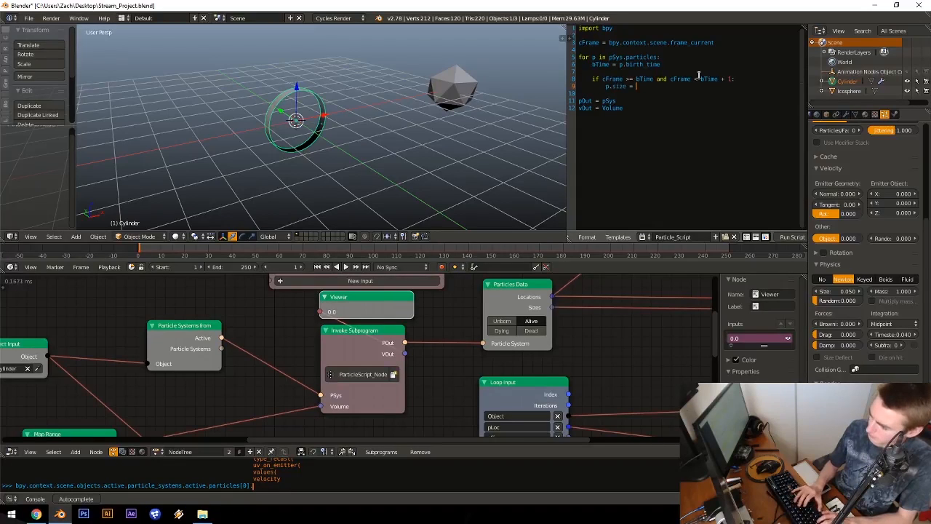
pyautogui.write('vo')
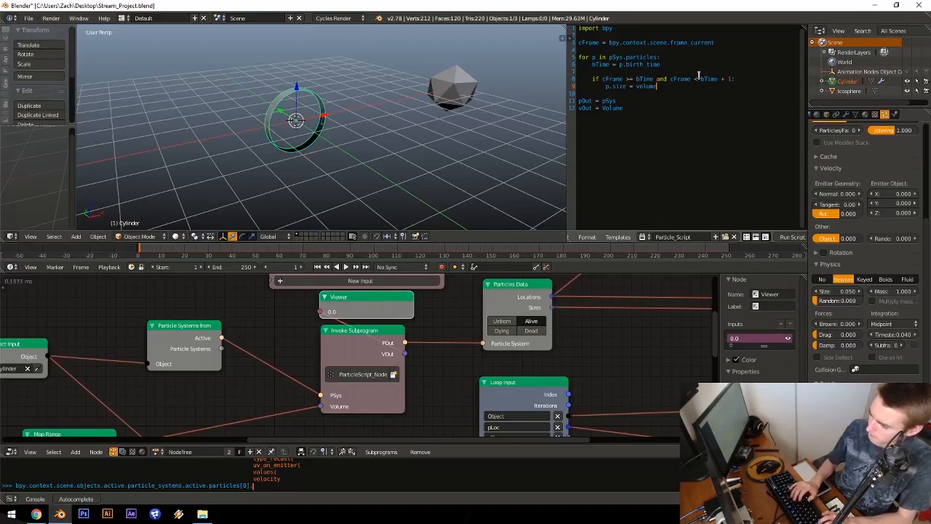
pyautogui.write('lume')
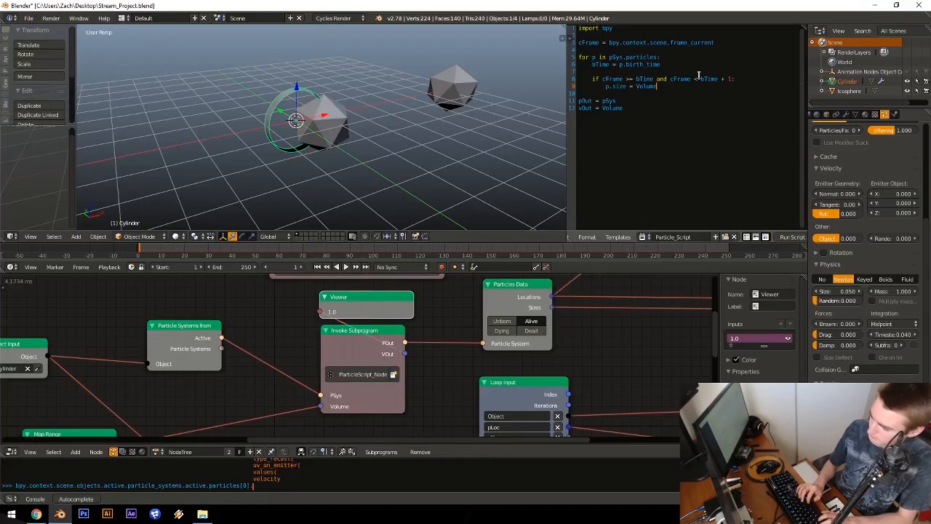
pyautogui.press('Return')
pyautogui.press('BackSpace')
pyautogui.press('BackSpace')
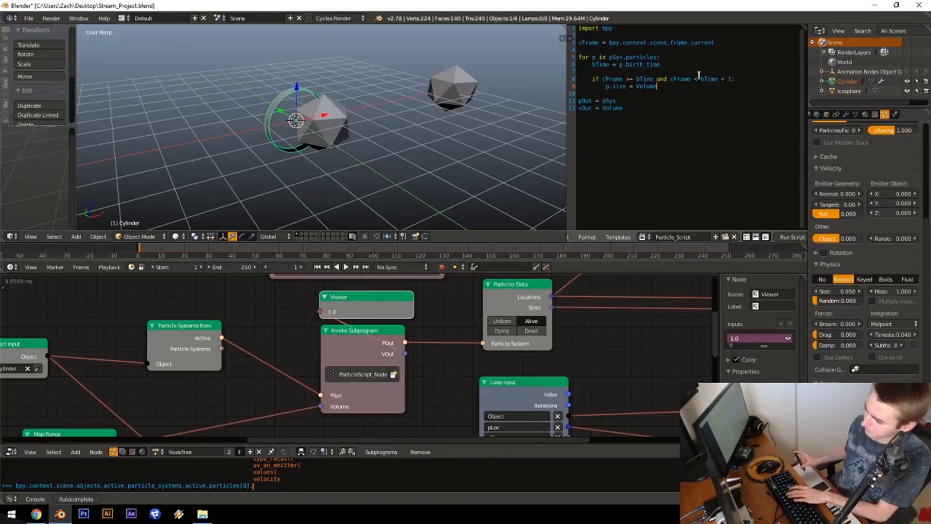
# Step: Select the Script node, save over Stream_Project.blend, and step the timeline back to frame 0
pyautogui.moveTo(357, 287); pyautogui.dragTo(323, 425, button='middle')
pyautogui.click(296, 329)
pyautogui.moveTo(296, 330); pyautogui.dragTo(284, 328, button='middle')
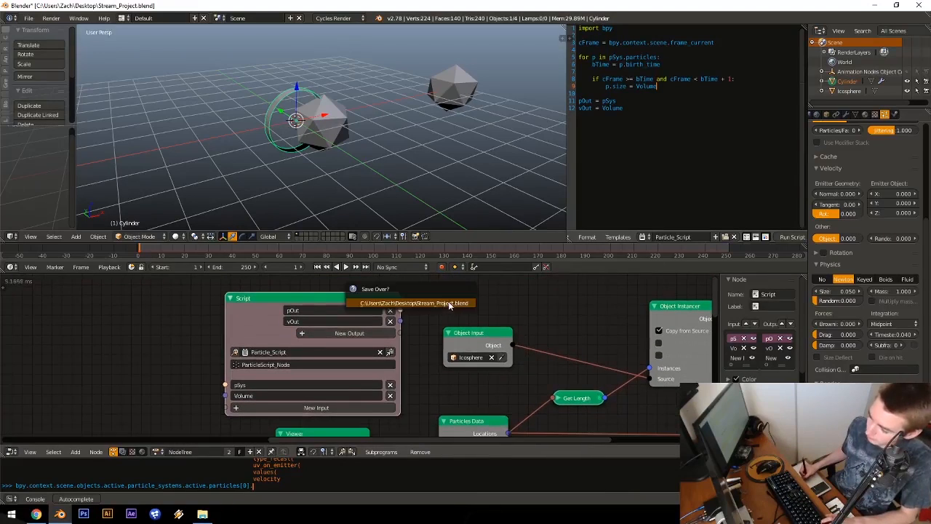
pyautogui.press('Left')
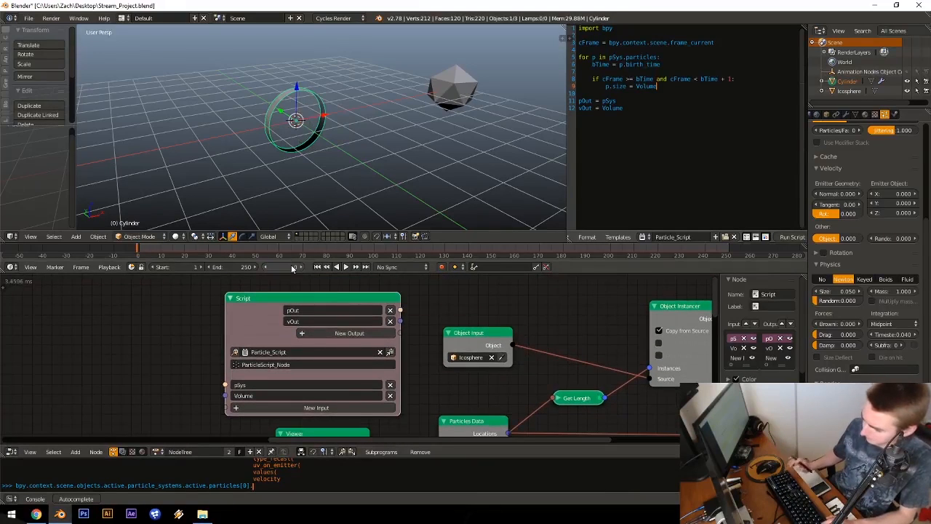
# Step: Play the animation to check how the icosphere instances are sized along the particle stream, then stop playback
pyautogui.hotkey('alt', 'a')
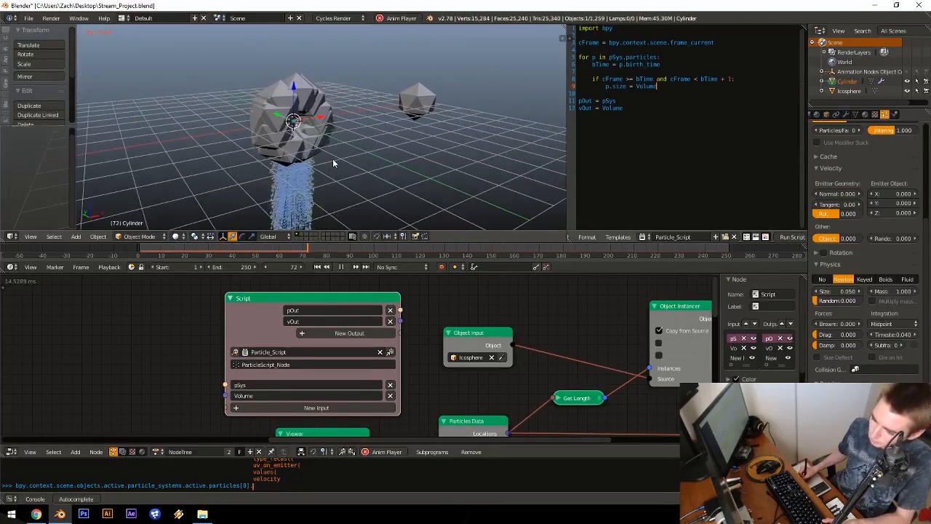
pyautogui.moveTo(318, 176); pyautogui.dragTo(295, 144, button='middle')
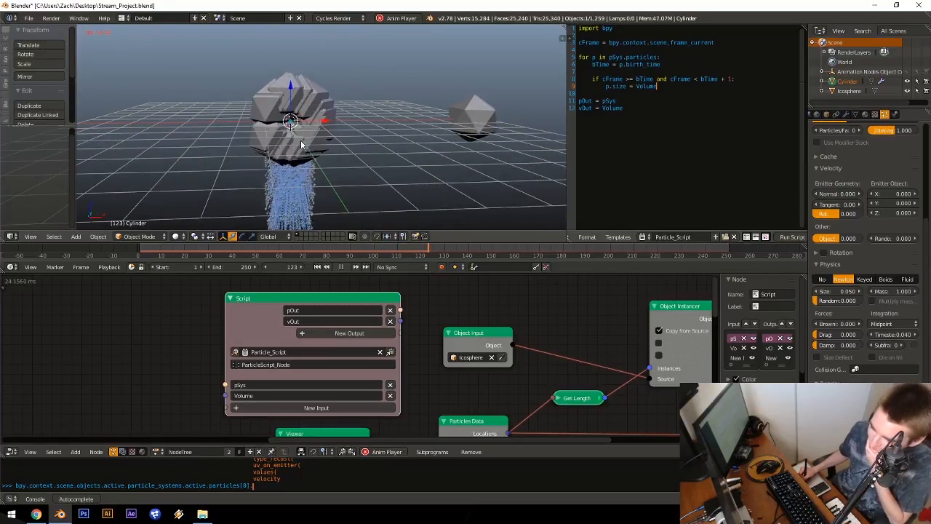
pyautogui.rightClick(313, 141)
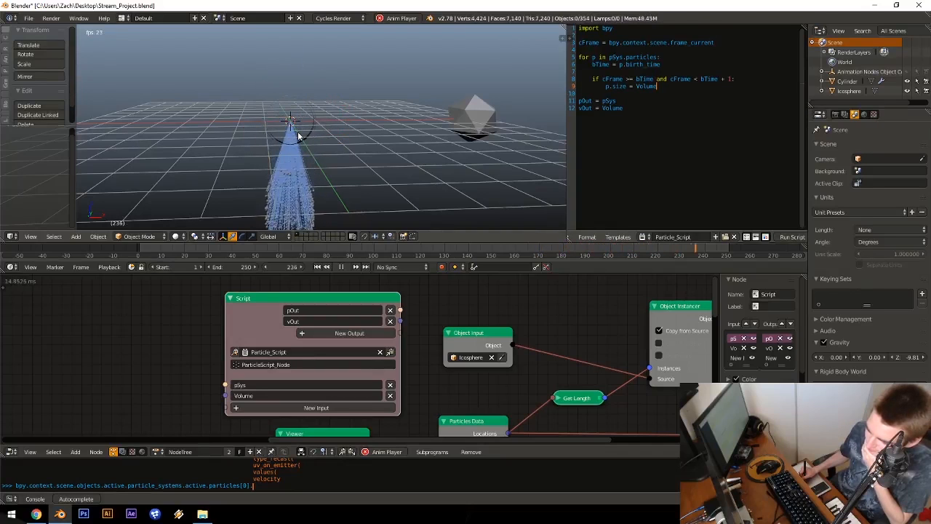
pyautogui.press('Escape')
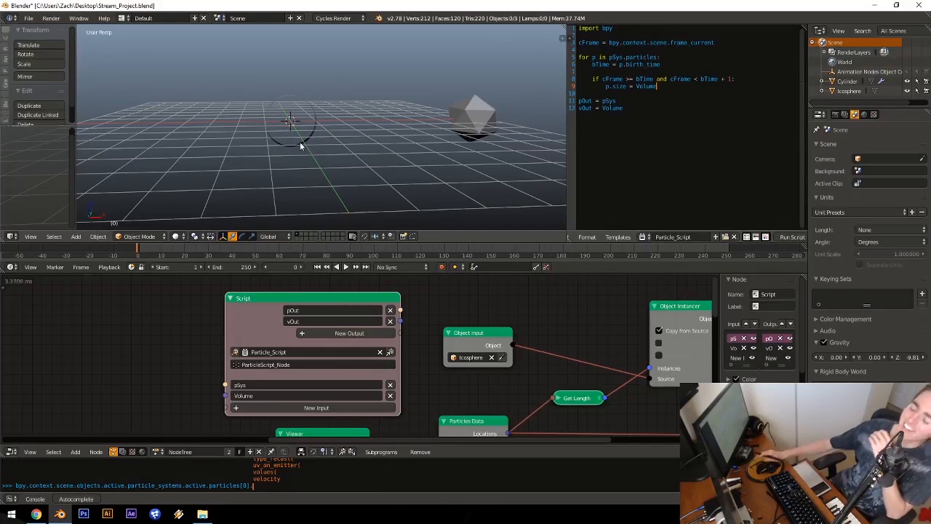
# Step: Replay the animation in a closer view of the cylinder and pause it at frame 30
pyautogui.moveTo(368, 134); pyautogui.dragTo(335, 156, button='middle')
pyautogui.scroll(4, 335, 156)
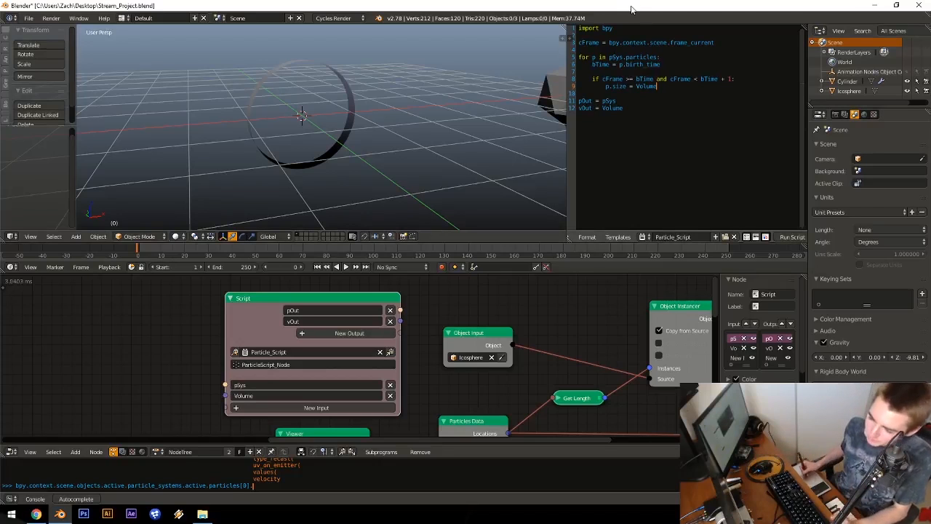
pyautogui.hotkey('alt', 'a')
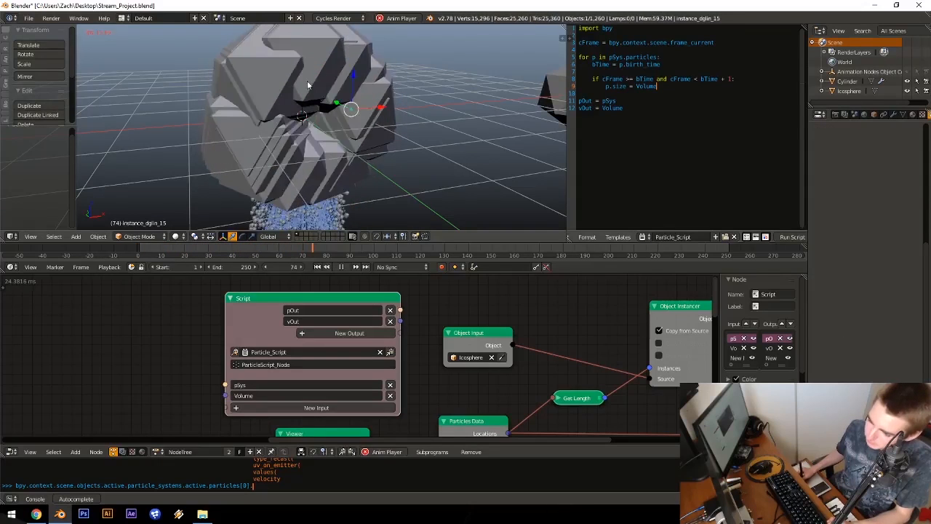
pyautogui.press('Escape')
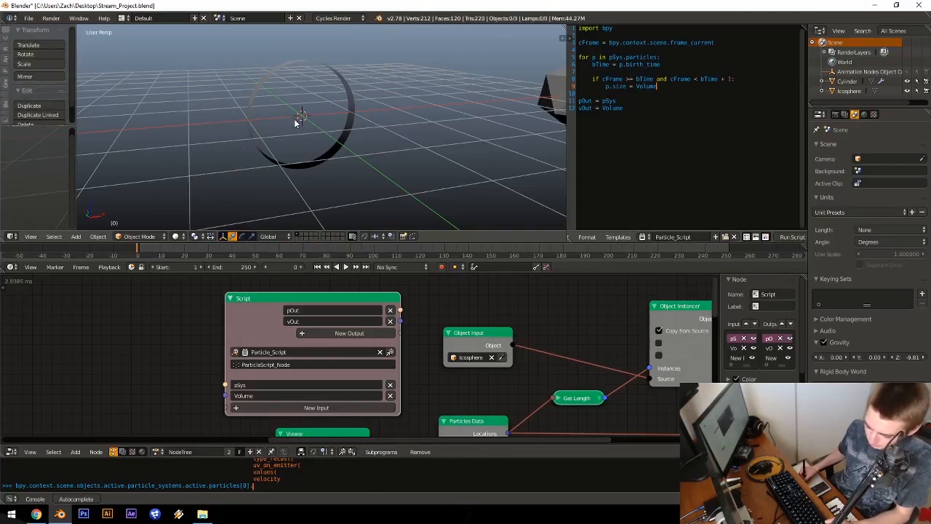
pyautogui.hotkey('alt', 'a')
pyautogui.hotkey('alt', 'a')
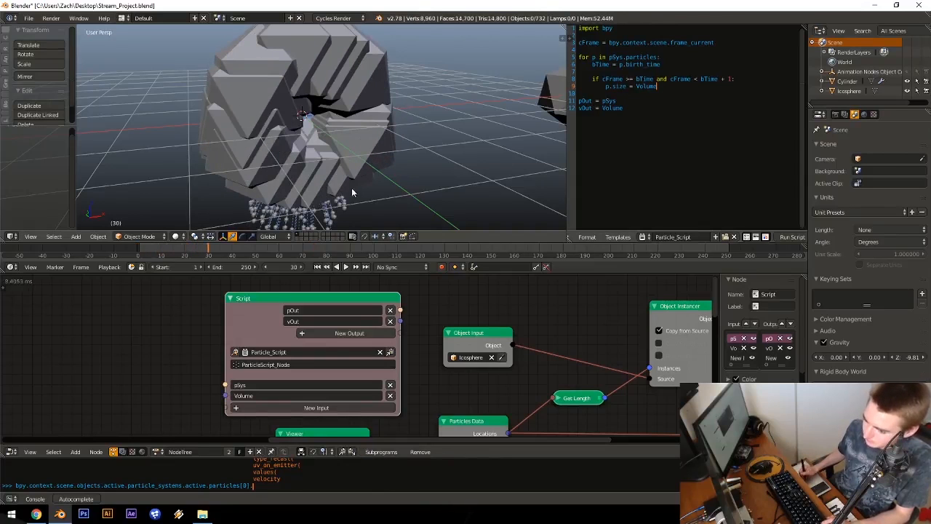
# Step: Select one large icosphere instance and advance frame by frame to frame 62 to follow its size
pyautogui.rightClick(273, 104)
pyautogui.press('Right')
pyautogui.press('Right')
pyautogui.press('Right')
pyautogui.press('Right')
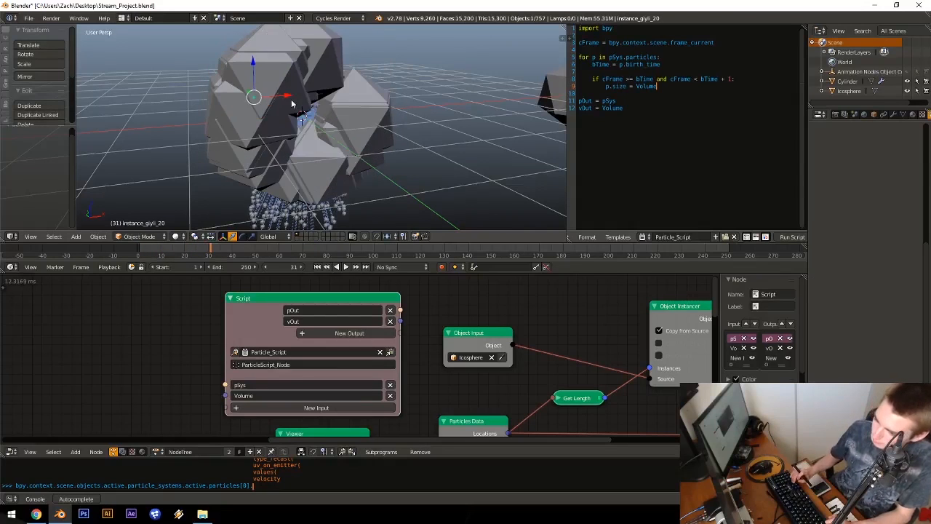
pyautogui.press('Right')
pyautogui.press('Right')
pyautogui.press('Right')
pyautogui.press('Right')
pyautogui.press('Right')
pyautogui.press('Right')
pyautogui.press('Right')
pyautogui.press('Right')
pyautogui.press('Right')
pyautogui.press('Right')
pyautogui.press('Right')
pyautogui.press('Right')
pyautogui.press('Right')
pyautogui.press('Right')
pyautogui.press('Right')
pyautogui.press('Right')
pyautogui.press('Right')
pyautogui.press('Right')
pyautogui.press('Right')
pyautogui.press('Right')
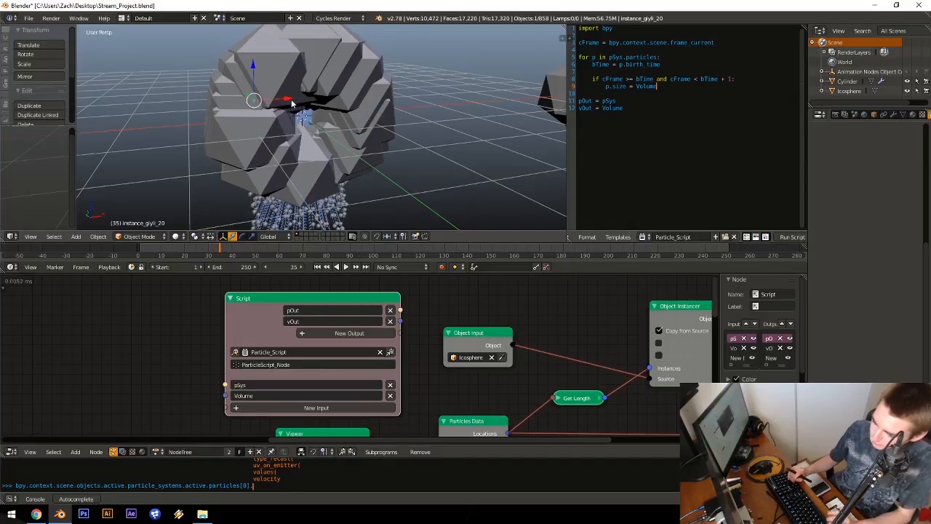
pyautogui.press('Right')
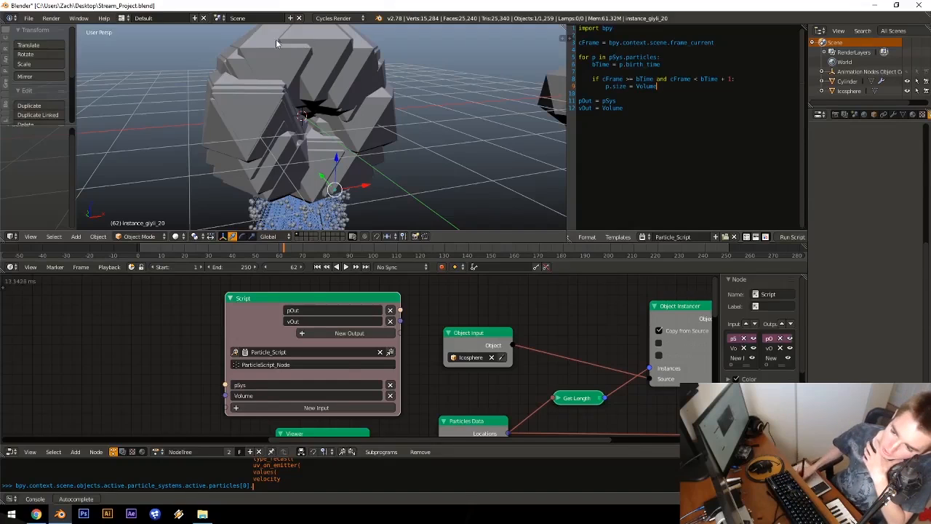
pyautogui.click(220, 125)
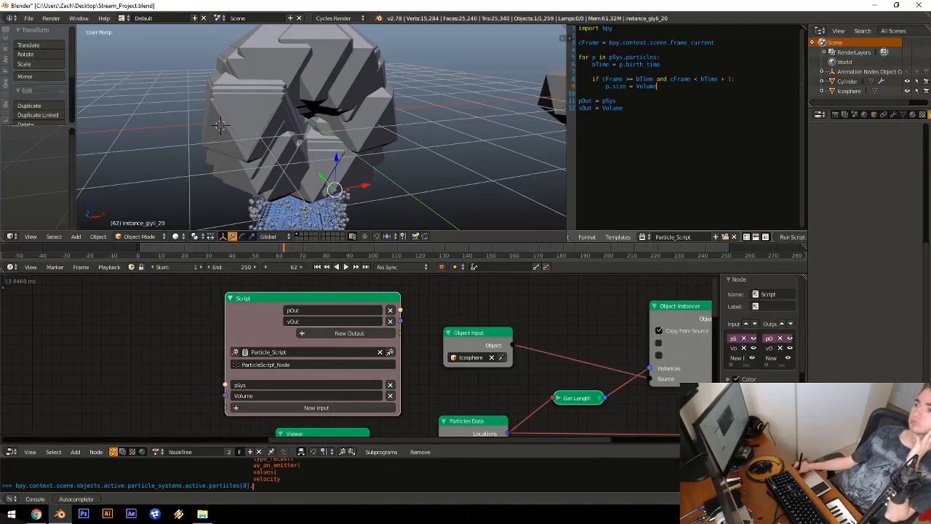
pyautogui.click(600, 142)
pyautogui.click(631, 103)
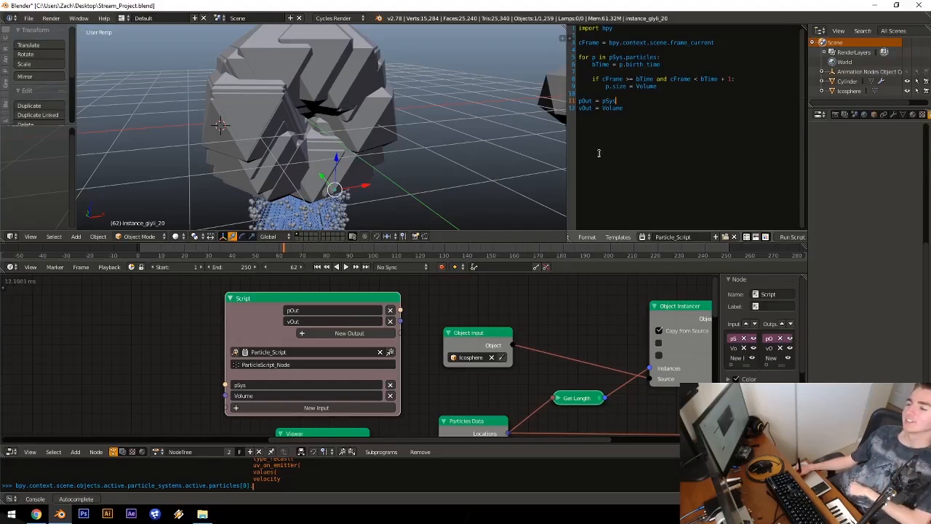
pyautogui.moveTo(648, 152); pyautogui.dragTo(642, 163, button='middle')
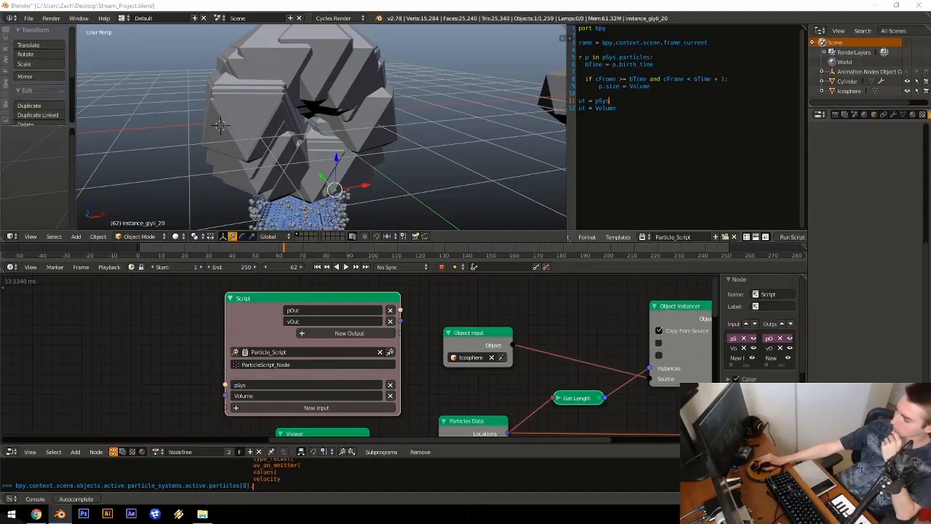
pyautogui.scroll(-3, 473, 347)
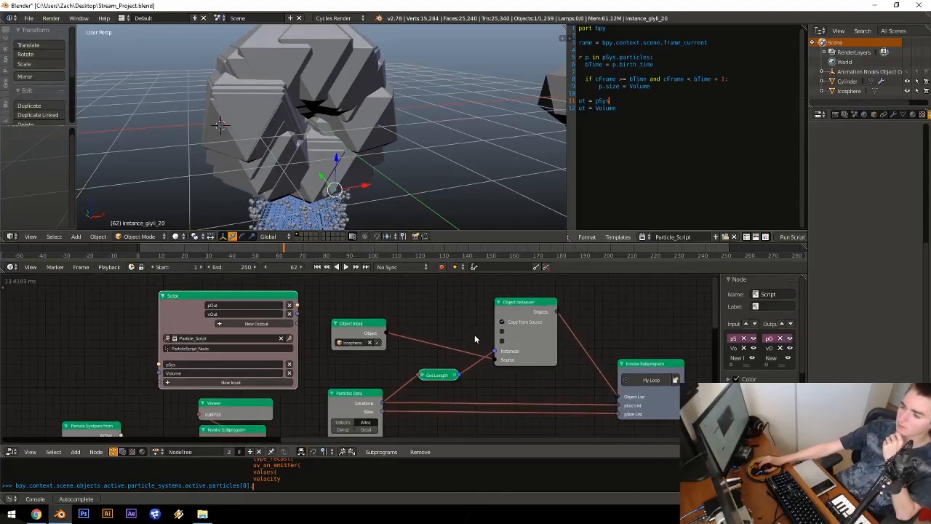
pyautogui.moveTo(473, 348); pyautogui.dragTo(484, 320, button='middle')
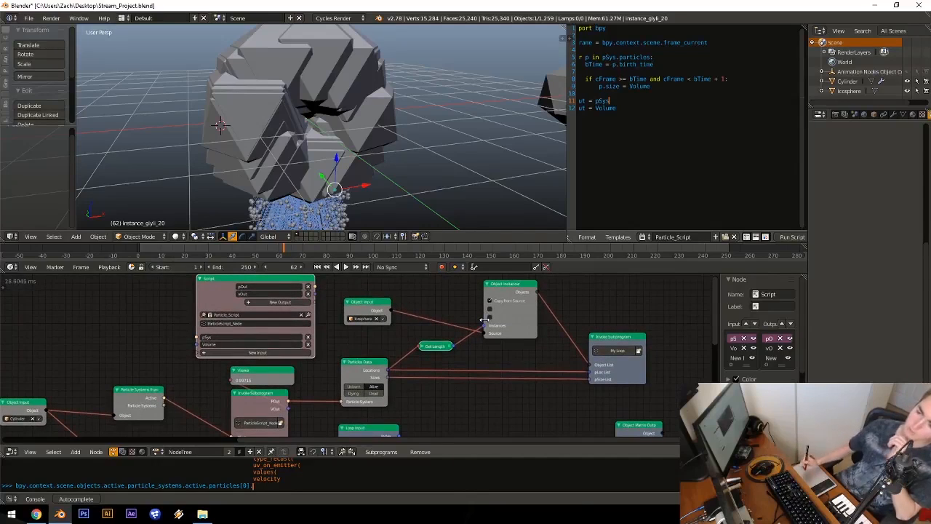
# Step: Comment out the birth-time if condition with # and add the line if 1==1: directly below it
pyautogui.click(663, 86)
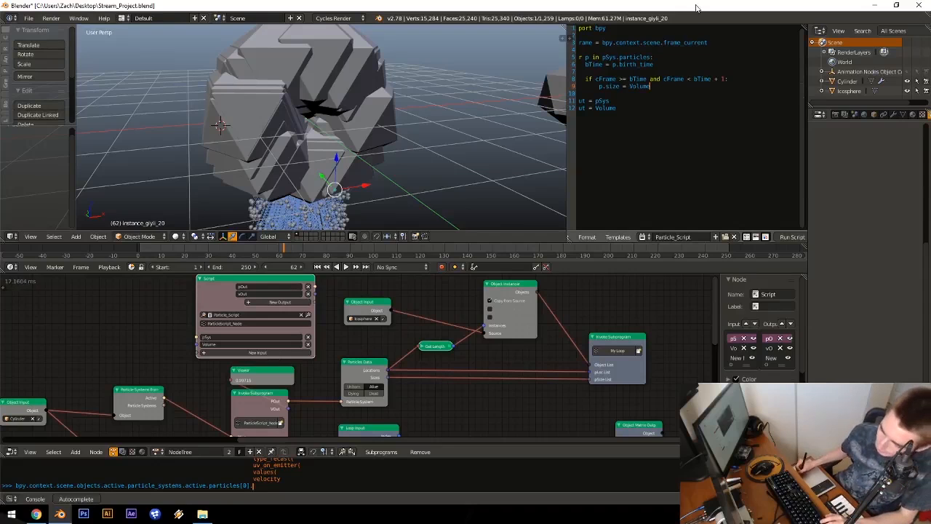
pyautogui.click(587, 78)
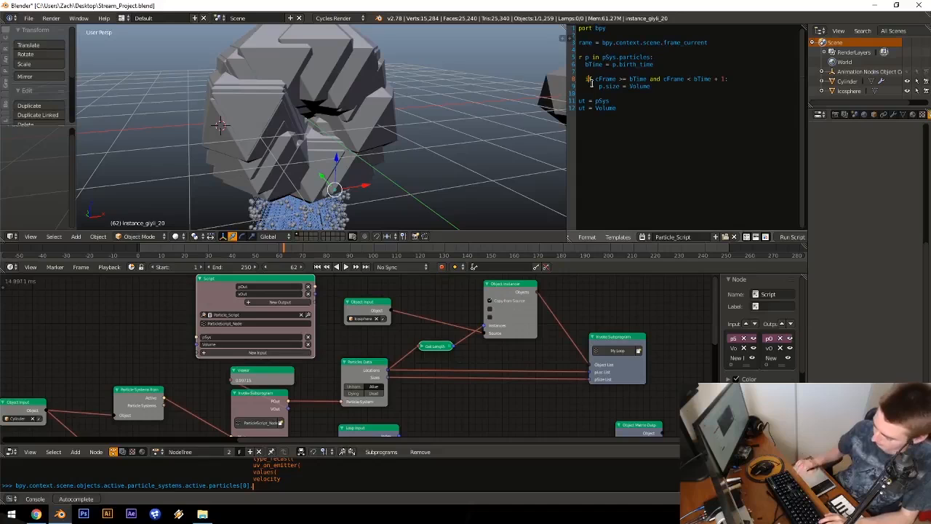
pyautogui.write('#')
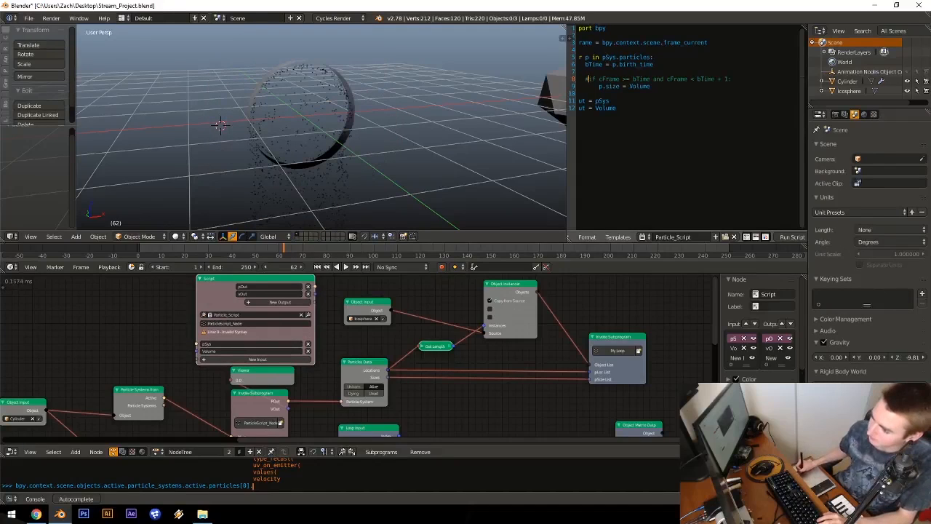
pyautogui.click(736, 82)
pyautogui.press('Return')
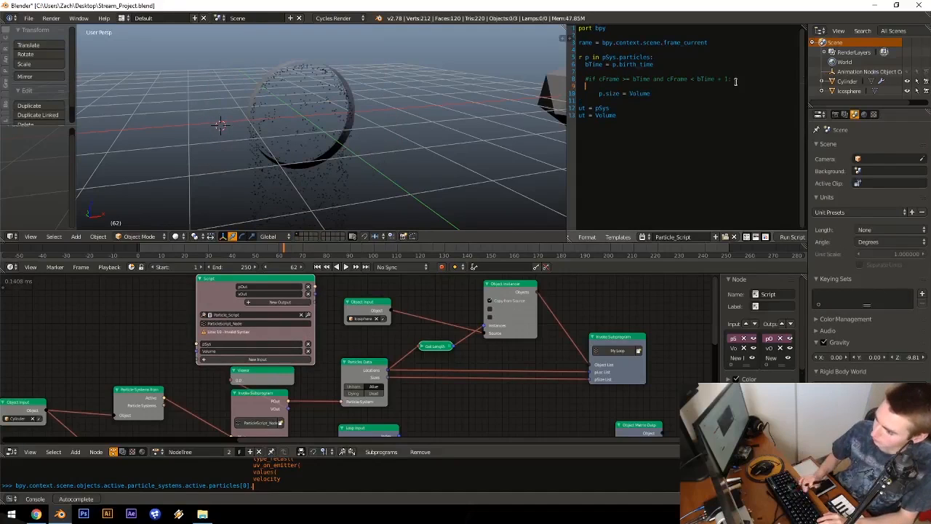
pyautogui.write('if 1==1:')
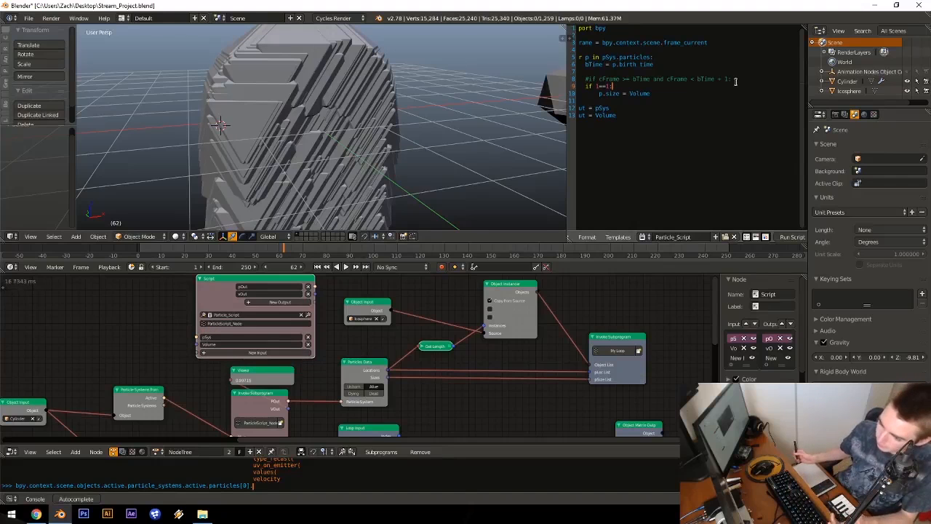
# Step: Play the animation to check the instance sizes with the if 1==1: test condition, then stop playback
pyautogui.hotkey('alt', 'a')
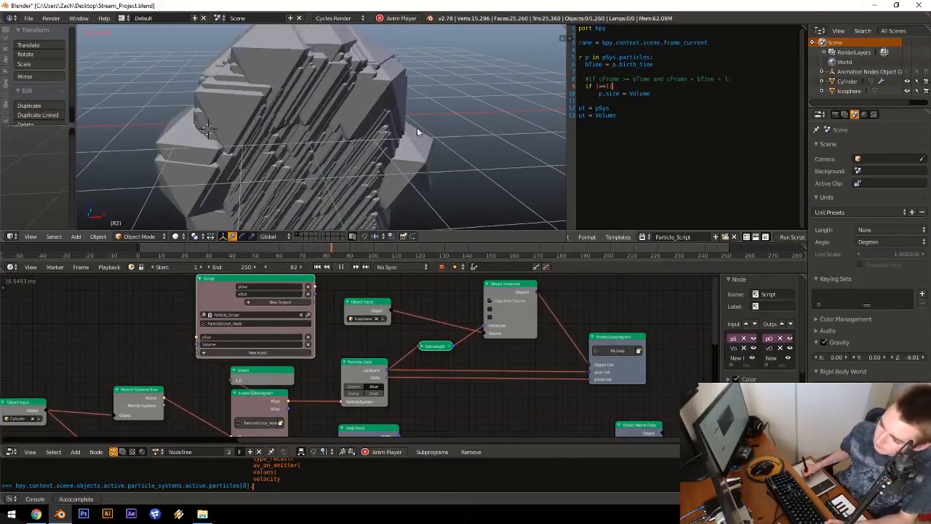
pyautogui.moveTo(423, 133); pyautogui.dragTo(437, 120, button='middle')
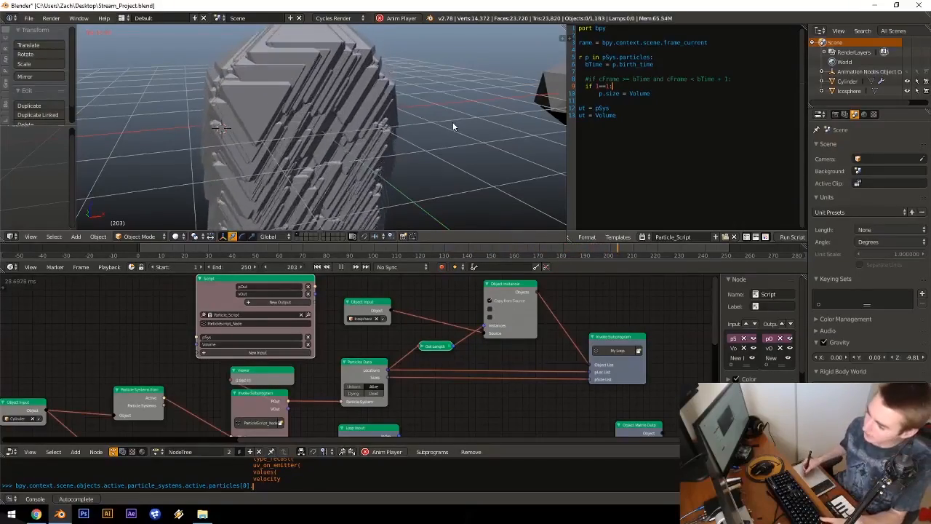
pyautogui.press('Escape')
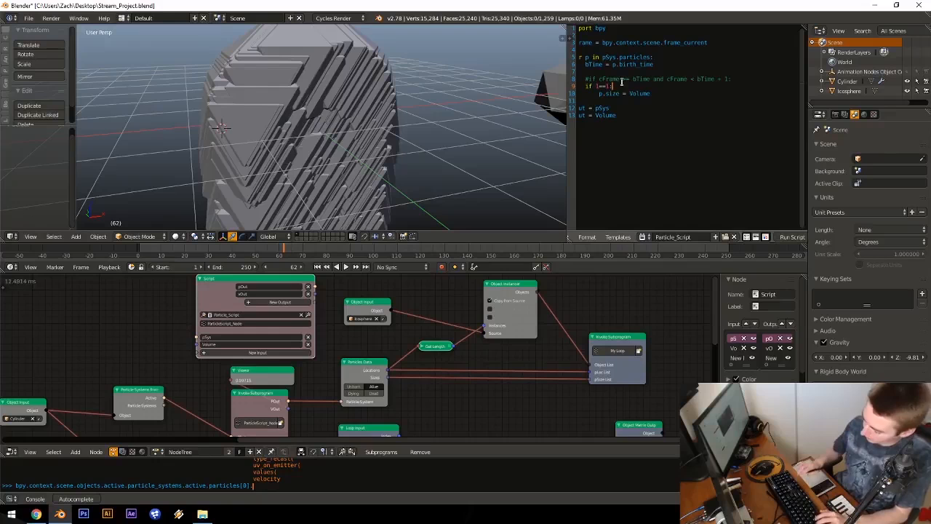
# Step: Replace the 1==1 test in the if line with cFrame <= 50, keeping the closing colon
pyautogui.press('Left')
pyautogui.press('BackSpace')
pyautogui.press('BackSpace')
pyautogui.press('BackSpace')
pyautogui.press('BackSpace')
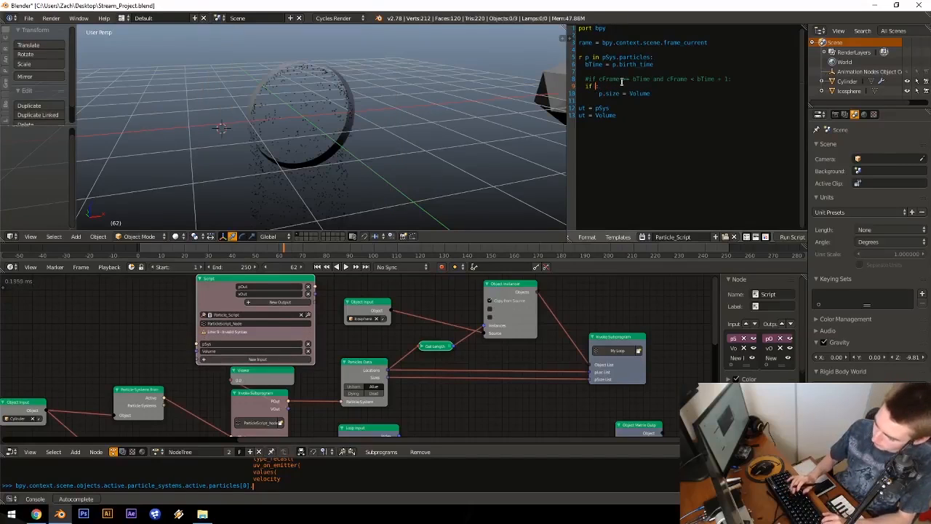
pyautogui.write('cFrame >')
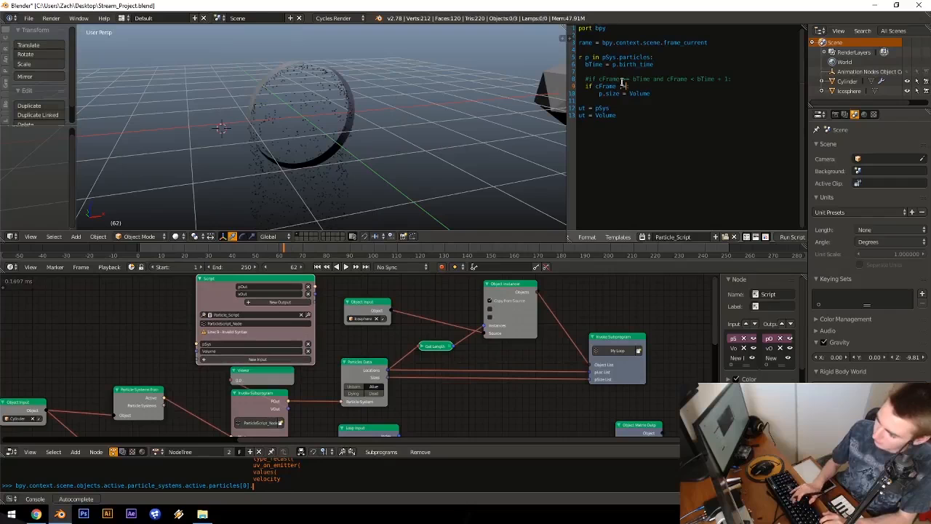
pyautogui.press('BackSpace')
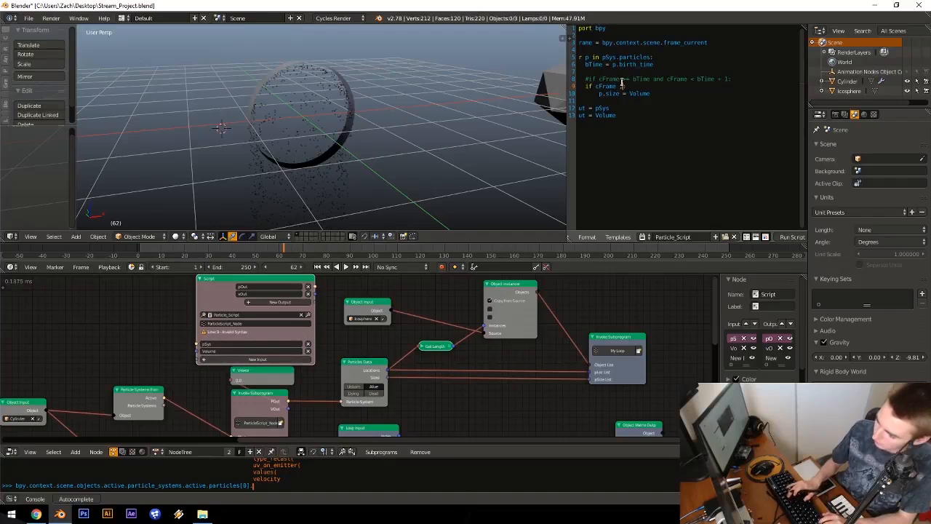
pyautogui.write('< ')
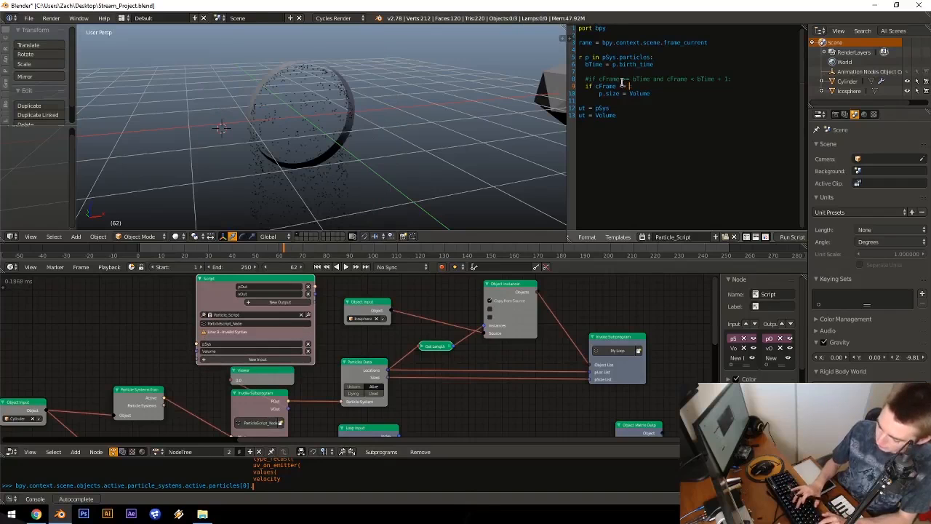
pyautogui.write('50:')
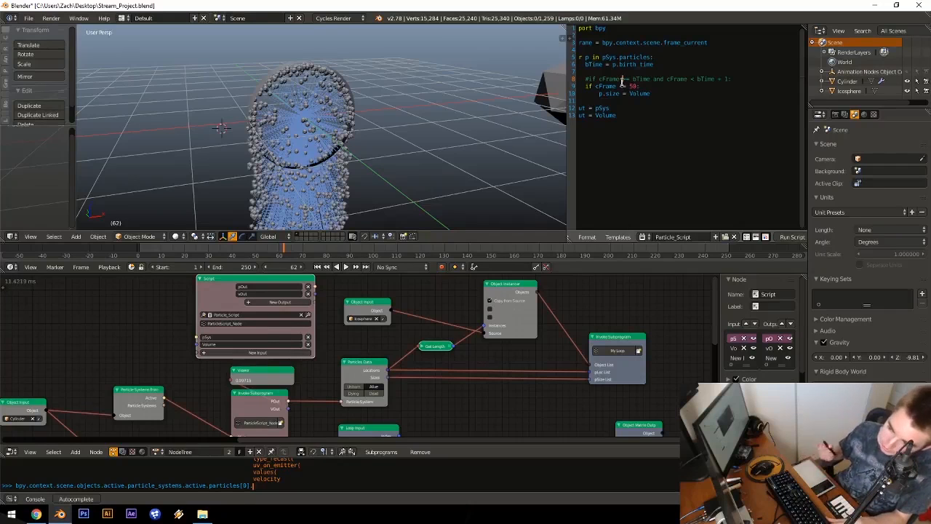
# Step: Set the current frame to 0 and play the animation to check particle sizes with the frame 50 condition
pyautogui.moveTo(392, 110); pyautogui.dragTo(214, 189, button='middle')
pyautogui.doubleClick(299, 267)
pyautogui.write('0')
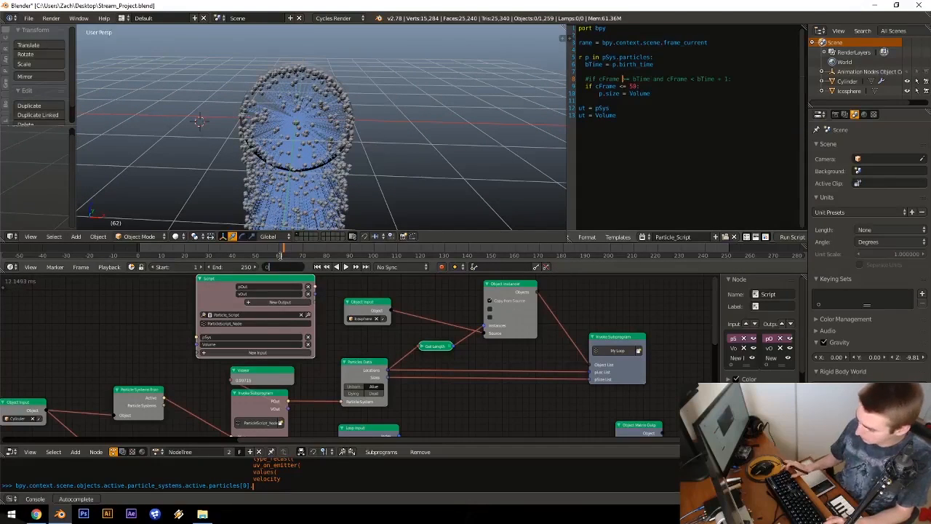
pyautogui.press('Return')
pyautogui.hotkey('alt', 'a')
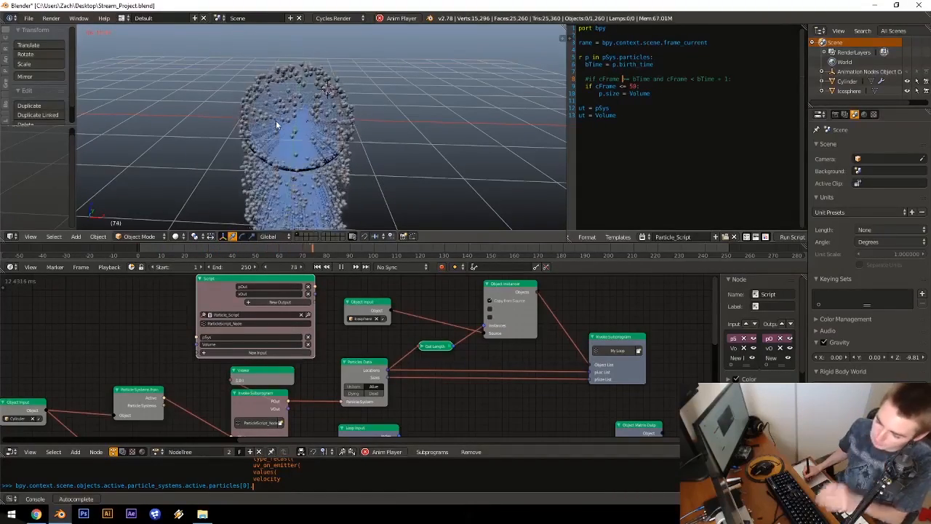
pyautogui.press('Escape')
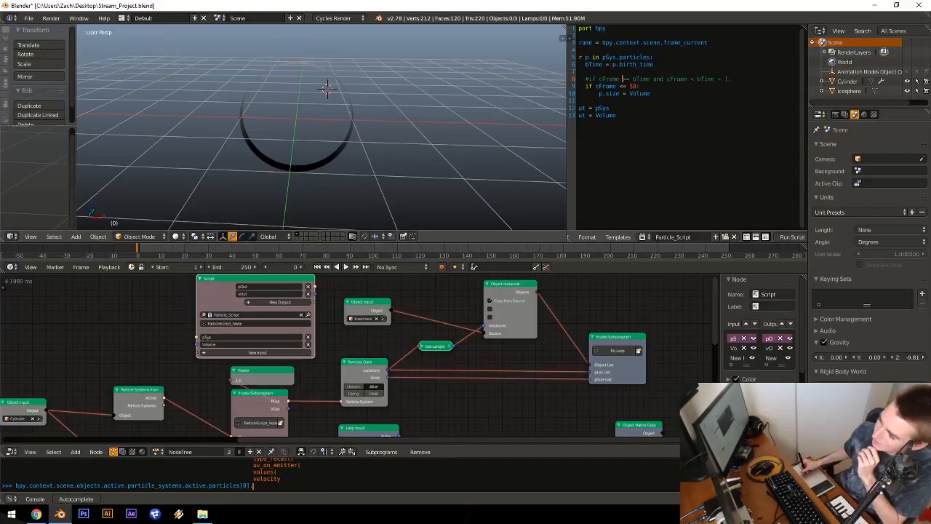
# Step: Add an else: branch below the p.size = Volume line, containing p.size = p.size
pyautogui.moveTo(758, 174); pyautogui.dragTo(770, 200, button='middle')
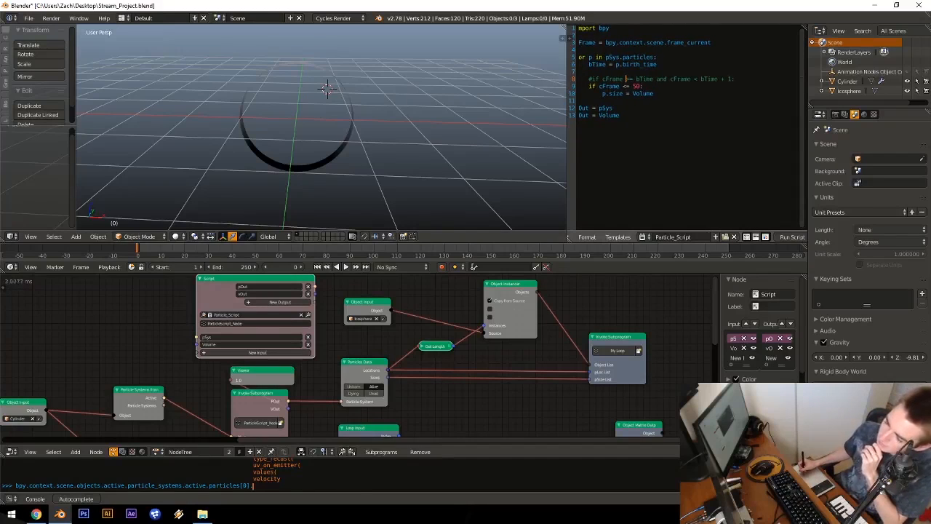
pyautogui.moveTo(648, 141); pyautogui.dragTo(656, 141, button='middle')
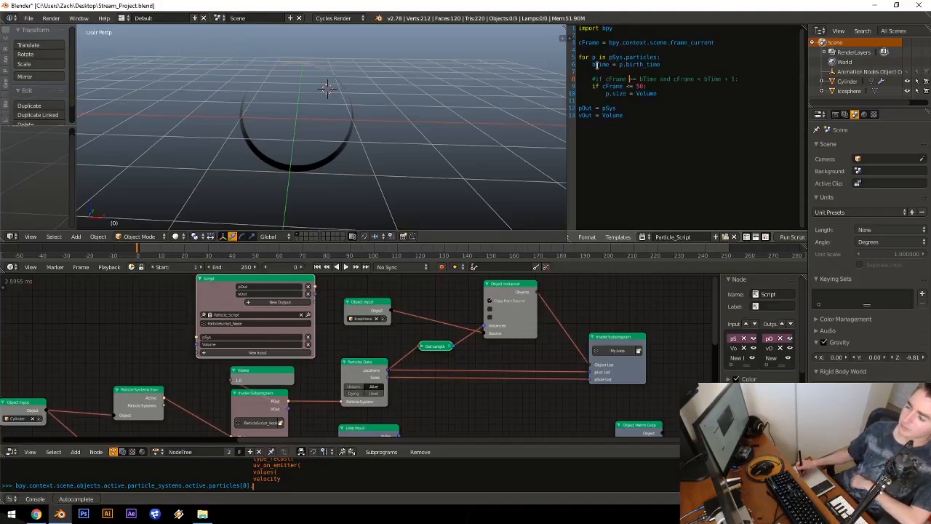
pyautogui.click(647, 85)
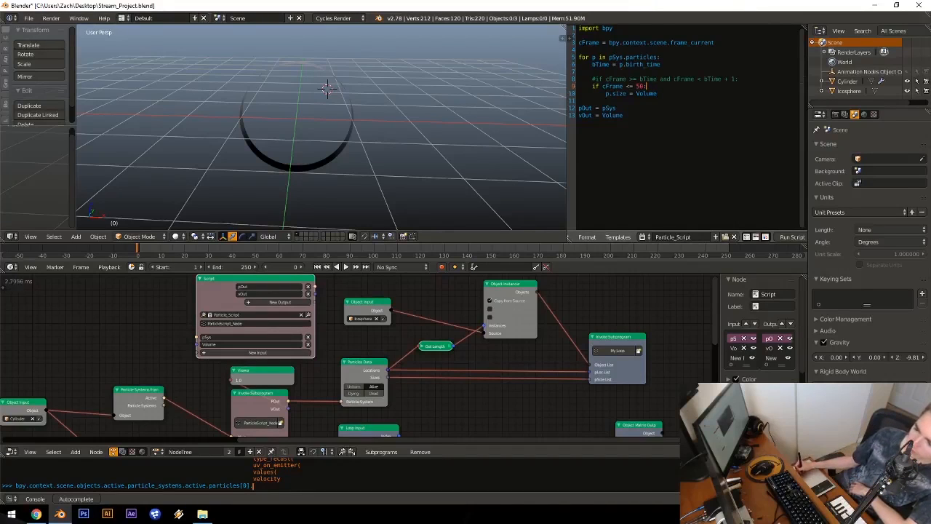
pyautogui.press('Return')
pyautogui.press('BackSpace')
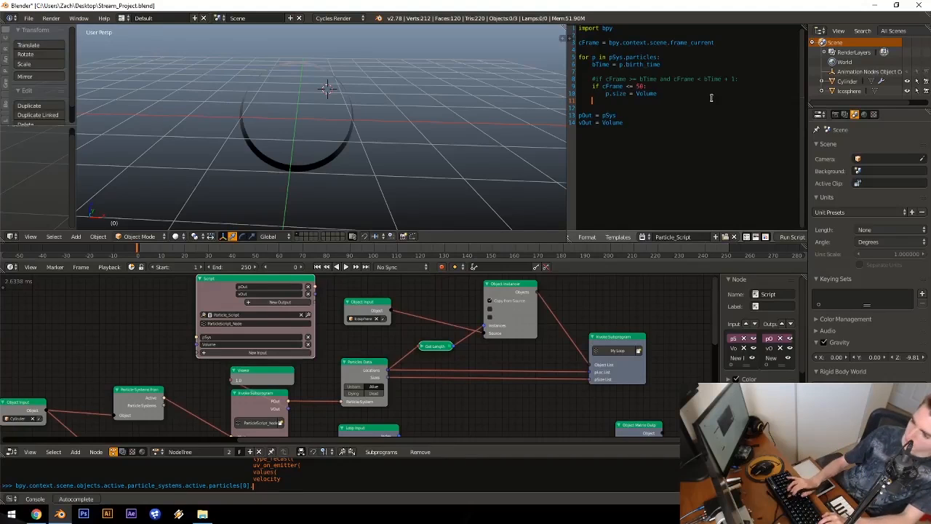
pyautogui.write('else:')
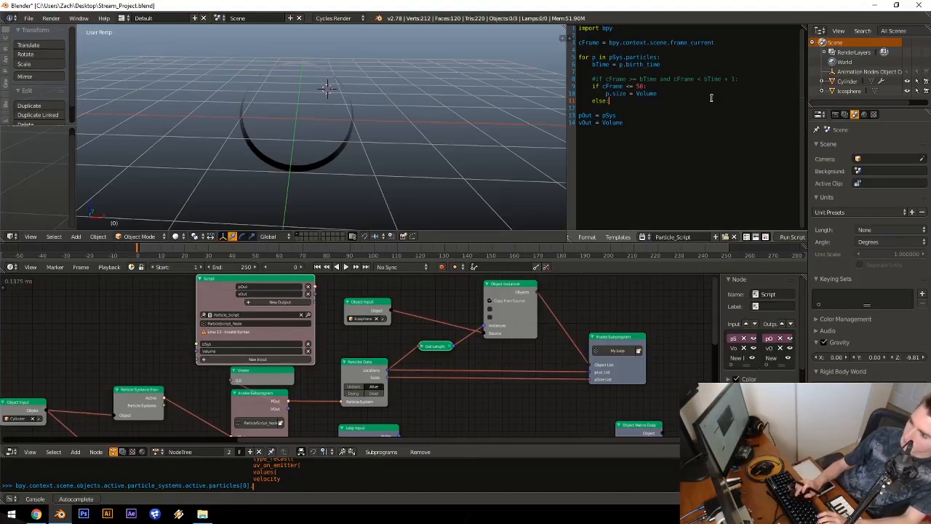
pyautogui.press('Return')
pyautogui.write('p.size')
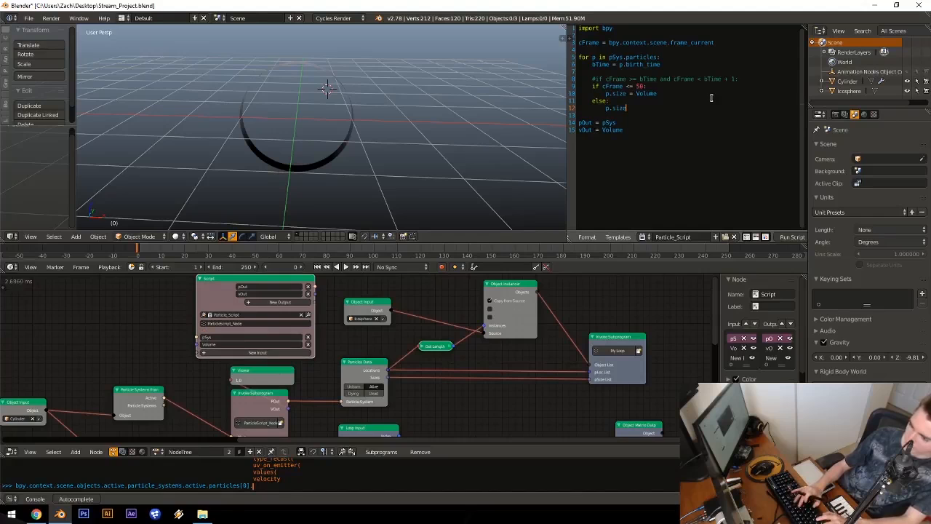
pyautogui.write(' = p.size')
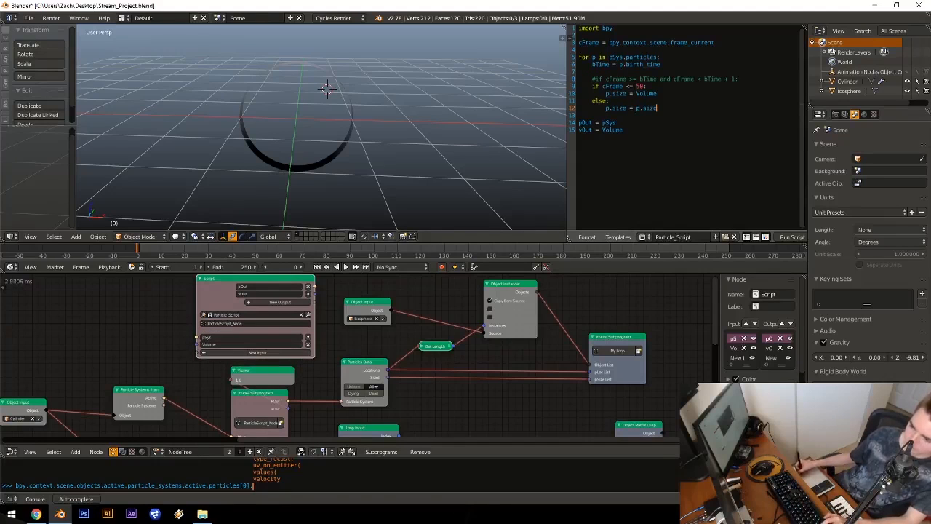
# Step: Save the project over the existing Stream_Project.blend file, leaving the script text intact
pyautogui.hotkey('ctrl', 's')
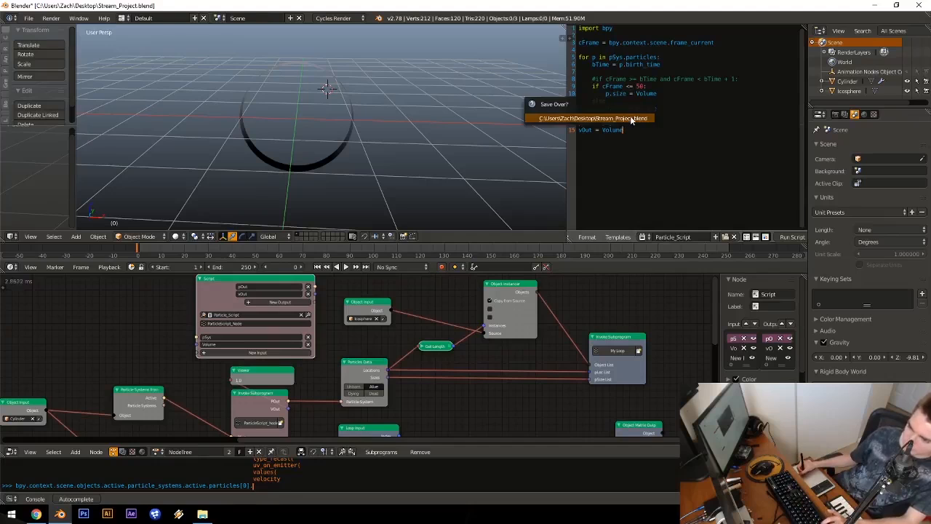
pyautogui.click(632, 120)
pyautogui.write('a')
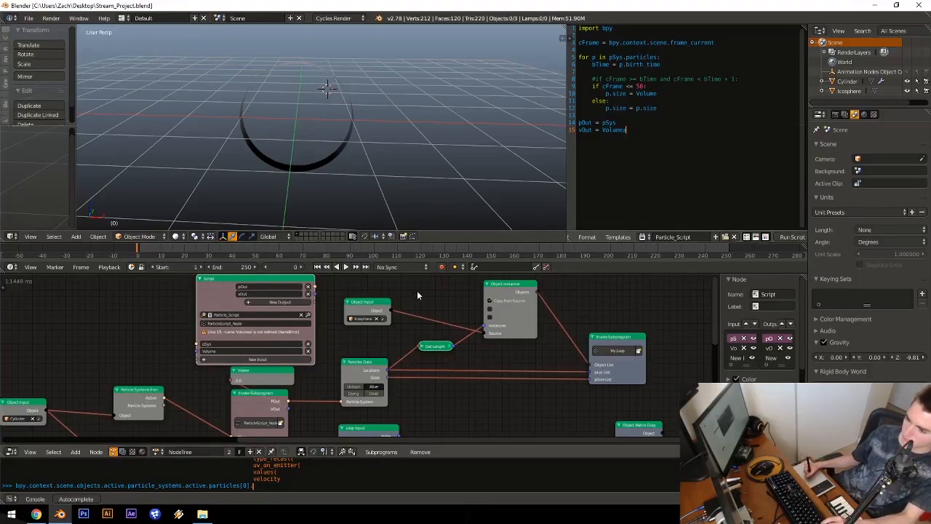
pyautogui.press('BackSpace')
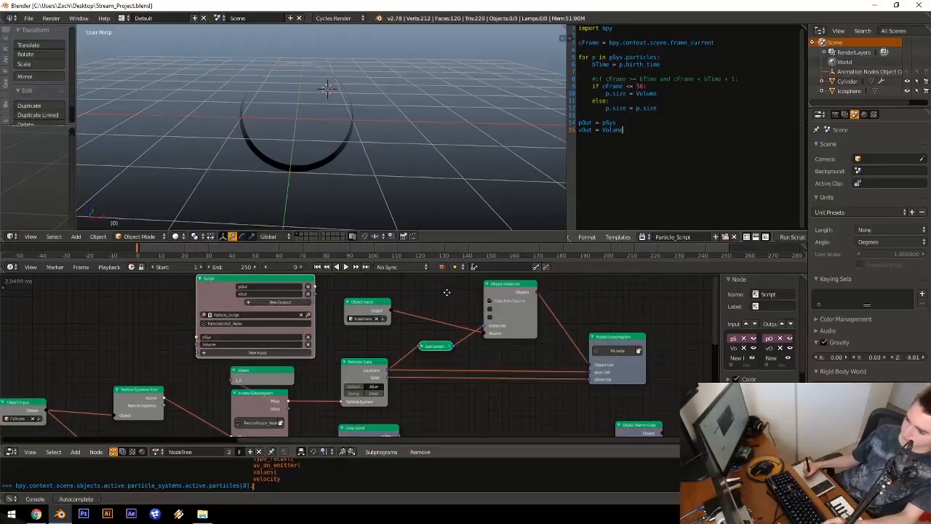
# Step: Play the animation past frame 50 to check the instance sizes with the new else branch, then stop playback
pyautogui.moveTo(443, 288); pyautogui.dragTo(451, 299, button='middle')
pyautogui.hotkey('alt', 'a')
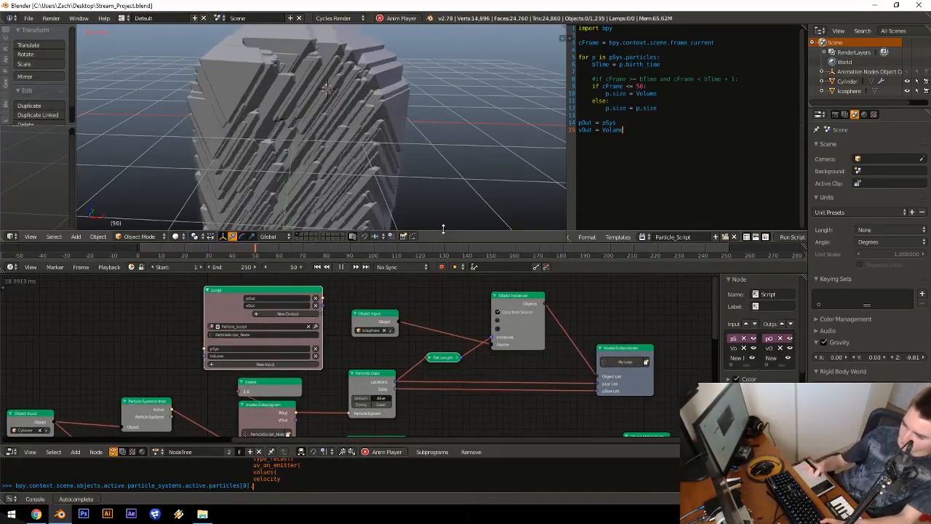
pyautogui.press('Escape')
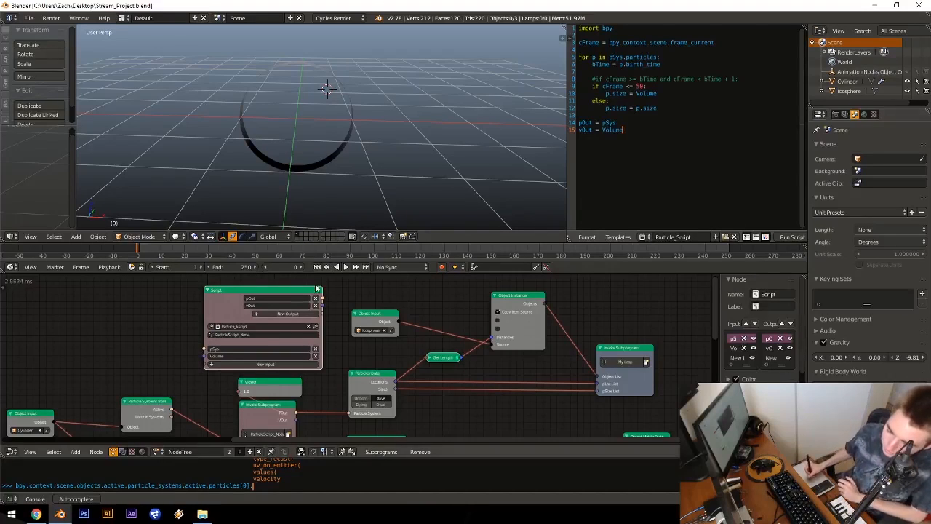
# Step: Examine the node tree, following the Particles Data locations and sizes into the My Loop subprogram and its loop nodes
pyautogui.moveTo(328, 385); pyautogui.dragTo(268, 306, button='middle')
pyautogui.moveTo(260, 347); pyautogui.dragTo(367, 415, button='middle')
pyautogui.keyDown('ctrl'); pyautogui.moveTo(367, 416); pyautogui.dragTo(414, 398, button='middle'); pyautogui.keyUp('ctrl')
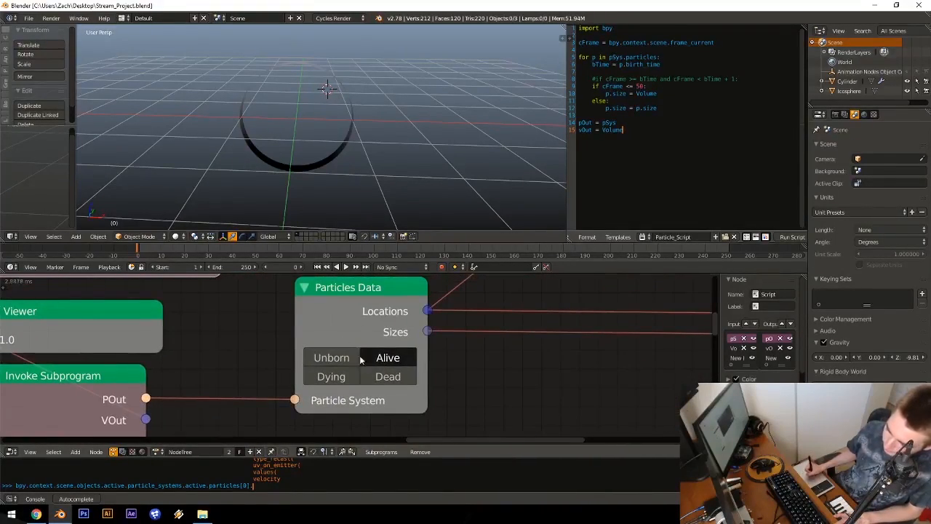
pyautogui.keyDown('ctrl'); pyautogui.moveTo(454, 341); pyautogui.dragTo(371, 345, button='middle'); pyautogui.keyUp('ctrl')
pyautogui.scroll(5, 371, 345)
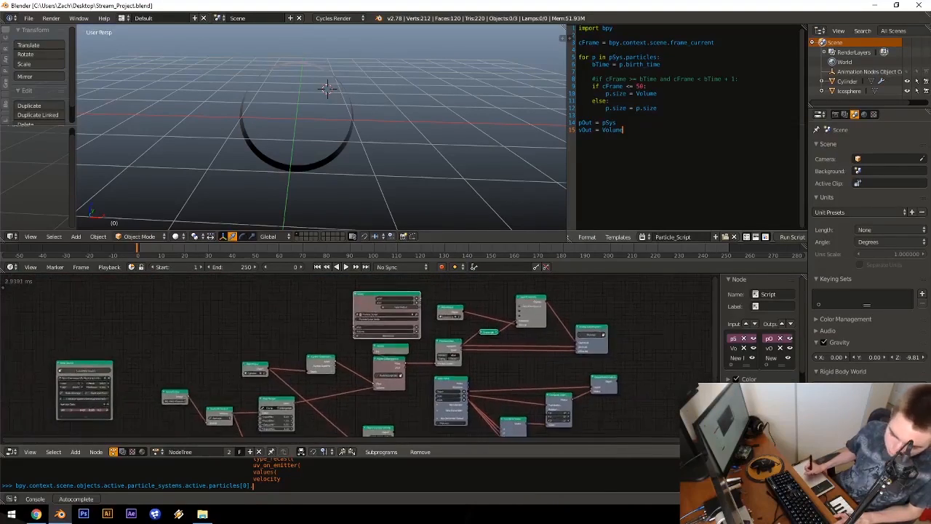
pyautogui.moveTo(470, 357); pyautogui.dragTo(428, 357, button='middle')
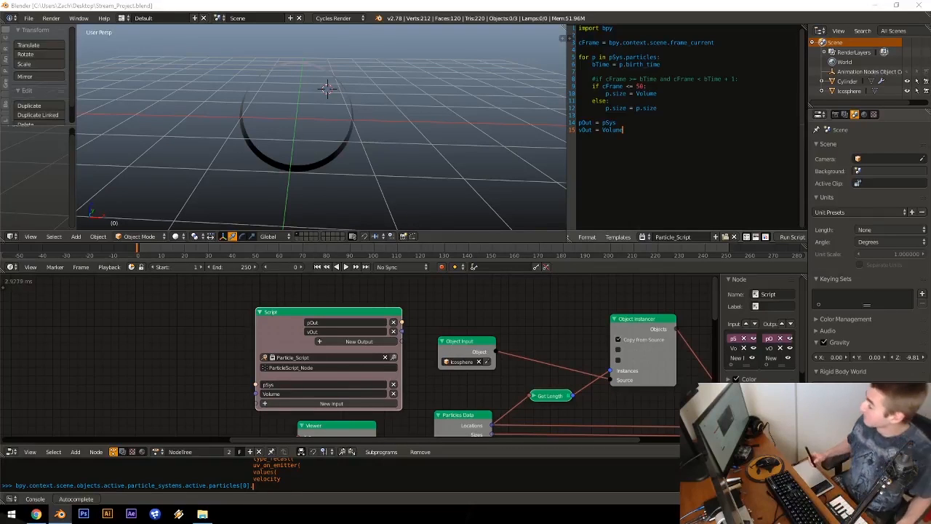
pyautogui.moveTo(537, 306); pyautogui.dragTo(345, 294, button='middle')
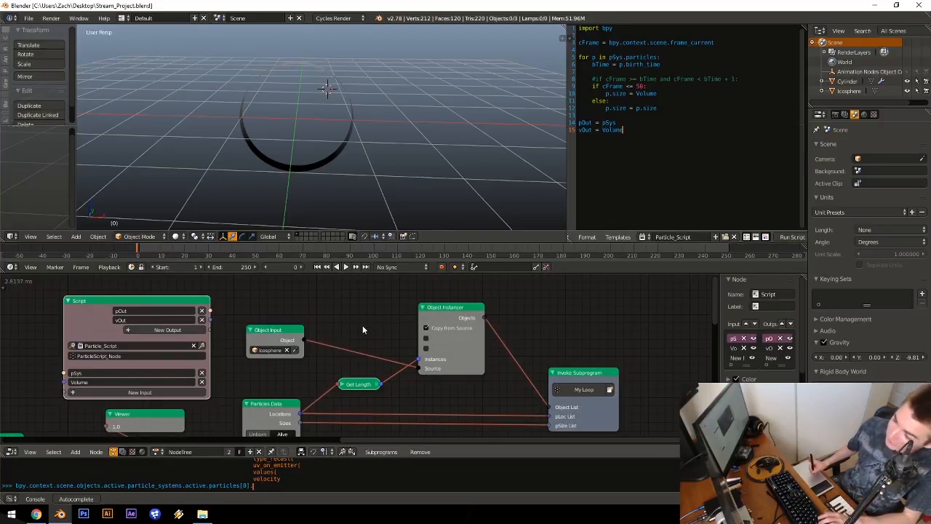
pyautogui.moveTo(376, 341); pyautogui.dragTo(398, 306, button='middle')
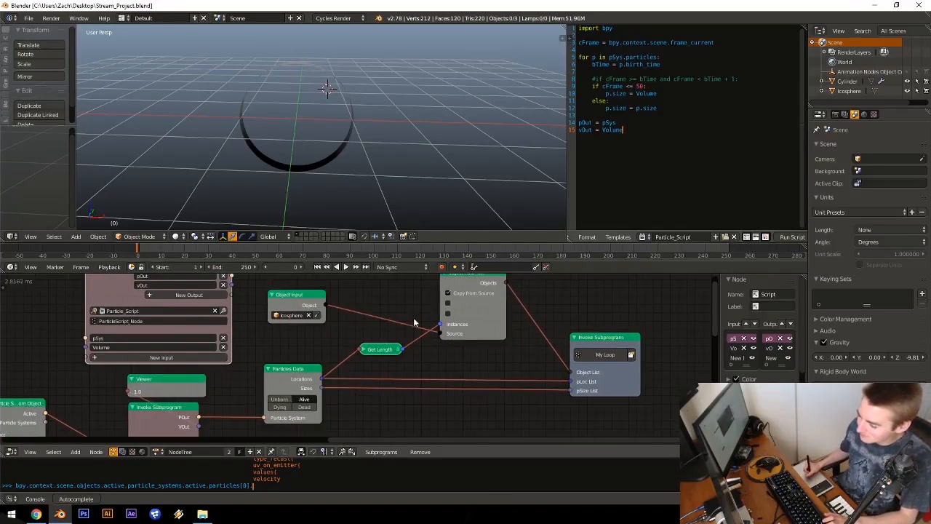
pyautogui.moveTo(502, 389); pyautogui.dragTo(450, 329, button='middle')
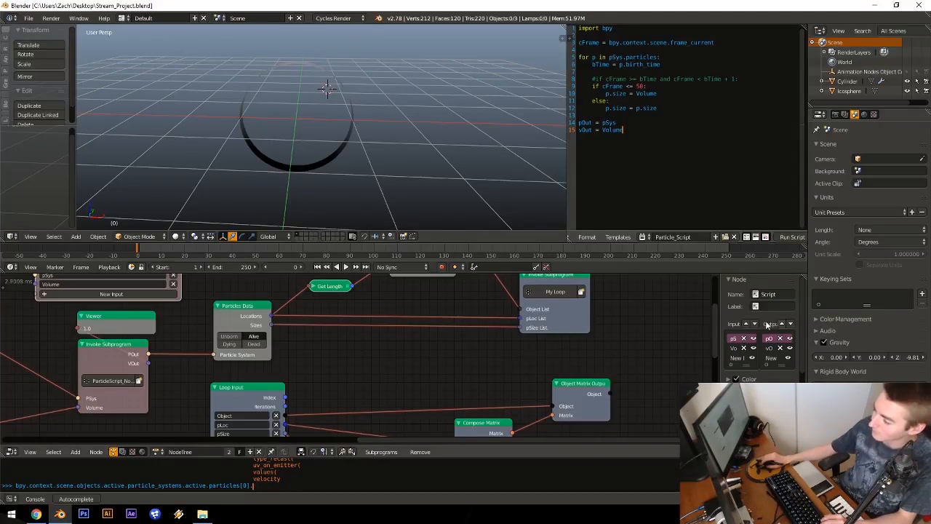
pyautogui.moveTo(344, 317); pyautogui.dragTo(382, 378, button='middle')
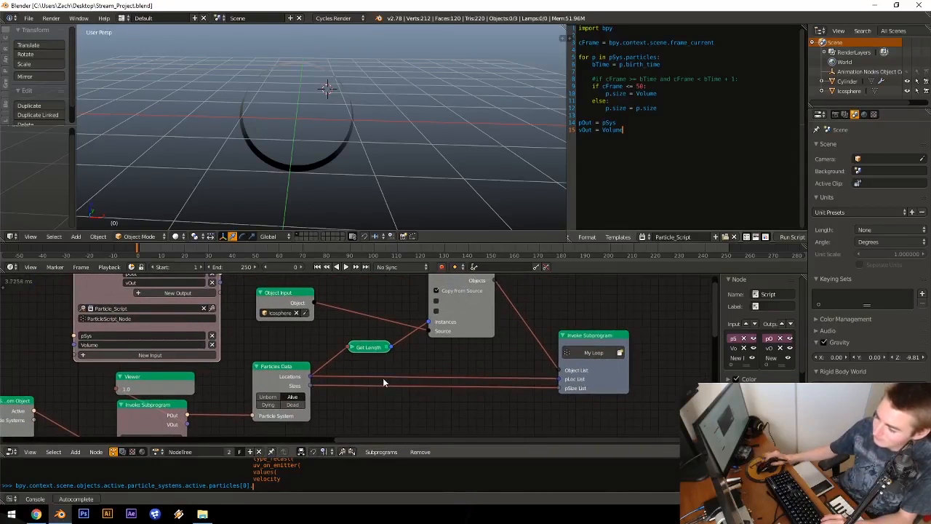
pyautogui.moveTo(324, 341)
pyautogui.mouseDown(button='middle')
pyautogui.moveTo(299, 364)
pyautogui.moveTo(321, 347)
pyautogui.mouseUp(button='middle')
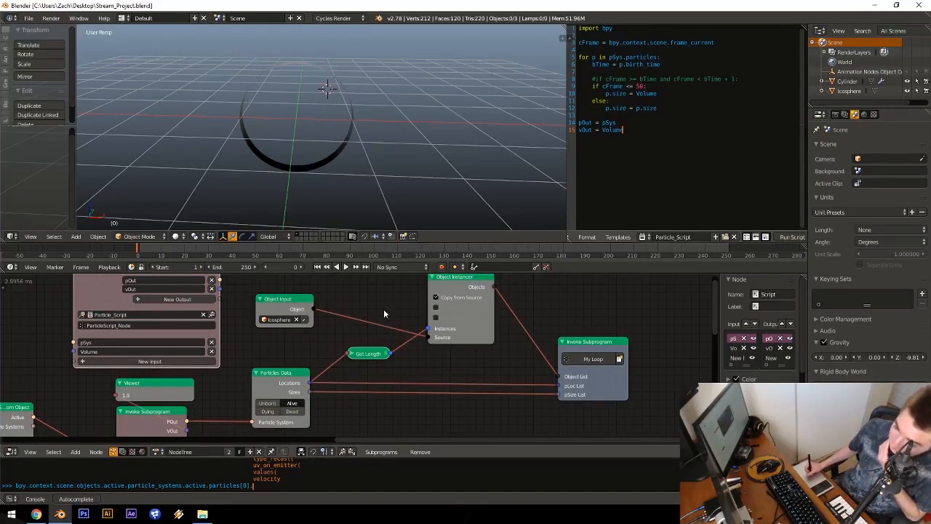
pyautogui.moveTo(347, 321); pyautogui.dragTo(356, 331, button='middle')
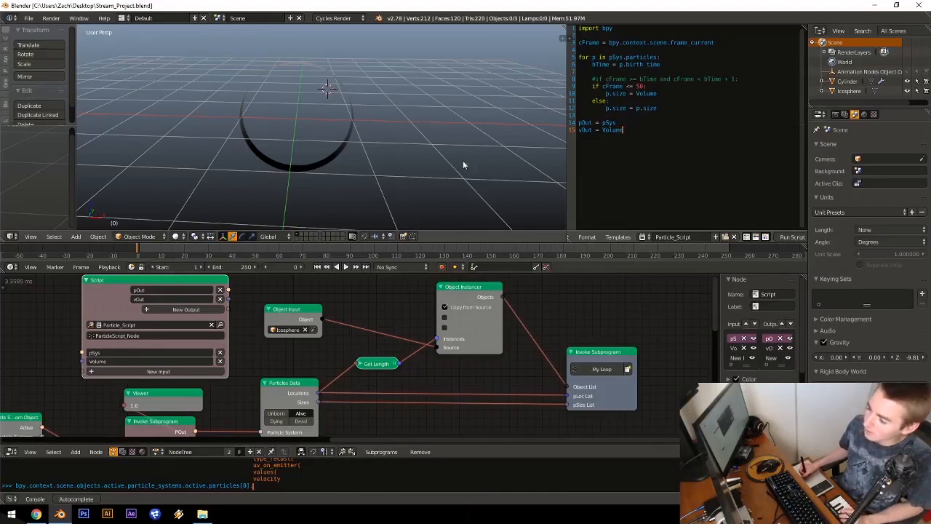
# Step: Play the animation from a rotated viewpoint to compare particle sizes before and after frame 50, then cancel playback
pyautogui.moveTo(464, 165); pyautogui.dragTo(479, 165, button='middle')
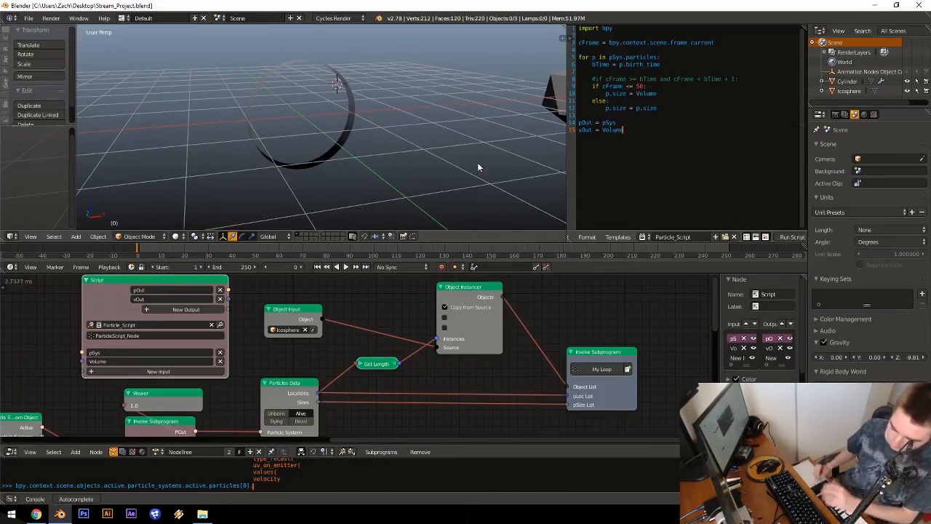
pyautogui.hotkey('alt', 'a')
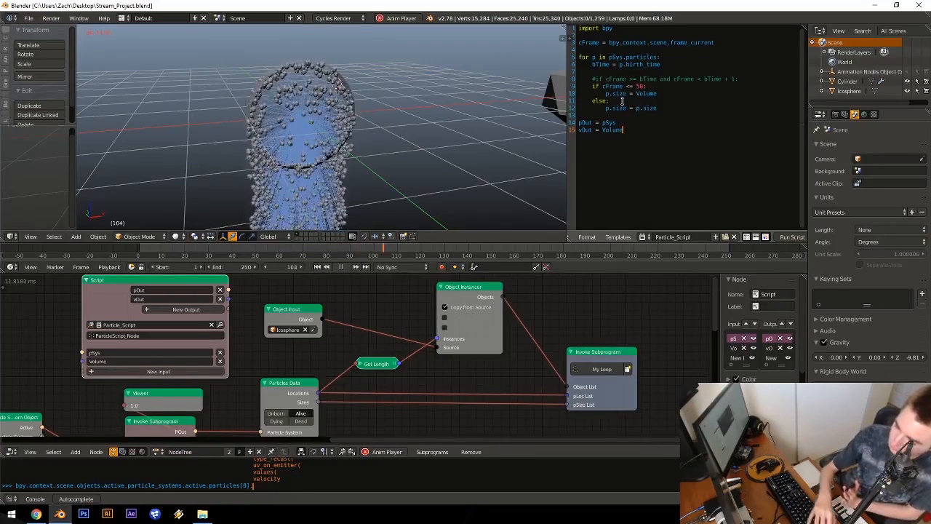
pyautogui.press('Escape')
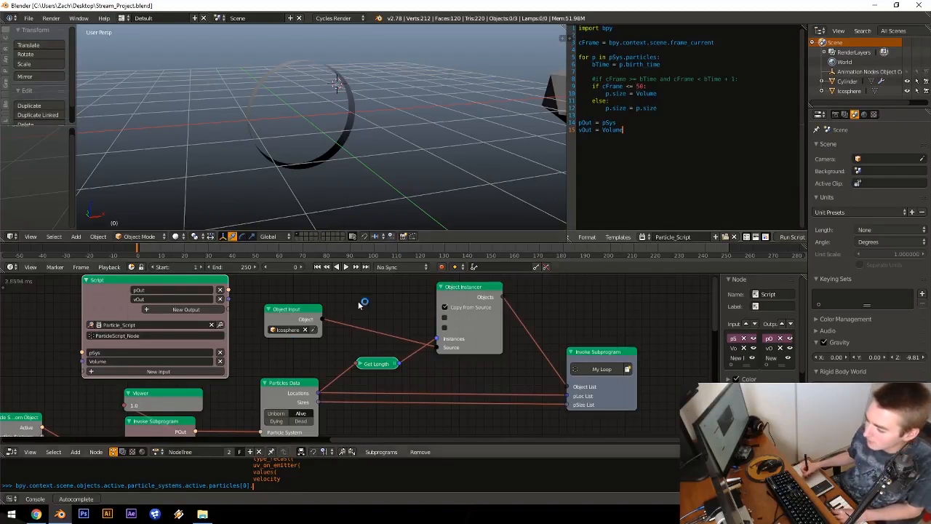
# Step: Review the ParticleScript_Node and Particles Data connections, then replay the start of the animation to watch the instance sizes
pyautogui.moveTo(286, 348); pyautogui.dragTo(370, 301, button='middle')
pyautogui.moveTo(368, 345); pyautogui.dragTo(356, 317, button='middle')
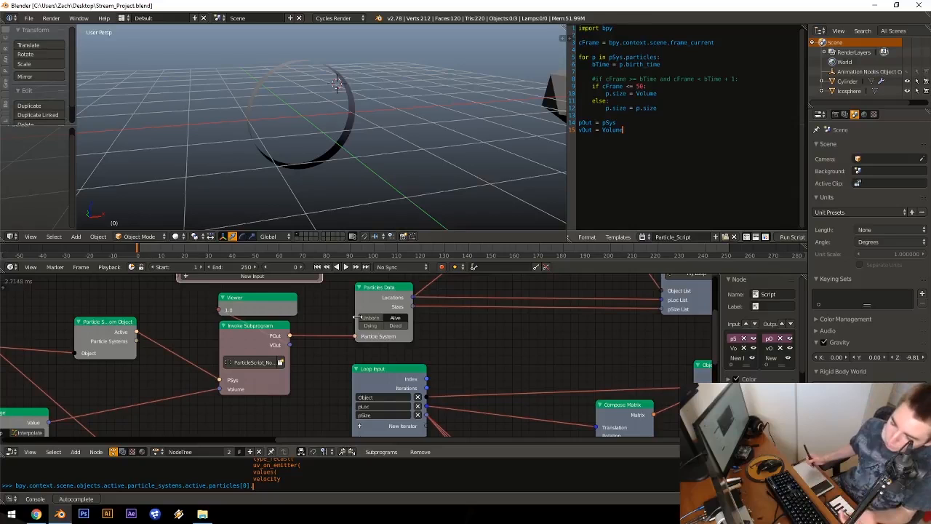
pyautogui.moveTo(428, 146); pyautogui.dragTo(380, 153, button='middle')
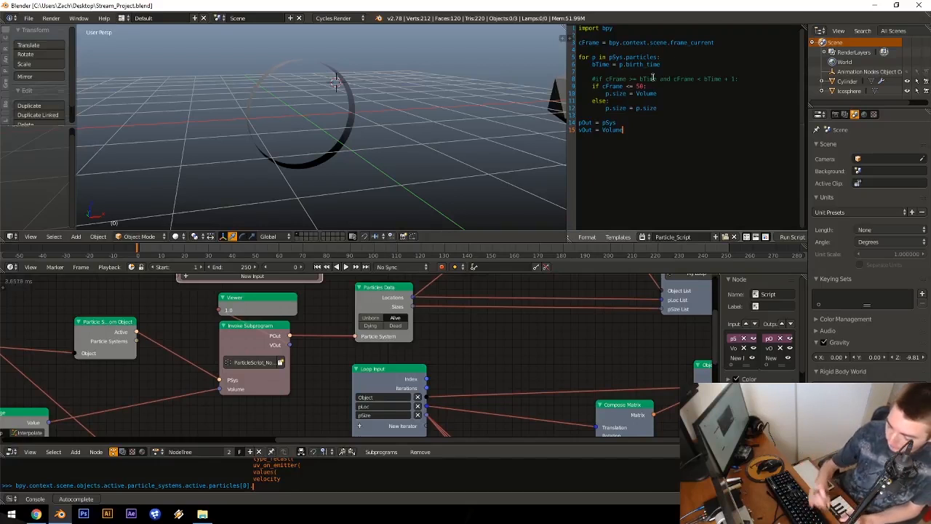
pyautogui.write('a')
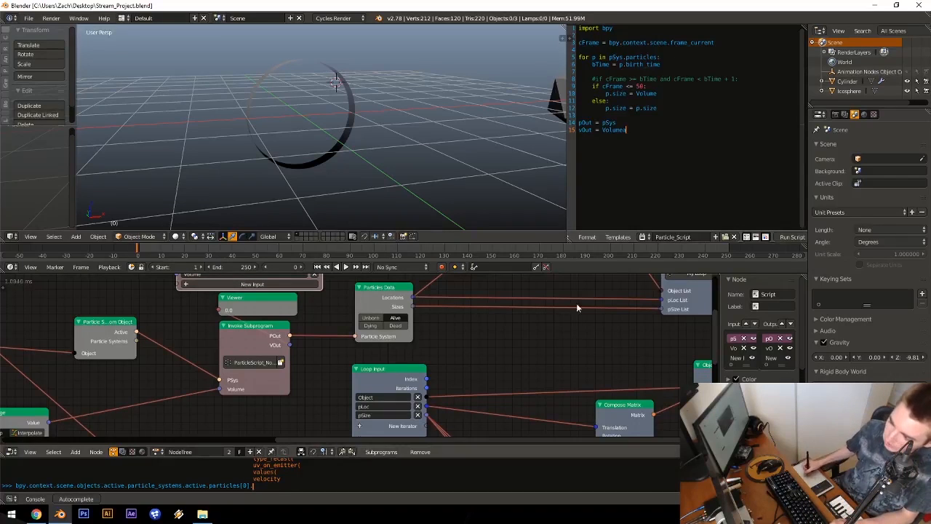
pyautogui.write('a')
pyautogui.hotkey('ctrl', 'z')
pyautogui.moveTo(461, 307); pyautogui.dragTo(463, 339, button='middle')
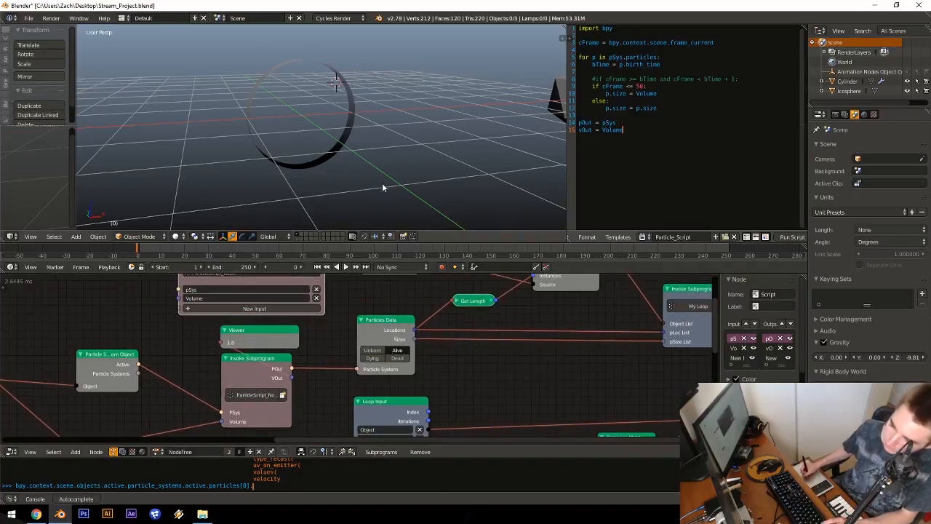
pyautogui.moveTo(382, 142); pyautogui.dragTo(356, 131, button='middle')
pyautogui.hotkey('alt', 'a')
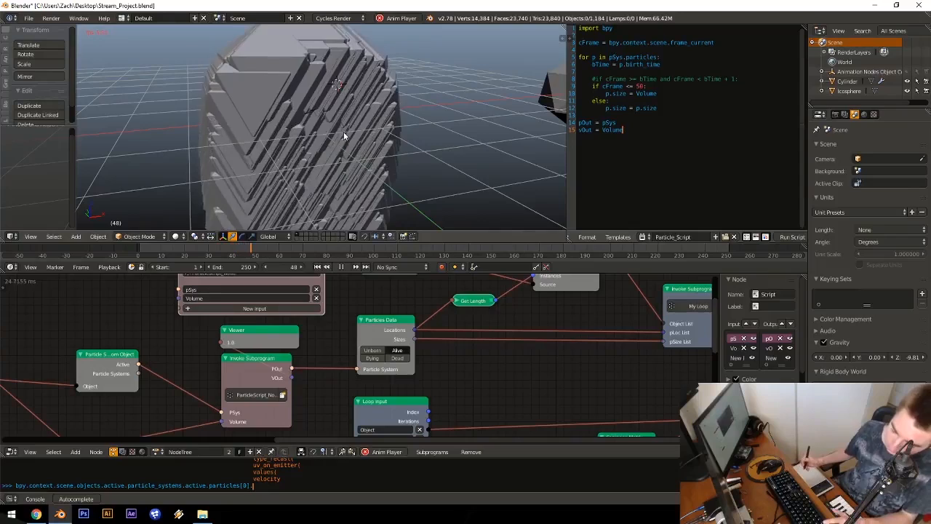
pyautogui.press('Escape')
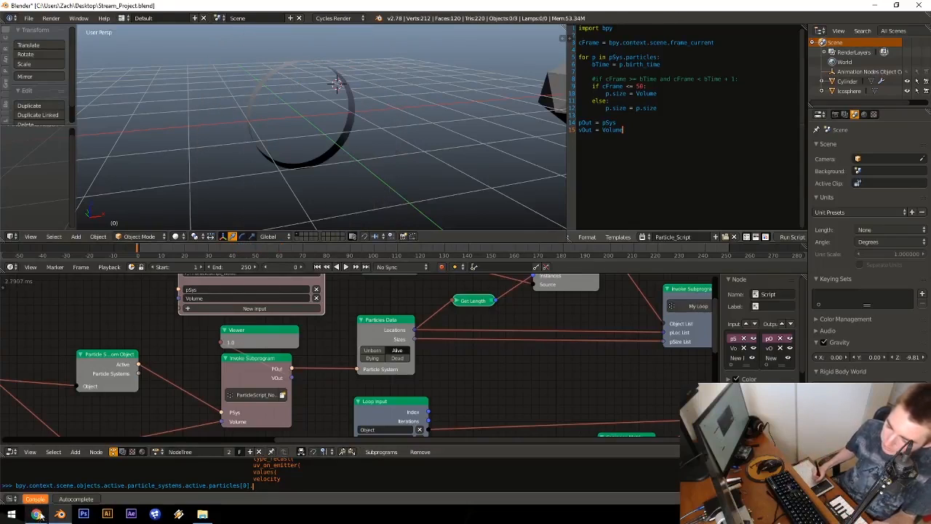
# Step: Switch to Chrome, briefly play the X-Particles Sound Modifier tutorial for reference, pause it, and return to Blender
pyautogui.hotkey('alt', 'Tab')
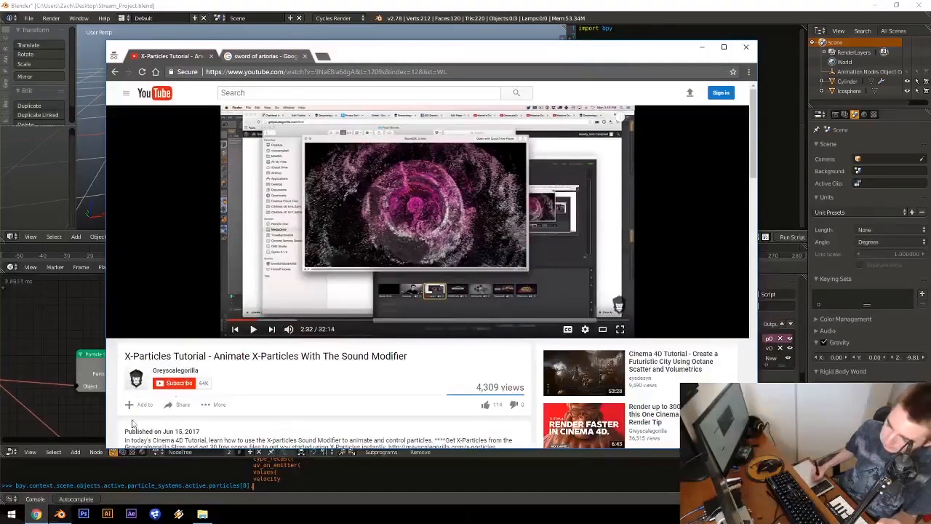
pyautogui.click(262, 260)
pyautogui.click(288, 260)
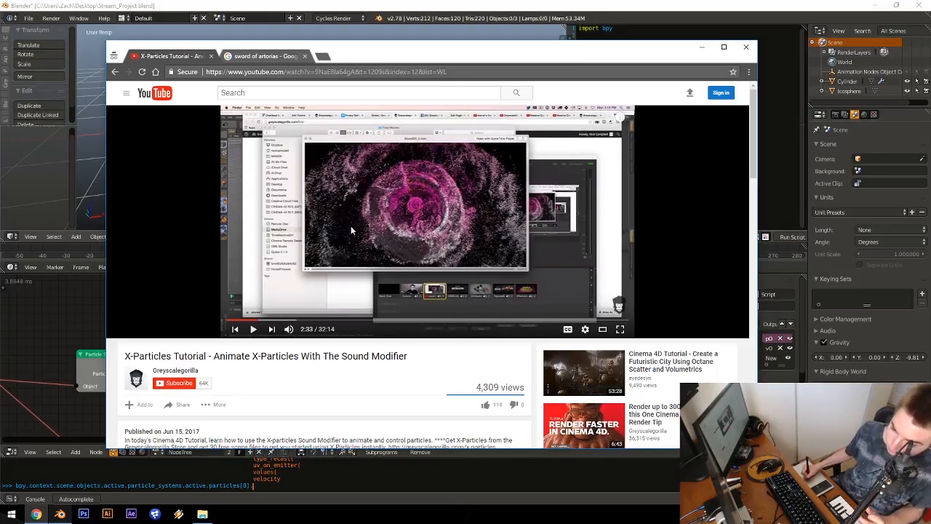
pyautogui.click(78, 302)
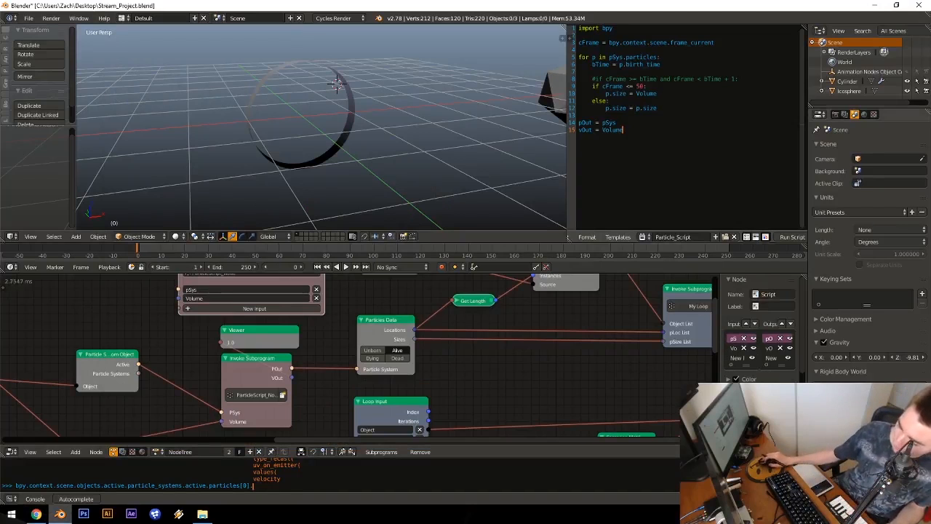
# Step: Delete the else branch with p.size = p.size from Particle_Script and save the project
pyautogui.moveTo(556, 325); pyautogui.dragTo(555, 329, button='middle')
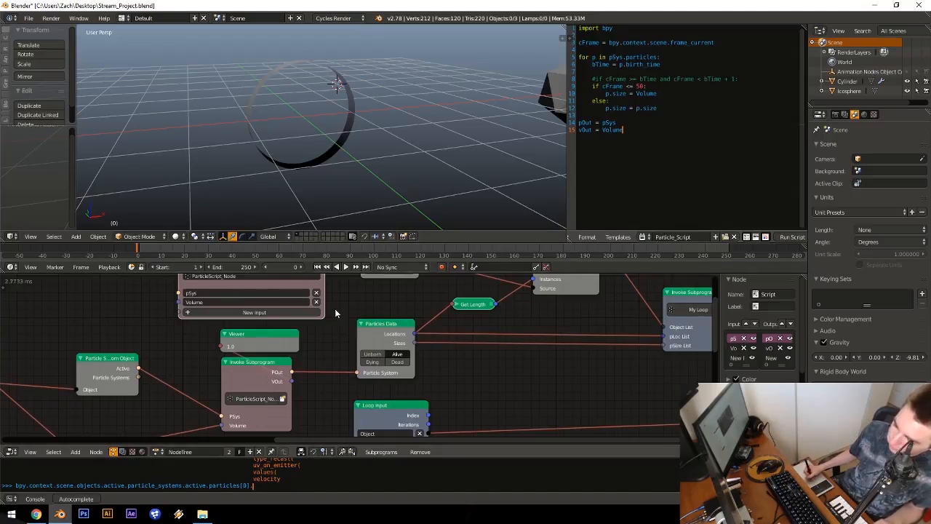
pyautogui.moveTo(335, 313); pyautogui.dragTo(274, 349, button='middle')
pyautogui.click(663, 110)
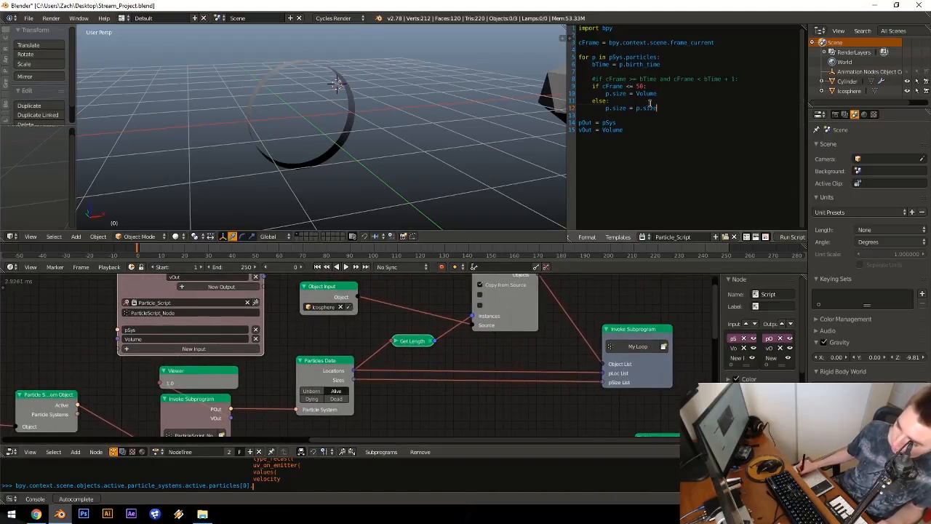
pyautogui.moveTo(650, 103); pyautogui.dragTo(556, 96)
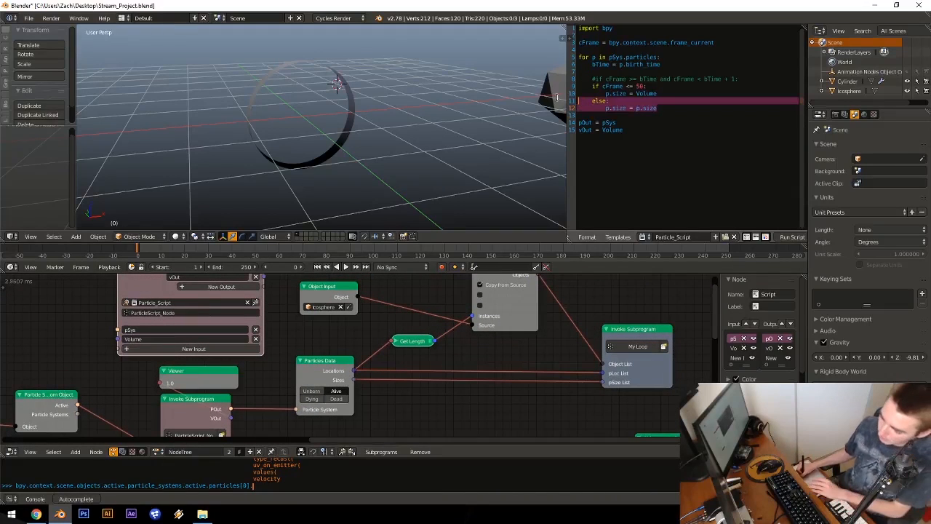
pyautogui.press('BackSpace')
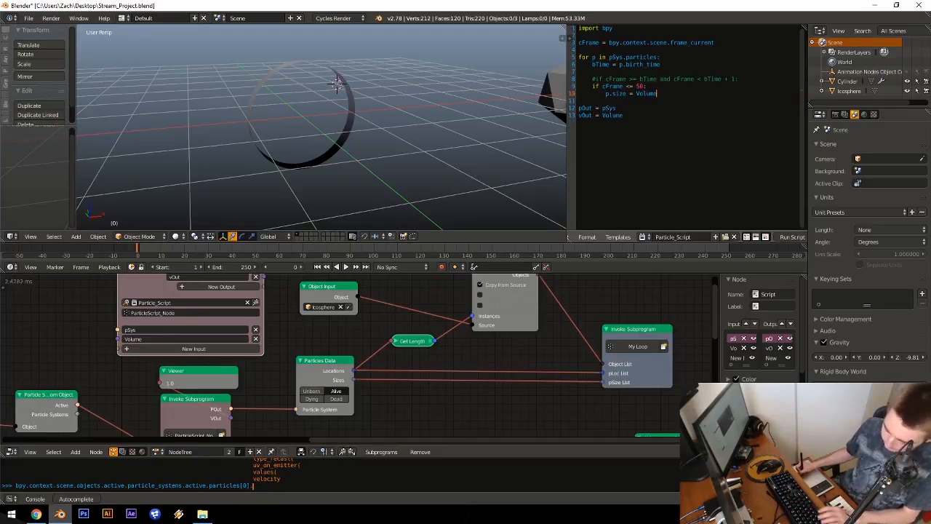
pyautogui.hotkey('ctrl', 's')
pyautogui.click(641, 116)
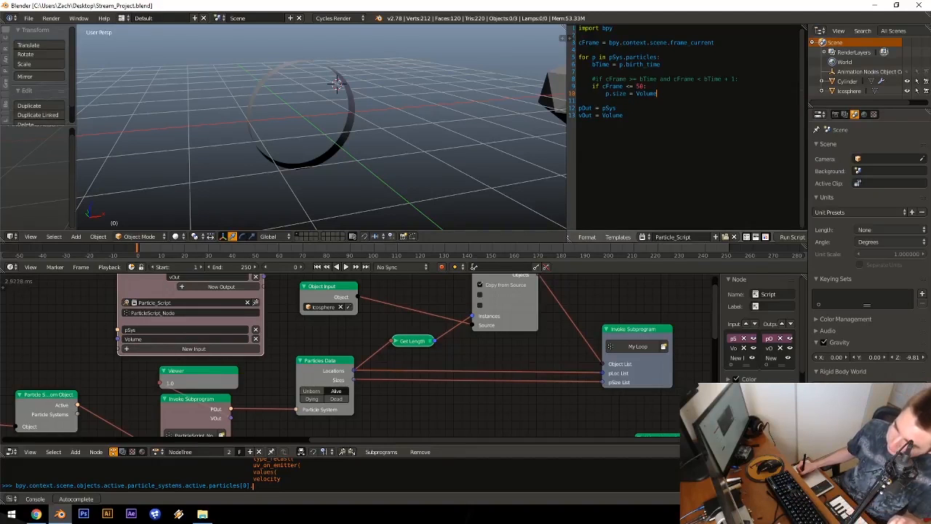
# Step: Check the cFrame <= 50 condition, then play the animation to watch the instance sizes past frame 50 and cancel playback
pyautogui.moveTo(656, 93); pyautogui.dragTo(606, 85)
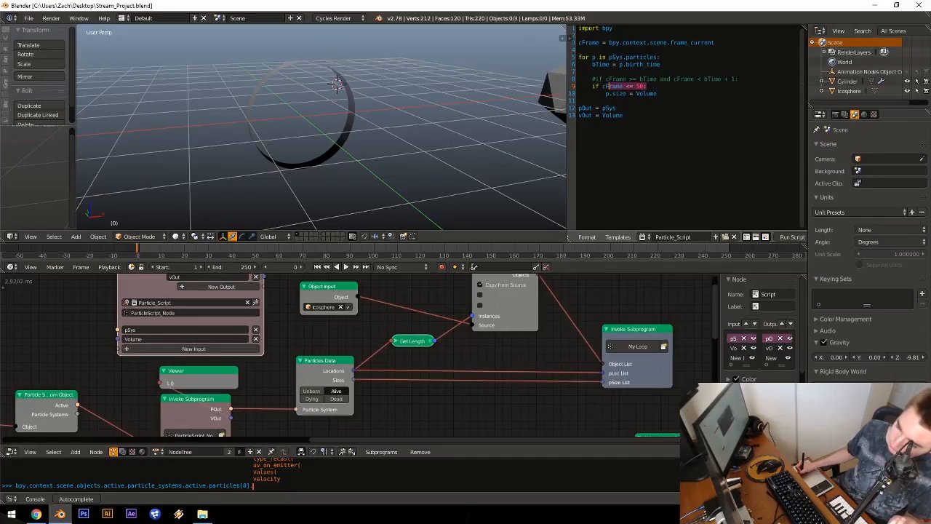
pyautogui.click(660, 94)
pyautogui.moveTo(451, 305); pyautogui.dragTo(441, 337, button='middle')
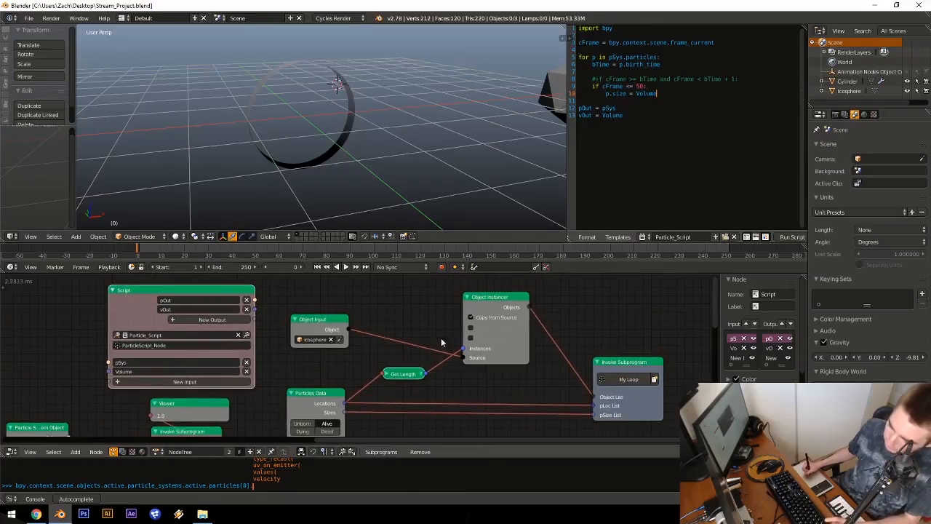
pyautogui.hotkey('alt', 'a')
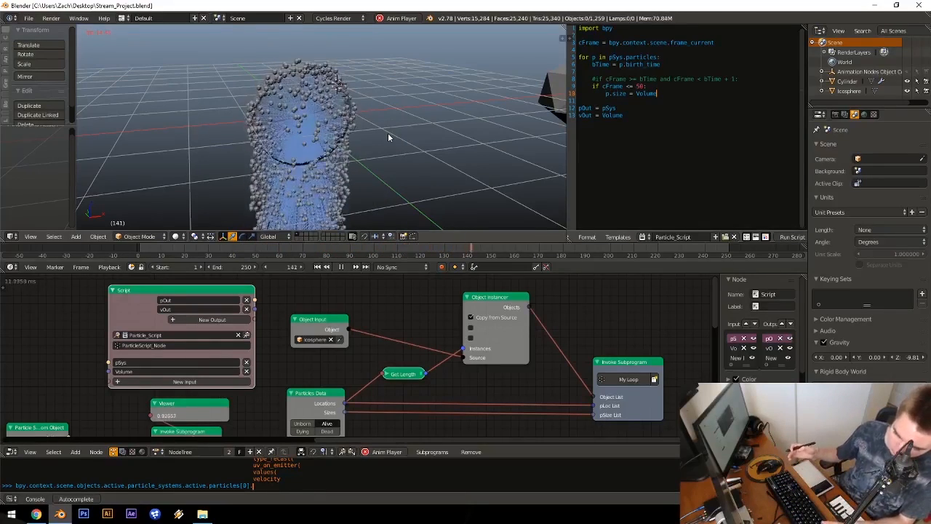
pyautogui.press('Escape')
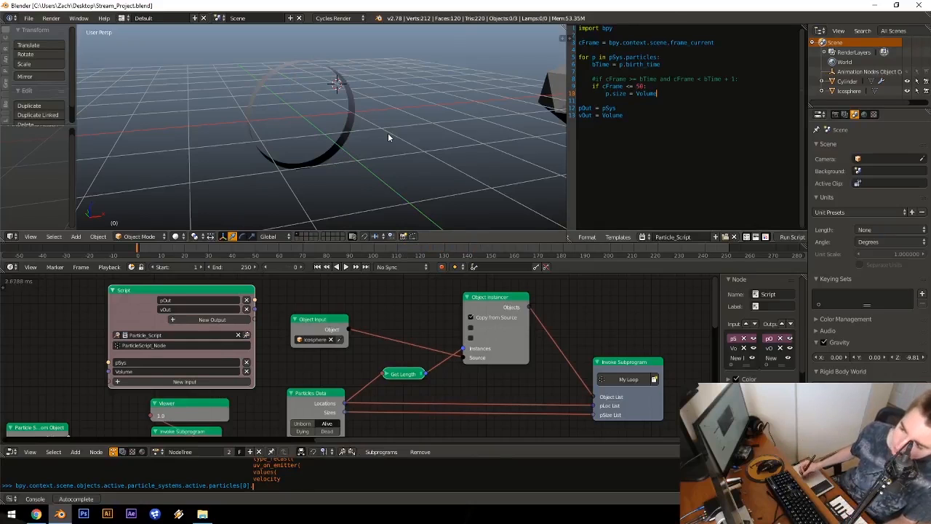
# Step: Reread the size condition in the script and examine the node links from the script subprogram through Particles Data to My Loop
pyautogui.hotkey('shift', 'Up')
pyautogui.hotkey('shift', 'Home')
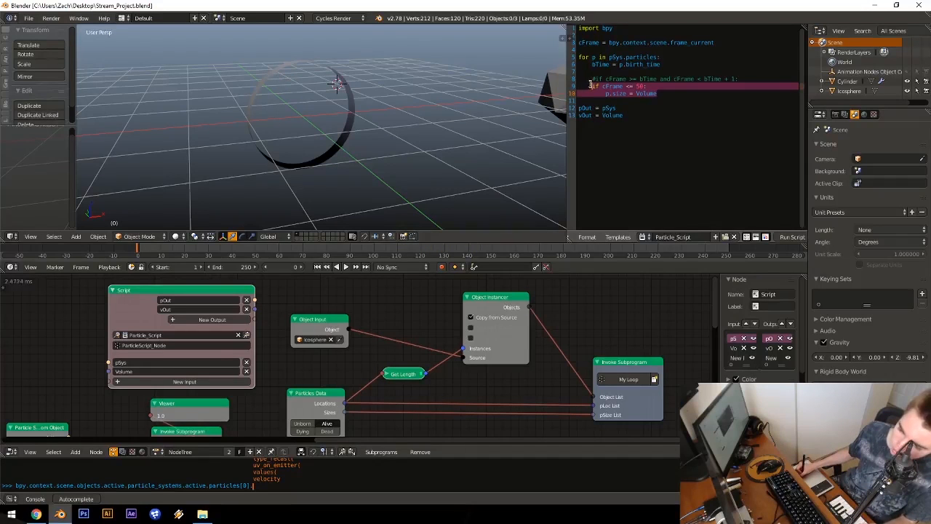
pyautogui.click(665, 93)
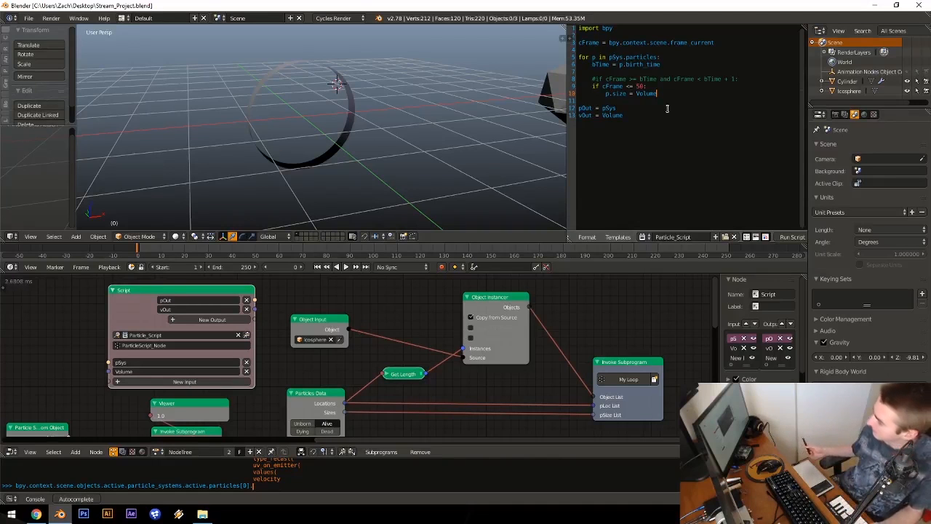
pyautogui.moveTo(502, 111); pyautogui.dragTo(421, 124, button='middle')
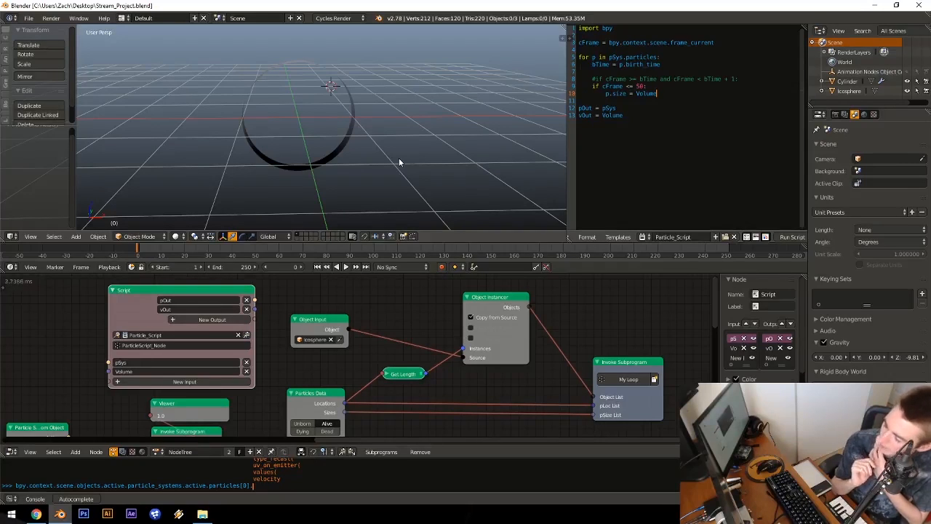
pyautogui.moveTo(356, 346); pyautogui.dragTo(214, 372, button='middle')
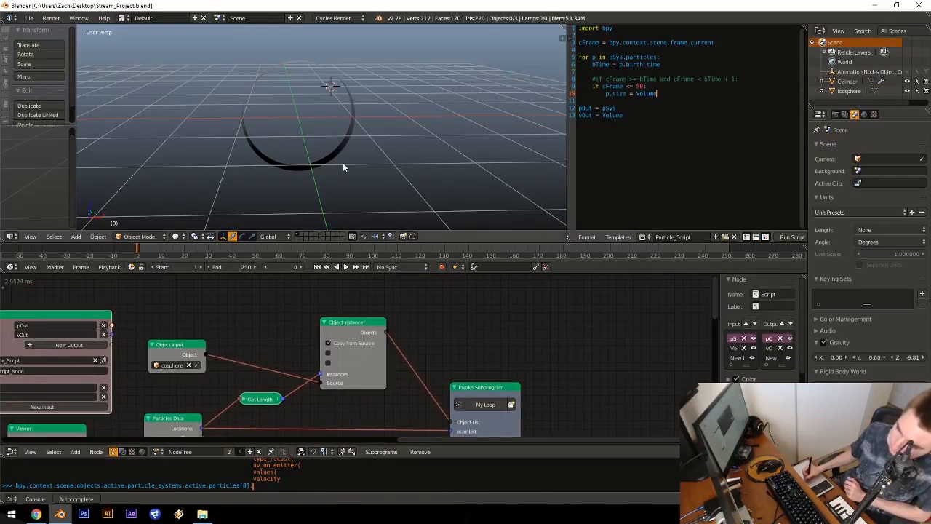
pyautogui.moveTo(344, 168)
pyautogui.mouseDown(button='middle')
pyautogui.moveTo(421, 163)
pyautogui.moveTo(337, 180)
pyautogui.moveTo(328, 167)
pyautogui.mouseUp(button='middle')
pyautogui.moveTo(134, 387); pyautogui.dragTo(282, 344, button='middle')
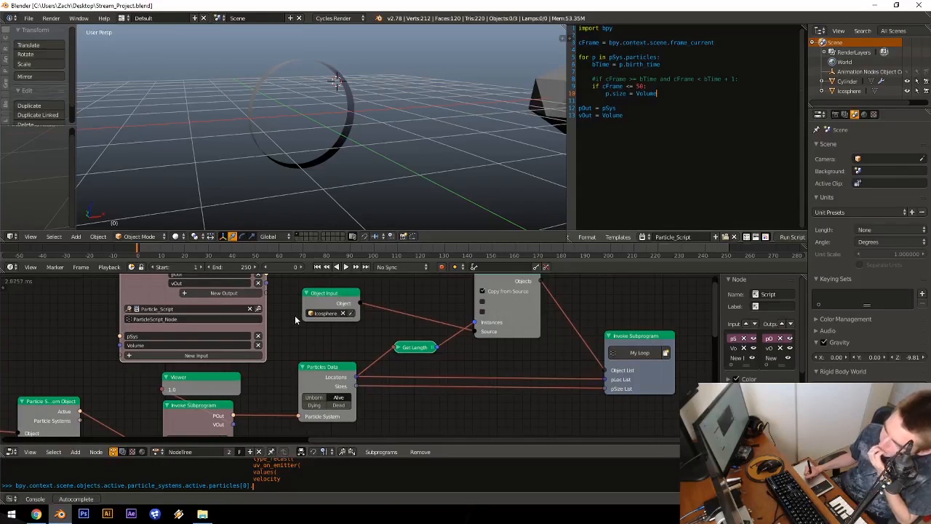
pyautogui.moveTo(294, 323)
pyautogui.mouseDown(button='middle')
pyautogui.moveTo(301, 309)
pyautogui.moveTo(285, 307)
pyautogui.mouseUp(button='middle')
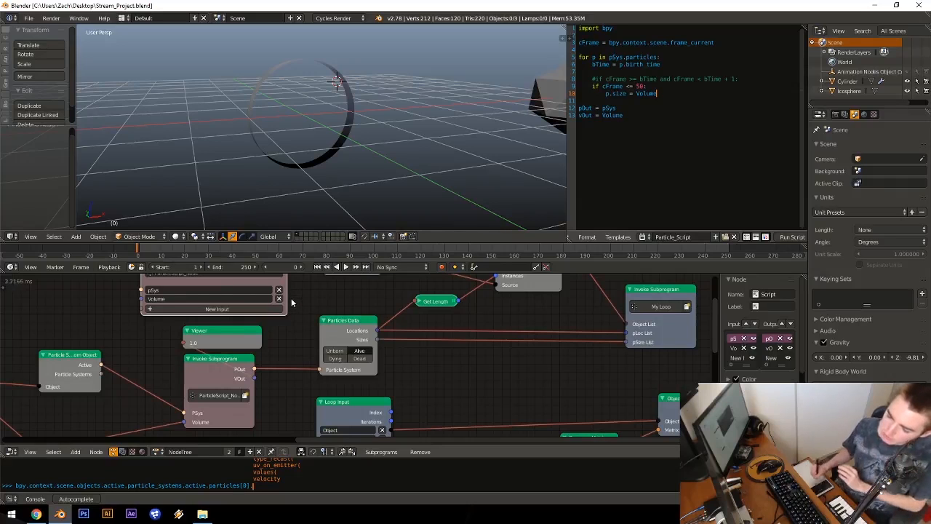
# Step: Reposition the My Loop nodes together in the node tree: Loop Input, Combine Vector, Compose Matrix and Object Matrix Output
pyautogui.moveTo(349, 338); pyautogui.dragTo(346, 331)
pyautogui.moveTo(450, 395); pyautogui.dragTo(442, 368, button='middle')
pyautogui.moveTo(452, 353)
pyautogui.mouseDown(button='middle')
pyautogui.moveTo(430, 313)
pyautogui.moveTo(424, 341)
pyautogui.moveTo(431, 362)
pyautogui.mouseUp(button='middle')
pyautogui.press('b')
pyautogui.moveTo(226, 309)
pyautogui.mouseDown()
pyautogui.moveTo(439, 400)
pyautogui.moveTo(584, 406)
pyautogui.mouseUp()
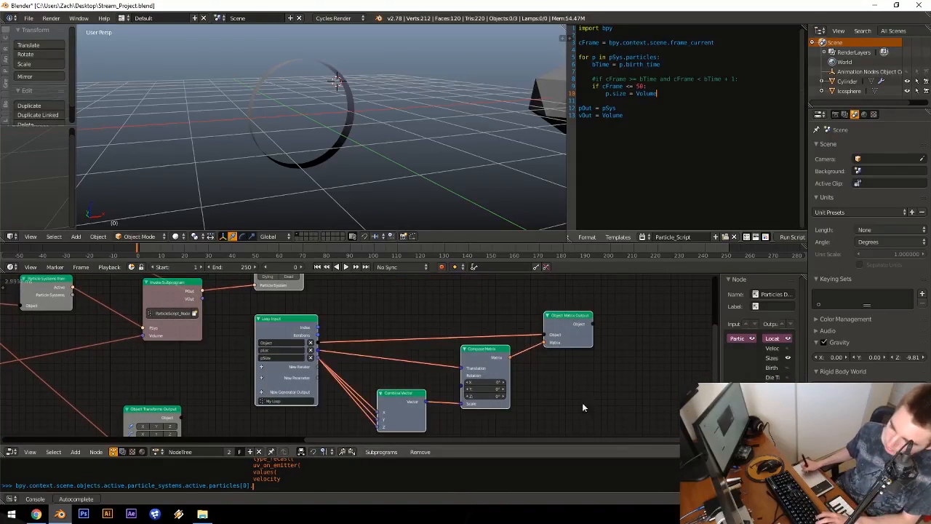
pyautogui.press('g')
pyautogui.click(418, 302)
pyautogui.press('a')
pyautogui.press('b')
pyautogui.moveTo(248, 300); pyautogui.dragTo(601, 396)
pyautogui.press('g')
pyautogui.click(509, 386)
pyautogui.press('a')
# Step: Select the Particles Data node and examine its Locations and Sizes links into the My Loop subprogram
pyautogui.moveTo(337, 308); pyautogui.dragTo(421, 354, button='middle')
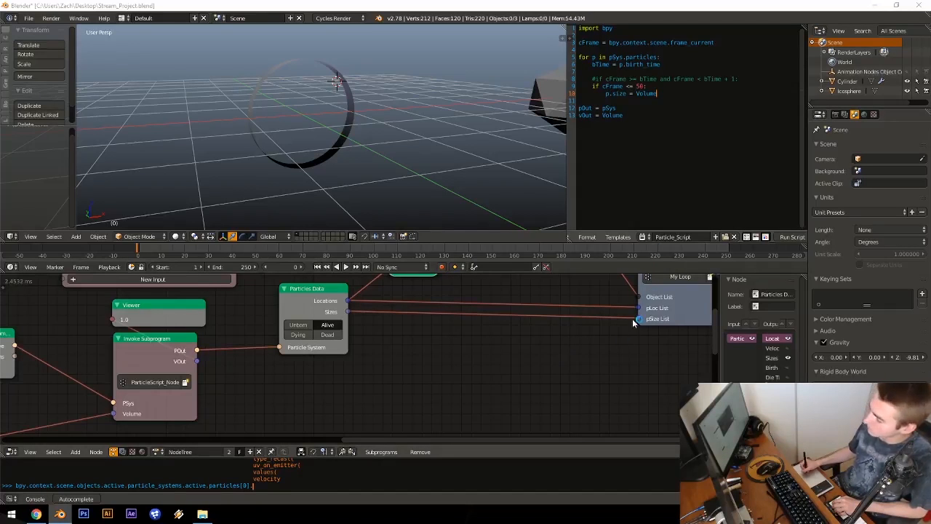
pyautogui.moveTo(458, 339); pyautogui.dragTo(433, 361, button='middle')
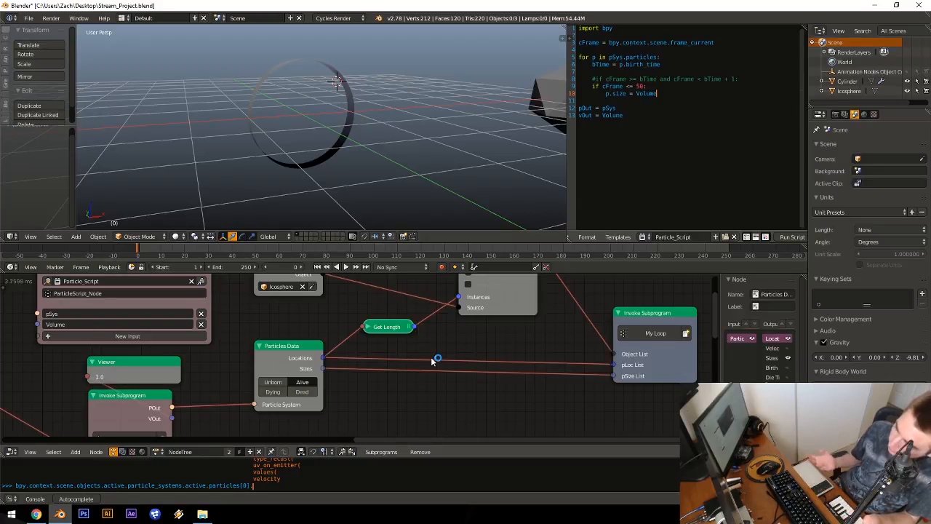
pyautogui.moveTo(238, 344); pyautogui.dragTo(230, 322, button='middle')
pyautogui.keyDown('shift'); pyautogui.rightClick(278, 335); pyautogui.keyUp('shift')
pyautogui.moveTo(295, 322); pyautogui.dragTo(307, 313, button='middle')
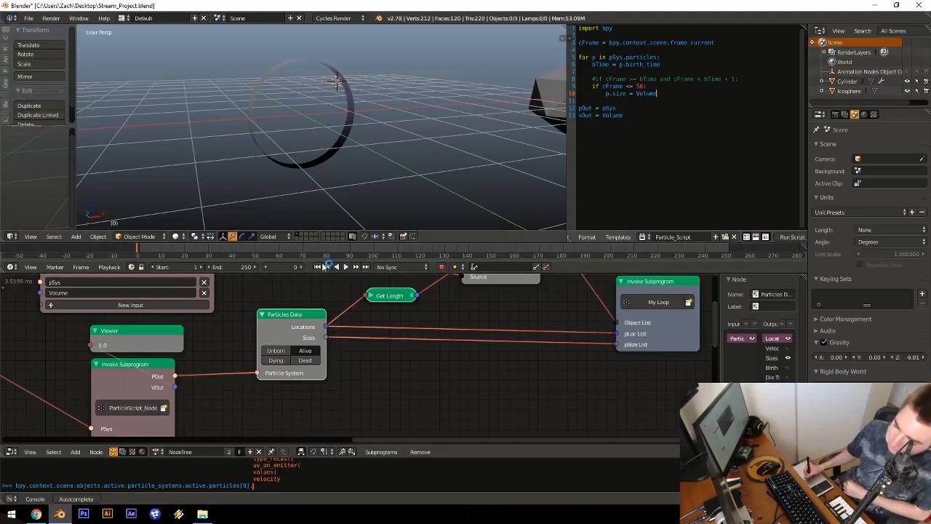
pyautogui.moveTo(342, 297); pyautogui.dragTo(369, 314, button='middle')
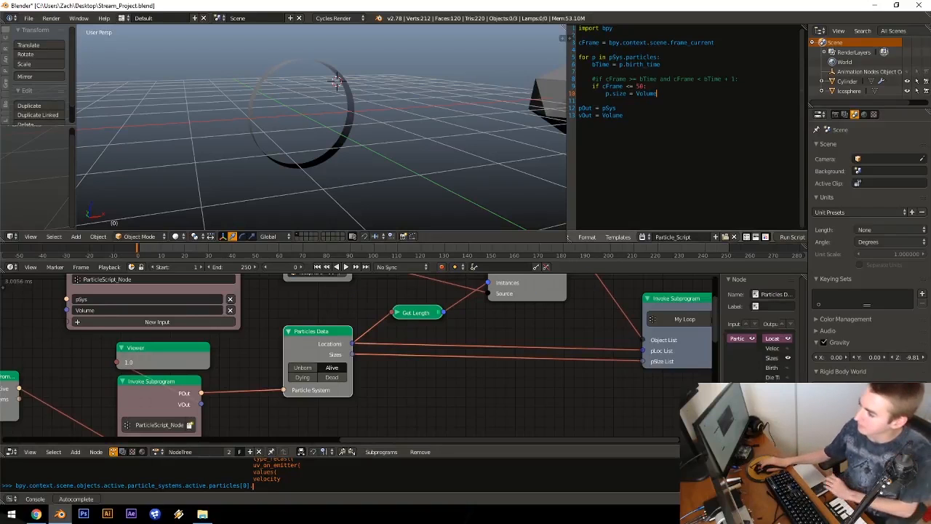
# Step: Add an empty list, sizeList = [], above the cFrame line in Particle_Script
pyautogui.click(674, 34)
pyautogui.press('Return')
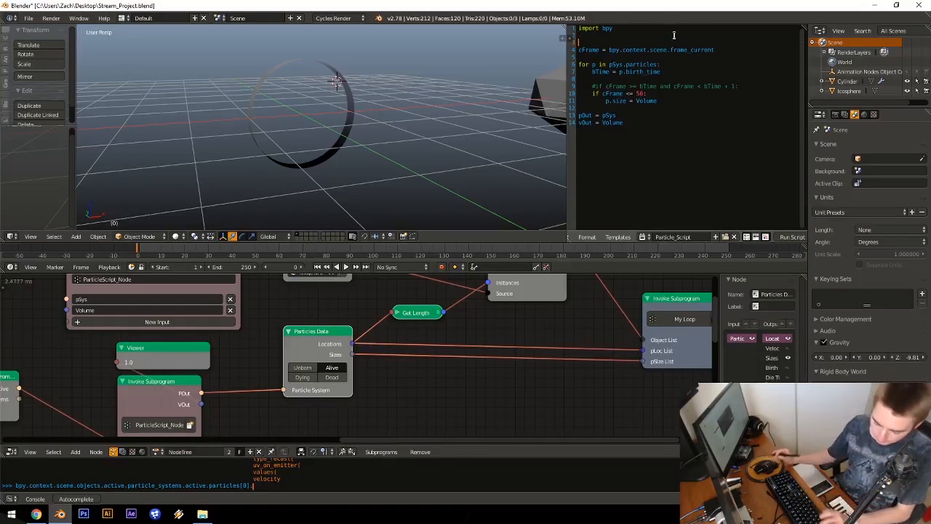
pyautogui.write('size')
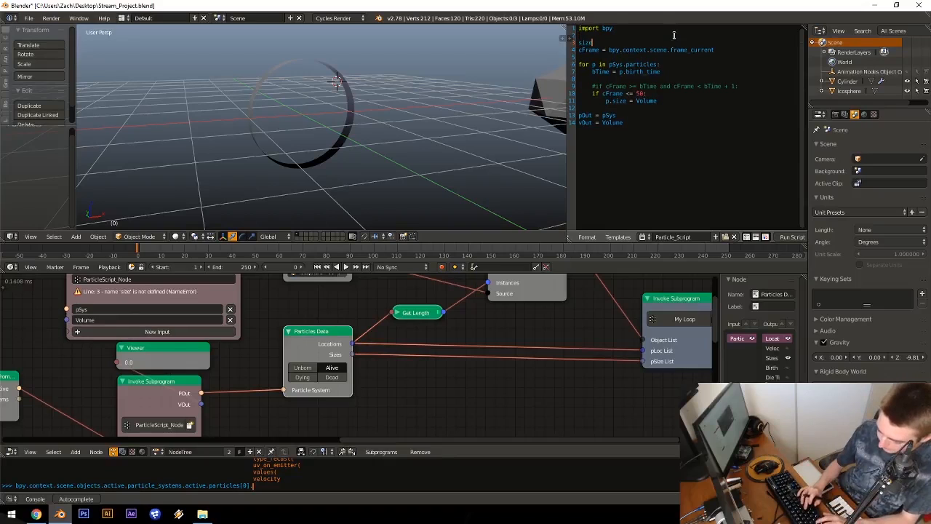
pyautogui.write('List = [')
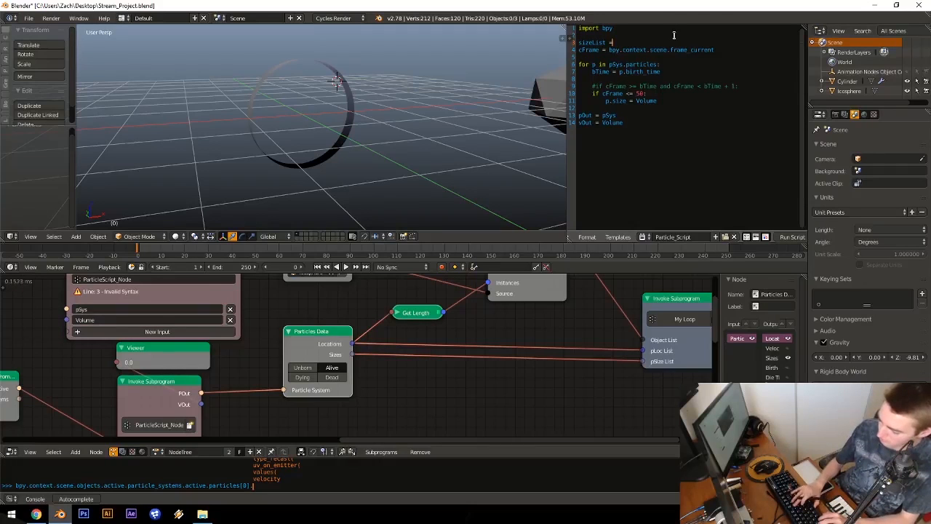
pyautogui.write(']')
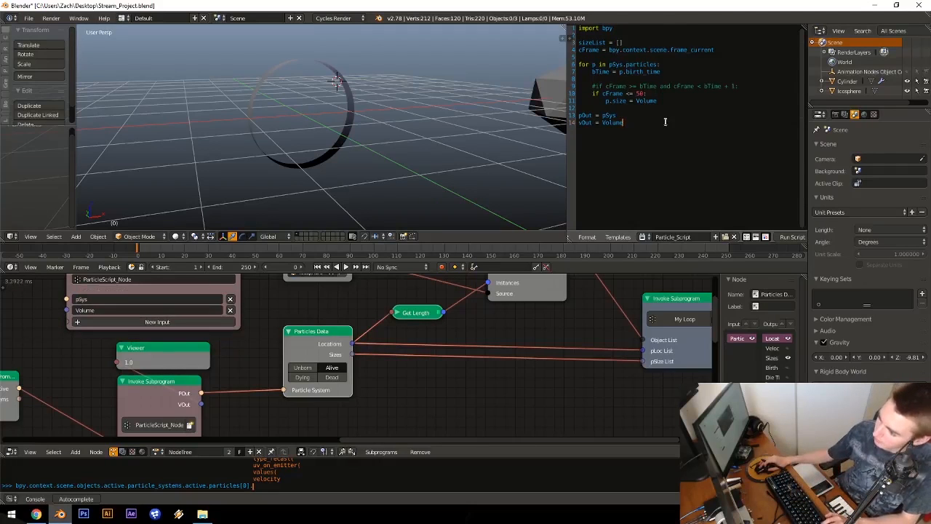
# Step: Examine the cFrame <= 50 condition and its p.size assignment in the script alongside the emitter in the viewport
pyautogui.click(665, 110)
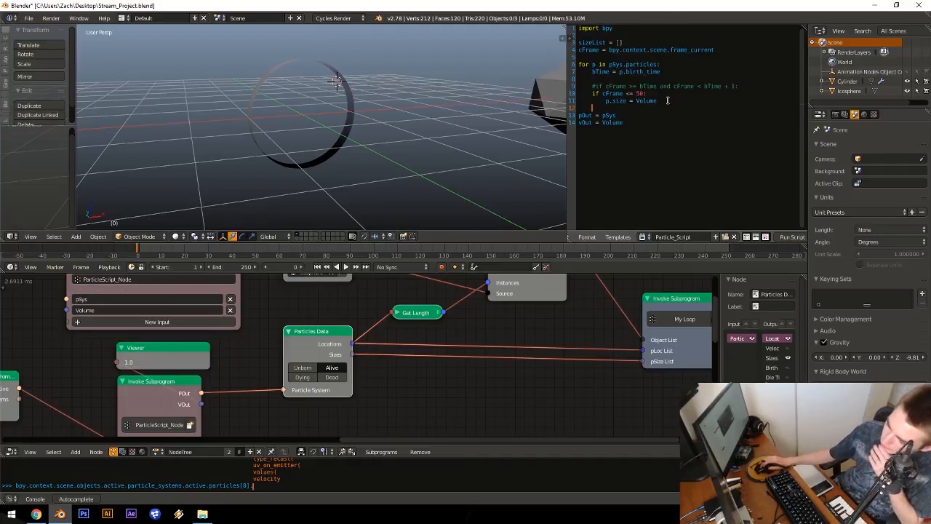
pyautogui.moveTo(627, 99); pyautogui.dragTo(609, 102)
pyautogui.click(670, 103)
pyautogui.moveTo(682, 101); pyautogui.dragTo(526, 96)
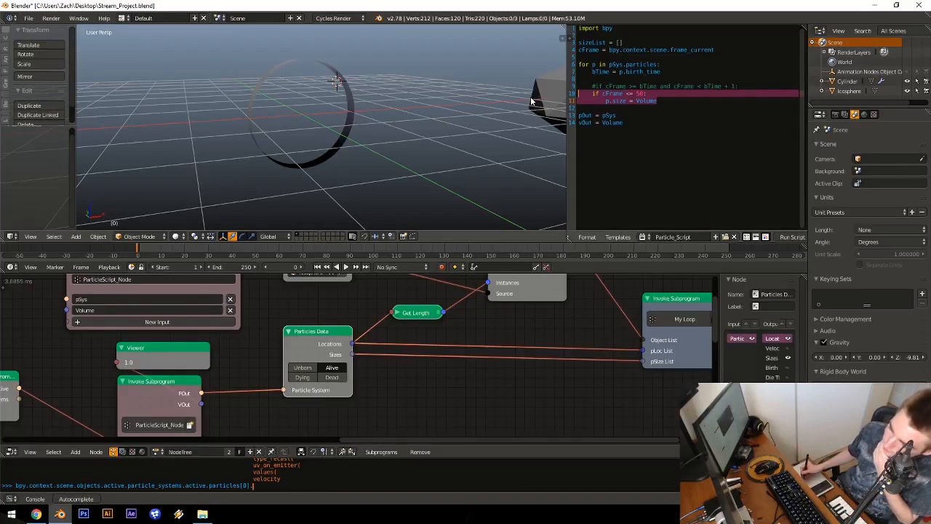
pyautogui.moveTo(424, 138); pyautogui.dragTo(429, 112, button='middle')
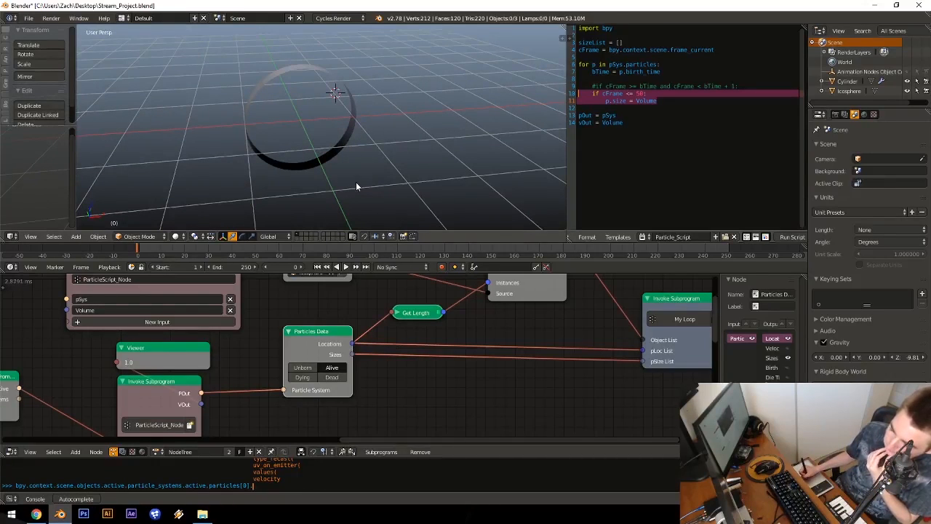
pyautogui.moveTo(356, 182); pyautogui.dragTo(393, 140, button='middle')
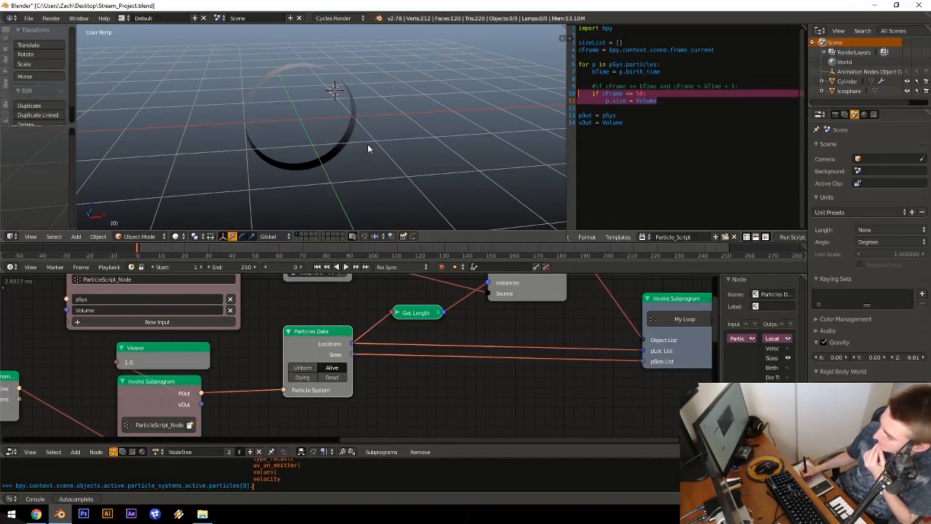
pyautogui.moveTo(367, 144); pyautogui.dragTo(386, 126, button='middle')
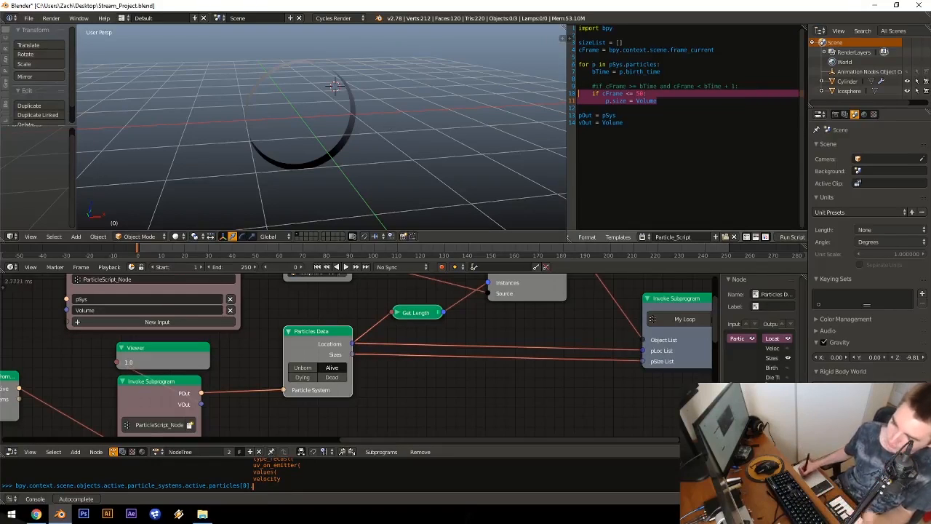
# Step: Save the project over the existing Stream_Project.blend file
pyautogui.click(663, 101)
pyautogui.hotkey('ctrl', 's')
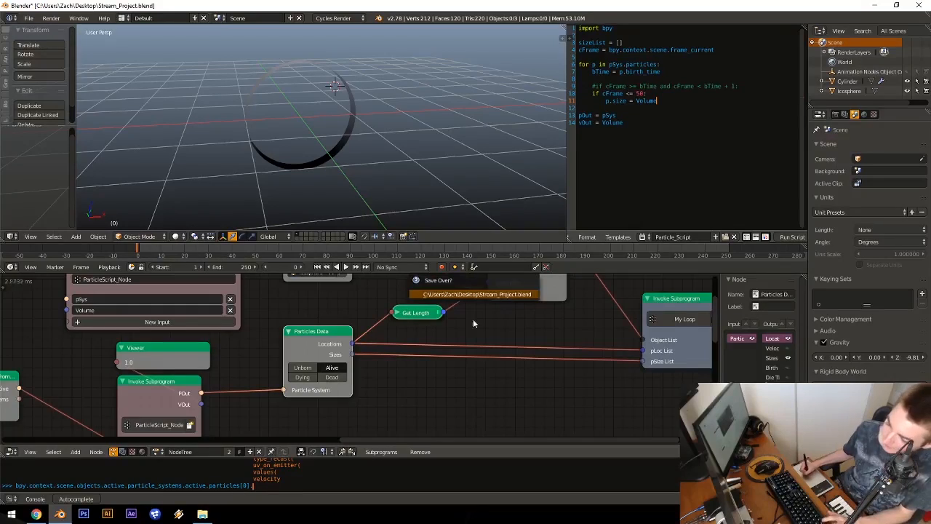
pyautogui.click(511, 293)
pyautogui.moveTo(507, 291); pyautogui.dragTo(506, 288, button='middle')
# Step: Play the animation past frame 100 to observe the instance sizes, cancel playback, and view the emitter from other angles
pyautogui.moveTo(394, 140); pyautogui.dragTo(399, 154, button='middle')
pyautogui.hotkey('alt', 'a')
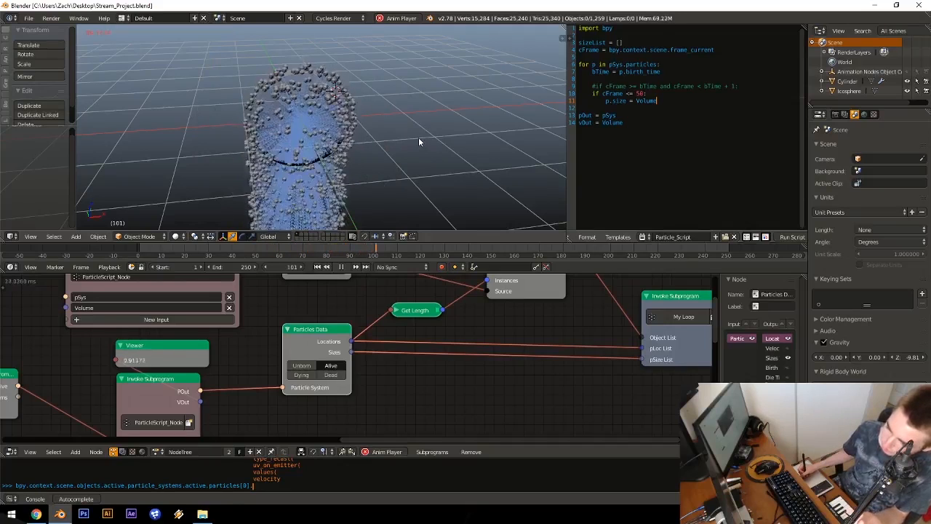
pyautogui.press('Escape')
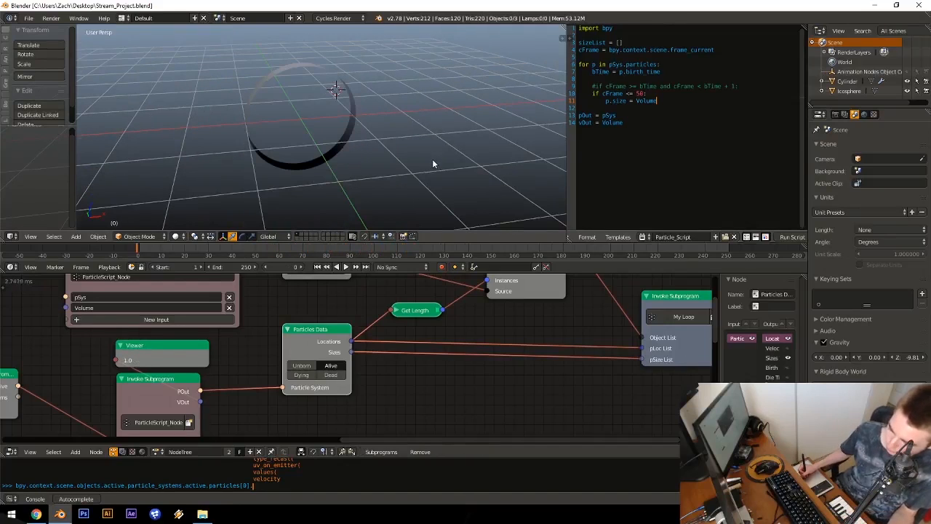
pyautogui.moveTo(432, 159); pyautogui.dragTo(442, 161, button='middle')
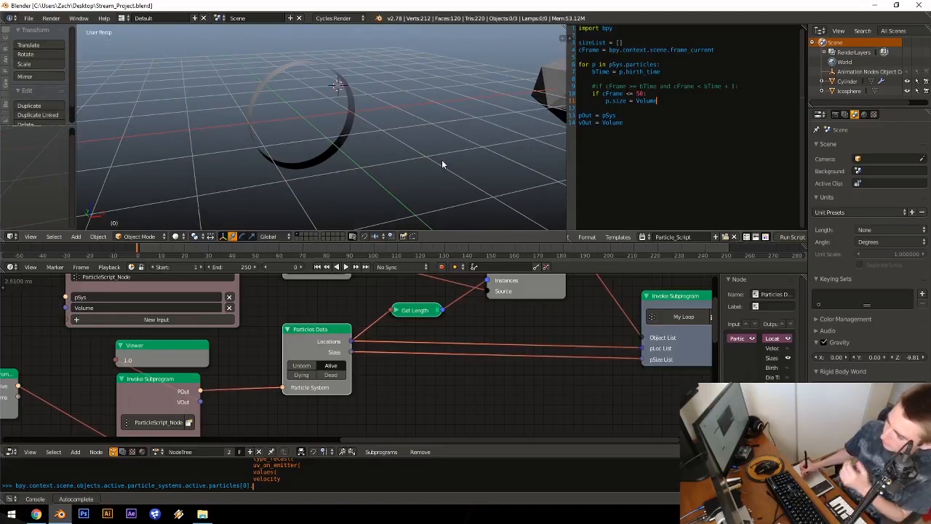
pyautogui.moveTo(445, 103); pyautogui.dragTo(401, 163, button='middle')
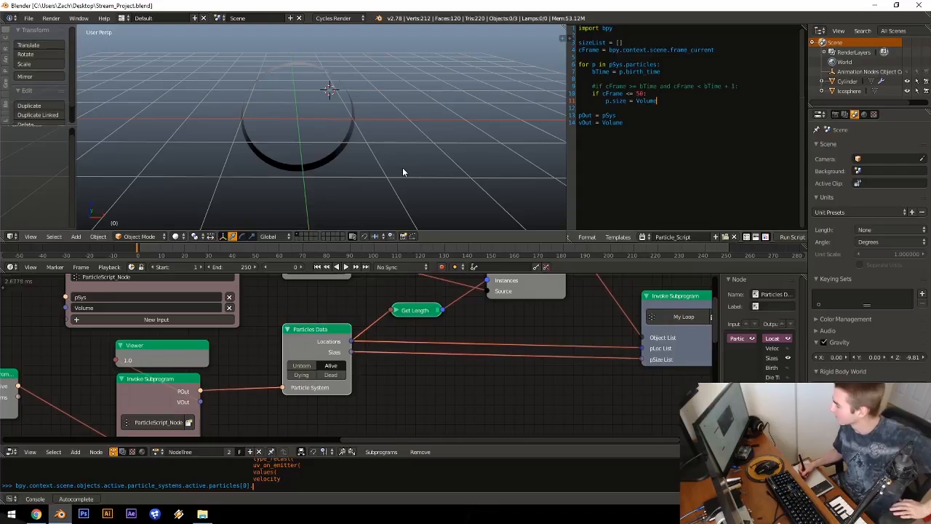
pyautogui.moveTo(402, 167); pyautogui.dragTo(423, 141, button='middle')
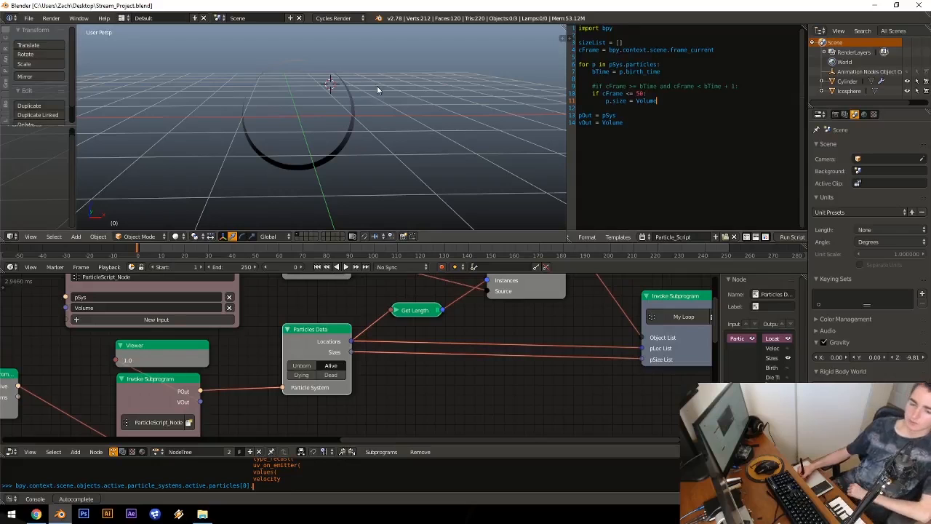
# Step: Orbit around the emitter, start the animation briefly and cancel playback
pyautogui.moveTo(395, 97); pyautogui.dragTo(359, 136, button='middle')
pyautogui.hotkey('alt', 'a')
pyautogui.press('Escape')
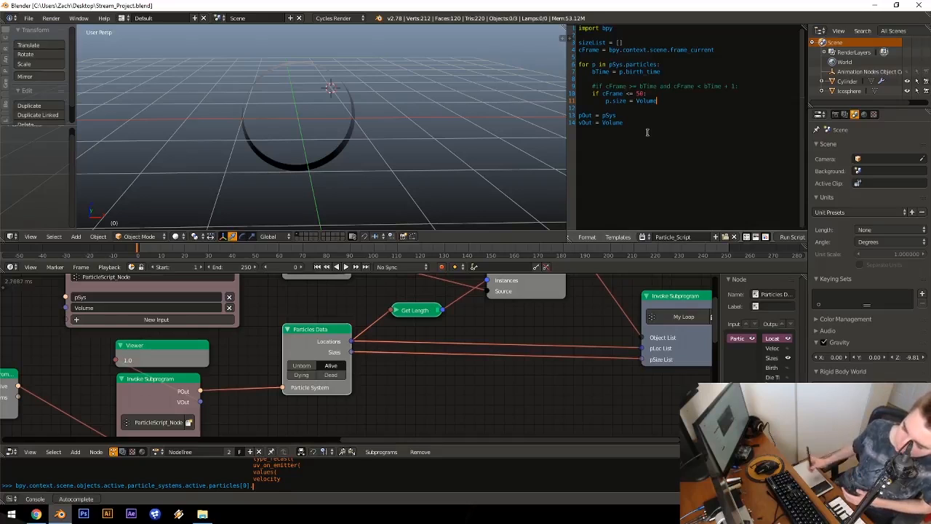
# Step: Move the My Loop Invoke Subprogram node farther right of the Object Instancer and Particles Data nodes
pyautogui.moveTo(369, 279); pyautogui.dragTo(230, 340, button='middle')
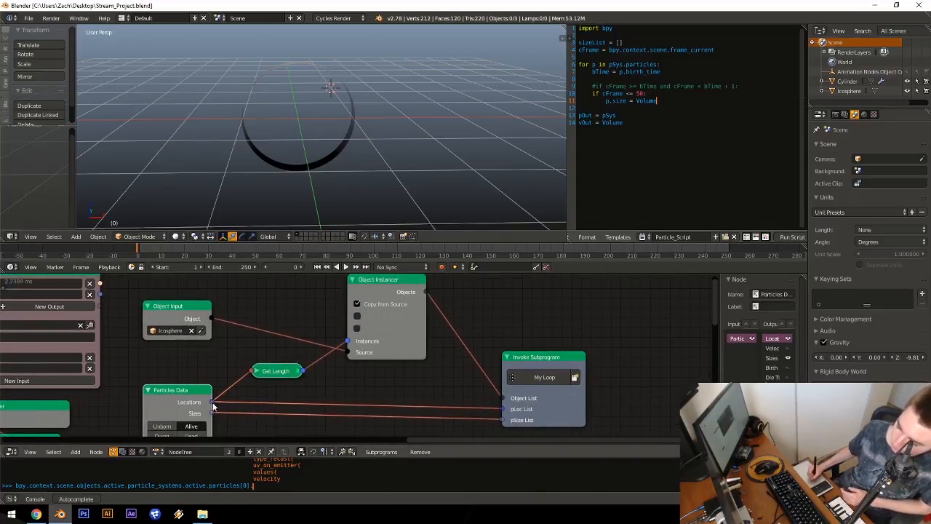
pyautogui.click(385, 289)
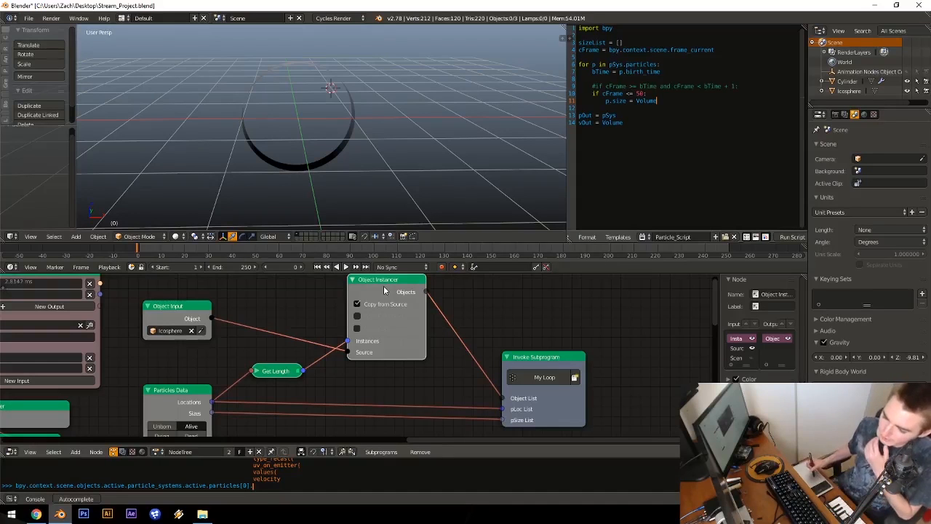
pyautogui.click(283, 181)
pyautogui.moveTo(423, 359); pyautogui.dragTo(320, 332, button='middle')
pyautogui.moveTo(420, 332); pyautogui.dragTo(570, 327)
pyautogui.moveTo(345, 333); pyautogui.dragTo(357, 314, button='middle')
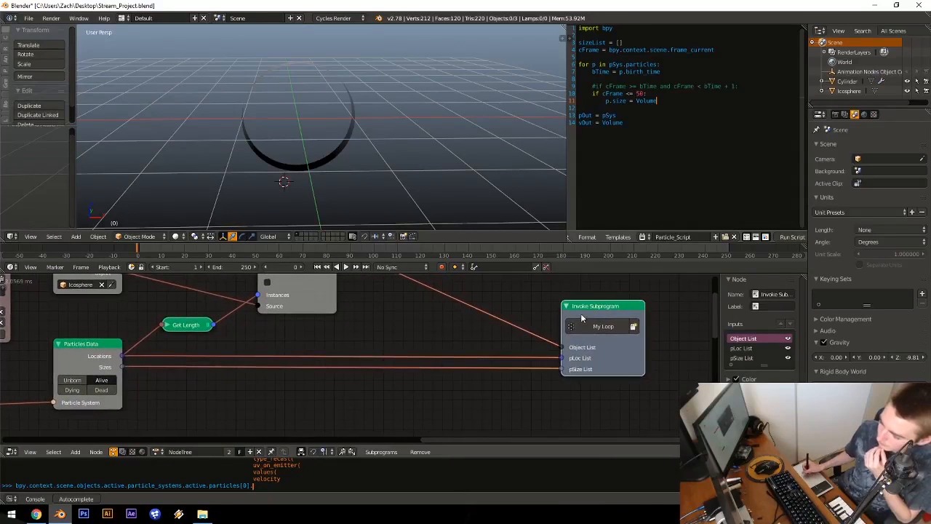
# Step: Select all nodes of the My Loop network and move them up closer to the main node tree
pyautogui.moveTo(580, 318); pyautogui.dragTo(441, 303, button='middle')
pyautogui.moveTo(326, 364); pyautogui.dragTo(466, 312, button='middle')
pyautogui.moveTo(384, 414); pyautogui.dragTo(376, 323, button='middle')
pyautogui.moveTo(356, 383); pyautogui.dragTo(428, 317, button='middle')
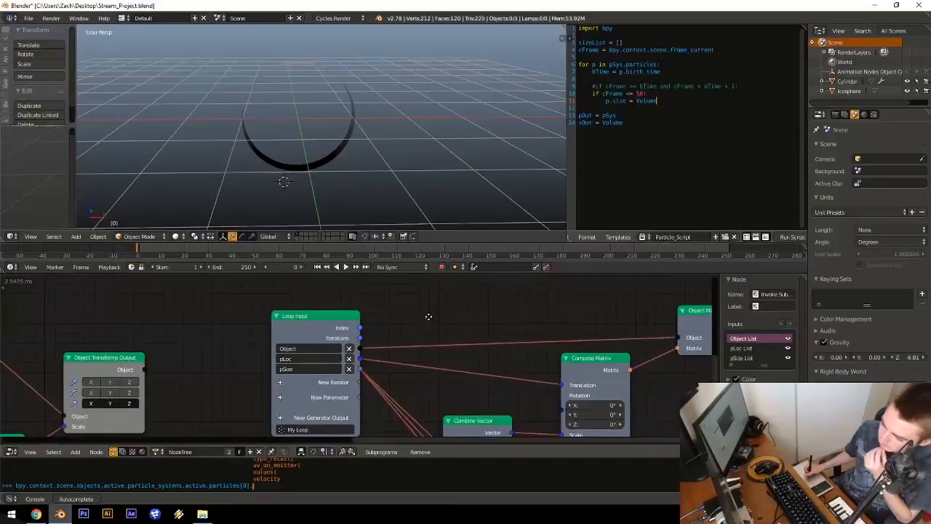
pyautogui.scroll(-4, 379, 313)
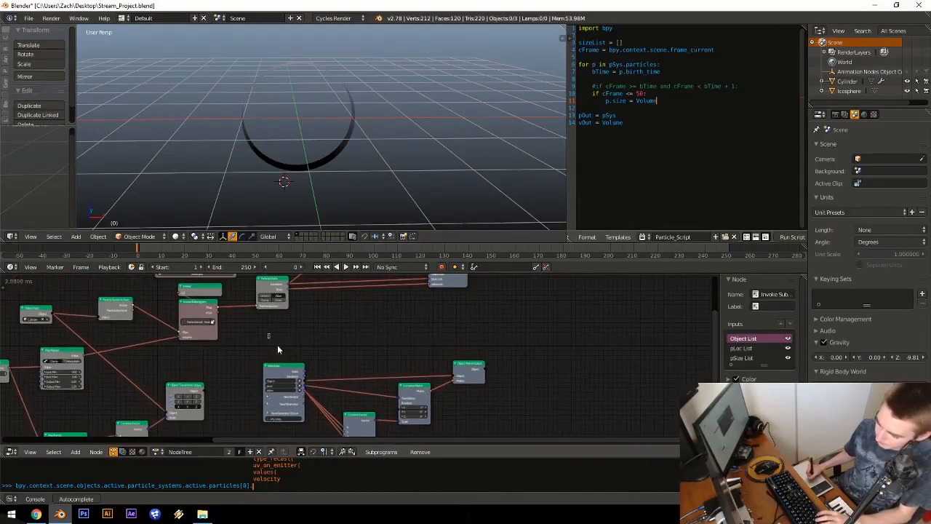
pyautogui.moveTo(277, 345); pyautogui.dragTo(482, 427)
pyautogui.press('g')
pyautogui.click(476, 394)
pyautogui.moveTo(394, 374); pyautogui.dragTo(359, 384, button='middle')
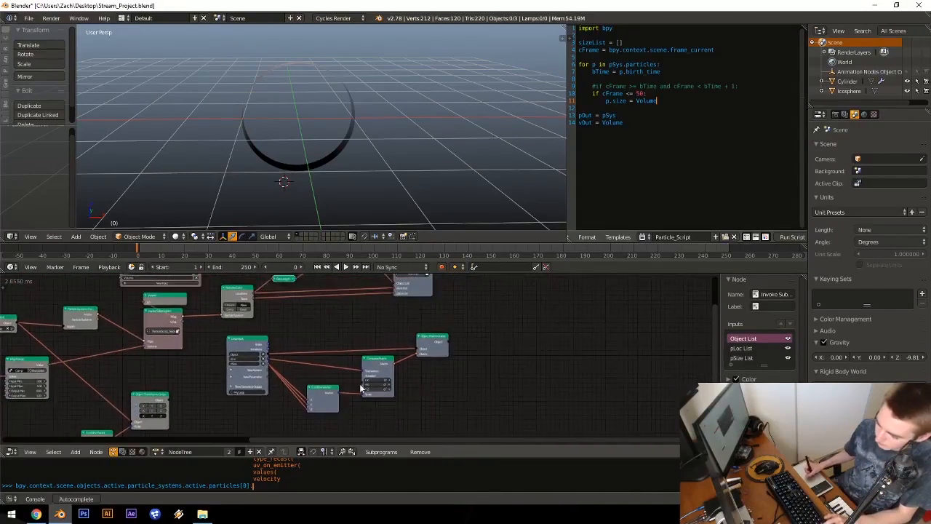
pyautogui.scroll(3, 359, 384)
pyautogui.moveTo(283, 326); pyautogui.dragTo(337, 330, button='middle')
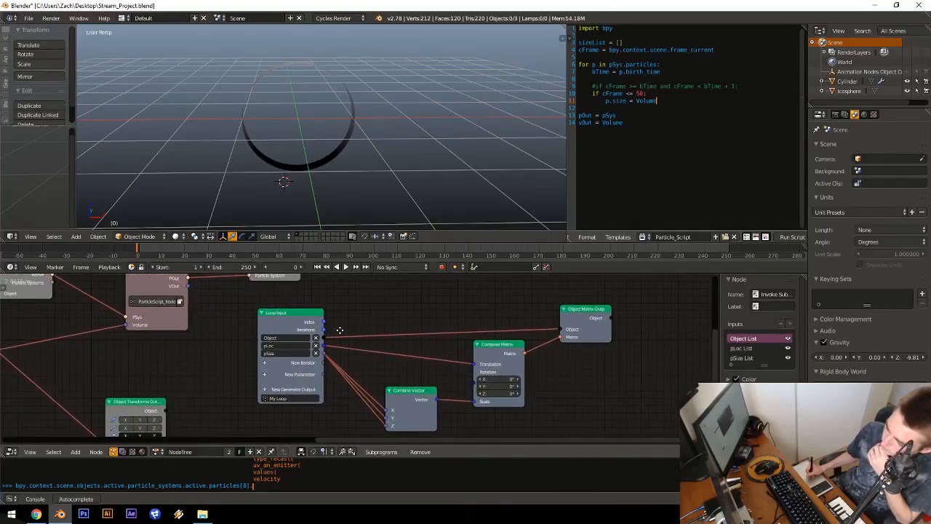
# Step: Move Compose Matrix and Object Matrix Output farther right of Loop Input, and shift Combine Vector downward
pyautogui.moveTo(432, 352); pyautogui.dragTo(304, 345, button='middle')
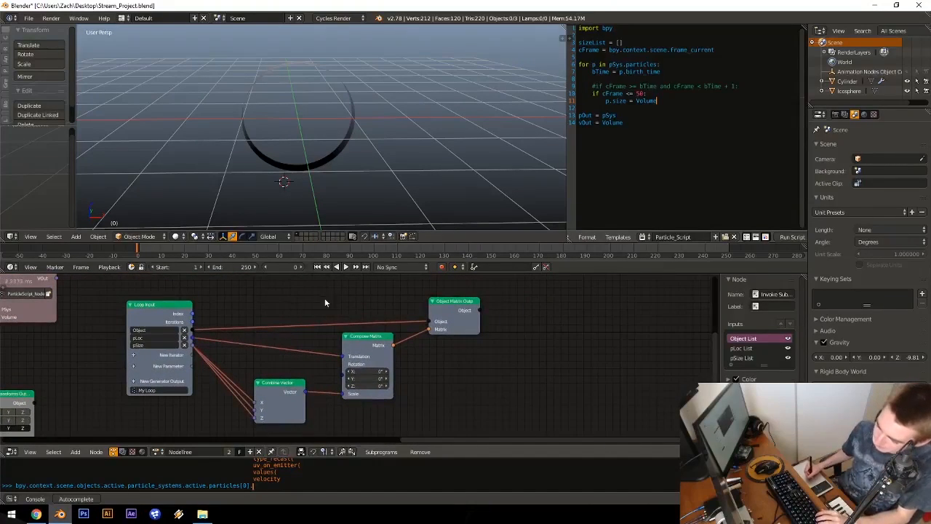
pyautogui.press('b')
pyautogui.moveTo(324, 291); pyautogui.dragTo(473, 398)
pyautogui.press('g')
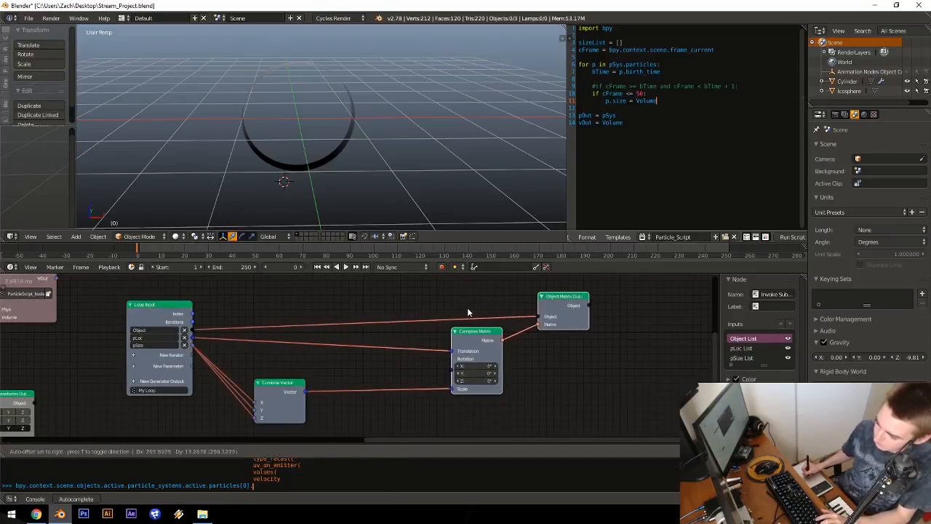
pyautogui.click(466, 307)
pyautogui.moveTo(291, 353); pyautogui.dragTo(368, 326, button='middle')
pyautogui.moveTo(368, 370); pyautogui.dragTo(386, 408)
pyautogui.moveTo(327, 358); pyautogui.dragTo(376, 366, button='middle')
# Step: Add a Float parameter to My Loop's Loop Input node and try to link the Map Range value to it
pyautogui.click(258, 349)
pyautogui.press('Return')
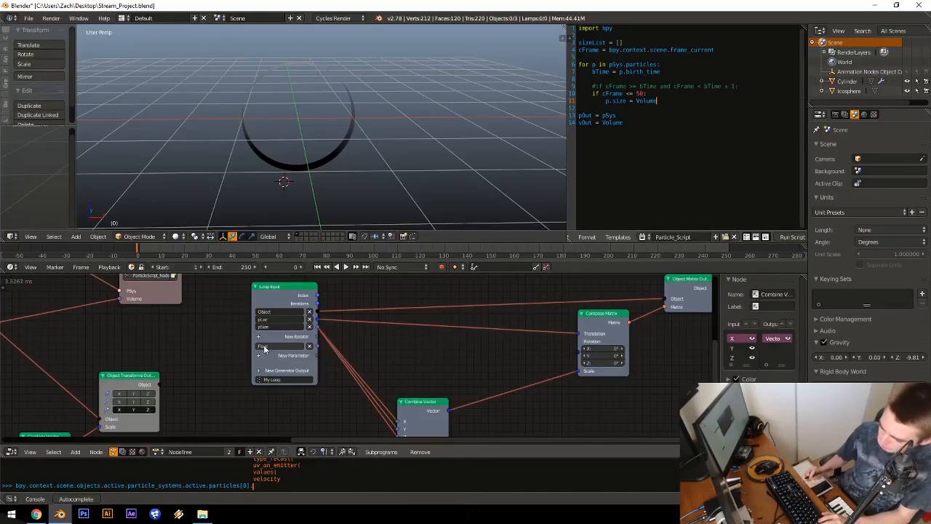
pyautogui.moveTo(210, 312); pyautogui.dragTo(356, 354, button='middle')
pyautogui.moveTo(115, 371); pyautogui.dragTo(399, 418)
pyautogui.moveTo(425, 345); pyautogui.dragTo(274, 399, button='middle')
pyautogui.moveTo(362, 334); pyautogui.dragTo(316, 266, button='middle')
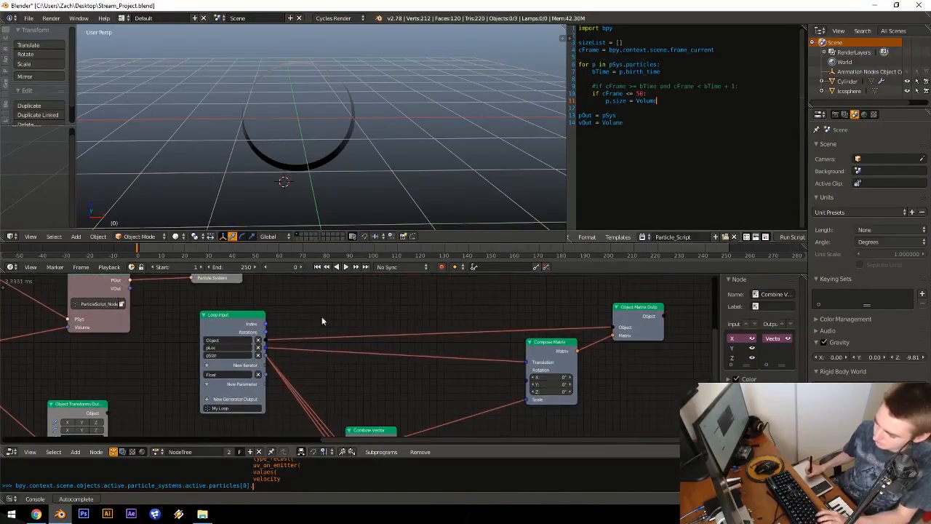
# Step: Move the whole My Loop network down to clear space, and shift the My Loop Invoke Subprogram node slightly
pyautogui.press('b')
pyautogui.moveTo(236, 309); pyautogui.dragTo(653, 458)
pyautogui.press('g')
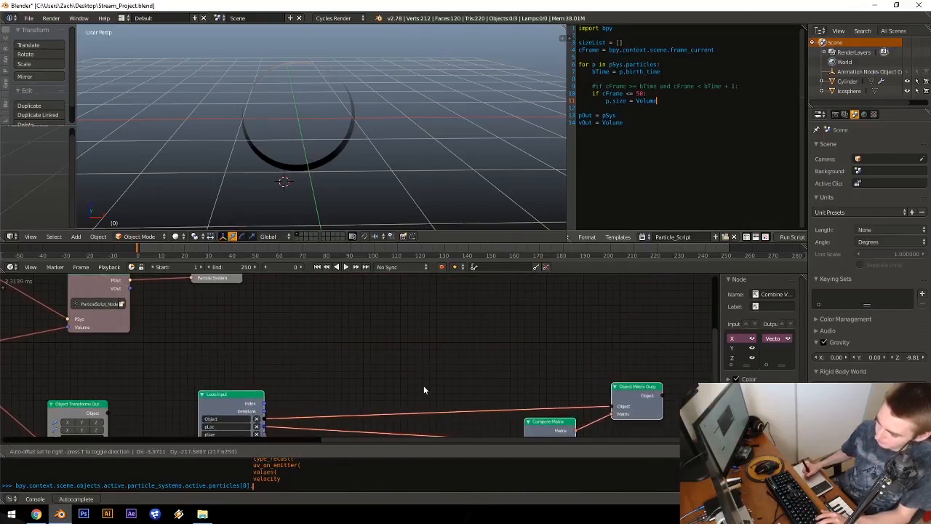
pyautogui.click(423, 386)
pyautogui.moveTo(425, 313); pyautogui.dragTo(477, 433, button='middle')
pyautogui.moveTo(538, 319); pyautogui.dragTo(527, 336)
# Step: Link the Map Range Value output to My Loop's Float input and place a Reroute on that link
pyautogui.moveTo(358, 316); pyautogui.dragTo(406, 252, button='middle')
pyautogui.moveTo(217, 336); pyautogui.dragTo(257, 280, button='middle')
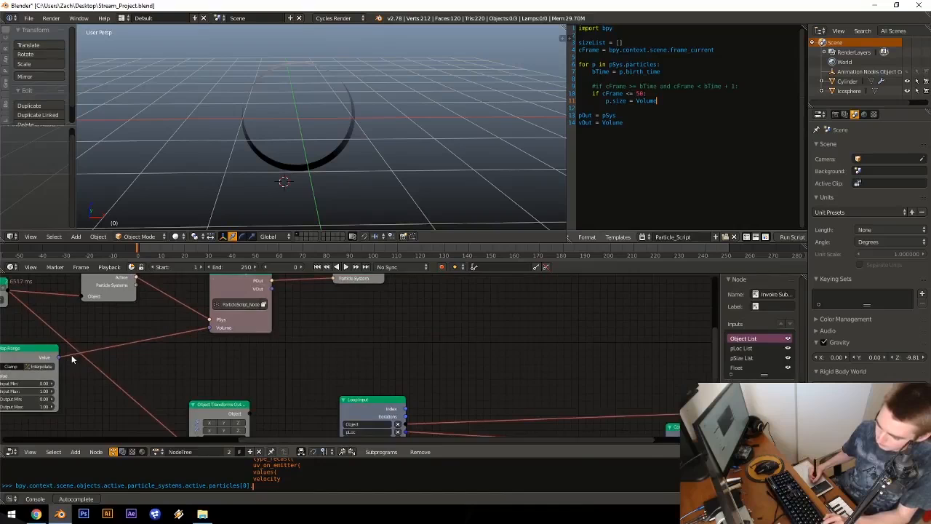
pyautogui.moveTo(70, 367); pyautogui.dragTo(67, 395, button='middle')
pyautogui.moveTo(56, 384); pyautogui.dragTo(597, 295)
pyautogui.hotkey('shift', 'a')
pyautogui.moveTo(386, 323)
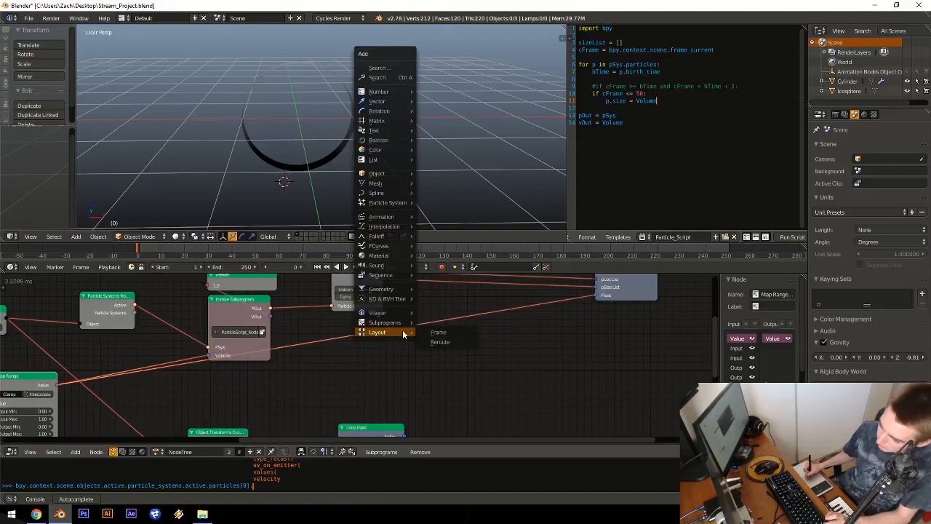
pyautogui.click(436, 342)
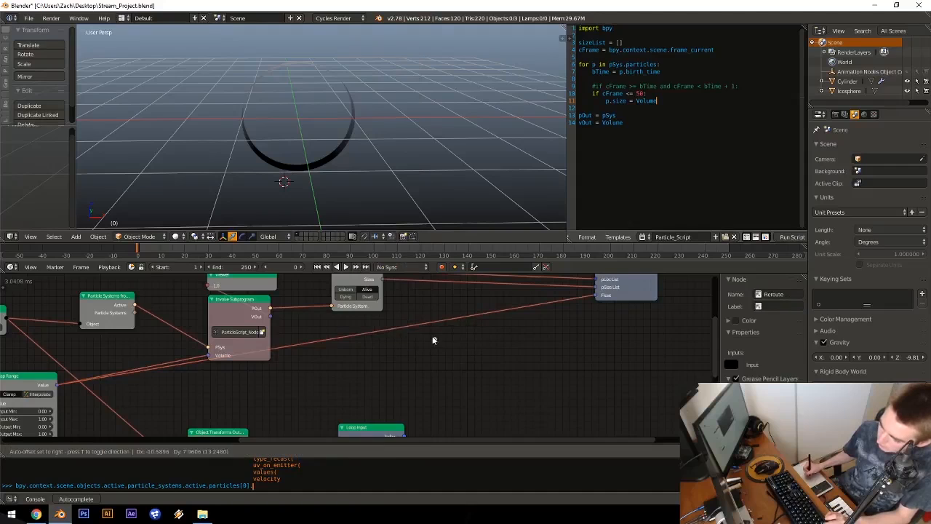
pyautogui.click(440, 385)
# Step: Comment out the p.size = Volume line in Particle_Script
pyautogui.moveTo(441, 368); pyautogui.dragTo(396, 307, button='middle')
pyautogui.moveTo(405, 377); pyautogui.dragTo(381, 320, button='middle')
pyautogui.moveTo(450, 387); pyautogui.dragTo(356, 320, button='middle')
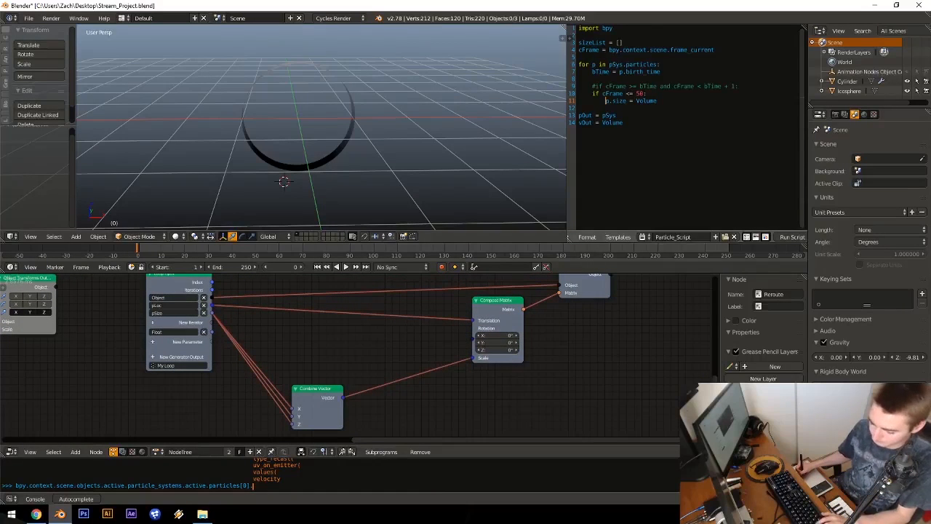
pyautogui.write('#')
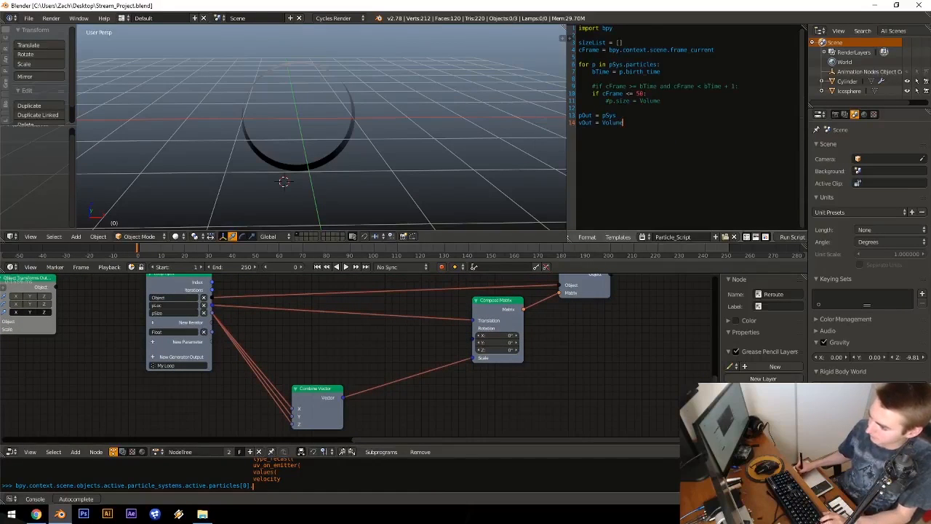
# Step: Examine the My Loop nodes and their links alongside the frame condition and commented-out size line in the script
pyautogui.moveTo(407, 382); pyautogui.dragTo(457, 393, button='middle')
pyautogui.moveTo(178, 278); pyautogui.dragTo(343, 342, button='middle')
pyautogui.moveTo(442, 370); pyautogui.dragTo(403, 359, button='middle')
pyautogui.moveTo(461, 324); pyautogui.dragTo(400, 280, button='middle')
pyautogui.moveTo(445, 342); pyautogui.dragTo(392, 301, button='middle')
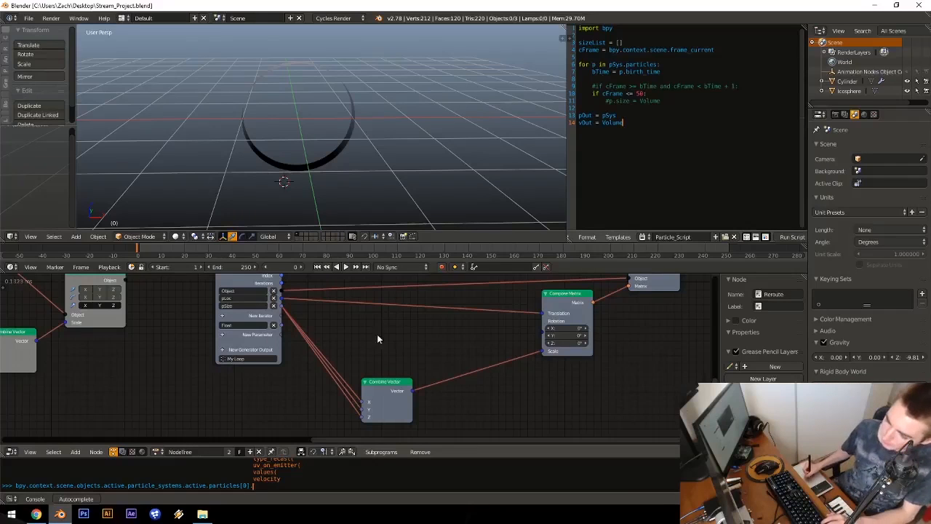
pyautogui.moveTo(431, 308); pyautogui.dragTo(385, 331, button='middle')
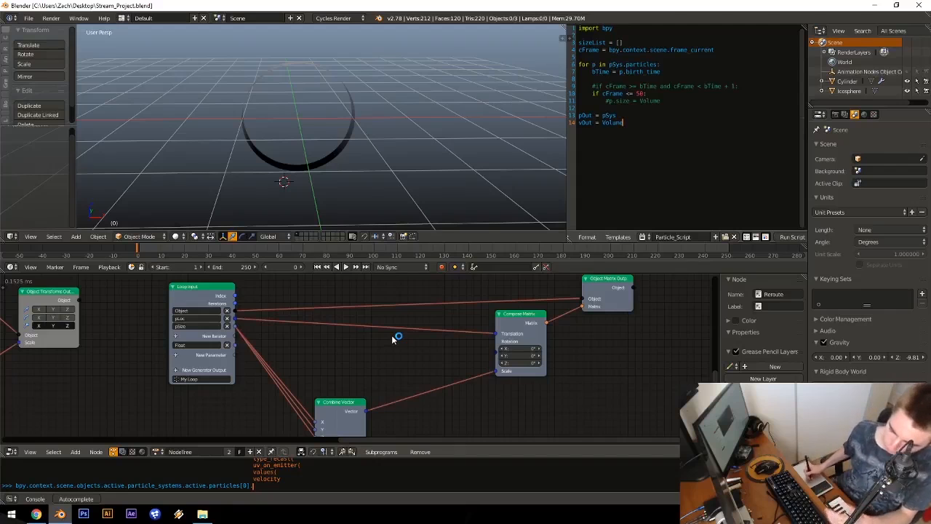
pyautogui.moveTo(386, 349); pyautogui.dragTo(359, 357, button='middle')
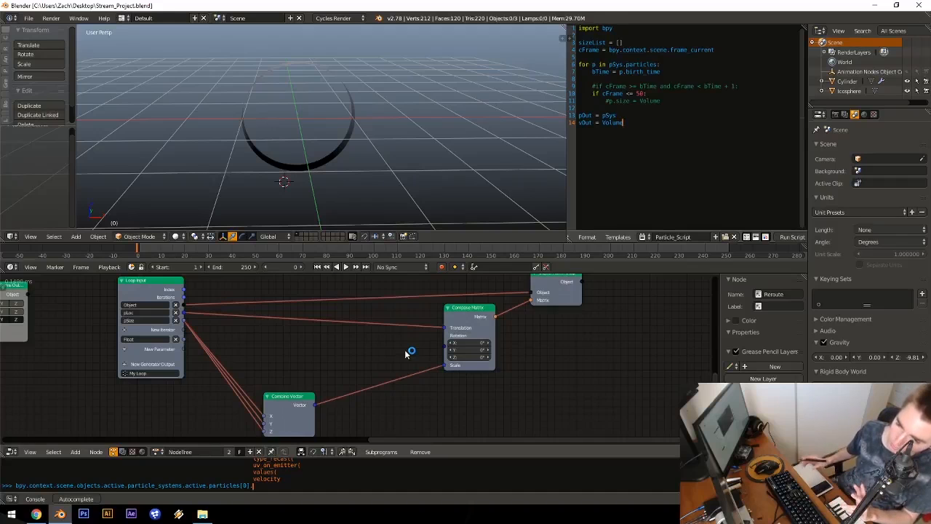
pyautogui.moveTo(289, 301); pyautogui.dragTo(332, 314, button='middle')
pyautogui.moveTo(679, 86); pyautogui.dragTo(678, 94)
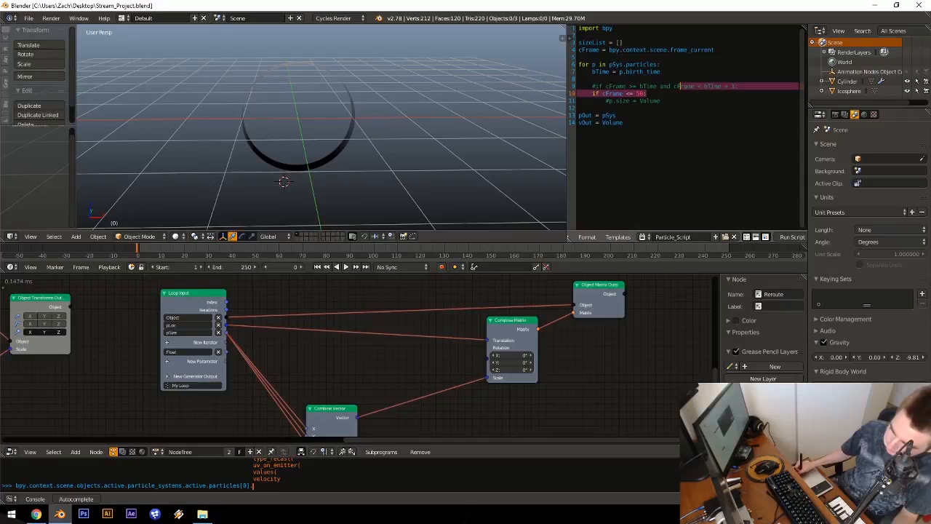
pyautogui.click(677, 101)
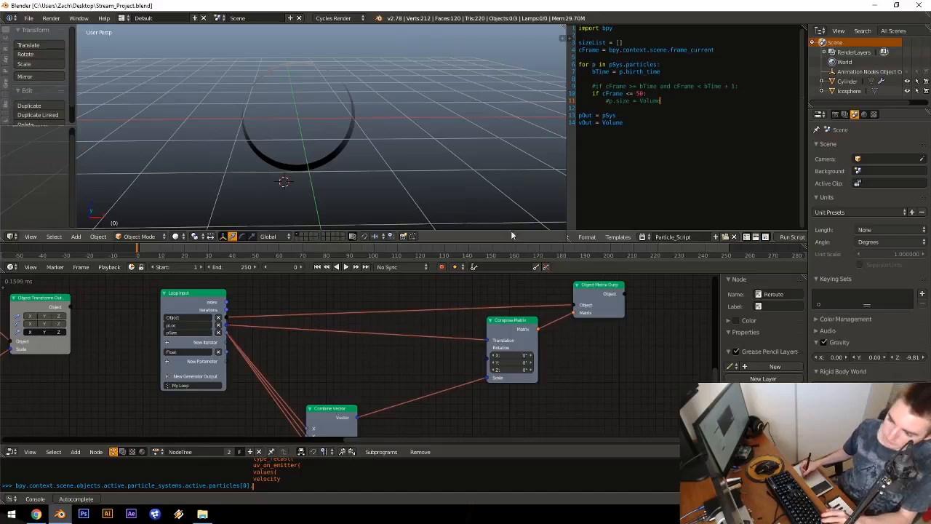
# Step: Shift the Combine Vector node slightly farther right of the Loop Input node
pyautogui.moveTo(317, 358); pyautogui.dragTo(399, 339, button='middle')
pyautogui.moveTo(393, 381); pyautogui.dragTo(424, 377)
pyautogui.moveTo(424, 377); pyautogui.dragTo(356, 364, button='middle')
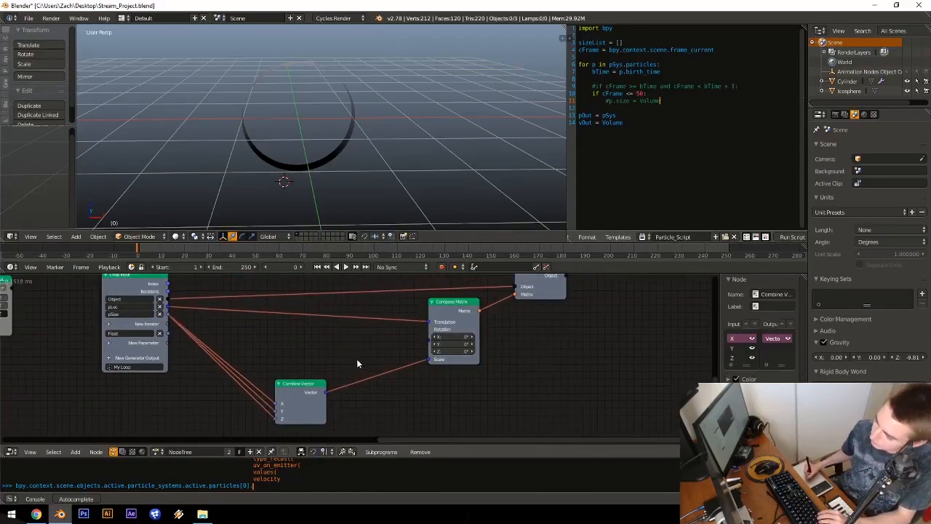
# Step: Select the Particles Data node and make its birth time output visible
pyautogui.moveTo(216, 307); pyautogui.dragTo(305, 291, button='middle')
pyautogui.keyDown('ctrl'); pyautogui.moveTo(347, 320); pyautogui.dragTo(325, 341, button='middle'); pyautogui.keyUp('ctrl')
pyautogui.moveTo(325, 341)
pyautogui.keyDown('ctrl'); pyautogui.mouseDown(button='middle')
pyautogui.moveTo(351, 328)
pyautogui.moveTo(337, 330)
pyautogui.moveTo(449, 407)
pyautogui.mouseUp(button='middle'); pyautogui.keyUp('ctrl')
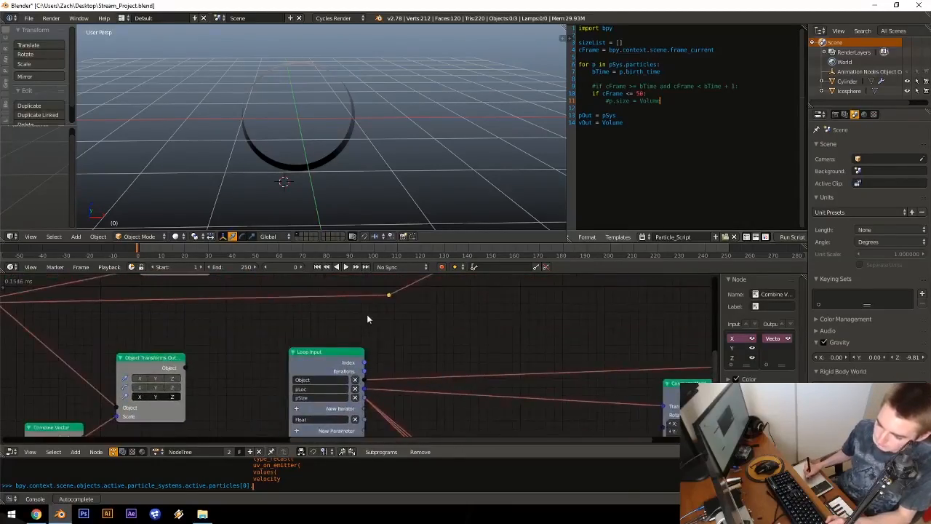
pyautogui.moveTo(320, 301)
pyautogui.mouseDown(button='middle')
pyautogui.moveTo(405, 366)
pyautogui.moveTo(367, 366)
pyautogui.mouseUp(button='middle')
pyautogui.moveTo(367, 366)
pyautogui.mouseDown(button='middle')
pyautogui.moveTo(411, 377)
pyautogui.moveTo(393, 376)
pyautogui.mouseUp(button='middle')
pyautogui.moveTo(392, 377); pyautogui.dragTo(337, 406, button='middle')
pyautogui.keyDown('ctrl'); pyautogui.moveTo(352, 353); pyautogui.dragTo(327, 383, button='middle'); pyautogui.keyUp('ctrl')
pyautogui.click(307, 343)
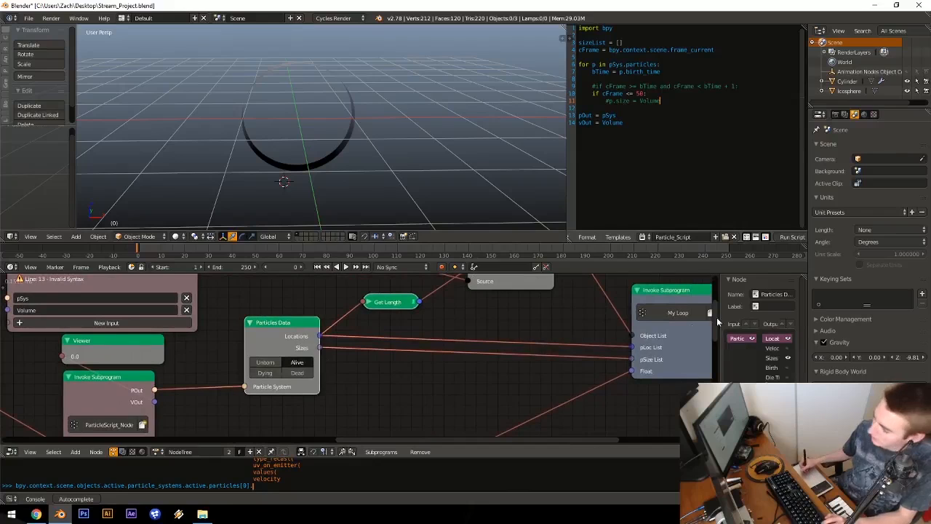
pyautogui.click(791, 368)
# Step: Add a Float List iterator to the Loop Input node and name it pBirth
pyautogui.moveTo(401, 326); pyautogui.dragTo(384, 312, button='middle')
pyautogui.moveTo(306, 394); pyautogui.dragTo(355, 300, button='middle')
pyautogui.moveTo(360, 407); pyautogui.dragTo(379, 277, button='middle')
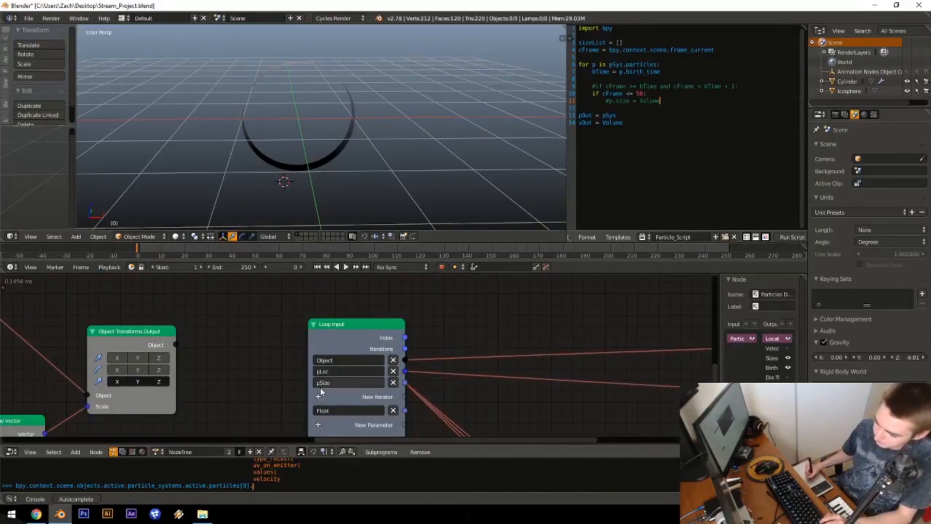
pyautogui.click(322, 396)
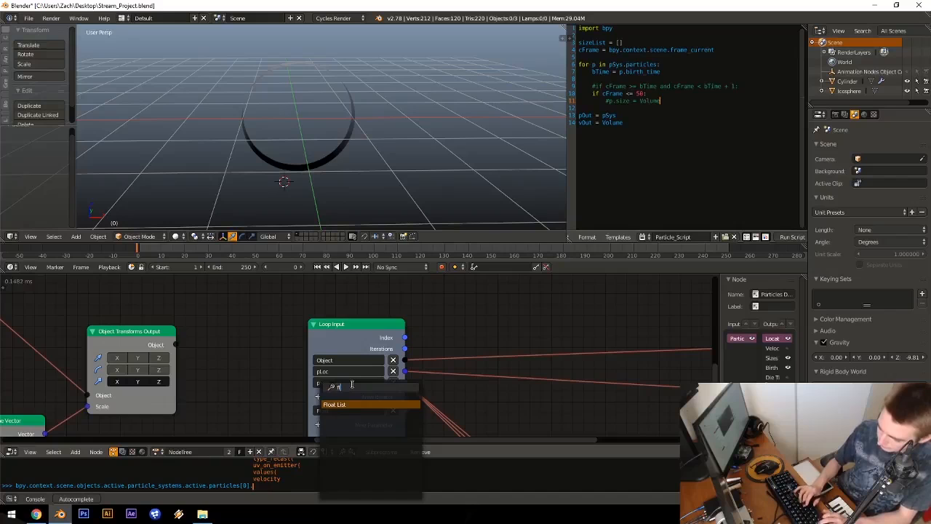
pyautogui.press('Return')
pyautogui.click(354, 392)
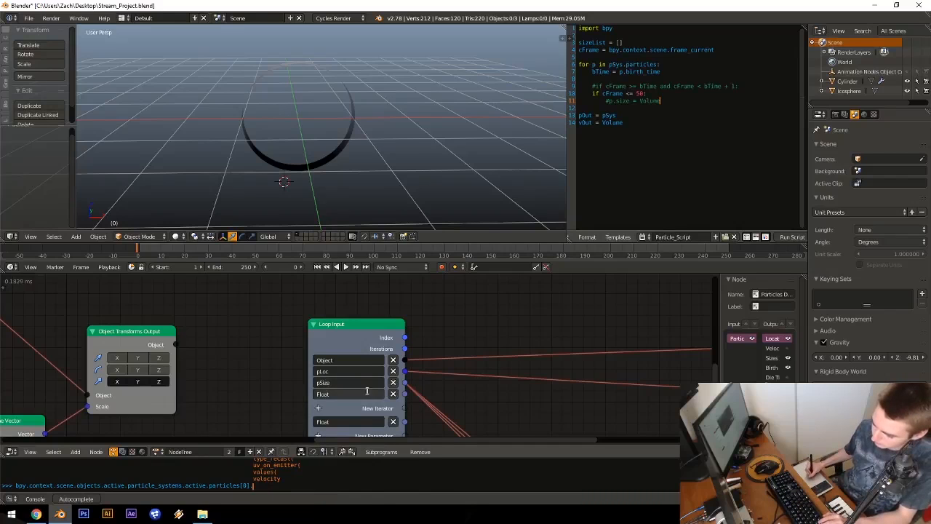
pyautogui.write('pBirth')
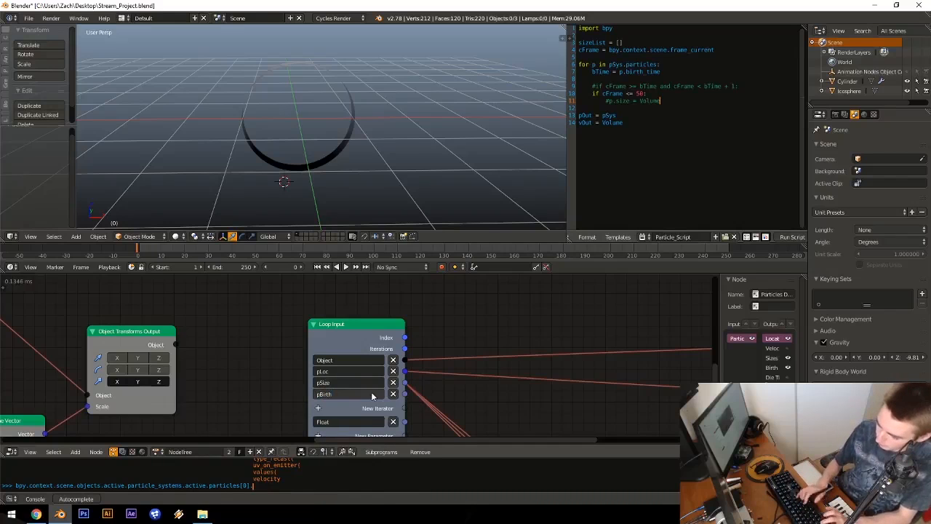
pyautogui.press('Return')
# Step: Select the Loop Input node and examine its output sockets, including pSize and pBirth
pyautogui.moveTo(478, 409); pyautogui.dragTo(417, 347, button='middle')
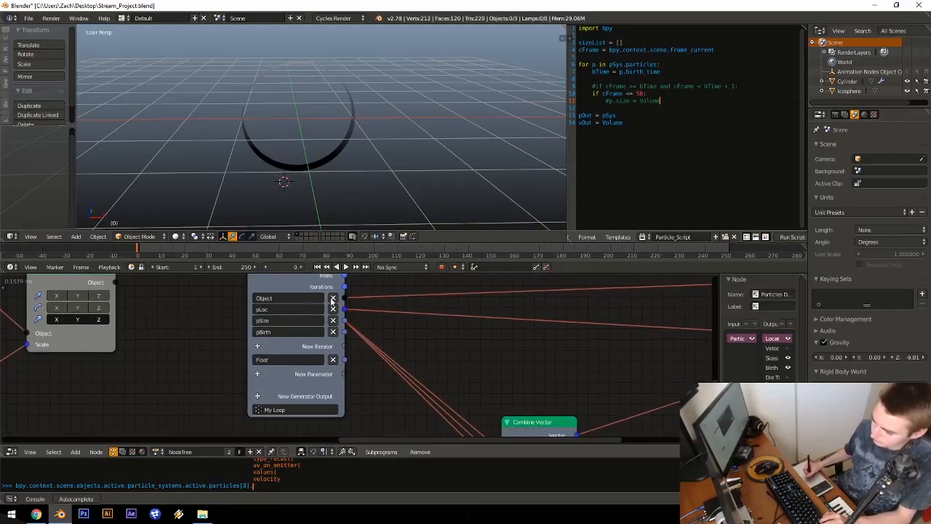
pyautogui.doubleClick(295, 332)
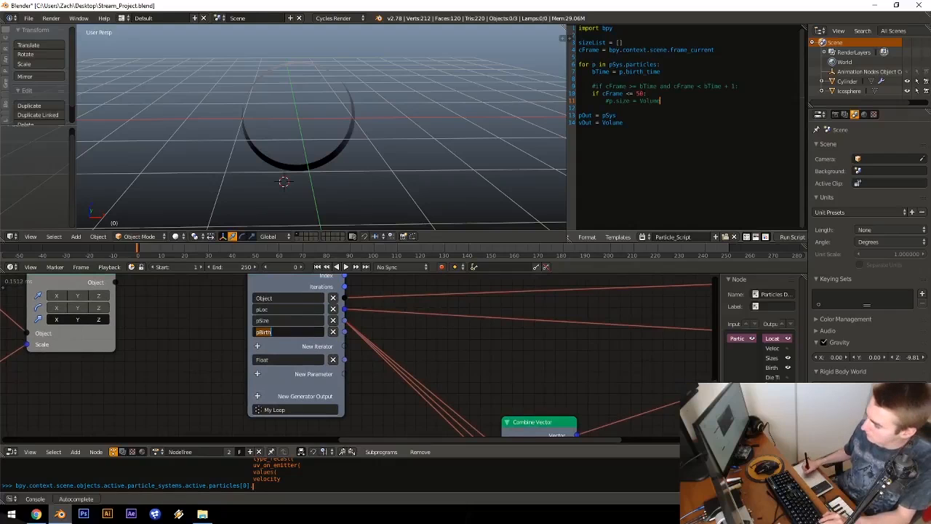
pyautogui.press('Return')
pyautogui.scroll(-1, 751, 298)
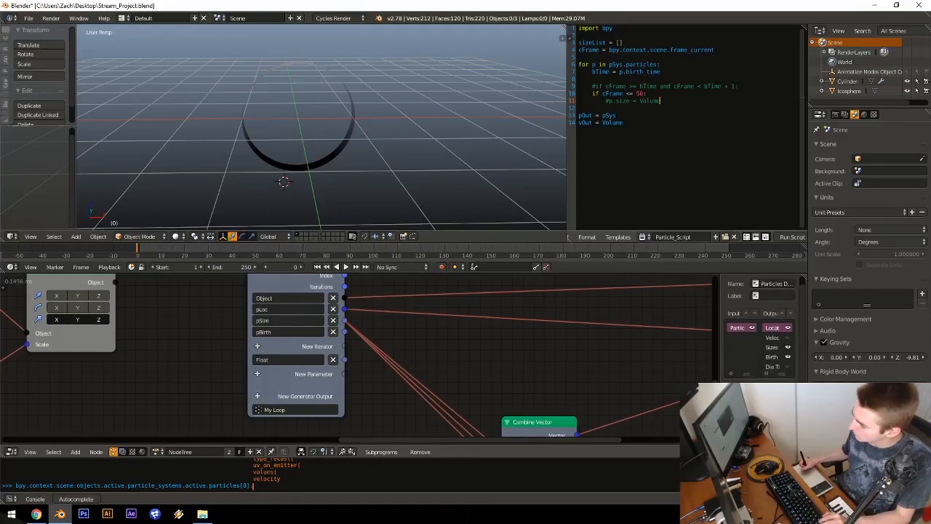
pyautogui.click(319, 289)
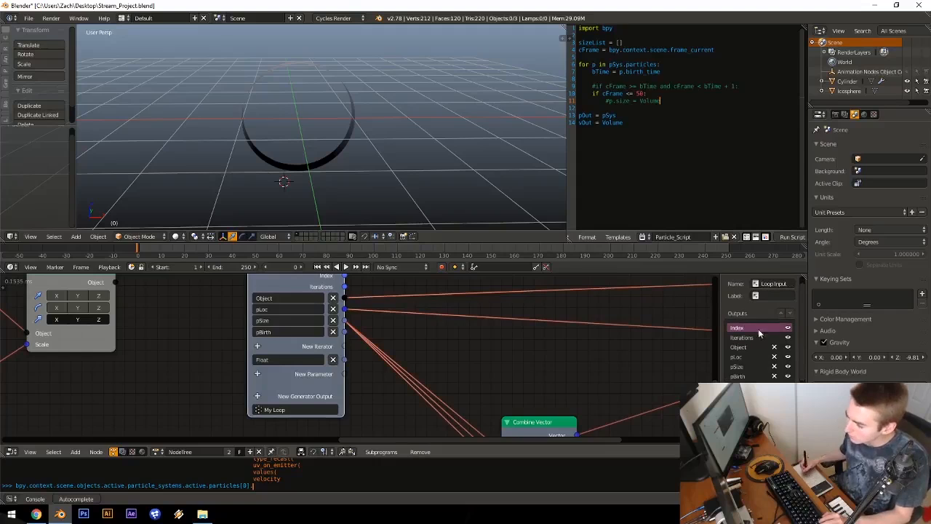
pyautogui.click(747, 377)
pyautogui.moveTo(747, 376); pyautogui.dragTo(747, 326, button='middle')
pyautogui.click(747, 321)
pyautogui.moveTo(759, 364)
pyautogui.mouseDown(button='middle')
pyautogui.moveTo(759, 341)
pyautogui.moveTo(759, 380)
pyautogui.mouseUp(button='middle')
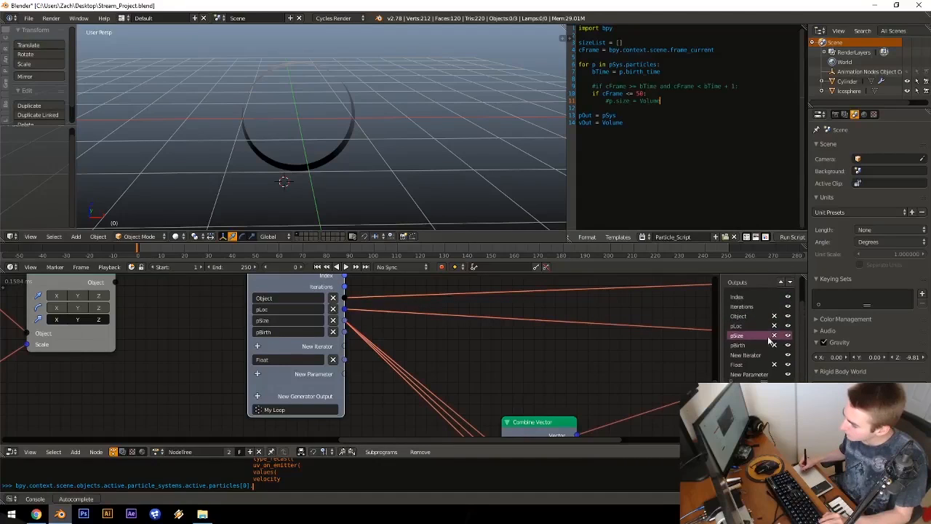
# Step: Move pSize below pBirth in the Loop Input node's outputs and reposition the Combine Vector and Compose Matrix nodes to free space
pyautogui.click(789, 282)
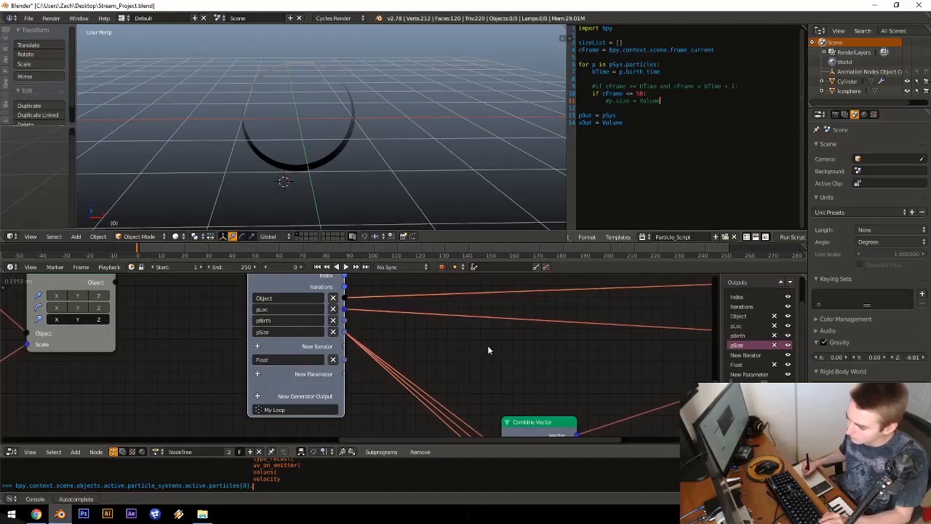
pyautogui.moveTo(543, 393); pyautogui.dragTo(505, 306, button='middle')
pyautogui.moveTo(496, 346); pyautogui.dragTo(489, 383)
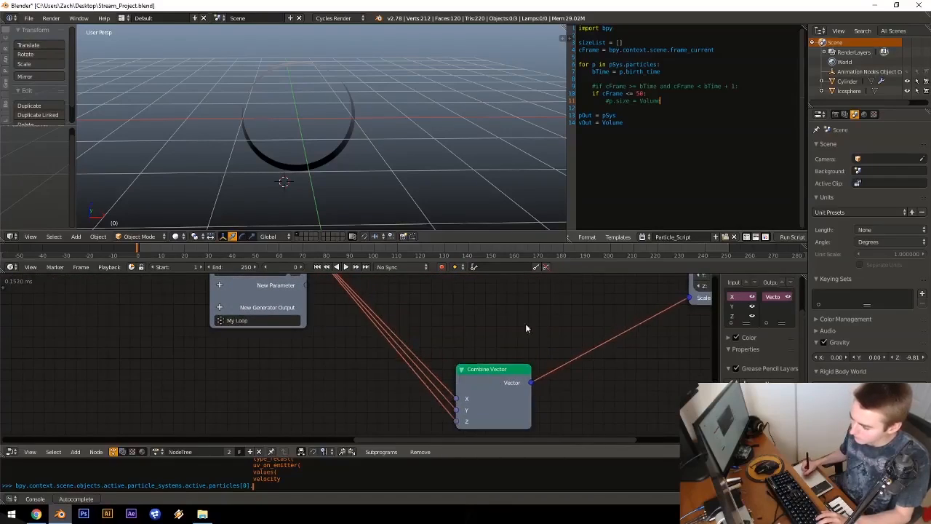
pyautogui.moveTo(528, 279); pyautogui.dragTo(517, 372, button='middle')
pyautogui.moveTo(609, 352); pyautogui.dragTo(441, 373, button='middle')
pyautogui.moveTo(533, 352); pyautogui.dragTo(536, 344)
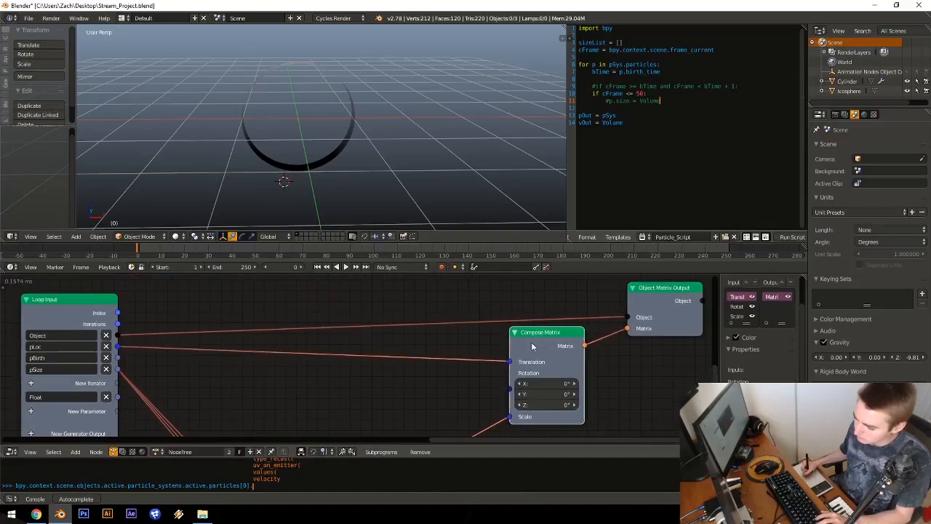
# Step: Add a Time Info node beside the Loop Input node to supply the current frame
pyautogui.press('a')
pyautogui.moveTo(403, 377); pyautogui.dragTo(531, 346, button='middle')
pyautogui.moveTo(336, 318); pyautogui.dragTo(396, 314, button='middle')
pyautogui.moveTo(422, 327); pyautogui.dragTo(382, 357, button='middle')
pyautogui.hotkey('ctrl', 'a')
pyautogui.write('fra')
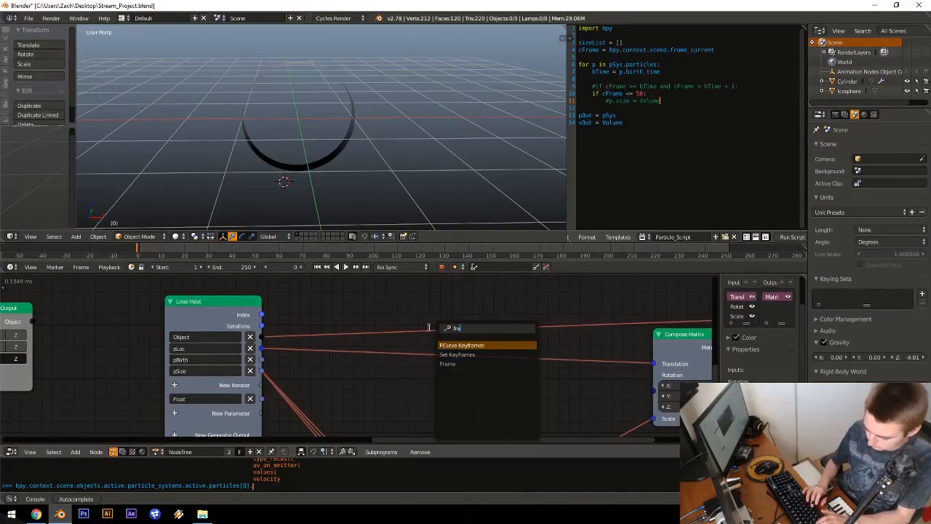
pyautogui.write('me')
pyautogui.press('Down')
pyautogui.press('Down')
pyautogui.press('Return')
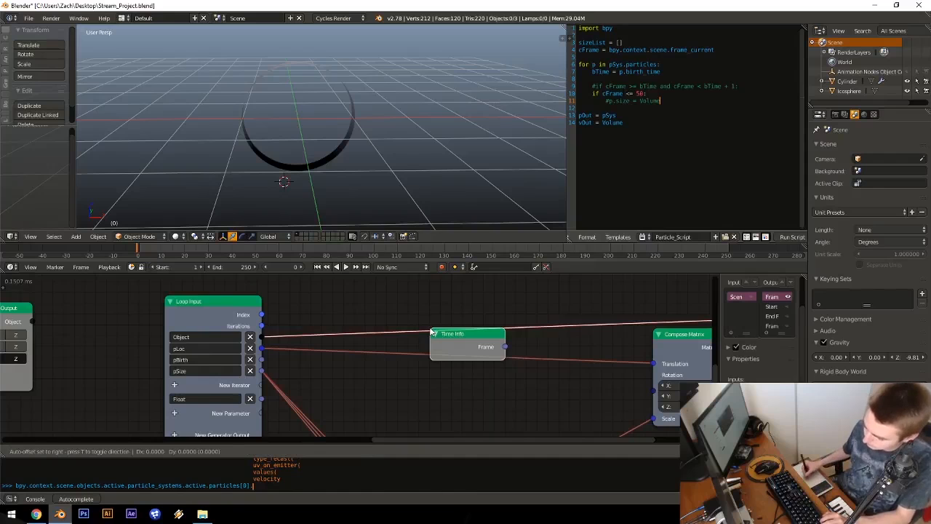
pyautogui.click(328, 290)
# Step: Add a Boolean Compare node between the Loop Input and Compose Matrix nodes
pyautogui.hotkey('shift', 'a')
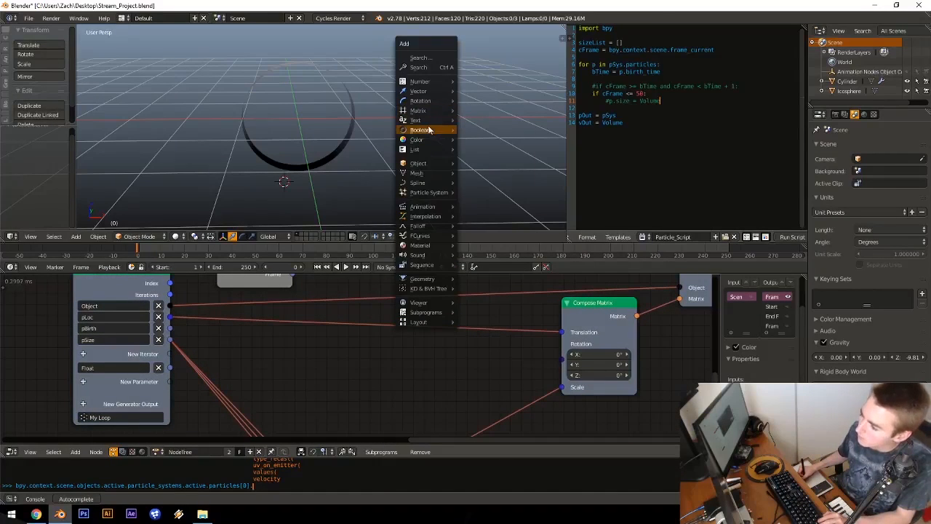
pyautogui.moveTo(429, 129)
pyautogui.click(481, 143)
pyautogui.click(351, 351)
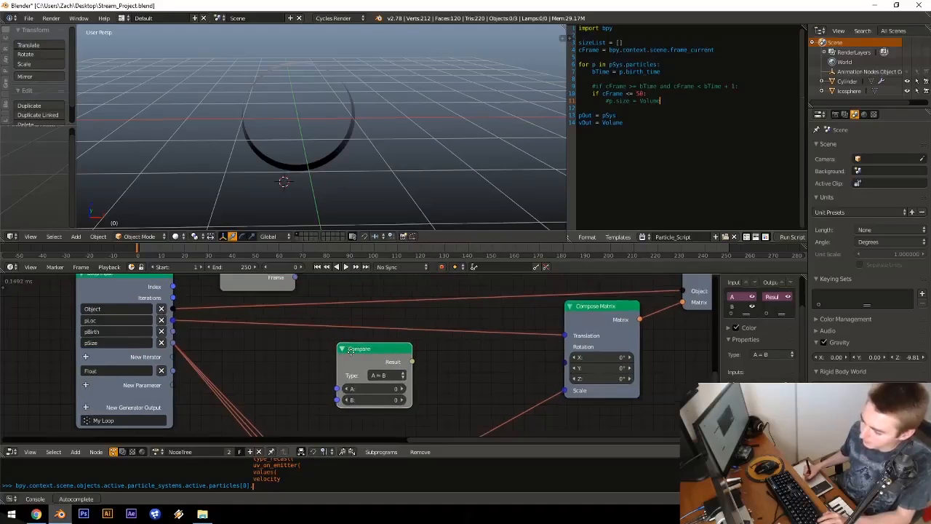
pyautogui.moveTo(351, 351); pyautogui.dragTo(402, 360, button='middle')
pyautogui.moveTo(402, 360); pyautogui.dragTo(436, 365)
pyautogui.moveTo(436, 365); pyautogui.dragTo(481, 360, button='middle')
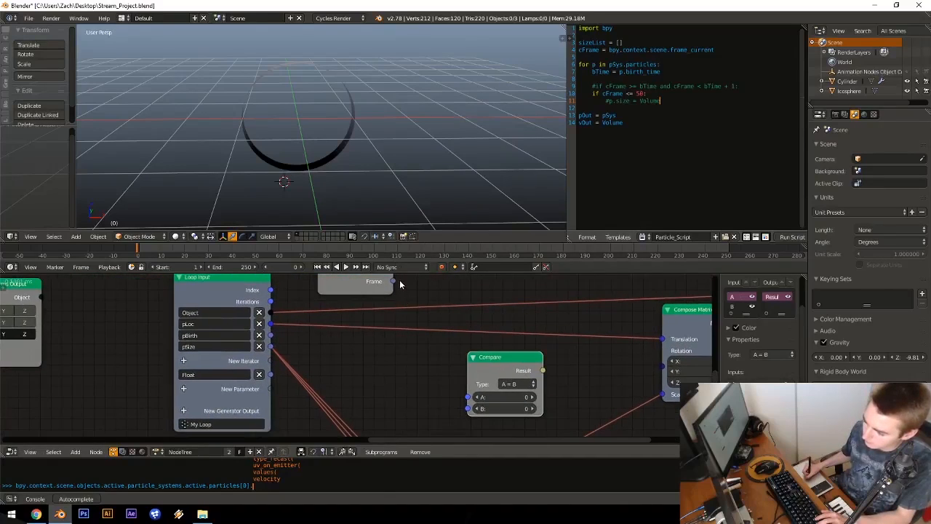
# Step: Link the Time Info node's Frame output to the Compare node's A input and set the comparison type to A > B
pyautogui.moveTo(394, 282); pyautogui.dragTo(469, 396)
pyautogui.click(509, 383)
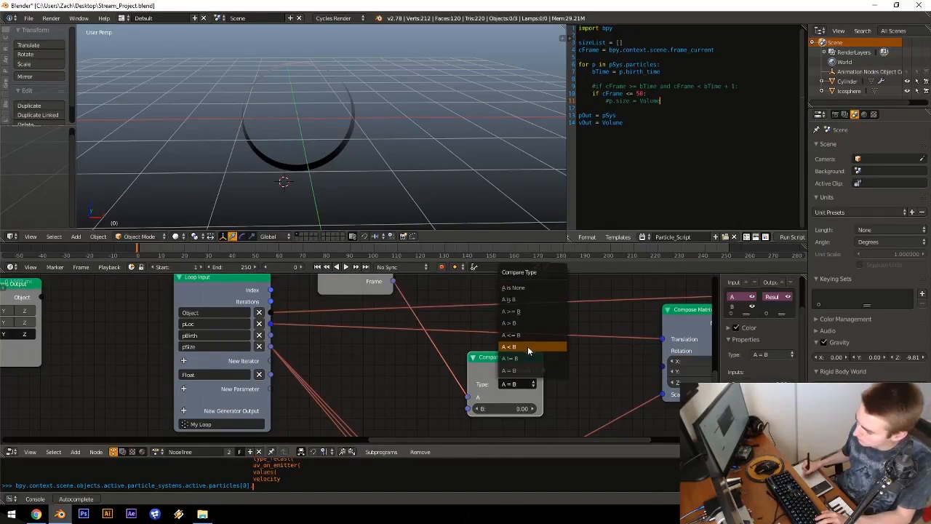
pyautogui.click(525, 323)
# Step: Link the pBirth output to the Compare node's B input and move the Compare node closer to Loop Input
pyautogui.moveTo(314, 340); pyautogui.dragTo(315, 329, button='middle')
pyautogui.moveTo(272, 325); pyautogui.dragTo(373, 341)
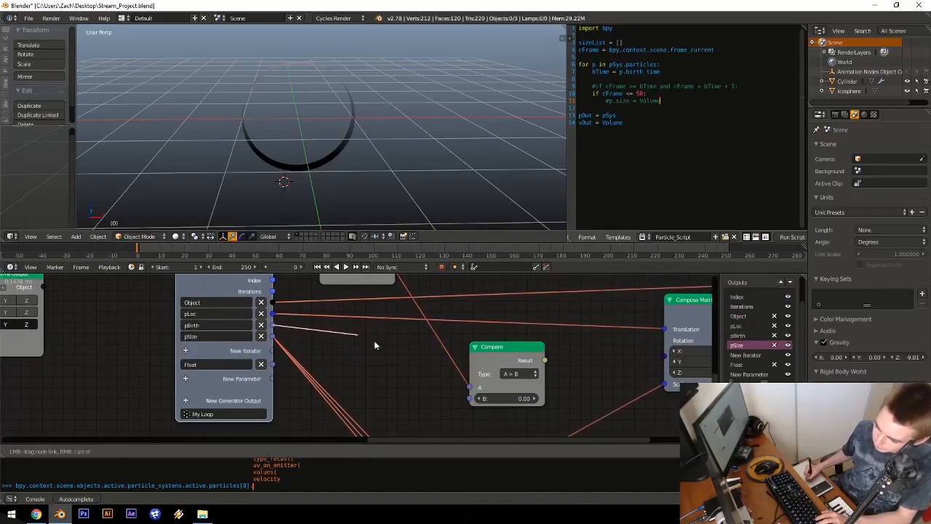
pyautogui.moveTo(475, 401); pyautogui.dragTo(475, 401)
pyautogui.moveTo(495, 354); pyautogui.dragTo(460, 342)
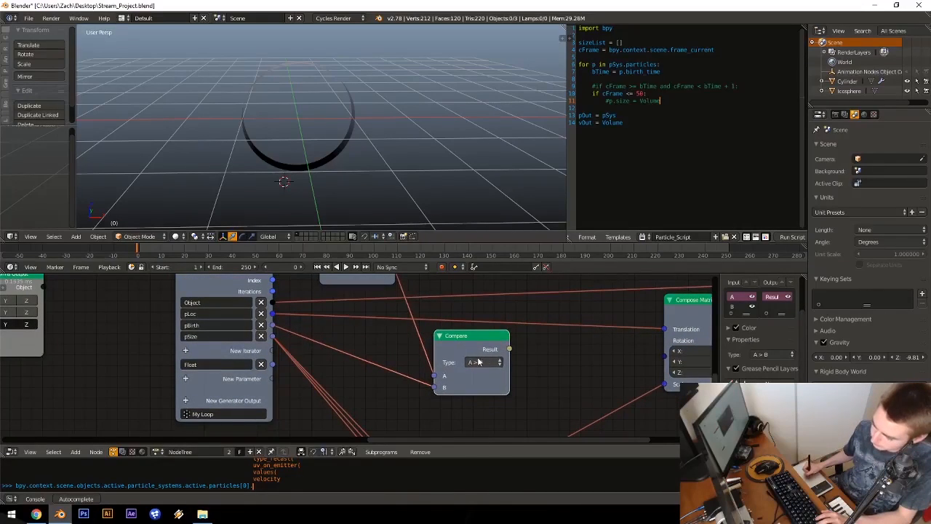
# Step: Shift the Compare node toward the Compose Matrix node to leave room beside the Loop Input node
pyautogui.moveTo(524, 358); pyautogui.dragTo(451, 330, button='middle')
pyautogui.scroll(-2, 444, 340)
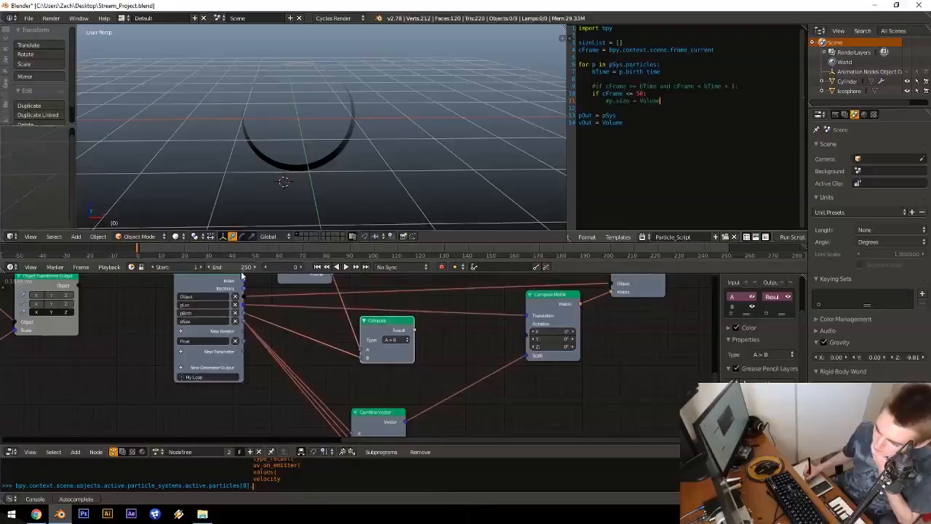
pyautogui.moveTo(211, 278); pyautogui.dragTo(347, 357, button='middle')
pyautogui.moveTo(349, 303)
pyautogui.mouseDown(button='middle')
pyautogui.moveTo(326, 405)
pyautogui.moveTo(282, 318)
pyautogui.moveTo(291, 289)
pyautogui.mouseUp(button='middle')
pyautogui.moveTo(346, 364)
pyautogui.mouseDown(button='middle')
pyautogui.moveTo(327, 312)
pyautogui.moveTo(285, 312)
pyautogui.mouseUp(button='middle')
pyautogui.scroll(2, 393, 342)
pyautogui.keyDown('ctrl'); pyautogui.moveTo(407, 336); pyautogui.dragTo(410, 326, button='middle'); pyautogui.keyUp('ctrl')
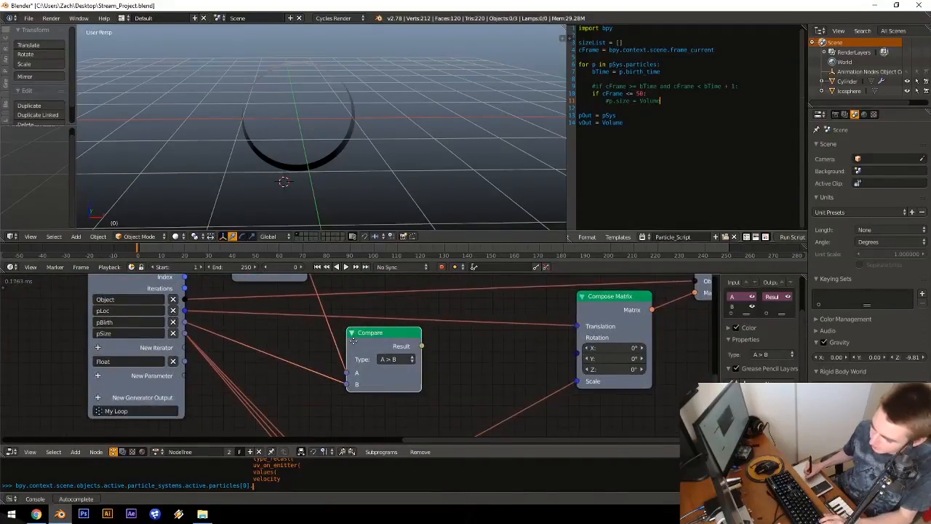
pyautogui.moveTo(363, 352); pyautogui.dragTo(382, 352, button='middle')
pyautogui.moveTo(382, 353); pyautogui.dragTo(437, 358)
pyautogui.press('a')
pyautogui.moveTo(377, 319); pyautogui.dragTo(414, 344, button='middle')
# Step: Set the Compare node's comparison type to A <= B
pyautogui.hotkey('shift', 'a')
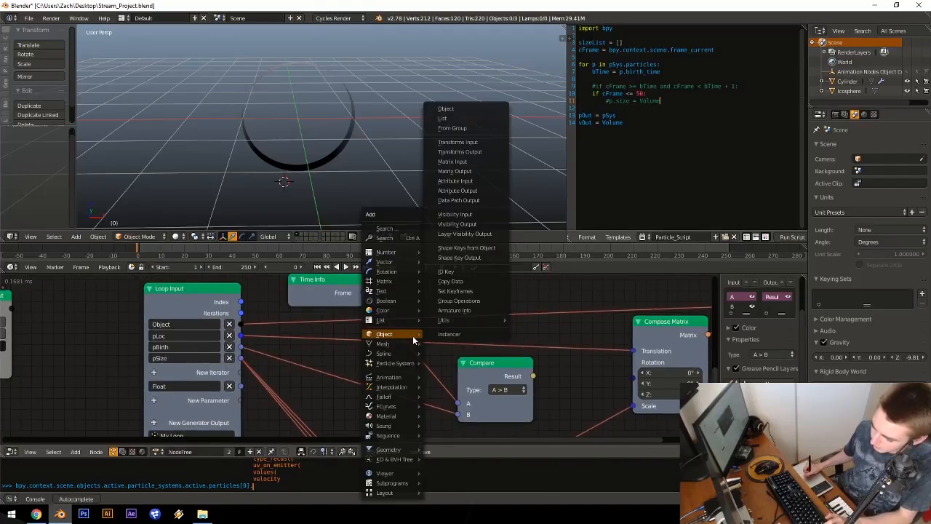
pyautogui.click(507, 391)
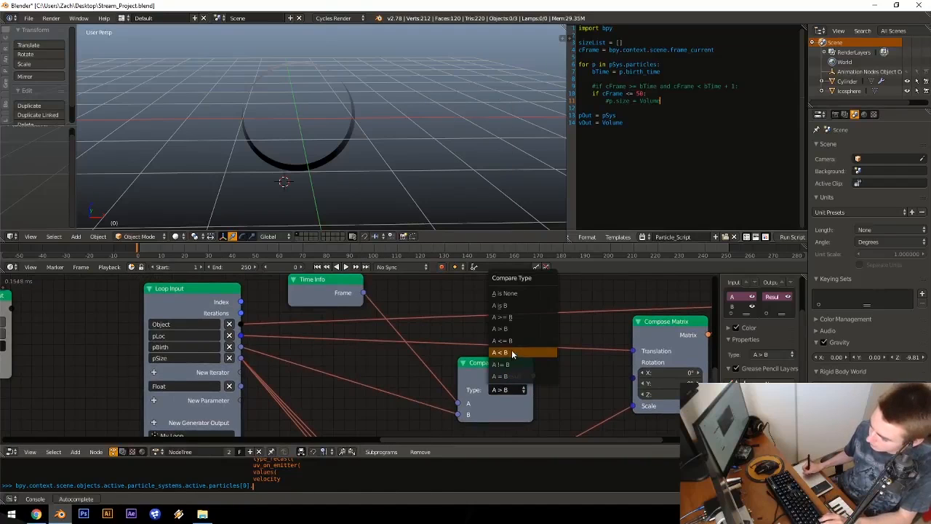
pyautogui.click(501, 352)
pyautogui.moveTo(501, 352); pyautogui.dragTo(477, 314, button='middle')
pyautogui.hotkey('shift', 'a')
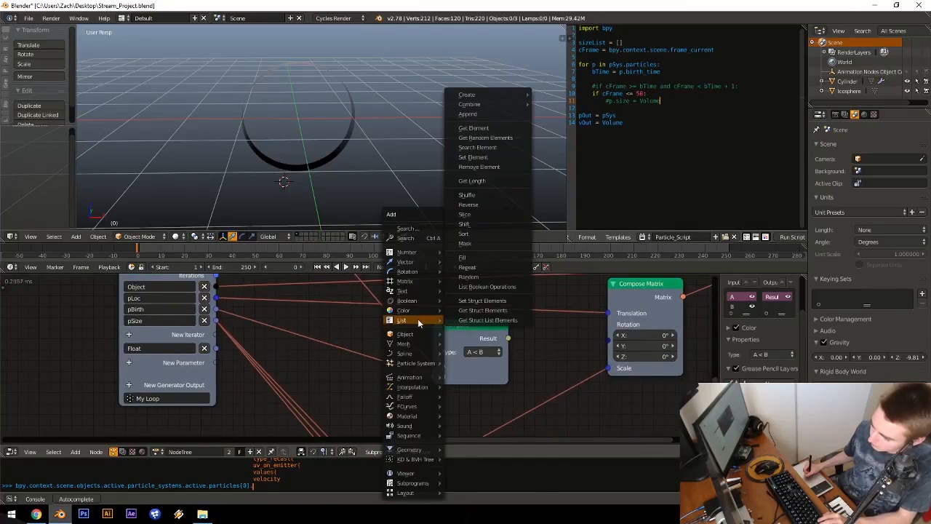
pyautogui.click(477, 353)
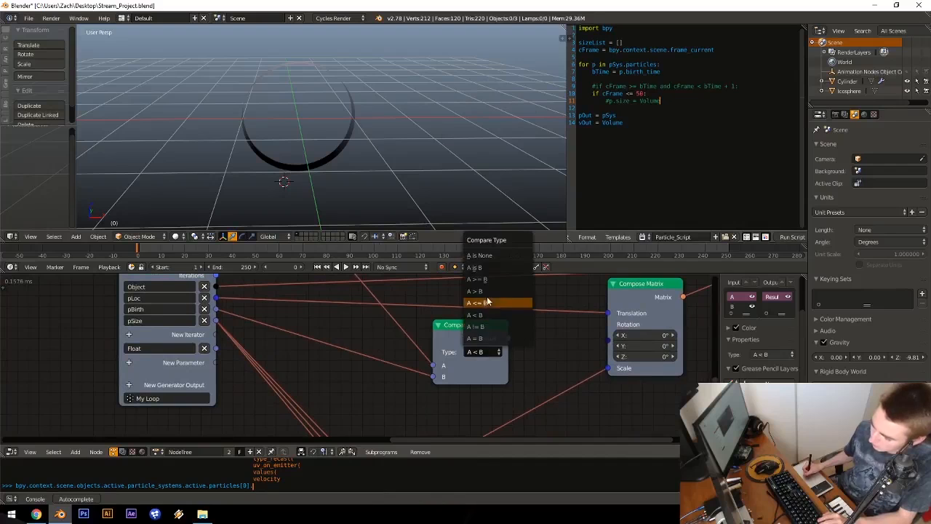
pyautogui.click(480, 303)
# Step: Insert a Float Math node between pBirth and the Compare node's B input, with the Add operation and B at 1.00
pyautogui.hotkey('shift', 'a')
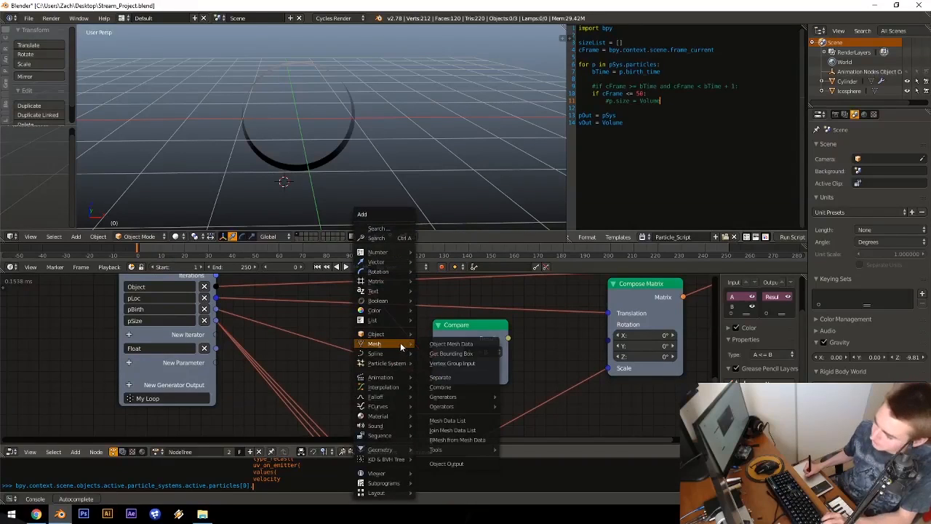
pyautogui.hotkey('ctrl', 'a')
pyautogui.write('float math')
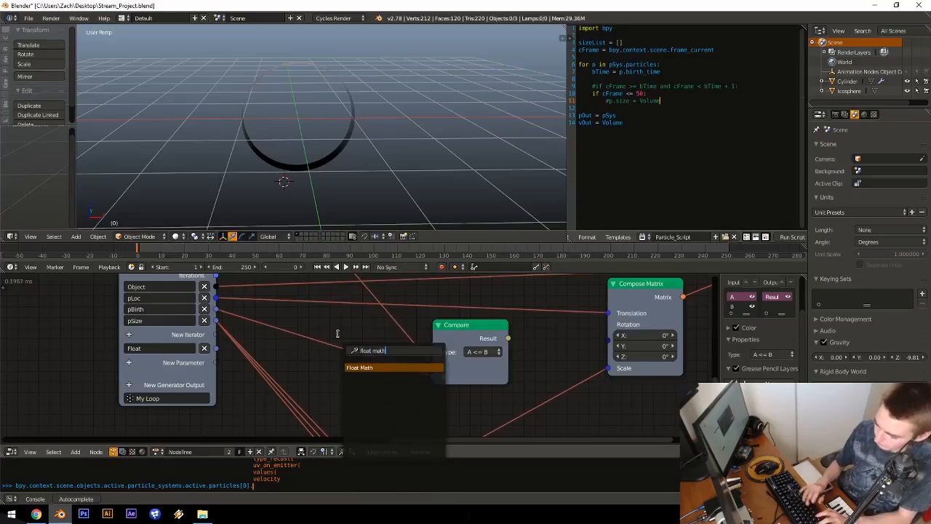
pyautogui.press('Return')
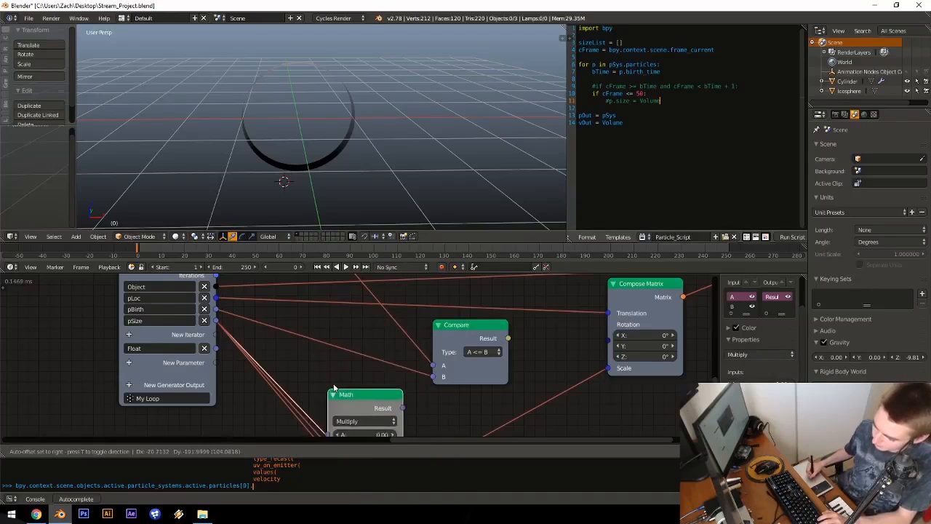
pyautogui.click(316, 334)
pyautogui.click(343, 361)
pyautogui.click(340, 349)
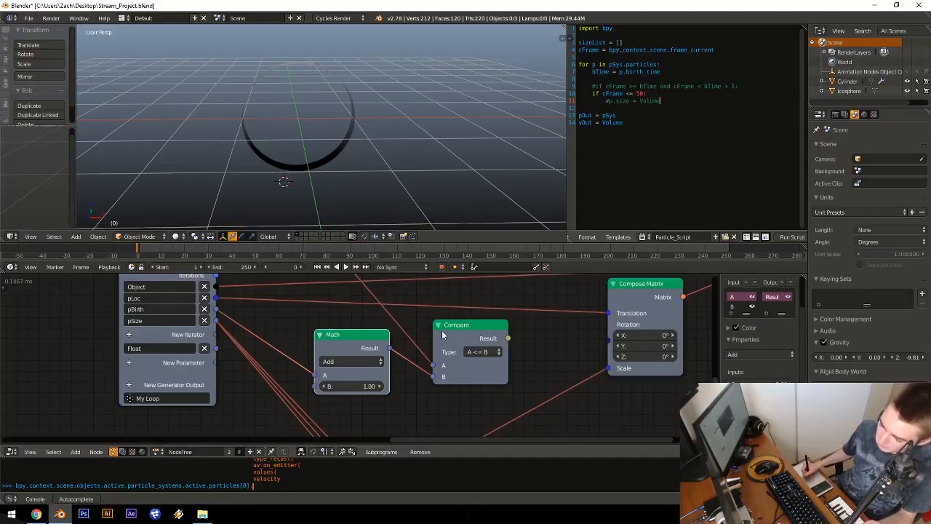
# Step: Select the Compose Matrix and Object Matrix Output nodes and move them farther from the Compare node
pyautogui.moveTo(441, 333); pyautogui.dragTo(425, 354, button='middle')
pyautogui.moveTo(597, 375); pyautogui.dragTo(410, 360, button='middle')
pyautogui.press('b')
pyautogui.moveTo(378, 282); pyautogui.dragTo(493, 369)
pyautogui.press('g')
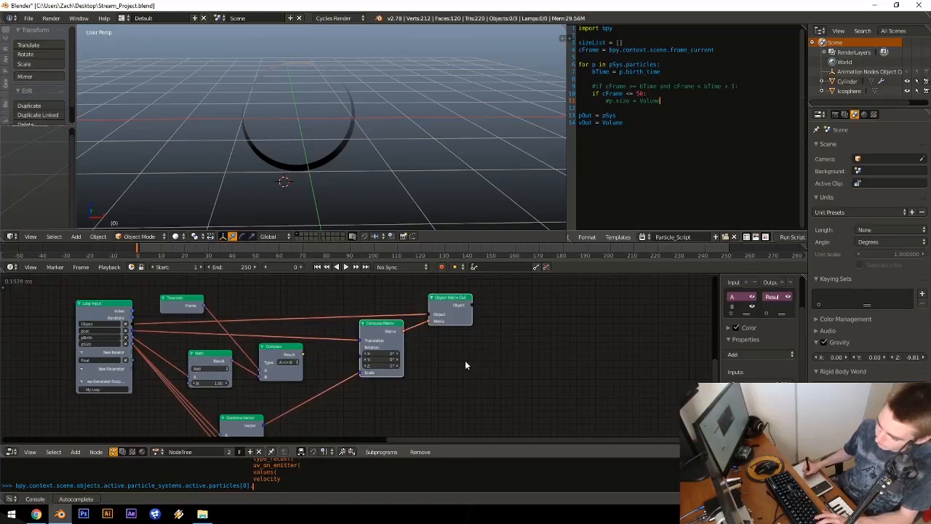
# Step: Add a Boolean Switch node after the Compare node and connect Compare's Result to its Condition
pyautogui.click(503, 359)
pyautogui.scroll(2, 418, 356)
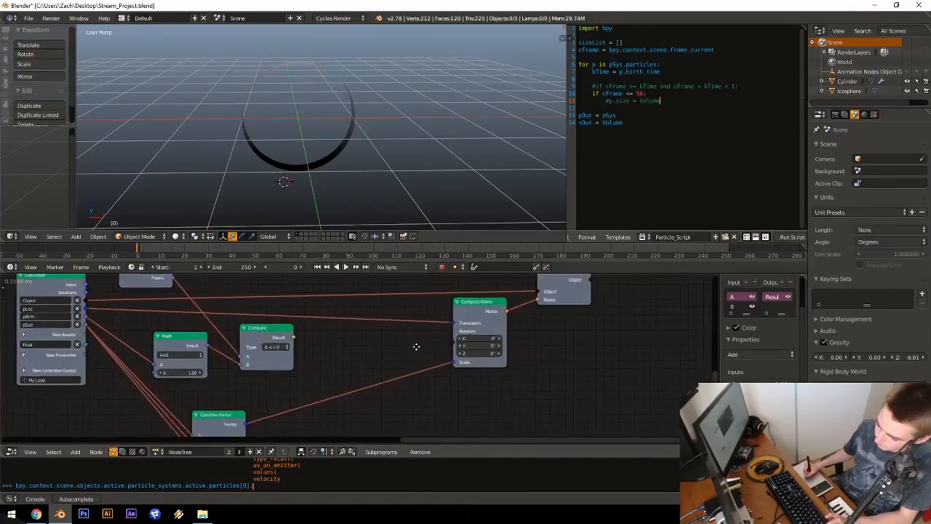
pyautogui.hotkey('shift', 'a')
pyautogui.moveTo(387, 321)
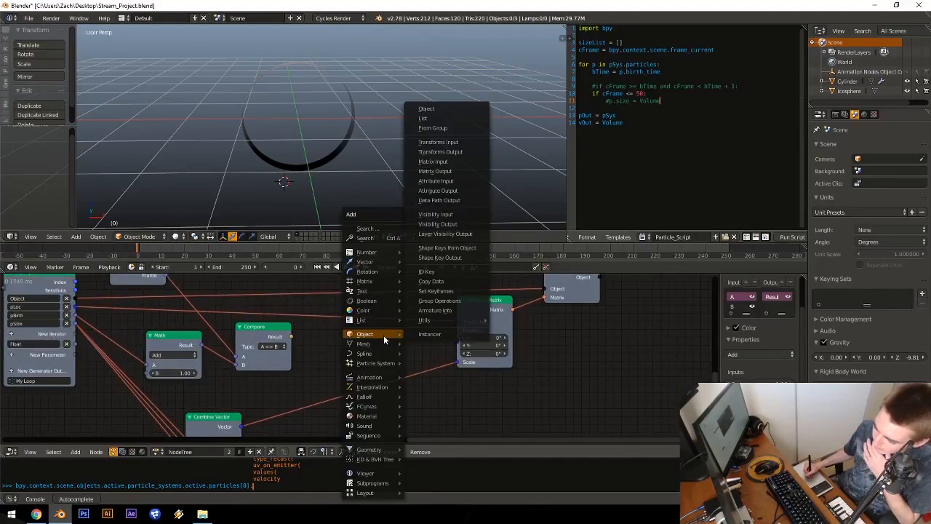
pyautogui.moveTo(374, 301)
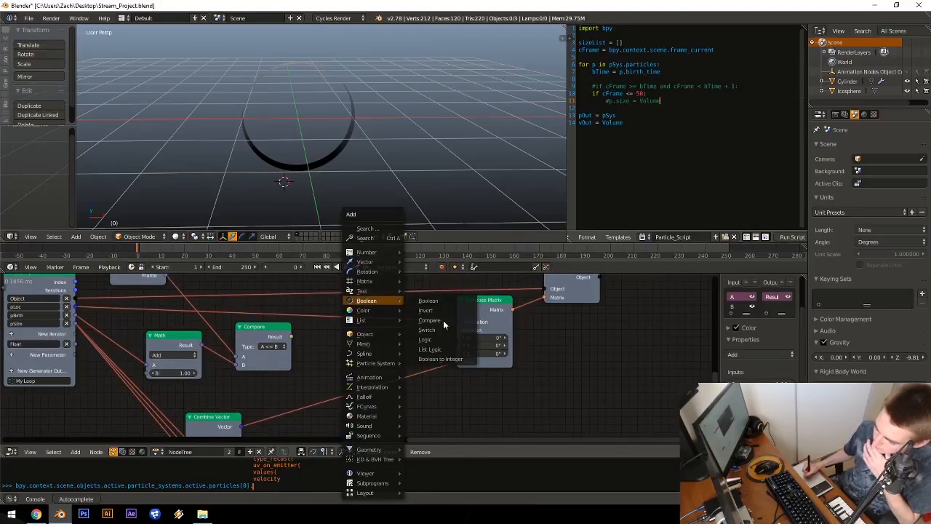
pyautogui.click(433, 332)
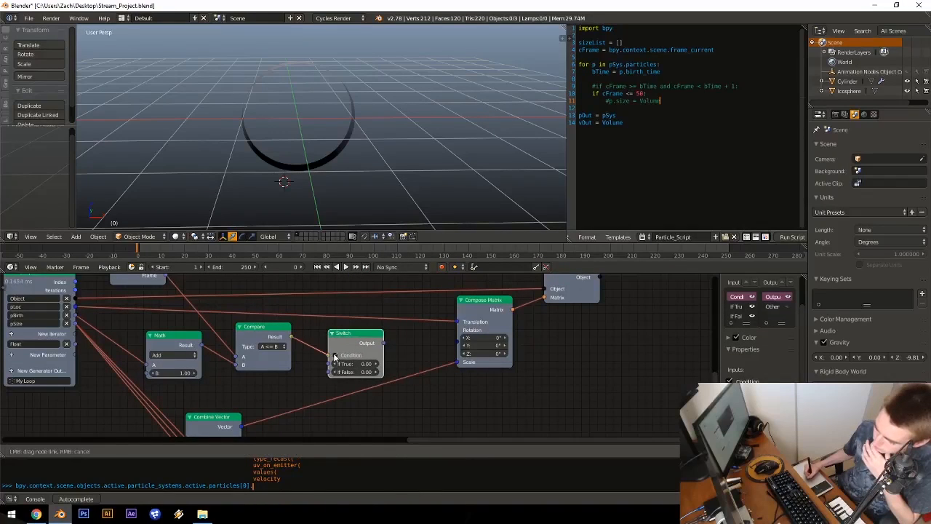
pyautogui.click(375, 349)
# Step: Move the Compose Matrix and Object Matrix Output nodes farther along the tree to make room after the Switch node
pyautogui.moveTo(390, 343)
pyautogui.mouseDown(button='middle')
pyautogui.moveTo(400, 310)
pyautogui.moveTo(393, 331)
pyautogui.mouseUp(button='middle')
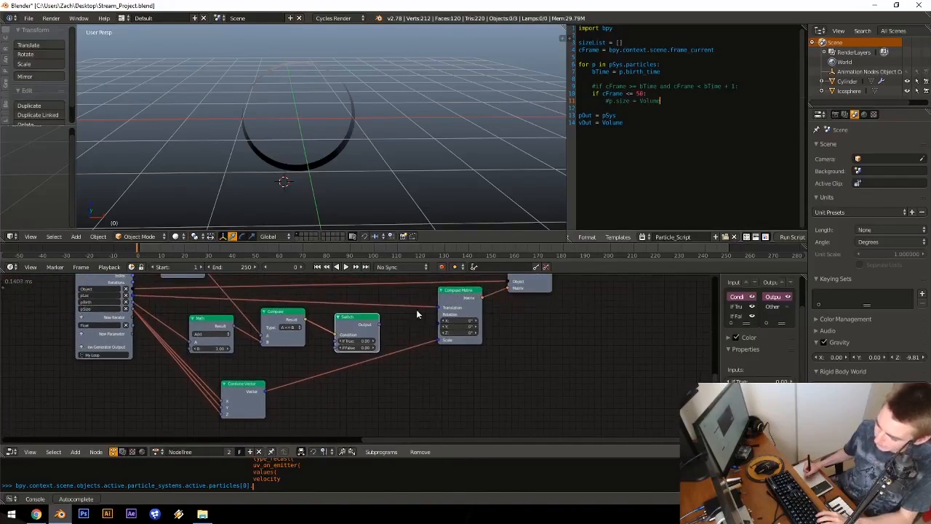
pyautogui.press('b')
pyautogui.moveTo(445, 292); pyautogui.dragTo(550, 333)
pyautogui.press('g')
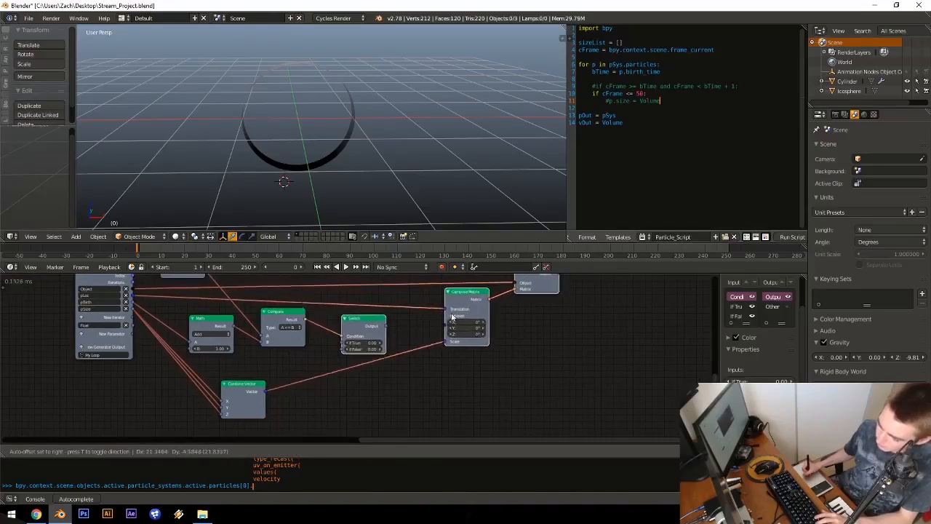
pyautogui.click(441, 314)
pyautogui.press('a')
pyautogui.moveTo(450, 286); pyautogui.dragTo(429, 315, button='middle')
pyautogui.press('b')
pyautogui.moveTo(423, 290); pyautogui.dragTo(525, 369)
pyautogui.press('g')
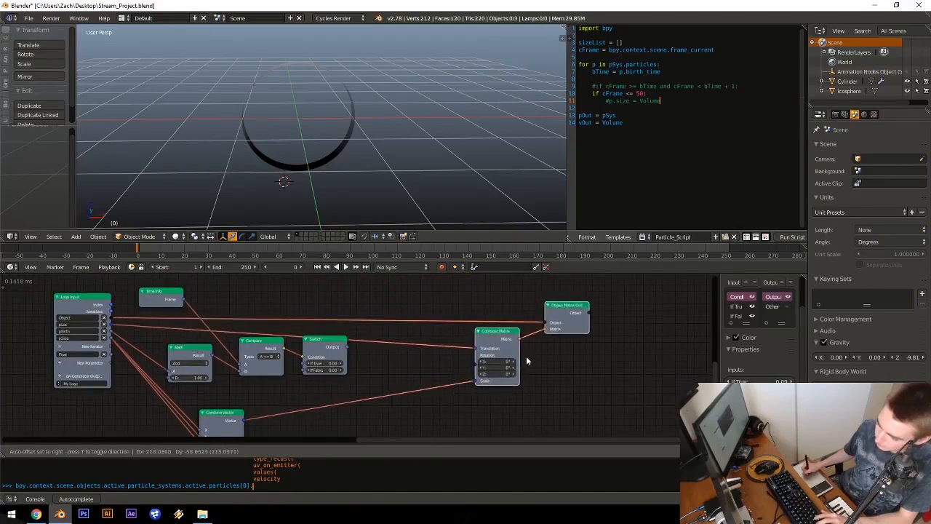
pyautogui.click(549, 345)
# Step: Move the Combine Vector node lower and add a reroute point on its link to Compose Matrix's Scale
pyautogui.moveTo(260, 391); pyautogui.dragTo(279, 348, button='middle')
pyautogui.moveTo(260, 384); pyautogui.dragTo(222, 424)
pyautogui.hotkey('shift', 'a')
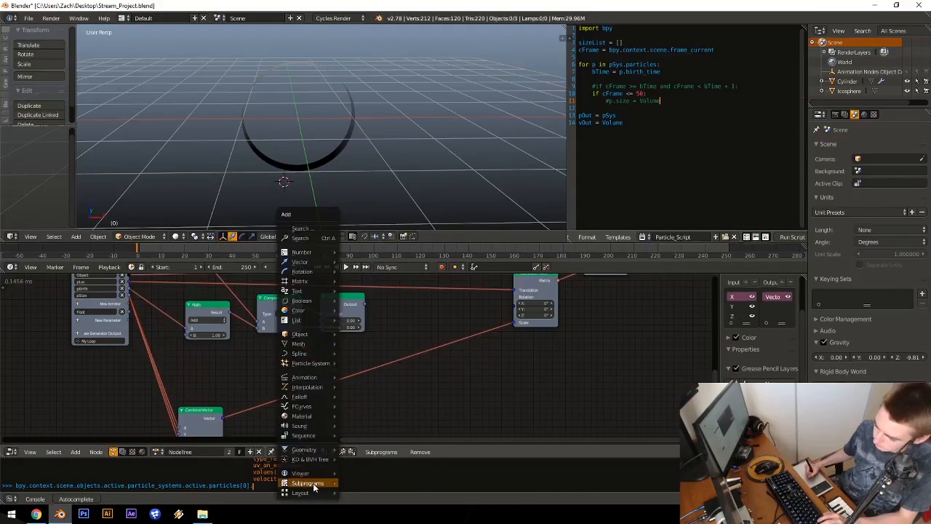
pyautogui.moveTo(313, 493)
pyautogui.click(354, 493)
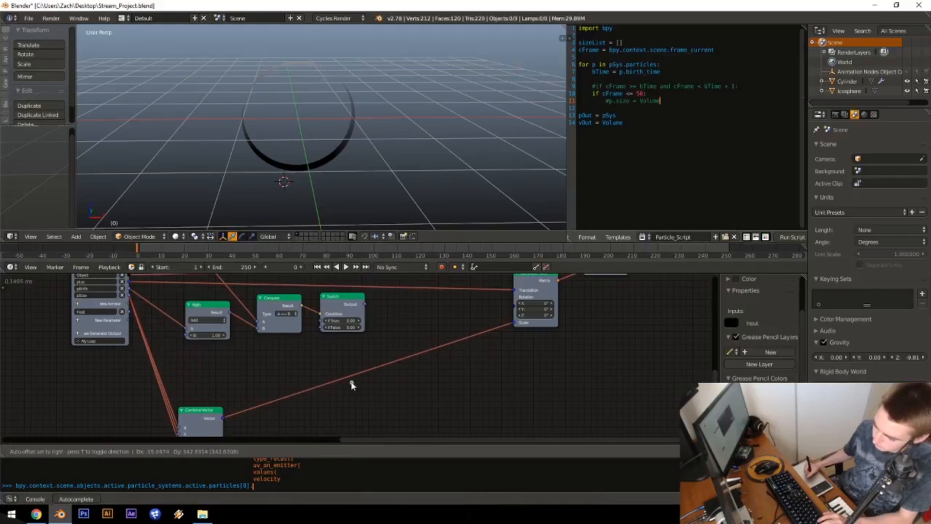
pyautogui.click(446, 400)
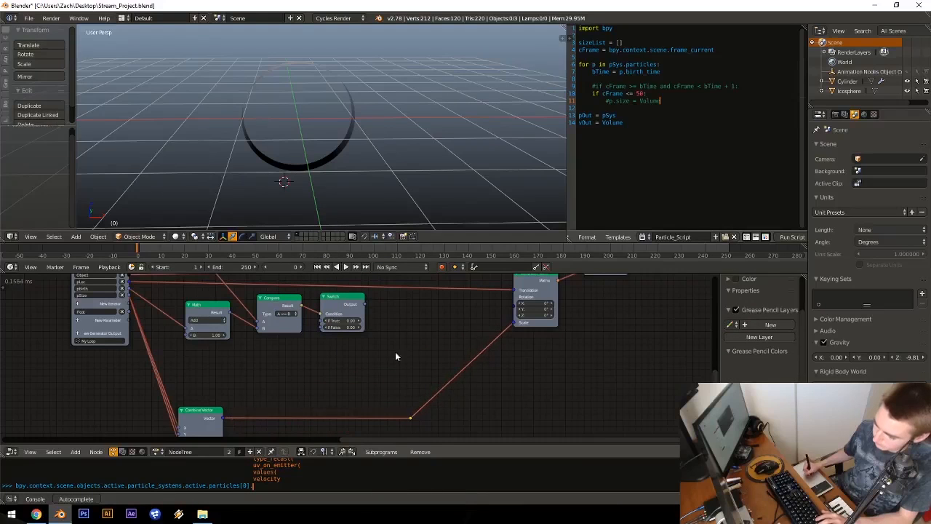
# Step: Rename the Float parameter on the Loop Input node to Volume
pyautogui.moveTo(402, 328); pyautogui.dragTo(457, 371, button='middle')
pyautogui.keyDown('ctrl'); pyautogui.moveTo(458, 370); pyautogui.dragTo(474, 315, button='middle'); pyautogui.keyUp('ctrl')
pyautogui.moveTo(176, 283); pyautogui.dragTo(131, 355, button='middle')
pyautogui.click(94, 351)
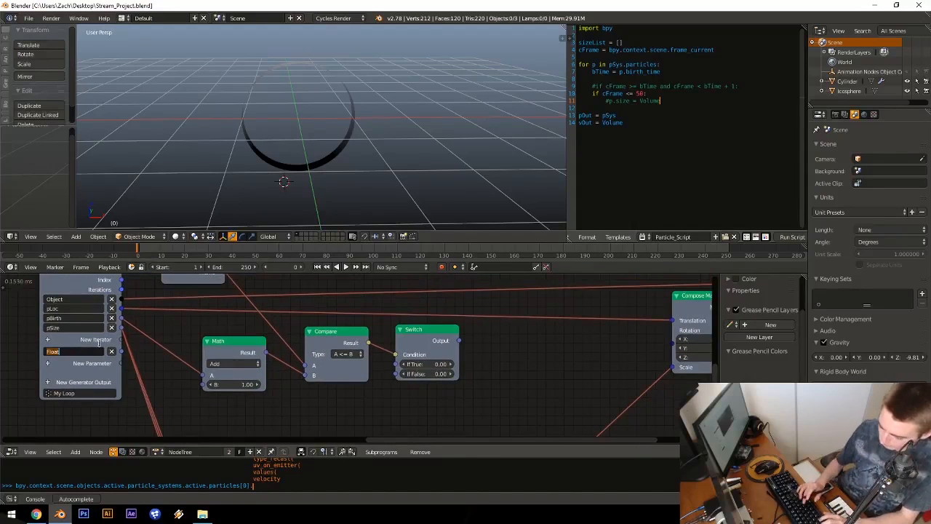
pyautogui.write('Volume')
pyautogui.press('Return')
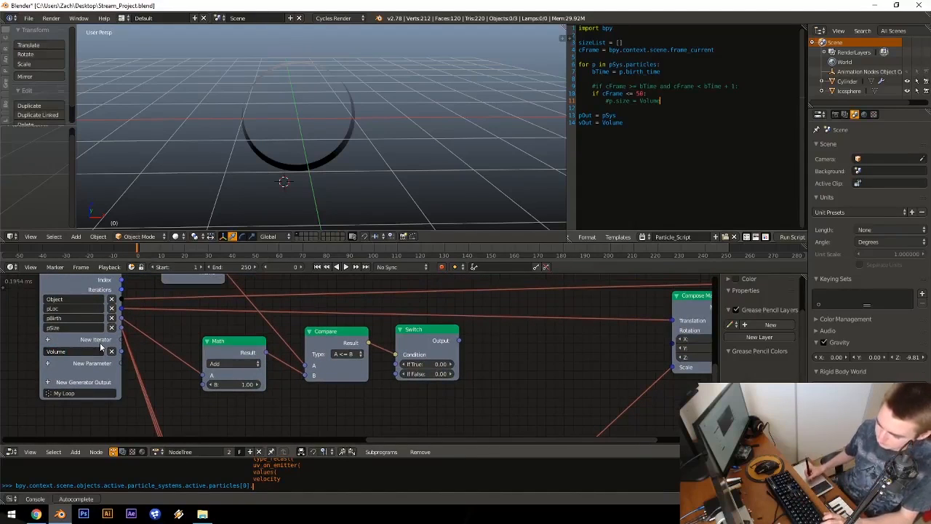
# Step: Connect the Loop Input's Volume parameter to the Switch node's If True input
pyautogui.moveTo(180, 323); pyautogui.dragTo(199, 431, button='middle')
pyautogui.moveTo(224, 291); pyautogui.dragTo(227, 380, button='middle')
pyautogui.moveTo(127, 339); pyautogui.dragTo(288, 361, button='middle')
pyautogui.moveTo(252, 369); pyautogui.dragTo(228, 309, button='middle')
pyautogui.moveTo(276, 352); pyautogui.dragTo(199, 255, button='middle')
pyautogui.moveTo(268, 380); pyautogui.dragTo(222, 292, button='middle')
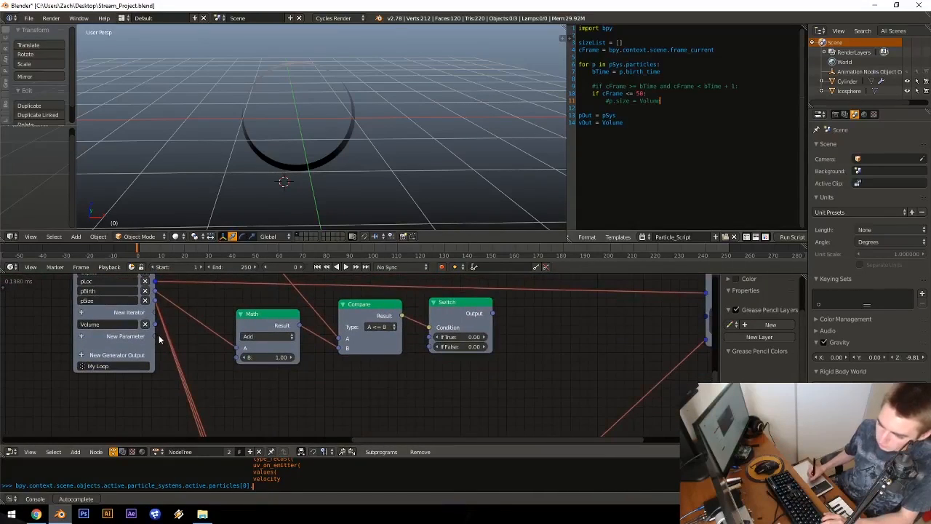
pyautogui.moveTo(154, 324); pyautogui.dragTo(260, 344)
pyautogui.moveTo(429, 338); pyautogui.dragTo(473, 335)
pyautogui.moveTo(409, 355); pyautogui.dragTo(425, 372, button='middle')
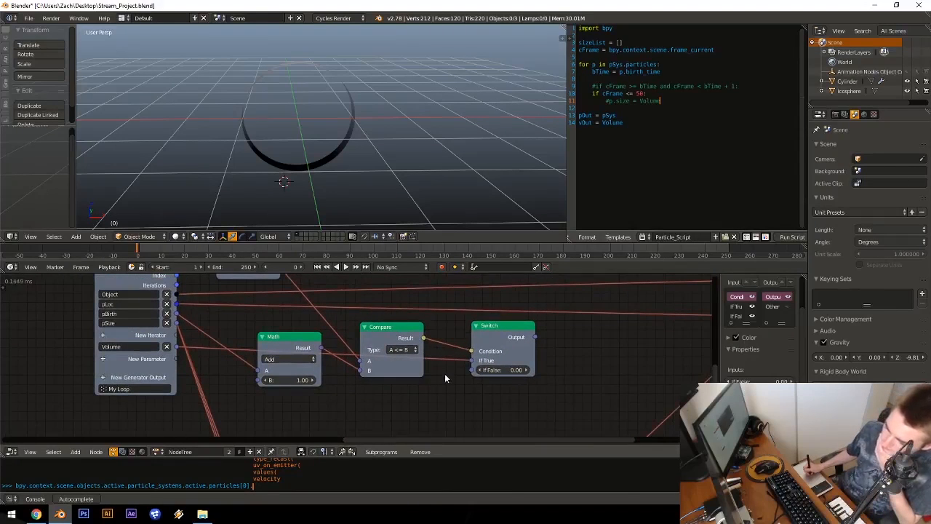
# Step: Move the Math, Compare and Switch nodes farther away from the Loop Input node
pyautogui.moveTo(451, 331); pyautogui.dragTo(384, 361, button='middle')
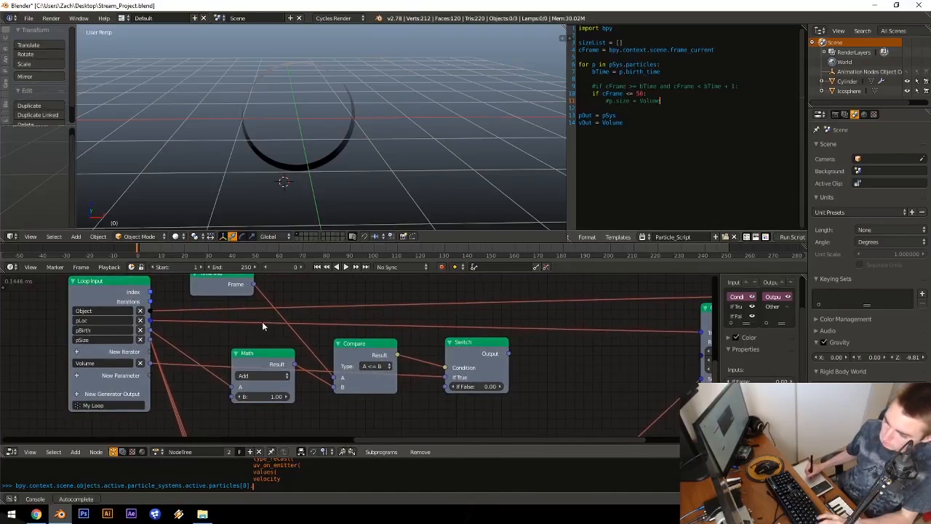
pyautogui.press('b')
pyautogui.moveTo(262, 340); pyautogui.dragTo(436, 394)
pyautogui.press('g')
pyautogui.click(487, 390)
# Step: Add an Object Transforms Input node and place it below the Math node
pyautogui.moveTo(396, 346); pyautogui.dragTo(405, 341, button='middle')
pyautogui.hotkey('shift', 'a')
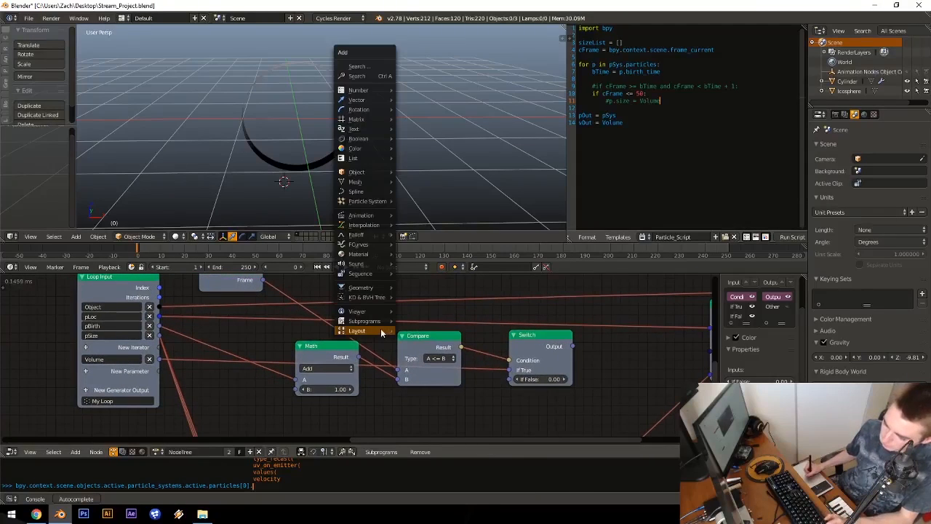
pyautogui.moveTo(381, 173)
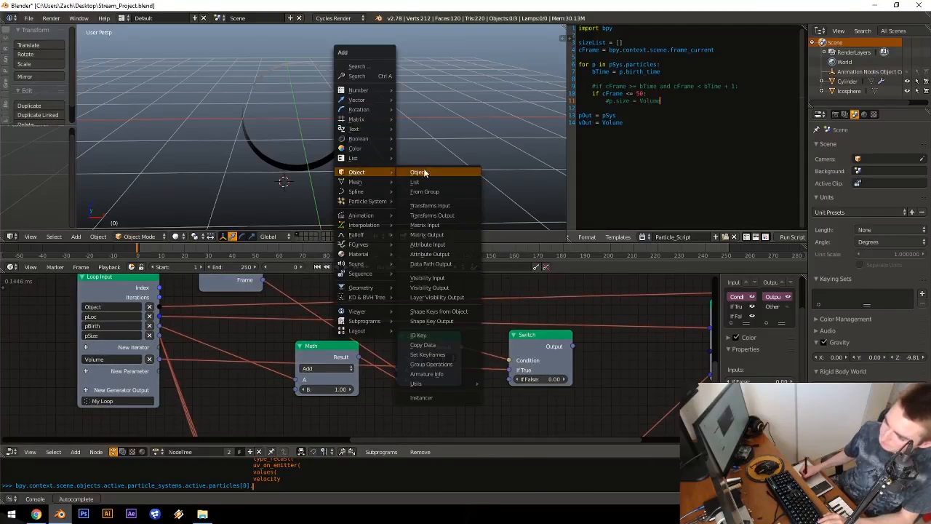
pyautogui.click(441, 210)
pyautogui.click(293, 405)
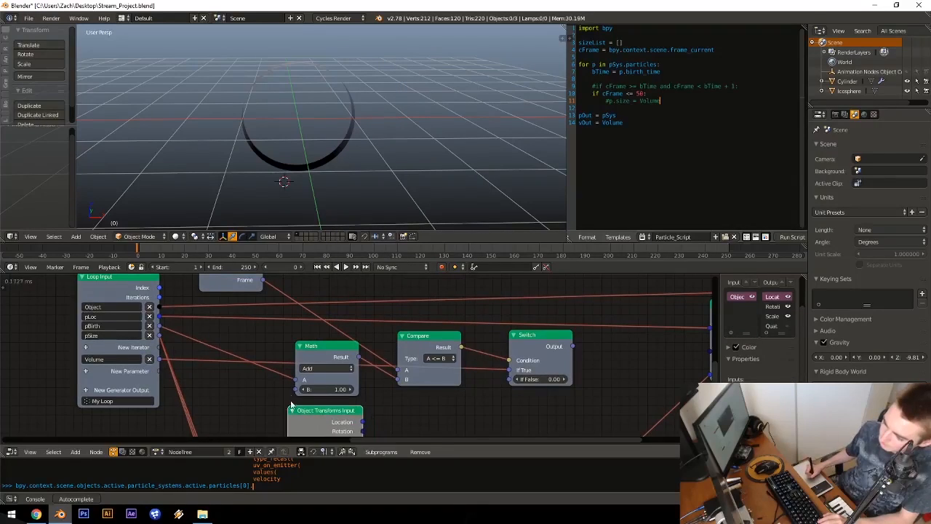
# Step: Connect the Loop Input's Object to the Object Transforms Input node and hide that node's Location and Rotation outputs
pyautogui.moveTo(297, 394); pyautogui.dragTo(355, 344, button='middle')
pyautogui.moveTo(293, 309); pyautogui.dragTo(293, 310)
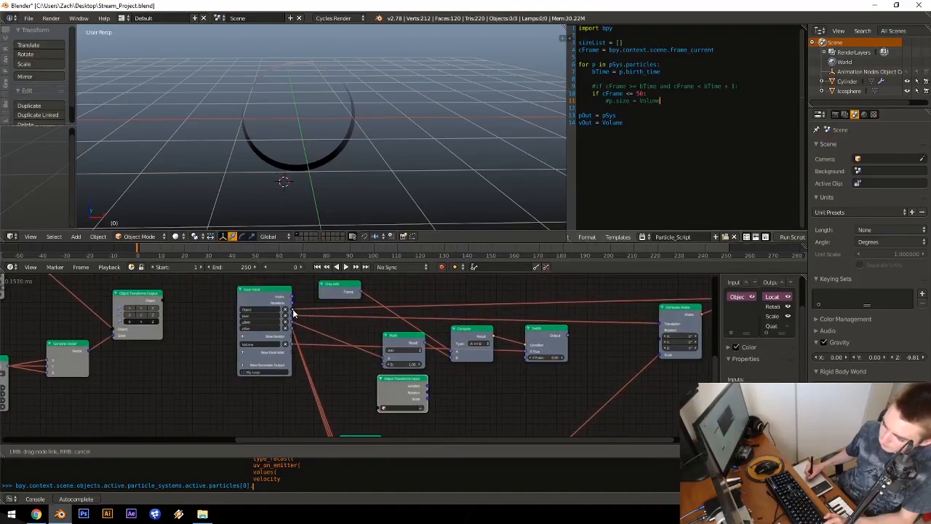
pyautogui.moveTo(375, 412); pyautogui.dragTo(377, 409)
pyautogui.moveTo(422, 370); pyautogui.dragTo(410, 341, button='middle')
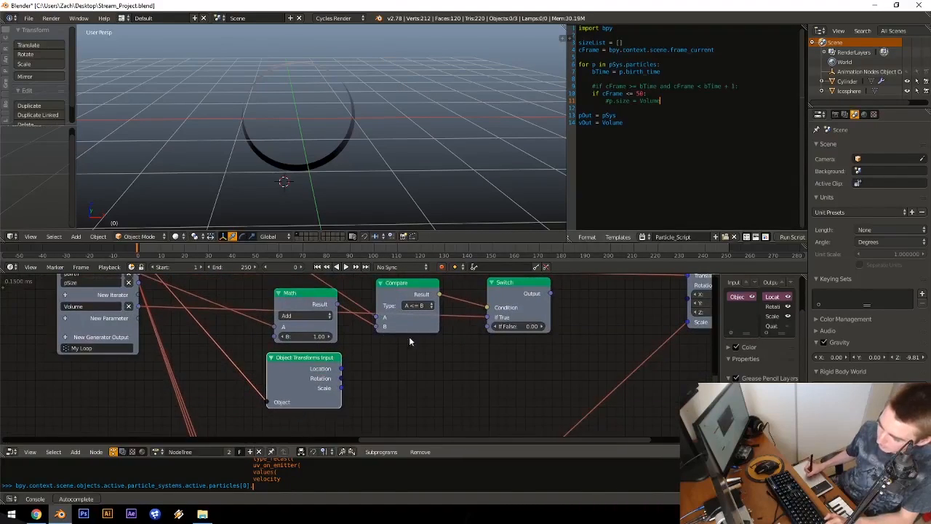
pyautogui.click(788, 304)
pyautogui.click(788, 299)
# Step: Add a Separate Vector node fed by the object's Scale and connect its X output to the Switch's If False input
pyautogui.hotkey('shift', 'a')
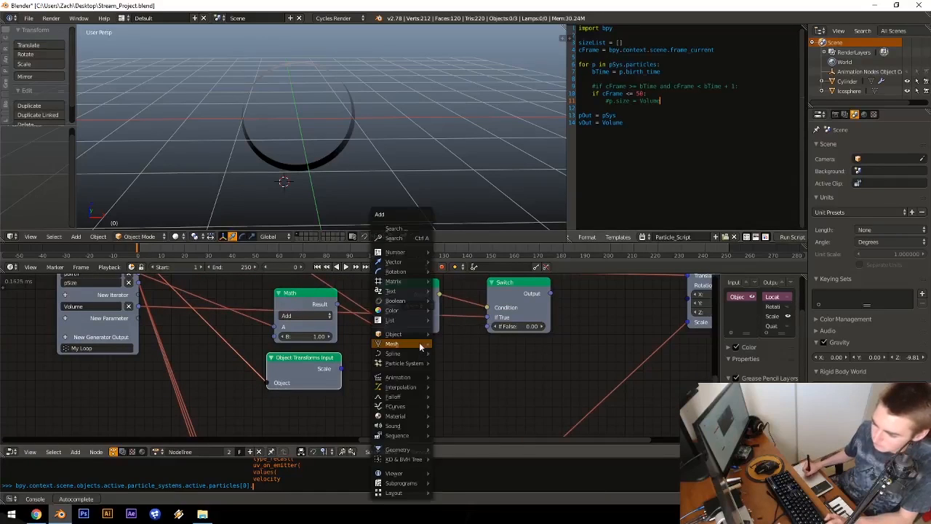
pyautogui.hotkey('ctrl', 'a')
pyautogui.write('sepa')
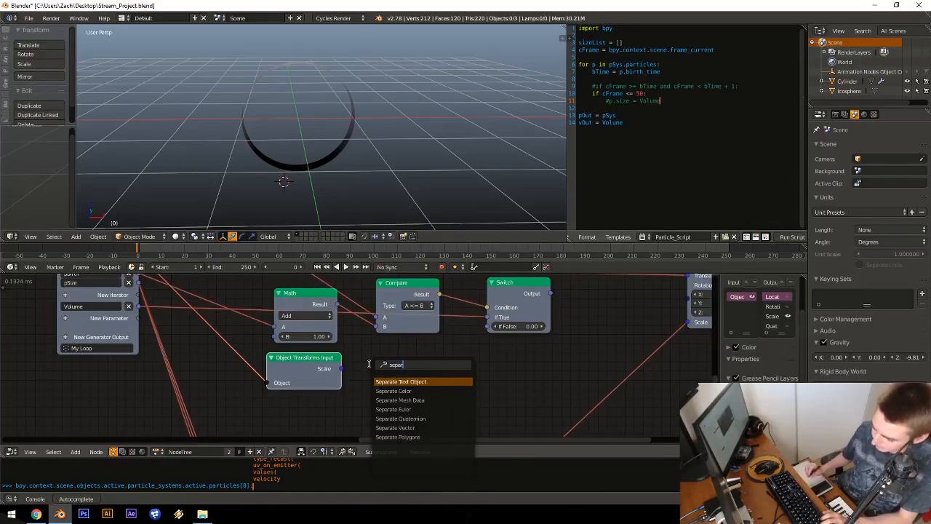
pyautogui.click(409, 429)
pyautogui.click(372, 355)
pyautogui.moveTo(342, 370); pyautogui.dragTo(380, 417)
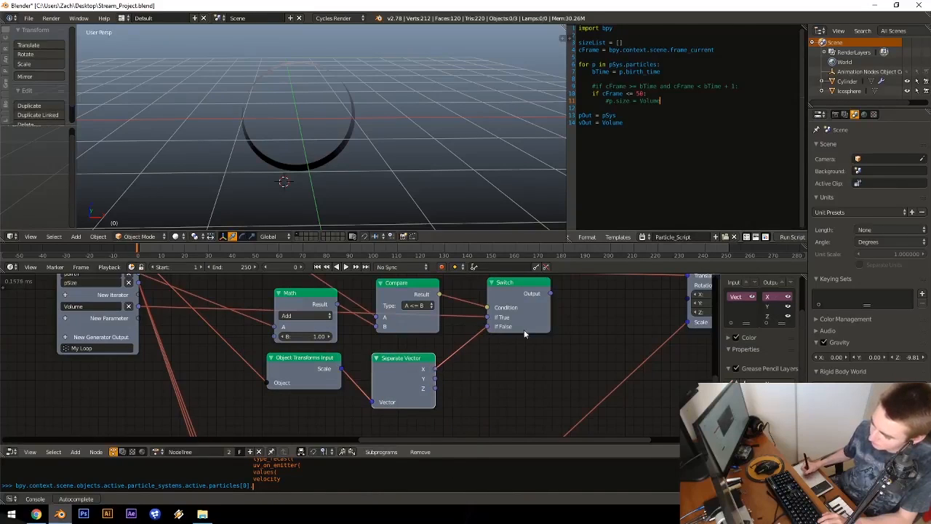
# Step: Move the Combine Vector node below Separate Vector and disconnect its X, Y and Z inputs
pyautogui.moveTo(573, 309)
pyautogui.mouseDown(button='middle')
pyautogui.moveTo(398, 358)
pyautogui.moveTo(404, 317)
pyautogui.moveTo(469, 315)
pyautogui.mouseUp(button='middle')
pyautogui.keyDown('ctrl'); pyautogui.moveTo(468, 315); pyautogui.dragTo(457, 390, button='middle'); pyautogui.keyUp('ctrl')
pyautogui.moveTo(442, 367)
pyautogui.mouseDown(button='middle')
pyautogui.moveTo(481, 329)
pyautogui.moveTo(414, 376)
pyautogui.mouseUp(button='middle')
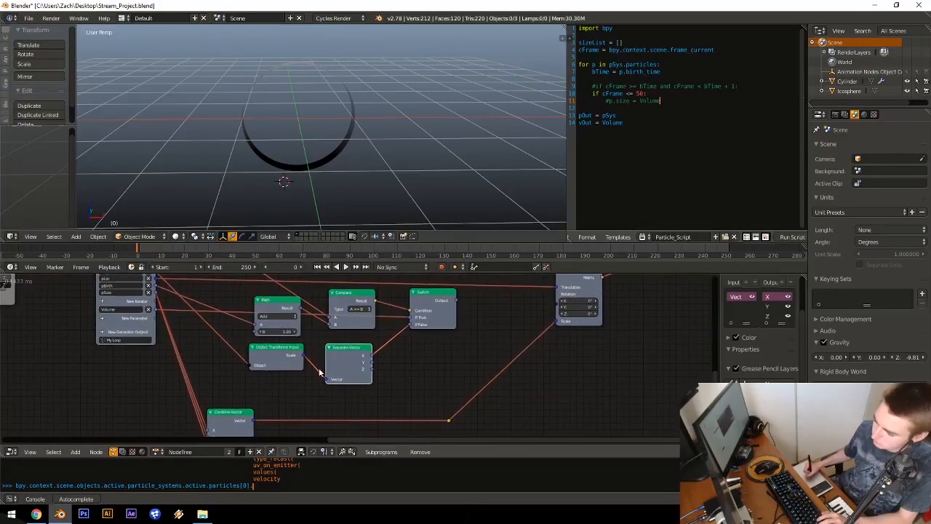
pyautogui.press('b')
pyautogui.moveTo(223, 394); pyautogui.dragTo(298, 436)
pyautogui.click(448, 421)
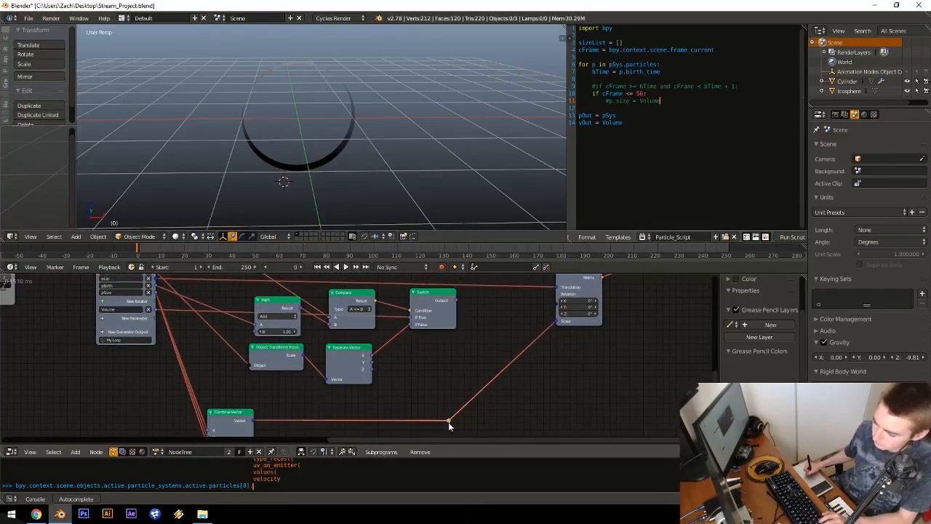
pyautogui.click(232, 419)
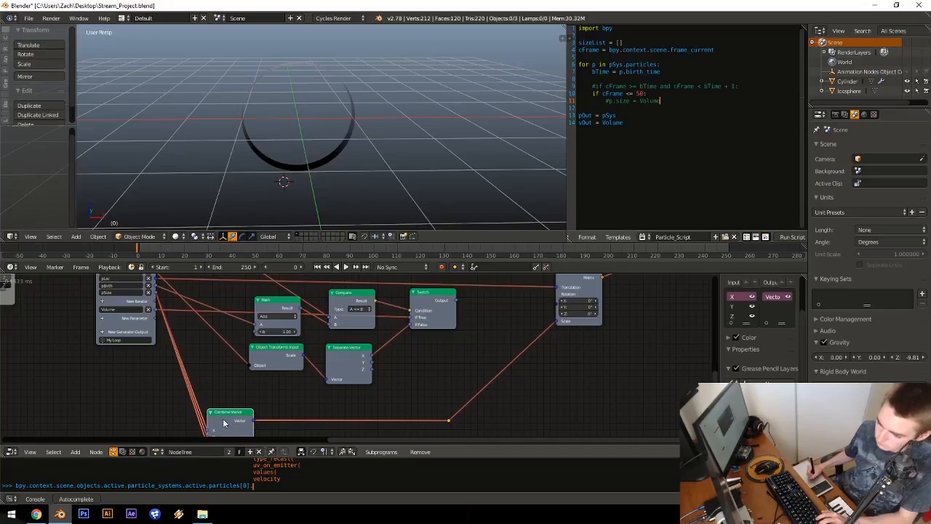
pyautogui.moveTo(224, 422); pyautogui.dragTo(370, 419)
pyautogui.moveTo(370, 421); pyautogui.dragTo(367, 396, button='middle')
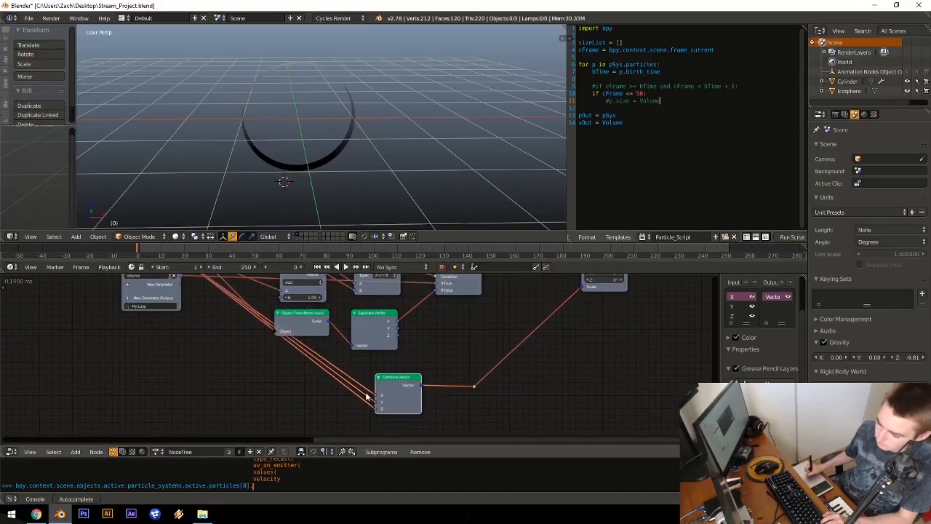
pyautogui.moveTo(375, 394); pyautogui.dragTo(343, 387)
pyautogui.moveTo(374, 402); pyautogui.dragTo(339, 403)
pyautogui.moveTo(375, 408); pyautogui.dragTo(348, 410)
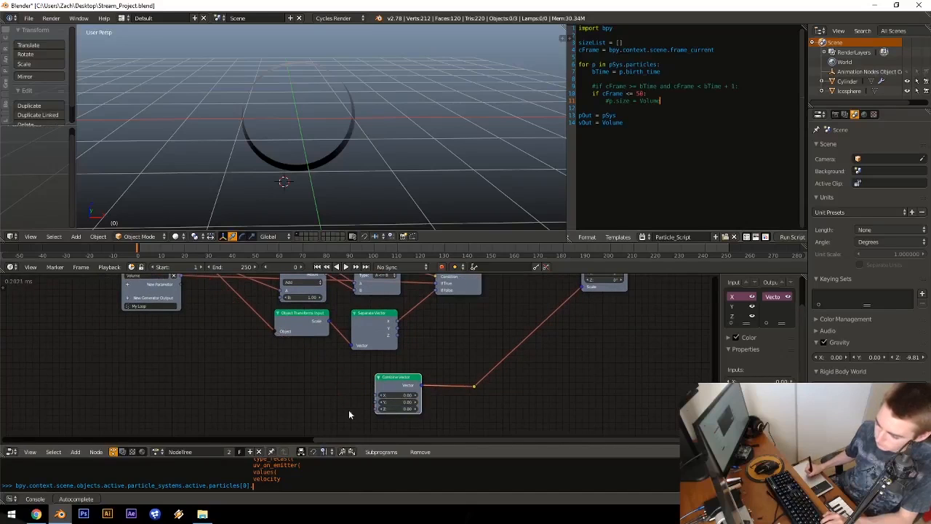
# Step: Delete the reroute point and move the Combine Vector node next to Compose Matrix
pyautogui.click(473, 387)
pyautogui.press('x')
pyautogui.moveTo(417, 382); pyautogui.dragTo(556, 300)
pyautogui.moveTo(550, 306); pyautogui.dragTo(481, 385, button='middle')
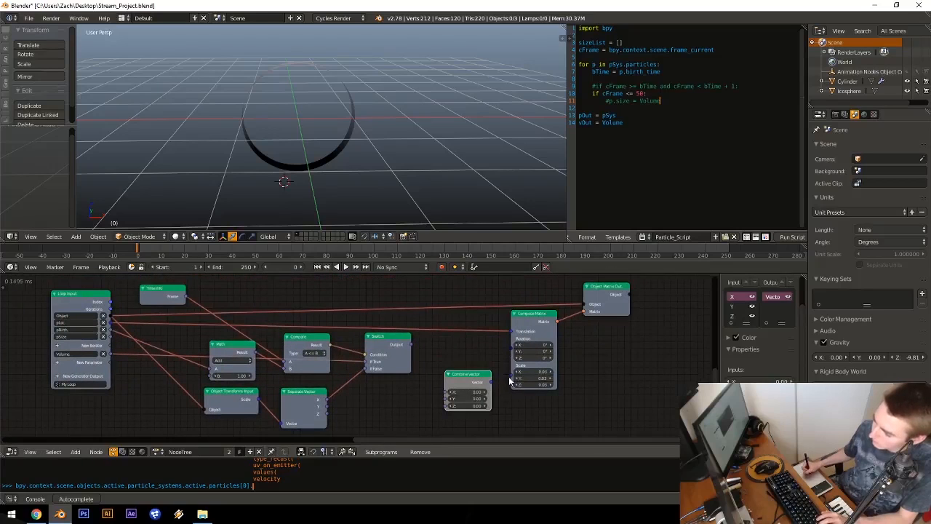
# Step: Connect Combine Vector to Compose Matrix's Scale and feed its X, Y and Z inputs from the Switch output
pyautogui.moveTo(492, 382); pyautogui.dragTo(512, 365)
pyautogui.moveTo(410, 343); pyautogui.dragTo(426, 372)
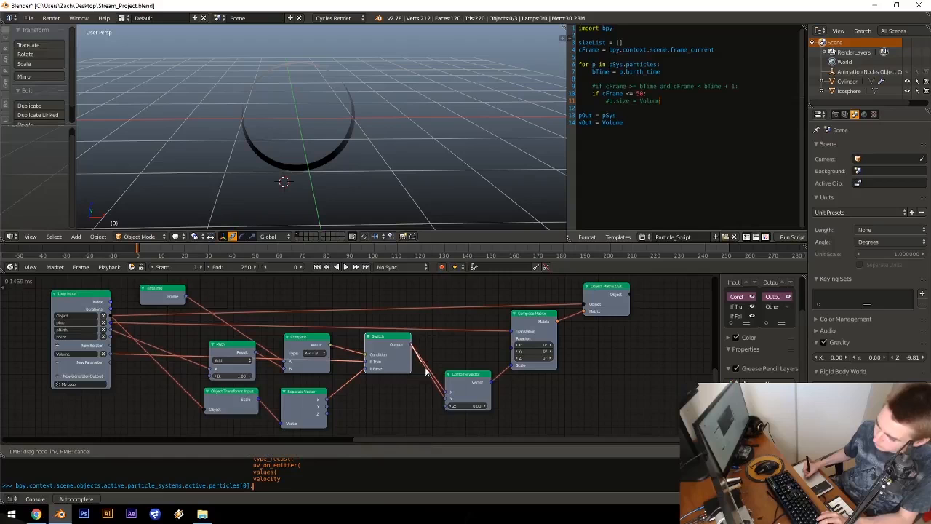
pyautogui.moveTo(449, 408); pyautogui.dragTo(449, 405)
# Step: Play the animation and examine the particle objects in the 3D view from another angle
pyautogui.hotkey('alt', 'a')
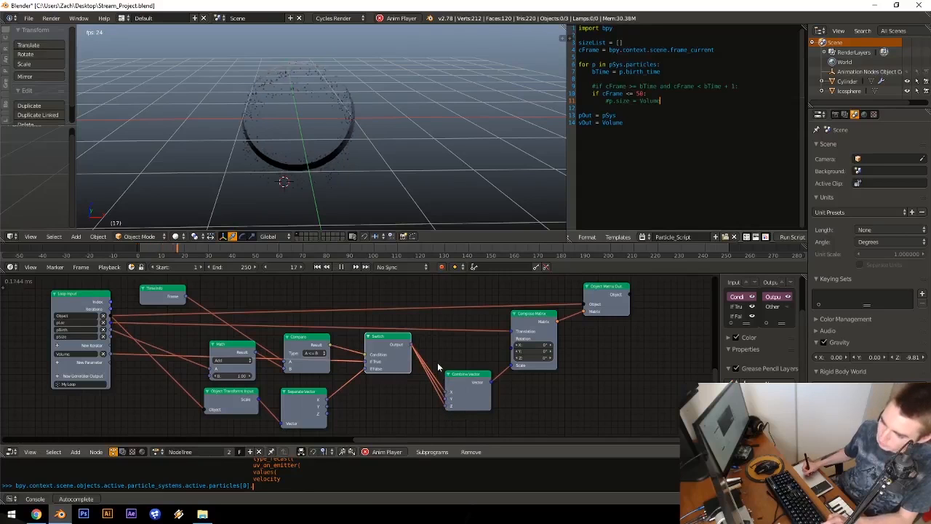
pyautogui.moveTo(384, 171); pyautogui.dragTo(348, 133, button='middle')
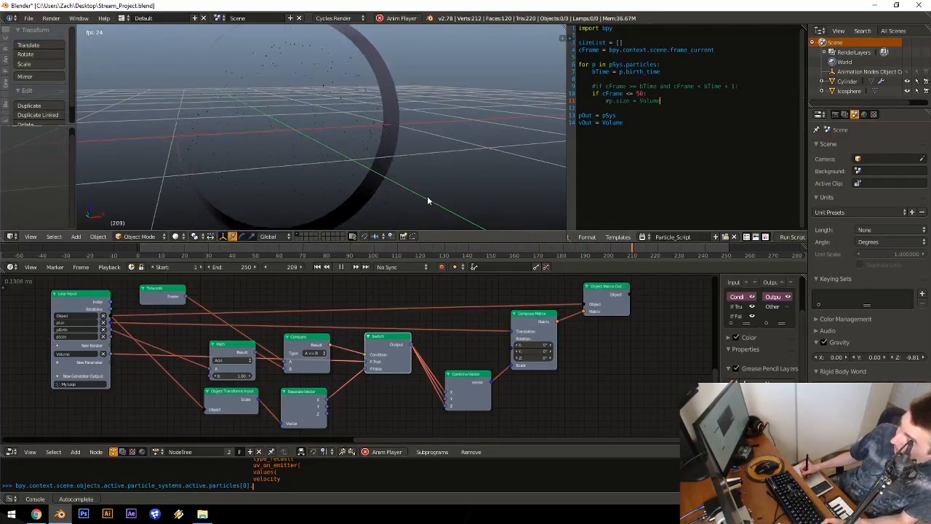
pyautogui.press('Escape')
pyautogui.moveTo(405, 146); pyautogui.dragTo(369, 125, button='middle')
# Step: Save the project over the existing Stream_Project.blend file
pyautogui.hotkey('ctrl', 's')
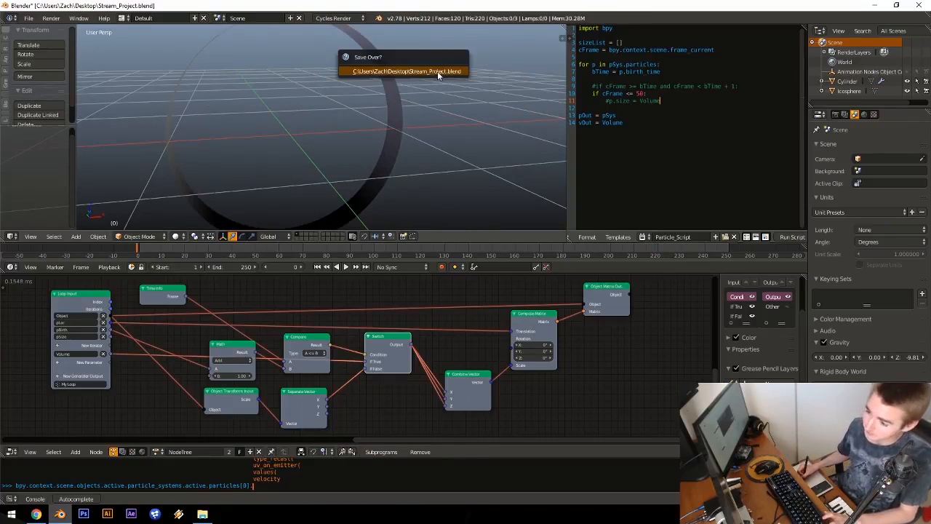
pyautogui.click(437, 72)
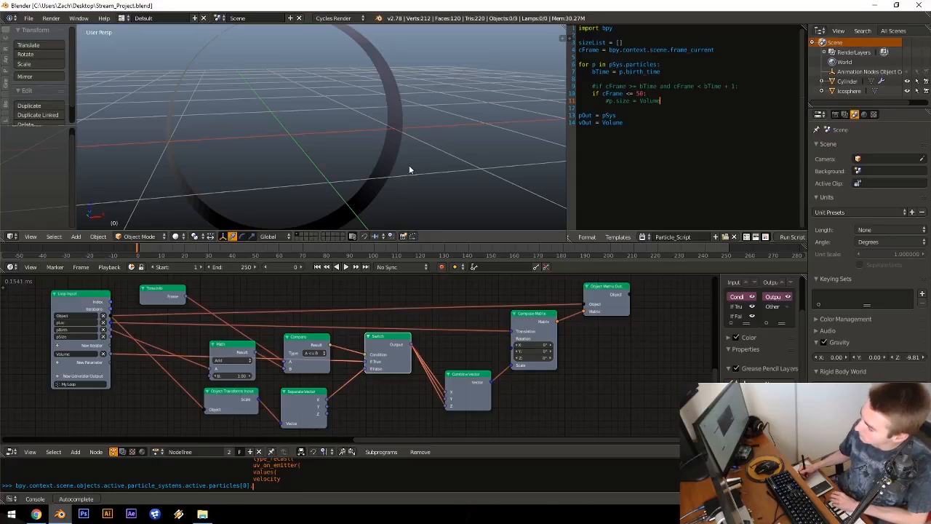
pyautogui.moveTo(408, 162)
pyautogui.mouseDown(button='middle')
pyautogui.moveTo(342, 158)
pyautogui.moveTo(412, 123)
pyautogui.moveTo(410, 150)
pyautogui.mouseUp(button='middle')
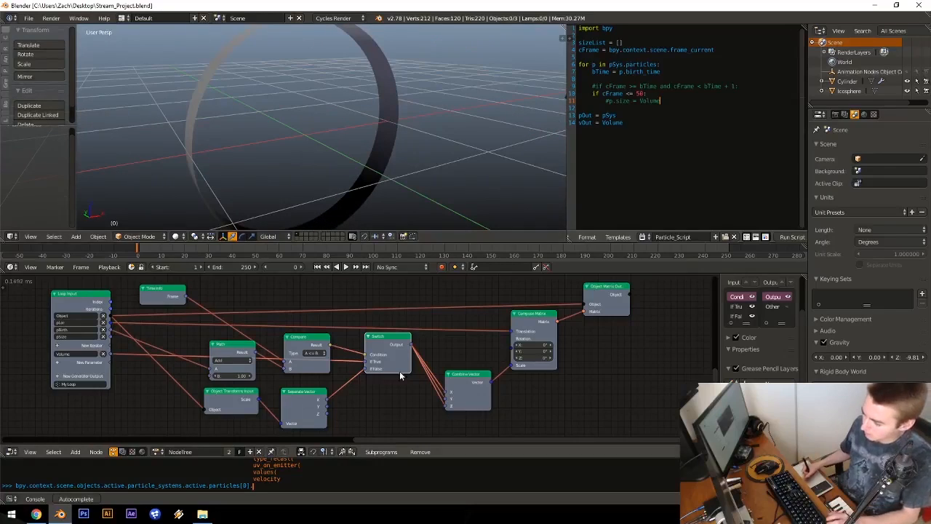
# Step: Examine the links from Loop Input and Time Info through the Math, Compare, Switch and Combine Vector nodes
pyautogui.moveTo(404, 373); pyautogui.dragTo(464, 334, button='middle')
pyautogui.scroll(7, 386, 374)
pyautogui.scroll(-9, 464, 333)
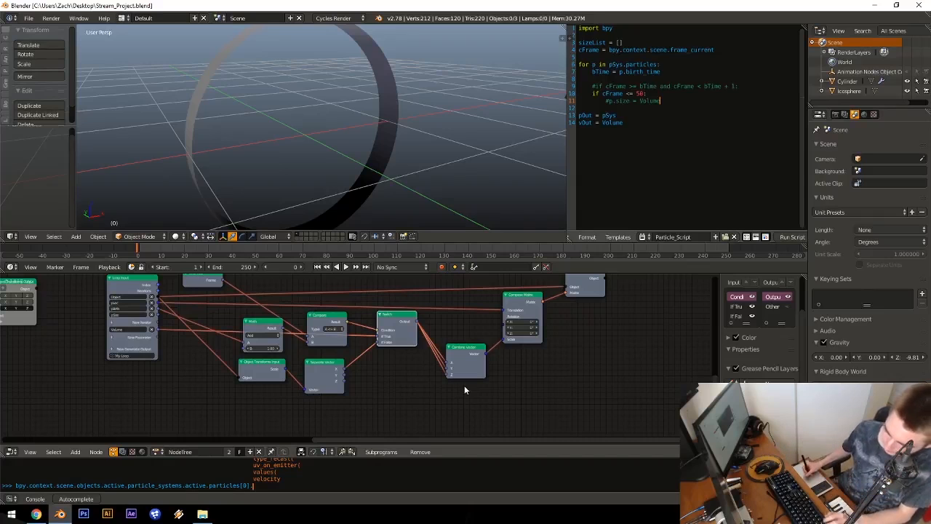
pyautogui.scroll(3, 437, 356)
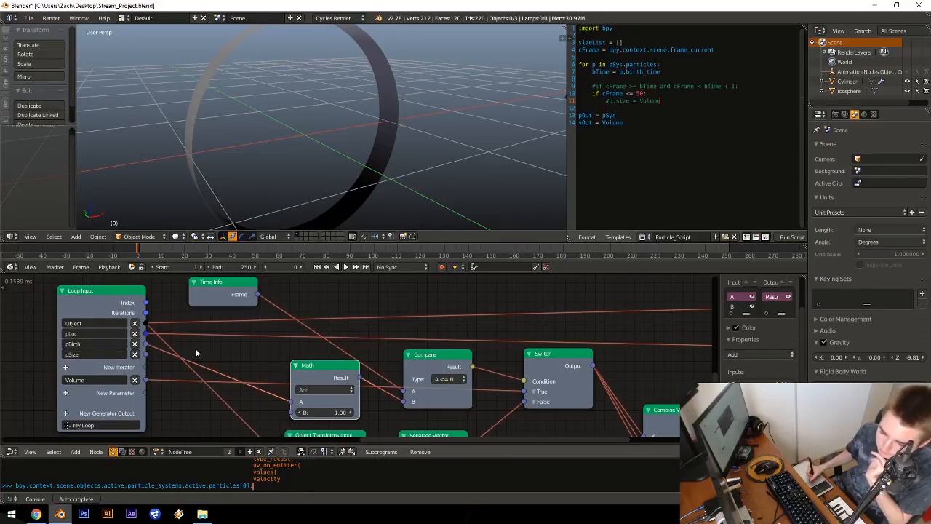
pyautogui.moveTo(195, 348); pyautogui.dragTo(236, 380, button='middle')
pyautogui.moveTo(254, 345); pyautogui.dragTo(249, 376, button='middle')
pyautogui.moveTo(250, 321); pyautogui.dragTo(269, 299, button='middle')
pyautogui.moveTo(301, 354); pyautogui.dragTo(272, 306, button='middle')
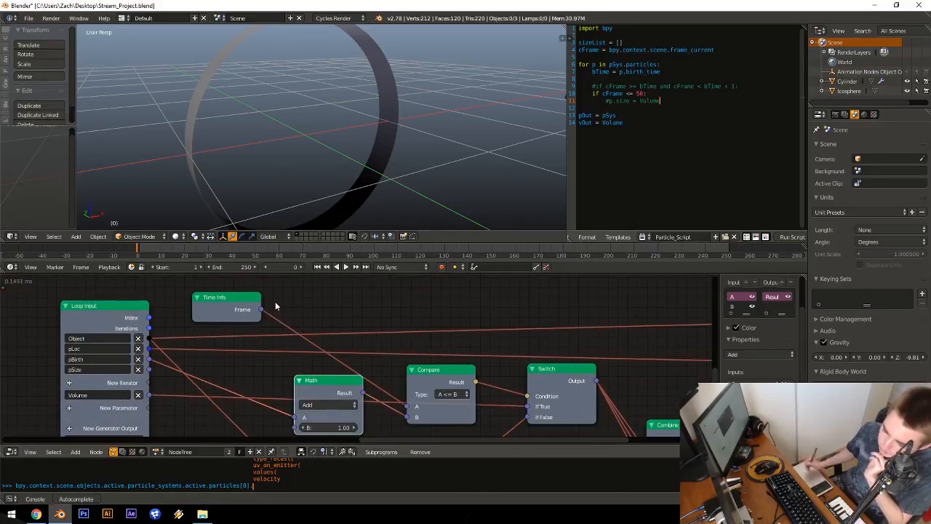
pyautogui.moveTo(378, 365); pyautogui.dragTo(339, 321, button='middle')
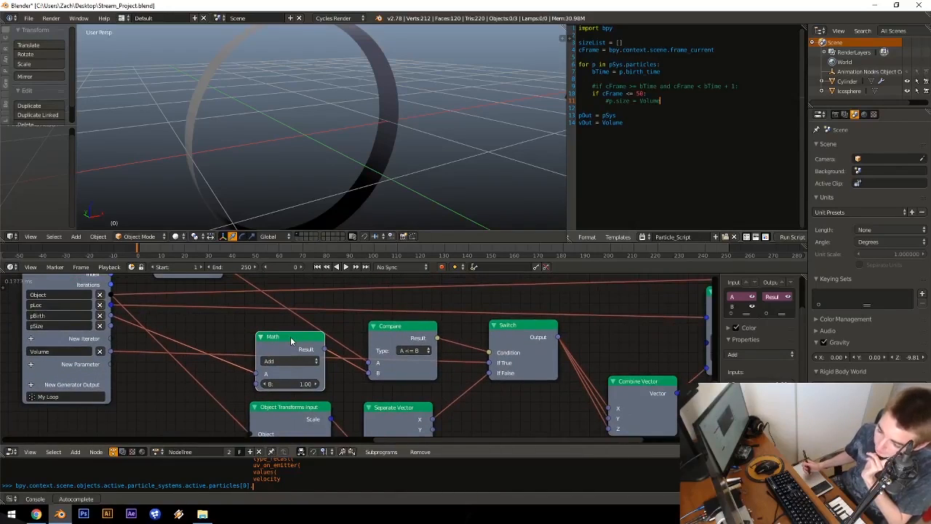
pyautogui.moveTo(217, 352); pyautogui.dragTo(244, 333, button='middle')
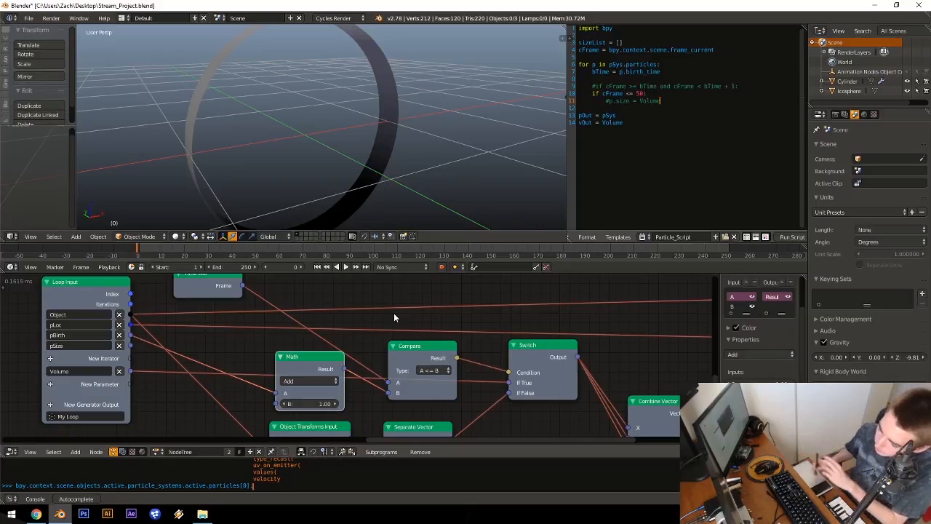
# Step: Attach a temporary Viewer to the Math node, play the animation to check the result, and remove the Viewer
pyautogui.press('w')
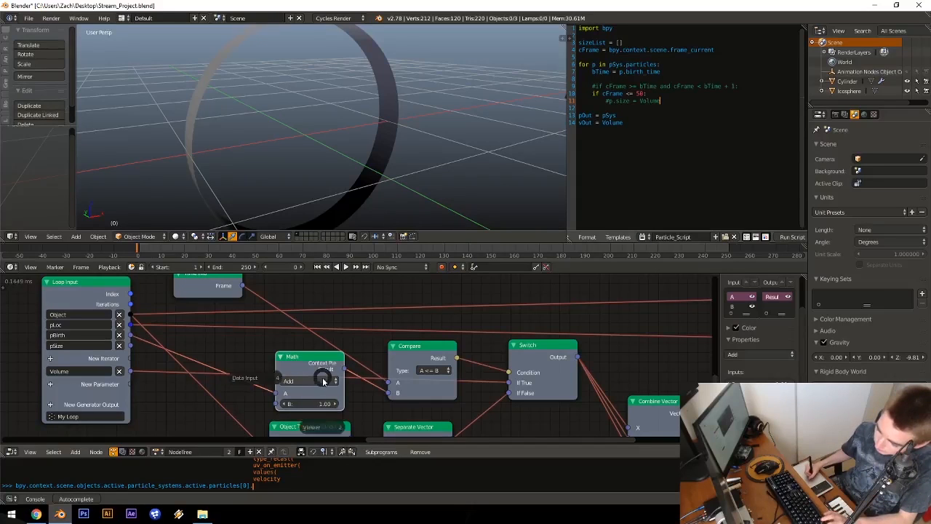
pyautogui.click(317, 436)
pyautogui.click(289, 286)
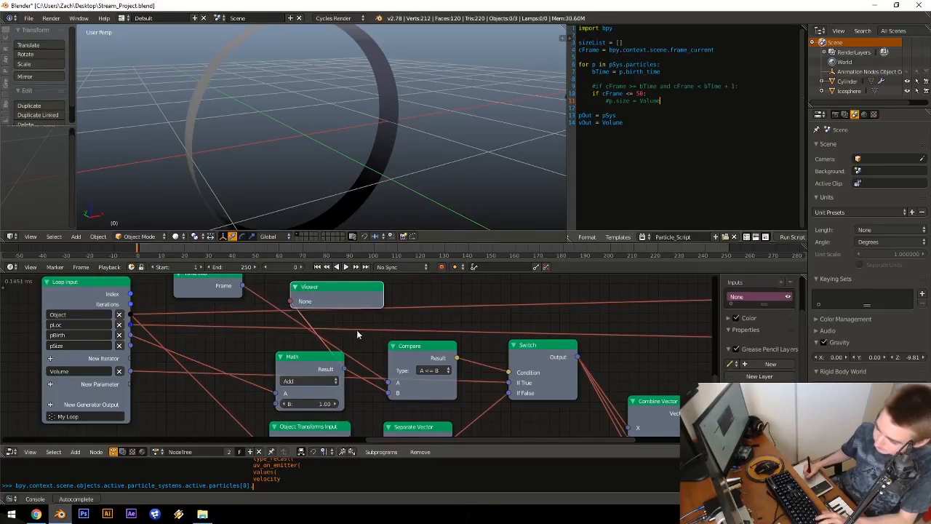
pyautogui.moveTo(353, 325); pyautogui.dragTo(371, 338, button='middle')
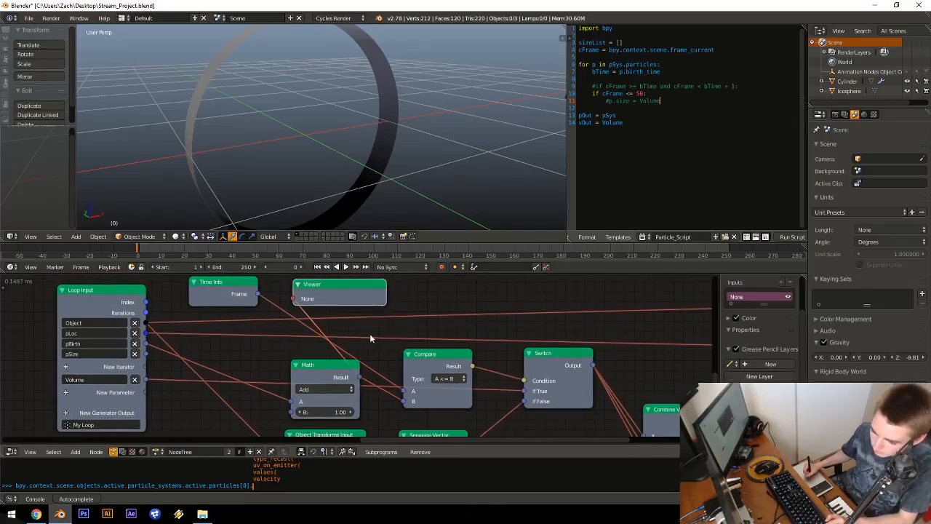
pyautogui.click(335, 365)
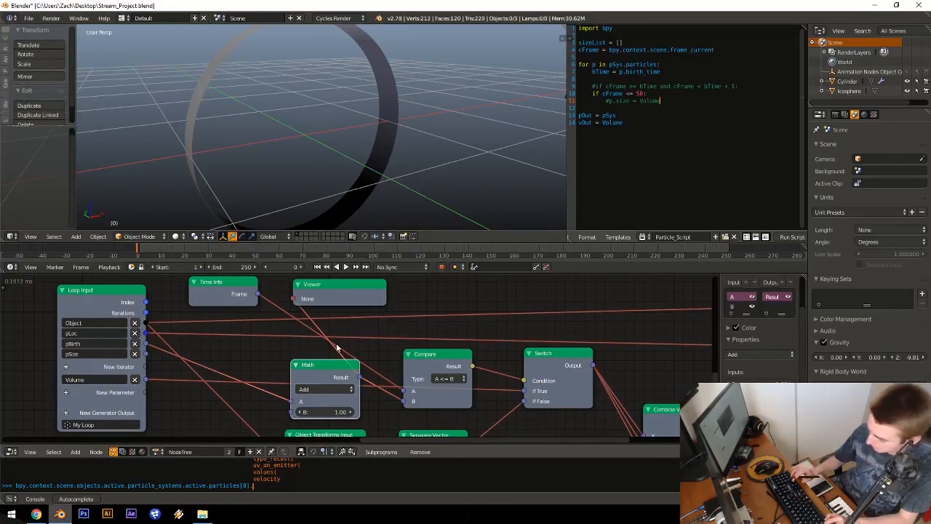
pyautogui.hotkey('alt', 'a')
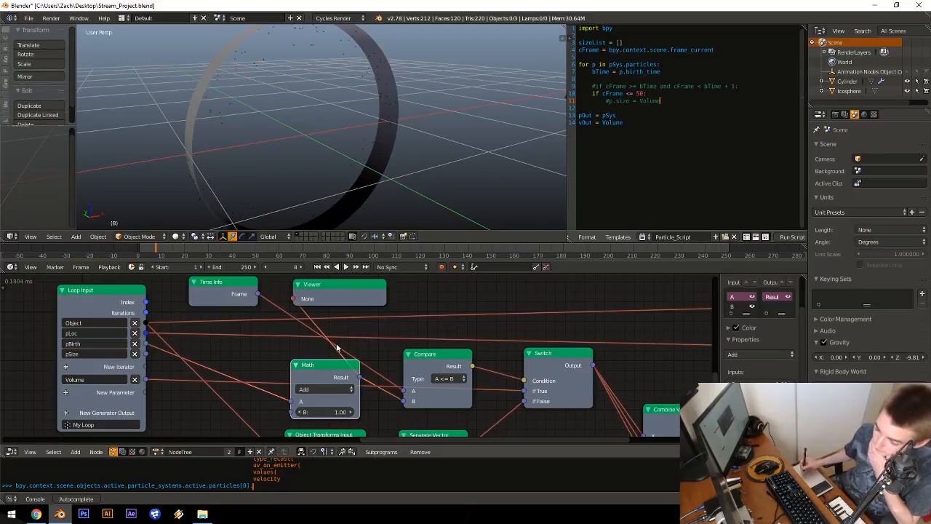
pyautogui.click(347, 289)
# Step: Connect the Birth Times output of Particles Data to the pBirth List input of My Loop
pyautogui.moveTo(342, 335); pyautogui.dragTo(437, 328, button='middle')
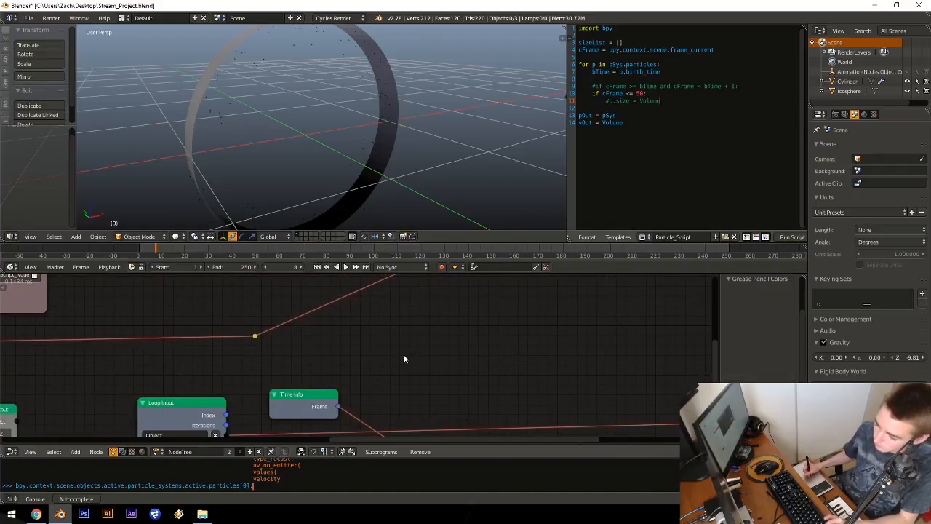
pyautogui.moveTo(403, 358); pyautogui.dragTo(408, 402, button='middle')
pyautogui.moveTo(519, 320); pyautogui.dragTo(457, 291)
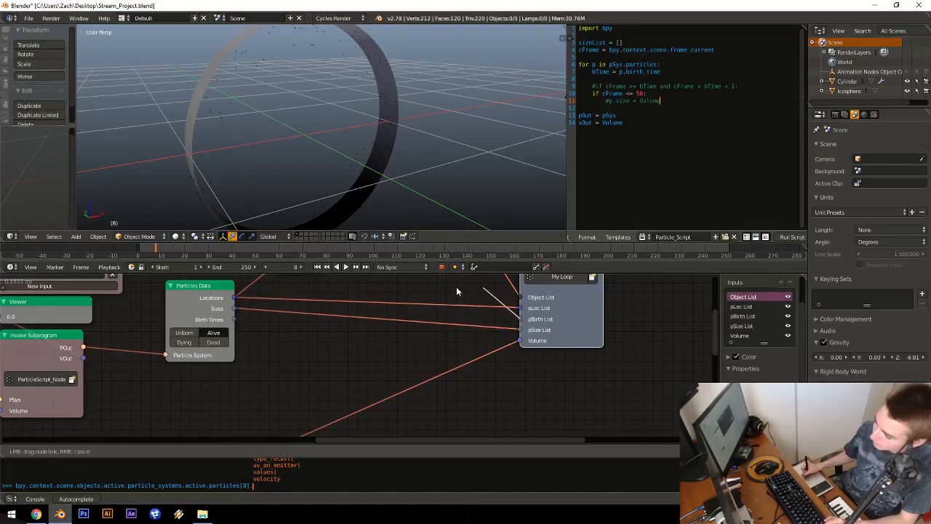
pyautogui.moveTo(443, 335); pyautogui.dragTo(353, 362)
pyautogui.moveTo(354, 359); pyautogui.dragTo(378, 356, button='middle')
pyautogui.moveTo(260, 320); pyautogui.dragTo(542, 333)
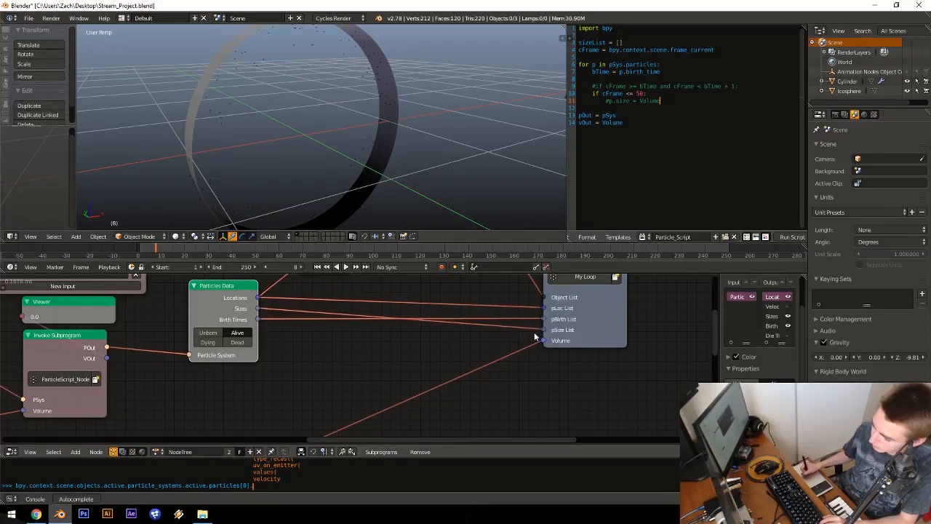
# Step: Play the animation, watch the particles in the 3D view, and stop playback back at frame 0
pyautogui.moveTo(534, 337); pyautogui.dragTo(433, 215, button='middle')
pyautogui.moveTo(447, 304); pyautogui.dragTo(430, 281, button='middle')
pyautogui.moveTo(438, 336); pyautogui.dragTo(413, 349, button='middle')
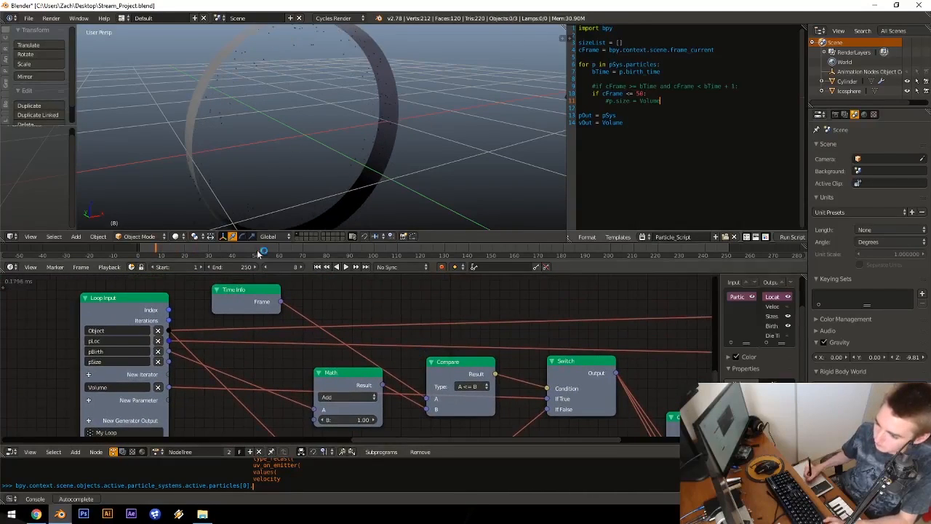
pyautogui.click(279, 266)
pyautogui.hotkey('alt', 'a')
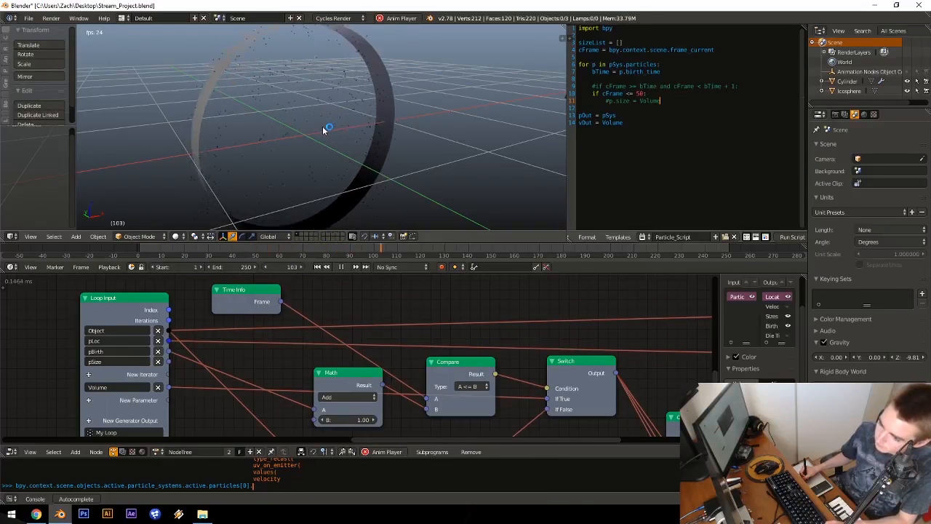
pyautogui.press('Escape')
# Step: Check the Compare node's result during playback with a temporary Viewer node and delete that Viewer
pyautogui.moveTo(351, 326); pyautogui.dragTo(330, 301, button='middle')
pyautogui.click(324, 354)
pyautogui.press('w')
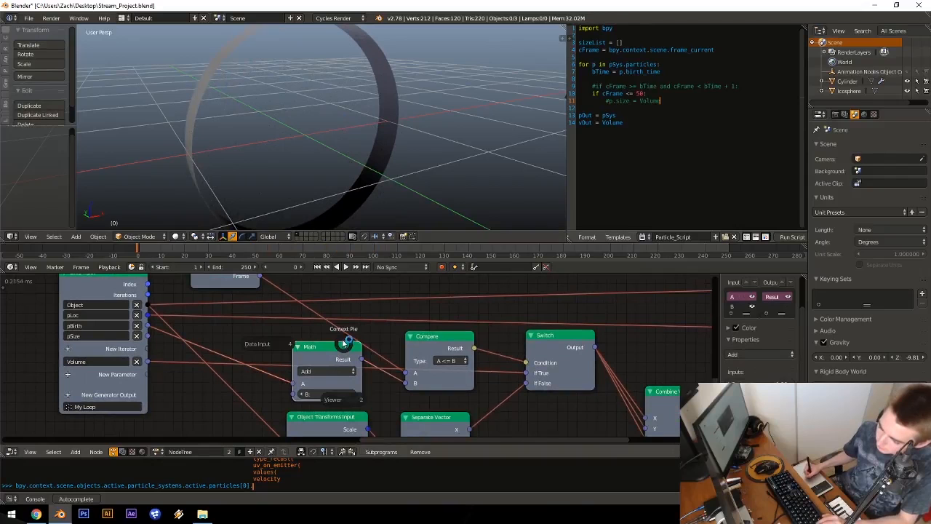
pyautogui.click(449, 349)
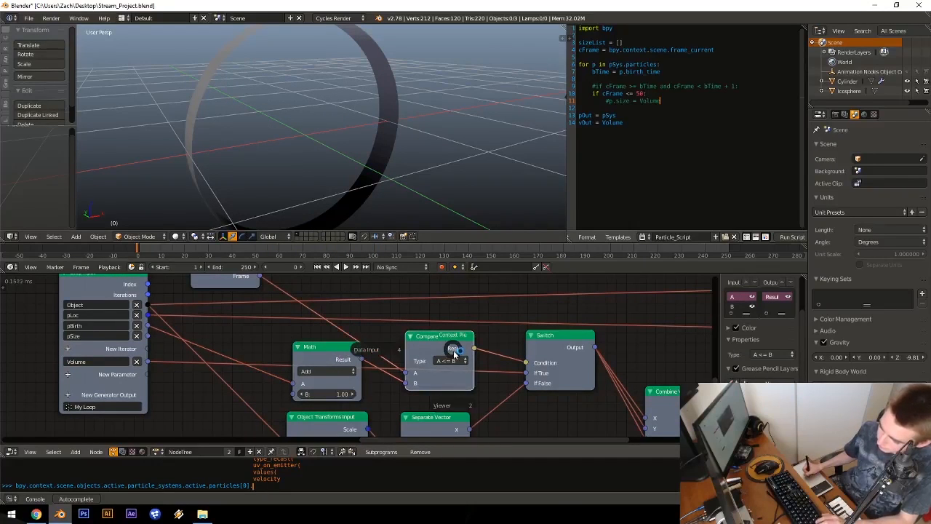
pyautogui.click(446, 406)
pyautogui.click(456, 309)
pyautogui.hotkey('alt', 'a')
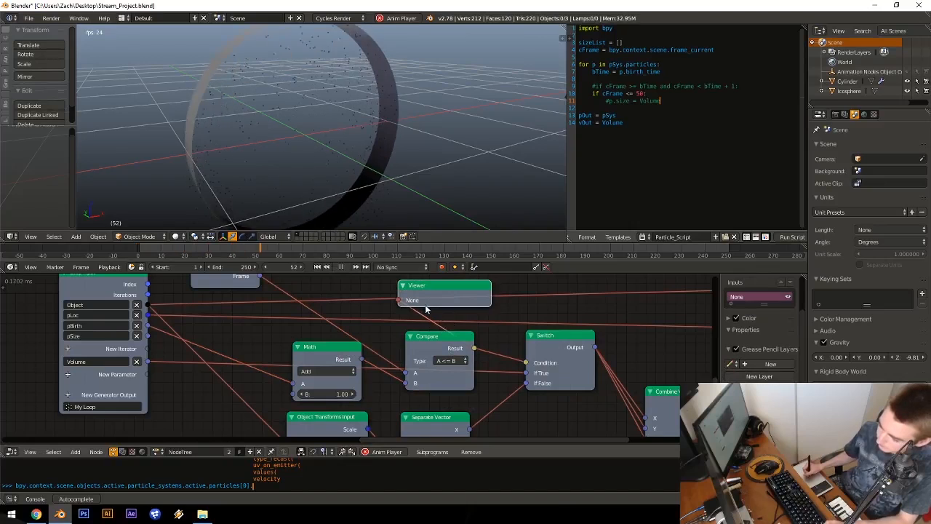
pyautogui.press('Escape')
pyautogui.press('x')
# Step: Inspect the Math node's result at frame 0 with a temporary Viewer and delete it
pyautogui.click(340, 357)
pyautogui.press('w')
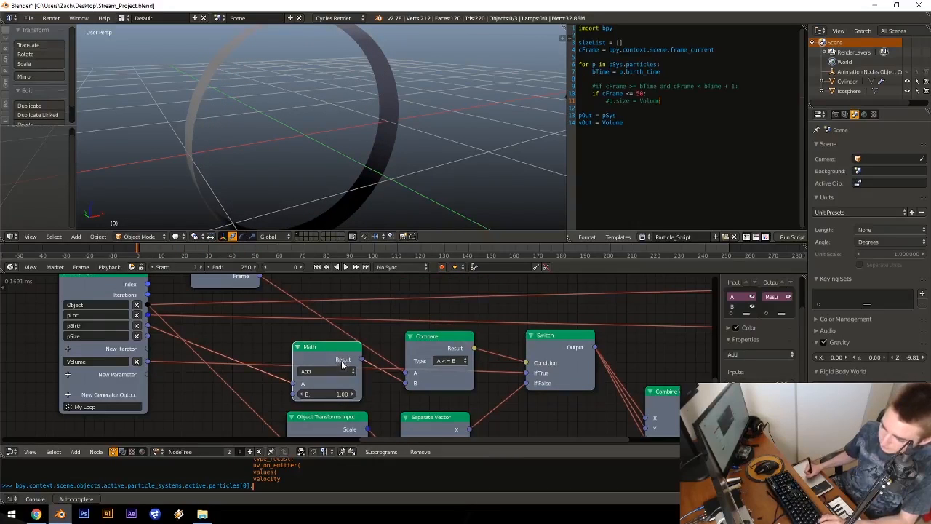
pyautogui.press('w')
pyautogui.click(341, 404)
pyautogui.click(312, 292)
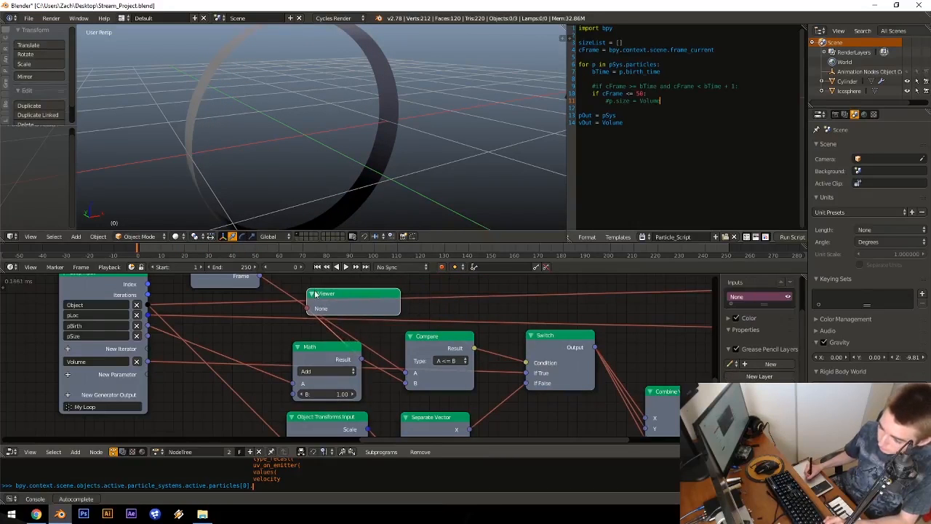
pyautogui.press('x')
# Step: Remove the pSize iterator from the Loop Input node and save over the existing Stream_Project.blend file
pyautogui.moveTo(305, 332); pyautogui.dragTo(313, 332, button='middle')
pyautogui.moveTo(259, 352); pyautogui.dragTo(248, 332, button='middle')
pyautogui.moveTo(170, 306); pyautogui.dragTo(242, 433, button='middle')
pyautogui.click(158, 364)
pyautogui.moveTo(273, 303); pyautogui.dragTo(272, 406, button='middle')
pyautogui.moveTo(290, 350); pyautogui.dragTo(301, 401, button='middle')
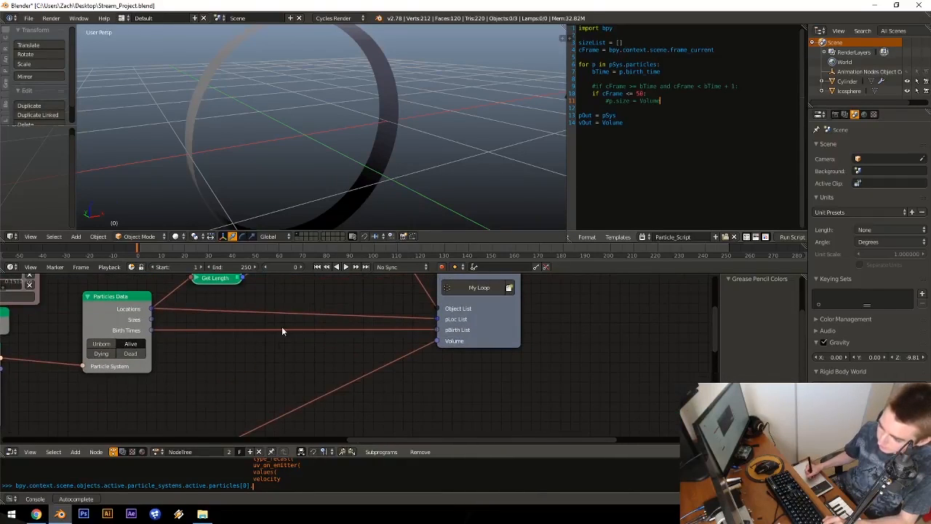
pyautogui.moveTo(323, 333); pyautogui.dragTo(324, 327, button='middle')
pyautogui.hotkey('ctrl', 's')
pyautogui.click(319, 326)
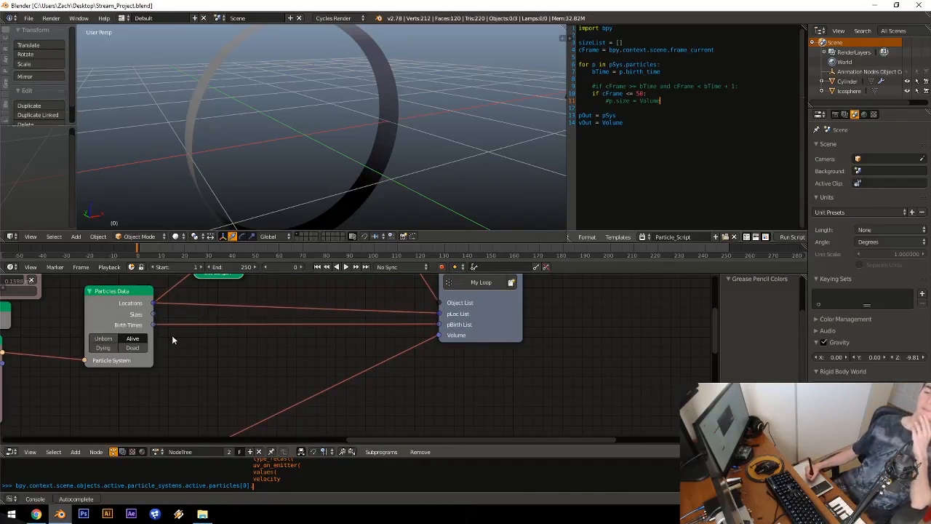
# Step: Attach a Viewer to the Birth Times output of Particles Data, play the animation, and go to frame 24
pyautogui.click(136, 315)
pyautogui.press('w')
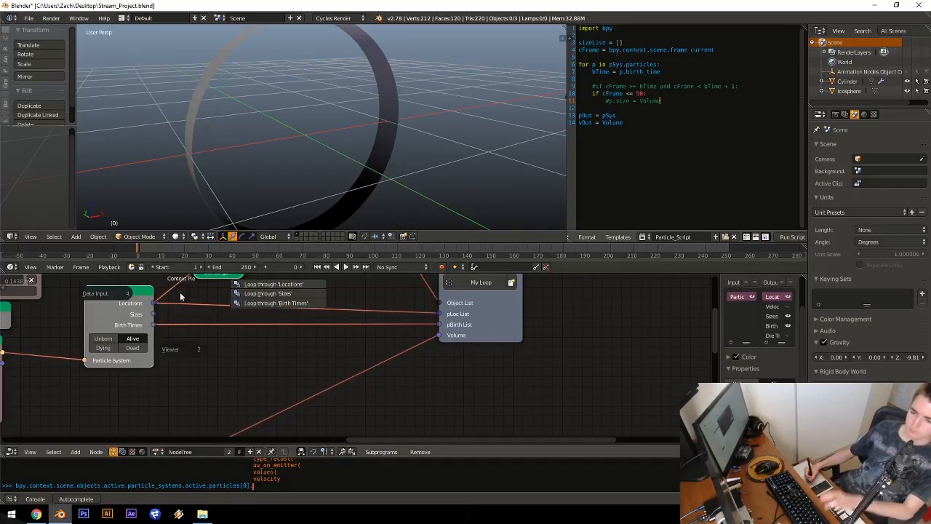
pyautogui.click(190, 339)
pyautogui.click(191, 358)
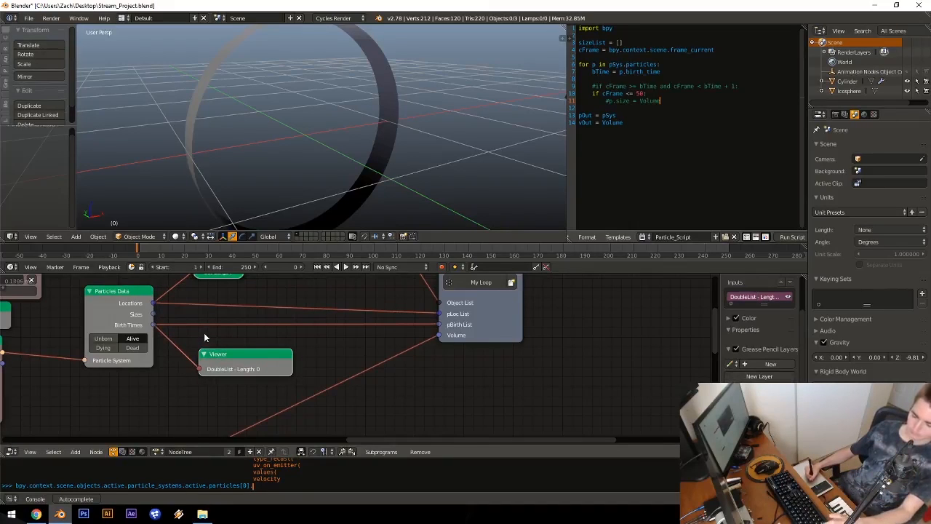
pyautogui.hotkey('alt', 'a')
pyautogui.hotkey('alt', 'a')
pyautogui.moveTo(196, 257); pyautogui.dragTo(194, 251)
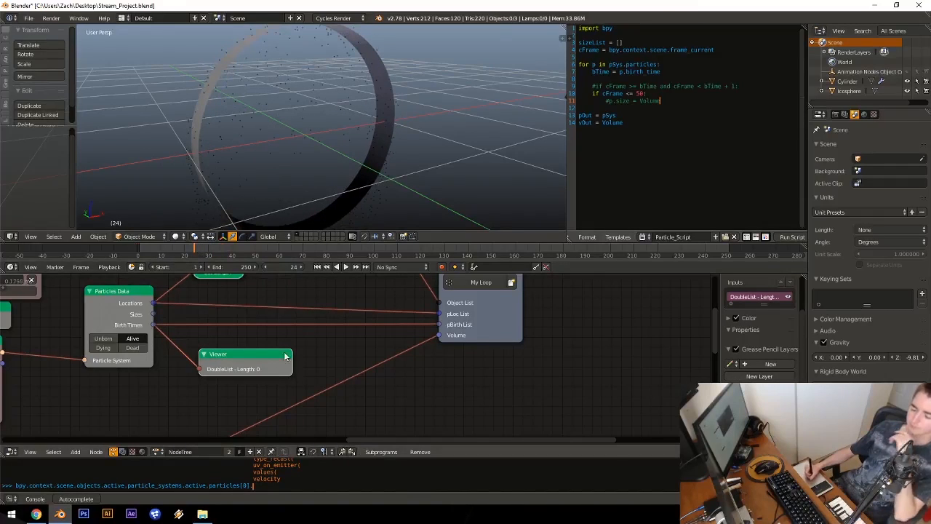
pyautogui.moveTo(267, 347); pyautogui.dragTo(271, 355, button='middle')
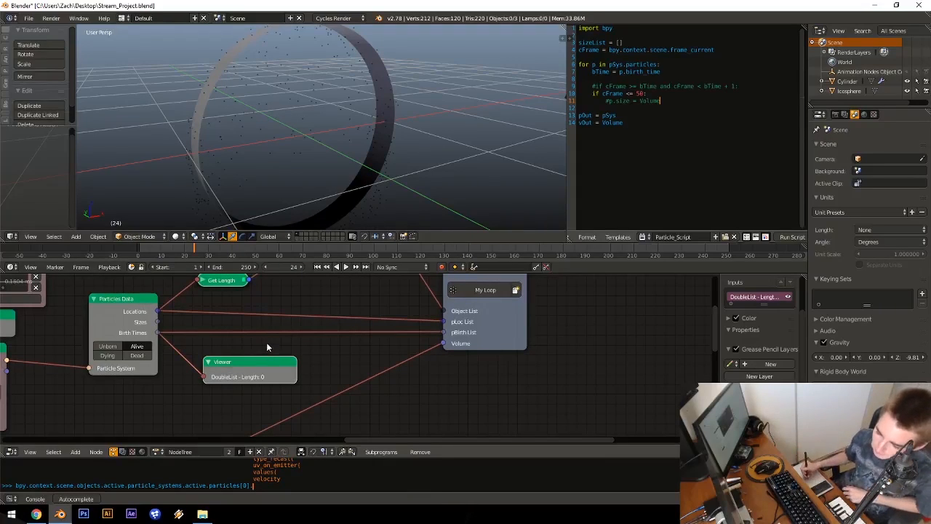
# Step: Feed Particles Data's Particle System input directly from the Active output of the Particle Systems node, bypassing the Invoke Subprogram
pyautogui.click(138, 314)
pyautogui.moveTo(157, 333); pyautogui.dragTo(226, 326)
pyautogui.moveTo(177, 339); pyautogui.dragTo(291, 316, button='middle')
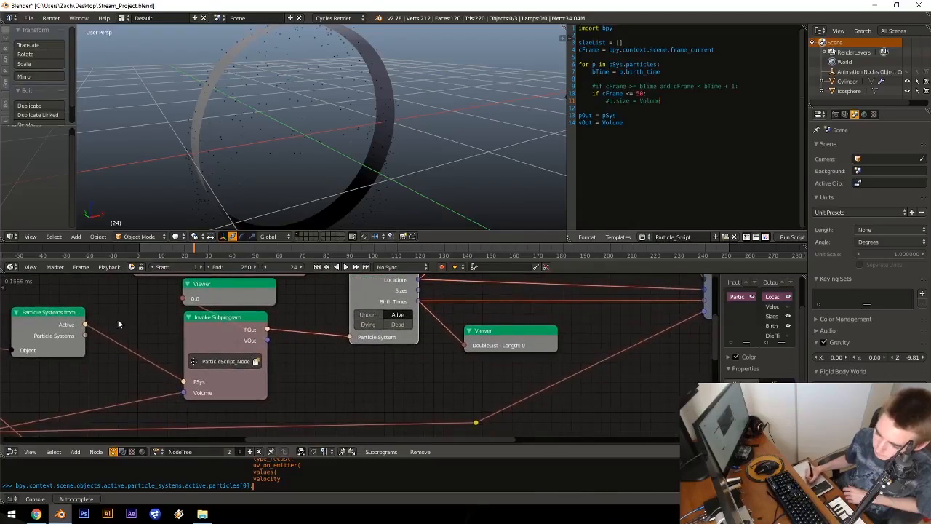
pyautogui.moveTo(88, 326); pyautogui.dragTo(350, 338)
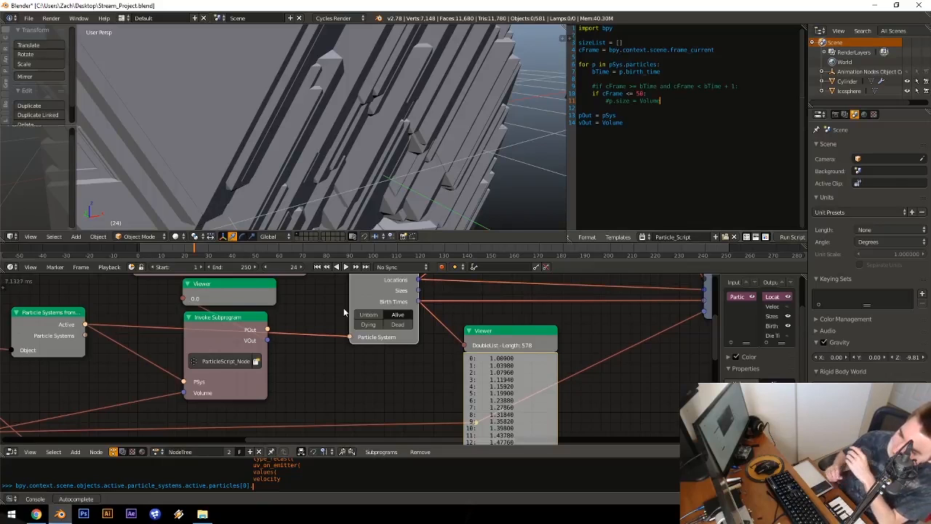
# Step: Delete the Viewer node connected to Birth Times
pyautogui.click(222, 338)
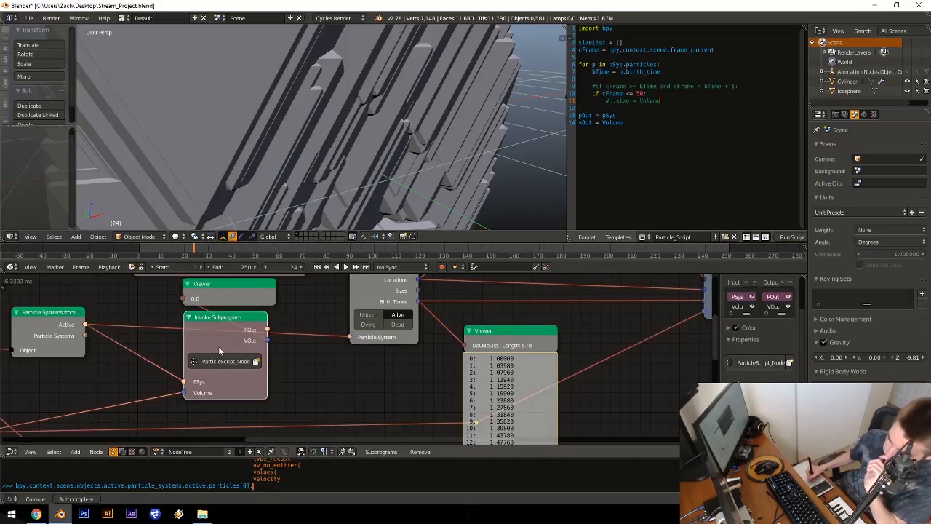
pyautogui.moveTo(223, 358); pyautogui.dragTo(204, 386, button='middle')
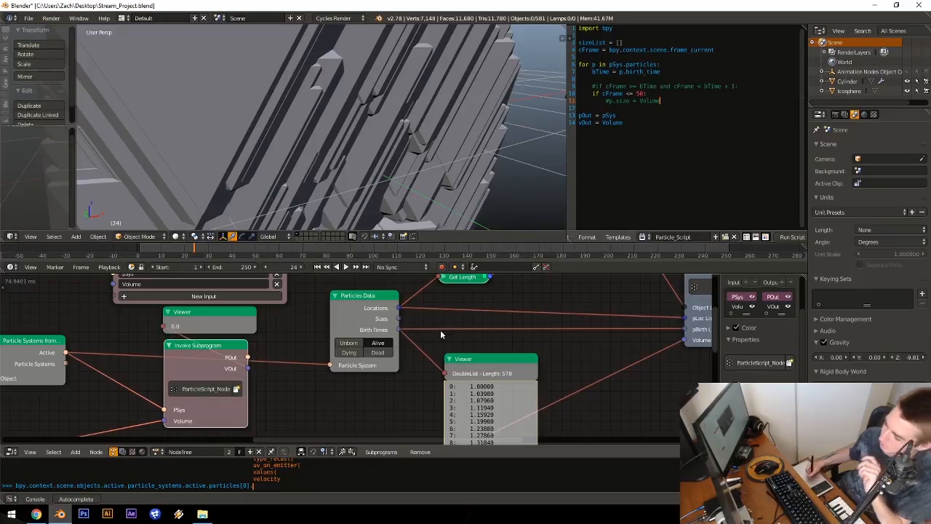
pyautogui.click(527, 366)
pyautogui.press('x')
pyautogui.moveTo(412, 411); pyautogui.dragTo(359, 327, button='middle')
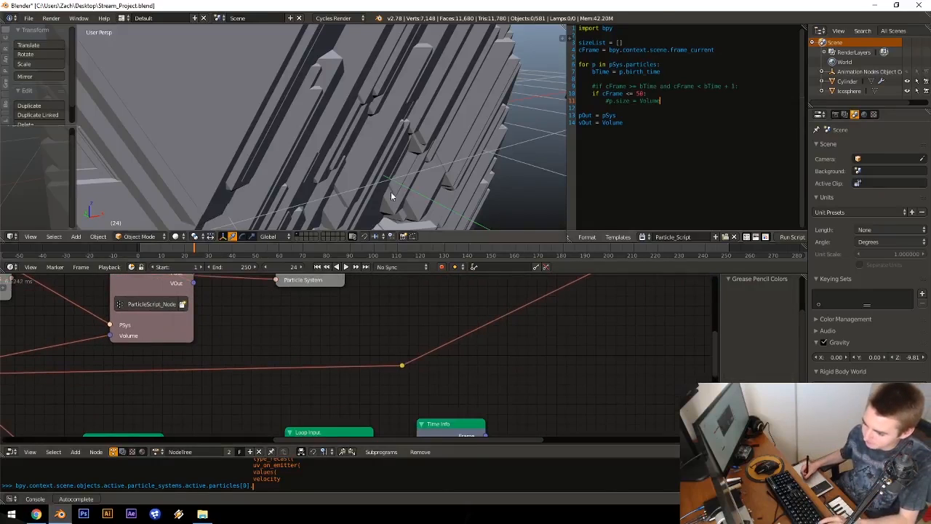
# Step: Play the animation, examine the particle objects from a higher angle in the 3D view, and stop playback
pyautogui.hotkey('alt', 'a')
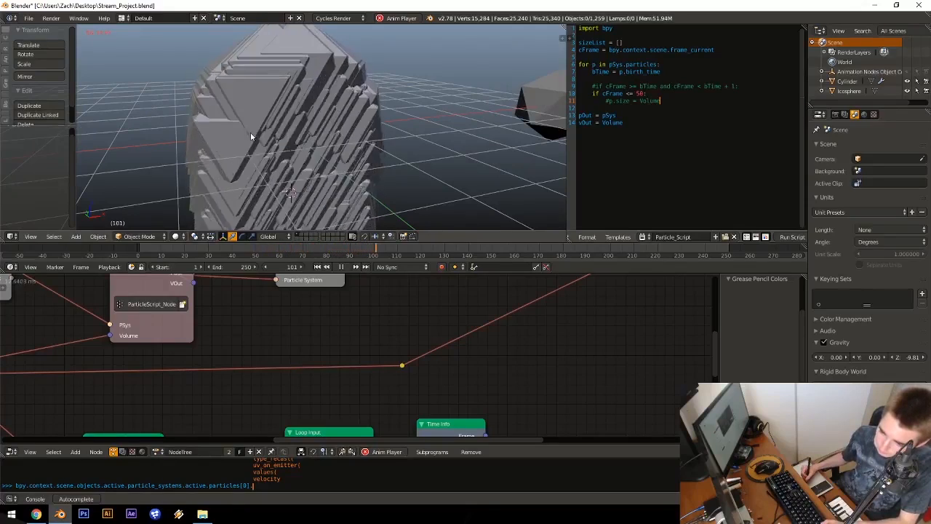
pyautogui.moveTo(250, 135); pyautogui.dragTo(373, 198, button='middle')
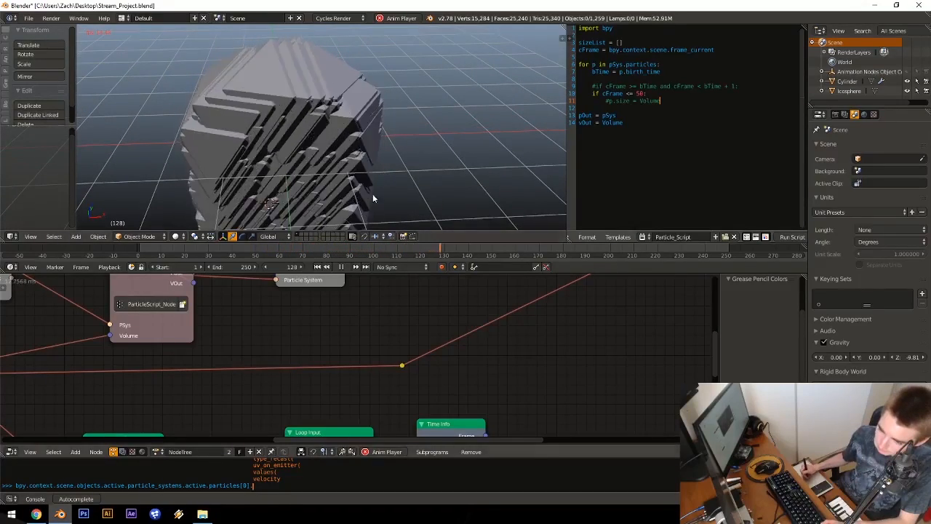
pyautogui.hotkey('alt', 'a')
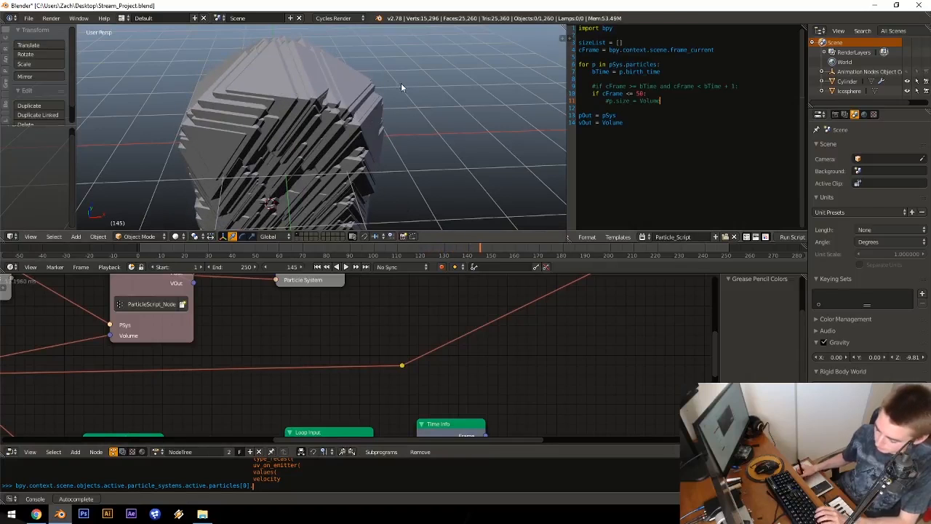
# Step: Show the object transform values and inspect the scale of several particle objects across the cluster at frame 145
pyautogui.press('n')
pyautogui.scroll(5, 517, 91)
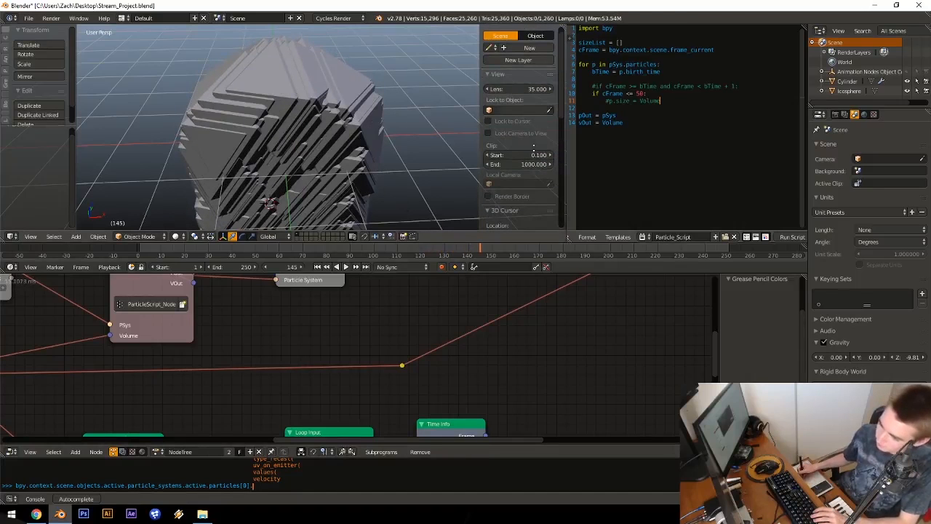
pyautogui.scroll(-3, 509, 131)
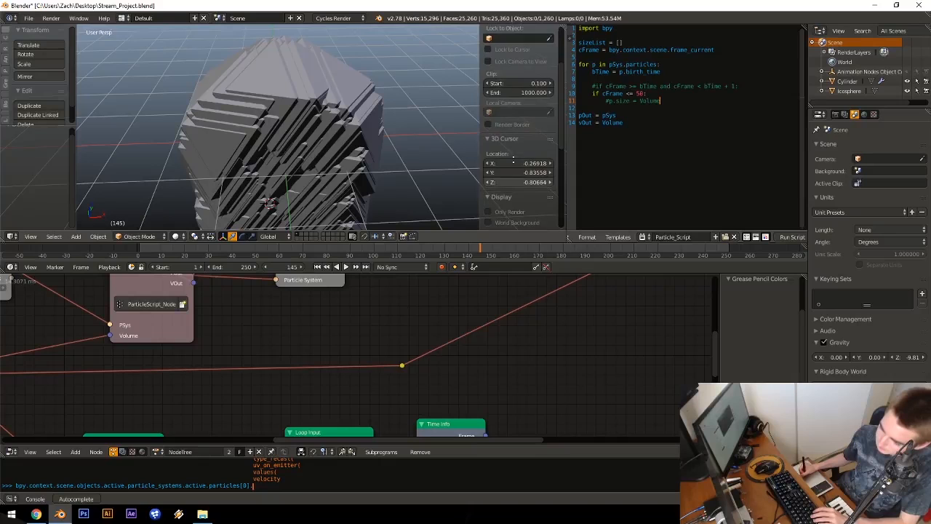
pyautogui.scroll(-2, 513, 157)
pyautogui.rightClick(354, 111)
pyautogui.scroll(4, 501, 182)
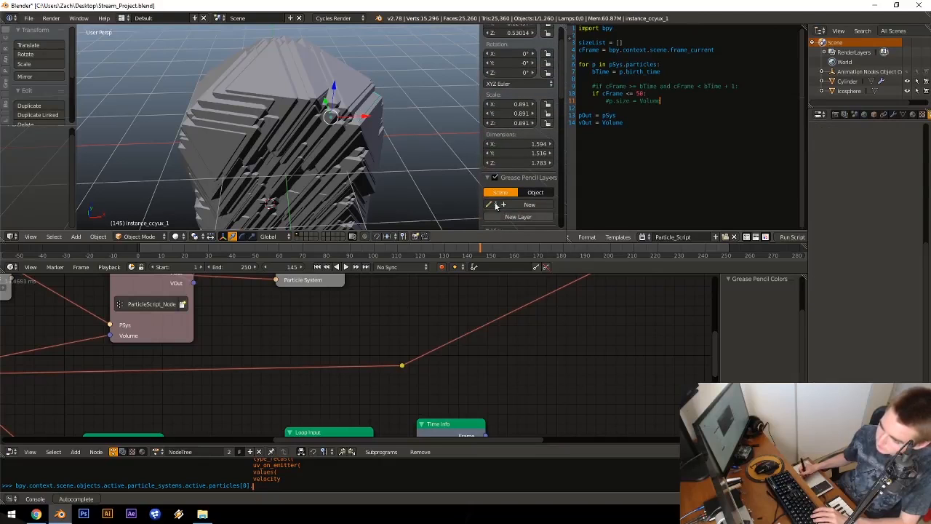
pyautogui.scroll(1, 509, 153)
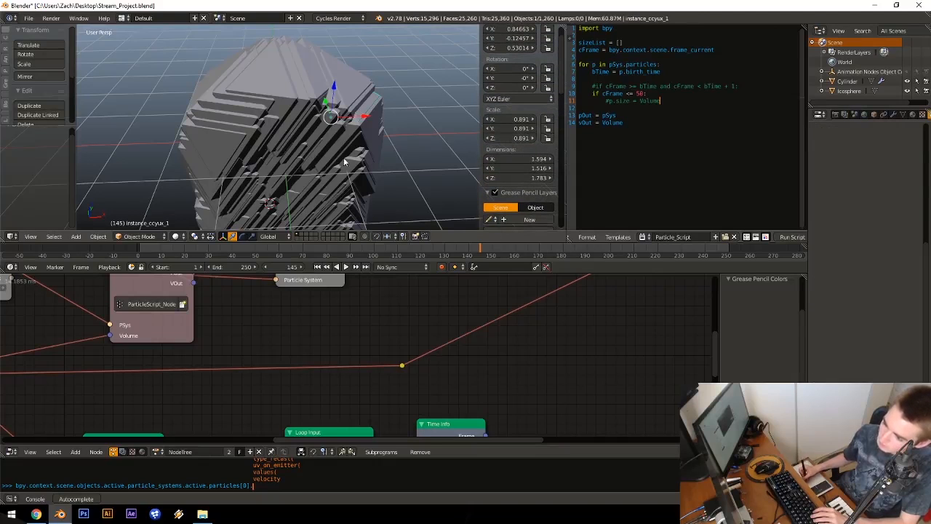
pyautogui.rightClick(240, 152)
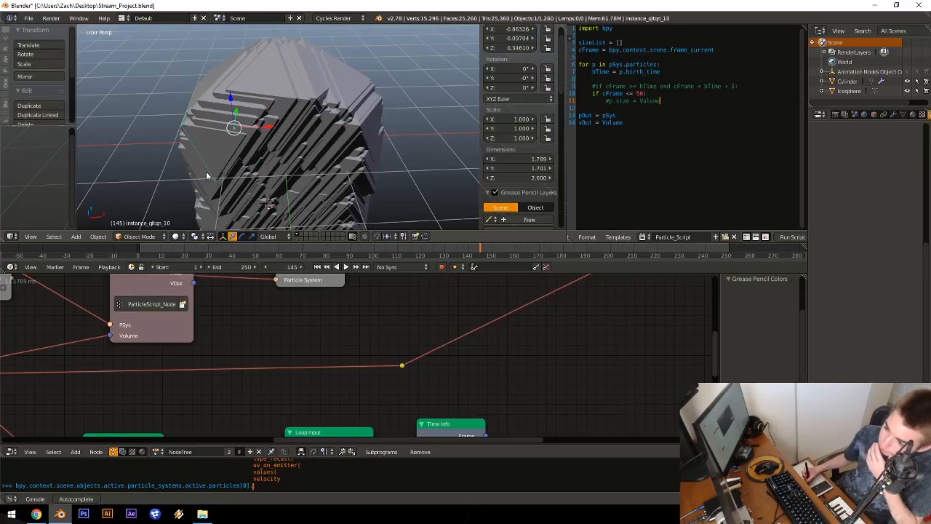
pyautogui.rightClick(215, 196)
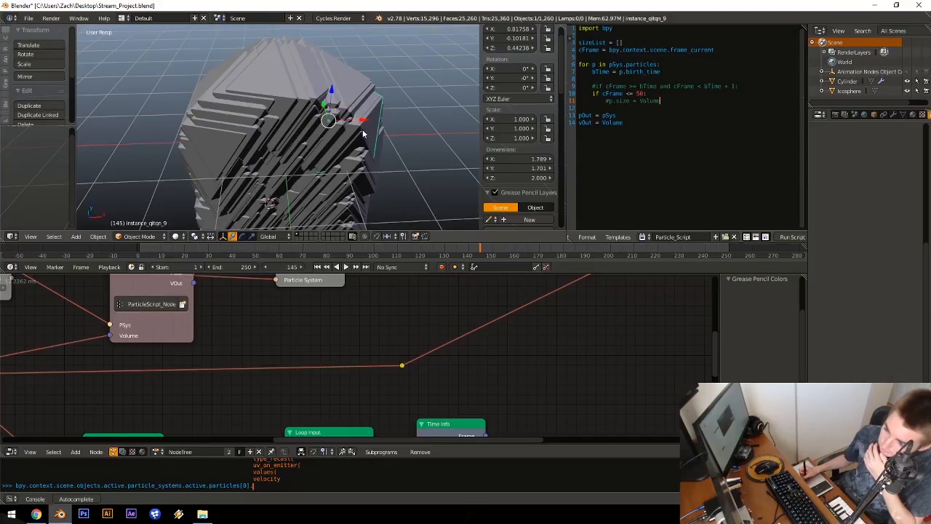
pyautogui.rightClick(367, 176)
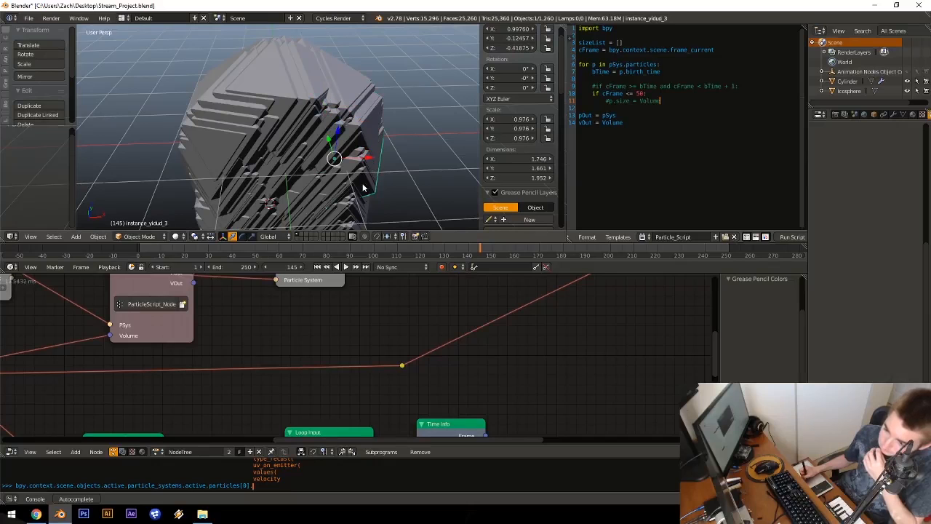
pyautogui.rightClick(353, 208)
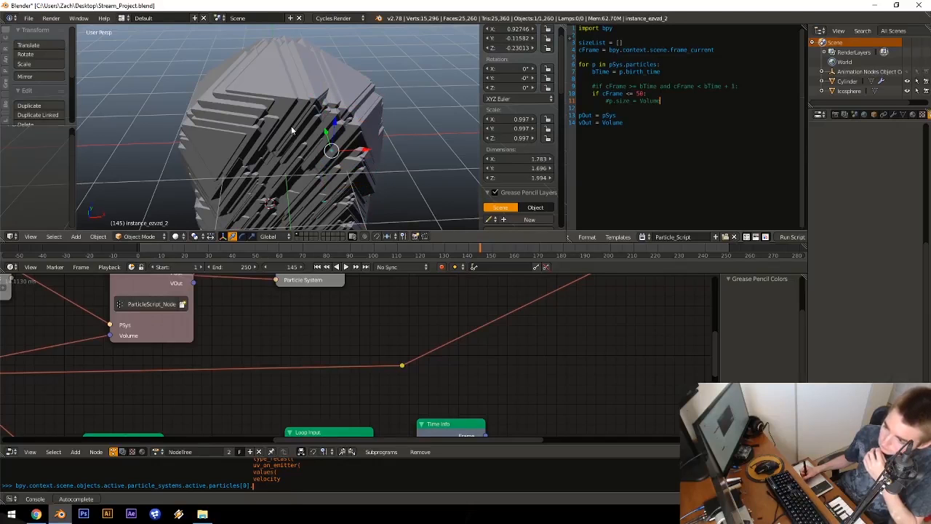
pyautogui.rightClick(255, 108)
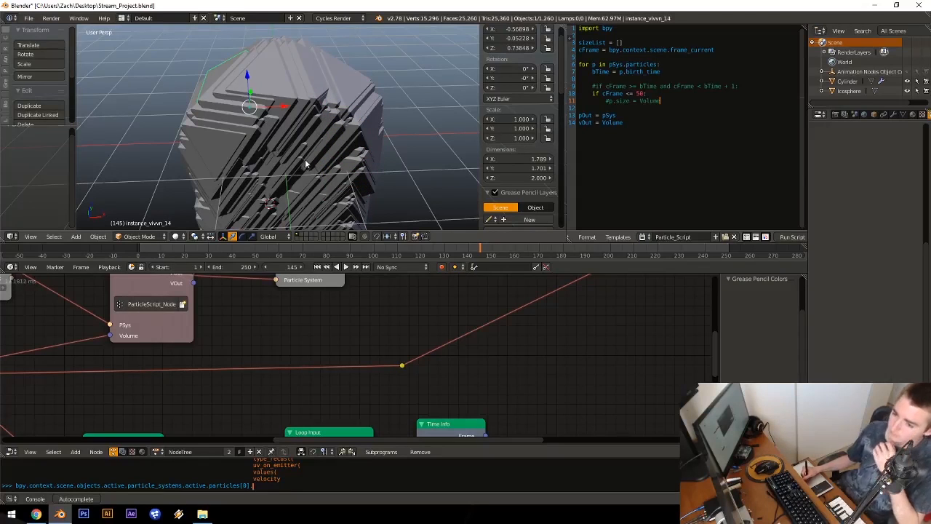
# Step: Delete the Invoke Subprogram node running ParticleScript_Node and the Viewer node attached to it
pyautogui.moveTo(312, 354)
pyautogui.mouseDown(button='middle')
pyautogui.moveTo(326, 336)
pyautogui.moveTo(298, 357)
pyautogui.mouseUp(button='middle')
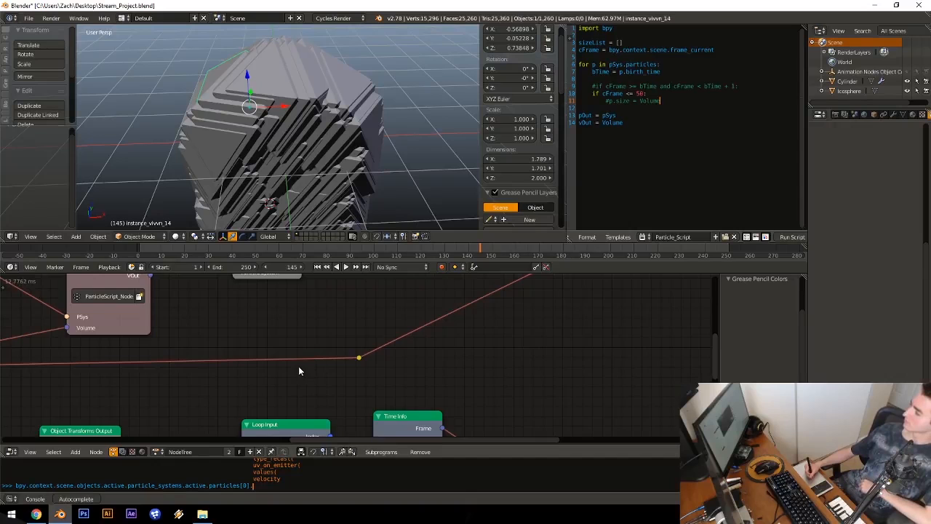
pyautogui.moveTo(298, 366); pyautogui.dragTo(371, 412, button='middle')
pyautogui.rightClick(331, 322)
pyautogui.moveTo(345, 281); pyautogui.dragTo(327, 301, button='middle')
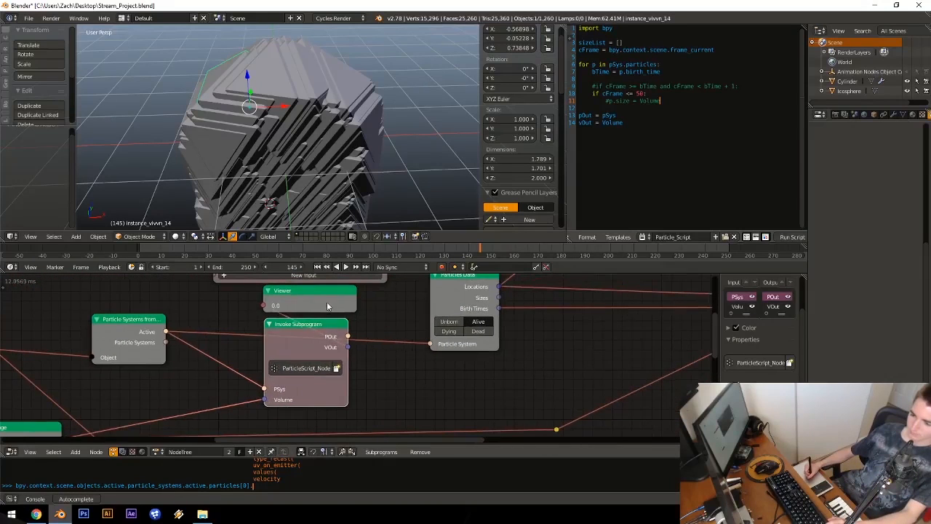
pyautogui.press('x')
pyautogui.rightClick(327, 301)
pyautogui.press('x')
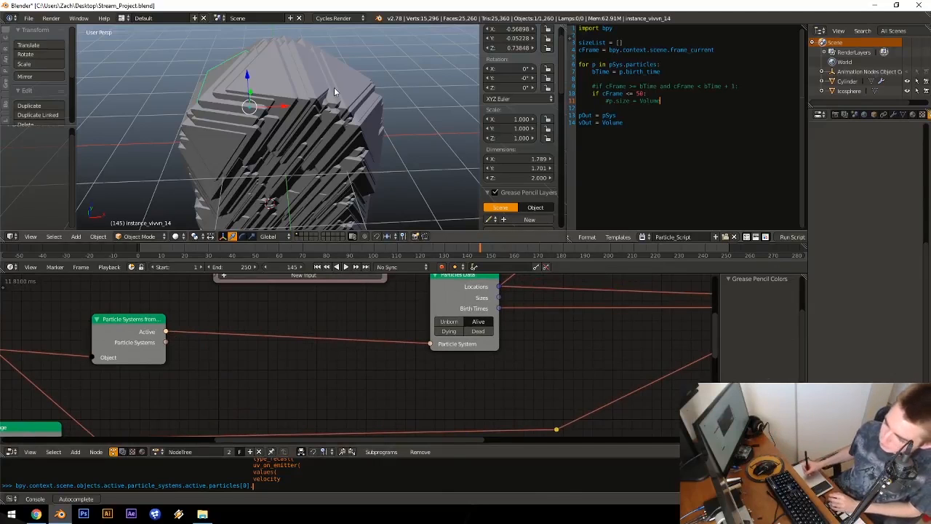
# Step: Review the script's frame condition and the loop nodes feeding Combine Vector, playing the animation briefly to compare the particle scales
pyautogui.moveTo(640, 125)
pyautogui.mouseDown()
pyautogui.moveTo(547, 55)
pyautogui.moveTo(606, 87)
pyautogui.moveTo(634, 125)
pyautogui.mouseUp()
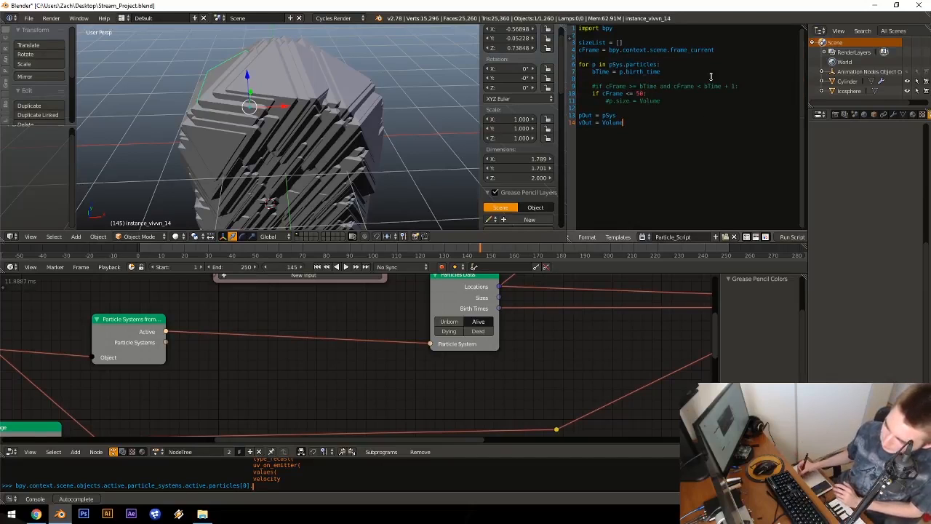
pyautogui.moveTo(720, 50); pyautogui.dragTo(576, 52)
pyautogui.click(649, 95)
pyautogui.moveTo(322, 320); pyautogui.dragTo(29, 288, button='middle')
pyautogui.moveTo(342, 390); pyautogui.dragTo(418, 321, button='middle')
pyautogui.moveTo(477, 413); pyautogui.dragTo(314, 298, button='middle')
pyautogui.moveTo(318, 360); pyautogui.dragTo(131, 278, button='middle')
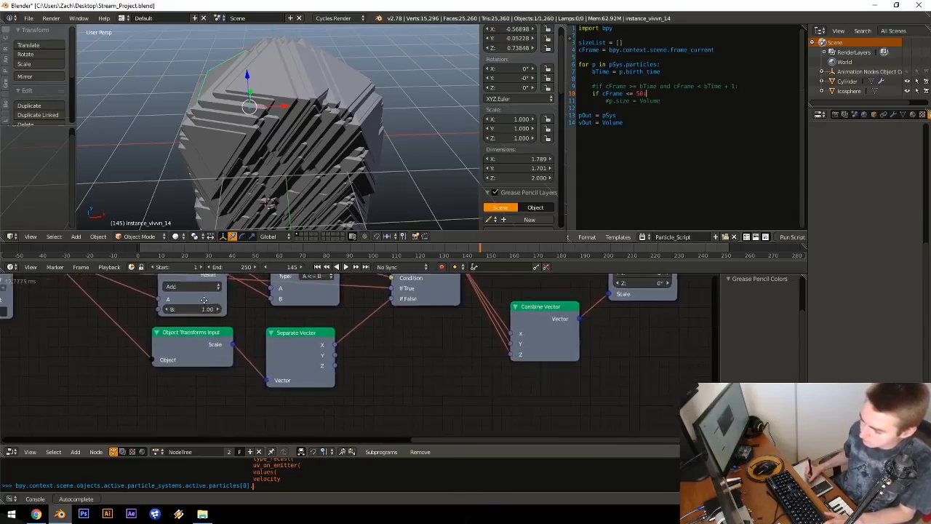
pyautogui.hotkey('alt', 'a')
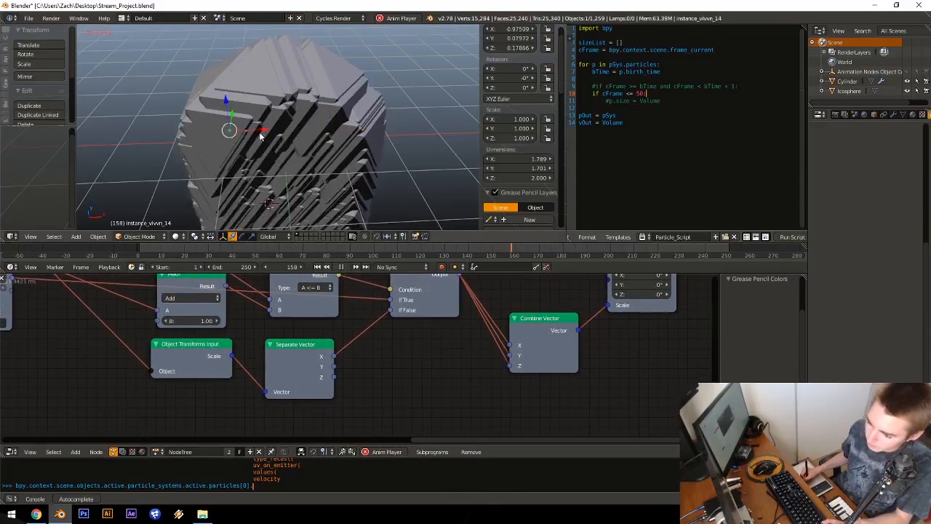
pyautogui.press('Escape')
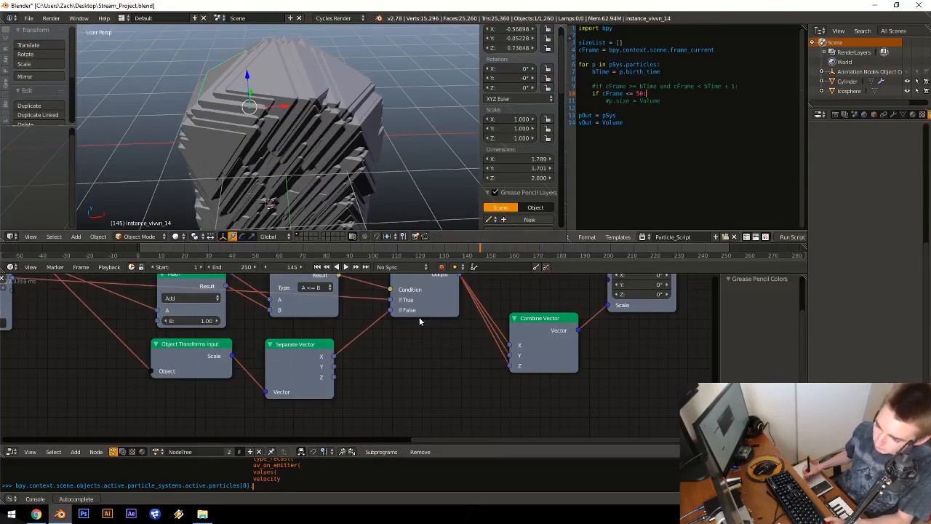
# Step: Attach a Viewer to the Value output of the Map Range after Evaluate Sound, and play the animation to check its values
pyautogui.moveTo(419, 316); pyautogui.dragTo(540, 374, button='middle')
pyautogui.moveTo(331, 356); pyautogui.dragTo(502, 343, button='middle')
pyautogui.moveTo(161, 343); pyautogui.dragTo(326, 353, button='middle')
pyautogui.moveTo(175, 377); pyautogui.dragTo(383, 363, button='middle')
pyautogui.moveTo(289, 341); pyautogui.dragTo(441, 405, button='middle')
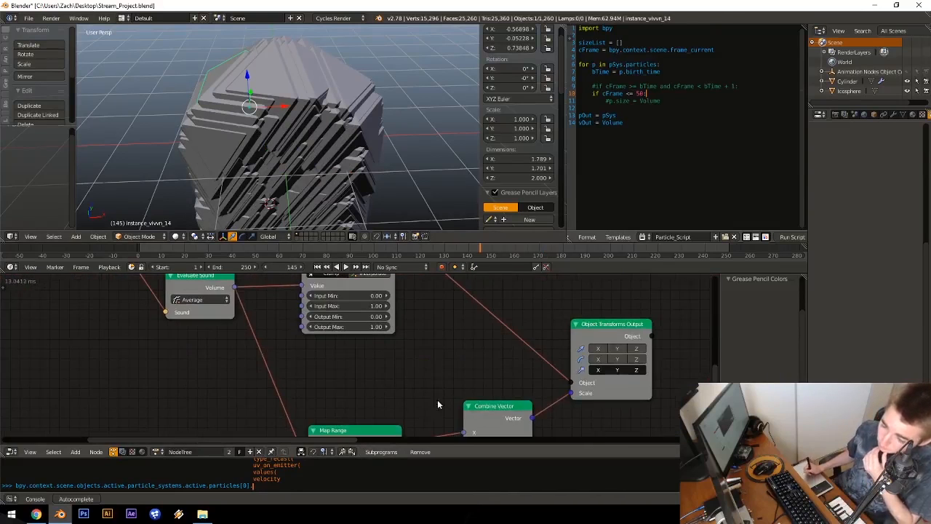
pyautogui.moveTo(410, 340); pyautogui.dragTo(405, 305, button='middle')
pyautogui.moveTo(431, 360); pyautogui.dragTo(365, 298, button='middle')
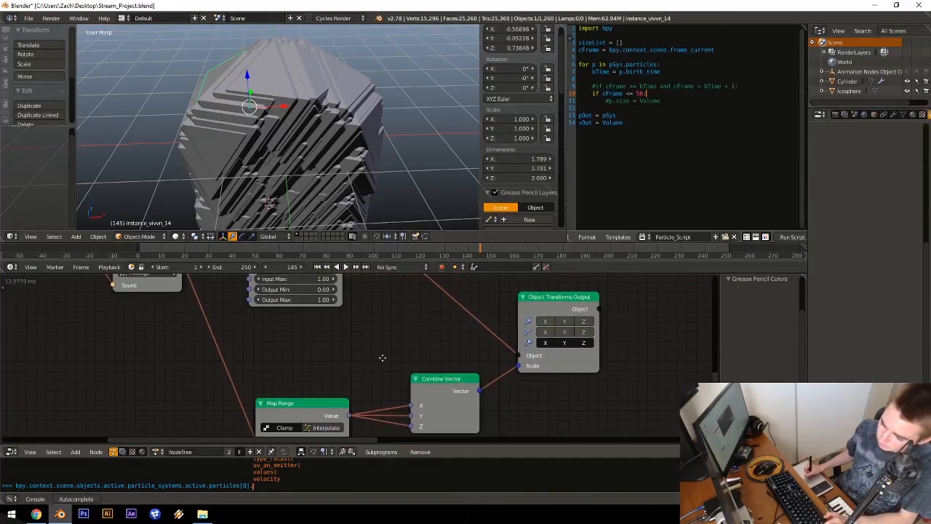
pyautogui.keyDown('ctrl'); pyautogui.moveTo(383, 357); pyautogui.dragTo(382, 373, button='middle'); pyautogui.keyUp('ctrl')
pyautogui.moveTo(384, 337); pyautogui.dragTo(359, 303, button='middle')
pyautogui.moveTo(328, 347); pyautogui.dragTo(373, 370, button='middle')
pyautogui.moveTo(363, 334); pyautogui.dragTo(379, 341, button='middle')
pyautogui.click(368, 318)
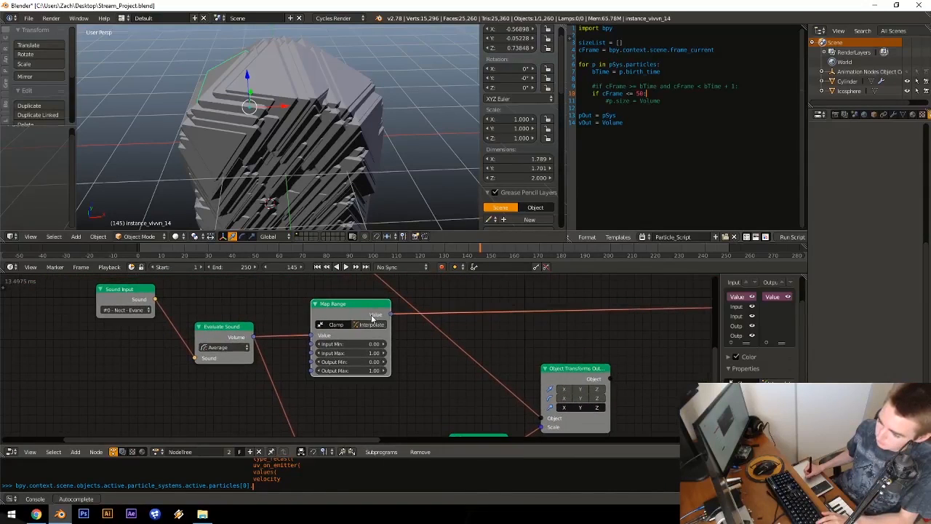
pyautogui.press('w')
pyautogui.click(367, 379)
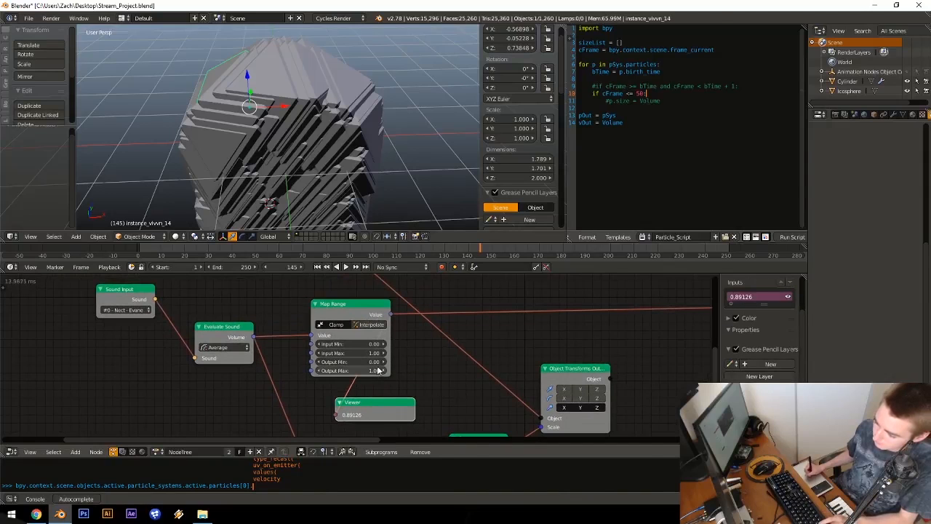
pyautogui.hotkey('alt', 'a')
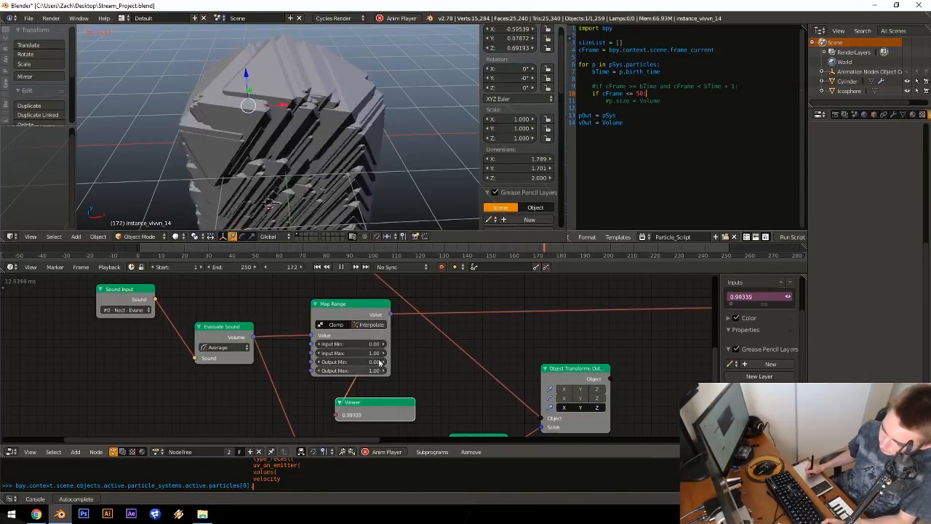
pyautogui.press('Escape')
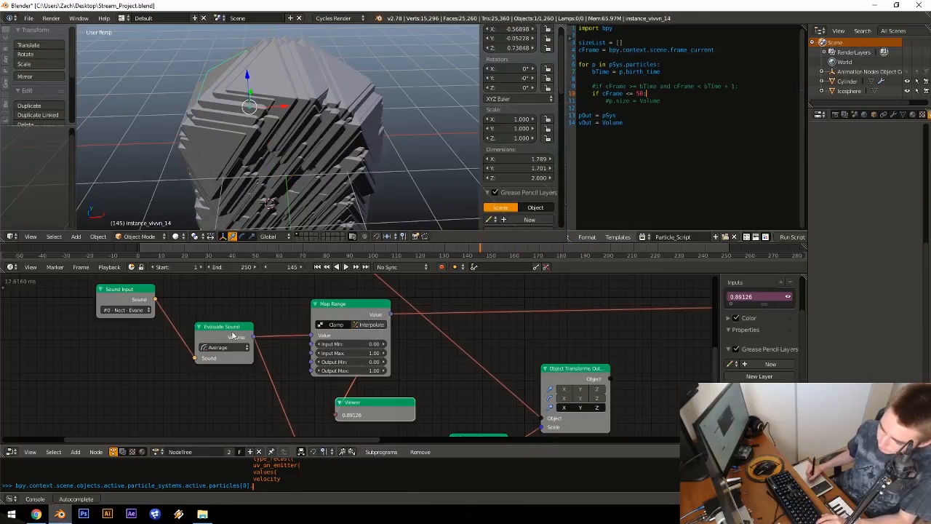
# Step: Attach a Viewer to Evaluate Sound's Volume output and play the animation to check the raw values
pyautogui.click(244, 337)
pyautogui.press('w')
pyautogui.click(244, 388)
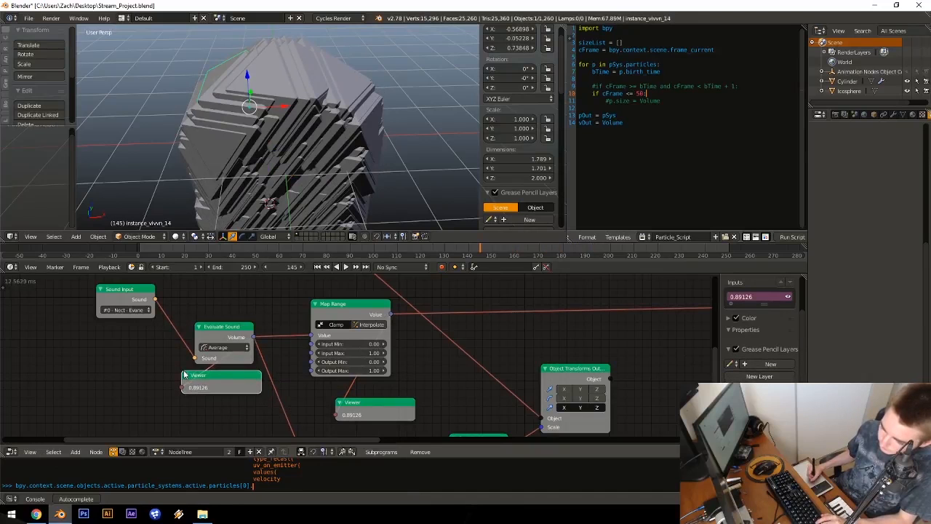
pyautogui.click(226, 386)
pyautogui.hotkey('alt', 'a')
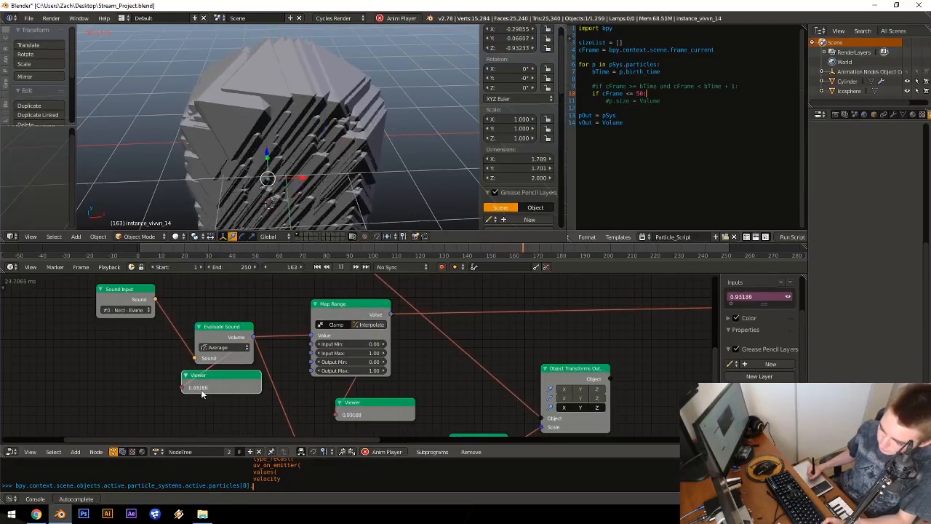
pyautogui.press('Escape')
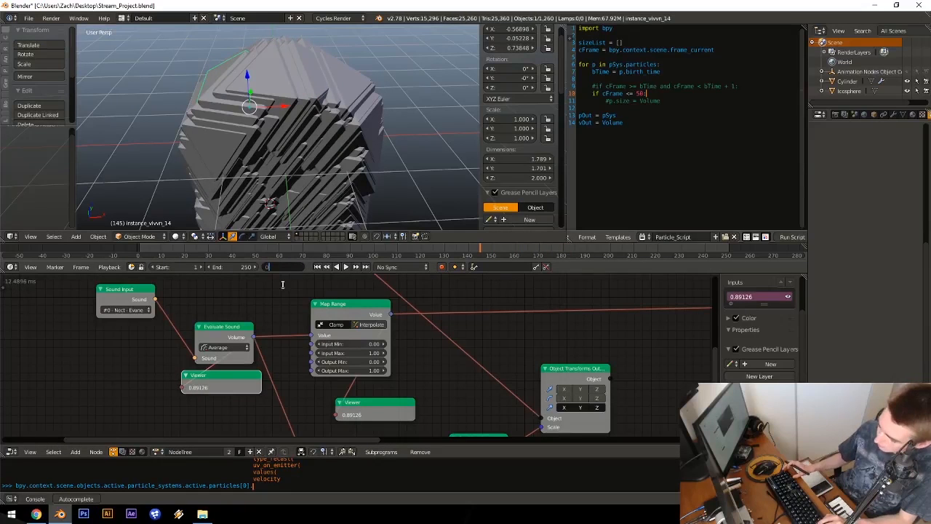
# Step: Go to frame 0 and replay the animation to compare the Evaluate Sound and Map Range values
pyautogui.press('Return')
pyautogui.hotkey('alt', 'a')
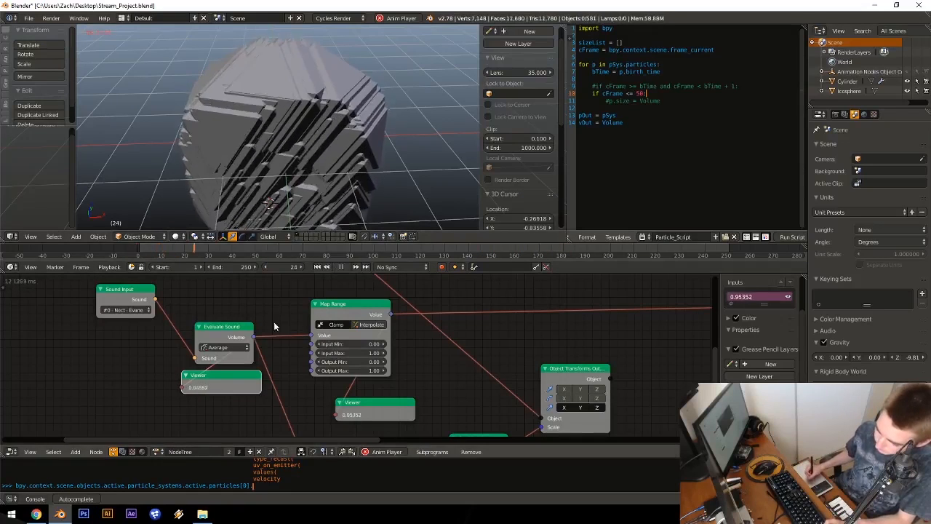
pyautogui.press('Escape')
# Step: Set the Map Range's Input Min to 0.70 and Input Max to 1.50, and play the animation to check the particle sizes
pyautogui.click(343, 343)
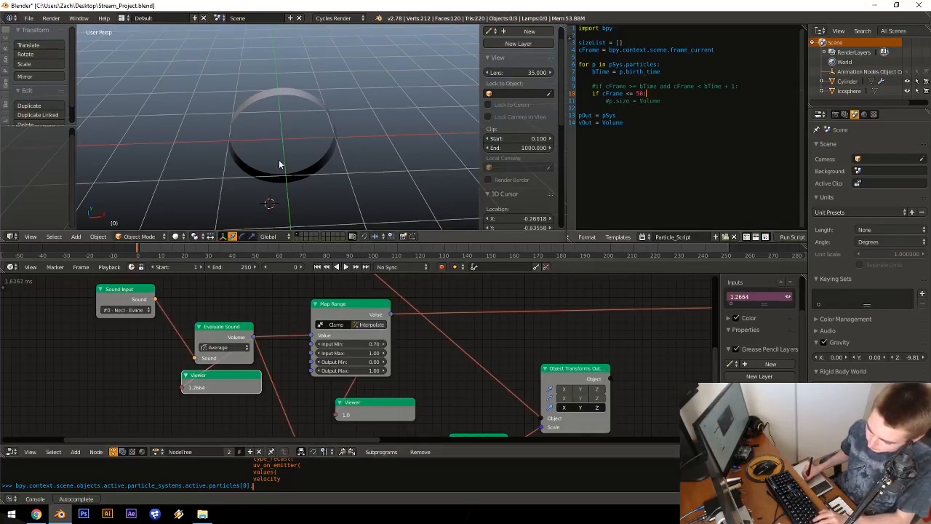
pyautogui.write('1.')
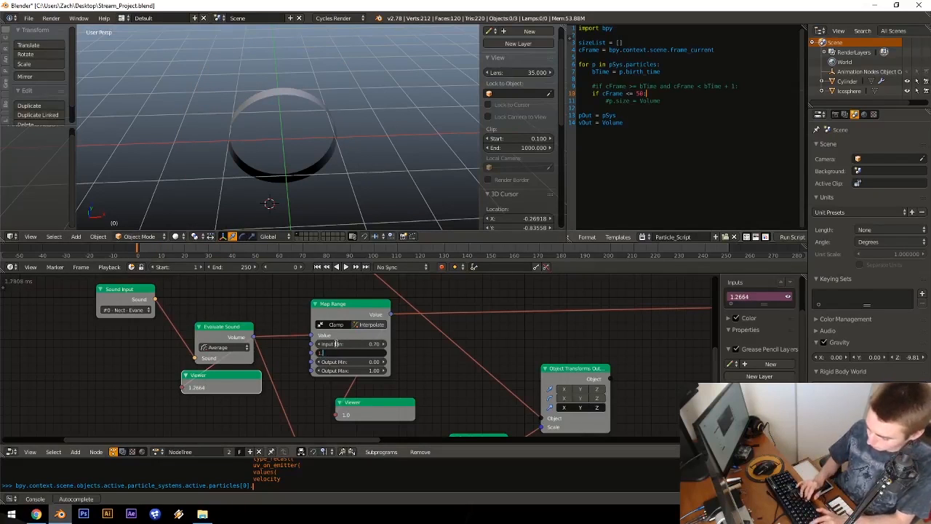
pyautogui.write('5')
pyautogui.press('Return')
pyautogui.hotkey('alt', 'a')
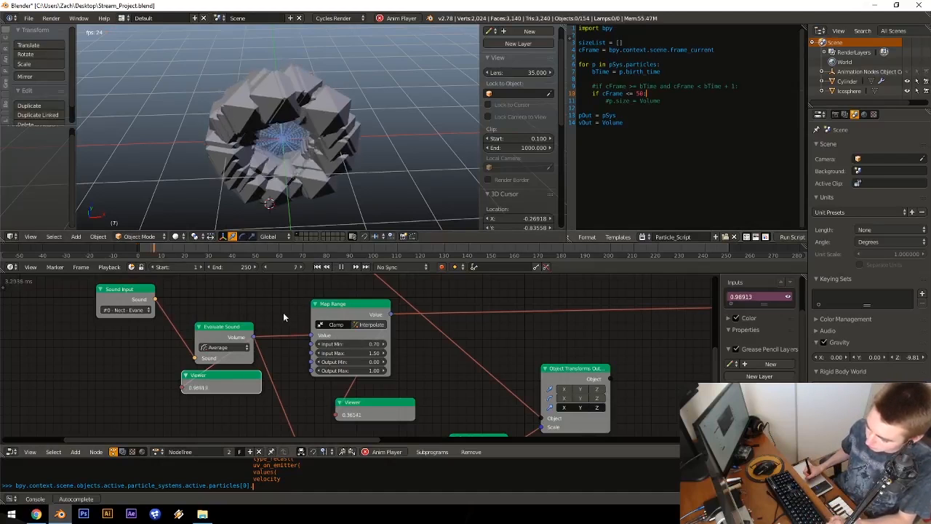
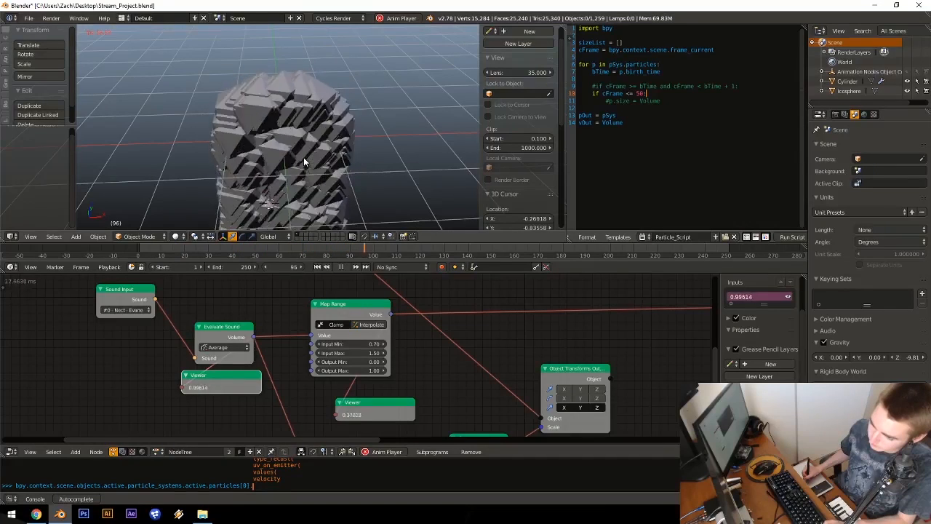
pyautogui.moveTo(303, 157)
pyautogui.mouseDown(button='middle')
pyautogui.moveTo(259, 196)
pyautogui.moveTo(306, 167)
pyautogui.mouseUp(button='middle')
pyautogui.press('Escape')
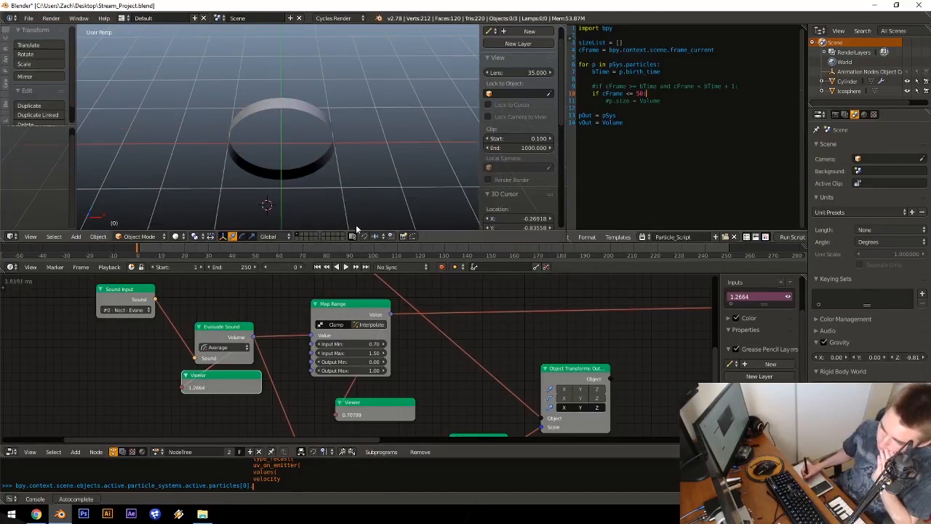
# Step: Enable interpolation on the Map Range with the Circular type, and play the animation to check the particle sizes
pyautogui.moveTo(370, 321); pyautogui.dragTo(365, 297, button='middle')
pyautogui.click(342, 356)
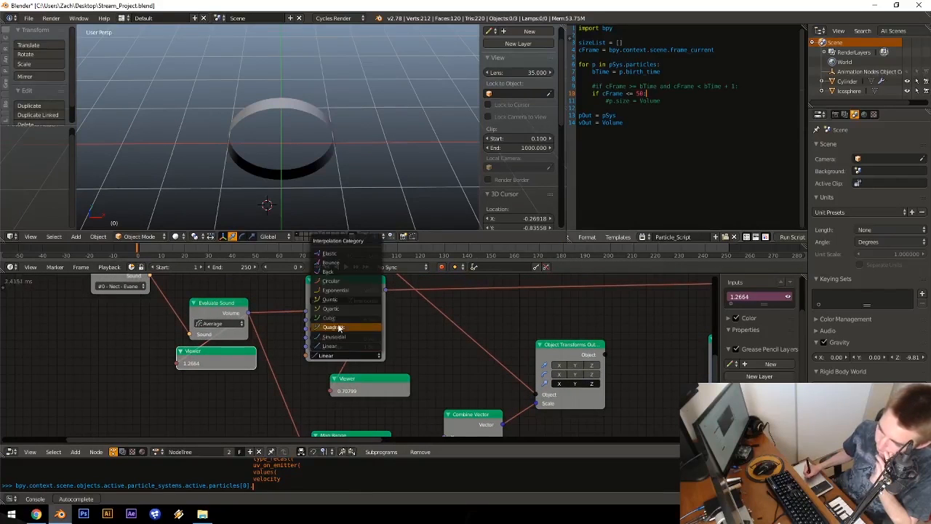
pyautogui.click(331, 280)
pyautogui.hotkey('alt', 'a')
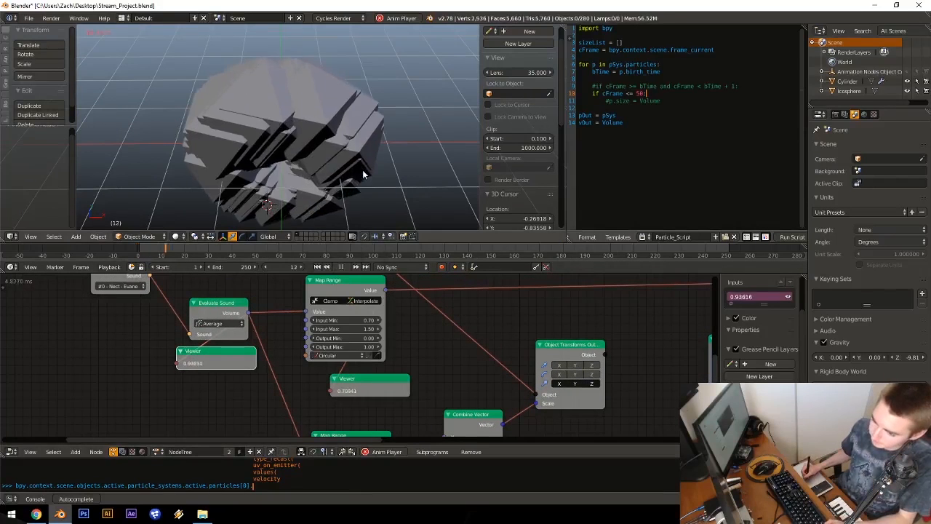
pyautogui.moveTo(358, 181); pyautogui.dragTo(352, 154, button='middle')
pyautogui.press('Escape')
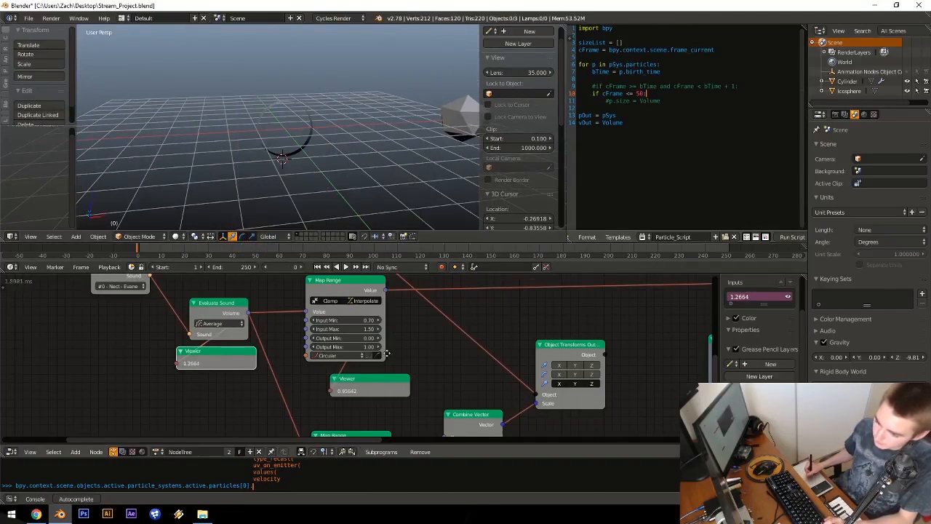
# Step: Set the Map Range's Output Max to 0.50 and play the animation to check the particle sizes
pyautogui.moveTo(422, 358); pyautogui.dragTo(381, 346, button='middle')
pyautogui.keyDown('ctrl'); pyautogui.moveTo(380, 350); pyautogui.dragTo(386, 337, button='middle'); pyautogui.keyUp('ctrl')
pyautogui.moveTo(399, 349); pyautogui.dragTo(378, 368, button='middle')
pyautogui.moveTo(518, 297); pyautogui.dragTo(320, 354, button='middle')
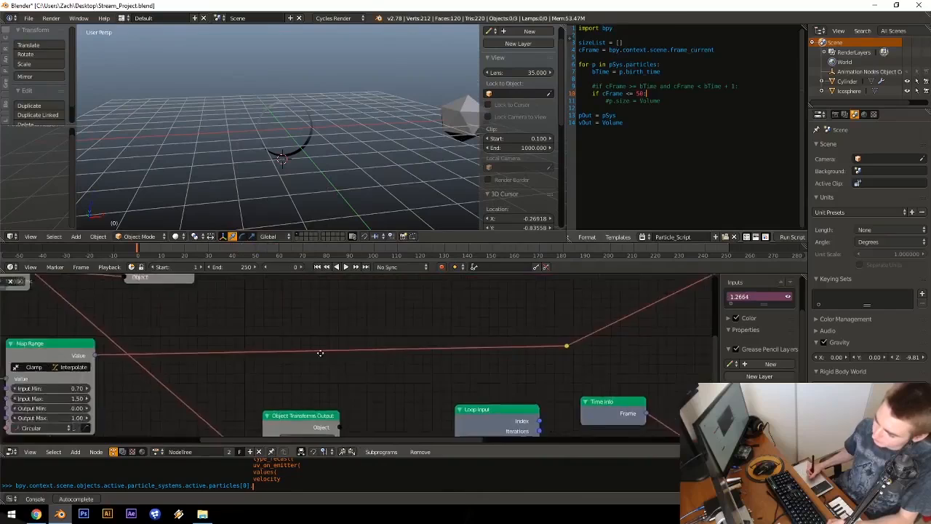
pyautogui.moveTo(131, 409); pyautogui.dragTo(356, 389, button='middle')
pyautogui.keyDown('ctrl'); pyautogui.moveTo(356, 363); pyautogui.dragTo(348, 404, button='middle'); pyautogui.keyUp('ctrl')
pyautogui.moveTo(398, 350); pyautogui.dragTo(508, 325, button='middle')
pyautogui.keyDown('ctrl'); pyautogui.moveTo(427, 381); pyautogui.dragTo(425, 350, button='middle'); pyautogui.keyUp('ctrl')
pyautogui.click(422, 380)
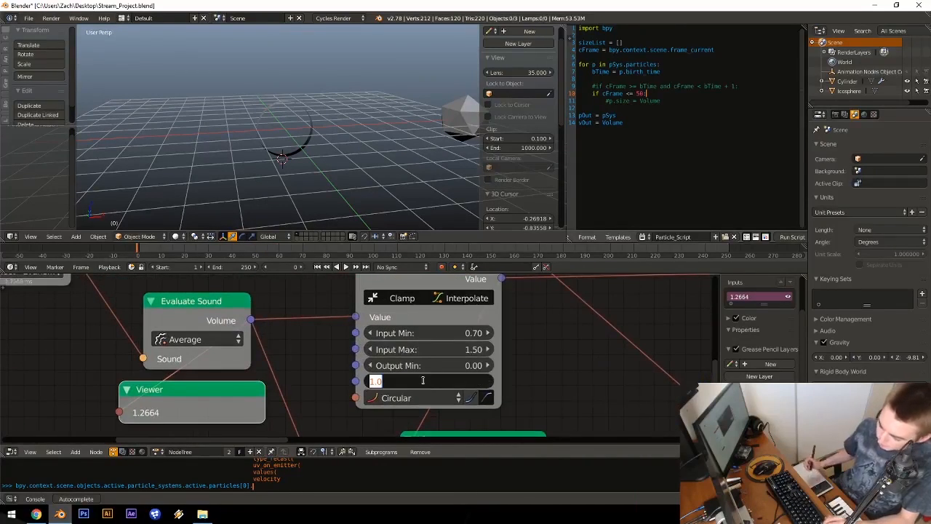
pyautogui.write('0.5')
pyautogui.press('Return')
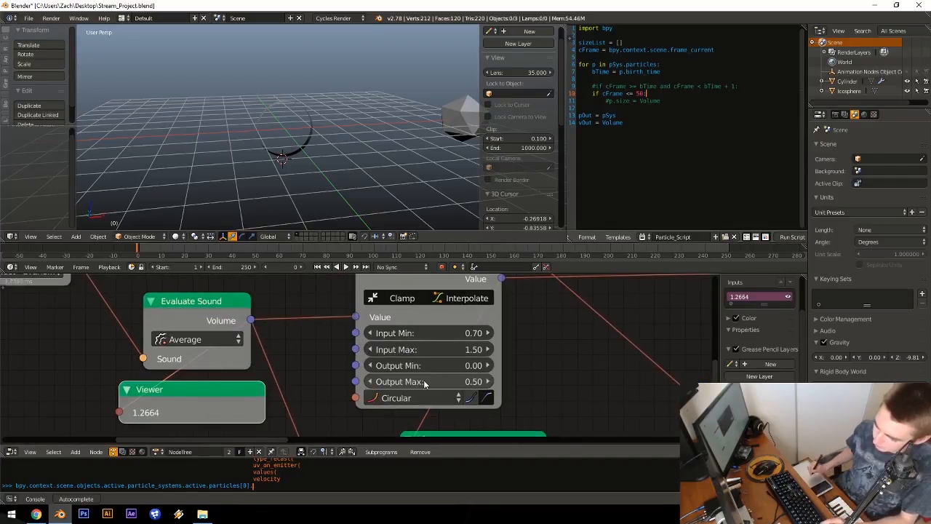
pyautogui.hotkey('alt', 'a')
pyautogui.moveTo(214, 98); pyautogui.dragTo(347, 116, button='middle')
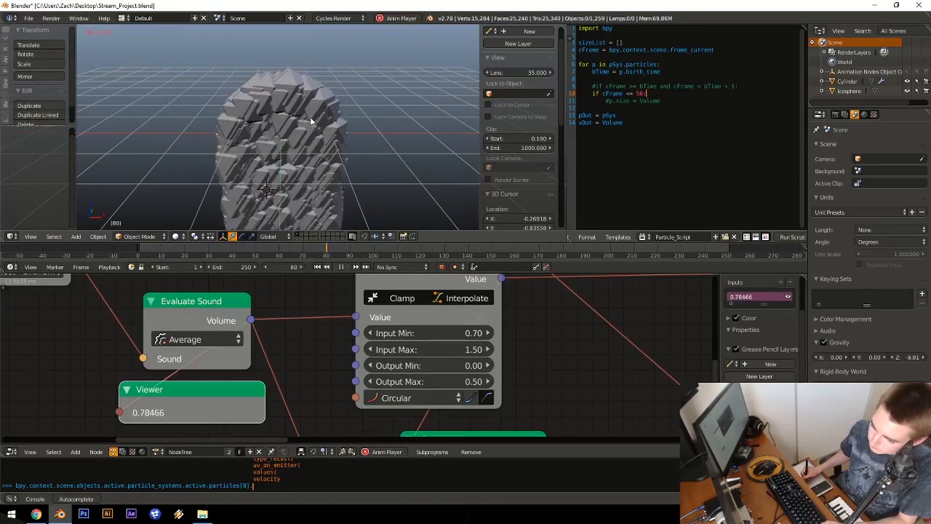
pyautogui.press('Escape')
# Step: Set the Map Range's Output Max to 0.05, play the animation to check the particle sizes, and save the project
pyautogui.click(421, 380)
pyautogui.write('.0')
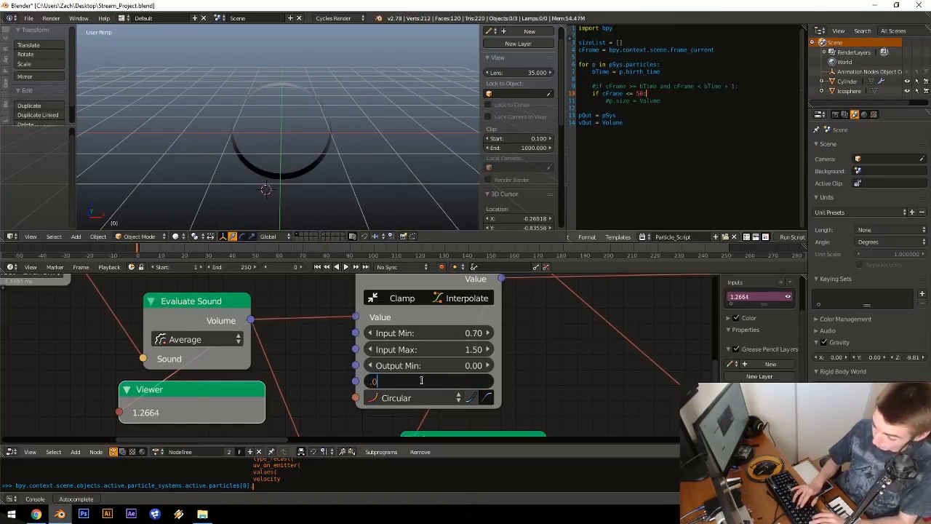
pyautogui.write('5')
pyautogui.press('Return')
pyautogui.hotkey('alt', 'a')
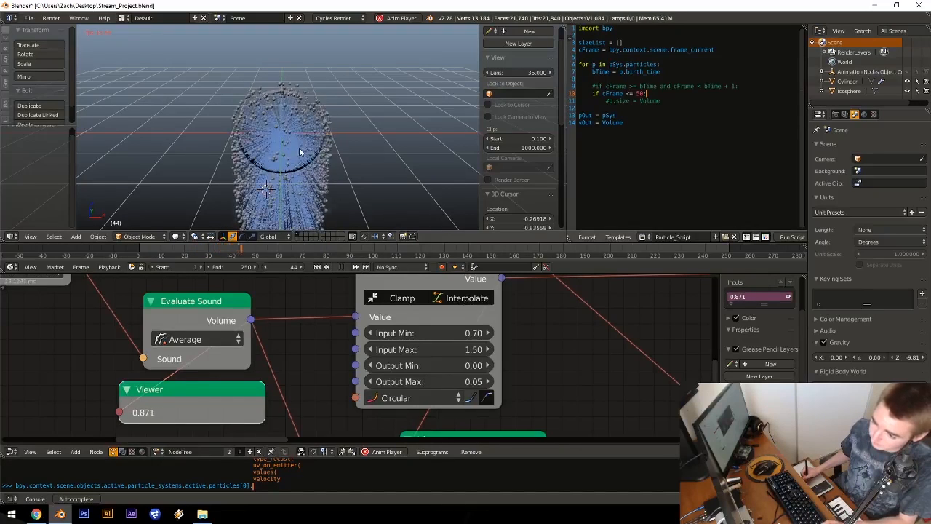
pyautogui.press('Escape')
pyautogui.hotkey('ctrl', 's')
# Step: Select the cylinder emitter, set its particle Gravity field weight to 0.000, and play the animation
pyautogui.click(349, 115)
pyautogui.rightClick(299, 115)
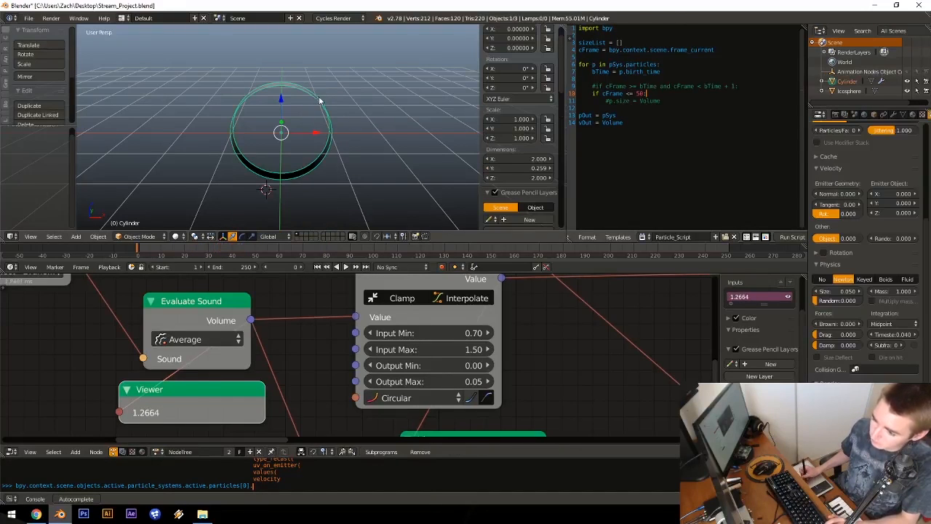
pyautogui.scroll(-5, 852, 323)
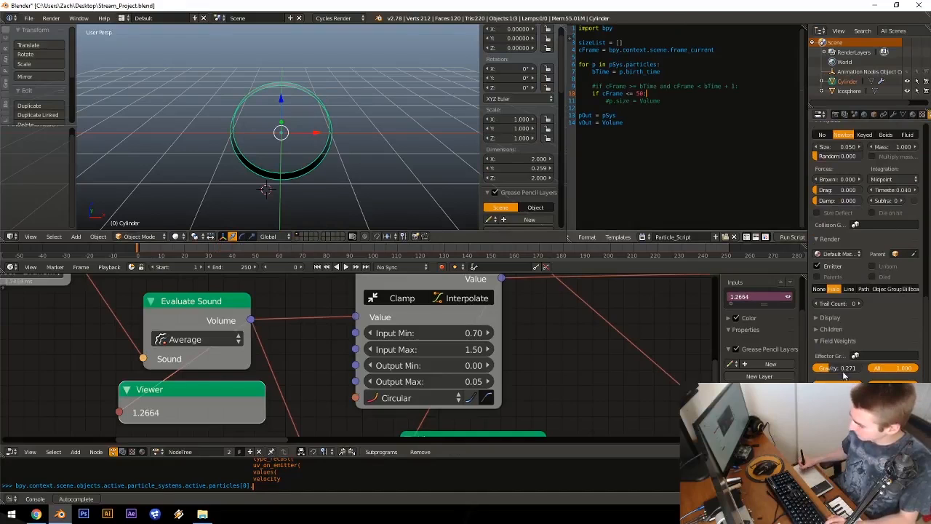
pyautogui.moveTo(467, 280); pyautogui.dragTo(460, 317, button='middle')
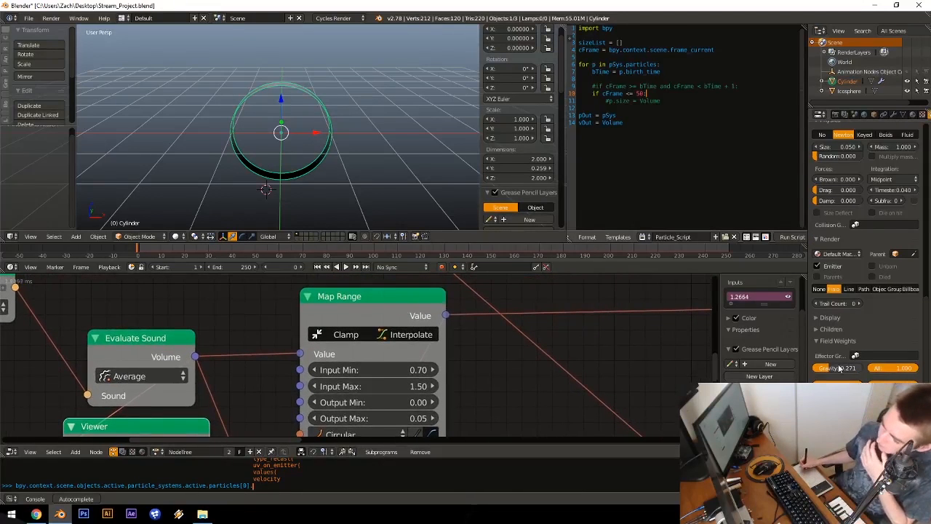
pyautogui.moveTo(839, 368); pyautogui.dragTo(803, 370)
pyautogui.moveTo(369, 125); pyautogui.dragTo(357, 129, button='middle')
pyautogui.hotkey('alt', 'a')
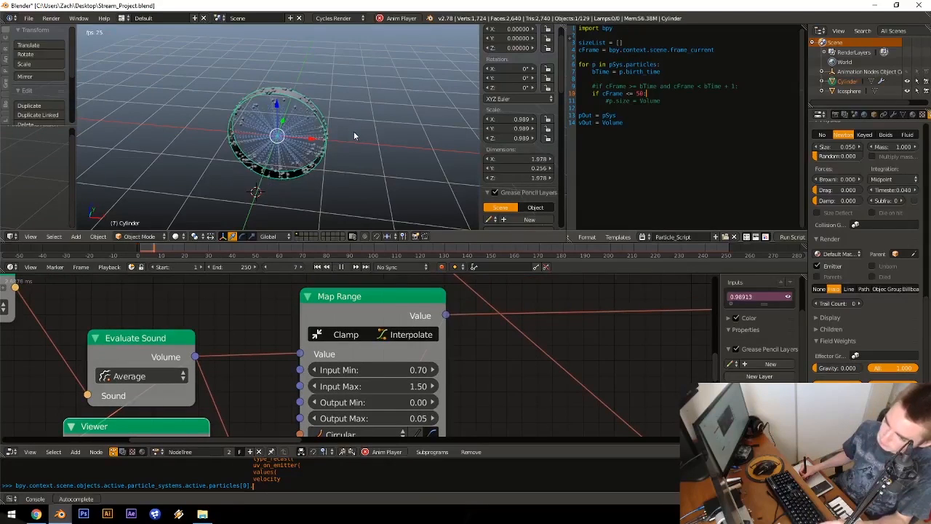
pyautogui.press('Escape')
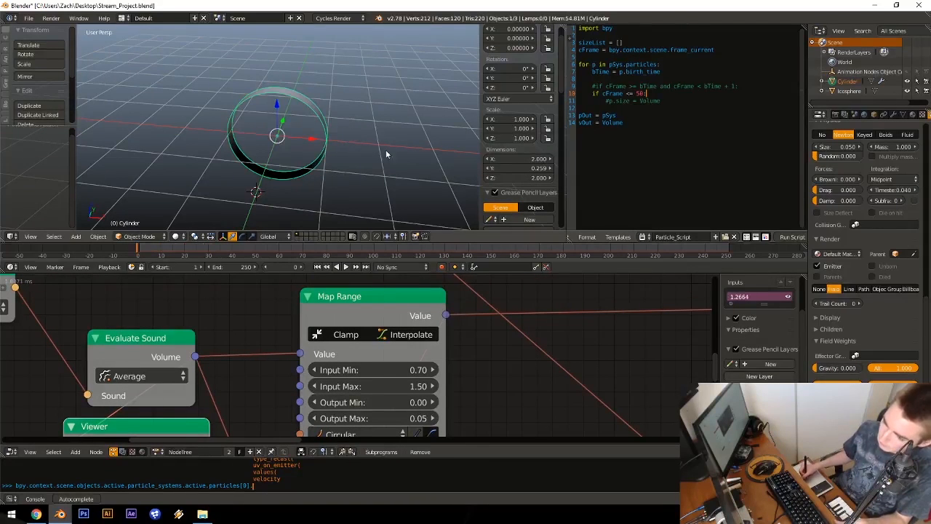
# Step: Set the emitter's Normal velocity to 3.000 and play the animation to check how the particles spread
pyautogui.moveTo(384, 152); pyautogui.dragTo(355, 141, button='middle')
pyautogui.scroll(5, 836, 284)
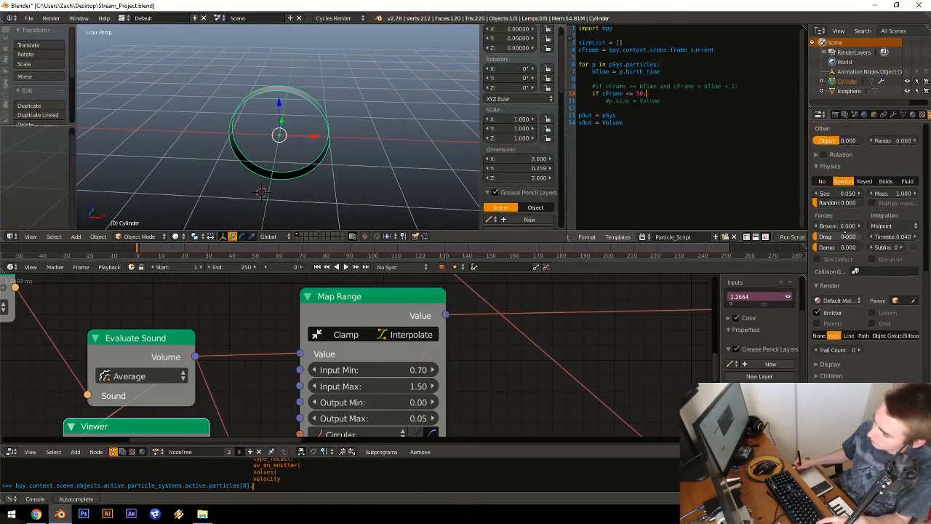
pyautogui.scroll(1, 835, 284)
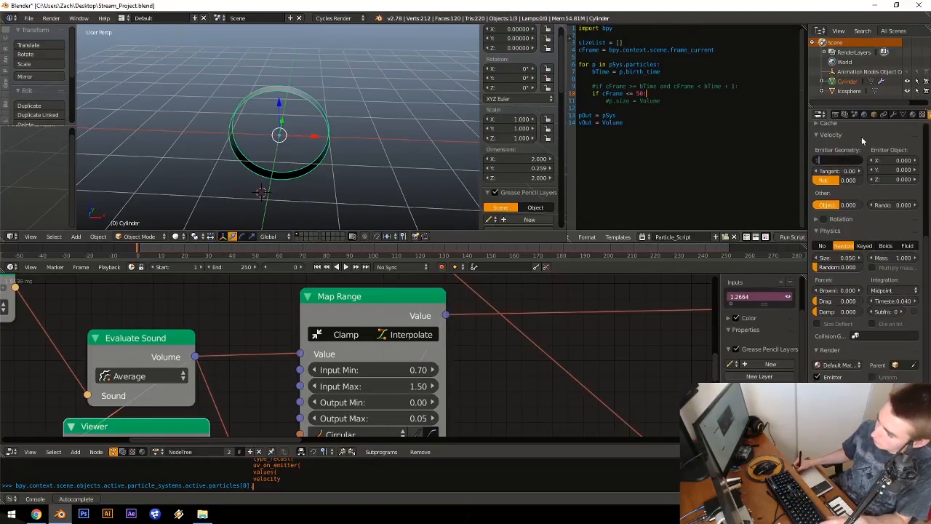
pyautogui.press('Return')
pyautogui.moveTo(836, 466); pyautogui.dragTo(837, 395, button='middle')
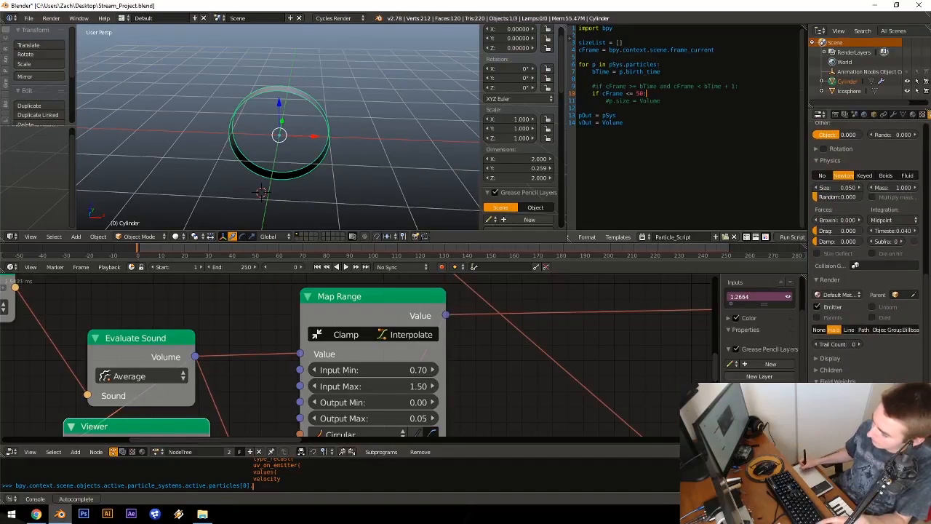
pyautogui.scroll(5, 855, 291)
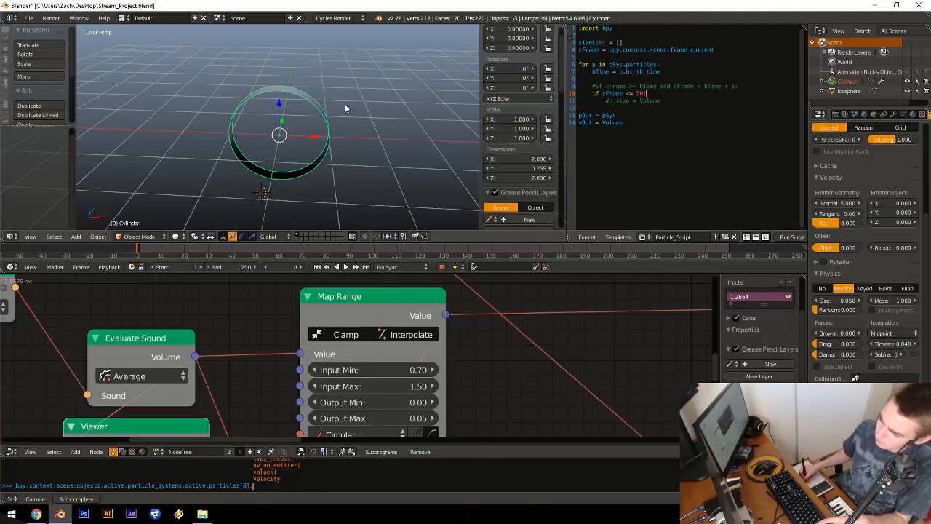
pyautogui.hotkey('alt', 'a')
pyautogui.press('Escape')
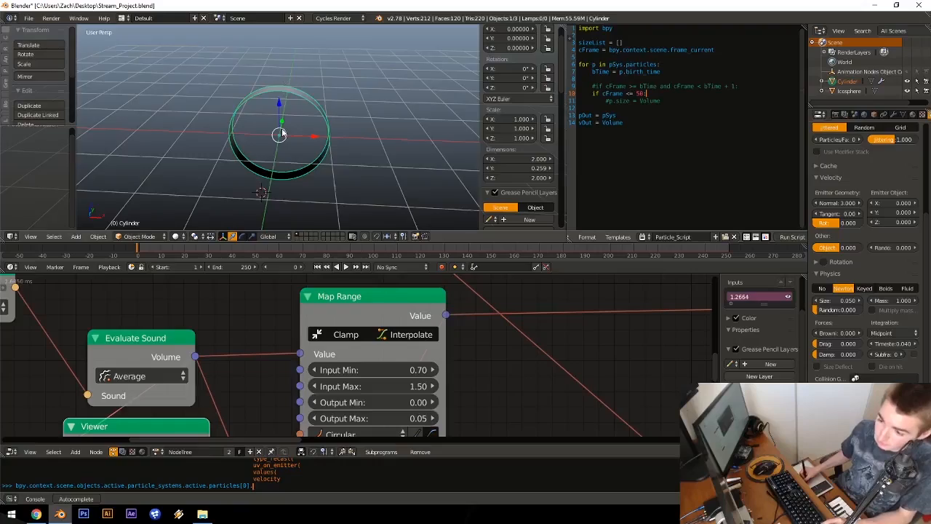
pyautogui.hotkey('alt', 'a')
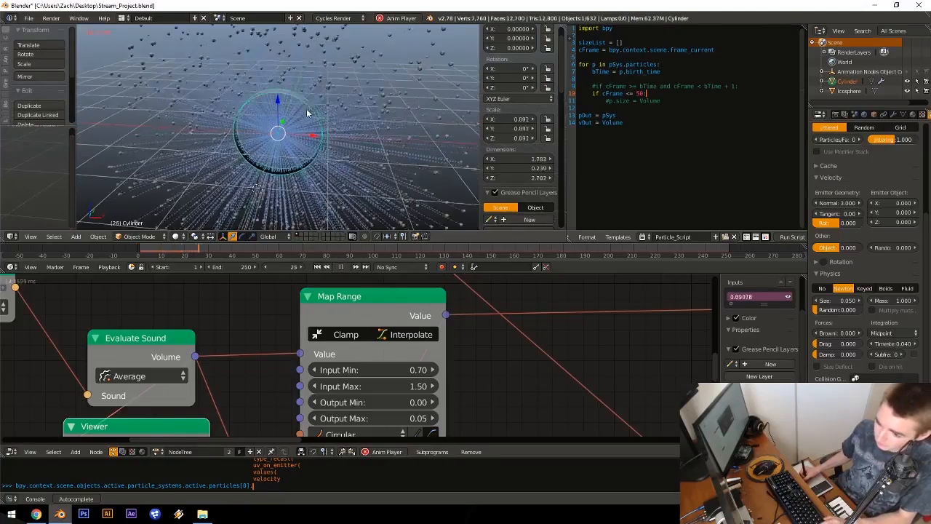
pyautogui.press('Escape')
# Step: Set the particles' Gravity field weight to 0.246 and play the animation to check their fall
pyautogui.scroll(-5, 850, 367)
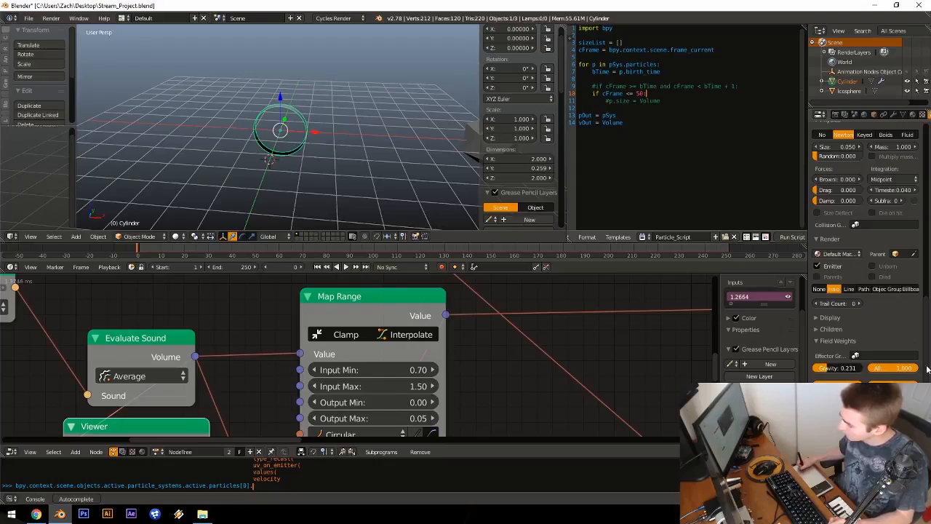
pyautogui.hotkey('alt', 'a')
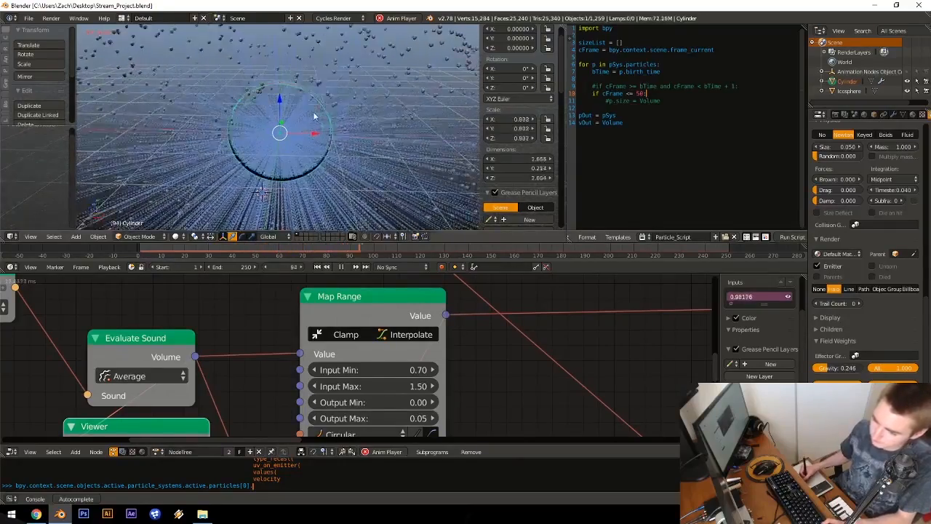
pyautogui.press('Escape')
# Step: Enable both ease in and ease out for the Map Range's Circular interpolation, and check the playback with the cylinder deselected
pyautogui.moveTo(438, 395); pyautogui.dragTo(434, 334, button='middle')
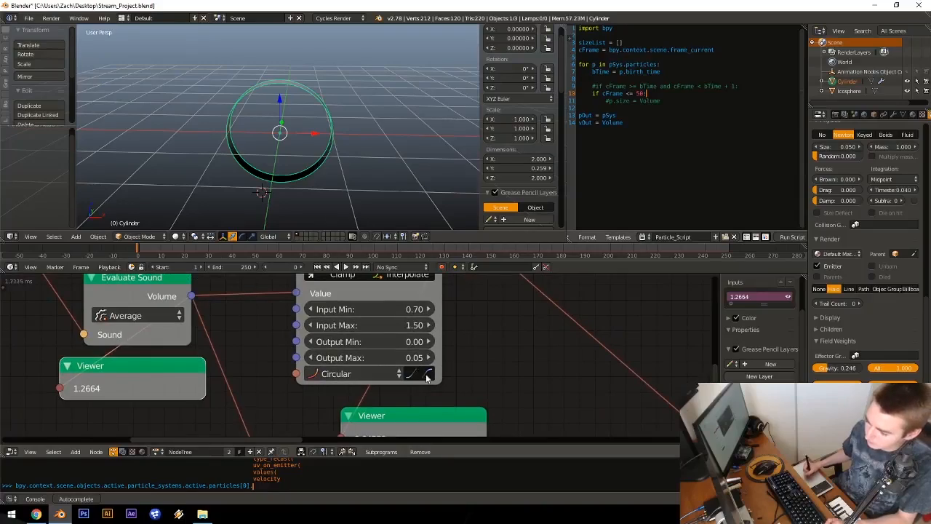
pyautogui.hotkey('alt', 'a')
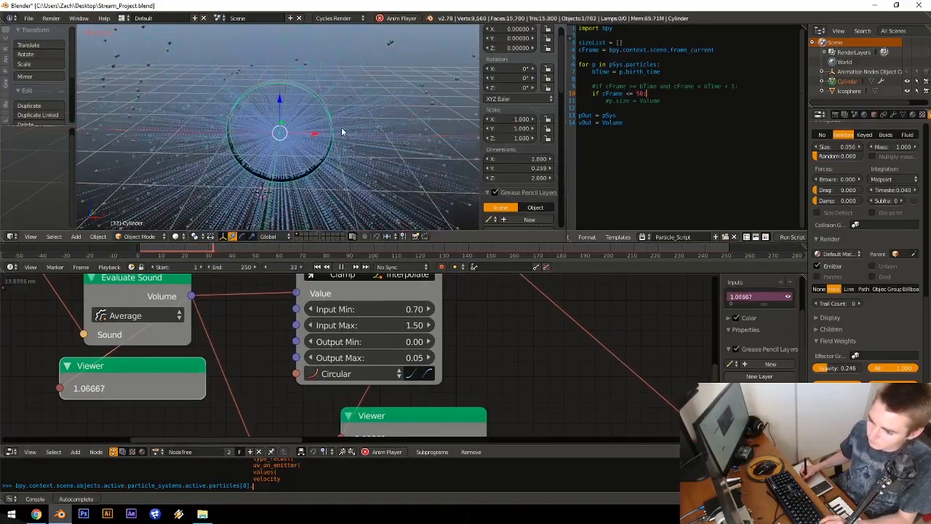
pyautogui.press('a')
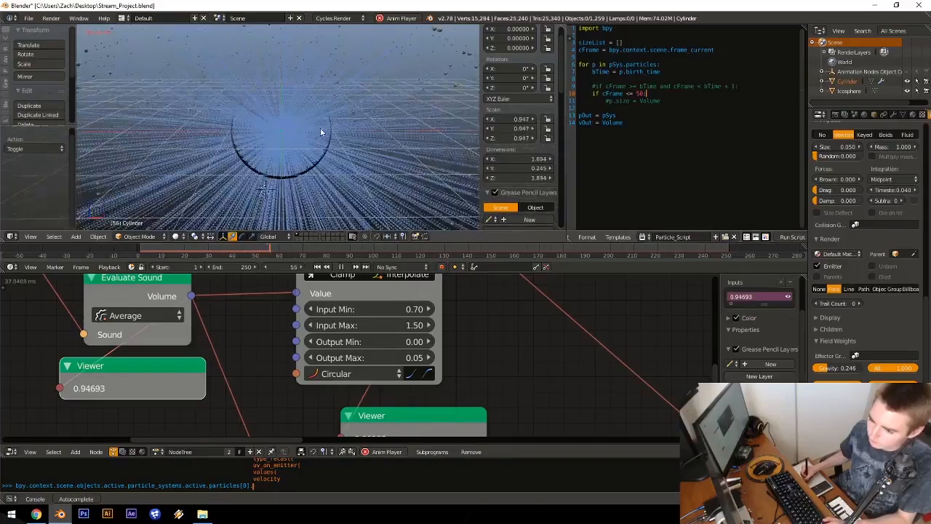
pyautogui.moveTo(320, 127); pyautogui.dragTo(370, 109, button='middle')
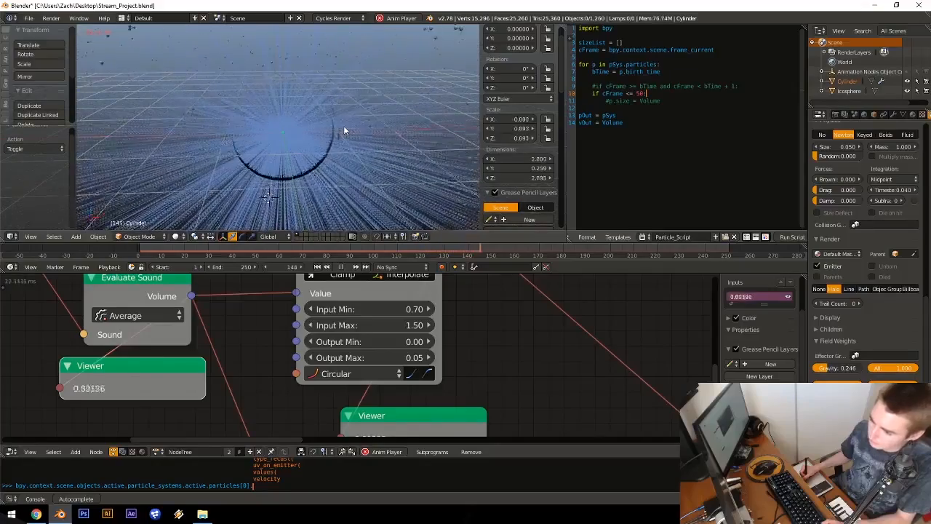
pyautogui.press('Escape')
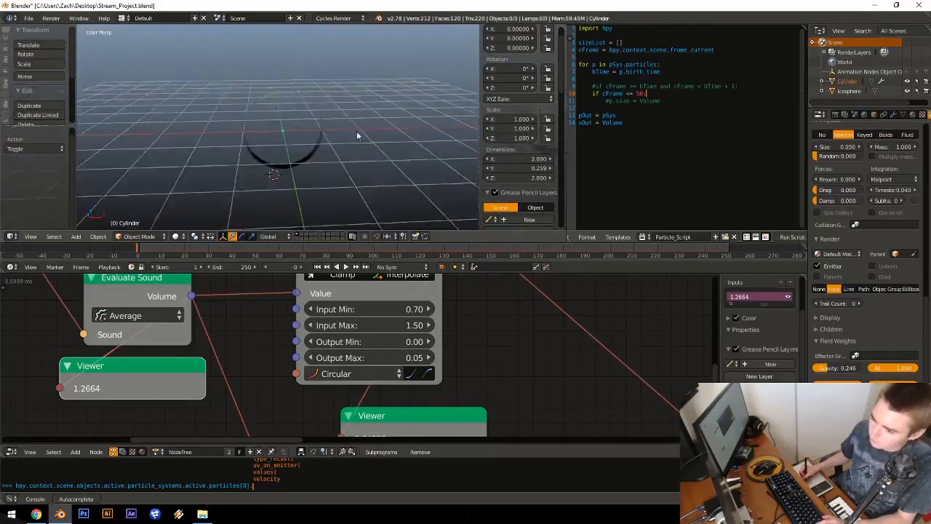
# Step: Scrub through the early frames and replay the animation to check the particle sizes
pyautogui.moveTo(184, 246)
pyautogui.mouseDown()
pyautogui.moveTo(237, 256)
pyautogui.moveTo(142, 251)
pyautogui.mouseUp()
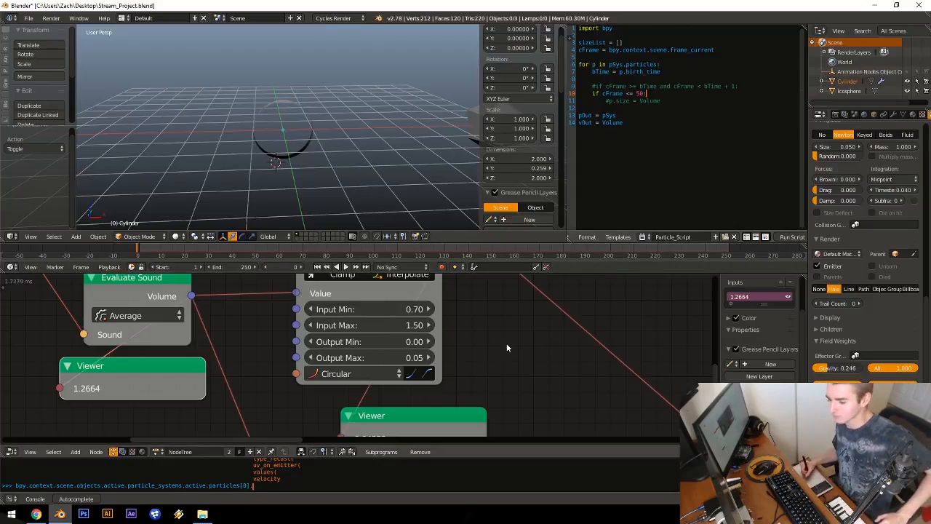
pyautogui.moveTo(310, 152); pyautogui.dragTo(376, 113, button='middle')
pyautogui.hotkey('alt', 'a')
pyautogui.press('Escape')
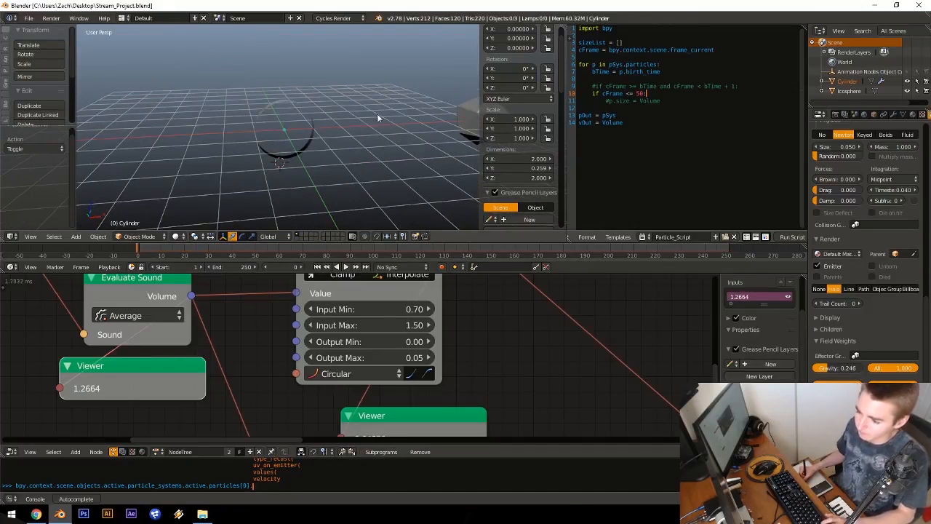
pyautogui.moveTo(538, 380); pyautogui.dragTo(447, 369, button='middle')
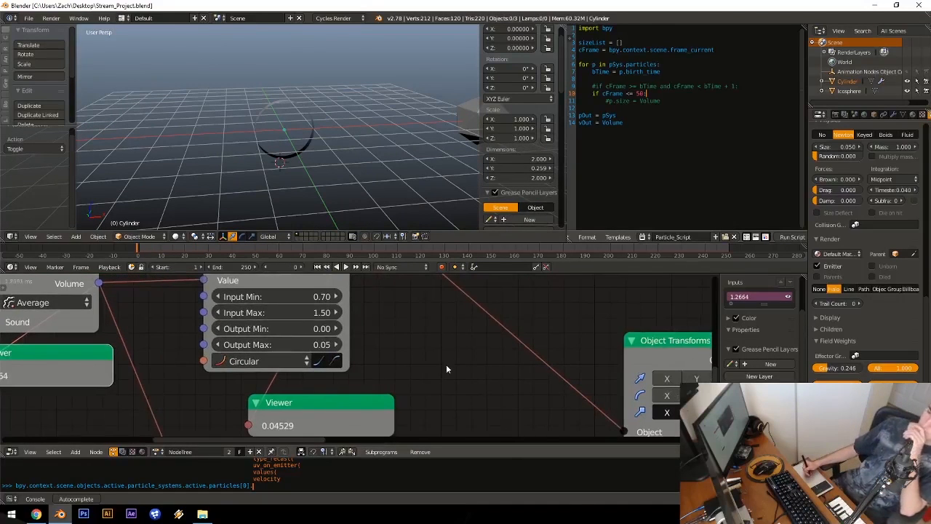
# Step: Switch to Chrome, play the X-Particles tutorial from about 2:26 to examine the reference particle effect, and return to Blender
pyautogui.click(35, 513)
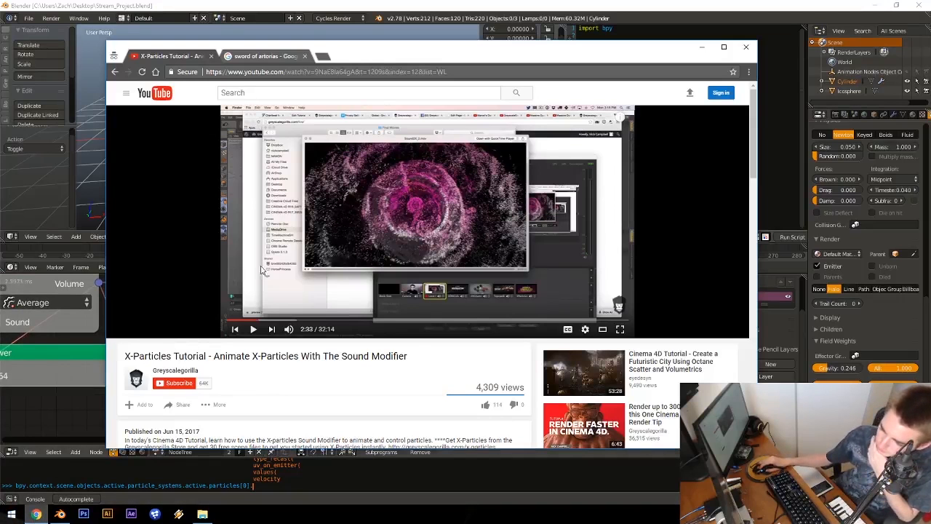
pyautogui.click(101, 464)
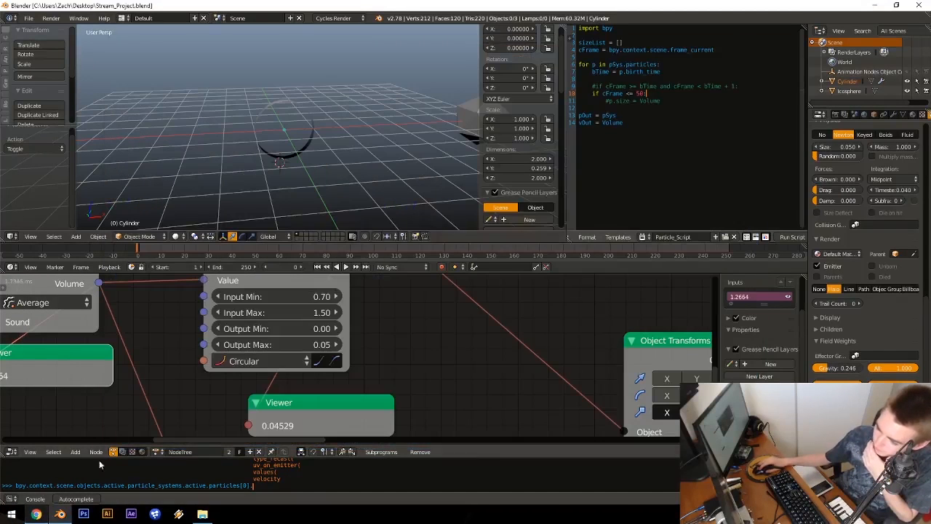
pyautogui.click(35, 514)
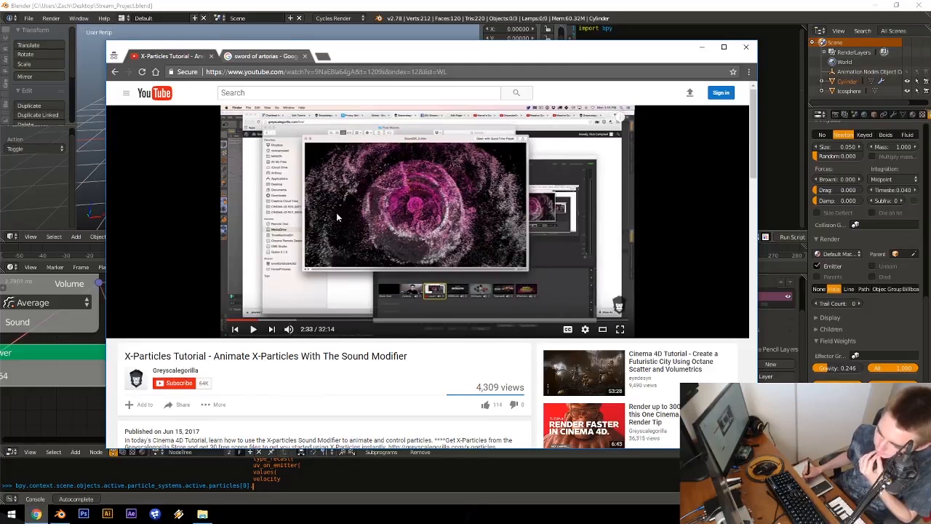
pyautogui.click(243, 320)
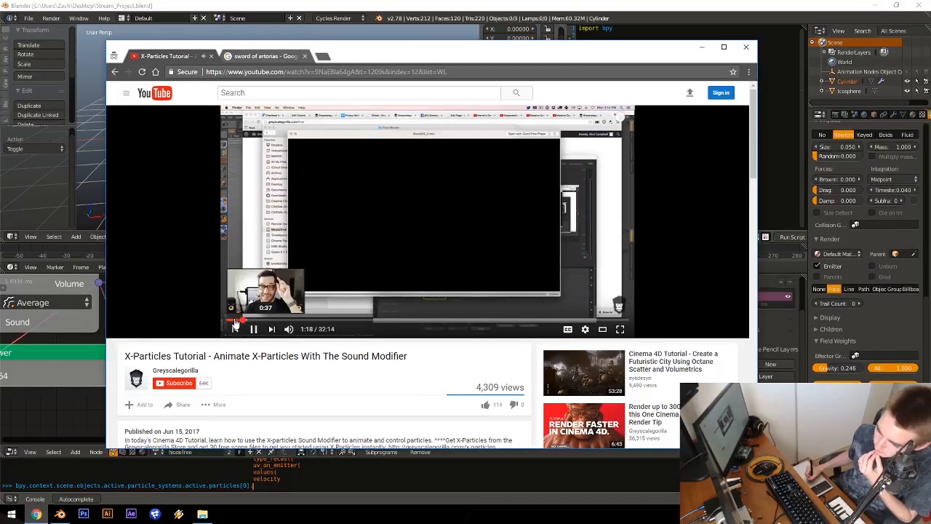
pyautogui.click(255, 320)
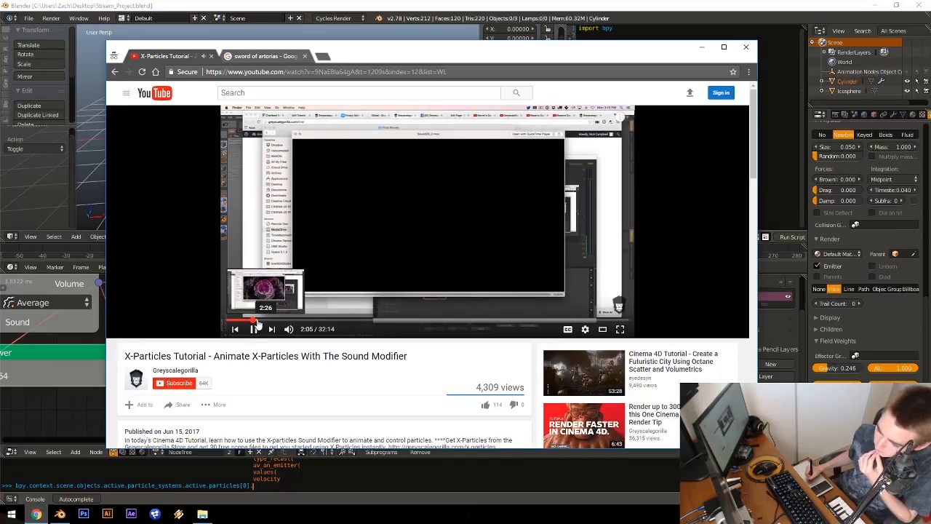
pyautogui.click(257, 321)
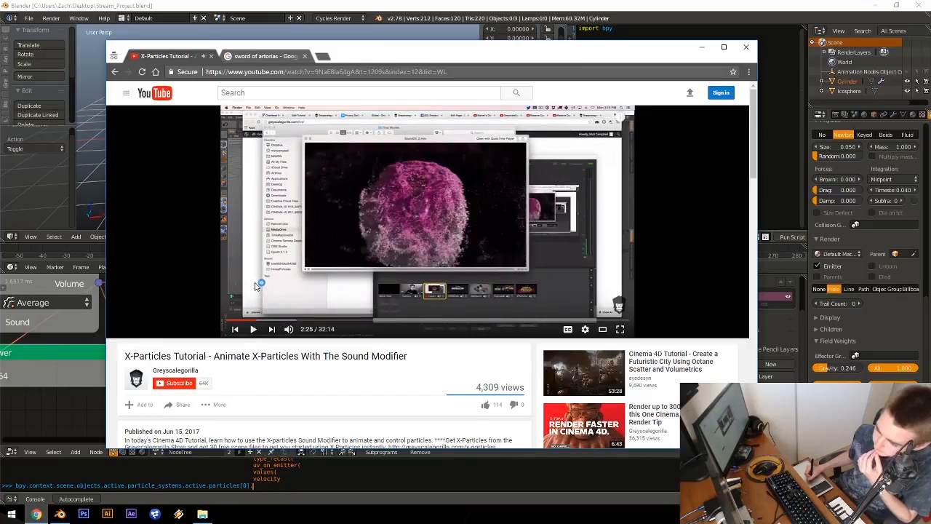
pyautogui.click(256, 286)
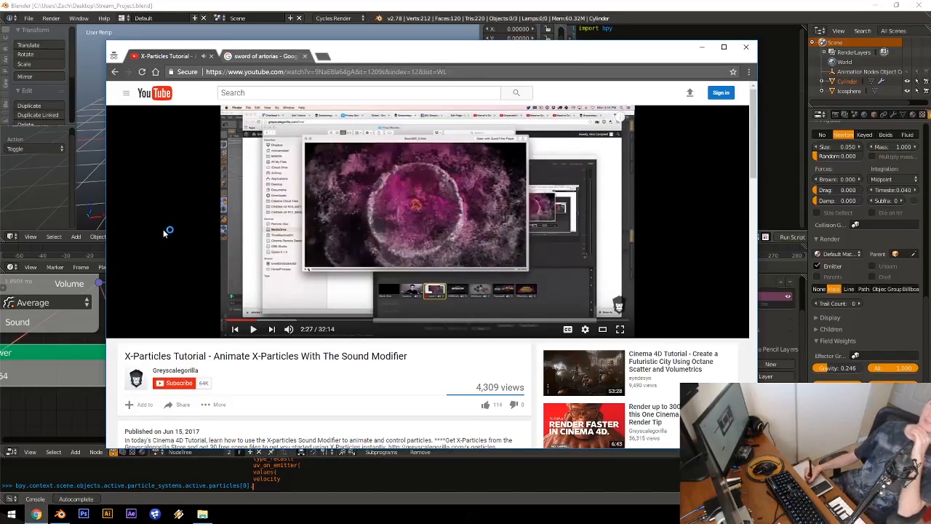
pyautogui.hotkey('alt', 'Tab')
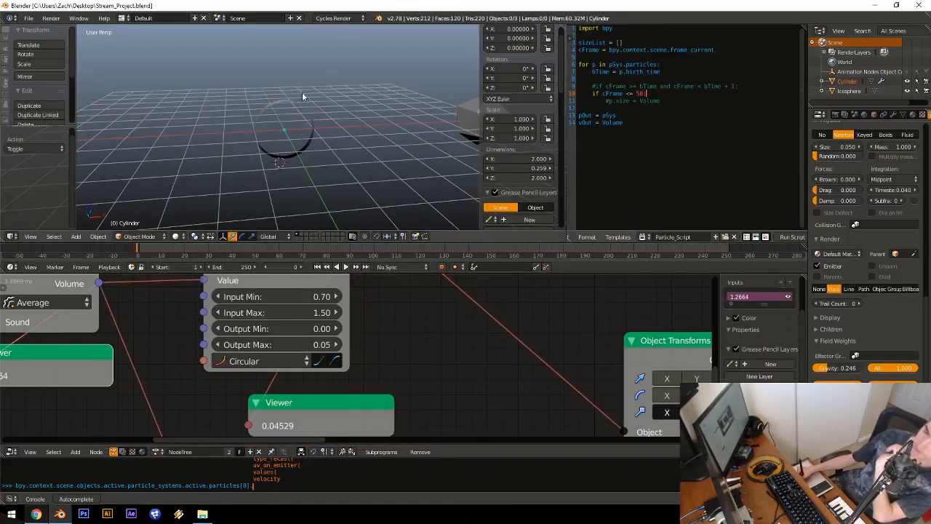
# Step: Move the Viewer node reading the Volume Map Range's output closer beneath that Map Range node
pyautogui.scroll(3, 274, 138)
pyautogui.moveTo(274, 138); pyautogui.dragTo(278, 117, button='middle')
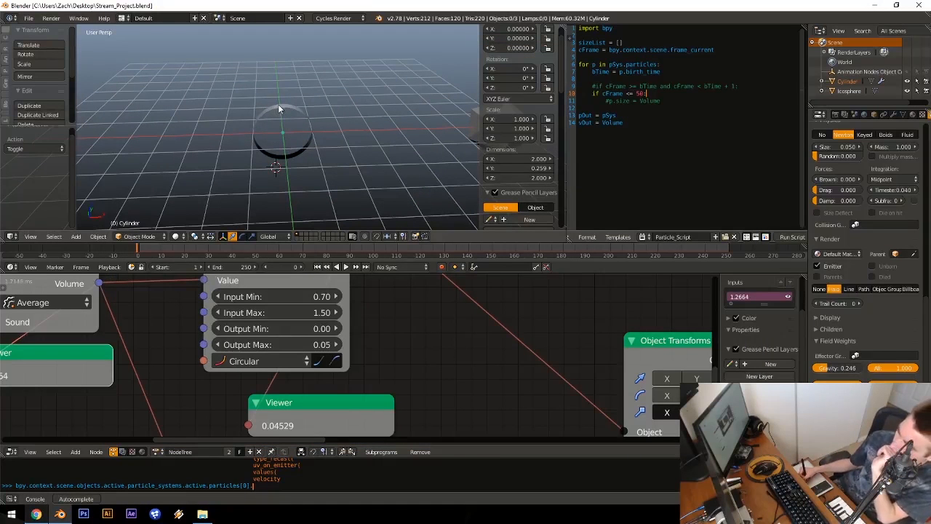
pyautogui.moveTo(281, 105); pyautogui.dragTo(267, 104, button='middle')
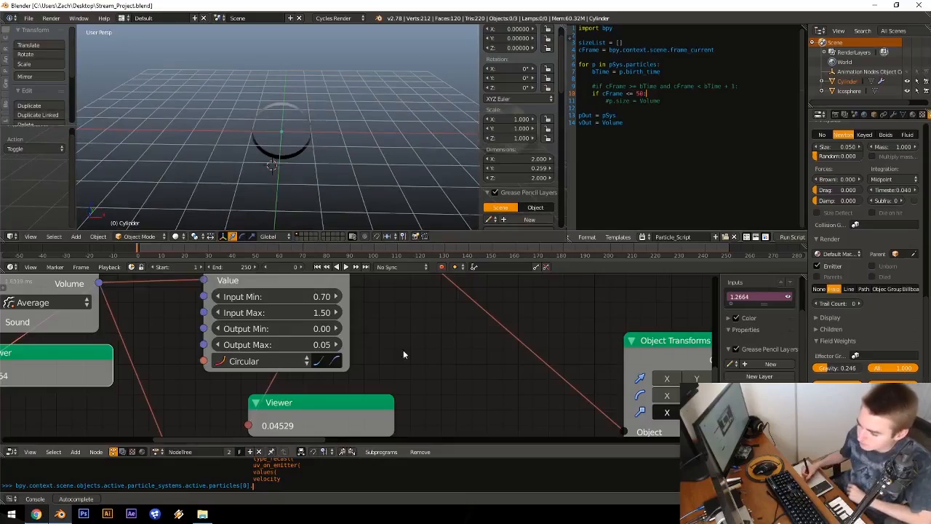
pyautogui.moveTo(504, 349); pyautogui.dragTo(330, 318, button='middle')
pyautogui.moveTo(264, 351); pyautogui.dragTo(308, 329, button='middle')
pyautogui.click(231, 366)
pyautogui.moveTo(231, 370); pyautogui.dragTo(190, 354)
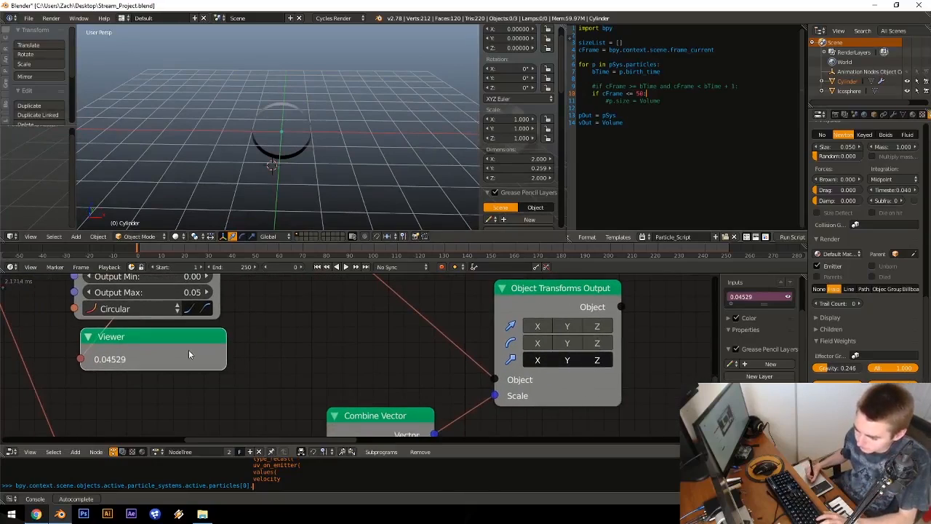
# Step: Play the animation from an angled view to check how the particles spread from the cylinder
pyautogui.moveTo(295, 169); pyautogui.dragTo(315, 130, button='middle')
pyautogui.hotkey('alt', 'a')
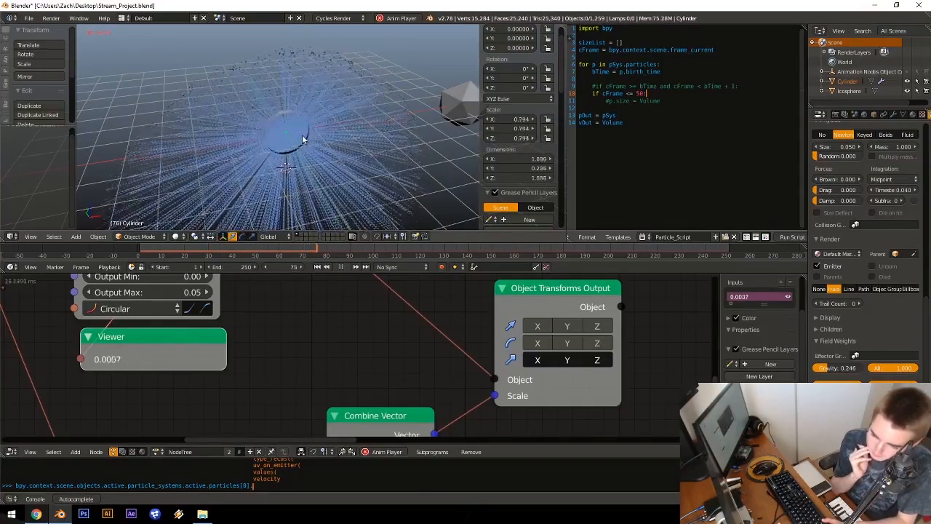
pyautogui.press('Escape')
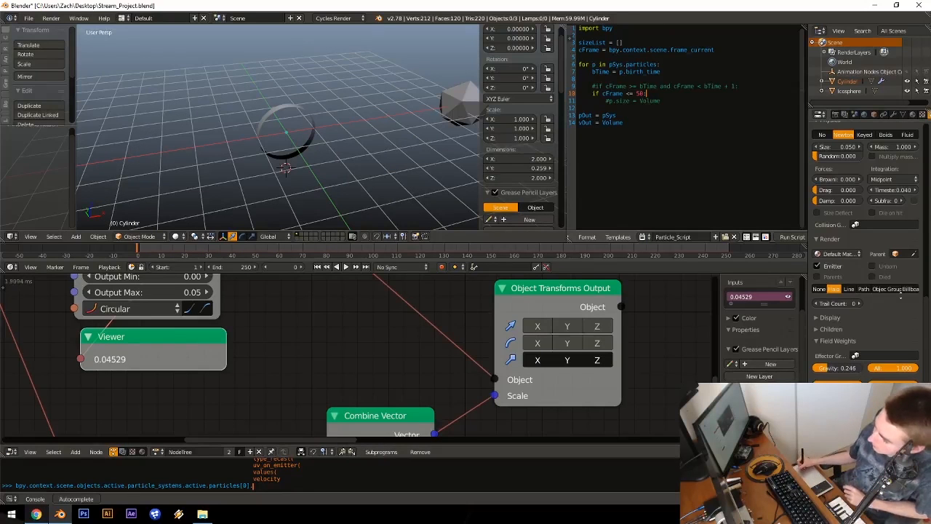
# Step: Set the particle system's Object emission velocity to 1.000
pyautogui.scroll(3, 884, 291)
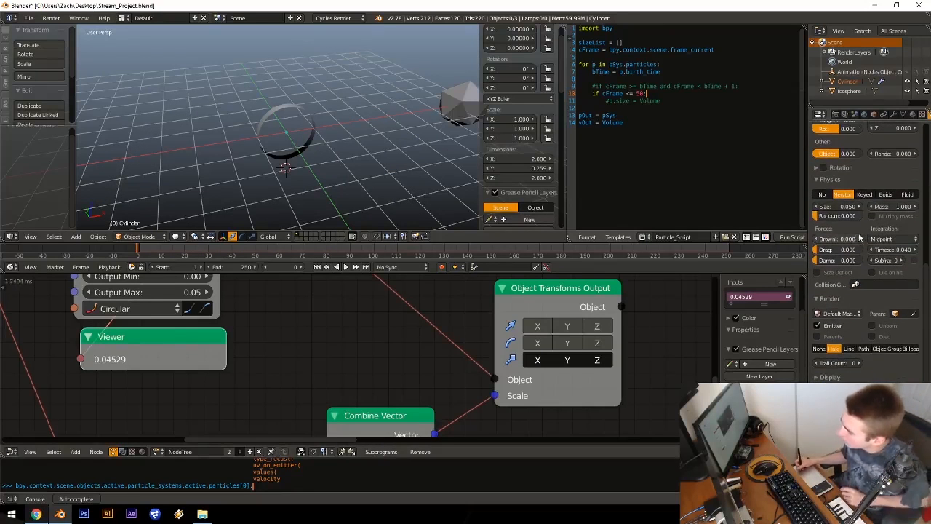
pyautogui.scroll(4, 890, 175)
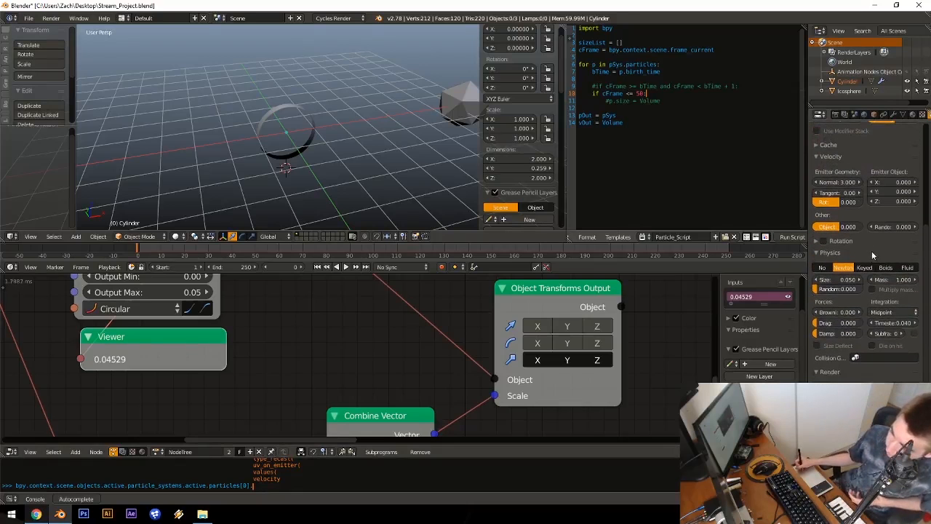
pyautogui.scroll(3, 869, 227)
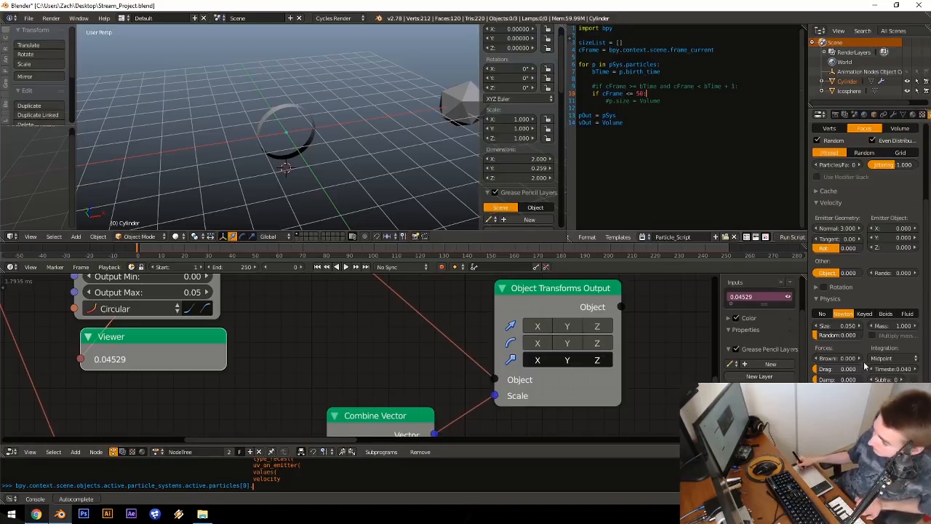
pyautogui.scroll(5, 866, 254)
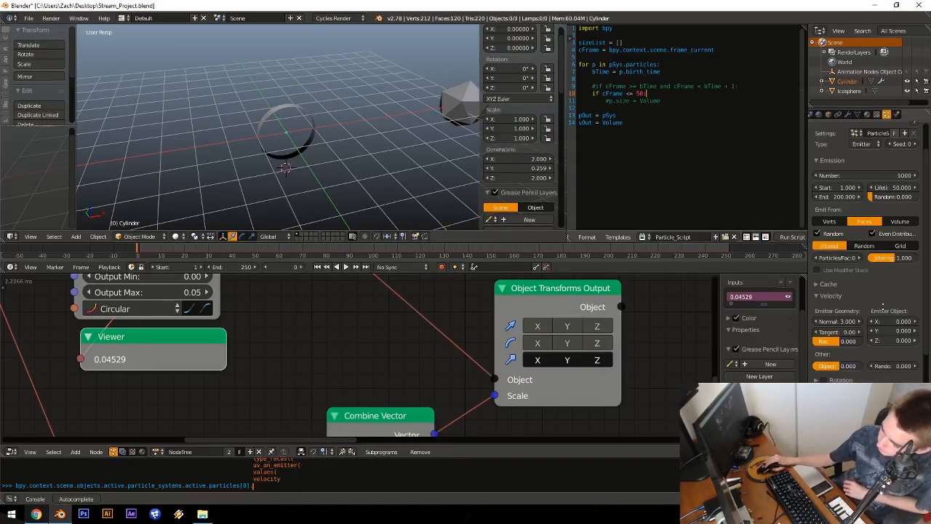
pyautogui.moveTo(882, 305); pyautogui.dragTo(881, 278, button='middle')
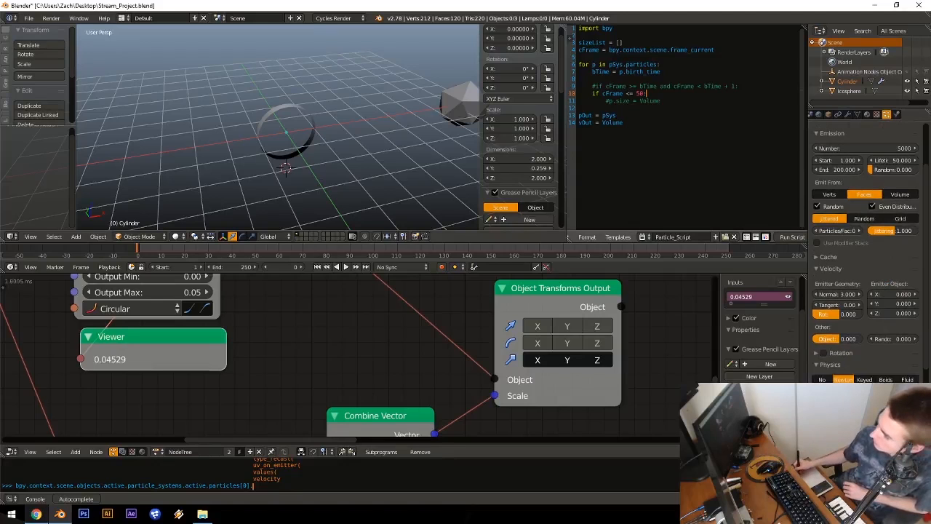
pyautogui.scroll(4, 881, 233)
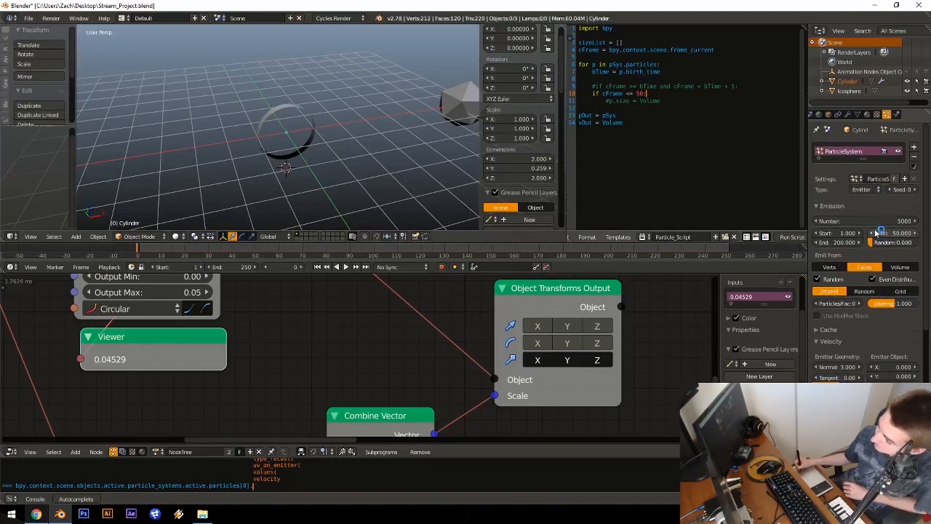
pyautogui.moveTo(862, 332); pyautogui.dragTo(869, 224, button='middle')
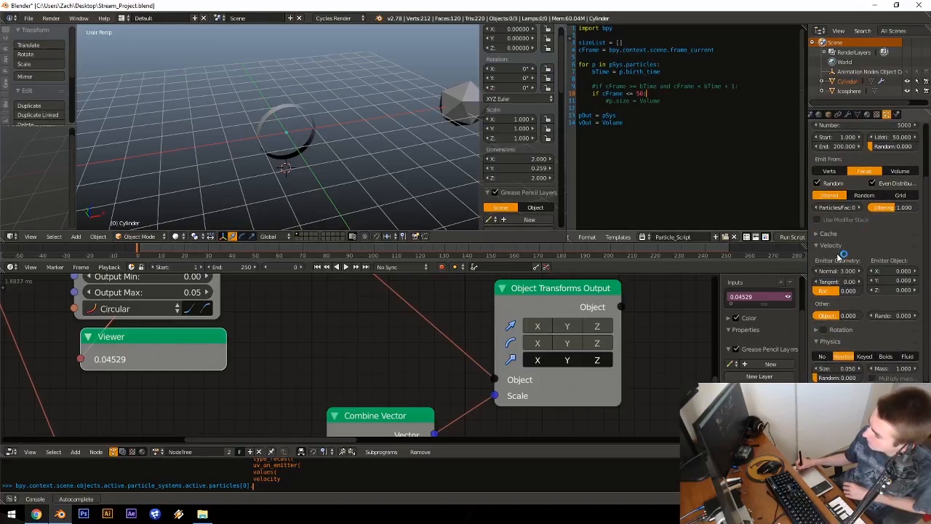
pyautogui.scroll(-3, 847, 259)
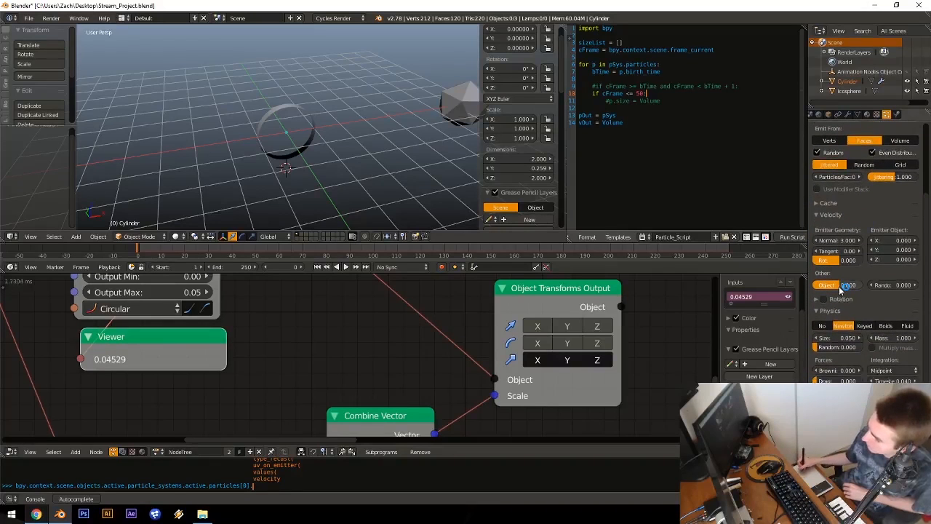
pyautogui.moveTo(849, 289); pyautogui.dragTo(871, 295)
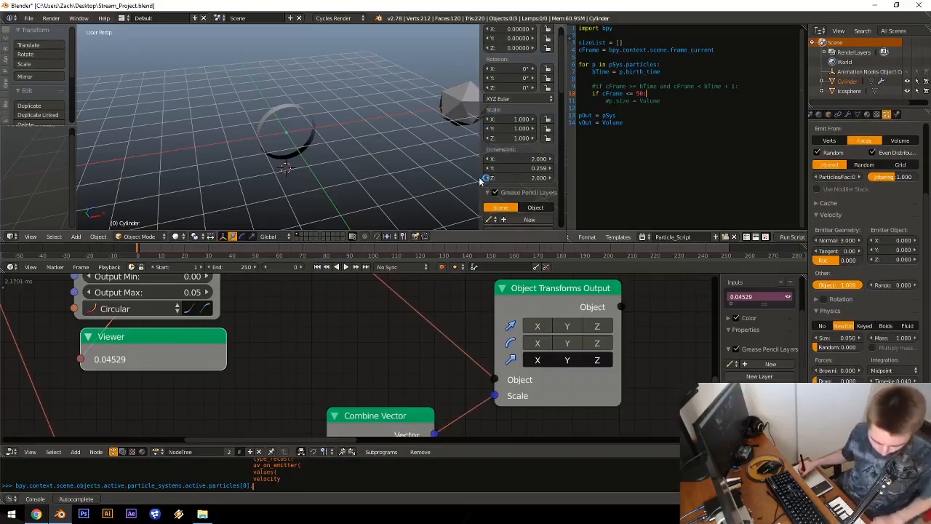
# Step: Play the animation twice from different angles to check how the object velocity affects the particle spread
pyautogui.hotkey('alt', 'a')
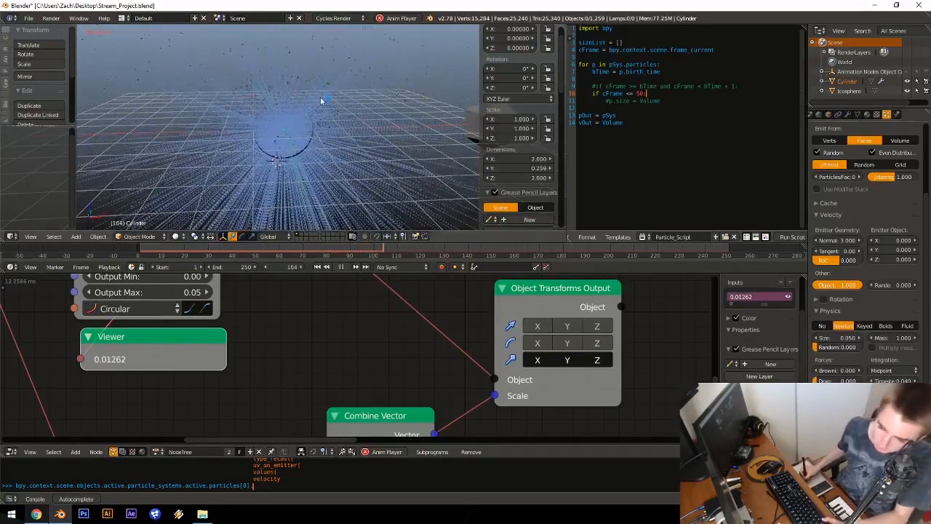
pyautogui.moveTo(311, 153); pyautogui.dragTo(277, 156, button='middle')
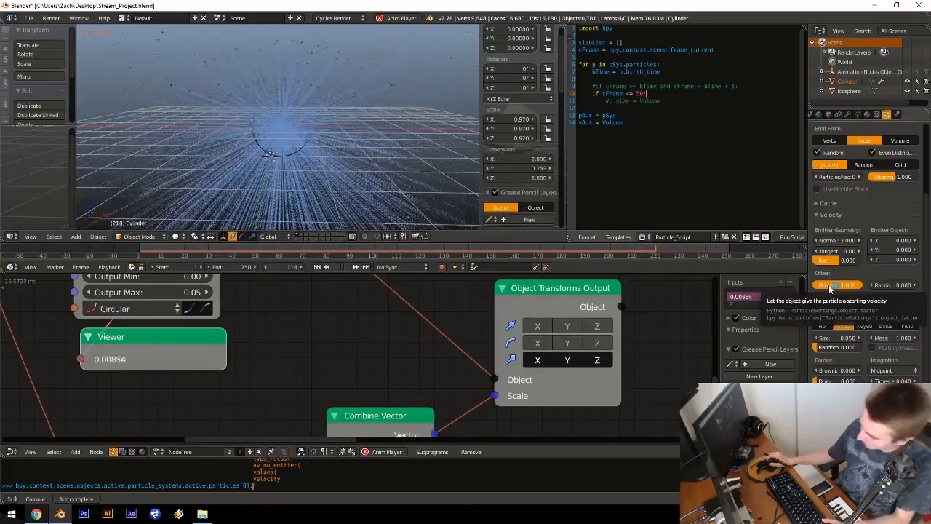
pyautogui.press('Escape')
pyautogui.moveTo(296, 99); pyautogui.dragTo(347, 148, button='middle')
pyautogui.hotkey('alt', 'a')
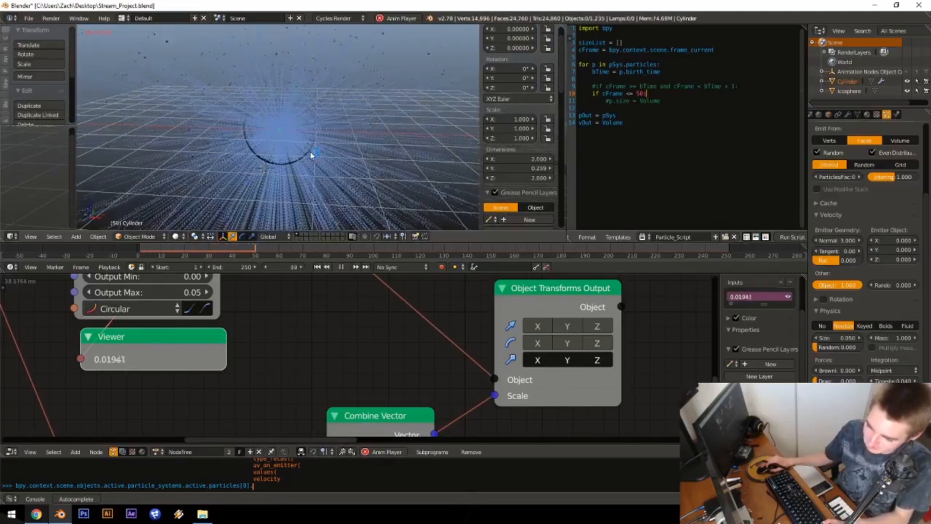
pyautogui.press('Escape')
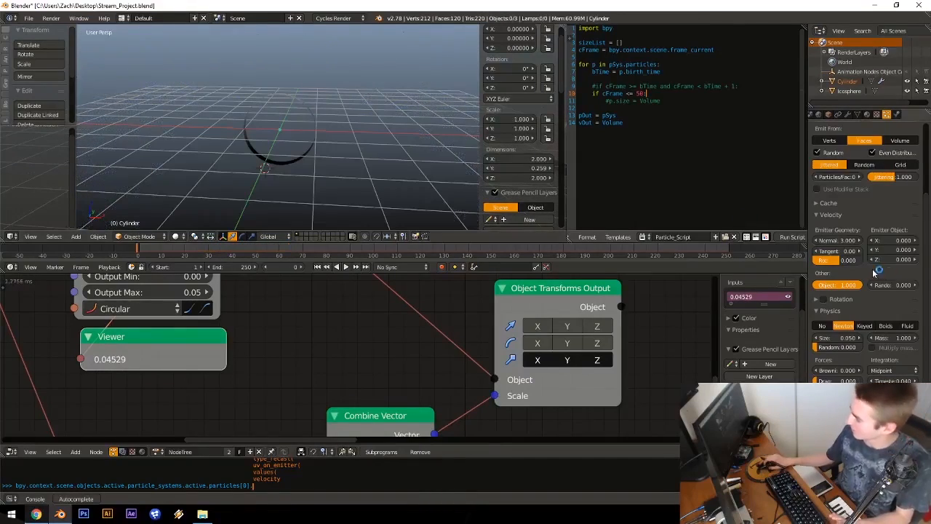
# Step: Set the particles' Normal emission velocity to 1 and play the animation to check the spread
pyautogui.click(830, 243)
pyautogui.write('1')
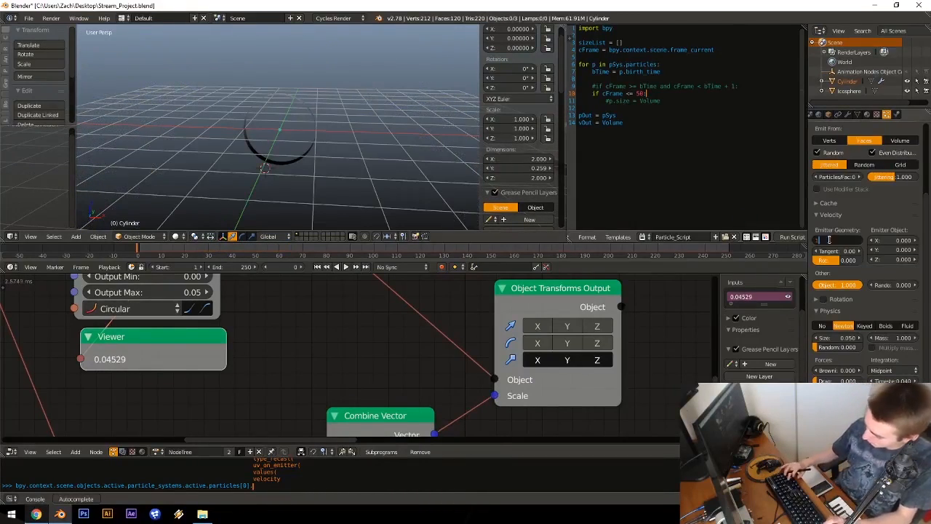
pyautogui.press('Return')
pyautogui.hotkey('alt', 'a')
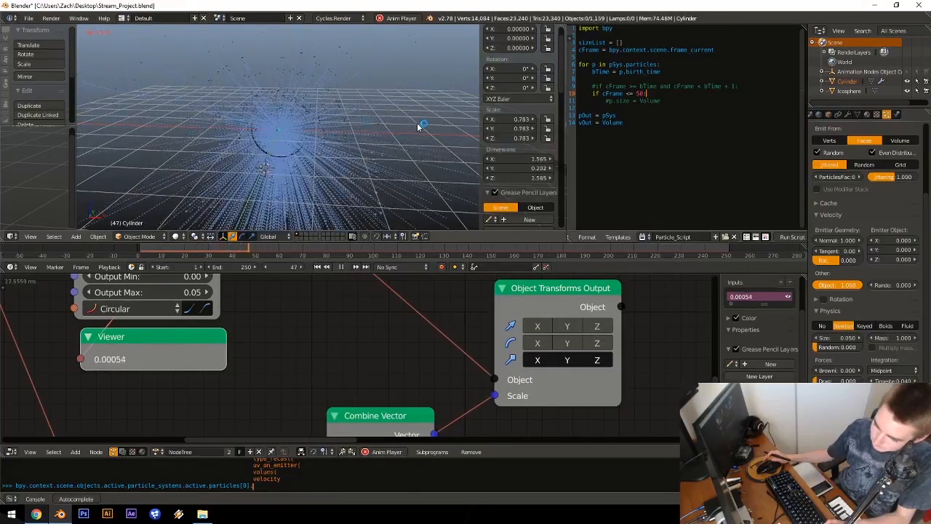
pyautogui.press('Escape')
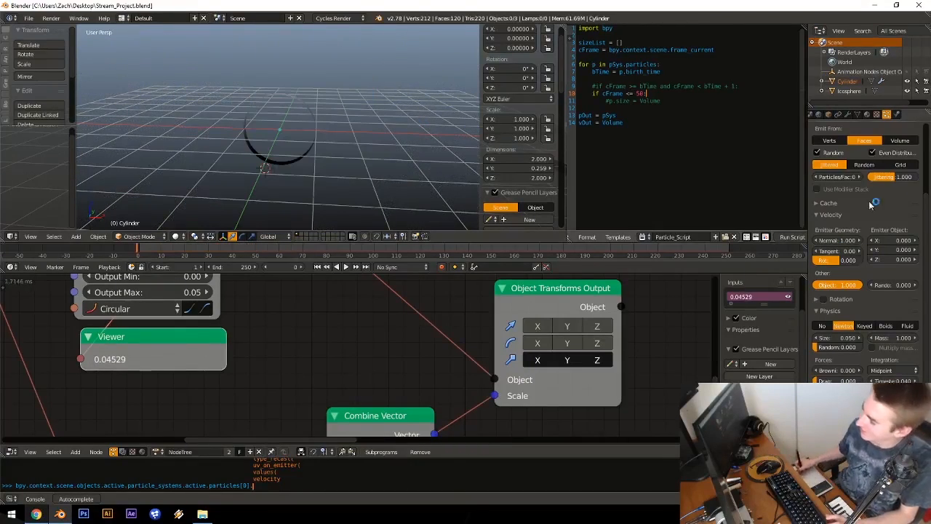
# Step: Set the number of emitted particles to 8000 and play the animation to check the density
pyautogui.scroll(5, 878, 276)
pyautogui.click(877, 220)
pyautogui.write('8')
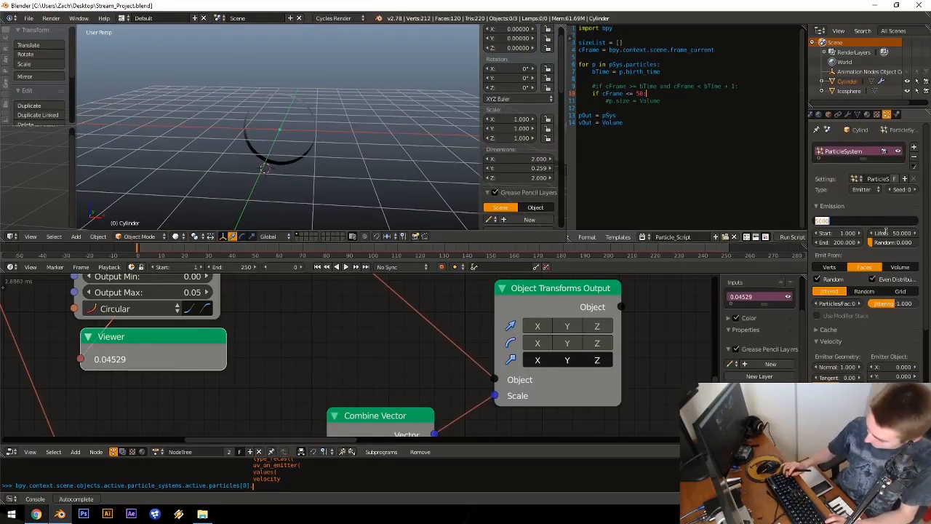
pyautogui.write('000')
pyautogui.press('Return')
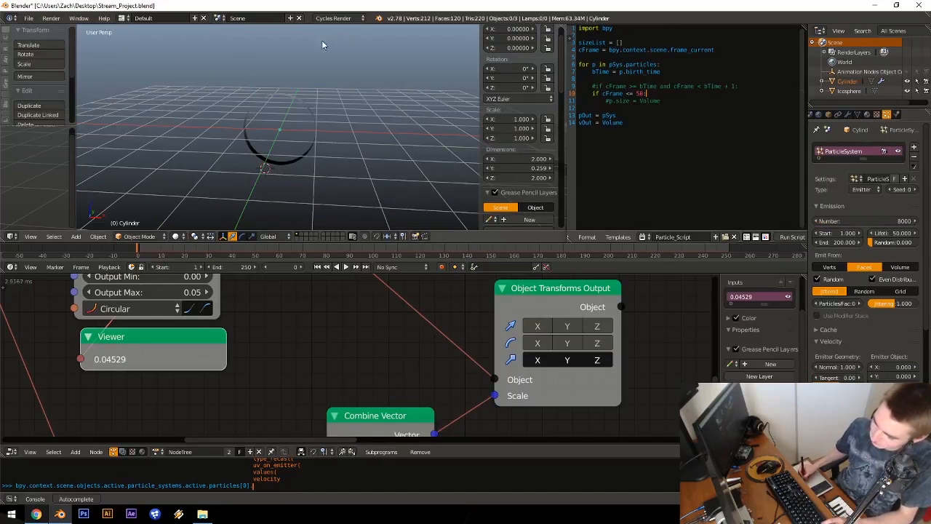
pyautogui.hotkey('alt', 'a')
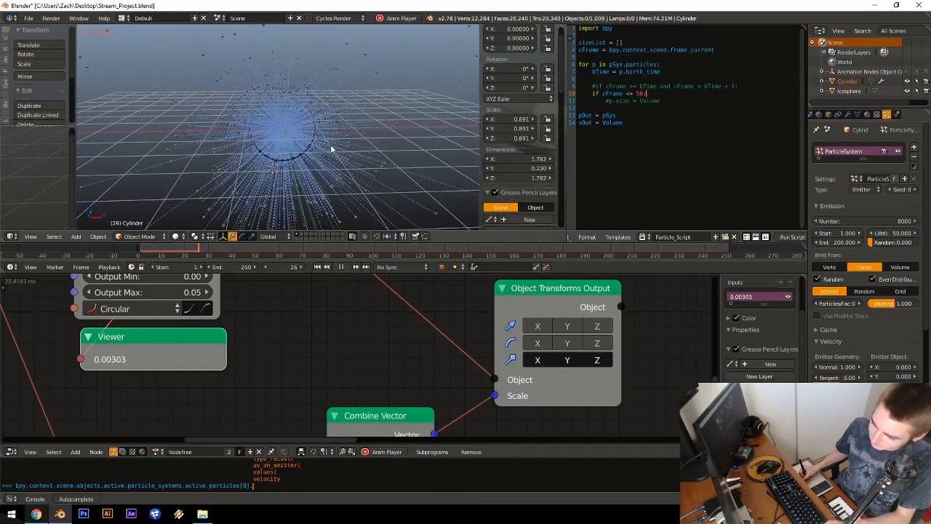
pyautogui.press('Escape')
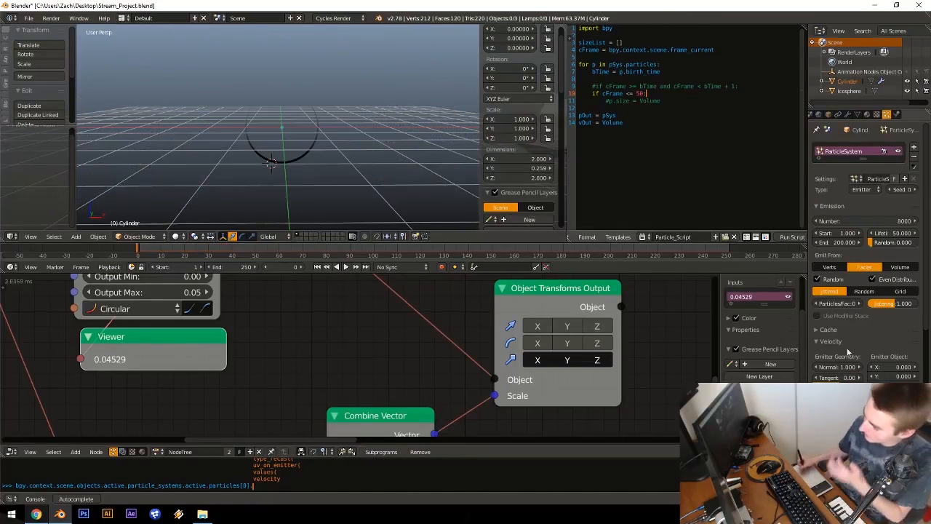
# Step: Set the particles' Object emission velocity to 0.8
pyautogui.scroll(-3, 844, 305)
pyautogui.click(840, 372)
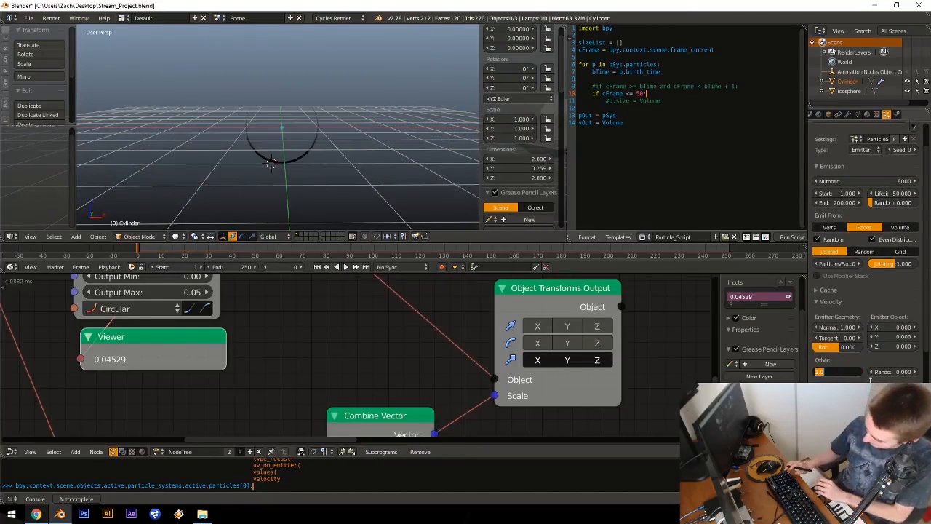
pyautogui.press('BackSpace')
pyautogui.write('.8')
pyautogui.press('Return')
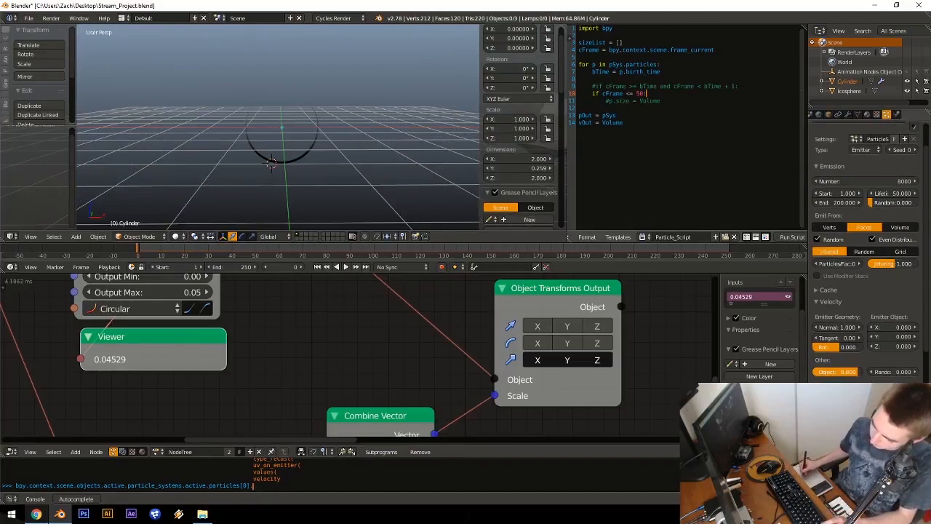
# Step: Set the Object emission velocity to 0.7 and play the animation, examining the particles around the ring from the side
pyautogui.click(829, 371)
pyautogui.press('BackSpace')
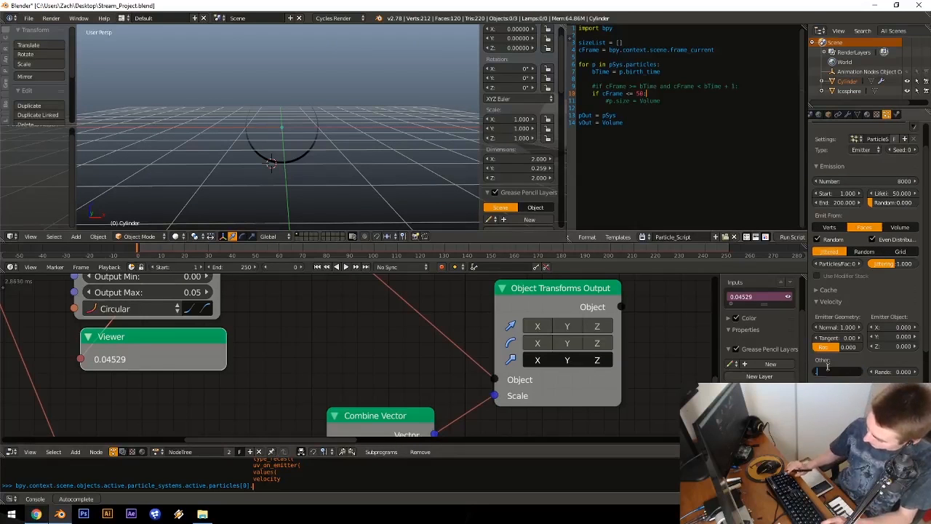
pyautogui.write('.7')
pyautogui.press('Return')
pyautogui.hotkey('alt', 'a')
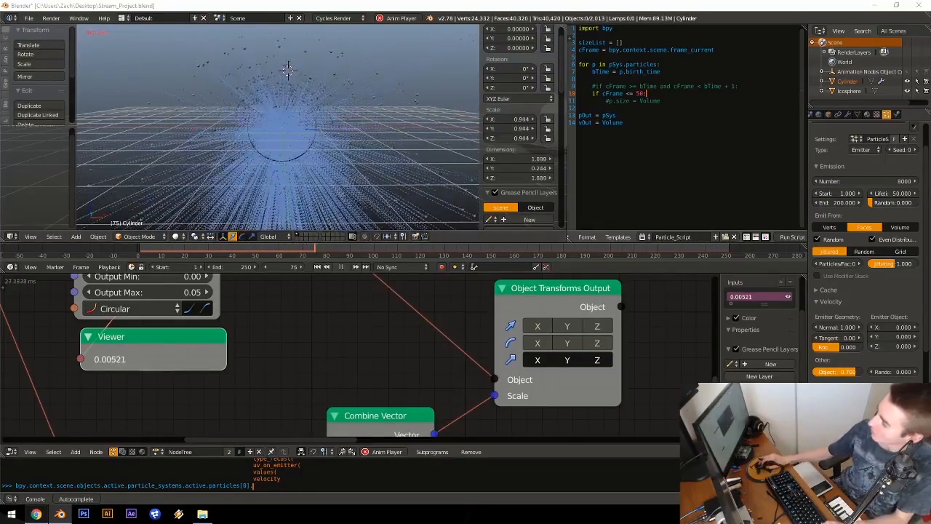
pyautogui.moveTo(233, 109); pyautogui.dragTo(327, 120, button='middle')
pyautogui.scroll(2, 327, 123)
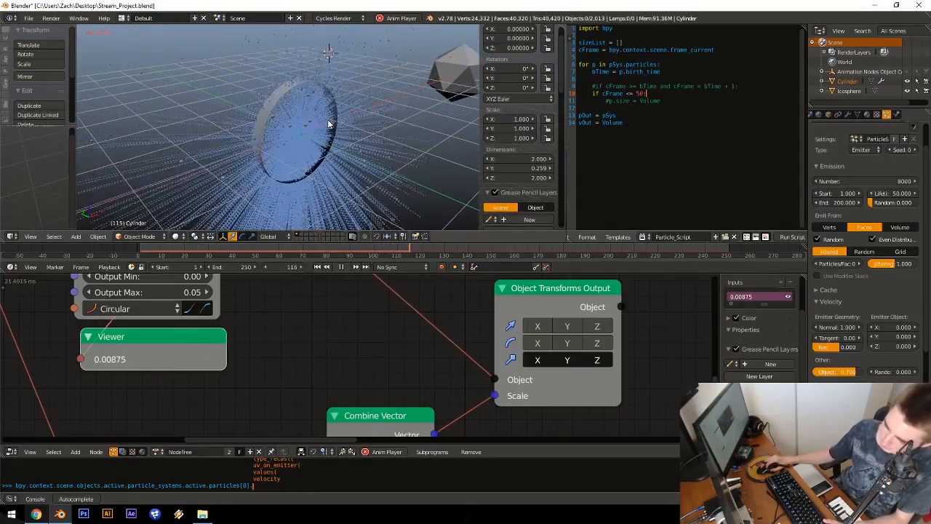
pyautogui.press('Escape')
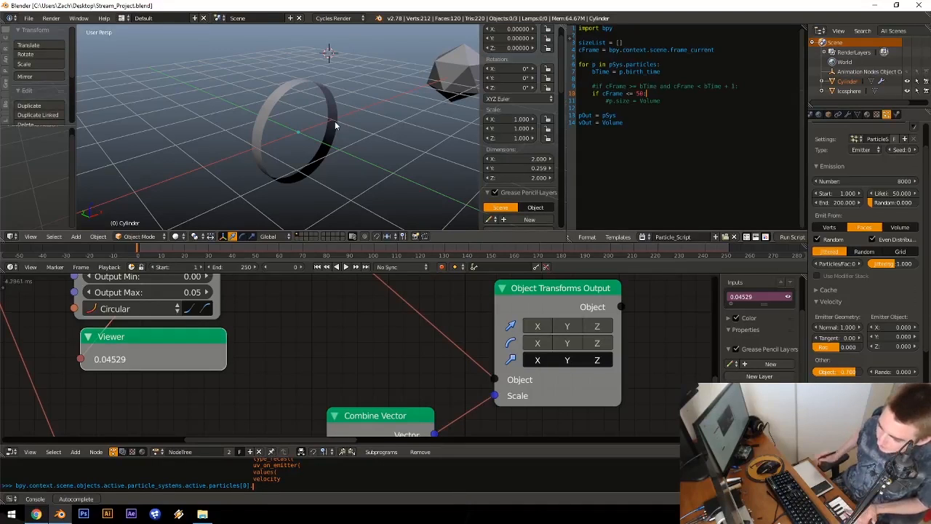
pyautogui.moveTo(383, 424); pyautogui.dragTo(393, 381, button='middle')
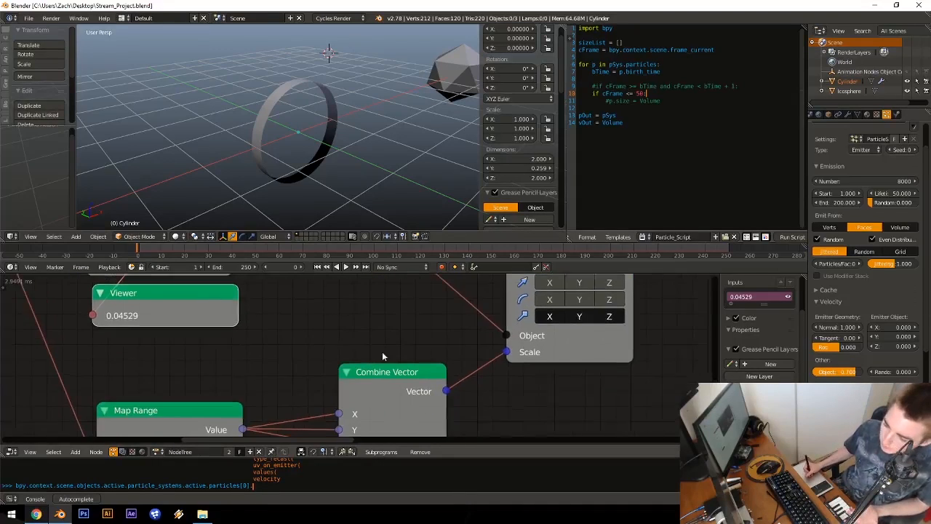
pyautogui.moveTo(452, 361); pyautogui.dragTo(386, 390, button='middle')
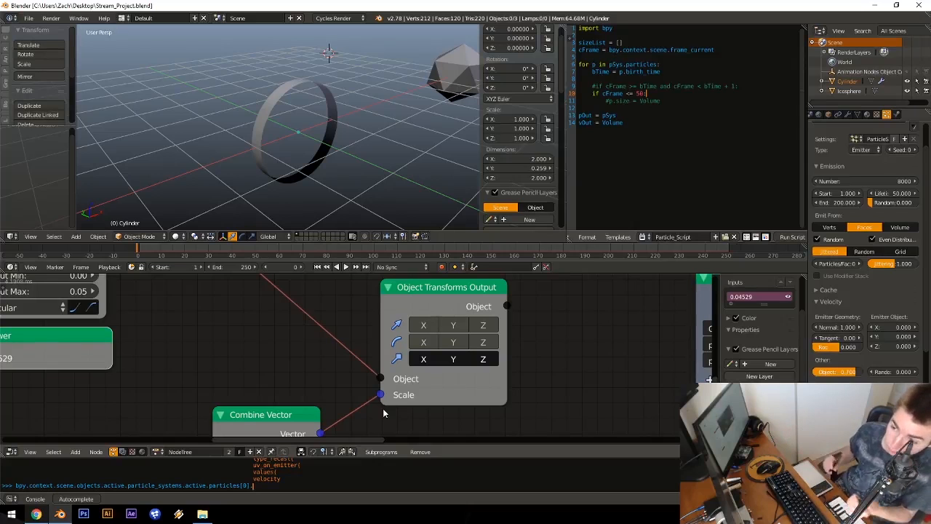
pyautogui.moveTo(216, 357); pyautogui.dragTo(373, 333, button='middle')
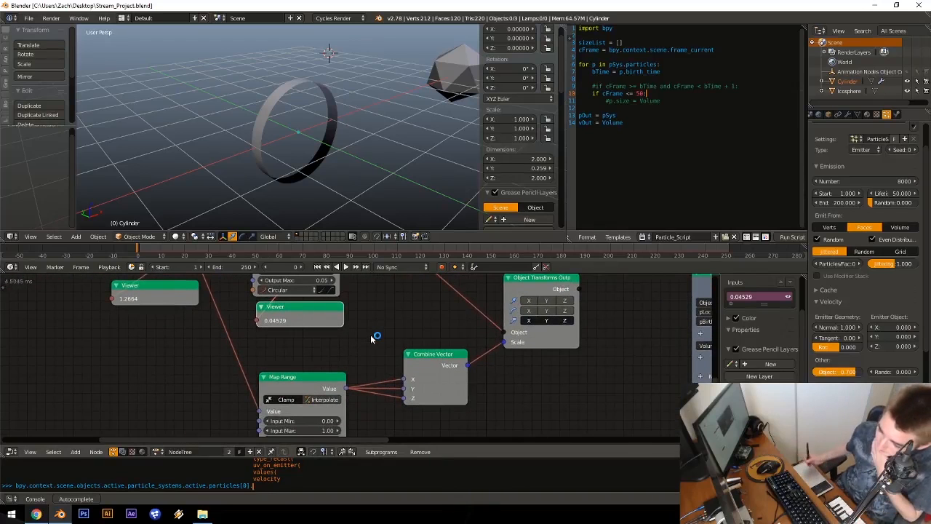
pyautogui.moveTo(395, 391); pyautogui.dragTo(380, 435, button='middle')
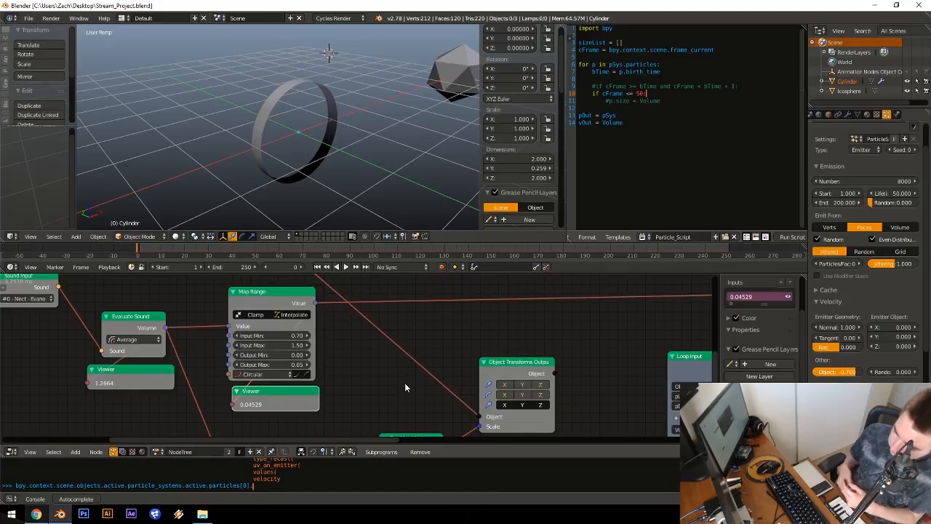
# Step: Save the project and move the Particle Systems from Object node closer to the Particles Data node
pyautogui.moveTo(458, 335); pyautogui.dragTo(579, 321, button='middle')
pyautogui.scroll(-4, 462, 329)
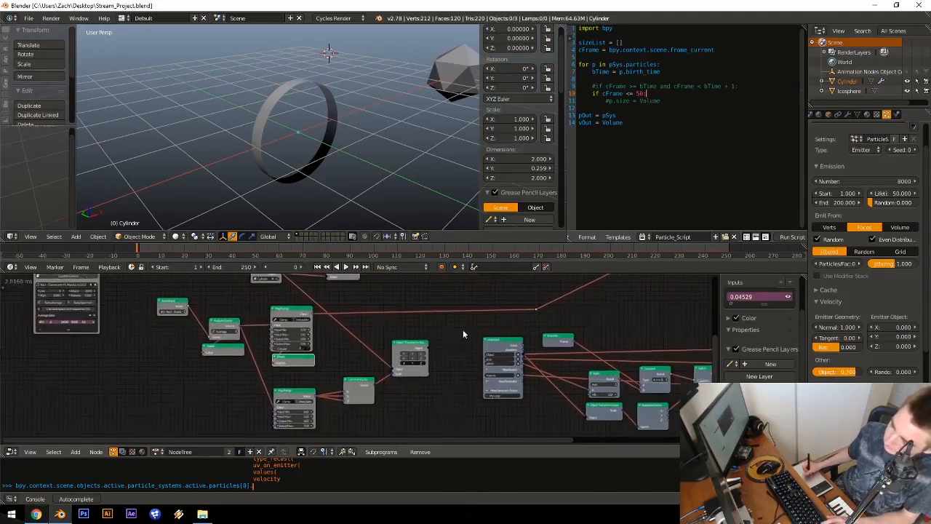
pyautogui.hotkey('ctrl', 's')
pyautogui.click(469, 314)
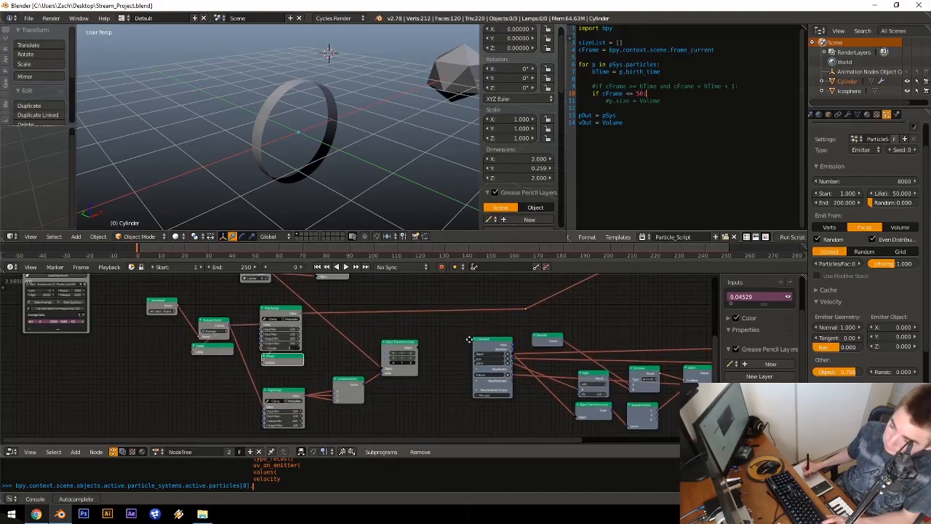
pyautogui.moveTo(469, 314)
pyautogui.mouseDown(button='middle')
pyautogui.moveTo(451, 361)
pyautogui.moveTo(407, 374)
pyautogui.moveTo(441, 327)
pyautogui.mouseUp(button='middle')
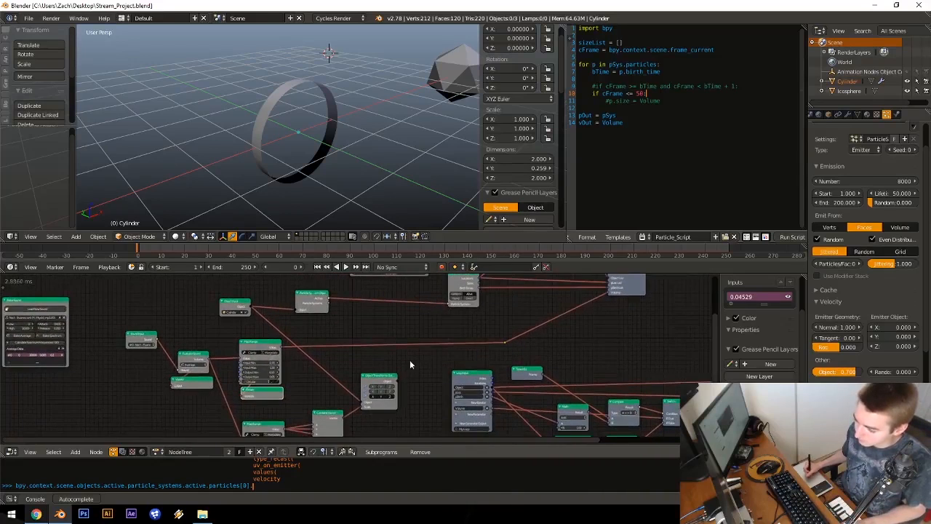
pyautogui.moveTo(412, 364); pyautogui.dragTo(429, 348, button='middle')
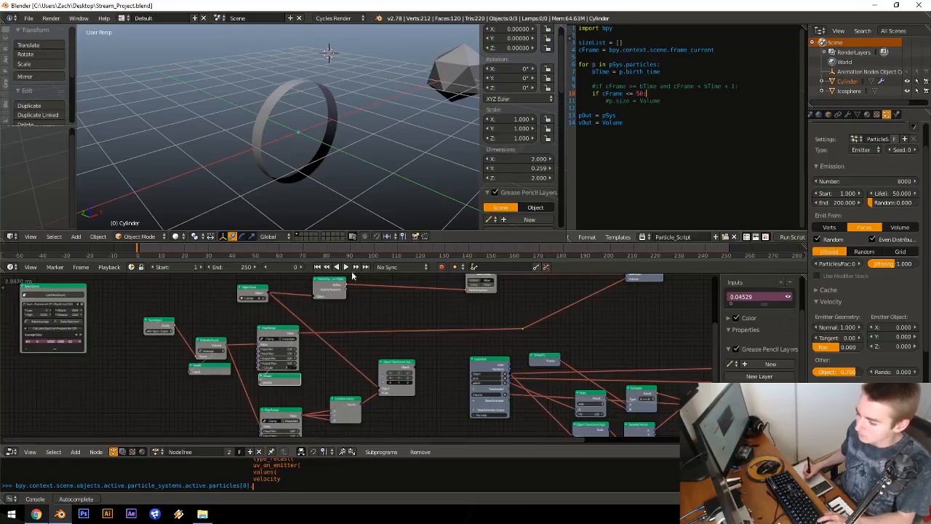
pyautogui.moveTo(328, 291); pyautogui.dragTo(411, 291)
# Step: Play the animation to check the particles around the ring, stop it and save the project
pyautogui.hotkey('alt', 'a')
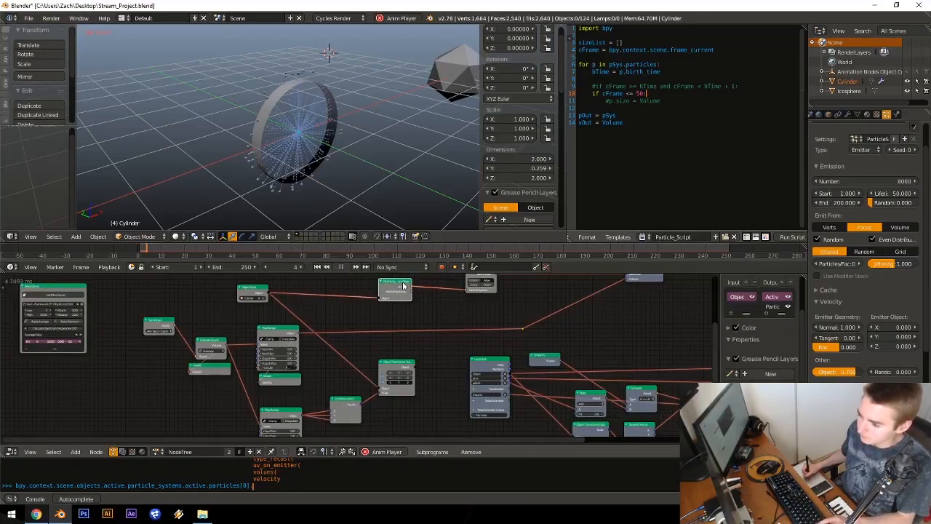
pyautogui.keyDown('ctrl'); pyautogui.moveTo(332, 141); pyautogui.dragTo(310, 159, button='middle'); pyautogui.keyUp('ctrl')
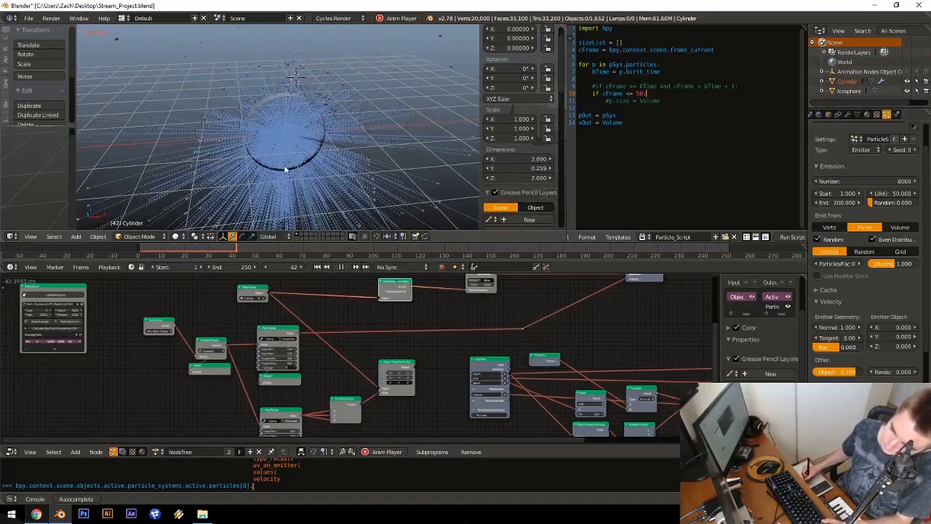
pyautogui.press('Escape')
pyautogui.hotkey('ctrl', 's')
pyautogui.click(363, 144)
pyautogui.moveTo(365, 147); pyautogui.dragTo(384, 141, button='middle')
# Step: Add a mesh plane and move it about 3.4 units along negative X, away from the ring
pyautogui.moveTo(567, 402); pyautogui.dragTo(339, 395, button='middle')
pyautogui.moveTo(380, 333); pyautogui.dragTo(307, 327, button='middle')
pyautogui.moveTo(305, 365); pyautogui.dragTo(352, 313, button='middle')
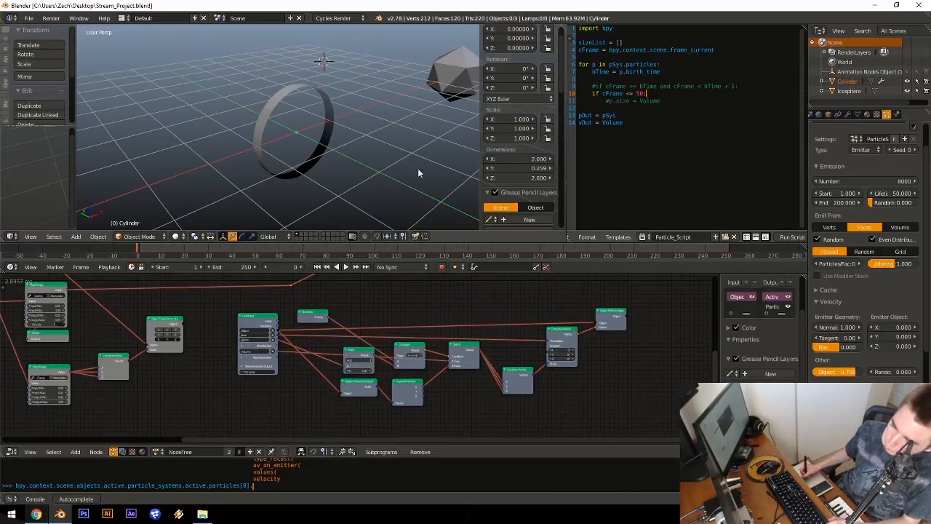
pyautogui.moveTo(420, 172); pyautogui.dragTo(414, 124, button='middle')
pyautogui.moveTo(416, 69); pyautogui.dragTo(342, 93, button='middle')
pyautogui.hotkey('shift', 'a')
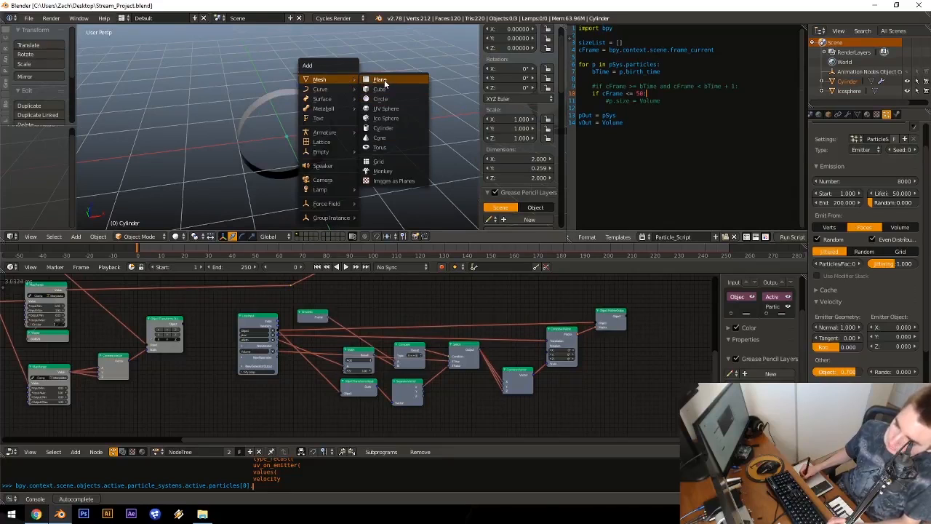
pyautogui.click(379, 80)
pyautogui.moveTo(336, 112); pyautogui.dragTo(168, 156, button='middle')
# Step: Turn the plane into a single triangle by deleting one corner vertex and filling a face between the remaining three
pyautogui.press('Tab')
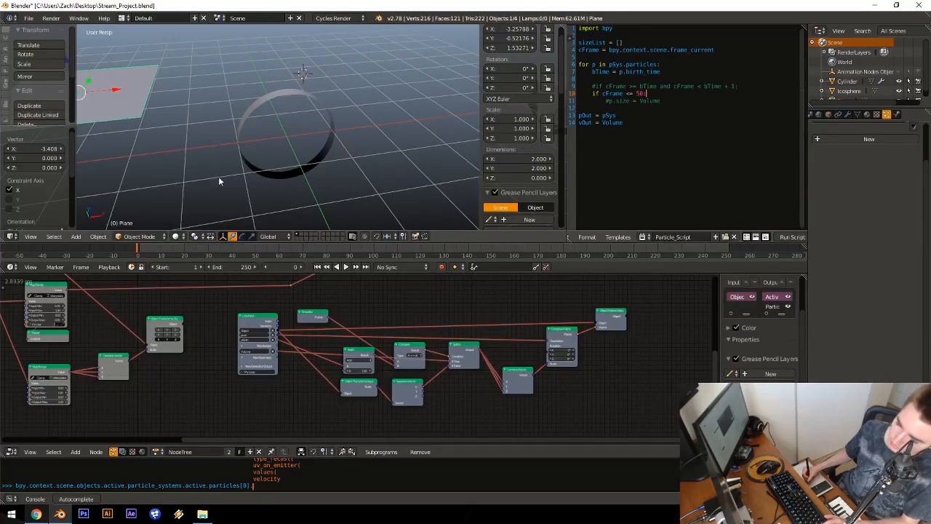
pyautogui.moveTo(218, 176); pyautogui.dragTo(306, 155, button='middle')
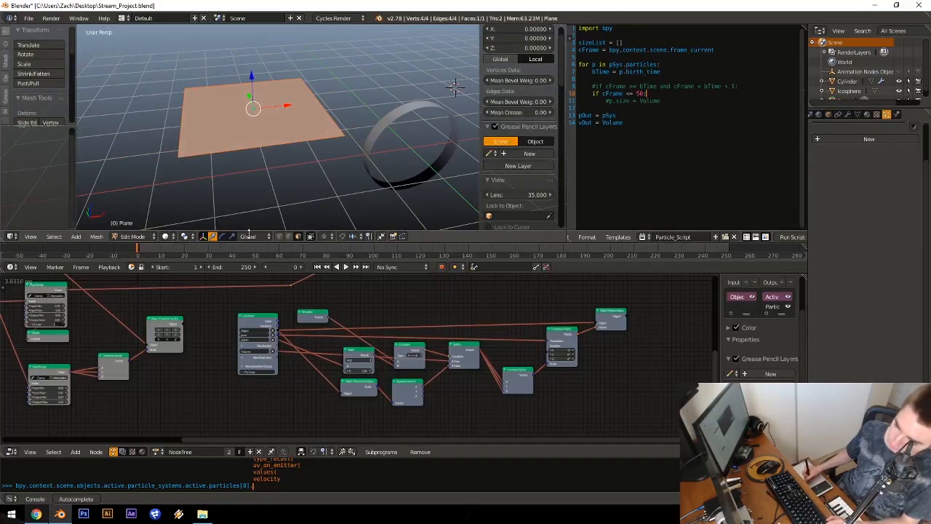
pyautogui.rightClick(178, 155)
pyautogui.press('x')
pyautogui.click(201, 136)
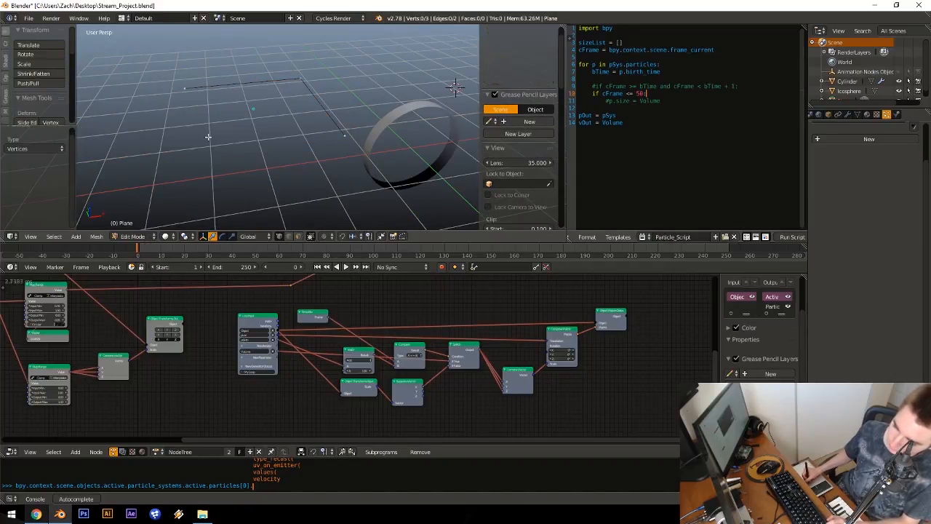
pyautogui.rightClick(185, 86)
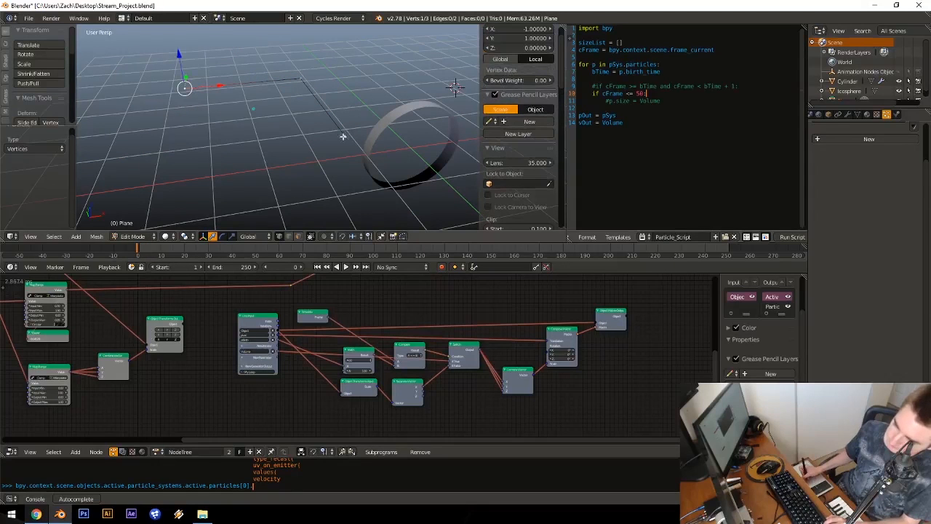
pyautogui.keyDown('shift'); pyautogui.rightClick(344, 132); pyautogui.keyUp('shift')
pyautogui.keyDown('shift'); pyautogui.rightClick(303, 77); pyautogui.keyUp('shift')
pyautogui.press('f')
pyautogui.press('Tab')
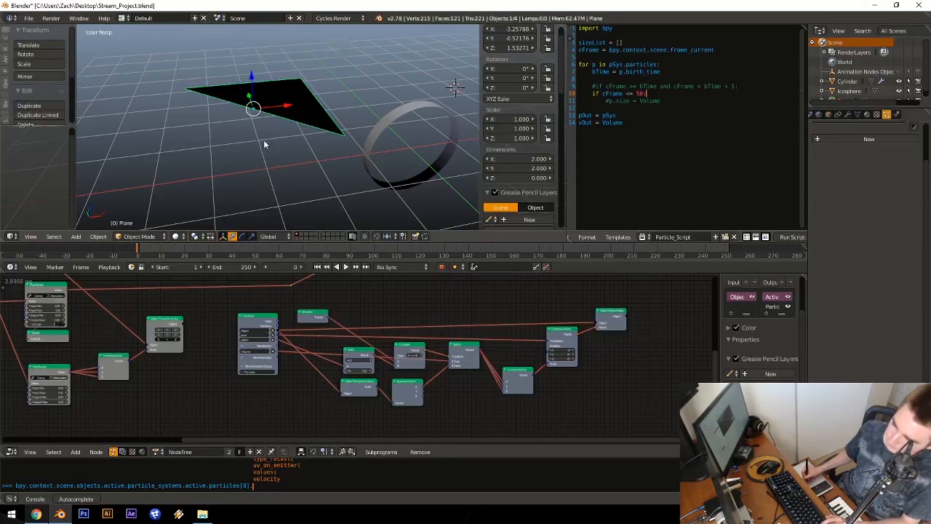
# Step: Play the animation and examine how the particles spread from the front of the ring
pyautogui.moveTo(264, 144); pyautogui.dragTo(223, 167, button='middle')
pyautogui.moveTo(222, 323); pyautogui.dragTo(275, 352, button='middle')
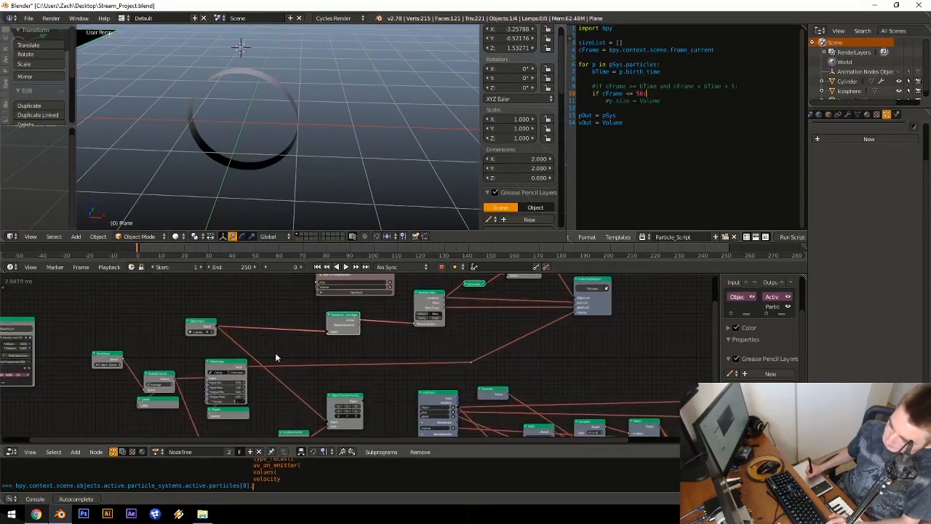
pyautogui.moveTo(284, 310); pyautogui.dragTo(393, 340, button='middle')
pyautogui.keyDown('ctrl'); pyautogui.moveTo(296, 367); pyautogui.dragTo(332, 331, button='middle'); pyautogui.keyUp('ctrl')
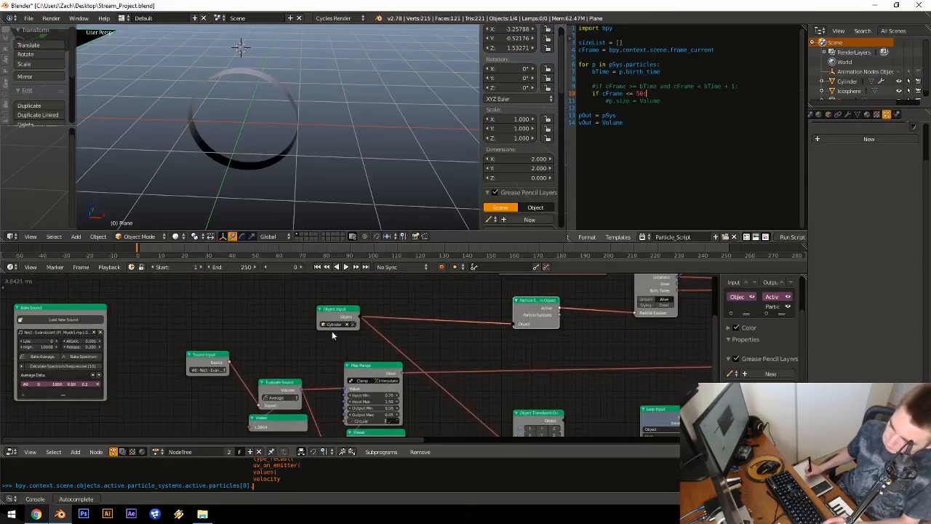
pyautogui.hotkey('alt', 'a')
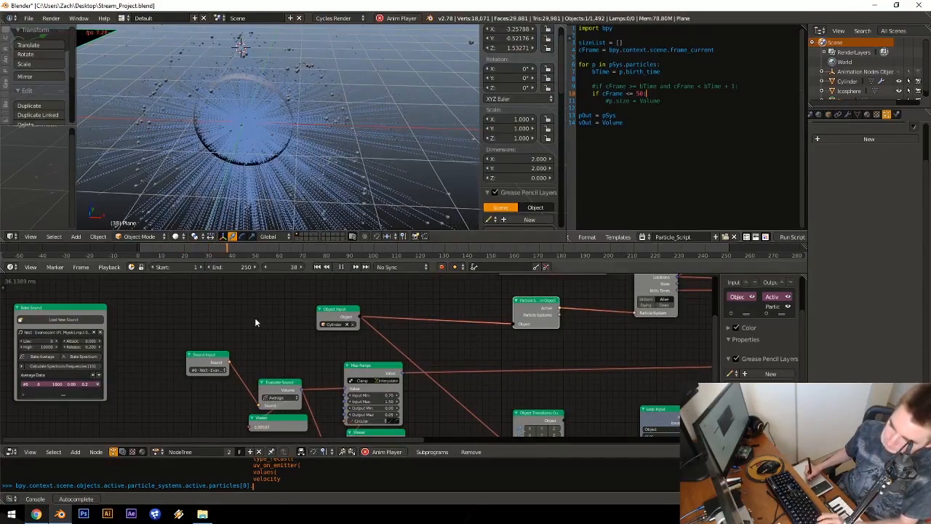
pyautogui.press('Escape')
# Step: Try Plane instead of Cylinder in the Object Input node that feeds the particle system, and play the animation
pyautogui.moveTo(230, 201)
pyautogui.mouseDown(button='middle')
pyautogui.moveTo(295, 131)
pyautogui.moveTo(257, 125)
pyautogui.moveTo(232, 197)
pyautogui.mouseUp(button='middle')
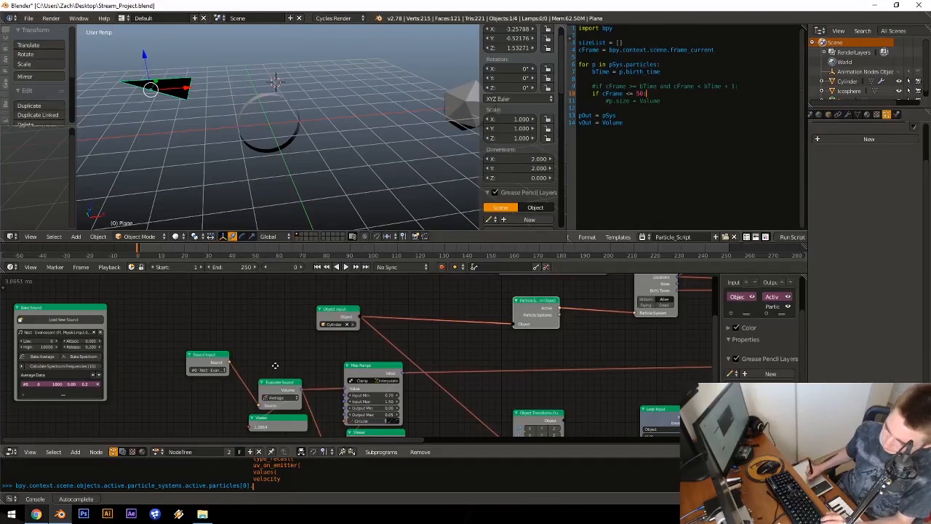
pyautogui.scroll(5, 342, 342)
pyautogui.moveTo(422, 317); pyautogui.dragTo(388, 333, button='middle')
pyautogui.click(368, 305)
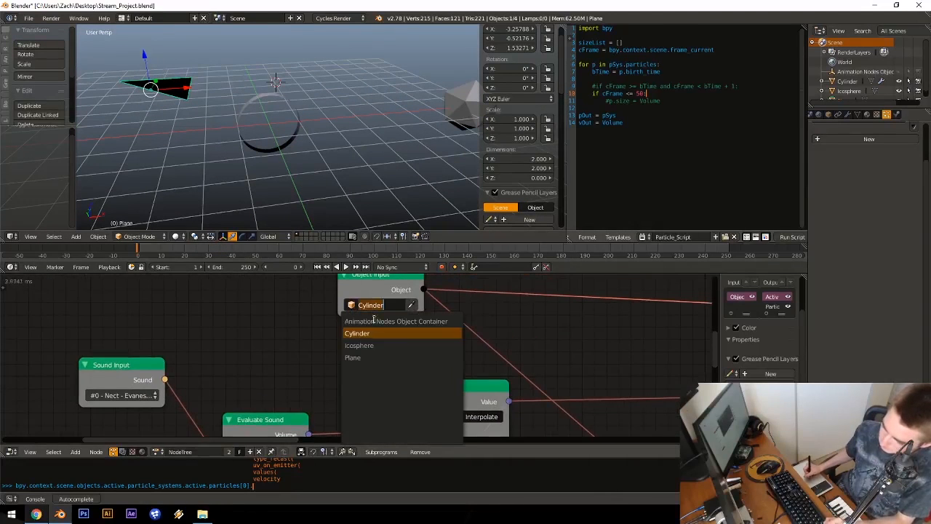
pyautogui.click(367, 355)
pyautogui.hotkey('alt', 'a')
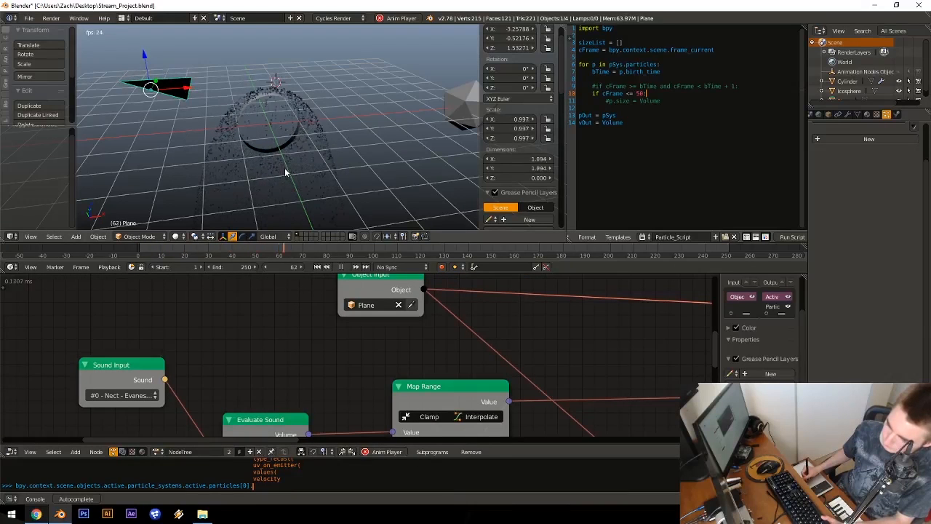
pyautogui.press('Escape')
# Step: Set the Object Instancer's source object to Plane and play the animation to check the triangular particles
pyautogui.moveTo(415, 323); pyautogui.dragTo(372, 362, button='middle')
pyautogui.scroll(-4, 371, 361)
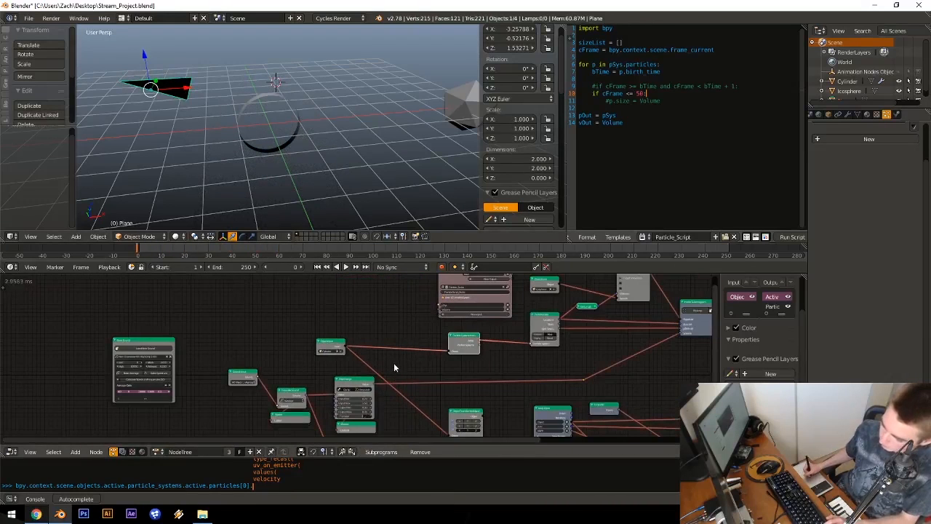
pyautogui.scroll(2, 320, 373)
pyautogui.moveTo(446, 325); pyautogui.dragTo(366, 362, button='middle')
pyautogui.scroll(5, 400, 343)
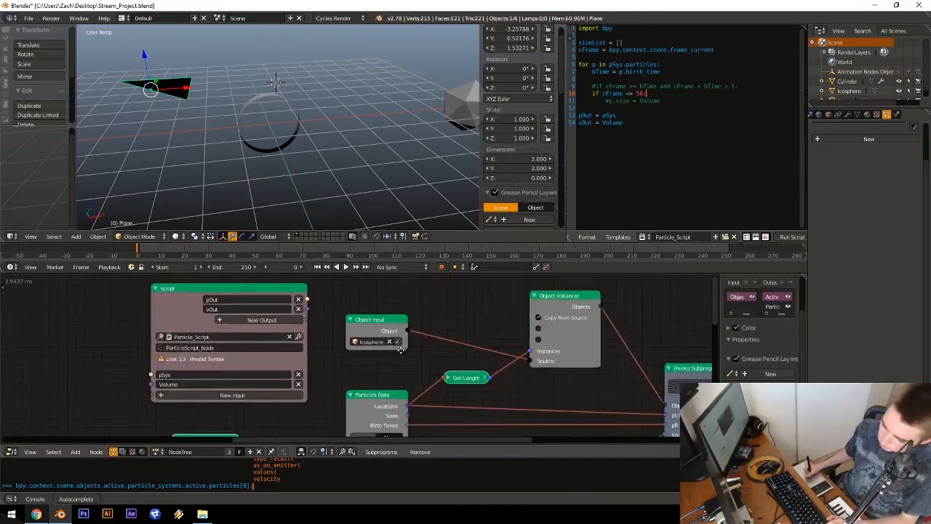
pyautogui.click(383, 339)
pyautogui.click(370, 386)
pyautogui.hotkey('alt', 'a')
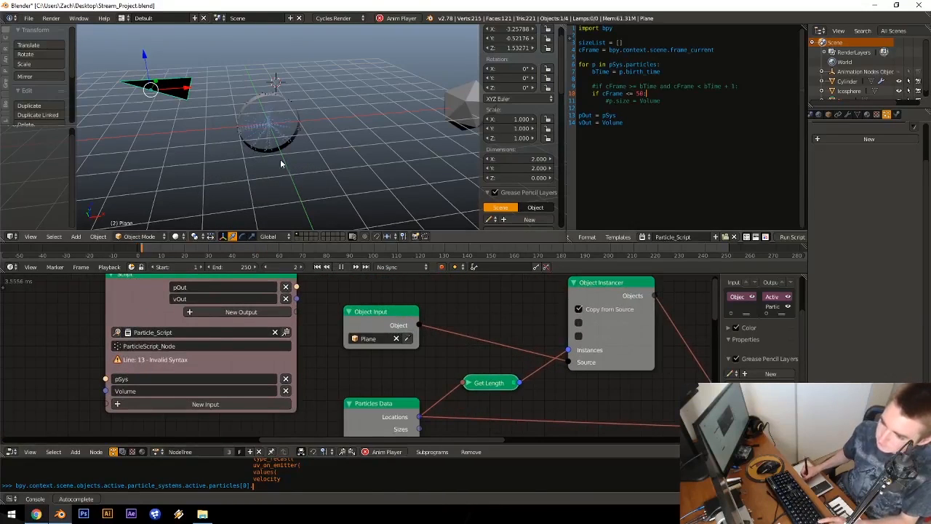
pyautogui.scroll(3, 281, 145)
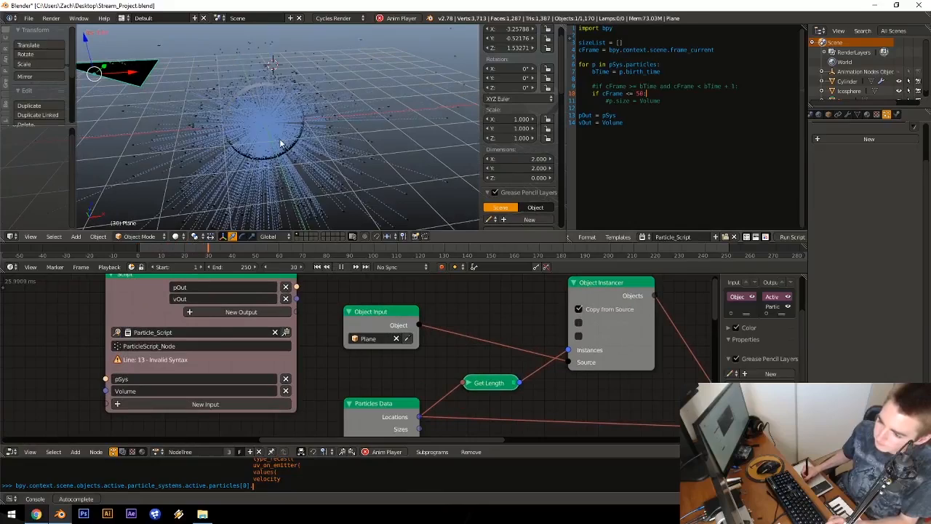
pyautogui.hotkey('shift', 'Left')
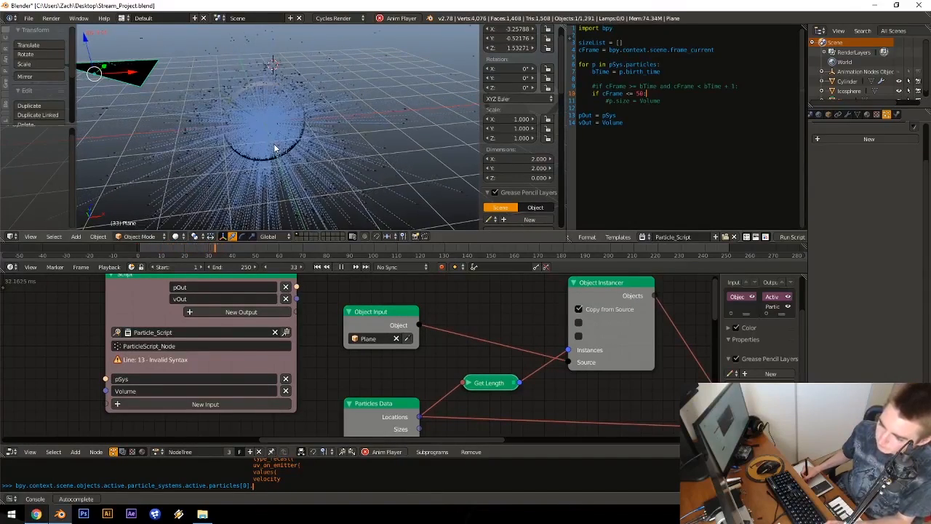
pyautogui.press('Escape')
# Step: Delete the plane and set the Object Instancer's source object back to Icosphere
pyautogui.scroll(-4, 291, 156)
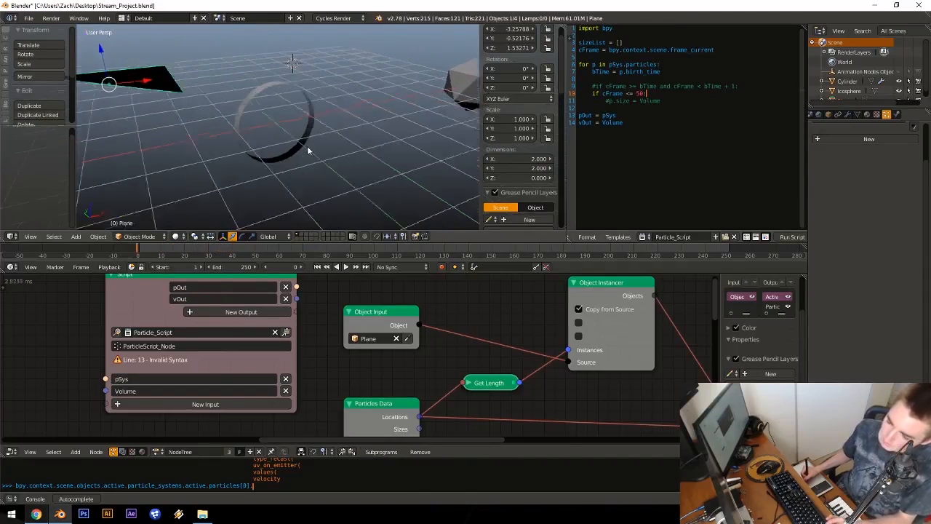
pyautogui.keyDown('alt'); pyautogui.rightClick(312, 124); pyautogui.keyUp('alt')
pyautogui.click(315, 130)
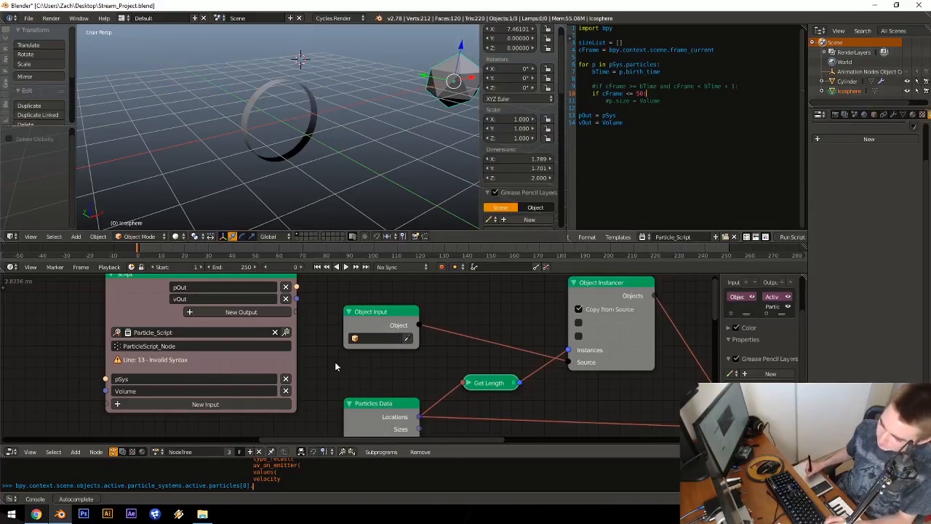
pyautogui.click(372, 342)
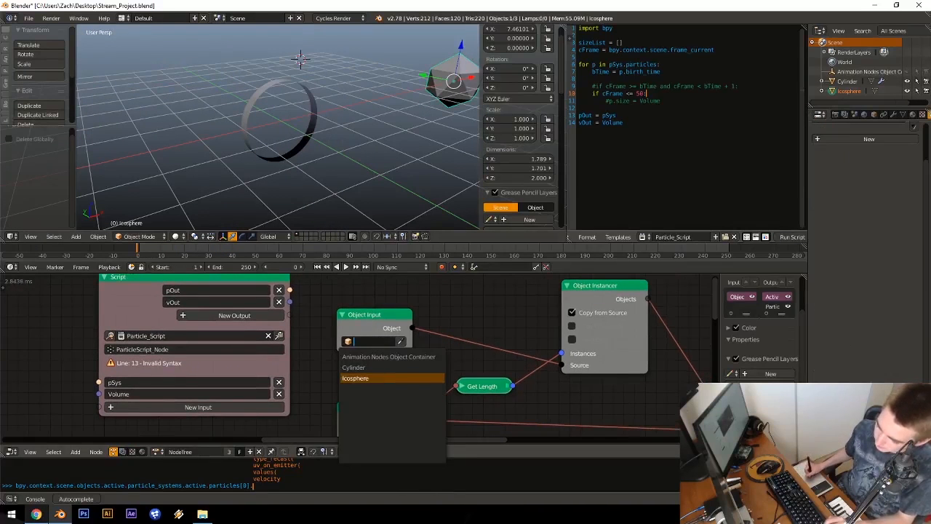
pyautogui.click(355, 378)
# Step: Enable Deep Copy on the Object Instancer node and play the animation to check the particles
pyautogui.moveTo(515, 312); pyautogui.dragTo(380, 312, button='middle')
pyautogui.moveTo(595, 313); pyautogui.dragTo(404, 371, button='middle')
pyautogui.keyDown('ctrl'); pyautogui.moveTo(395, 325); pyautogui.dragTo(416, 302, button='middle'); pyautogui.keyUp('ctrl')
pyautogui.moveTo(416, 302); pyautogui.dragTo(397, 371, button='middle')
pyautogui.keyDown('ctrl'); pyautogui.moveTo(397, 371); pyautogui.dragTo(476, 339, button='middle'); pyautogui.keyUp('ctrl')
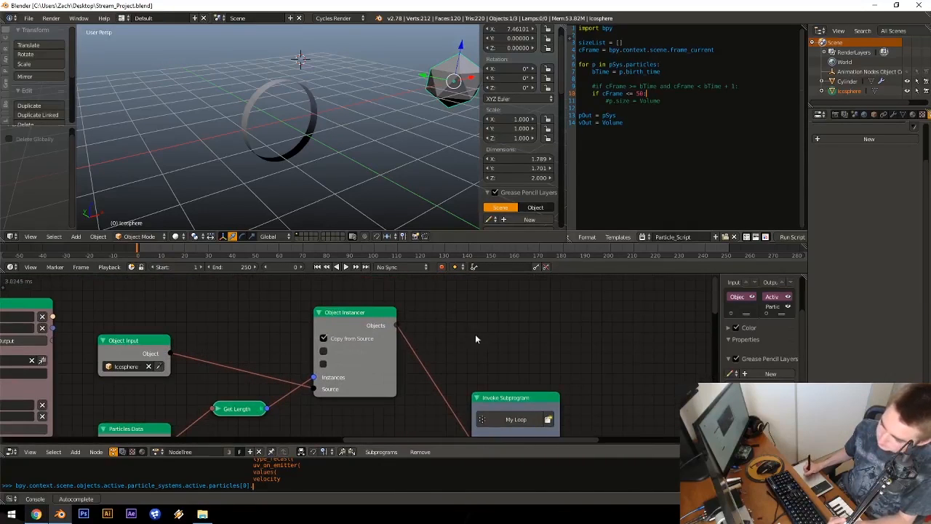
pyautogui.click(340, 381)
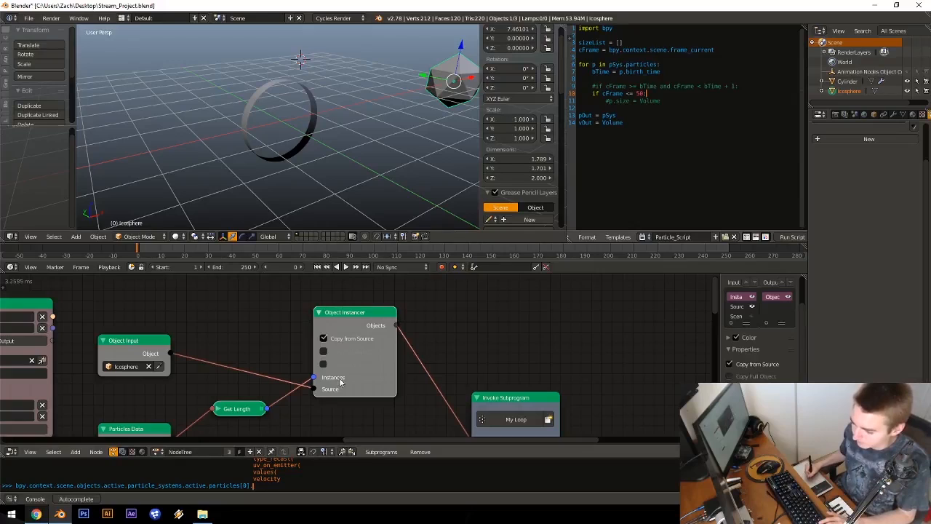
pyautogui.hotkey('alt', 'a')
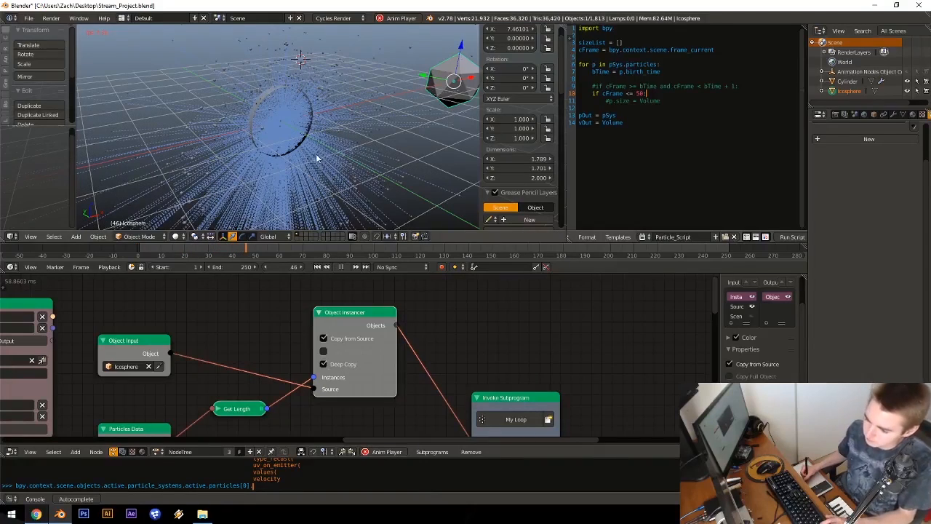
pyautogui.press('Escape')
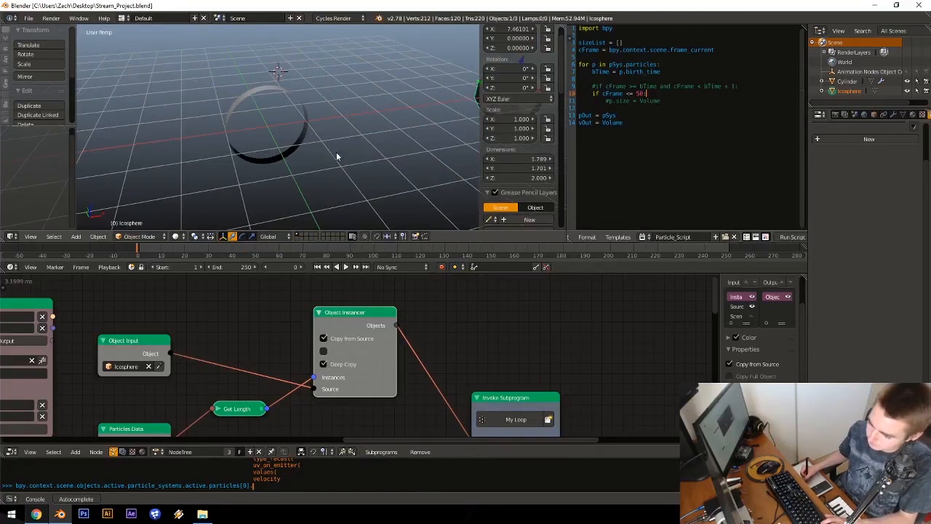
pyautogui.moveTo(334, 168); pyautogui.dragTo(316, 203, button='middle')
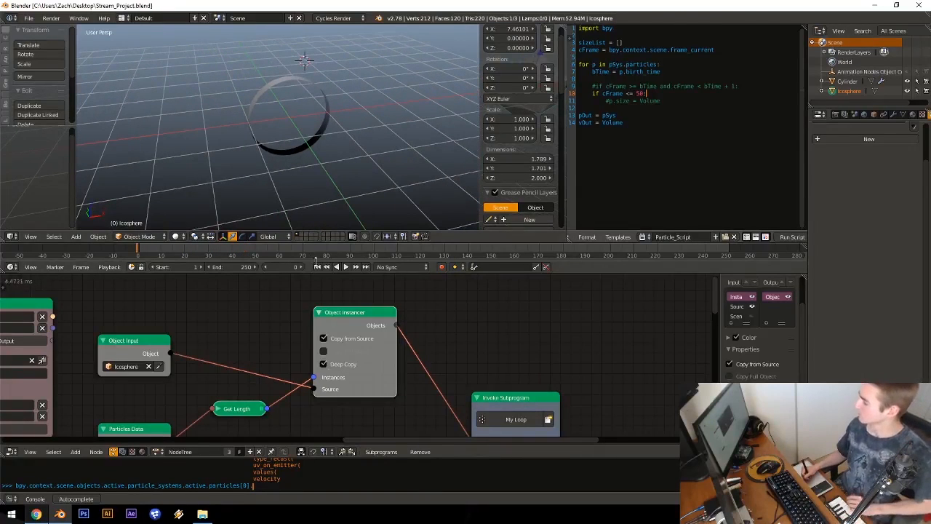
pyautogui.moveTo(286, 147); pyautogui.dragTo(291, 141, button='middle')
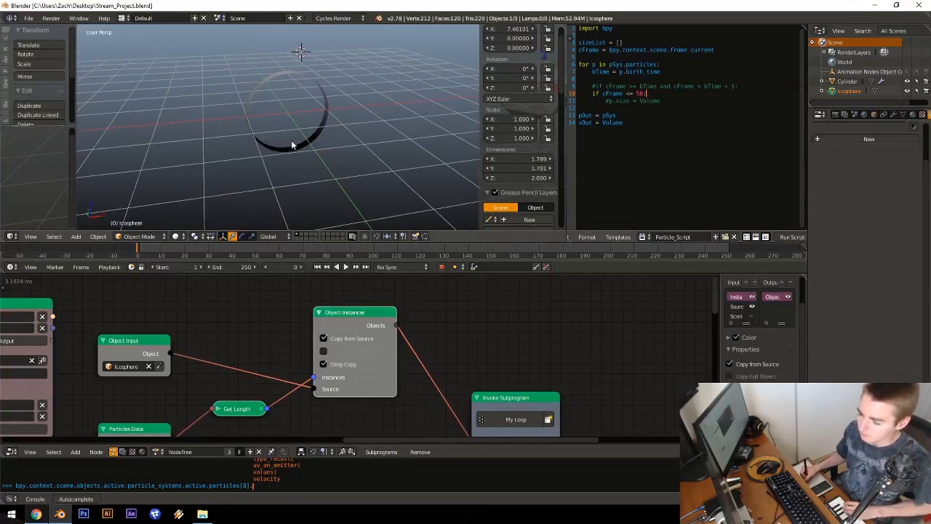
# Step: Move the node that supplies the current Frame to the Compare node so it sits above the Math node
pyautogui.moveTo(384, 365); pyautogui.dragTo(429, 321, button='middle')
pyautogui.moveTo(406, 379); pyautogui.dragTo(370, 293, button='middle')
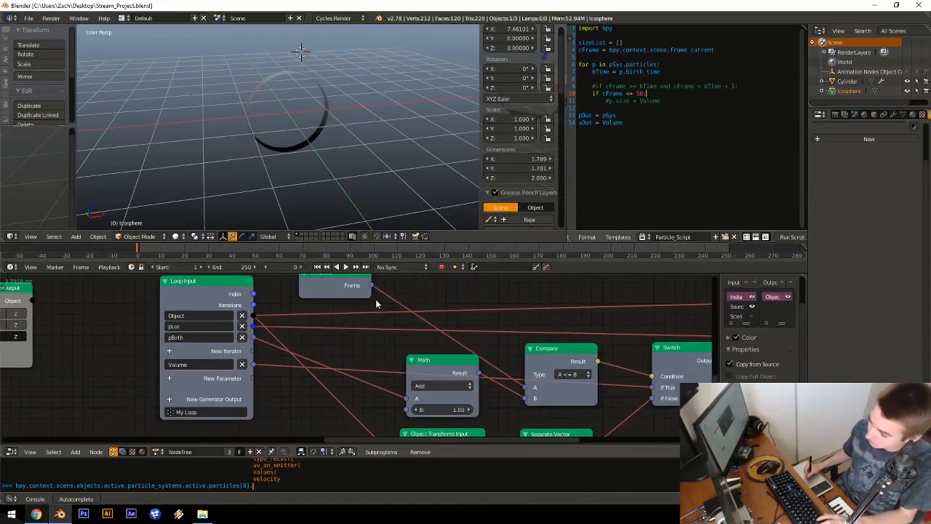
pyautogui.press('g')
pyautogui.click(457, 309)
pyautogui.press('g')
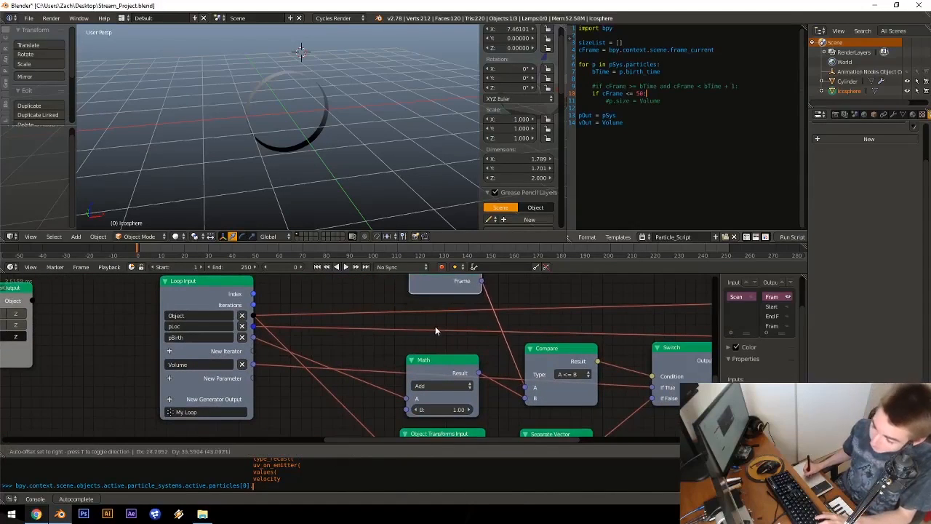
pyautogui.click(436, 332)
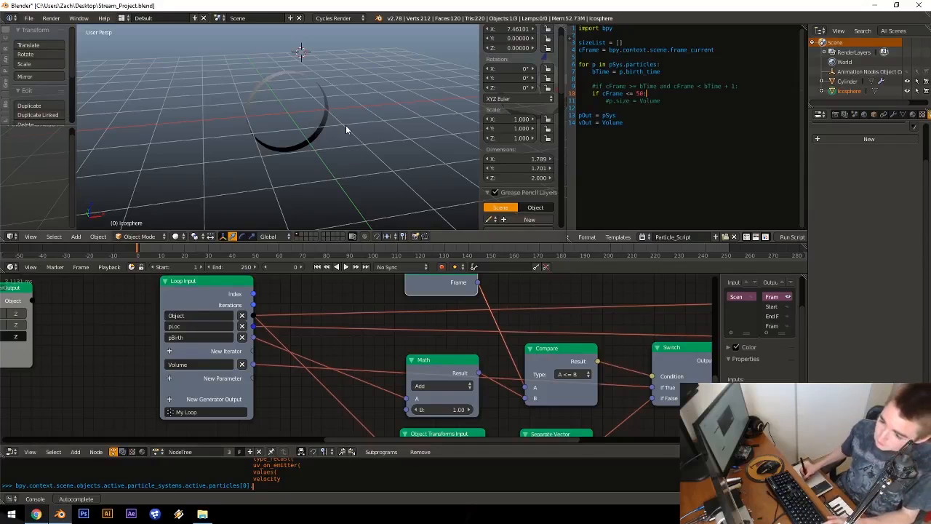
# Step: Reset the 3D cursor to the scene center and add a Turbulence force field there
pyautogui.moveTo(346, 125); pyautogui.dragTo(313, 129, button='middle')
pyautogui.hotkey('shift', 's')
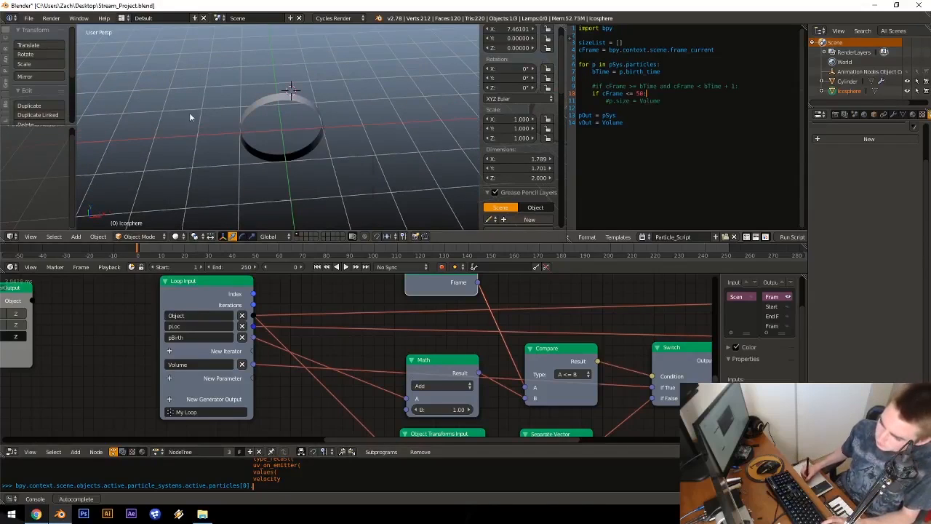
pyautogui.hotkey('shift', 's')
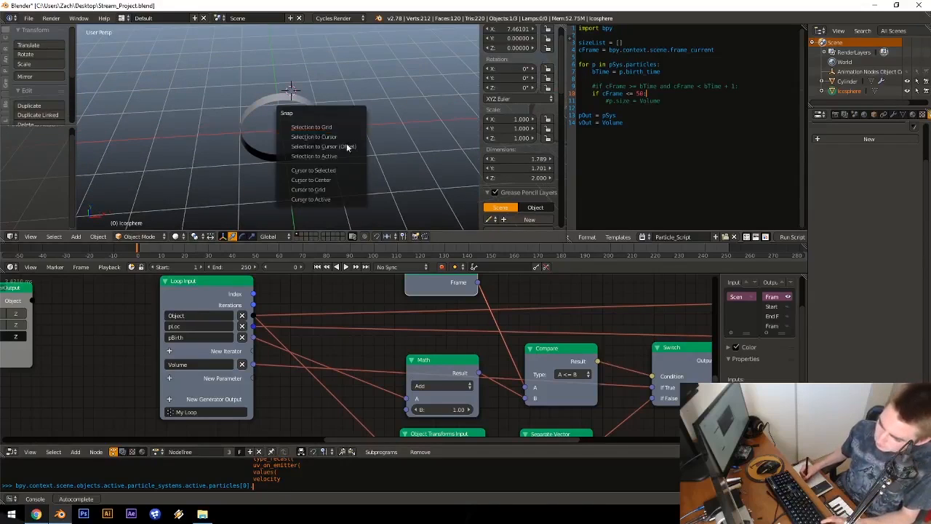
pyautogui.click(320, 180)
pyautogui.hotkey('shift', 'a')
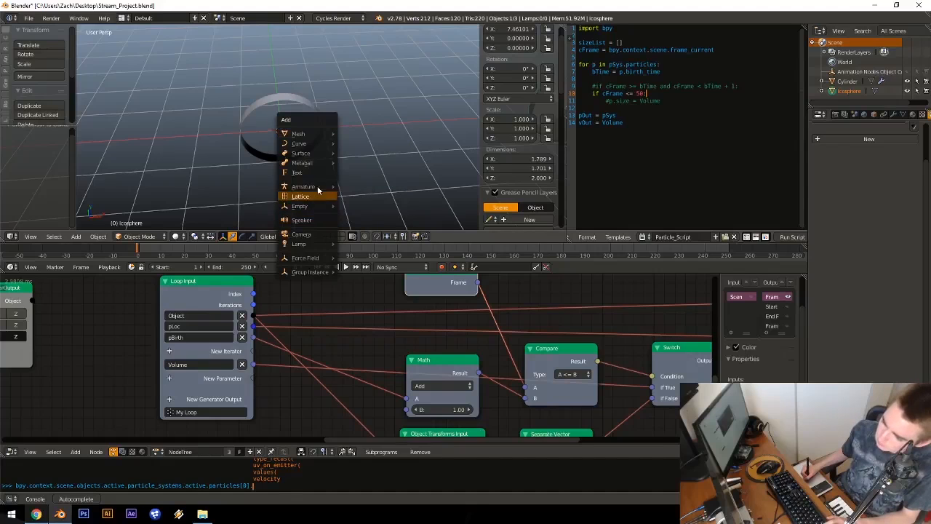
pyautogui.moveTo(320, 258)
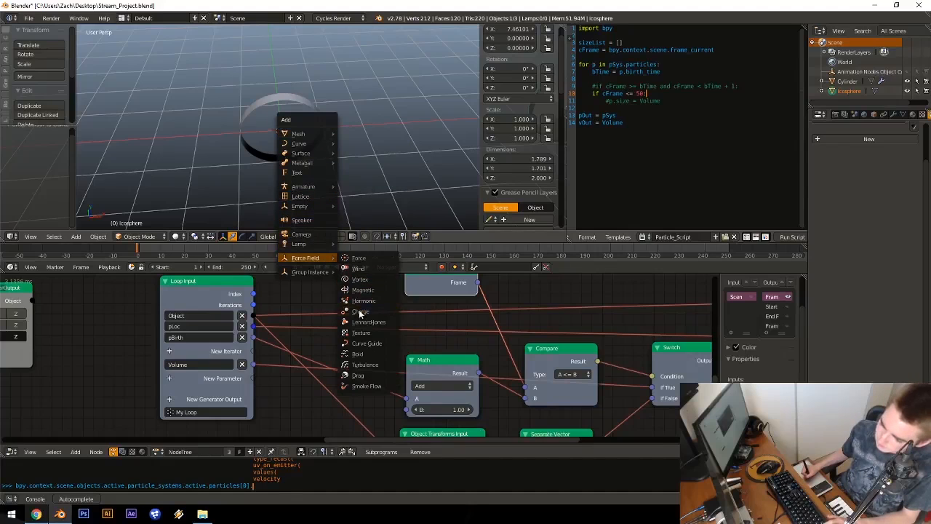
pyautogui.click(363, 365)
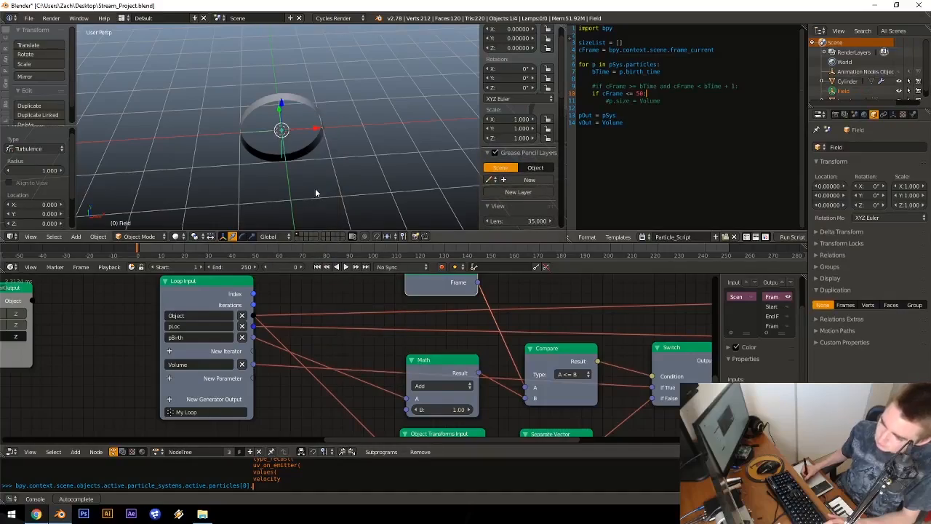
# Step: Play the animation to check how the turbulence field affects the particles
pyautogui.moveTo(315, 191); pyautogui.dragTo(305, 156, button='middle')
pyautogui.hotkey('alt', 'a')
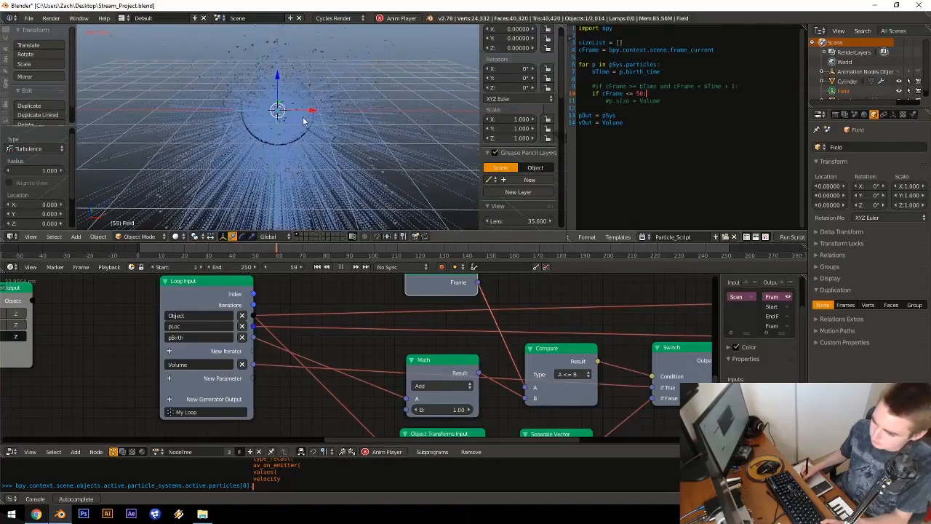
pyautogui.press('Escape')
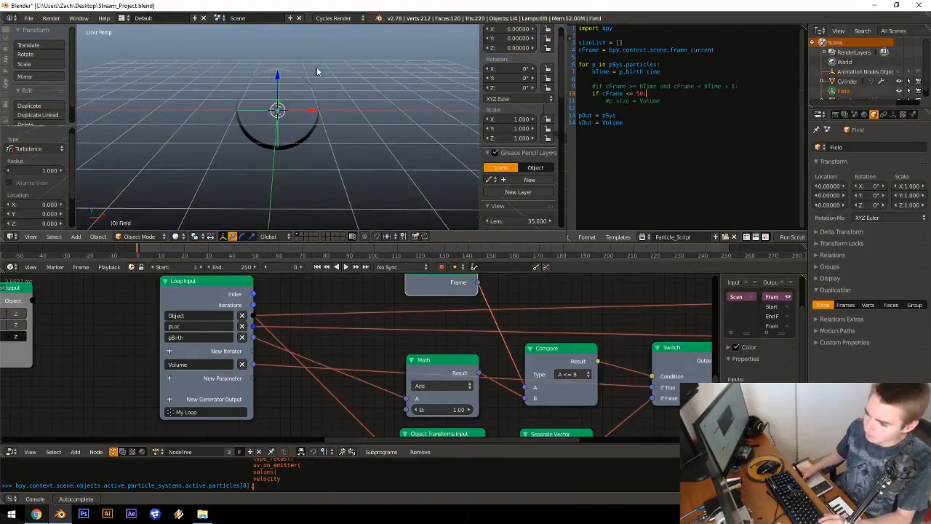
# Step: Set the cylinder particle system's Object velocity to 0.5 and play the animation to check the emission
pyautogui.rightClick(320, 70)
pyautogui.scroll(-2, 865, 218)
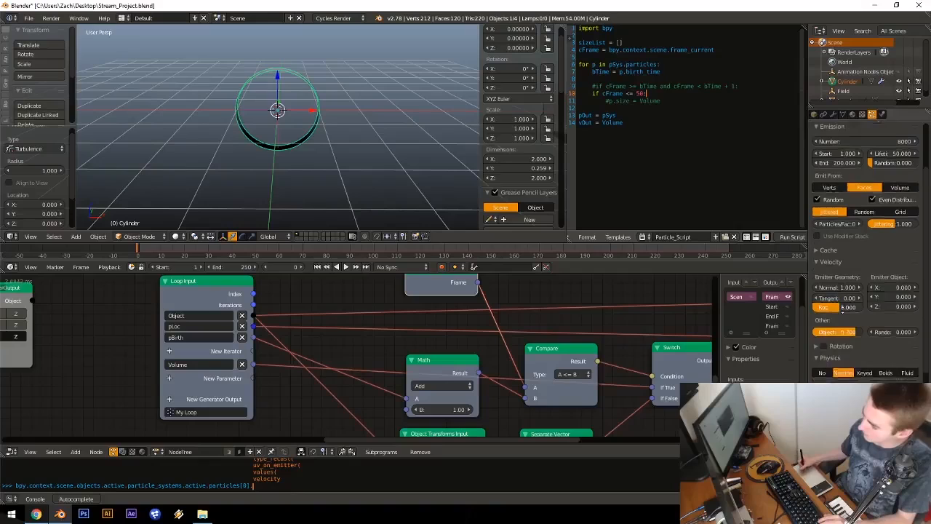
pyautogui.click(846, 313)
pyautogui.write('0.5')
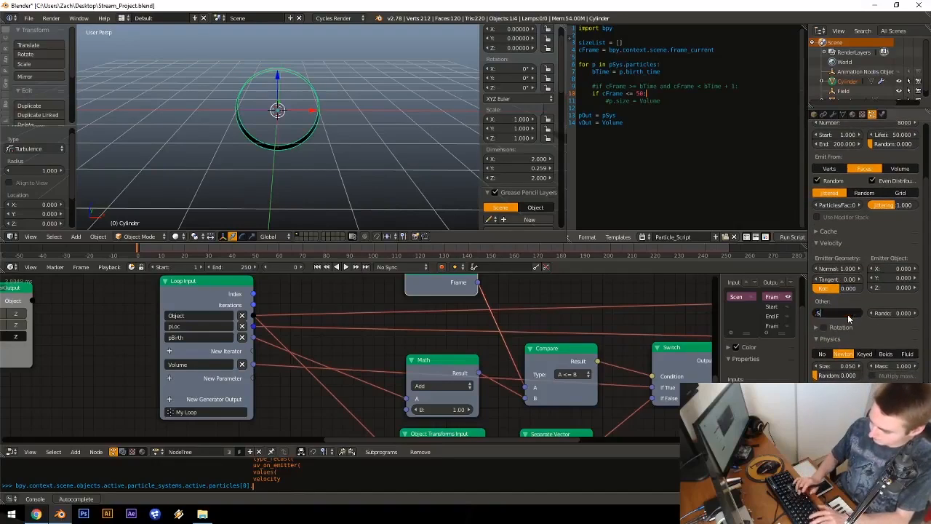
pyautogui.press('Return')
pyautogui.hotkey('alt', 'a')
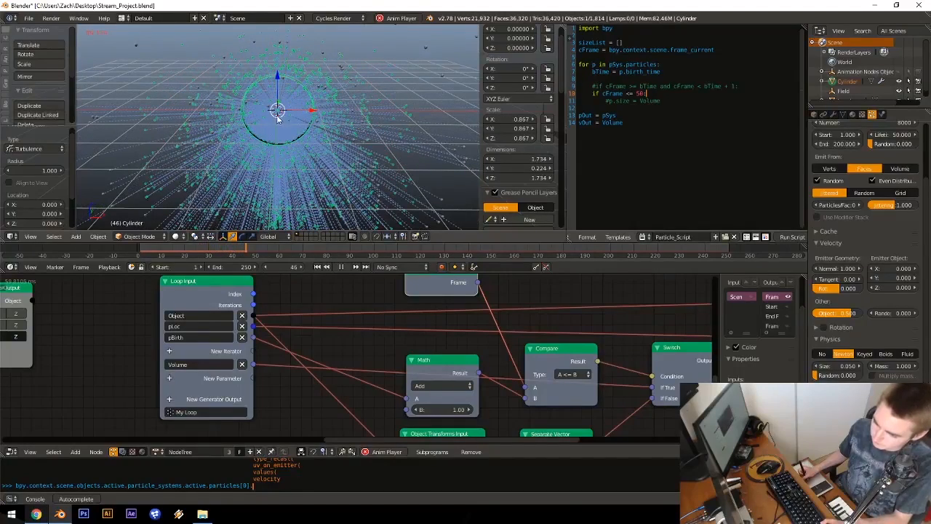
pyautogui.press('Escape')
# Step: Set the turbulence field's Strength to 10 and play the animation to check the particle motion
pyautogui.rightClick(290, 113)
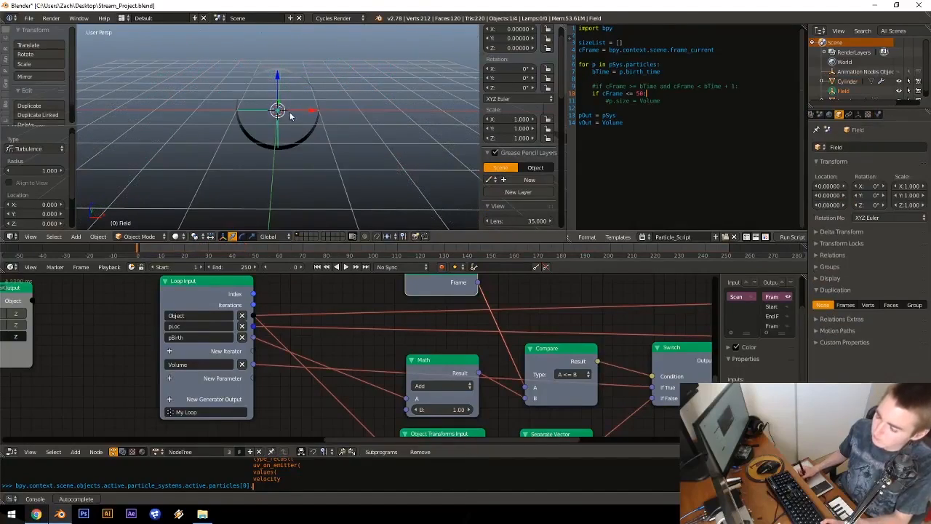
pyautogui.click(877, 114)
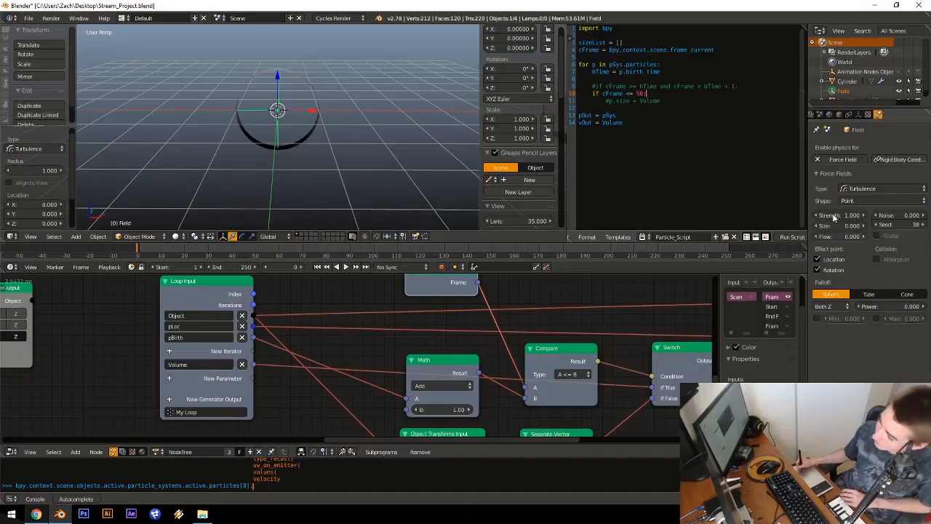
pyautogui.click(834, 216)
pyautogui.write('10')
pyautogui.press('Return')
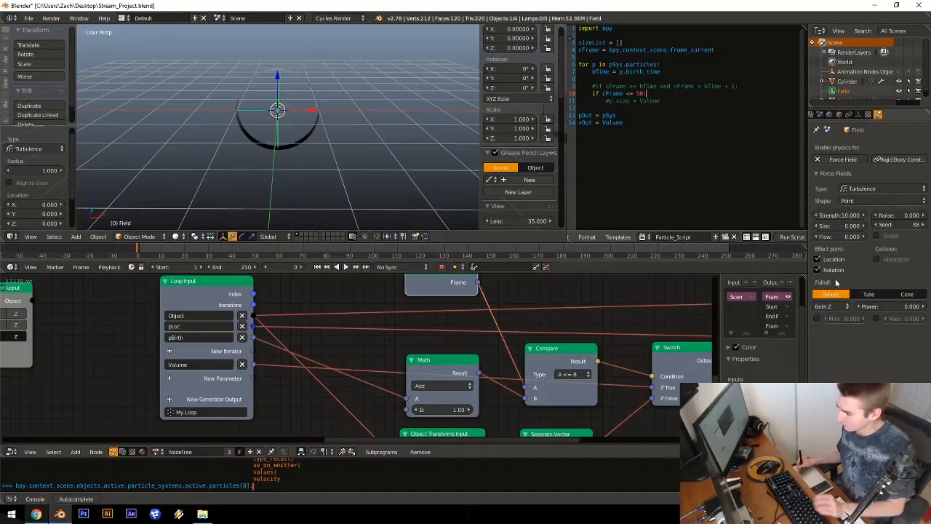
pyautogui.hotkey('alt', 'a')
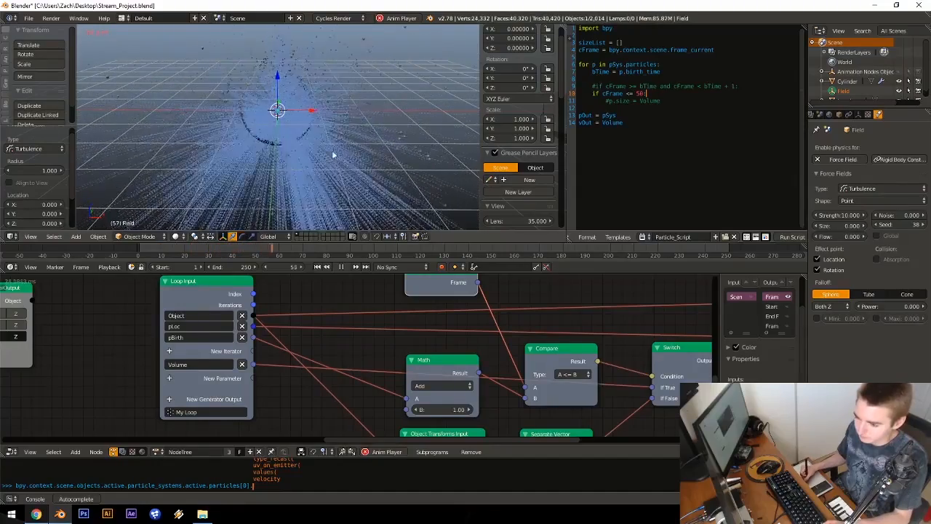
pyautogui.moveTo(332, 152)
pyautogui.mouseDown(button='middle')
pyautogui.moveTo(391, 135)
pyautogui.moveTo(328, 143)
pyautogui.mouseUp(button='middle')
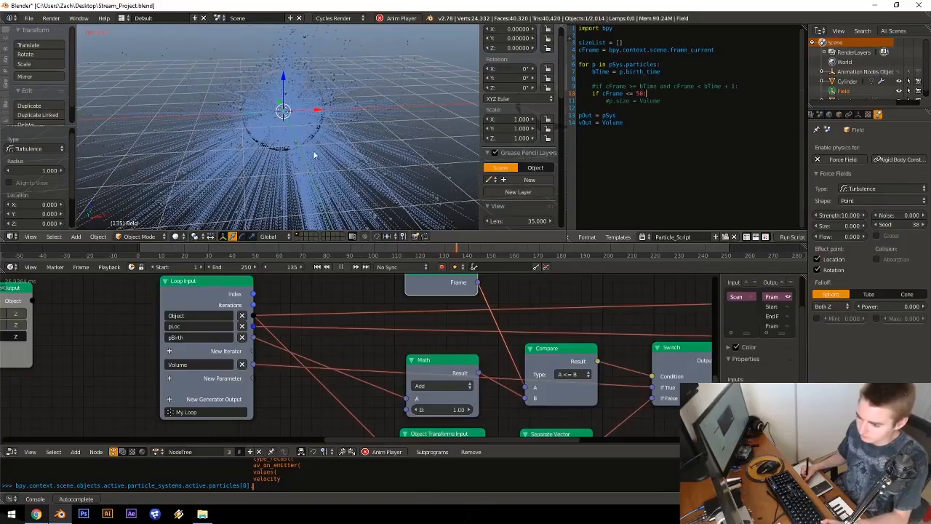
pyautogui.press('Escape')
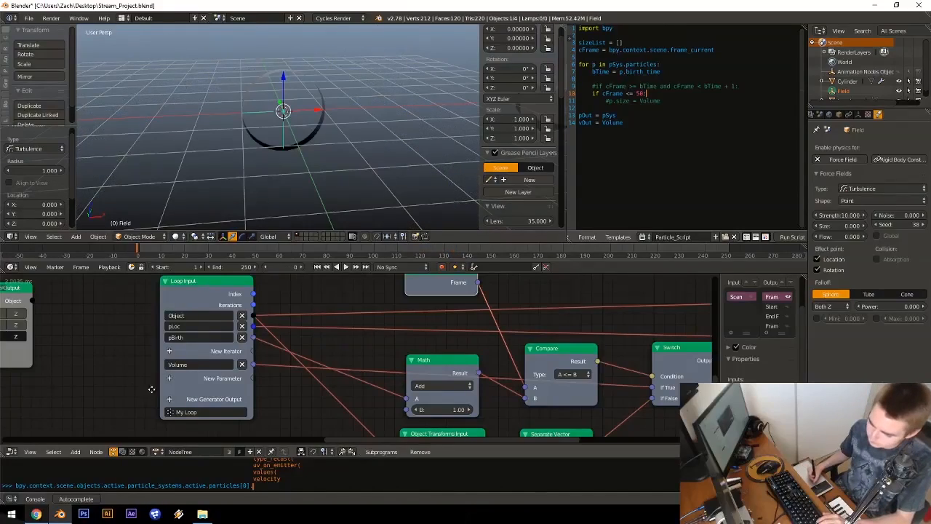
# Step: In the Map Range node feeding Combine Vector, set Input Min to 0.7 and Input Max to 1.5, and play the animation
pyautogui.moveTo(150, 386); pyautogui.dragTo(525, 281, button='middle')
pyautogui.moveTo(232, 322); pyautogui.dragTo(402, 397, button='middle')
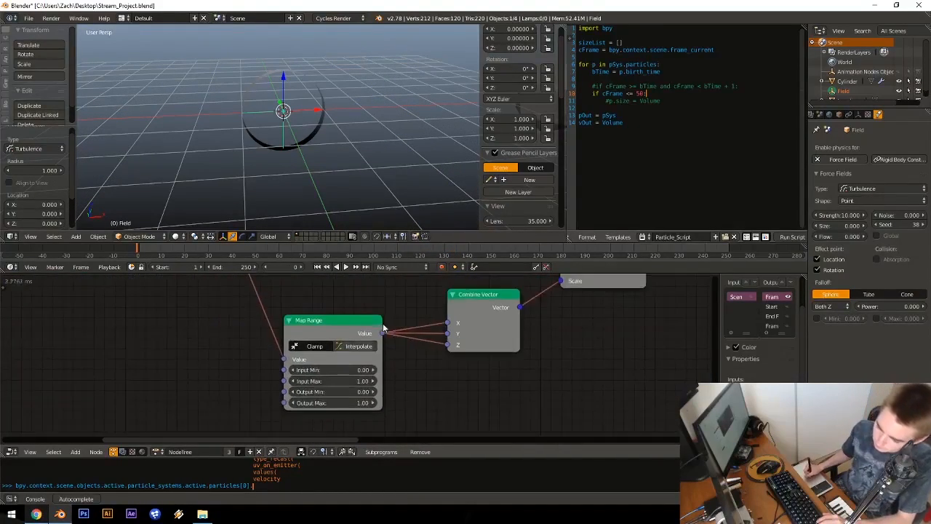
pyautogui.moveTo(475, 280); pyautogui.dragTo(337, 342, button='middle')
pyautogui.scroll(-5, 337, 338)
pyautogui.moveTo(306, 371); pyautogui.dragTo(422, 442, button='middle')
pyautogui.scroll(5, 381, 338)
pyautogui.click(343, 361)
pyautogui.click(428, 336)
pyautogui.moveTo(382, 276); pyautogui.dragTo(375, 414, button='middle')
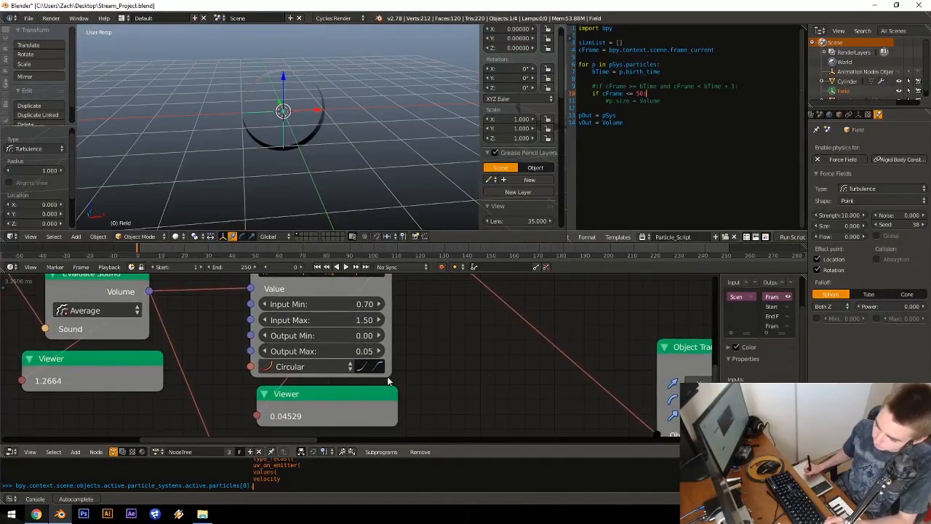
pyautogui.moveTo(388, 381); pyautogui.dragTo(406, 219, button='middle')
pyautogui.moveTo(368, 398); pyautogui.dragTo(378, 338, button='middle')
pyautogui.click(372, 352)
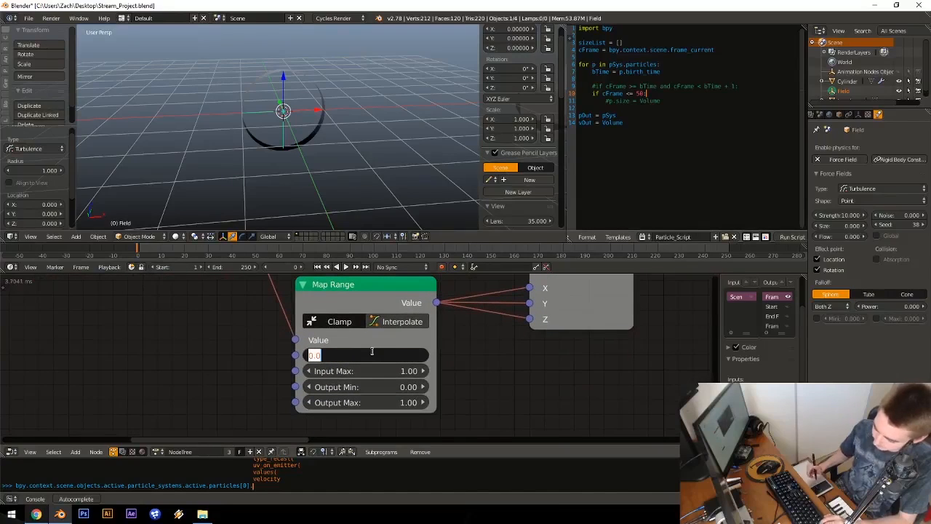
pyautogui.write('.7')
pyautogui.press('Tab')
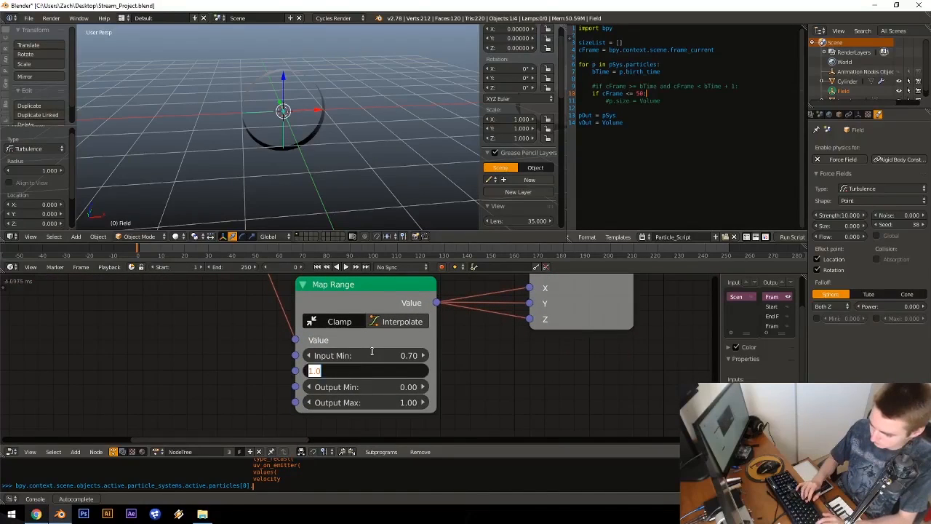
pyautogui.write('1.5')
pyautogui.press('Return')
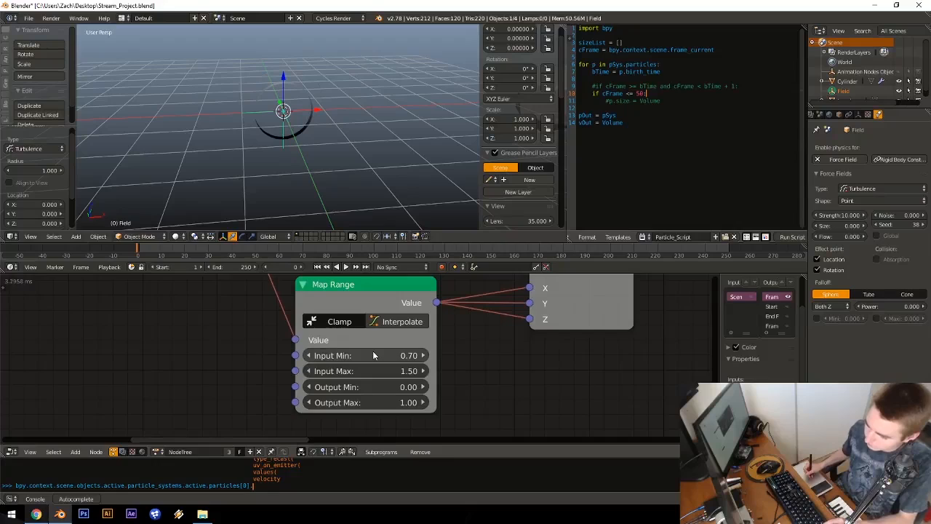
pyautogui.moveTo(372, 355); pyautogui.dragTo(342, 355, button='middle')
pyautogui.hotkey('alt', 'a')
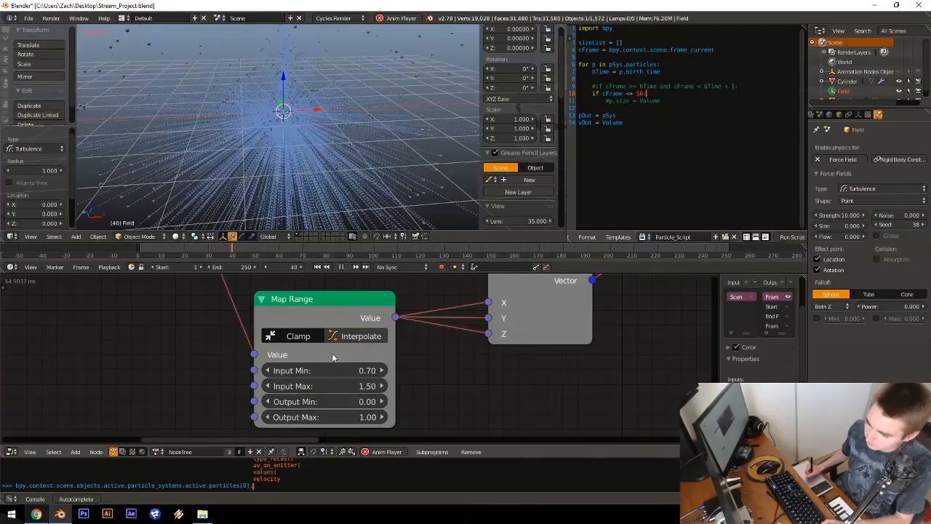
pyautogui.press('Escape')
# Step: Set the Map Range node's Output Min to 0.5 and play the animation to check the cylinder's scaling
pyautogui.click(342, 400)
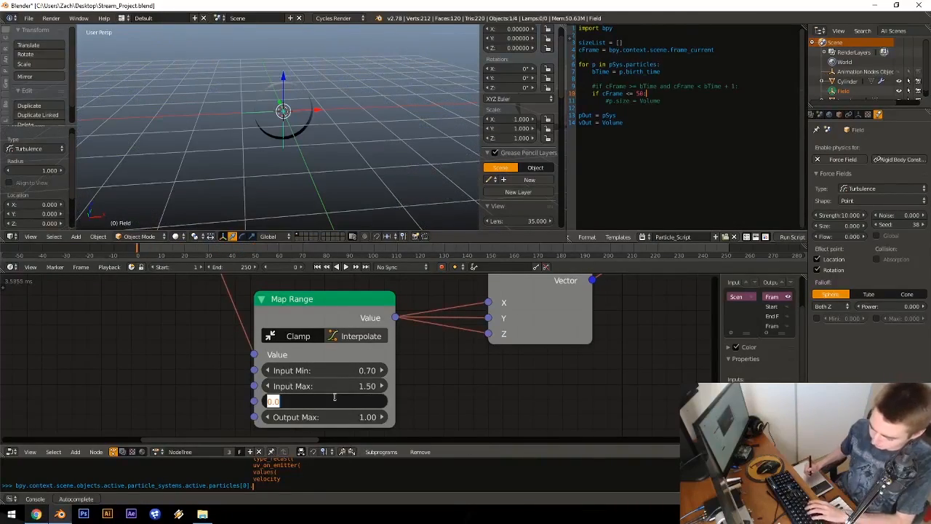
pyautogui.write('0.5')
pyautogui.press('Return')
pyautogui.hotkey('alt', 'a')
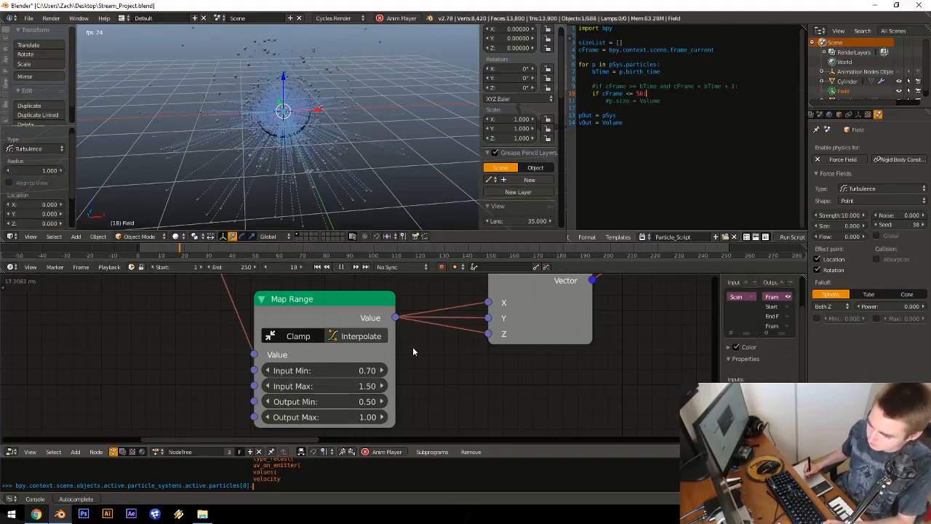
pyautogui.press('Escape')
# Step: Save the project over the existing Stream_Project.blend file
pyautogui.moveTo(466, 318); pyautogui.dragTo(267, 400, button='middle')
pyautogui.hotkey('ctrl', 's')
pyautogui.click(436, 313)
pyautogui.moveTo(402, 314); pyautogui.dragTo(174, 278, button='middle')
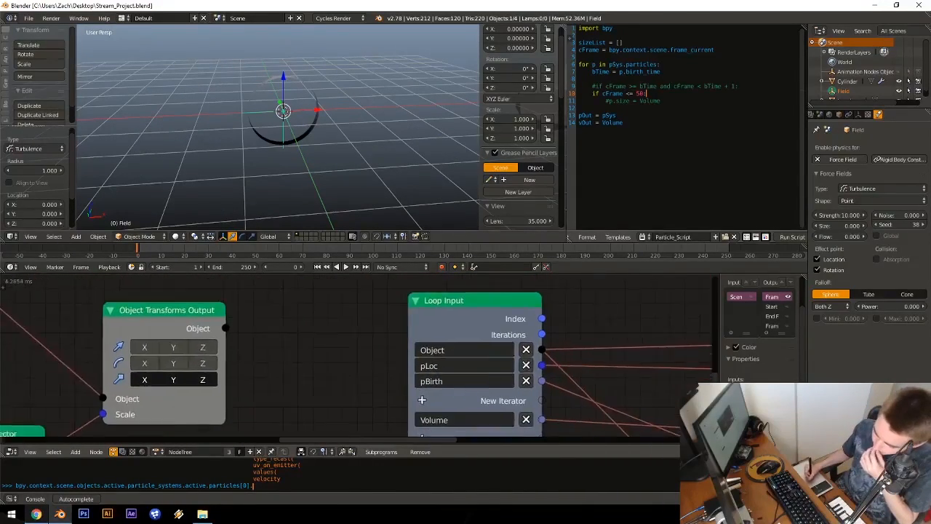
pyautogui.moveTo(584, 394); pyautogui.dragTo(360, 338, button='middle')
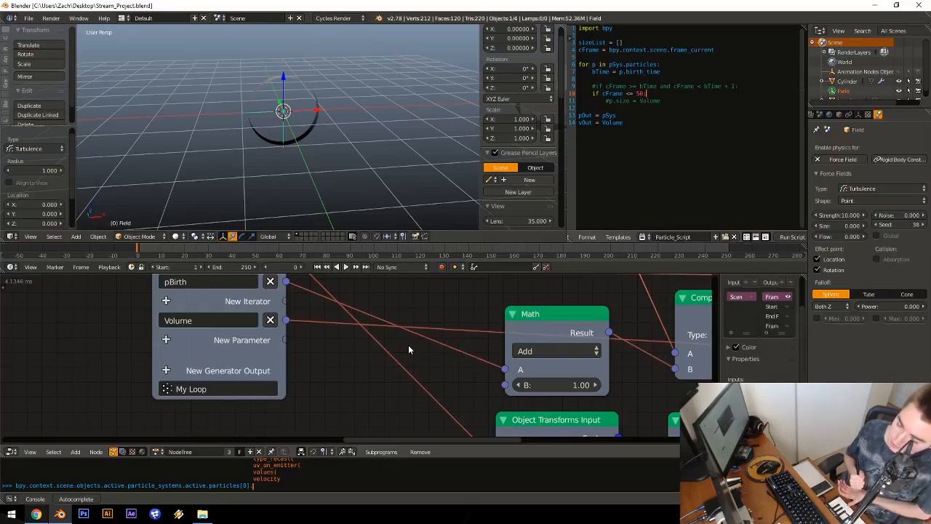
pyautogui.moveTo(299, 374); pyautogui.dragTo(315, 429, button='middle')
pyautogui.moveTo(302, 321); pyautogui.dragTo(415, 387)
pyautogui.moveTo(399, 373); pyautogui.dragTo(324, 329, button='middle')
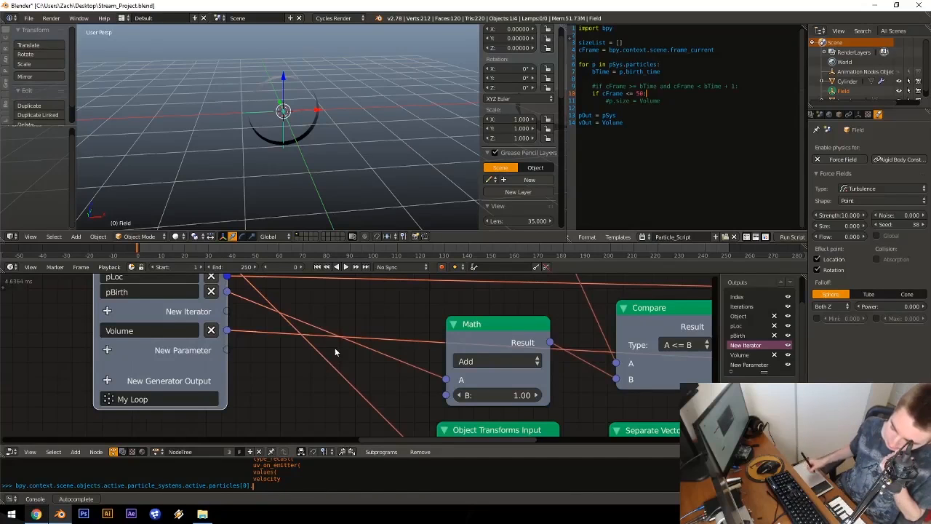
pyautogui.scroll(-4, 331, 345)
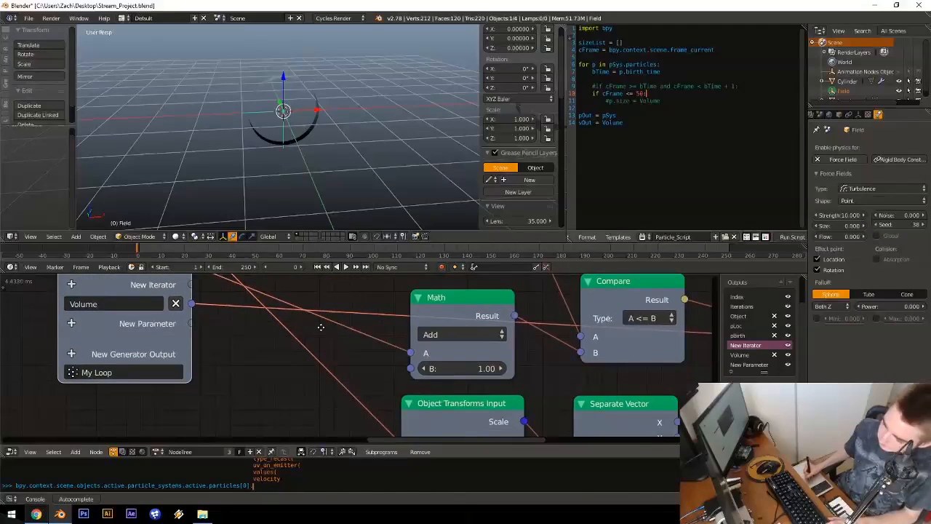
pyautogui.moveTo(306, 313); pyautogui.dragTo(299, 311, button='middle')
# Step: Rename the script open in the text editor as color_Script
pyautogui.click(694, 236)
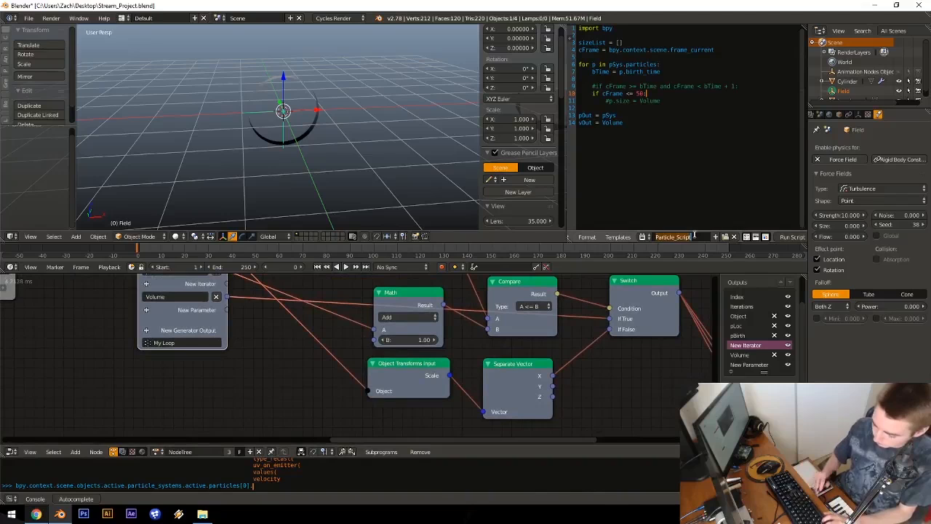
pyautogui.press('Return')
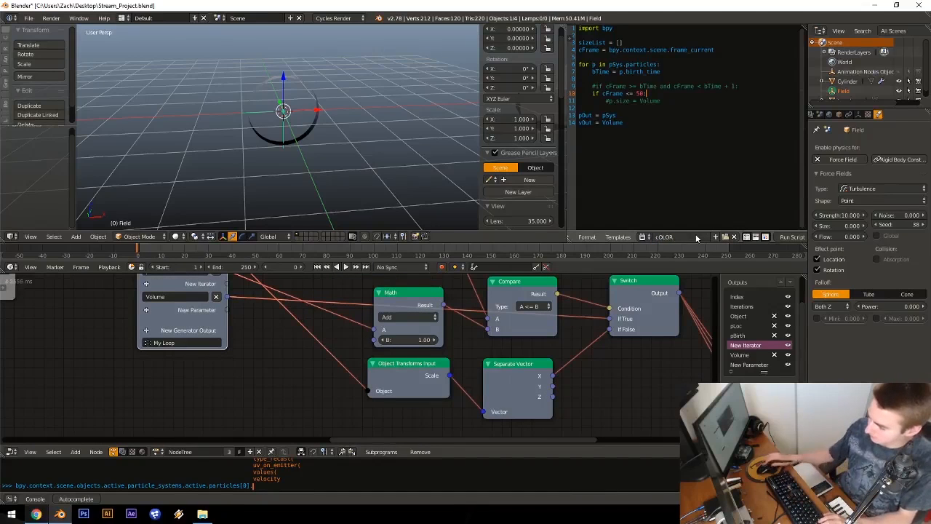
pyautogui.click(695, 237)
pyautogui.write('Color Script')
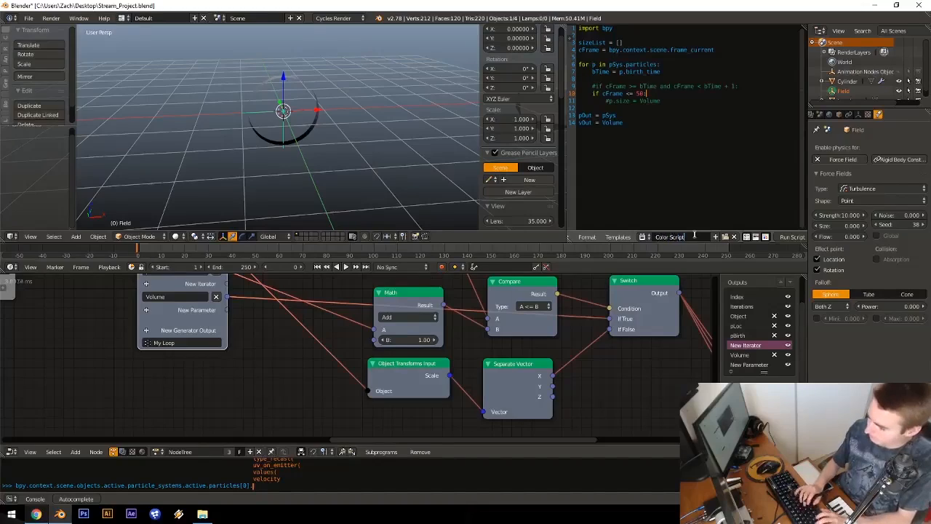
pyautogui.press('Return')
pyautogui.click(695, 236)
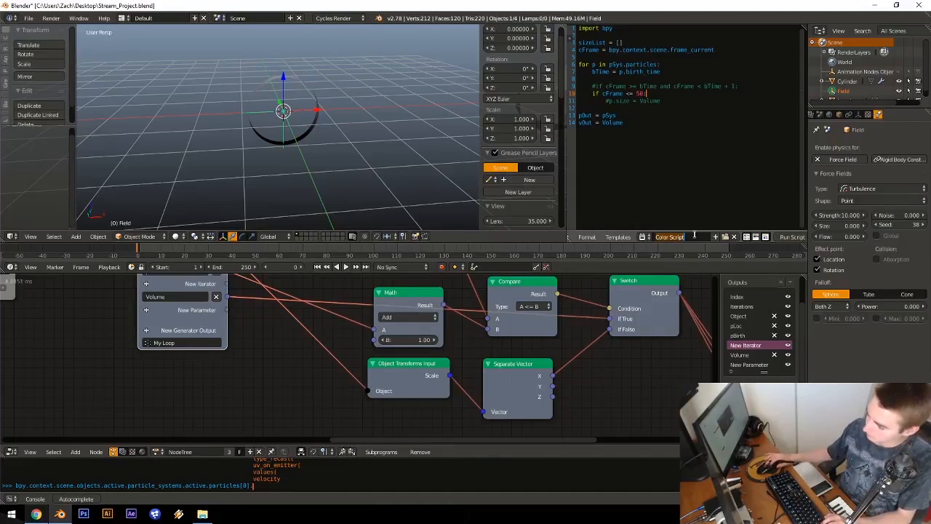
pyautogui.write('color_S')
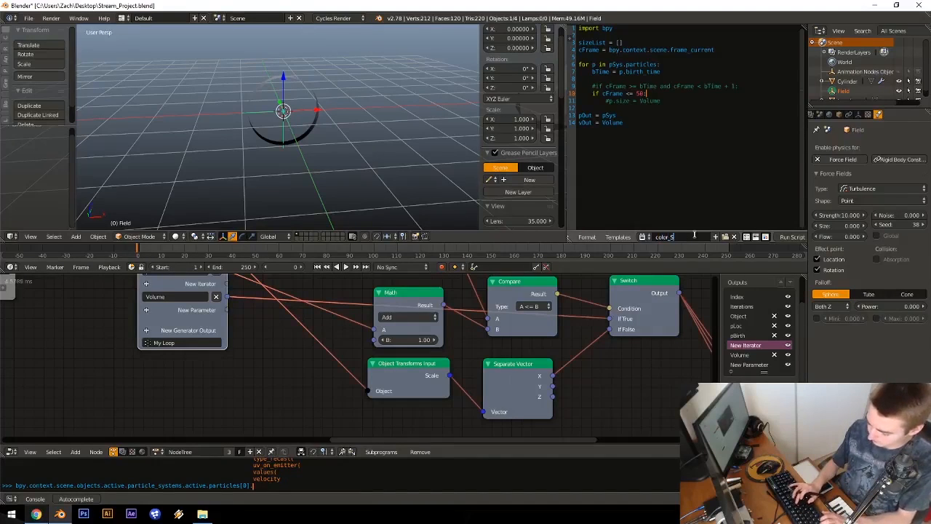
pyautogui.write('cript')
pyautogui.press('Return')
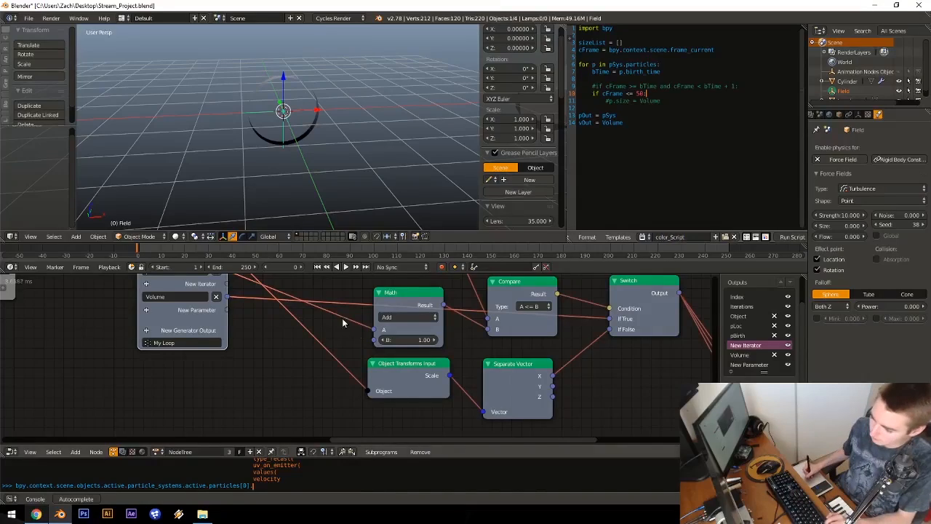
# Step: Delete the leftover node above the Particle Systems from Object node
pyautogui.moveTo(417, 402); pyautogui.dragTo(319, 330, button='middle')
pyautogui.hotkey('shift', 'a')
pyautogui.moveTo(374, 345)
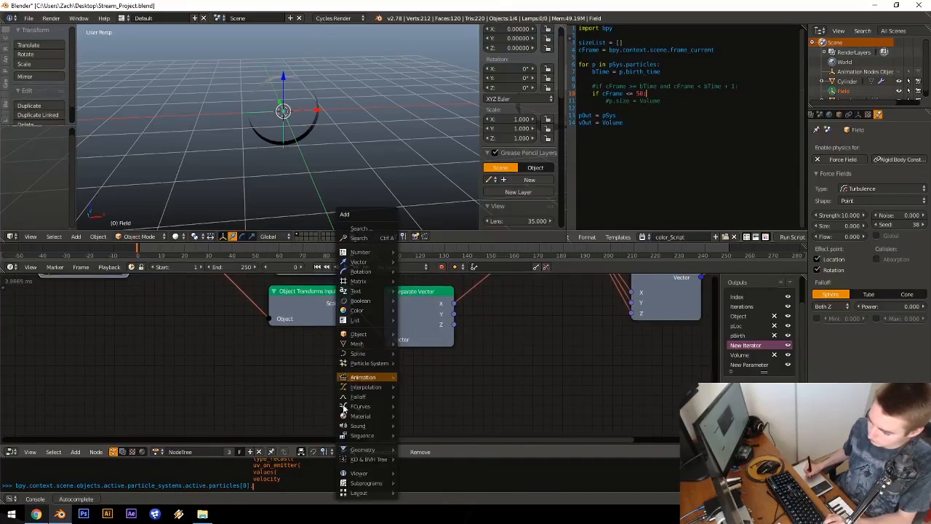
pyautogui.moveTo(366, 486)
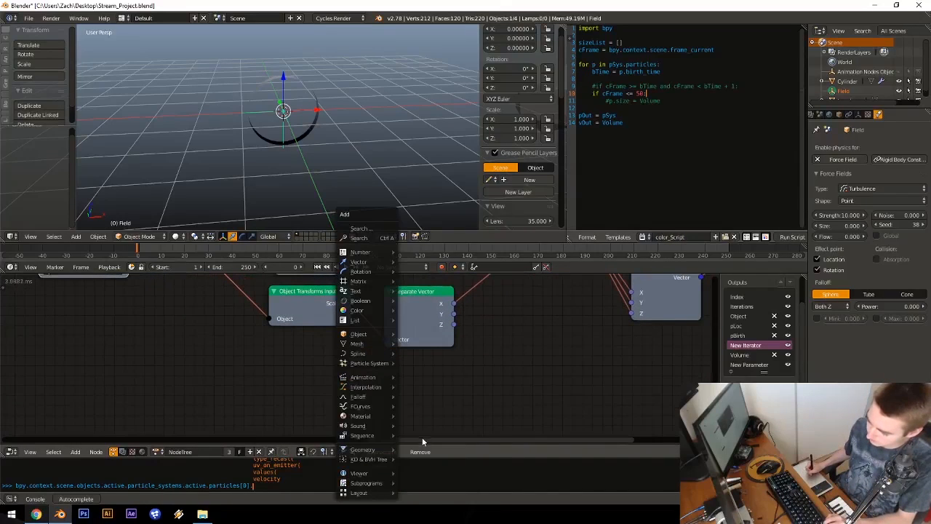
pyautogui.moveTo(80, 287); pyautogui.dragTo(265, 441, button='middle')
pyautogui.moveTo(263, 276); pyautogui.dragTo(355, 457, button='middle')
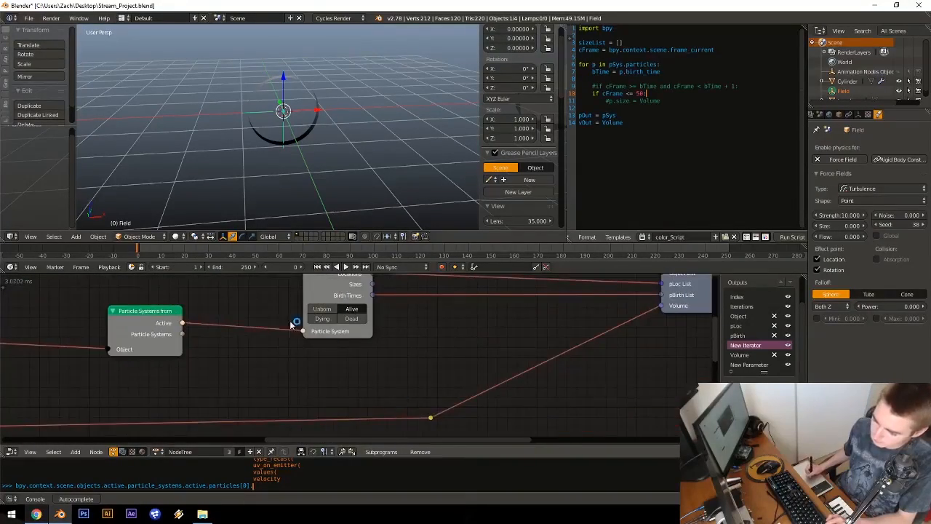
pyautogui.moveTo(285, 316); pyautogui.dragTo(368, 404, button='middle')
pyautogui.click(309, 320)
pyautogui.press('x')
pyautogui.moveTo(367, 357); pyautogui.dragTo(354, 308, button='middle')
pyautogui.moveTo(451, 423); pyautogui.dragTo(384, 357, button='middle')
pyautogui.moveTo(384, 418); pyautogui.dragTo(355, 295, button='middle')
pyautogui.moveTo(384, 370); pyautogui.dragTo(378, 330, button='middle')
pyautogui.hotkey('shift', 'a')
pyautogui.moveTo(364, 336)
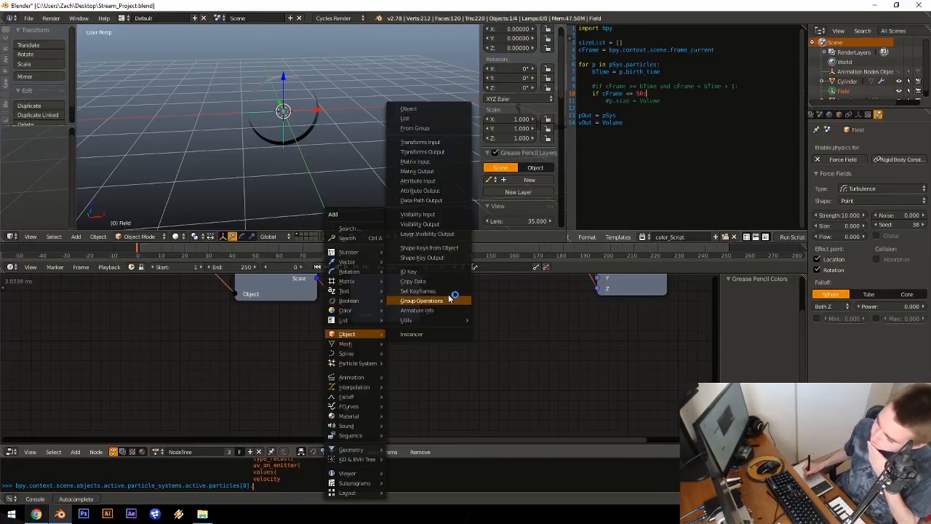
pyautogui.moveTo(328, 284); pyautogui.dragTo(258, 388, button='middle')
pyautogui.scroll(-2, 362, 345)
pyautogui.moveTo(361, 370); pyautogui.dragTo(240, 367, button='middle')
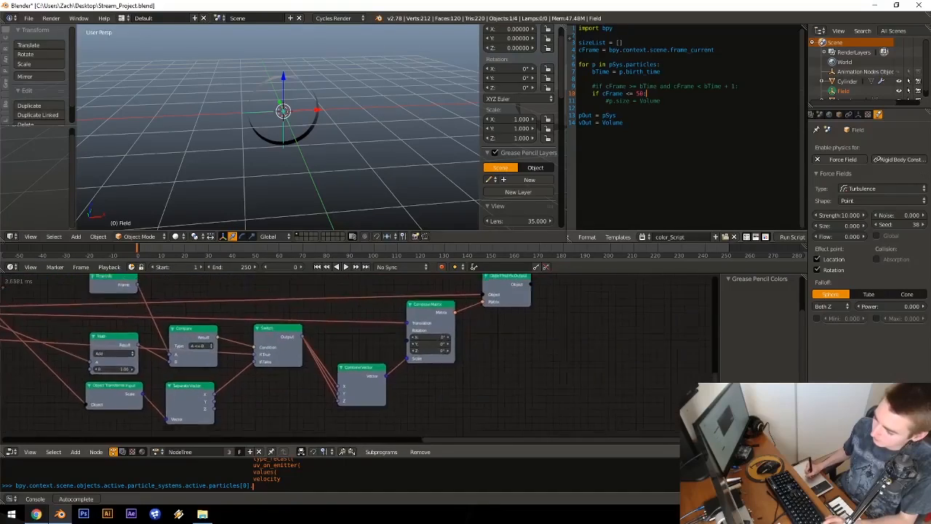
# Step: Nudge the Combine Vector node and add a Set Vertex Color node in the empty area to its lower right
pyautogui.moveTo(353, 326); pyautogui.dragTo(429, 336, button='middle')
pyautogui.moveTo(456, 368); pyautogui.dragTo(451, 350)
pyautogui.moveTo(526, 393); pyautogui.dragTo(460, 334, button='middle')
pyautogui.hotkey('shift', 'a')
pyautogui.moveTo(482, 336)
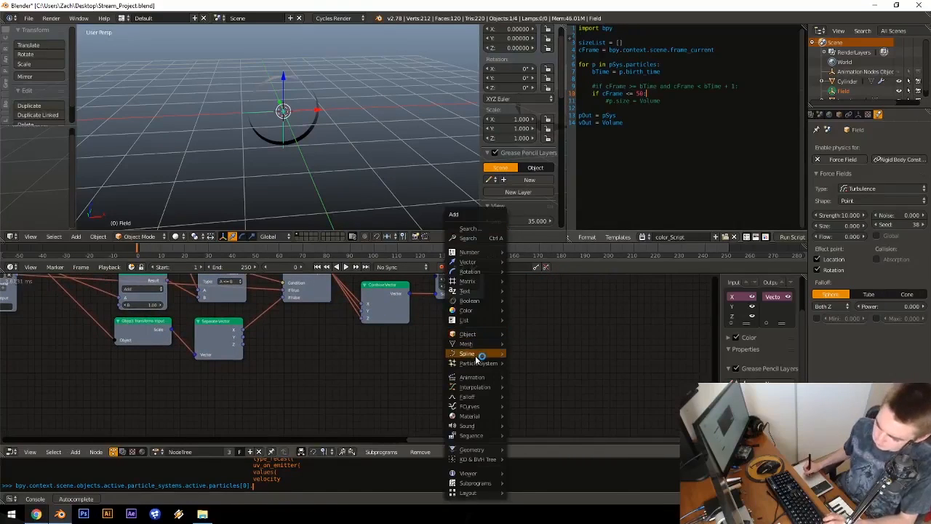
pyautogui.moveTo(477, 420)
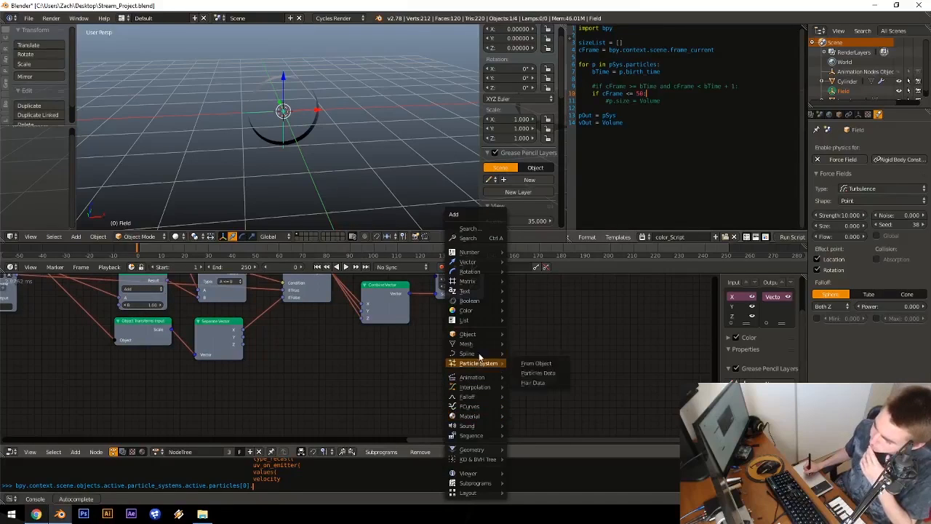
pyautogui.moveTo(480, 313)
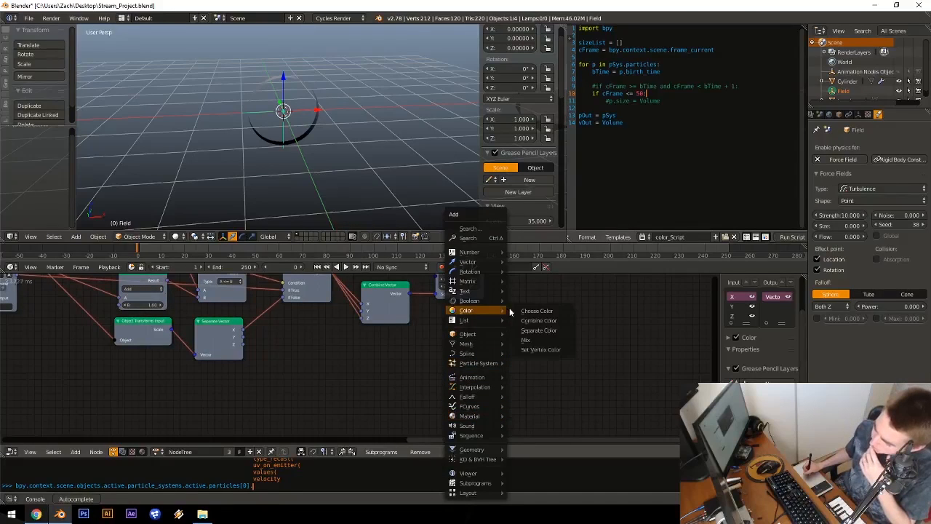
pyautogui.click(541, 349)
pyautogui.click(446, 318)
# Step: Move the Set Vertex Color node directly above the Object Matrix Output node
pyautogui.scroll(3, 473, 334)
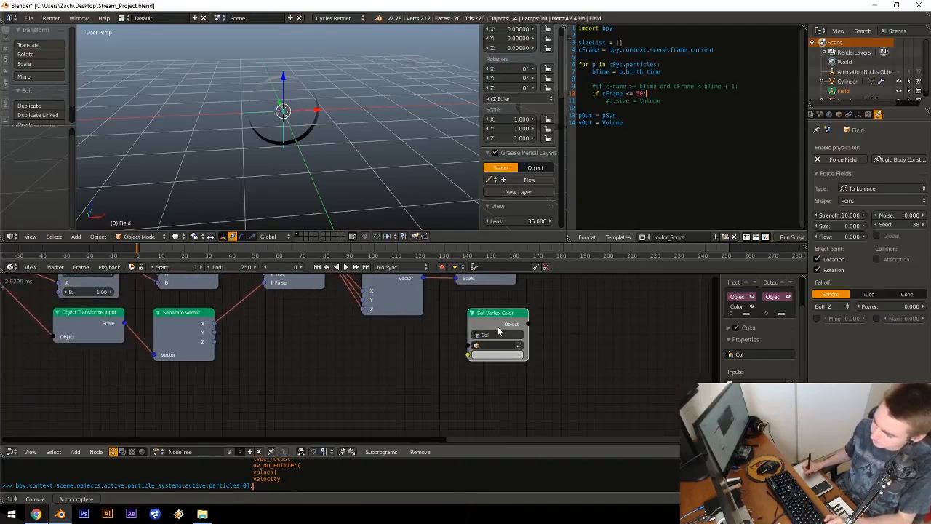
pyautogui.moveTo(498, 326); pyautogui.dragTo(505, 415, button='middle')
pyautogui.press('g')
pyautogui.click(564, 323)
pyautogui.moveTo(563, 323); pyautogui.dragTo(526, 402, button='middle')
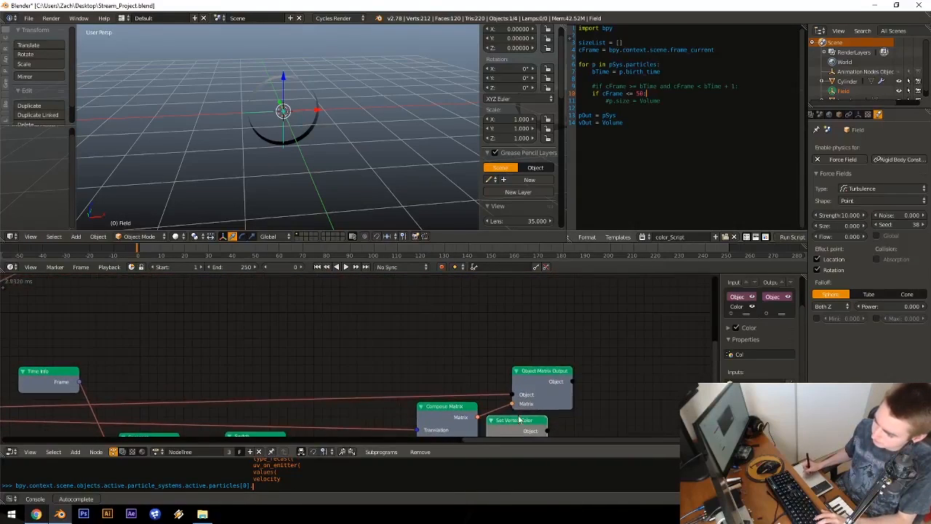
pyautogui.press('g')
pyautogui.click(548, 301)
# Step: Add a reroute on the Loop Input's Object link and connect it to the Object input of Set Vertex Color
pyautogui.moveTo(409, 341); pyautogui.dragTo(582, 330, button='middle')
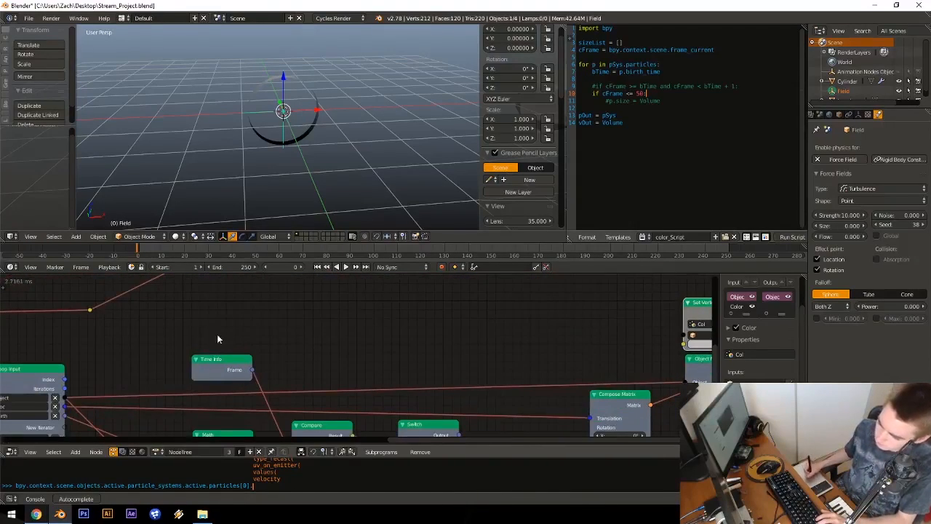
pyautogui.click(67, 400)
pyautogui.hotkey('shift', 'a')
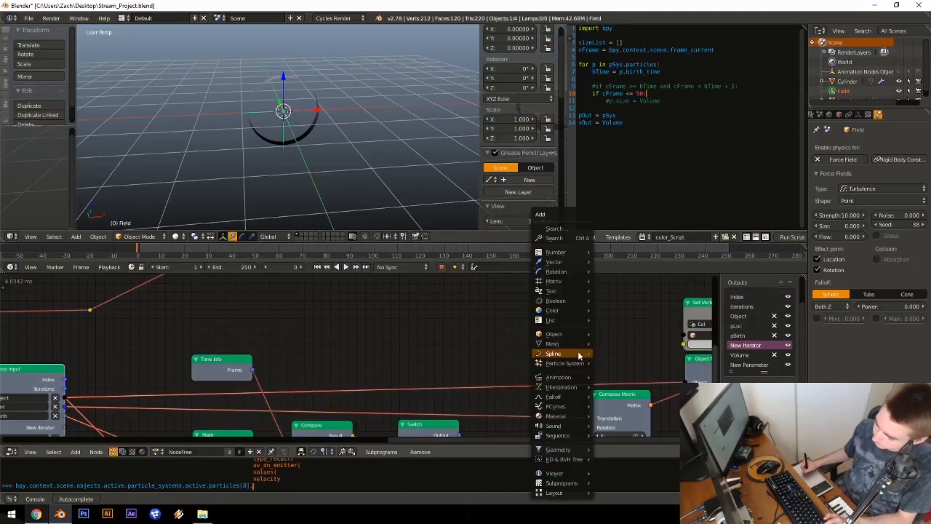
pyautogui.moveTo(567, 496)
pyautogui.click(611, 493)
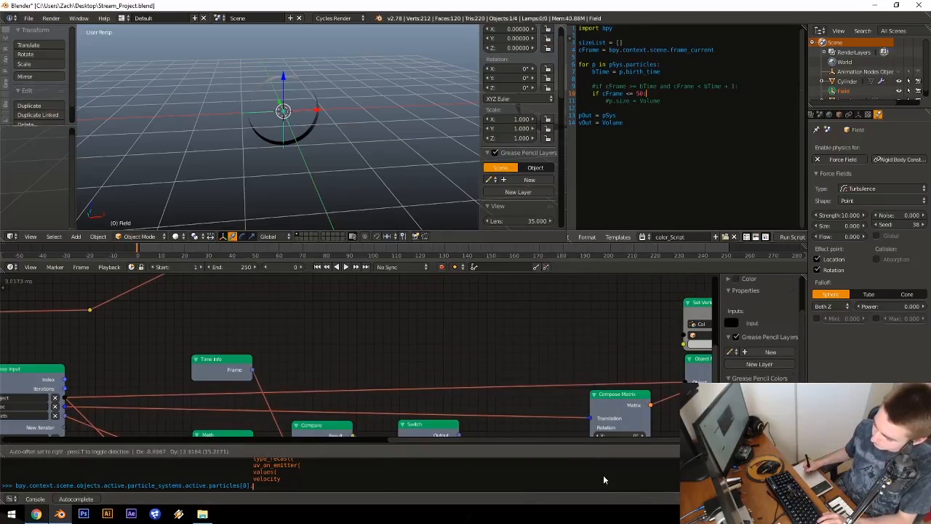
pyautogui.click(538, 385)
pyautogui.moveTo(538, 384); pyautogui.dragTo(565, 384)
pyautogui.press('a')
pyautogui.moveTo(587, 349); pyautogui.dragTo(518, 325, button='middle')
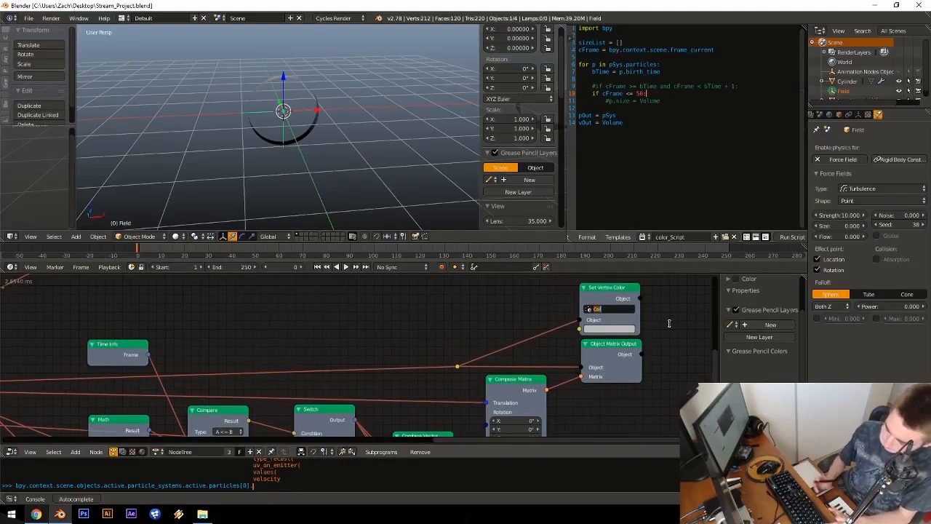
# Step: Leave the vertex color layer name as Col and save the project over Stream_Project.blend
pyautogui.click(468, 323)
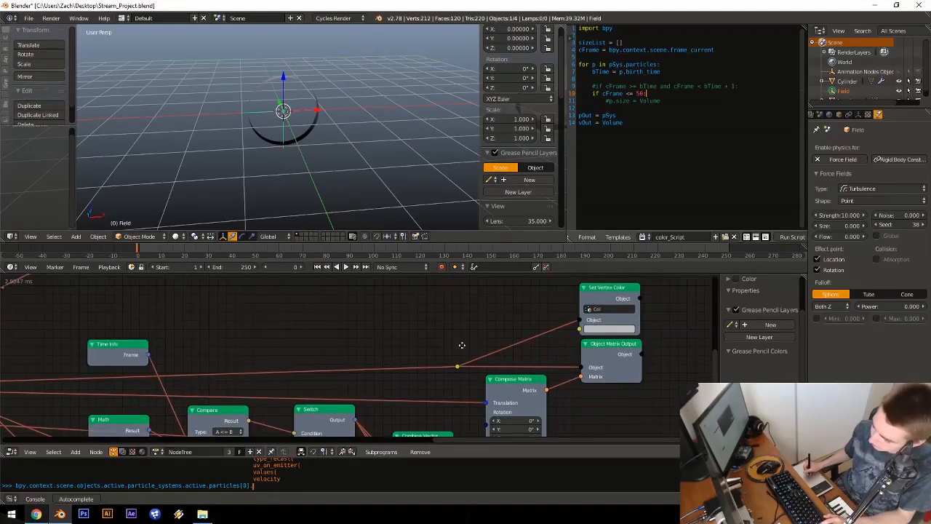
pyautogui.moveTo(461, 344); pyautogui.dragTo(525, 317, button='middle')
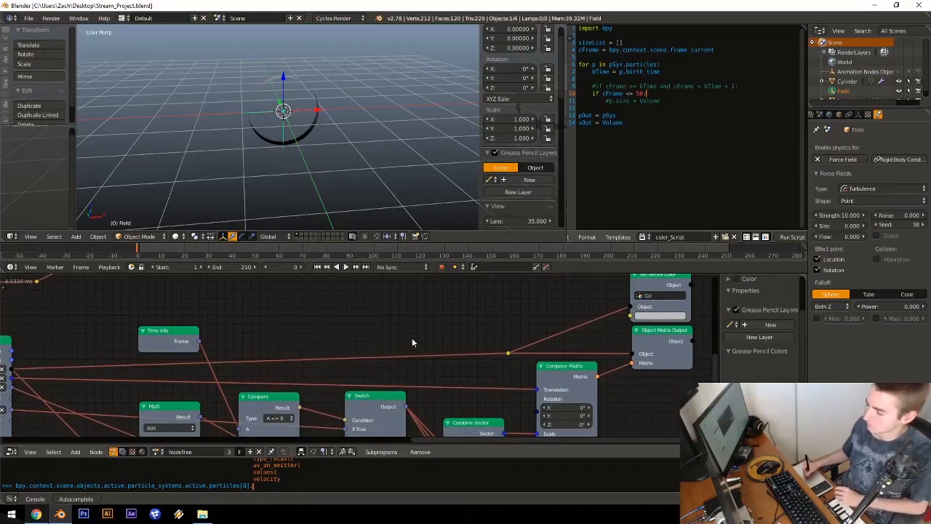
pyautogui.moveTo(417, 359)
pyautogui.mouseDown(button='middle')
pyautogui.moveTo(540, 349)
pyautogui.moveTo(576, 333)
pyautogui.mouseUp(button='middle')
pyautogui.moveTo(476, 358)
pyautogui.mouseDown(button='middle')
pyautogui.moveTo(505, 340)
pyautogui.moveTo(339, 327)
pyautogui.mouseUp(button='middle')
pyautogui.moveTo(413, 321); pyautogui.dragTo(431, 364, button='middle')
pyautogui.moveTo(378, 353); pyautogui.dragTo(444, 340, button='middle')
pyautogui.hotkey('ctrl', 's')
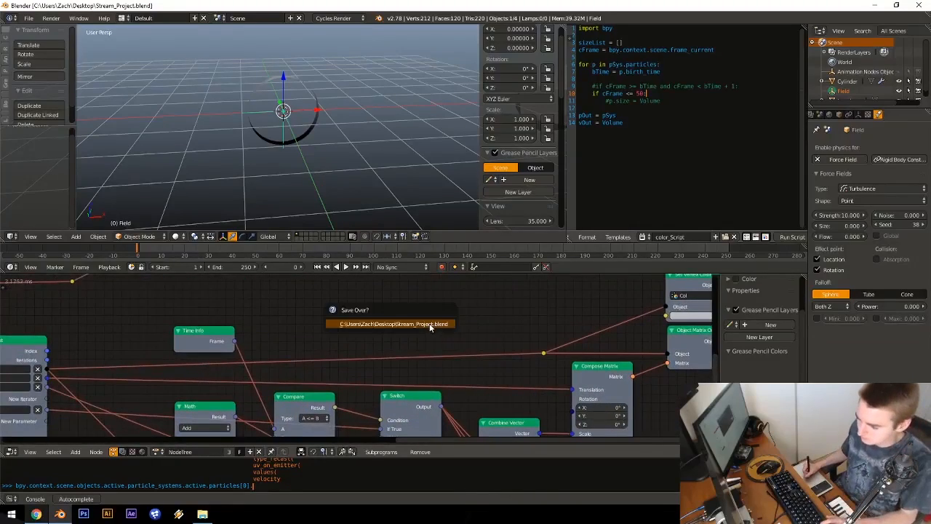
pyautogui.click(429, 326)
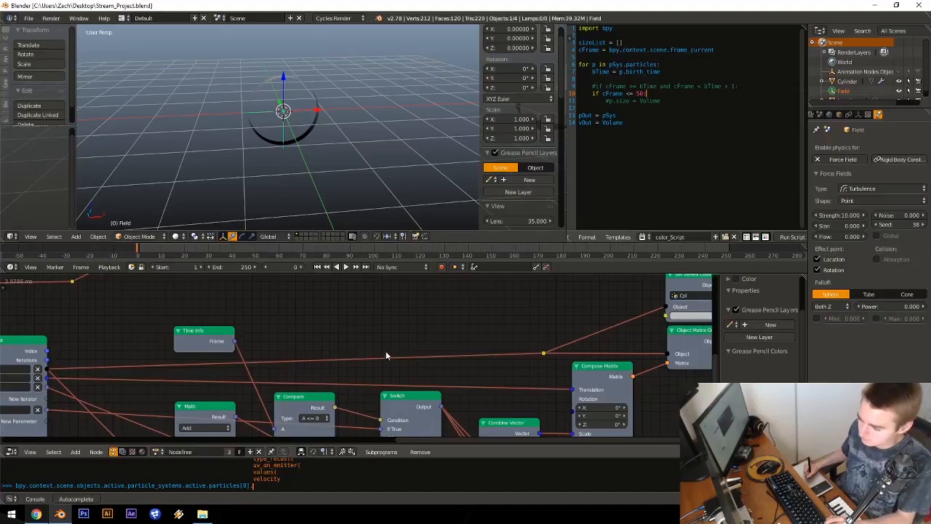
# Step: Nudge the Set Vertex Color node slightly above the Object Matrix Output node
pyautogui.moveTo(386, 350); pyautogui.dragTo(316, 368, button='middle')
pyautogui.moveTo(409, 335); pyautogui.dragTo(376, 352, button='middle')
pyautogui.scroll(1, 376, 356)
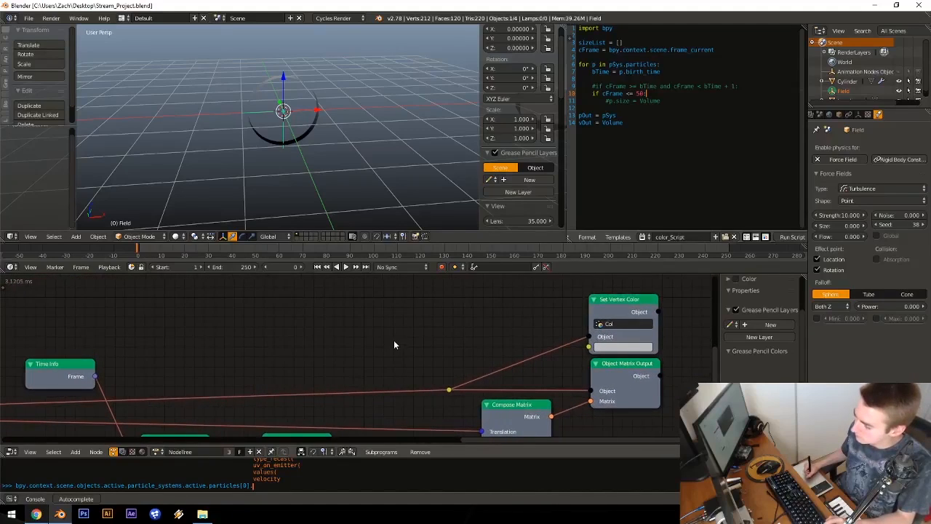
pyautogui.moveTo(621, 307); pyautogui.dragTo(621, 307)
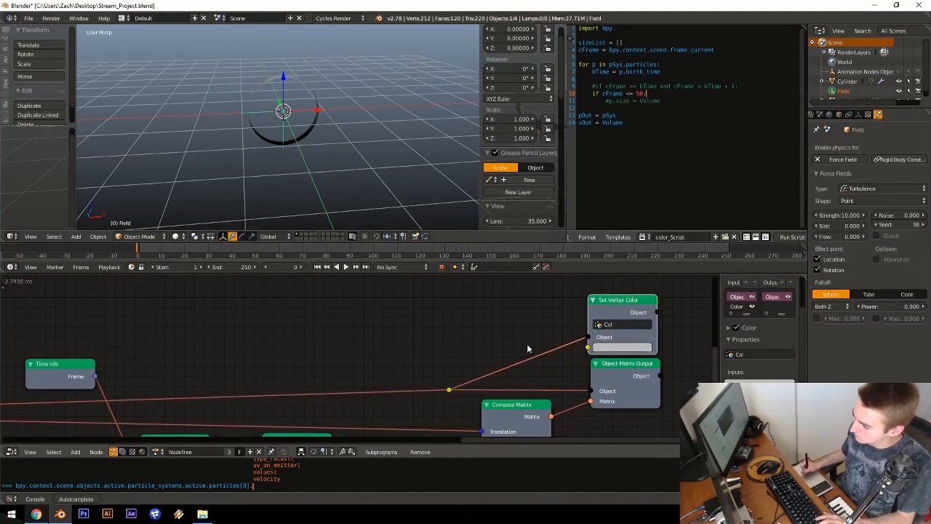
pyautogui.moveTo(447, 361); pyautogui.dragTo(407, 335, button='middle')
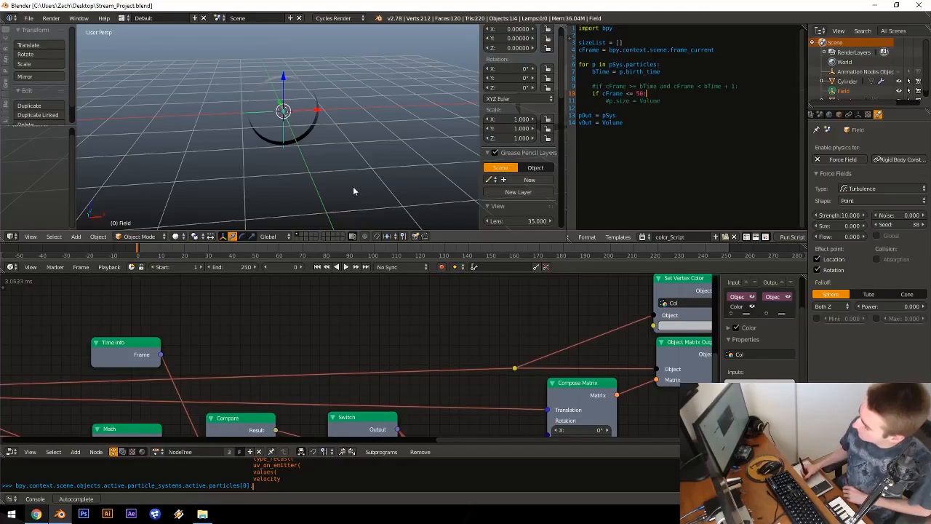
# Step: Select the cylinder emitter, frame it in the 3D view and save the project over the existing file
pyautogui.moveTo(243, 130); pyautogui.dragTo(254, 150, button='middle')
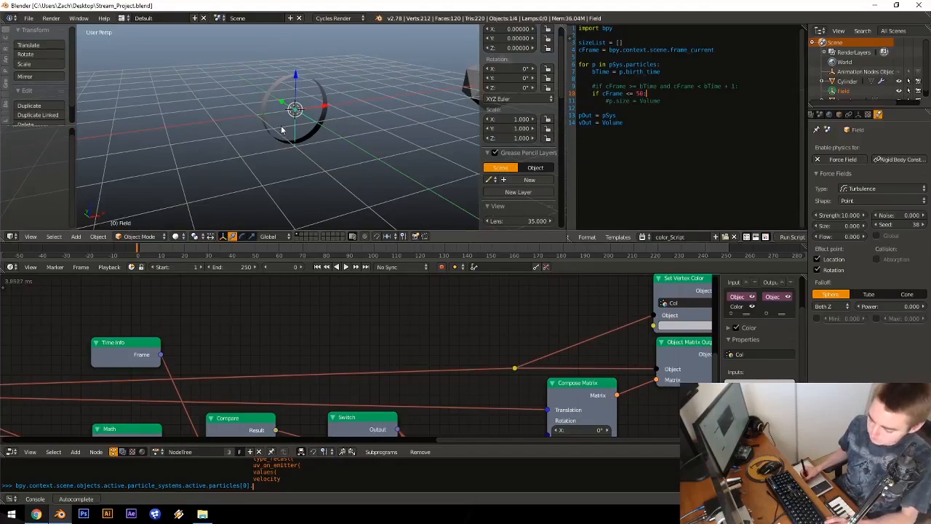
pyautogui.rightClick(324, 125)
pyautogui.press('KP_Decimal')
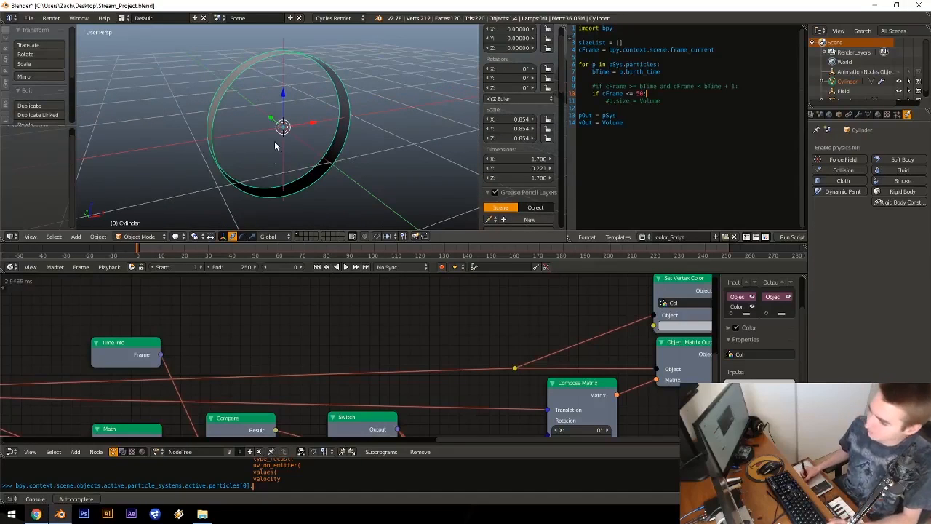
pyautogui.moveTo(275, 146); pyautogui.dragTo(280, 137, button='middle')
pyautogui.hotkey('ctrl', 's')
pyautogui.click(288, 133)
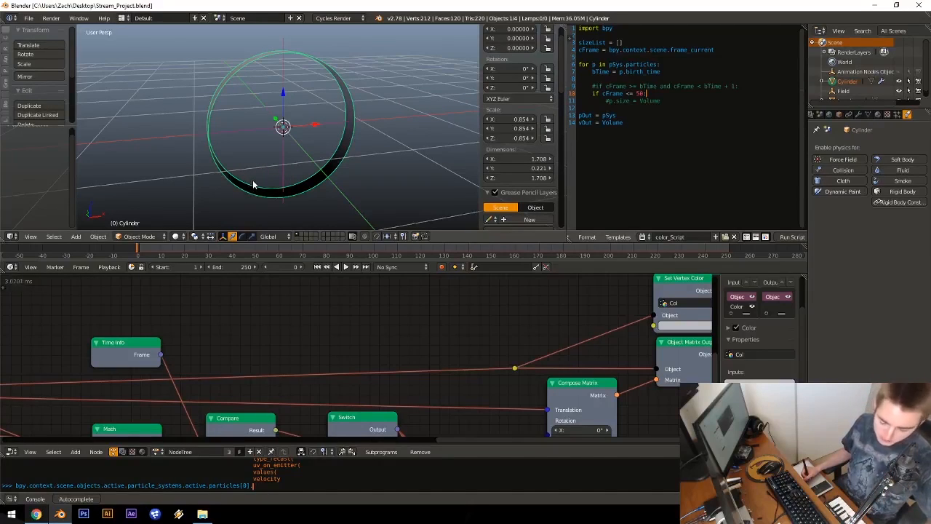
pyautogui.moveTo(224, 130); pyautogui.dragTo(247, 135, button='middle')
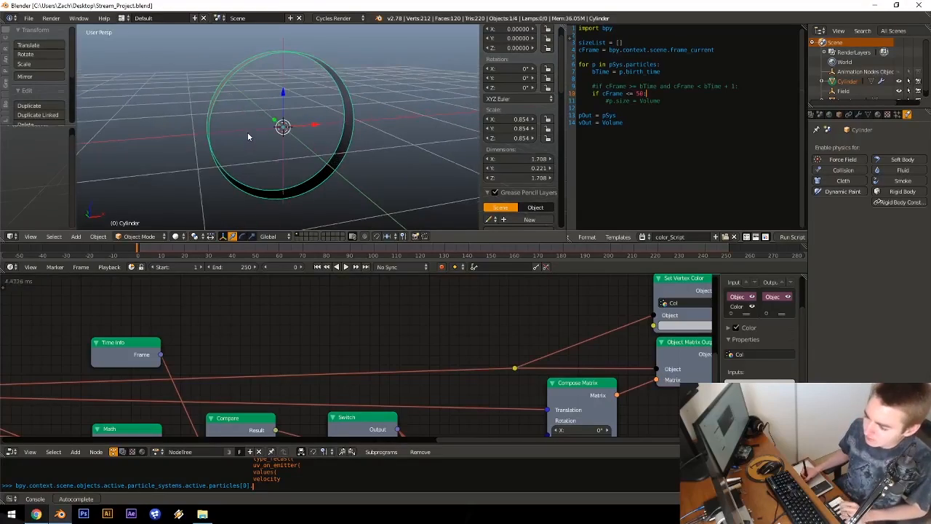
# Step: Add a Combine Color node above the Object link, between the Time Info and Set Vertex Color nodes
pyautogui.moveTo(486, 339); pyautogui.dragTo(418, 361, button='middle')
pyautogui.hotkey('ctrl', 'a')
pyautogui.press('Escape')
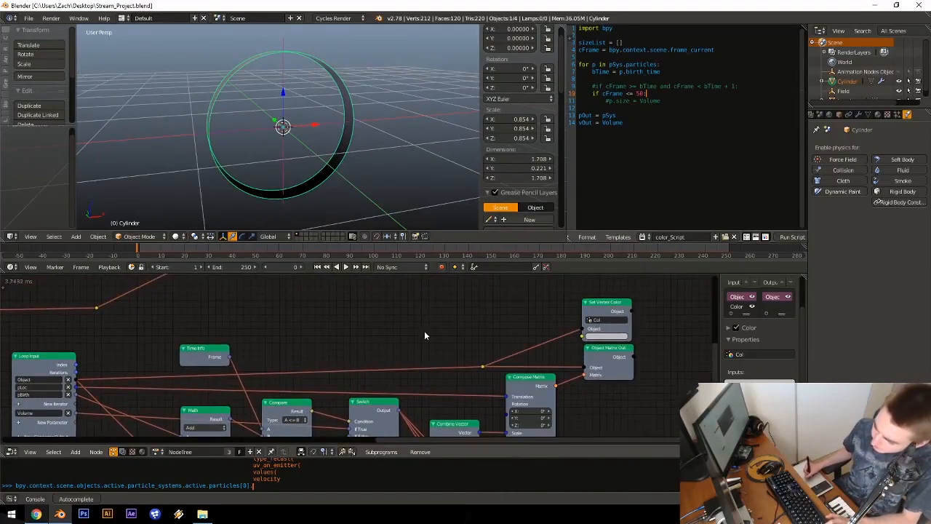
pyautogui.hotkey('shift', 'a')
pyautogui.moveTo(434, 156)
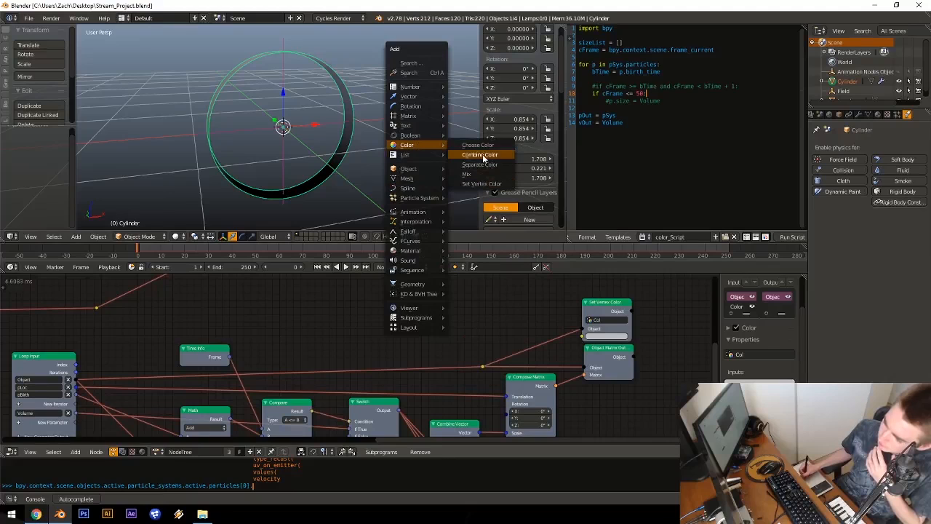
pyautogui.click(480, 155)
pyautogui.click(459, 320)
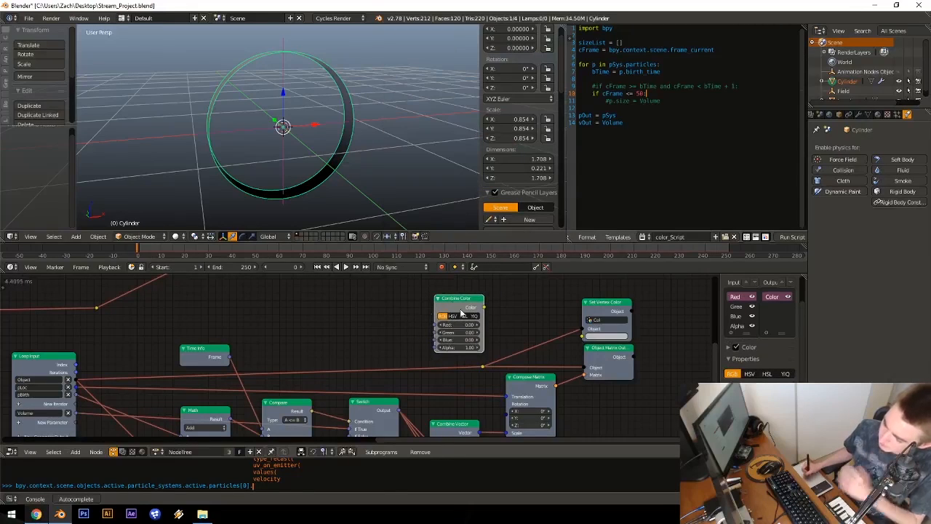
pyautogui.scroll(2, 376, 330)
pyautogui.moveTo(397, 339)
pyautogui.mouseDown(button='middle')
pyautogui.moveTo(378, 339)
pyautogui.moveTo(400, 336)
pyautogui.mouseUp(button='middle')
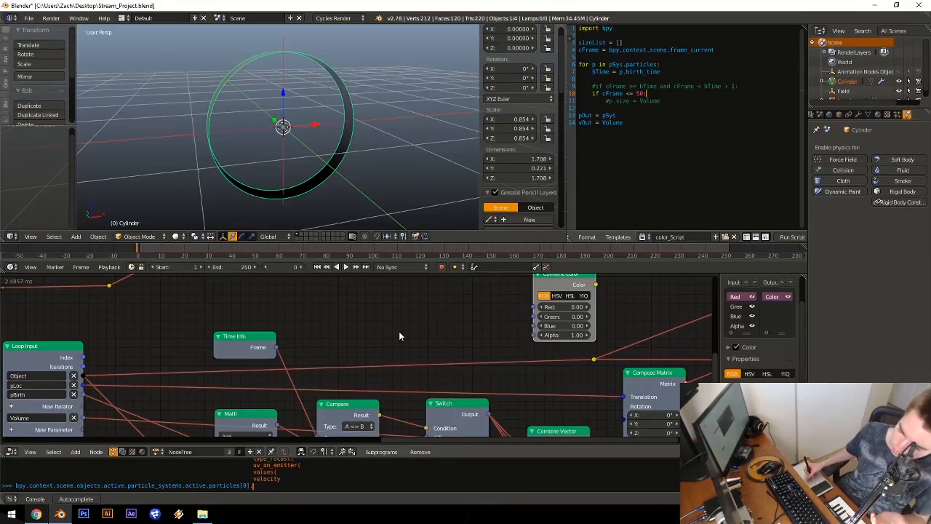
# Step: Link the Loop Input's Volume output to the Red input of the Combine Color node
pyautogui.moveTo(400, 334); pyautogui.dragTo(218, 391, button='middle')
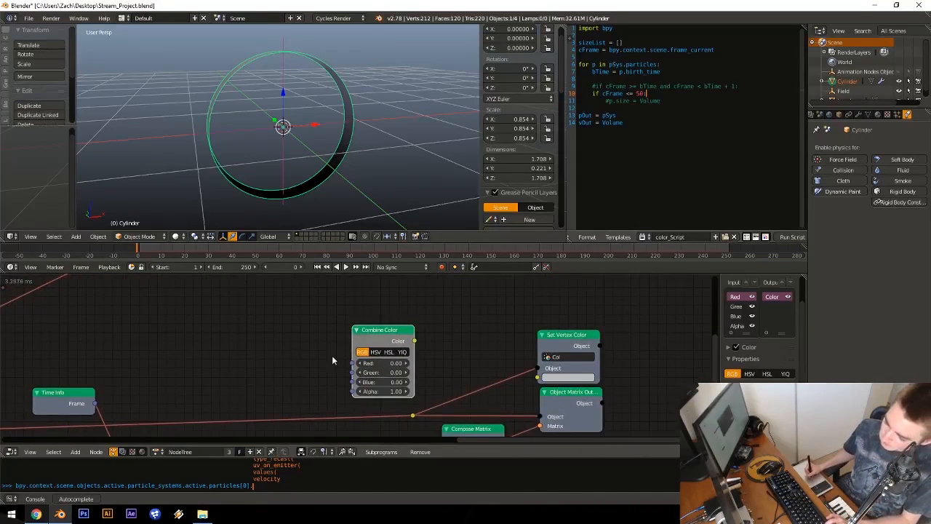
pyautogui.moveTo(376, 336); pyautogui.dragTo(387, 332)
pyautogui.press('a')
pyautogui.moveTo(382, 318); pyautogui.dragTo(440, 313, button='middle')
pyautogui.moveTo(299, 348); pyautogui.dragTo(328, 339, button='middle')
pyautogui.moveTo(129, 330); pyautogui.dragTo(185, 303, button='middle')
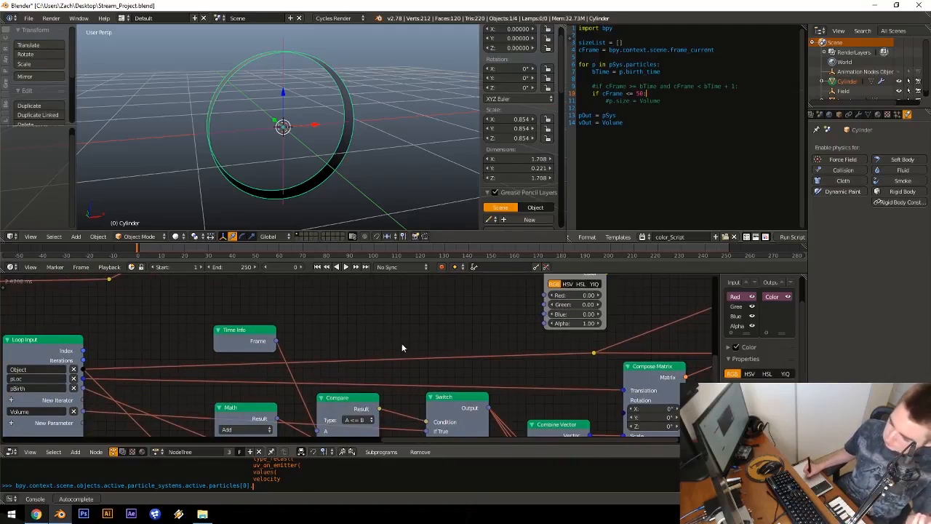
pyautogui.moveTo(82, 413); pyautogui.dragTo(545, 295)
# Step: Add a reroute point on the Volume link and branch it into Combine Color's Green and Blue inputs
pyautogui.moveTo(327, 333); pyautogui.dragTo(320, 336, button='middle')
pyautogui.hotkey('shift', 'a')
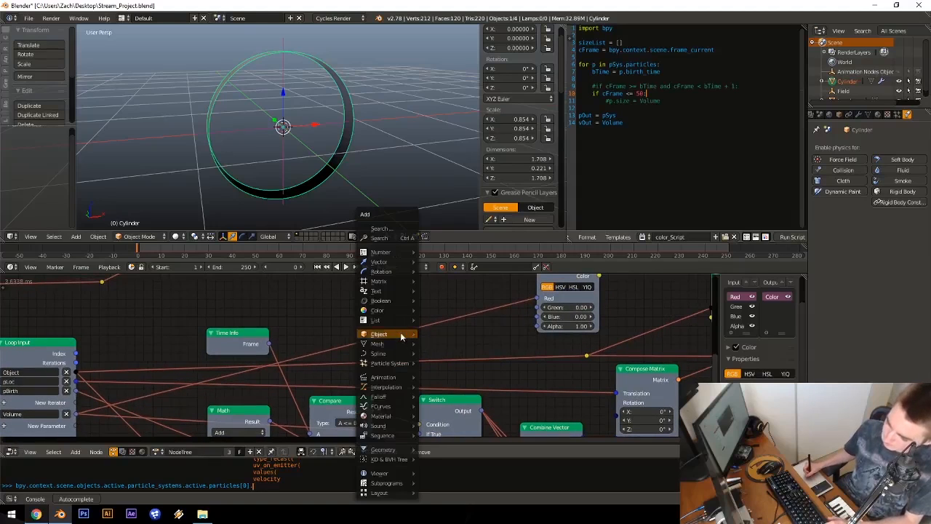
pyautogui.moveTo(399, 494)
pyautogui.click(441, 492)
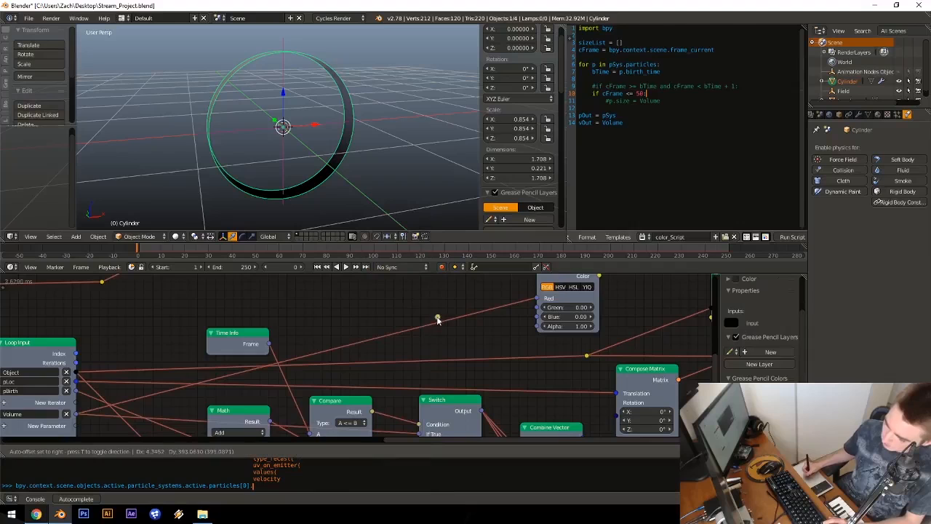
pyautogui.click(445, 319)
pyautogui.moveTo(444, 318); pyautogui.dragTo(539, 316)
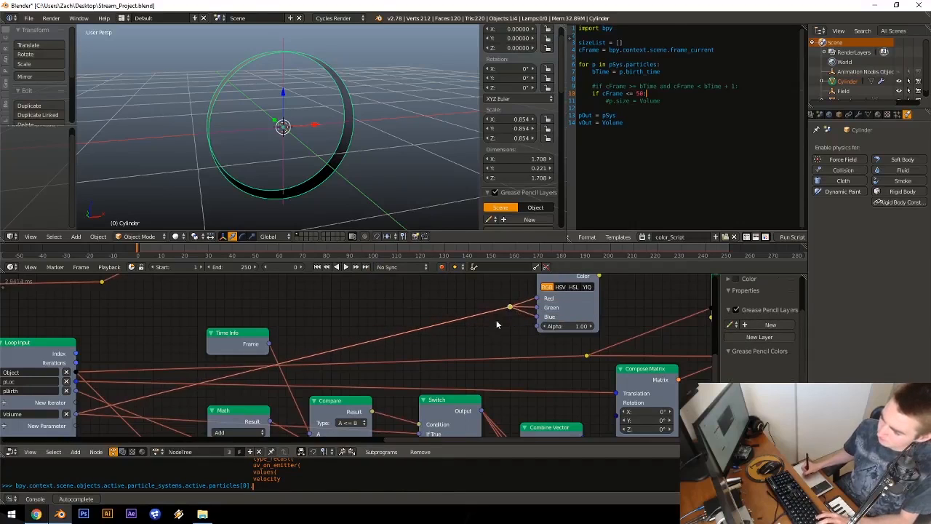
# Step: Save the project over the existing file and link Combine Color's output to Set Vertex Color's Color input
pyautogui.moveTo(476, 317); pyautogui.dragTo(240, 358, button='middle')
pyautogui.hotkey('ctrl', 's')
pyautogui.click(356, 330)
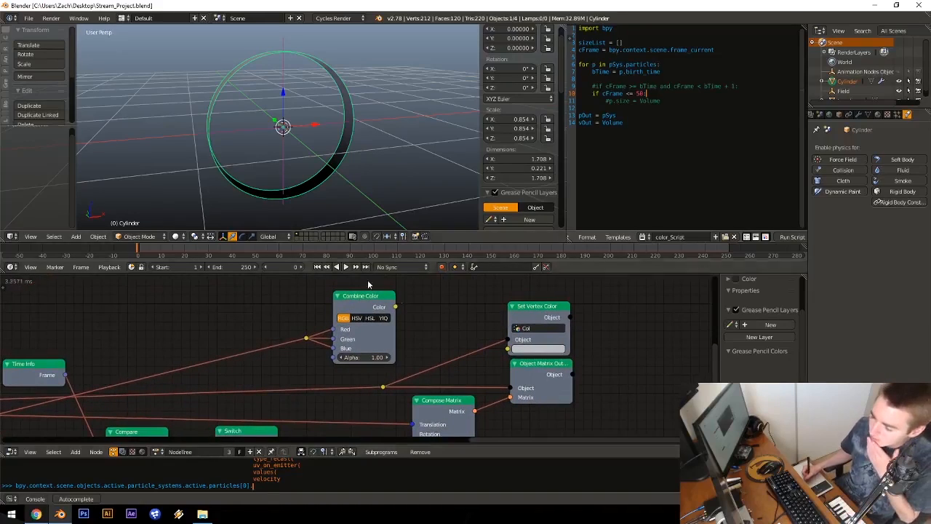
pyautogui.moveTo(395, 306); pyautogui.dragTo(509, 354)
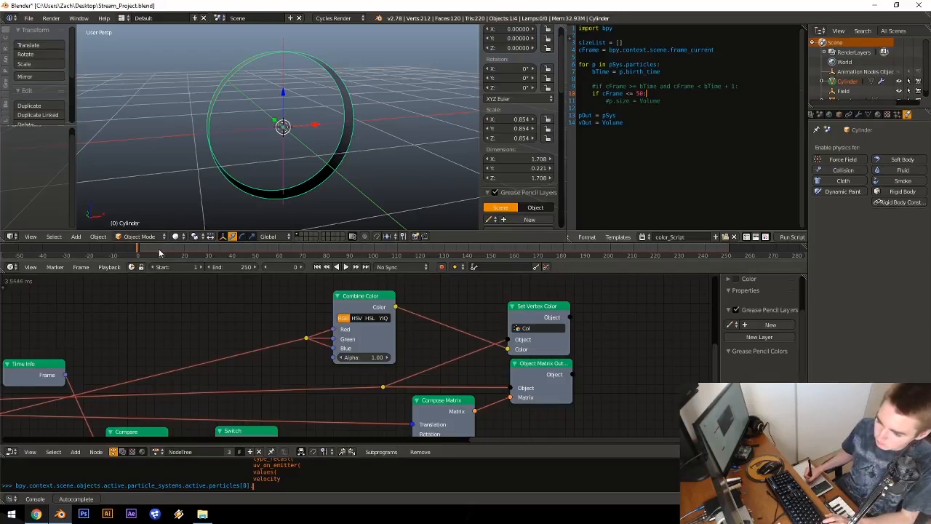
# Step: Play the animation from the start for a few frames and check the particles in rendered shading
pyautogui.click(169, 254)
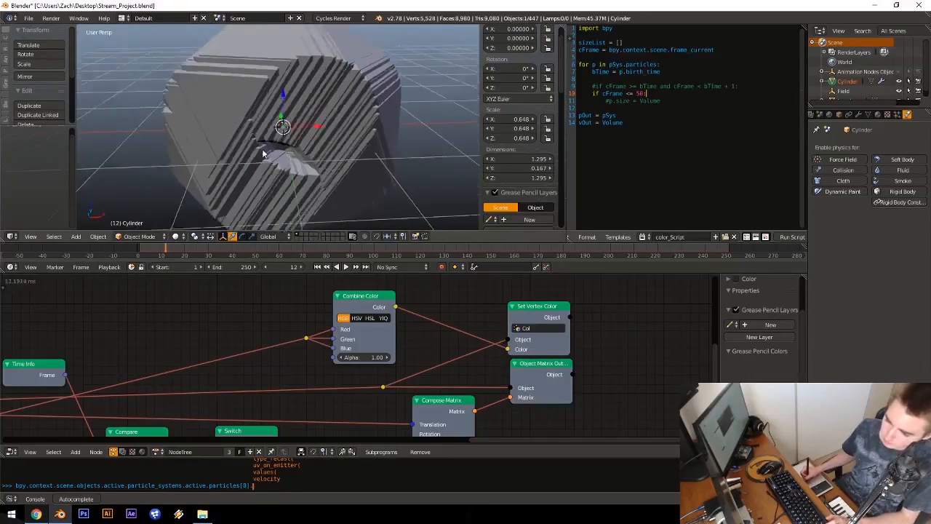
pyautogui.hotkey('shift', 'Left')
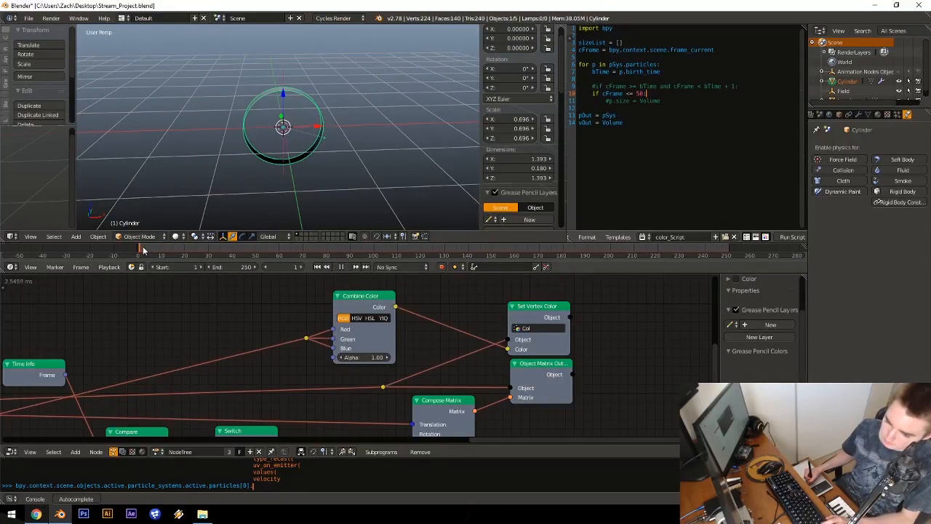
pyautogui.hotkey('alt', 'a')
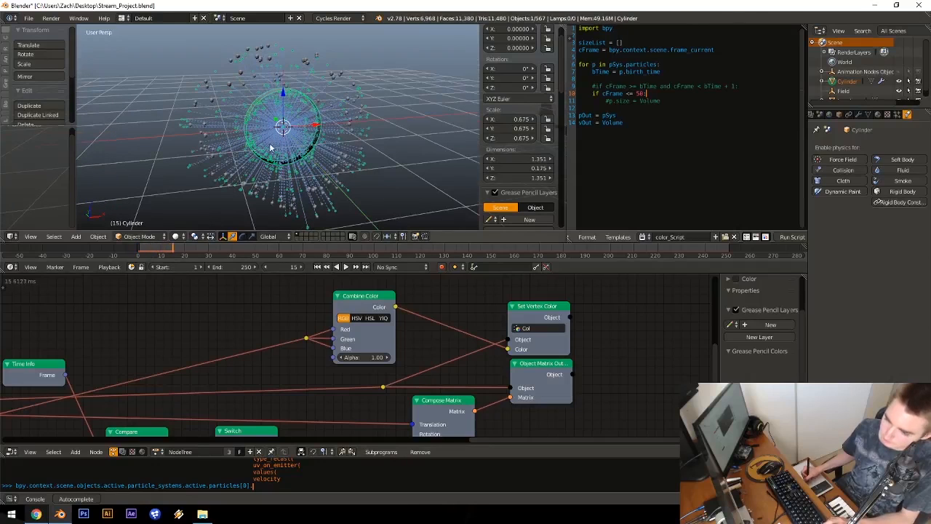
pyautogui.hotkey('shift', 'z')
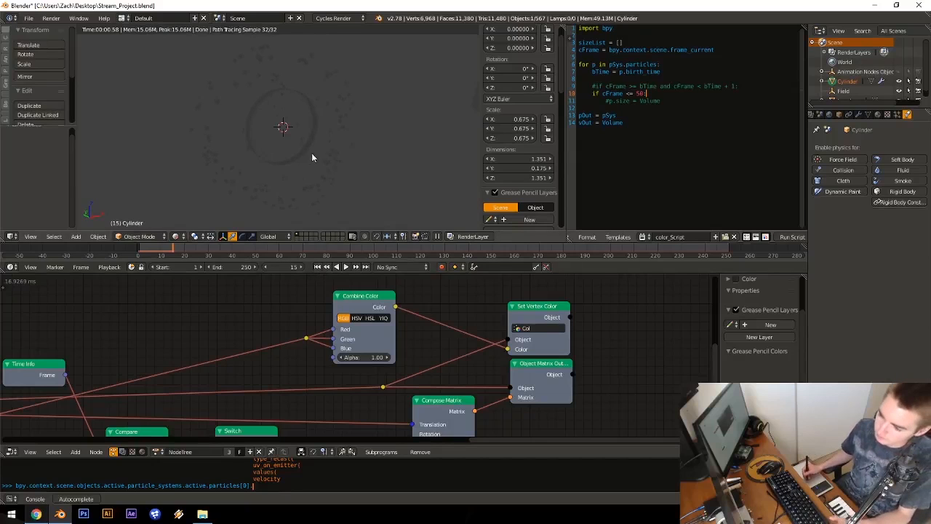
pyautogui.hotkey('shift', 'z')
# Step: Show the material nodes for the icosphere and return the animation to frame 0
pyautogui.click(141, 452)
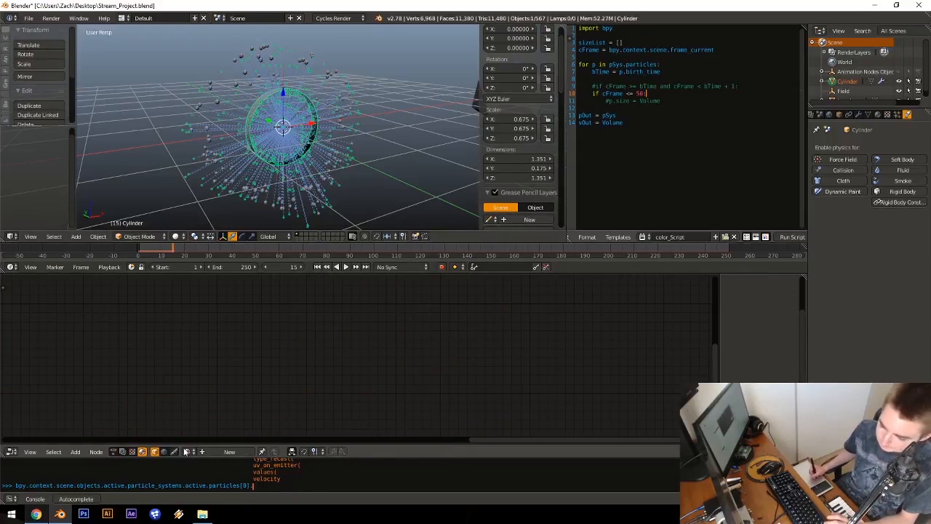
pyautogui.moveTo(365, 142); pyautogui.dragTo(420, 92, button='middle')
pyautogui.rightClick(442, 87)
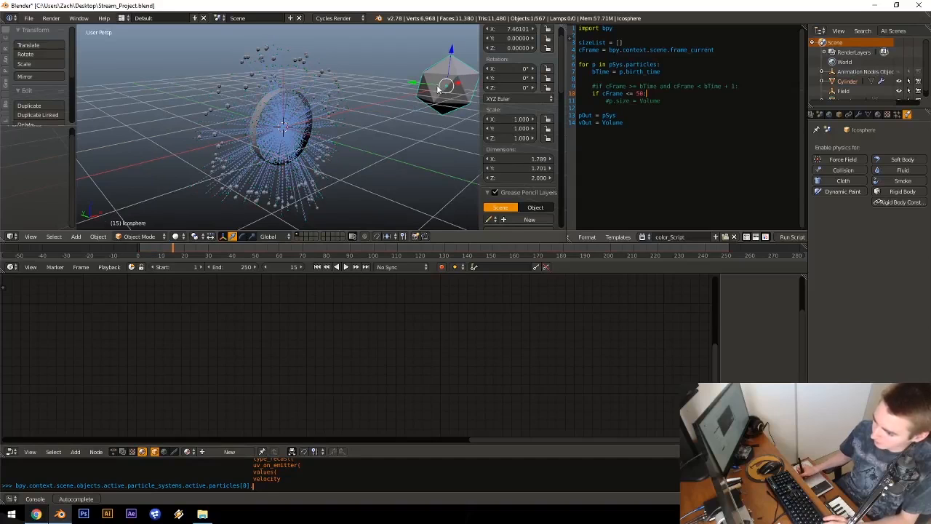
pyautogui.press('Right')
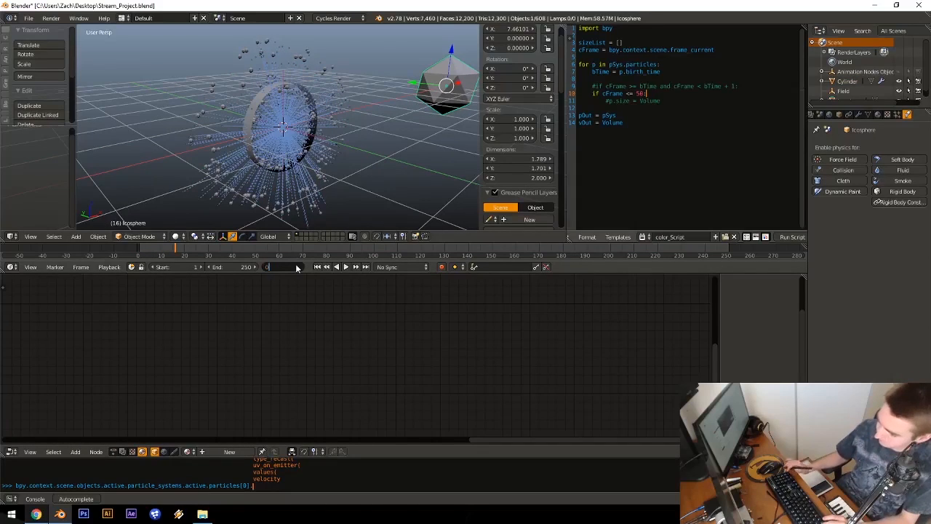
pyautogui.press('Return')
# Step: Create a new material for the icosphere and name it Particle_Mat
pyautogui.click(228, 451)
pyautogui.click(227, 450)
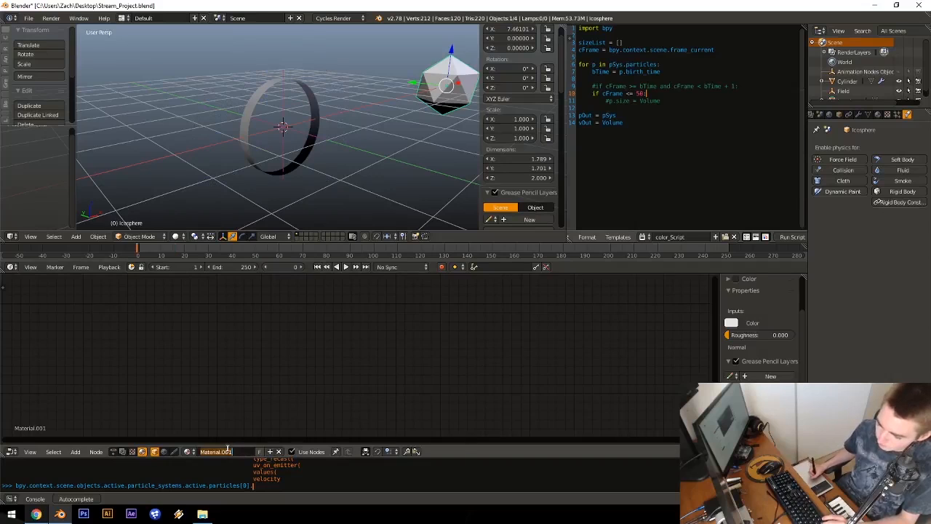
pyautogui.write('F')
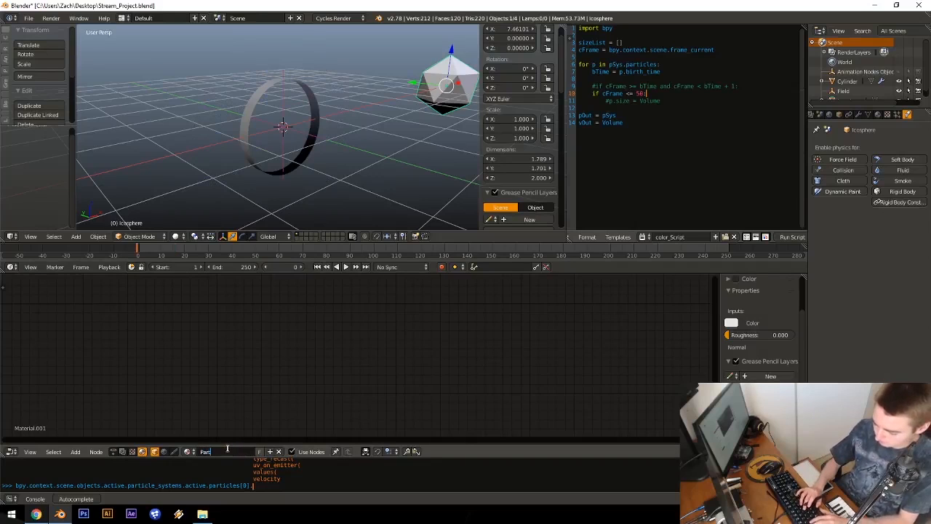
pyautogui.write('article_Mat')
pyautogui.press('Return')
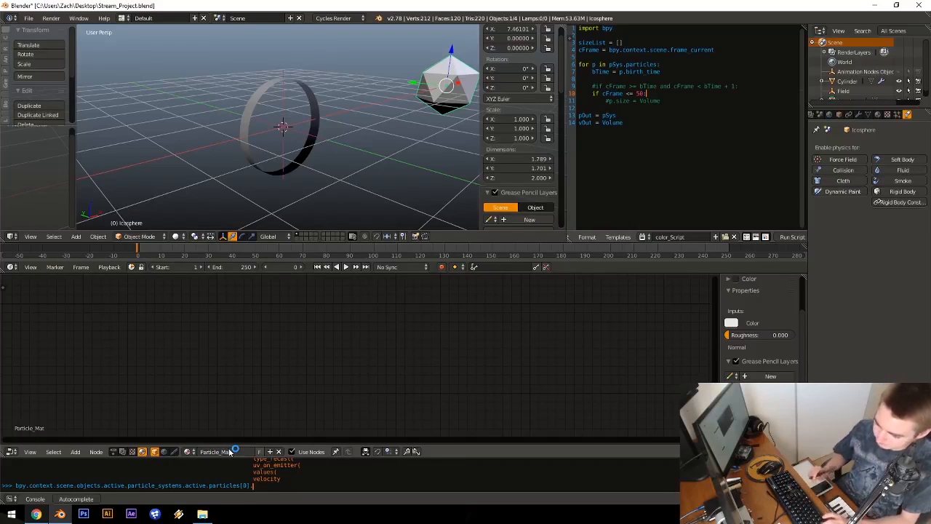
# Step: Delete the Diffuse BSDF node from the Particle_Mat material
pyautogui.press('Home')
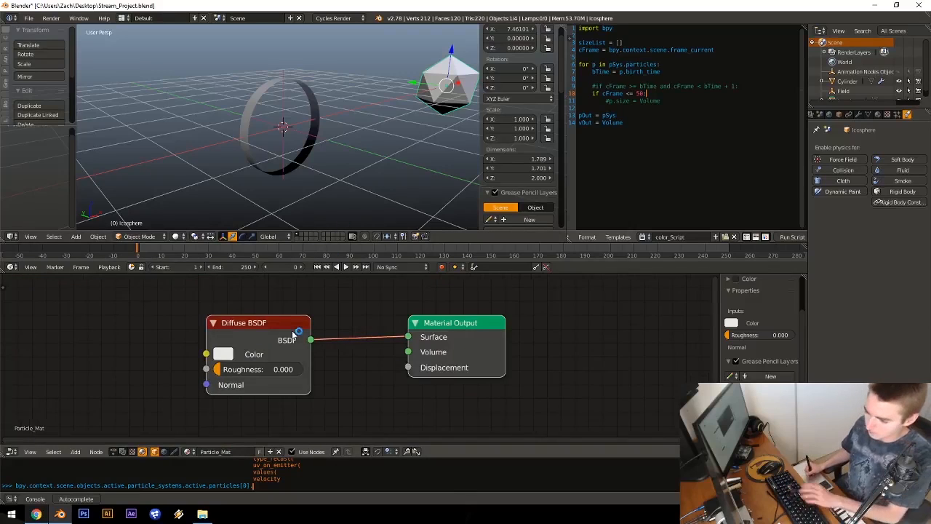
pyautogui.moveTo(256, 342); pyautogui.dragTo(324, 354, button='middle')
pyautogui.scroll(-1, 324, 354)
pyautogui.rightClick(326, 353)
pyautogui.press('x')
# Step: Add an Emission shader and link it to the Material Output's Surface input
pyautogui.hotkey('shift', 'a')
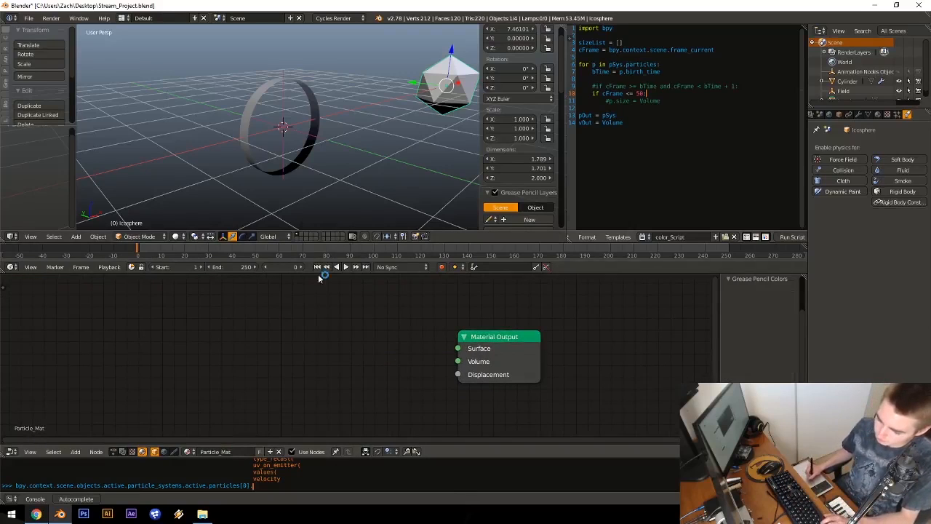
pyautogui.hotkey('shift', 'a')
pyautogui.click(309, 220)
pyautogui.write('emiss')
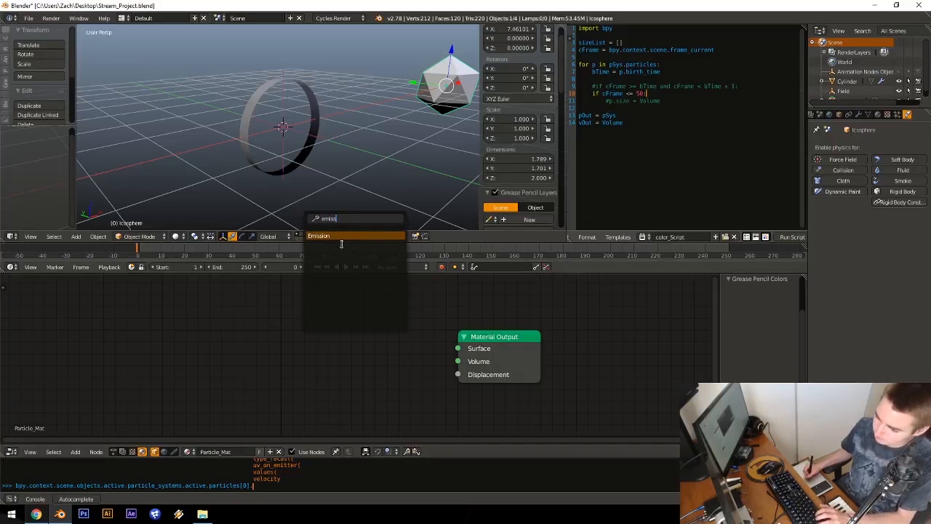
pyautogui.click(340, 238)
pyautogui.click(332, 356)
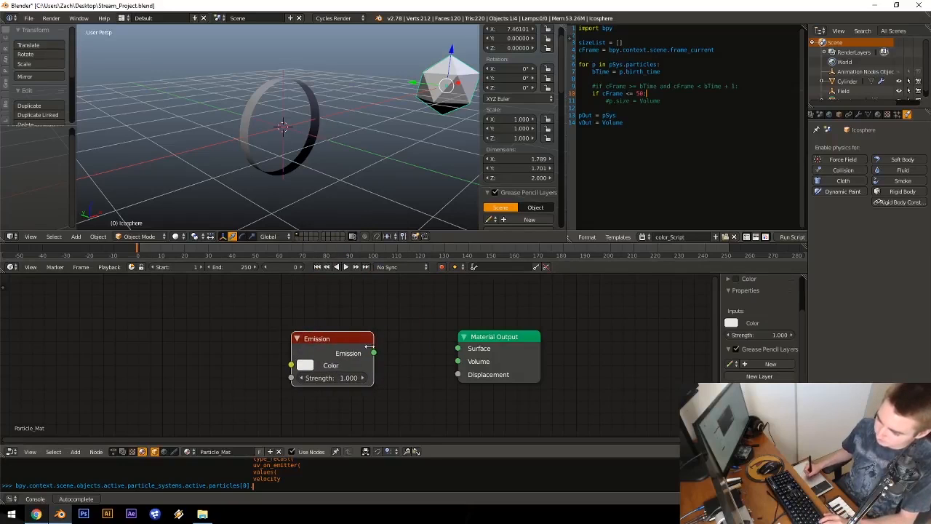
pyautogui.moveTo(373, 353); pyautogui.dragTo(459, 349)
pyautogui.moveTo(336, 355); pyautogui.dragTo(334, 349)
# Step: Add an Attribute node in front of the Emission shader
pyautogui.moveTo(333, 348); pyautogui.dragTo(460, 350, button='middle')
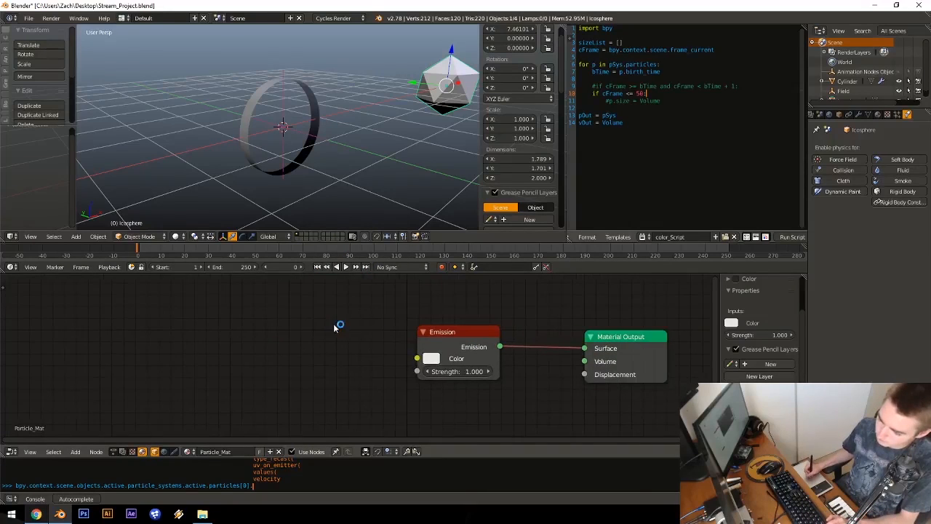
pyautogui.press('a')
pyautogui.hotkey('shift', 'a')
pyautogui.click(333, 351)
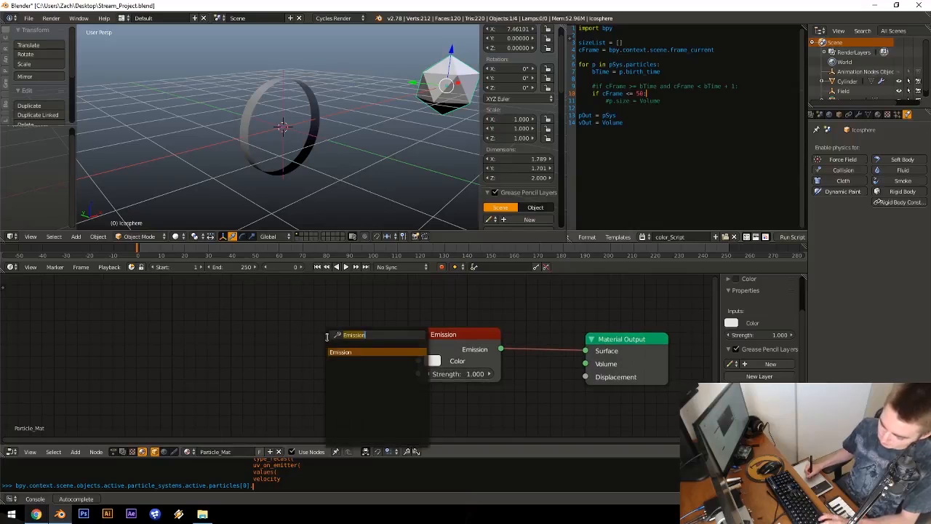
pyautogui.write('ve')
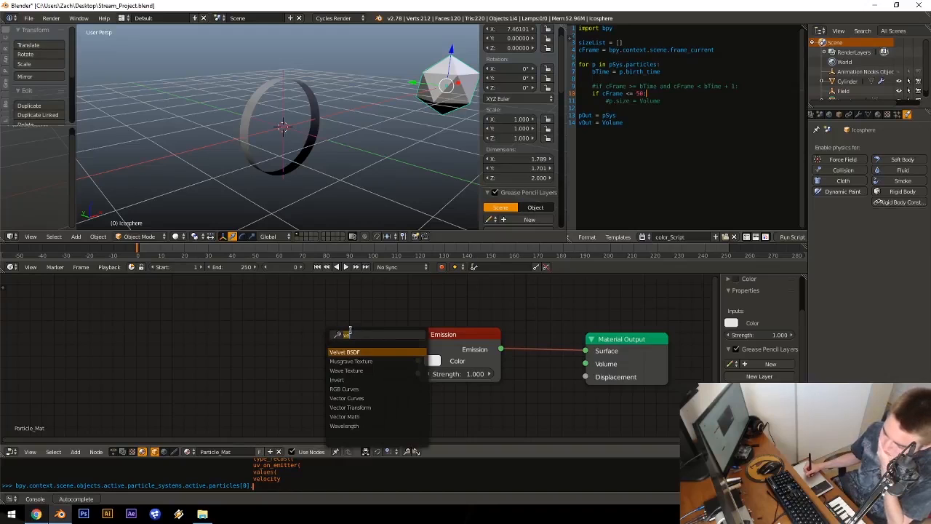
pyautogui.write('att')
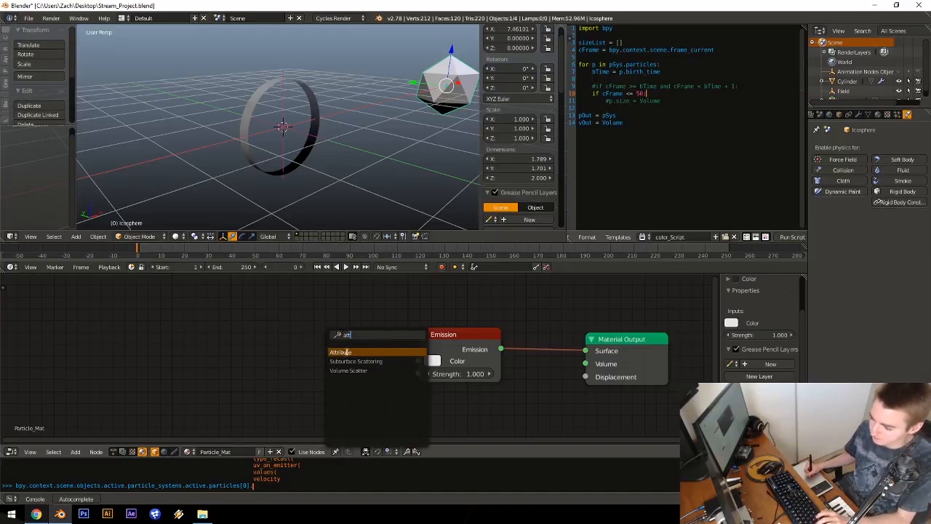
pyautogui.click(347, 352)
pyautogui.click(276, 332)
# Step: Set the Attribute node's name to Col and link its Color output to the Emission color
pyautogui.click(332, 387)
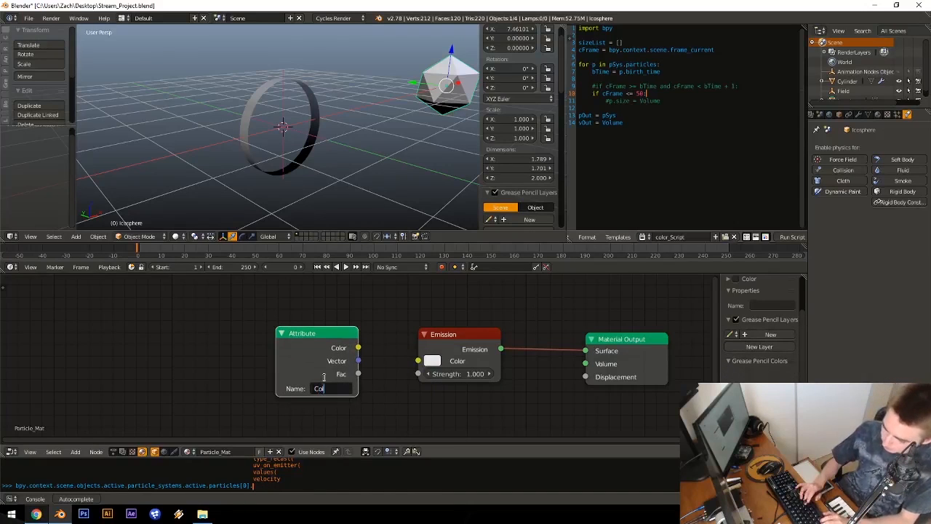
pyautogui.press('Return')
pyautogui.moveTo(358, 348); pyautogui.dragTo(417, 361)
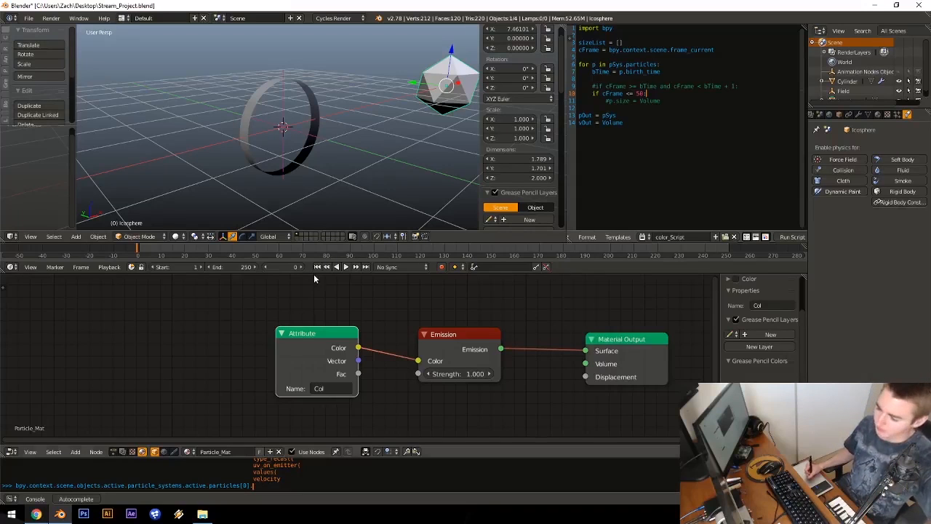
# Step: Switch back to the animation node tree and review the nodes around Combine Color
pyautogui.moveTo(294, 328); pyautogui.dragTo(273, 339, button='middle')
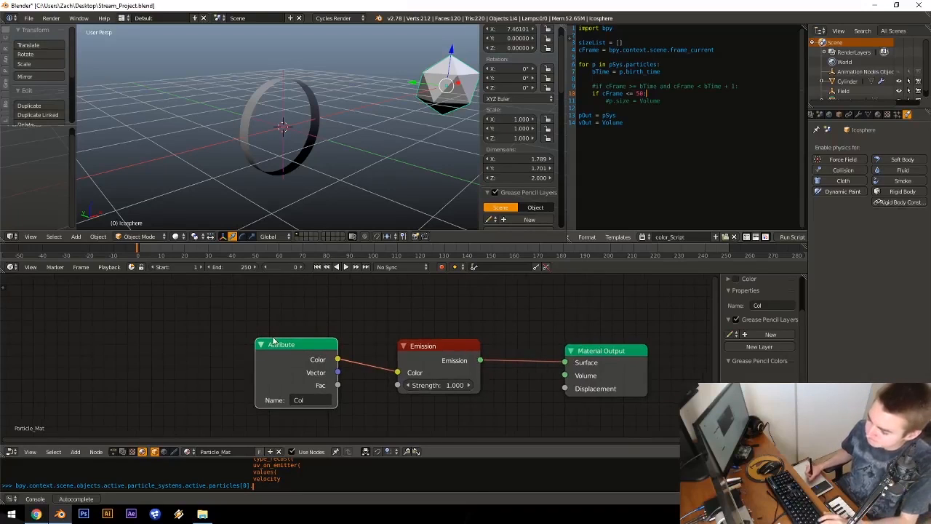
pyautogui.click(114, 452)
pyautogui.moveTo(363, 349); pyautogui.dragTo(174, 327, button='middle')
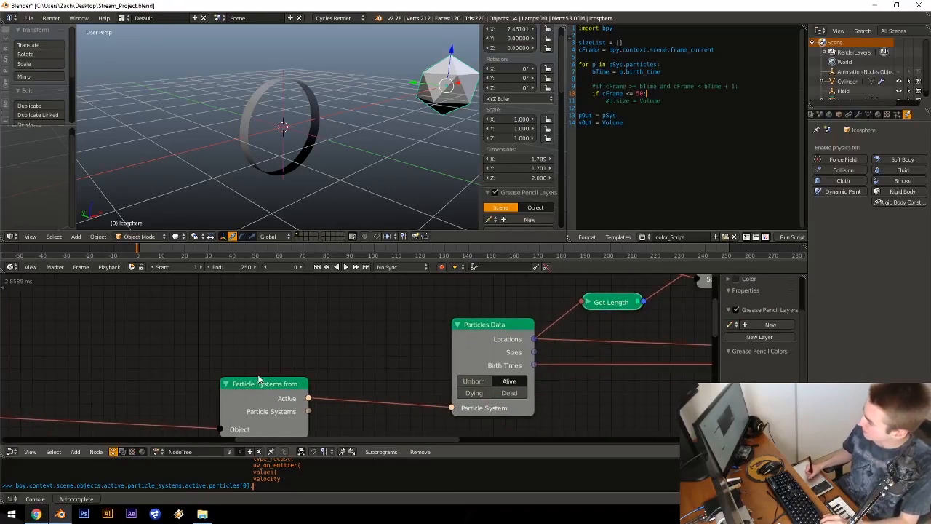
pyautogui.moveTo(258, 378); pyautogui.dragTo(288, 313, button='middle')
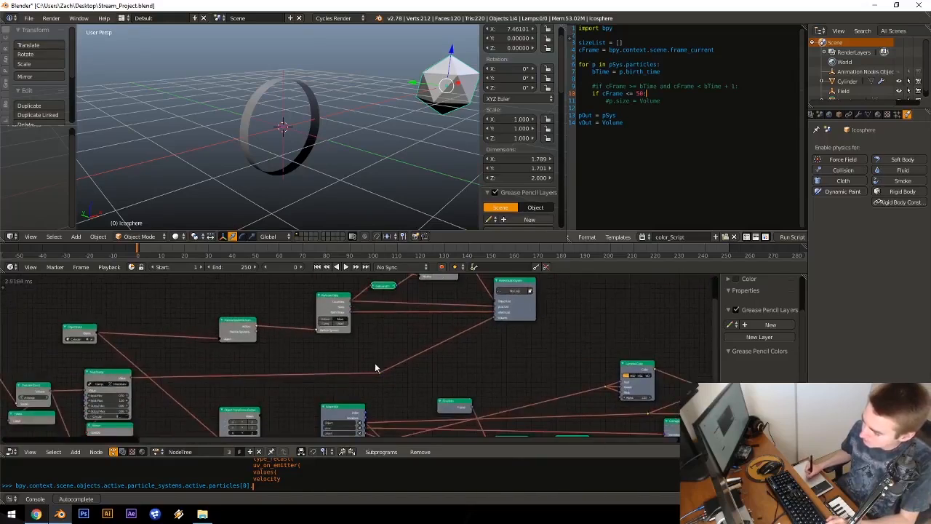
pyautogui.moveTo(376, 368); pyautogui.dragTo(240, 291, button='middle')
pyautogui.moveTo(314, 332); pyautogui.dragTo(304, 386, button='middle')
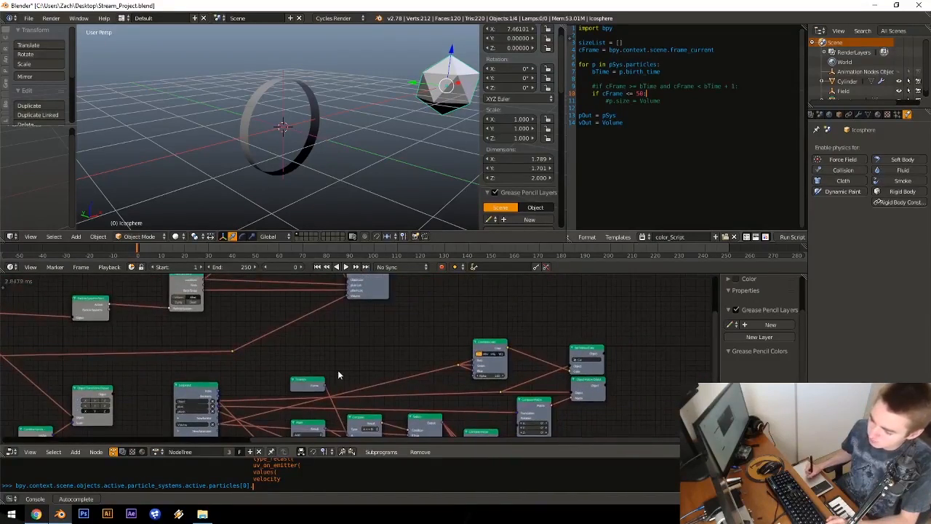
pyautogui.scroll(2, 338, 375)
# Step: Play the animation to frame 18 and preview the emissive particles in rendered shading
pyautogui.hotkey('alt', 'a')
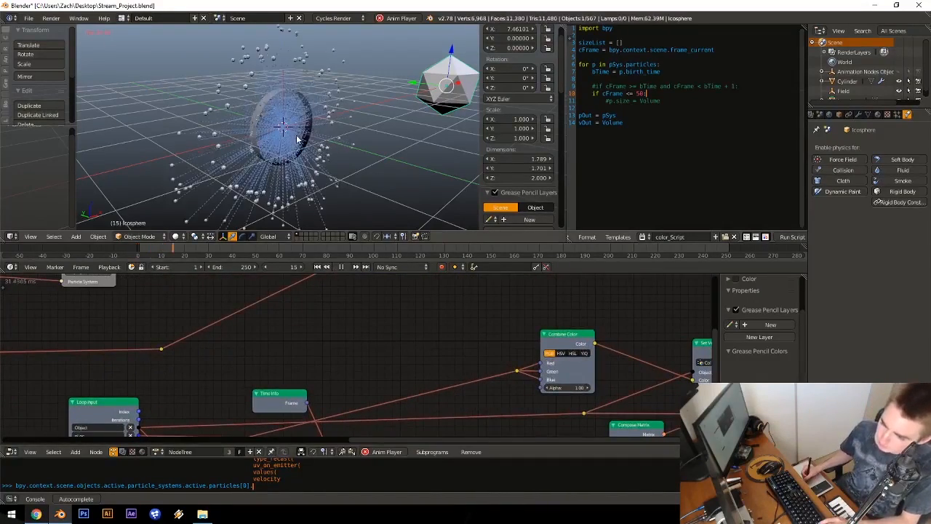
pyautogui.hotkey('alt', 'a')
pyautogui.moveTo(325, 153); pyautogui.dragTo(294, 150, button='middle')
pyautogui.hotkey('shift', 'z')
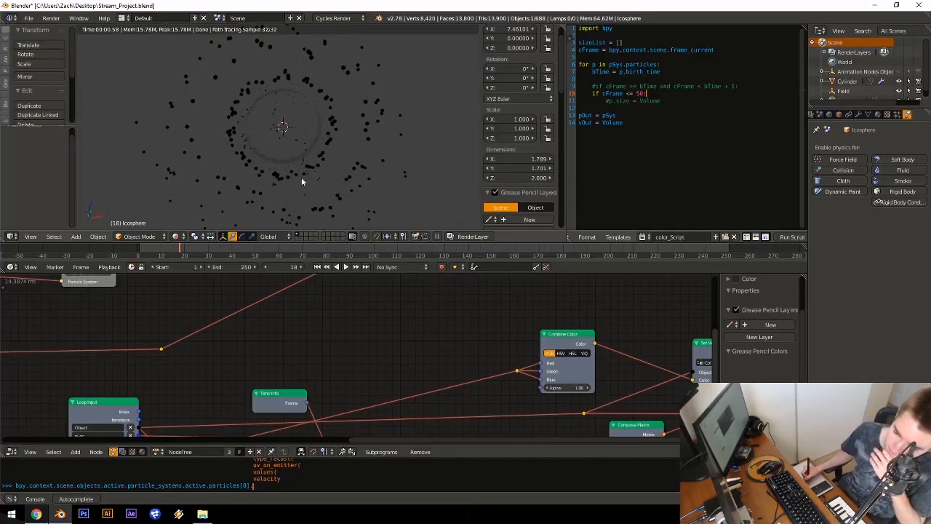
# Step: Recheck the Particle_Mat material nodes and return to the animation node tree
pyautogui.click(143, 451)
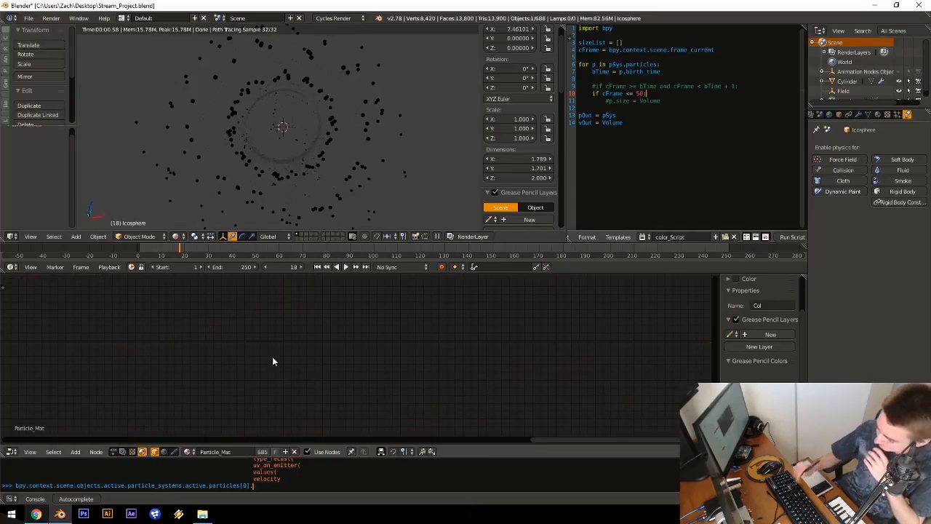
pyautogui.press('Home')
pyautogui.moveTo(320, 335); pyautogui.dragTo(351, 341, button='middle')
pyautogui.click(113, 451)
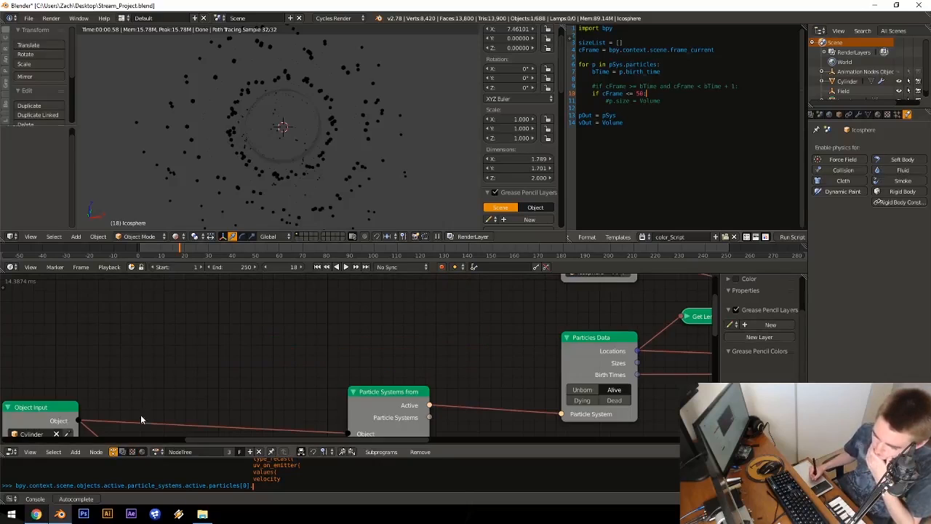
# Step: Duplicate the Combine Color node and place the copy above the original
pyautogui.moveTo(487, 373); pyautogui.dragTo(270, 438, button='middle')
pyautogui.moveTo(466, 354); pyautogui.dragTo(286, 366, button='middle')
pyautogui.moveTo(451, 376)
pyautogui.mouseDown(button='middle')
pyautogui.moveTo(280, 301)
pyautogui.moveTo(432, 308)
pyautogui.moveTo(393, 356)
pyautogui.mouseUp(button='middle')
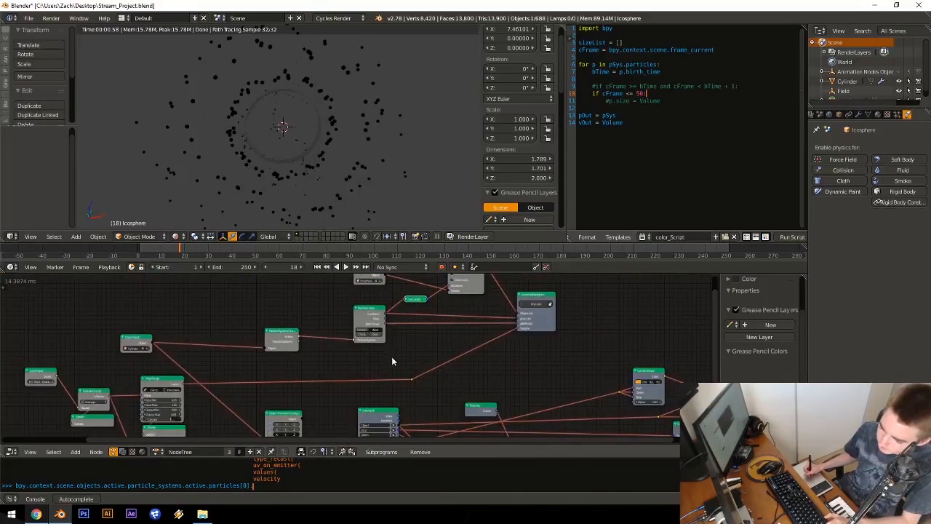
pyautogui.moveTo(571, 360); pyautogui.dragTo(392, 346, button='middle')
pyautogui.moveTo(487, 356); pyautogui.dragTo(383, 318, button='middle')
pyautogui.keyDown('ctrl'); pyautogui.moveTo(356, 363); pyautogui.dragTo(385, 324, button='middle'); pyautogui.keyUp('ctrl')
pyautogui.moveTo(372, 322); pyautogui.dragTo(435, 326, button='middle')
pyautogui.moveTo(404, 332); pyautogui.dragTo(322, 373, button='middle')
pyautogui.keyDown('ctrl'); pyautogui.moveTo(349, 345); pyautogui.dragTo(364, 323, button='middle'); pyautogui.keyUp('ctrl')
pyautogui.click(369, 358)
pyautogui.hotkey('shift', 'd')
pyautogui.click(398, 274)
# Step: Set the Combine Color copy's red, green and blue to 1.00 and link its Color output to Set Vertex Color
pyautogui.moveTo(393, 277); pyautogui.dragTo(393, 302, button='middle')
pyautogui.moveTo(376, 297); pyautogui.dragTo(377, 320)
pyautogui.write('1')
pyautogui.press('Return')
pyautogui.moveTo(424, 320); pyautogui.dragTo(379, 295, button='middle')
pyautogui.moveTo(364, 278); pyautogui.dragTo(491, 431)
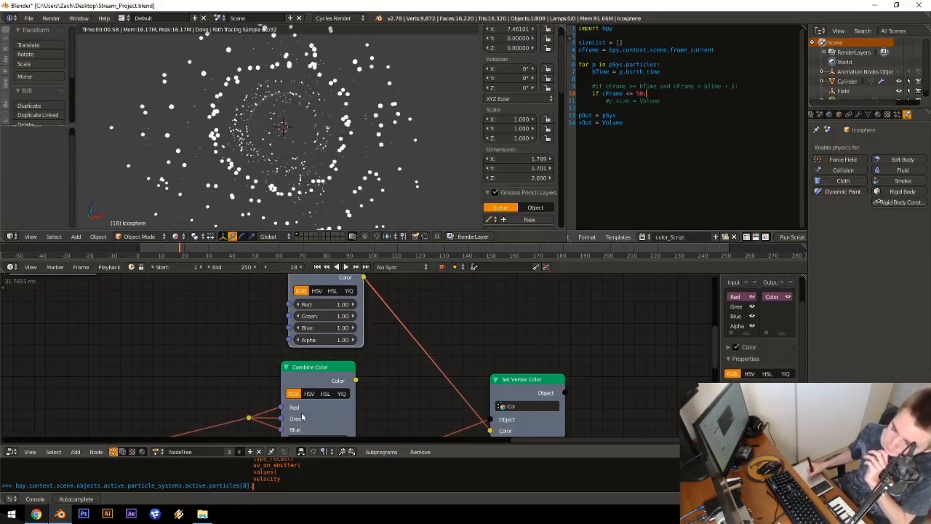
# Step: Try attaching a Viewer node to the reroute that feeds the original Combine Color node
pyautogui.moveTo(257, 329); pyautogui.dragTo(366, 280, button='middle')
pyautogui.hotkey('shift', 'a')
pyautogui.click(304, 335)
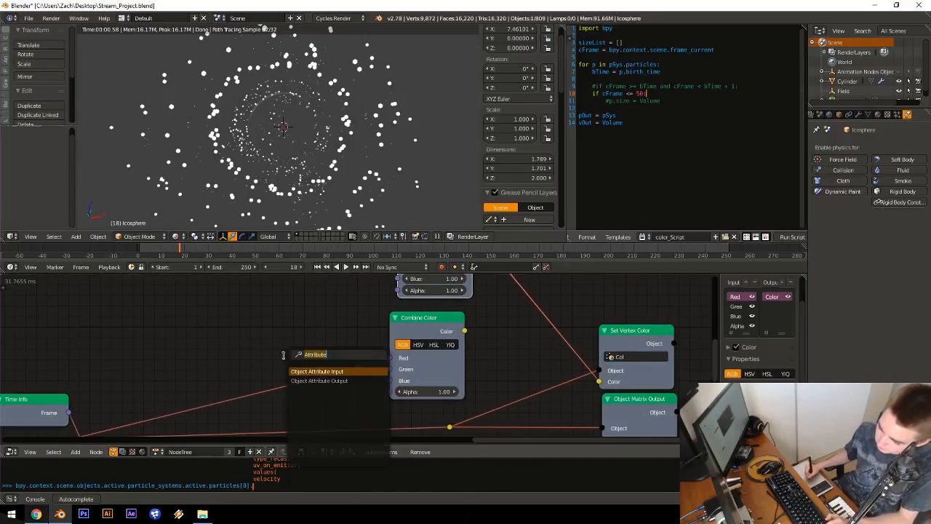
pyautogui.write('view')
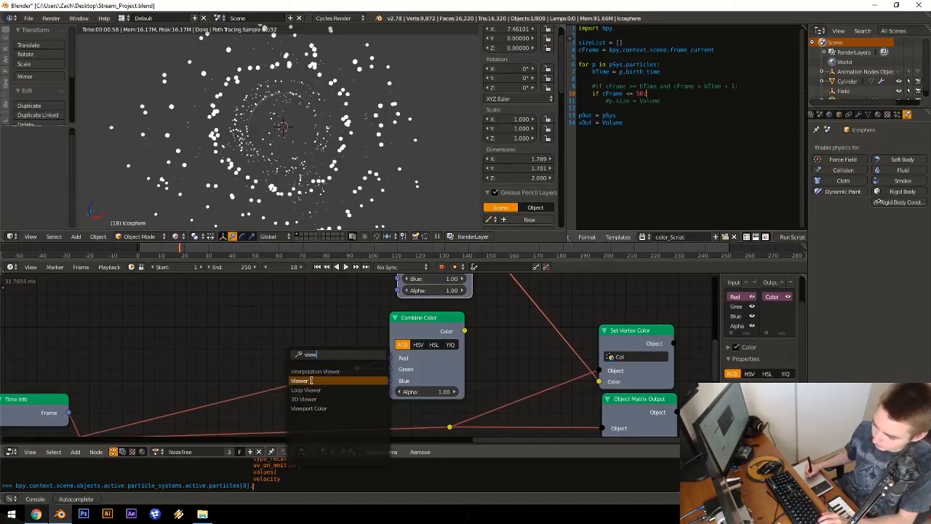
pyautogui.click(312, 381)
pyautogui.click(299, 293)
pyautogui.moveTo(356, 366); pyautogui.dragTo(303, 312)
pyautogui.scroll(-5, 326, 327)
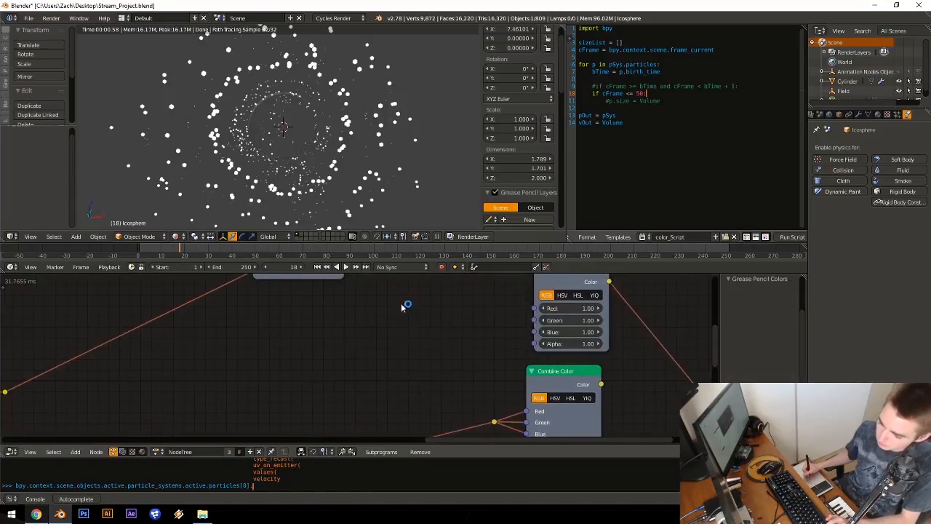
# Step: Trace the links between the Map Range, Loop Input, Combine Color and Set Vertex Color nodes
pyautogui.moveTo(256, 353); pyautogui.dragTo(424, 349, button='middle')
pyautogui.moveTo(352, 365)
pyautogui.mouseDown(button='middle')
pyautogui.moveTo(440, 357)
pyautogui.moveTo(455, 347)
pyautogui.moveTo(389, 313)
pyautogui.mouseUp(button='middle')
pyautogui.scroll(1, 395, 359)
pyautogui.moveTo(456, 350); pyautogui.dragTo(400, 328, button='middle')
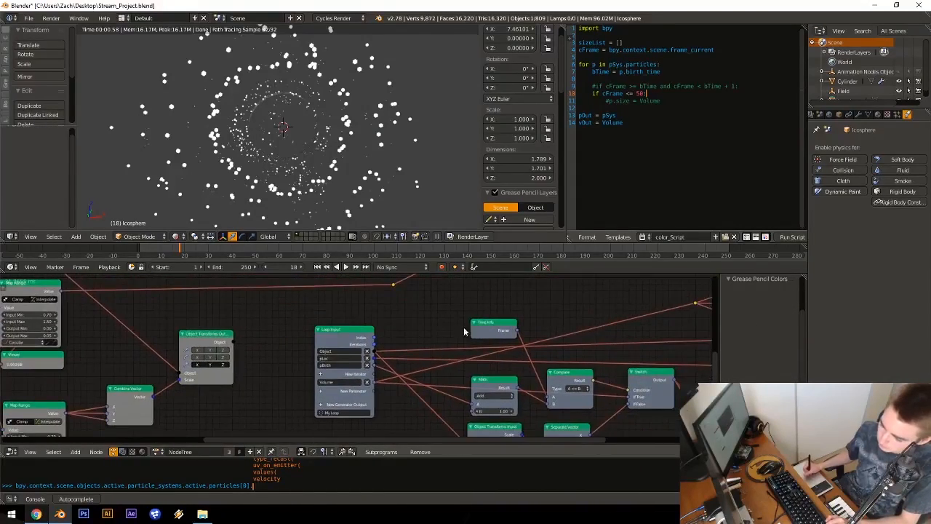
pyautogui.moveTo(461, 331); pyautogui.dragTo(326, 352, button='middle')
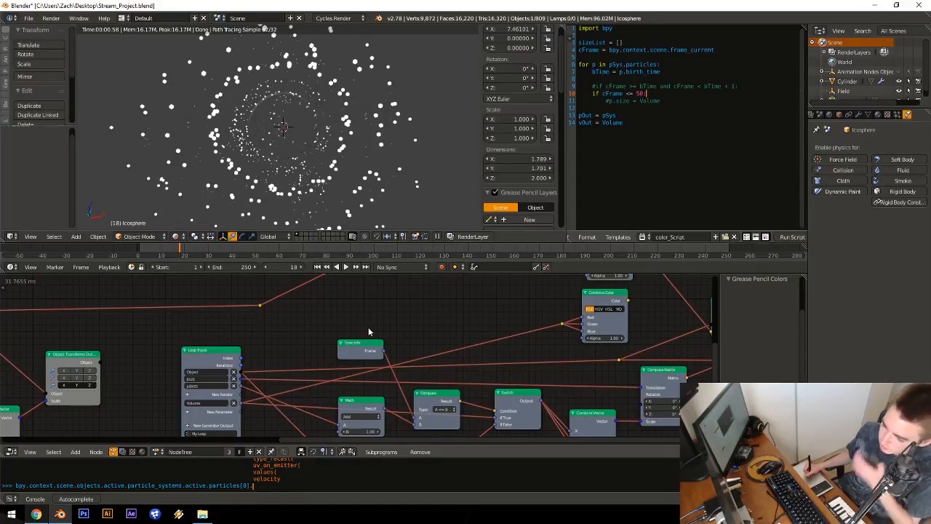
pyautogui.moveTo(446, 328); pyautogui.dragTo(338, 353, button='middle')
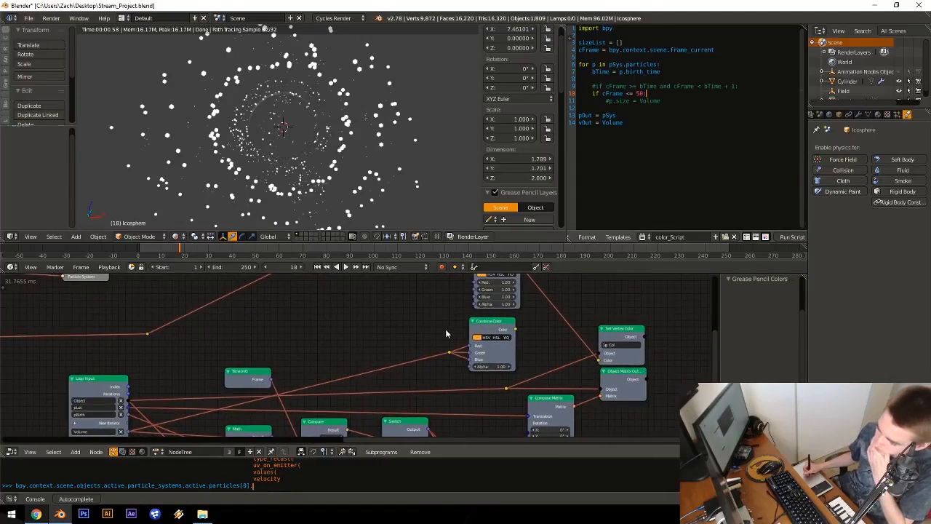
pyautogui.moveTo(446, 332); pyautogui.dragTo(439, 340, button='middle')
pyautogui.moveTo(327, 372); pyautogui.dragTo(420, 341, button='middle')
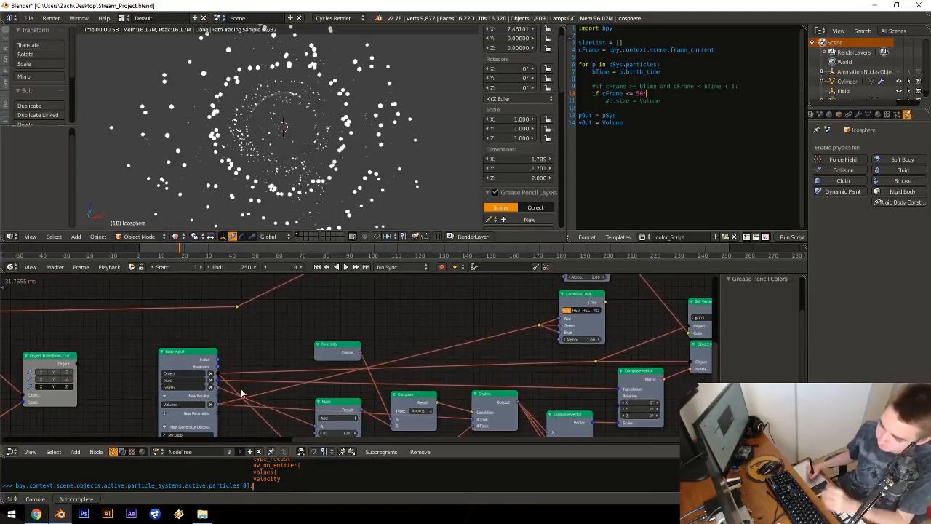
# Step: Add a Viewer node above Time Info and link the Loop Input's Volume output to it
pyautogui.moveTo(340, 342); pyautogui.dragTo(361, 317, button='middle')
pyautogui.hotkey('shift', 'a')
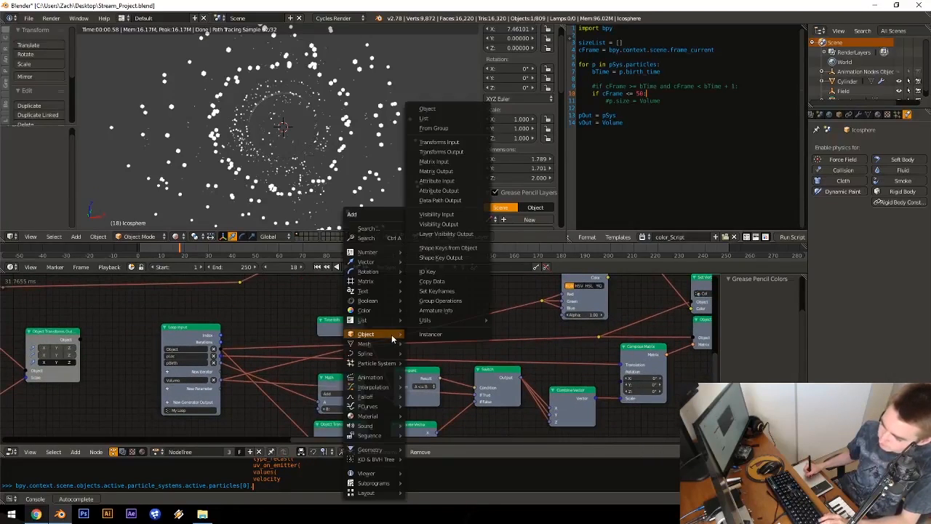
pyautogui.press('Escape')
pyautogui.hotkey('ctrl', 'a')
pyautogui.write('view')
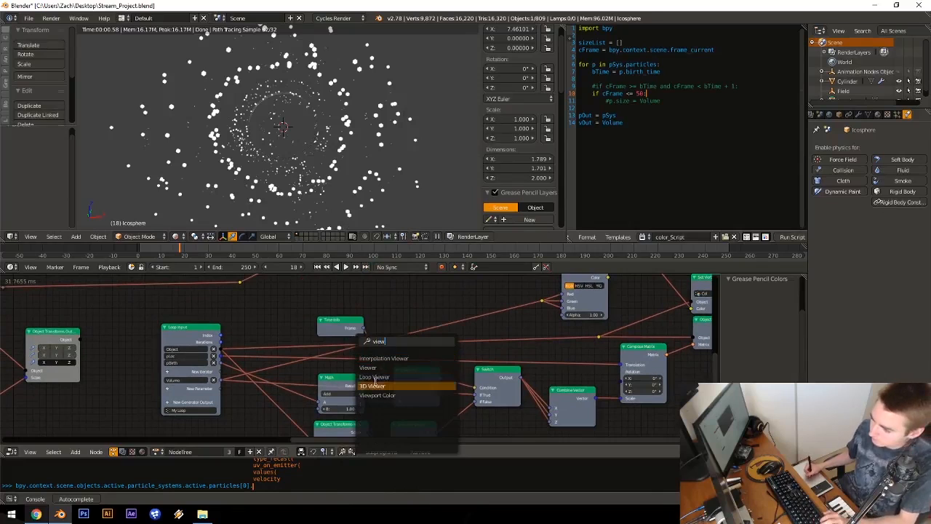
pyautogui.press('Return')
pyautogui.moveTo(221, 381); pyautogui.dragTo(331, 297)
pyautogui.press('g')
pyautogui.click(354, 311)
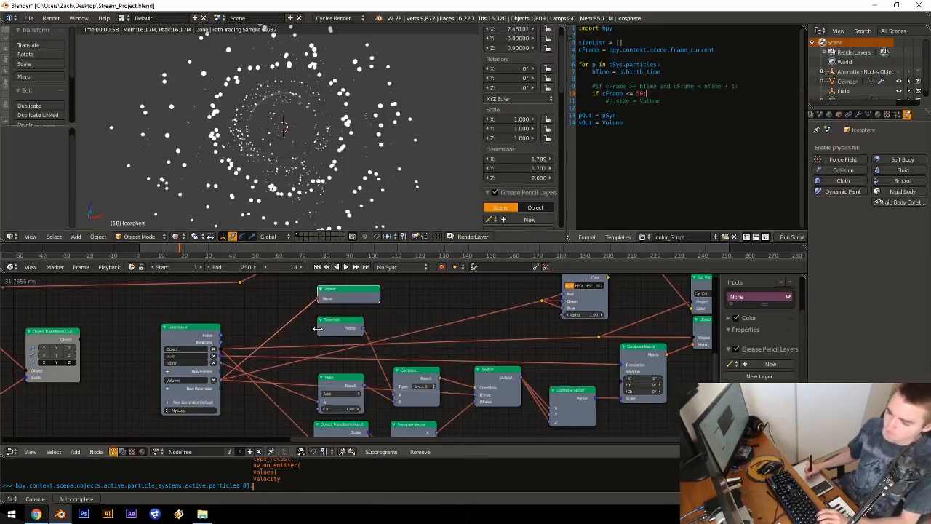
# Step: Try a duplicated Viewer on the reroute leading to the Invoke Subprogram's Volume input, and delete it again
pyautogui.moveTo(296, 328); pyautogui.dragTo(306, 364, button='middle')
pyautogui.moveTo(310, 314); pyautogui.dragTo(180, 422, button='middle')
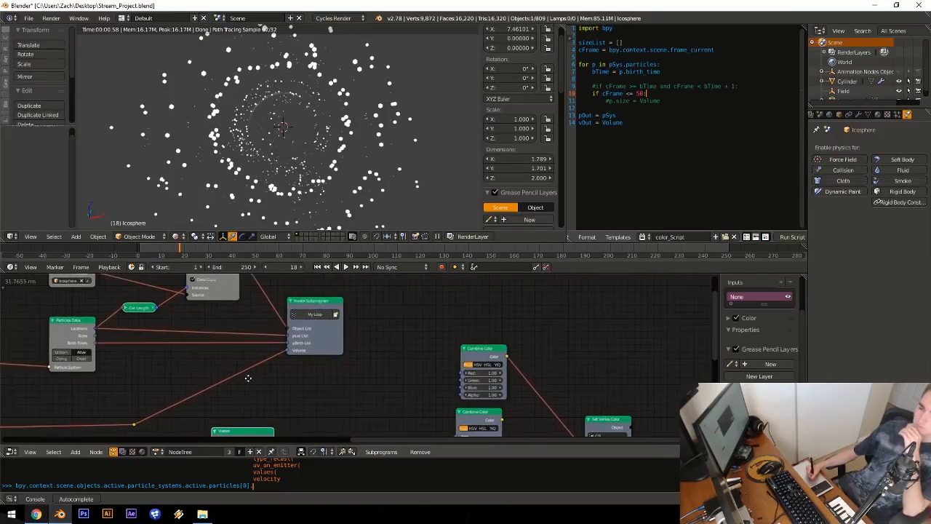
pyautogui.moveTo(169, 378); pyautogui.dragTo(331, 323, button='middle')
pyautogui.hotkey('shift', 'd')
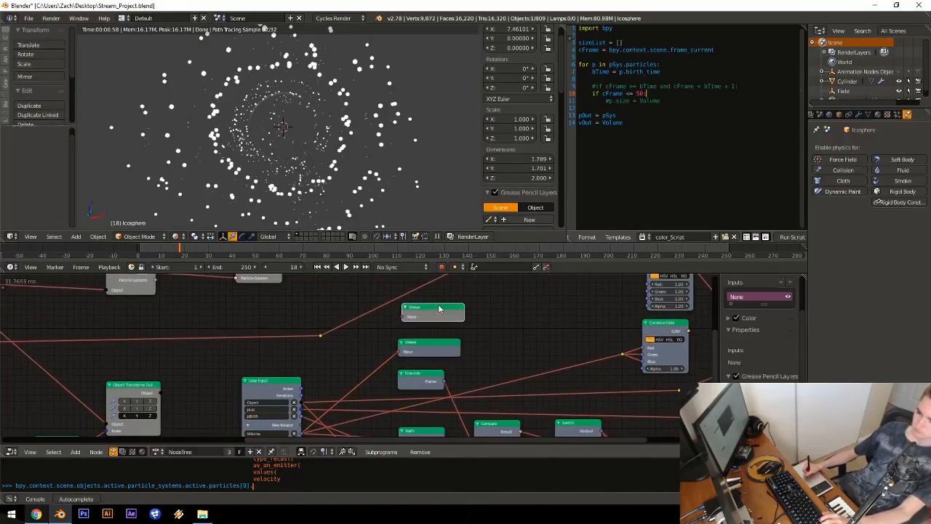
pyautogui.moveTo(323, 336); pyautogui.dragTo(403, 317)
pyautogui.click(430, 319)
pyautogui.press('x')
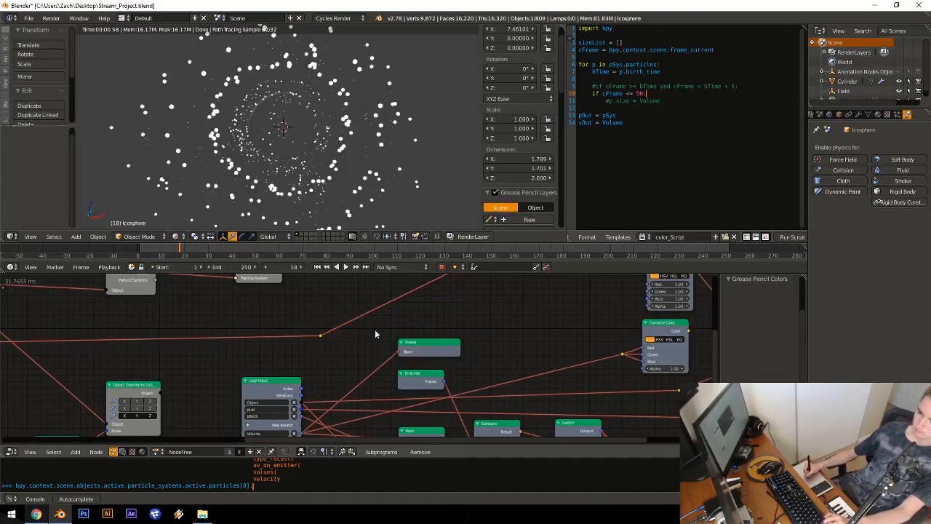
# Step: Switch the 3D view from rendered to solid shading and review the nodes between Map Range and Compose Matrix
pyautogui.moveTo(309, 331)
pyautogui.mouseDown(button='middle')
pyautogui.moveTo(456, 327)
pyautogui.moveTo(336, 394)
pyautogui.moveTo(322, 386)
pyautogui.moveTo(318, 335)
pyautogui.mouseUp(button='middle')
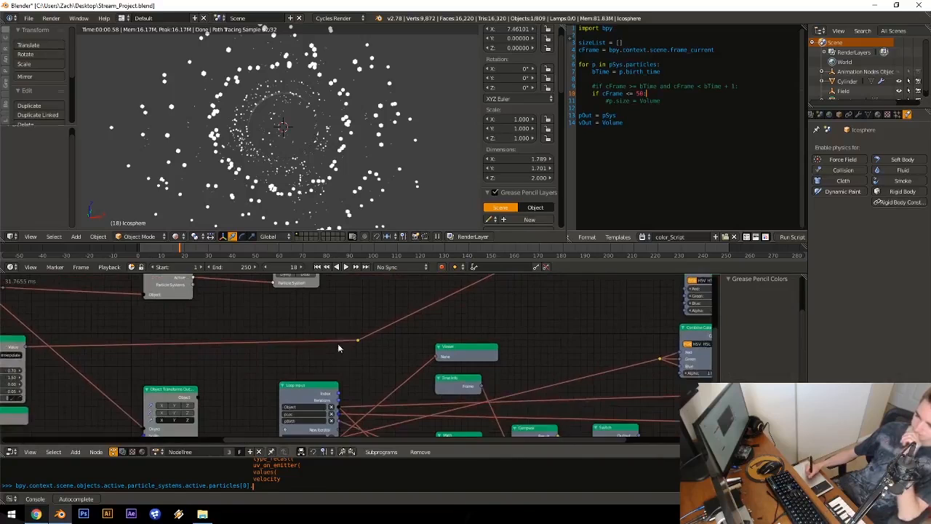
pyautogui.moveTo(408, 375)
pyautogui.mouseDown(button='middle')
pyautogui.moveTo(378, 314)
pyautogui.moveTo(369, 348)
pyautogui.moveTo(328, 350)
pyautogui.mouseUp(button='middle')
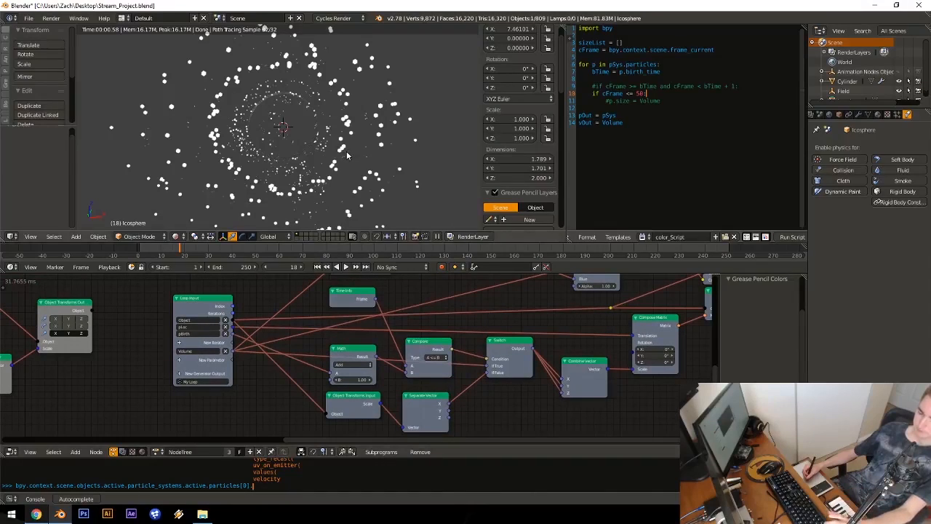
pyautogui.hotkey('shift', 'z')
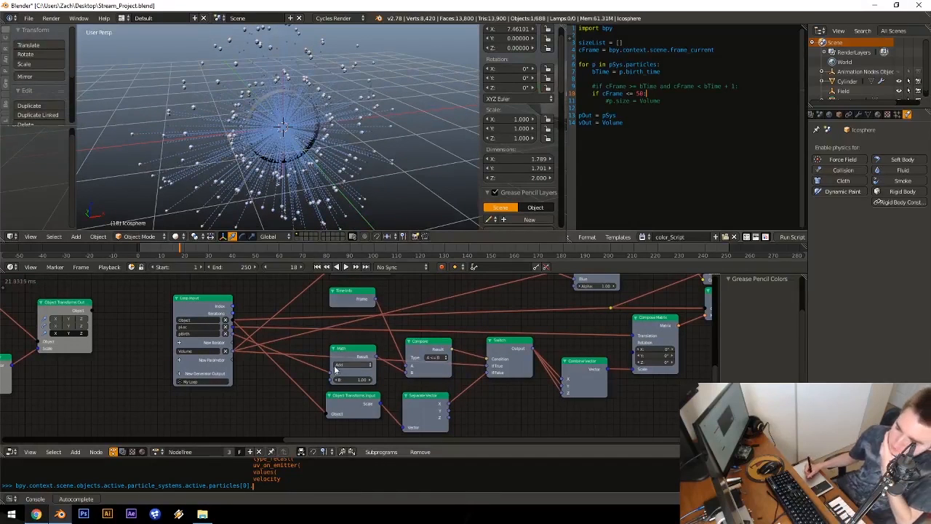
pyautogui.moveTo(409, 361); pyautogui.dragTo(404, 345, button='middle')
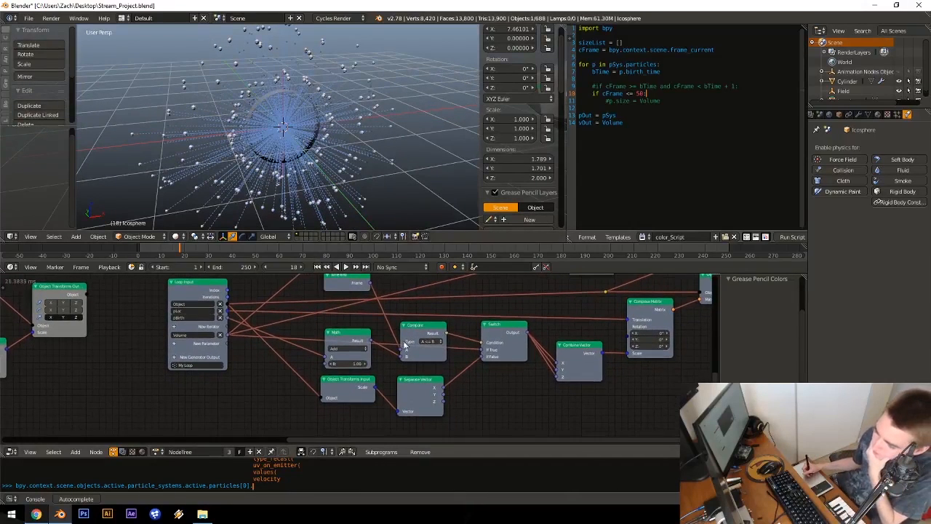
pyautogui.moveTo(227, 336); pyautogui.dragTo(288, 364)
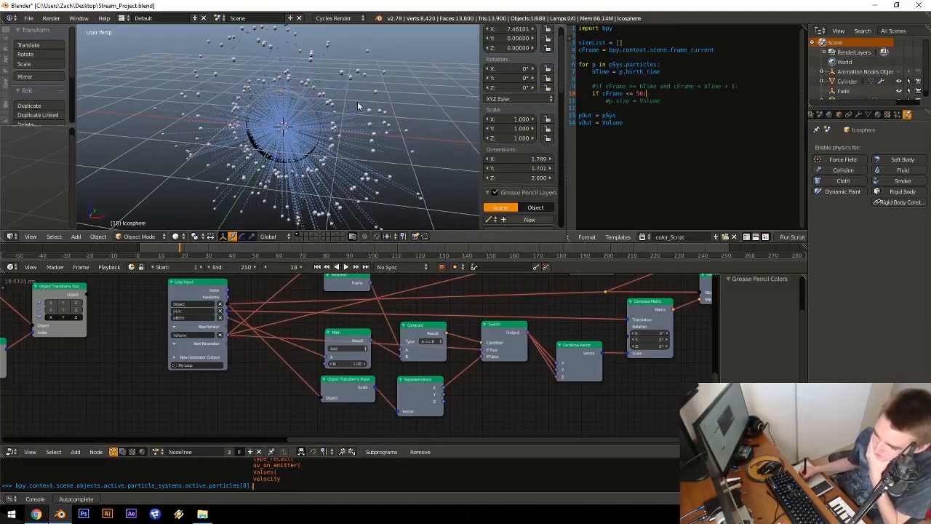
pyautogui.moveTo(60, 307); pyautogui.dragTo(294, 367, button='middle')
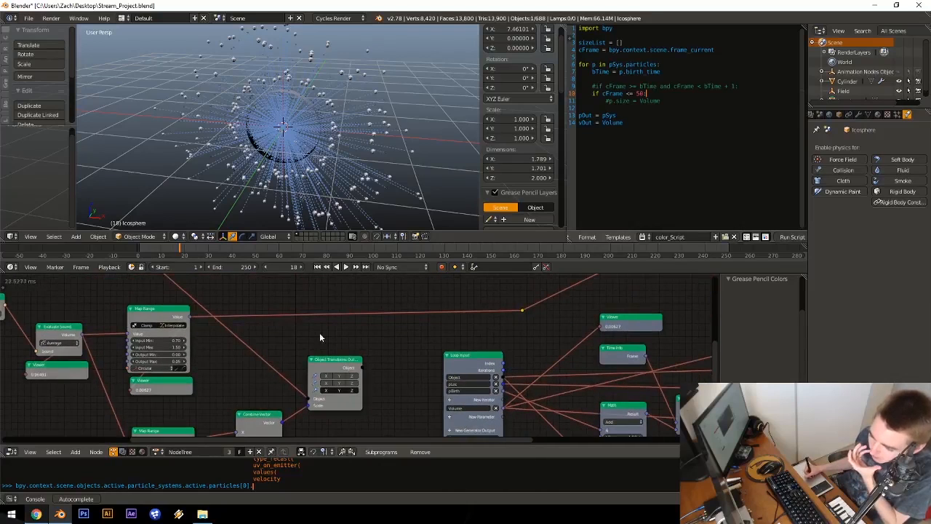
pyautogui.moveTo(350, 329); pyautogui.dragTo(280, 333, button='middle')
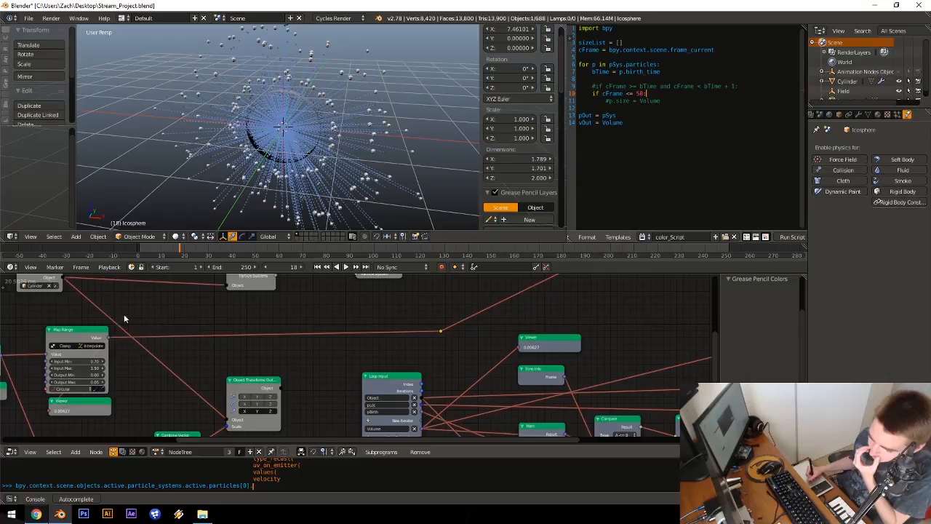
# Step: Check the Map Range's Value output with a duplicated Viewer, and delete that Viewer again
pyautogui.click(86, 410)
pyautogui.hotkey('shift', 'd')
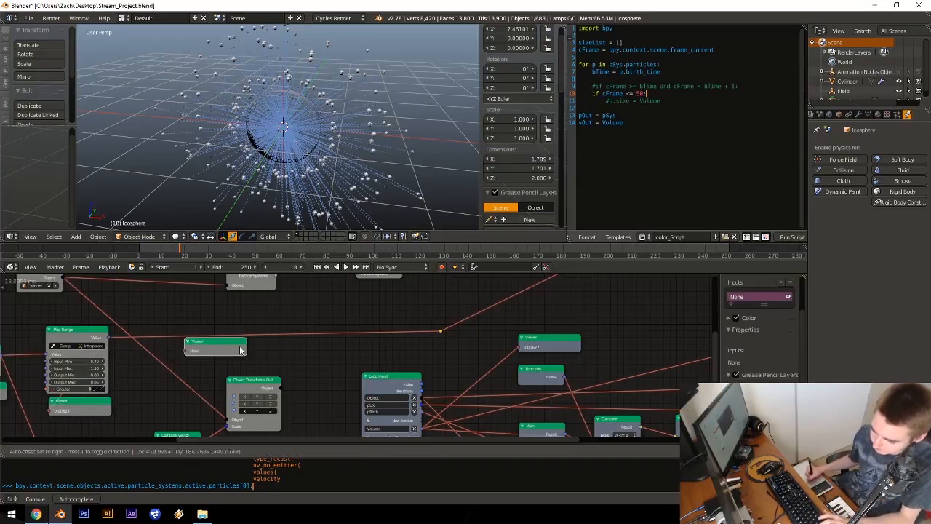
pyautogui.click(272, 363)
pyautogui.moveTo(109, 337); pyautogui.dragTo(155, 344)
pyautogui.moveTo(222, 368); pyautogui.dragTo(223, 366)
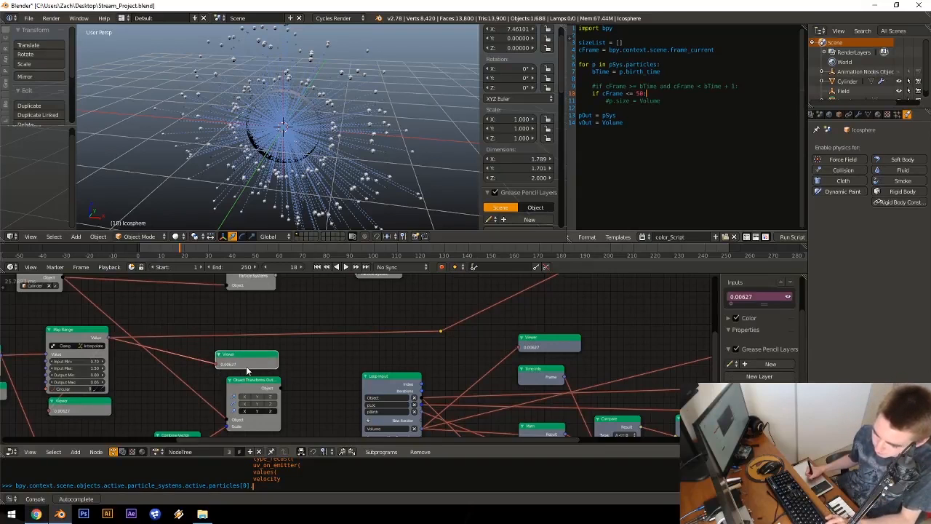
pyautogui.press('x')
pyautogui.moveTo(193, 344); pyautogui.dragTo(171, 346, button='middle')
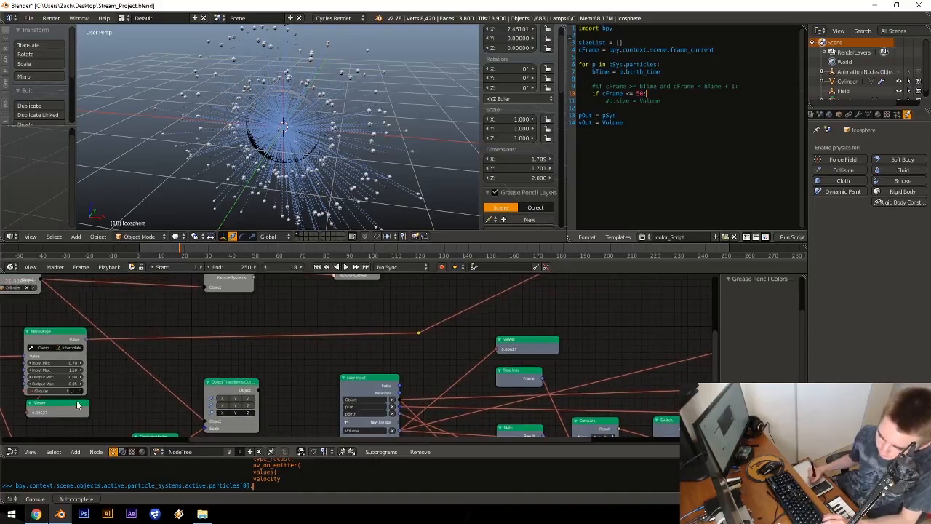
# Step: Check the Loop Input's Volume output with another duplicated Viewer, and delete that copy
pyautogui.click(83, 406)
pyautogui.hotkey('shift', 'd')
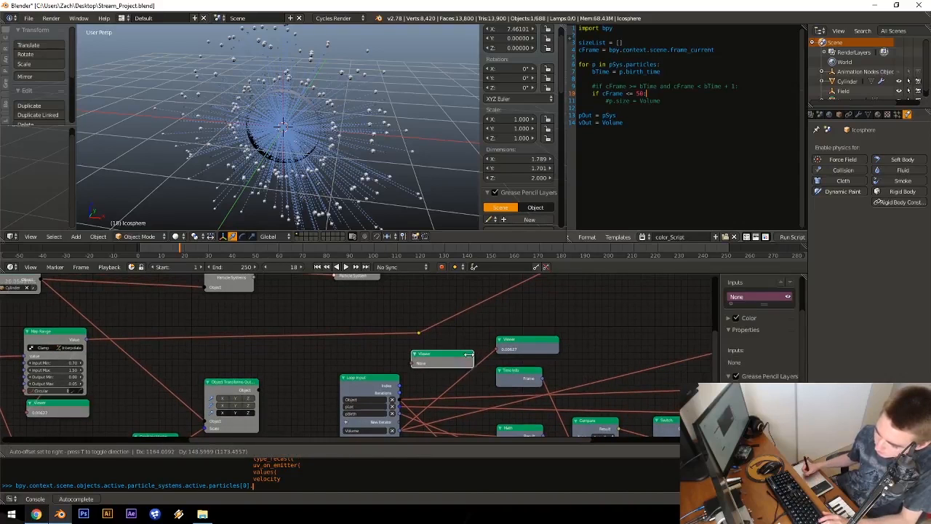
pyautogui.click(468, 357)
pyautogui.moveTo(399, 429); pyautogui.dragTo(411, 416)
pyautogui.moveTo(412, 365); pyautogui.dragTo(411, 363)
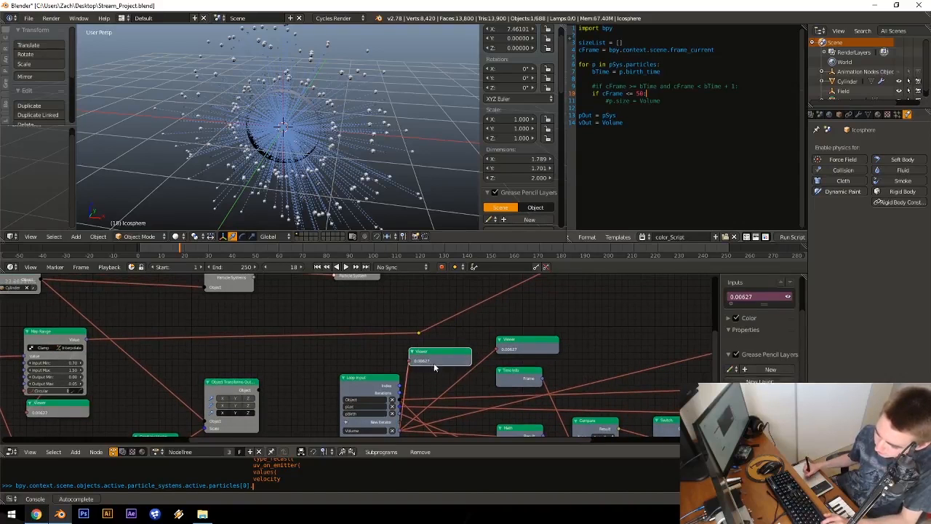
pyautogui.press('x')
pyautogui.keyDown('ctrl'); pyautogui.scroll(-4, 491, 352); pyautogui.keyUp('ctrl')
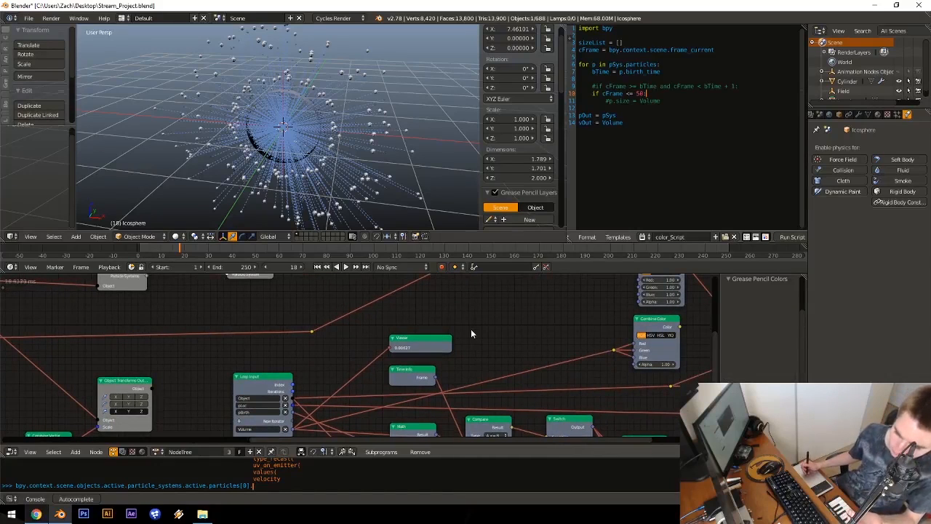
# Step: Step the animation forward to frame 34 and watch the Viewer on the loop's Volume output
pyautogui.moveTo(501, 323); pyautogui.dragTo(481, 294, button='middle')
pyautogui.moveTo(331, 344); pyautogui.dragTo(422, 357, button='middle')
pyautogui.keyDown('ctrl'); pyautogui.moveTo(491, 333); pyautogui.dragTo(443, 333, button='middle'); pyautogui.keyUp('ctrl')
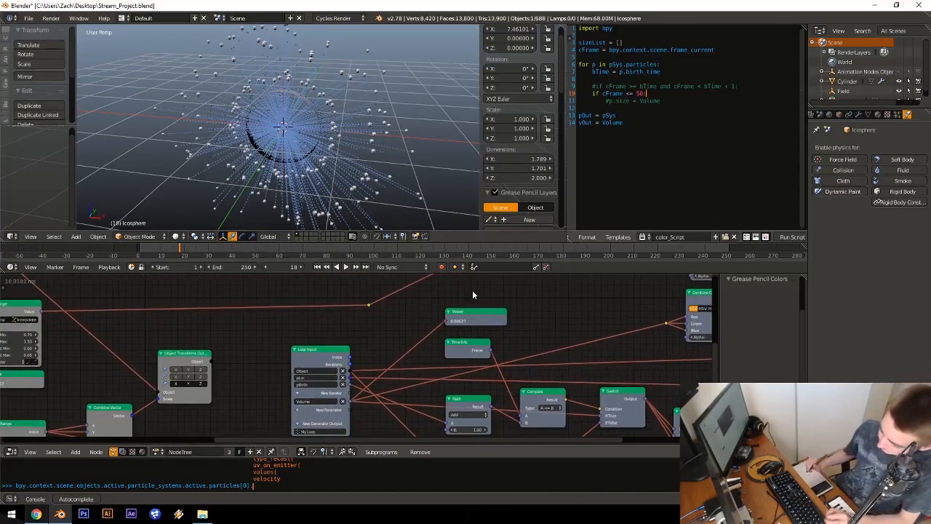
pyautogui.press('Right')
pyautogui.press('Right')
pyautogui.press('Right')
pyautogui.press('Right')
pyautogui.press('Right')
pyautogui.press('Right')
pyautogui.press('Right')
pyautogui.press('Right')
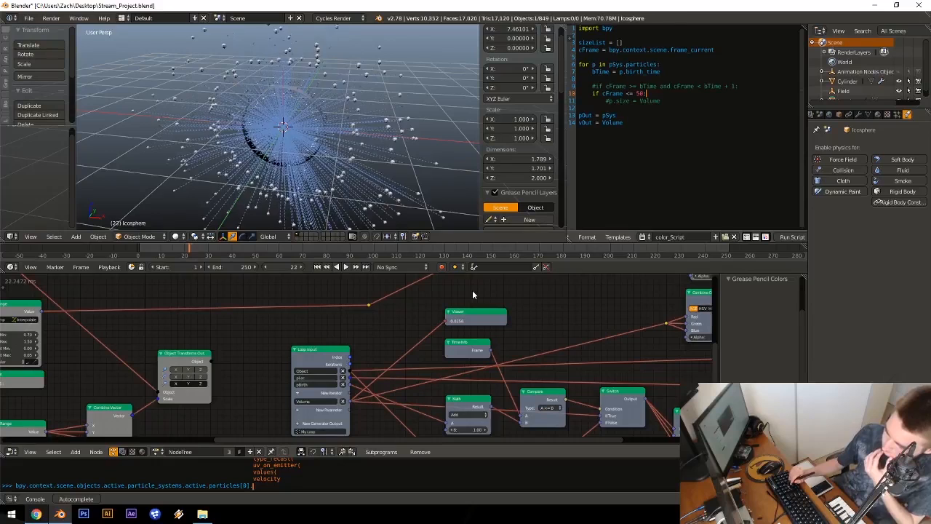
pyautogui.press('Right')
pyautogui.press('Right')
pyautogui.press('Right')
pyautogui.press('Right')
pyautogui.press('Right')
pyautogui.press('Right')
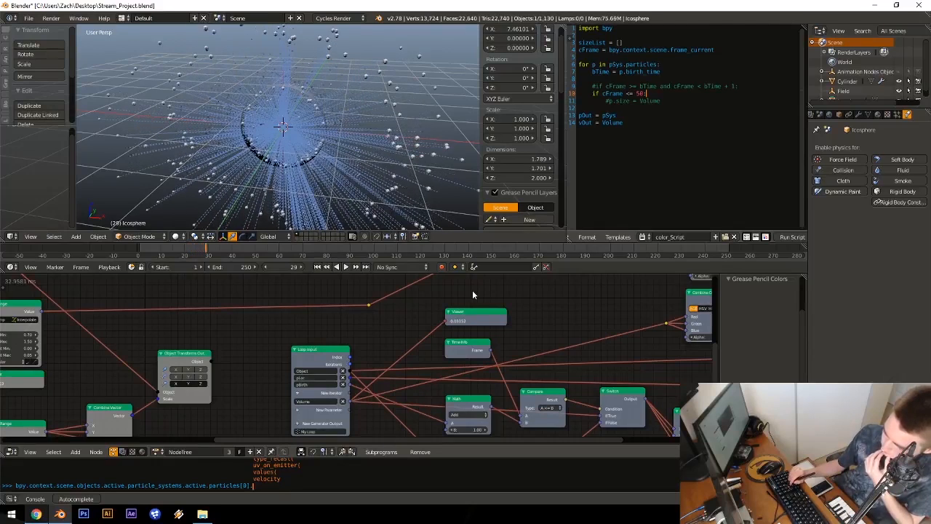
pyautogui.press('Right')
pyautogui.press('Right')
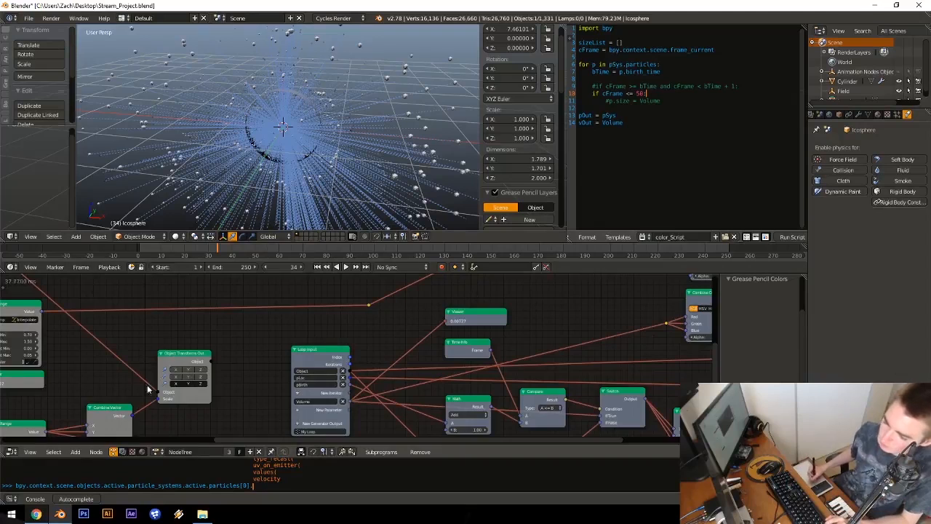
# Step: Move the volume's Map Range node and its Viewer slightly down and away from the Evaluate Sound node
pyautogui.moveTo(147, 385); pyautogui.dragTo(311, 399, button='middle')
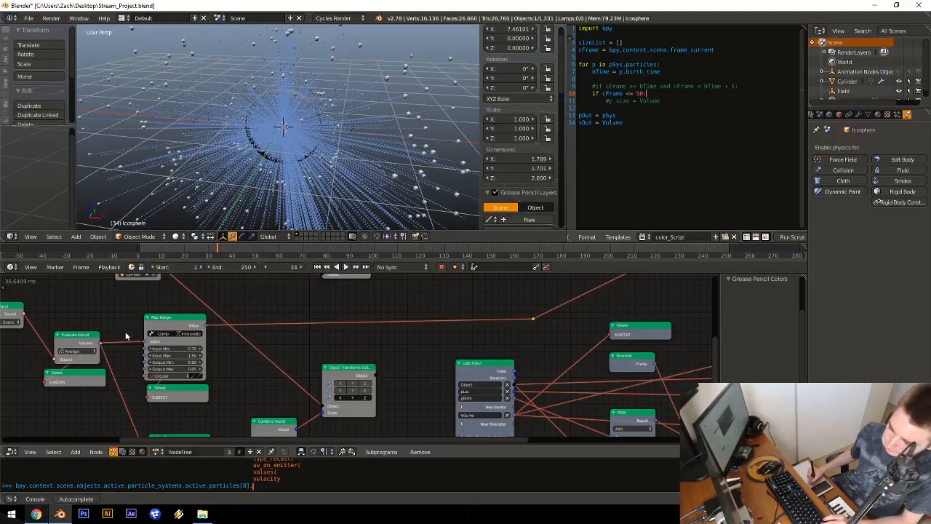
pyautogui.click(192, 331)
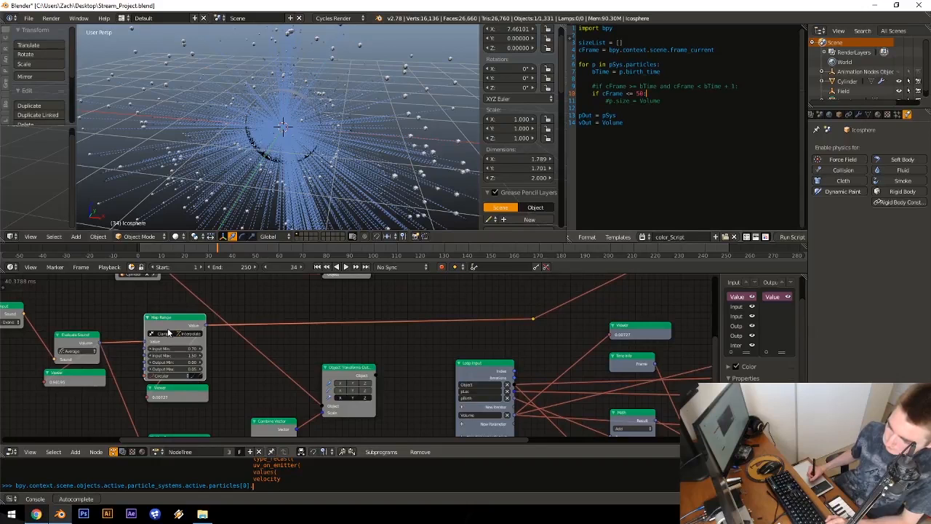
pyautogui.keyDown('shift'); pyautogui.click(177, 398); pyautogui.keyUp('shift')
pyautogui.press('g')
pyautogui.click(213, 384)
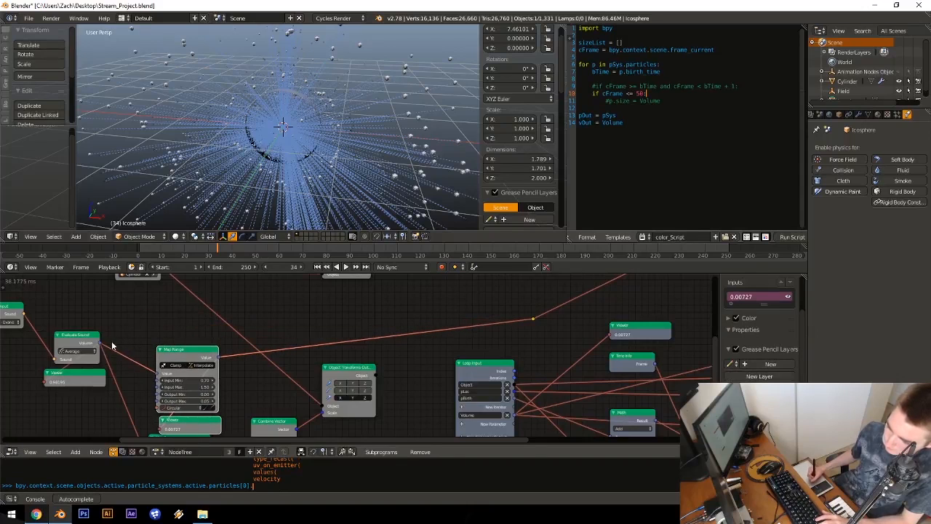
# Step: Connect Evaluate Sound's Volume straight to the reroute fed by the Map Range, and delete the Viewer below that Map Range
pyautogui.moveTo(101, 343); pyautogui.dragTo(534, 318)
pyautogui.moveTo(266, 368); pyautogui.dragTo(276, 312, button='middle')
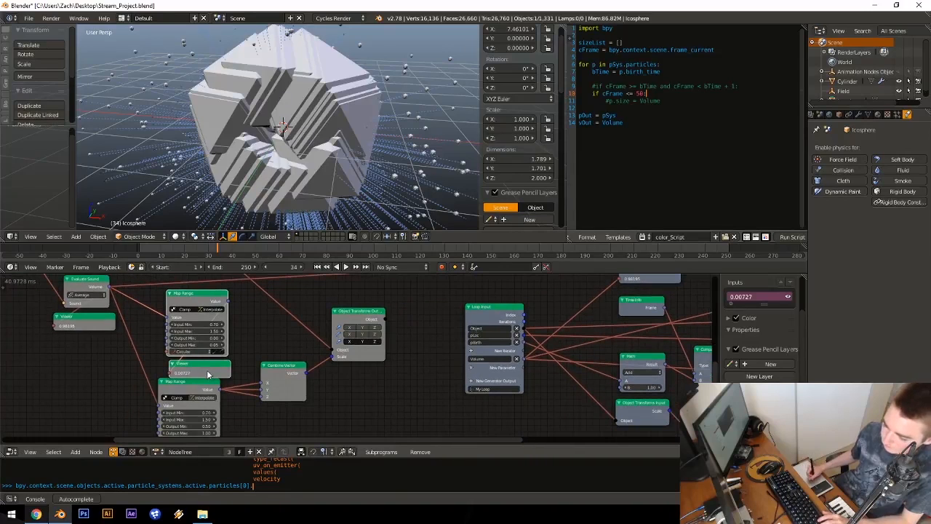
pyautogui.press('x')
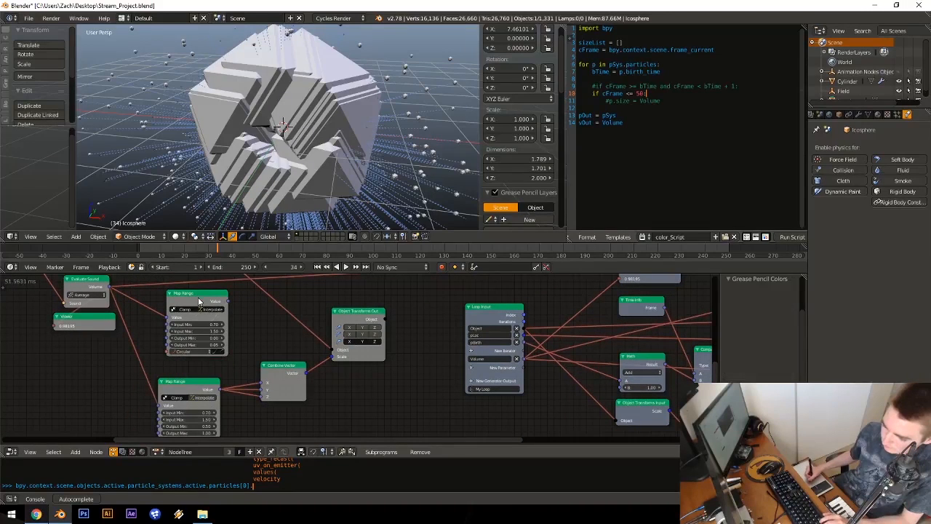
# Step: Move the disconnected Map Range node over to the area just below the Loop Input node
pyautogui.moveTo(200, 299); pyautogui.dragTo(571, 402)
pyautogui.moveTo(570, 402); pyautogui.dragTo(521, 345, button='middle')
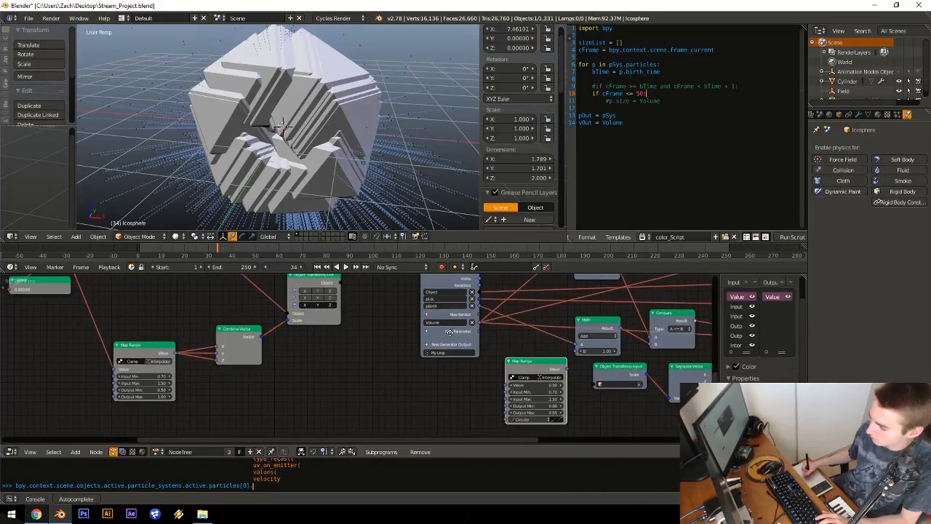
pyautogui.moveTo(449, 331); pyautogui.dragTo(409, 314, button='middle')
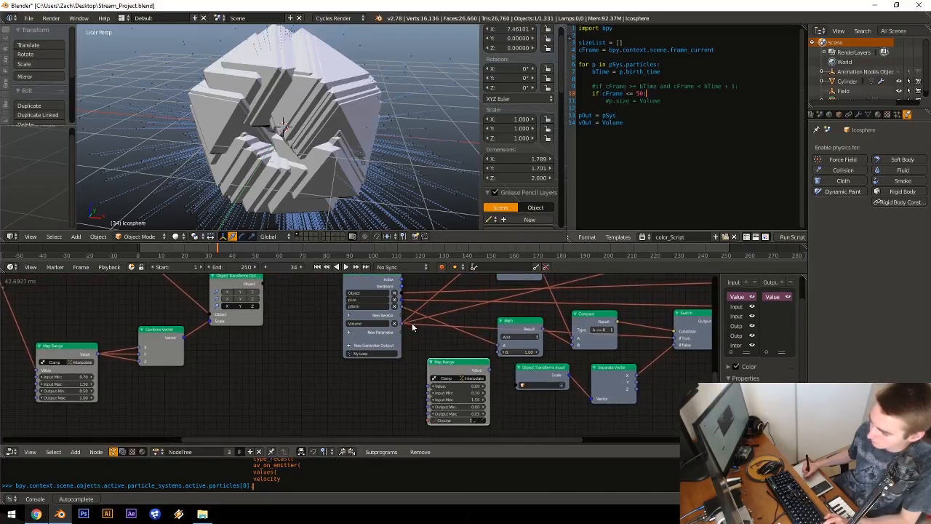
pyautogui.hotkey('ctrl', 'z')
pyautogui.moveTo(419, 351); pyautogui.dragTo(531, 391, button='middle')
pyautogui.press('g')
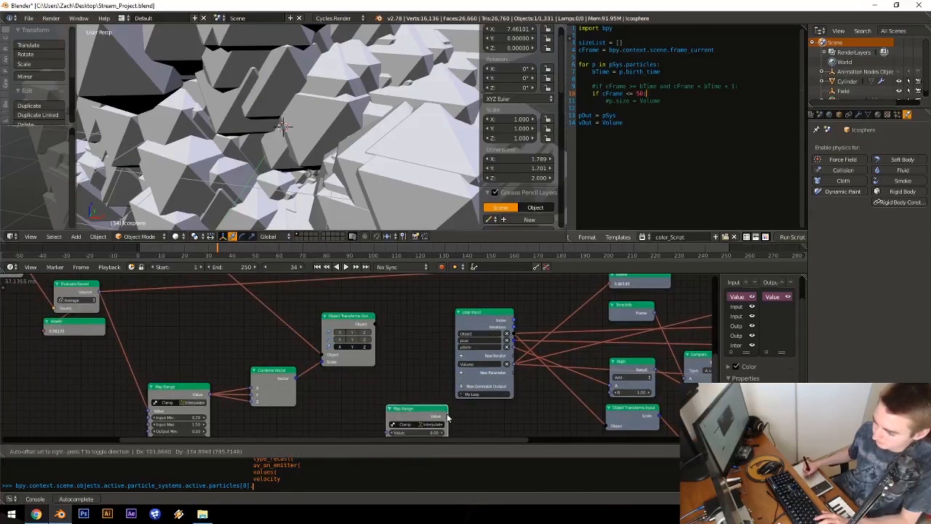
pyautogui.click(506, 366)
# Step: Link the Loop Input's Volume to the Map Range's Value input, and its Value output to the Switch node's If True input
pyautogui.moveTo(432, 308); pyautogui.dragTo(407, 309, button='middle')
pyautogui.moveTo(392, 306); pyautogui.dragTo(403, 417)
pyautogui.moveTo(405, 374); pyautogui.dragTo(365, 344, button='middle')
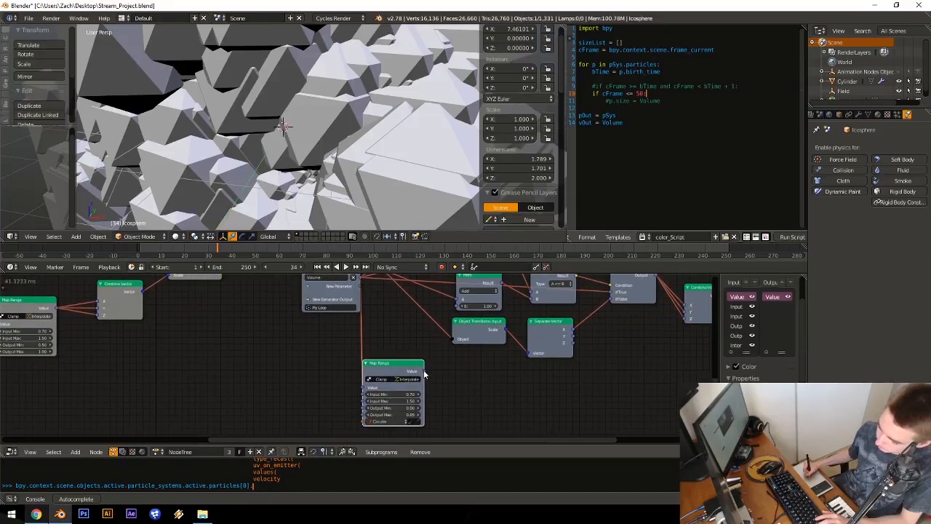
pyautogui.moveTo(424, 372); pyautogui.dragTo(438, 349)
pyautogui.moveTo(416, 354); pyautogui.dragTo(360, 382, button='middle')
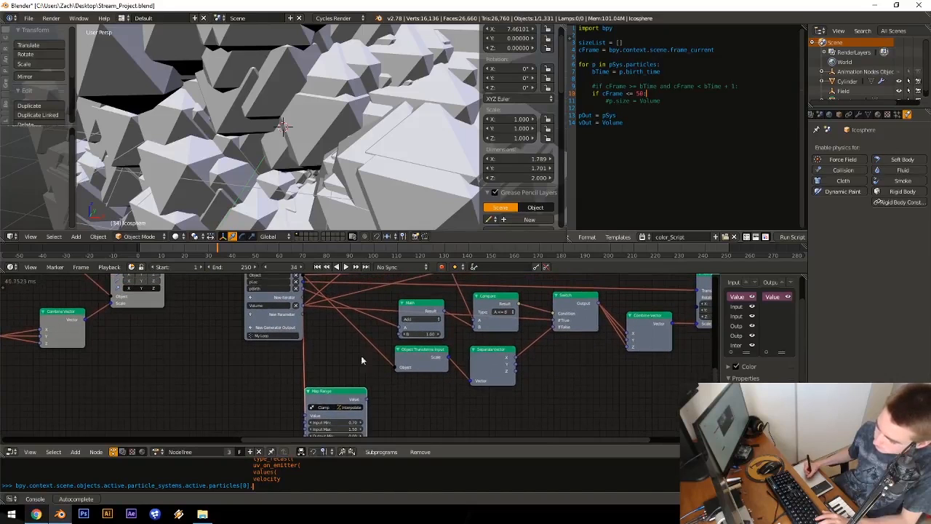
pyautogui.moveTo(367, 399); pyautogui.dragTo(382, 395)
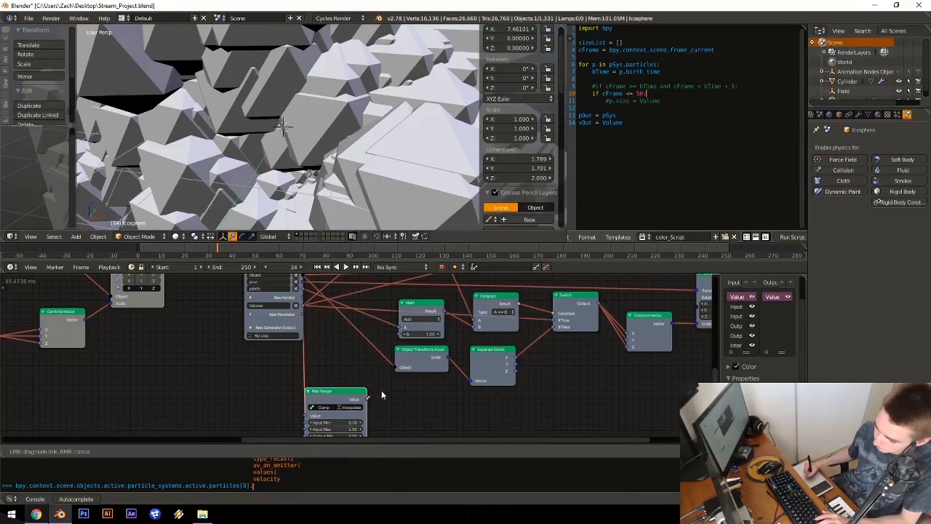
pyautogui.moveTo(517, 329); pyautogui.dragTo(551, 320)
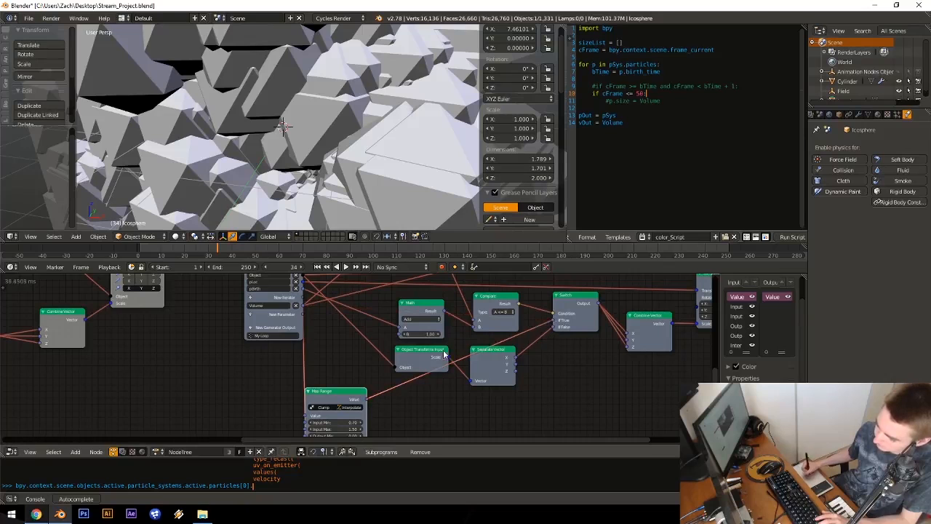
# Step: Place the Map Range node between the Loop Input and Math nodes, and save the project
pyautogui.moveTo(341, 399); pyautogui.dragTo(338, 402, button='middle')
pyautogui.moveTo(339, 396); pyautogui.dragTo(353, 336)
pyautogui.moveTo(369, 325); pyautogui.dragTo(372, 320, button='middle')
pyautogui.moveTo(367, 331); pyautogui.dragTo(378, 302)
pyautogui.press('a')
pyautogui.moveTo(379, 303); pyautogui.dragTo(319, 392, button='middle')
pyautogui.hotkey('ctrl', 's')
pyautogui.click(370, 307)
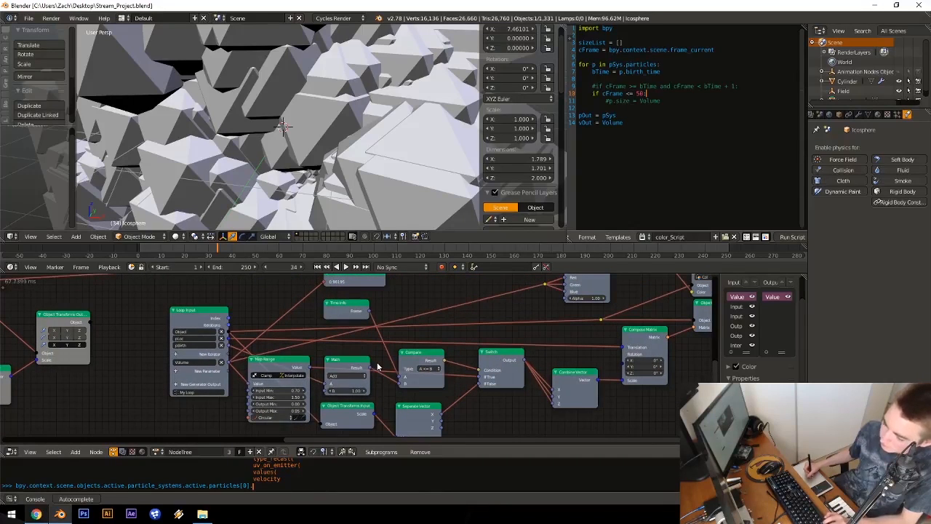
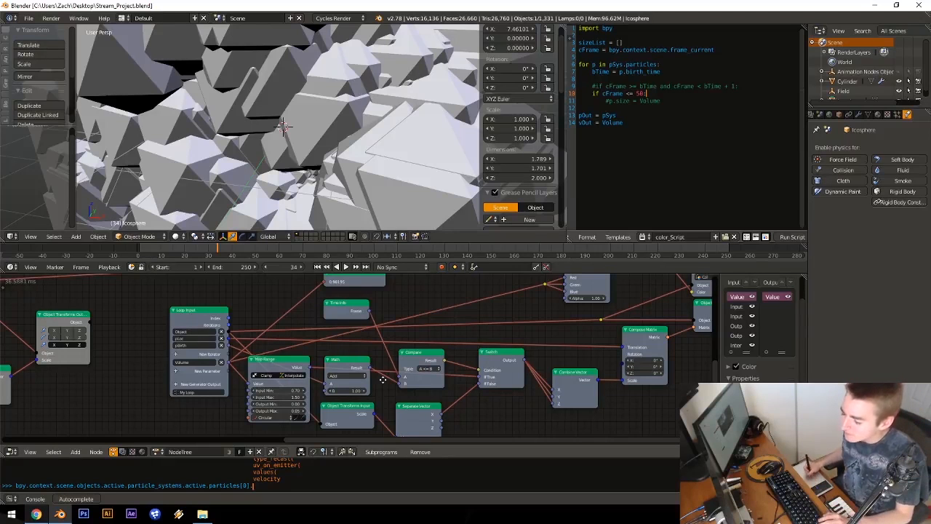
# Step: Set the current frame to 0, play the animation to about frame 28, and examine the particle sizes in the 3D view
pyautogui.moveTo(383, 379); pyautogui.dragTo(290, 345, button='middle')
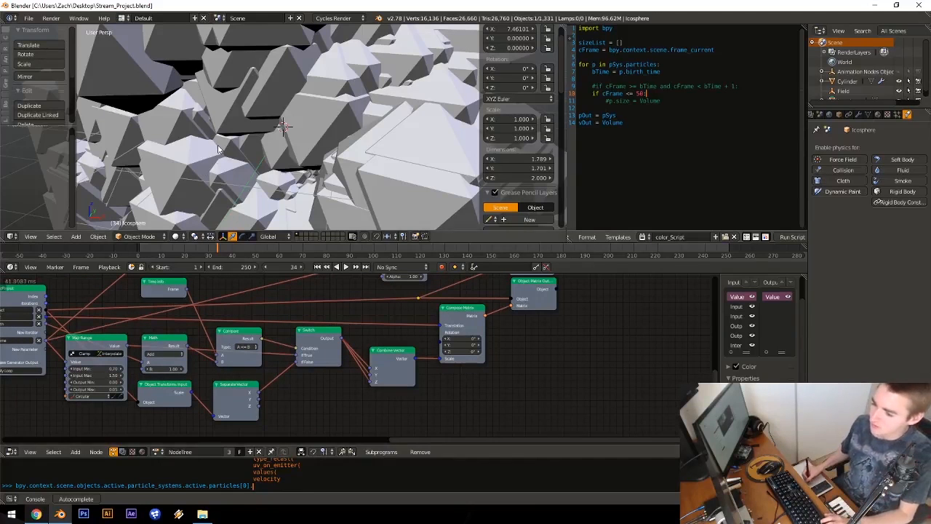
pyautogui.moveTo(276, 160); pyautogui.dragTo(317, 121, button='middle')
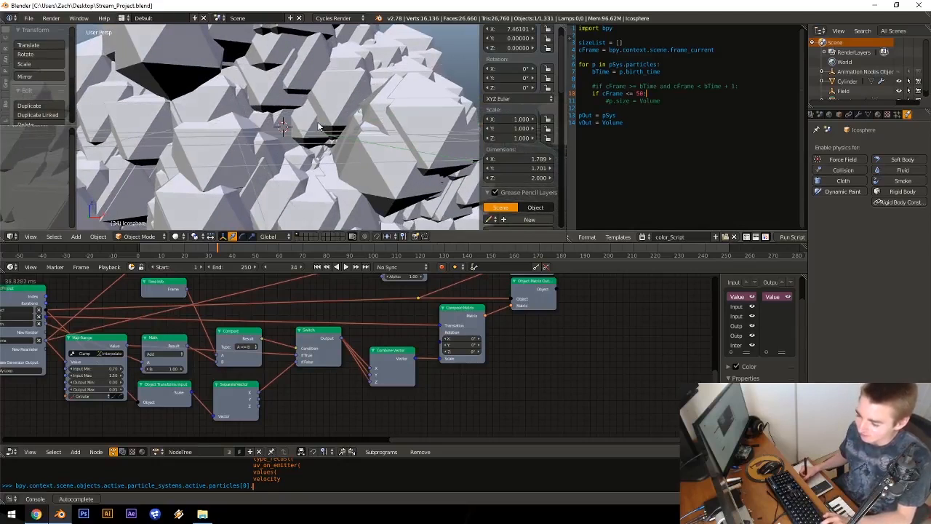
pyautogui.click(269, 266)
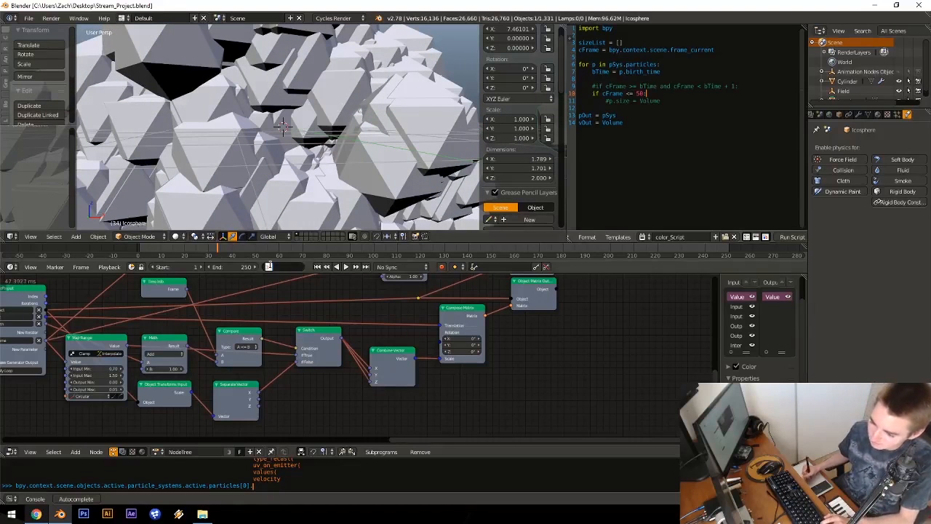
pyautogui.write('0')
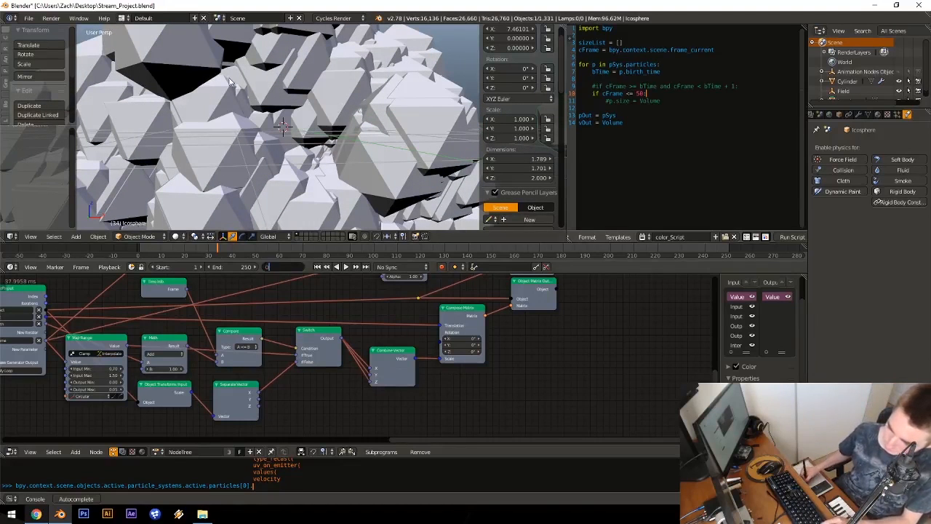
pyautogui.press('Return')
pyautogui.hotkey('alt', 'a')
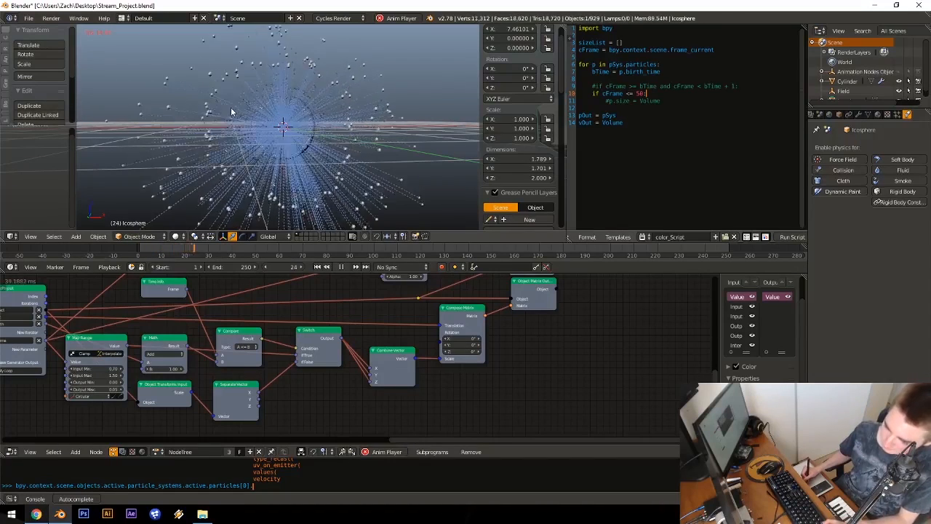
pyautogui.hotkey('alt', 'a')
pyautogui.moveTo(247, 132); pyautogui.dragTo(254, 132, button='middle')
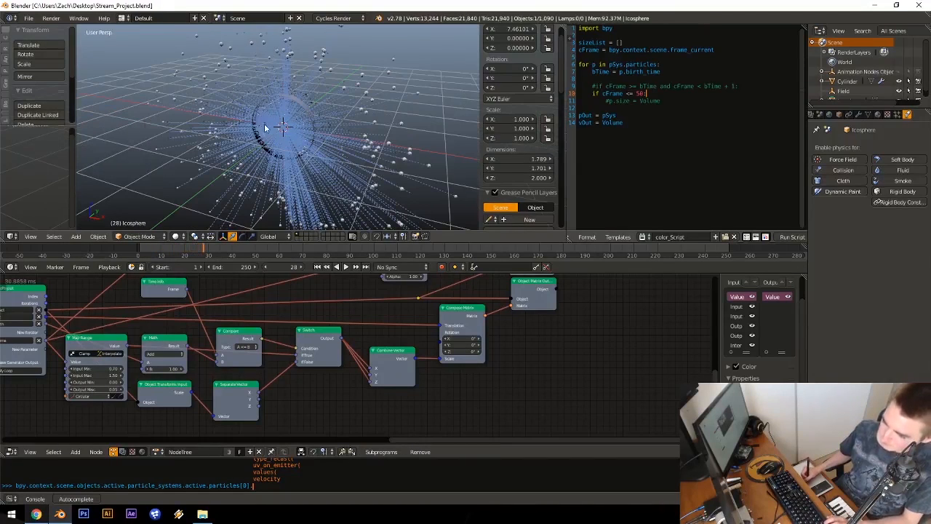
# Step: Try a new Map Range node on the link from the loop's Volume to Combine Color, and delete it again
pyautogui.moveTo(198, 378); pyautogui.dragTo(292, 379, button='middle')
pyautogui.moveTo(215, 334); pyautogui.dragTo(237, 395, button='middle')
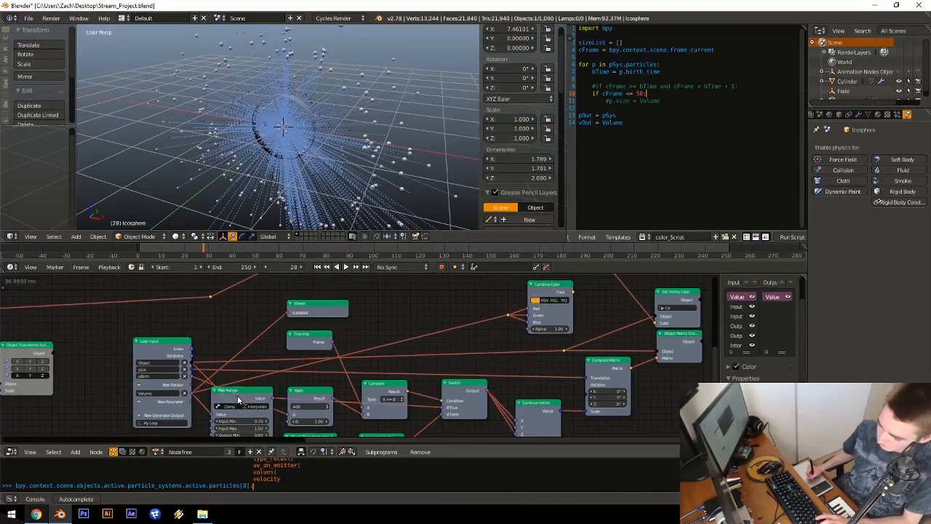
pyautogui.hotkey('shift', 'a')
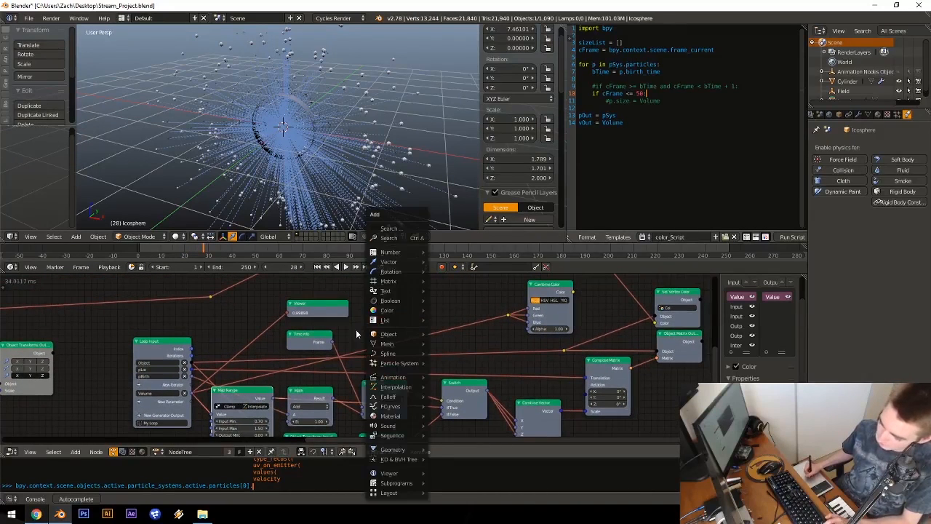
pyautogui.press('Escape')
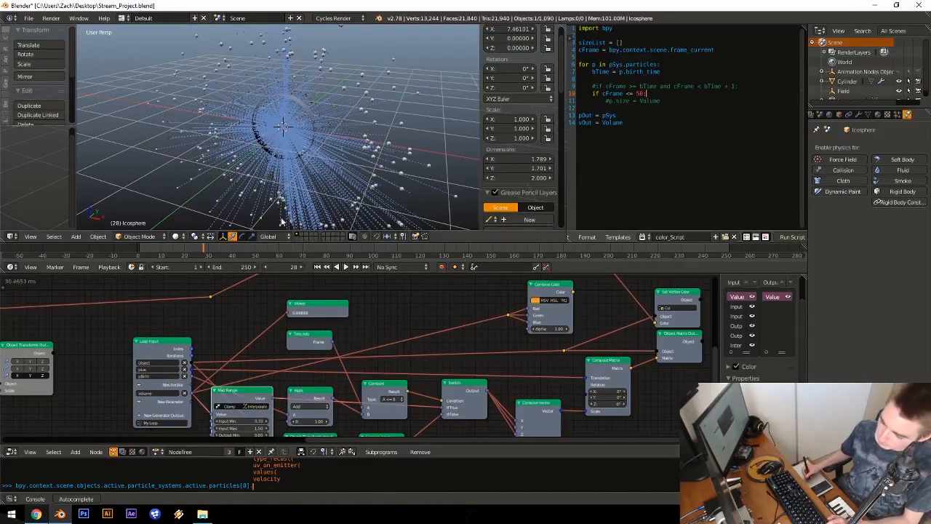
pyautogui.hotkey('ctrl', 'a')
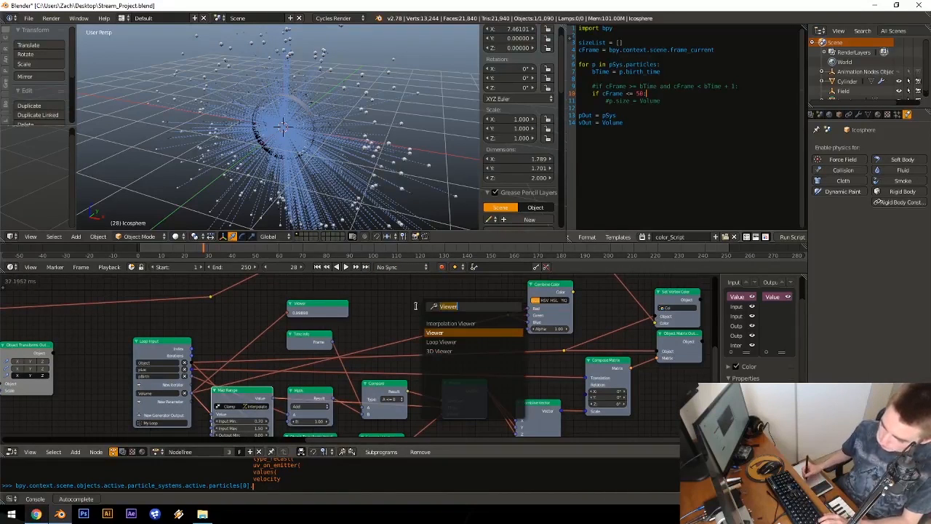
pyautogui.write('map')
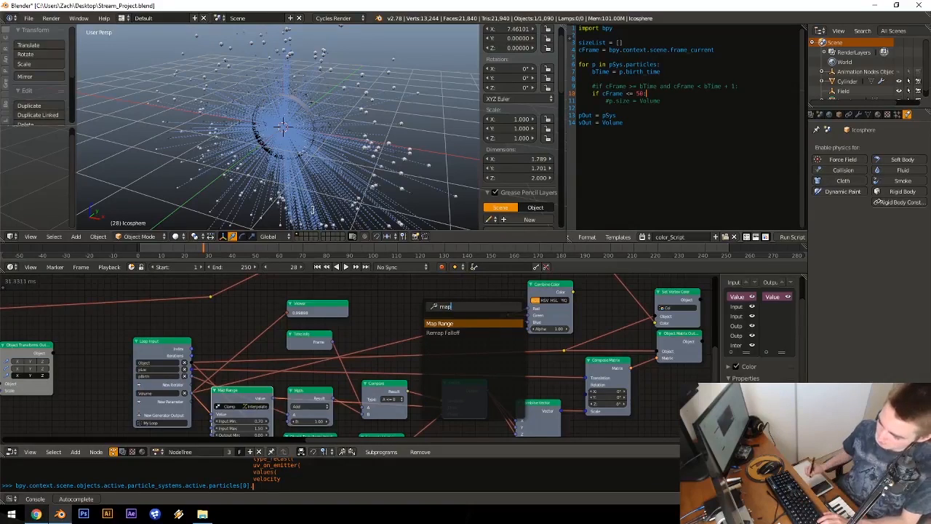
pyautogui.click(441, 322)
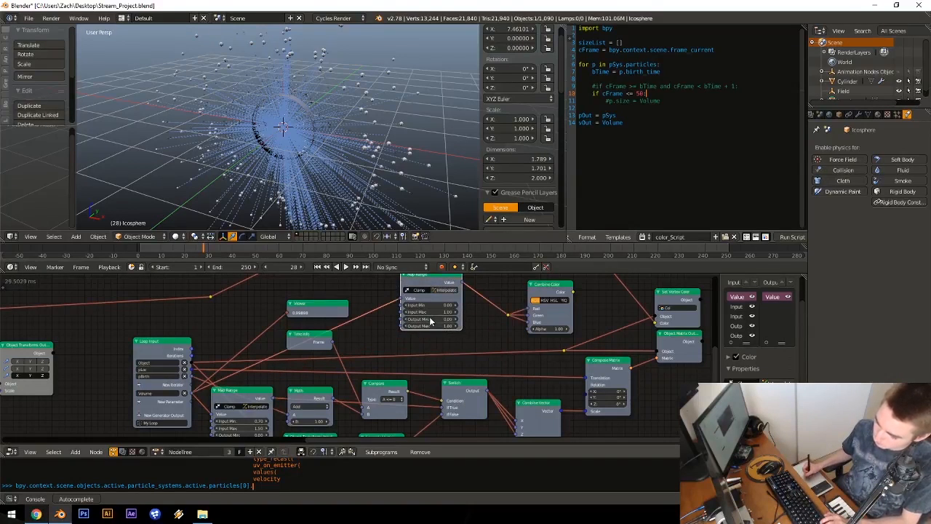
pyautogui.press('x')
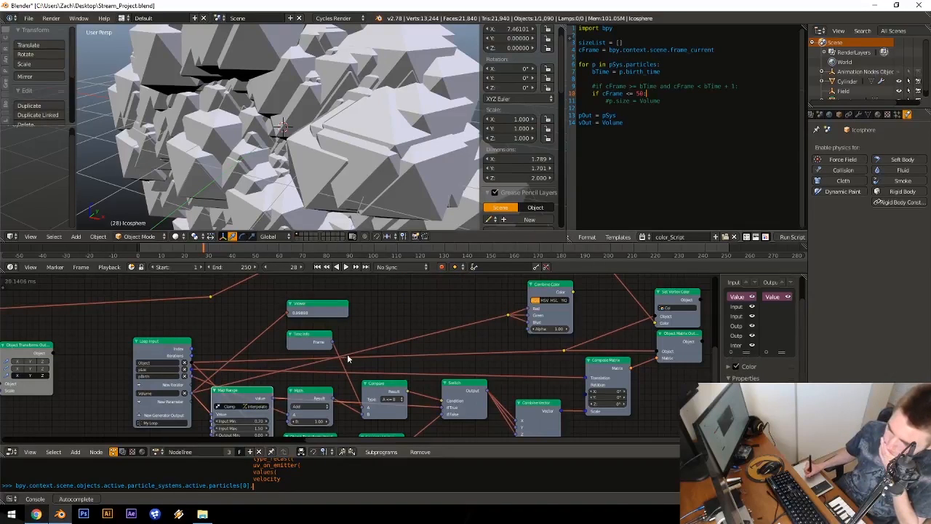
# Step: Add a Map Range node on the Volume link running from Evaluate Sound to the loop
pyautogui.moveTo(347, 353); pyautogui.dragTo(420, 322, button='middle')
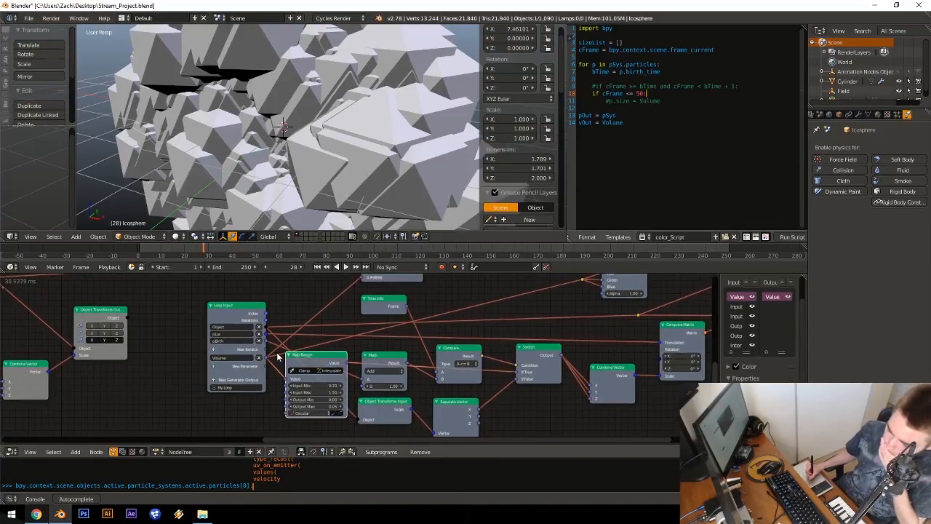
pyautogui.moveTo(335, 354); pyautogui.dragTo(580, 376, button='middle')
pyautogui.moveTo(364, 360); pyautogui.dragTo(496, 374, button='middle')
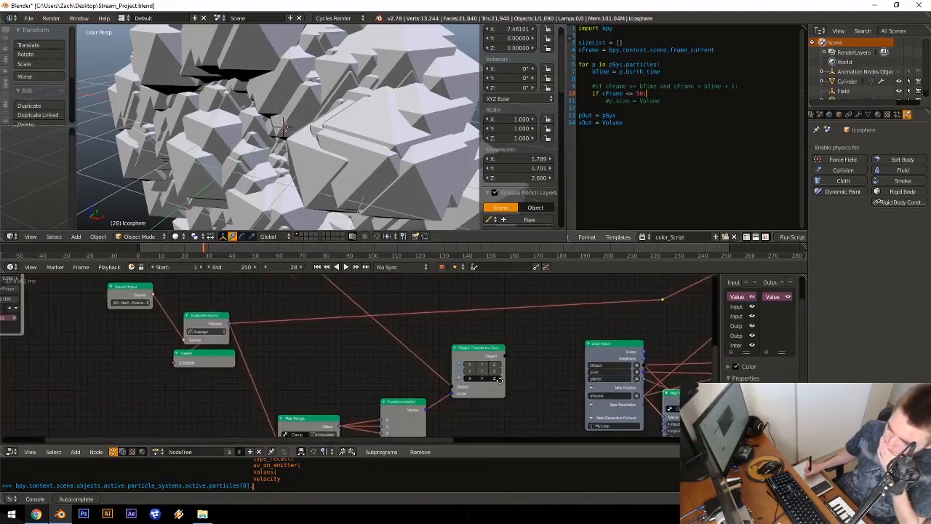
pyautogui.moveTo(224, 359)
pyautogui.mouseDown(button='middle')
pyautogui.moveTo(386, 371)
pyautogui.moveTo(314, 357)
pyautogui.moveTo(305, 327)
pyautogui.moveTo(373, 330)
pyautogui.moveTo(356, 345)
pyautogui.mouseUp(button='middle')
pyautogui.moveTo(273, 340)
pyautogui.mouseDown(button='middle')
pyautogui.moveTo(355, 356)
pyautogui.moveTo(339, 350)
pyautogui.moveTo(360, 332)
pyautogui.mouseUp(button='middle')
pyautogui.hotkey('ctrl', 'a')
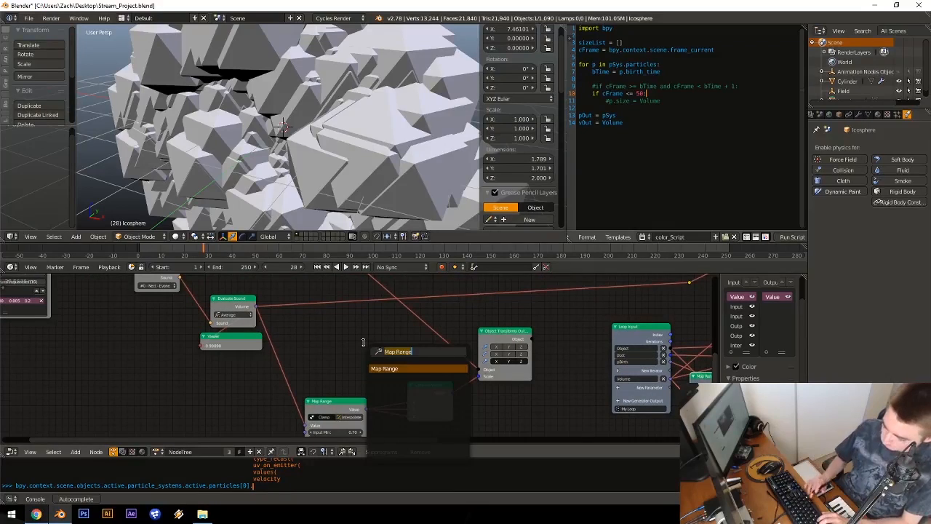
pyautogui.write('map')
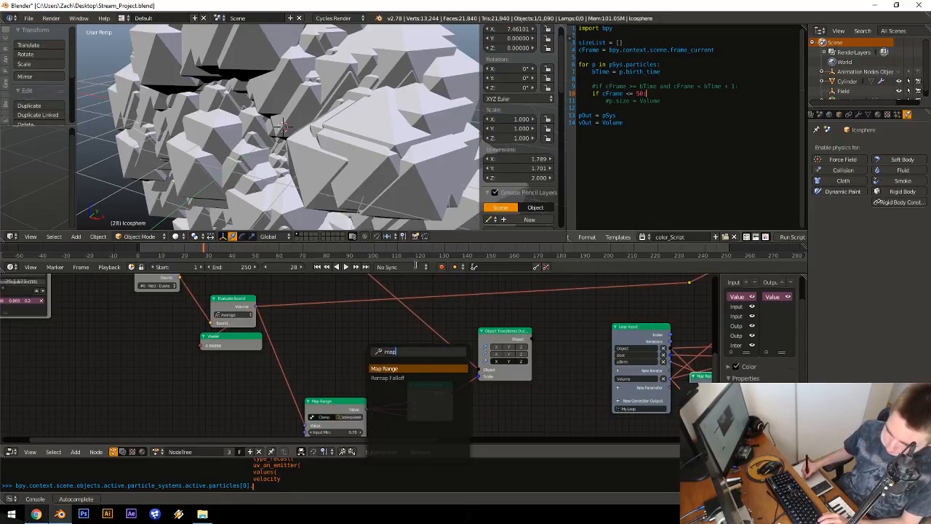
pyautogui.click(396, 368)
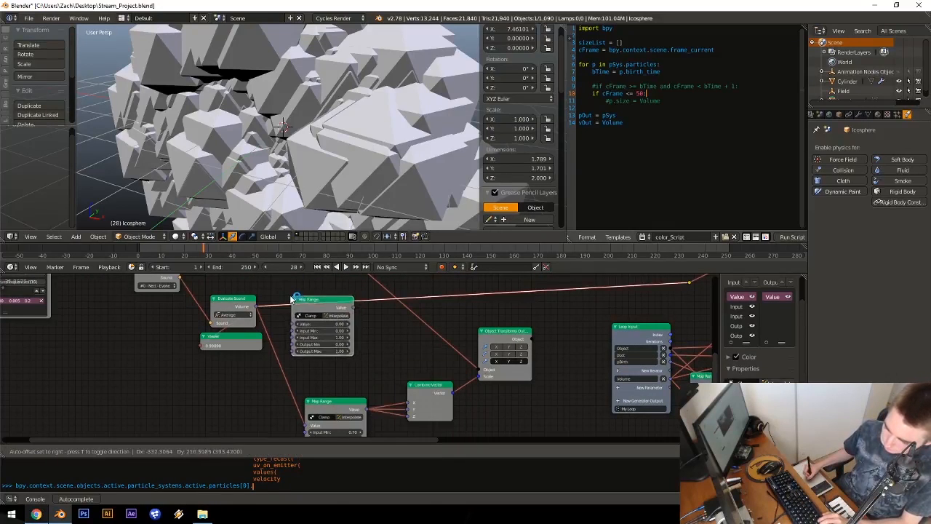
pyautogui.click(295, 302)
# Step: Set the new Map Range node's Input Min to 0.70 and Input Max to 1.50
pyautogui.scroll(3, 384, 301)
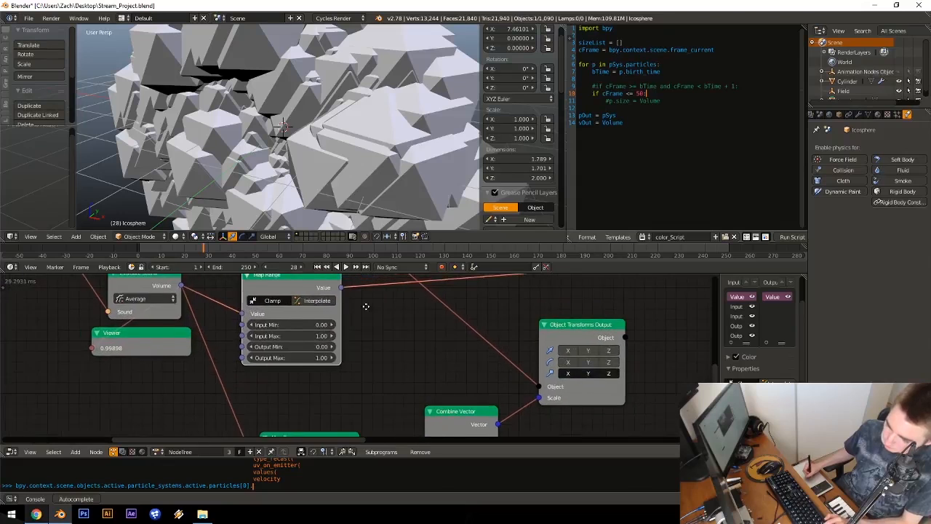
pyautogui.moveTo(372, 329); pyautogui.dragTo(411, 377, button='middle')
pyautogui.click(384, 325)
pyautogui.write('7')
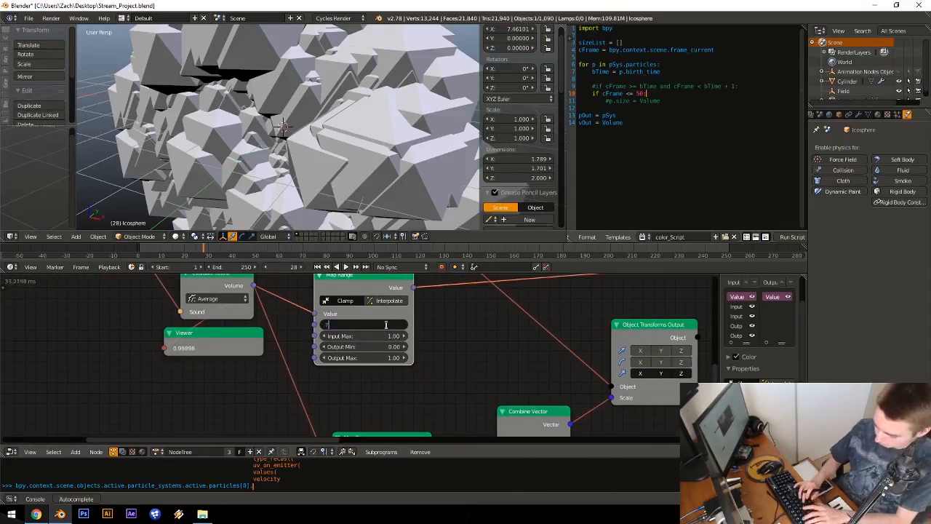
pyautogui.press('Tab')
pyautogui.write('1.5')
pyautogui.press('Return')
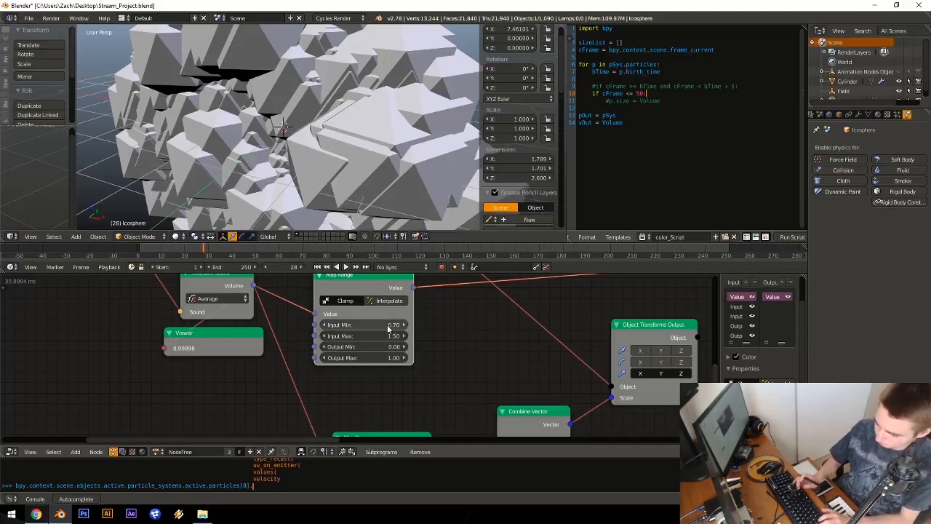
# Step: Set Input Min to 0 and Input Max to 1 on the Map Range node feeding Combine Vector for the object's scale
pyautogui.moveTo(372, 404); pyautogui.dragTo(383, 311, button='middle')
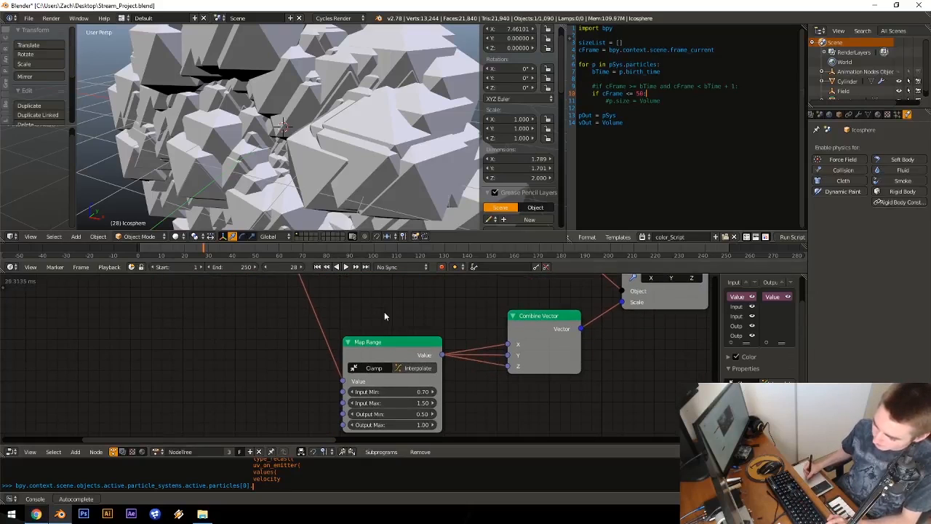
pyautogui.click(402, 390)
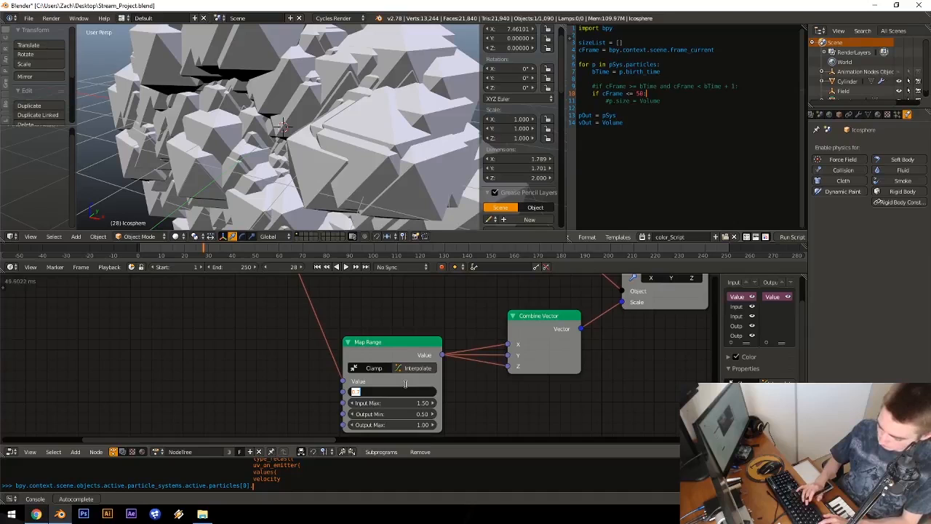
pyautogui.write('0')
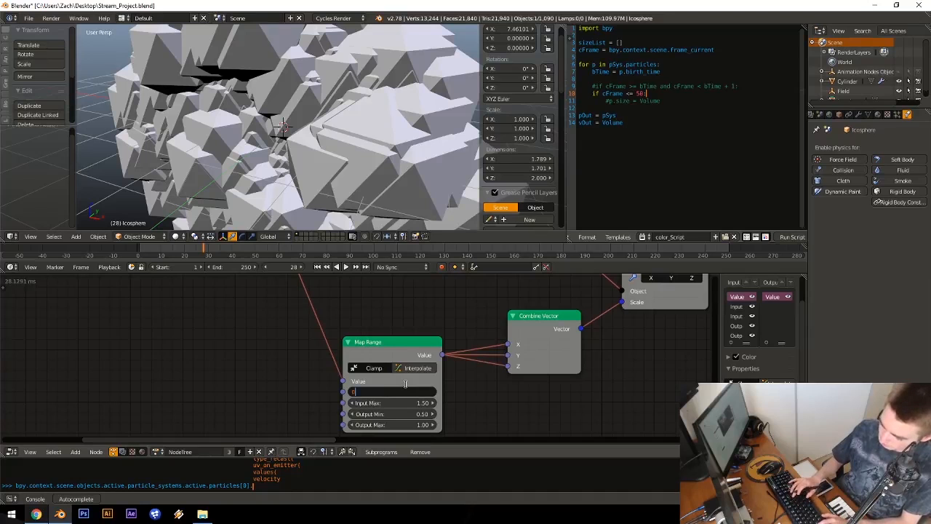
pyautogui.press('Tab')
pyautogui.write('1')
pyautogui.press('Return')
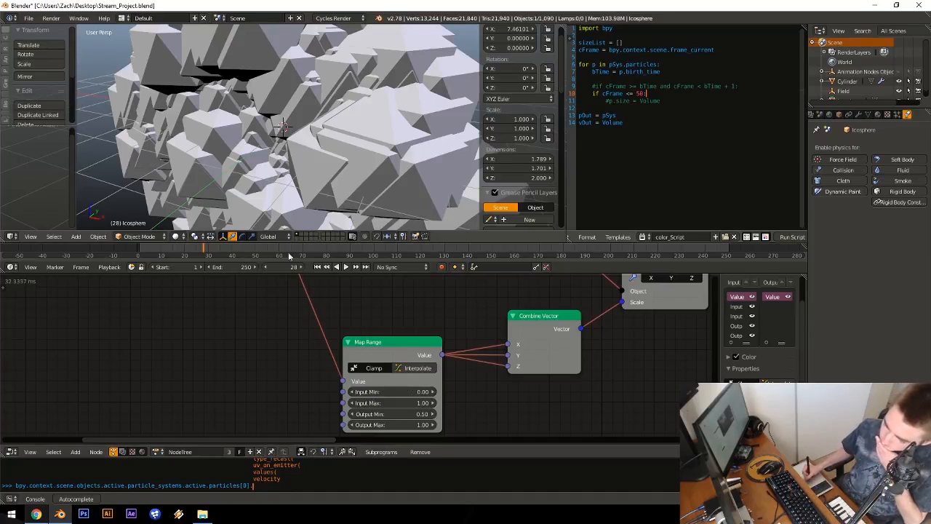
# Step: Connect the sound Map Range node's Value output to the Value input of the Map Range feeding Combine Vector
pyautogui.moveTo(304, 335); pyautogui.dragTo(246, 419, button='middle')
pyautogui.scroll(-2, 336, 358)
pyautogui.moveTo(372, 333); pyautogui.dragTo(400, 306, button='middle')
pyautogui.moveTo(398, 272)
pyautogui.mouseDown()
pyautogui.moveTo(397, 282)
pyautogui.moveTo(405, 269)
pyautogui.mouseUp()
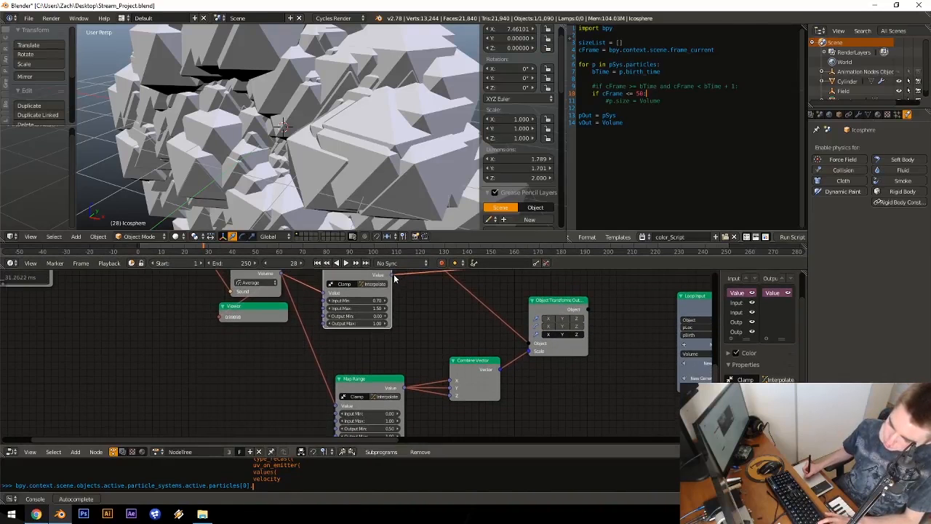
pyautogui.moveTo(357, 358); pyautogui.dragTo(269, 362, button='middle')
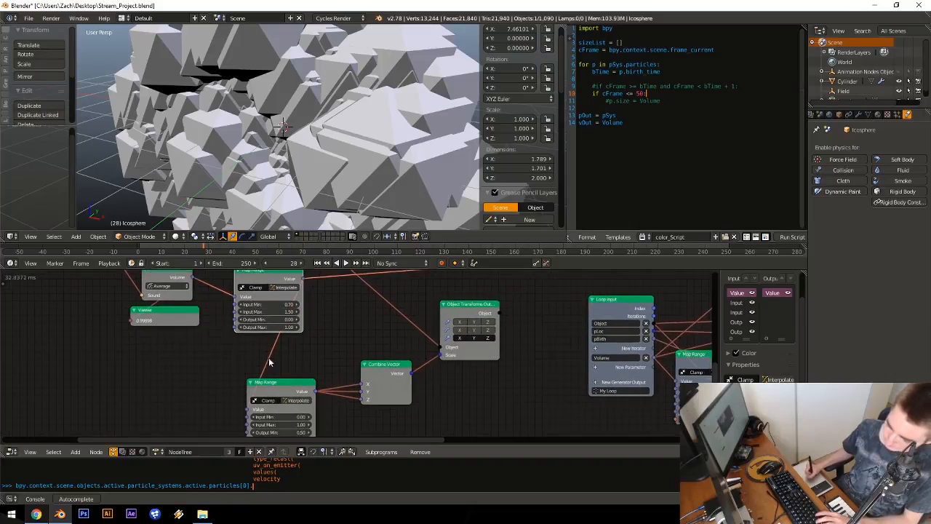
# Step: Reposition the Map Range, Combine Vector and Object Transforms Output nodes of the sound and scale chain
pyautogui.press('g')
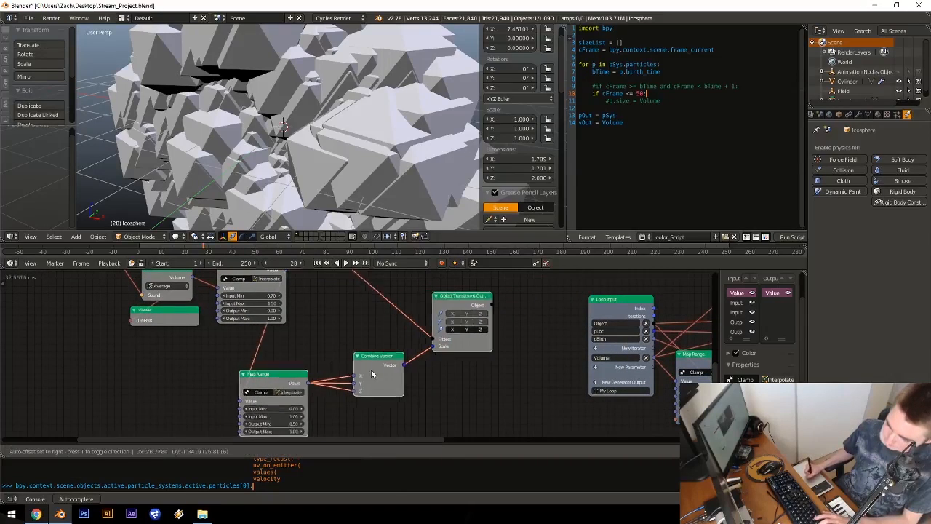
pyautogui.click(444, 343)
pyautogui.press('a')
pyautogui.moveTo(473, 320); pyautogui.dragTo(385, 358, button='middle')
pyautogui.moveTo(441, 321); pyautogui.dragTo(437, 340)
pyautogui.press('a')
# Step: Set Input Min to 0 and Input Max to 1 on the Map Range node inside the loop
pyautogui.moveTo(495, 366); pyautogui.dragTo(321, 333, button='middle')
pyautogui.keyDown('ctrl'); pyautogui.moveTo(405, 394); pyautogui.dragTo(458, 322, button='middle'); pyautogui.keyUp('ctrl')
pyautogui.keyDown('ctrl'); pyautogui.moveTo(480, 435); pyautogui.dragTo(451, 374, button='middle'); pyautogui.keyUp('ctrl')
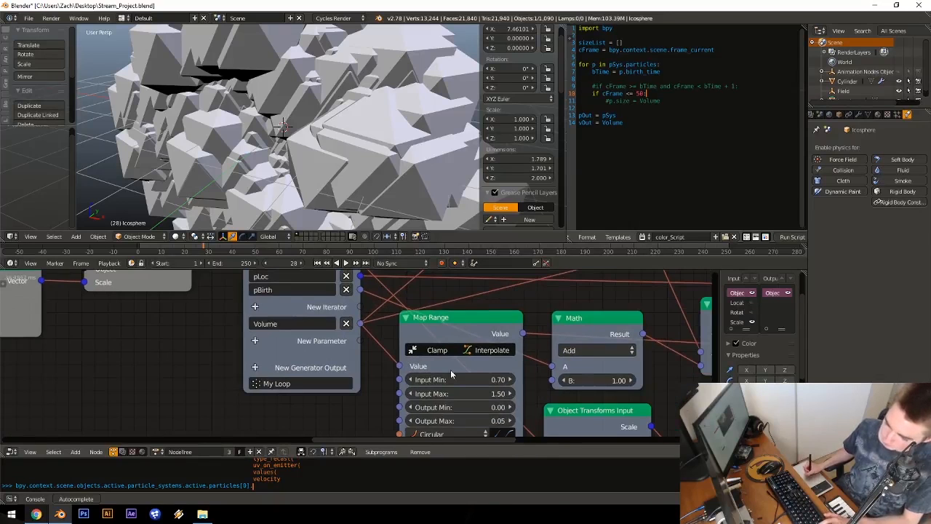
pyautogui.click(451, 379)
pyautogui.write('0')
pyautogui.press('Tab')
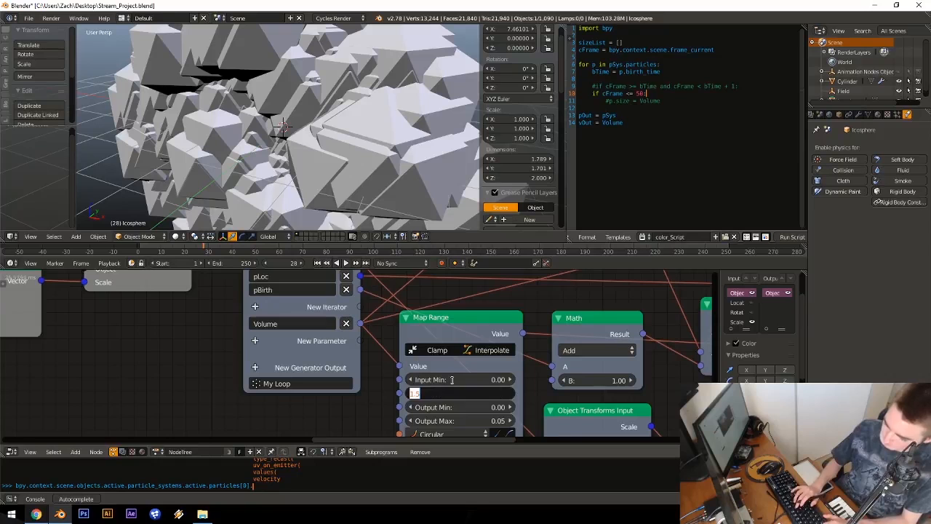
pyautogui.write('1')
pyautogui.press('Return')
# Step: Save the project over the existing Stream_Project.blend file
pyautogui.moveTo(323, 313); pyautogui.dragTo(388, 339, button='middle')
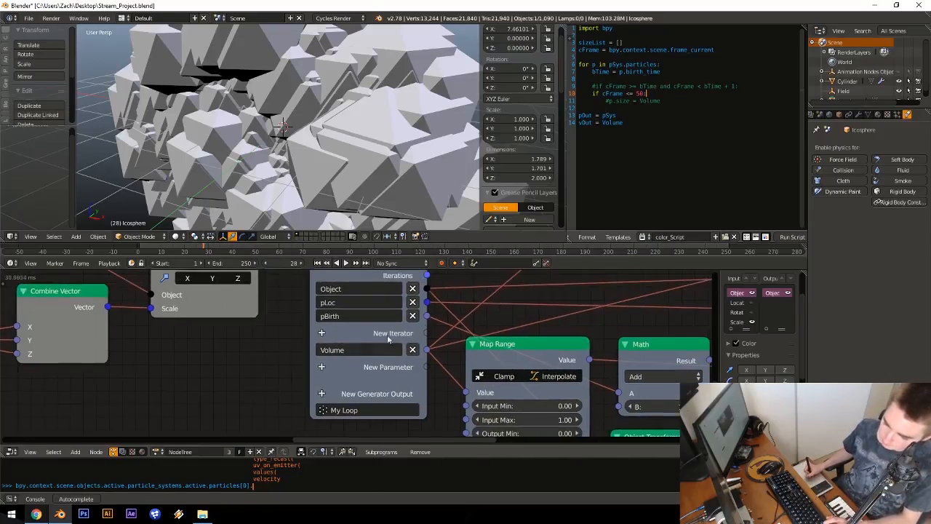
pyautogui.moveTo(584, 291); pyautogui.dragTo(367, 326, button='middle')
pyautogui.hotkey('ctrl', 's')
pyautogui.click(457, 317)
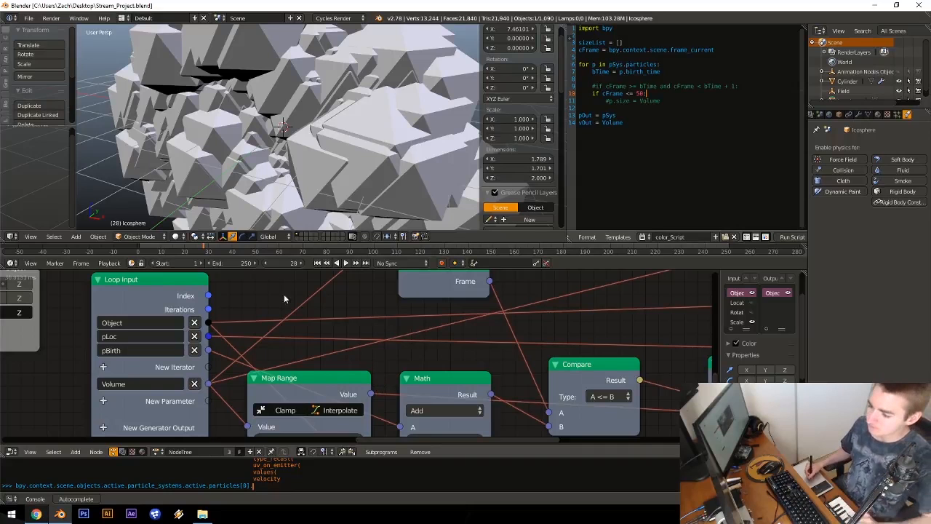
# Step: Set the current frame to 0 and play the animation to check the particles, then stop playback
pyautogui.moveTo(329, 340); pyautogui.dragTo(222, 367, button='middle')
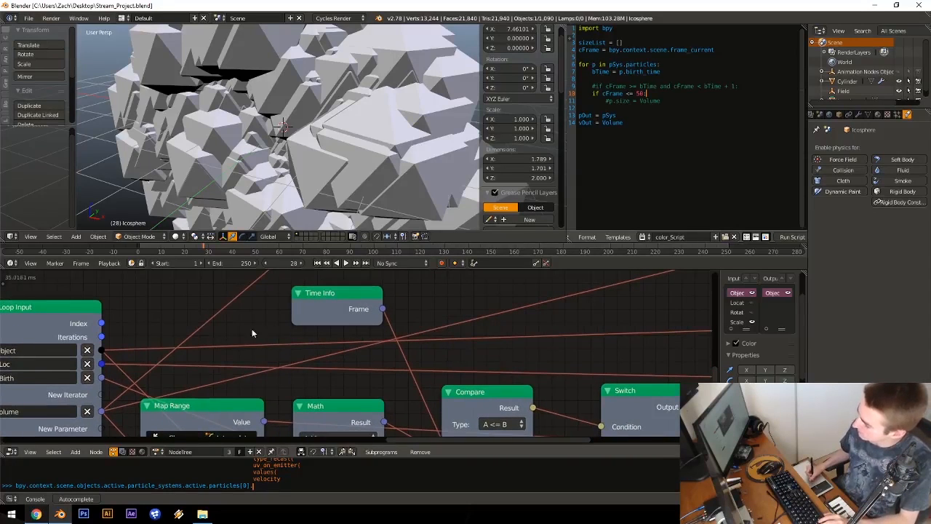
pyautogui.moveTo(252, 333); pyautogui.dragTo(285, 291, button='middle')
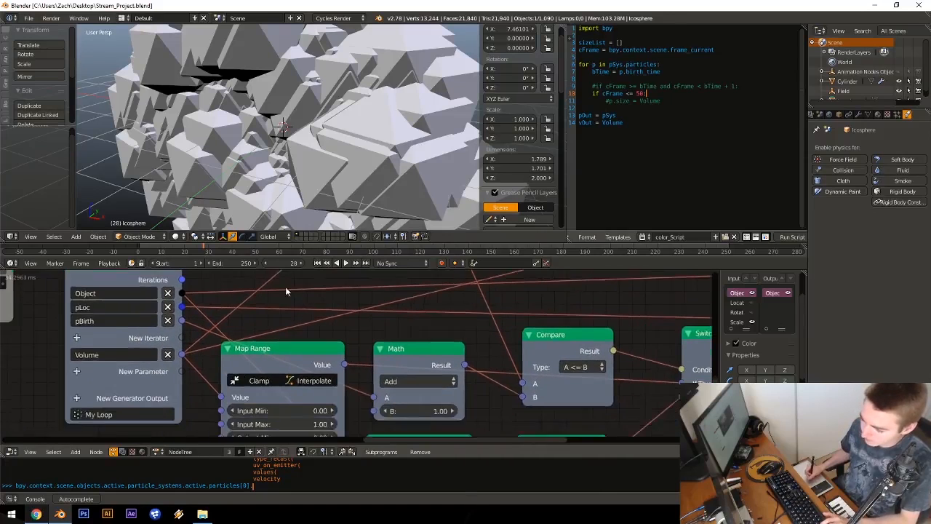
pyautogui.scroll(-4, 338, 313)
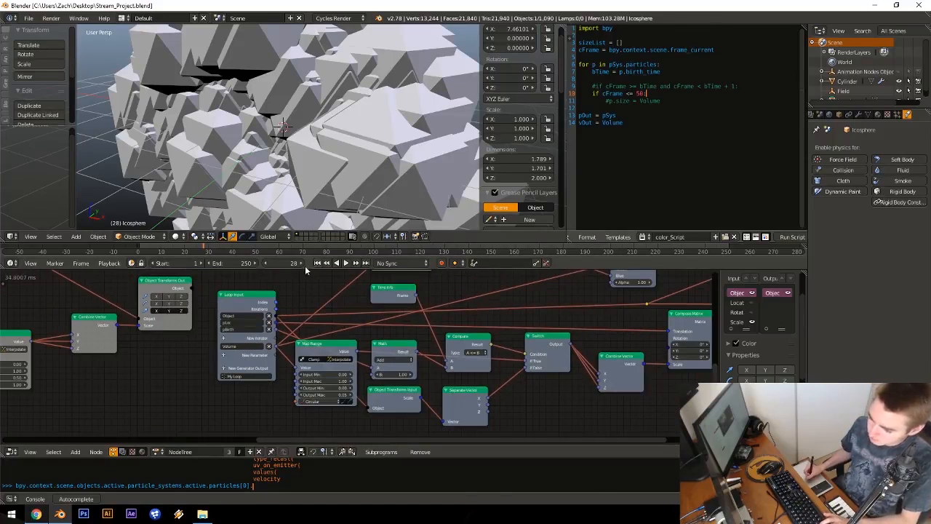
pyautogui.click(294, 262)
pyautogui.write('0')
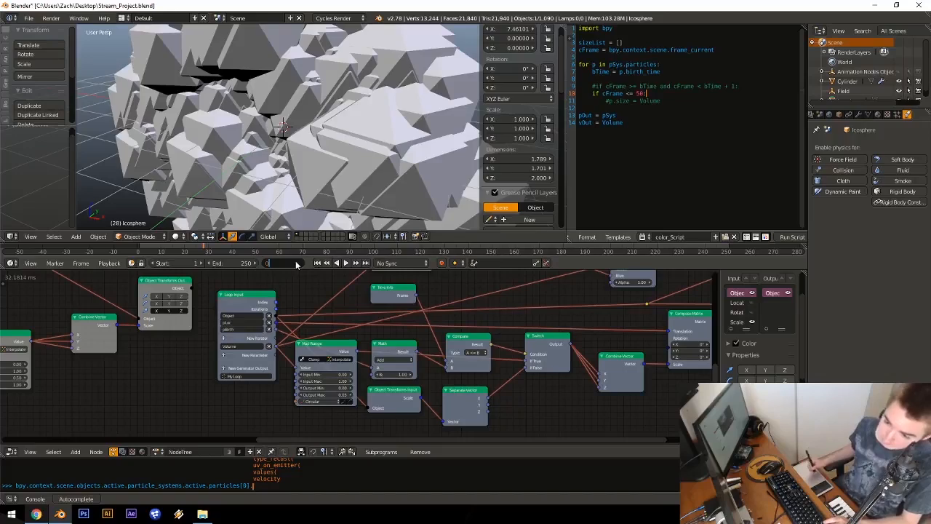
pyautogui.press('Return')
pyautogui.hotkey('alt', 'a')
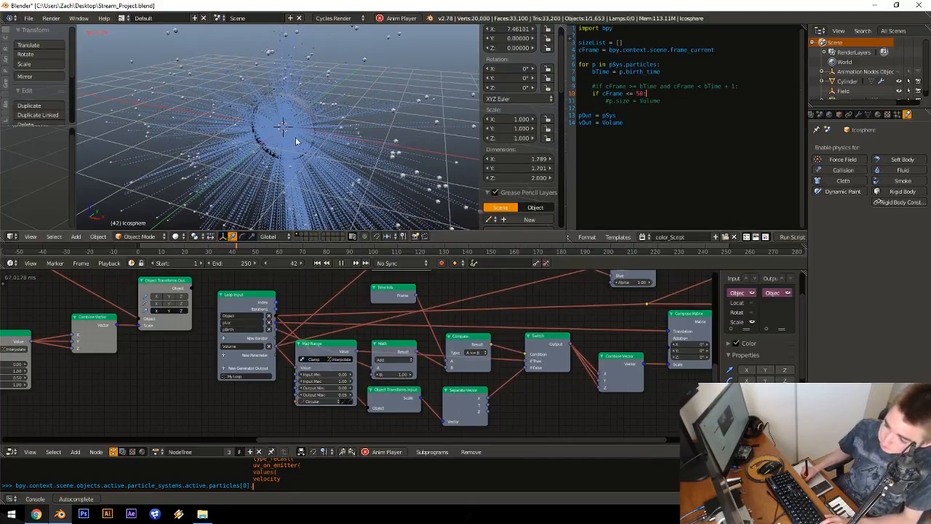
pyautogui.press('Escape')
# Step: Add another Map Range node to the loop's node network
pyautogui.moveTo(483, 292); pyautogui.dragTo(372, 349, button='middle')
pyautogui.hotkey('ctrl', 'a')
pyautogui.write('map')
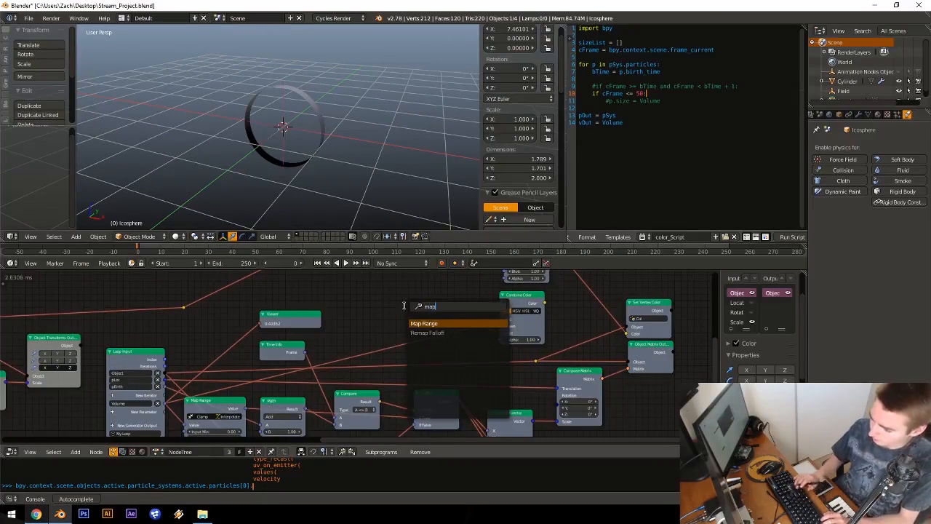
pyautogui.press('Return')
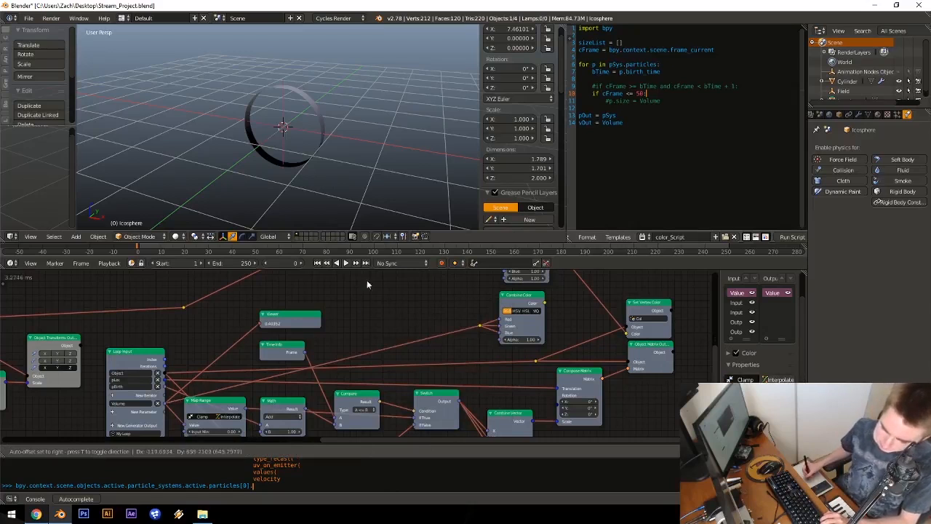
pyautogui.click(398, 313)
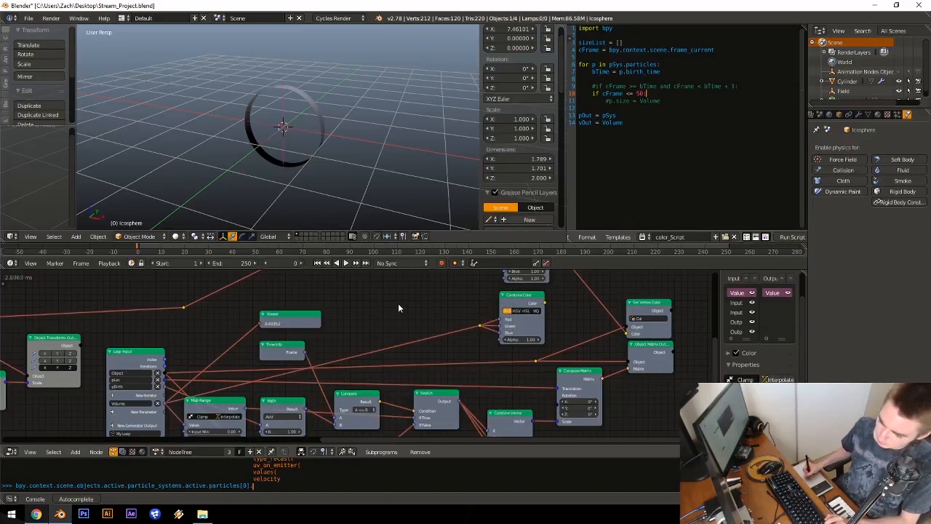
# Step: Move the new Map Range node to the space between the Viewer and Combine Color nodes
pyautogui.moveTo(397, 331); pyautogui.dragTo(400, 409, button='middle')
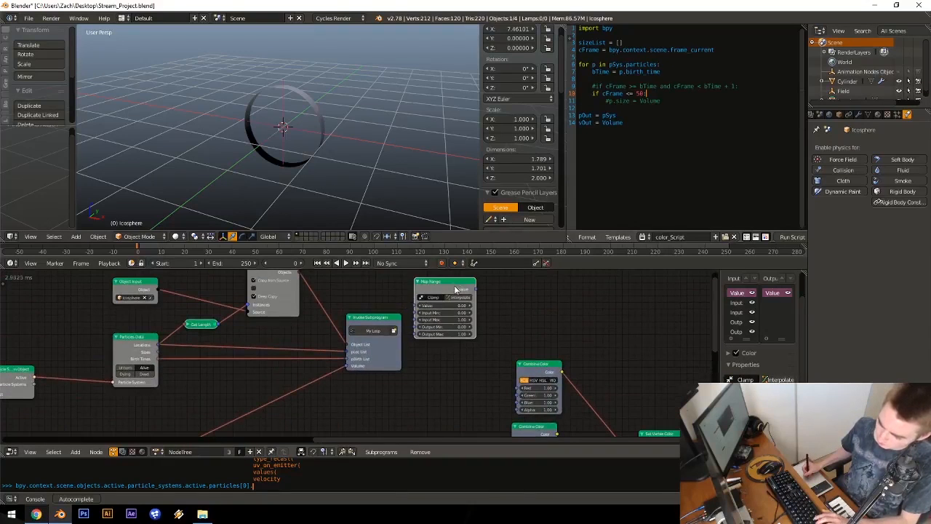
pyautogui.press('g')
pyautogui.click(434, 399)
pyautogui.moveTo(427, 374); pyautogui.dragTo(412, 284, button='middle')
pyautogui.press('g')
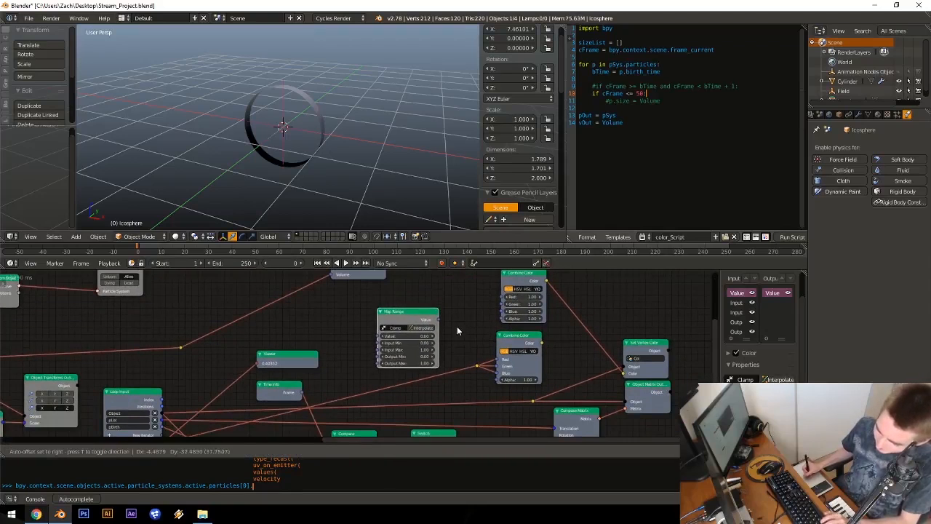
pyautogui.click(457, 331)
pyautogui.moveTo(457, 330); pyautogui.dragTo(446, 318, button='middle')
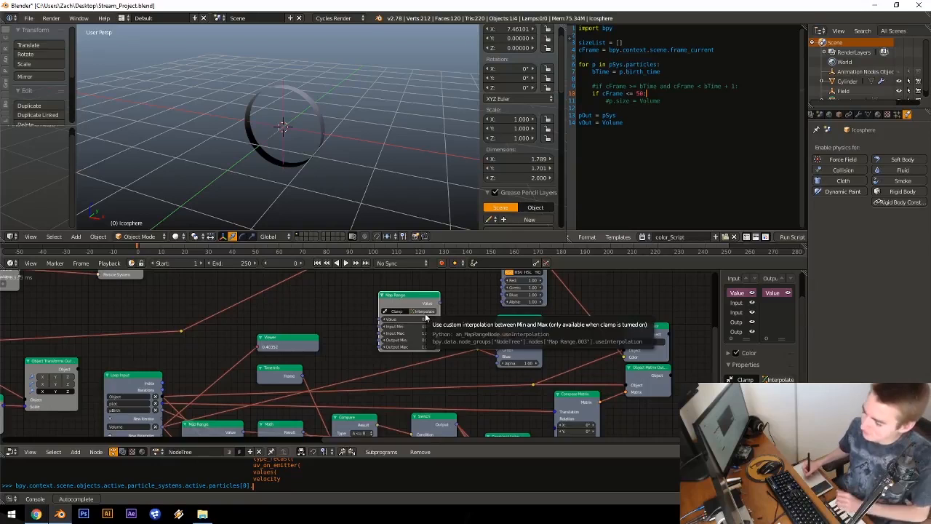
# Step: Connect the Loop Input's Volume output to the new Map Range node's Value input
pyautogui.moveTo(297, 387); pyautogui.dragTo(292, 333, button='middle')
pyautogui.moveTo(162, 351); pyautogui.dragTo(187, 362, button='middle')
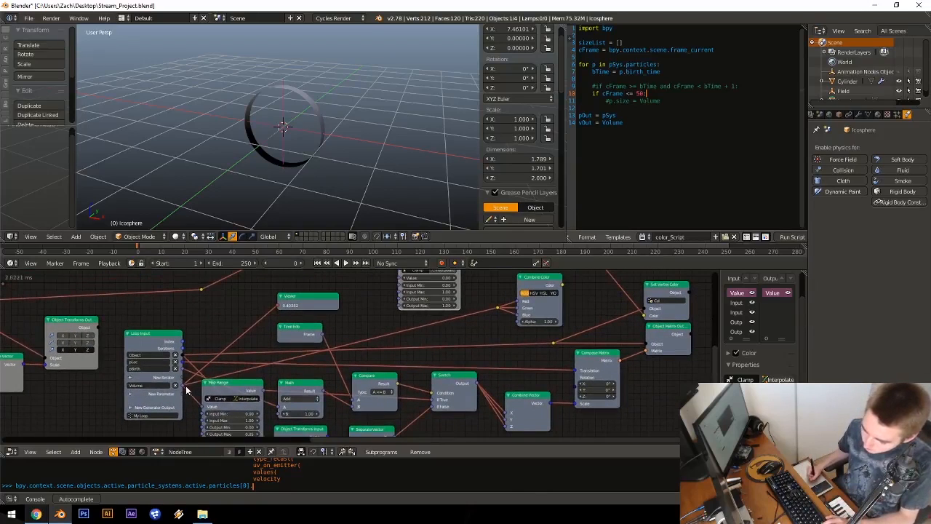
pyautogui.click(181, 386)
pyautogui.moveTo(436, 327); pyautogui.dragTo(344, 369, button='middle')
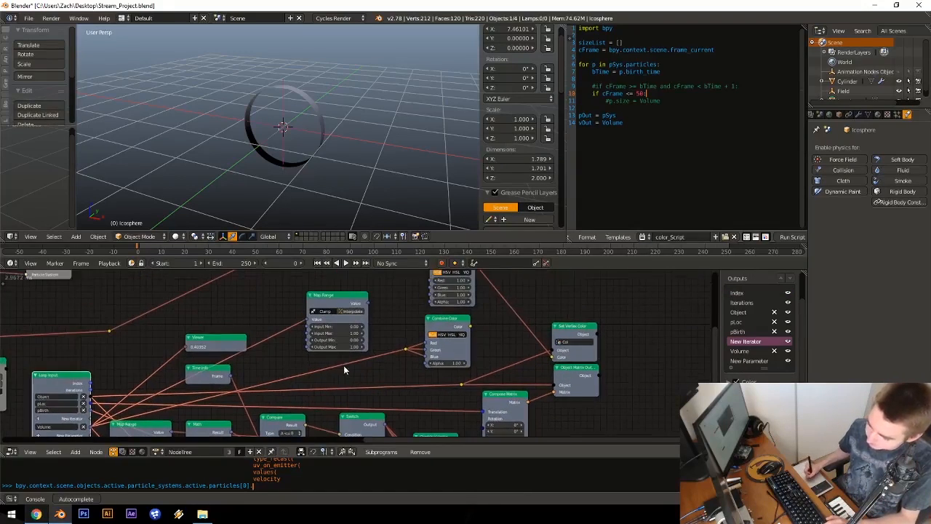
# Step: Connect the new Map Range's Value output to the reroute point feeding Combine Color's Red, Green and Blue inputs
pyautogui.scroll(3, 345, 370)
pyautogui.moveTo(380, 342); pyautogui.dragTo(407, 365, button='middle')
pyautogui.moveTo(386, 305); pyautogui.dragTo(369, 315, button='middle')
pyautogui.moveTo(391, 287); pyautogui.dragTo(462, 378)
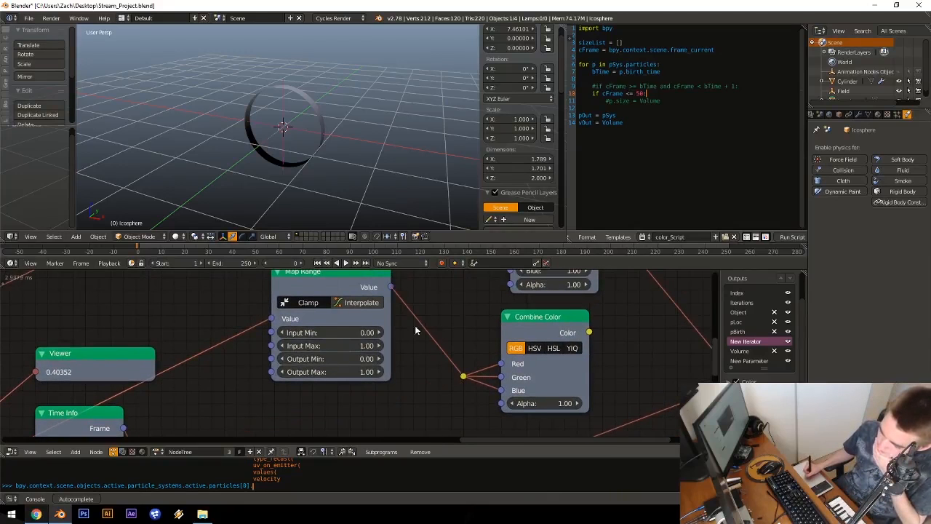
# Step: Reposition the new Map Range node beside the reroute point in front of Combine Color
pyautogui.moveTo(370, 292); pyautogui.dragTo(366, 374)
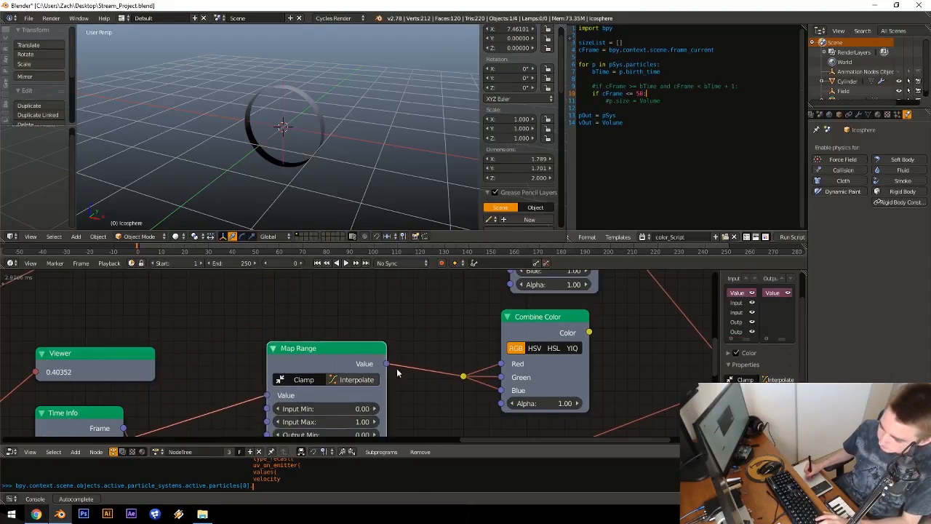
pyautogui.moveTo(425, 372); pyautogui.dragTo(384, 327, button='middle')
pyautogui.press('g')
pyautogui.click(389, 339)
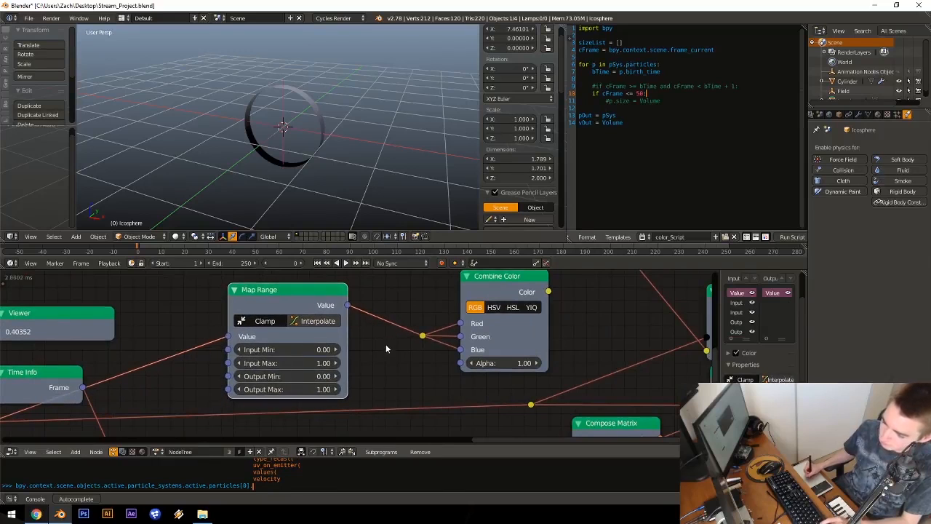
# Step: Play the animation and inspect the particles' colour in the rendered viewport
pyautogui.hotkey('alt', 'a')
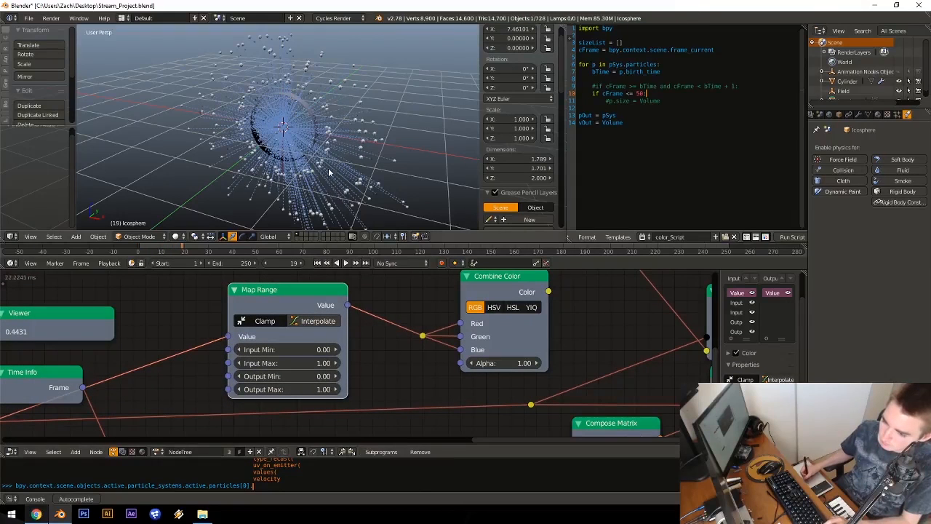
pyautogui.hotkey('shift', 'z')
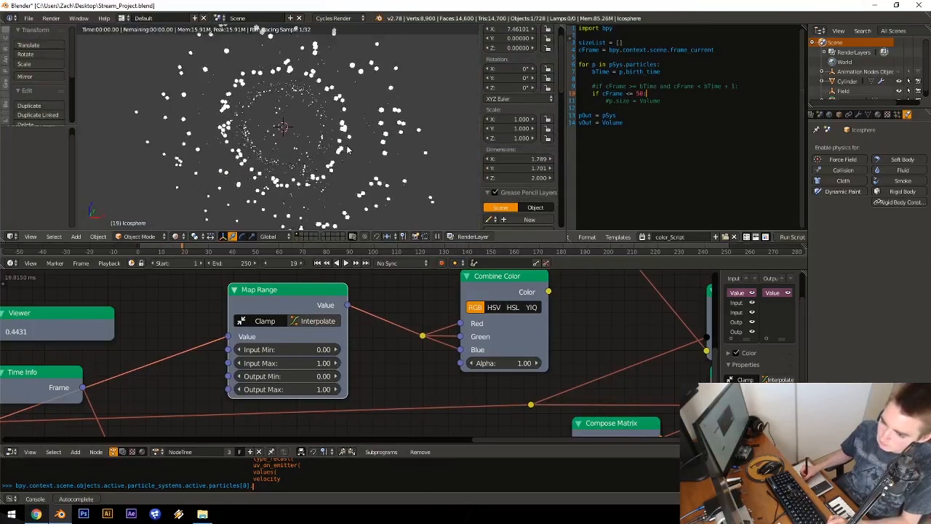
pyautogui.scroll(4, 315, 170)
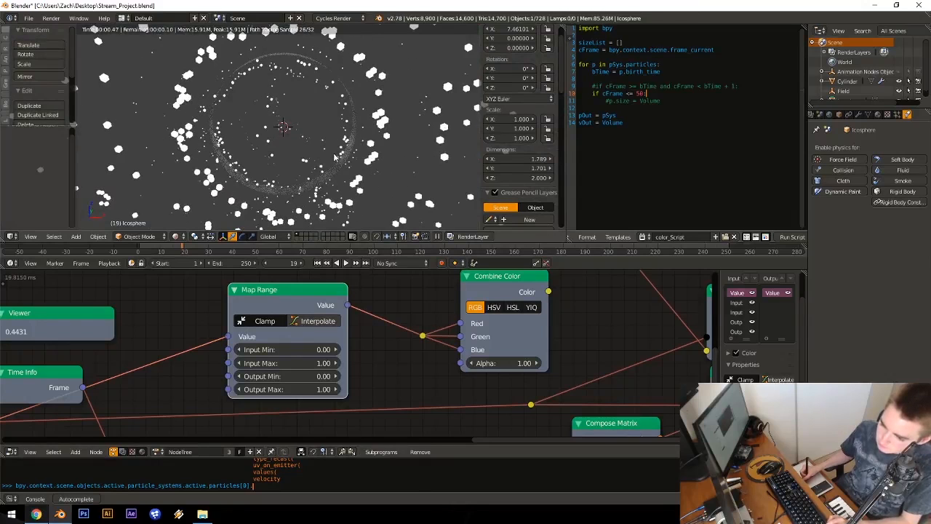
# Step: Add a Viewer node for the new Map Range's Value output above that node and return the viewport to solid shading
pyautogui.moveTo(304, 305); pyautogui.dragTo(303, 358, button='middle')
pyautogui.press('w')
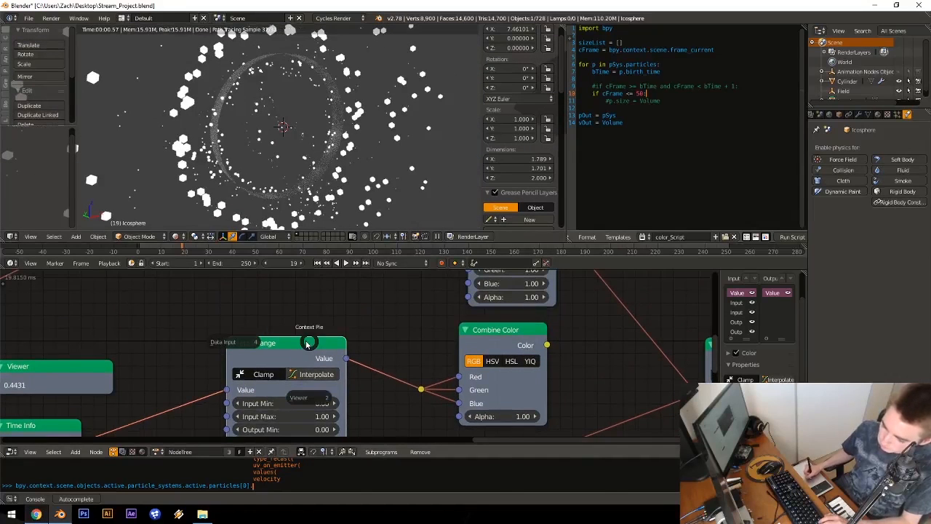
pyautogui.click(305, 397)
pyautogui.click(341, 343)
pyautogui.moveTo(341, 342)
pyautogui.mouseDown(button='middle')
pyautogui.moveTo(423, 311)
pyautogui.moveTo(421, 332)
pyautogui.mouseUp(button='middle')
pyautogui.hotkey('shift', 'z')
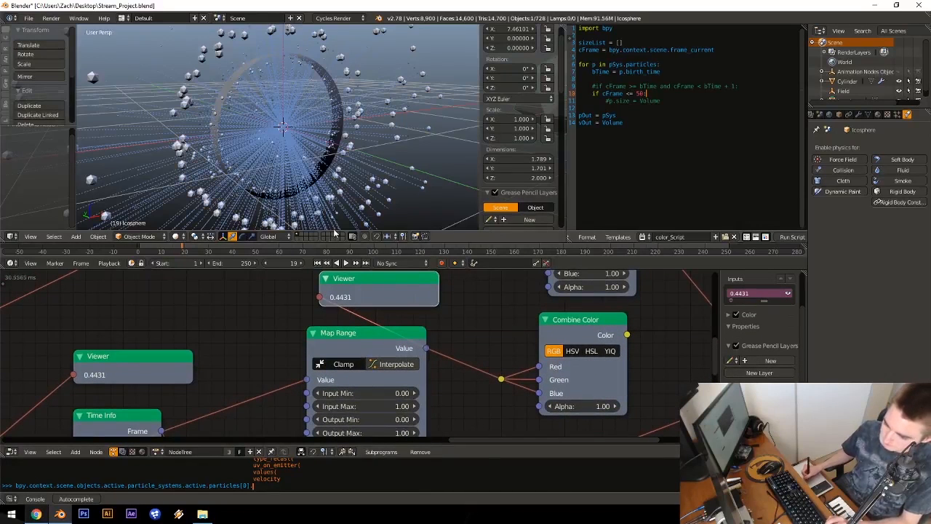
pyautogui.moveTo(378, 278); pyautogui.dragTo(369, 304, button='middle')
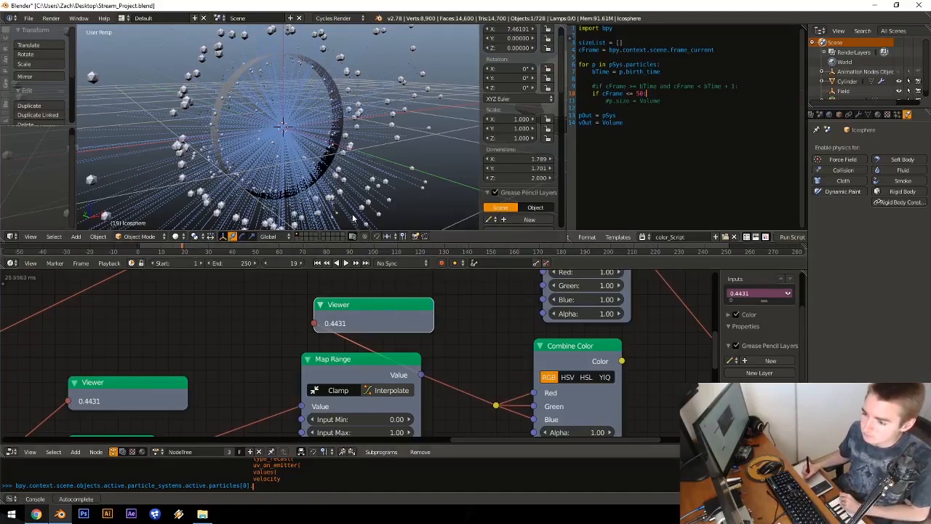
# Step: Connect Combine Color's Color output to the Color input of the Set Vertex Color node
pyautogui.moveTo(336, 134); pyautogui.dragTo(288, 128, button='middle')
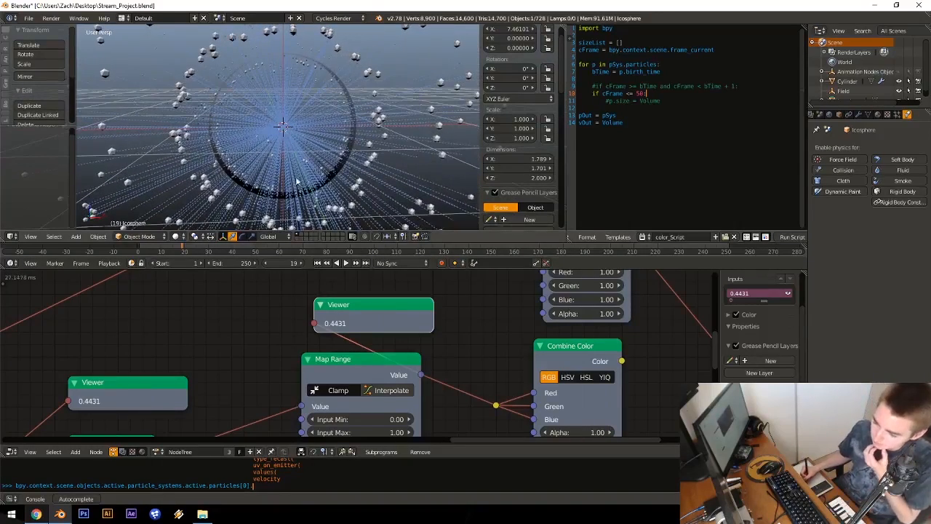
pyautogui.moveTo(346, 349); pyautogui.dragTo(371, 318, button='middle')
pyautogui.moveTo(430, 344); pyautogui.dragTo(395, 354, button='middle')
pyautogui.moveTo(488, 371); pyautogui.dragTo(322, 358, button='middle')
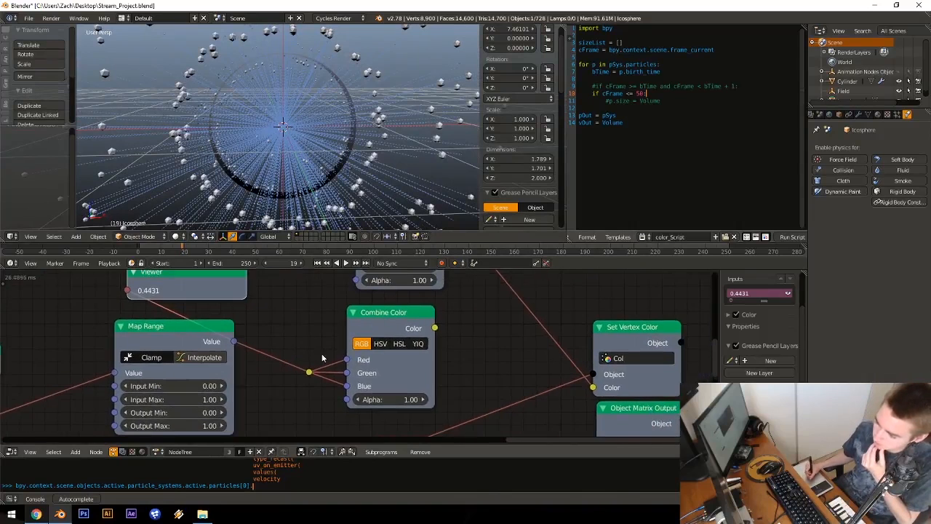
pyautogui.click(429, 329)
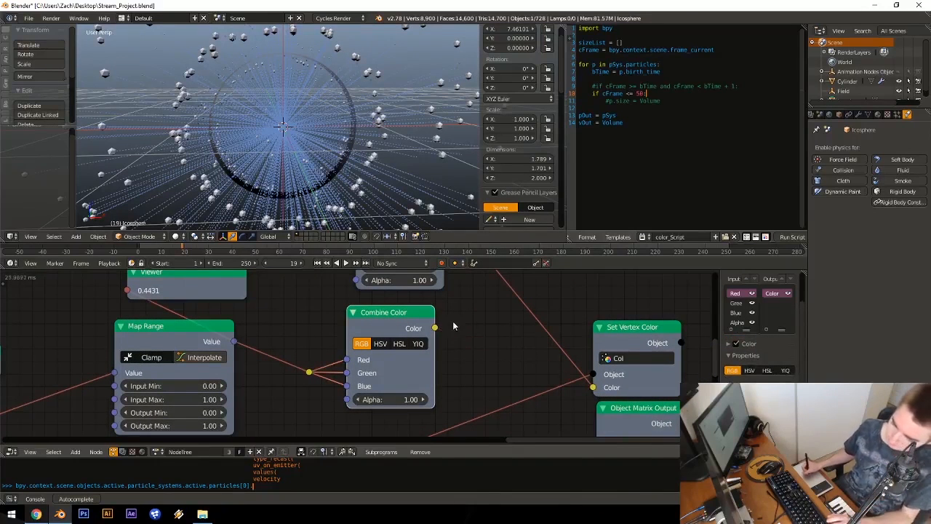
pyautogui.moveTo(434, 328); pyautogui.dragTo(593, 387)
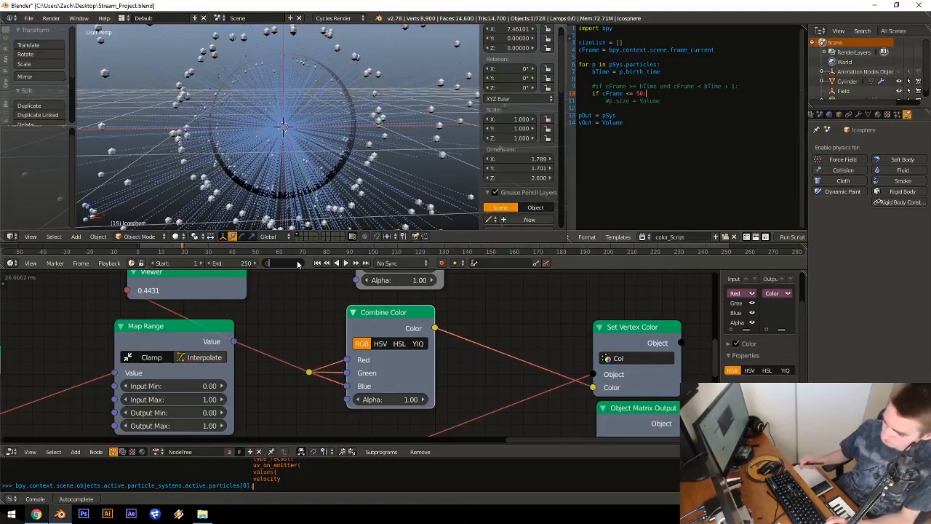
# Step: Play the animation from frame 0, stop it, and check the particles' vertex colour in rendered shading
pyautogui.press('Return')
pyautogui.hotkey('alt', 'a')
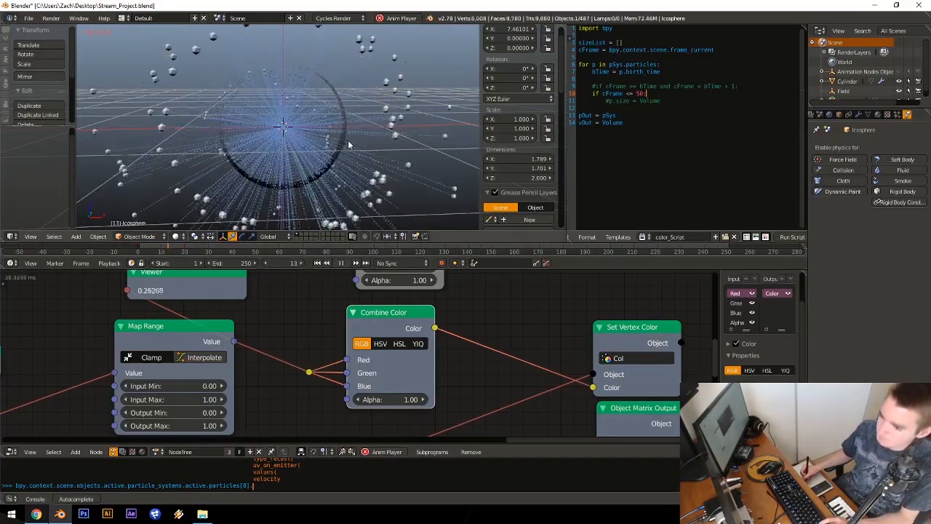
pyautogui.hotkey('alt', 'a')
pyautogui.hotkey('shift', 'z')
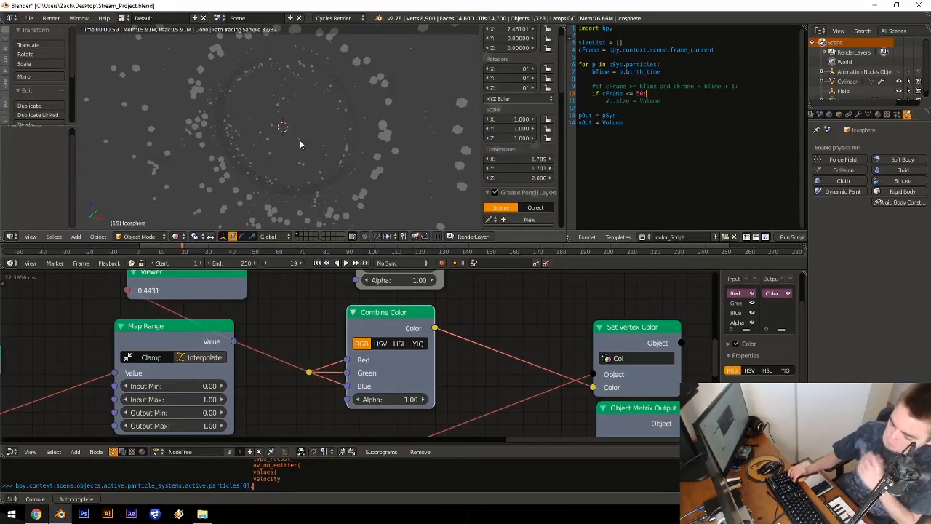
pyautogui.hotkey('shift', 'z')
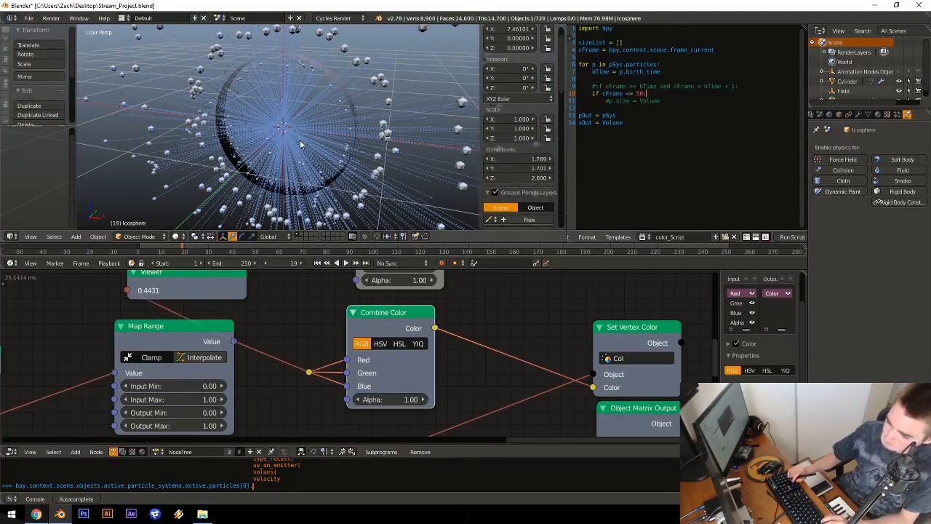
# Step: Play the animation further and compare the particles' rendered colour at frames 27 and 26 with the solid view
pyautogui.hotkey('alt', 'a')
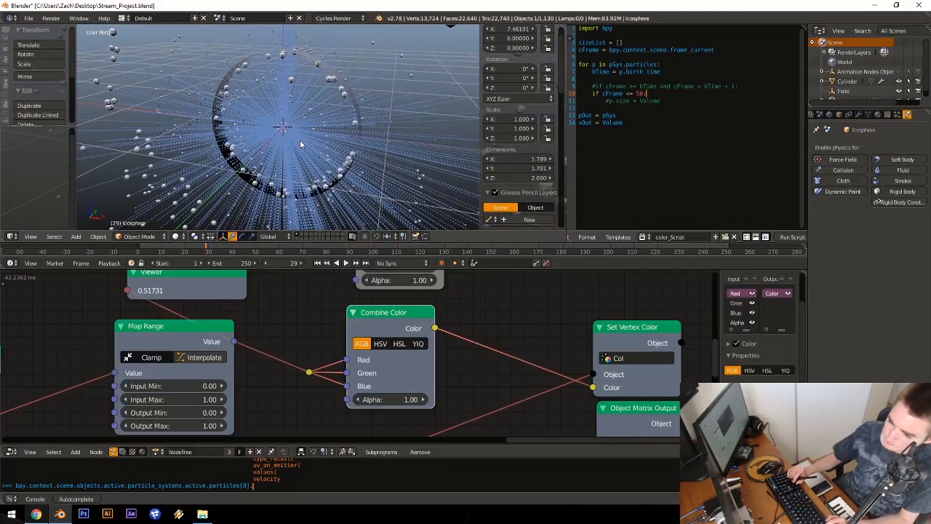
pyautogui.hotkey('shift', 'z')
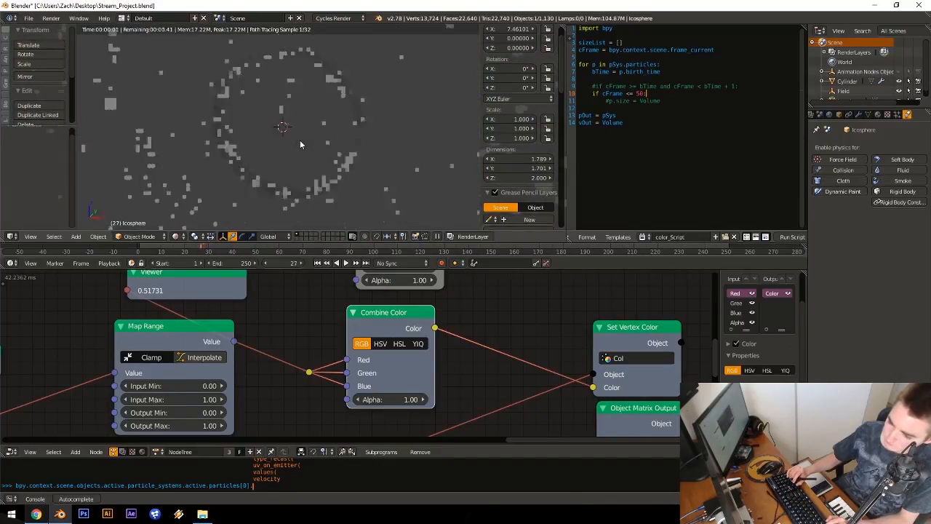
pyautogui.hotkey('shift', 'z')
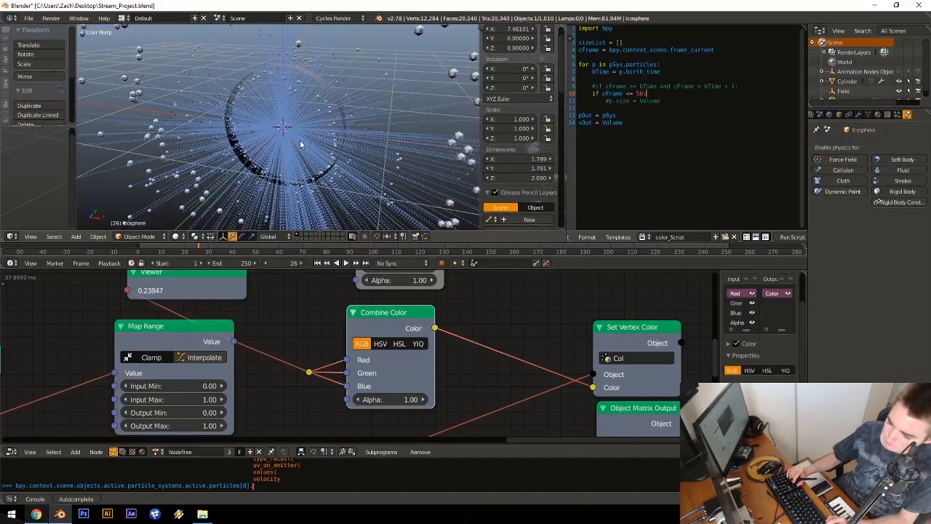
pyautogui.hotkey('shift', 'z')
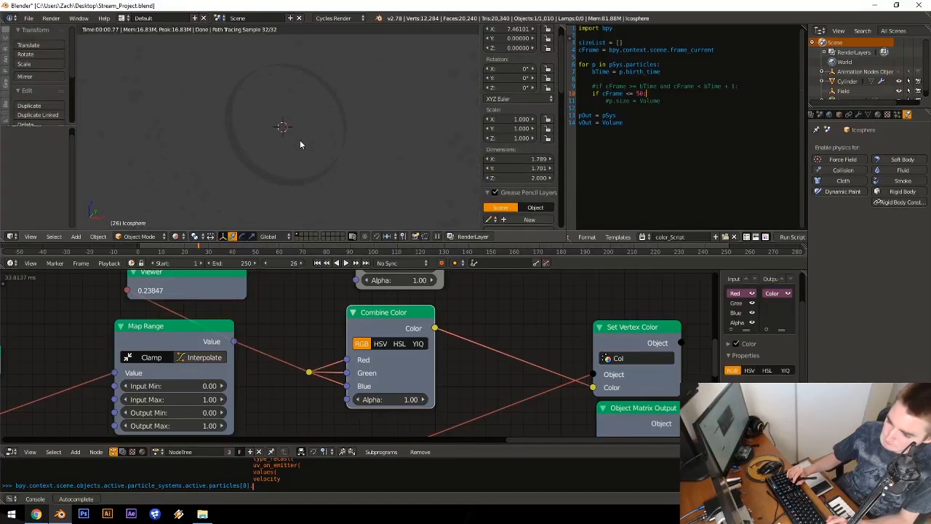
pyautogui.hotkey('shift', 'z')
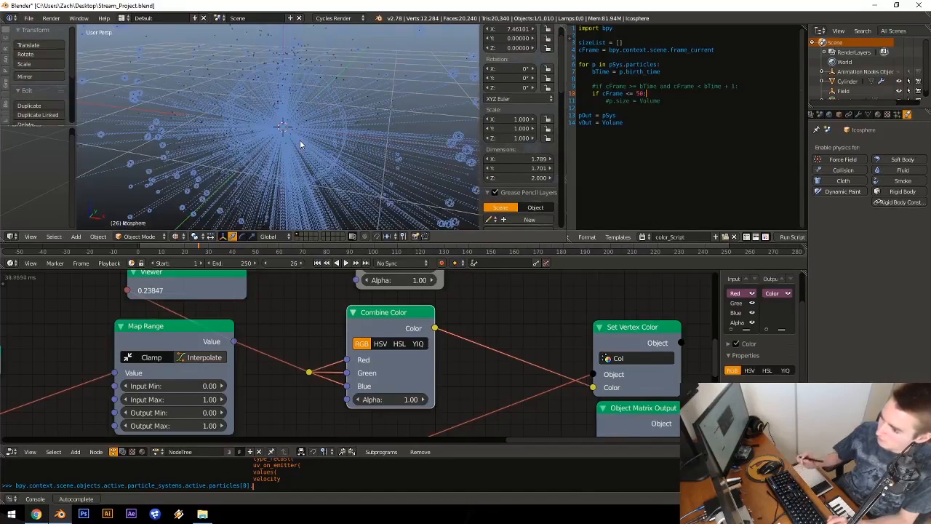
pyautogui.moveTo(340, 204); pyautogui.dragTo(384, 193, button='middle')
# Step: Move the upper Viewer, Map Range and connected Combine Color nodes up together to free space beneath them
pyautogui.moveTo(399, 357); pyautogui.dragTo(356, 345, button='middle')
pyautogui.scroll(-8, 357, 344)
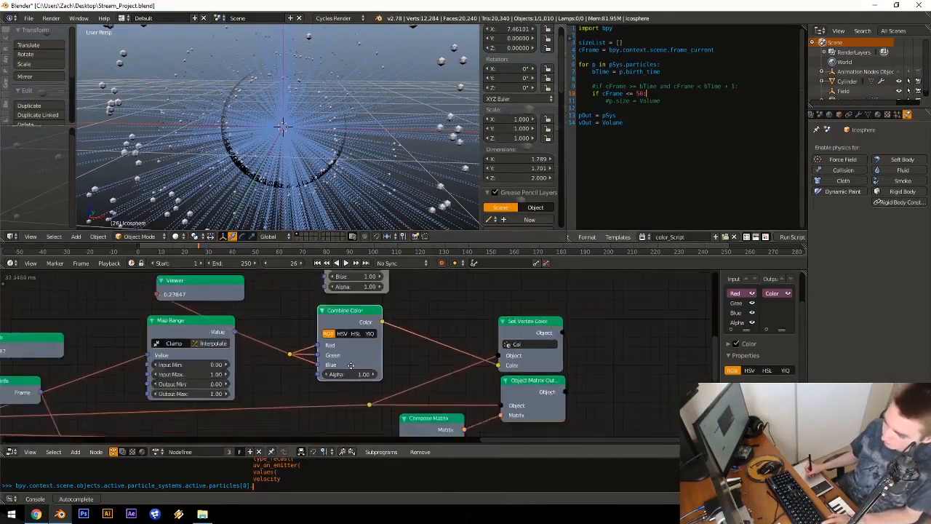
pyautogui.moveTo(285, 415); pyautogui.dragTo(329, 394, button='middle')
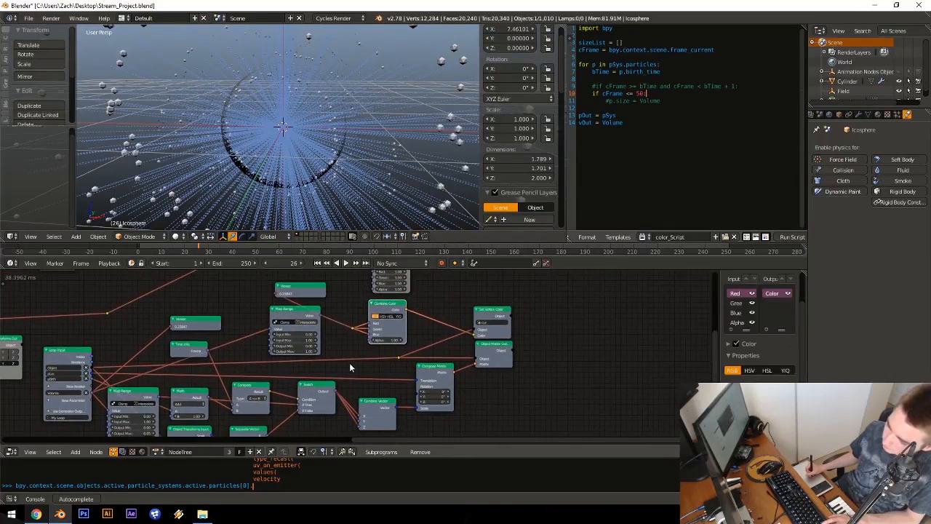
pyautogui.keyDown('ctrl'); pyautogui.moveTo(349, 362); pyautogui.dragTo(327, 391, button='middle'); pyautogui.keyUp('ctrl')
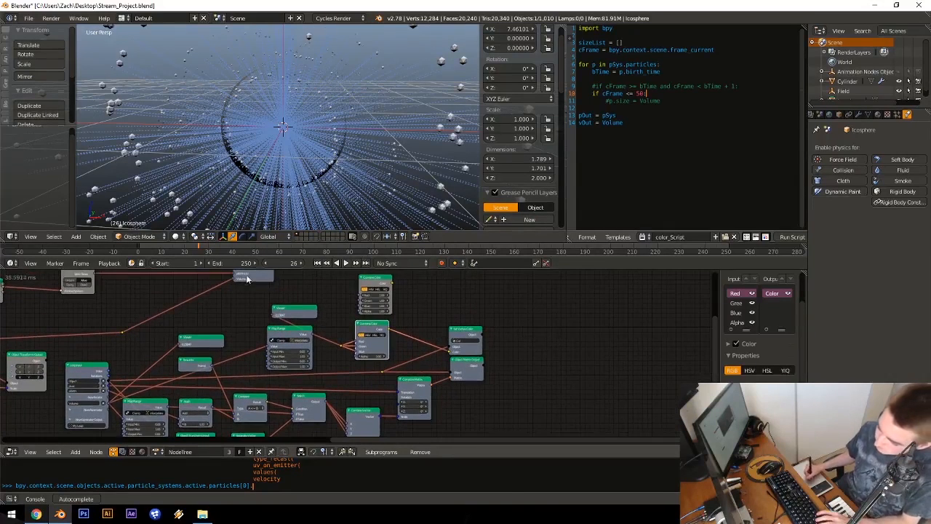
pyautogui.press('a')
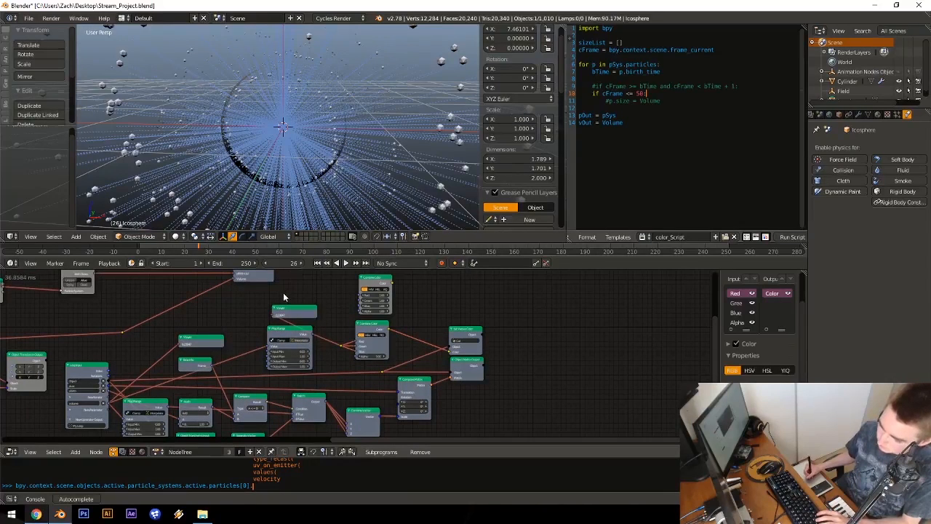
pyautogui.press('b')
pyautogui.moveTo(282, 292); pyautogui.dragTo(402, 370)
pyautogui.press('g')
pyautogui.click(392, 307)
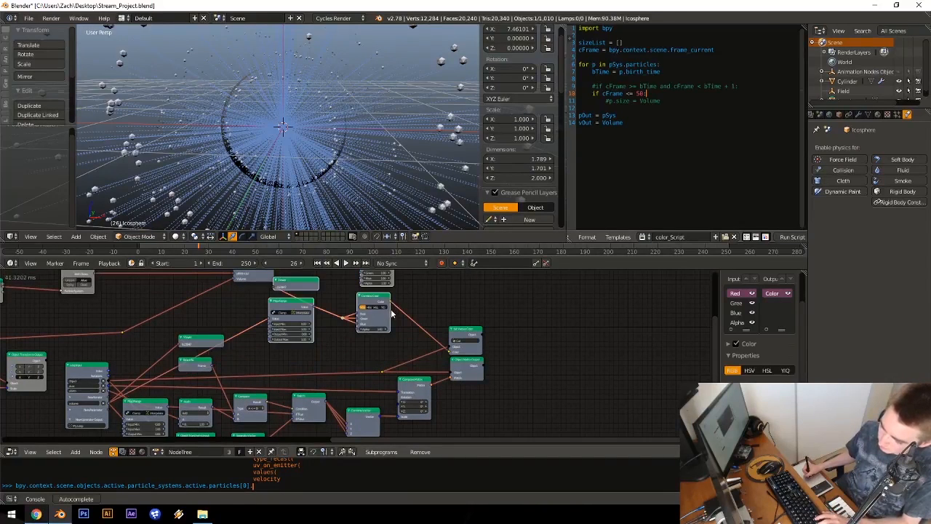
pyautogui.press('g')
pyautogui.click(390, 331)
# Step: Duplicate the Switch node into the space below Combine Color and connect the Compare node's Result to its Condition input
pyautogui.click(323, 398)
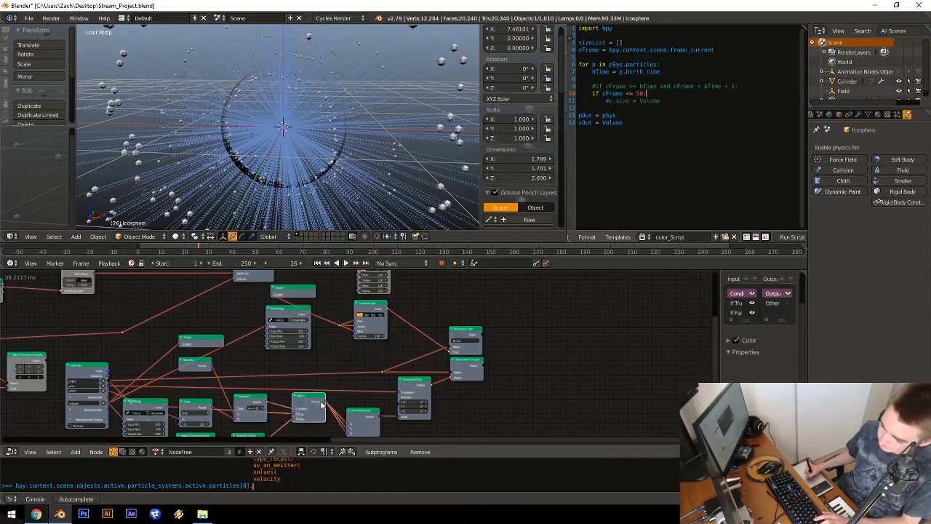
pyautogui.hotkey('shift', 'd')
pyautogui.click(349, 338)
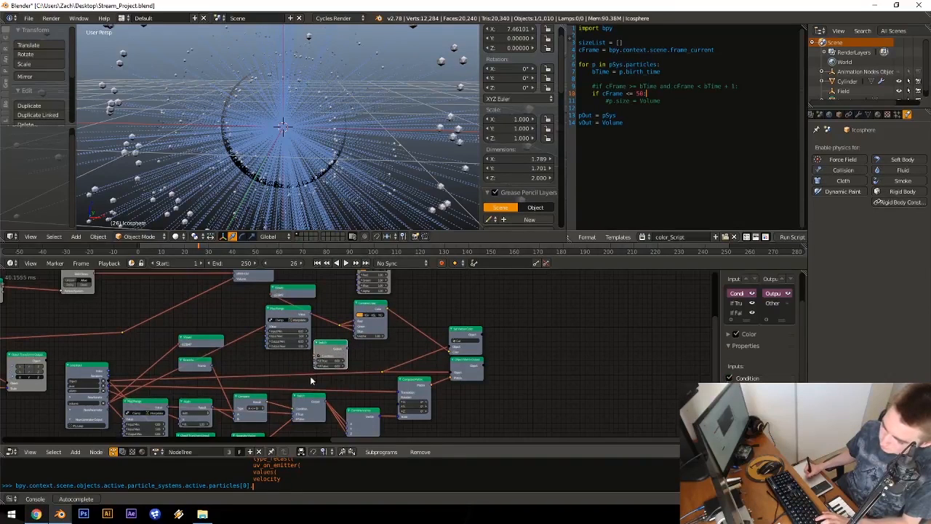
pyautogui.click(267, 407)
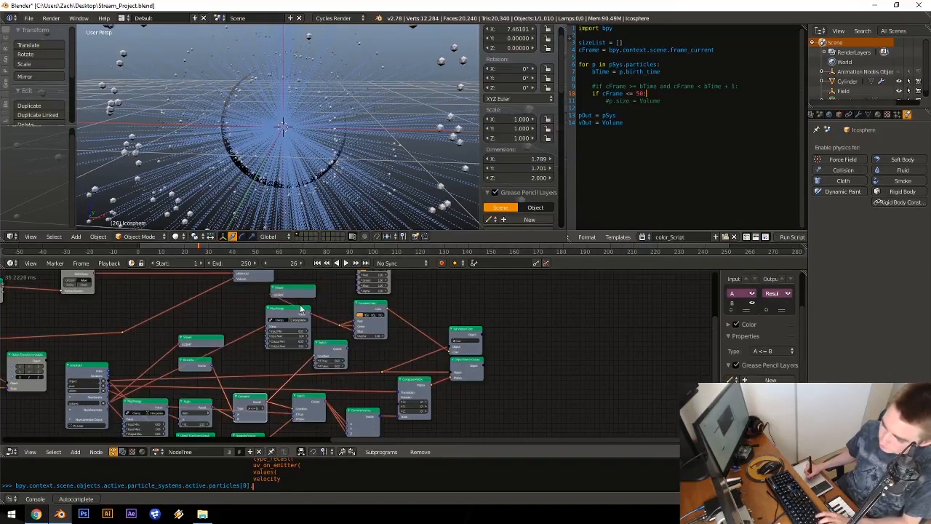
# Step: Shift the Viewer, Map Range and both Combine Color nodes left together, above the duplicated Switch node
pyautogui.moveTo(300, 309); pyautogui.dragTo(304, 354, button='middle')
pyautogui.moveTo(287, 296); pyautogui.dragTo(412, 377)
pyautogui.press('b')
pyautogui.press('g')
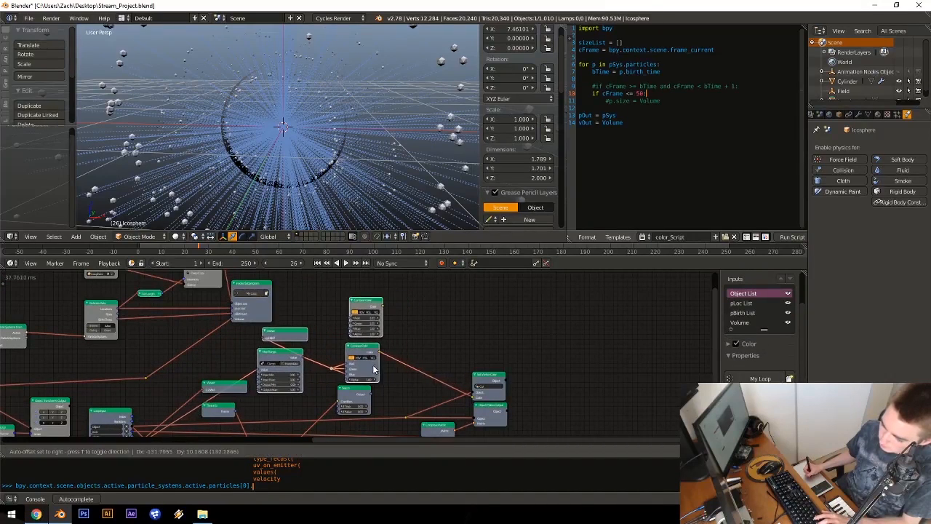
pyautogui.click(376, 369)
pyautogui.moveTo(347, 347); pyautogui.dragTo(314, 343, button='middle')
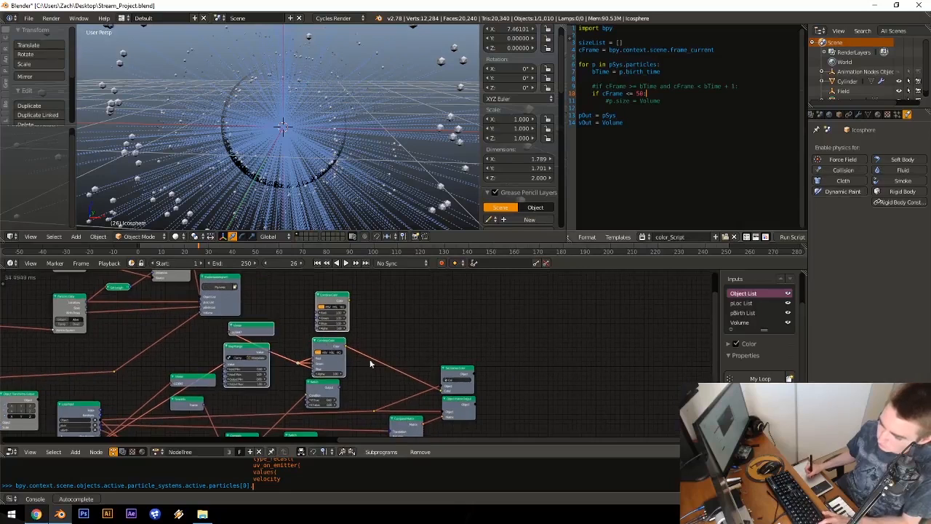
pyautogui.scroll(2, 370, 364)
pyautogui.press('g')
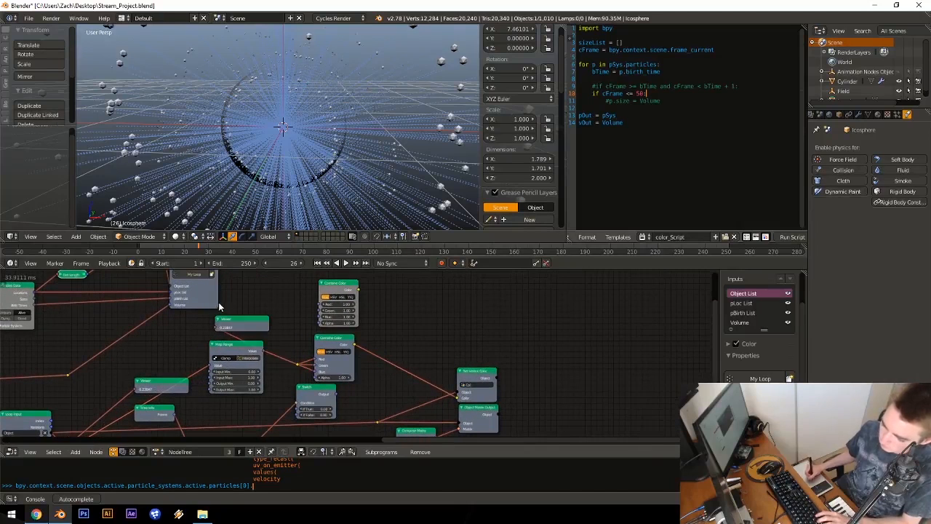
pyautogui.click(285, 378)
# Step: Adjust the positions of the upper Viewer and the Map Range node in front of Combine Color
pyautogui.moveTo(260, 327); pyautogui.dragTo(253, 334)
pyautogui.scroll(4, 282, 340)
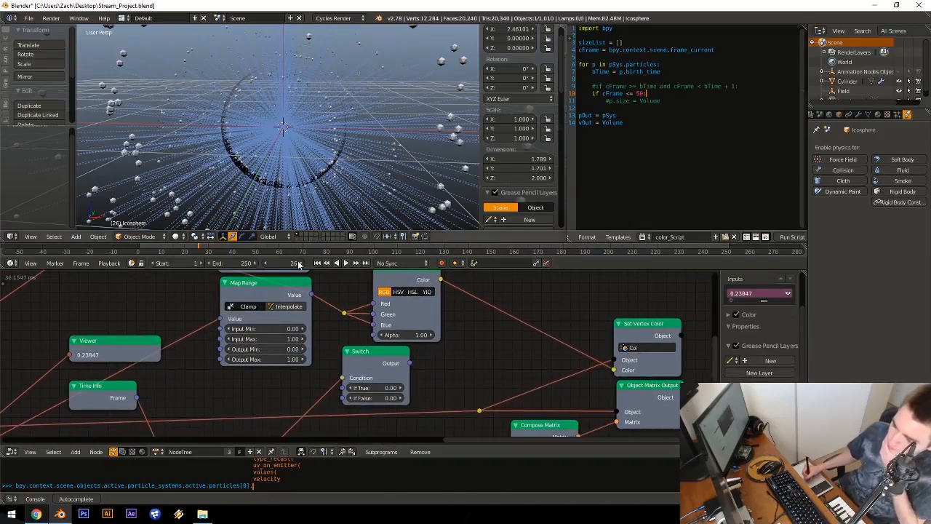
pyautogui.click(293, 297)
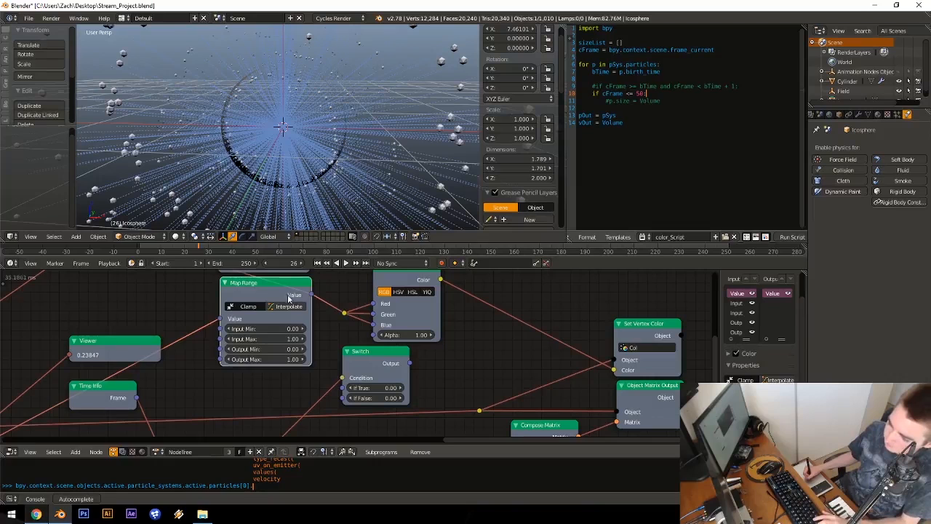
pyautogui.moveTo(292, 296); pyautogui.dragTo(296, 310)
pyautogui.moveTo(298, 308); pyautogui.dragTo(297, 351, button='middle')
pyautogui.scroll(-3, 297, 351)
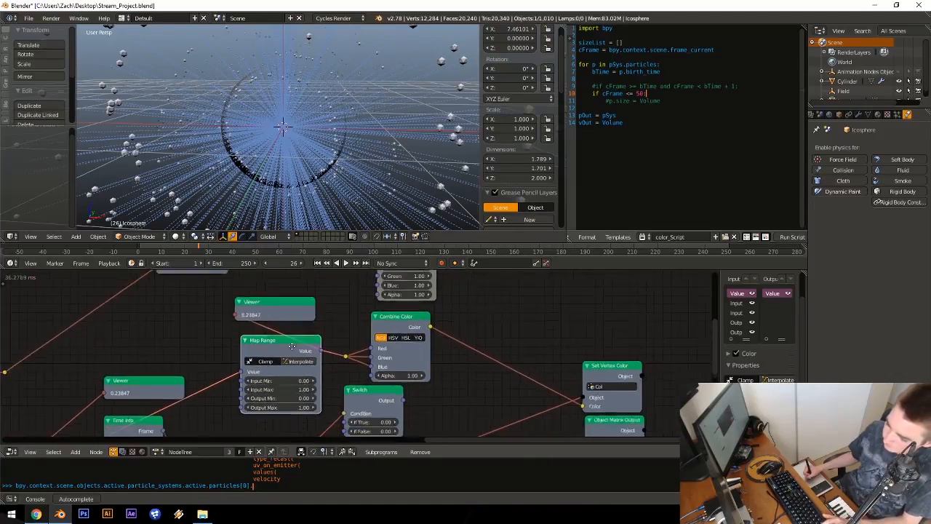
# Step: Delete the unconnected Combine Color node above the one in use
pyautogui.moveTo(269, 294); pyautogui.dragTo(345, 328)
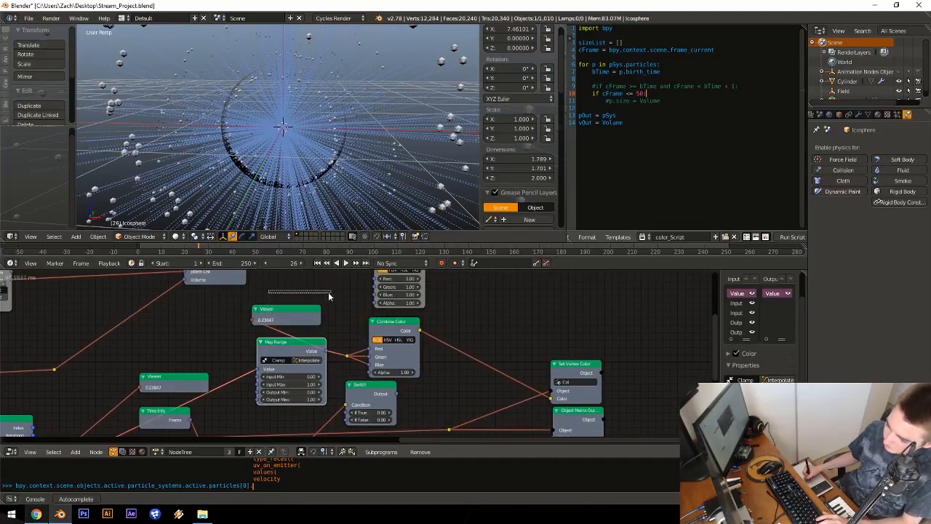
pyautogui.moveTo(358, 291); pyautogui.dragTo(390, 287, button='middle')
pyautogui.click(387, 289)
pyautogui.press('x')
pyautogui.moveTo(362, 333); pyautogui.dragTo(373, 321, button='middle')
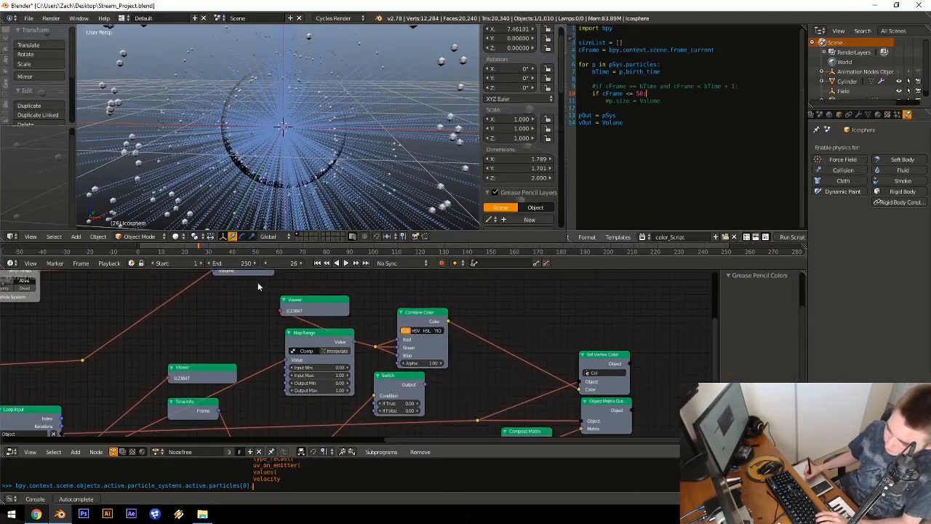
# Step: Move the upper Viewer, Map Range and Combine Color nodes together up and left, clear of the Switch node below
pyautogui.moveTo(282, 289); pyautogui.dragTo(442, 358)
pyautogui.press('g')
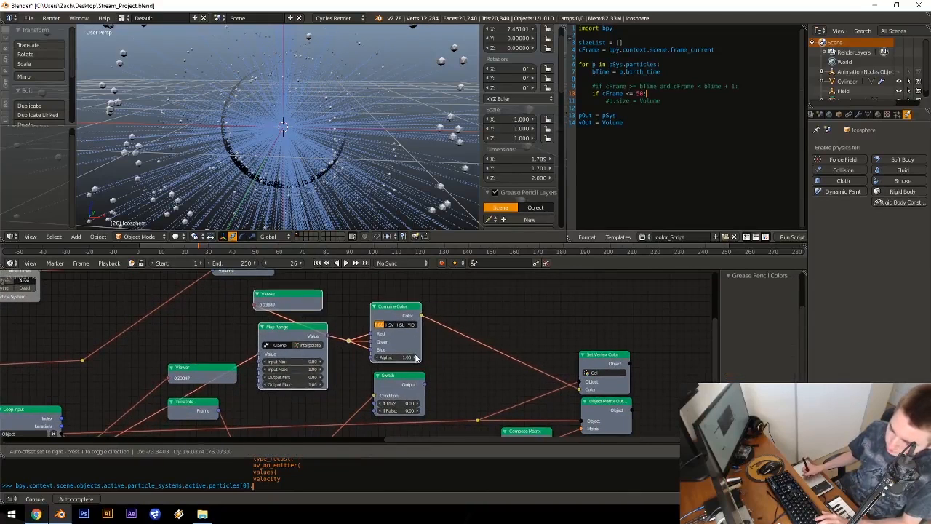
pyautogui.click(416, 356)
pyautogui.click(403, 396)
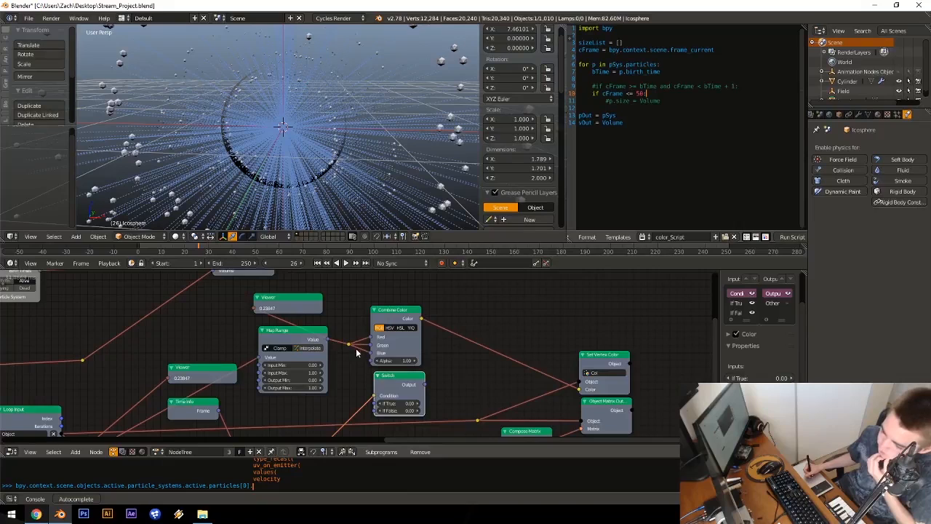
# Step: Reposition the lower colour Switch node into the gap between Combine Color and Set Vertex Color
pyautogui.moveTo(339, 402); pyautogui.dragTo(411, 288, button='middle')
pyautogui.moveTo(373, 375); pyautogui.dragTo(368, 404, button='middle')
pyautogui.moveTo(364, 367); pyautogui.dragTo(349, 377, button='middle')
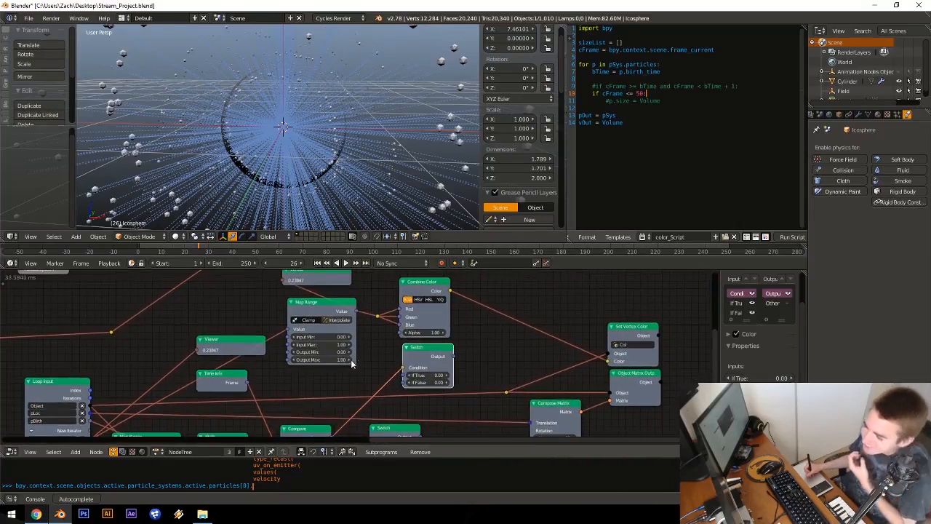
pyautogui.moveTo(379, 333); pyautogui.dragTo(391, 320, button='middle')
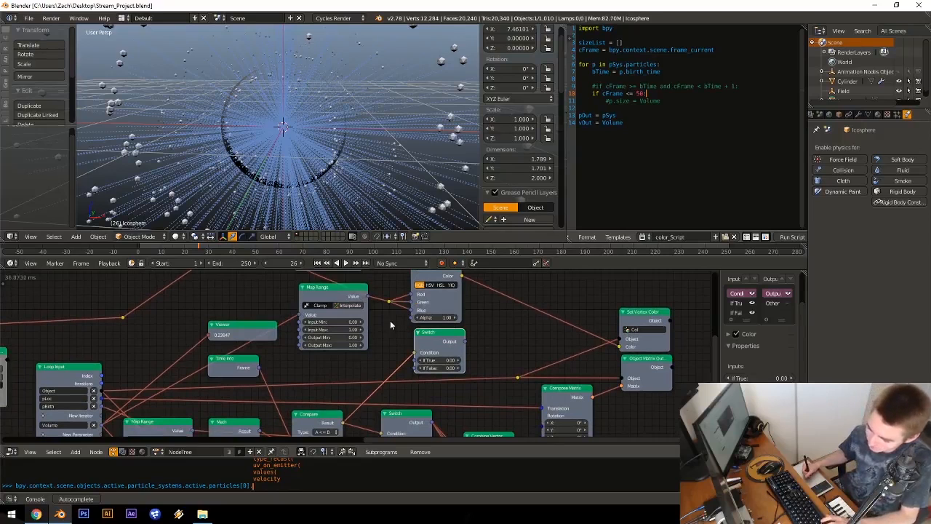
pyautogui.moveTo(332, 408); pyautogui.dragTo(296, 434, button='middle')
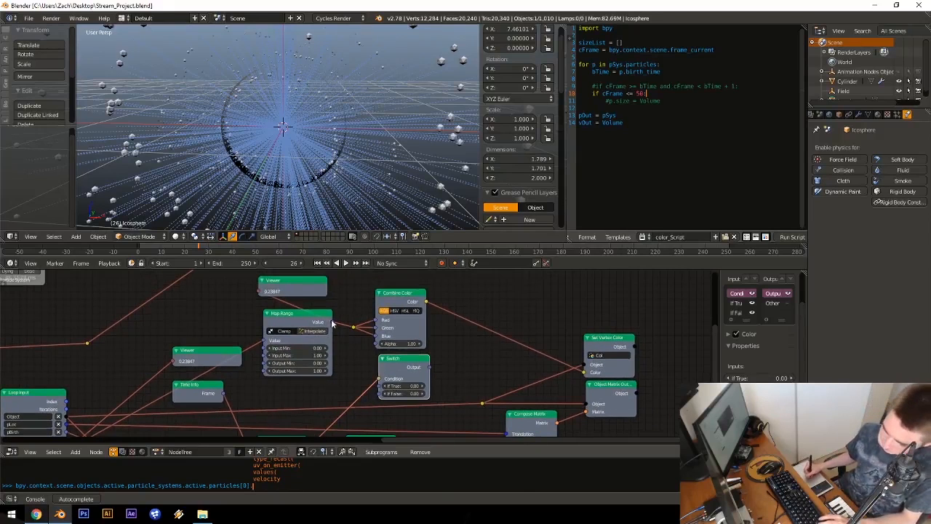
pyautogui.moveTo(332, 322); pyautogui.dragTo(347, 376)
pyautogui.moveTo(351, 367)
pyautogui.mouseDown(button='middle')
pyautogui.moveTo(371, 332)
pyautogui.moveTo(351, 381)
pyautogui.mouseUp(button='middle')
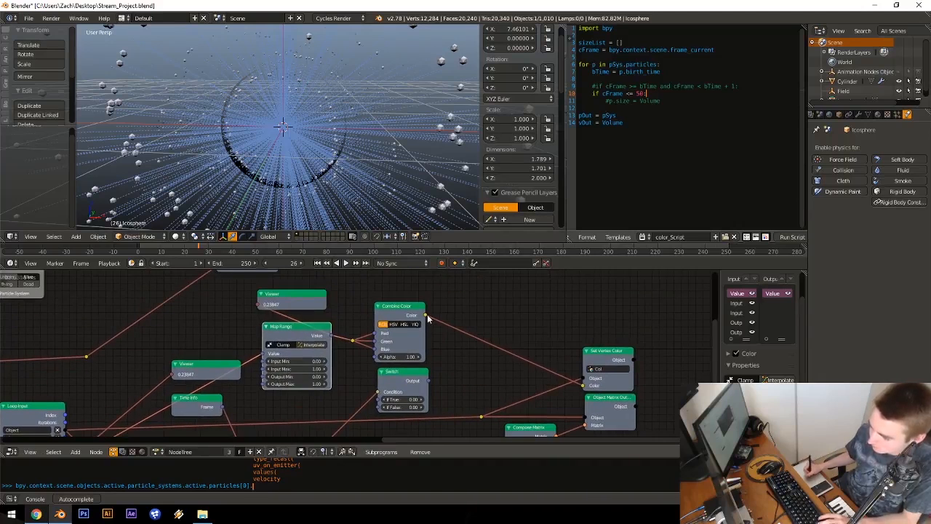
pyautogui.moveTo(392, 388); pyautogui.dragTo(448, 365)
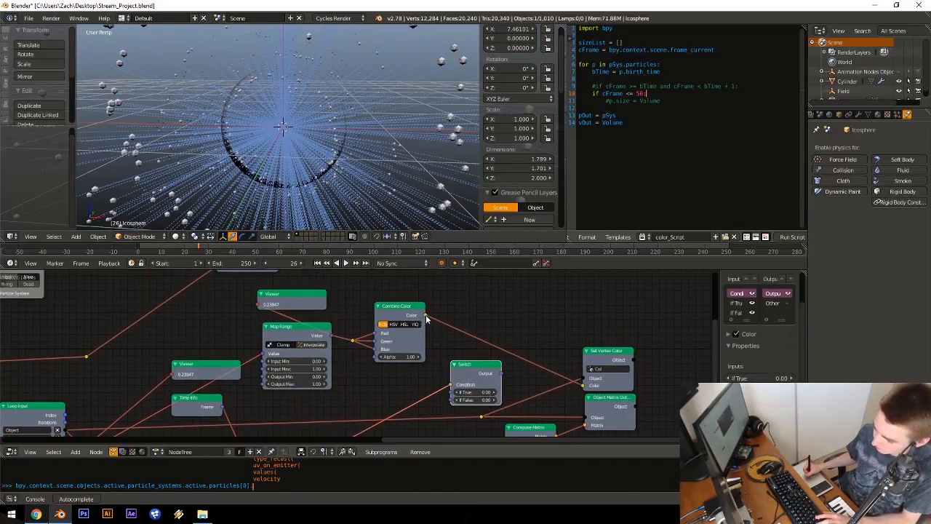
# Step: Connect Combine Color's output to the Switch's If True input and the Switch's Output to Set Vertex Color's Color, then save the project
pyautogui.moveTo(425, 314); pyautogui.dragTo(450, 392)
pyautogui.moveTo(501, 374); pyautogui.dragTo(586, 384)
pyautogui.hotkey('ctrl', 's')
pyautogui.click(534, 326)
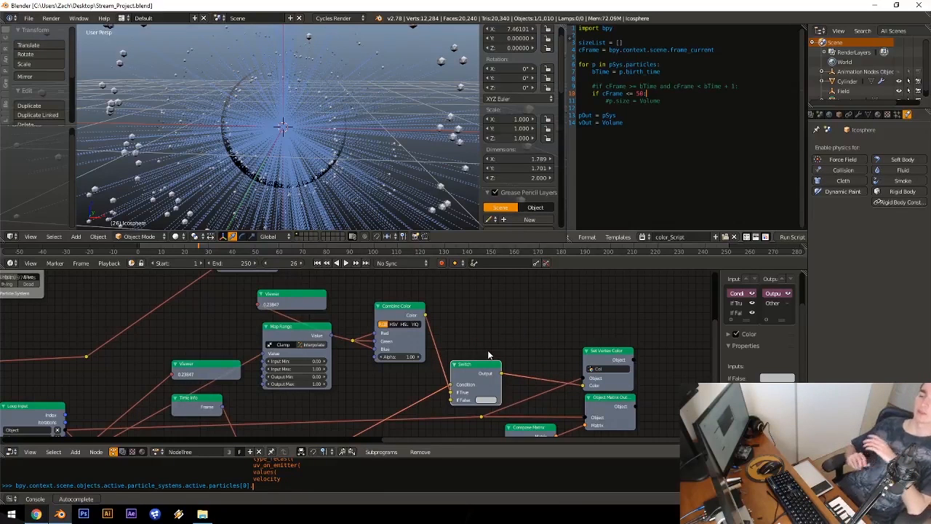
# Step: Add a Script subprogram node in the empty space above the Switch and Set Vertex Color nodes
pyautogui.moveTo(408, 351); pyautogui.dragTo(385, 385, button='middle')
pyautogui.moveTo(460, 362); pyautogui.dragTo(469, 392, button='middle')
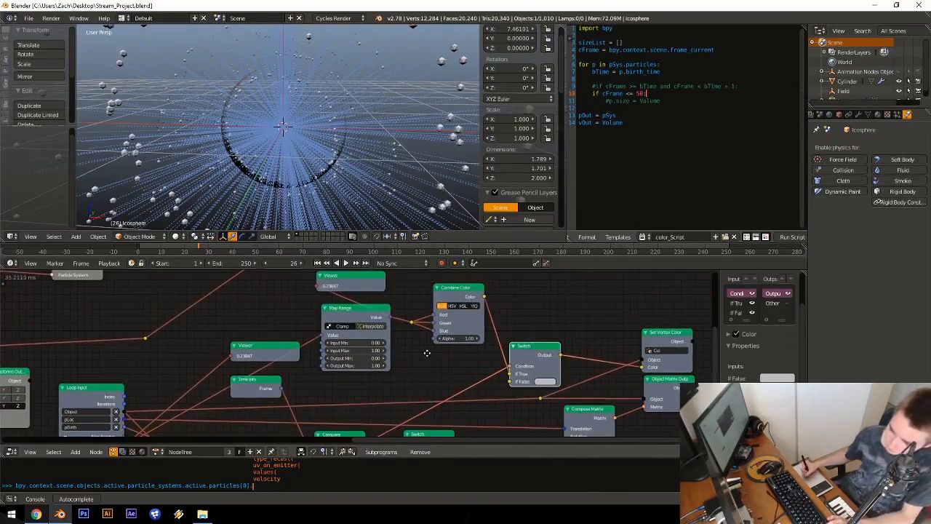
pyautogui.moveTo(426, 354); pyautogui.dragTo(402, 364, button='middle')
pyautogui.hotkey('shift', 'a')
pyautogui.moveTo(515, 488)
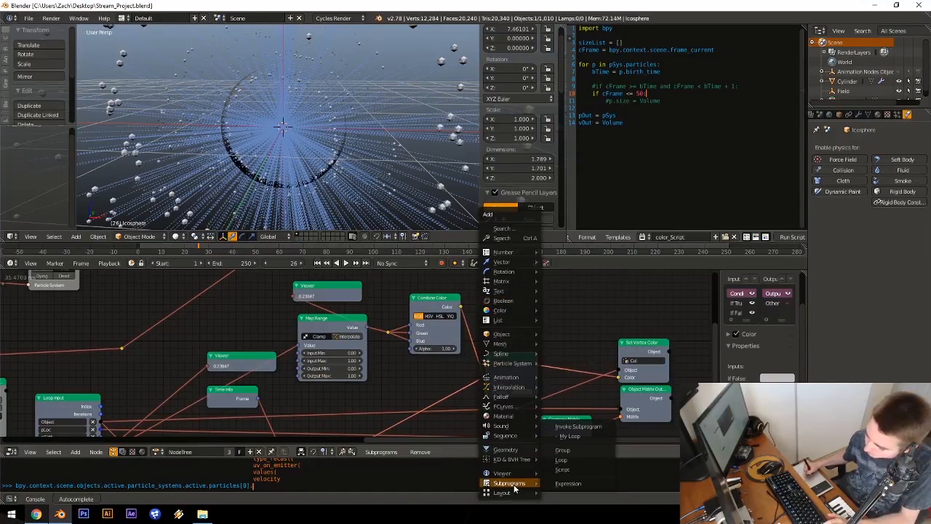
pyautogui.click(565, 469)
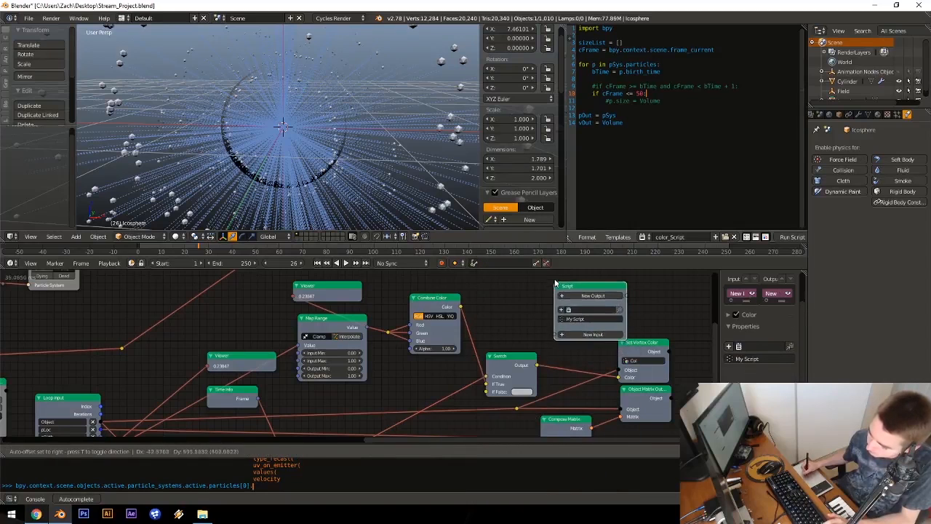
pyautogui.moveTo(509, 310); pyautogui.dragTo(459, 337, button='middle')
pyautogui.moveTo(497, 344); pyautogui.dragTo(480, 319)
# Step: Assign the color_Script text to the Script node and name its subprogram Color_Script_Node
pyautogui.click(501, 304)
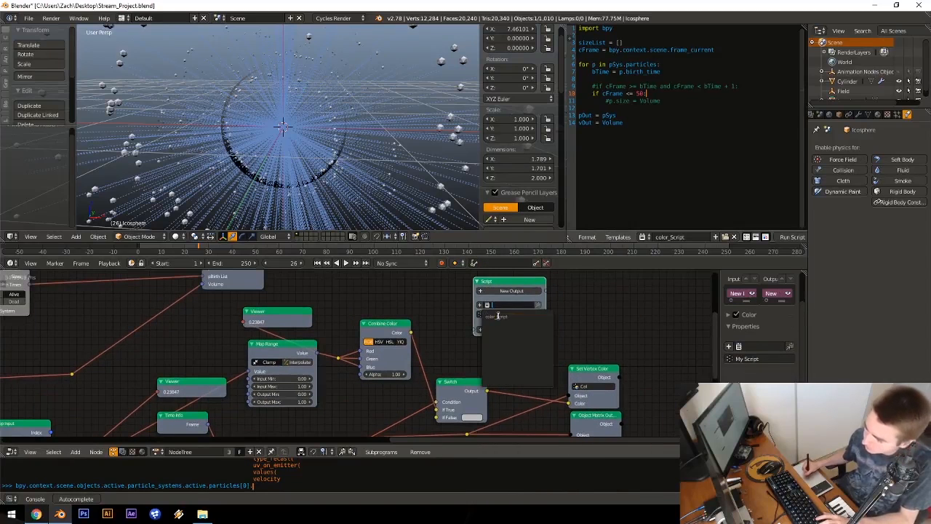
pyautogui.click(496, 315)
pyautogui.moveTo(487, 338); pyautogui.dragTo(424, 377, button='middle')
pyautogui.scroll(2, 486, 355)
pyautogui.click(483, 359)
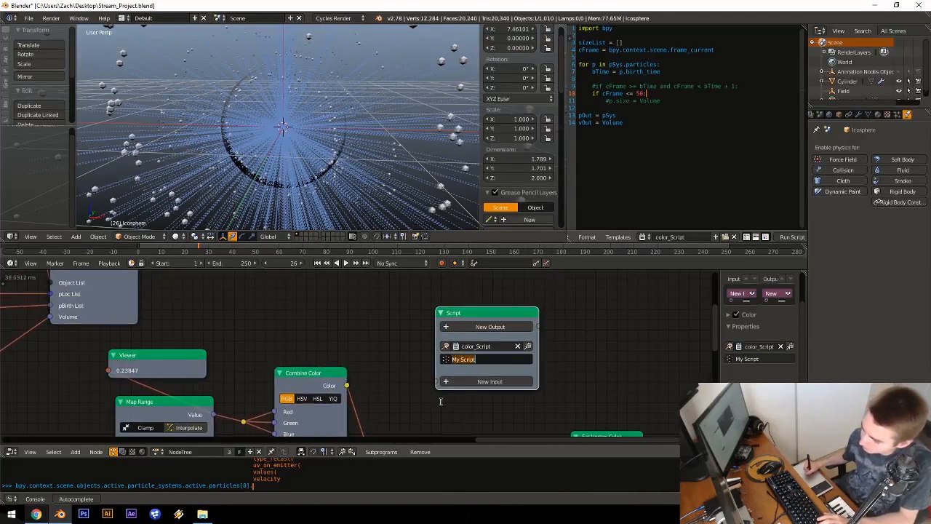
pyautogui.write('Color_')
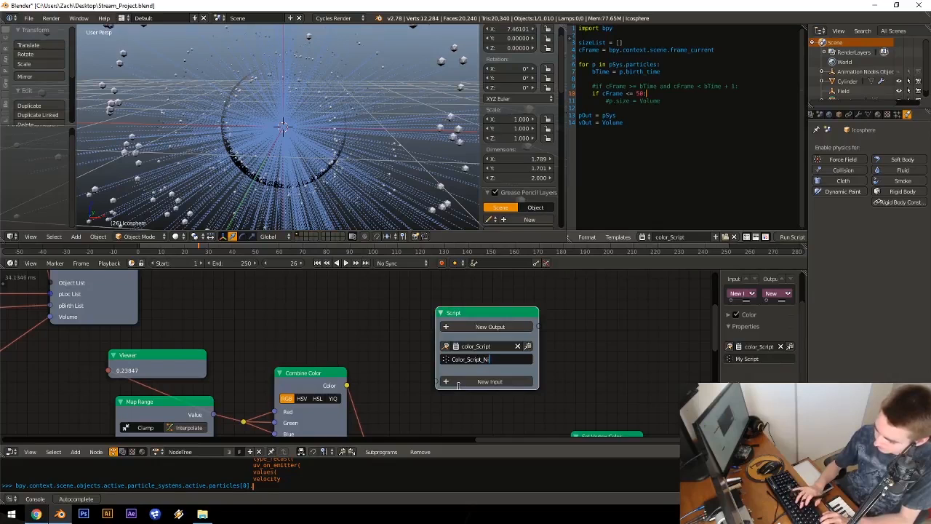
pyautogui.press('Return')
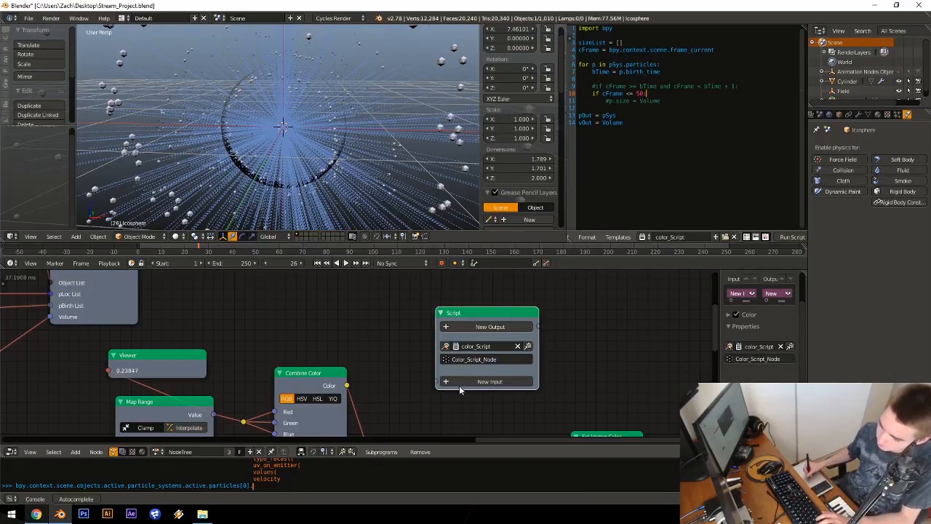
# Step: Move the Script node up and left and add an Object input to it
pyautogui.moveTo(469, 314); pyautogui.dragTo(440, 274)
pyautogui.press('a')
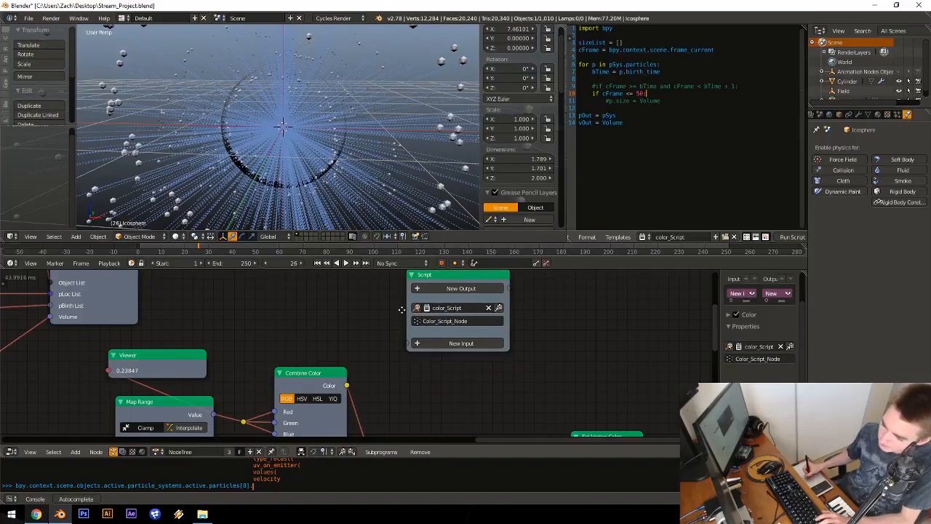
pyautogui.moveTo(385, 293); pyautogui.dragTo(382, 319, button='middle')
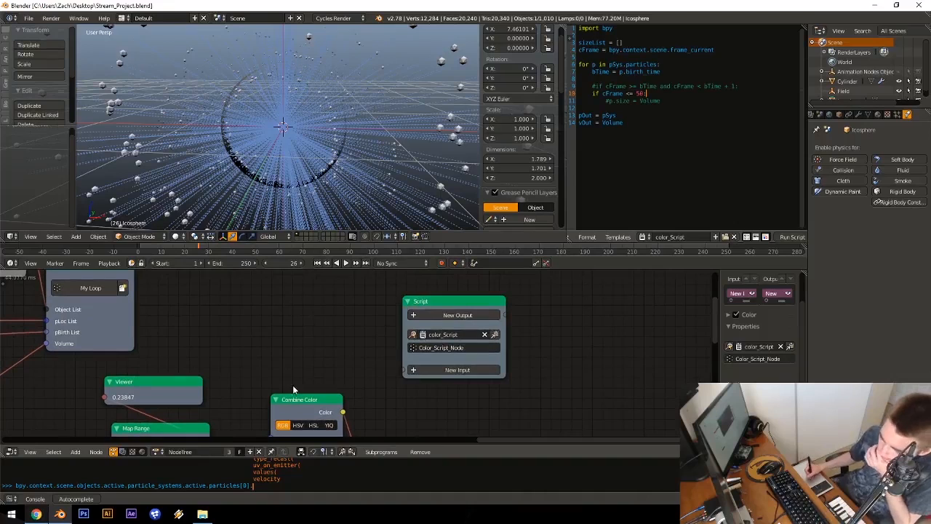
pyautogui.moveTo(293, 390); pyautogui.dragTo(400, 361, button='middle')
pyautogui.moveTo(349, 390); pyautogui.dragTo(211, 518, button='middle')
pyautogui.click(451, 351)
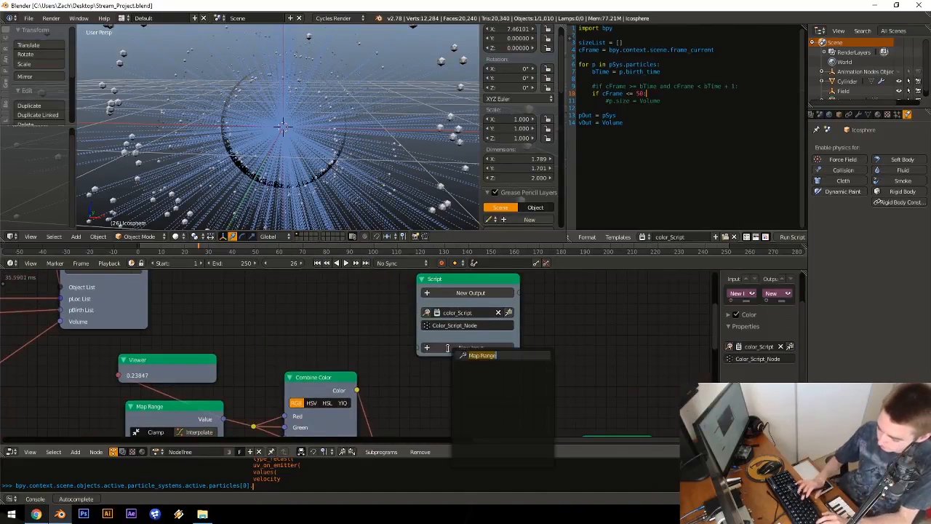
pyautogui.write('objec')
pyautogui.press('Down')
pyautogui.press('Return')
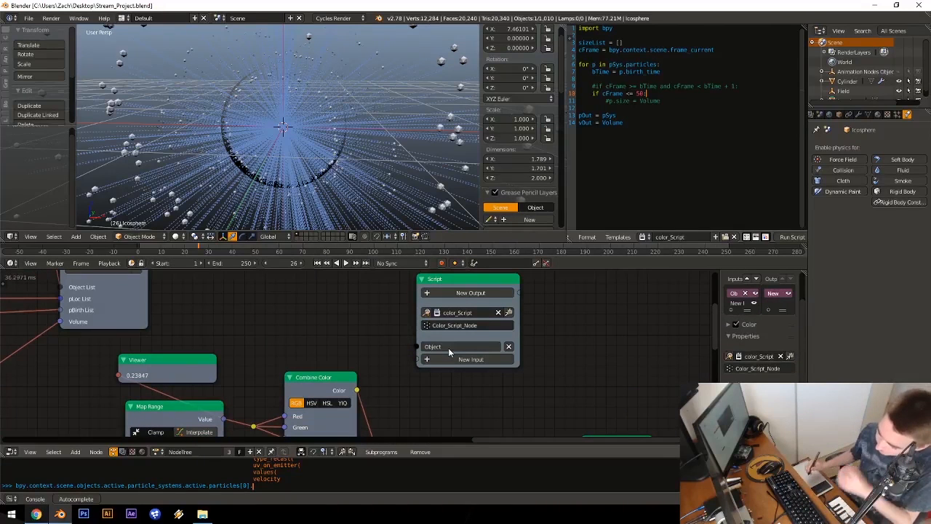
# Step: Add a Float output named Red to the Script node
pyautogui.click(471, 292)
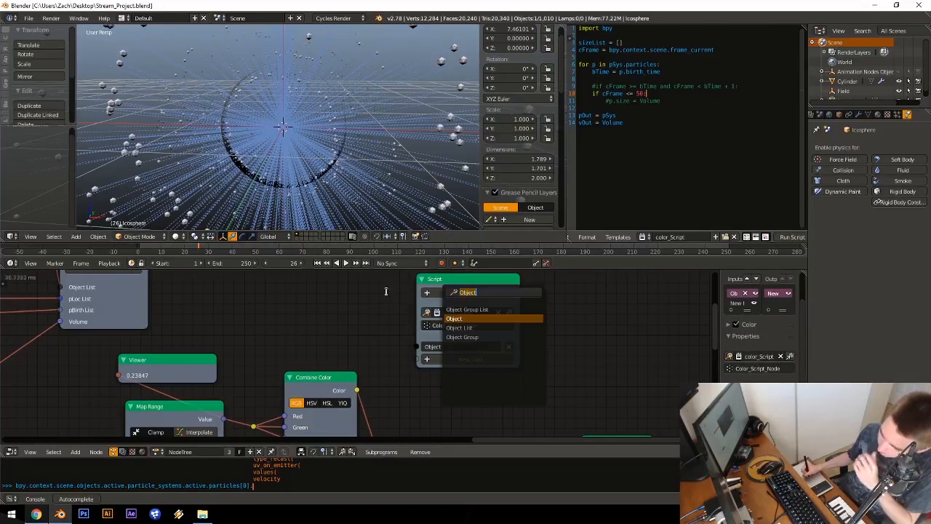
pyautogui.write('float')
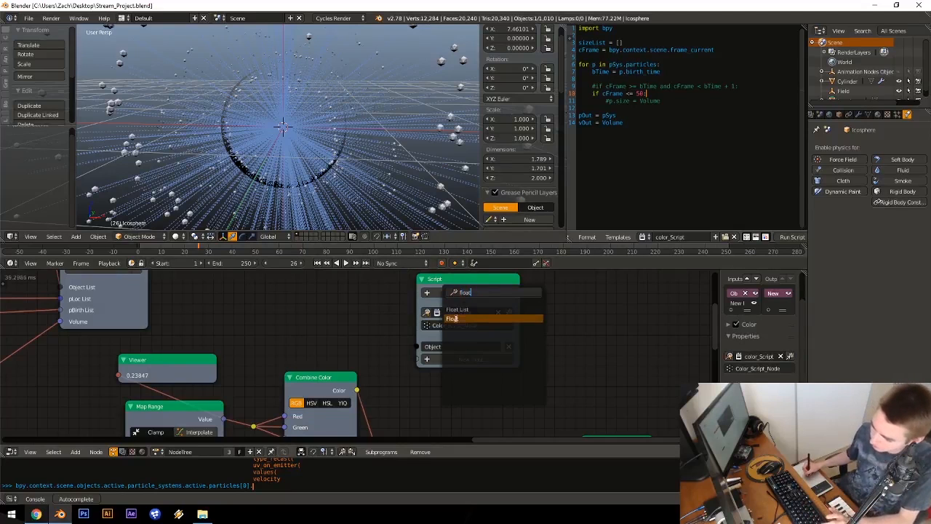
pyautogui.click(456, 318)
pyautogui.doubleClick(458, 292)
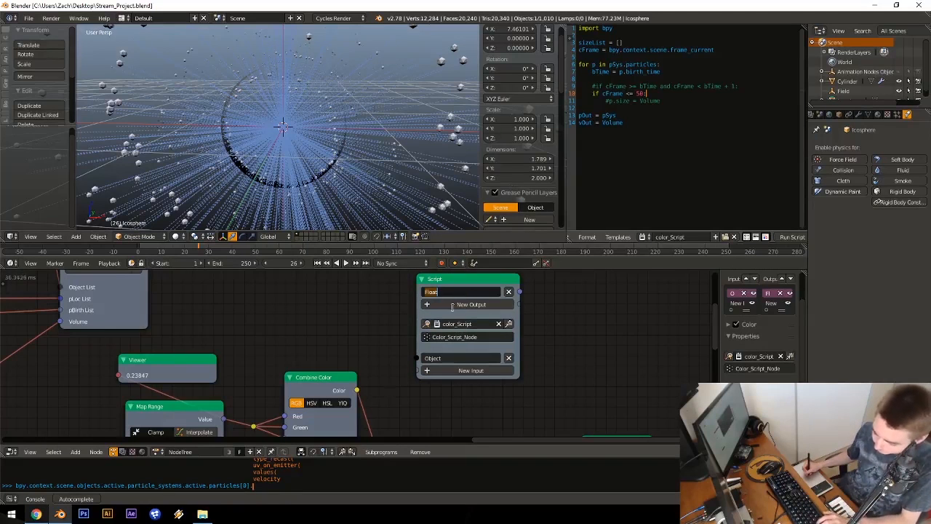
pyautogui.write('Red')
pyautogui.press('Return')
# Step: Add a second Float output named Green to the Script node
pyautogui.click(486, 305)
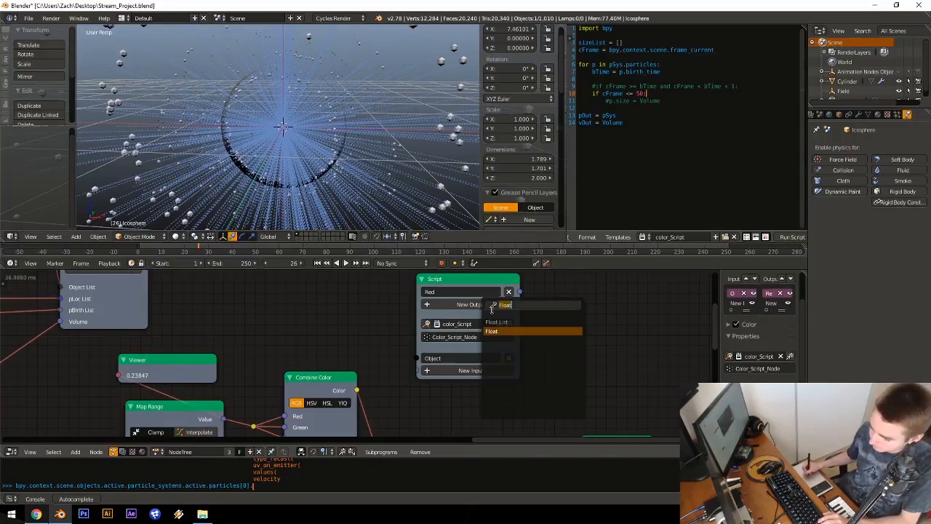
pyautogui.click(492, 332)
pyautogui.doubleClick(458, 302)
pyautogui.write('Gre')
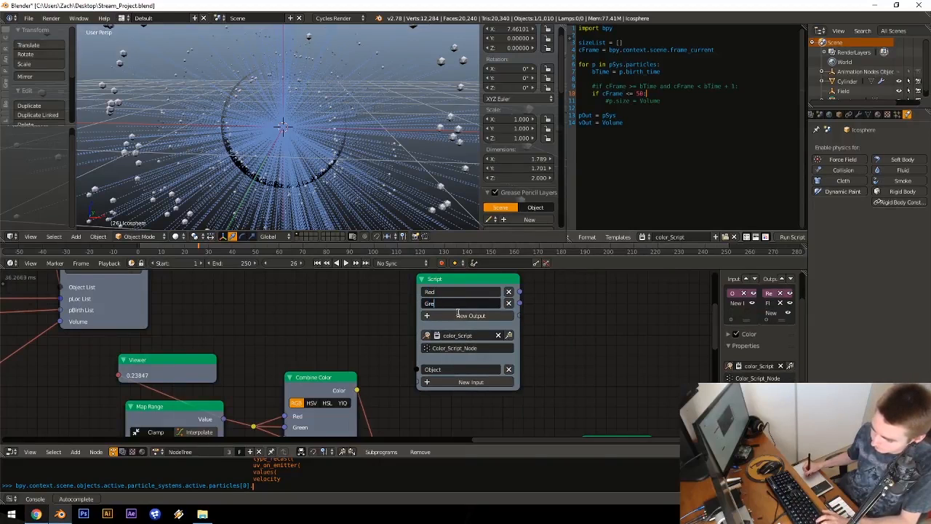
pyautogui.write('en')
pyautogui.press('Return')
# Step: Add a third Float output named Blue to the Script node and save the project over the existing file
pyautogui.click(501, 317)
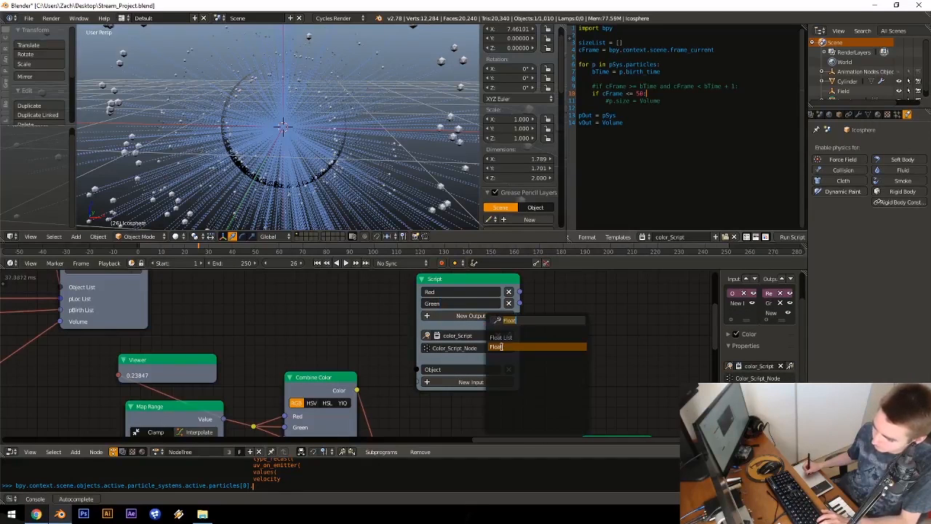
pyautogui.click(499, 346)
pyautogui.doubleClick(456, 314)
pyautogui.write('Blue')
pyautogui.press('Return')
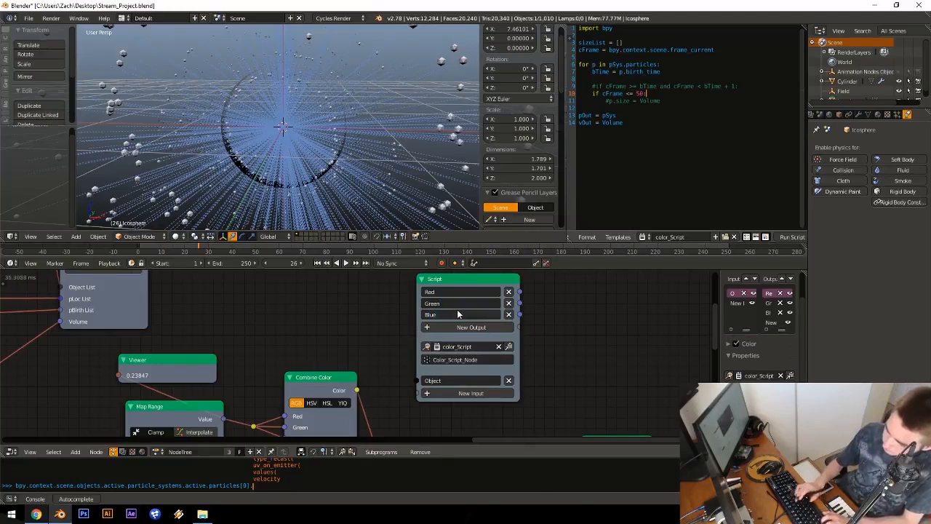
pyautogui.moveTo(533, 305); pyautogui.dragTo(508, 333, button='middle')
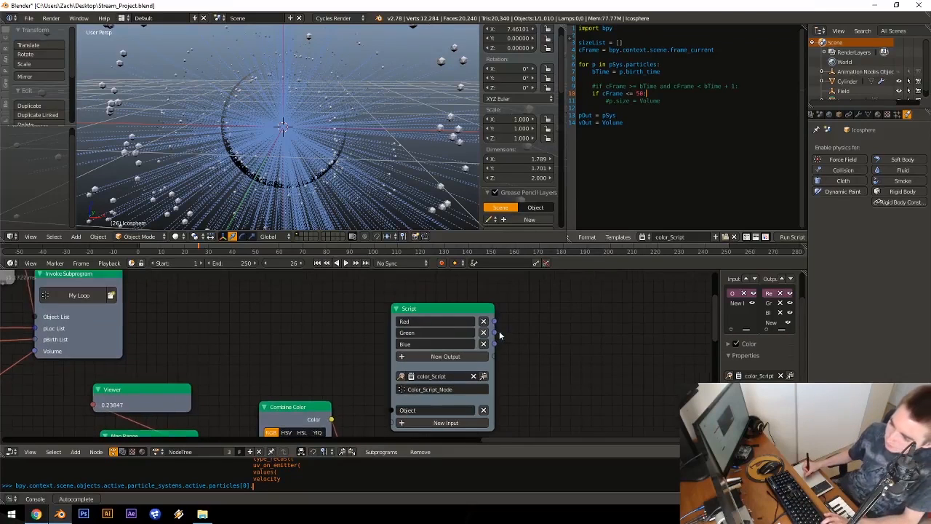
pyautogui.hotkey('ctrl', 's')
pyautogui.click(508, 334)
# Step: Clear the old code from color_Script, leaving only the import bpy line, and save the project
pyautogui.hotkey('ctrl', 'a')
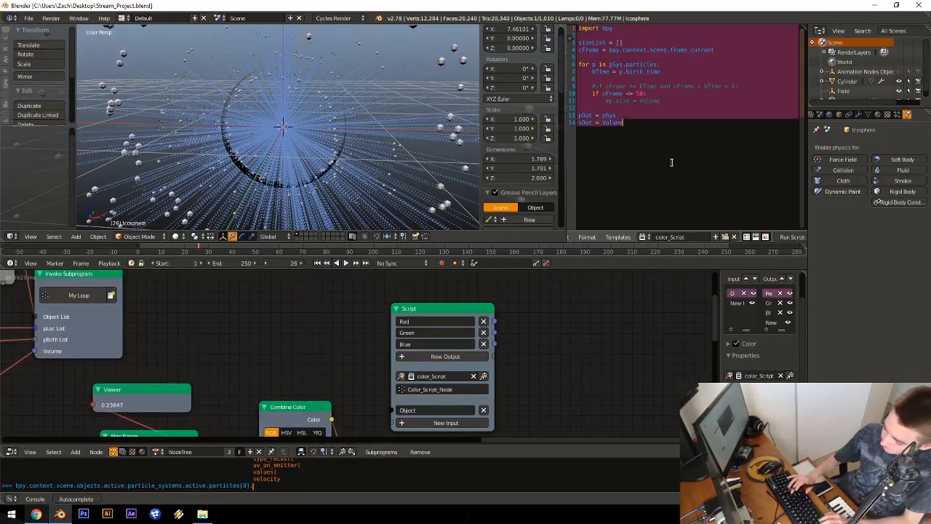
pyautogui.press('BackSpace')
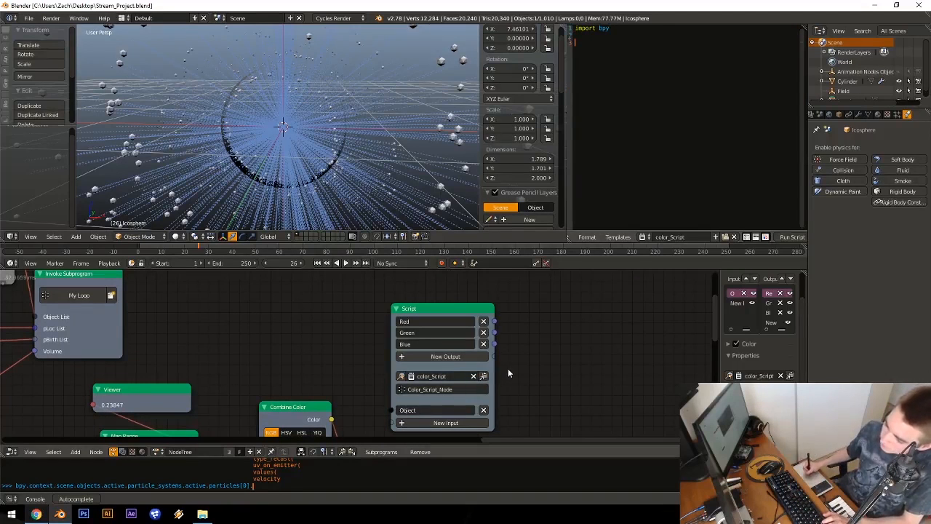
pyautogui.hotkey('ctrl', 's')
pyautogui.click(580, 299)
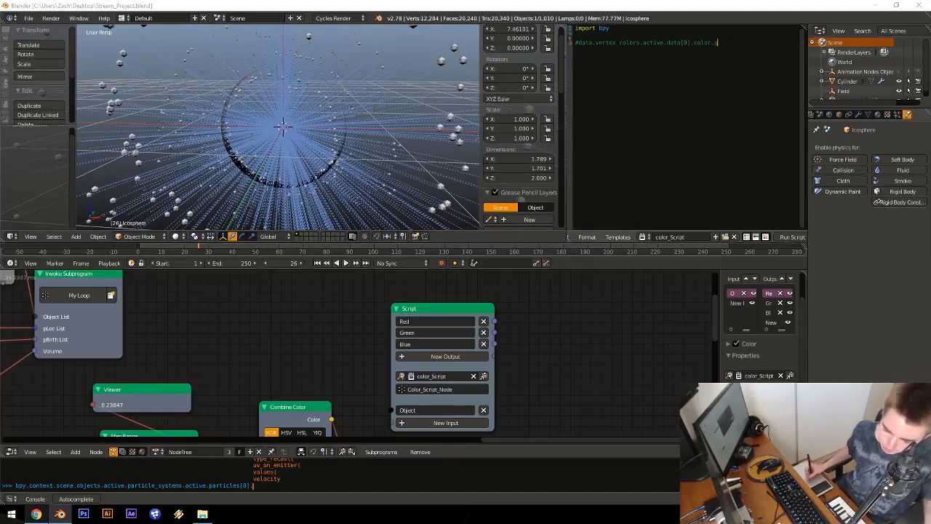
# Step: Save Stream_Project.blend again, overwriting the existing file
pyautogui.moveTo(281, 350); pyautogui.dragTo(351, 364, button='middle')
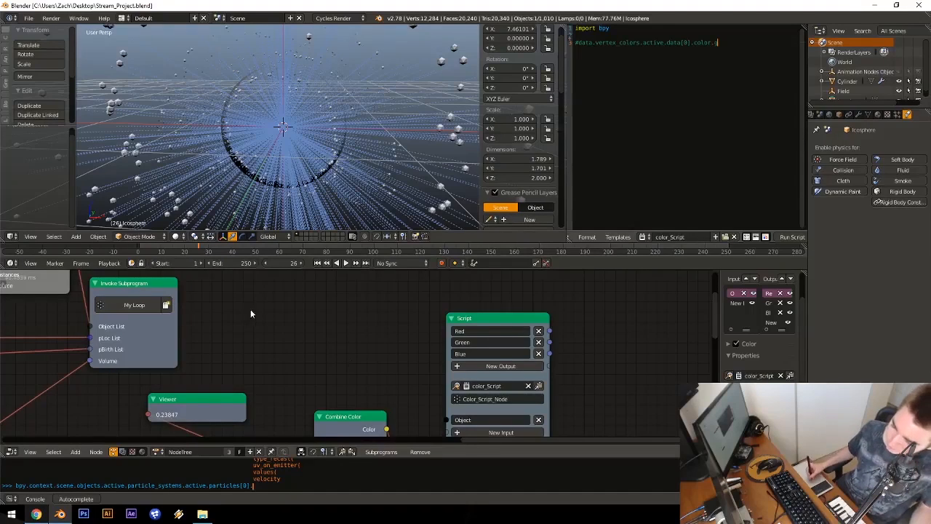
pyautogui.moveTo(250, 339); pyautogui.dragTo(343, 283, button='middle')
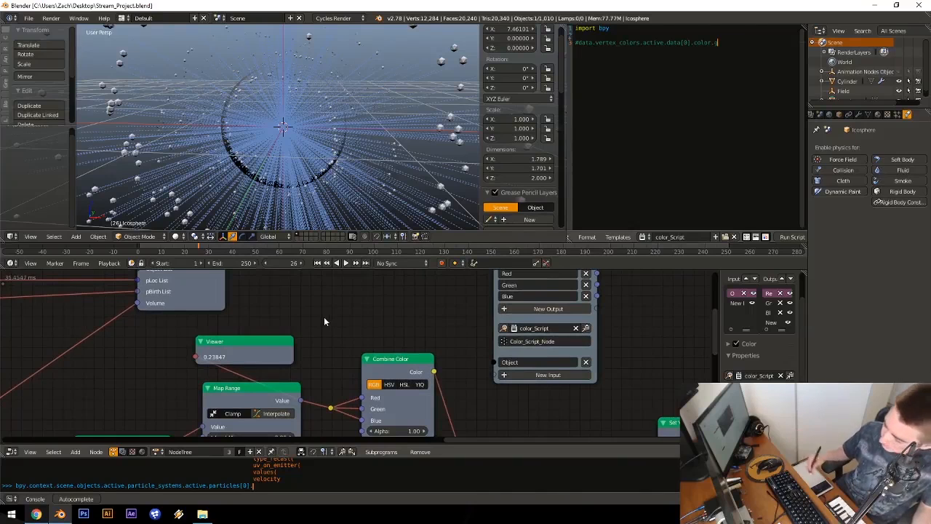
pyautogui.moveTo(370, 293); pyautogui.dragTo(321, 318, button='middle')
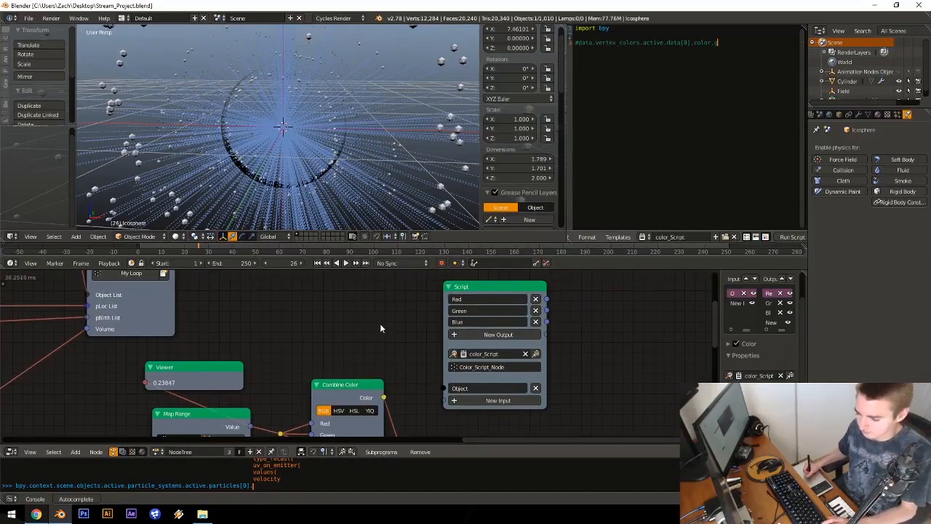
pyautogui.moveTo(379, 323); pyautogui.dragTo(407, 321, button='middle')
pyautogui.hotkey('ctrl', 's')
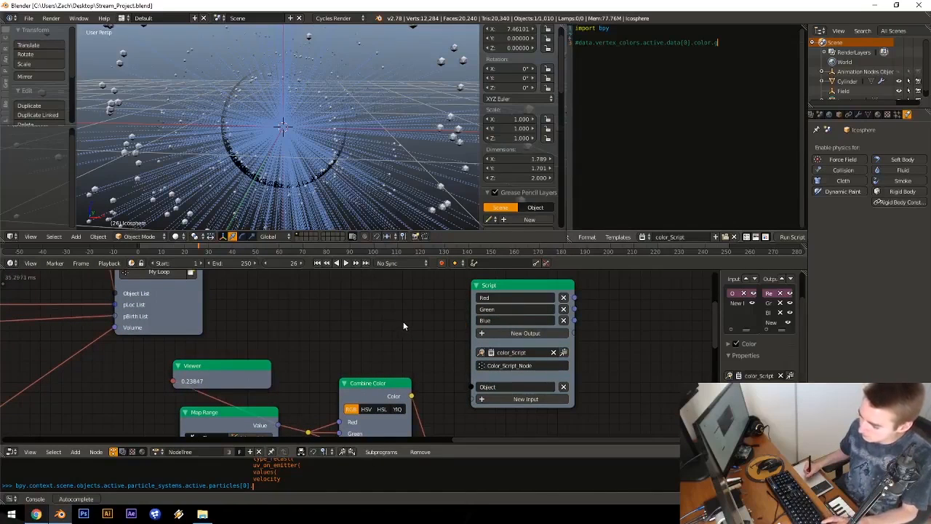
pyautogui.hotkey('ctrl', 's')
pyautogui.click(409, 325)
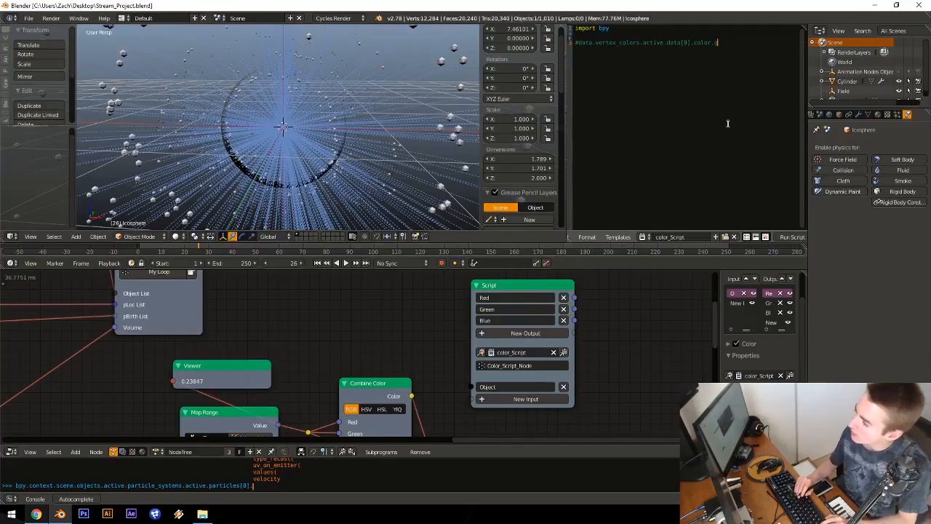
# Step: Finish the comment line #data.vertex_colors.active.data[0].color.g in color_Script and start a new line below it
pyautogui.press('Return')
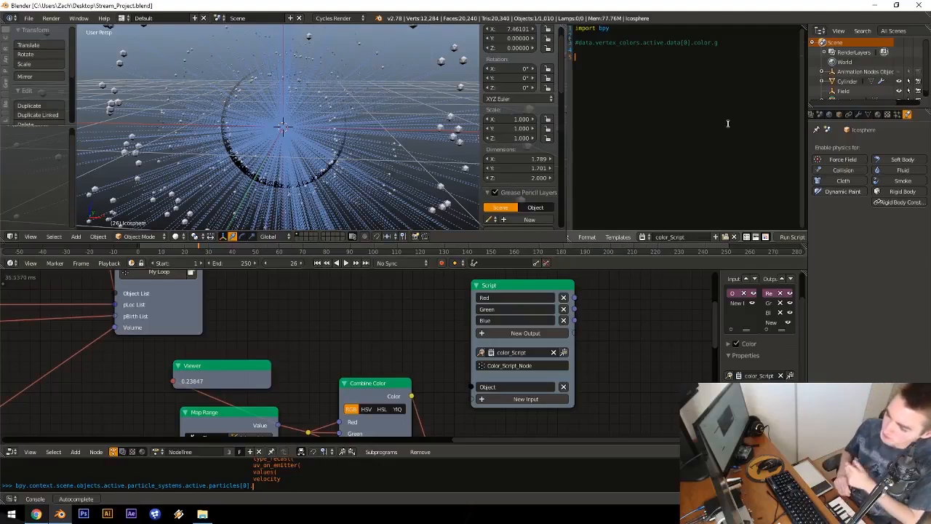
# Step: Add an Invoke Subprogram node for Color_Script_Node and place it near the Loop Input node
pyautogui.moveTo(196, 384); pyautogui.dragTo(321, 323, button='middle')
pyautogui.hotkey('shift', 'a')
pyautogui.moveTo(453, 336)
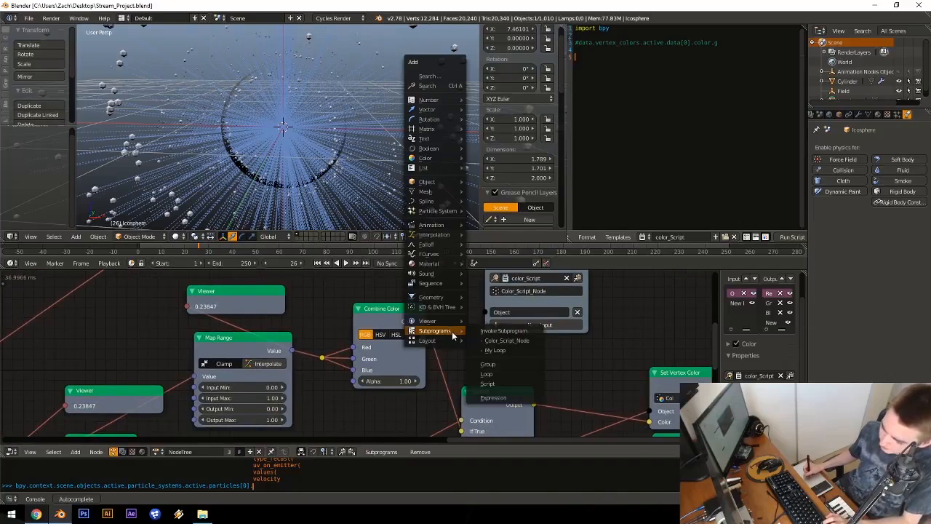
pyautogui.click(502, 331)
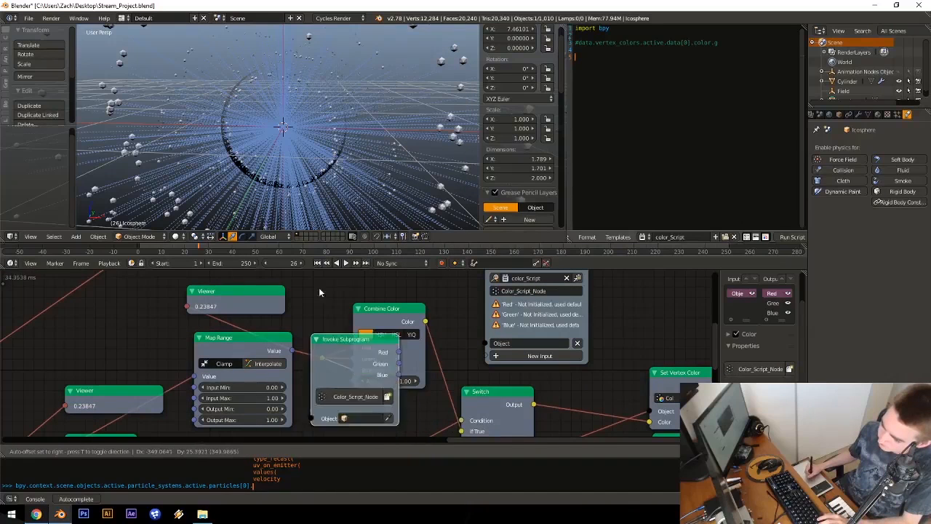
pyautogui.click(98, 290)
# Step: Link Loop Input's Object output to the Invoke Subprogram node's Object input and move that node beneath Combine Color
pyautogui.moveTo(106, 323); pyautogui.dragTo(247, 284, button='middle')
pyautogui.moveTo(131, 365); pyautogui.dragTo(212, 324, button='middle')
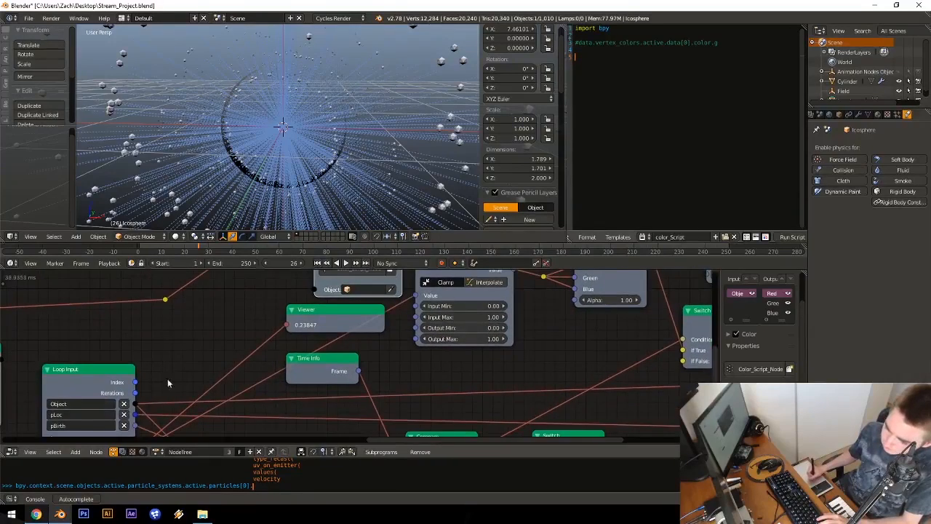
pyautogui.moveTo(136, 404); pyautogui.dragTo(312, 290)
pyautogui.moveTo(282, 340); pyautogui.dragTo(208, 423, button='middle')
pyautogui.moveTo(282, 307); pyautogui.dragTo(483, 404)
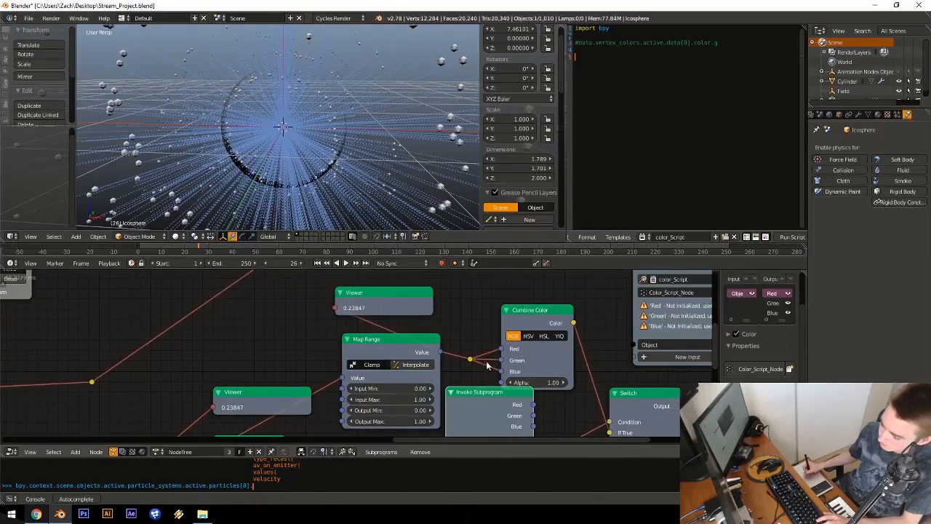
# Step: Select the whole loop network connected to the object output node and move it down, clear of the Script node
pyautogui.scroll(-4, 486, 361)
pyautogui.scroll(-1, 469, 346)
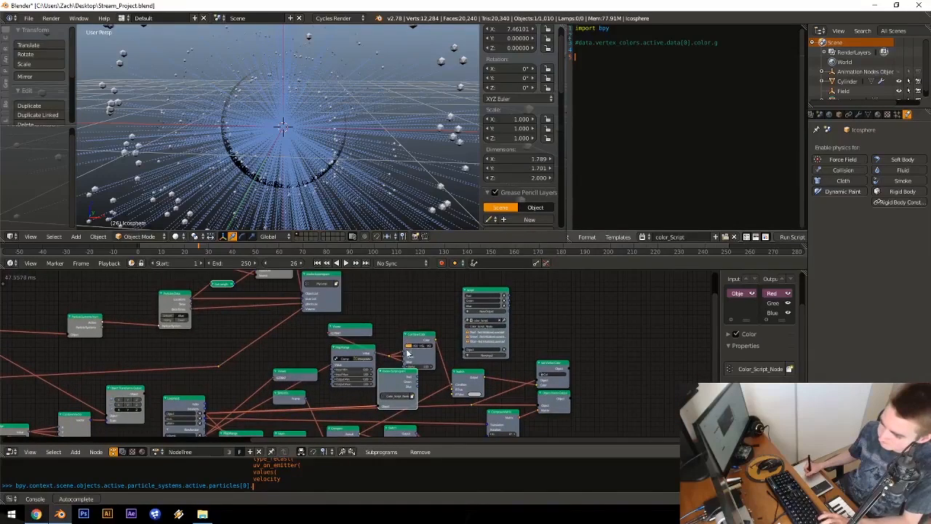
pyautogui.scroll(-2, 495, 368)
pyautogui.click(494, 384)
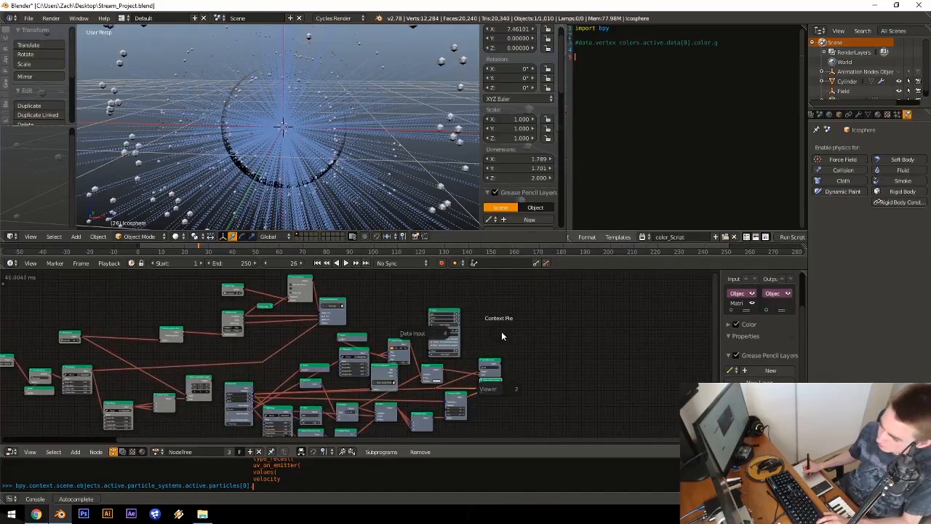
pyautogui.press('e')
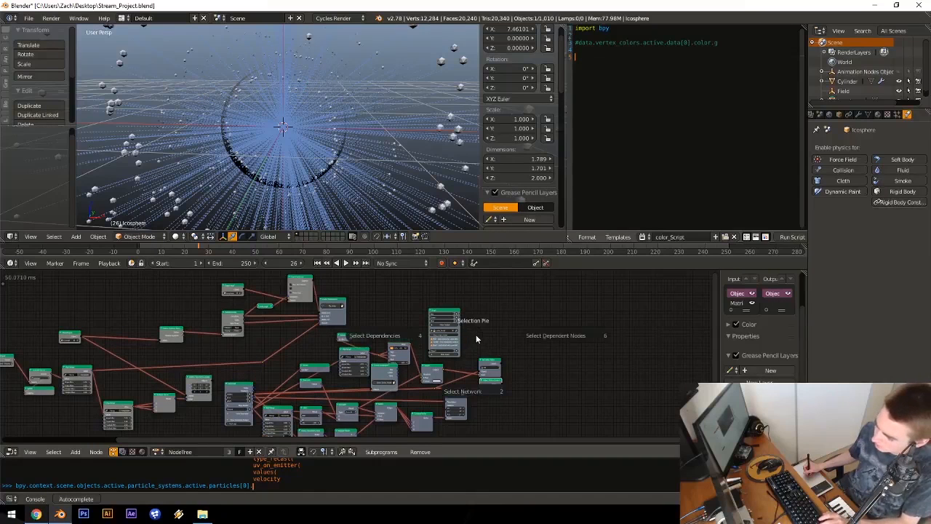
pyautogui.click(525, 346)
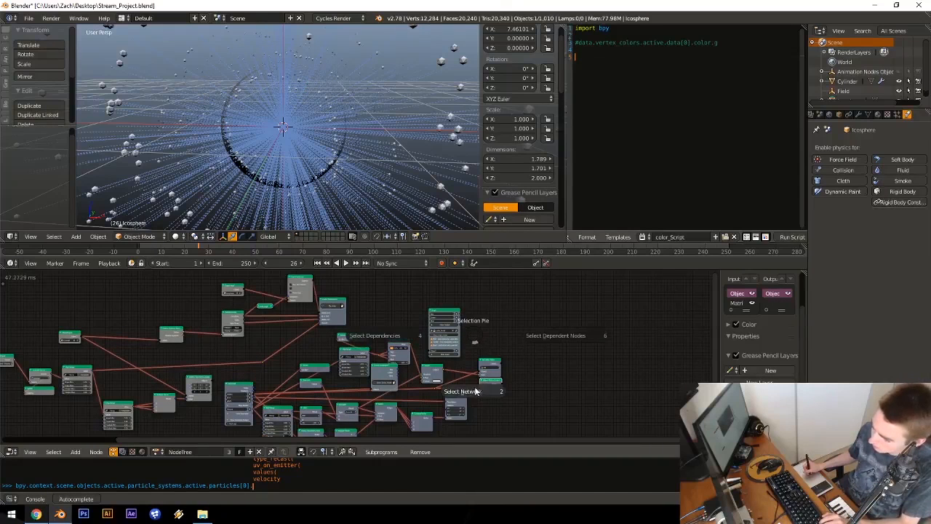
pyautogui.press('g')
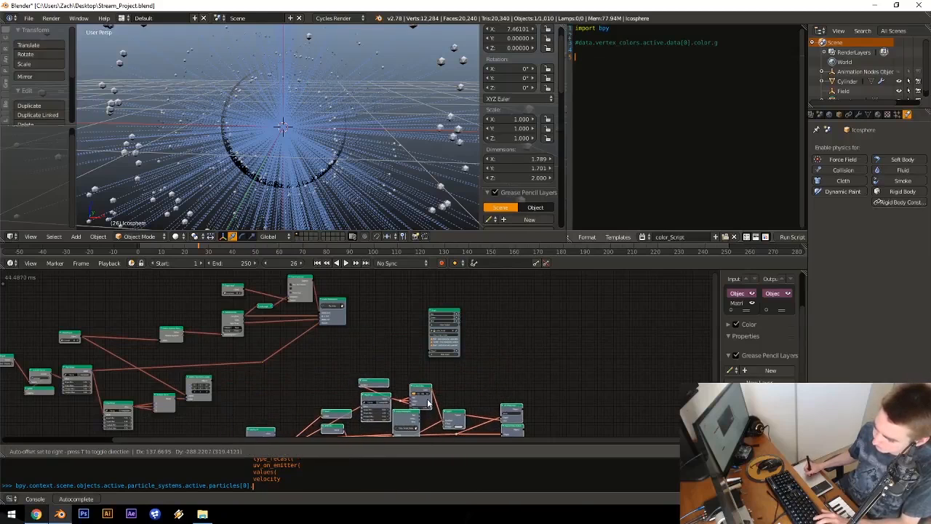
pyautogui.click(435, 400)
pyautogui.moveTo(432, 388); pyautogui.dragTo(429, 337, button='middle')
pyautogui.press('g')
pyautogui.click(403, 363)
# Step: Delete the Viewer node above Time Info
pyautogui.press('a')
pyautogui.scroll(2, 419, 341)
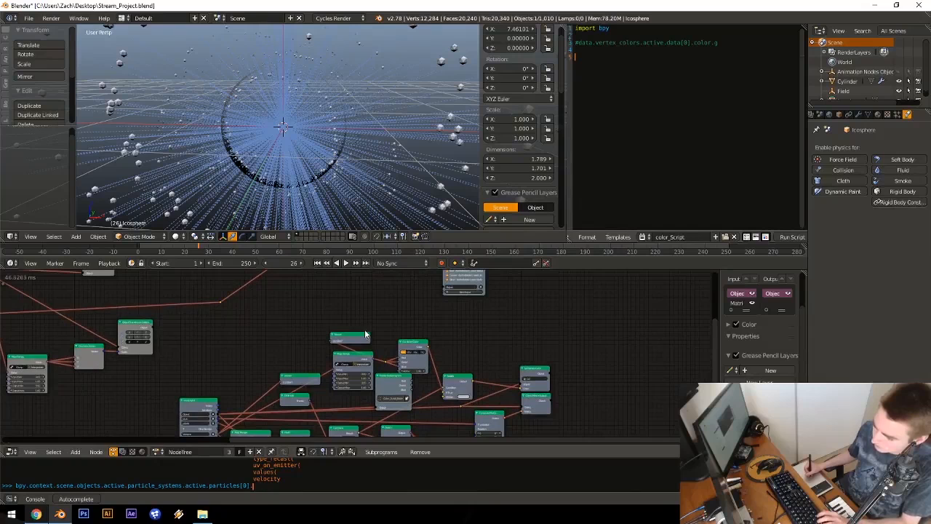
pyautogui.press('b')
pyautogui.moveTo(323, 317); pyautogui.dragTo(320, 351)
pyautogui.click(304, 379)
pyautogui.press('x')
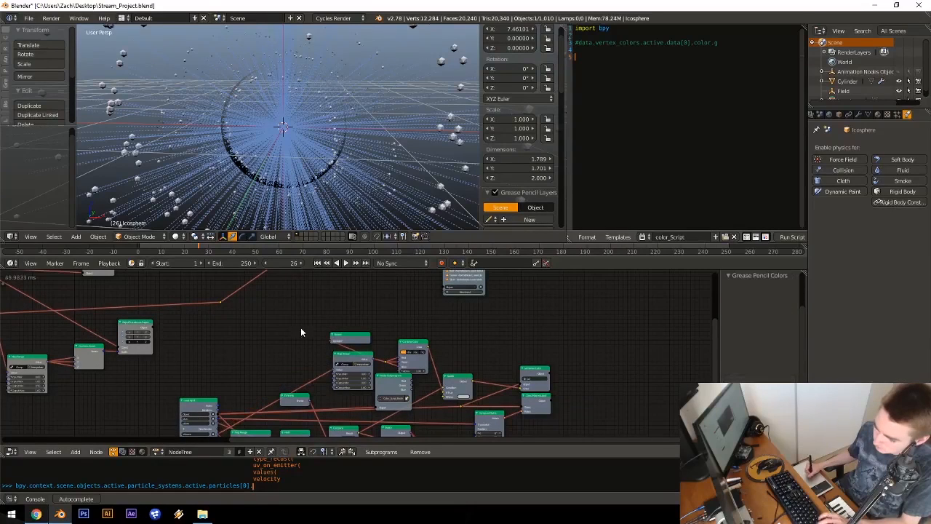
# Step: Move the Viewer, Map Range, Combine Color and Switch colour nodes up, and place Invoke Subprogram beneath Map Range
pyautogui.press('b')
pyautogui.moveTo(295, 317); pyautogui.dragTo(441, 371)
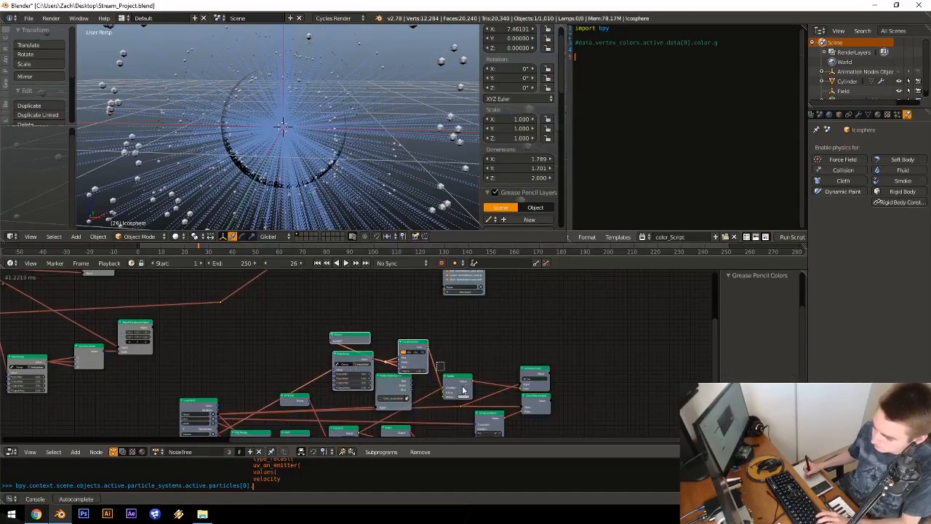
pyautogui.press('g')
pyautogui.click(478, 364)
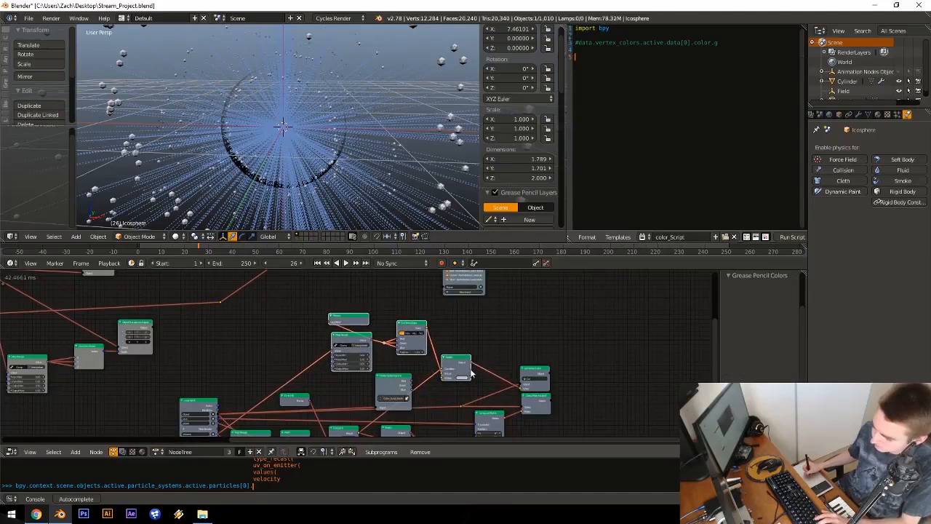
pyautogui.moveTo(390, 381); pyautogui.dragTo(349, 382)
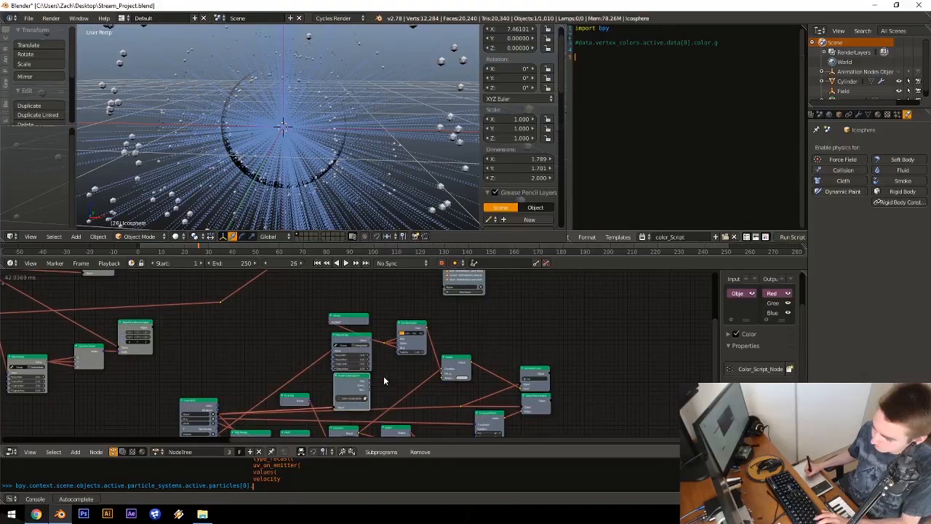
# Step: Move the scale branch, its reroute point, Time Info and the output nodes lower, away from the colour nodes
pyautogui.moveTo(411, 346); pyautogui.dragTo(377, 316, button='middle')
pyautogui.click(426, 374)
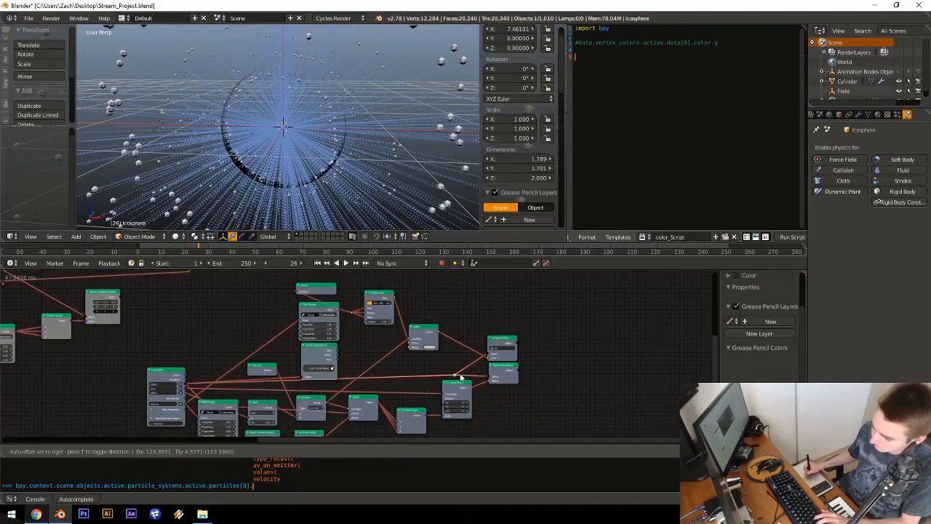
pyautogui.moveTo(473, 351); pyautogui.dragTo(538, 406)
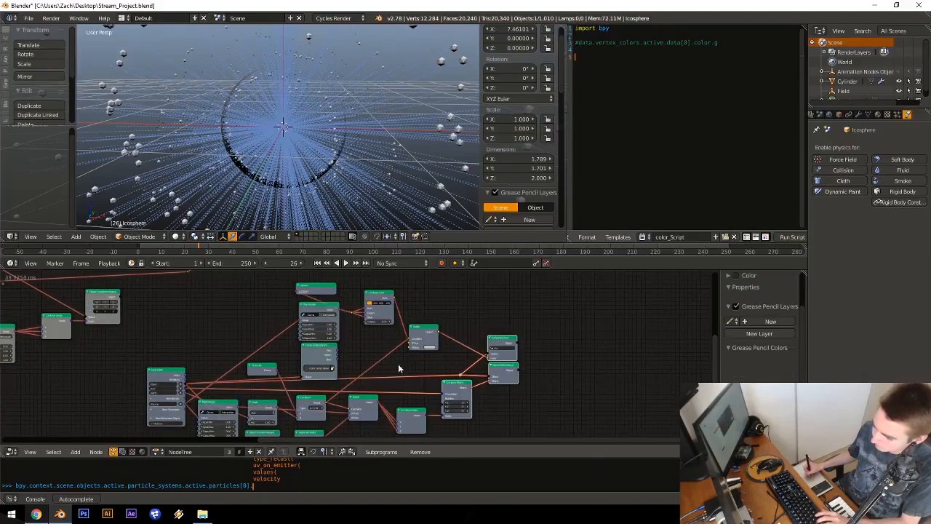
pyautogui.moveTo(398, 365); pyautogui.dragTo(392, 313, button='middle')
pyautogui.press('b')
pyautogui.moveTo(206, 336); pyautogui.dragTo(473, 405)
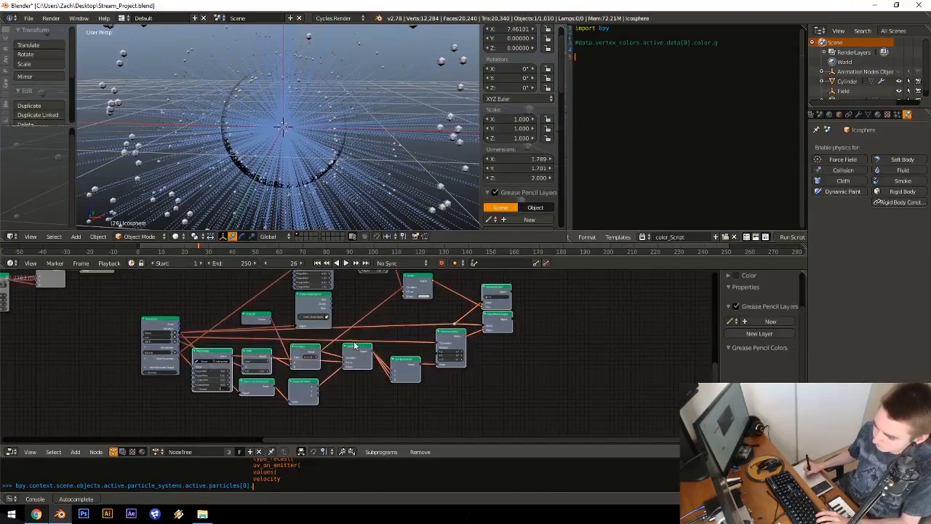
pyautogui.moveTo(241, 306); pyautogui.dragTo(296, 336)
pyautogui.press('b')
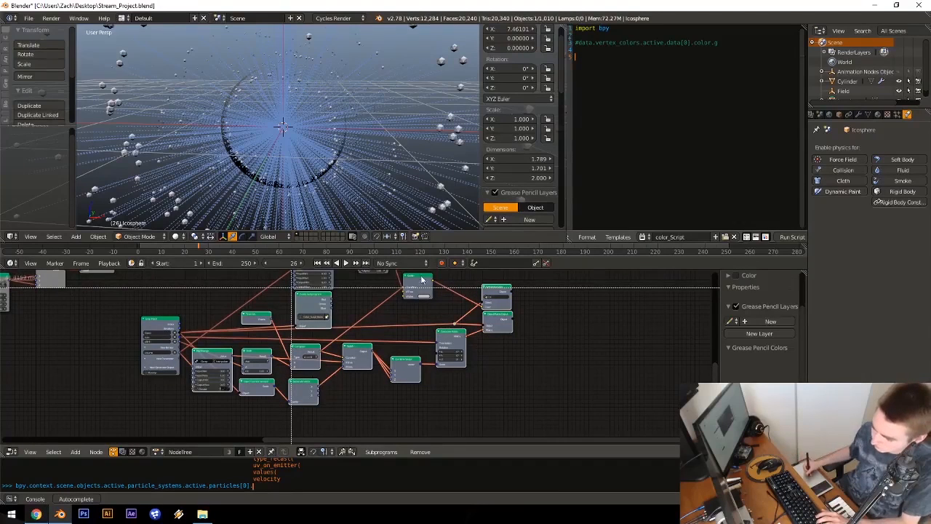
pyautogui.moveTo(292, 288); pyautogui.dragTo(346, 319)
pyautogui.press('g')
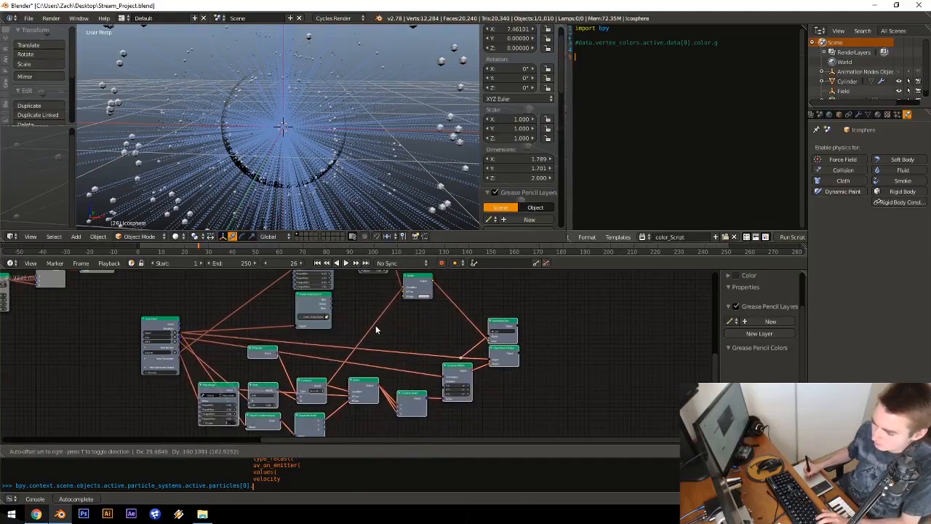
pyautogui.click(371, 346)
# Step: Separate the Compare node from the scale Switch by moving Compare up and the Switch down
pyautogui.moveTo(312, 402); pyautogui.dragTo(316, 370)
pyautogui.moveTo(371, 360); pyautogui.dragTo(356, 355, button='middle')
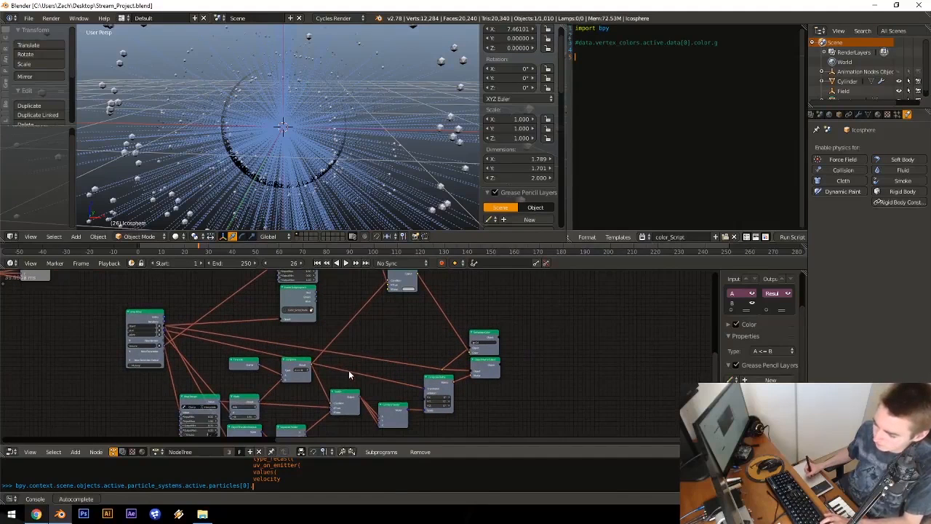
pyautogui.click(349, 404)
pyautogui.press('g')
pyautogui.click(348, 422)
# Step: Add a second Combine Color node beside the Invoke Subprogram node
pyautogui.moveTo(360, 340); pyautogui.dragTo(401, 368, button='middle')
pyautogui.moveTo(361, 340); pyautogui.dragTo(381, 357, button='middle')
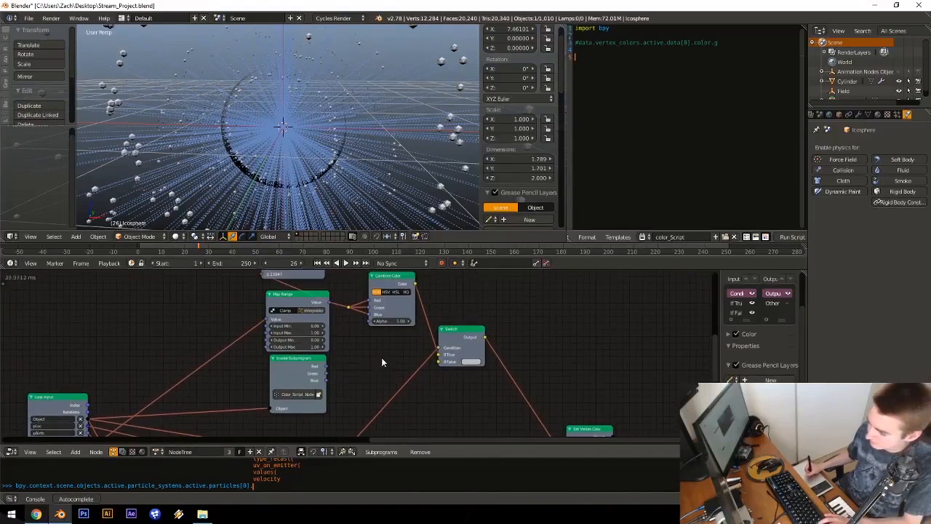
pyautogui.hotkey('shift', 'a')
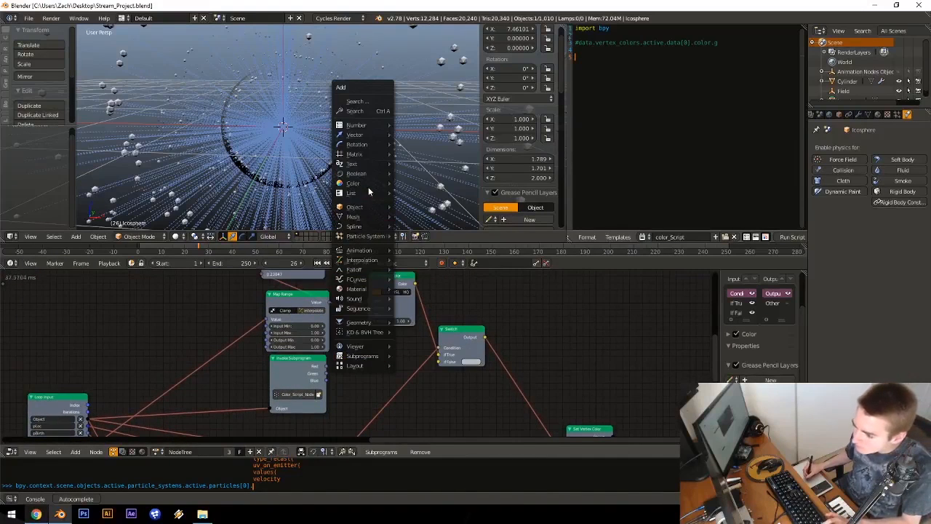
pyautogui.moveTo(370, 184)
pyautogui.click(435, 193)
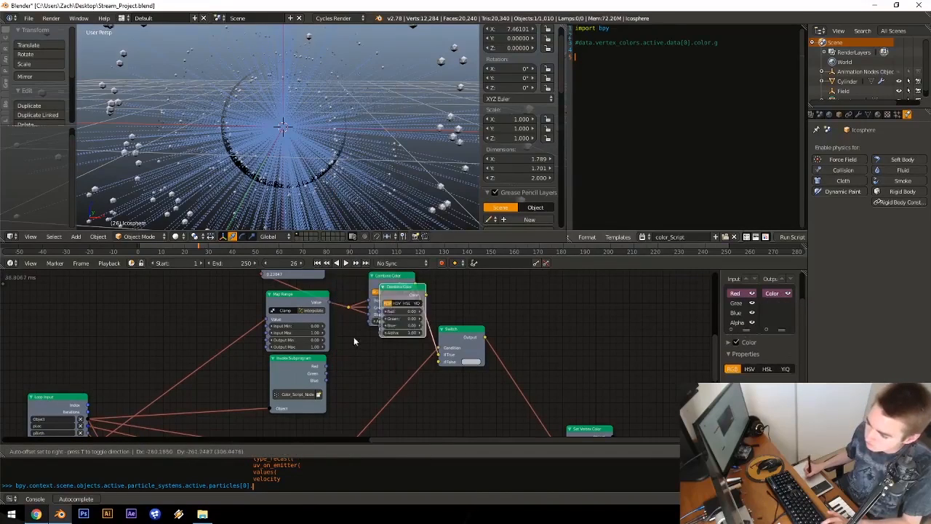
pyautogui.click(347, 358)
# Step: Link Invoke Subprogram's Red, Green and Blue to the new Combine Color, feed its Color into the Switch's If False, and align it under the first Combine Color
pyautogui.moveTo(325, 366); pyautogui.dragTo(350, 373)
pyautogui.moveTo(352, 378); pyautogui.dragTo(350, 379)
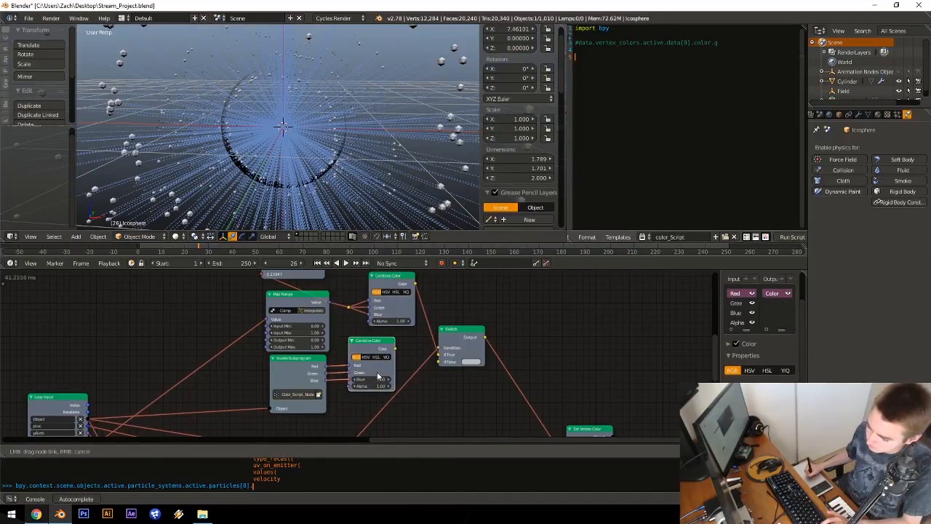
pyautogui.moveTo(394, 348); pyautogui.dragTo(437, 362)
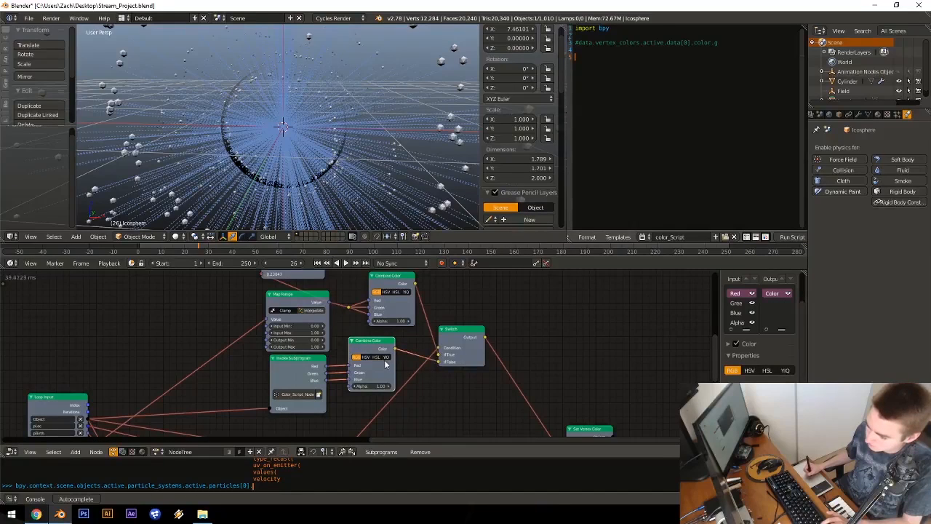
pyautogui.moveTo(376, 350); pyautogui.dragTo(397, 343)
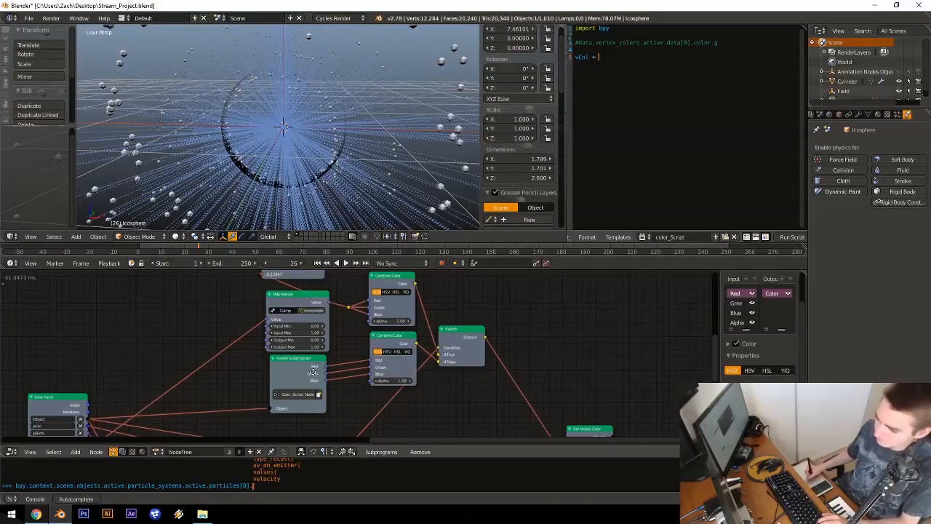
# Step: Rename the Script node's Object input to Obj
pyautogui.moveTo(313, 373); pyautogui.dragTo(258, 403, button='middle')
pyautogui.moveTo(329, 358); pyautogui.dragTo(258, 408, button='middle')
pyautogui.scroll(3, 325, 365)
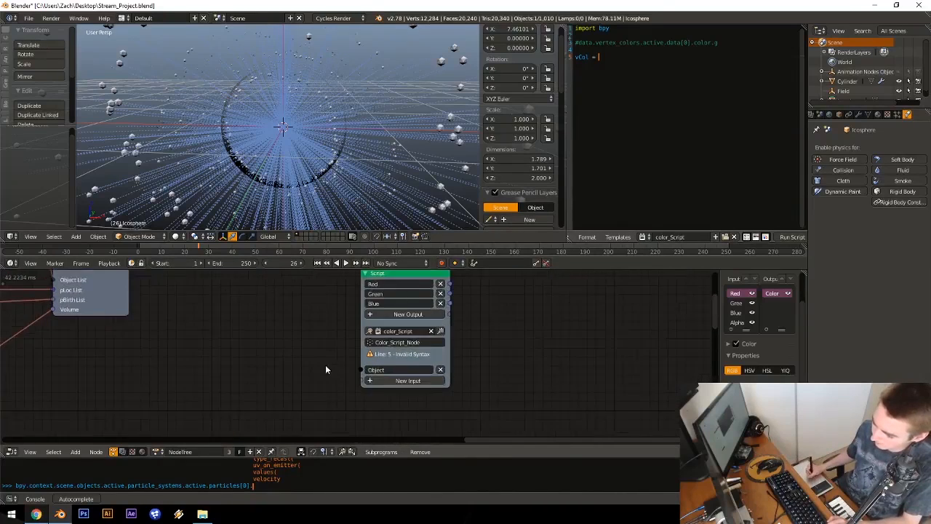
pyautogui.moveTo(342, 357); pyautogui.dragTo(387, 304, button='middle')
pyautogui.click(442, 317)
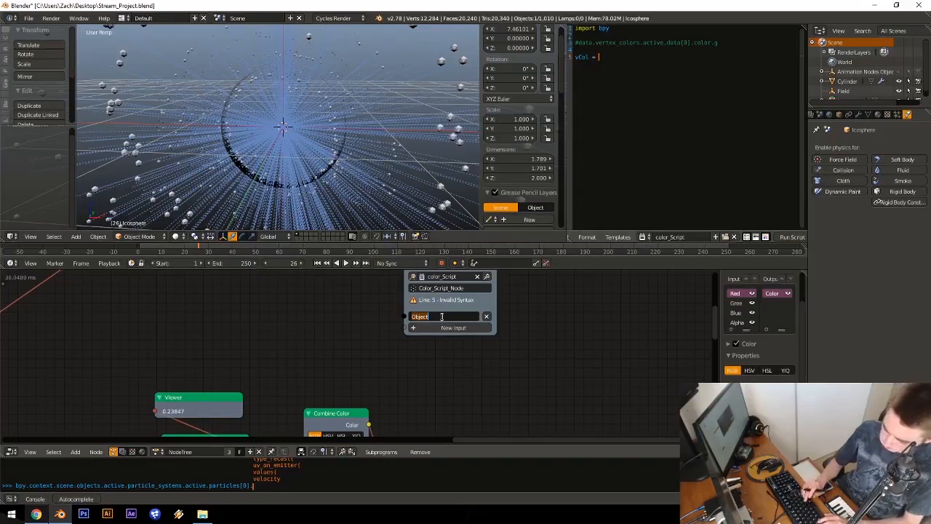
pyautogui.write('Obj')
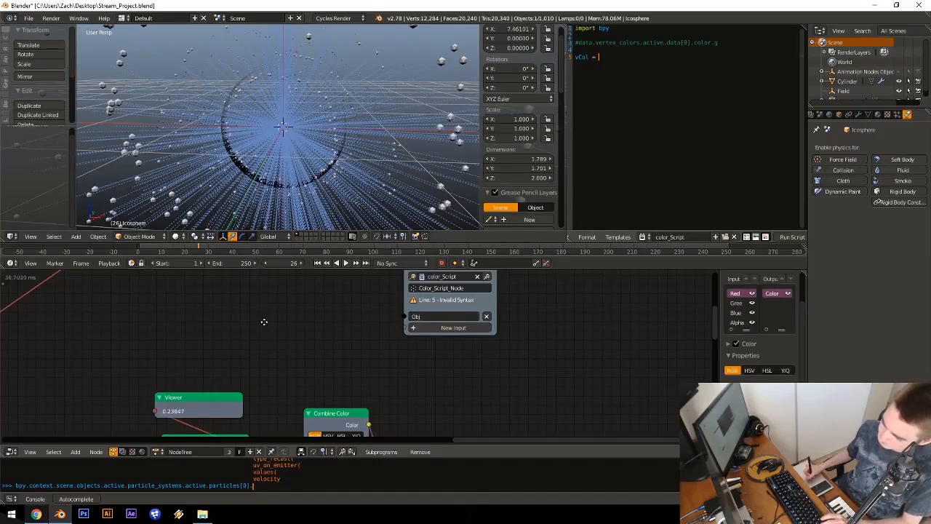
# Step: Move the Script node down so it sits beside the colour nodes, just above the Switch
pyautogui.moveTo(289, 356); pyautogui.dragTo(337, 280, button='middle')
pyautogui.moveTo(337, 327); pyautogui.dragTo(356, 252, button='middle')
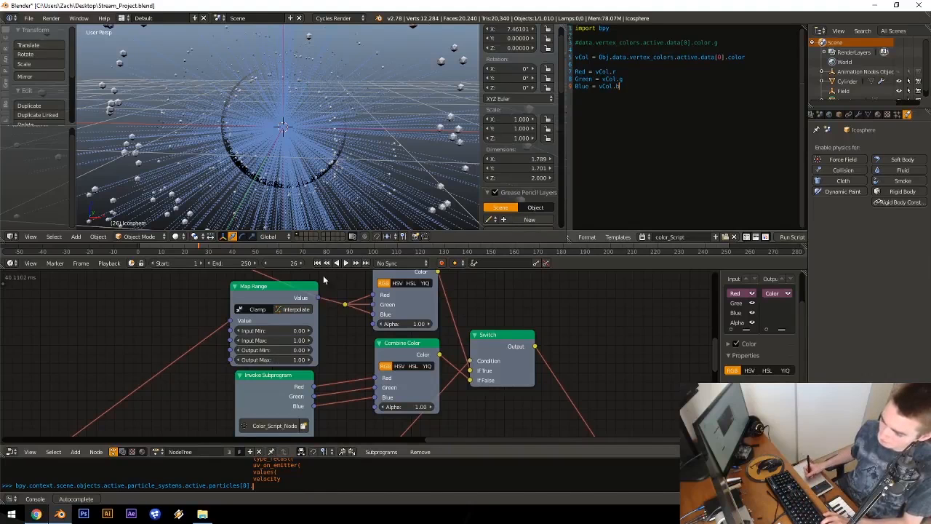
pyautogui.moveTo(384, 368); pyautogui.dragTo(353, 426, button='middle')
pyautogui.moveTo(424, 334); pyautogui.dragTo(447, 404, button='middle')
pyautogui.moveTo(478, 315); pyautogui.dragTo(504, 377)
pyautogui.moveTo(496, 308); pyautogui.dragTo(519, 266, button='middle')
pyautogui.moveTo(512, 323); pyautogui.dragTo(497, 377)
pyautogui.moveTo(414, 346); pyautogui.dragTo(466, 268, button='middle')
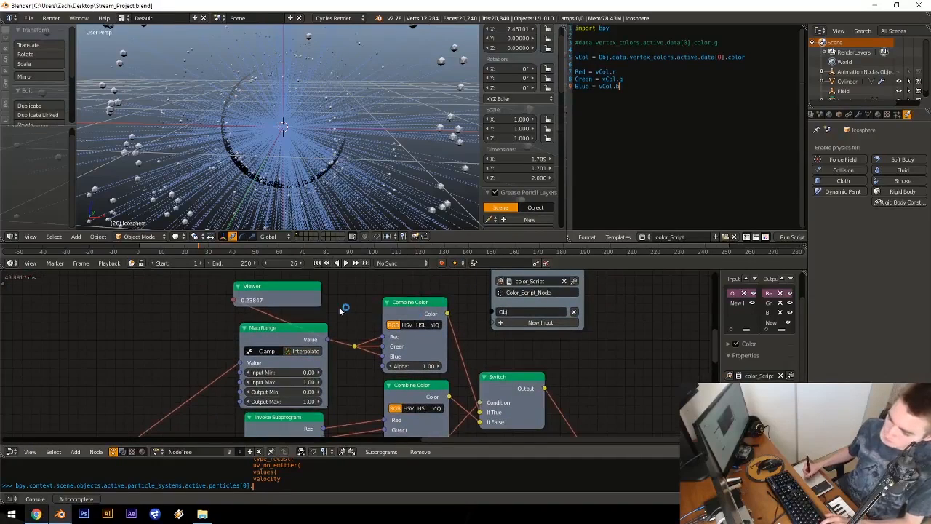
# Step: Set the current frame to 0 and play the animation to test the colour script
pyautogui.moveTo(345, 320); pyautogui.dragTo(348, 303, button='middle')
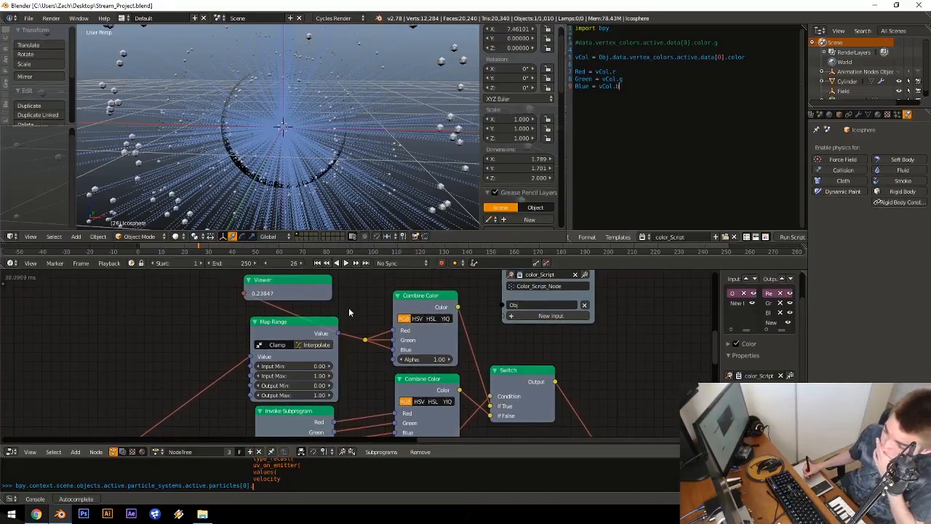
pyautogui.click(282, 260)
pyautogui.write('0')
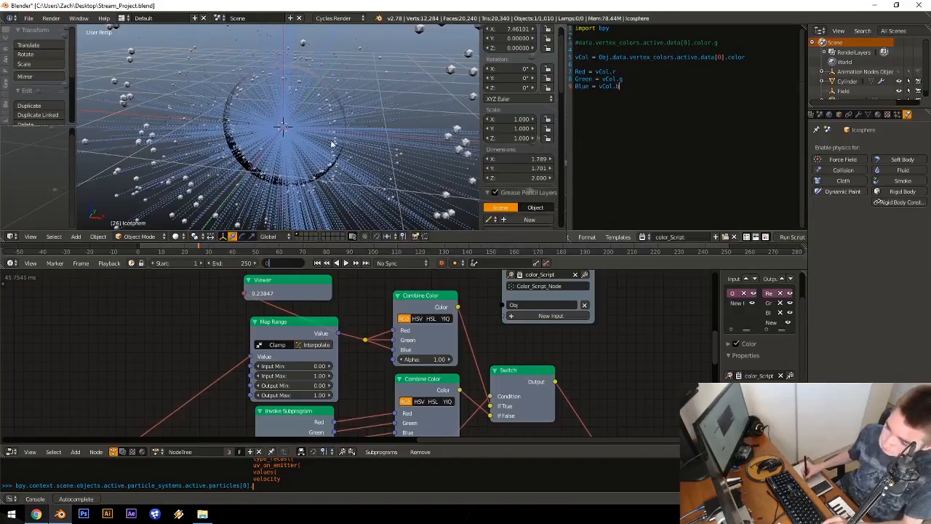
pyautogui.press('Return')
pyautogui.hotkey('alt', 'a')
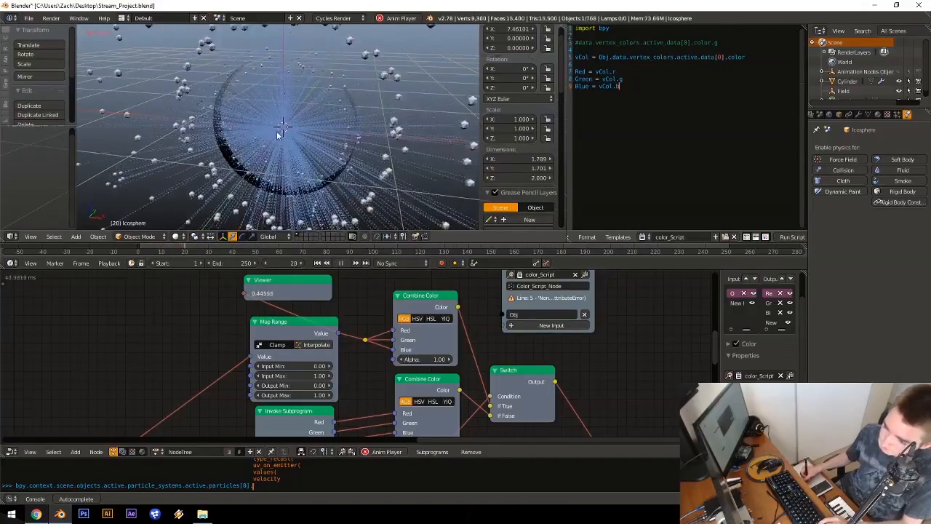
# Step: Check the particles in rendered shading, set the Map Range node's Input Max to 0.50, and return to solid shading
pyautogui.hotkey('shift', 'z')
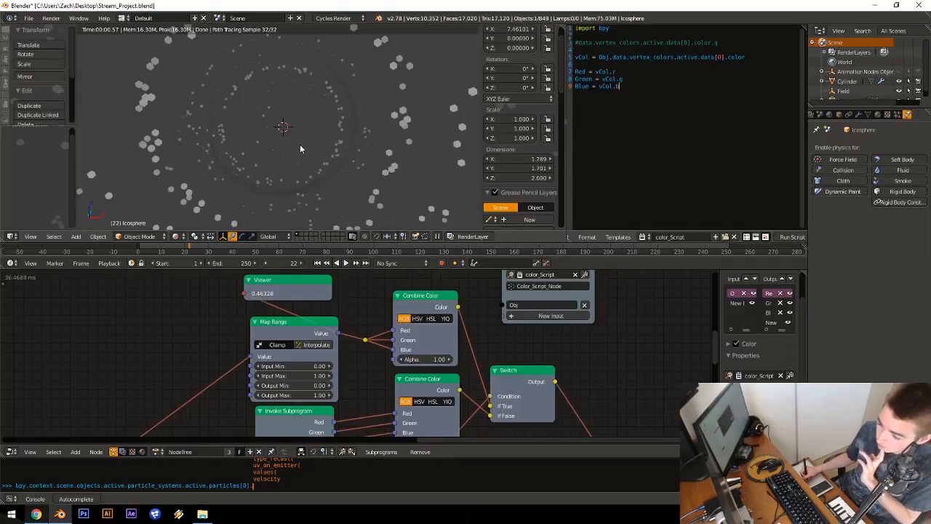
pyautogui.click(309, 374)
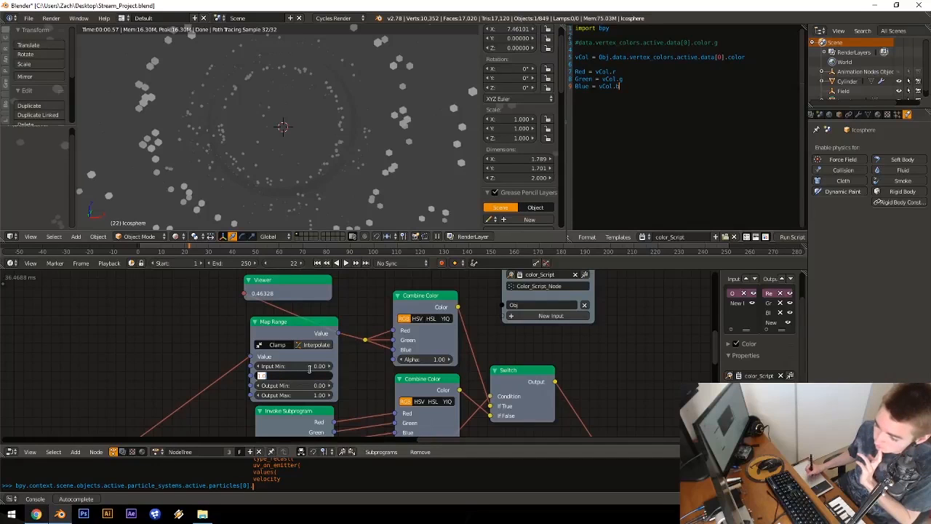
pyautogui.write('.5')
pyautogui.press('Return')
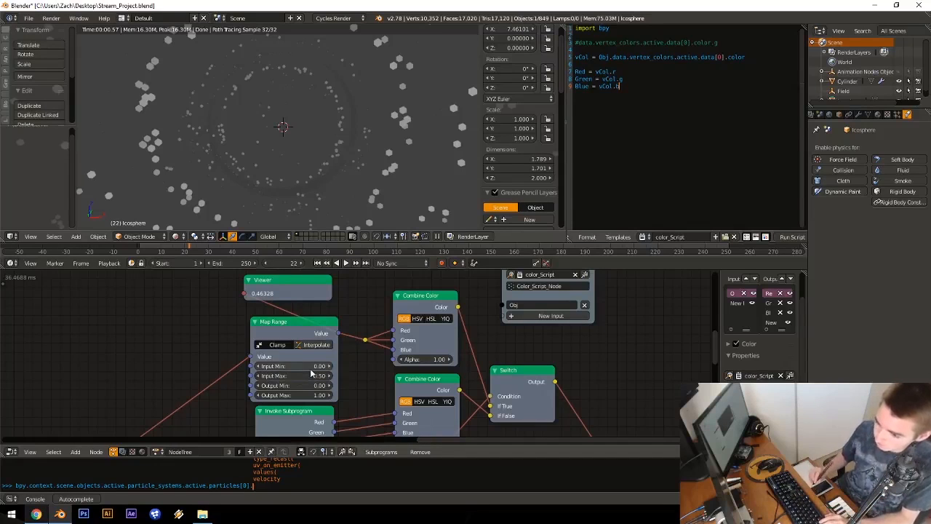
pyautogui.hotkey('shift', 'z')
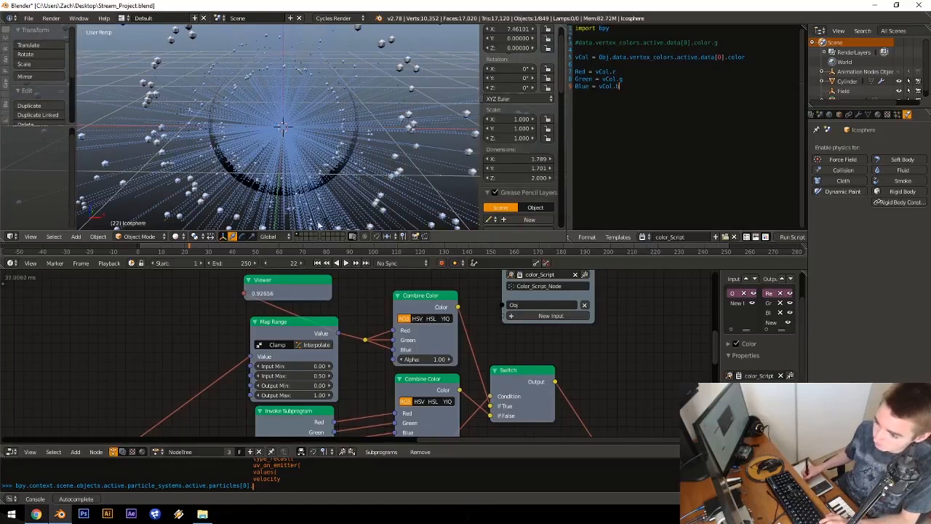
# Step: Replay the animation from frame 0 and inspect the particle colours in rendered shading
pyautogui.doubleClick(287, 263)
pyautogui.write('0')
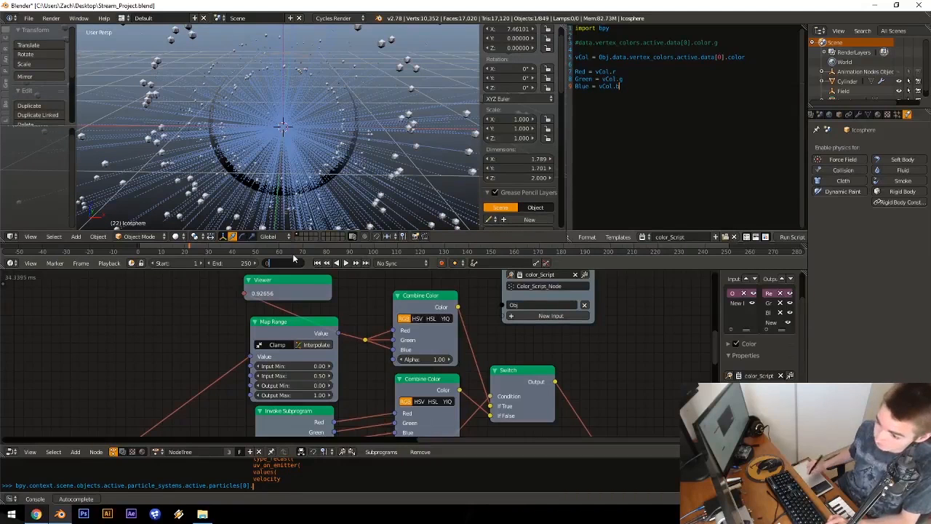
pyautogui.press('Return')
pyautogui.moveTo(303, 144); pyautogui.dragTo(315, 138, button='middle')
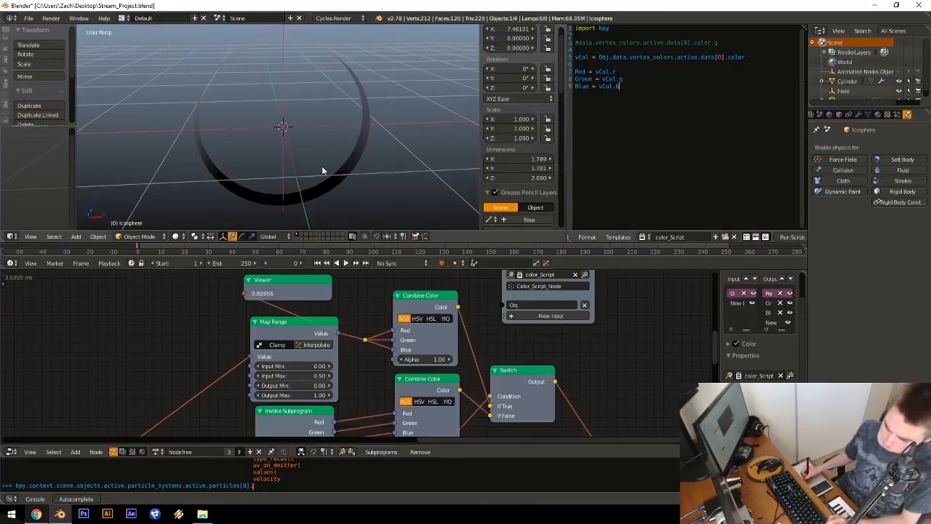
pyautogui.hotkey('alt', 'a')
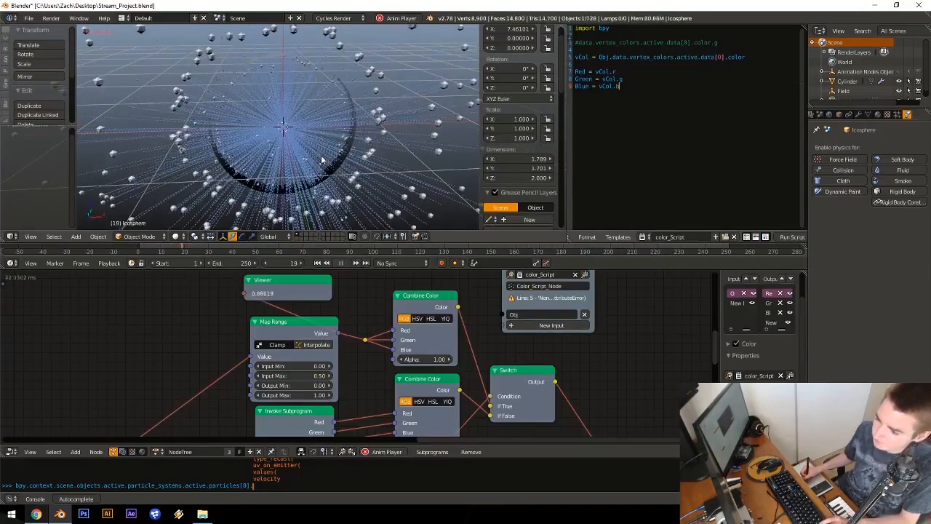
pyautogui.hotkey('shift', 'z')
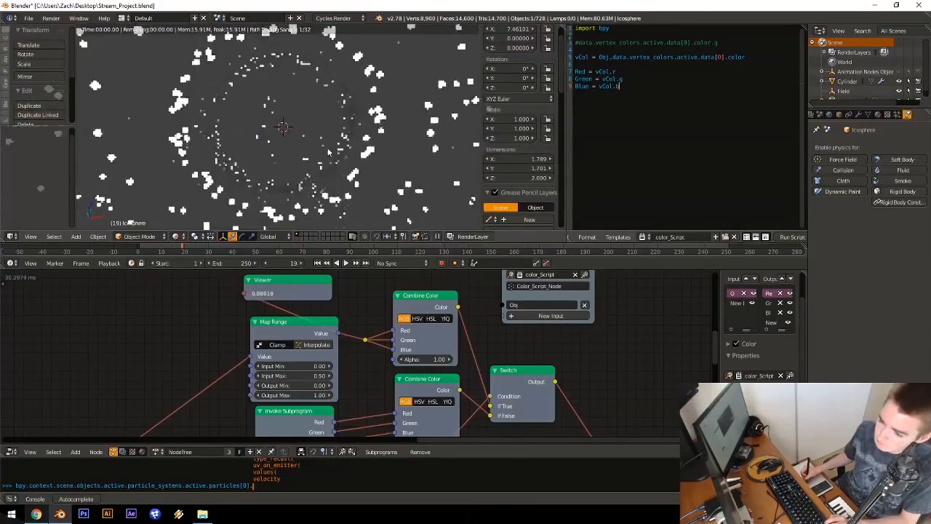
pyautogui.moveTo(360, 149)
pyautogui.mouseDown(button='middle')
pyautogui.moveTo(276, 142)
pyautogui.moveTo(311, 135)
pyautogui.moveTo(287, 141)
pyautogui.moveTo(304, 139)
pyautogui.moveTo(286, 169)
pyautogui.moveTo(303, 160)
pyautogui.moveTo(288, 161)
pyautogui.mouseUp(button='middle')
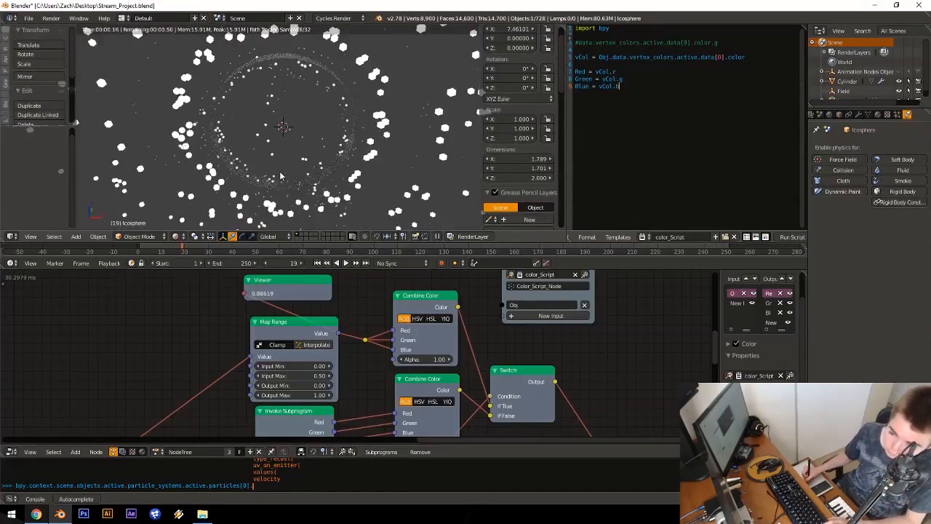
pyautogui.hotkey('shift', 'z')
pyautogui.press('z')
# Step: Return to frame 0 and unlink Combine Vector from Compose Matrix so its Scale uses fixed X, Y and Z values of 0.03
pyautogui.moveTo(382, 361); pyautogui.dragTo(245, 303, button='middle')
pyautogui.moveTo(449, 396)
pyautogui.mouseDown(button='middle')
pyautogui.moveTo(277, 286)
pyautogui.moveTo(287, 263)
pyautogui.mouseUp(button='middle')
pyautogui.click(288, 263)
pyautogui.write('0')
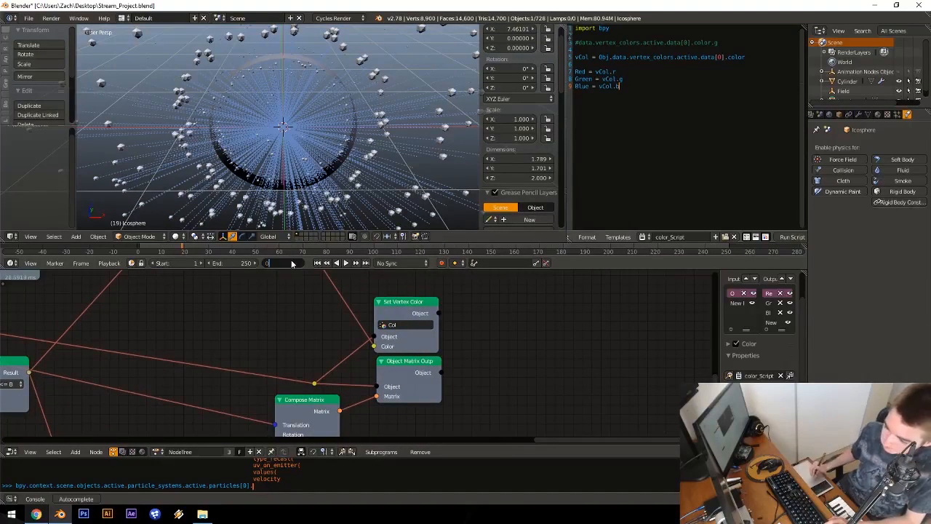
pyautogui.press('Return')
pyautogui.moveTo(242, 405); pyautogui.dragTo(359, 308, button='middle')
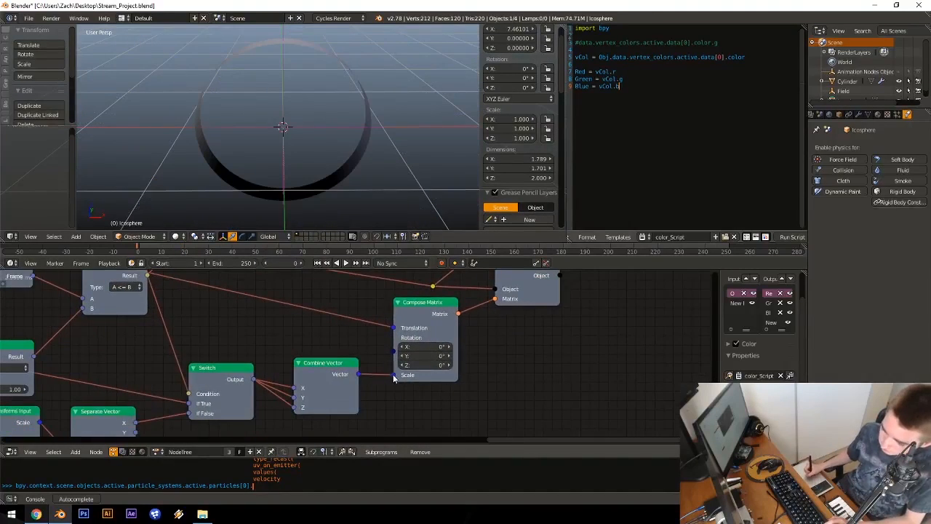
pyautogui.moveTo(393, 376); pyautogui.dragTo(385, 399)
pyautogui.moveTo(426, 387); pyautogui.dragTo(416, 386, button='middle')
pyautogui.moveTo(419, 386); pyautogui.dragTo(413, 406)
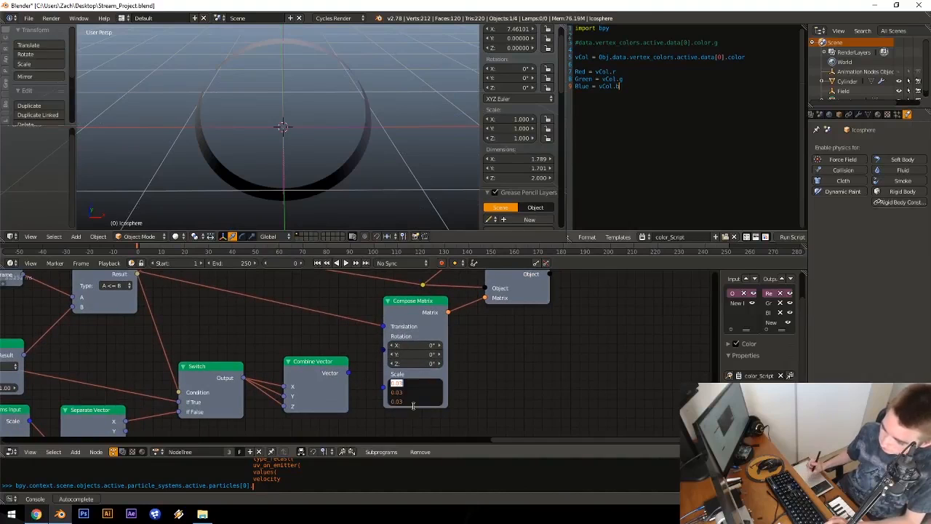
pyautogui.press('Return')
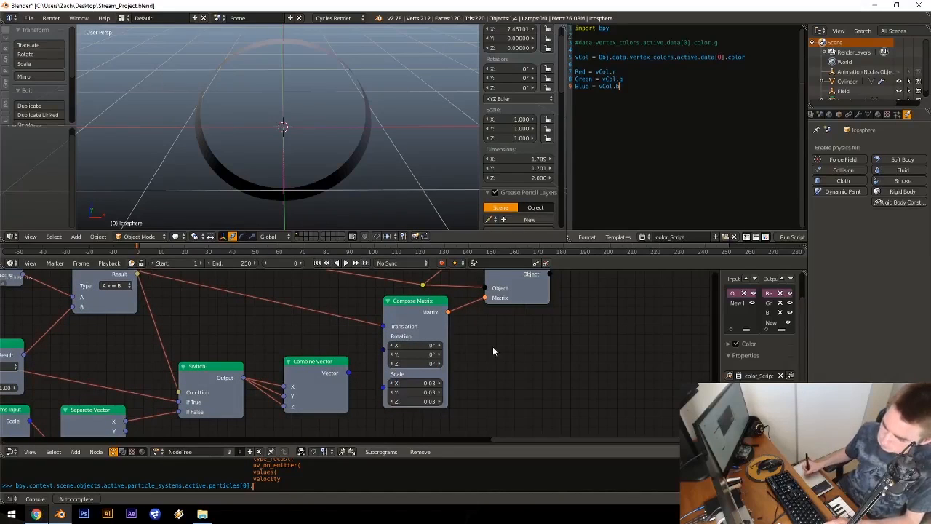
# Step: Play the animation briefly, inspect the particles in rendered shading, and save the project over the existing file
pyautogui.hotkey('alt', 'a')
pyautogui.hotkey('alt', 'a')
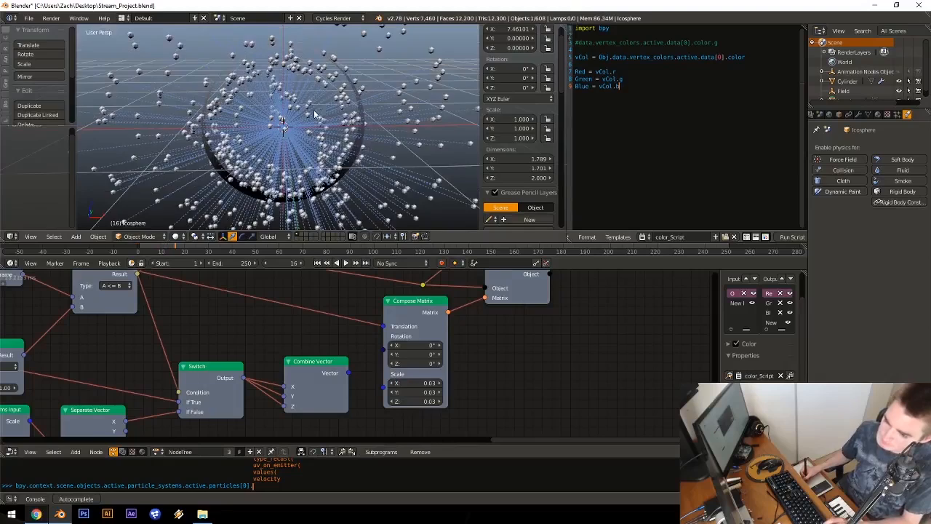
pyautogui.hotkey('shift', 'z')
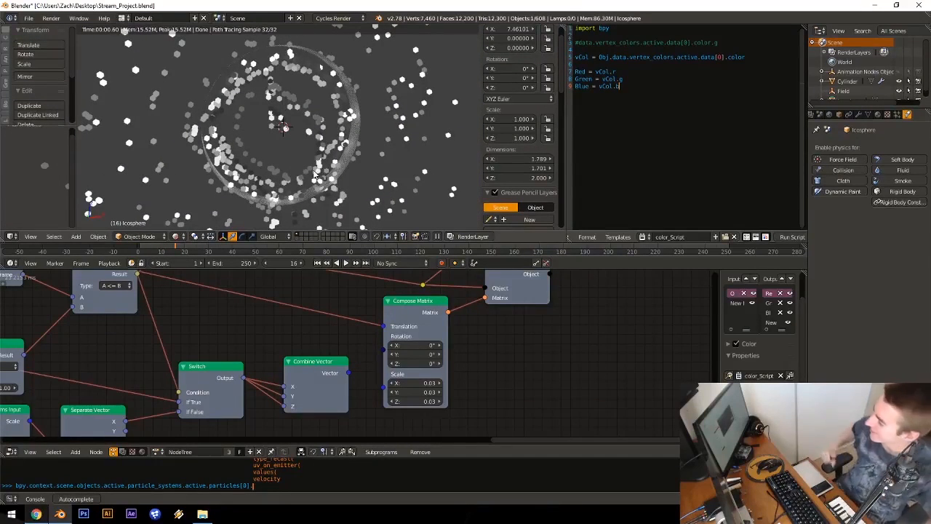
pyautogui.moveTo(315, 176); pyautogui.dragTo(274, 143, button='middle')
pyautogui.hotkey('shift', 'z')
pyautogui.hotkey('ctrl', 's')
pyautogui.click(274, 143)
# Step: Collapse the Combine Color node fed by Invoke Subprogram, place it close to that node's outputs, and save the project
pyautogui.moveTo(308, 293); pyautogui.dragTo(315, 349, button='middle')
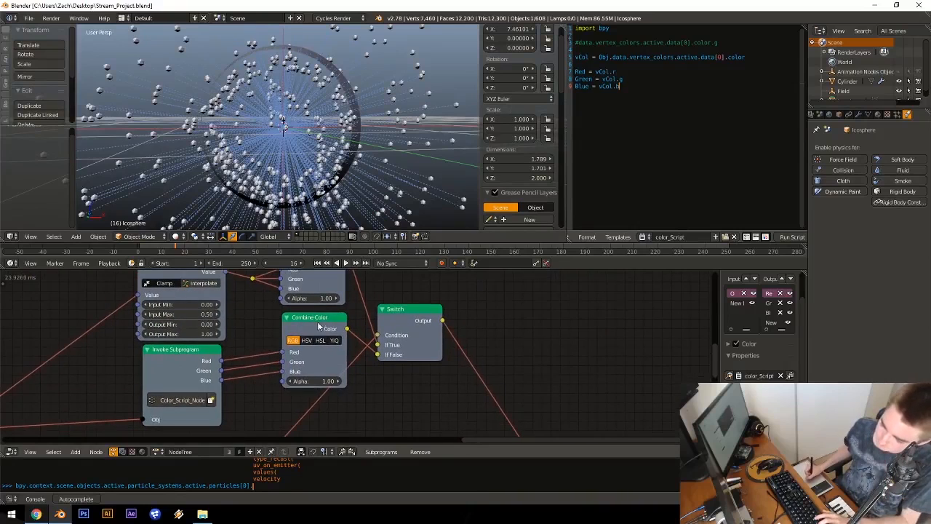
pyautogui.moveTo(318, 322); pyautogui.dragTo(316, 339)
pyautogui.press('h')
pyautogui.press('g')
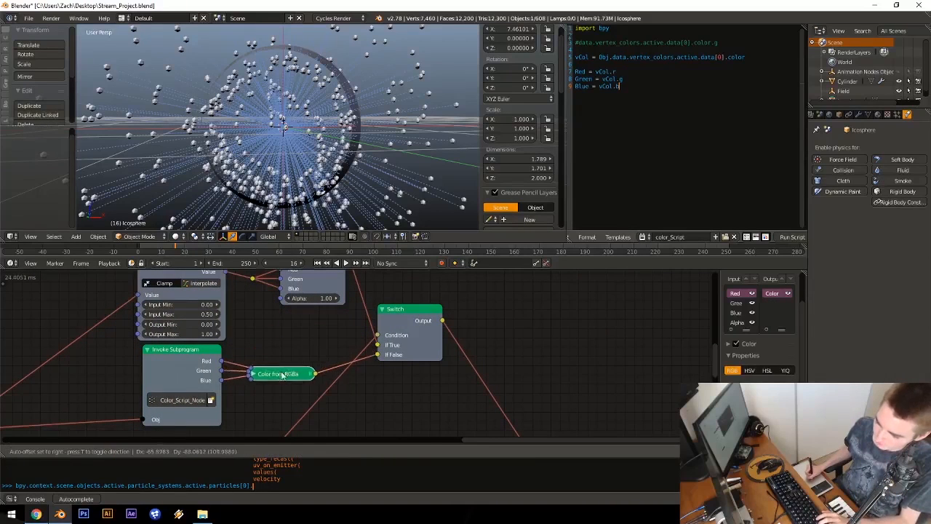
pyautogui.click(278, 372)
pyautogui.moveTo(279, 371); pyautogui.dragTo(271, 375)
pyautogui.moveTo(284, 360); pyautogui.dragTo(267, 381, button='middle')
pyautogui.hotkey('ctrl', 's')
pyautogui.click(296, 352)
# Step: Move the Viewer and Map Range nodes together away from the Combine Color node to free space between them
pyautogui.moveTo(288, 340); pyautogui.dragTo(280, 384, button='middle')
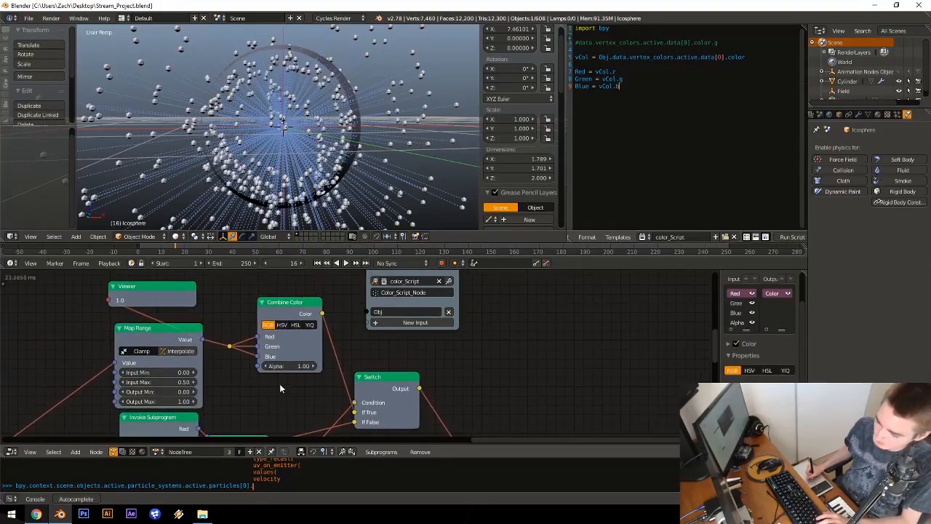
pyautogui.moveTo(296, 334); pyautogui.dragTo(339, 338, button='middle')
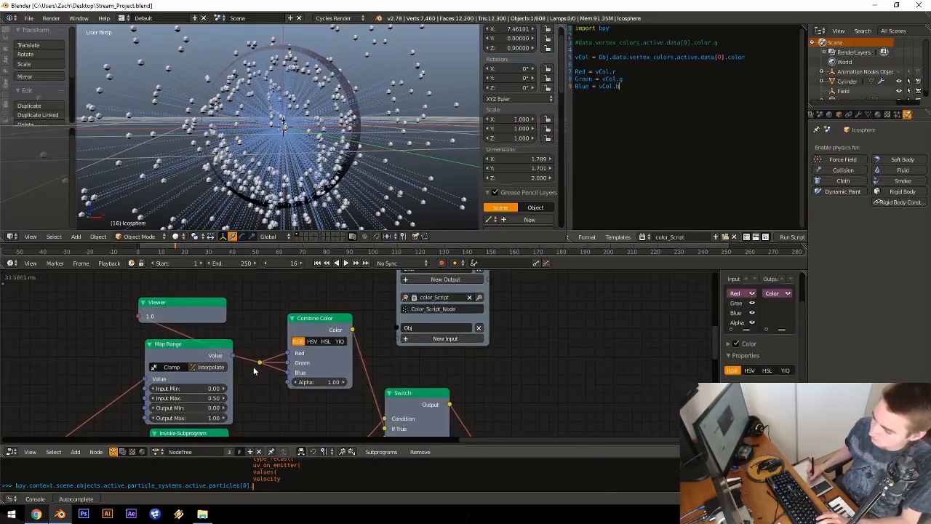
pyautogui.moveTo(256, 371); pyautogui.dragTo(352, 376, button='middle')
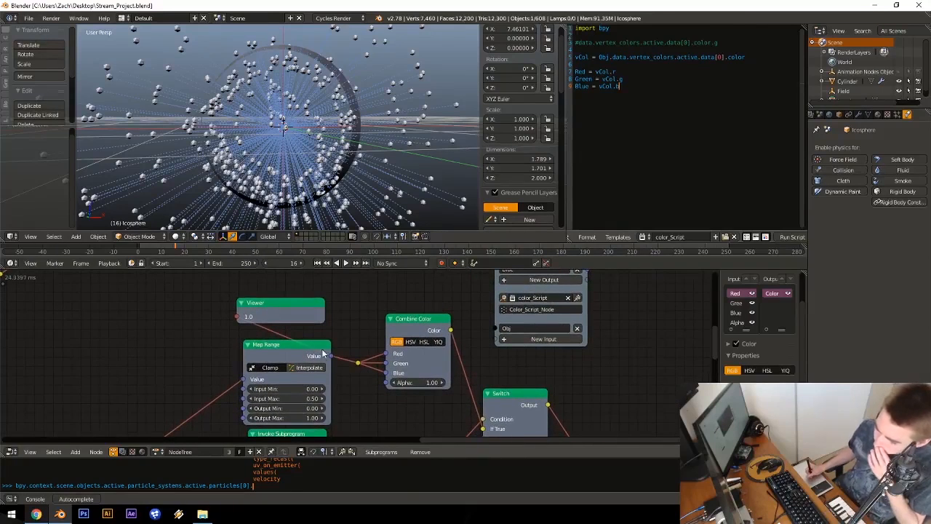
pyautogui.press('b')
pyautogui.moveTo(222, 291); pyautogui.dragTo(337, 394)
pyautogui.press('g')
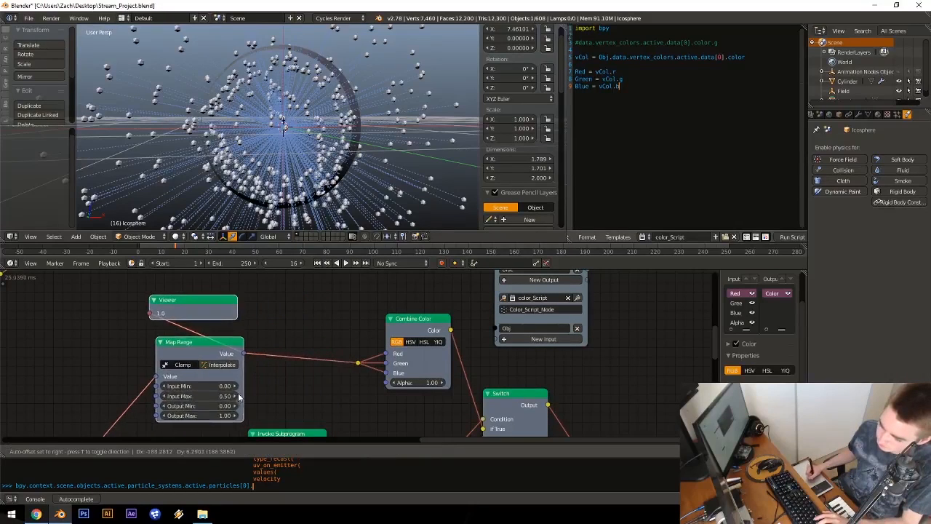
pyautogui.click(210, 416)
pyautogui.press('g')
pyautogui.click(225, 373)
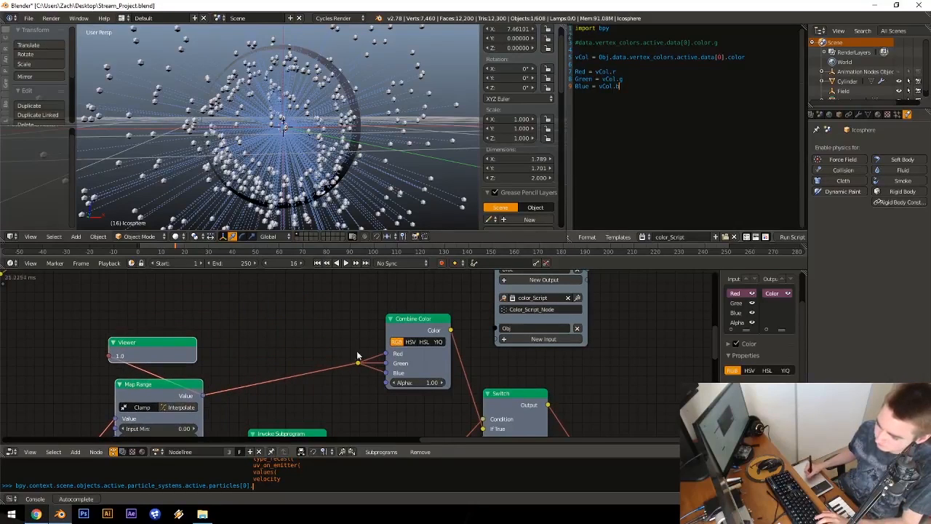
# Step: Delete the reroute point and the expanded Combine Color node that feeds the Switch's If True input
pyautogui.click(357, 362)
pyautogui.press('x')
pyautogui.click(419, 326)
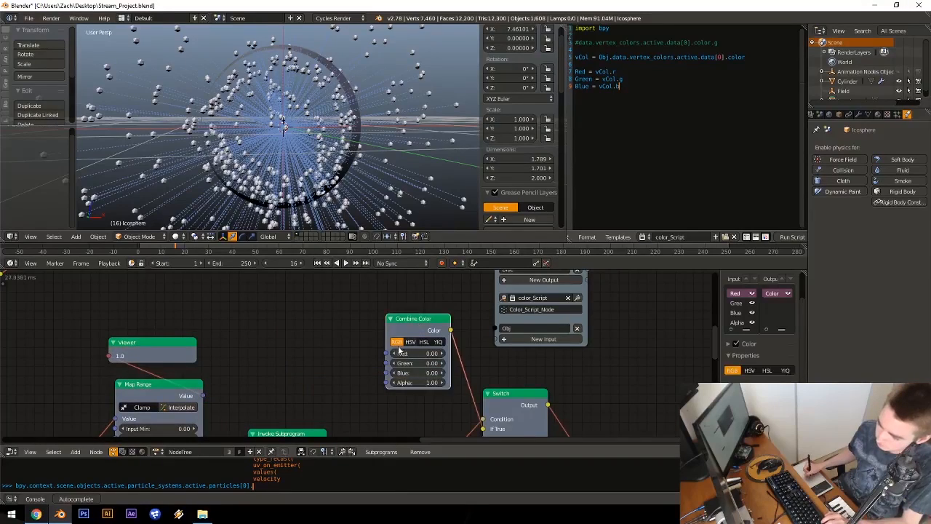
pyautogui.moveTo(352, 334); pyautogui.dragTo(387, 310, button='middle')
pyautogui.press('x')
# Step: Add a Mix Colors node before the Switch and link Map Range's Value to its Factor
pyautogui.hotkey('shift', 'a')
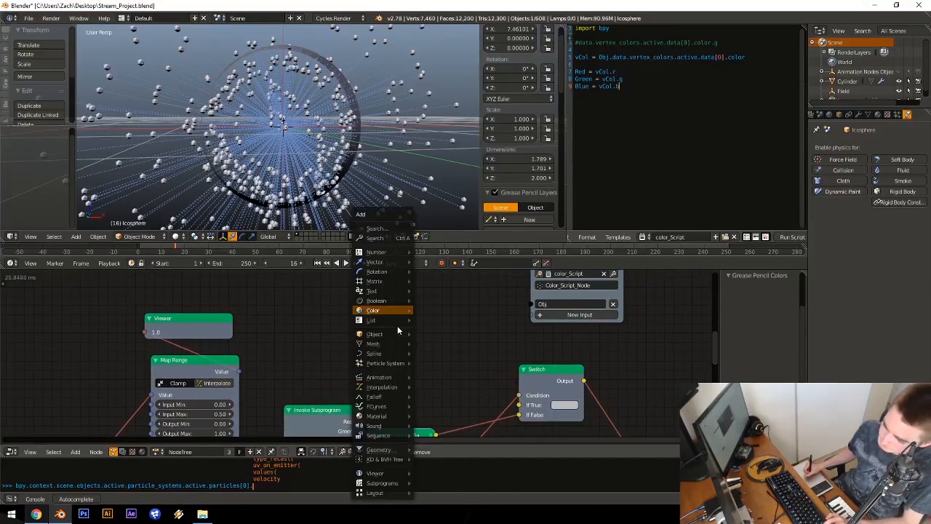
pyautogui.press('Escape')
pyautogui.moveTo(374, 335); pyautogui.dragTo(389, 344, button='middle')
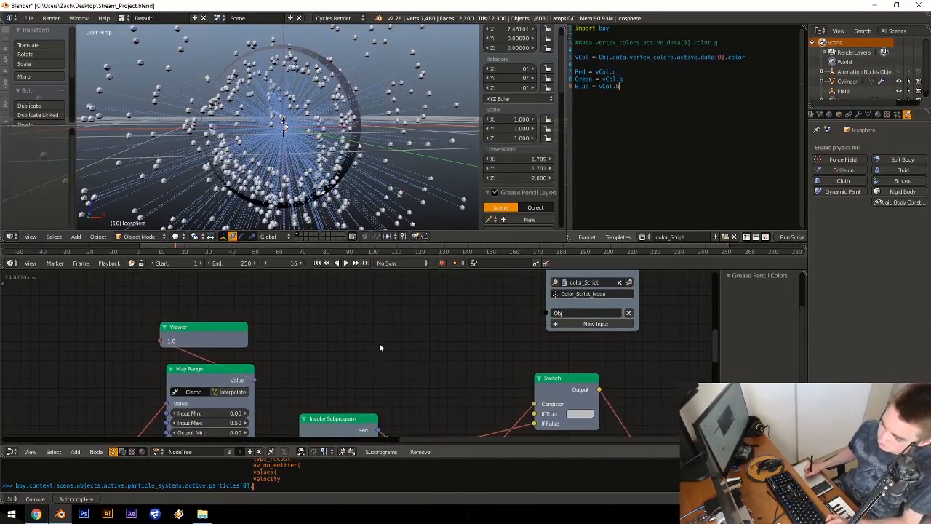
pyautogui.hotkey('shift', 'a')
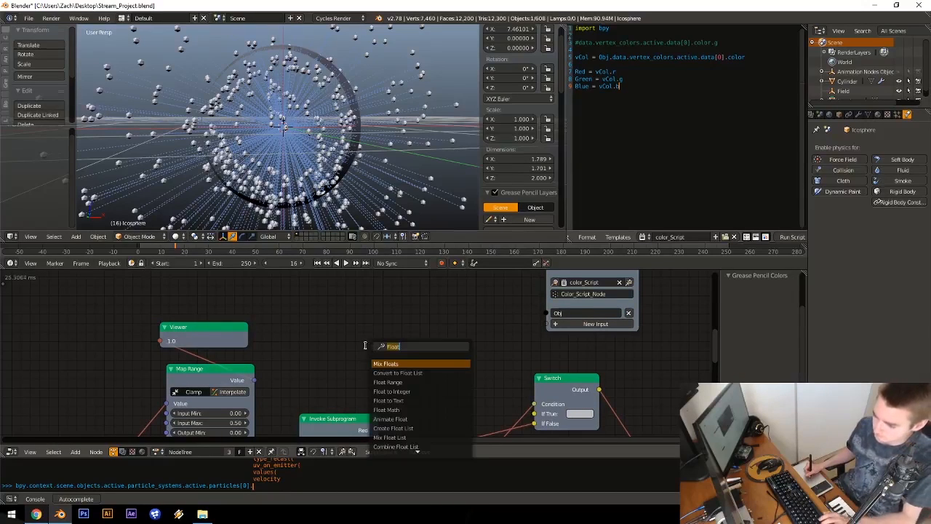
pyautogui.press('Escape')
pyautogui.hotkey('shift', 'a')
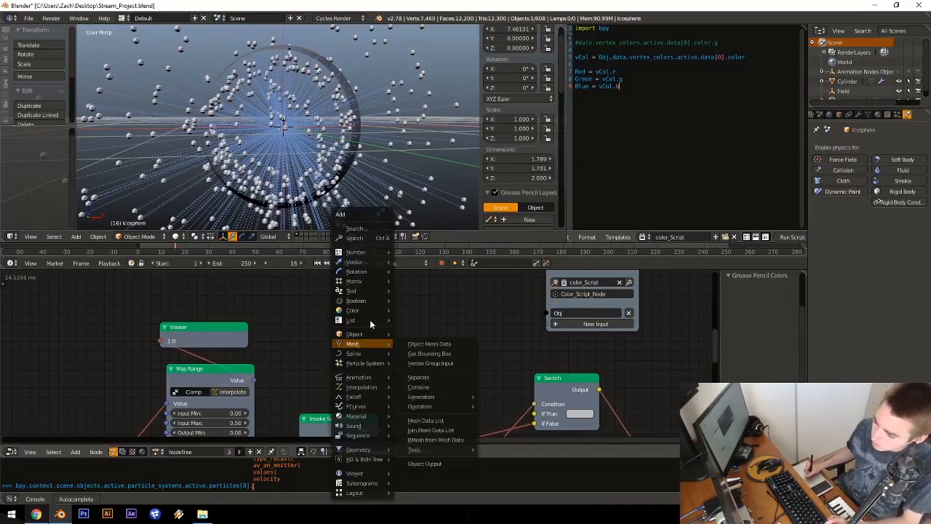
pyautogui.moveTo(369, 309)
pyautogui.click(429, 328)
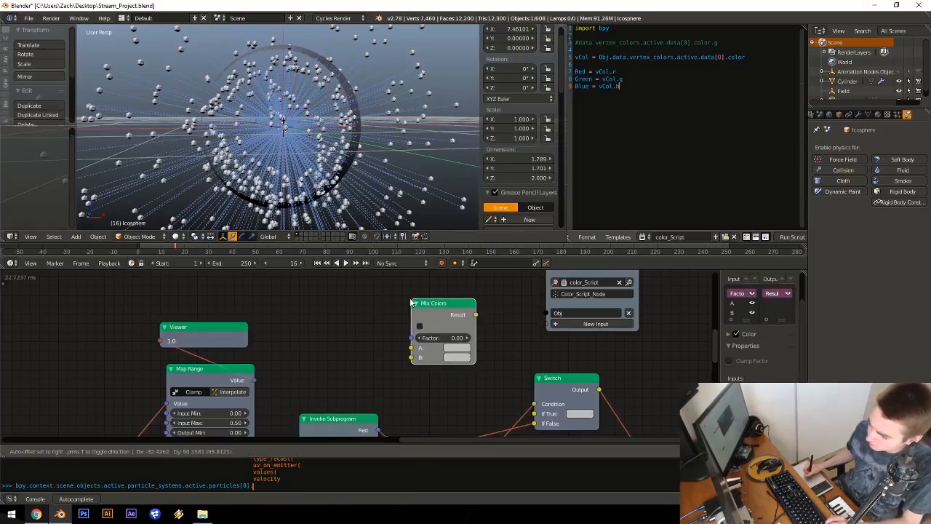
pyautogui.click(437, 277)
pyautogui.moveTo(255, 379); pyautogui.dragTo(431, 333)
# Step: Add a Choose Color node above the Viewer and set it to a yellow-orange at full brightness
pyautogui.hotkey('shift', 'a')
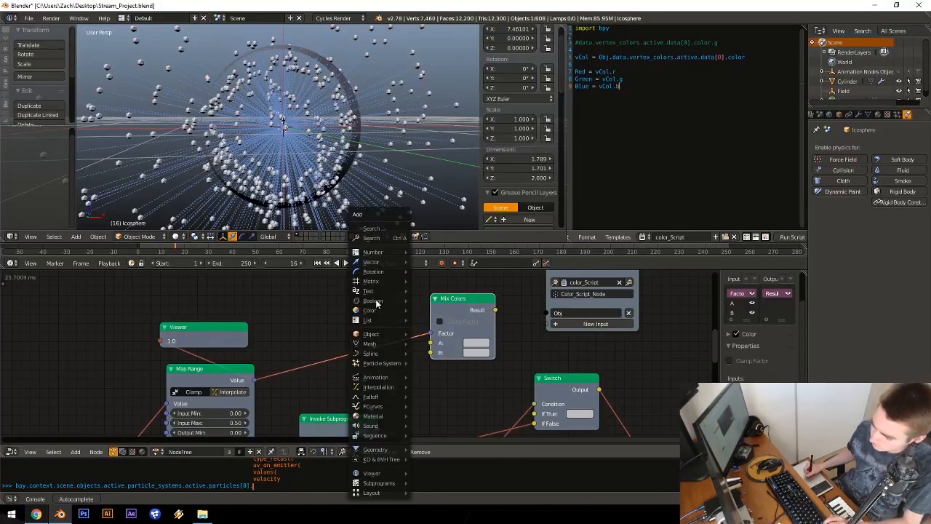
pyautogui.moveTo(377, 310)
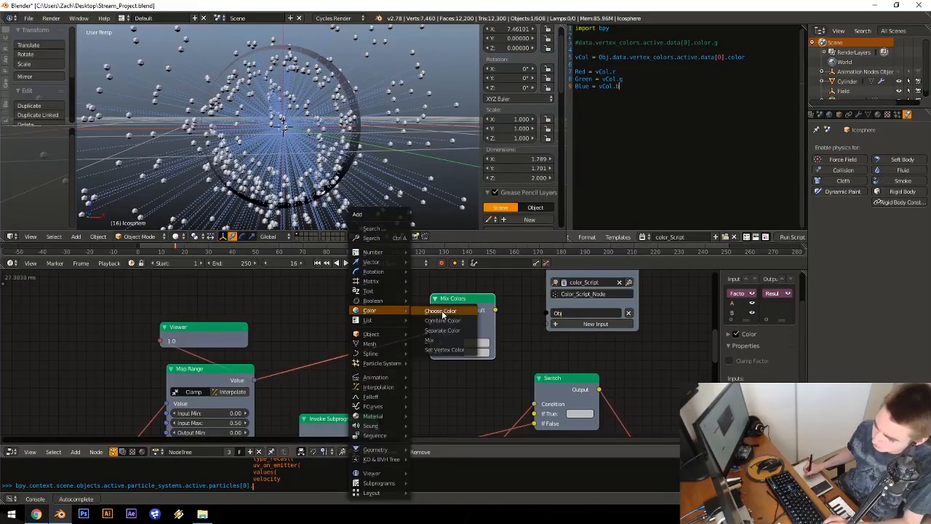
pyautogui.click(440, 313)
pyautogui.click(300, 283)
pyautogui.moveTo(373, 343); pyautogui.dragTo(389, 366, button='middle')
pyautogui.press('g')
pyautogui.click(379, 337)
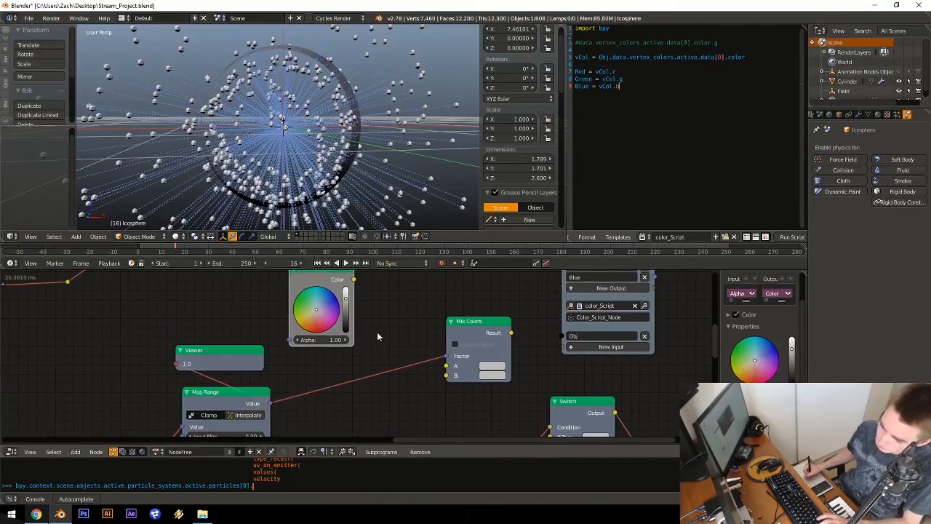
pyautogui.moveTo(317, 313)
pyautogui.mouseDown()
pyautogui.moveTo(303, 304)
pyautogui.moveTo(291, 325)
pyautogui.mouseUp()
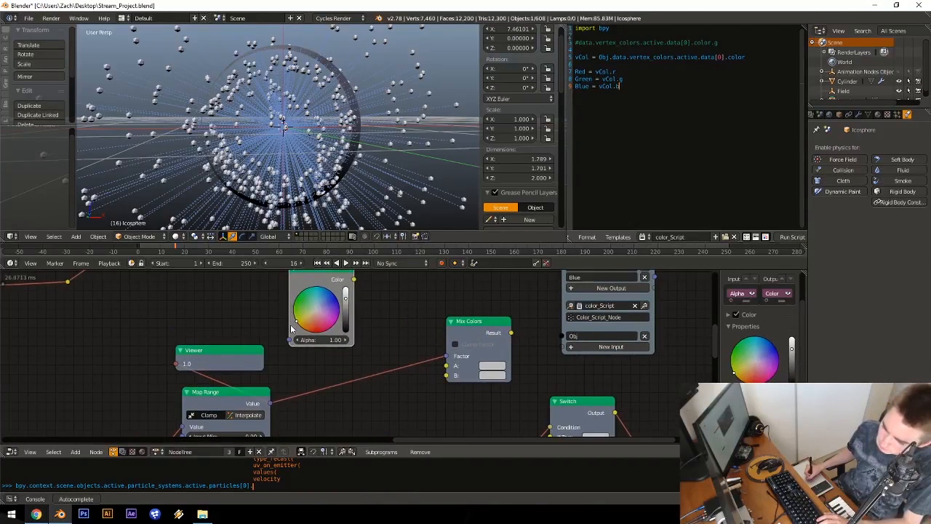
pyautogui.moveTo(346, 299); pyautogui.dragTo(346, 275)
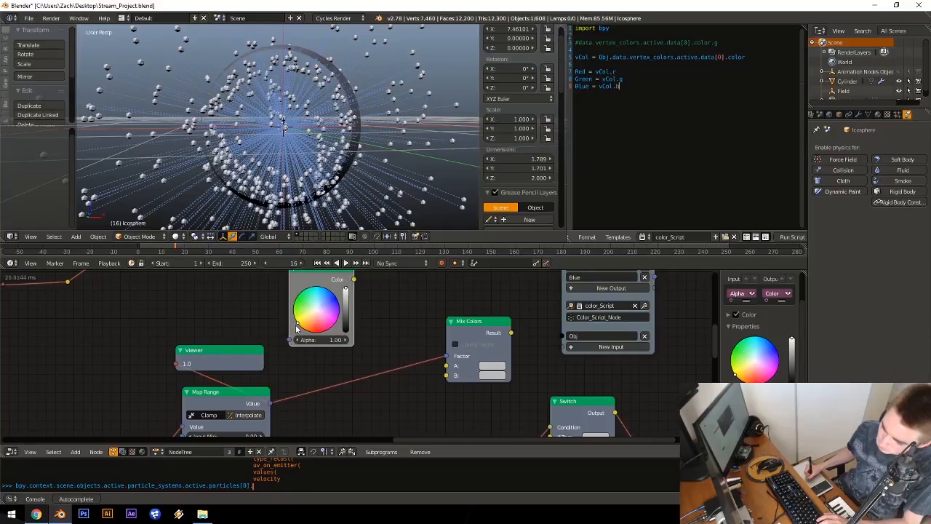
# Step: Move the Choose Color node up and place a duplicate of it directly below
pyautogui.moveTo(369, 315); pyautogui.dragTo(369, 395, button='middle')
pyautogui.press('g')
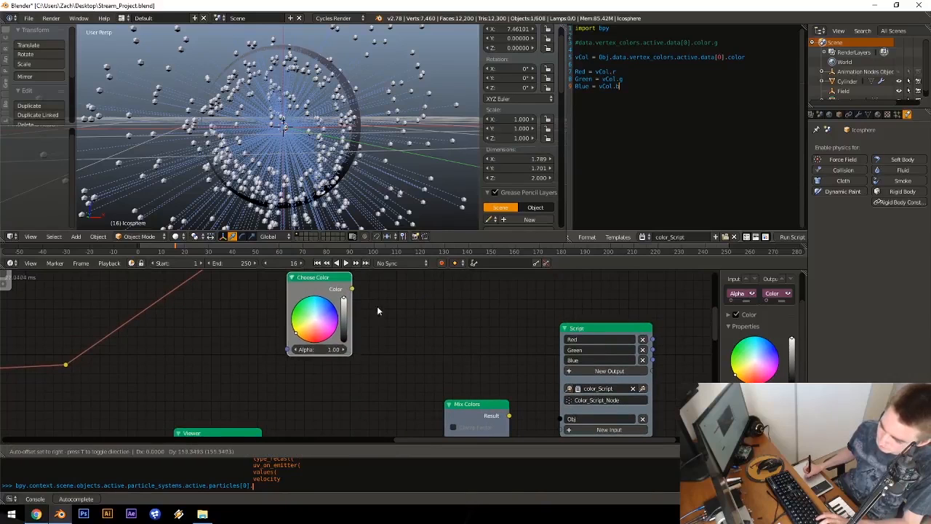
pyautogui.click(378, 299)
pyautogui.hotkey('shift', 'd')
pyautogui.click(369, 370)
pyautogui.moveTo(365, 361); pyautogui.dragTo(374, 309, button='middle')
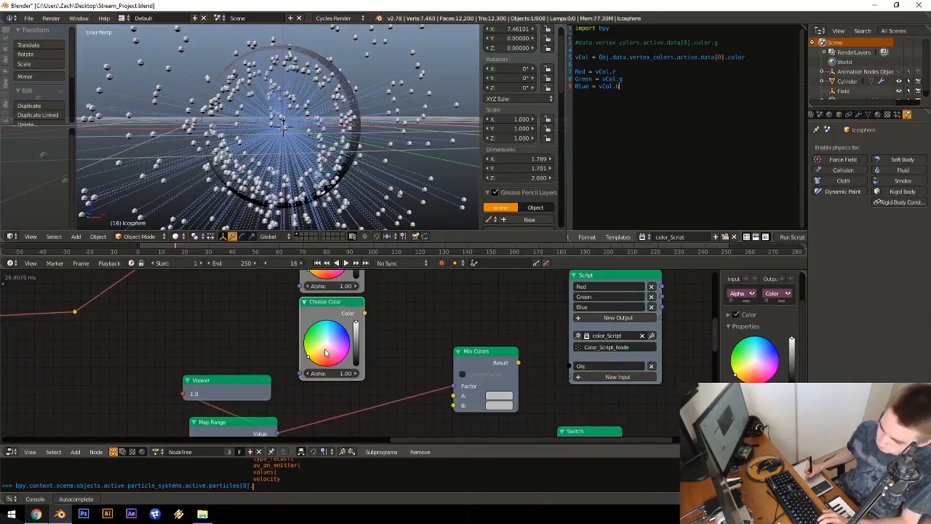
# Step: Set the lower Choose Color node to white, then link the upper Choose Color to Mix Colors' A and the lower one to B
pyautogui.click(328, 348)
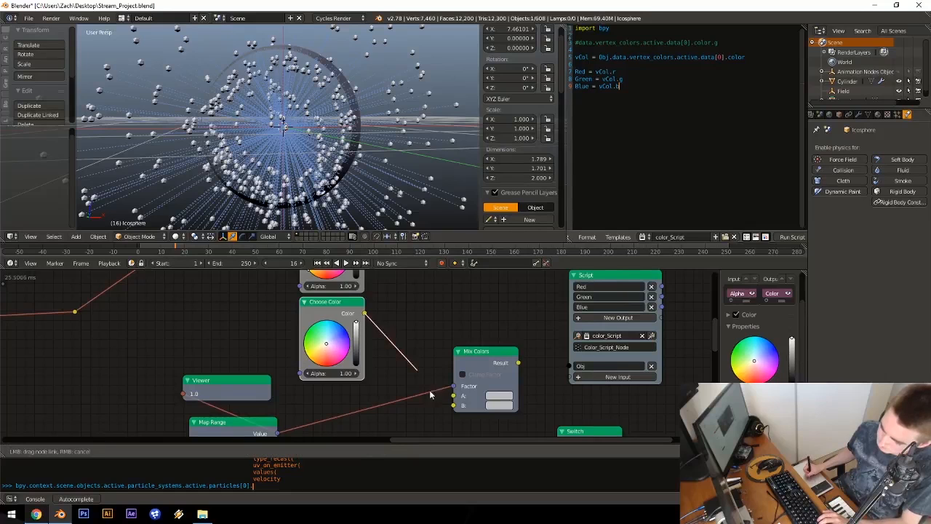
pyautogui.moveTo(435, 398); pyautogui.dragTo(435, 398)
pyautogui.moveTo(390, 337); pyautogui.dragTo(386, 367, button='middle')
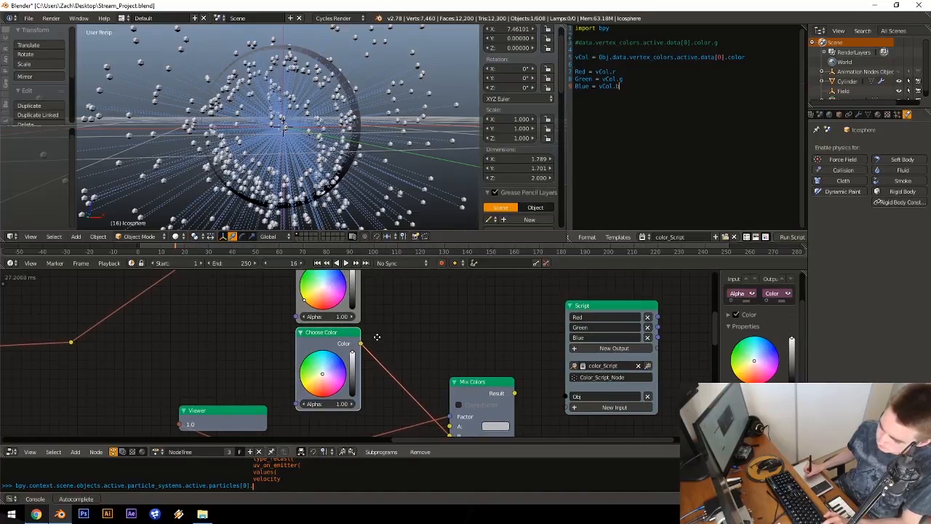
pyautogui.scroll(-2, 365, 290)
pyautogui.moveTo(431, 415); pyautogui.dragTo(439, 421)
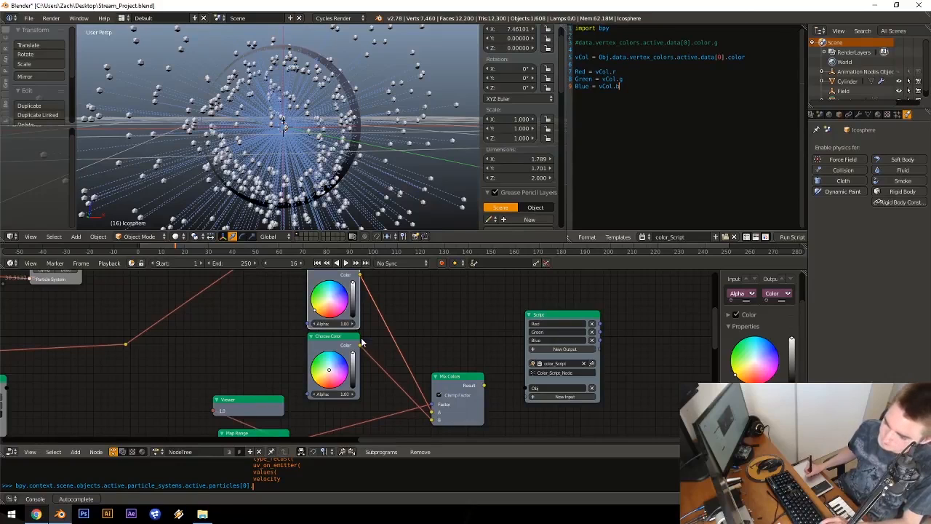
# Step: Play the animation from frame 0 to about frame 19 and check the particles in rendered viewport shading
pyautogui.click(292, 263)
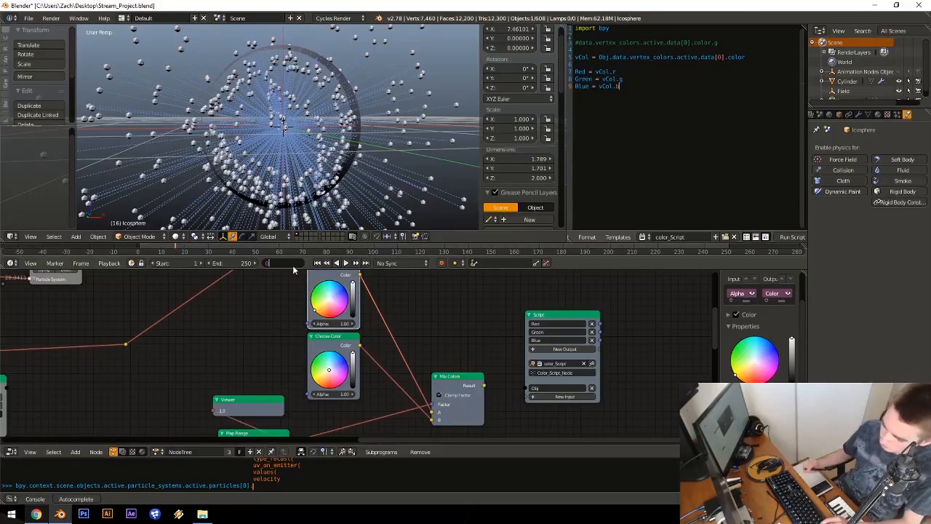
pyautogui.write('0')
pyautogui.press('Return')
pyautogui.hotkey('alt', 'a')
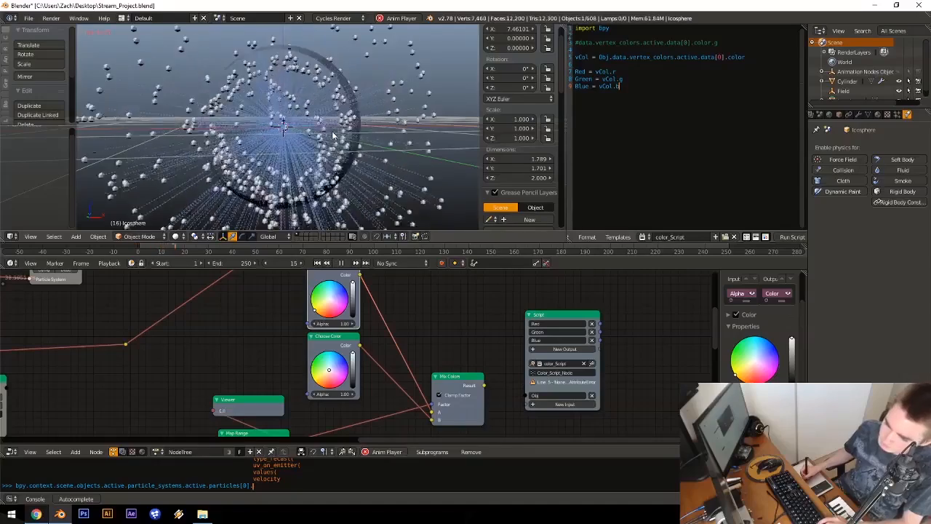
pyautogui.hotkey('alt', 'a')
pyautogui.hotkey('shift', 'z')
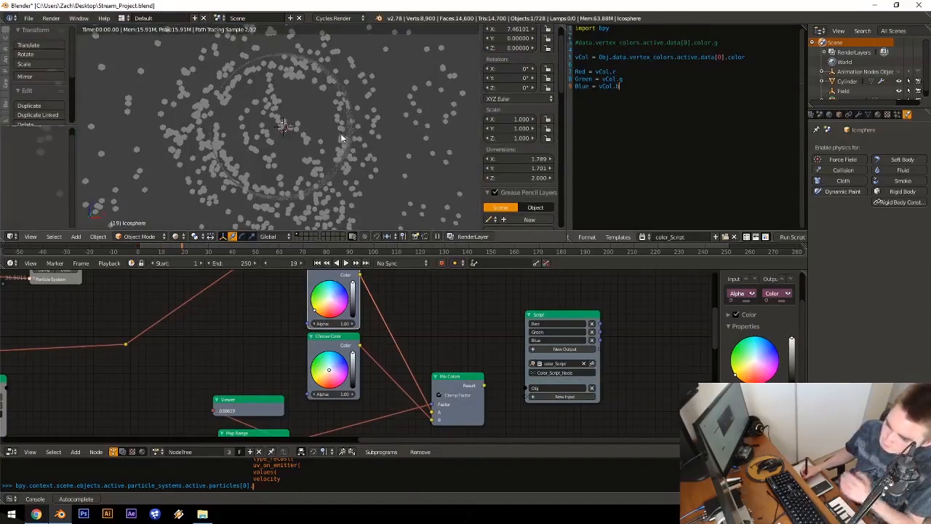
# Step: Link Mix Colors' Result to the Switch's If True input and replay from frame 0 to check the particle colours in rendered shading
pyautogui.moveTo(462, 363); pyautogui.dragTo(354, 299, button='middle')
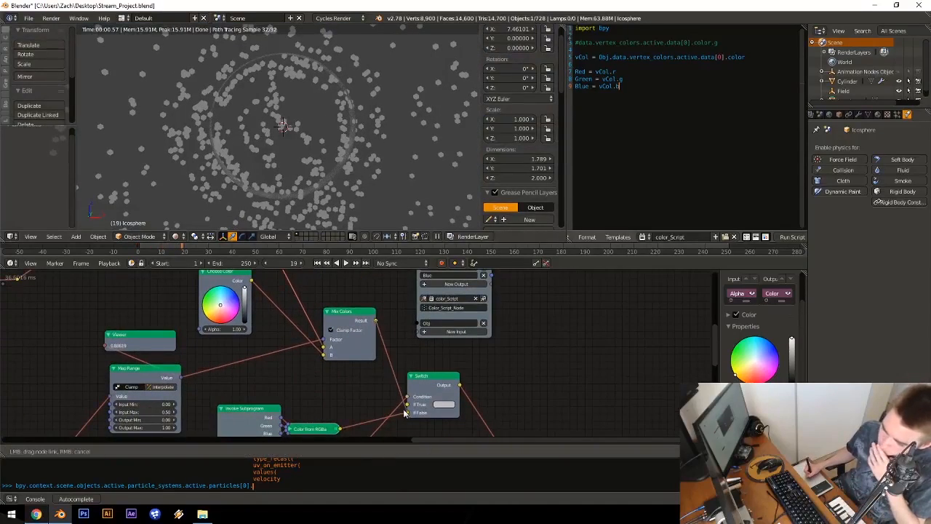
pyautogui.hotkey('shift', 'z')
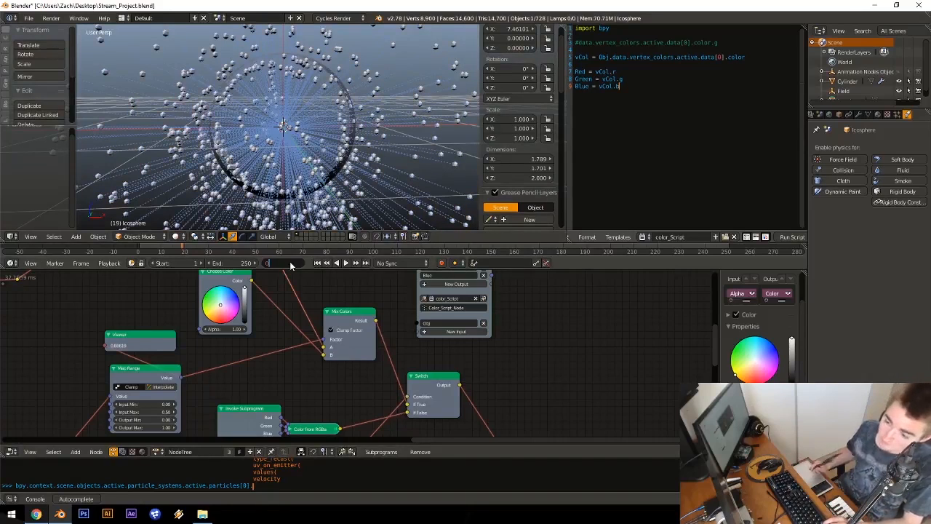
pyautogui.press('Return')
pyautogui.hotkey('alt', 'a')
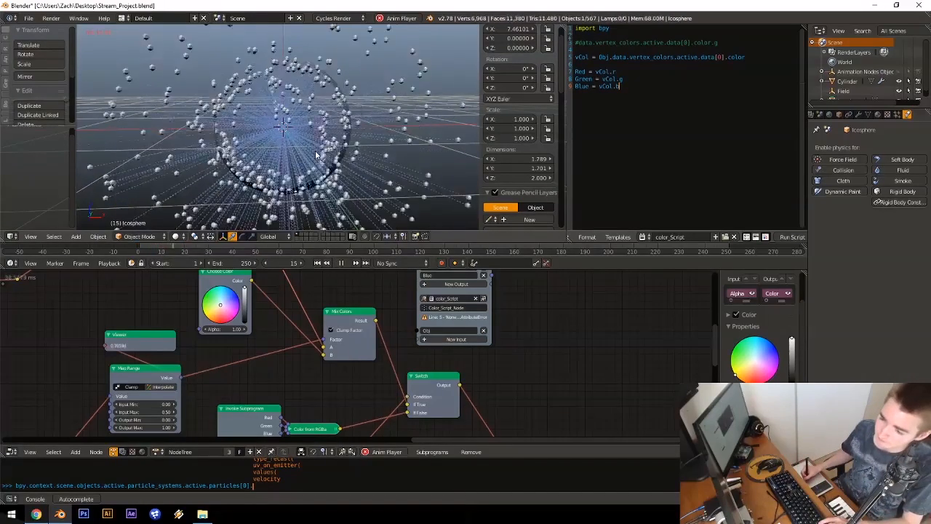
pyautogui.hotkey('alt', 'a')
pyautogui.hotkey('shift', 'z')
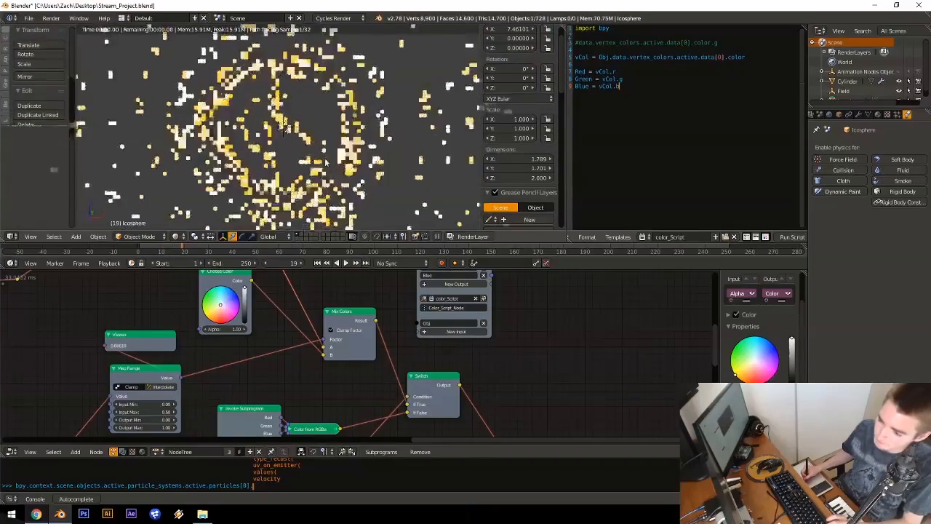
pyautogui.moveTo(298, 163); pyautogui.dragTo(285, 177, button='middle')
pyautogui.hotkey('shift', 'z')
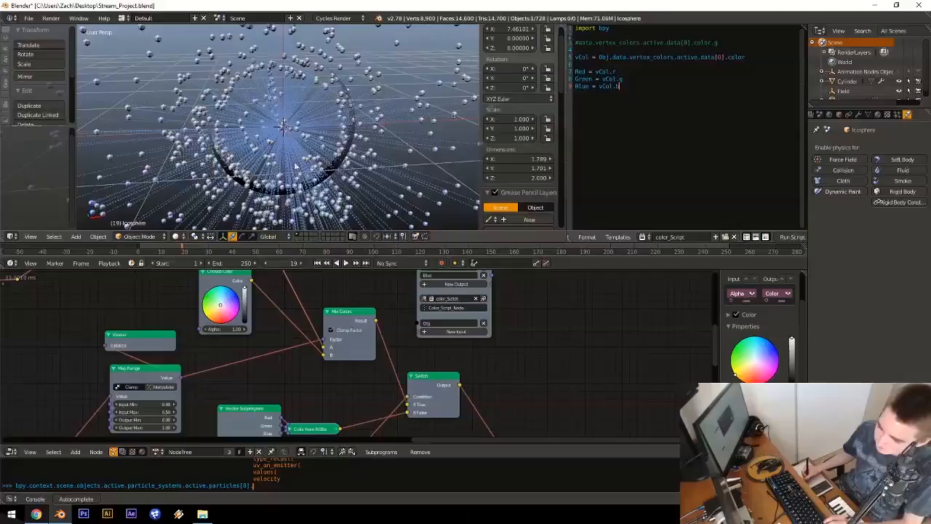
# Step: Set the 3D viewport shading to Material and view the particle ring from an angle
pyautogui.click(177, 237)
pyautogui.click(191, 225)
pyautogui.click(177, 237)
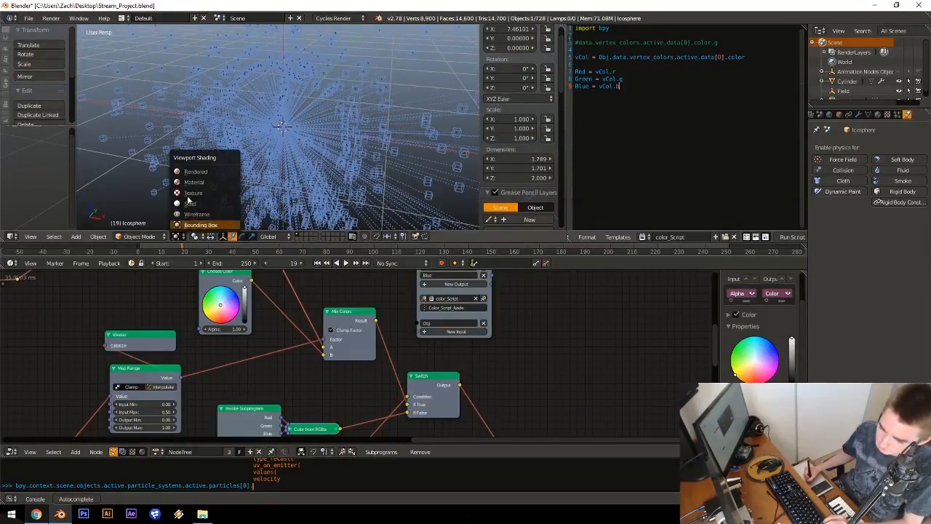
pyautogui.click(192, 183)
pyautogui.moveTo(193, 183)
pyautogui.mouseDown(button='middle')
pyautogui.moveTo(210, 206)
pyautogui.moveTo(268, 191)
pyautogui.moveTo(256, 180)
pyautogui.moveTo(267, 188)
pyautogui.moveTo(251, 191)
pyautogui.mouseUp(button='middle')
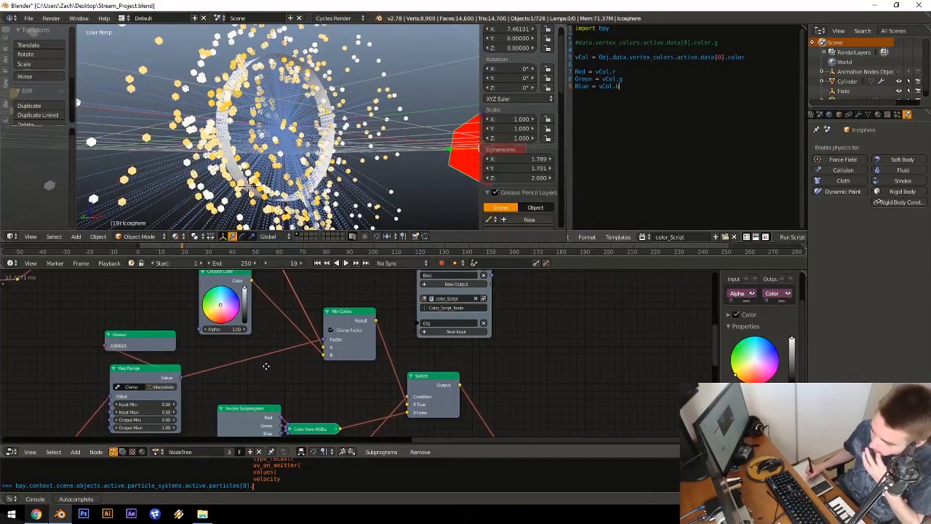
# Step: Link Combine Vector's Vector output to Compose Matrix's Scale input and reset the timeline to frame 0
pyautogui.moveTo(266, 416); pyautogui.dragTo(248, 308, button='middle')
pyautogui.moveTo(268, 359); pyautogui.dragTo(352, 300, button='middle')
pyautogui.moveTo(357, 358); pyautogui.dragTo(373, 319, button='middle')
pyautogui.moveTo(303, 392); pyautogui.dragTo(343, 339, button='middle')
pyautogui.moveTo(402, 338); pyautogui.dragTo(445, 344, button='middle')
pyautogui.scroll(3, 298, 382)
pyautogui.moveTo(266, 372); pyautogui.dragTo(340, 393, button='middle')
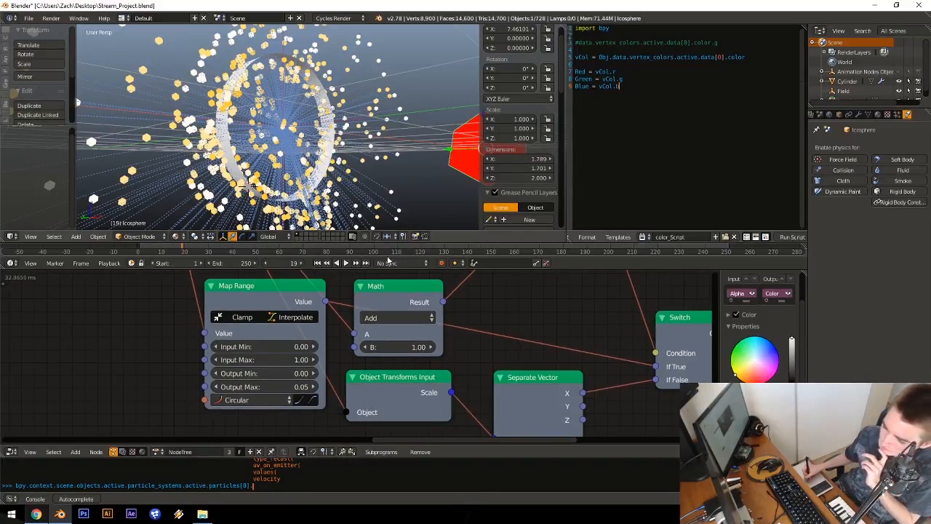
pyautogui.moveTo(466, 339); pyautogui.dragTo(194, 315, button='middle')
pyautogui.moveTo(443, 330); pyautogui.dragTo(311, 339, button='middle')
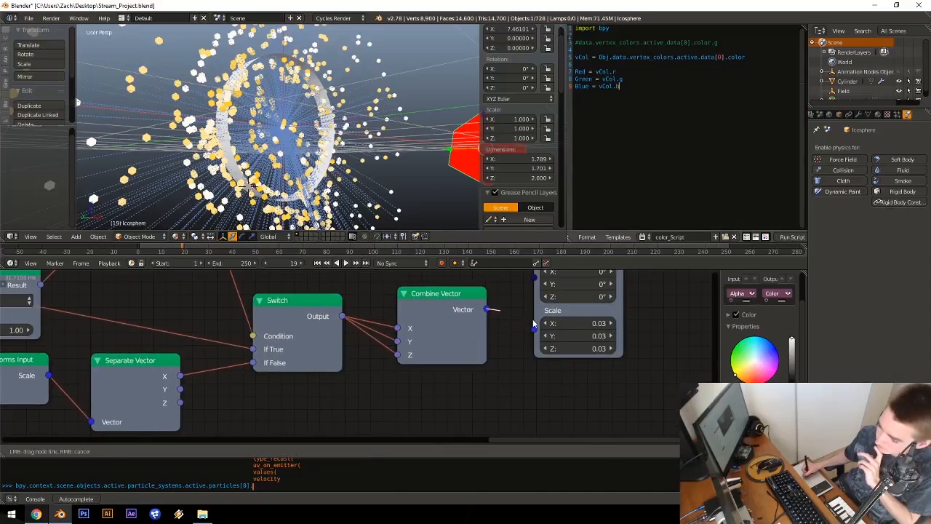
pyautogui.moveTo(539, 330); pyautogui.dragTo(536, 328)
pyautogui.click(303, 263)
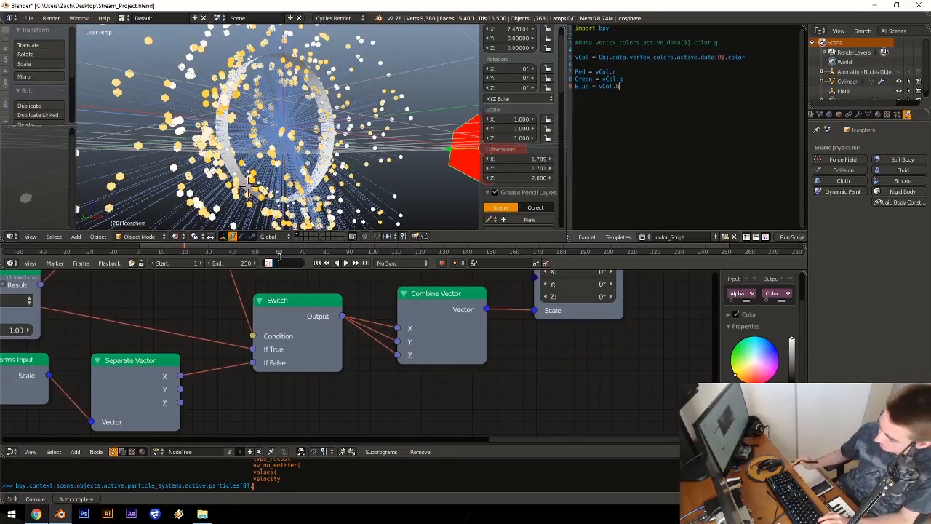
pyautogui.write('0')
pyautogui.press('Return')
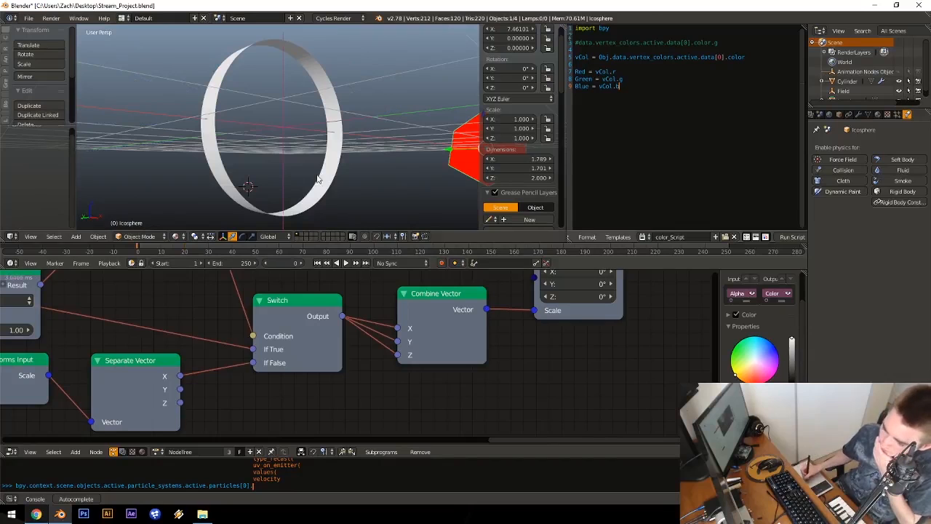
pyautogui.moveTo(275, 310); pyautogui.dragTo(314, 336, button='middle')
# Step: Switch to Chrome and watch the X-Particles sound modifier tutorial's particle animation from about 2:15 to 2:23
pyautogui.click(36, 514)
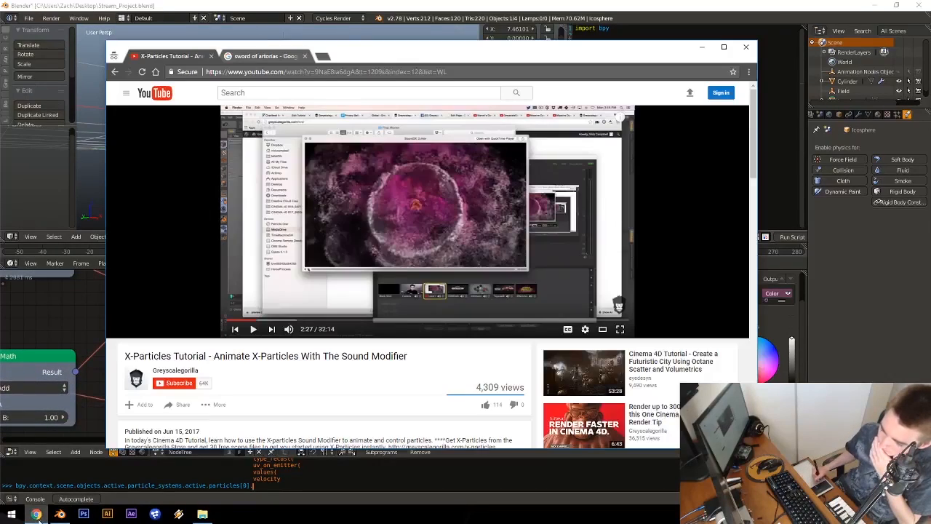
pyautogui.click(274, 238)
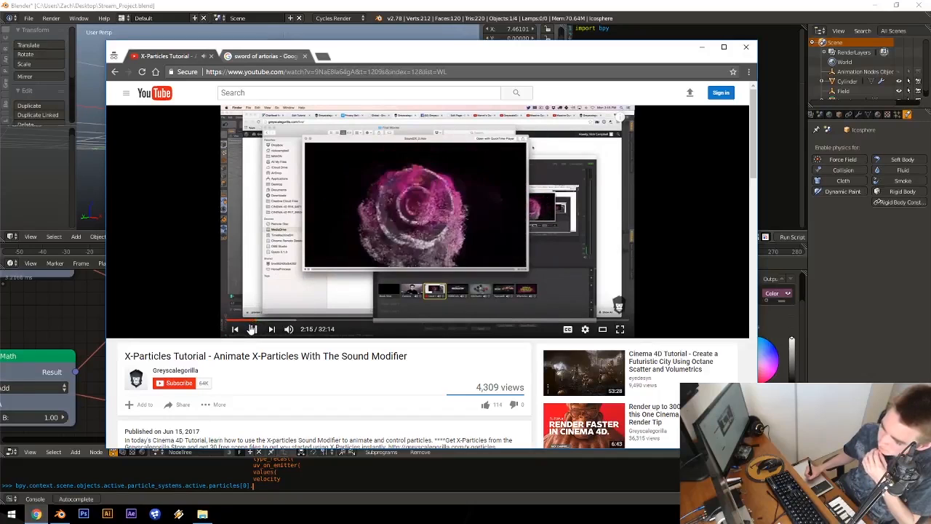
pyautogui.click(275, 286)
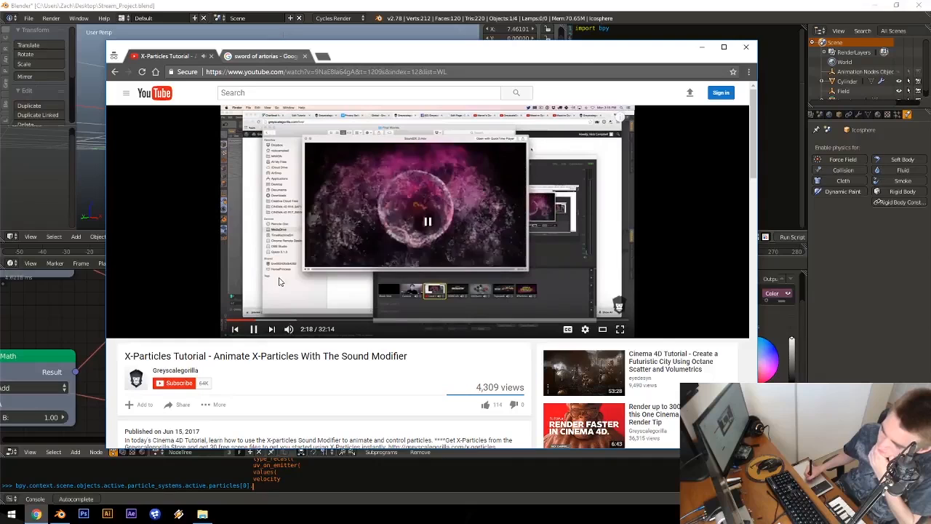
pyautogui.click(276, 286)
pyautogui.click(276, 285)
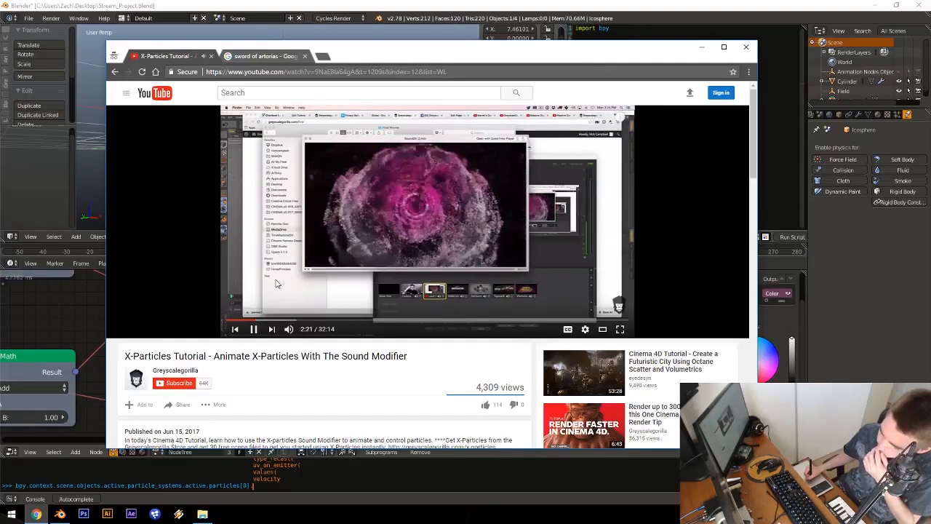
pyautogui.click(204, 267)
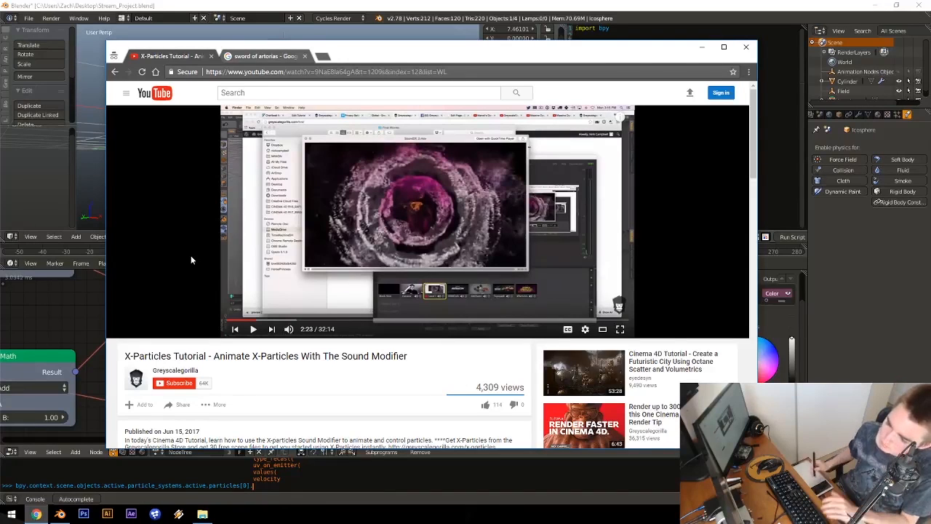
# Step: Switch back to Blender, play the animation to about frame 30 and set the viewport shading to Material
pyautogui.click(323, 12)
pyautogui.moveTo(278, 162)
pyautogui.mouseDown(button='middle')
pyautogui.moveTo(219, 187)
pyautogui.moveTo(291, 157)
pyautogui.moveTo(274, 177)
pyautogui.moveTo(272, 151)
pyautogui.mouseUp(button='middle')
pyautogui.hotkey('alt', 'a')
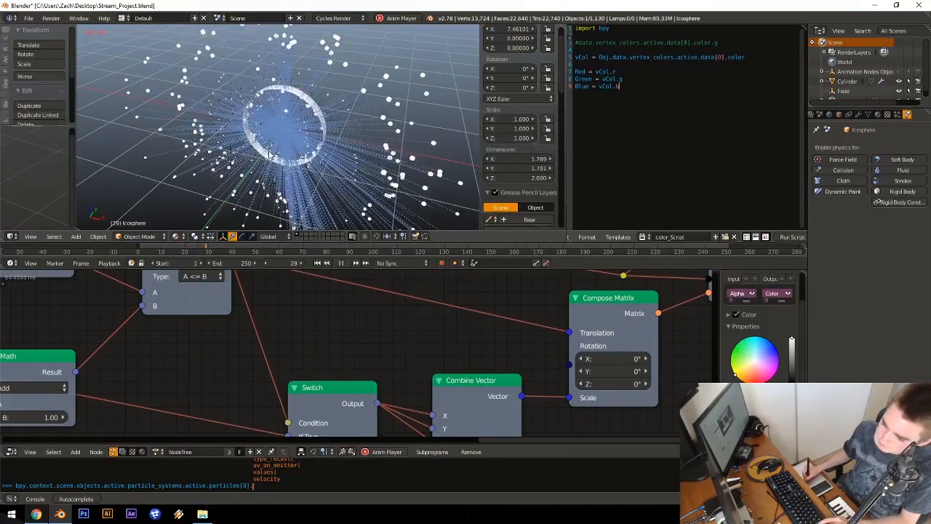
pyautogui.hotkey('alt', 'a')
pyautogui.moveTo(269, 154); pyautogui.dragTo(313, 134, button='middle')
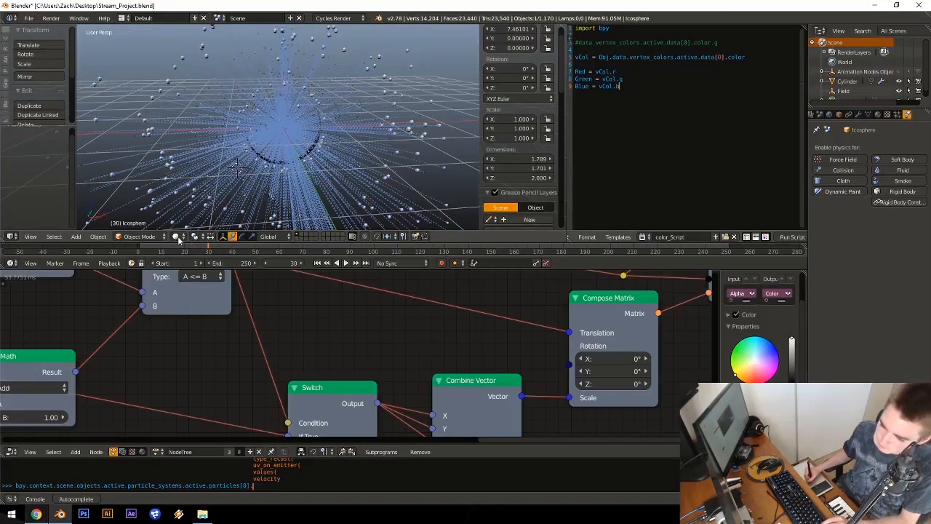
pyautogui.click(179, 240)
pyautogui.click(207, 188)
pyautogui.moveTo(282, 153); pyautogui.dragTo(342, 142, button='middle')
# Step: Examine the colours and sizes of individual particles up close around the ring in the 3D view
pyautogui.moveTo(501, 393); pyautogui.dragTo(317, 356, button='middle')
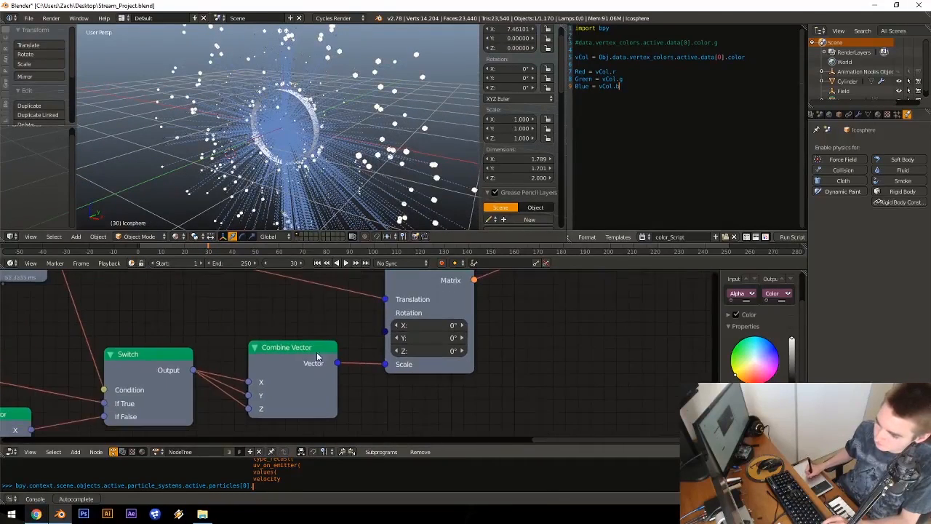
pyautogui.scroll(10, 302, 183)
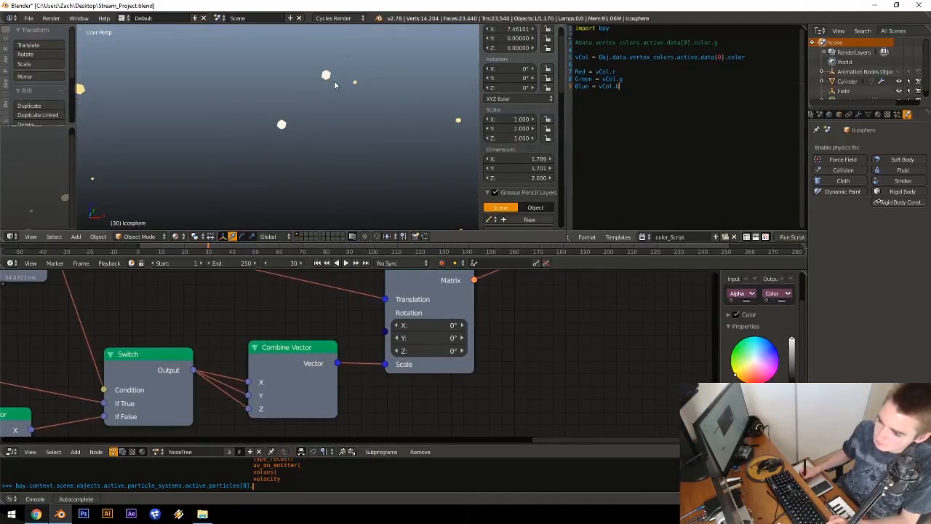
pyautogui.moveTo(335, 96); pyautogui.dragTo(324, 120, button='middle')
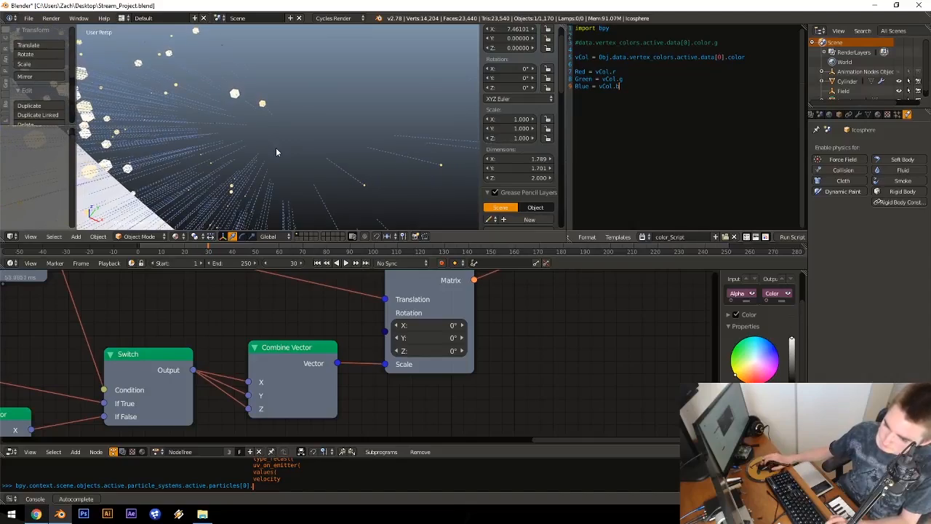
pyautogui.scroll(-8, 276, 150)
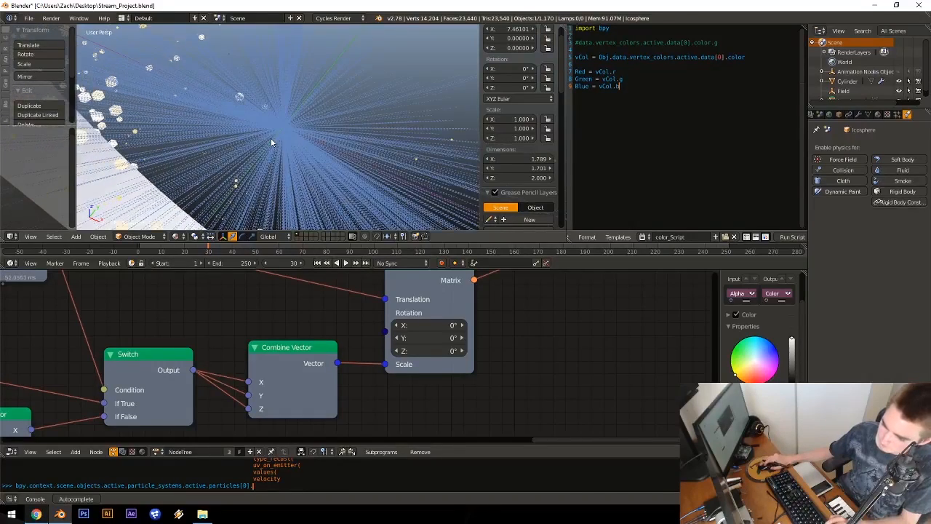
pyautogui.scroll(-10, 271, 142)
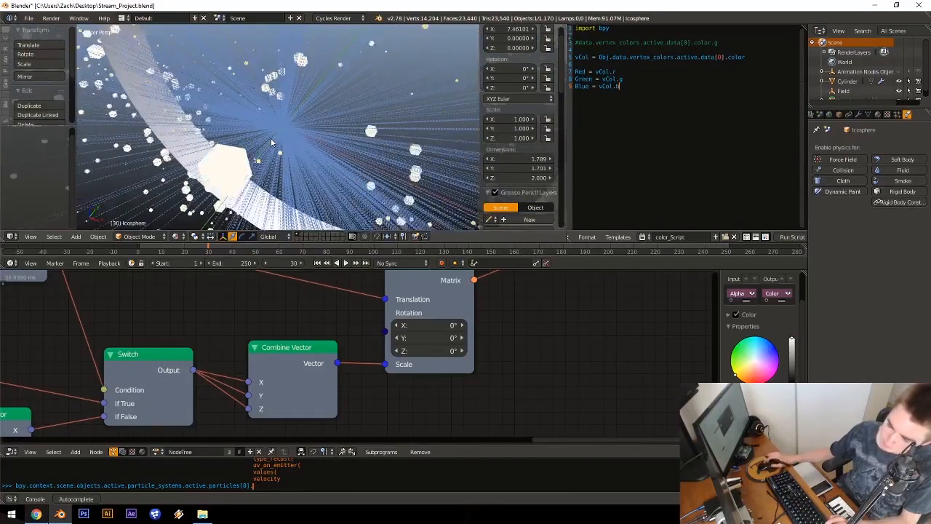
pyautogui.moveTo(271, 141); pyautogui.dragTo(285, 193, button='middle')
# Step: Save the project over Stream_Project.blend and review the node chains that drive vertex colour and scale
pyautogui.moveTo(292, 280); pyautogui.dragTo(320, 439, button='middle')
pyautogui.scroll(-1, 348, 357)
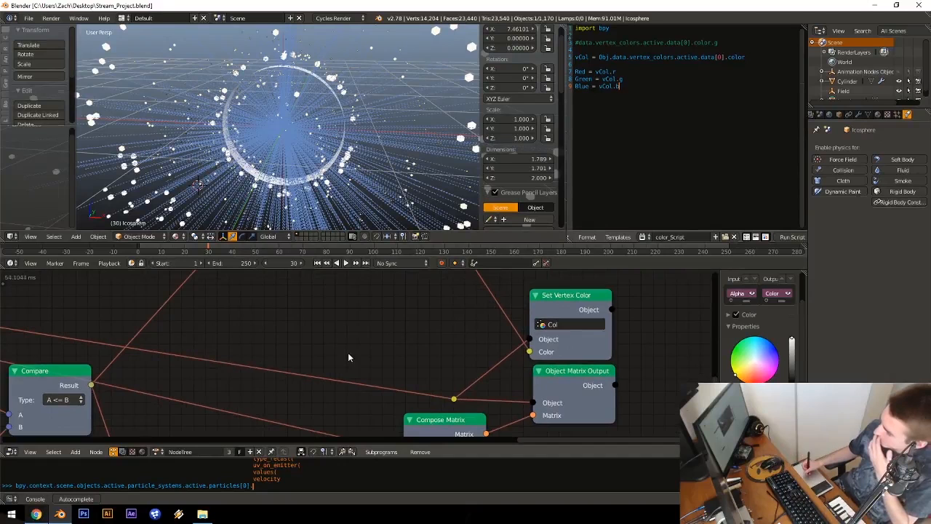
pyautogui.moveTo(398, 361); pyautogui.dragTo(438, 384, button='middle')
pyautogui.moveTo(331, 344); pyautogui.dragTo(372, 365, button='middle')
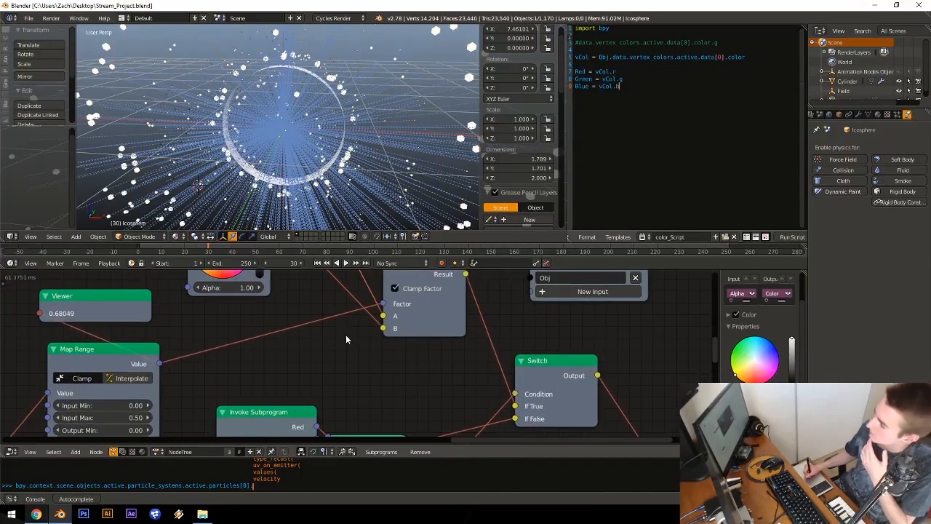
pyautogui.moveTo(341, 312); pyautogui.dragTo(389, 388, button='middle')
pyautogui.scroll(-2, 381, 341)
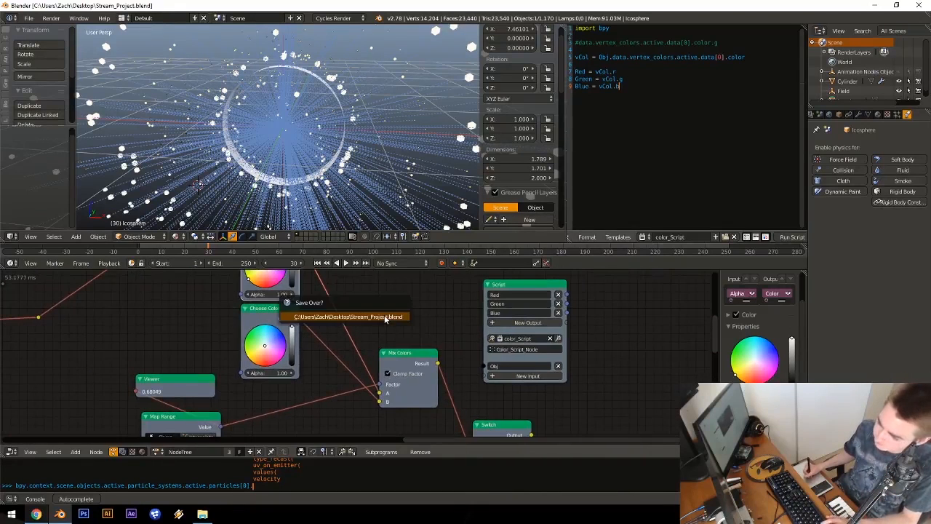
pyautogui.moveTo(331, 349); pyautogui.dragTo(397, 302, button='middle')
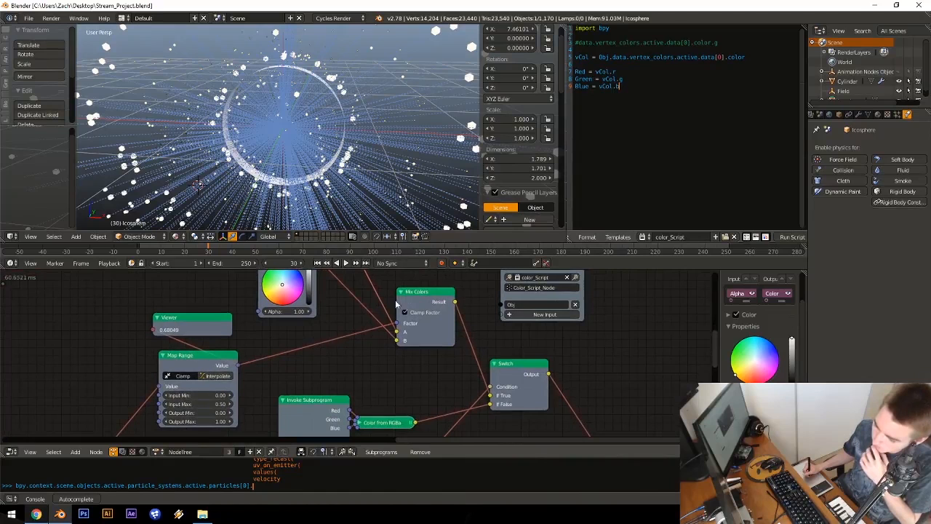
pyautogui.moveTo(330, 374); pyautogui.dragTo(354, 287, button='middle')
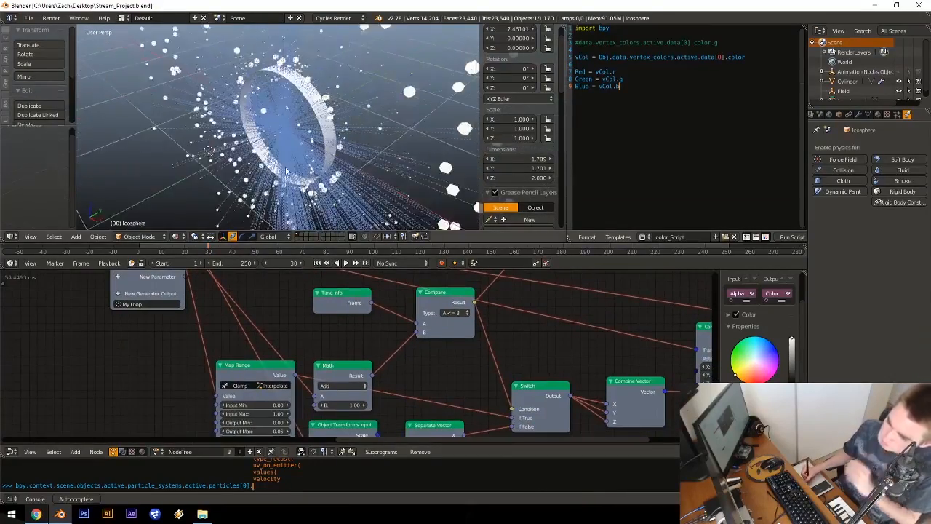
pyautogui.moveTo(444, 353)
pyautogui.mouseDown(button='middle')
pyautogui.moveTo(441, 337)
pyautogui.moveTo(461, 349)
pyautogui.moveTo(435, 366)
pyautogui.moveTo(428, 336)
pyautogui.moveTo(429, 359)
pyautogui.mouseUp(button='middle')
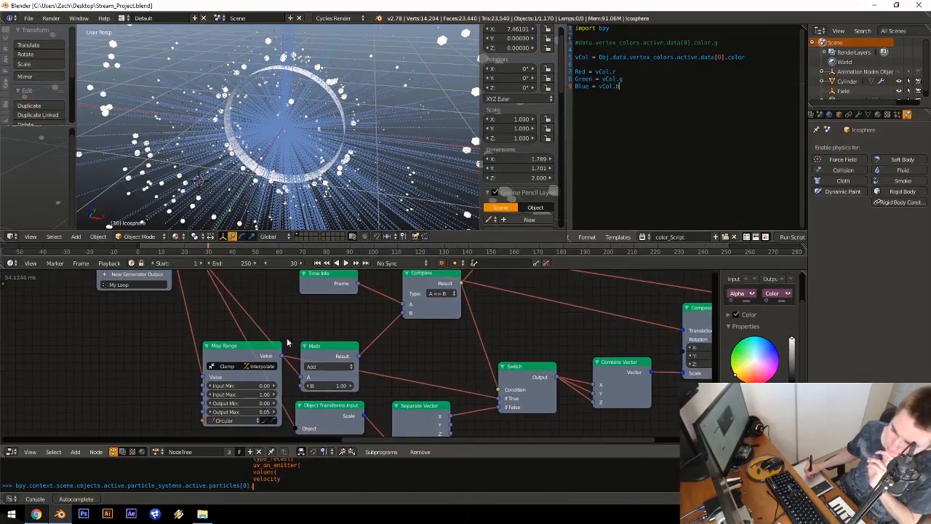
# Step: Swap the Mix Colors inputs so the white Choose Color feeds A and the yellow-orange one feeds B
pyautogui.moveTo(254, 353); pyautogui.dragTo(258, 327)
pyautogui.moveTo(383, 296); pyautogui.dragTo(385, 402, button='middle')
pyautogui.moveTo(414, 345); pyautogui.dragTo(376, 401, button='middle')
pyautogui.moveTo(467, 334); pyautogui.dragTo(414, 403, button='middle')
pyautogui.moveTo(435, 369); pyautogui.dragTo(413, 402, button='middle')
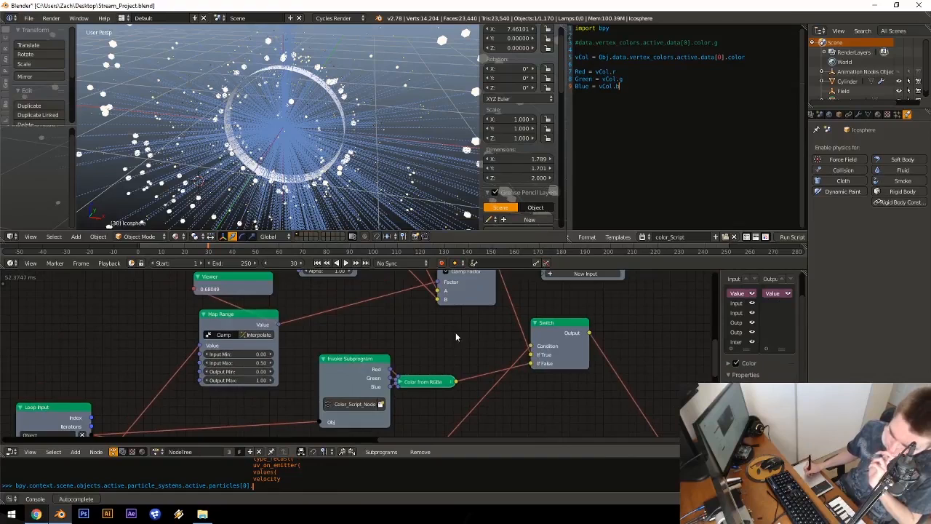
pyautogui.moveTo(448, 351); pyautogui.dragTo(466, 296, button='middle')
pyautogui.moveTo(337, 381); pyautogui.dragTo(402, 308, button='middle')
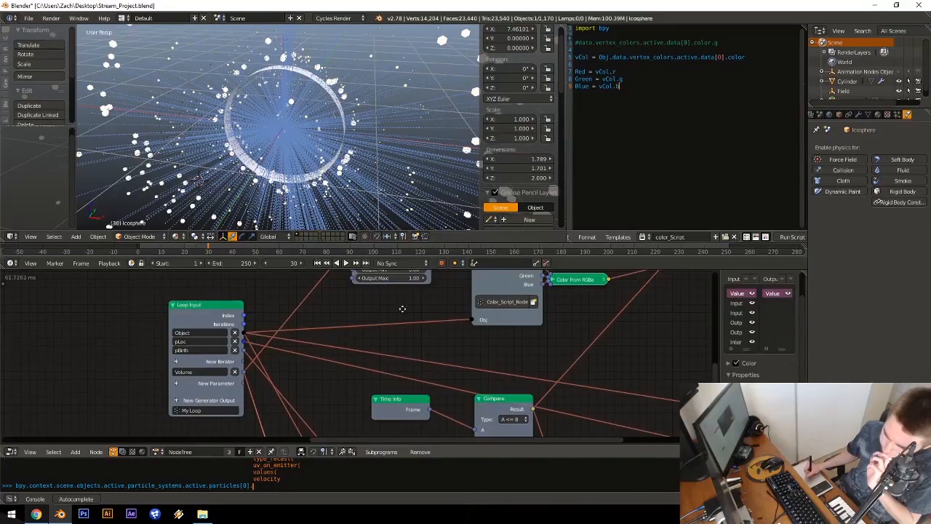
pyautogui.moveTo(386, 388)
pyautogui.mouseDown(button='middle')
pyautogui.moveTo(409, 284)
pyautogui.moveTo(365, 412)
pyautogui.moveTo(374, 399)
pyautogui.moveTo(345, 438)
pyautogui.mouseUp(button='middle')
pyautogui.moveTo(419, 345); pyautogui.dragTo(377, 402, button='middle')
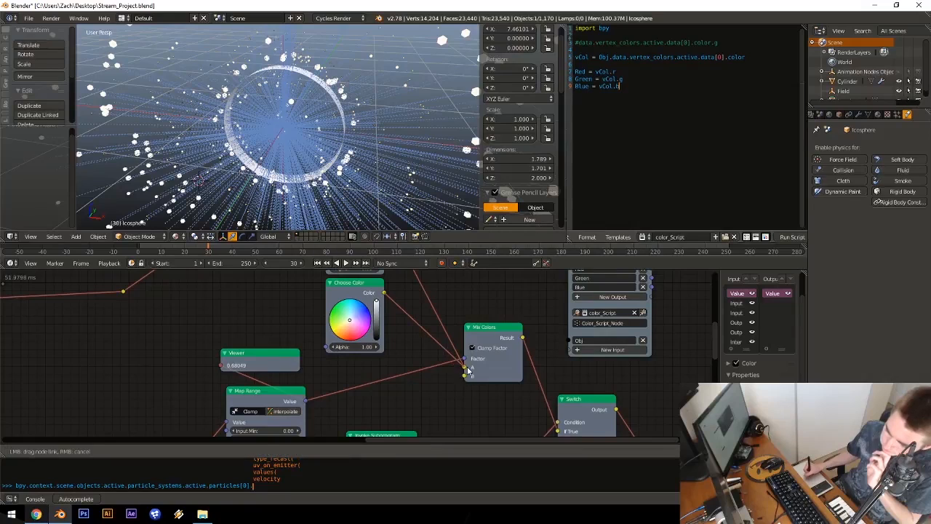
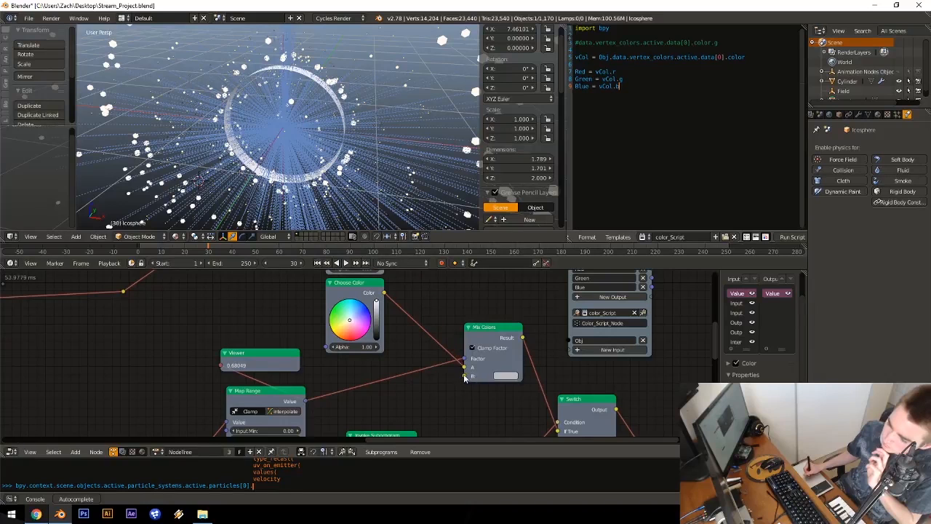
pyautogui.moveTo(433, 373); pyautogui.dragTo(412, 411, button='middle')
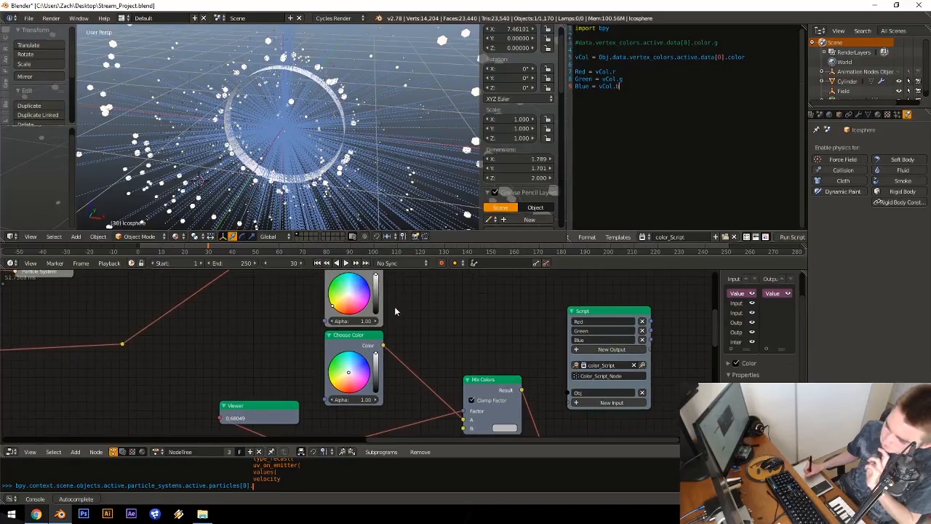
pyautogui.scroll(-1, 421, 321)
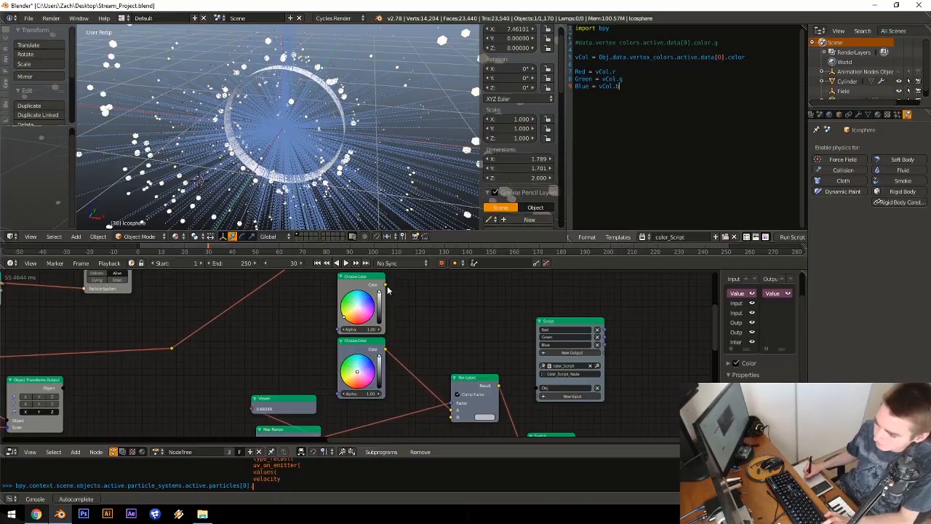
pyautogui.moveTo(451, 420); pyautogui.dragTo(452, 417)
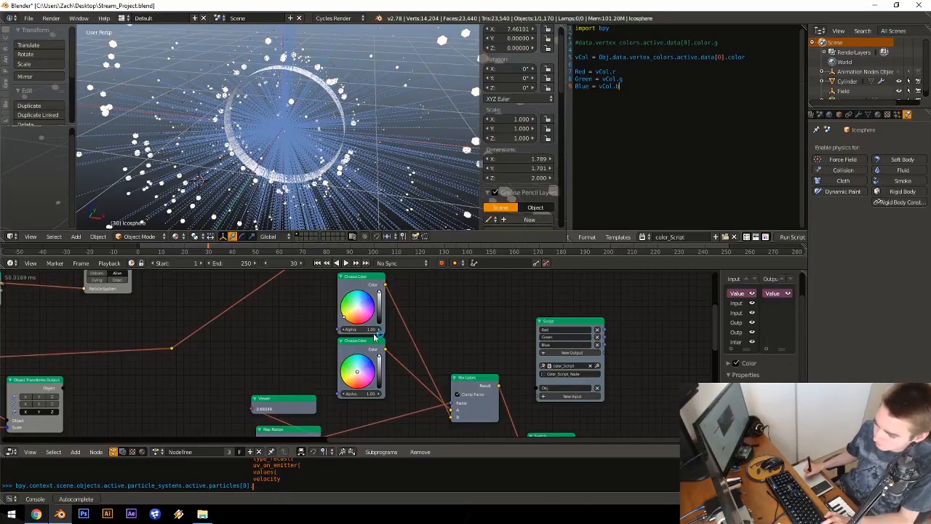
# Step: Rewind to frame 0 and play the animation to about frame 21 to check the particle colours
pyautogui.click(302, 264)
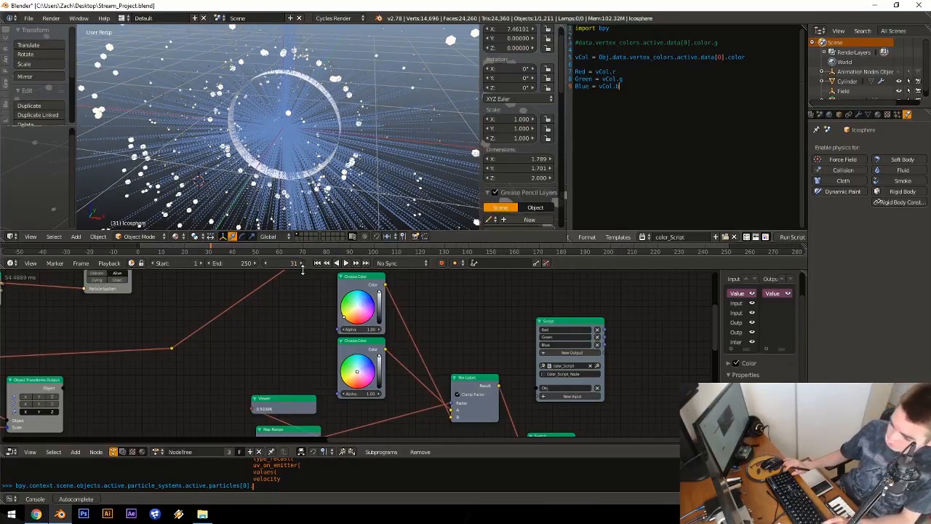
pyautogui.moveTo(299, 269); pyautogui.dragTo(287, 272)
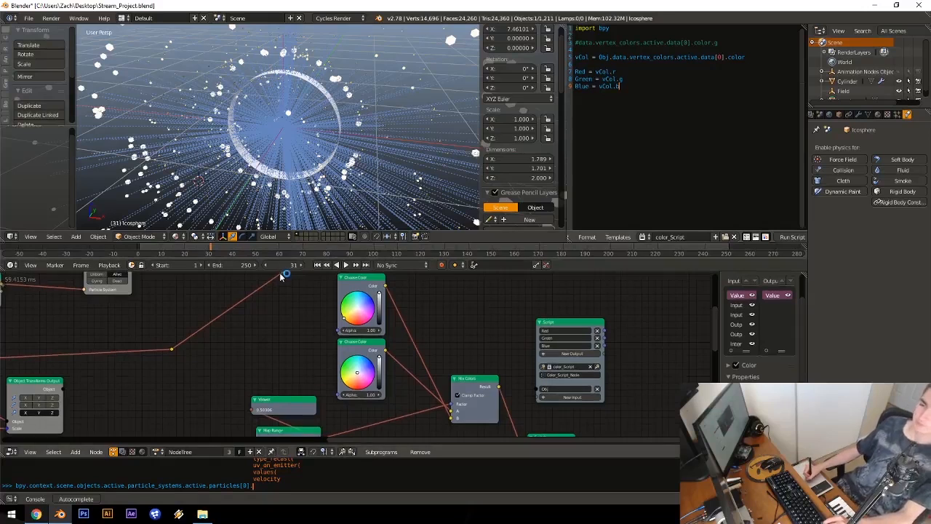
pyautogui.click(285, 267)
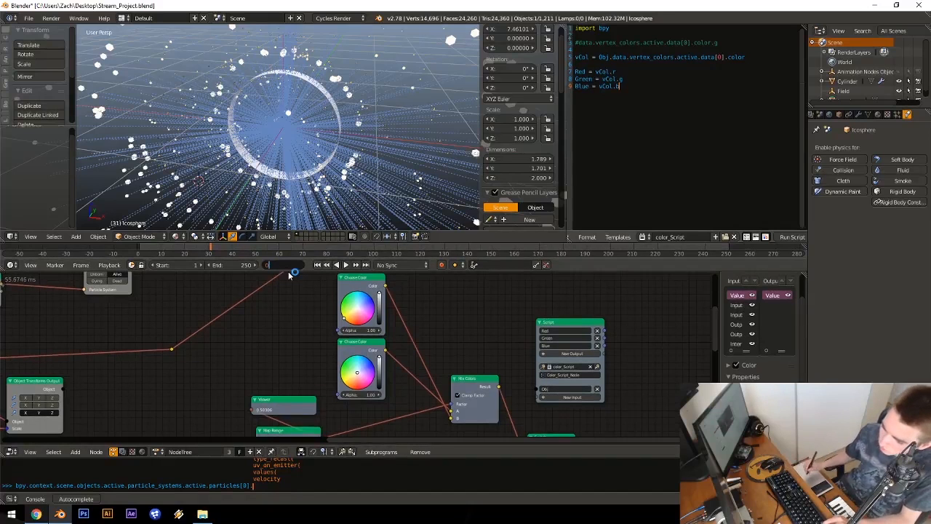
pyautogui.press('Return')
pyautogui.hotkey('alt', 'a')
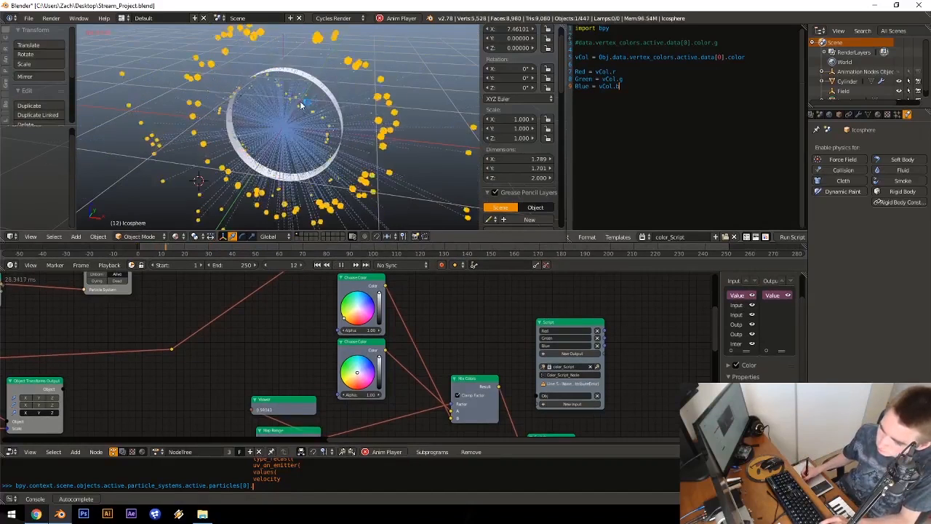
pyautogui.hotkey('alt', 'a')
# Step: Set Output Min to 0.20 on the Map Range node that drives the particle scale
pyautogui.moveTo(376, 342); pyautogui.dragTo(368, 301, button='middle')
pyautogui.moveTo(392, 347); pyautogui.dragTo(374, 271, button='middle')
pyautogui.moveTo(406, 431); pyautogui.dragTo(403, 320, button='middle')
pyautogui.moveTo(436, 417)
pyautogui.mouseDown(button='middle')
pyautogui.moveTo(417, 349)
pyautogui.moveTo(365, 338)
pyautogui.moveTo(364, 347)
pyautogui.mouseUp(button='middle')
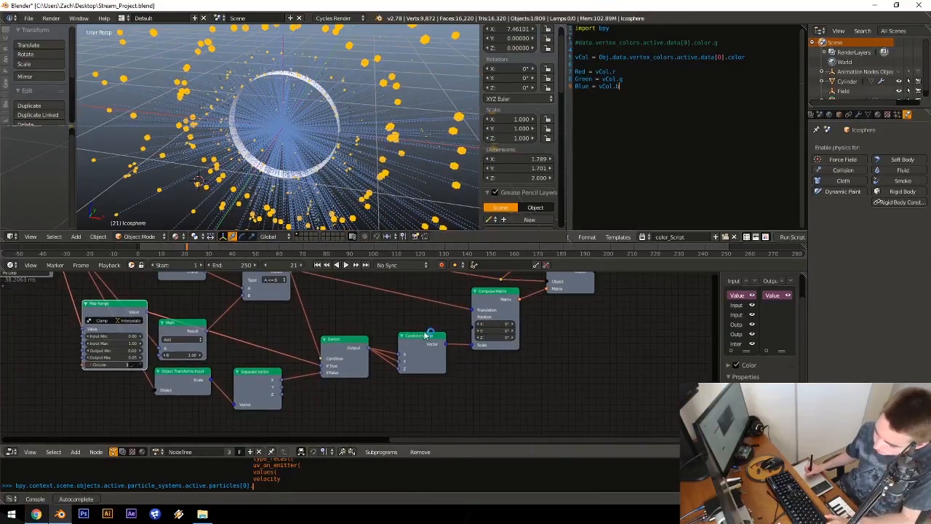
pyautogui.moveTo(423, 333)
pyautogui.keyDown('ctrl'); pyautogui.mouseDown(button='middle')
pyautogui.moveTo(402, 347)
pyautogui.moveTo(409, 340)
pyautogui.mouseUp(button='middle'); pyautogui.keyUp('ctrl')
pyautogui.moveTo(347, 379); pyautogui.dragTo(390, 377, button='middle')
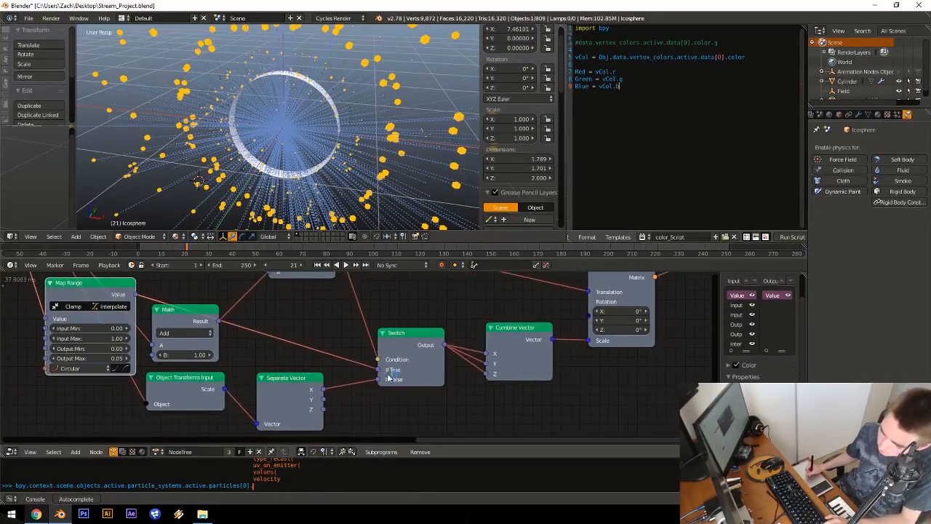
pyautogui.moveTo(376, 345)
pyautogui.keyDown('ctrl'); pyautogui.mouseDown(button='middle')
pyautogui.moveTo(343, 368)
pyautogui.moveTo(403, 400)
pyautogui.moveTo(422, 395)
pyautogui.mouseUp(button='middle'); pyautogui.keyUp('ctrl')
pyautogui.scroll(2, 366, 362)
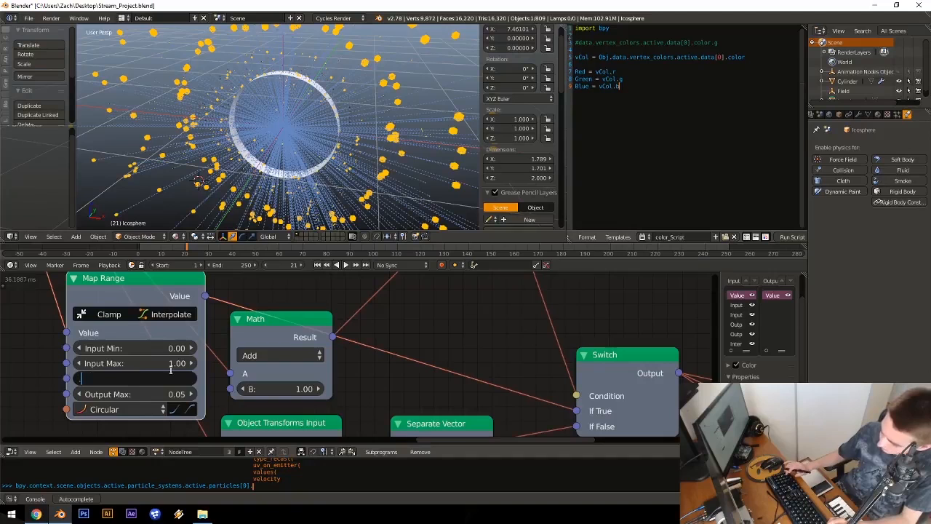
pyautogui.press('Return')
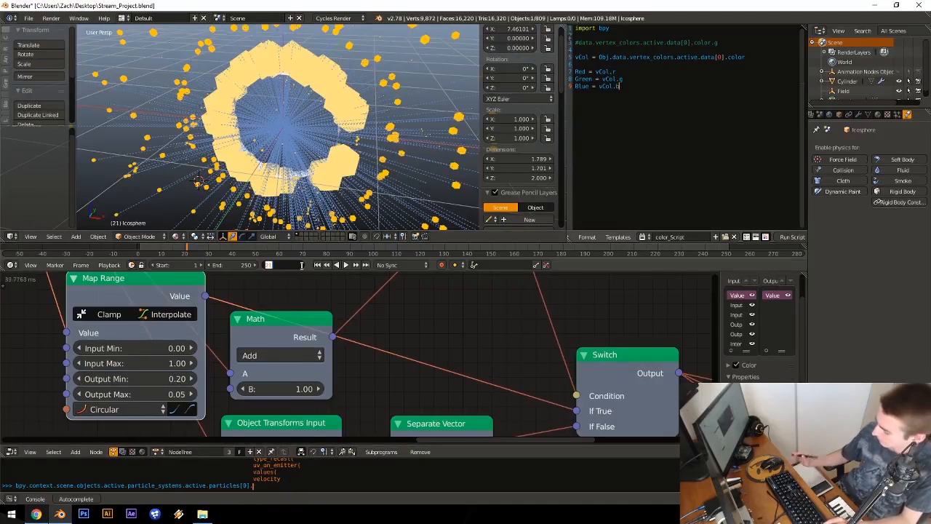
# Step: Play the animation from frame 0 to about frame 19 and inspect the particle sizes from a lower angle
pyautogui.press('Return')
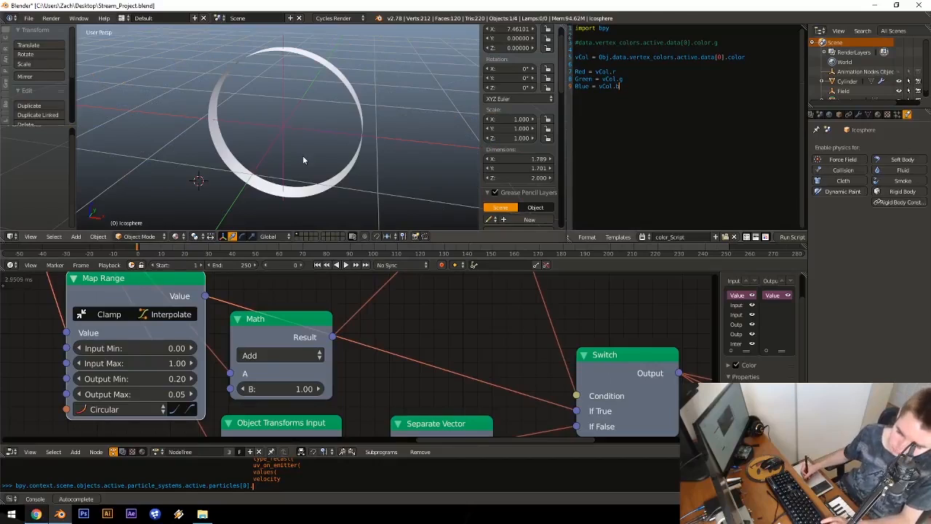
pyautogui.hotkey('alt', 'a')
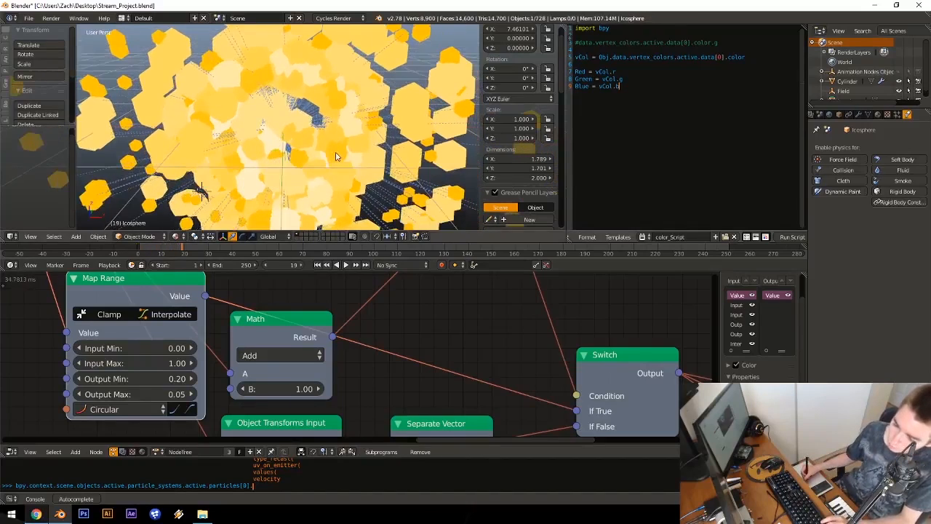
pyautogui.hotkey('alt', 'a')
pyautogui.moveTo(266, 313); pyautogui.dragTo(259, 331, button='middle')
pyautogui.moveTo(289, 186)
pyautogui.mouseDown(button='middle')
pyautogui.moveTo(339, 152)
pyautogui.moveTo(299, 184)
pyautogui.mouseUp(button='middle')
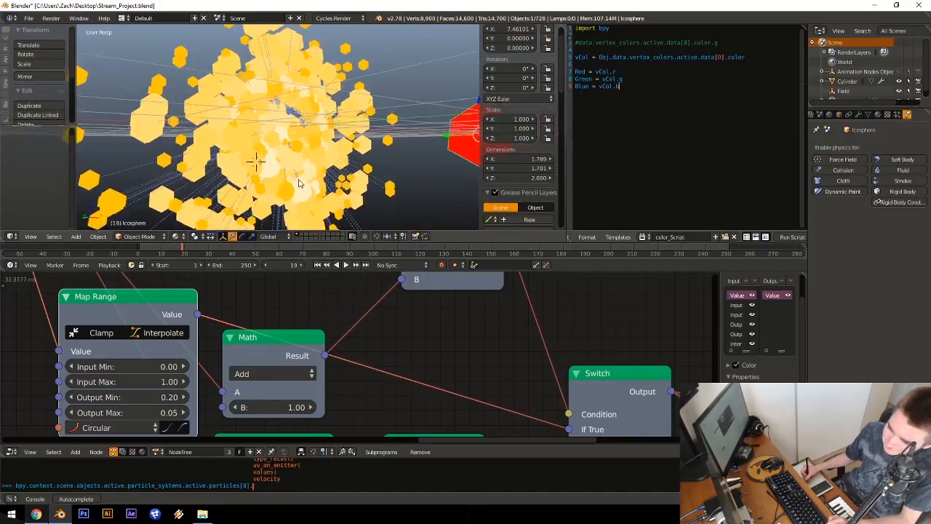
# Step: Set the scale Map Range's Output Min to 0.00 and replay from the first frame to about frame 19
pyautogui.click(151, 398)
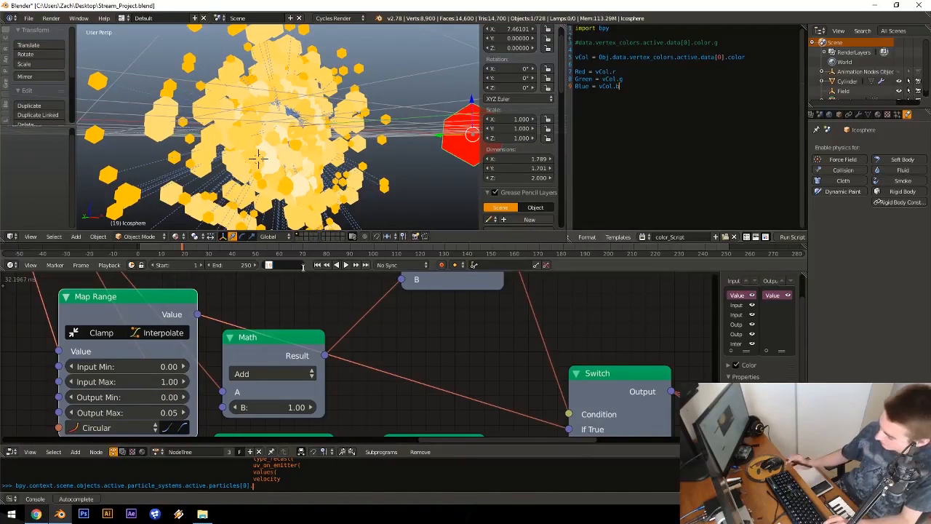
pyautogui.press('Return')
pyautogui.hotkey('alt', 'a')
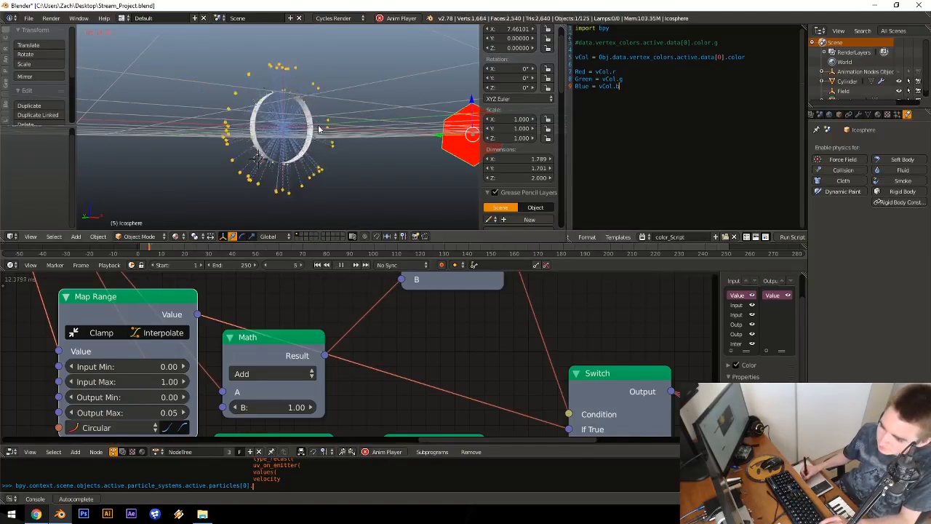
pyautogui.hotkey('alt', 'a')
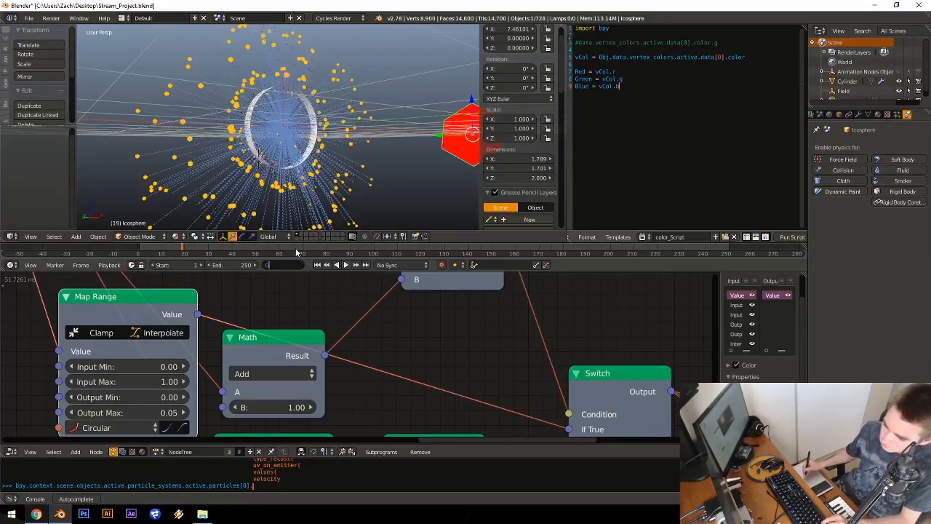
# Step: Return to frame 0 and set the scale Map Range's Output Min to 0.02
pyautogui.press('Return')
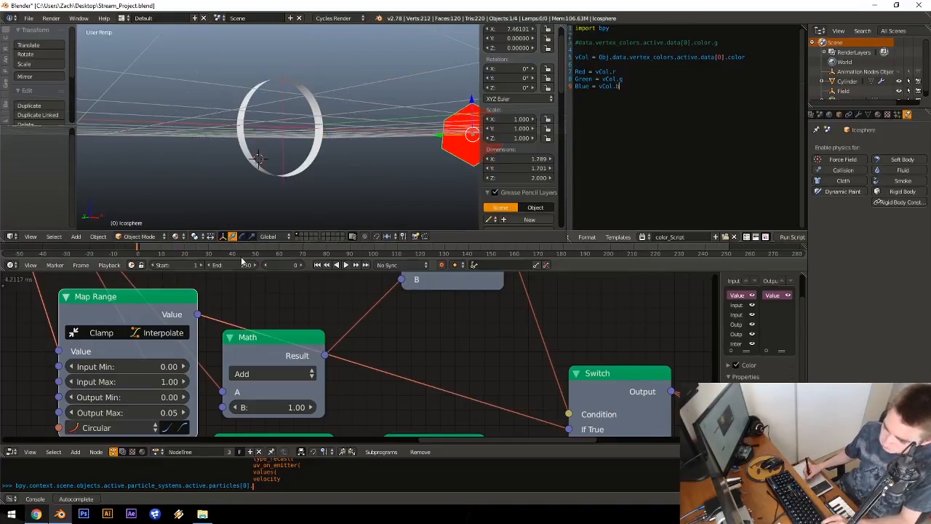
pyautogui.click(149, 399)
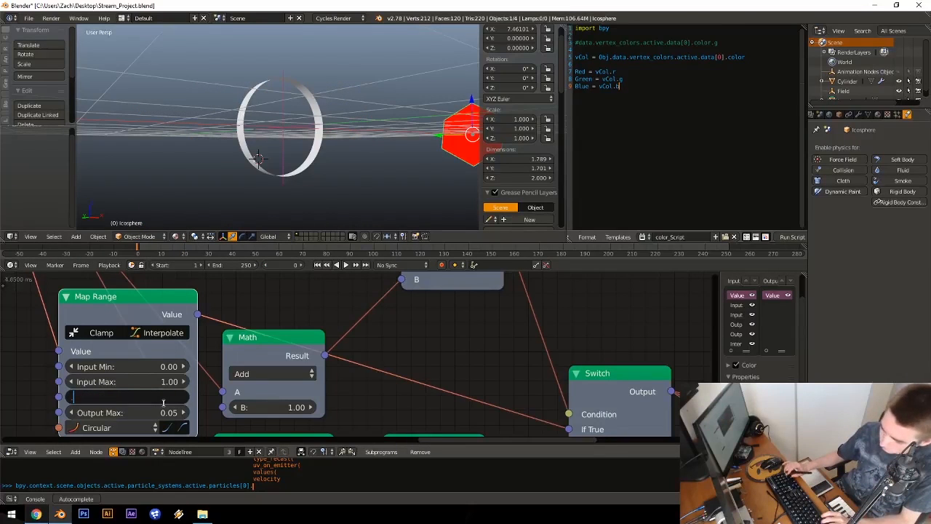
pyautogui.write('.02')
pyautogui.press('Return')
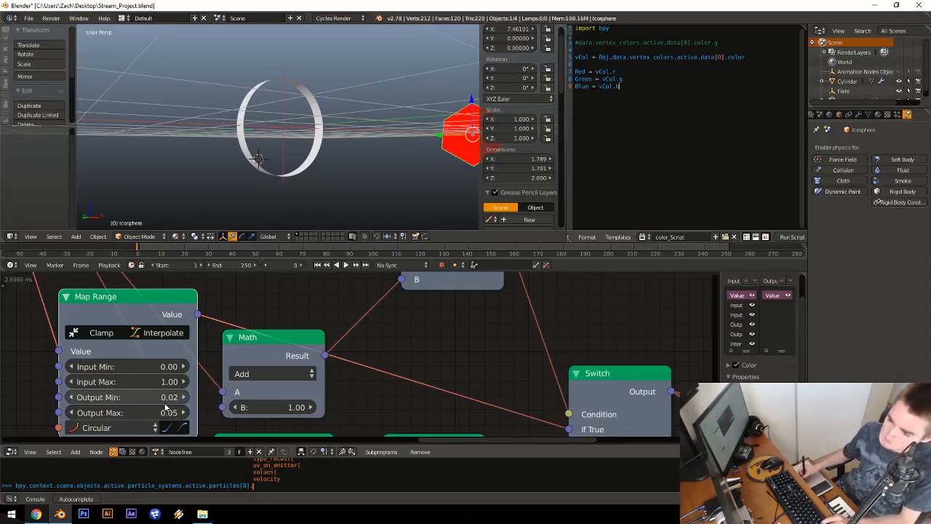
# Step: Play the animation to about frame 27 and examine the particle sizes around the ring
pyautogui.hotkey('alt', 'a')
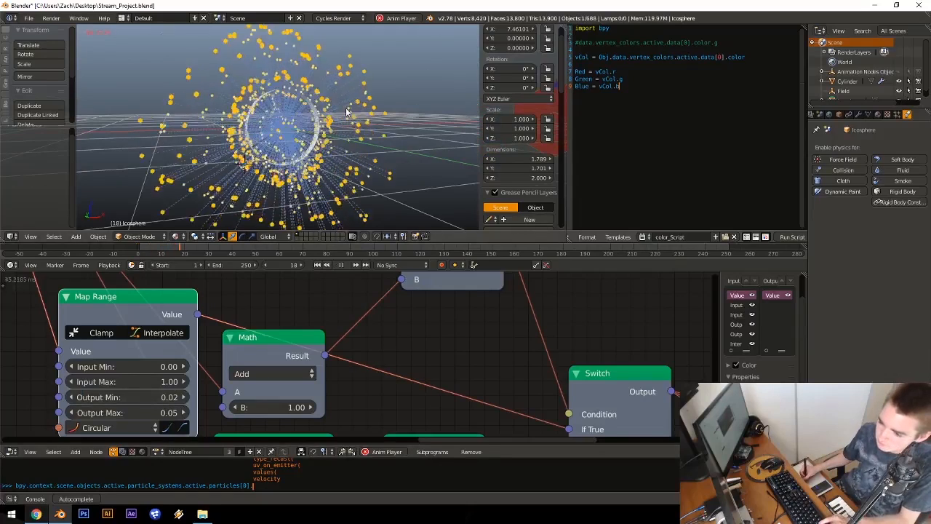
pyautogui.hotkey('alt', 'a')
pyautogui.moveTo(347, 111); pyautogui.dragTo(313, 122, button='middle')
pyautogui.moveTo(395, 149); pyautogui.dragTo(338, 148, button='middle')
# Step: Add a Sun lamp to the scene and move it up about 2.25 along the Z axis
pyautogui.hotkey('shift', 'a')
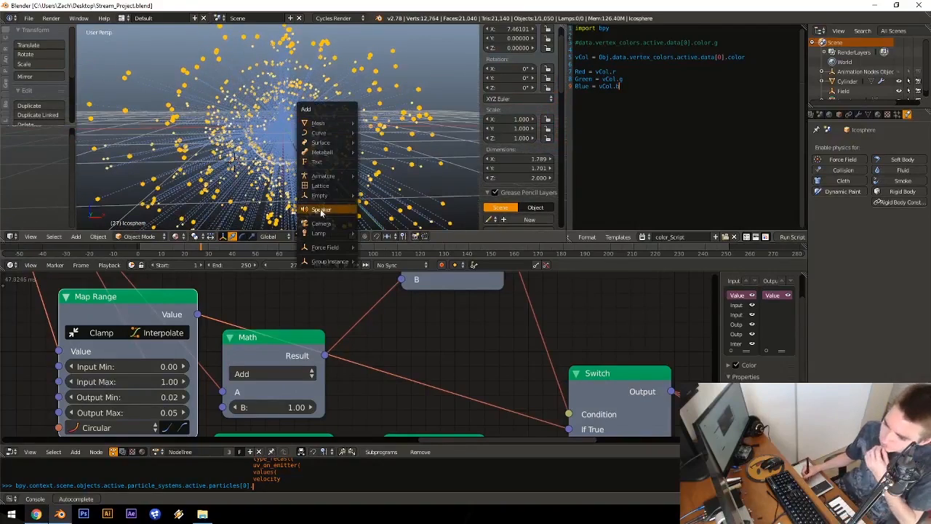
pyautogui.moveTo(318, 234)
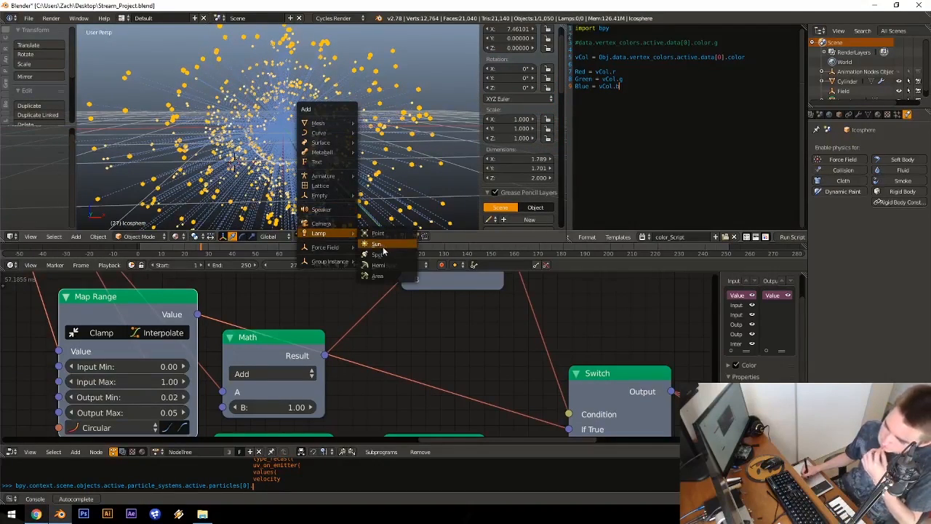
pyautogui.click(383, 249)
pyautogui.press('g')
pyautogui.press('z')
pyautogui.click(280, 48)
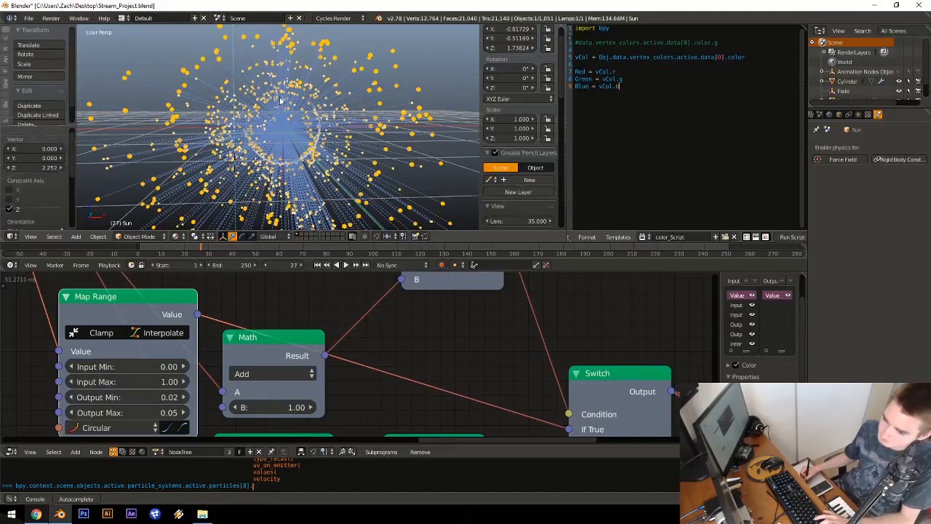
# Step: Rotate the Sun lamp about 39.8° around the Y axis and raise it to a Z location of about 2.28
pyautogui.moveTo(282, 62); pyautogui.dragTo(296, 113, button='middle')
pyautogui.press('r')
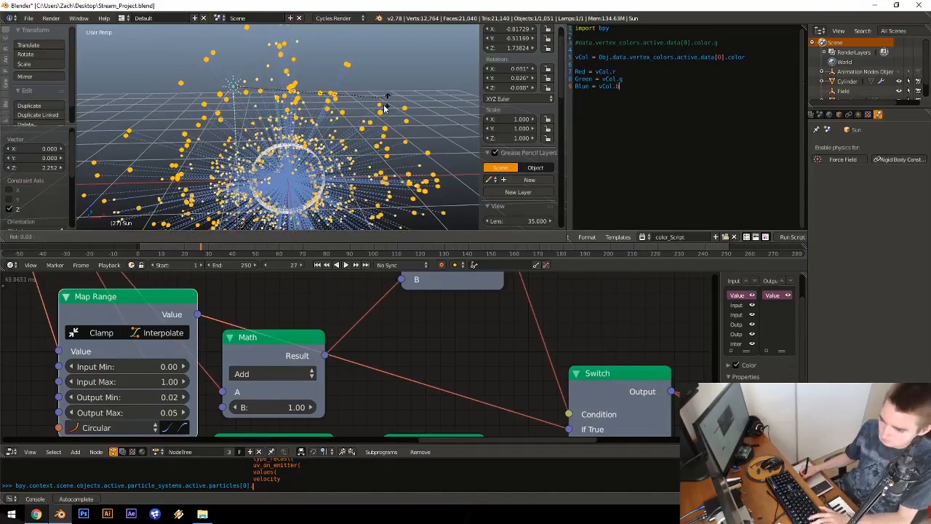
pyautogui.click(306, 154)
pyautogui.press('g')
pyautogui.press('z')
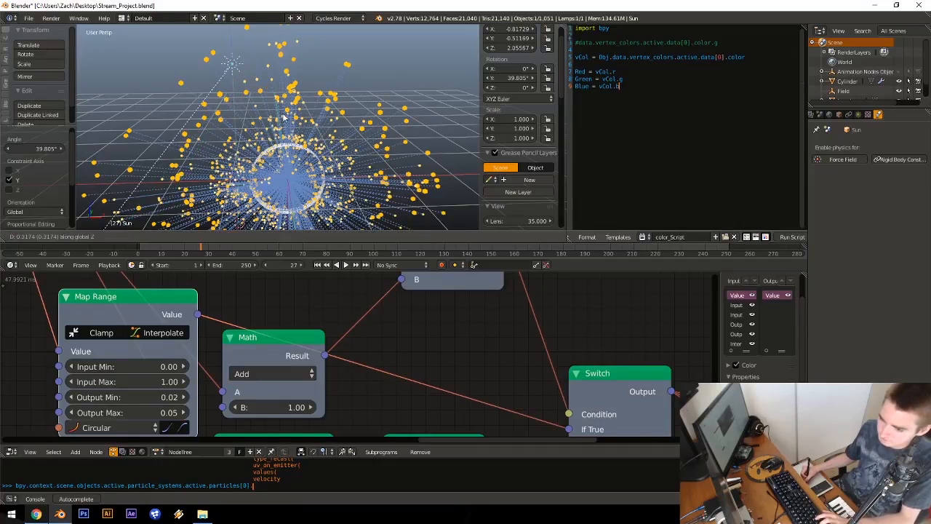
pyautogui.click(318, 109)
# Step: Save the project over Stream_Project.blend and bring up the Sun lamp's shader nodes in the node editor
pyautogui.press('a')
pyautogui.hotkey('ctrl', 's')
pyautogui.click(320, 99)
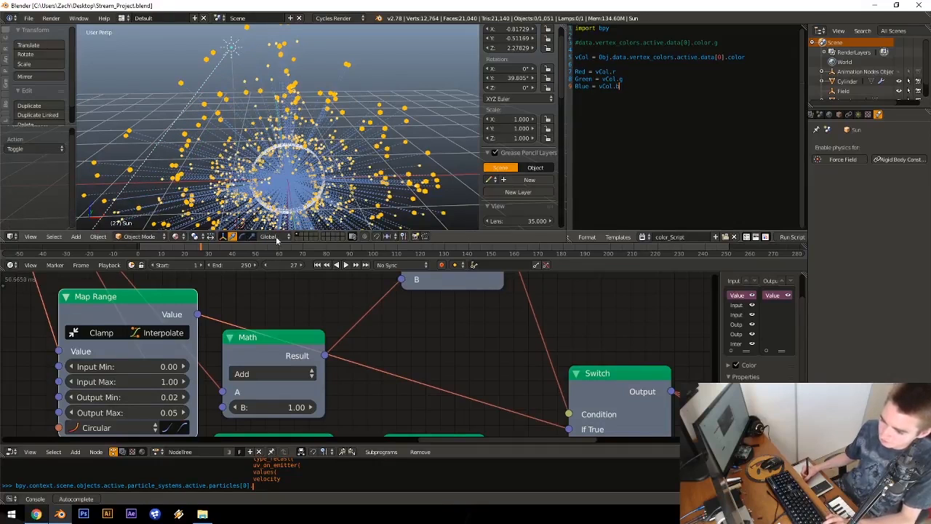
pyautogui.click(151, 449)
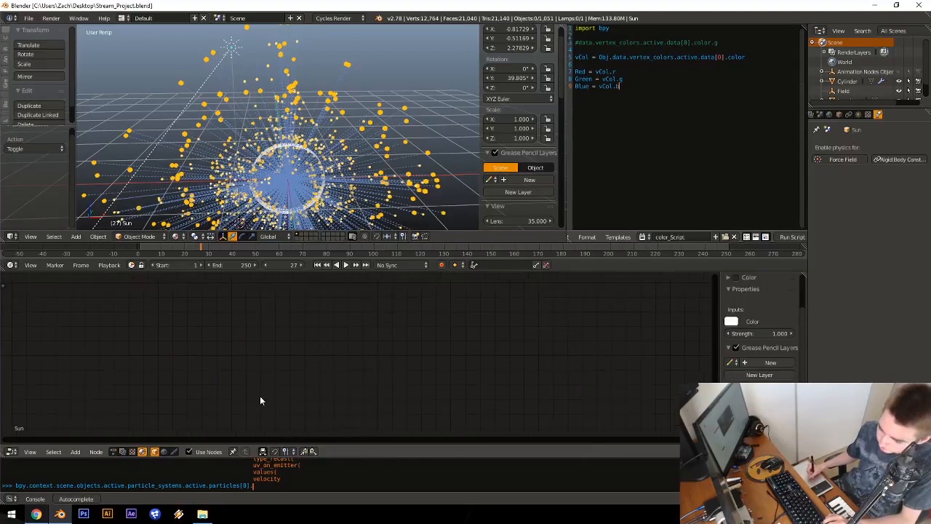
pyautogui.press('a')
pyautogui.press('KP_Decimal')
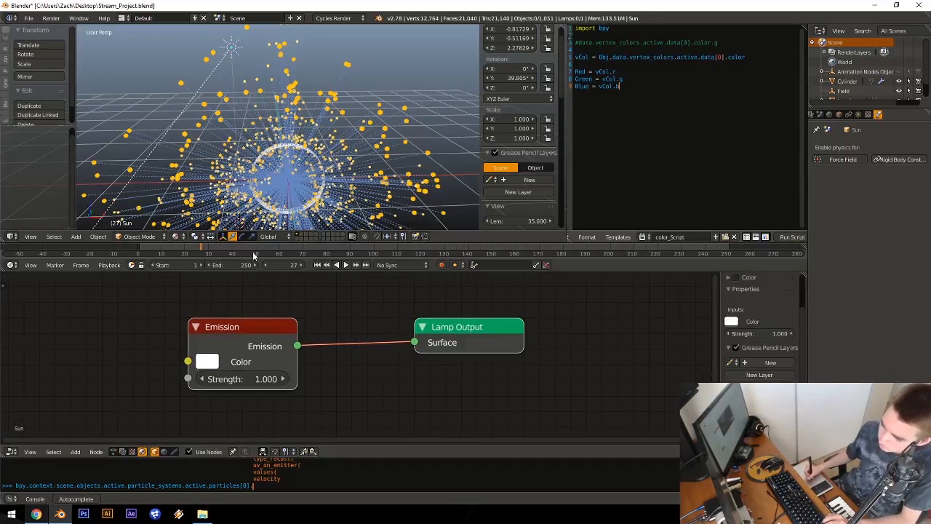
# Step: Select the large red icosphere and delete the Emission node from its Particle_Mat material
pyautogui.moveTo(349, 192); pyautogui.dragTo(279, 210, button='middle')
pyautogui.rightClick(409, 115)
pyautogui.press('g')
pyautogui.rightClick(369, 174)
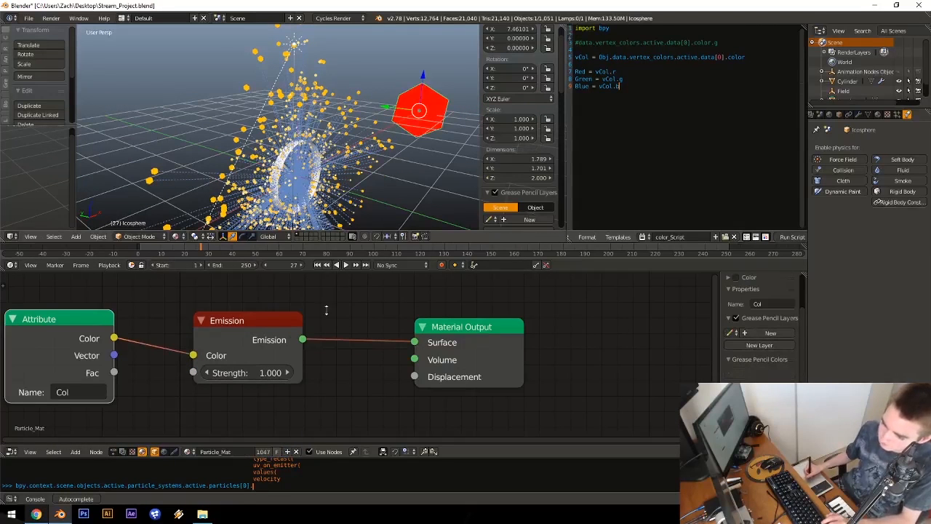
pyautogui.moveTo(378, 349); pyautogui.dragTo(441, 335, button='middle')
pyautogui.moveTo(365, 325); pyautogui.dragTo(356, 323)
pyautogui.press('x')
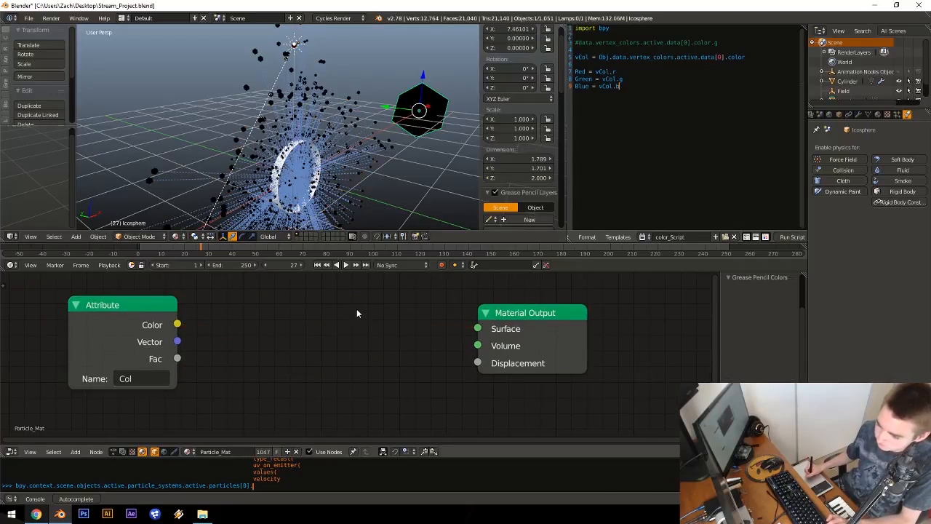
# Step: Try an Emission node between the Attribute node's Color and the Material Output's Surface in Particle_Mat, preview it rendered, and delete the node
pyautogui.hotkey('shift', 'a')
pyautogui.click(355, 310)
pyautogui.write('emis')
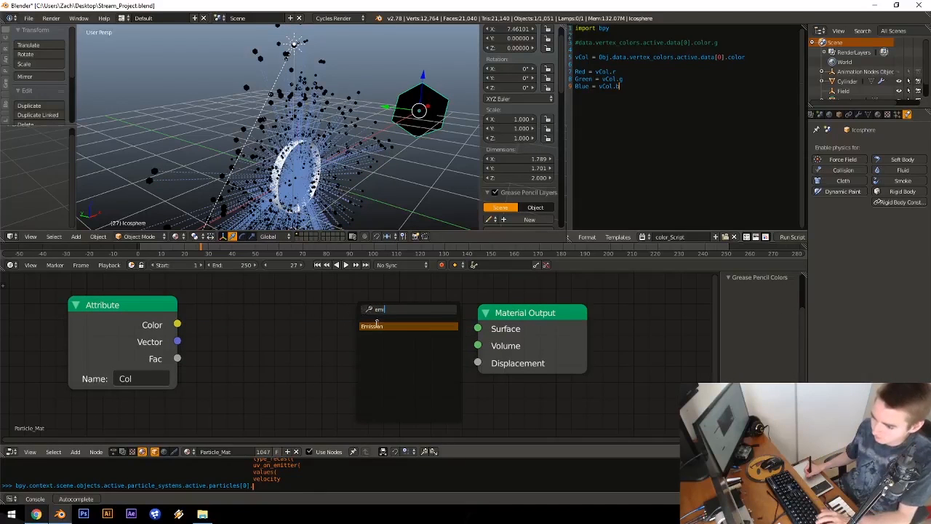
pyautogui.press('Return')
pyautogui.moveTo(401, 339); pyautogui.dragTo(441, 329)
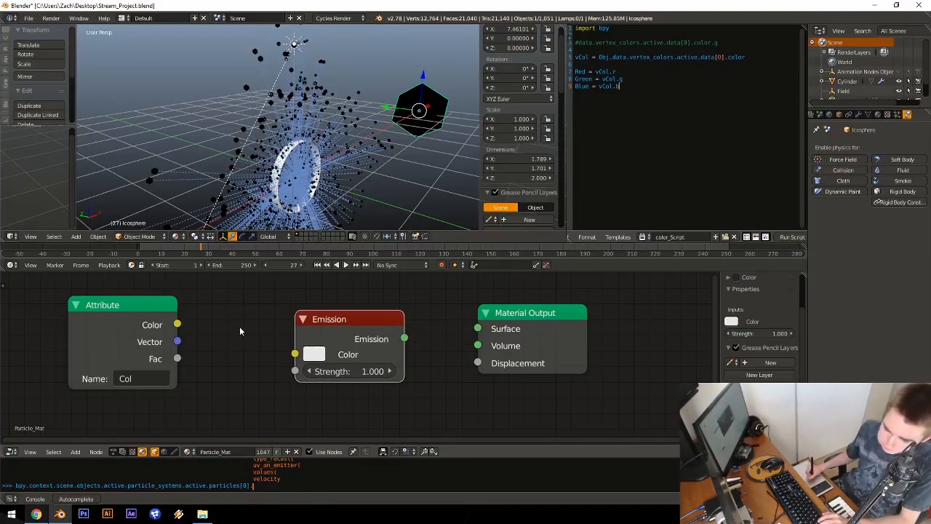
pyautogui.moveTo(177, 324); pyautogui.dragTo(296, 355)
pyautogui.moveTo(371, 172); pyautogui.dragTo(320, 172, button='middle')
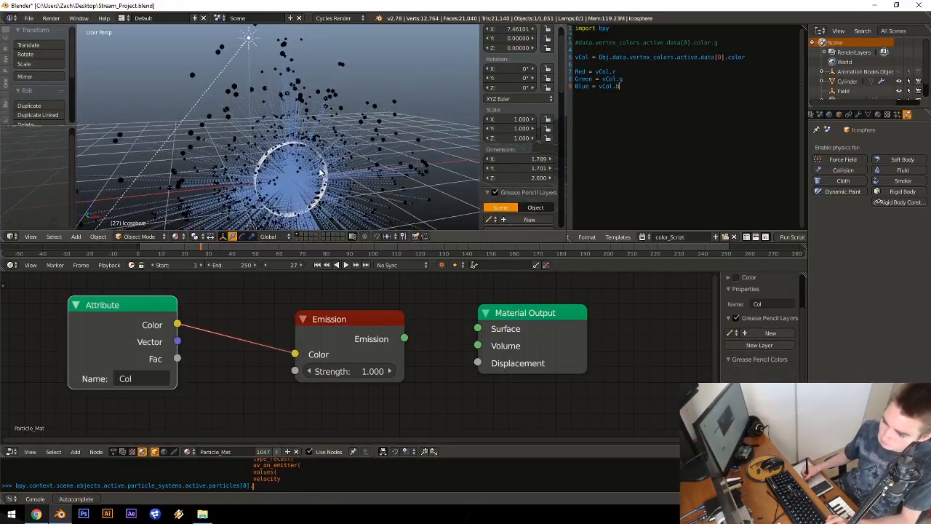
pyautogui.click(404, 338)
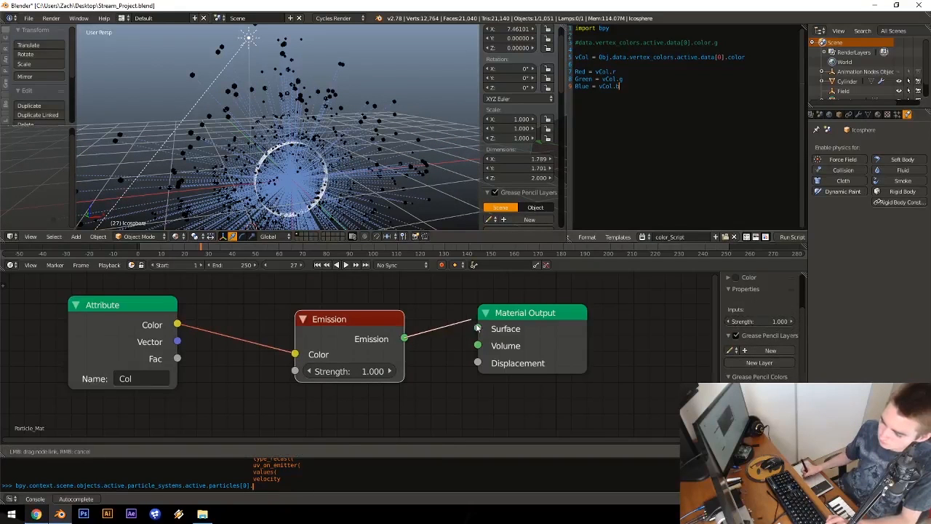
pyautogui.moveTo(404, 339); pyautogui.dragTo(477, 329)
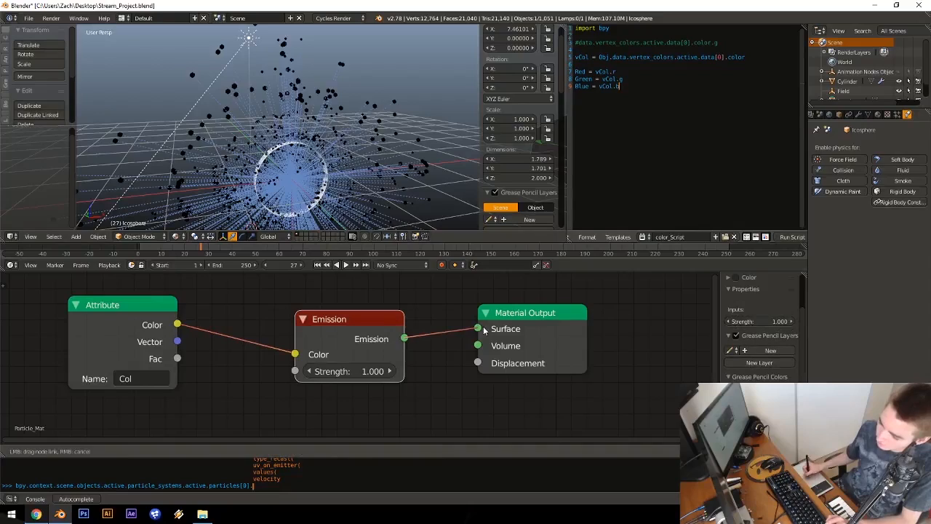
pyautogui.moveTo(316, 153); pyautogui.dragTo(315, 138, button='middle')
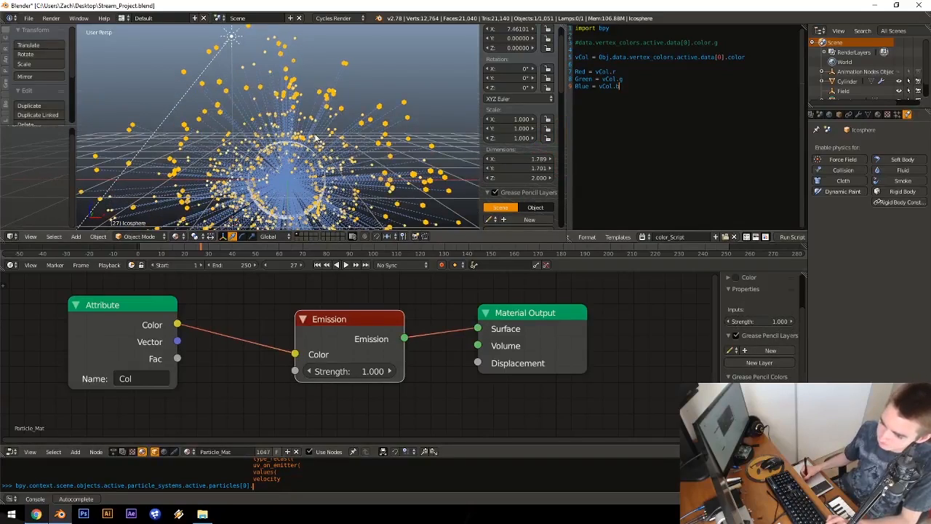
pyautogui.hotkey('shift', 'z')
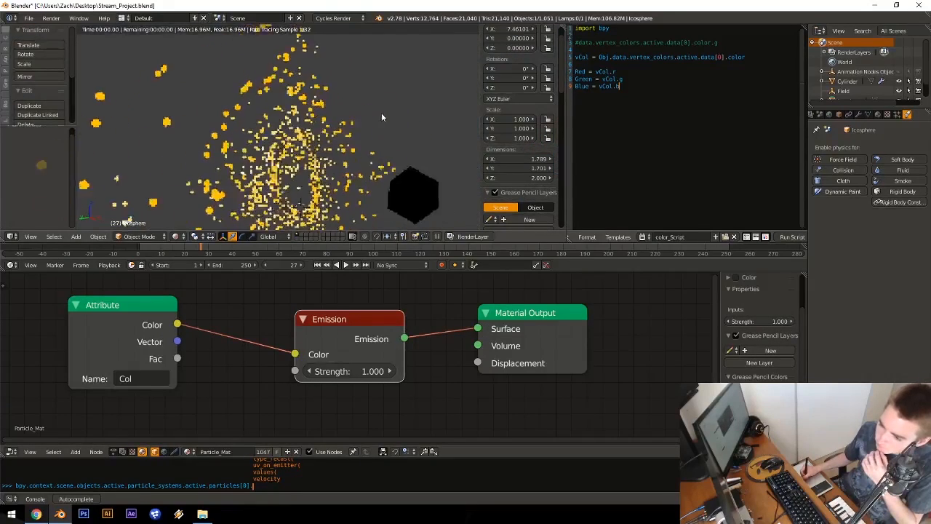
pyautogui.press('x')
# Step: Add a Diffuse BSDF node to Particle_Mat, linking its BSDF to Surface and the Attribute node's Color to its Color
pyautogui.hotkey('shift', 'a')
pyautogui.click(349, 333)
pyautogui.write('Emission')
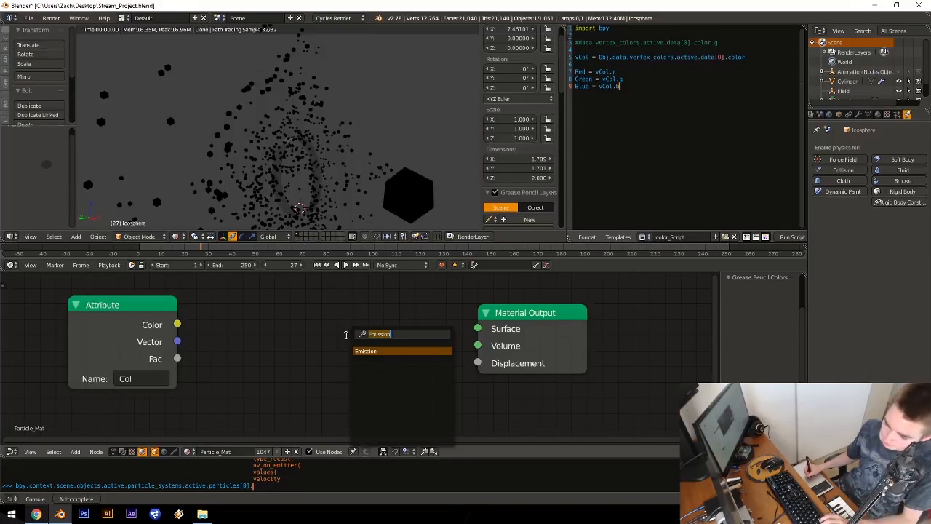
pyautogui.write('did')
pyautogui.press('BackSpace')
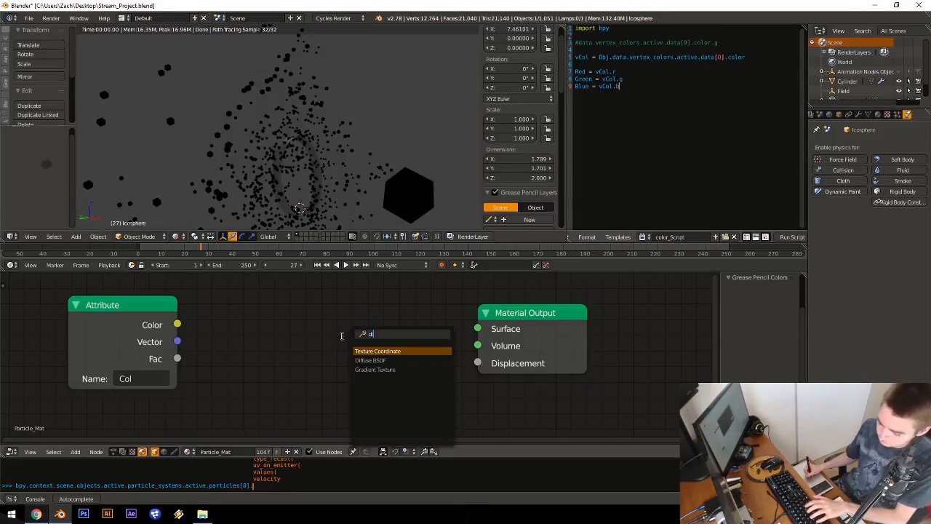
pyautogui.write('ff')
pyautogui.press('Return')
pyautogui.click(342, 335)
pyautogui.moveTo(388, 328); pyautogui.dragTo(477, 328)
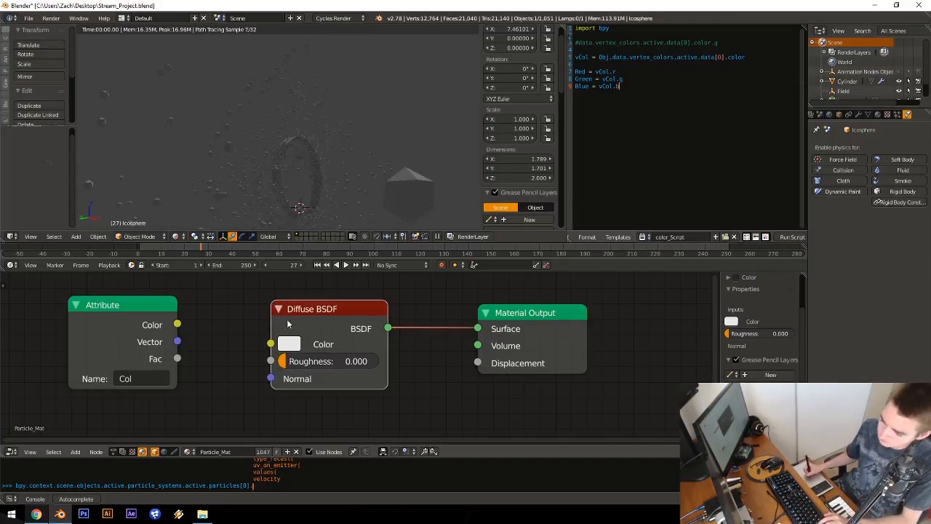
pyautogui.moveTo(178, 324); pyautogui.dragTo(311, 320)
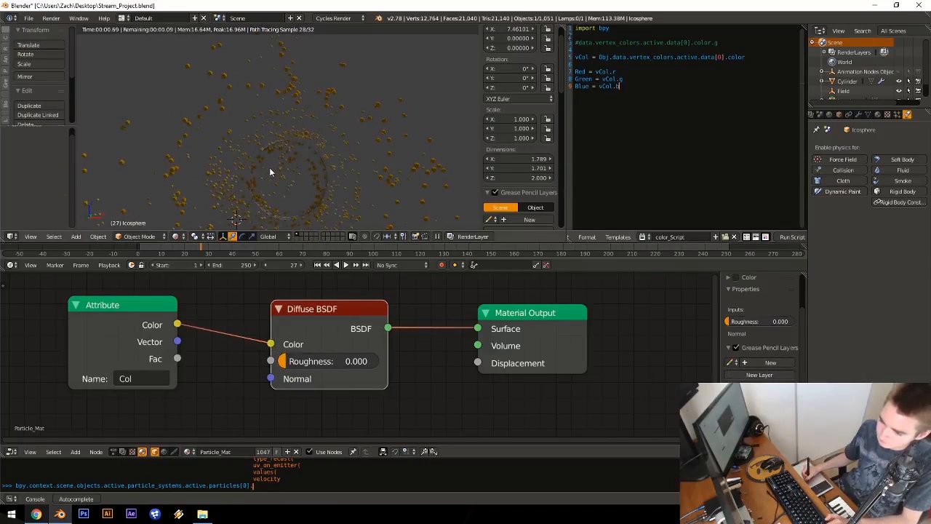
# Step: Compare the particles in solid and rendered views, and replay the animation from the start to check the diffuse material in motion
pyautogui.hotkey('shift', 'z')
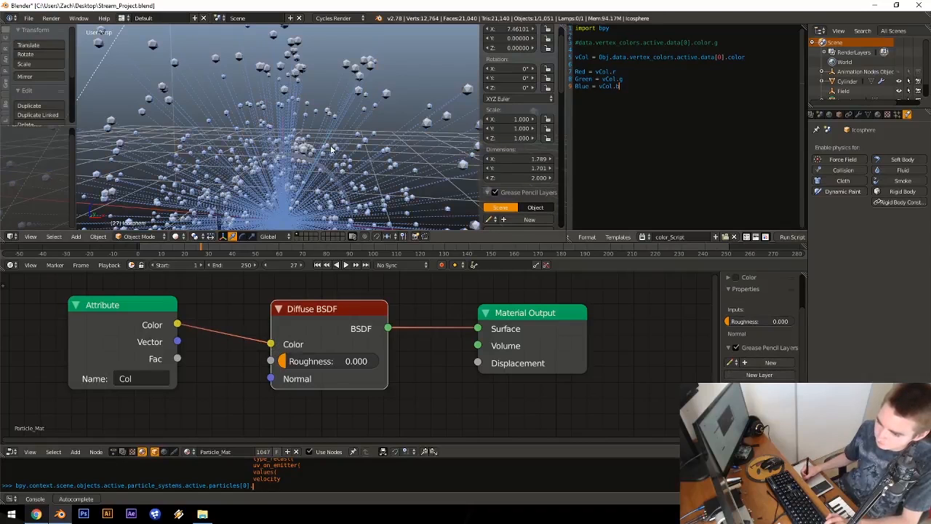
pyautogui.hotkey('shift', 'z')
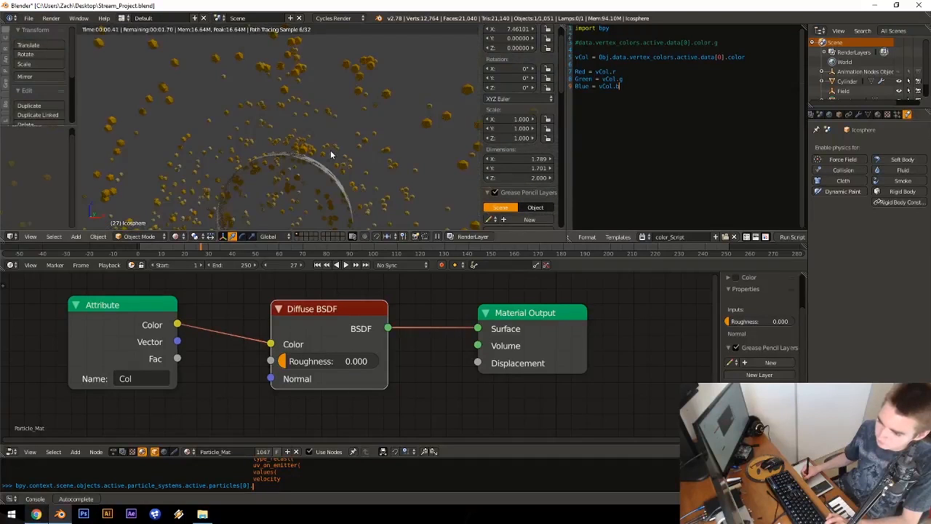
pyautogui.hotkey('shift', 'z')
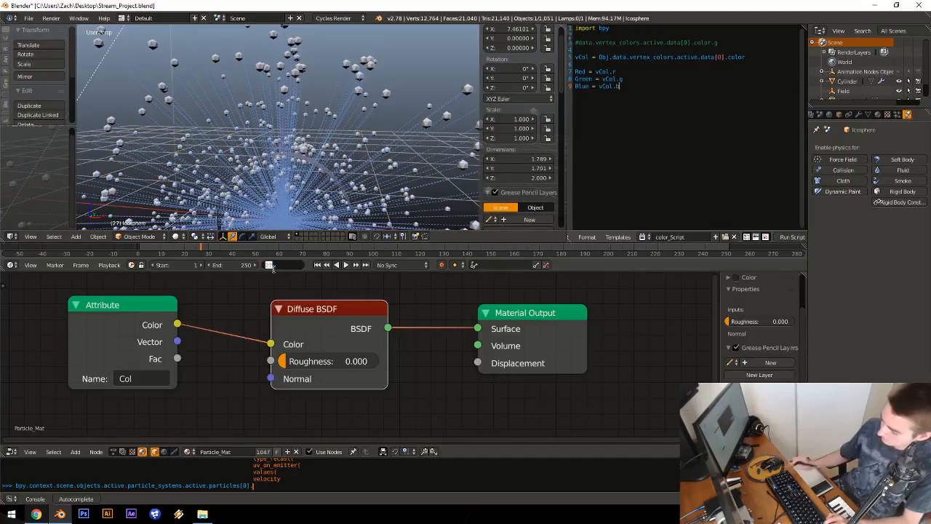
pyautogui.press('Return')
pyautogui.hotkey('alt', 'a')
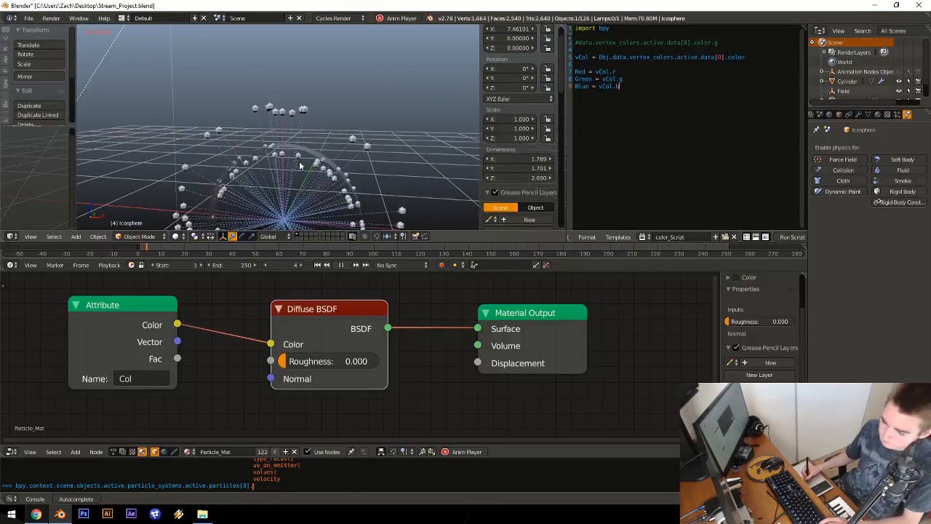
pyautogui.hotkey('alt', 'a')
pyautogui.hotkey('shift', 'z')
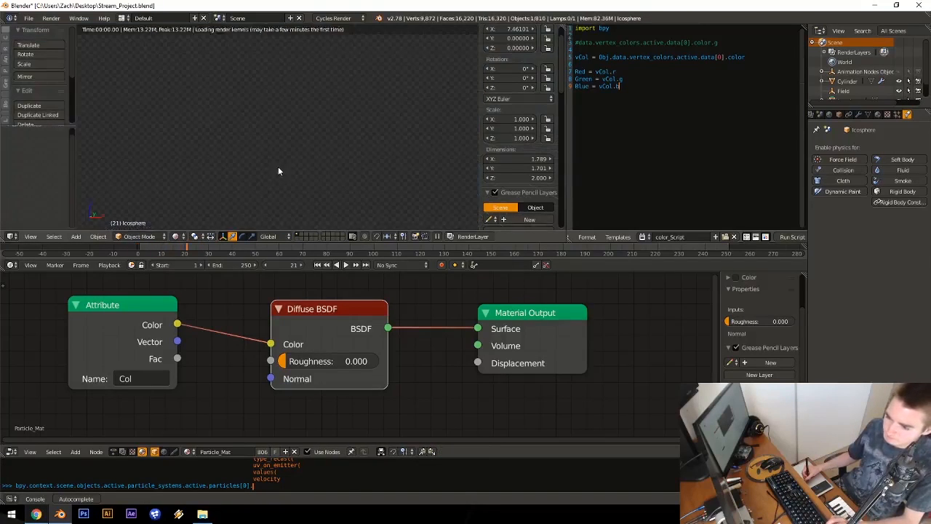
pyautogui.moveTo(282, 170); pyautogui.dragTo(327, 176, button='middle')
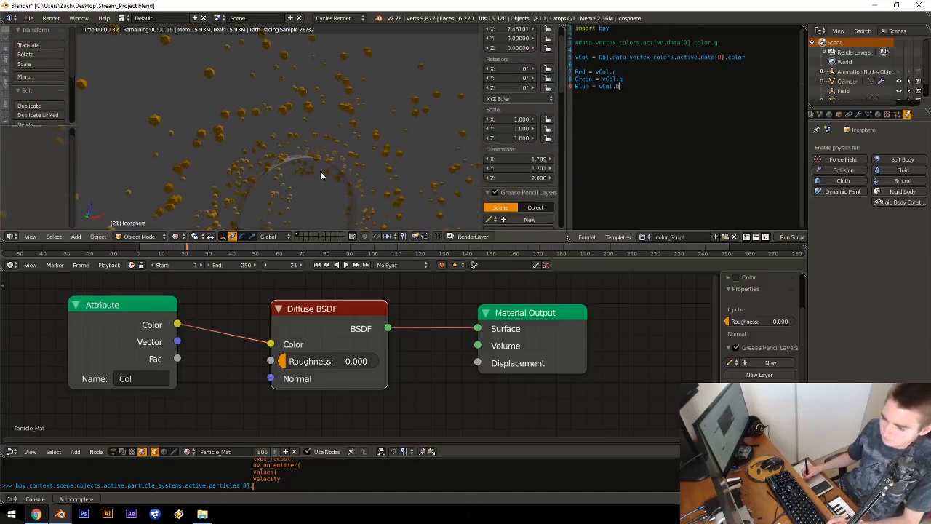
pyautogui.hotkey('shift', 'z')
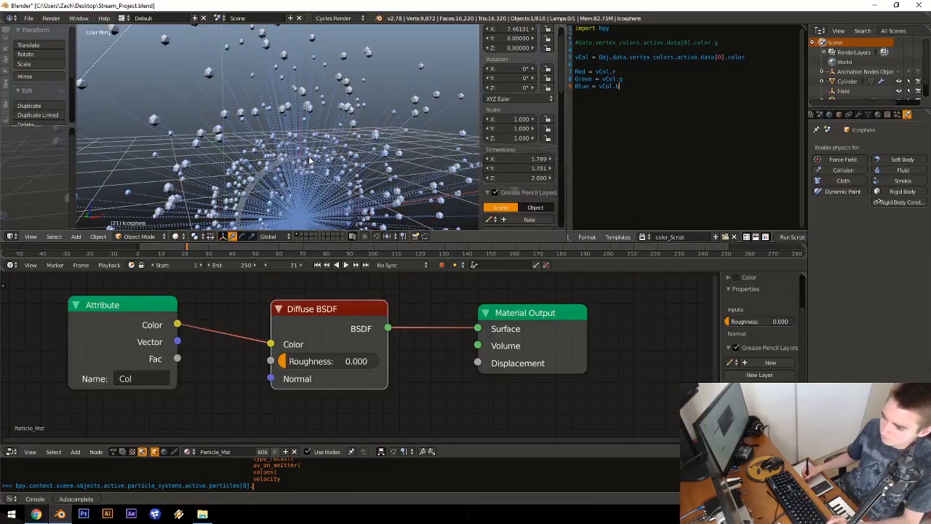
# Step: Bring up the Animation Nodes tree in the node editor and locate the Map Range node fed by Evaluate Sound
pyautogui.click(113, 452)
pyautogui.moveTo(247, 357); pyautogui.dragTo(405, 323, button='middle')
pyautogui.moveTo(324, 334); pyautogui.dragTo(236, 361, button='middle')
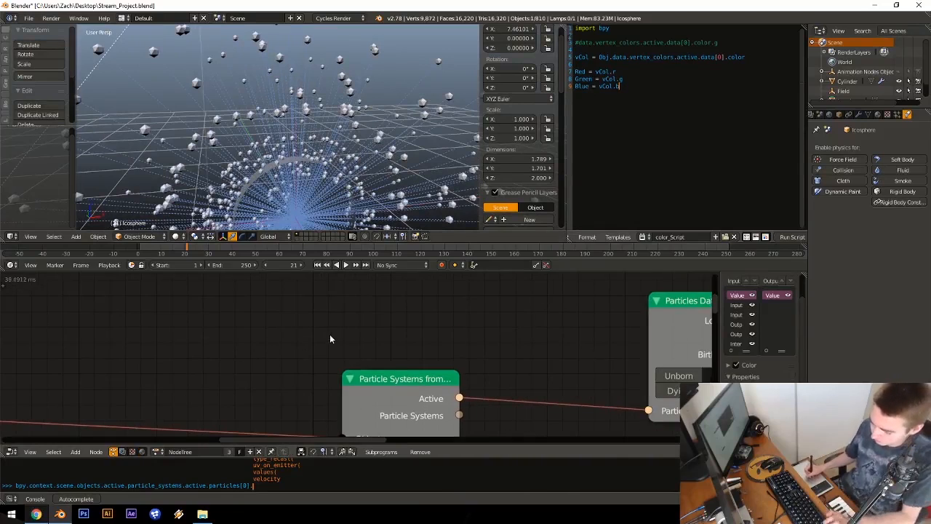
pyautogui.scroll(-5, 329, 339)
pyautogui.moveTo(309, 349); pyautogui.dragTo(206, 410, button='middle')
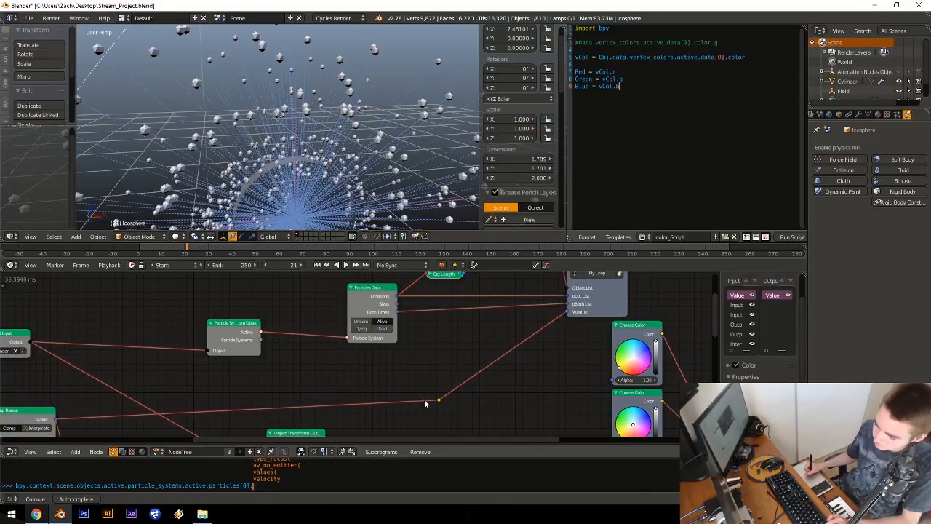
pyautogui.moveTo(43, 429); pyautogui.dragTo(436, 305, button='middle')
# Step: Try Circular interpolation on the Map Range node fed by Evaluate Sound, and revert the change
pyautogui.click(310, 424)
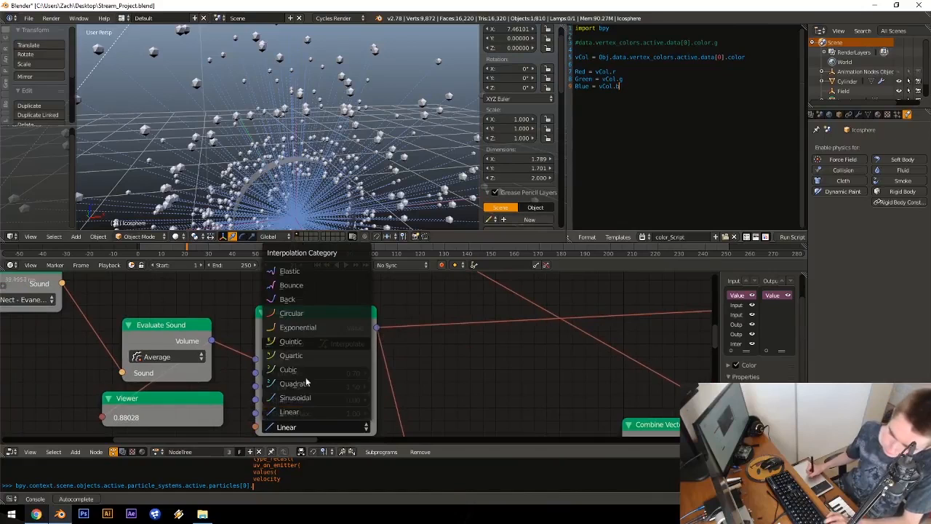
pyautogui.click(305, 314)
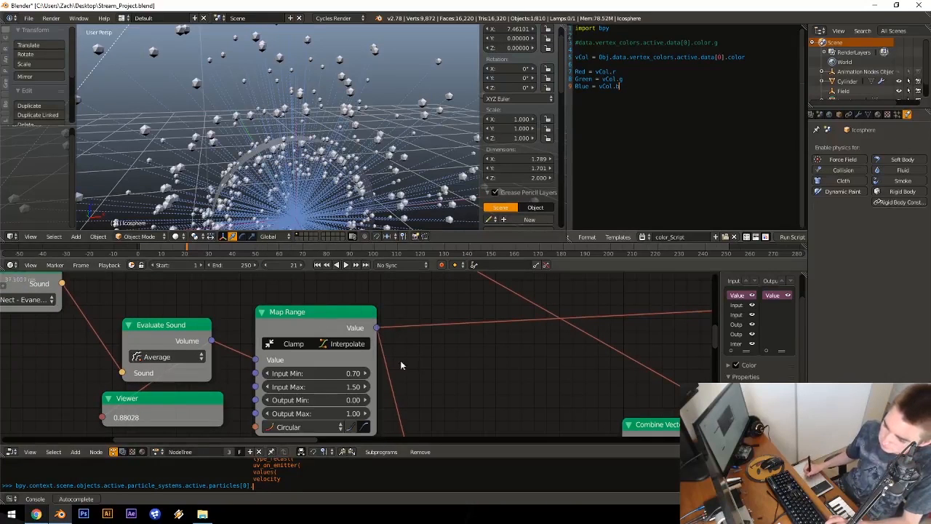
pyautogui.click(309, 426)
pyautogui.click(346, 344)
# Step: Set the interpolation of the loop's Map Range node, the one with Input Max 0.50, to Circular
pyautogui.moveTo(556, 365); pyautogui.dragTo(240, 430, button='middle')
pyautogui.moveTo(410, 388); pyautogui.dragTo(250, 356, button='middle')
pyautogui.keyDown('ctrl'); pyautogui.moveTo(251, 357); pyautogui.dragTo(218, 373, button='middle'); pyautogui.keyUp('ctrl')
pyautogui.keyDown('ctrl'); pyautogui.moveTo(427, 382); pyautogui.dragTo(483, 332, button='middle'); pyautogui.keyUp('ctrl')
pyautogui.moveTo(287, 373); pyautogui.dragTo(307, 383, button='middle')
pyautogui.keyDown('ctrl'); pyautogui.moveTo(280, 392); pyautogui.dragTo(389, 370, button='middle'); pyautogui.keyUp('ctrl')
pyautogui.keyDown('ctrl'); pyautogui.moveTo(255, 401); pyautogui.dragTo(429, 288, button='middle'); pyautogui.keyUp('ctrl')
pyautogui.scroll(2, 399, 363)
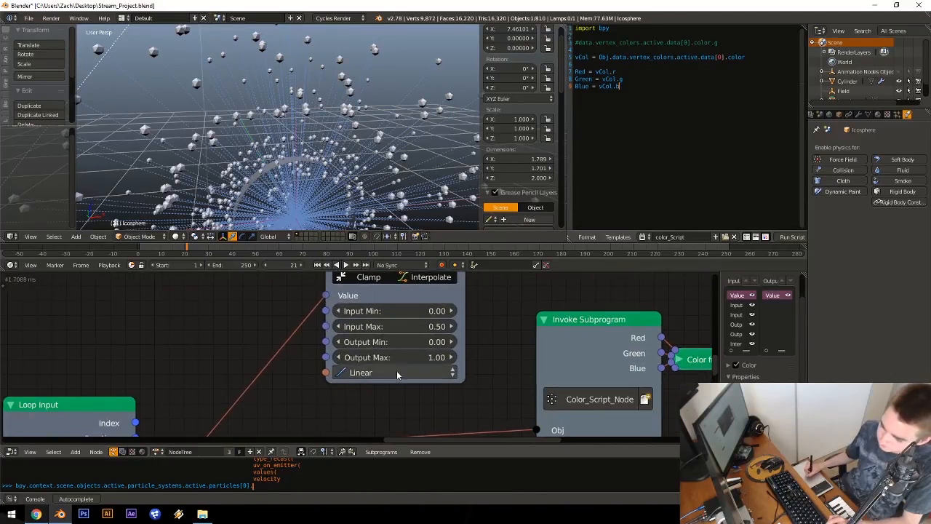
pyautogui.click(397, 372)
pyautogui.click(373, 242)
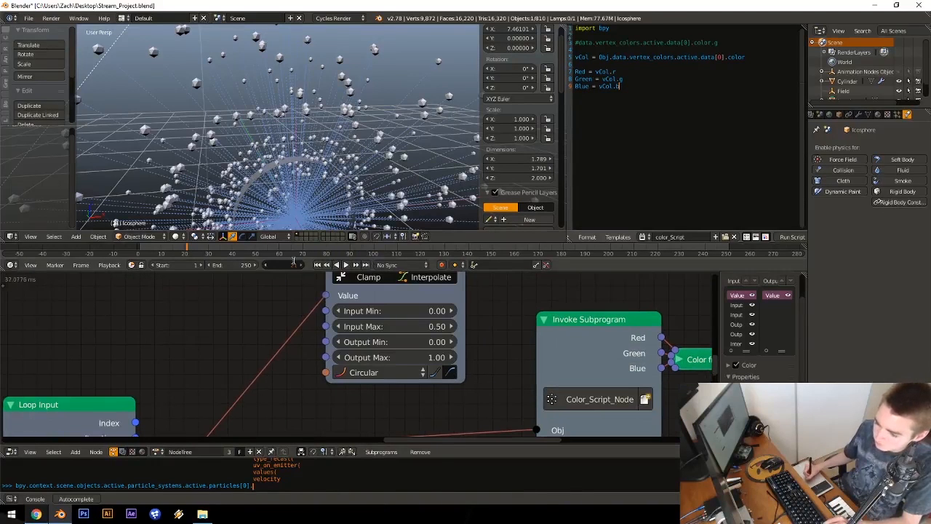
# Step: Play the animation from frame 0 to about frame 24 and inspect the particles' colours in a rendered preview
pyautogui.press('Return')
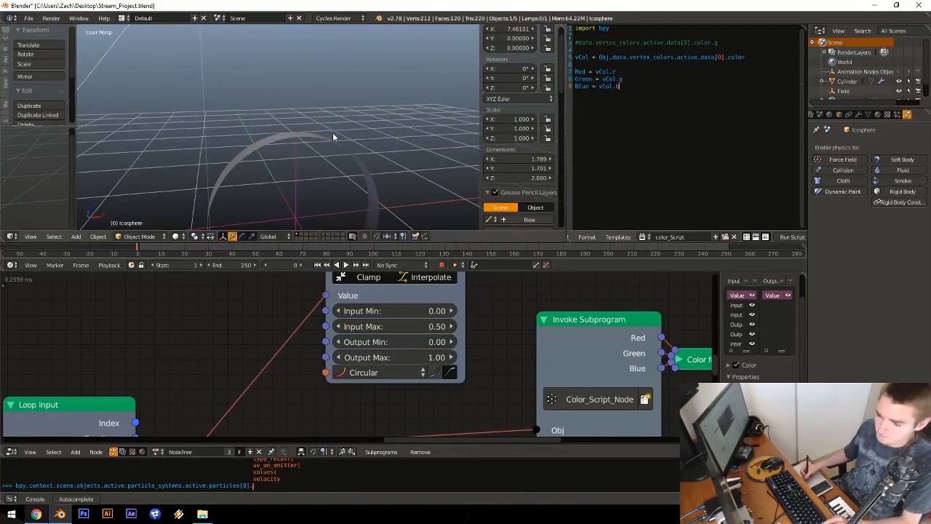
pyautogui.hotkey('alt', 'a')
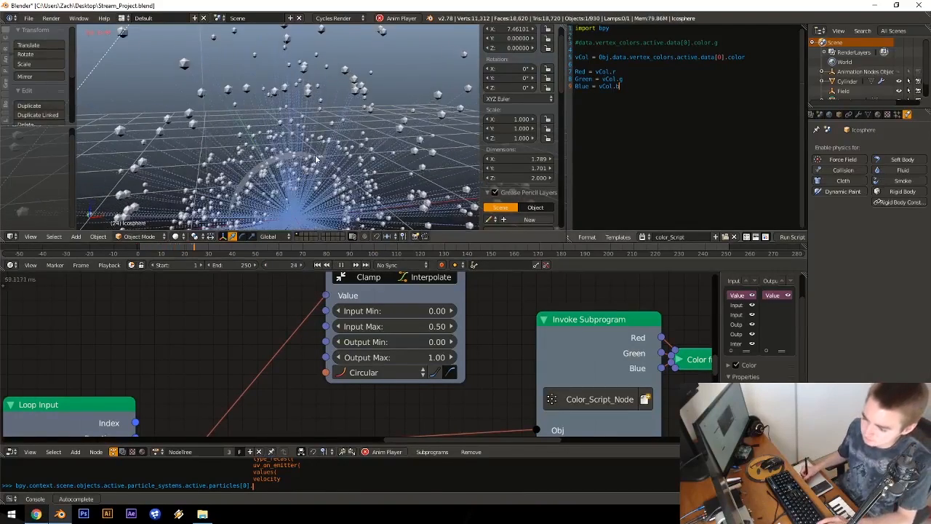
pyautogui.hotkey('alt', 'a')
pyautogui.moveTo(314, 154)
pyautogui.mouseDown(button='middle')
pyautogui.moveTo(299, 146)
pyautogui.moveTo(306, 145)
pyautogui.mouseUp(button='middle')
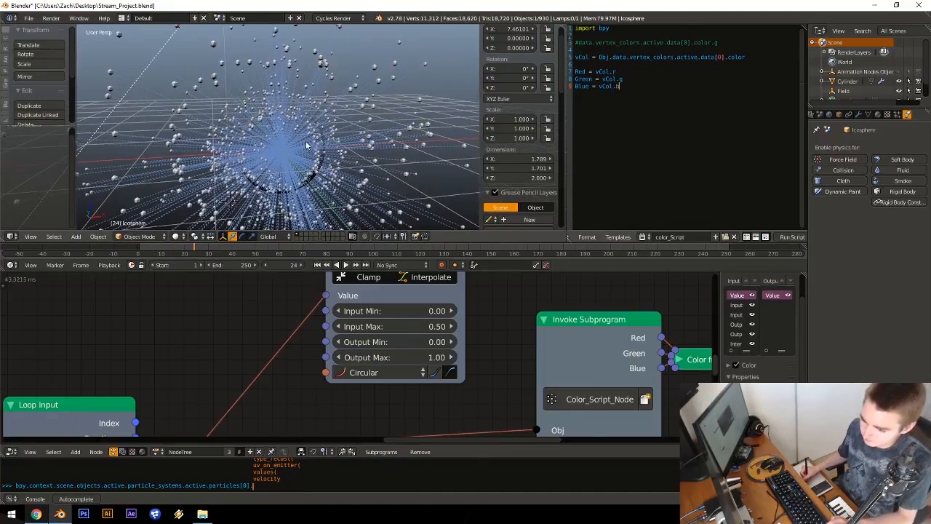
pyautogui.hotkey('shift', 'z')
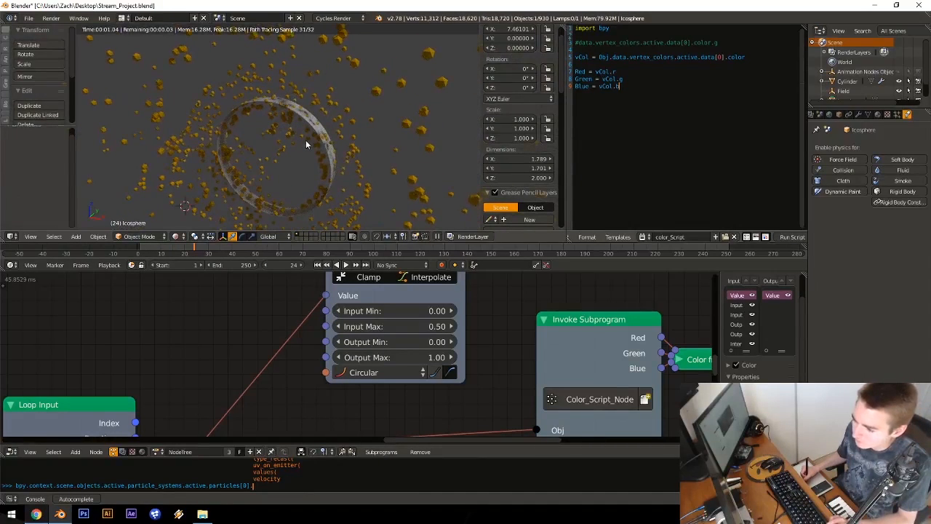
pyautogui.hotkey('shift', 'z')
pyautogui.moveTo(292, 144); pyautogui.dragTo(244, 187, button='middle')
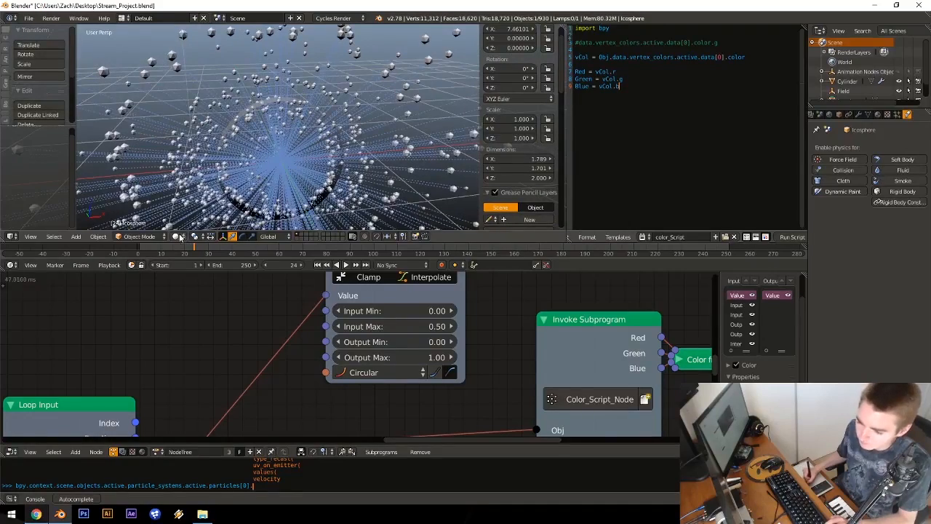
# Step: Switch the 3D viewport to Material shading and view the ring of particles at an angle
pyautogui.click(180, 237)
pyautogui.click(217, 182)
pyautogui.moveTo(284, 164); pyautogui.dragTo(244, 149, button='middle')
# Step: Check the loop's Map Range and Mix Colors nodes, and replay the animation from frame 0 with Material shading
pyautogui.moveTo(506, 317)
pyautogui.mouseDown(button='middle')
pyautogui.moveTo(399, 387)
pyautogui.moveTo(433, 308)
pyautogui.moveTo(331, 401)
pyautogui.mouseUp(button='middle')
pyautogui.moveTo(434, 327)
pyautogui.mouseDown(button='middle')
pyautogui.moveTo(442, 318)
pyautogui.moveTo(354, 426)
pyautogui.mouseUp(button='middle')
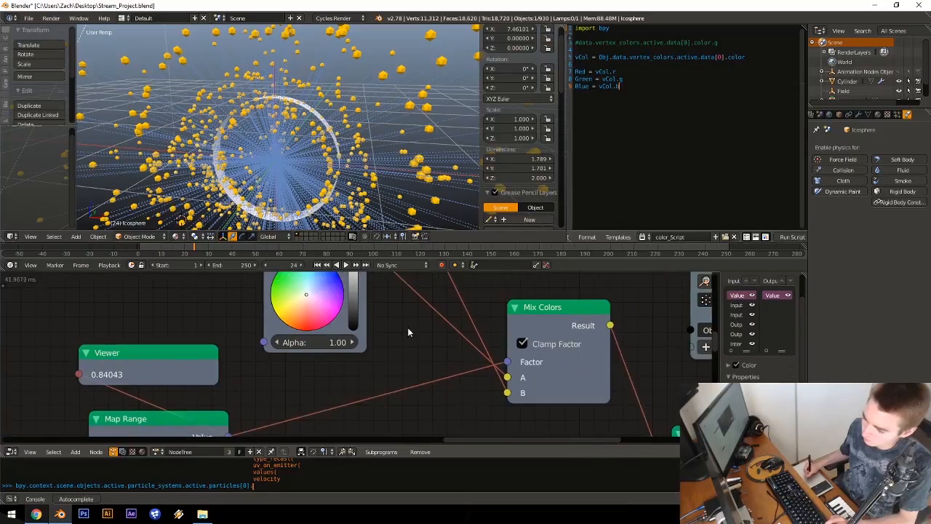
pyautogui.moveTo(406, 343)
pyautogui.mouseDown(button='middle')
pyautogui.moveTo(407, 351)
pyautogui.moveTo(489, 300)
pyautogui.moveTo(461, 315)
pyautogui.moveTo(480, 291)
pyautogui.mouseUp(button='middle')
pyautogui.moveTo(430, 357); pyautogui.dragTo(455, 317, button='middle')
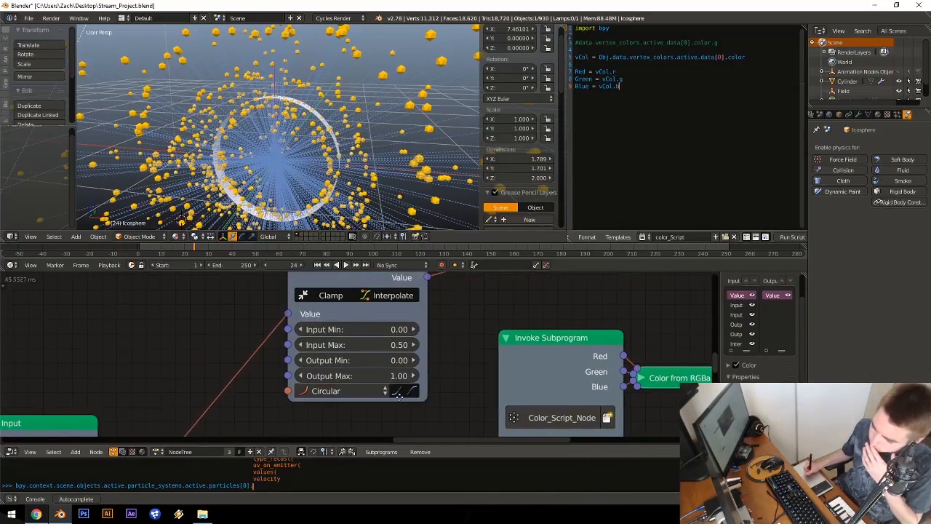
pyautogui.moveTo(402, 375); pyautogui.dragTo(336, 433, button='middle')
pyautogui.moveTo(521, 304); pyautogui.dragTo(450, 364, button='middle')
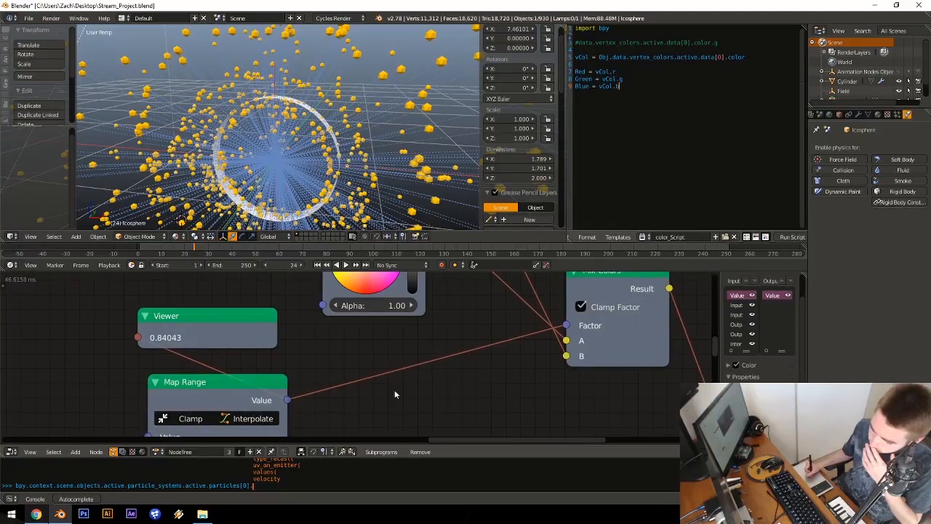
pyautogui.moveTo(394, 394); pyautogui.dragTo(463, 349, button='middle')
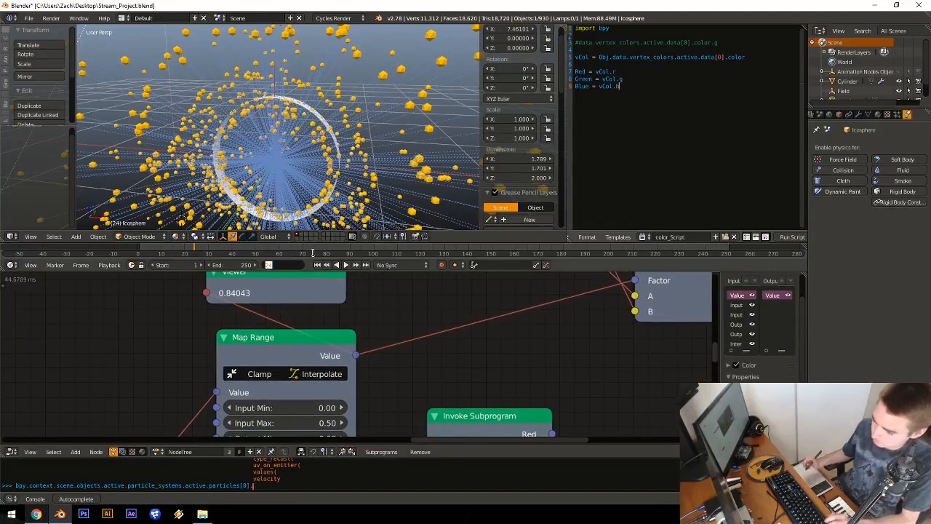
pyautogui.press('Return')
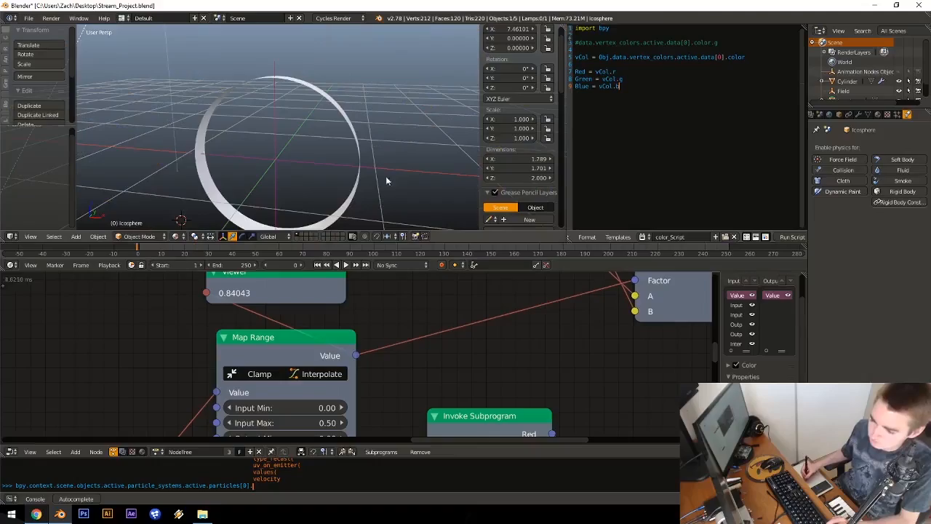
pyautogui.hotkey('alt', 'a')
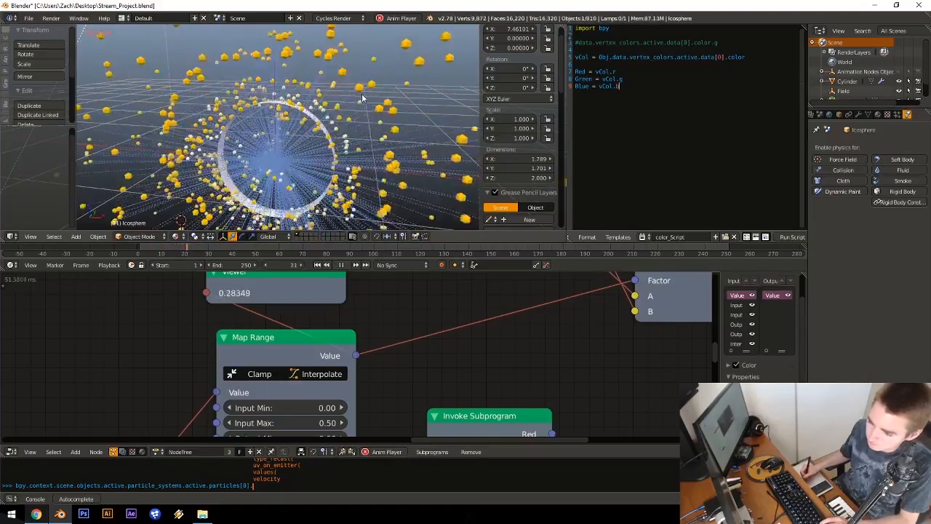
# Step: Stop playback, rotate the Sun lamp -42.887° about the global Z axis, and check the lighting in a rendered preview
pyautogui.hotkey('alt', 'a')
pyautogui.moveTo(315, 131)
pyautogui.mouseDown(button='middle')
pyautogui.moveTo(357, 128)
pyautogui.moveTo(271, 166)
pyautogui.moveTo(339, 135)
pyautogui.moveTo(318, 125)
pyautogui.moveTo(272, 195)
pyautogui.moveTo(283, 163)
pyautogui.mouseUp(button='middle')
pyautogui.hotkey('shift', 'z')
pyautogui.hotkey('shift', 'z')
pyautogui.rightClick(244, 59)
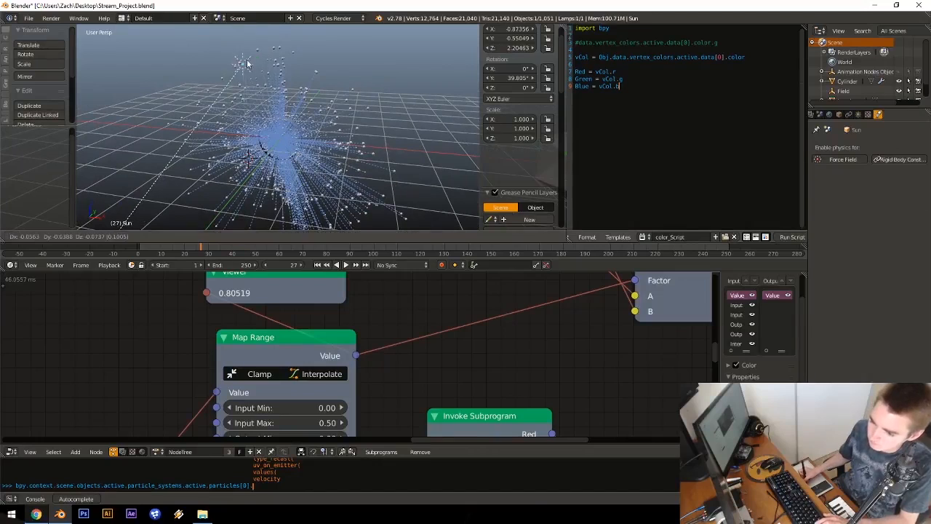
pyautogui.press('r')
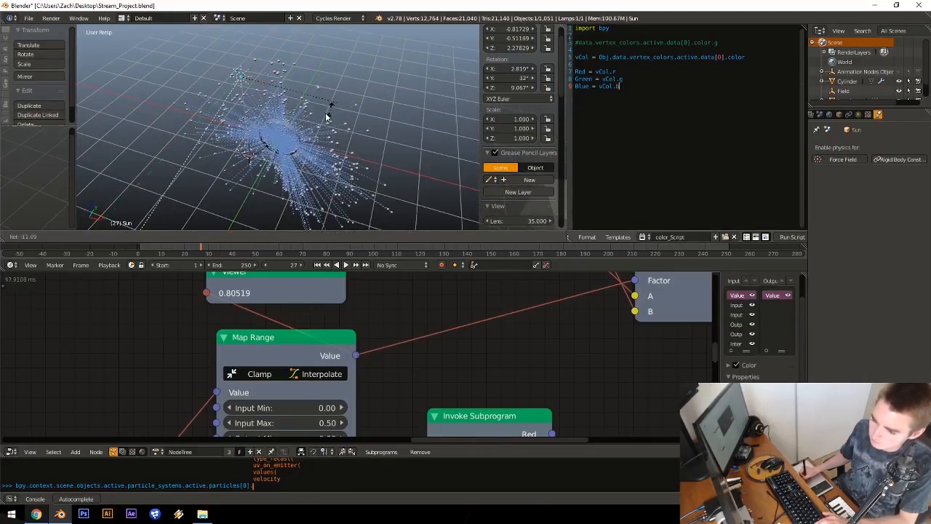
pyautogui.click(279, 149)
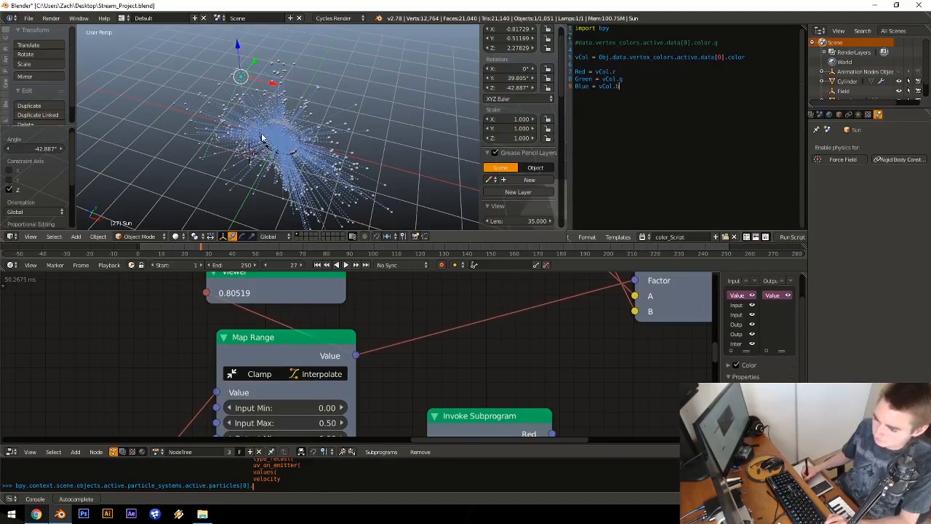
pyautogui.hotkey('shift', 'z')
pyautogui.moveTo(262, 138)
pyautogui.keyDown('ctrl'); pyautogui.mouseDown(button='middle')
pyautogui.moveTo(294, 124)
pyautogui.moveTo(300, 175)
pyautogui.moveTo(306, 141)
pyautogui.moveTo(296, 133)
pyautogui.moveTo(314, 136)
pyautogui.moveTo(270, 171)
pyautogui.moveTo(325, 133)
pyautogui.mouseUp(button='middle'); pyautogui.keyUp('ctrl')
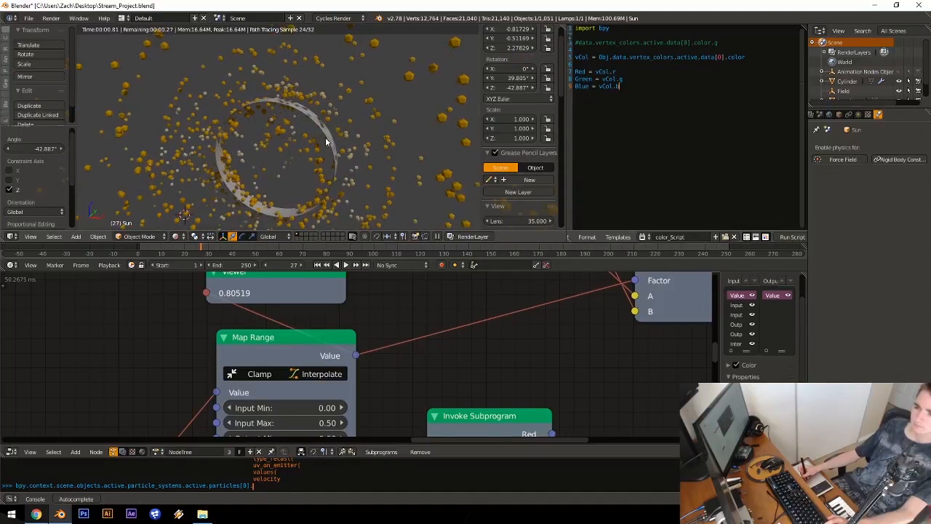
# Step: Hide the Cylinder ring from the render through its Cycles ray visibility settings, and check the rendered preview
pyautogui.hotkey('shift', 'z')
pyautogui.rightClick(326, 141)
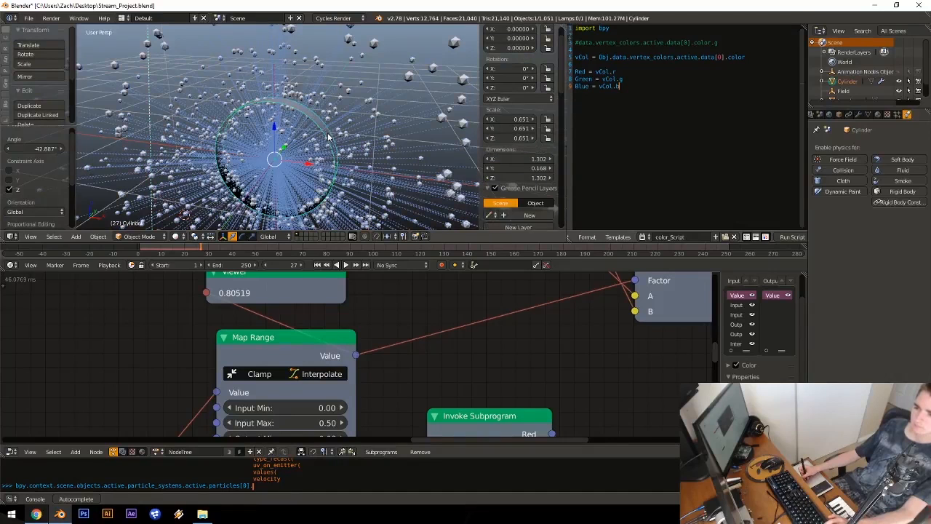
pyautogui.click(840, 115)
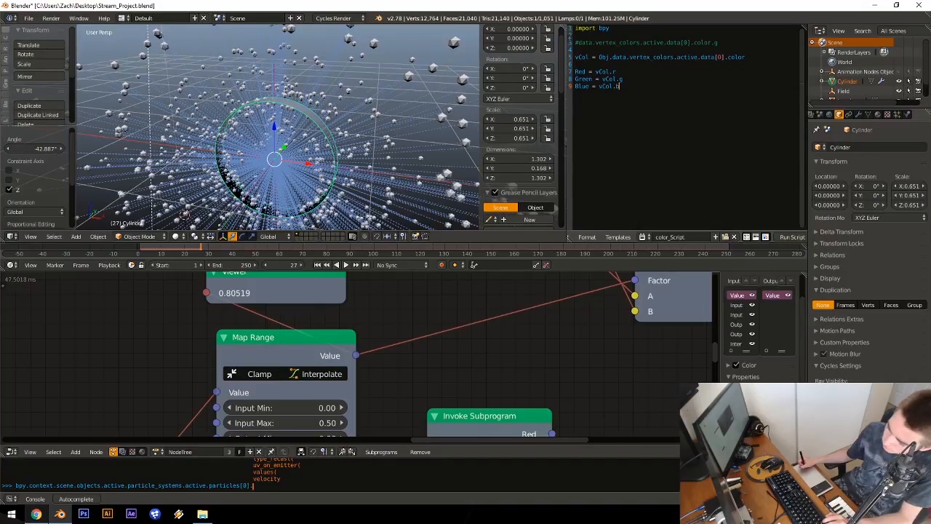
pyautogui.hotkey('shift', 'z')
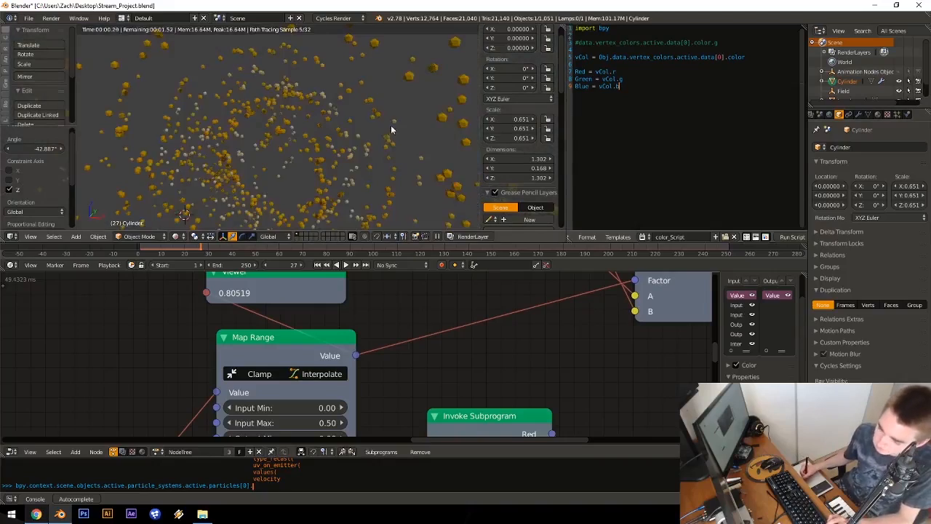
pyautogui.moveTo(391, 131)
pyautogui.mouseDown(button='middle')
pyautogui.moveTo(346, 149)
pyautogui.moveTo(291, 150)
pyautogui.moveTo(371, 109)
pyautogui.mouseUp(button='middle')
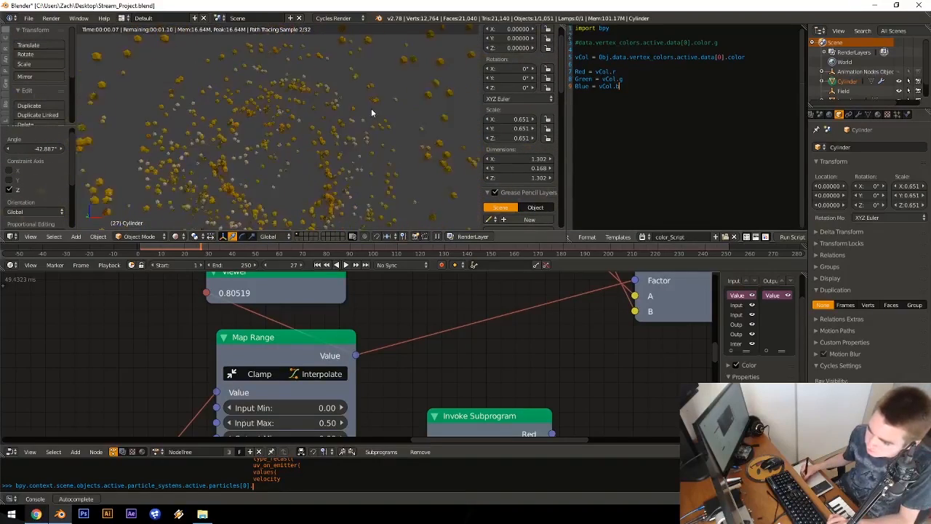
# Step: Return the 3D viewport to Solid shading and save over Stream_Project.blend
pyautogui.hotkey('shift', 'z')
pyautogui.hotkey('shift', 'z')
pyautogui.moveTo(334, 169)
pyautogui.mouseDown(button='middle')
pyautogui.moveTo(320, 160)
pyautogui.moveTo(347, 143)
pyautogui.mouseUp(button='middle')
pyautogui.hotkey('shift', 'z')
pyautogui.hotkey('ctrl', 's')
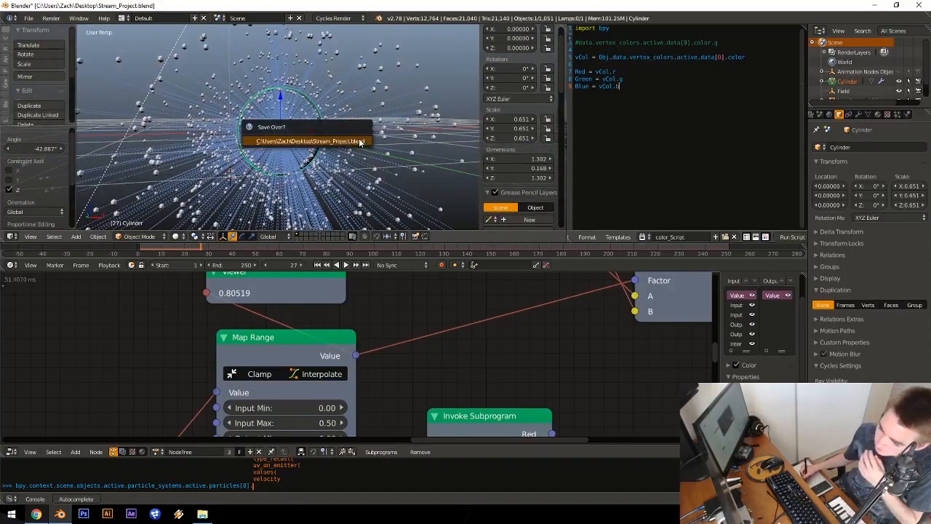
pyautogui.click(363, 143)
# Step: Review the loop's colour nodes and replay the animation from the start to about frame 36
pyautogui.moveTo(479, 289); pyautogui.dragTo(346, 333, button='middle')
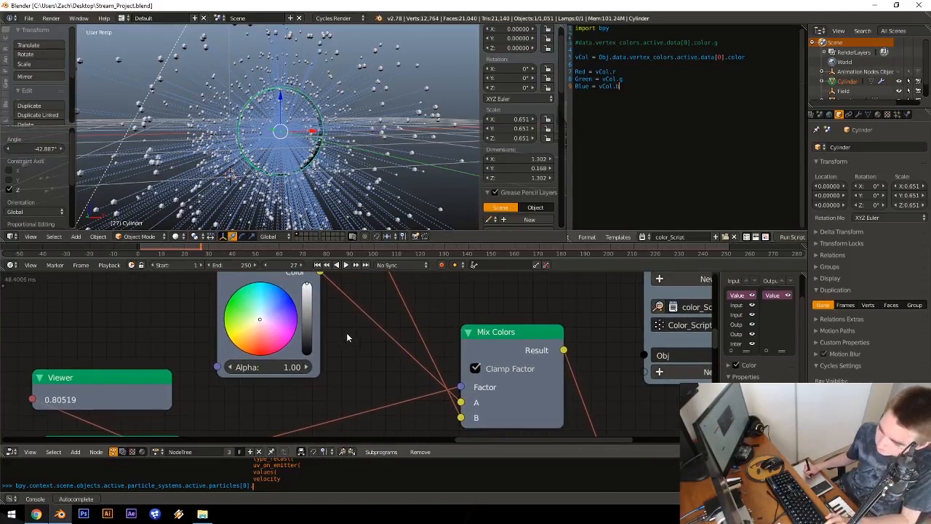
pyautogui.scroll(-3, 346, 332)
pyautogui.moveTo(334, 373); pyautogui.dragTo(350, 318, button='middle')
pyautogui.scroll(-4, 350, 319)
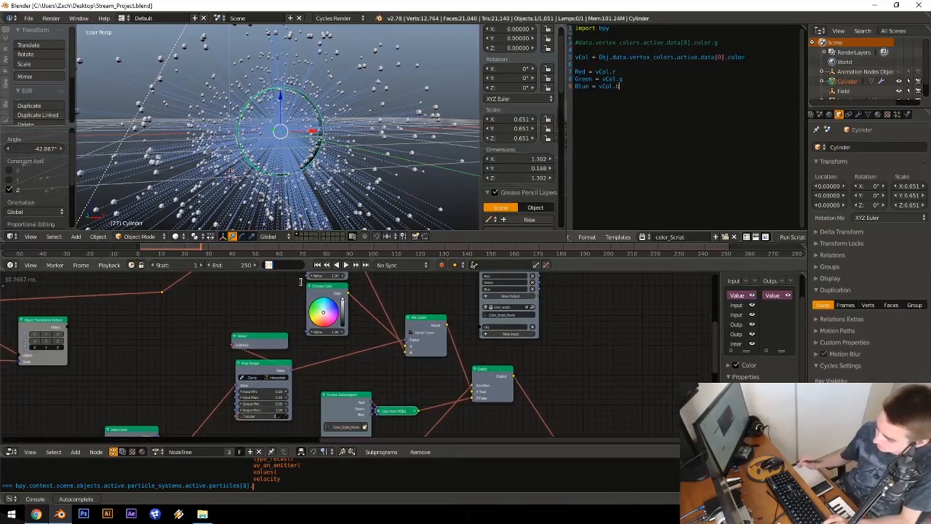
pyautogui.hotkey('alt', 'a')
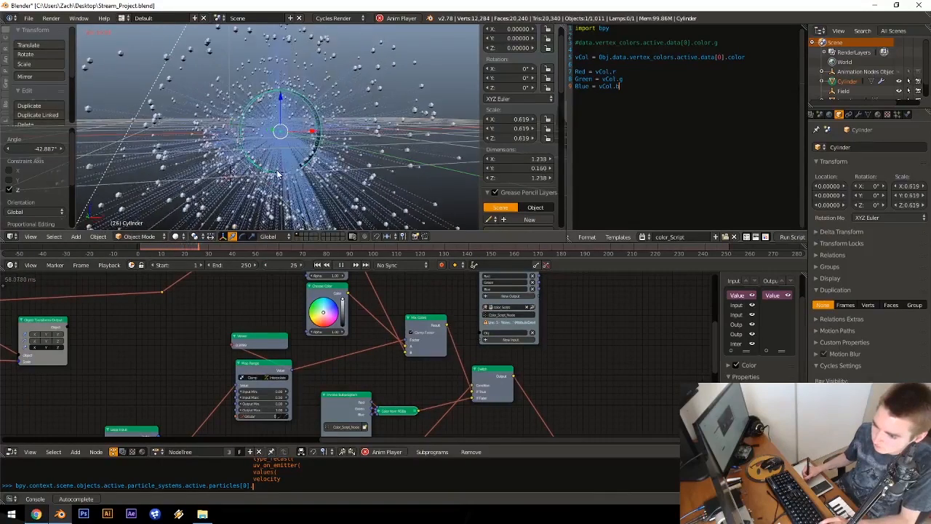
pyautogui.hotkey('alt', 'a')
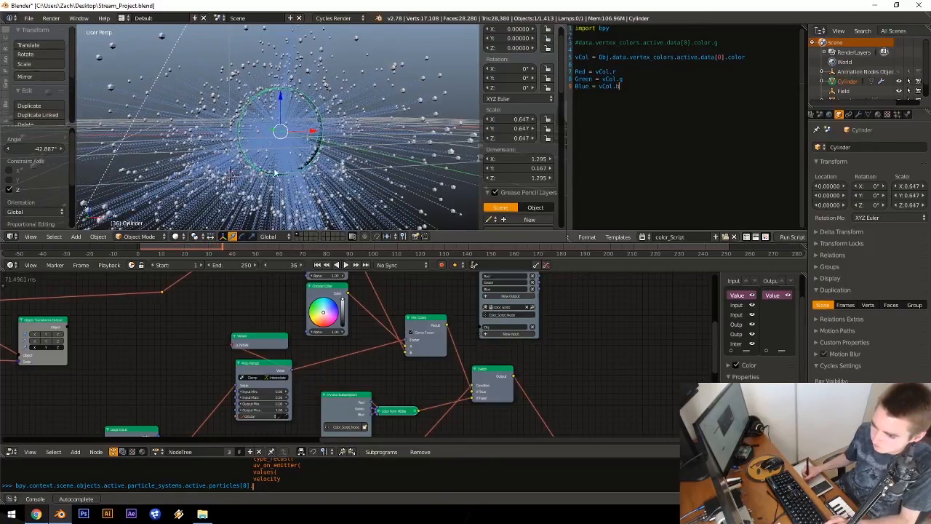
# Step: Set the Size of the turbulence force field at the ring's centre to 1.000
pyautogui.moveTo(299, 149); pyautogui.dragTo(273, 144, button='middle')
pyautogui.rightClick(271, 143)
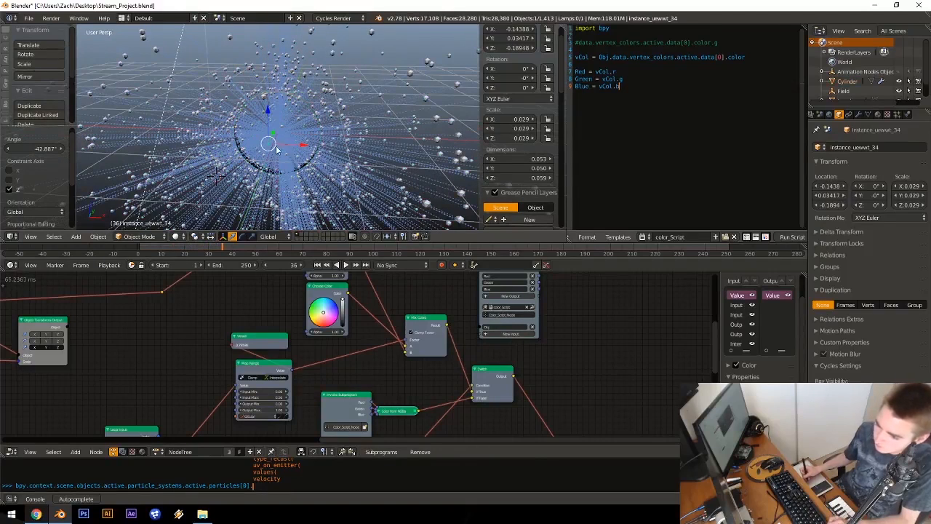
pyautogui.rightClick(275, 144)
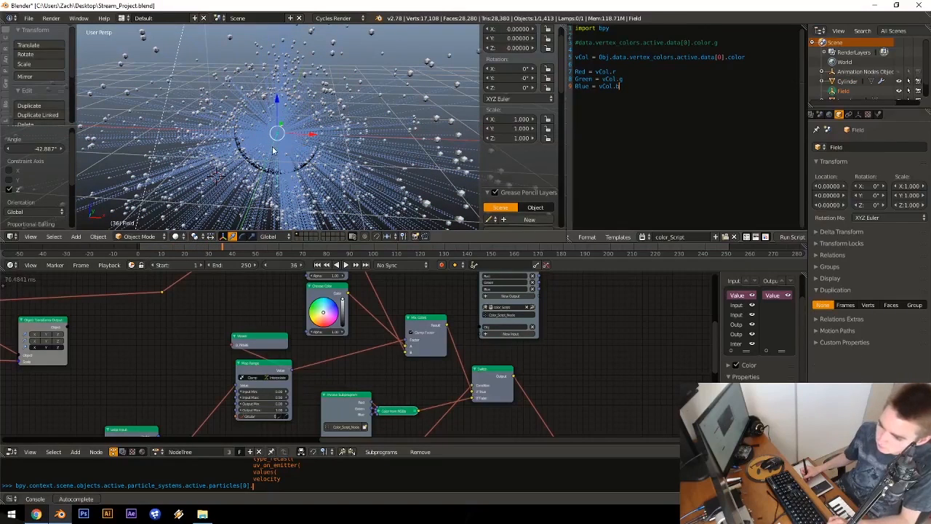
pyautogui.click(878, 114)
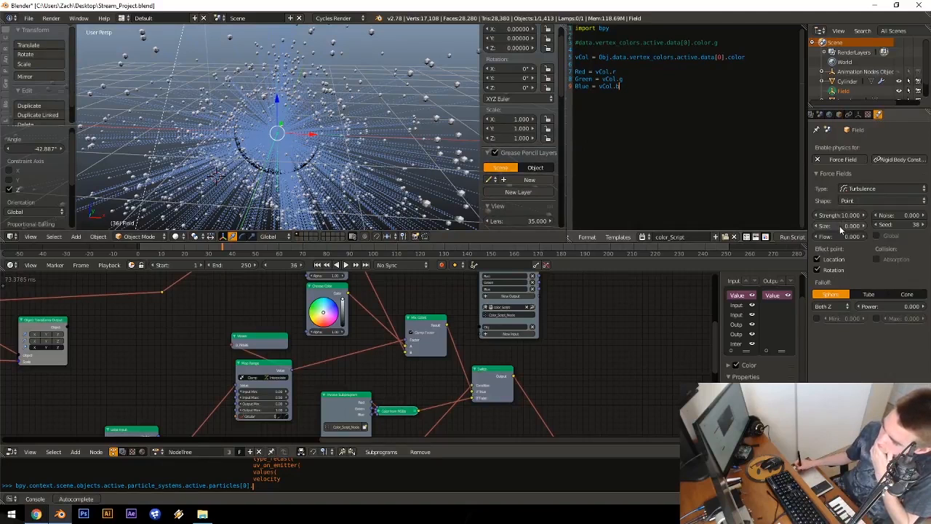
pyautogui.click(838, 226)
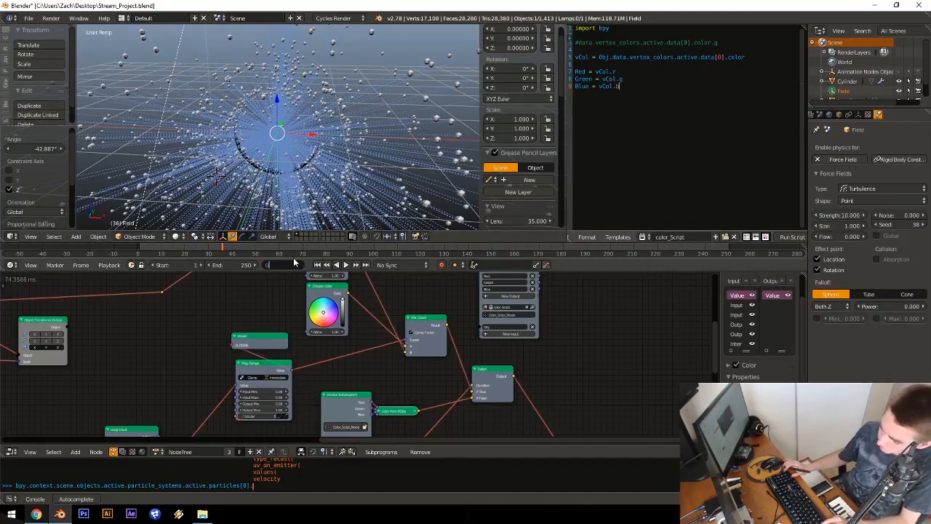
# Step: Replay the animation from frame 0 to about frame 27 to check the turbulence effect on the particles
pyautogui.press('Return')
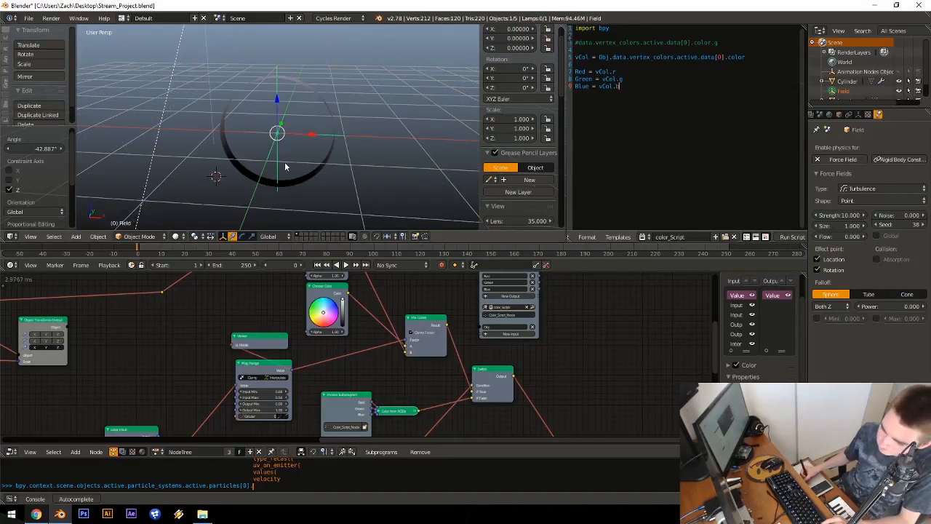
pyautogui.hotkey('alt', 'a')
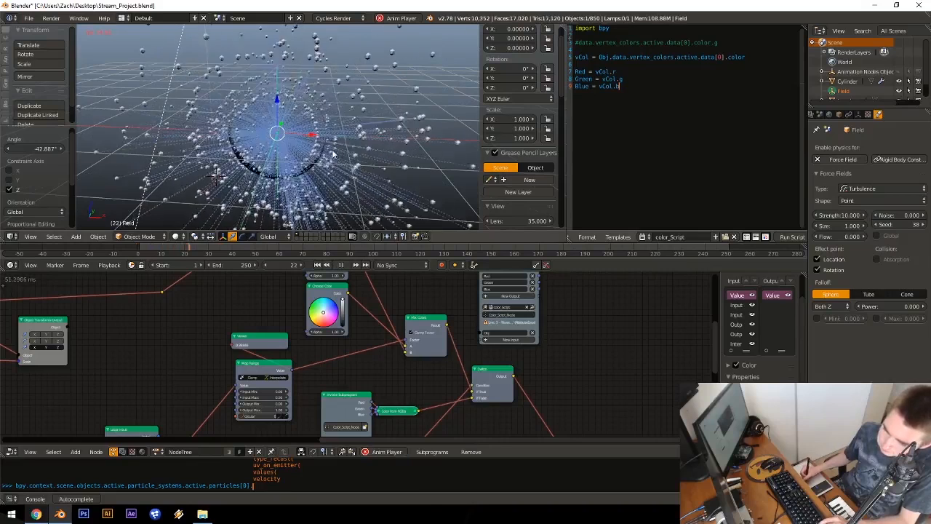
pyautogui.hotkey('alt', 'a')
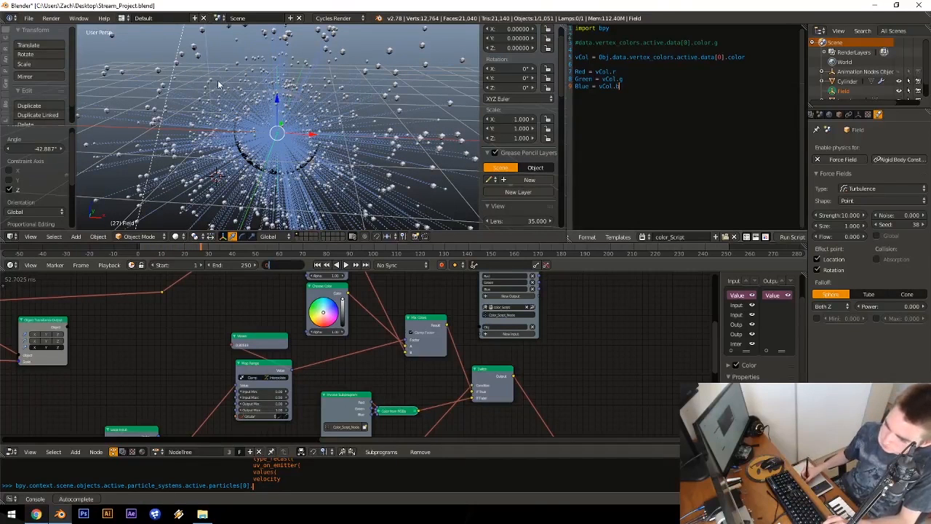
# Step: Return the timeline to frame 0 and save over Stream_Project.blend
pyautogui.press('Return')
pyautogui.moveTo(358, 325); pyautogui.dragTo(461, 306, button='middle')
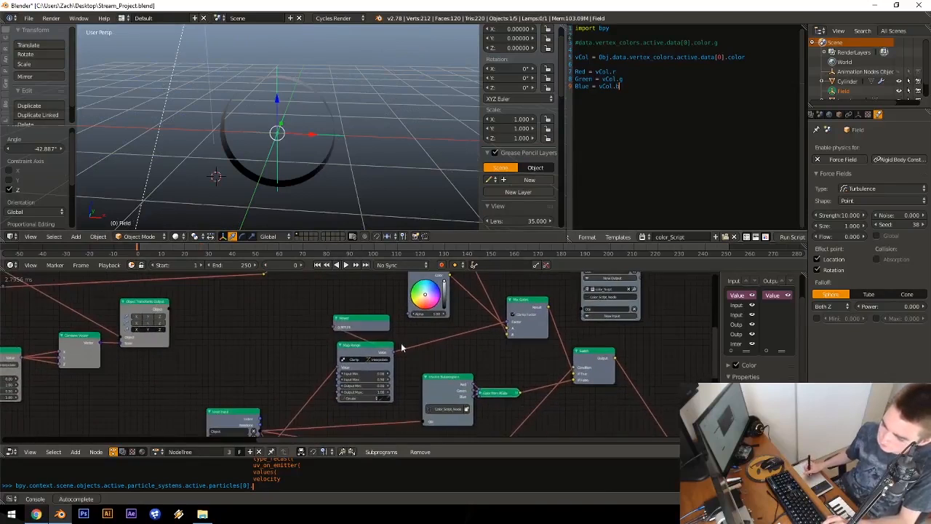
pyautogui.moveTo(403, 347); pyautogui.dragTo(340, 410, button='middle')
pyautogui.hotkey('ctrl', 's')
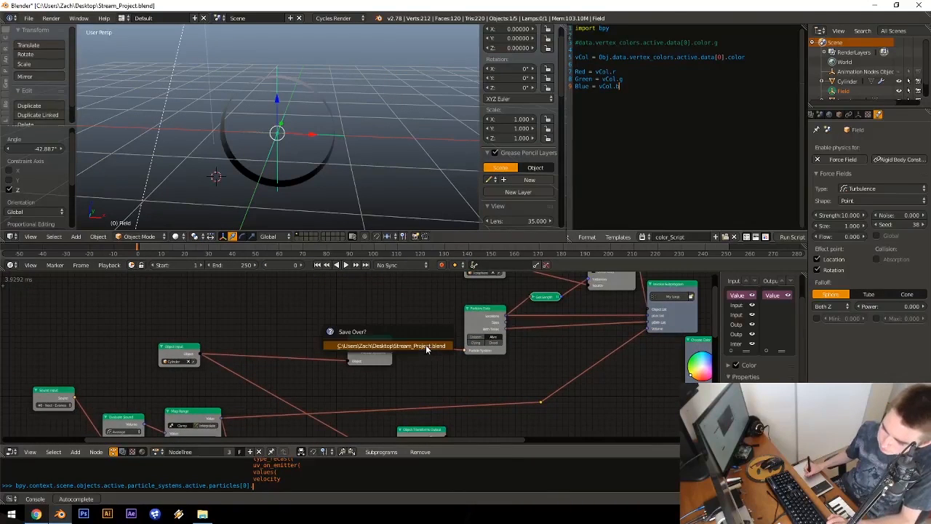
pyautogui.click(426, 346)
# Step: Disconnect the Icosphere Object Input from the Object Instancer node and test the animation playback
pyautogui.keyDown('ctrl'); pyautogui.moveTo(378, 382); pyautogui.dragTo(444, 368, button='middle'); pyautogui.keyUp('ctrl')
pyautogui.moveTo(337, 375); pyautogui.dragTo(329, 372)
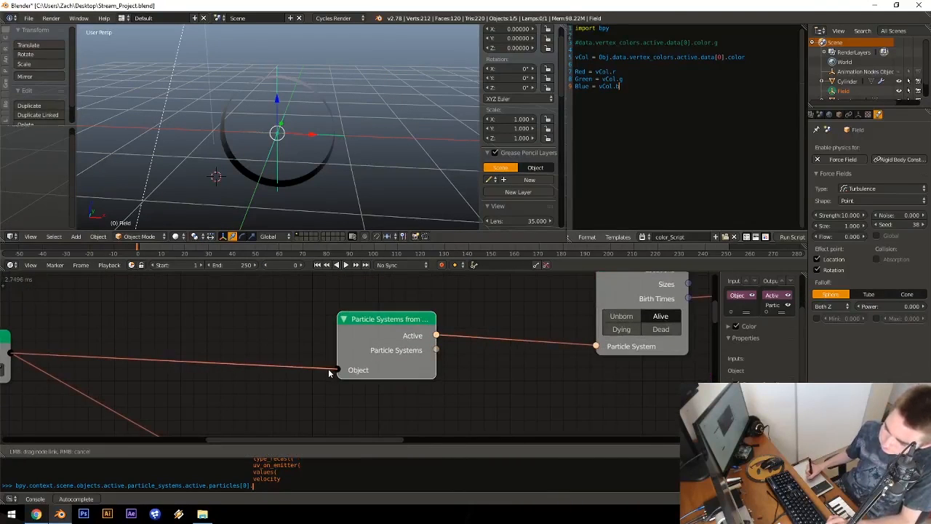
pyautogui.moveTo(421, 336); pyautogui.dragTo(343, 441, button='middle')
pyautogui.moveTo(459, 299); pyautogui.dragTo(387, 376, button='middle')
pyautogui.moveTo(580, 370); pyautogui.dragTo(386, 358, button='middle')
pyautogui.moveTo(518, 370); pyautogui.dragTo(520, 370)
pyautogui.hotkey('alt', 'a')
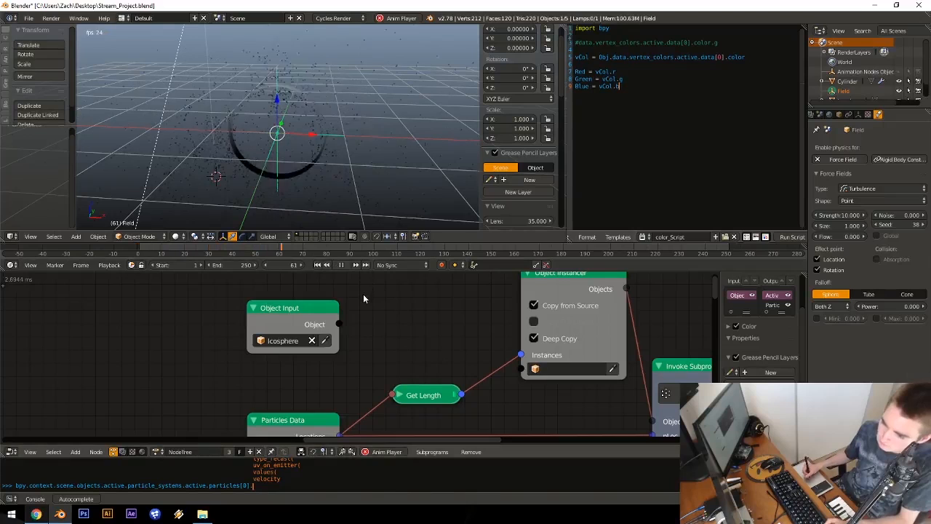
pyautogui.press('Escape')
# Step: Snap the 3D cursor to the scene centre and add a Vortex force field there
pyautogui.rightClick(327, 153)
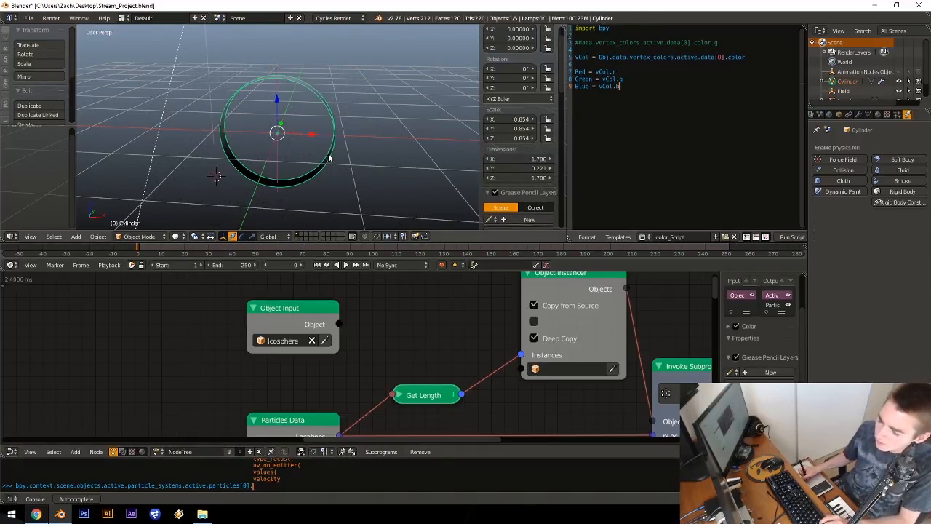
pyautogui.hotkey('shift', 'a')
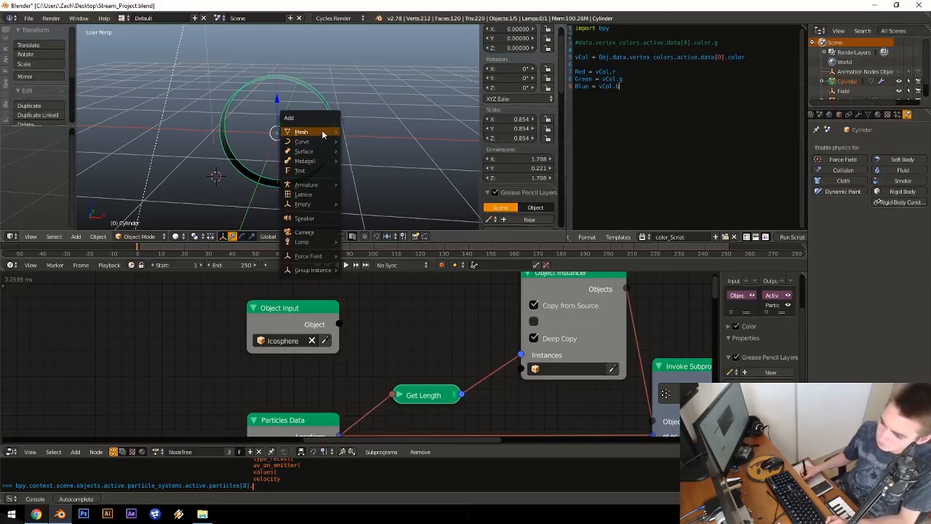
pyautogui.press('Escape')
pyautogui.hotkey('shift', 's')
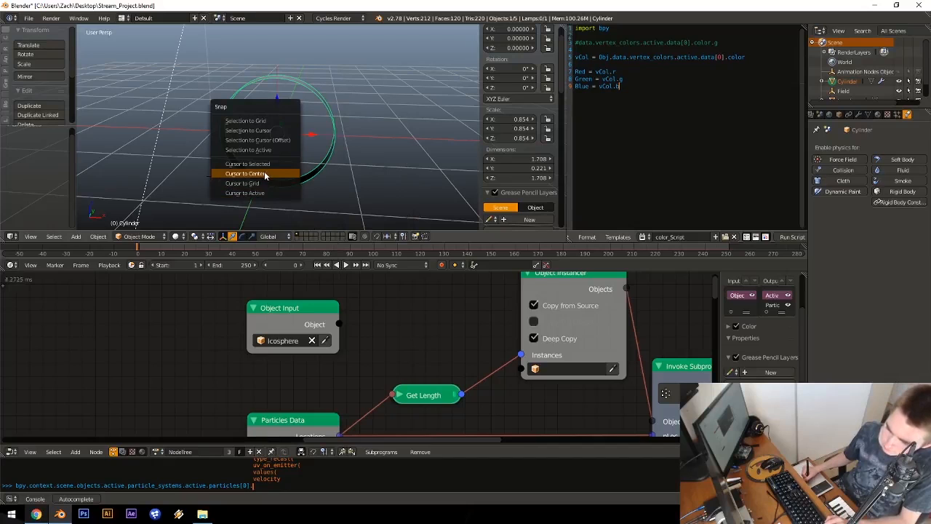
pyautogui.click(265, 176)
pyautogui.hotkey('shift', 'a')
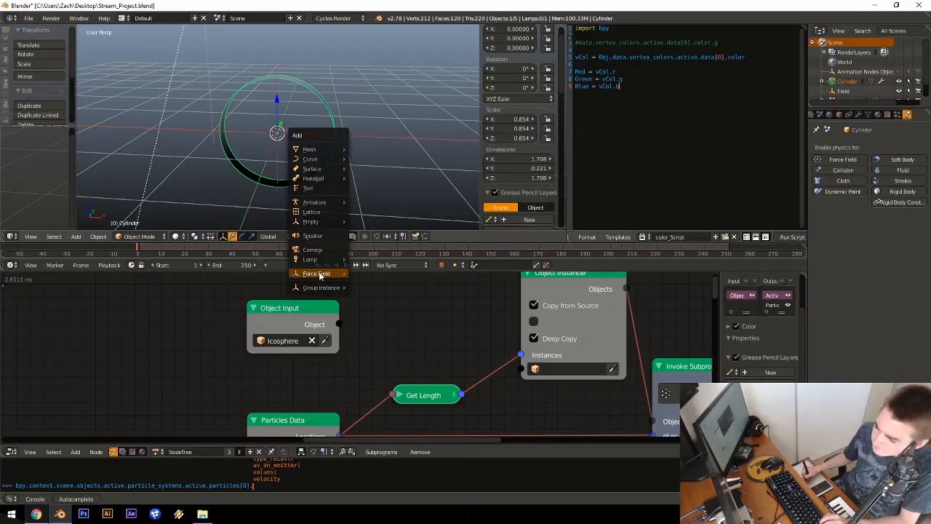
pyautogui.moveTo(314, 273)
pyautogui.click(378, 297)
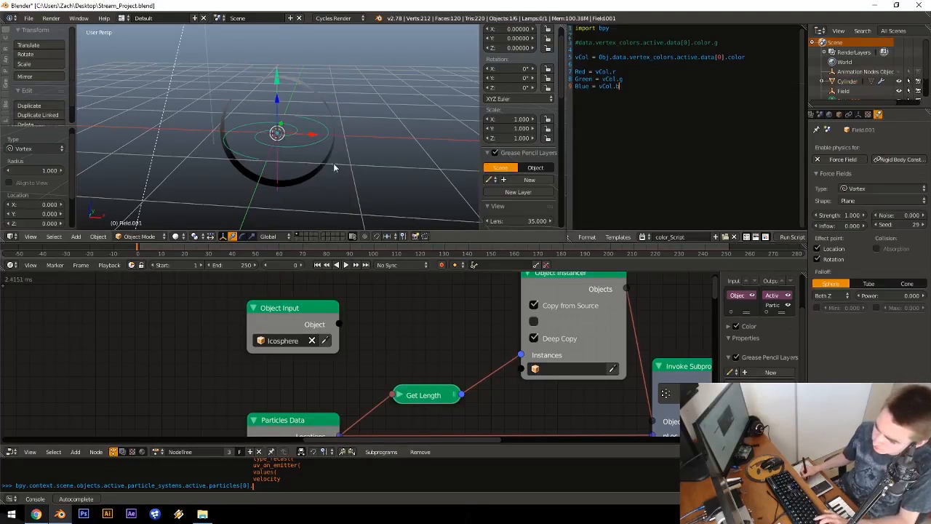
# Step: Test playback with the vortex field raised 1.041 along Z, try deleting the field, and undo the deletion
pyautogui.hotkey('alt', 'a')
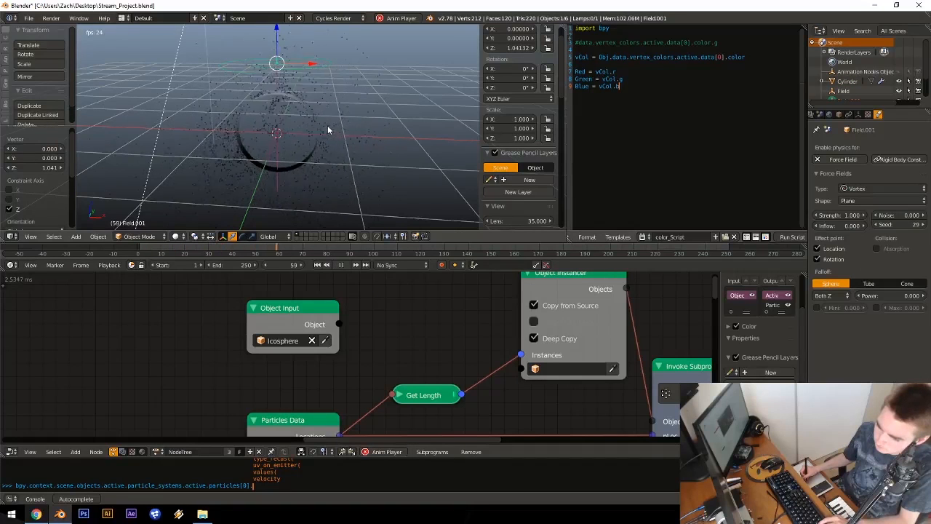
pyautogui.hotkey('alt', 'a')
pyautogui.press('x')
pyautogui.click(330, 97)
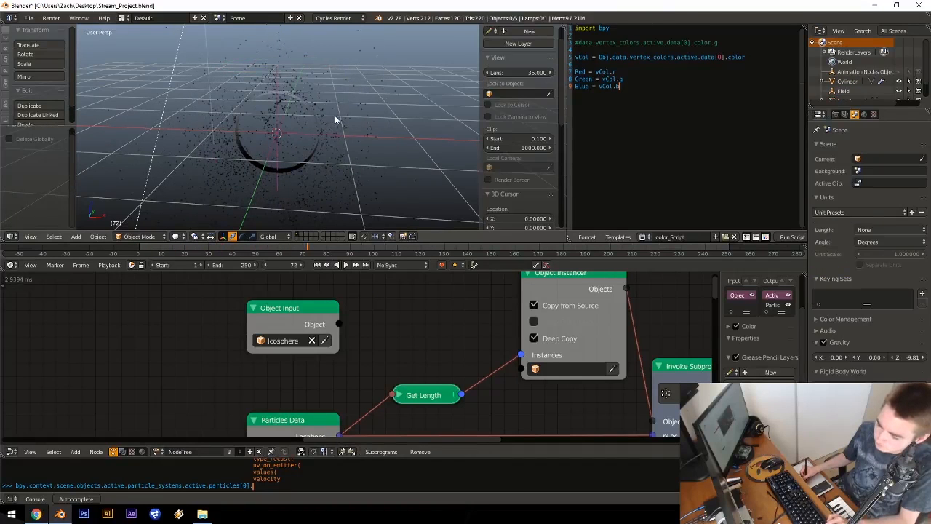
pyautogui.hotkey('ctrl', 'z')
# Step: Set the vortex force field's Z location to 0
pyautogui.scroll(1, 522, 91)
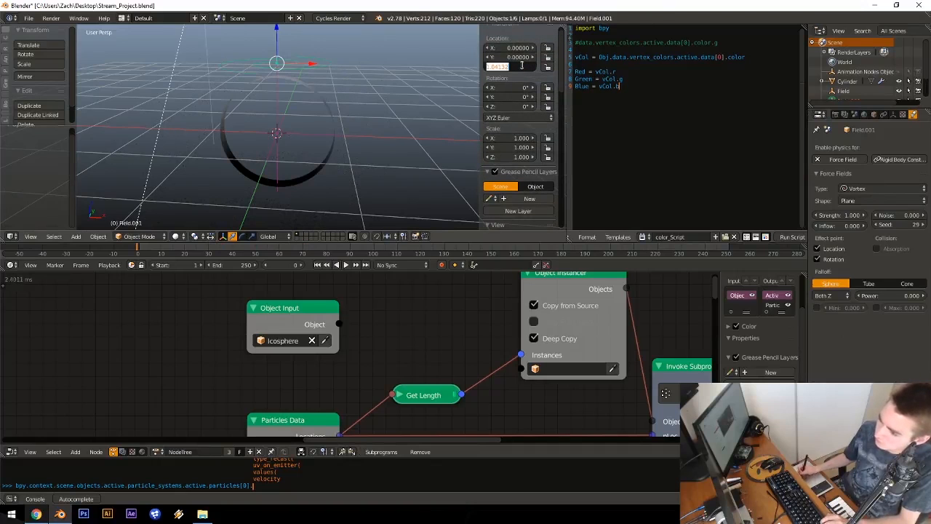
pyautogui.write('0')
pyautogui.press('Return')
# Step: Play the animation to watch the centred vortex field's effect on the particles, and select the Cylinder ring
pyautogui.hotkey('alt', 'a')
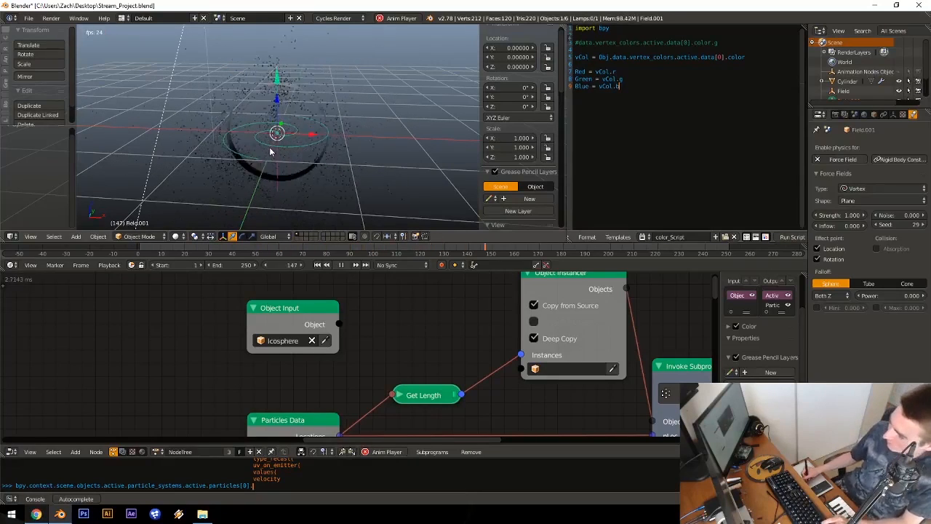
pyautogui.moveTo(309, 178); pyautogui.dragTo(310, 160, button='middle')
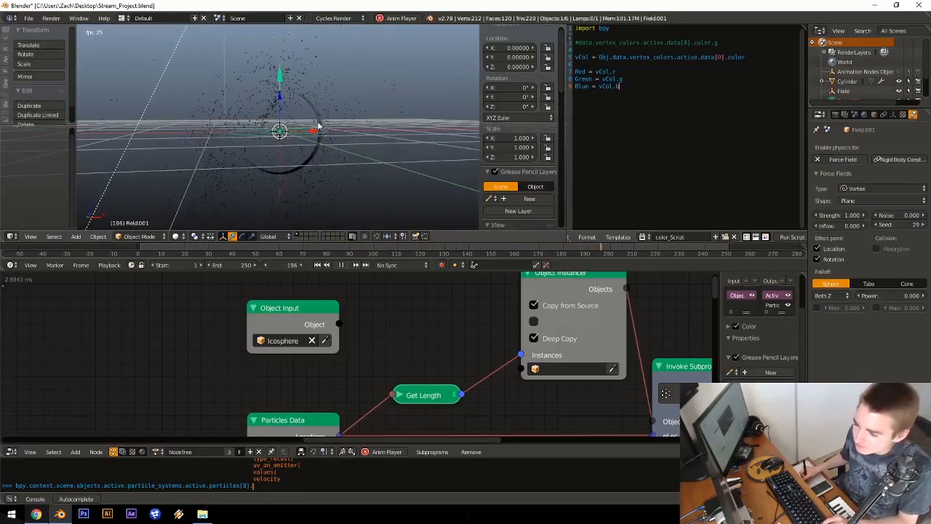
pyautogui.rightClick(313, 142)
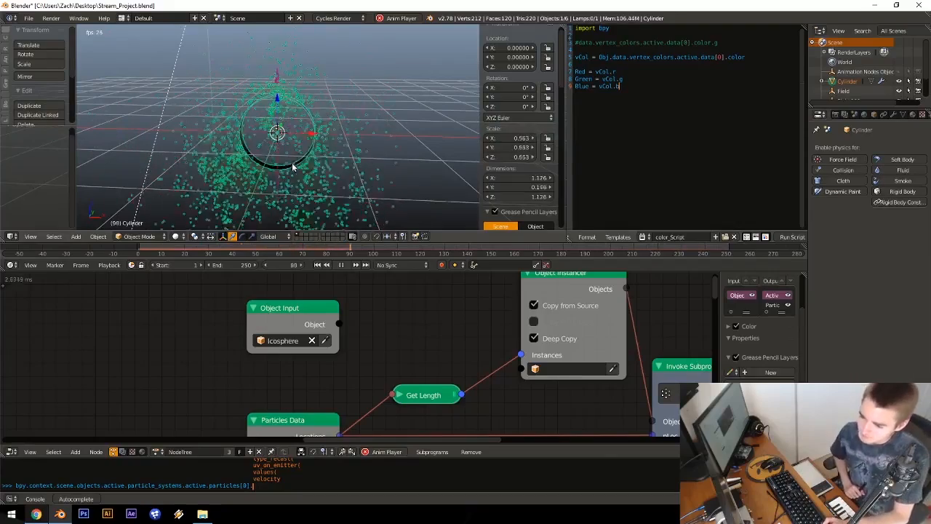
# Step: Set the vortex force field's strength to 0.2 and play the animation to check the particle motion
pyautogui.press('Escape')
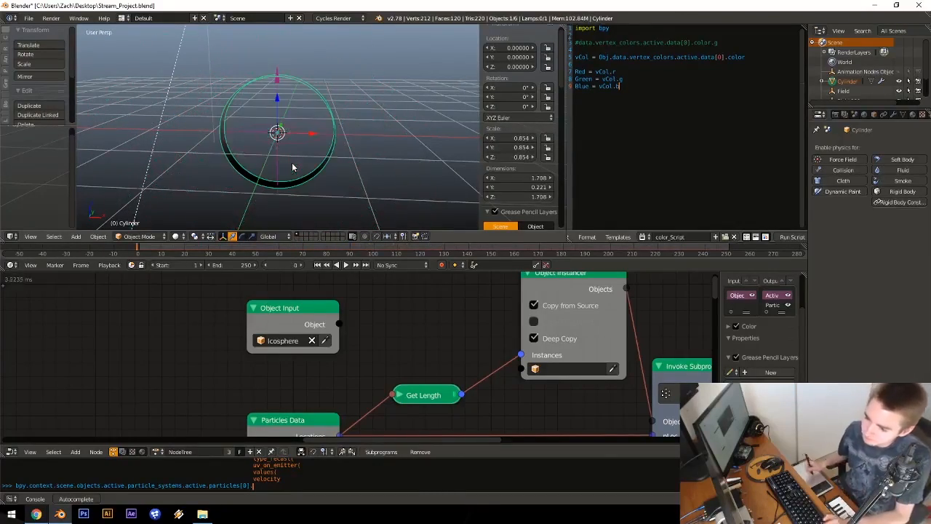
pyautogui.rightClick(306, 140)
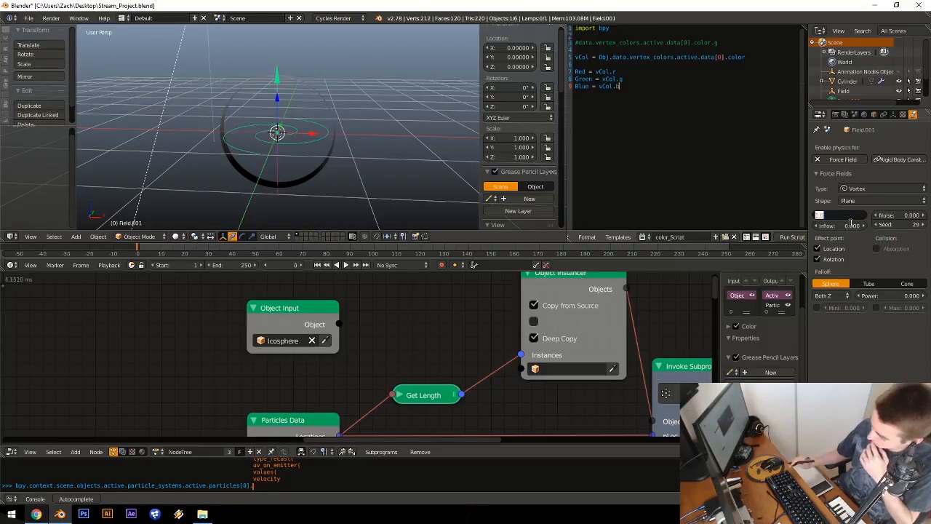
pyautogui.press('BackSpace')
pyautogui.hotkey('alt', 'a')
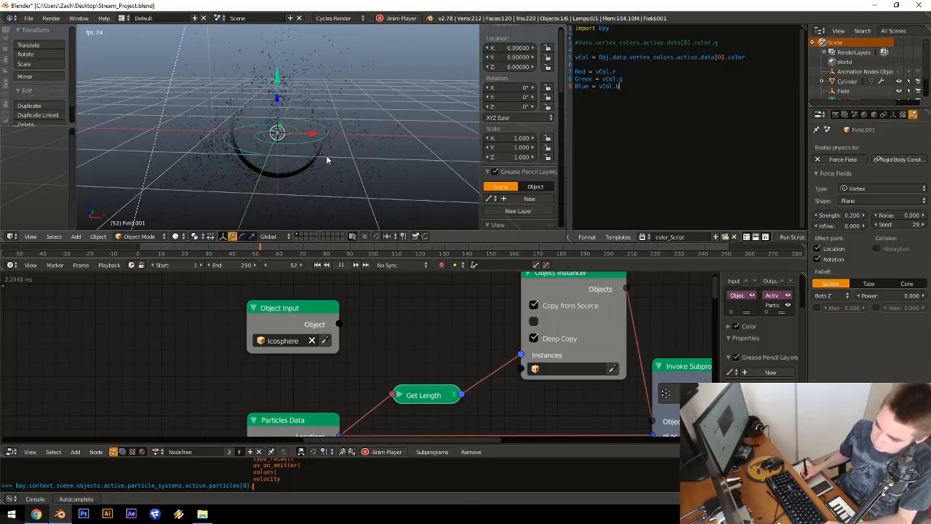
pyautogui.press('Escape')
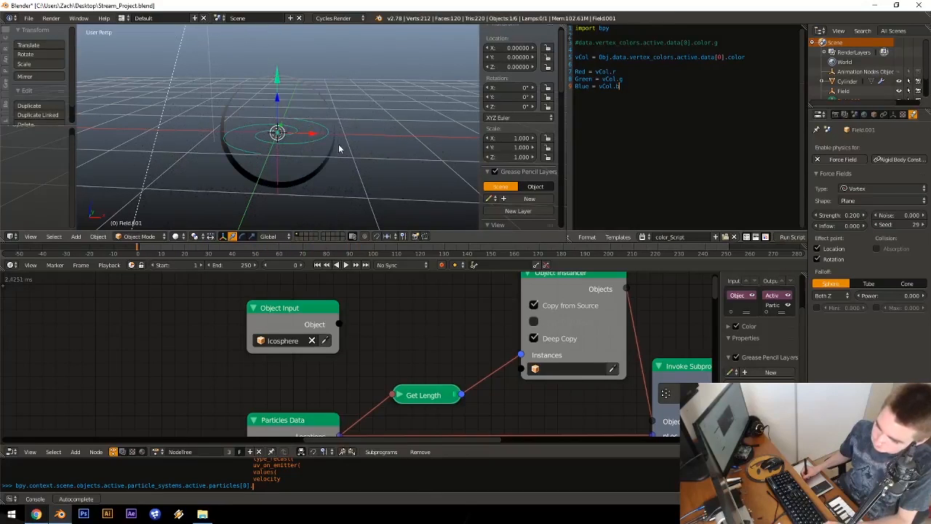
# Step: Try deleting the vortex force field, look through the force field types, and undo the deletion
pyautogui.click(351, 128)
pyautogui.hotkey('shift', 'a')
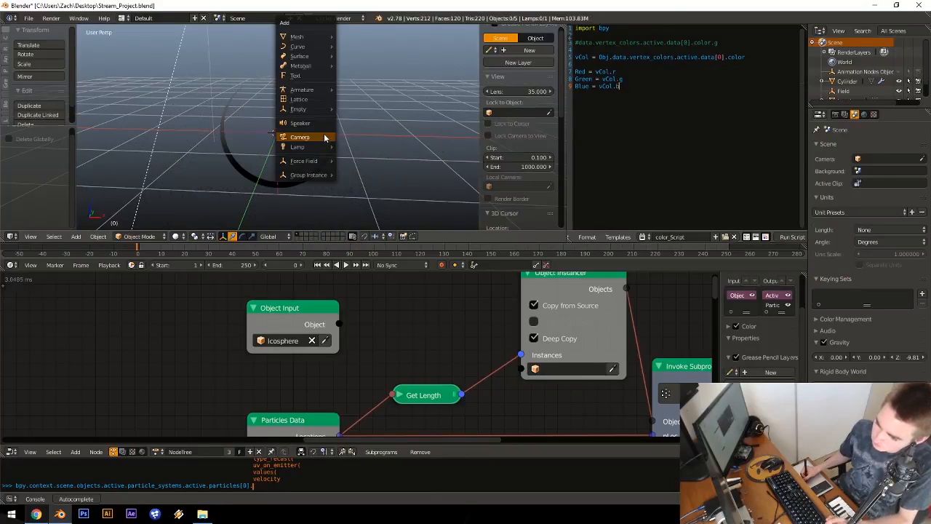
pyautogui.moveTo(306, 163)
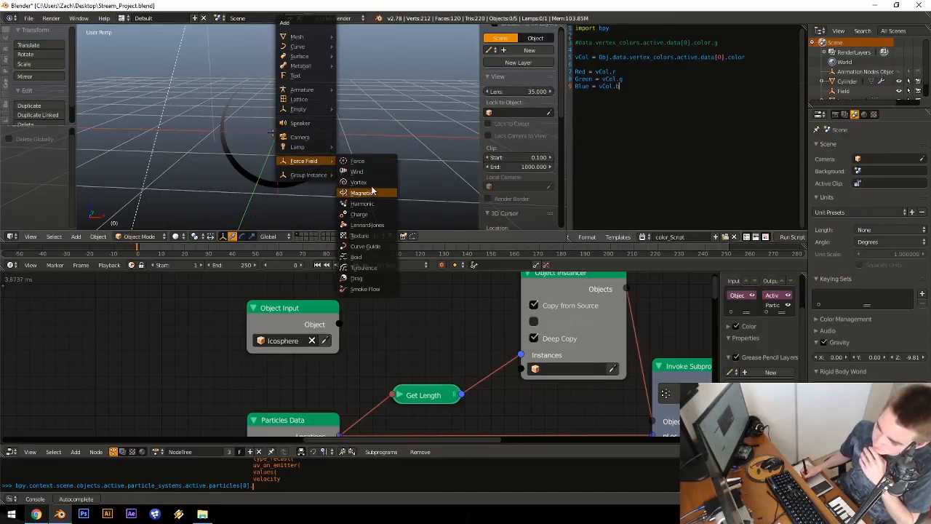
pyautogui.press('Escape')
pyautogui.hotkey('ctrl', 'z')
# Step: Rotate the vortex force field 90° about X, deselect everything, and play the animation to check the swirl
pyautogui.moveTo(341, 138); pyautogui.dragTo(293, 112, button='middle')
pyautogui.write('rx90')
pyautogui.press('Return')
pyautogui.press('a')
pyautogui.hotkey('alt', 'a')
pyautogui.moveTo(298, 173); pyautogui.dragTo(295, 160, button='middle')
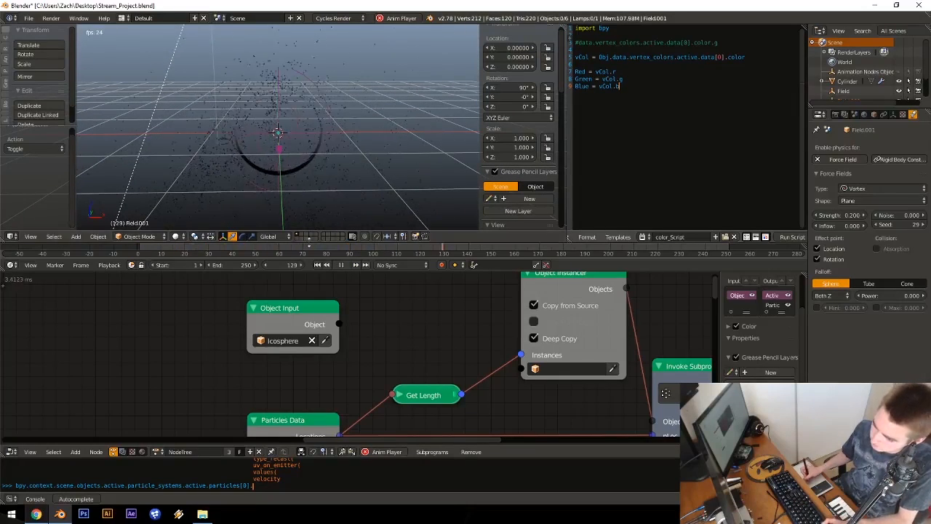
pyautogui.press('Escape')
# Step: Look through the force field types and play the animation while examining the particle motion from several angles
pyautogui.hotkey('shift', 'a')
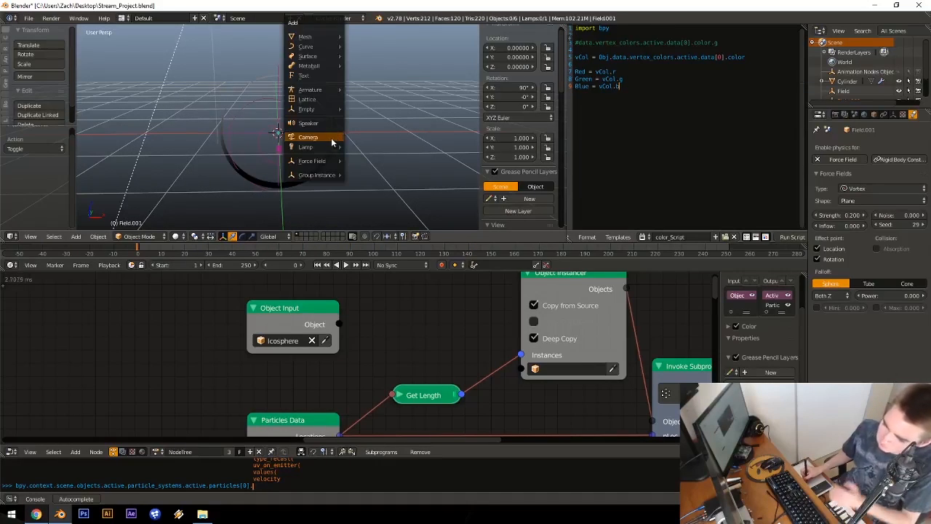
pyautogui.moveTo(321, 162)
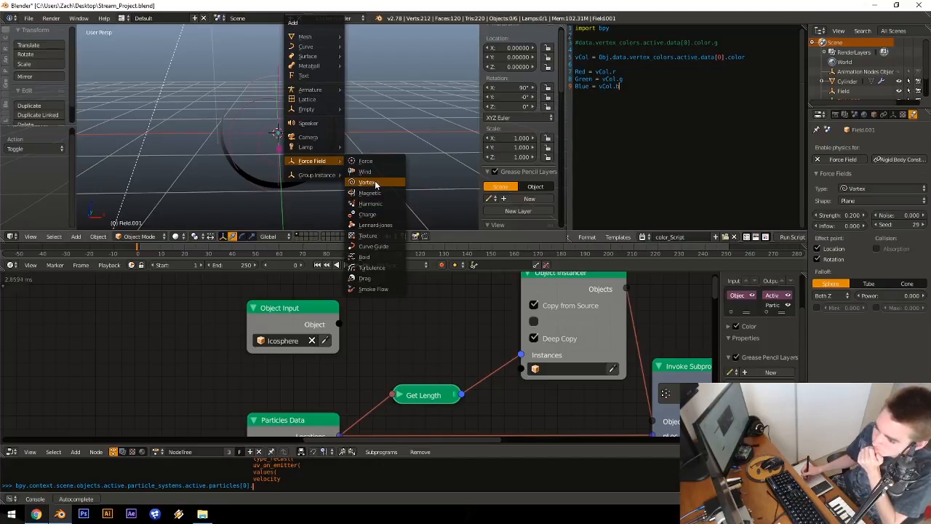
pyautogui.moveTo(269, 157); pyautogui.dragTo(267, 144, button='middle')
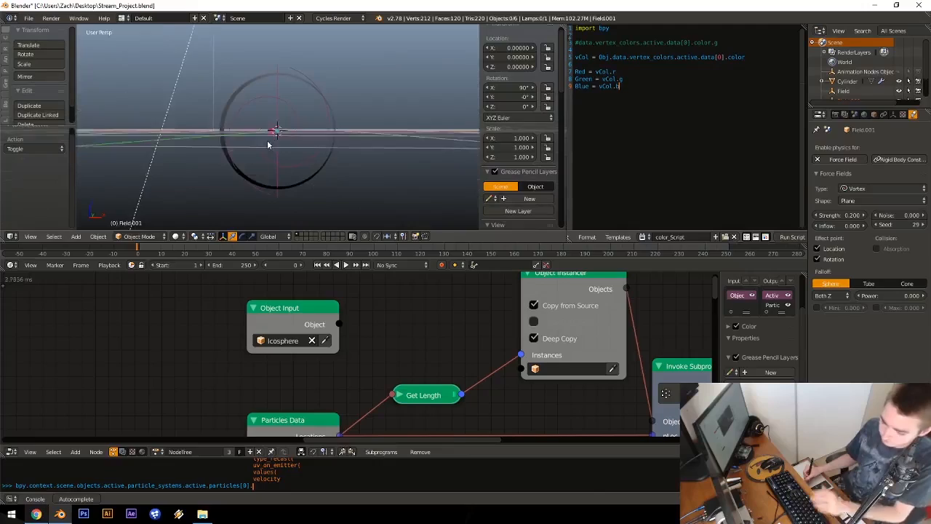
pyautogui.hotkey('alt', 'a')
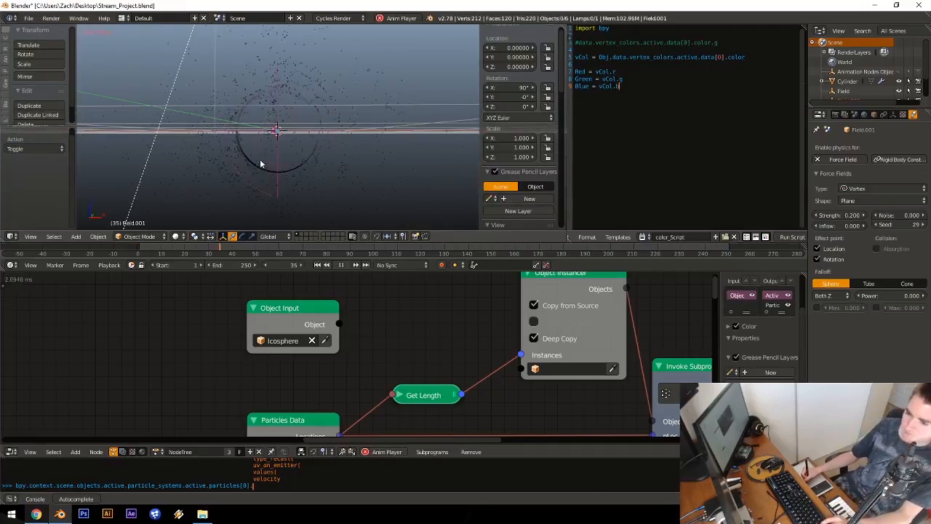
pyautogui.moveTo(261, 163); pyautogui.dragTo(294, 201, button='middle')
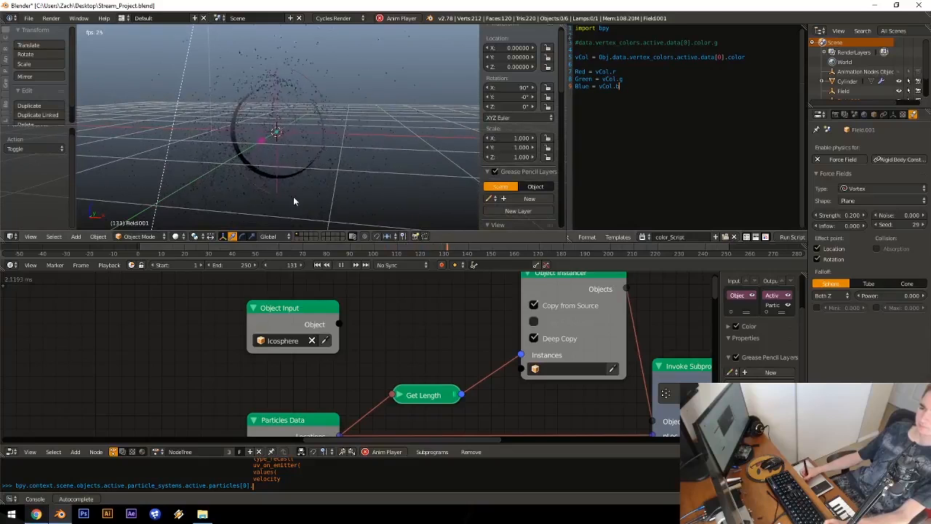
pyautogui.press('Escape')
pyautogui.moveTo(272, 156); pyautogui.dragTo(288, 164, button='middle')
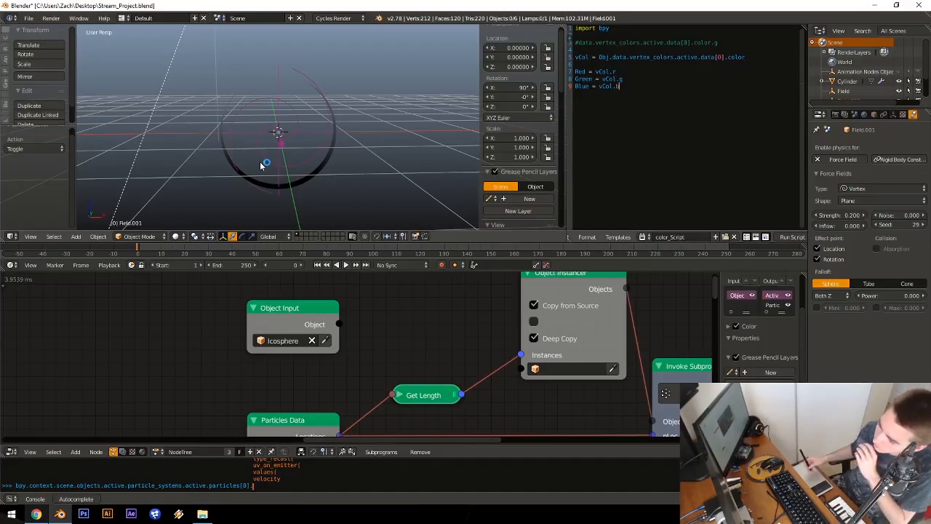
# Step: Set the Cylinder ring's particle emission number to 150000 and play the animation to test it
pyautogui.rightClick(334, 131)
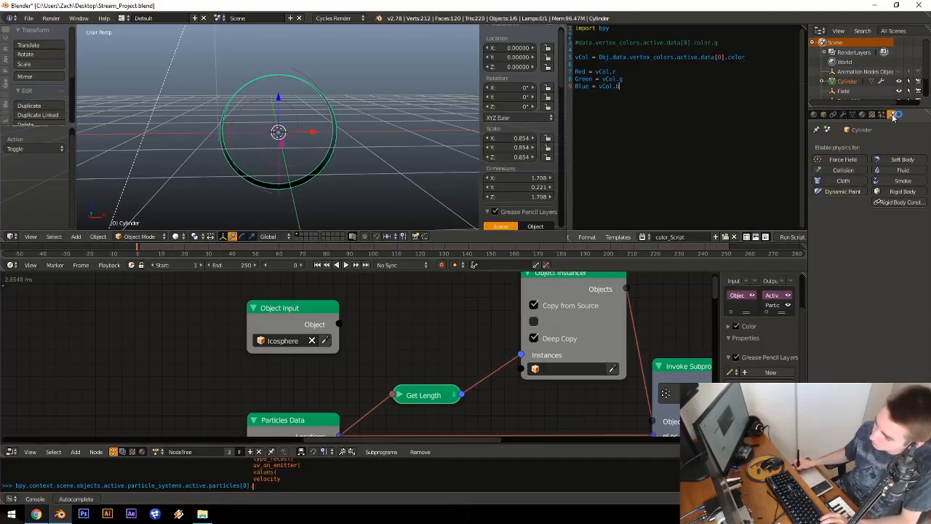
pyautogui.click(882, 115)
pyautogui.scroll(3, 874, 196)
pyautogui.click(870, 199)
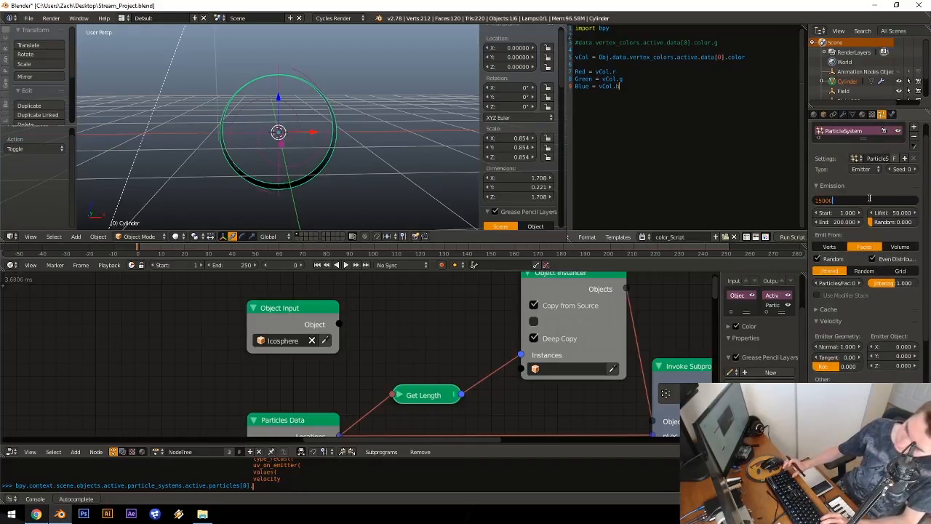
pyautogui.press('Return')
pyautogui.hotkey('alt', 'a')
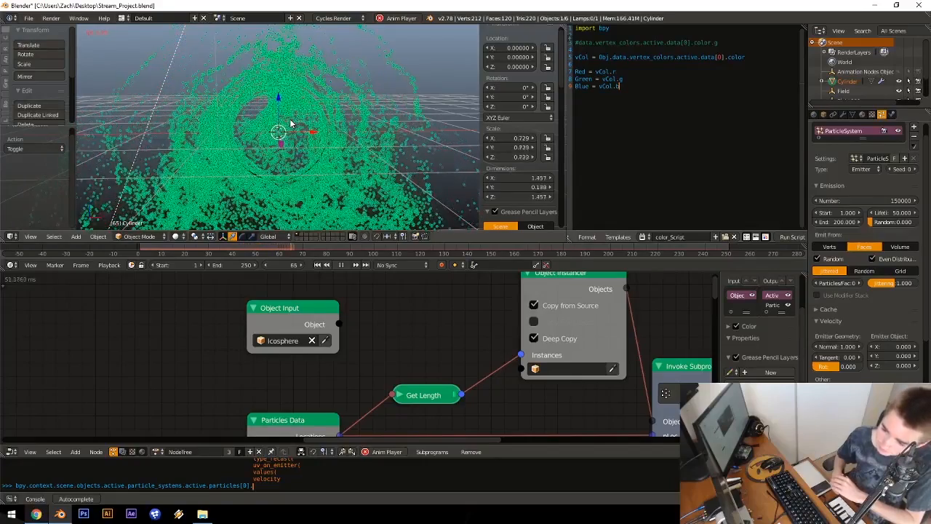
pyautogui.press('Escape')
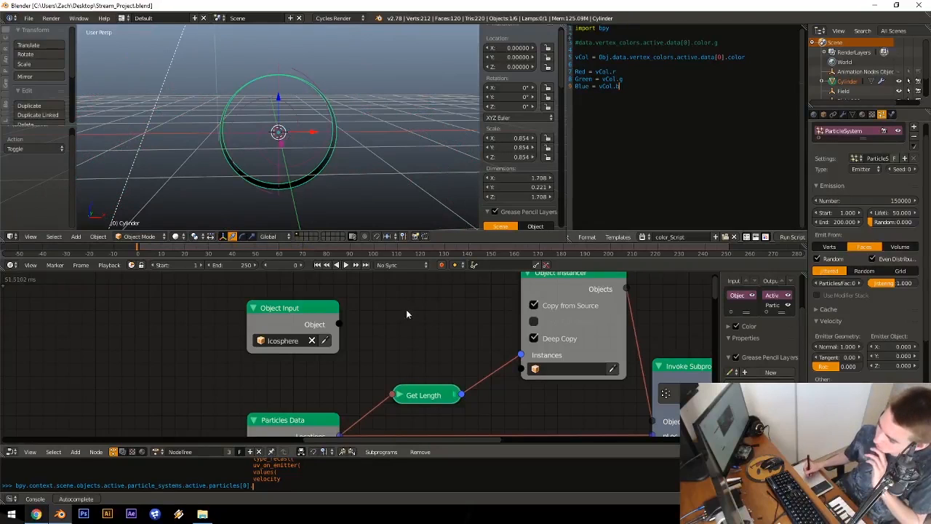
# Step: Set the Cylinder's particle emission number to 10000, test playback, and return to the start frame
pyautogui.click(848, 200)
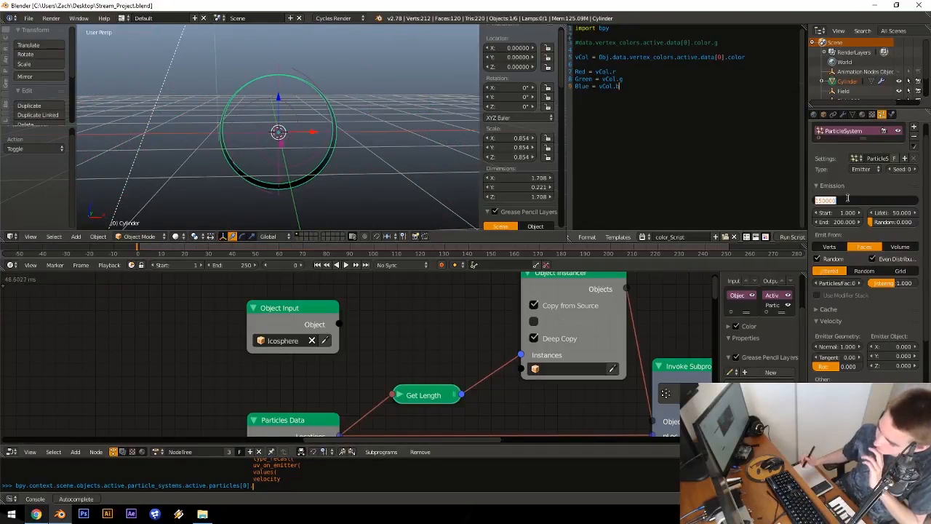
pyautogui.write('10000')
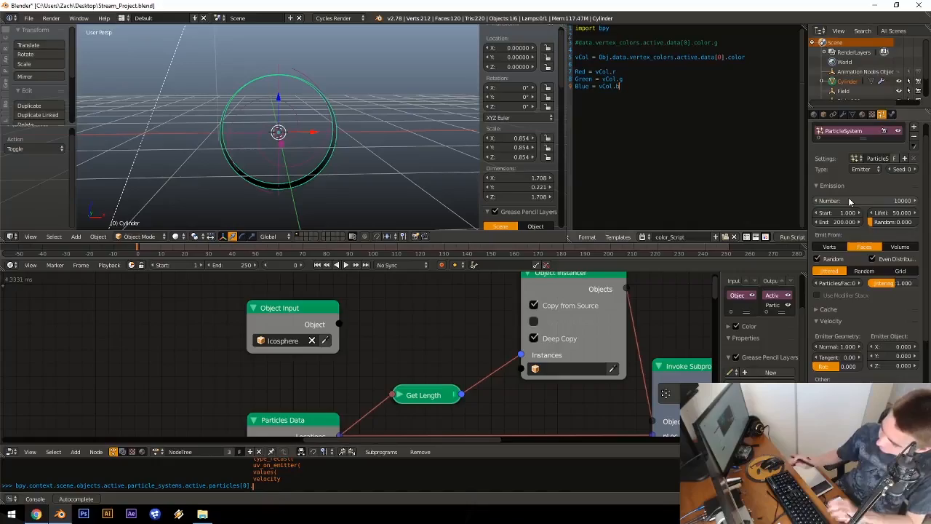
pyautogui.press('Return')
pyautogui.hotkey('alt', 'a')
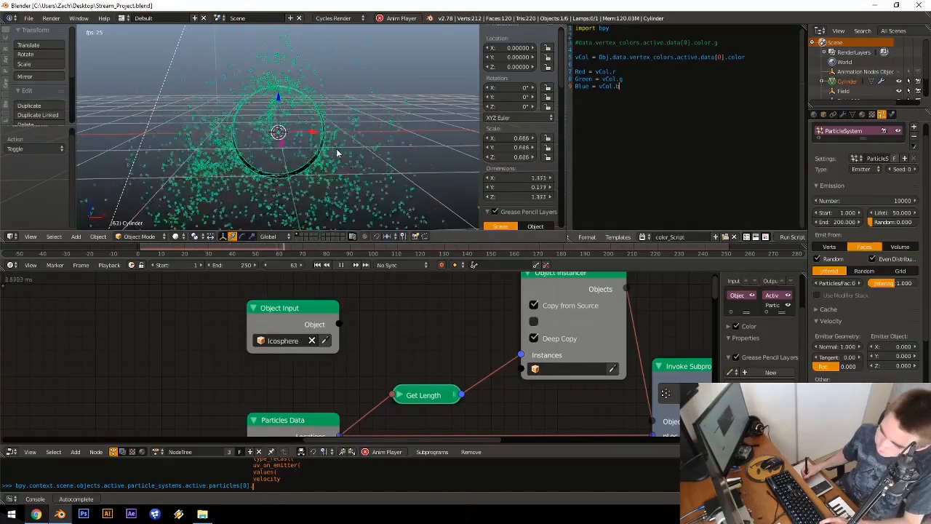
pyautogui.hotkey('alt', 'a')
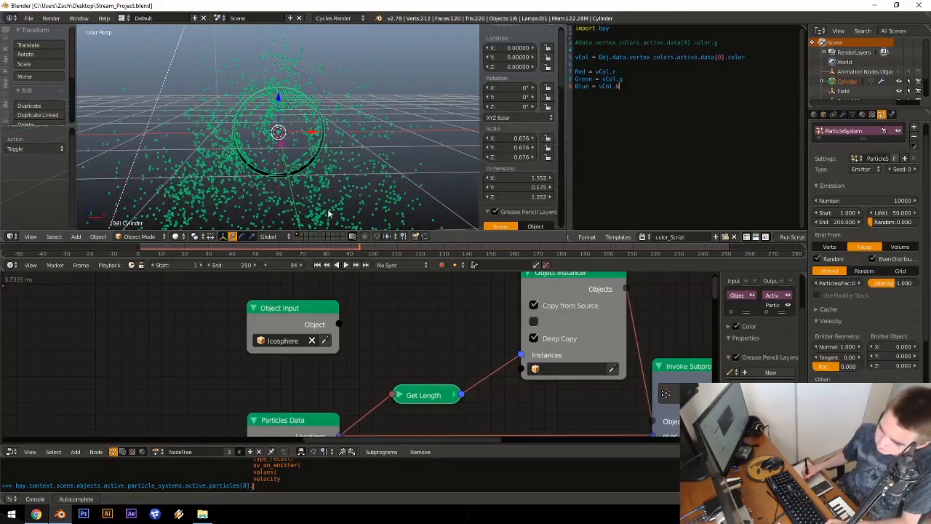
pyautogui.press('Return')
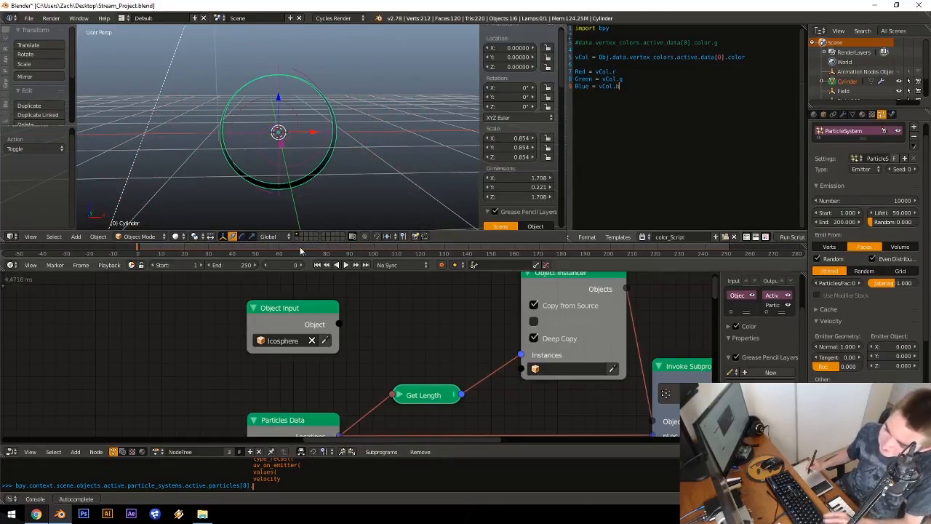
# Step: Connect the Icosphere Object Input to the Object Instancer's Source and play the animation, pausing on the instanced icospheres
pyautogui.moveTo(339, 324); pyautogui.dragTo(520, 369)
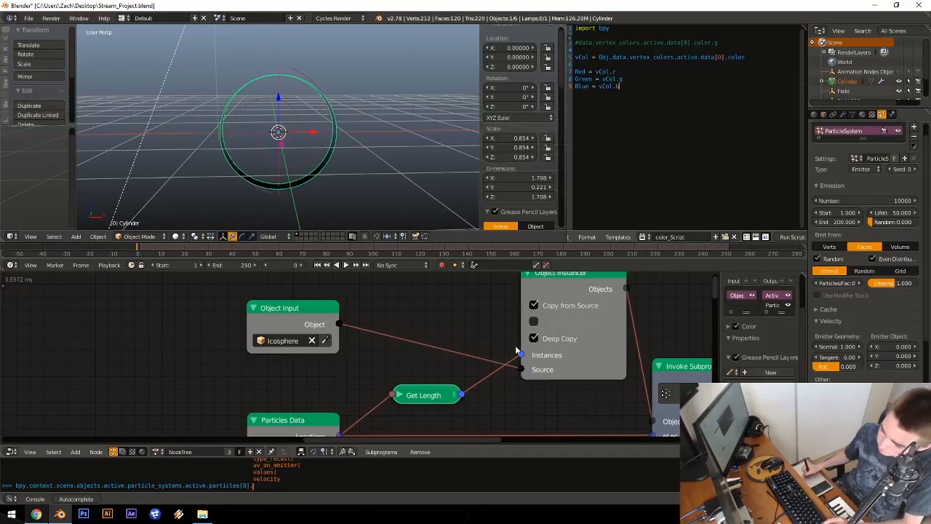
pyautogui.hotkey('alt', 'a')
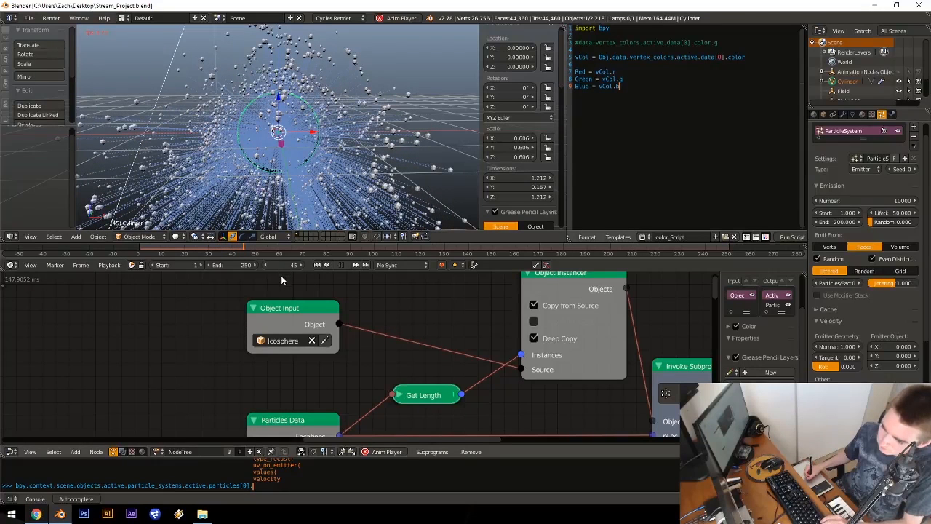
pyautogui.press('Escape')
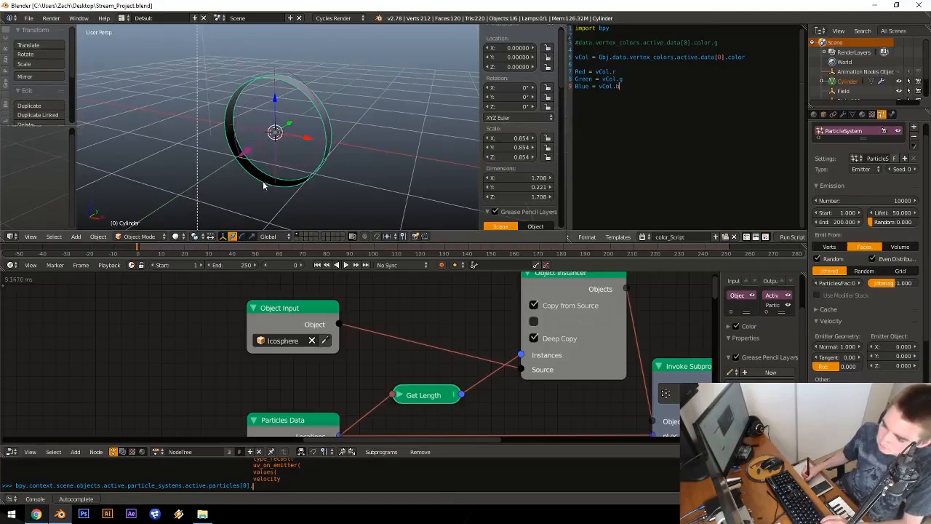
pyautogui.hotkey('alt', 'a')
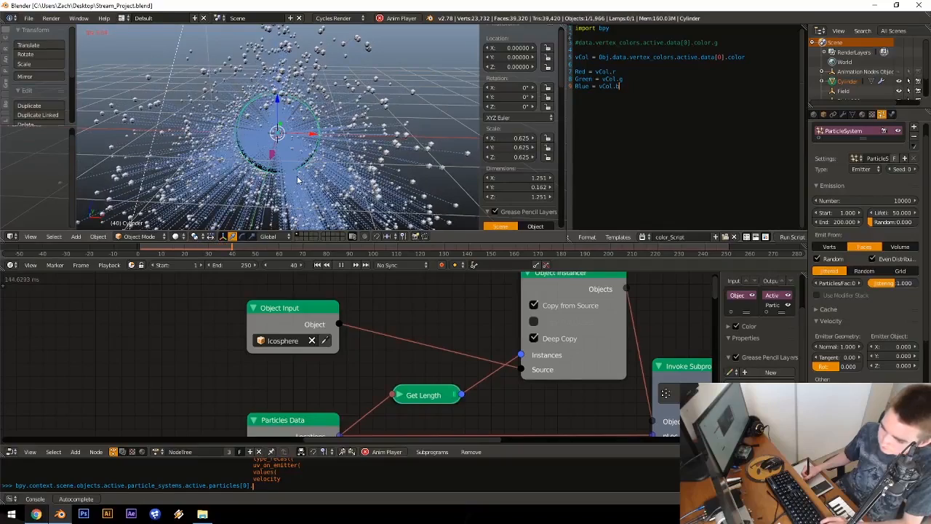
pyautogui.hotkey('alt', 'a')
pyautogui.moveTo(295, 182); pyautogui.dragTo(294, 161, button='middle')
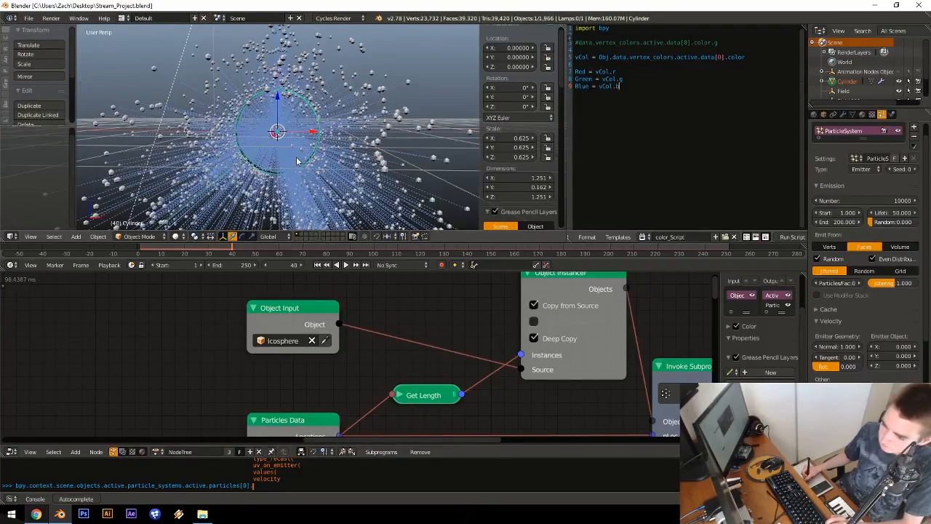
# Step: Switch the 3D viewport to Material shading to view the instanced icospheres' colours
pyautogui.hotkey('shift', 'z')
pyautogui.moveTo(359, 175); pyautogui.dragTo(341, 157, button='middle')
pyautogui.hotkey('shift', 'z')
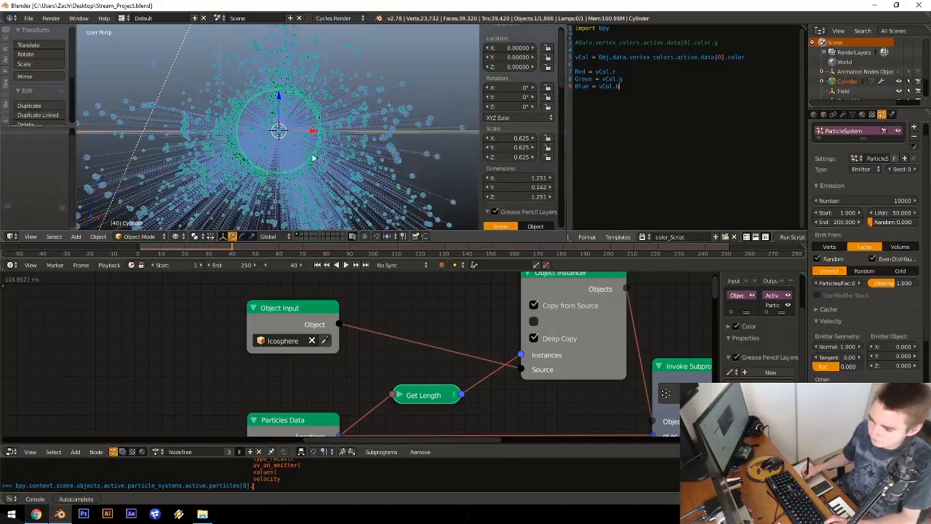
pyautogui.click(176, 236)
pyautogui.click(224, 182)
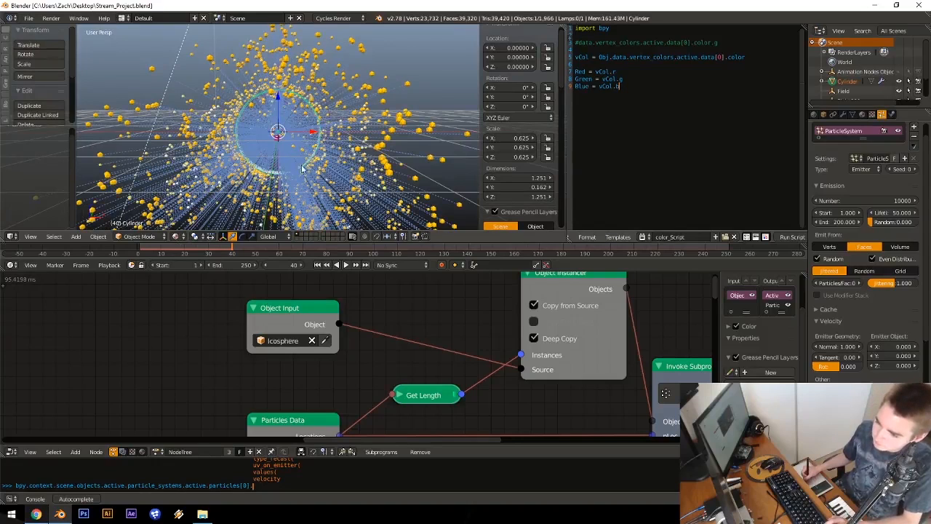
pyautogui.moveTo(280, 171)
pyautogui.mouseDown(button='middle')
pyautogui.moveTo(291, 168)
pyautogui.moveTo(266, 179)
pyautogui.moveTo(341, 146)
pyautogui.mouseUp(button='middle')
# Step: Examine the overall node tree layout, the instanced particle objects, and the colour nodes
pyautogui.moveTo(404, 357); pyautogui.dragTo(365, 411, button='middle')
pyautogui.moveTo(373, 365); pyautogui.dragTo(399, 331, button='middle')
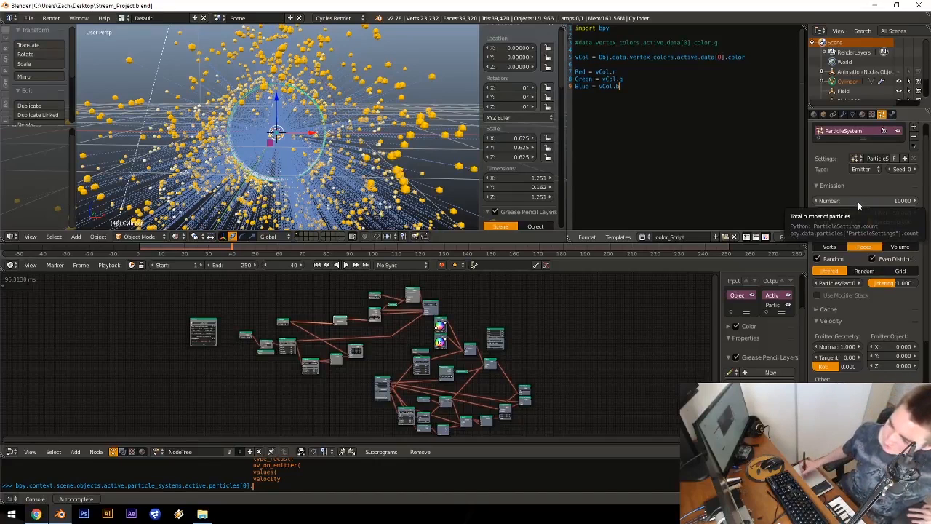
pyautogui.moveTo(432, 165); pyautogui.dragTo(435, 176, button='middle')
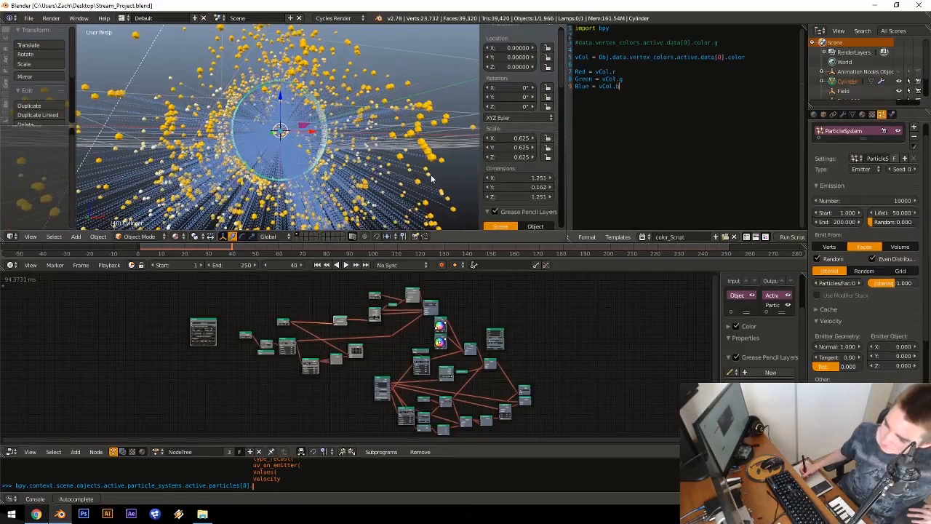
pyautogui.moveTo(378, 362); pyautogui.dragTo(351, 356, button='middle')
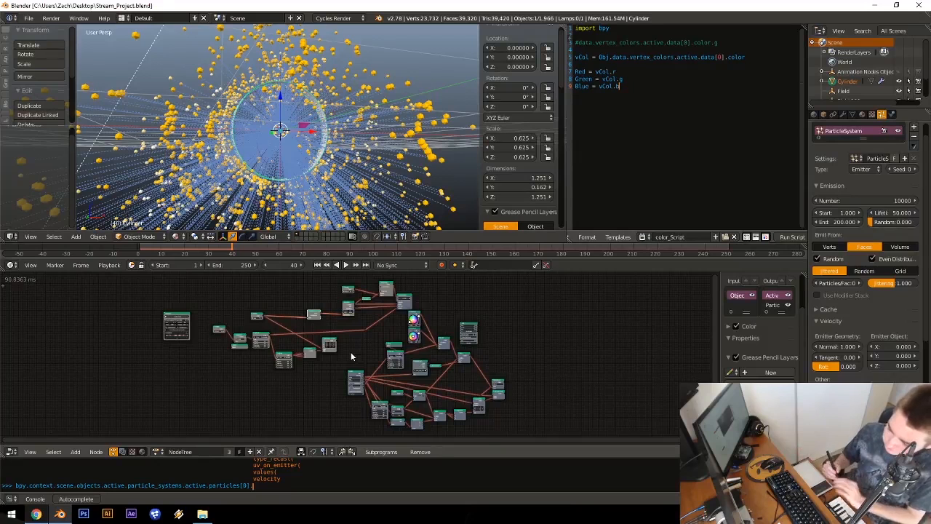
pyautogui.moveTo(291, 304); pyautogui.dragTo(256, 330, button='middle')
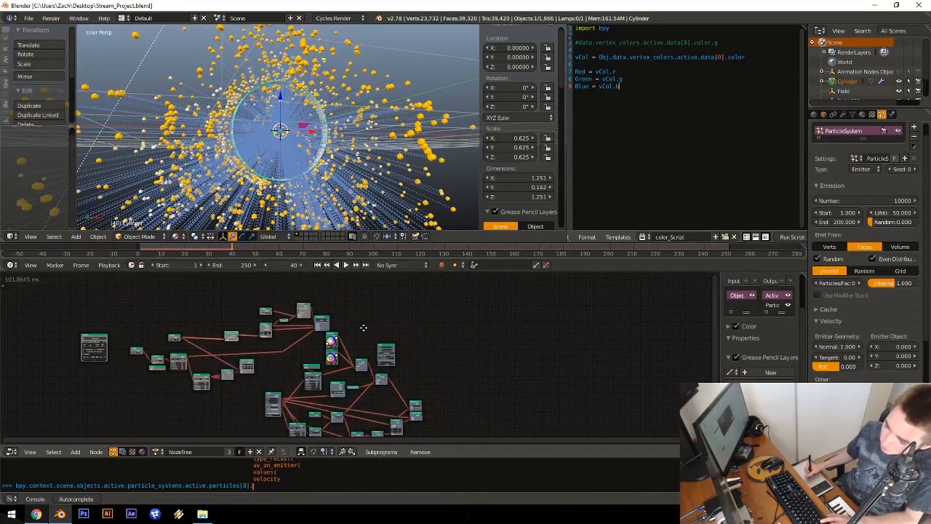
pyautogui.scroll(1, 384, 323)
pyautogui.scroll(2, 352, 322)
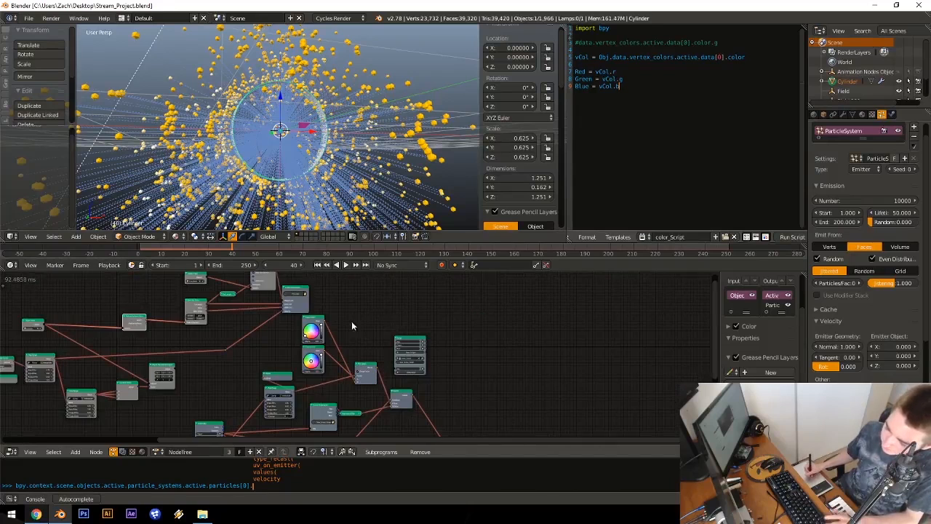
pyautogui.moveTo(391, 333); pyautogui.dragTo(394, 336, button='middle')
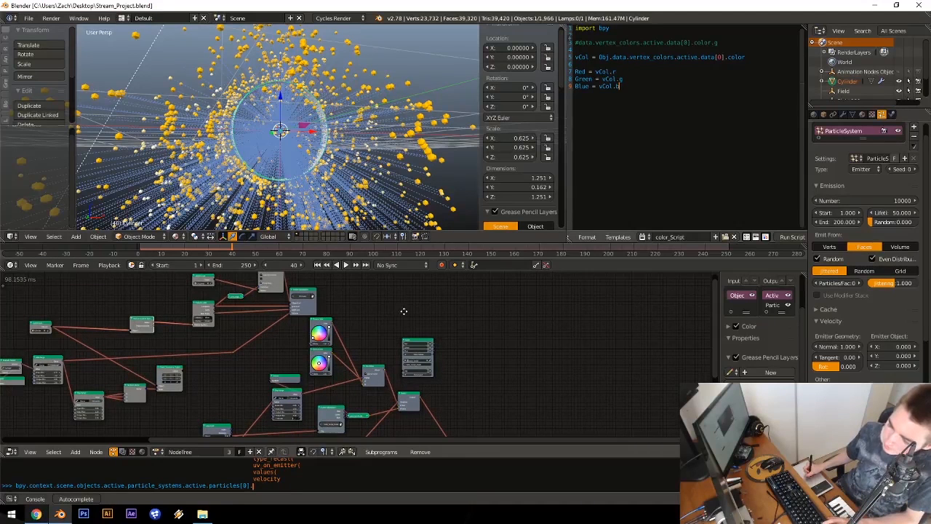
# Step: Change the upper Choose Color node to a blue-violet colour and set the current frame to 0
pyautogui.scroll(5, 359, 293)
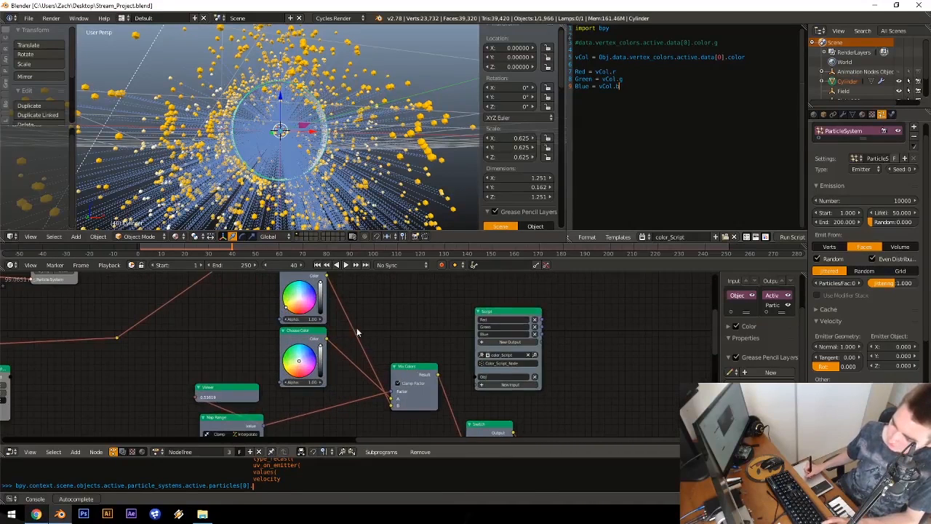
pyautogui.moveTo(358, 327); pyautogui.dragTo(375, 350, button='middle')
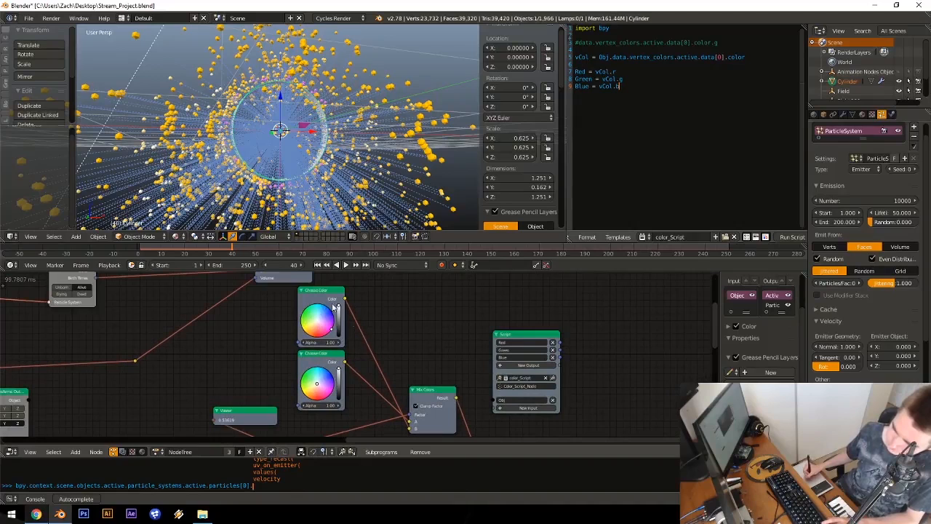
pyautogui.click(281, 265)
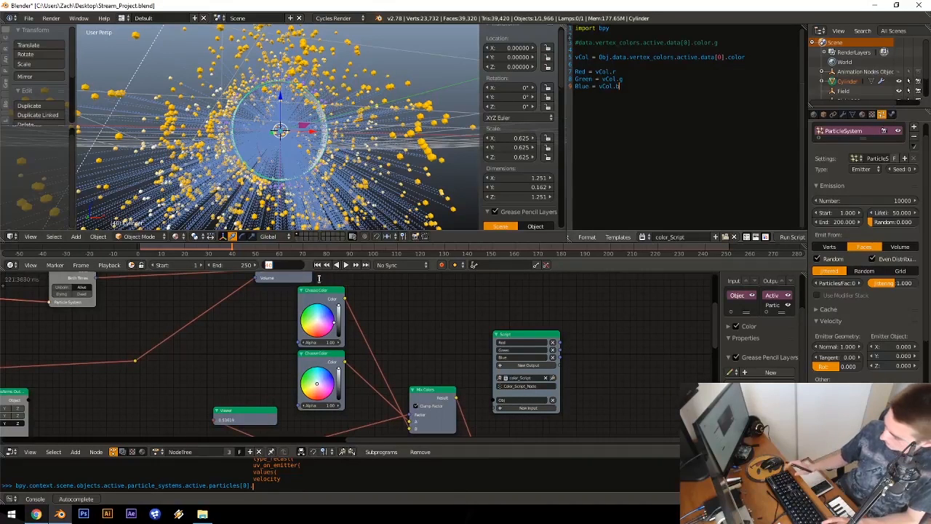
pyautogui.write('00')
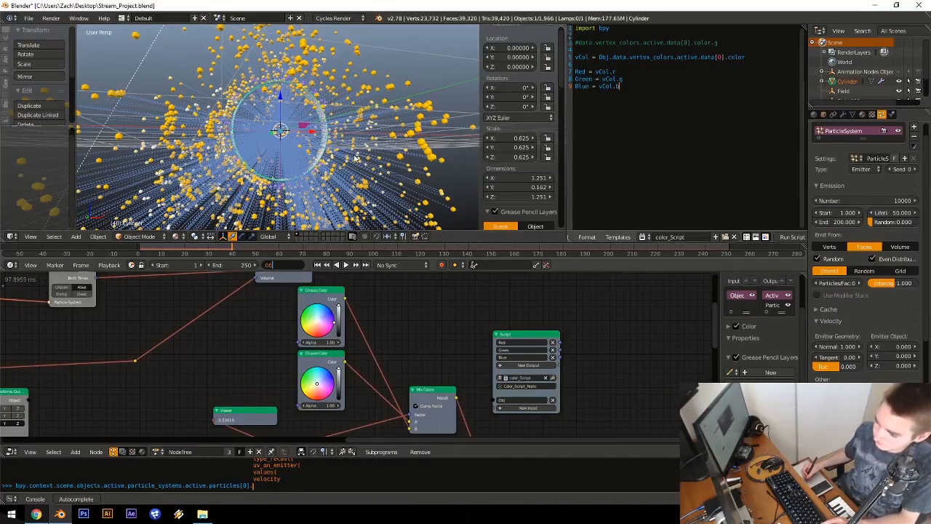
pyautogui.press('Return')
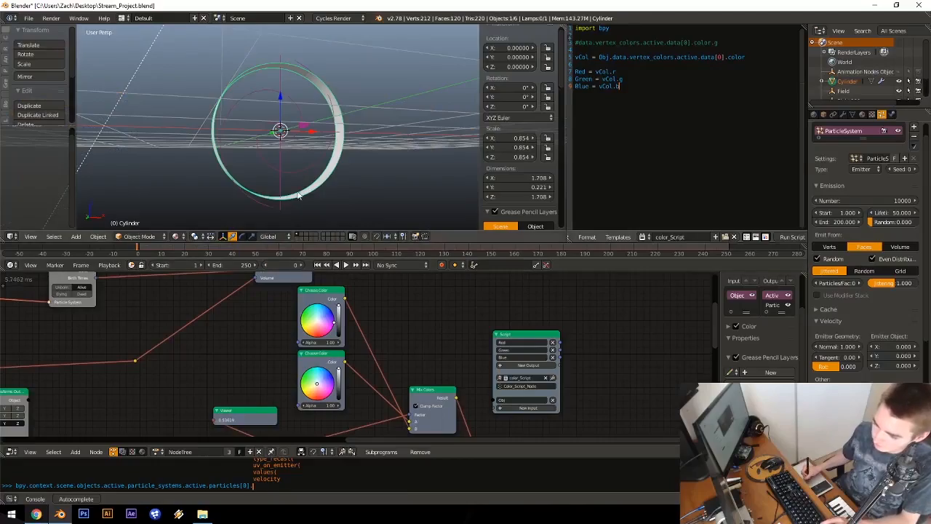
# Step: Play the animation from the start to check the recoloured particle instances, stopping at frame 46
pyautogui.moveTo(328, 129); pyautogui.dragTo(294, 160, button='middle')
pyautogui.hotkey('alt', 'a')
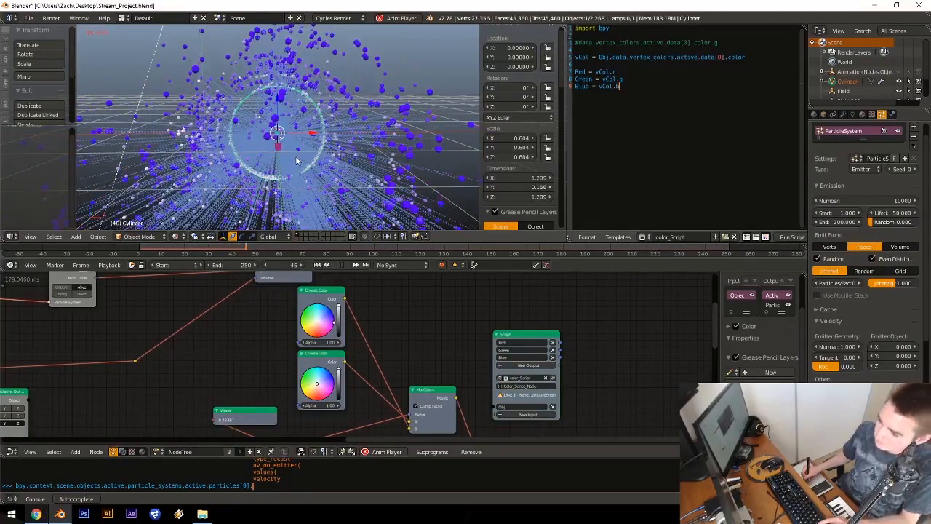
pyautogui.hotkey('alt', 'a')
pyautogui.moveTo(309, 173)
pyautogui.mouseDown(button='middle')
pyautogui.moveTo(255, 184)
pyautogui.moveTo(294, 177)
pyautogui.mouseUp(button='middle')
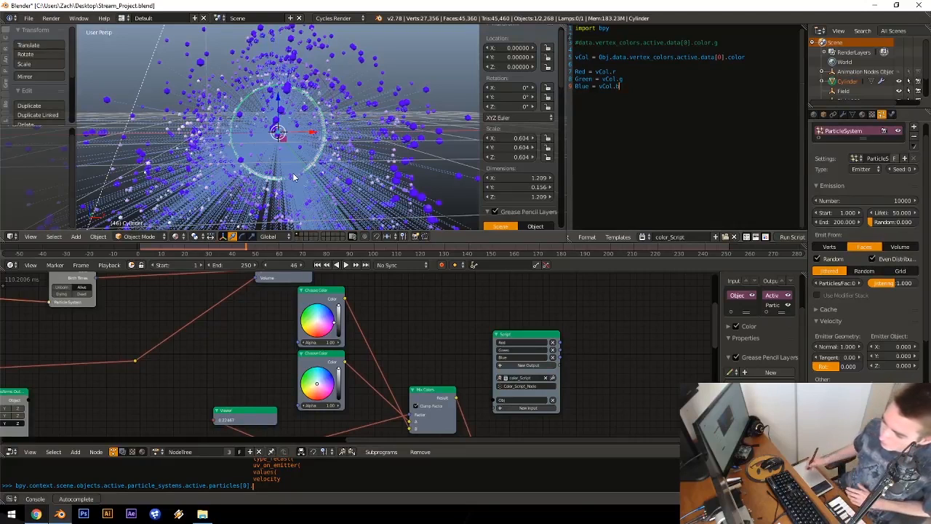
pyautogui.moveTo(419, 361); pyautogui.dragTo(434, 332, button='middle')
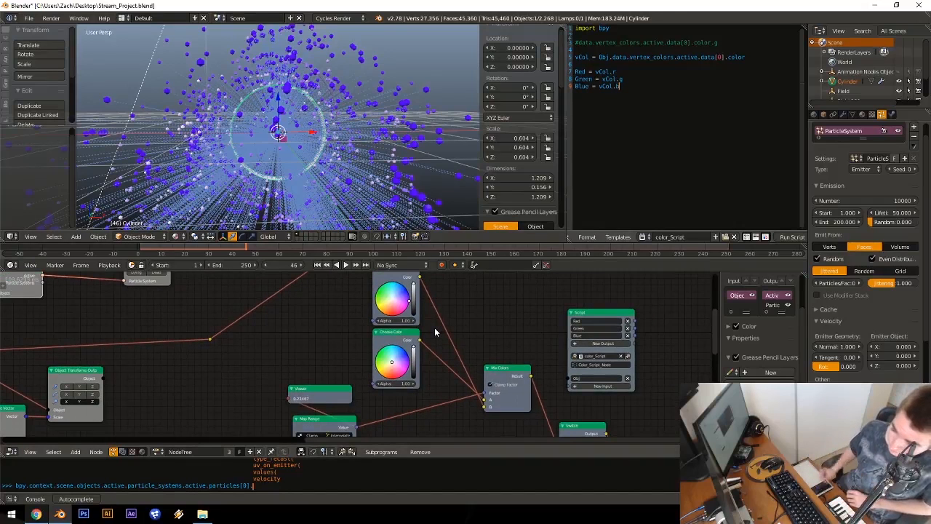
pyautogui.moveTo(343, 339); pyautogui.dragTo(361, 337, button='middle')
pyautogui.scroll(-9, 345, 353)
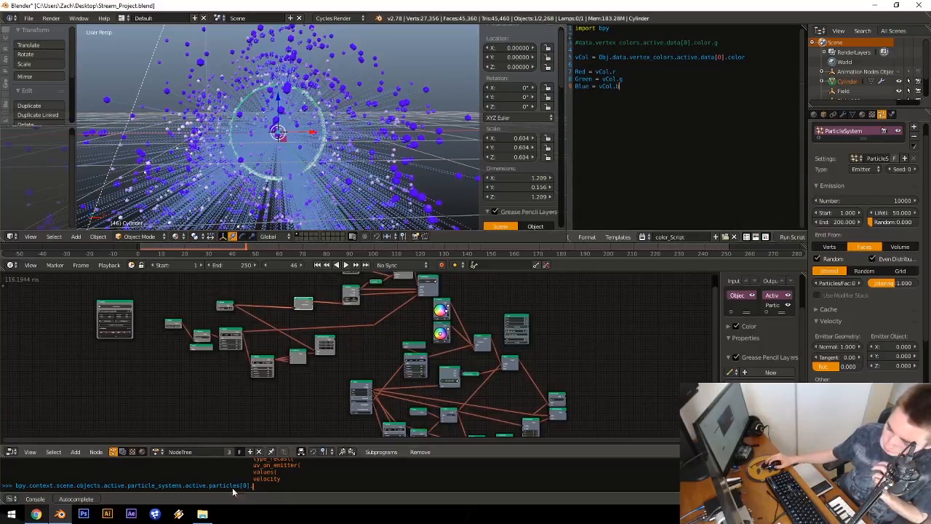
# Step: Switch to the YouTube page in Chrome, play the Animation Nodes Tutorial Teaser in an enlarged player, and return to Blender
pyautogui.click(202, 514)
pyautogui.click(409, 385)
pyautogui.click(517, 4)
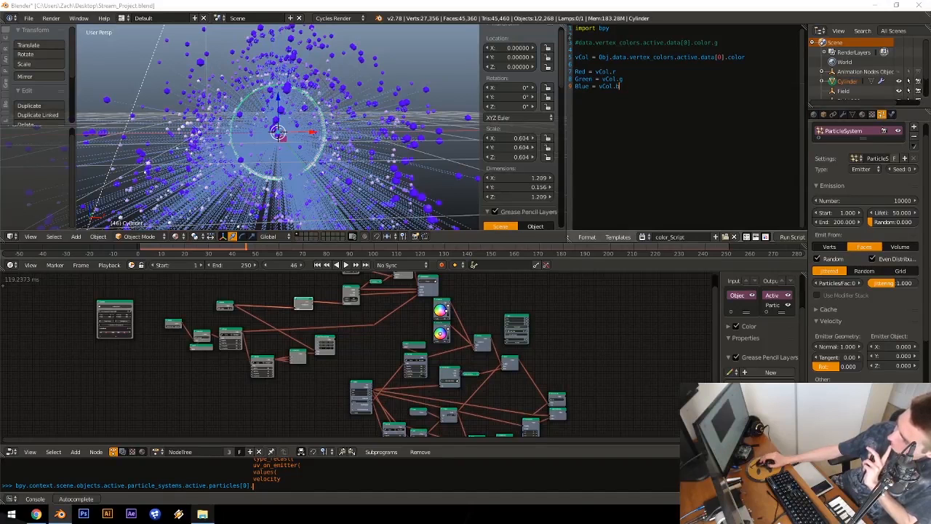
pyautogui.moveTo(930, 5); pyautogui.dragTo(644, 1)
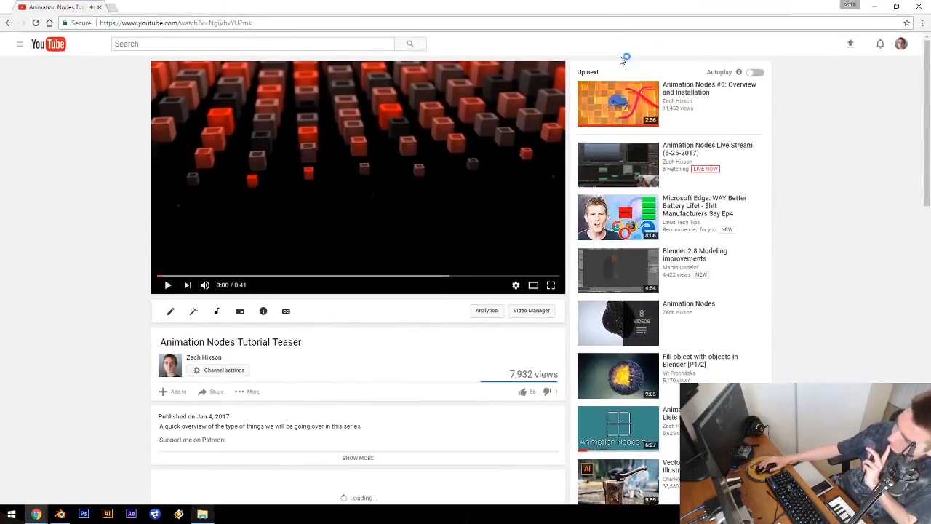
pyautogui.click(426, 167)
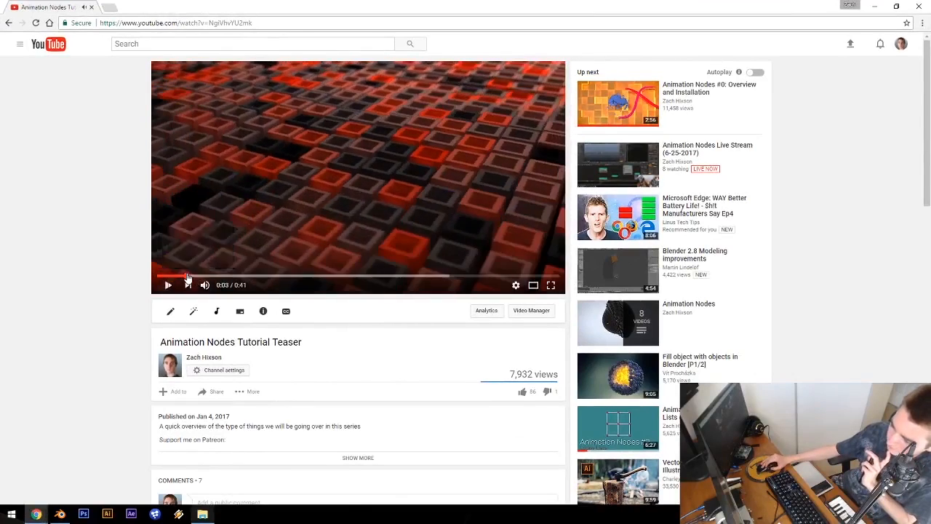
pyautogui.click(533, 284)
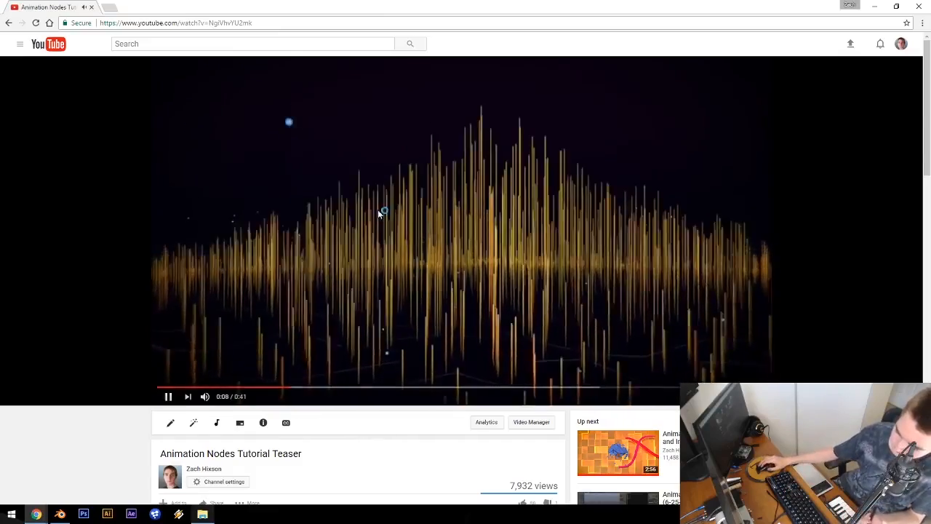
pyautogui.click(600, 294)
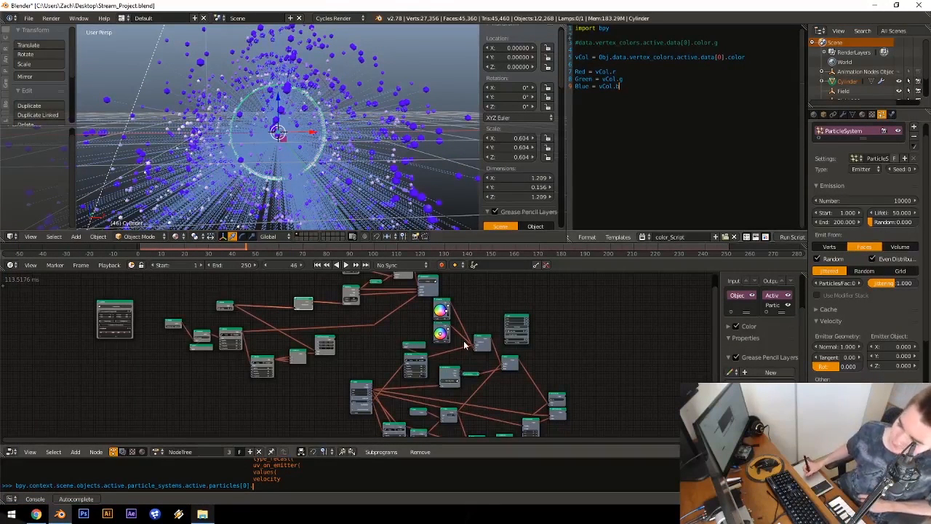
pyautogui.moveTo(478, 345); pyautogui.dragTo(469, 347, button='middle')
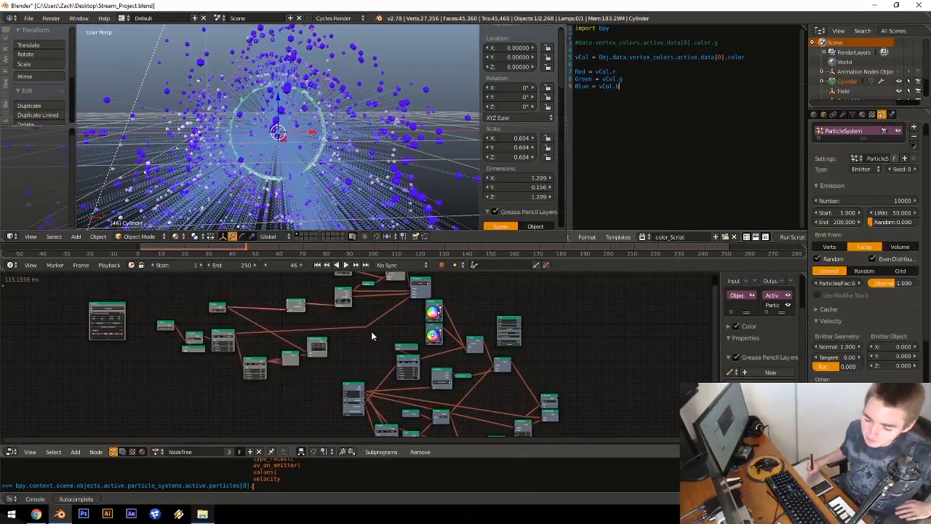
pyautogui.moveTo(373, 334); pyautogui.dragTo(371, 332, button='middle')
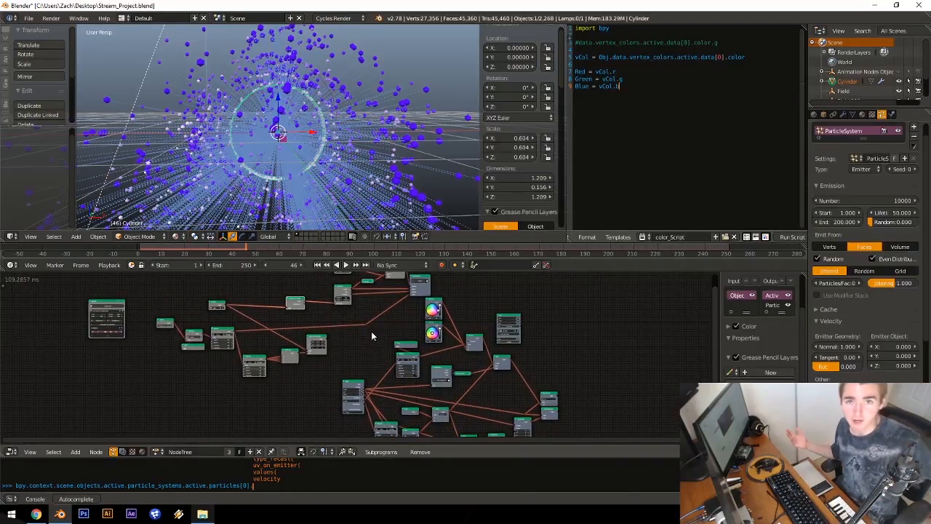